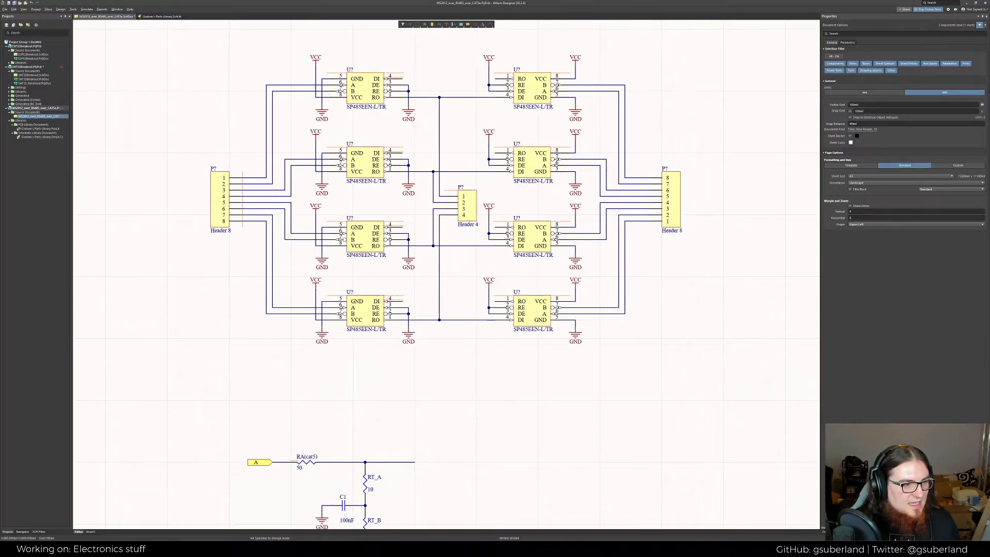
Examine both 8-pin headers and the two columns of SP485EEN-L/TR transceivers in the schematic
{"action": "right_click_drag", "start_coordinate": [423, 420], "coordinate": [415, 439]}
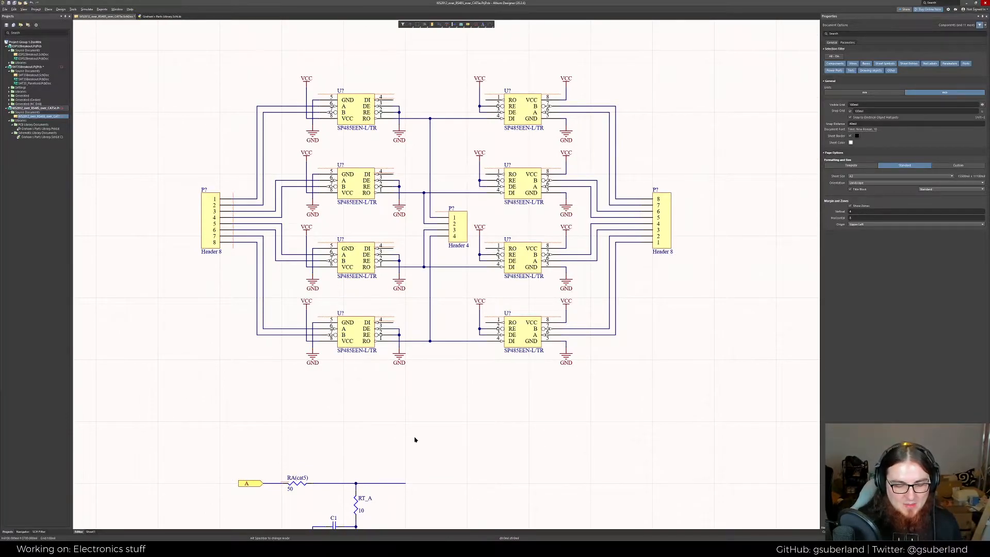
{"action": "scroll", "coordinate": [415, 433], "scroll_direction": "up", "scroll_amount": 1, "text": "ctrl"}
{"action": "right_click_drag", "start_coordinate": [448, 373], "coordinate": [452, 407]}
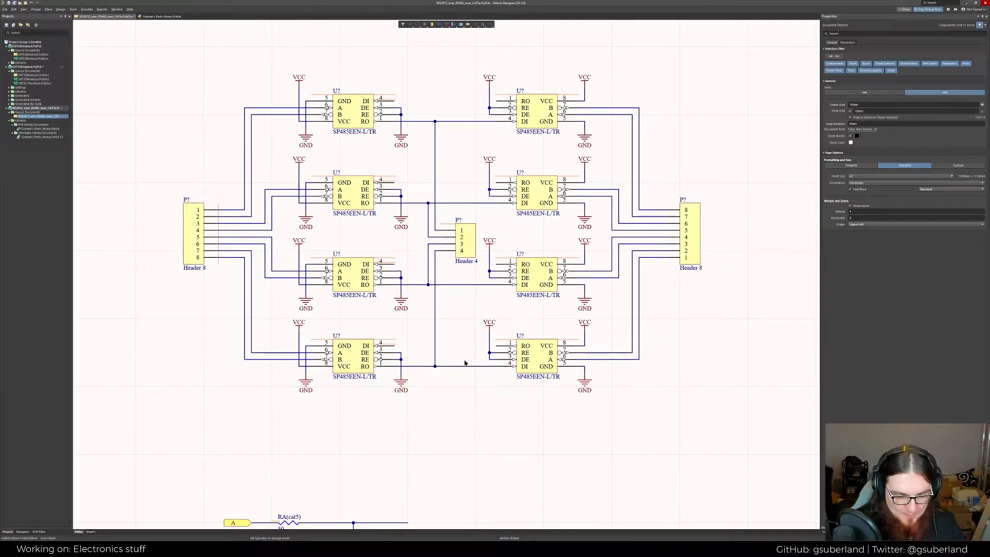
{"action": "left_click", "coordinate": [201, 240]}
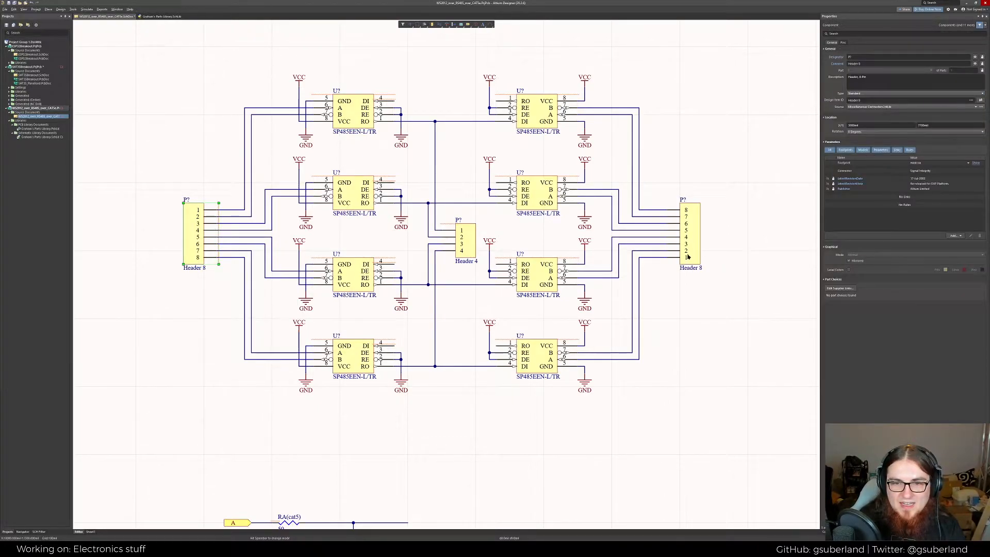
{"action": "left_click", "coordinate": [688, 256]}
{"action": "left_click", "coordinate": [746, 338]}
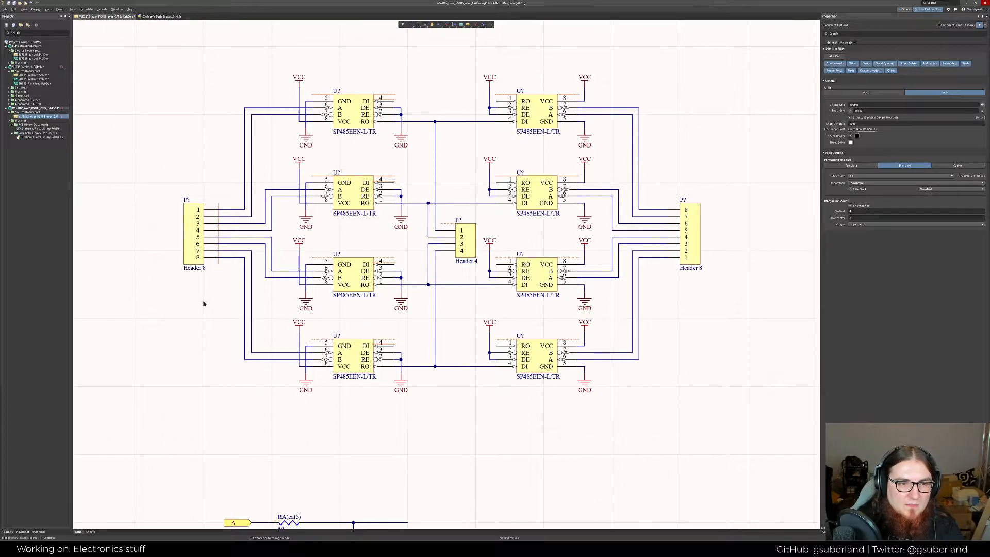
{"action": "left_click_drag", "start_coordinate": [203, 303], "coordinate": [178, 195]}
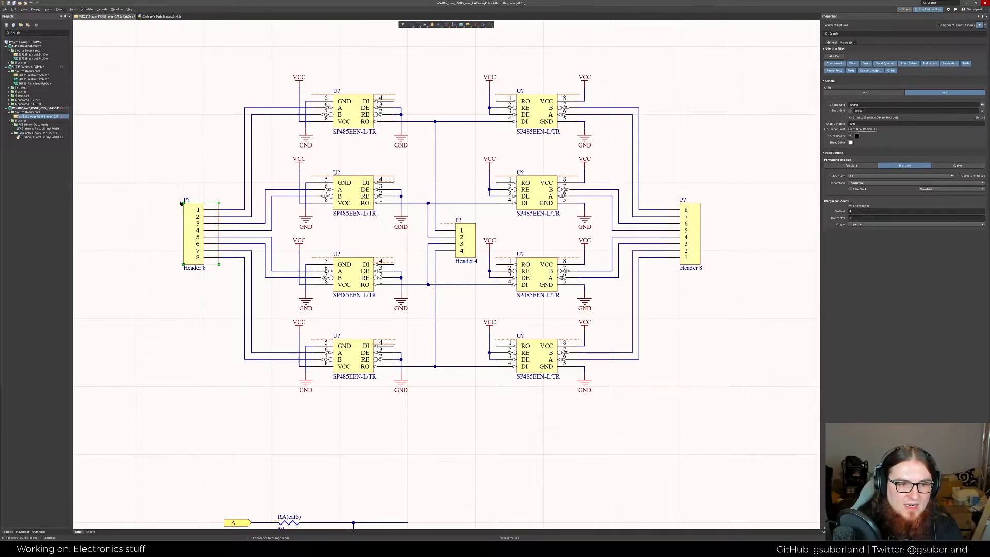
{"action": "left_click", "coordinate": [188, 165]}
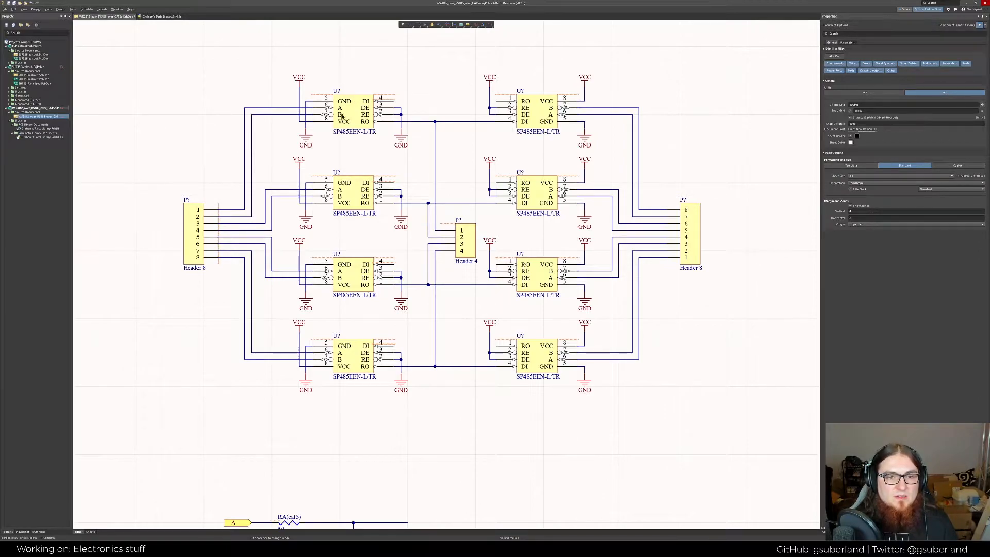
{"action": "left_click_drag", "start_coordinate": [376, 383], "coordinate": [360, 60]}
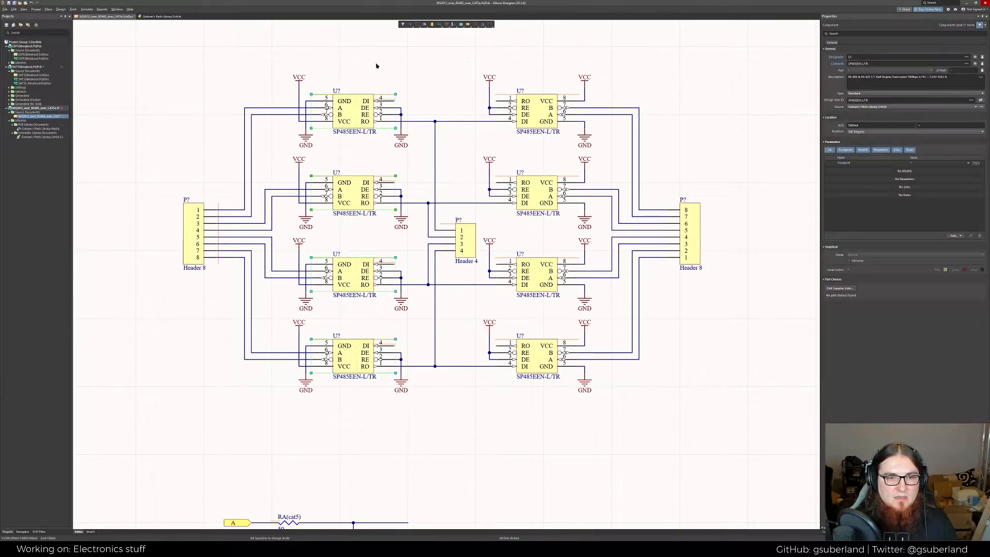
{"action": "left_click", "coordinate": [434, 94]}
{"action": "left_click_drag", "start_coordinate": [568, 419], "coordinate": [544, 53]}
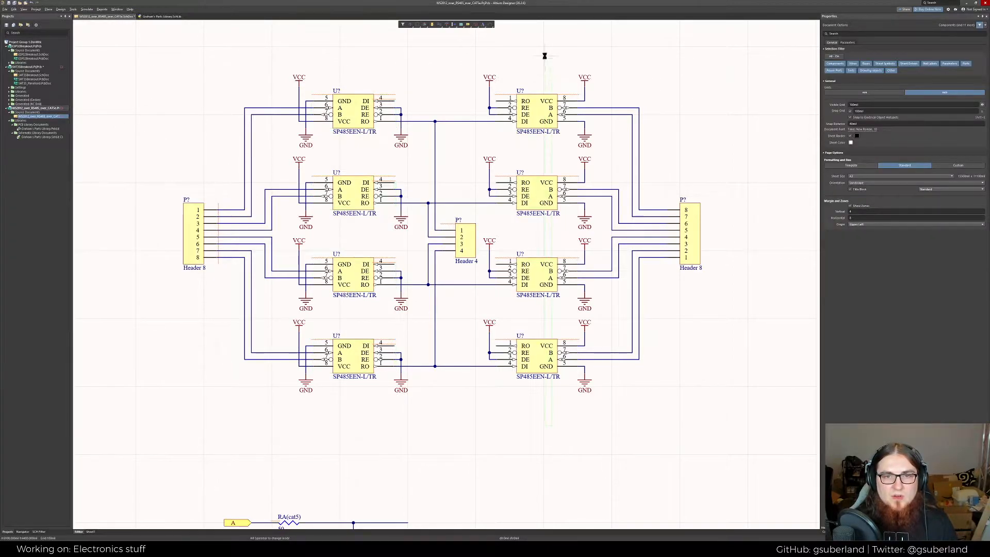
{"action": "left_click", "coordinate": [484, 409]}
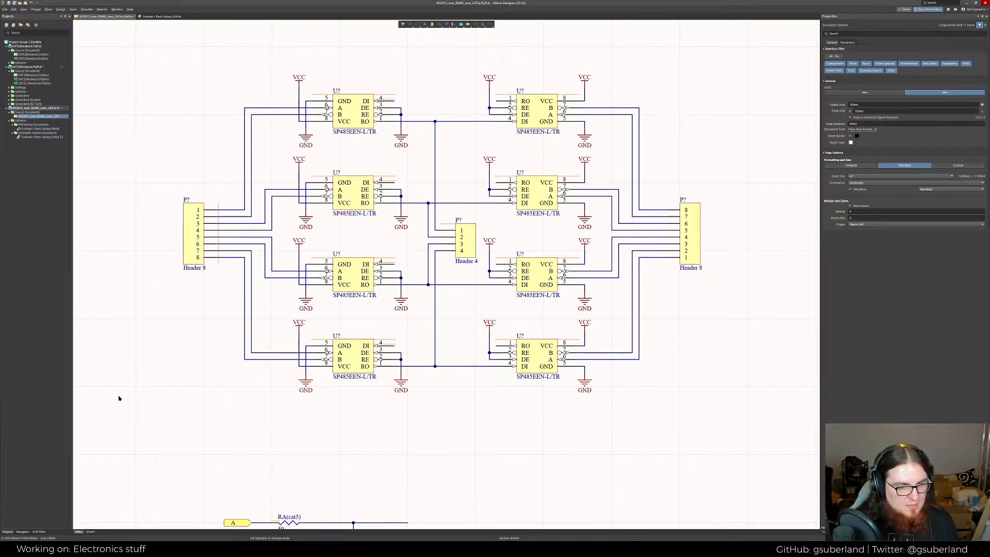
Switch to the browser and bring up the JLCPCB parts listing for the SP485EEN-L/TR transceiver
{"action": "key", "text": "alt+Tab"}
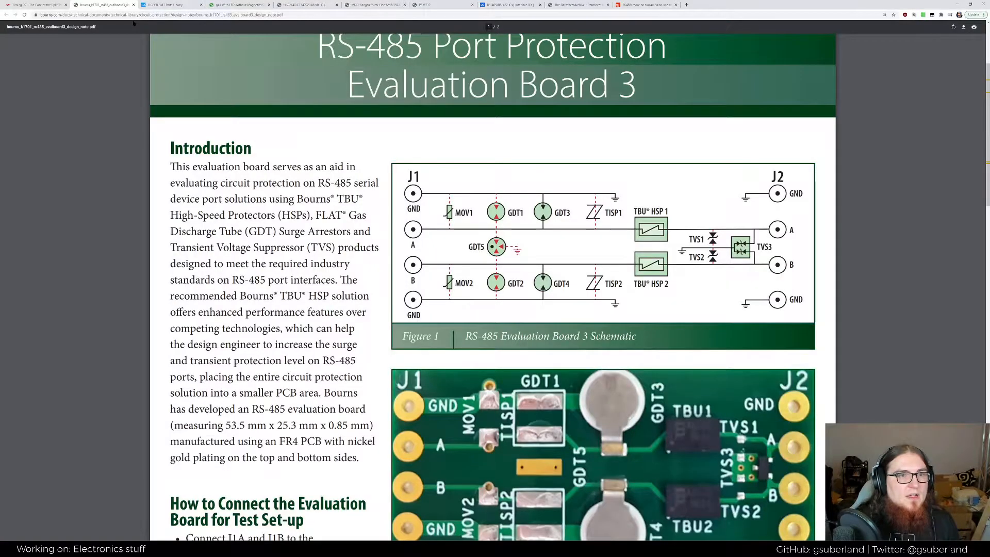
{"action": "left_click", "coordinate": [502, 4]}
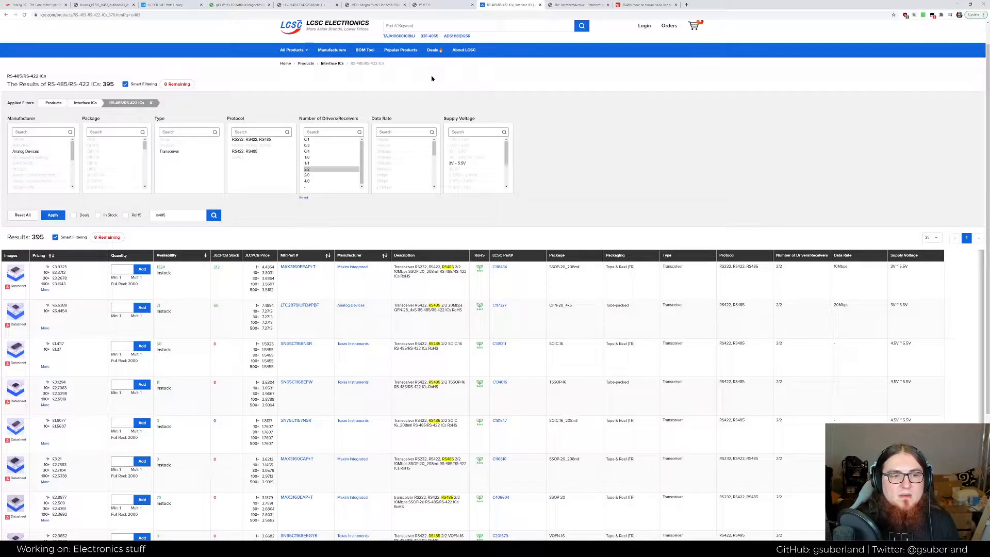
{"action": "left_click", "coordinate": [170, 5]}
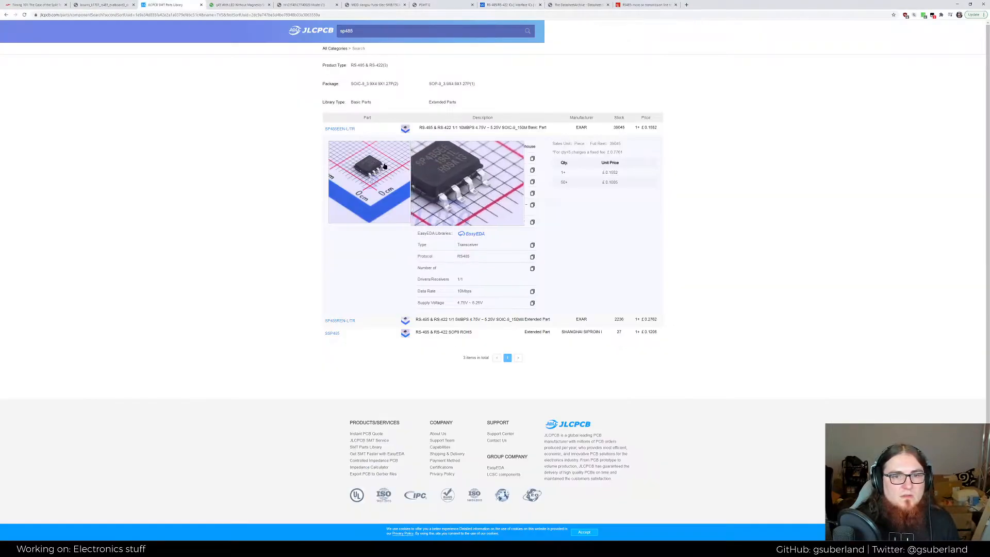
{"action": "left_click_drag", "start_coordinate": [621, 172], "coordinate": [593, 172]}
{"action": "left_click", "coordinate": [623, 174]}
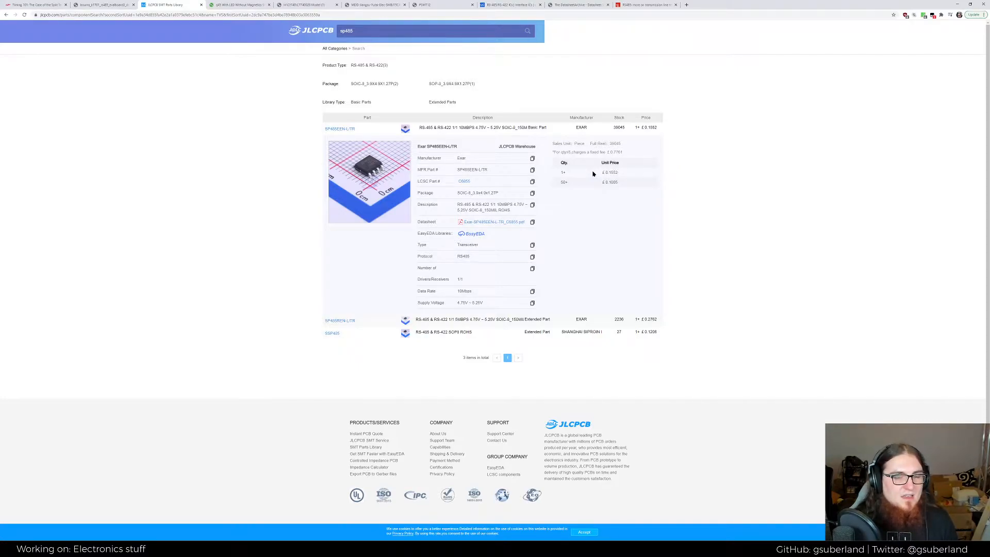
{"action": "scroll", "coordinate": [603, 212], "scroll_direction": "up", "scroll_amount": 3, "text": "ctrl"}
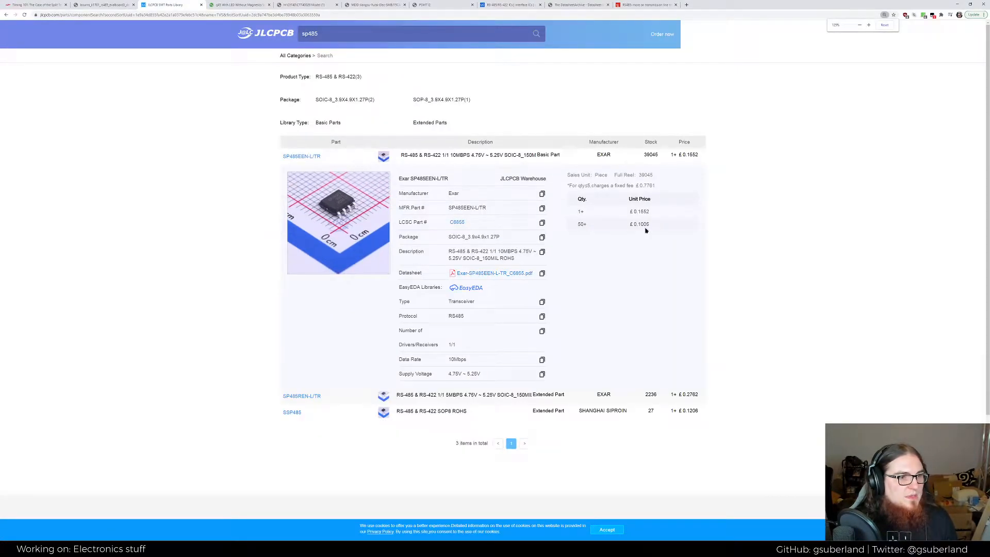
{"action": "scroll", "coordinate": [686, 255], "scroll_direction": "down", "scroll_amount": 1}
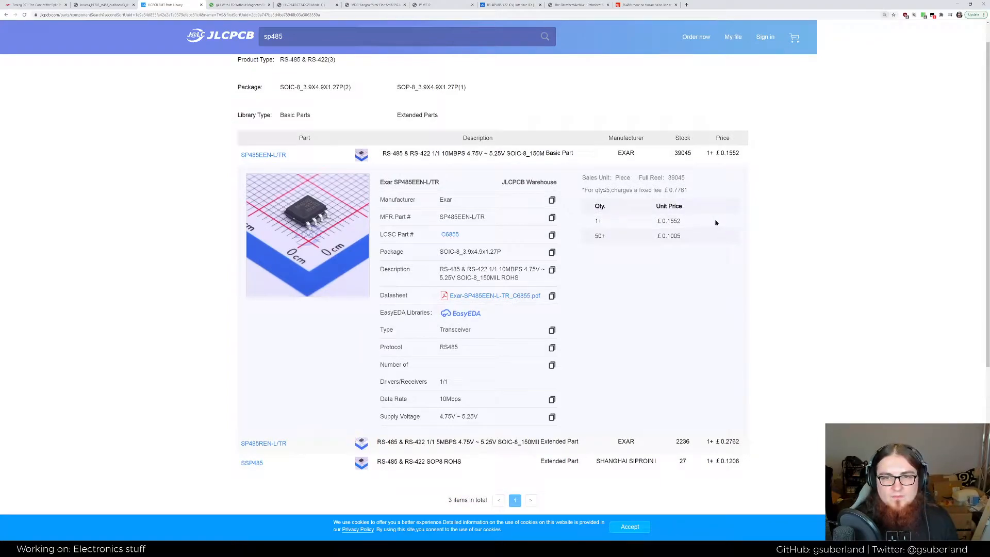
Check the SP485EEN-L/TR unit price tiers and the fixed fee for small quantities
{"action": "left_click_drag", "start_coordinate": [683, 221], "coordinate": [661, 223]}
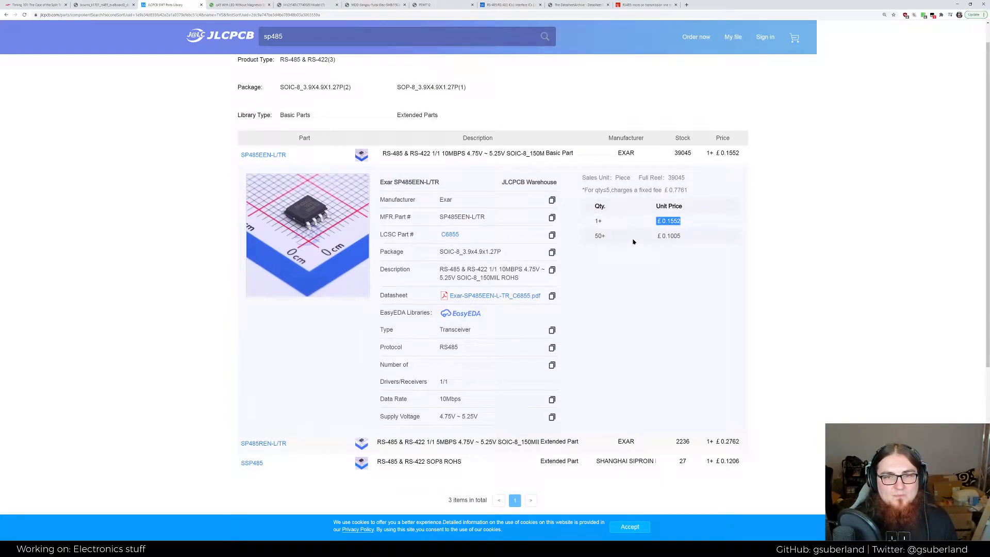
{"action": "left_click", "coordinate": [647, 213]}
{"action": "triple_click", "coordinate": [606, 189]}
{"action": "left_click", "coordinate": [644, 188]}
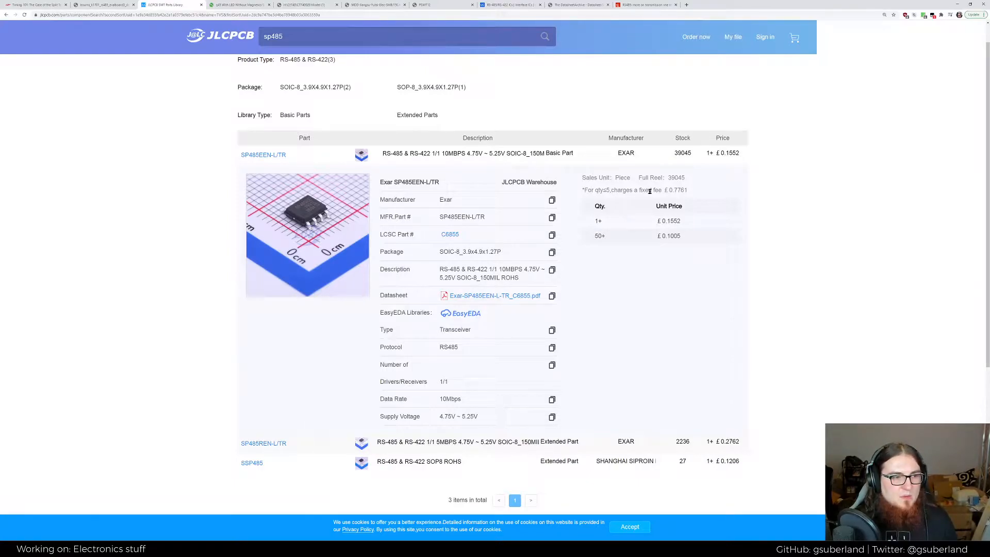
{"action": "triple_click", "coordinate": [678, 220]}
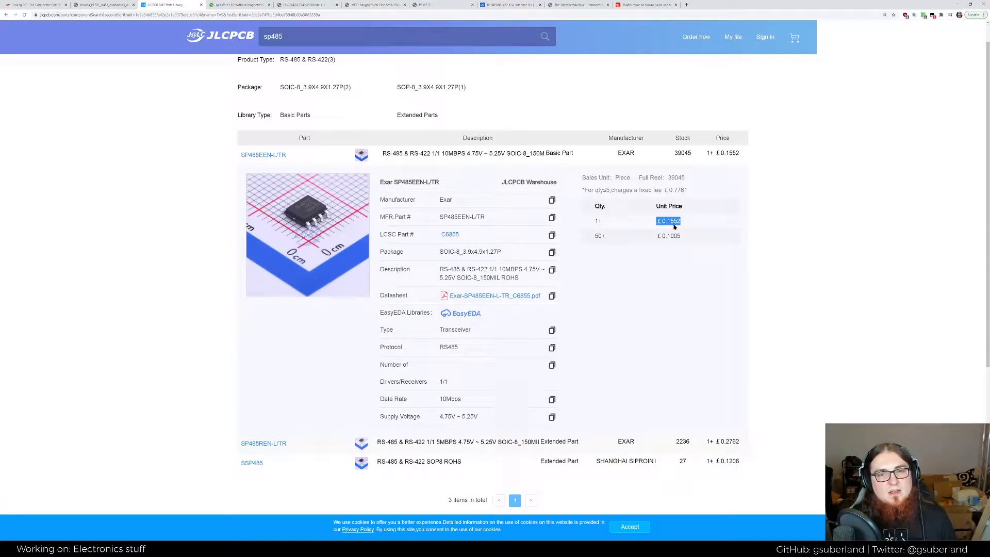
{"action": "left_click", "coordinate": [674, 226]}
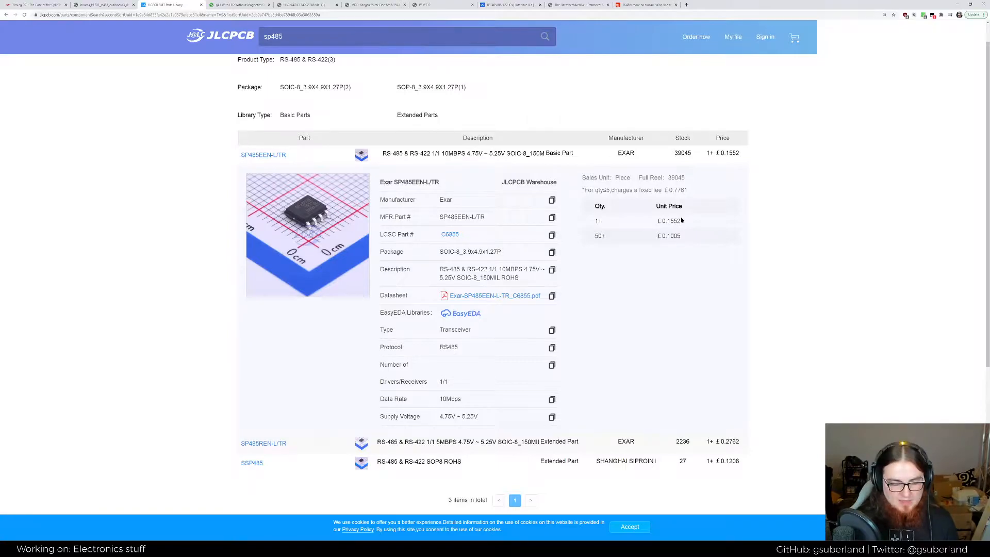
{"action": "key", "text": "ctrl+0"}
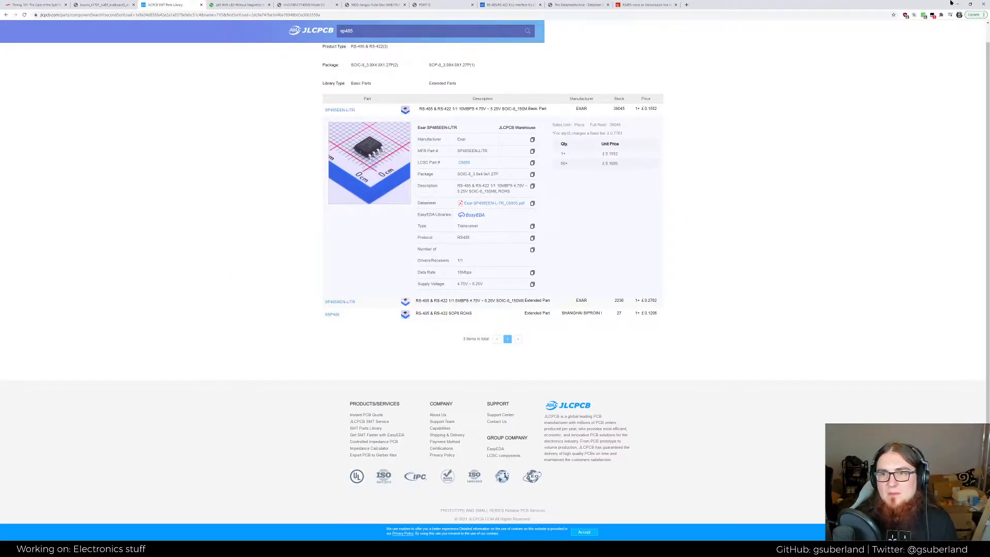
Return to the Altium Designer schematic and examine the signal path from the 8-pin headers through the transceivers to the central 4-pin header
{"action": "left_click", "coordinate": [954, 4]}
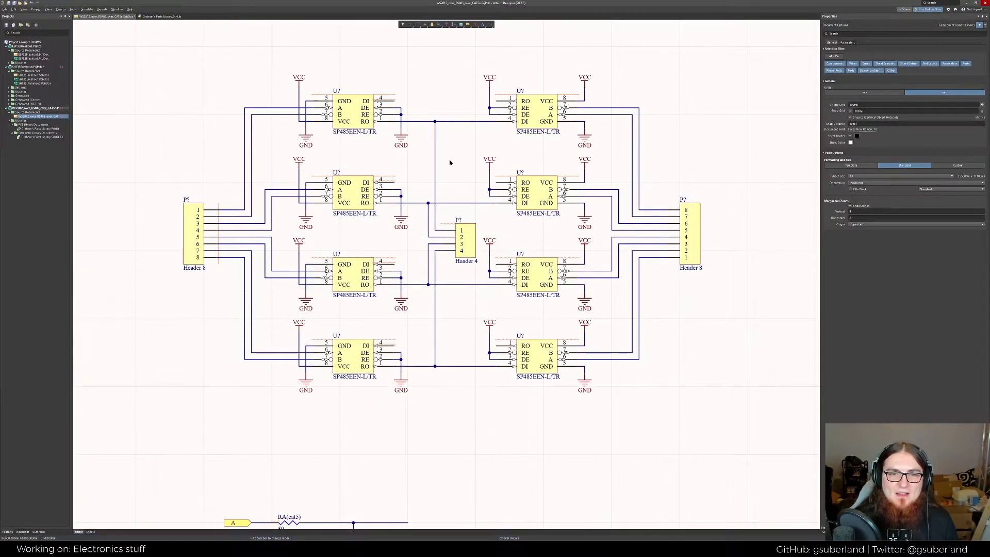
{"action": "right_click_drag", "start_coordinate": [453, 161], "coordinate": [455, 168]}
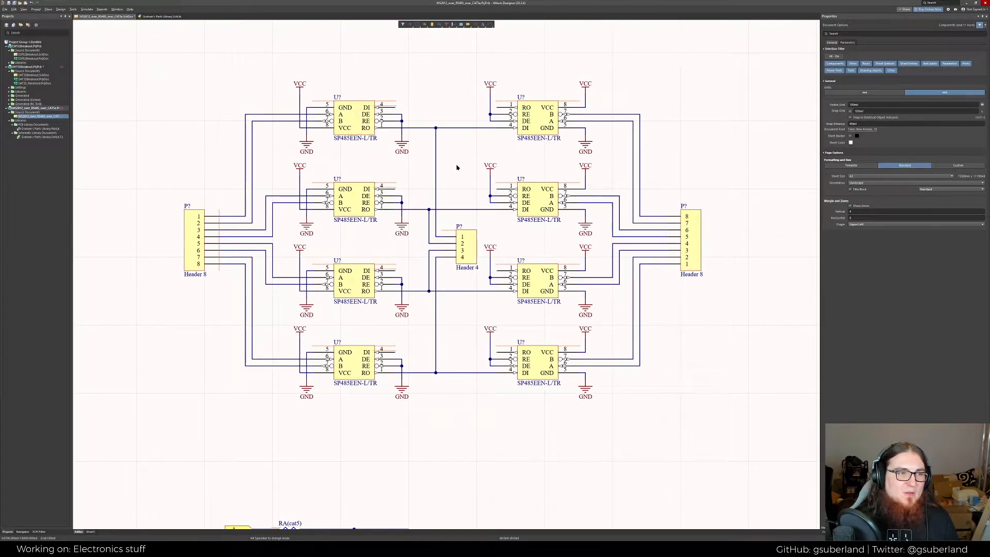
{"action": "right_click_drag", "start_coordinate": [456, 167], "coordinate": [458, 180]}
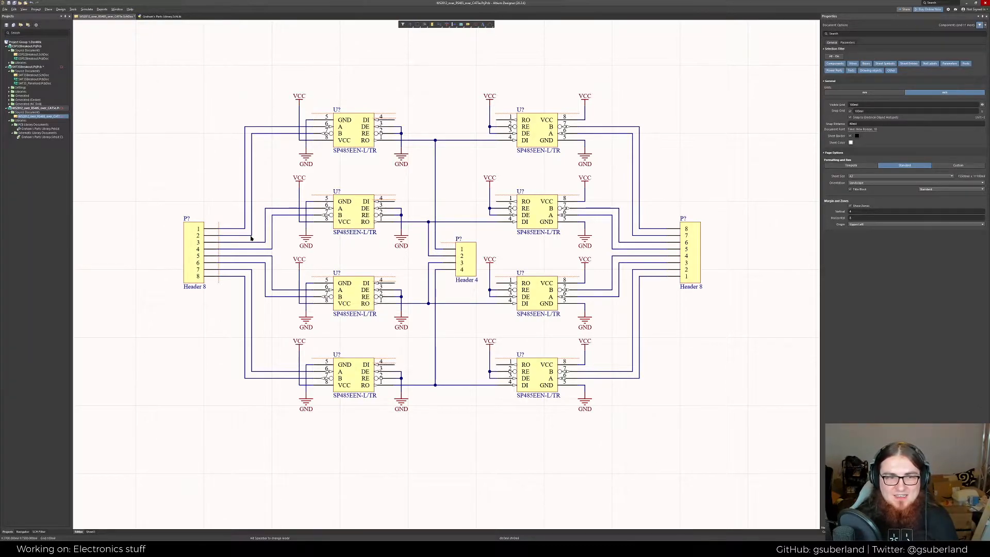
{"action": "left_click", "coordinate": [190, 241]}
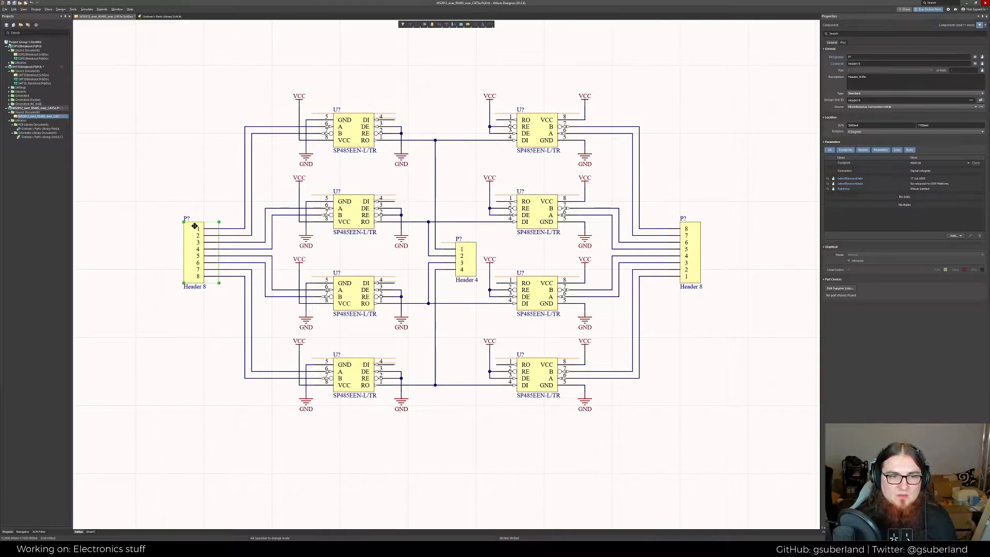
{"action": "left_click", "coordinate": [684, 234]}
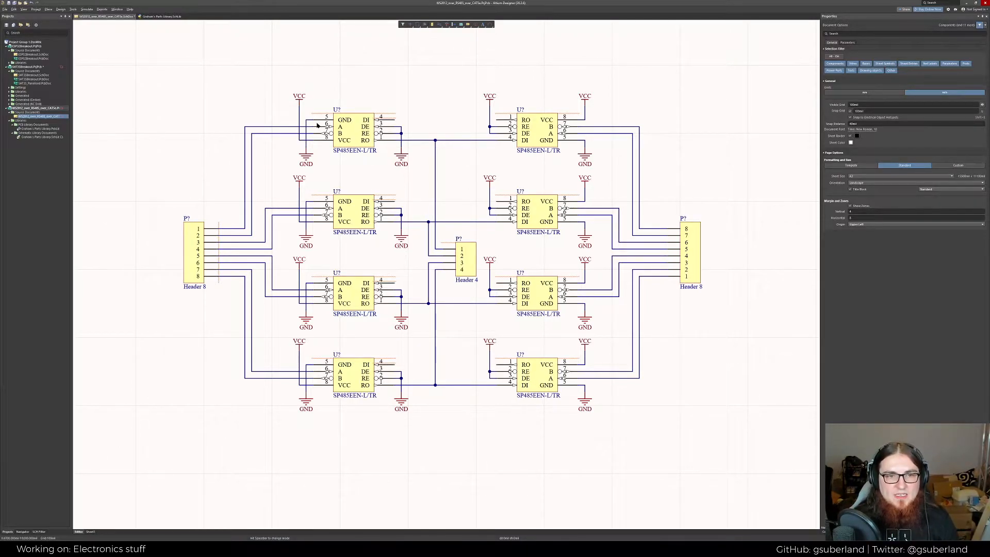
{"action": "left_click", "coordinate": [287, 127]}
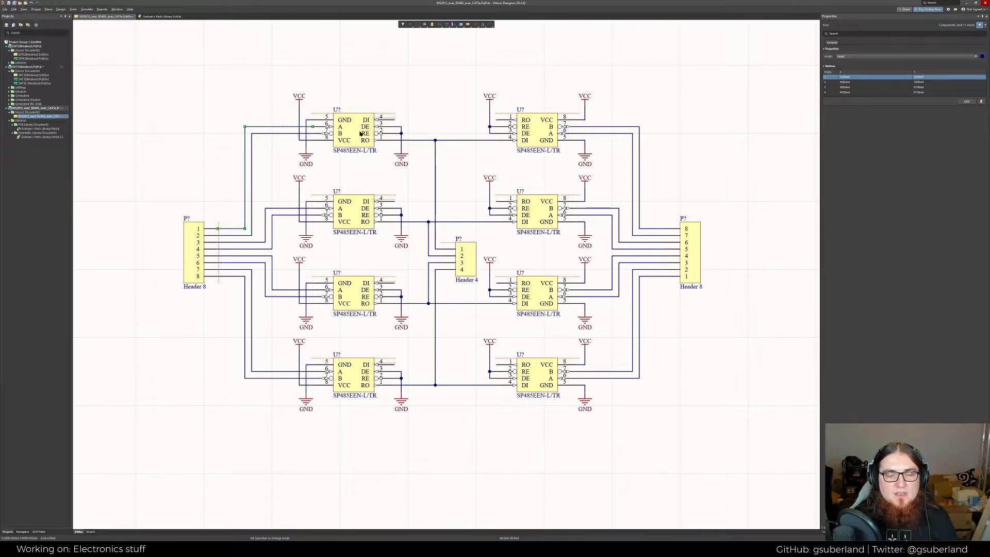
{"action": "left_click", "coordinate": [359, 171]}
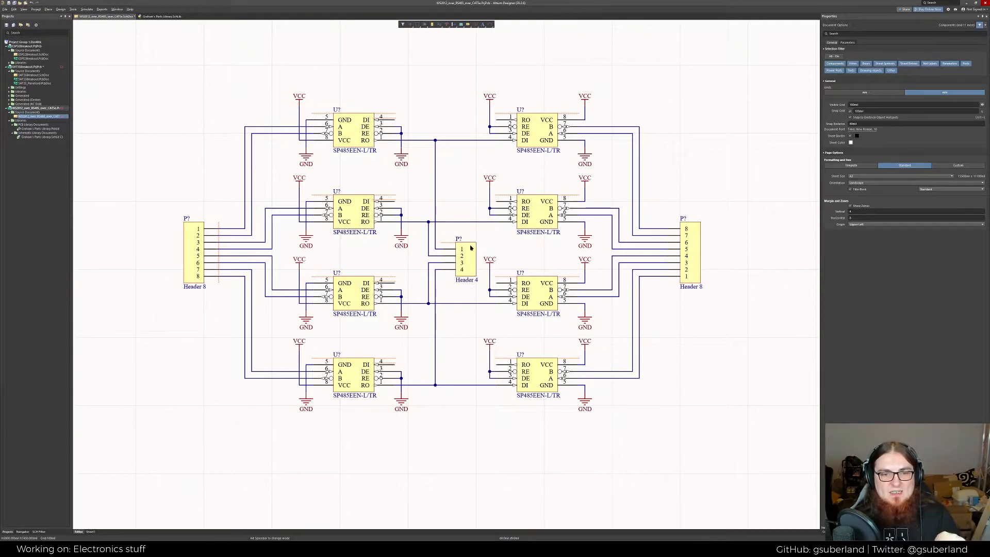
{"action": "left_click", "coordinate": [470, 262]}
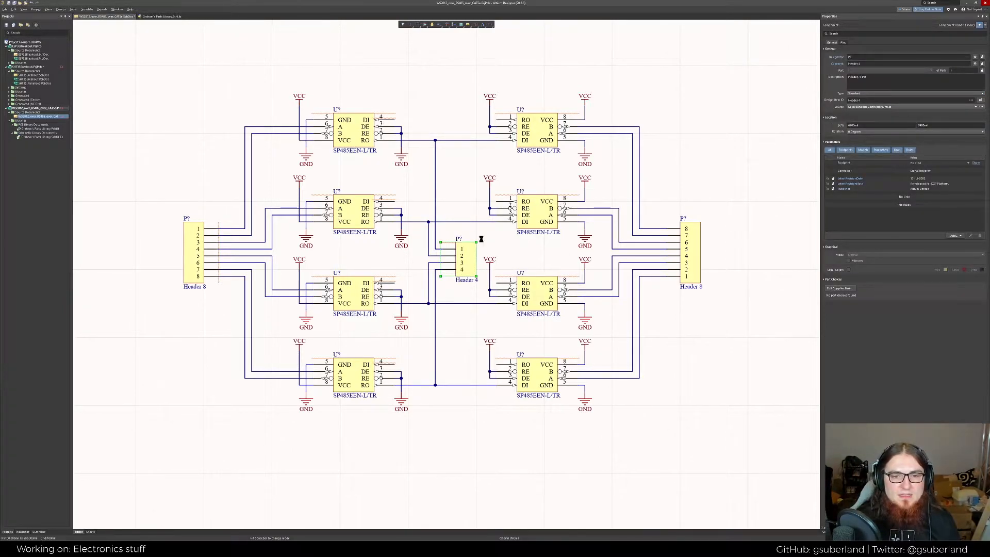
{"action": "left_click", "coordinate": [499, 252]}
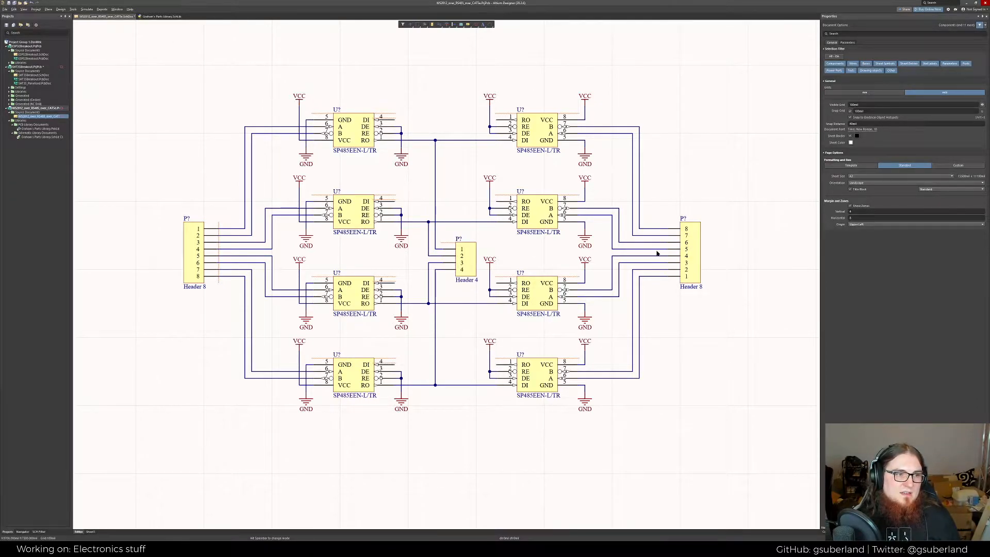
{"action": "left_click_drag", "start_coordinate": [666, 317], "coordinate": [654, 219]}
{"action": "left_click", "coordinate": [662, 324]}
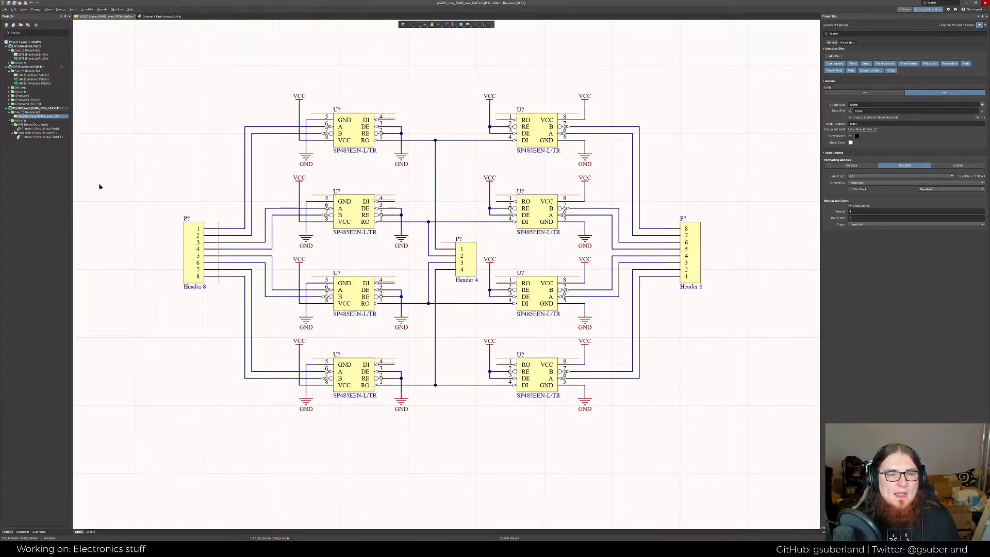
{"action": "right_click_drag", "start_coordinate": [99, 184], "coordinate": [100, 182]}
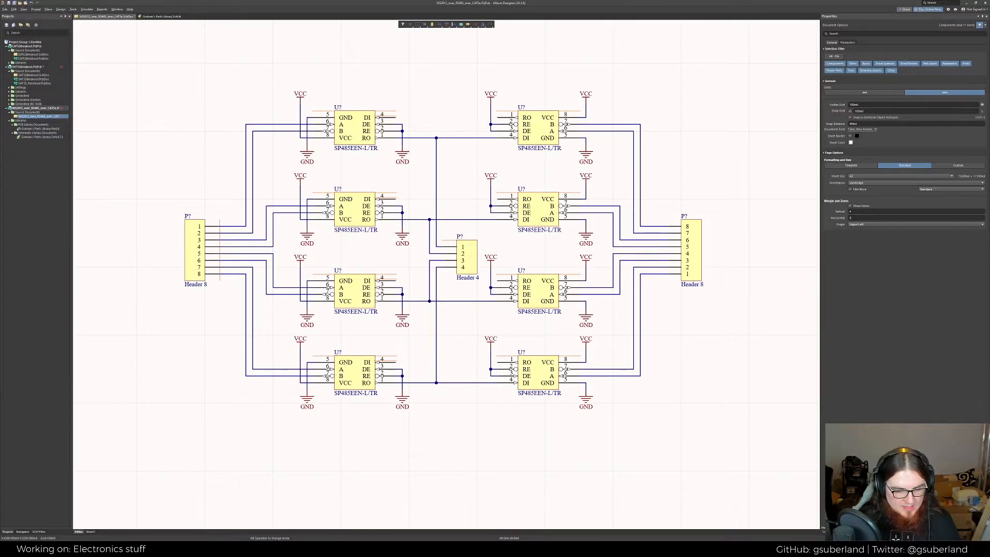
Switch to the browser's T-568B image results and open the T-568A and T-568B comparison diagram in its own tab
{"action": "left_click_drag", "start_coordinate": [424, 201], "coordinate": [304, 2]}
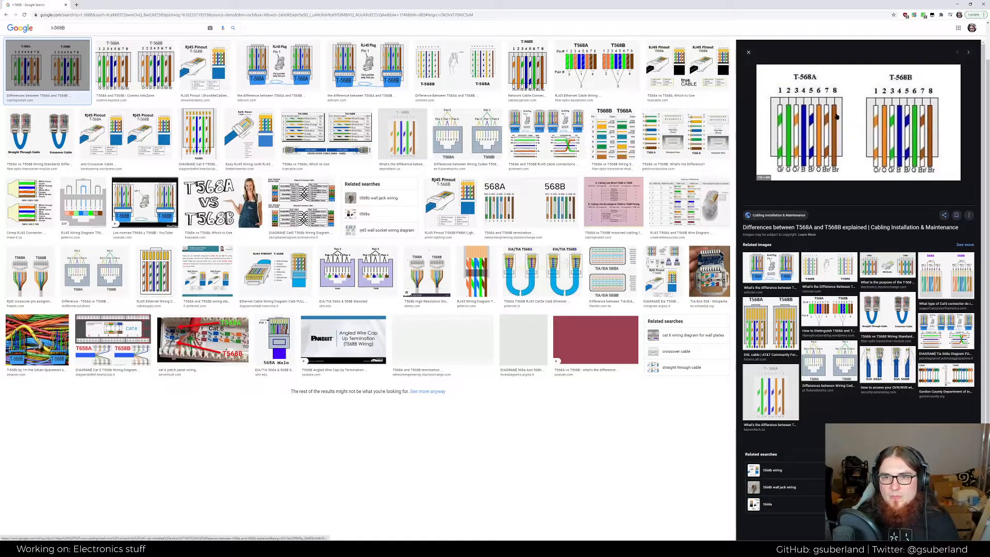
{"action": "right_click", "coordinate": [837, 117]}
{"action": "left_click", "coordinate": [759, 3]}
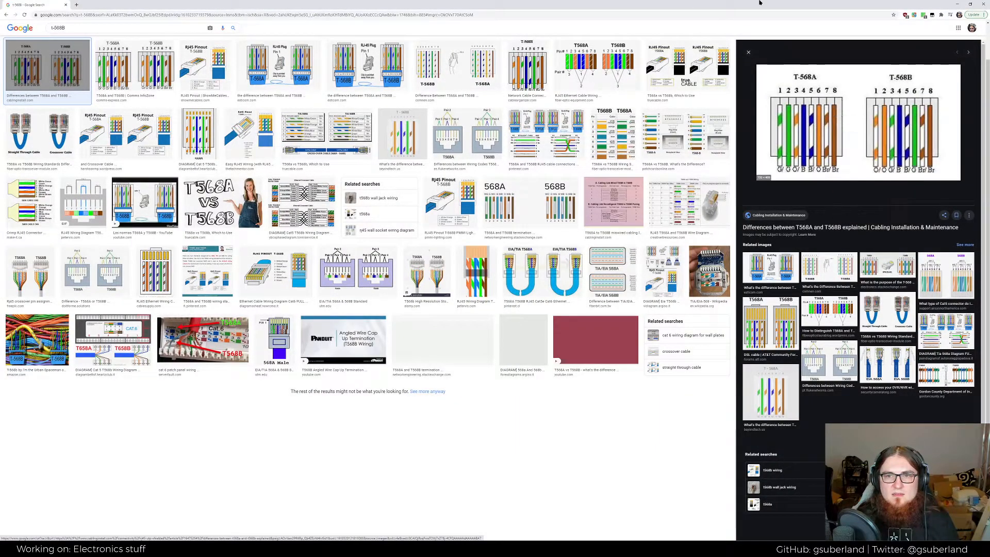
{"action": "right_click", "coordinate": [816, 110]}
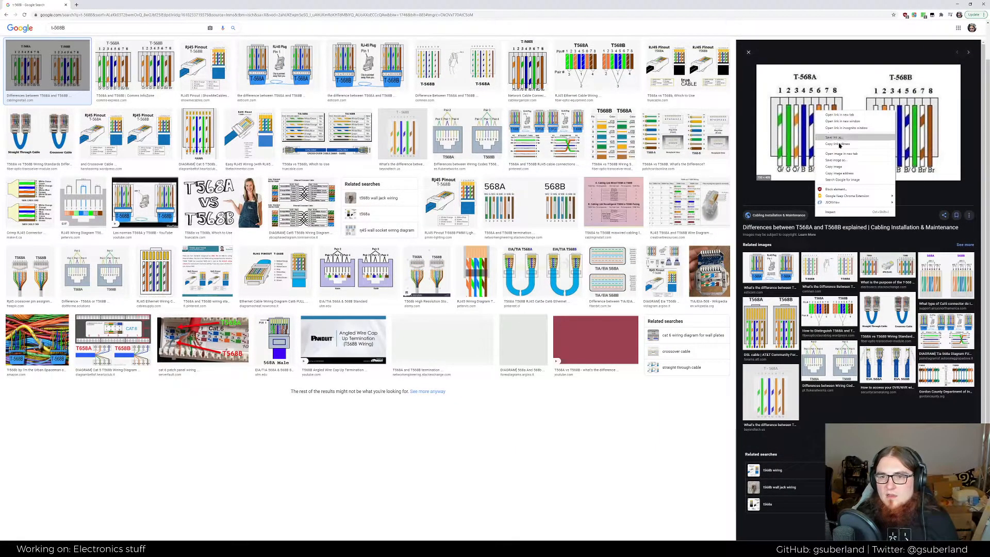
{"action": "left_click", "coordinate": [842, 154]}
{"action": "left_click", "coordinate": [123, 4]}
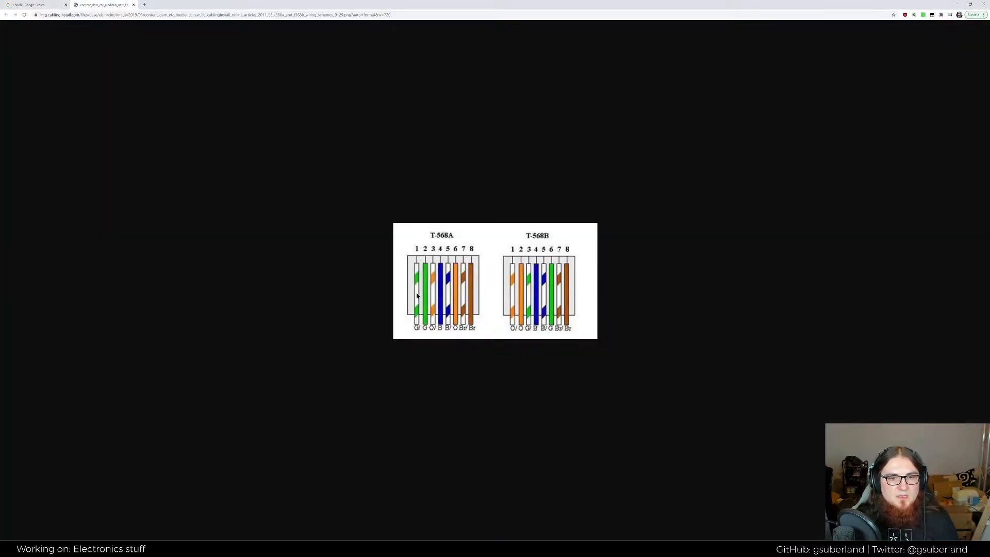
Enlarge the T-568A/B wiring diagram, and bring up the Stewart LED jack drawing at its recommended PCB hole layout in the other browser window
{"action": "scroll", "coordinate": [464, 287], "scroll_direction": "up", "scroll_amount": 7, "text": "ctrl"}
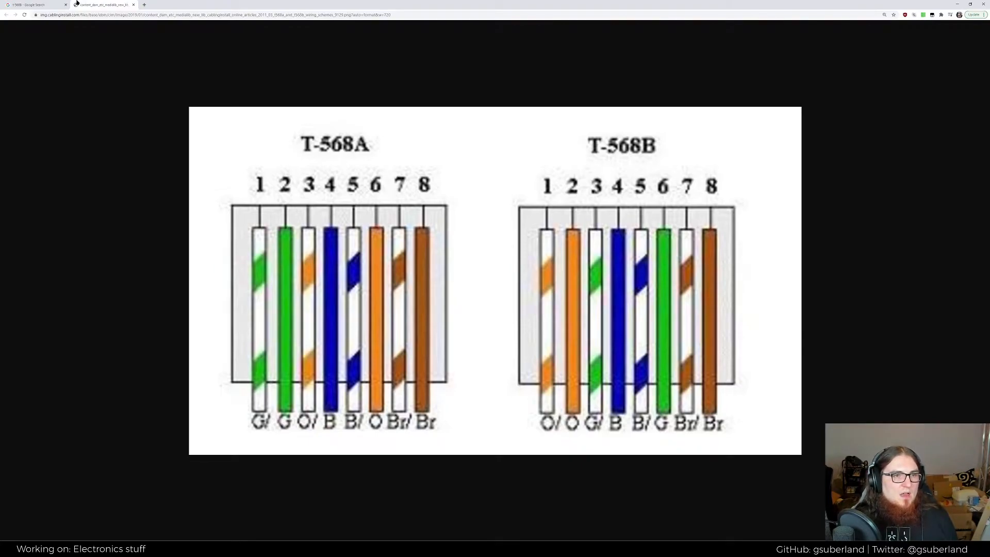
{"action": "left_click_drag", "start_coordinate": [127, 2], "coordinate": [270, 120]}
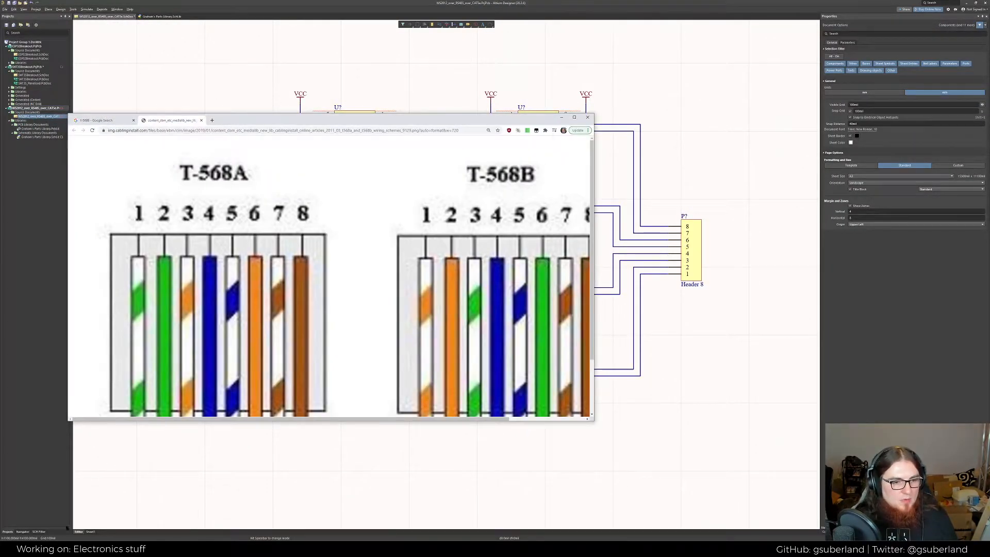
{"action": "key", "text": "alt+Tab"}
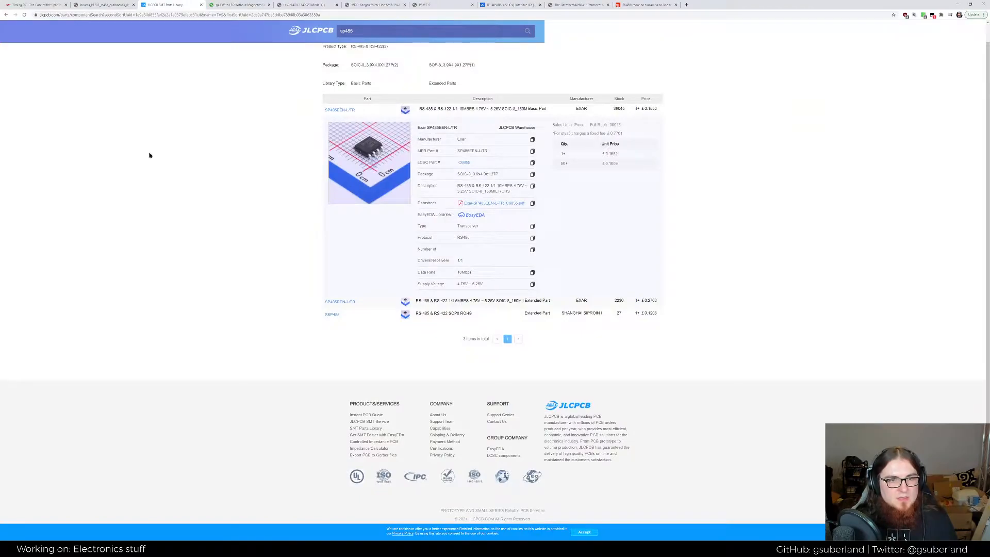
{"action": "left_click", "coordinate": [304, 5]}
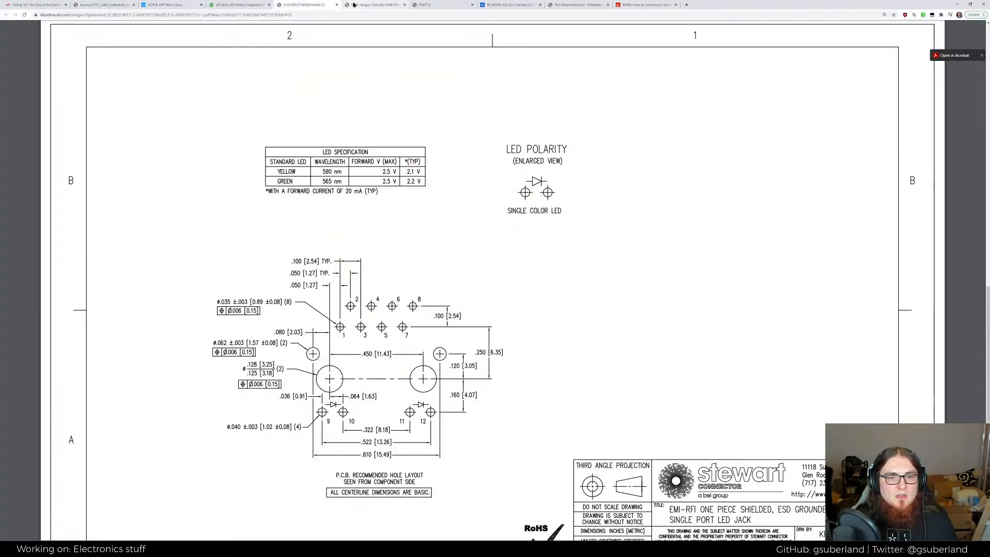
{"action": "scroll", "coordinate": [458, 351], "scroll_direction": "down", "scroll_amount": 2}
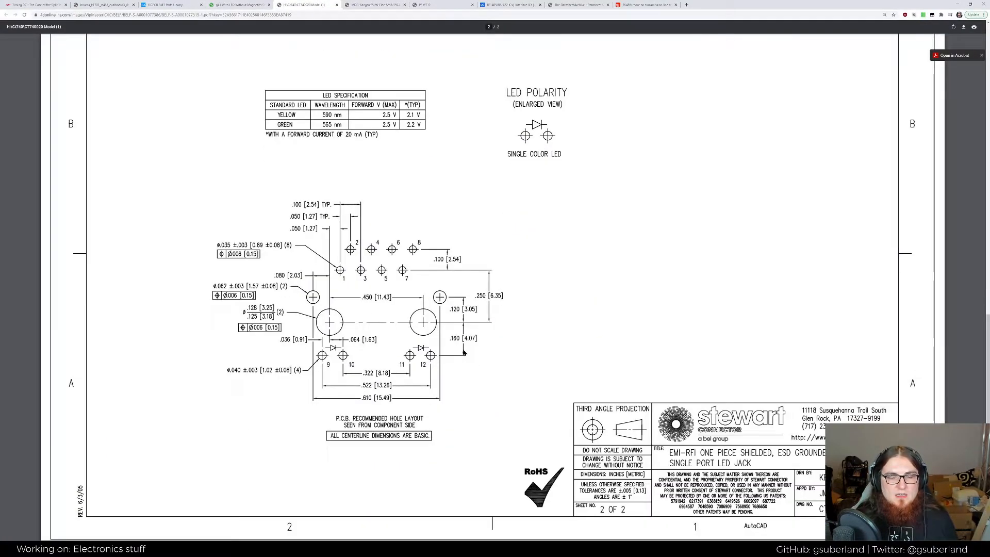
{"action": "scroll", "coordinate": [411, 336], "scroll_direction": "up", "scroll_amount": 2, "text": "ctrl"}
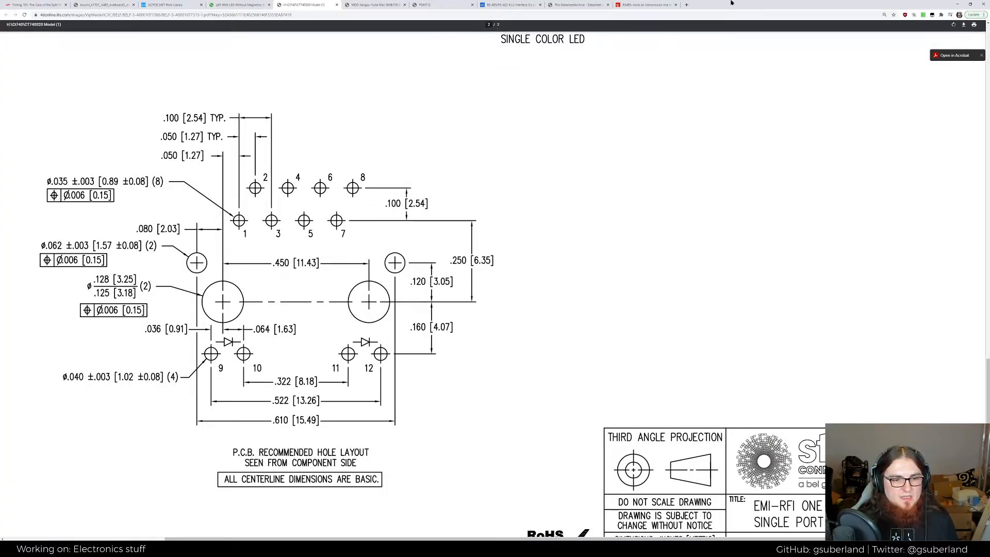
Place the jack drawing and the T-568A/B diagram side by side to compare the jack's pin numbering with the cable pairs
{"action": "key", "text": "super+Left"}
{"action": "left_click", "coordinate": [583, 125]}
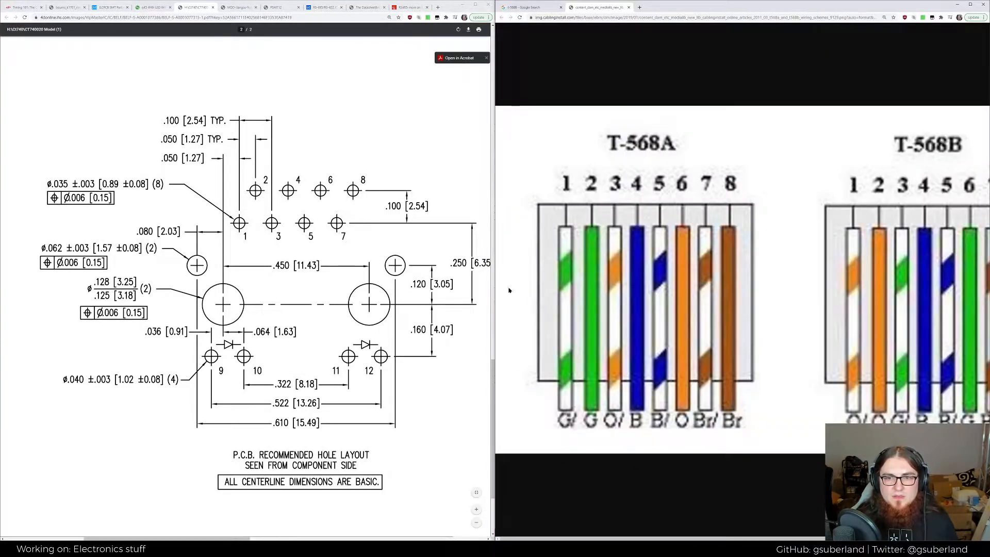
{"action": "scroll", "coordinate": [709, 338], "scroll_direction": "down", "scroll_amount": 2, "text": "ctrl"}
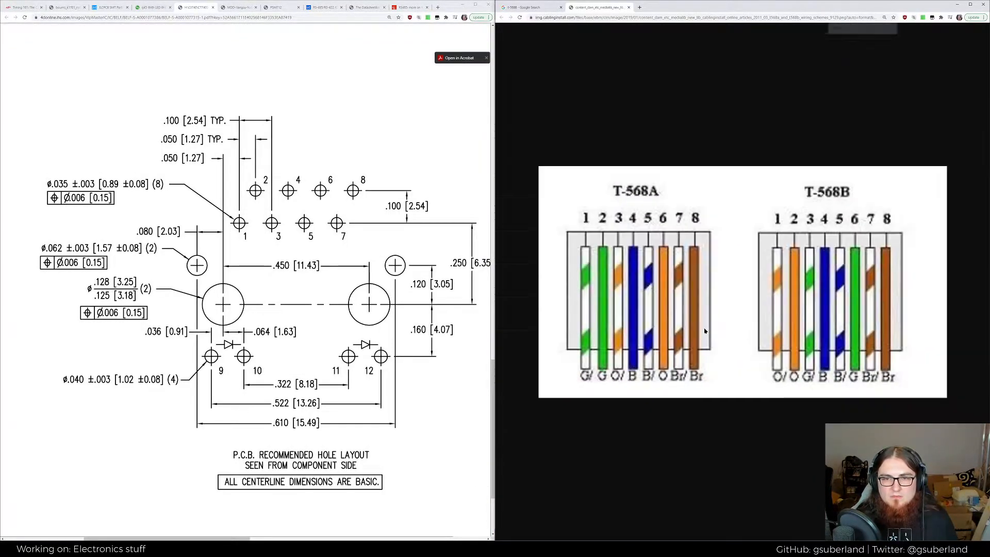
{"action": "scroll", "coordinate": [706, 331], "scroll_direction": "up", "scroll_amount": 1, "text": "ctrl"}
{"action": "scroll", "coordinate": [706, 331], "scroll_direction": "down", "scroll_amount": 1, "text": "ctrl"}
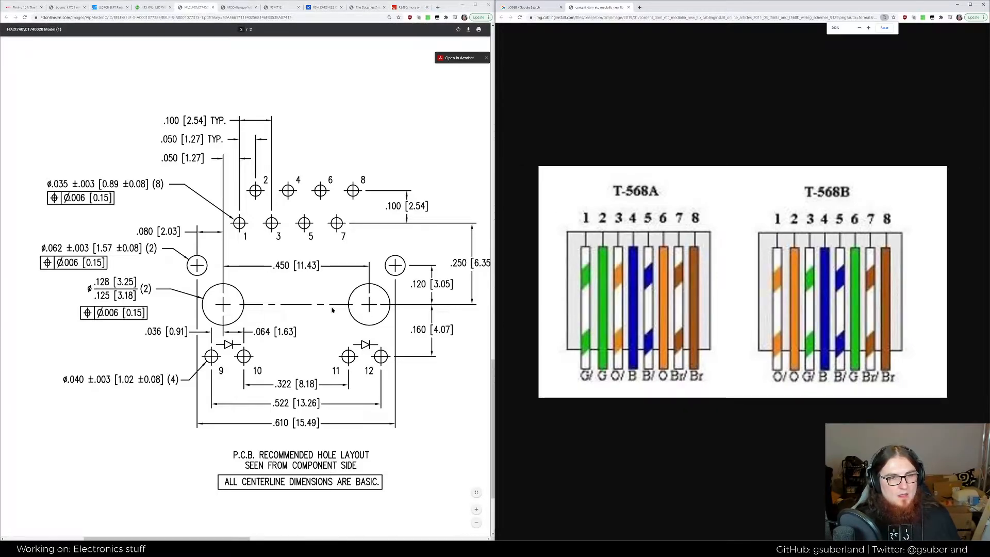
{"action": "middle_click_drag", "start_coordinate": [320, 313], "coordinate": [293, 313]}
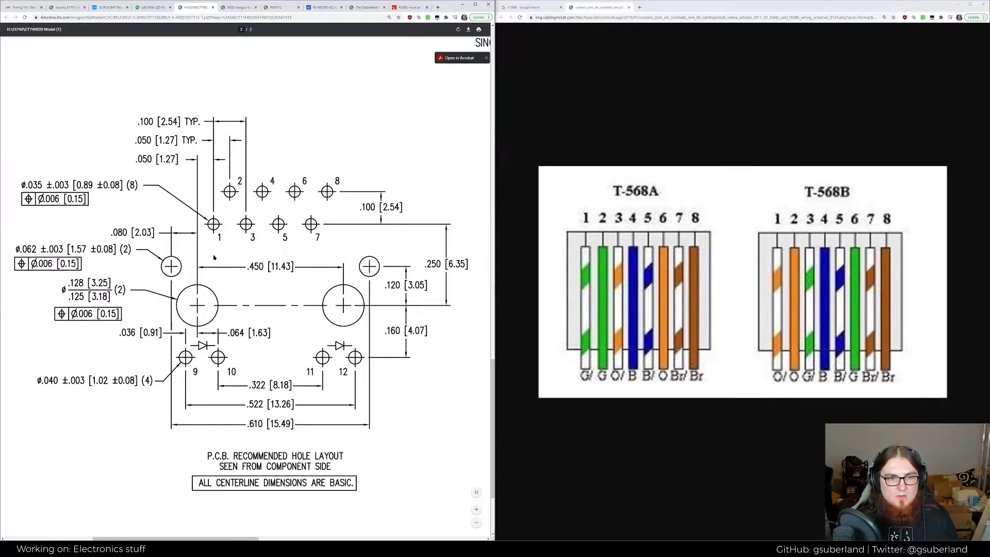
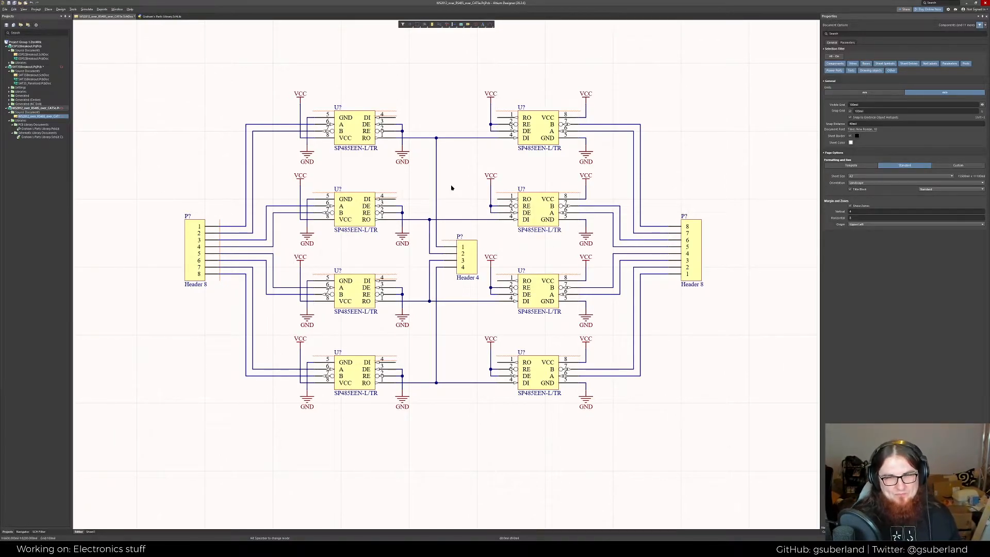
Inspect the central 4-pin header and the left 8-pin header in the Altium Designer transceiver schematic
{"action": "mouse_move", "coordinate": [451, 185]}
{"action": "right_mouse_down"}
{"action": "mouse_move", "coordinate": [455, 178]}
{"action": "mouse_move", "coordinate": [453, 193]}
{"action": "right_mouse_up"}
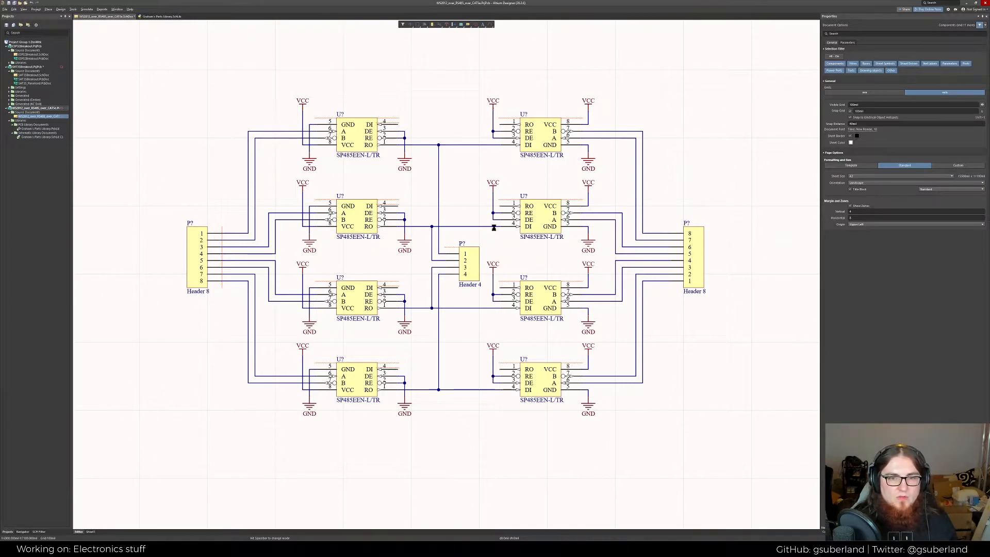
{"action": "left_click", "coordinate": [478, 259]}
{"action": "left_click", "coordinate": [491, 238]}
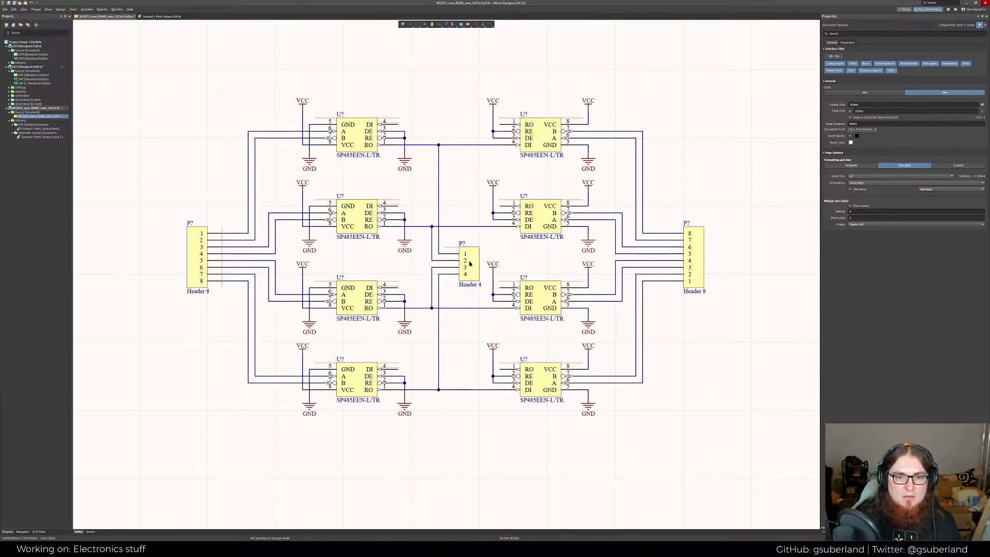
{"action": "left_click", "coordinate": [468, 263]}
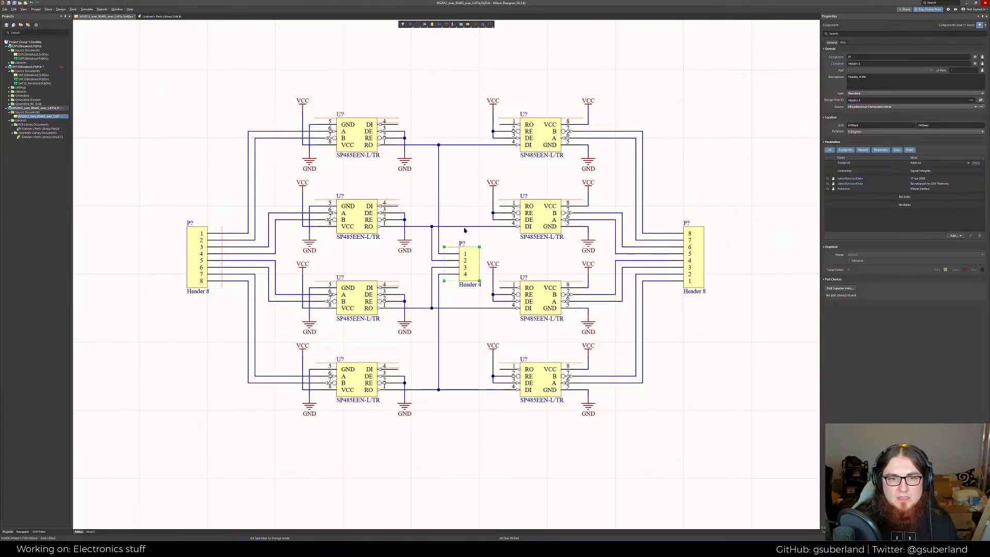
{"action": "left_click", "coordinate": [198, 242]}
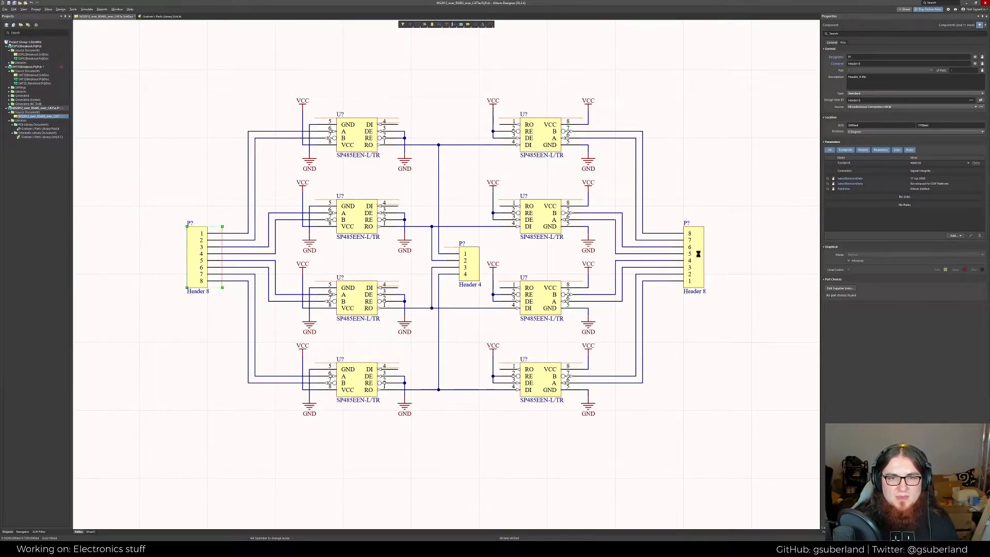
{"action": "left_click", "coordinate": [212, 125]}
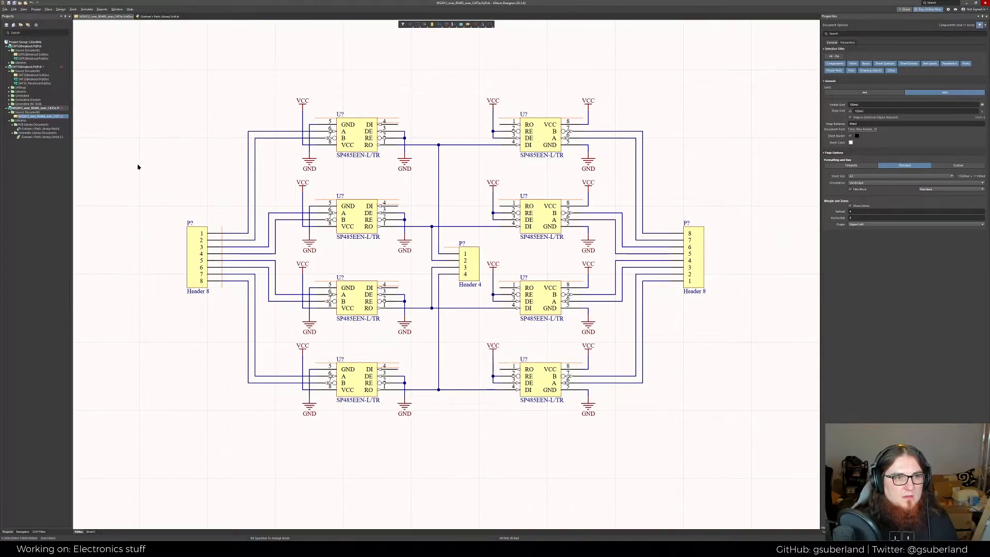
{"action": "mouse_move", "coordinate": [154, 176]}
{"action": "right_mouse_down"}
{"action": "mouse_move", "coordinate": [191, 184]}
{"action": "mouse_move", "coordinate": [172, 178]}
{"action": "right_mouse_up"}
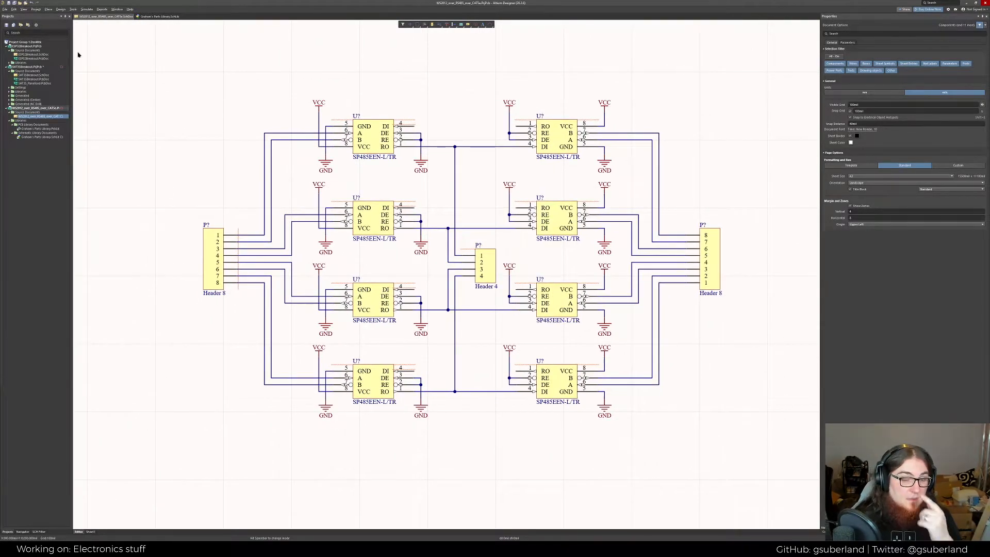
Examine the A/B termination network below the transceivers and how it relates to the 8-pin header's differential pairs
{"action": "scroll", "coordinate": [155, 180], "scroll_direction": "down", "scroll_amount": 6}
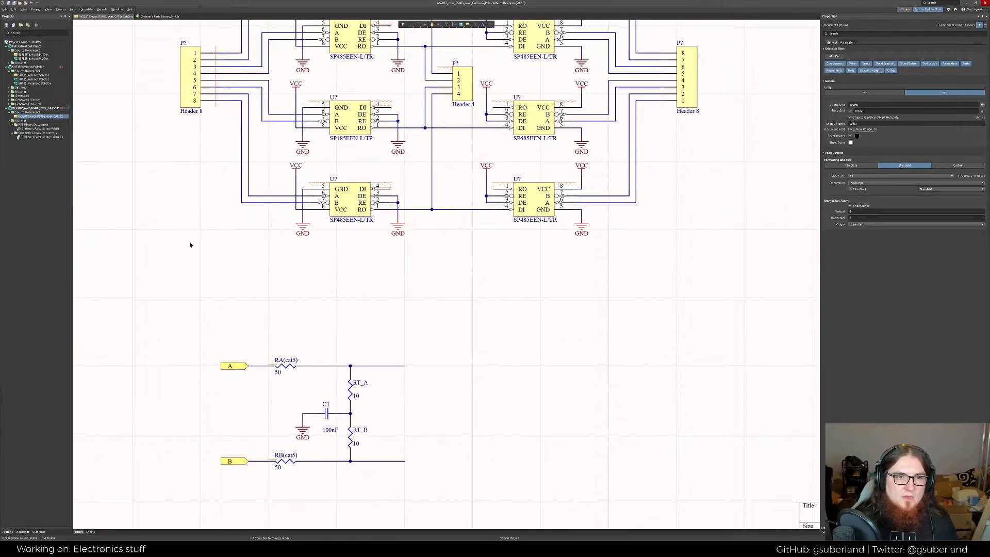
{"action": "scroll", "coordinate": [190, 242], "scroll_direction": "down", "scroll_amount": 1, "text": "ctrl"}
{"action": "right_click_drag", "start_coordinate": [170, 246], "coordinate": [157, 406]}
{"action": "scroll", "coordinate": [212, 345], "scroll_direction": "up", "scroll_amount": 2, "text": "ctrl"}
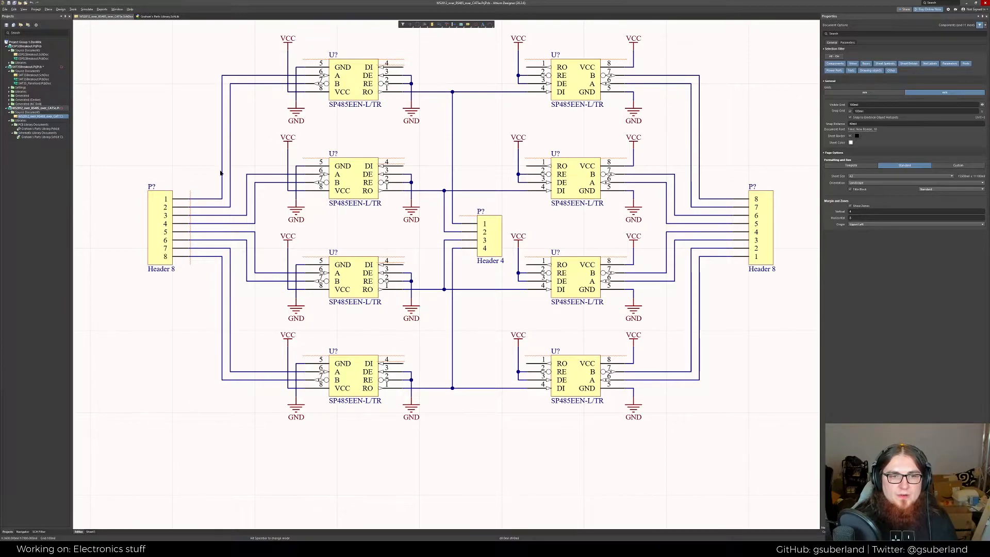
{"action": "scroll", "coordinate": [215, 254], "scroll_direction": "down", "scroll_amount": 5}
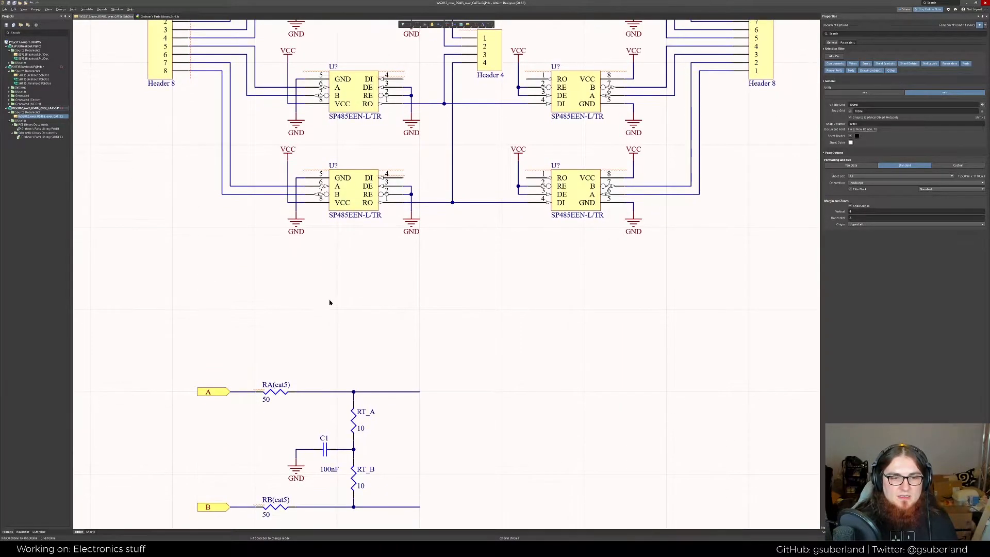
{"action": "scroll", "coordinate": [330, 303], "scroll_direction": "down", "scroll_amount": 1}
{"action": "right_click_drag", "start_coordinate": [208, 303], "coordinate": [246, 223]}
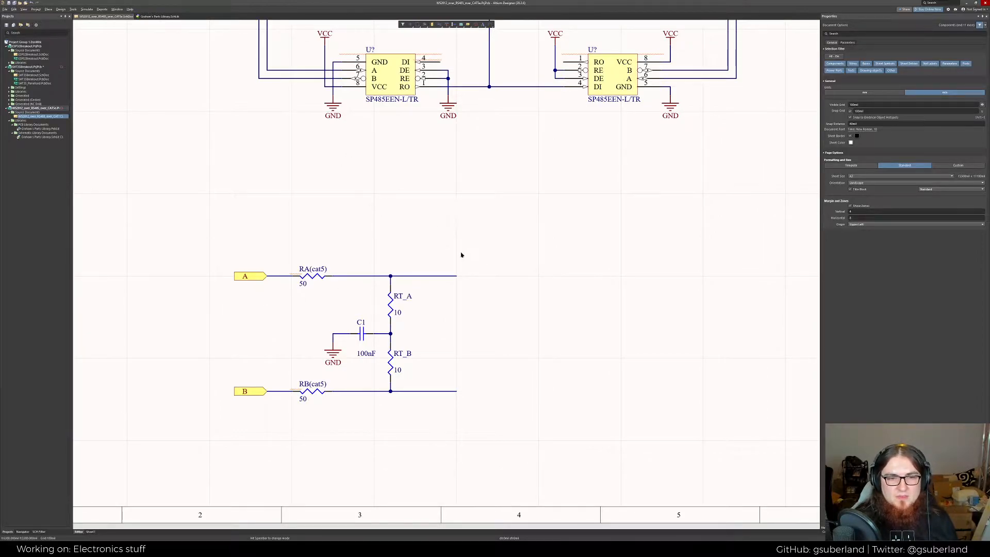
{"action": "right_click_drag", "start_coordinate": [287, 140], "coordinate": [266, 161]}
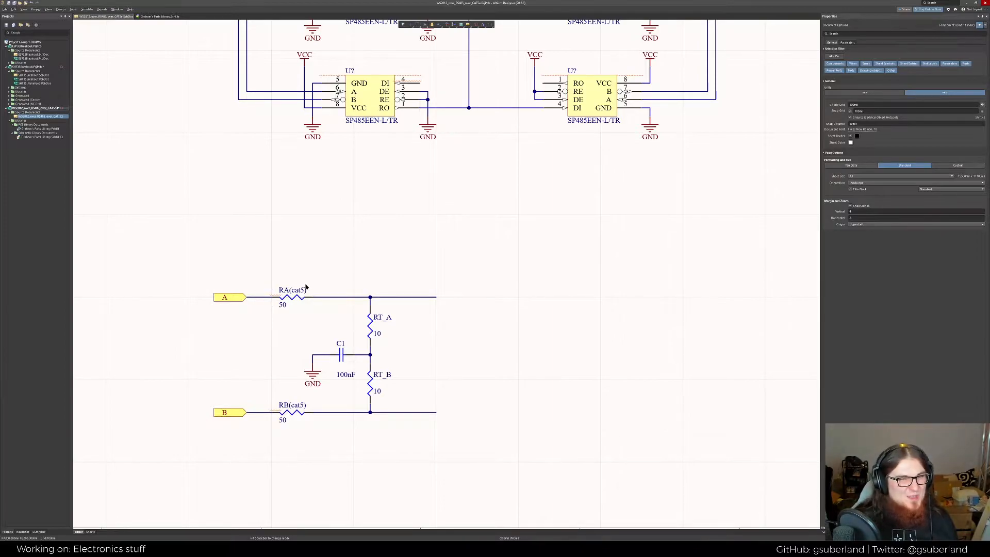
{"action": "right_click_drag", "start_coordinate": [334, 266], "coordinate": [341, 278]}
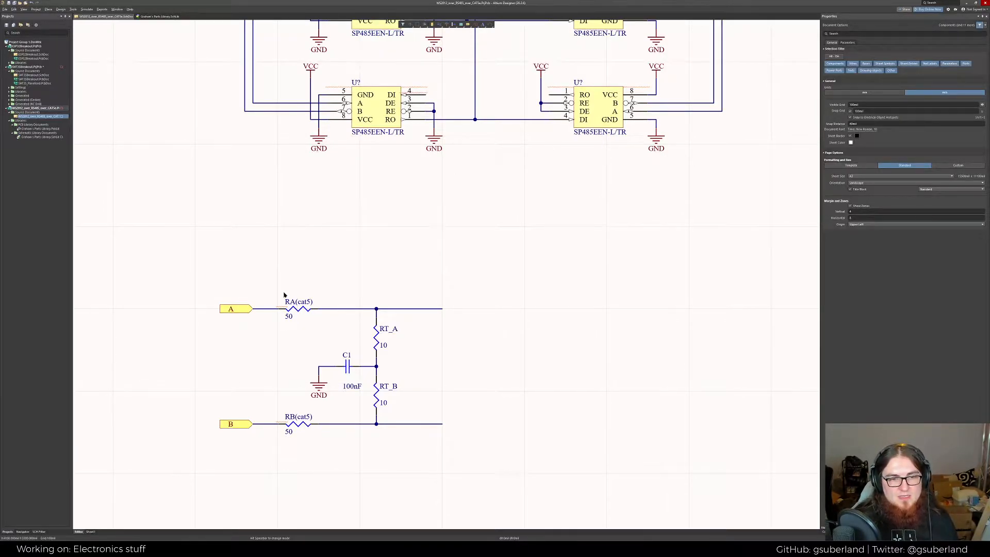
{"action": "right_click_drag", "start_coordinate": [325, 219], "coordinate": [412, 426]}
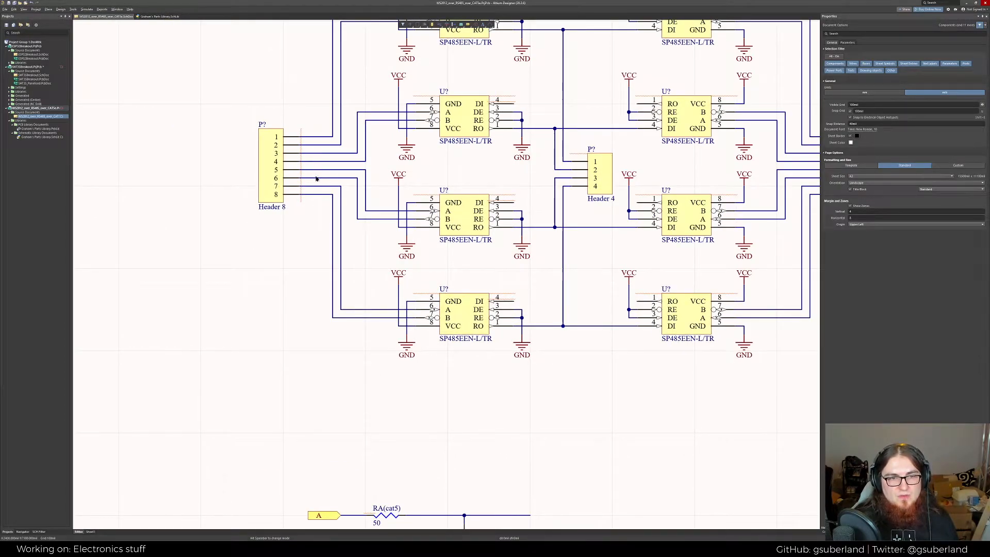
{"action": "right_click_drag", "start_coordinate": [285, 274], "coordinate": [239, 69]}
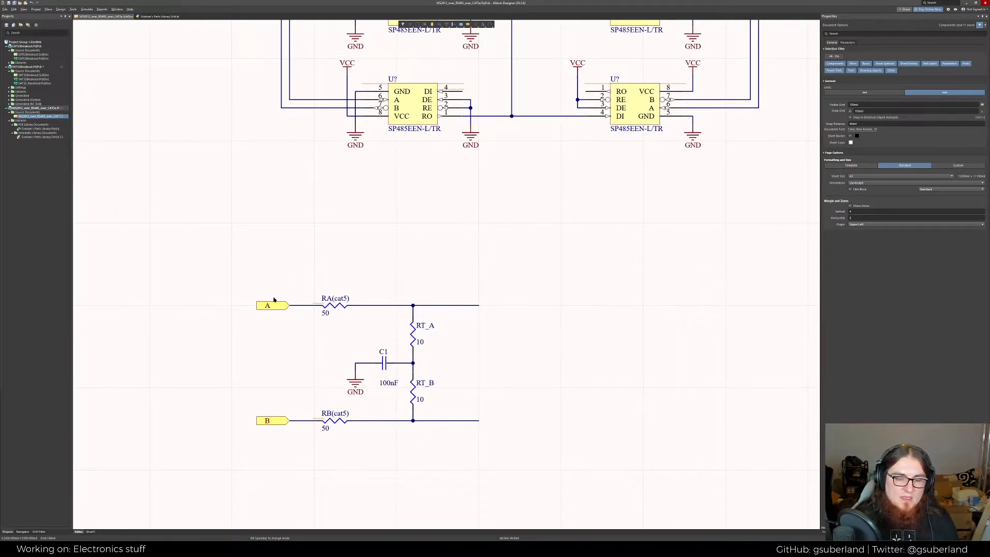
Examine the termination resistors RT_A and RT_B, capacitor C1 to ground, and the open output wires of the A/B network
{"action": "right_click_drag", "start_coordinate": [299, 320], "coordinate": [267, 316]}
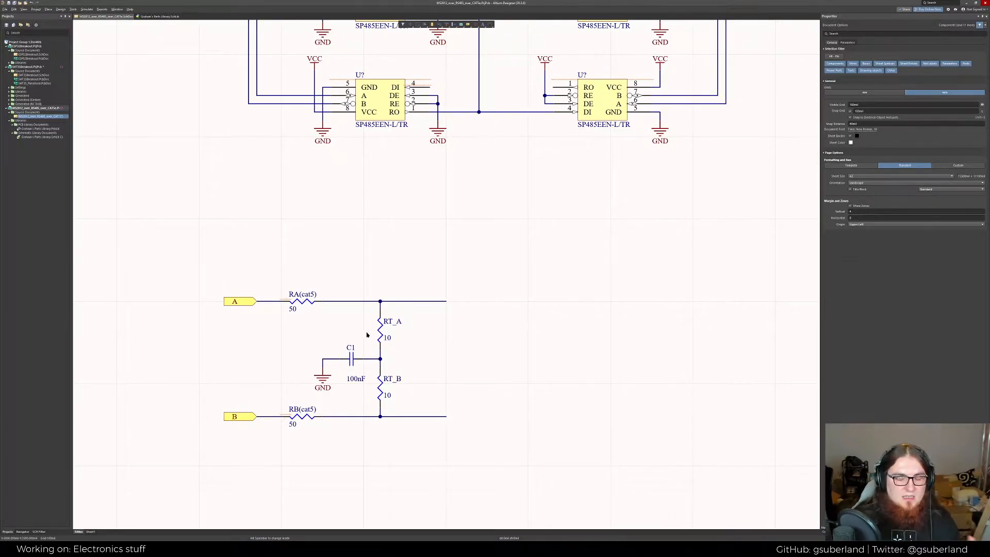
{"action": "mouse_move", "coordinate": [468, 340]}
{"action": "right_mouse_down"}
{"action": "mouse_move", "coordinate": [474, 359]}
{"action": "mouse_move", "coordinate": [477, 348]}
{"action": "right_mouse_up"}
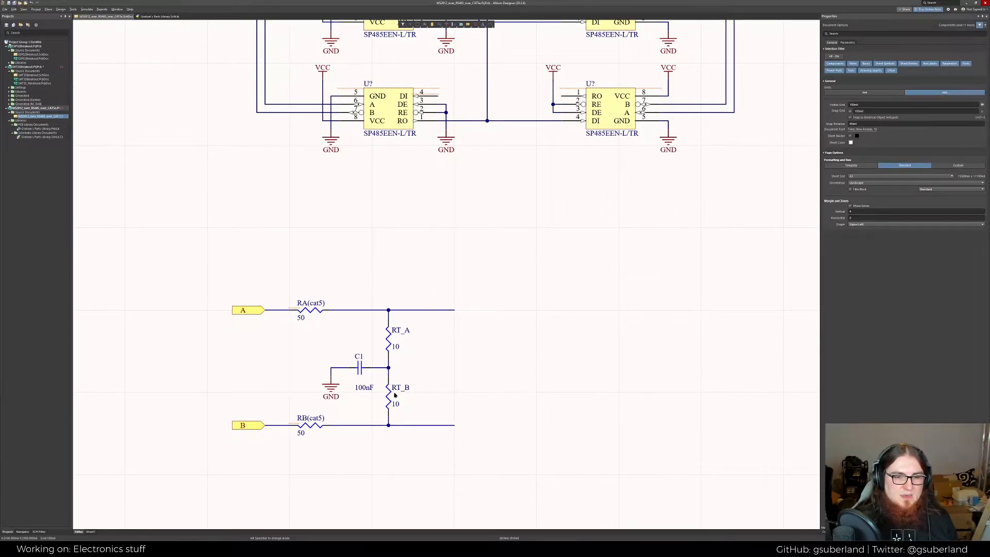
{"action": "right_click_drag", "start_coordinate": [543, 279], "coordinate": [523, 296]}
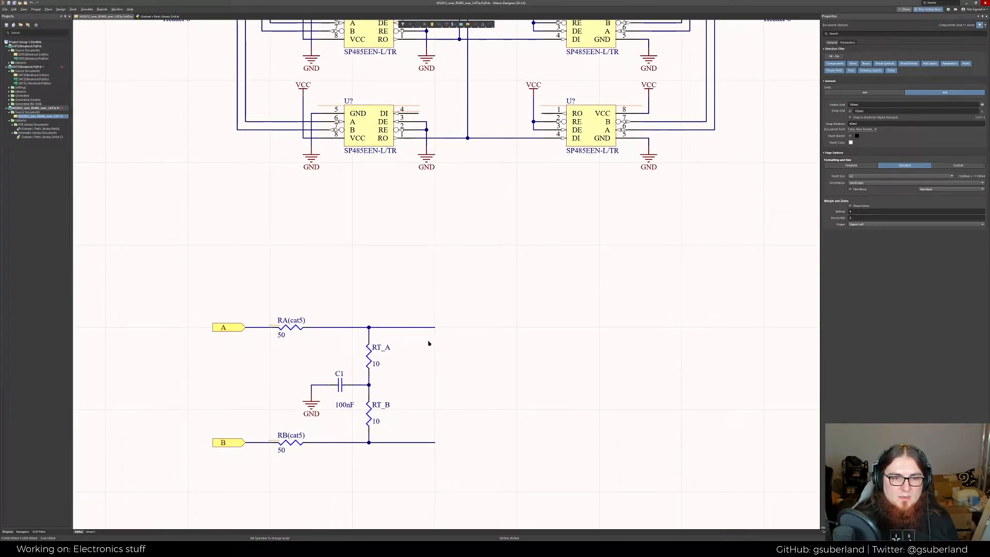
{"action": "right_click_drag", "start_coordinate": [416, 256], "coordinate": [451, 220]}
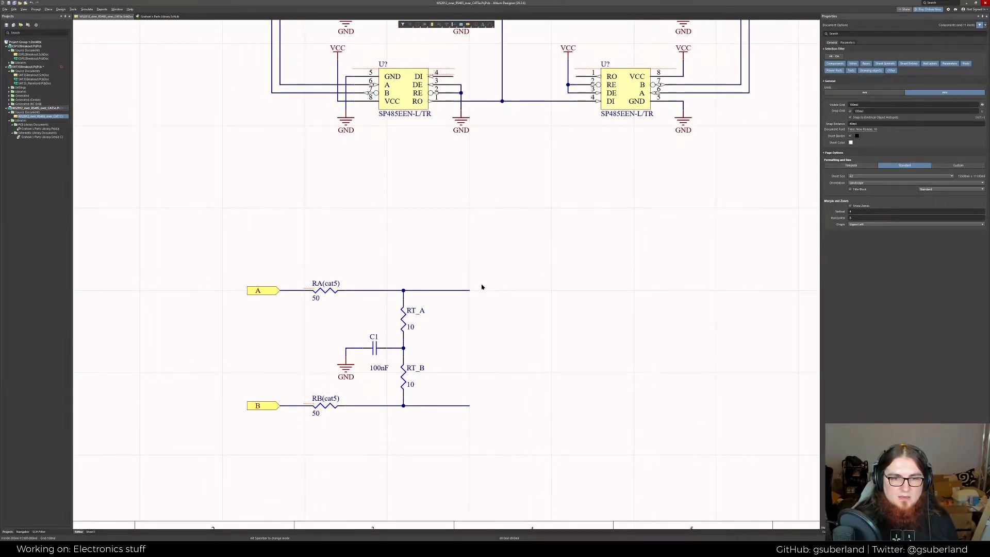
{"action": "right_click_drag", "start_coordinate": [481, 287], "coordinate": [434, 272]}
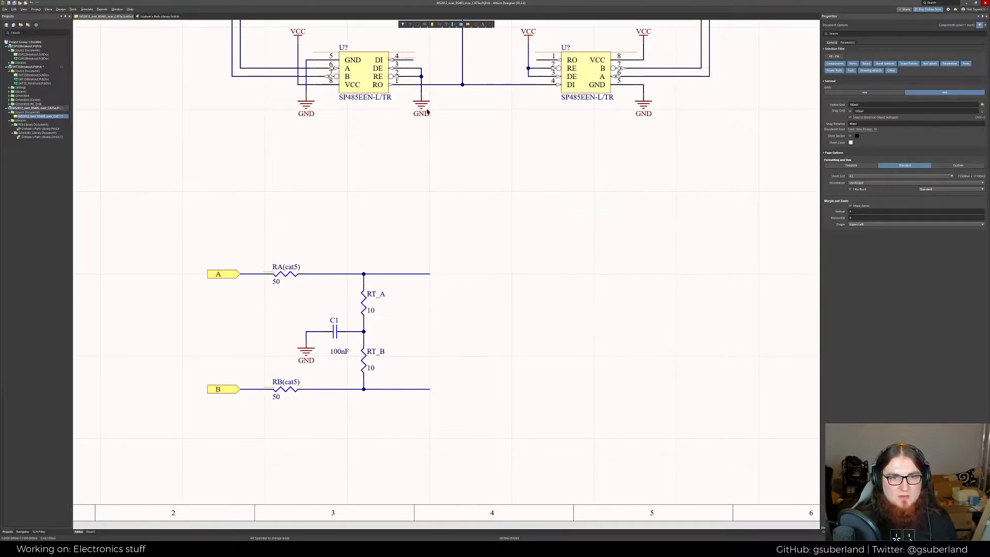
{"action": "right_click_drag", "start_coordinate": [429, 110], "coordinate": [404, 144]}
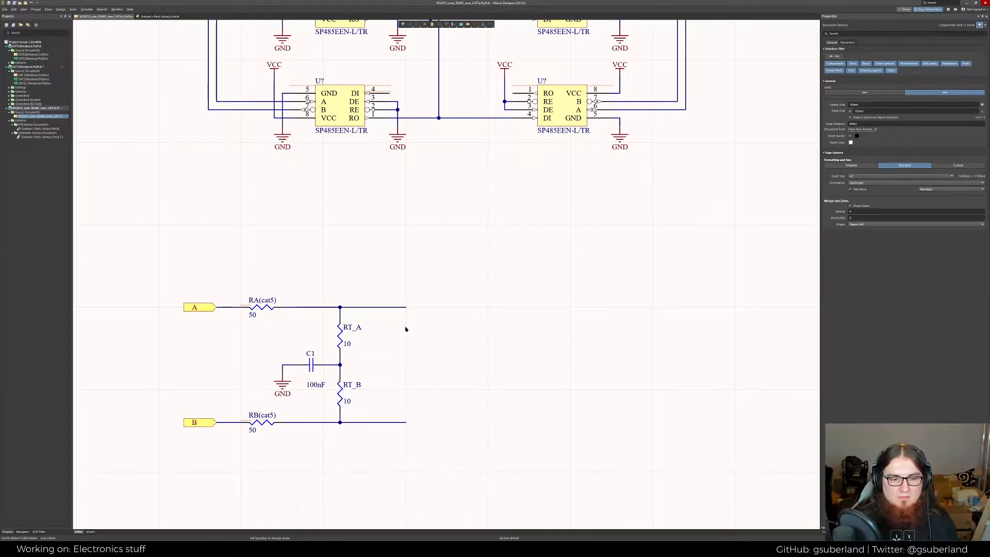
{"action": "right_click_drag", "start_coordinate": [422, 287], "coordinate": [439, 339]}
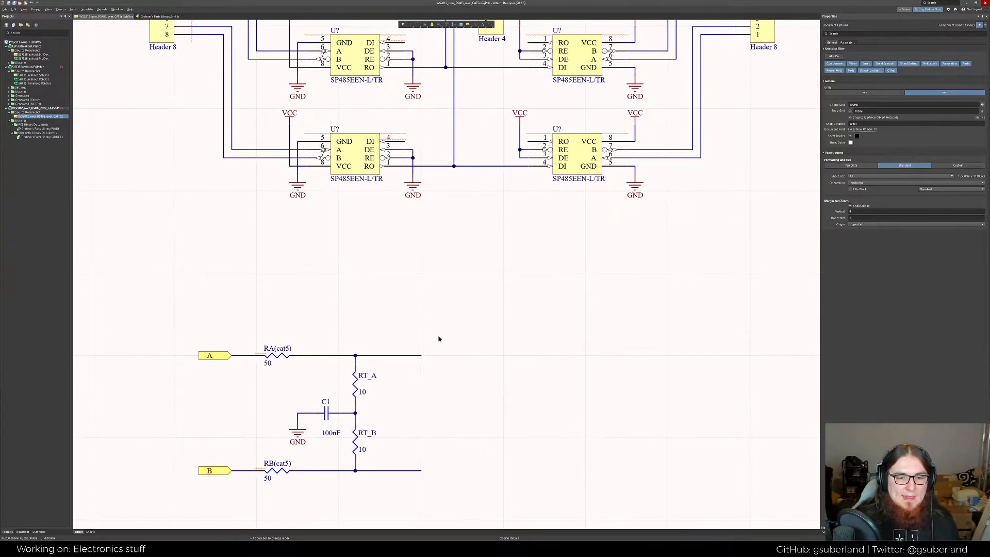
{"action": "right_click_drag", "start_coordinate": [429, 389], "coordinate": [440, 409]}
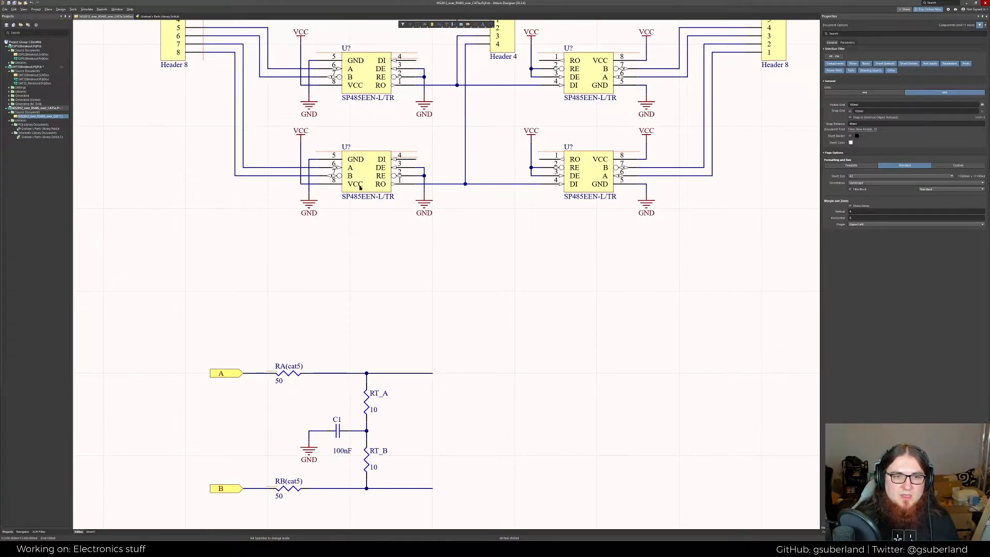
{"action": "right_click_drag", "start_coordinate": [420, 298], "coordinate": [406, 228]}
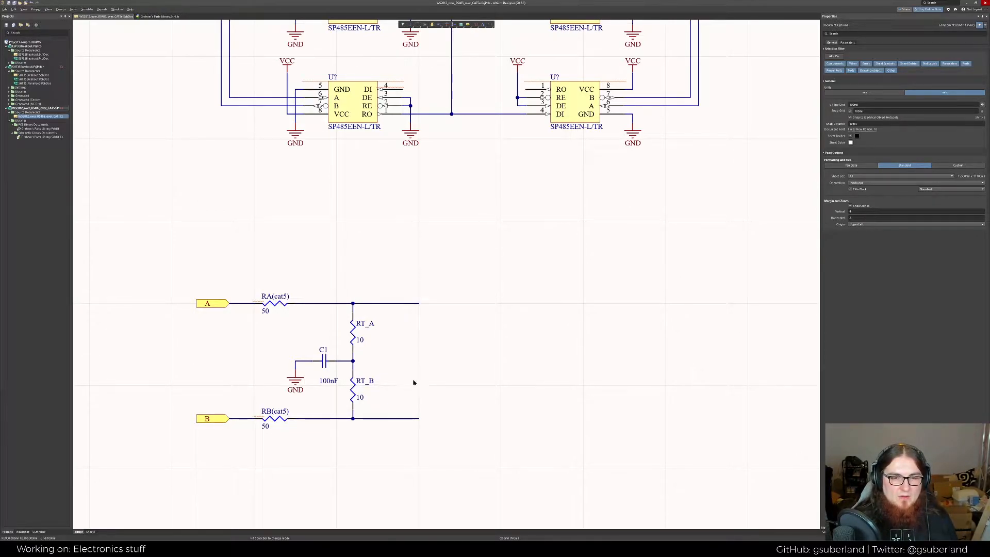
{"action": "right_click_drag", "start_coordinate": [470, 279], "coordinate": [468, 283]}
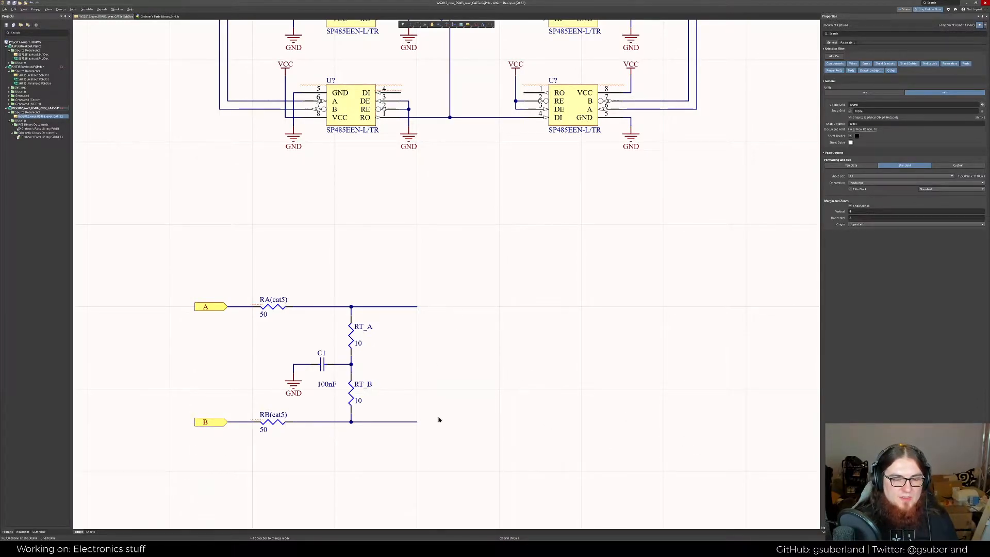
Examine the cable resistances RA(cat5) and RB(cat5) between the A and B inputs and the termination resistors
{"action": "mouse_move", "coordinate": [483, 417]}
{"action": "right_mouse_down"}
{"action": "mouse_move", "coordinate": [495, 400]}
{"action": "mouse_move", "coordinate": [492, 419]}
{"action": "right_mouse_up"}
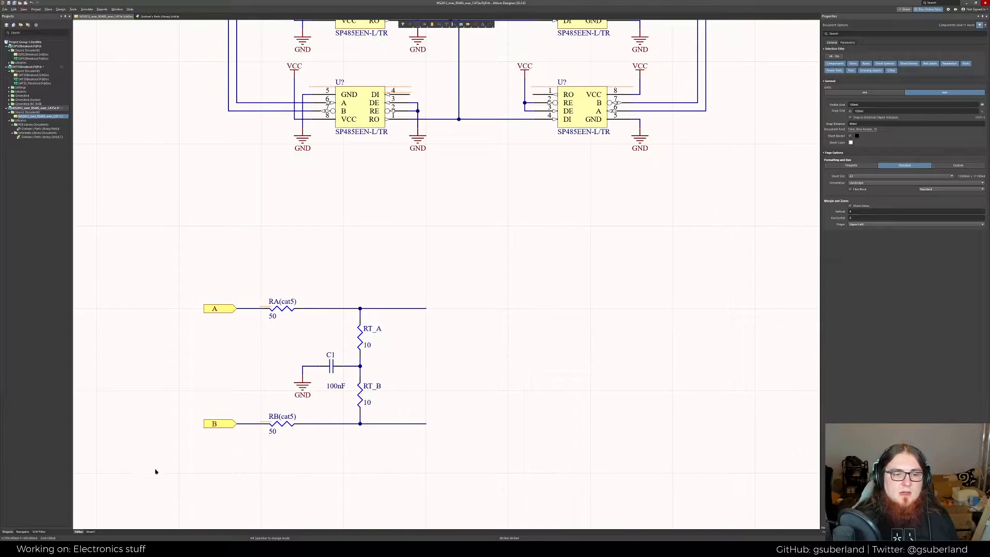
{"action": "mouse_move", "coordinate": [123, 549]}
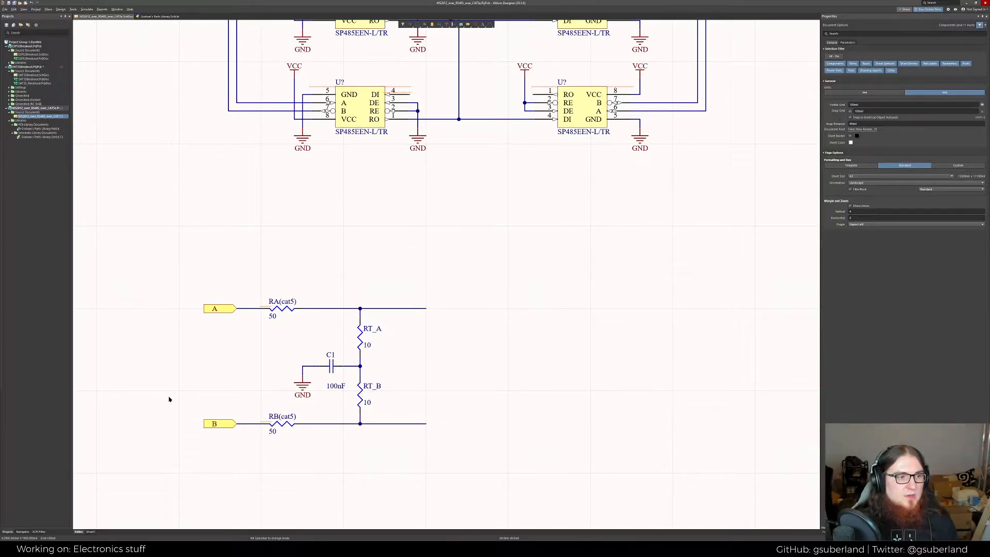
{"action": "scroll", "coordinate": [170, 397], "scroll_direction": "up", "scroll_amount": 1}
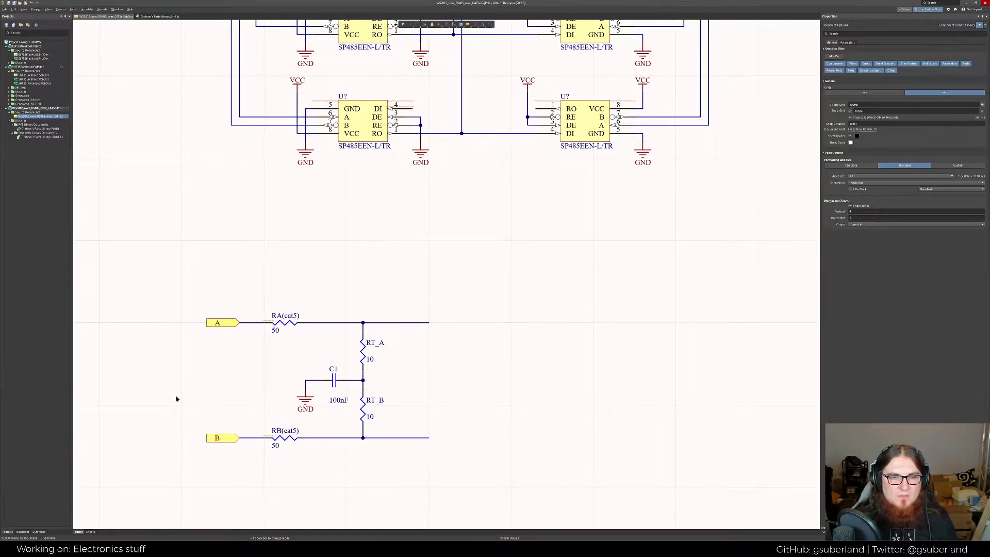
{"action": "scroll", "coordinate": [176, 392], "scroll_direction": "down", "scroll_amount": 2}
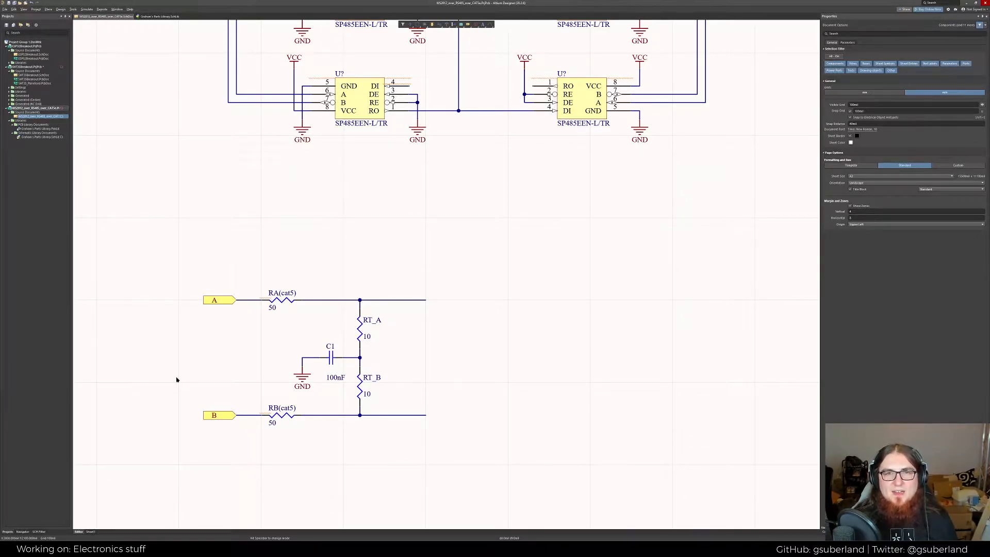
{"action": "right_click_drag", "start_coordinate": [182, 335], "coordinate": [175, 343]}
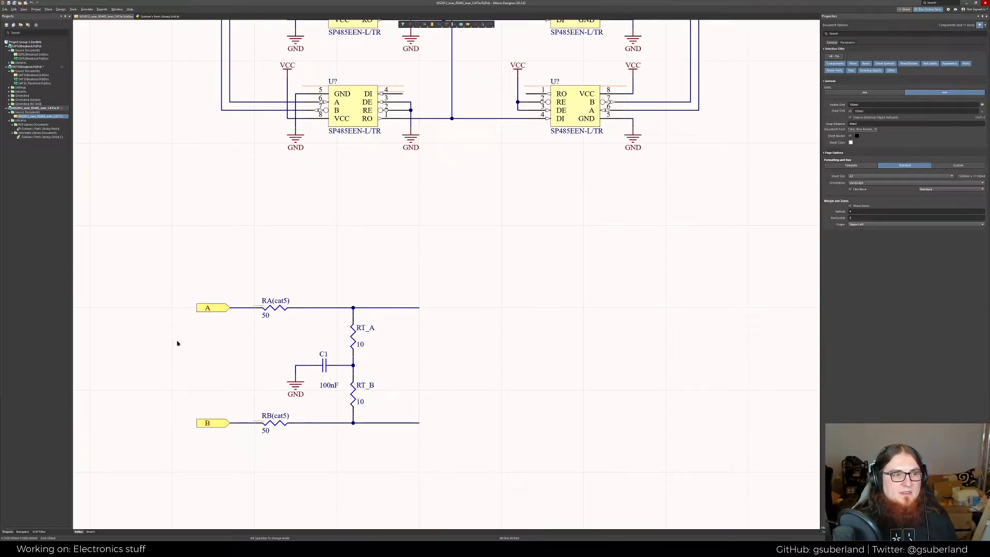
{"action": "right_click_drag", "start_coordinate": [172, 301], "coordinate": [165, 308]}
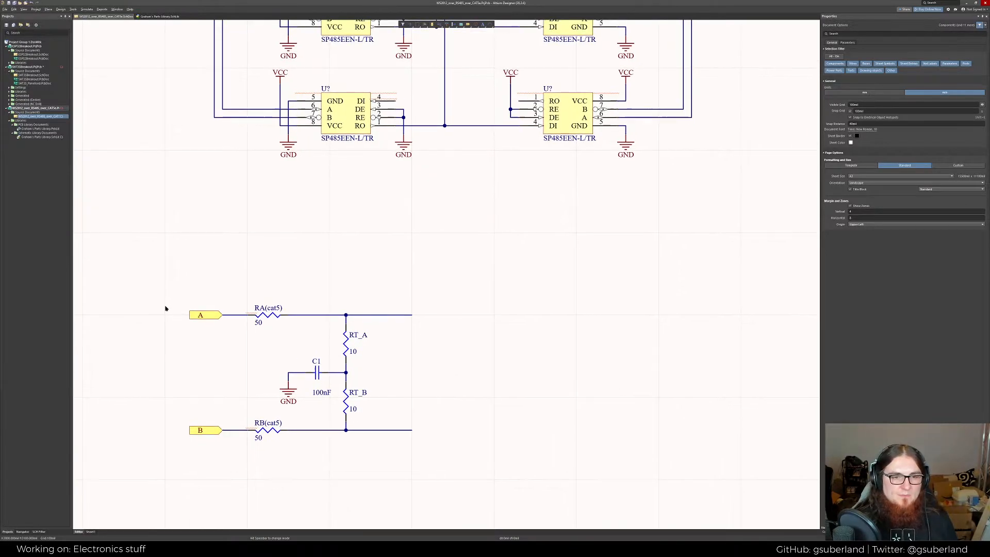
{"action": "right_click_drag", "start_coordinate": [344, 285], "coordinate": [343, 295]}
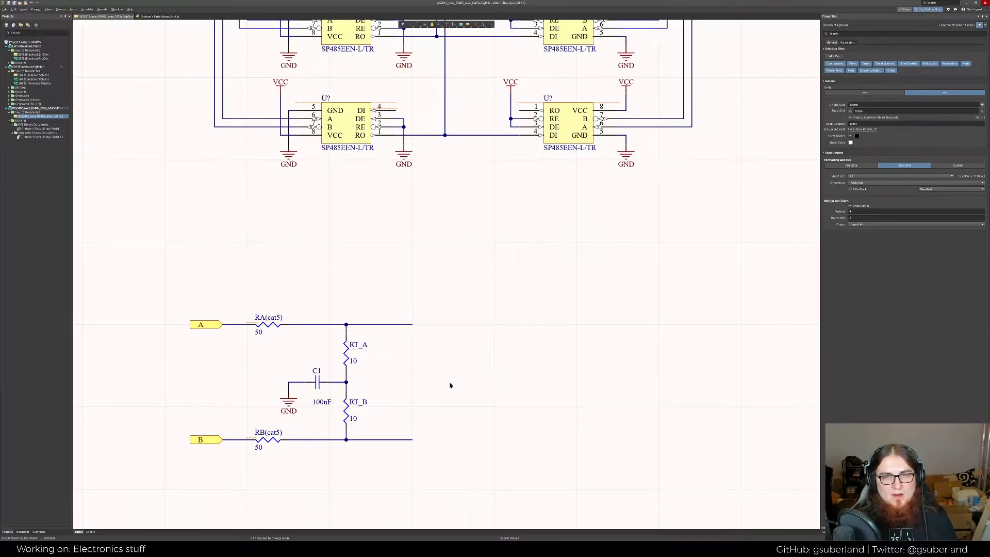
{"action": "right_click_drag", "start_coordinate": [433, 348], "coordinate": [429, 353]}
{"action": "right_click_drag", "start_coordinate": [500, 281], "coordinate": [495, 313]}
{"action": "right_click_drag", "start_coordinate": [469, 262], "coordinate": [487, 272]}
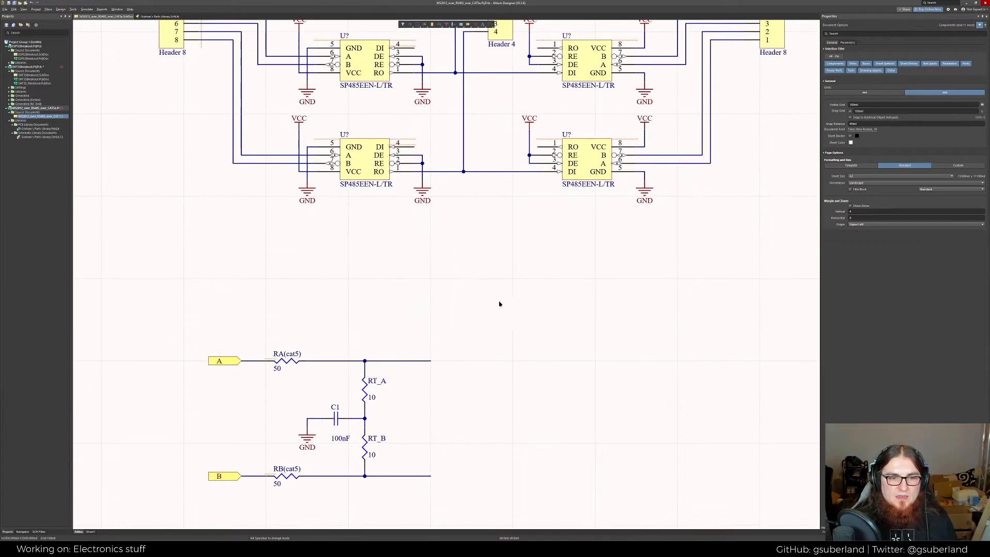
{"action": "right_click_drag", "start_coordinate": [321, 413], "coordinate": [386, 377]}
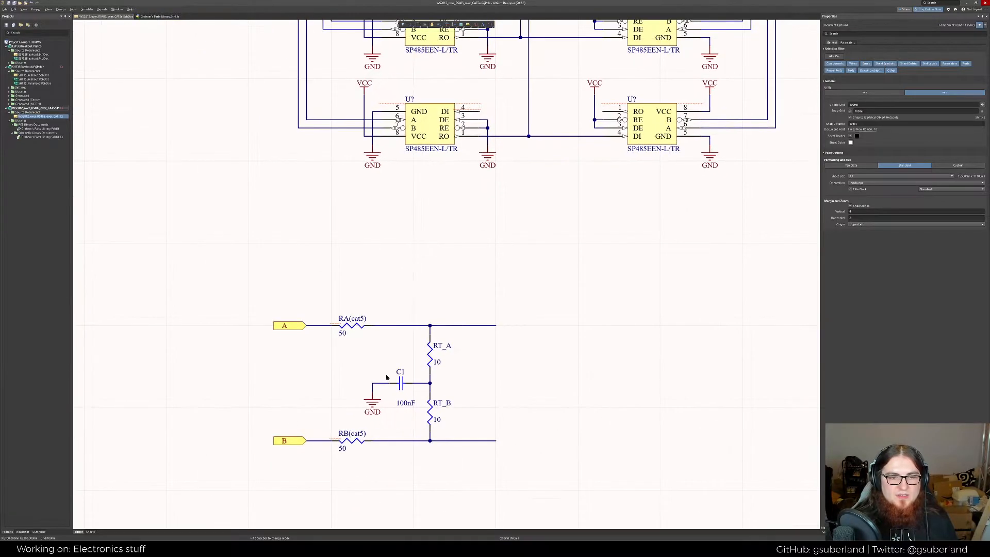
{"action": "left_click", "coordinate": [345, 326]}
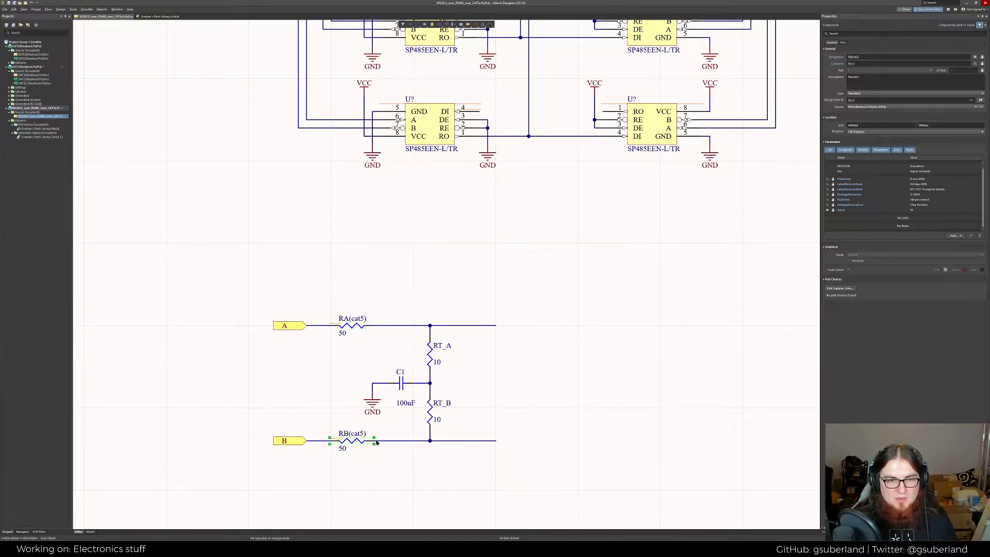
{"action": "left_click", "coordinate": [493, 415]}
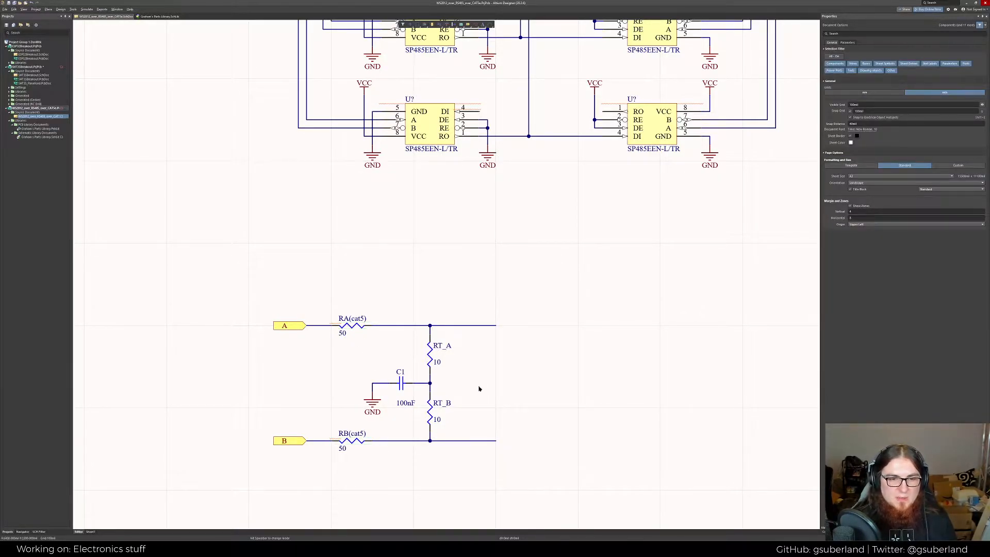
Inspect the four transceiver rows and trace their wiring to the central 4-pin header and both 8-pin headers
{"action": "right_click_drag", "start_coordinate": [550, 312], "coordinate": [484, 363]}
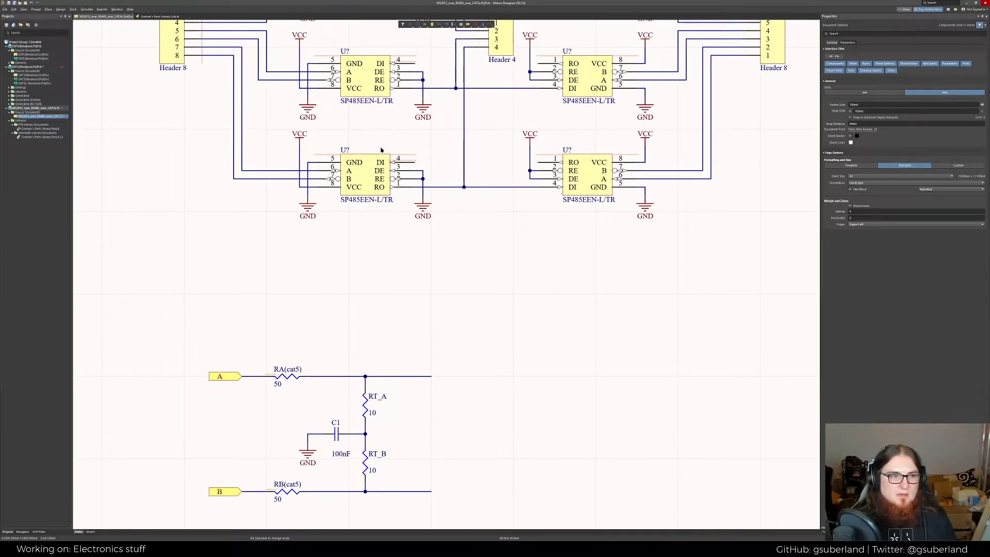
{"action": "right_click_drag", "start_coordinate": [320, 219], "coordinate": [318, 282]}
{"action": "right_click_drag", "start_coordinate": [519, 175], "coordinate": [490, 241]}
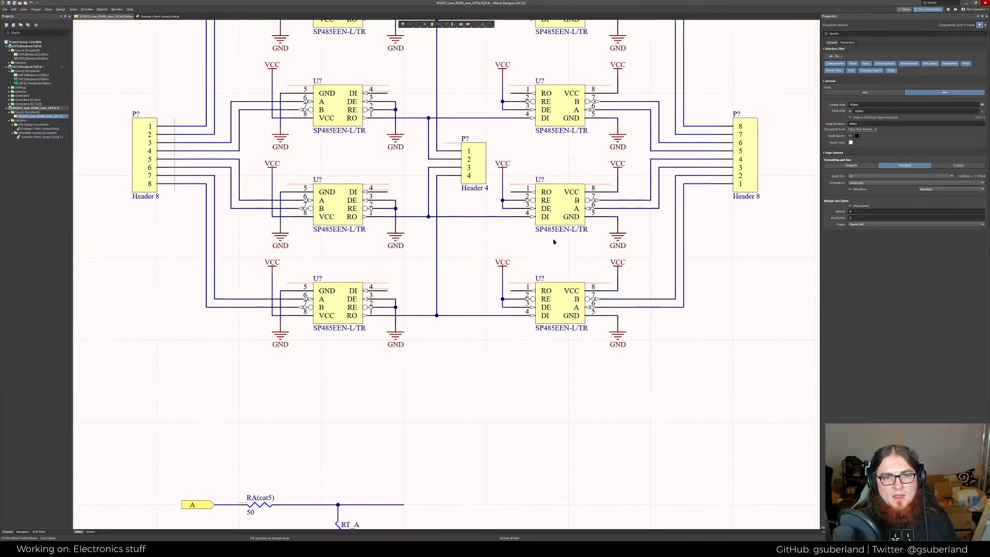
{"action": "right_click_drag", "start_coordinate": [502, 127], "coordinate": [485, 244]}
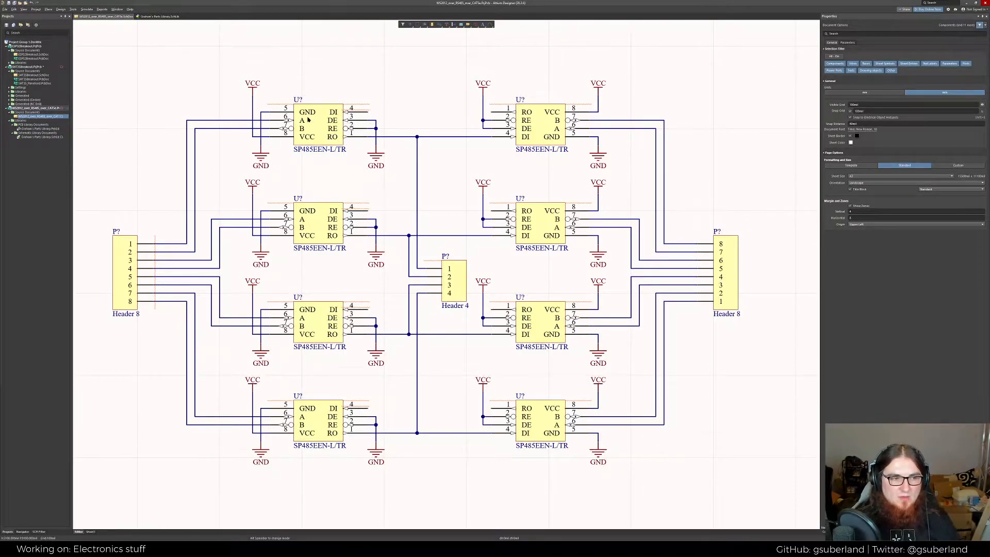
{"action": "mouse_move", "coordinate": [308, 119]}
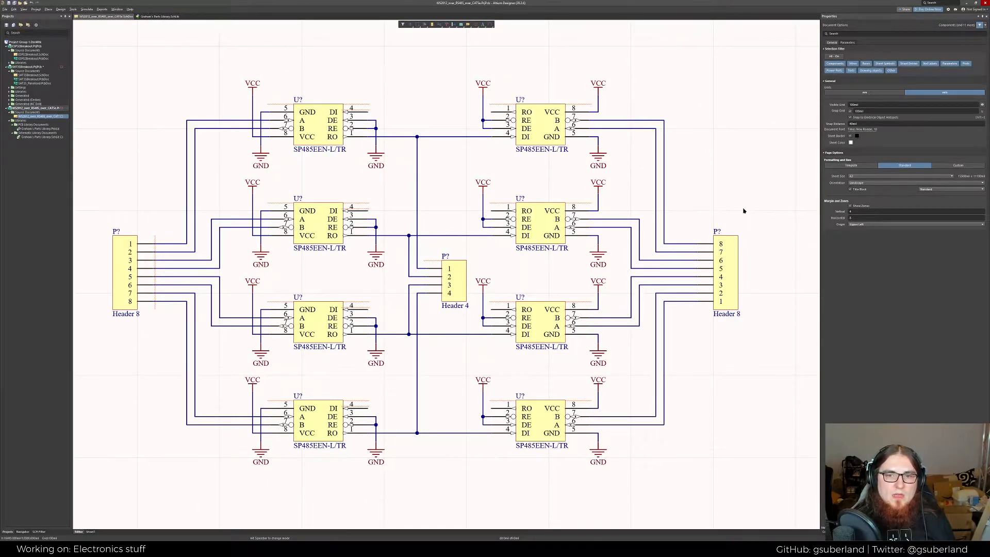
{"action": "right_click_drag", "start_coordinate": [740, 207], "coordinate": [716, 200]}
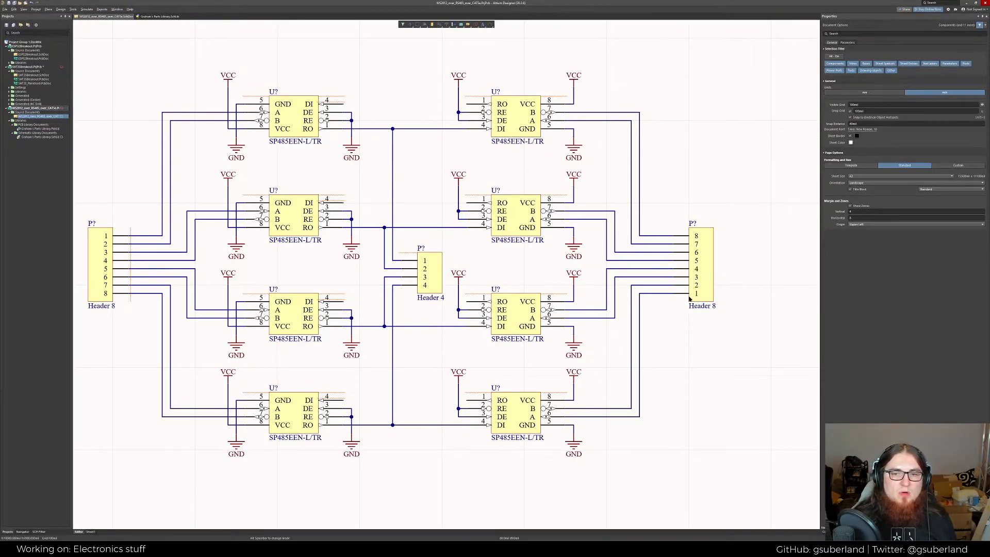
{"action": "right_click_drag", "start_coordinate": [689, 294], "coordinate": [664, 300]}
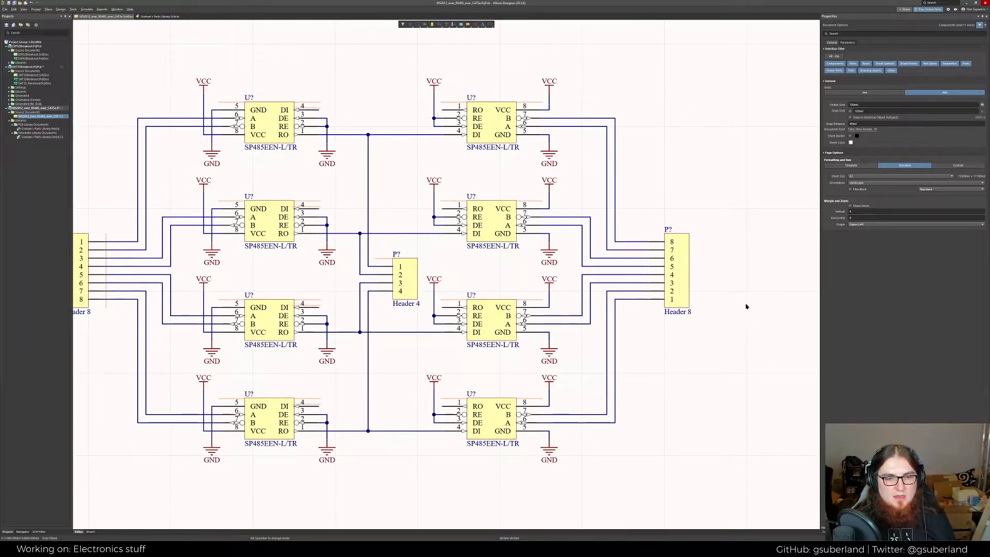
{"action": "right_click_drag", "start_coordinate": [722, 339], "coordinate": [747, 331]}
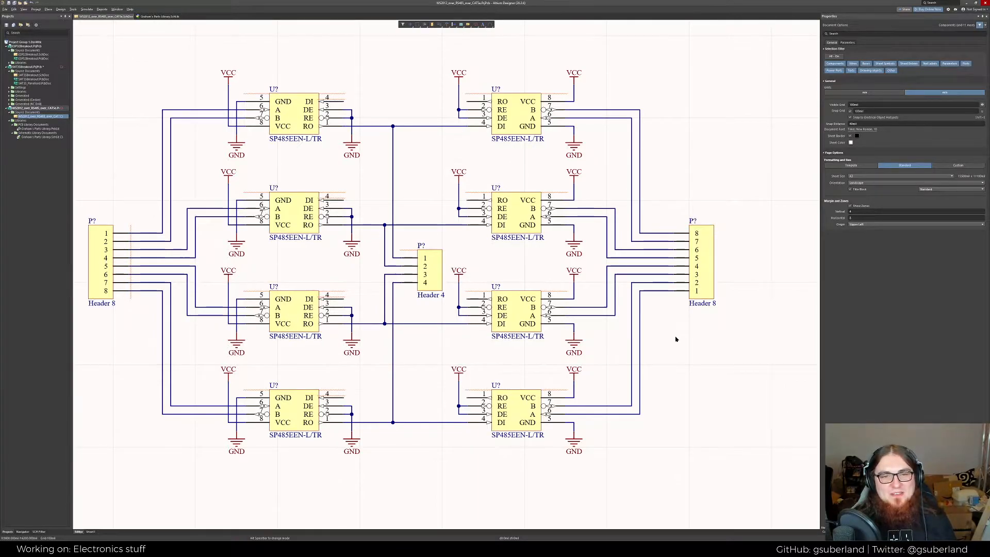
{"action": "right_click_drag", "start_coordinate": [676, 338], "coordinate": [676, 356]}
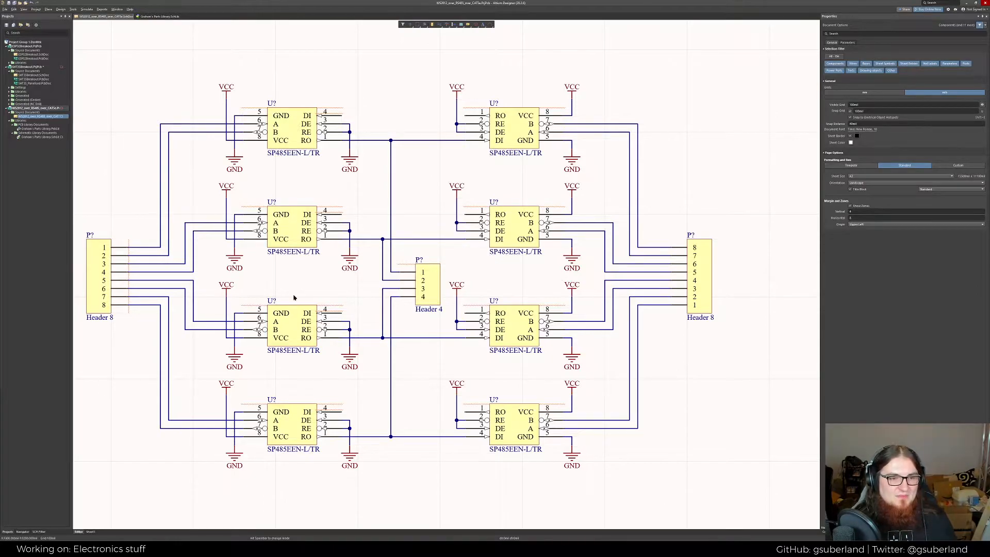
{"action": "right_click_drag", "start_coordinate": [367, 284], "coordinate": [390, 280]}
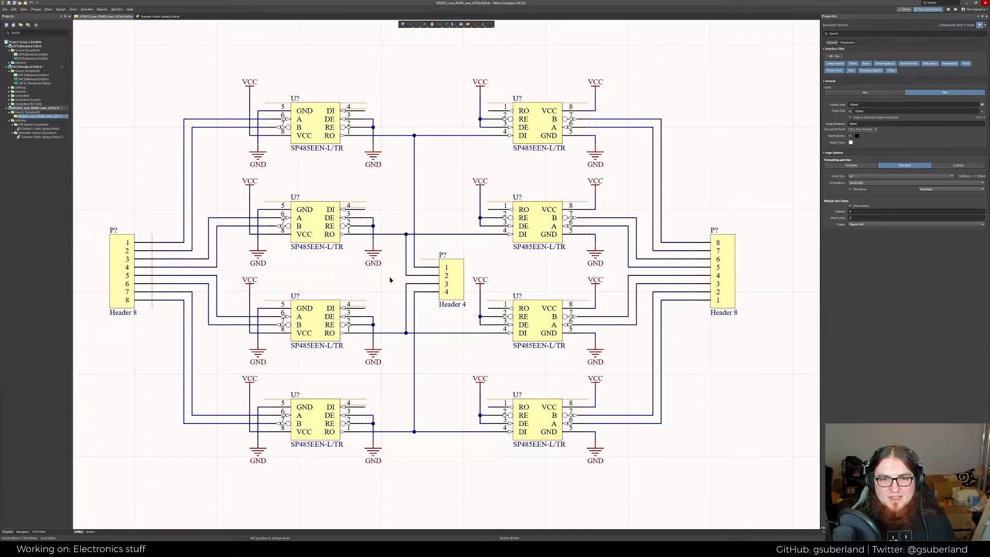
{"action": "right_click_drag", "start_coordinate": [498, 258], "coordinate": [488, 258]}
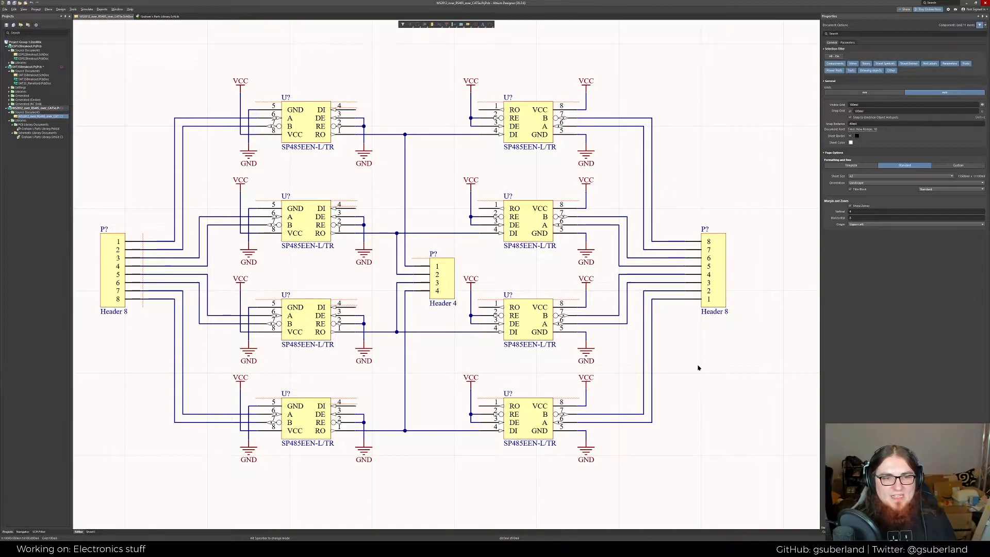
{"action": "right_click_drag", "start_coordinate": [677, 381], "coordinate": [681, 372]}
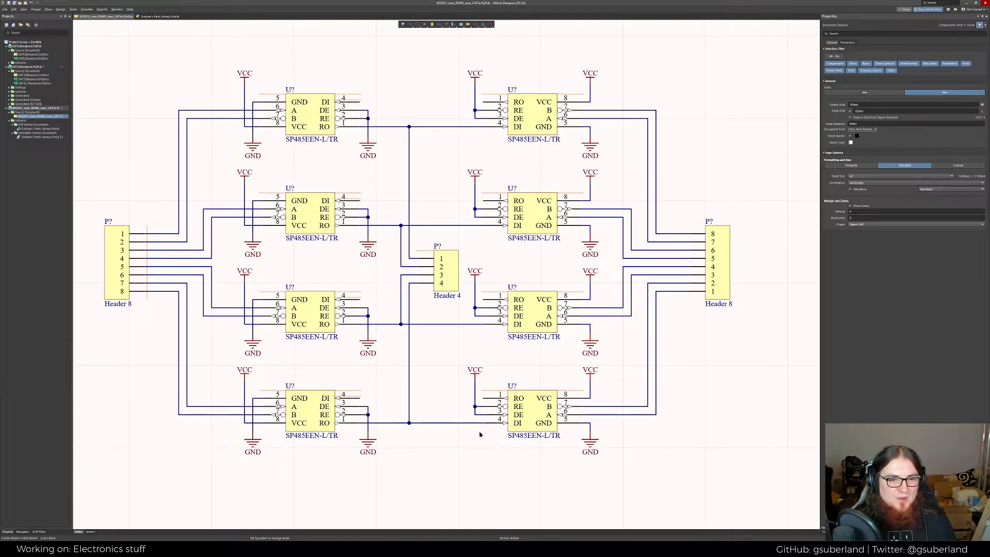
{"action": "right_click_drag", "start_coordinate": [341, 469], "coordinate": [366, 475]}
Switch to the jack's PDF drawing in the browser and examine the recommended PCB hole layout and its pin numbering
{"action": "key", "text": "alt+Tab"}
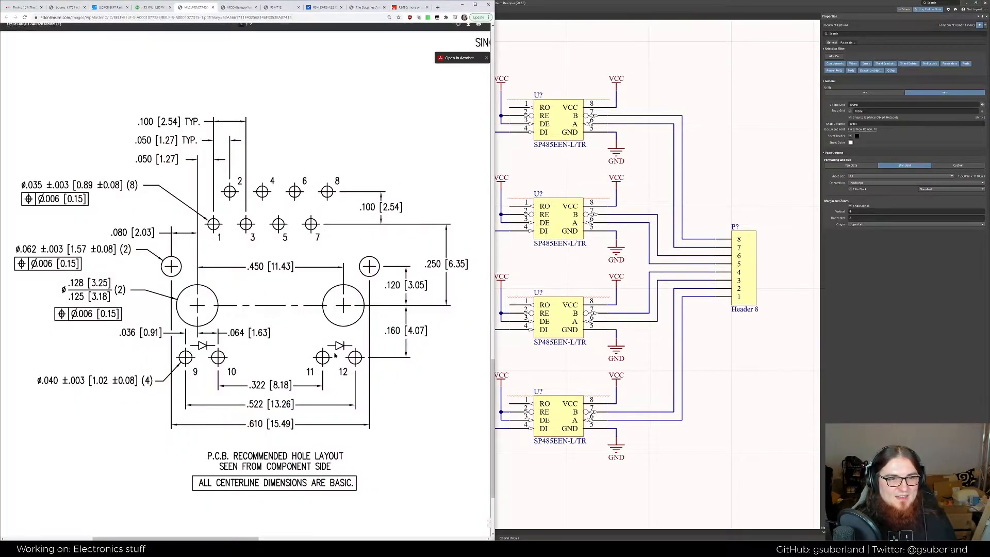
{"action": "scroll", "coordinate": [335, 355], "scroll_direction": "down", "scroll_amount": 5, "text": "ctrl"}
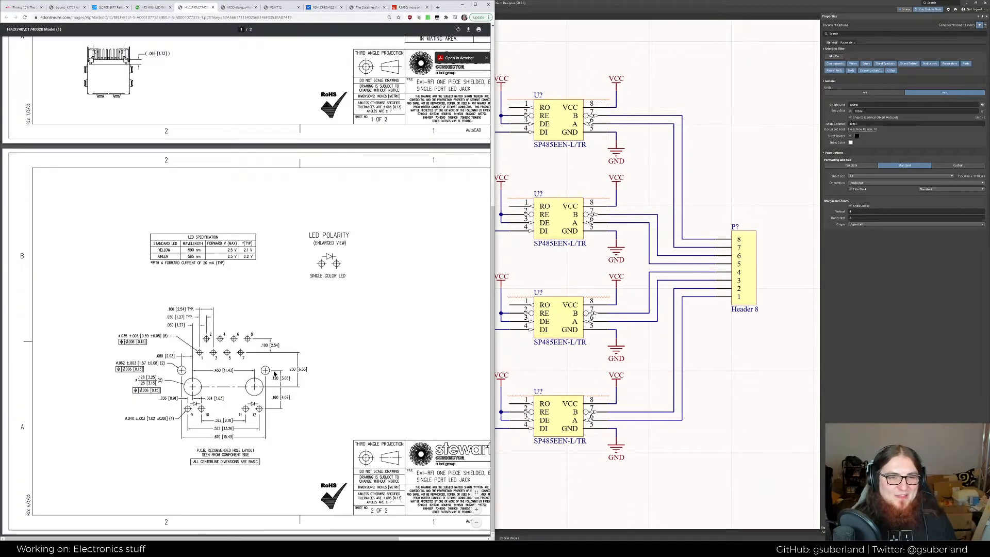
{"action": "scroll", "coordinate": [273, 374], "scroll_direction": "up", "scroll_amount": 1, "text": "ctrl"}
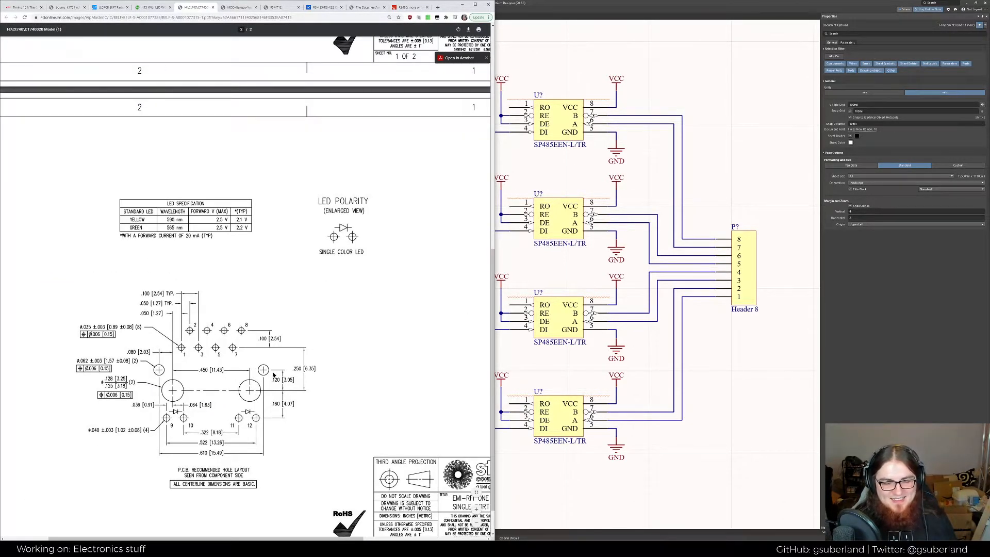
{"action": "scroll", "coordinate": [289, 386], "scroll_direction": "up", "scroll_amount": 1}
{"action": "scroll", "coordinate": [290, 385], "scroll_direction": "down", "scroll_amount": 2}
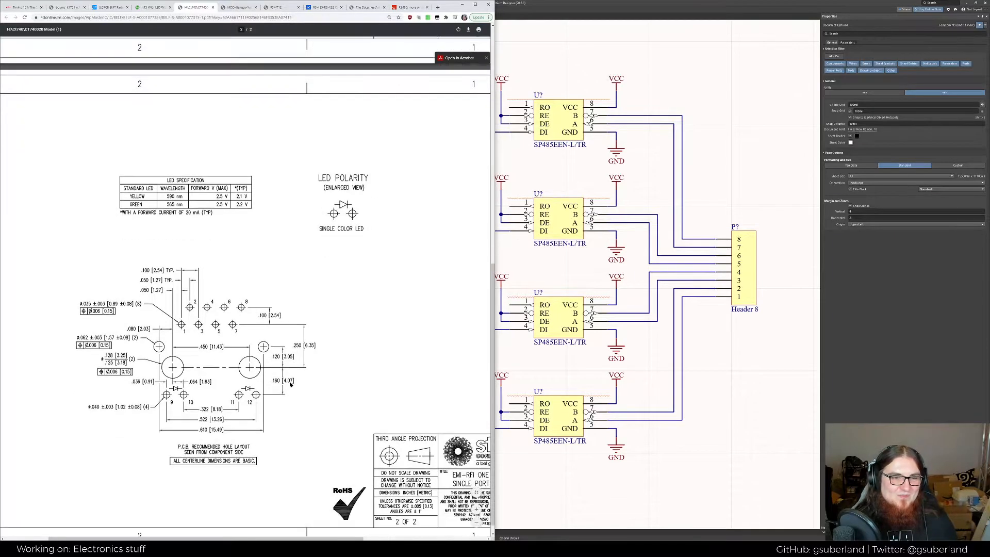
{"action": "scroll", "coordinate": [287, 394], "scroll_direction": "up", "scroll_amount": 2, "text": "ctrl"}
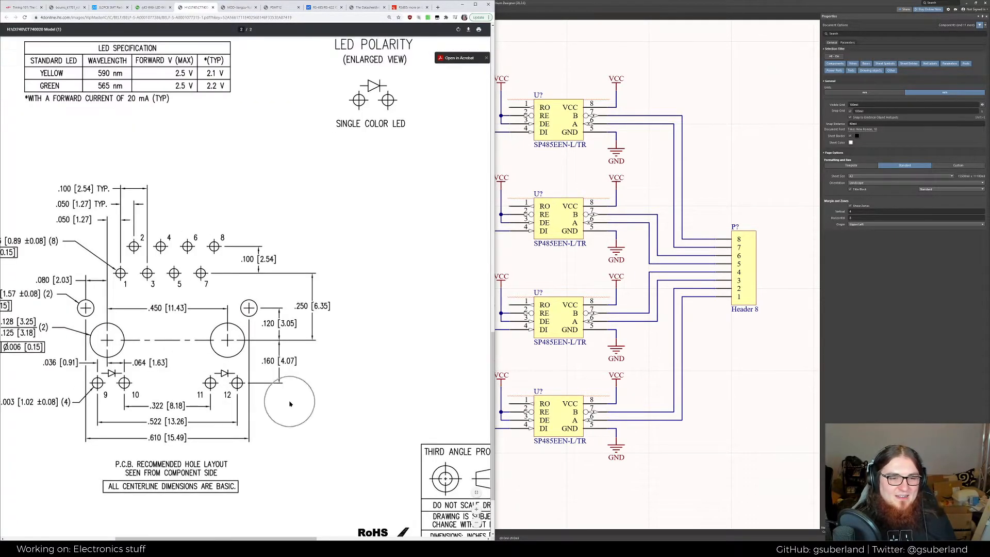
{"action": "right_click", "coordinate": [235, 394]}
{"action": "left_click", "coordinate": [155, 345]}
{"action": "middle_click", "coordinate": [148, 339]}
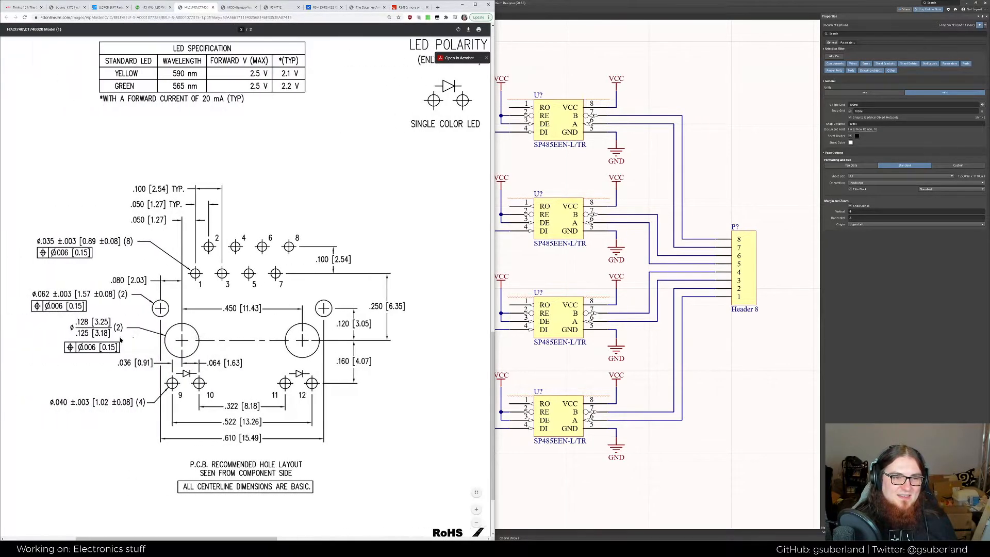
{"action": "middle_click", "coordinate": [184, 354]}
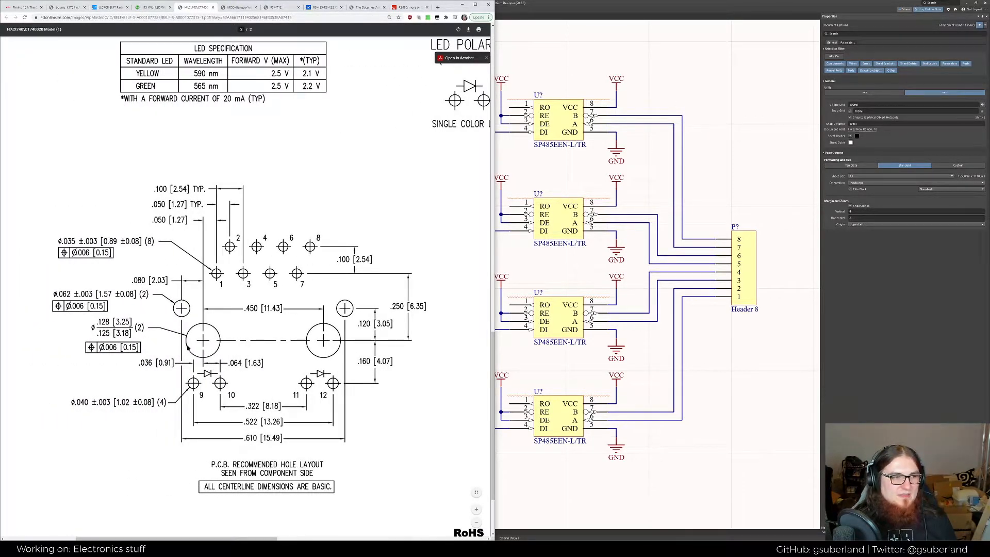
{"action": "middle_click", "coordinate": [243, 363]}
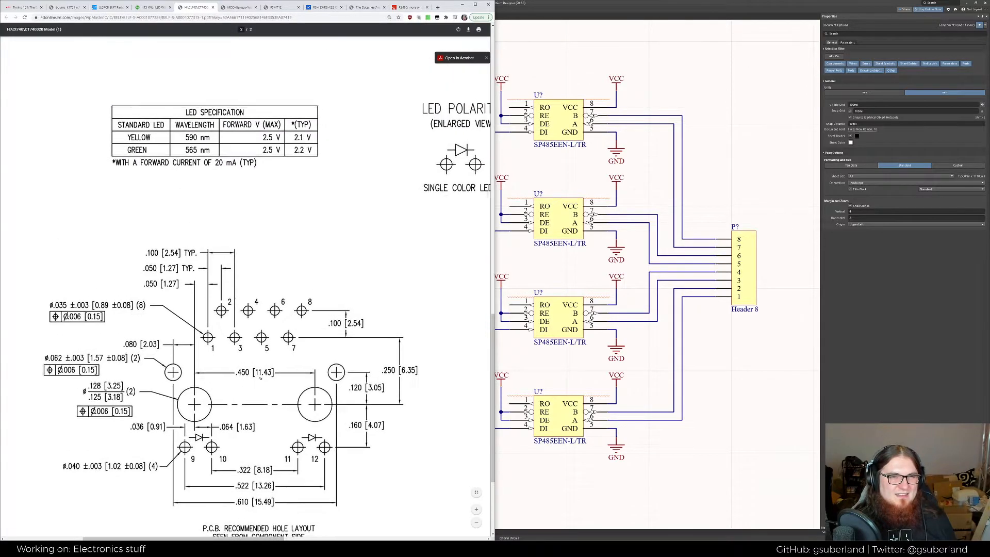
{"action": "middle_click", "coordinate": [258, 378]}
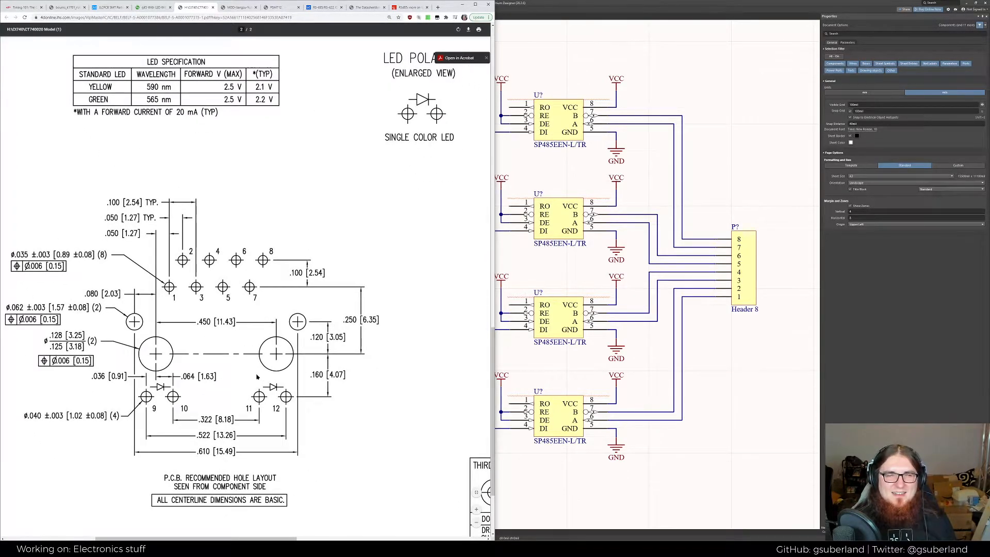
{"action": "scroll", "coordinate": [259, 376], "scroll_direction": "down", "scroll_amount": 1}
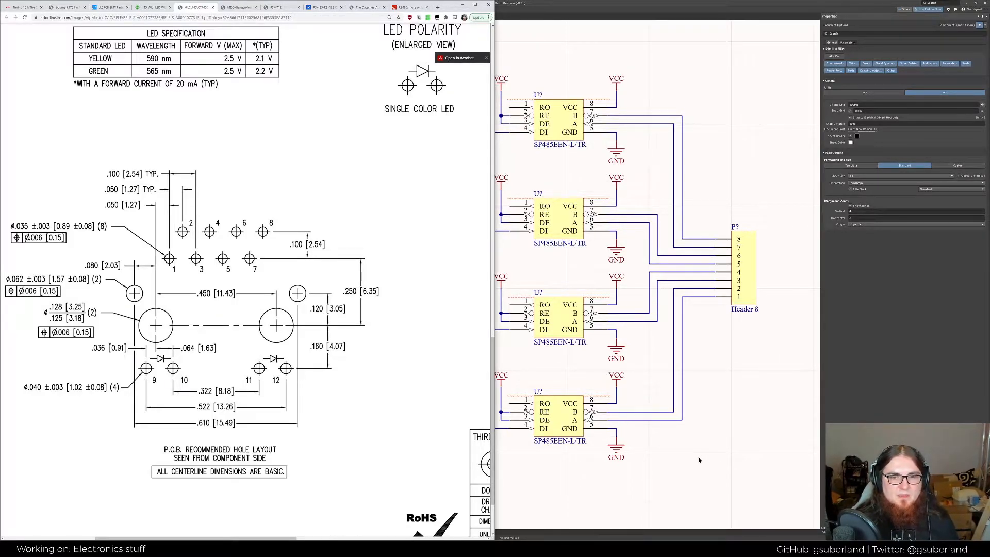
Return to Altium Designer and open the schematic parts library of the RS-485 project
{"action": "left_click", "coordinate": [698, 459]}
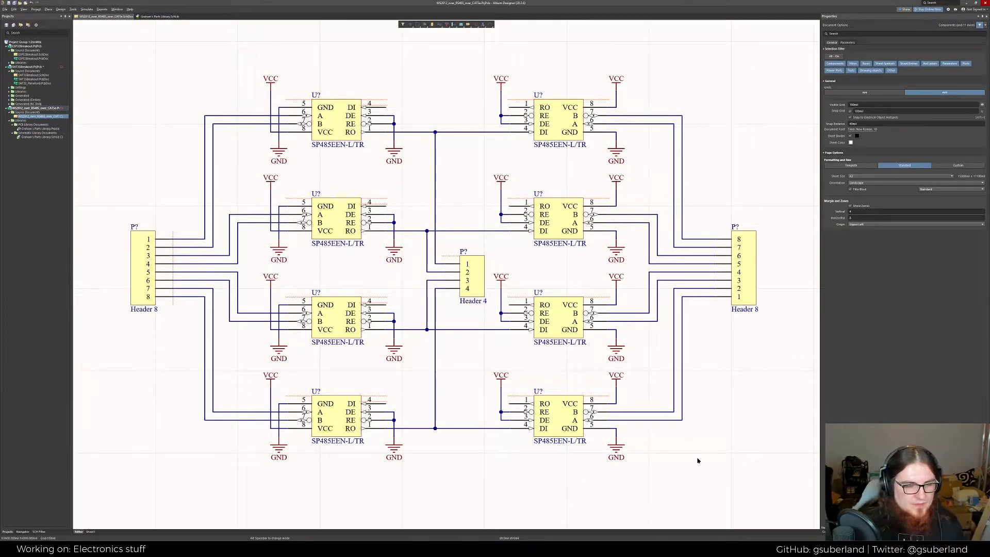
{"action": "right_click_drag", "start_coordinate": [165, 354], "coordinate": [185, 338]}
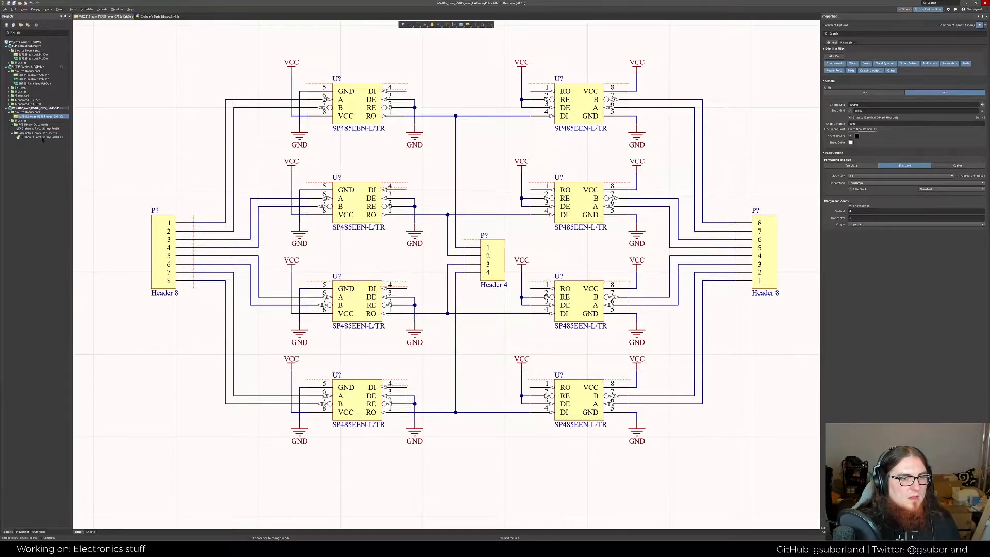
{"action": "double_click", "coordinate": [41, 136]}
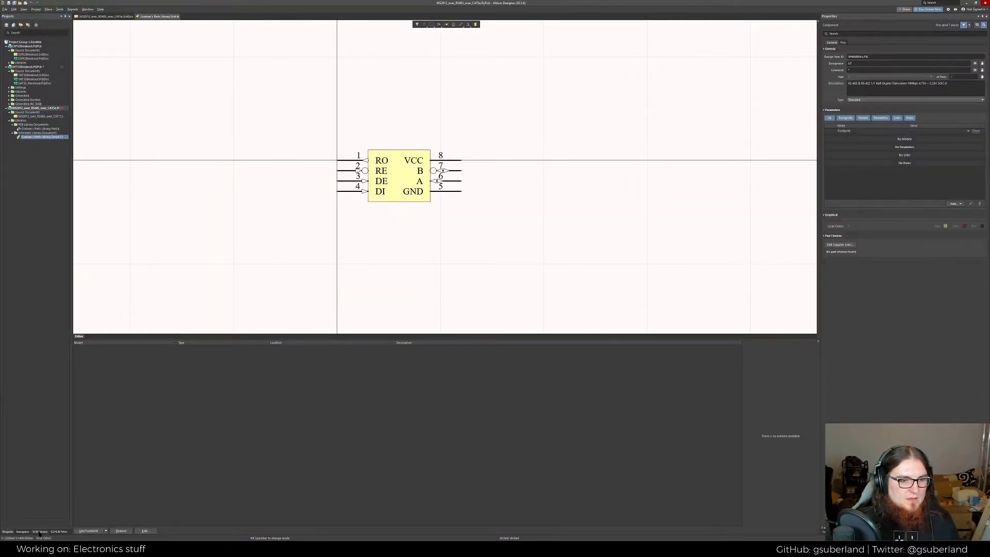
Show the component list of the schematic library
{"action": "left_click", "coordinate": [40, 532]}
{"action": "left_click", "coordinate": [60, 9]}
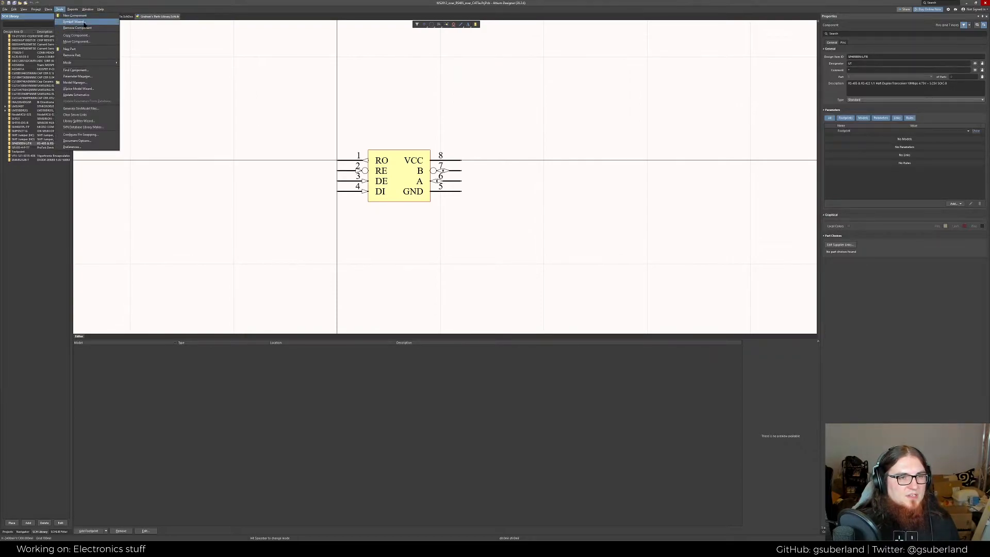
{"action": "left_click", "coordinate": [75, 22]}
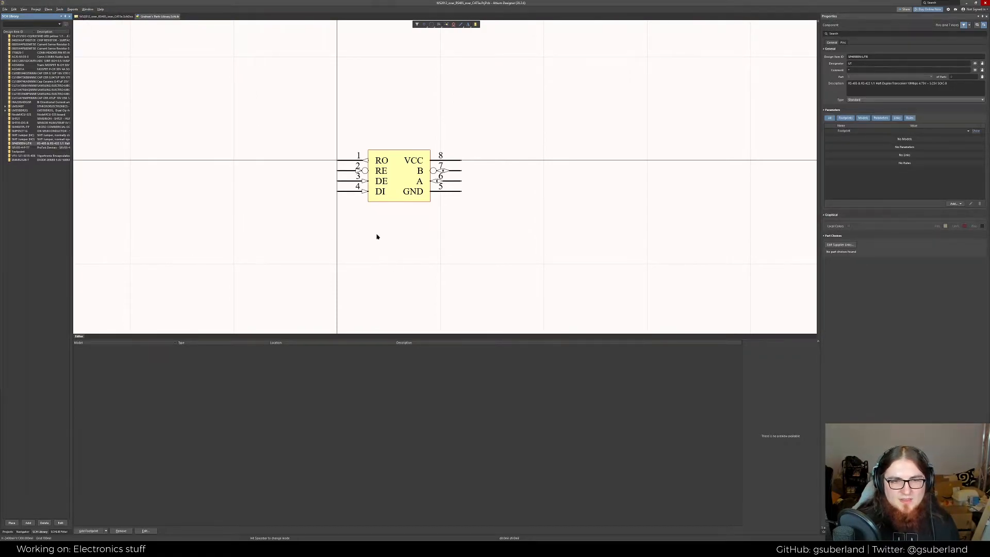
{"action": "left_click_drag", "start_coordinate": [290, 135], "coordinate": [438, 209]}
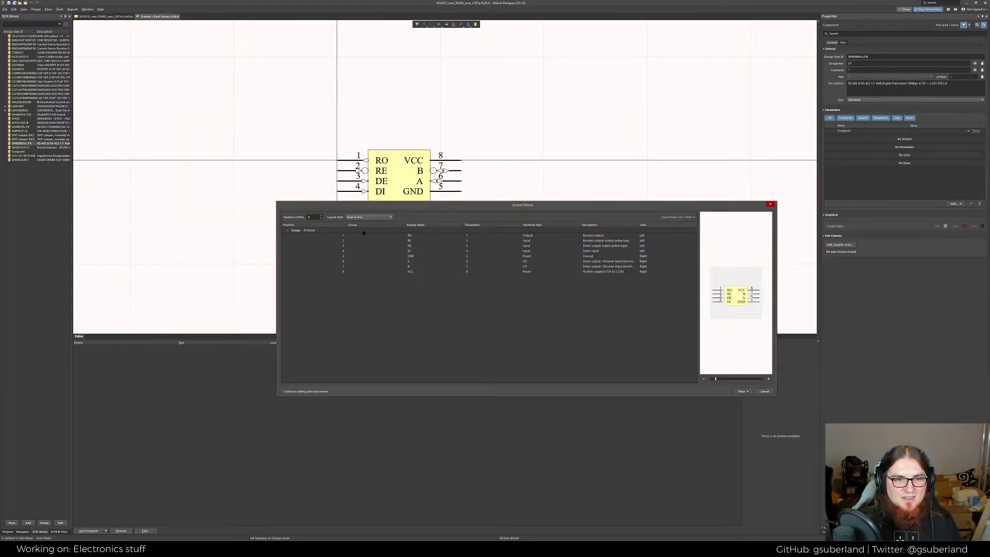
{"action": "left_click", "coordinate": [368, 217]}
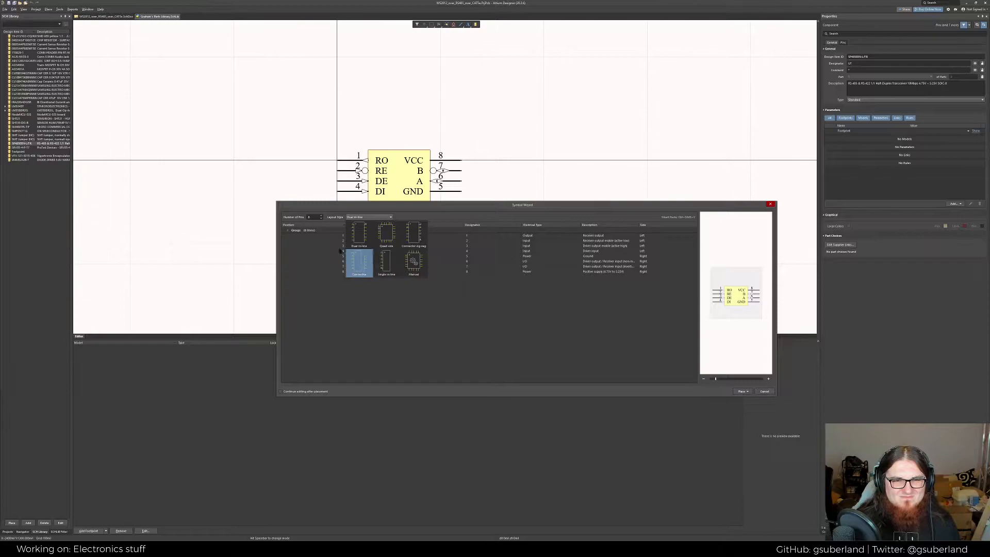
{"action": "left_click", "coordinate": [626, 373]}
{"action": "left_click", "coordinate": [765, 392]}
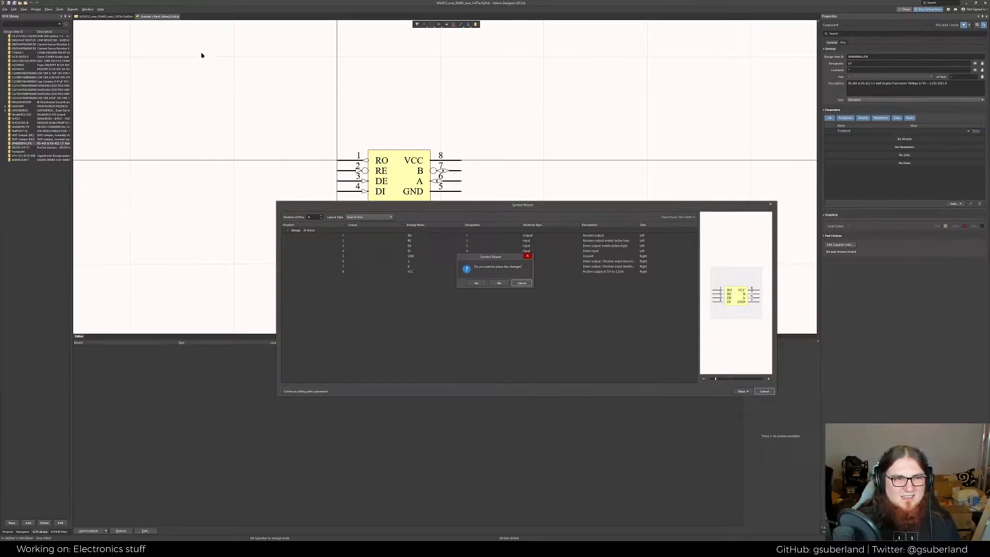
{"action": "left_click", "coordinate": [498, 283]}
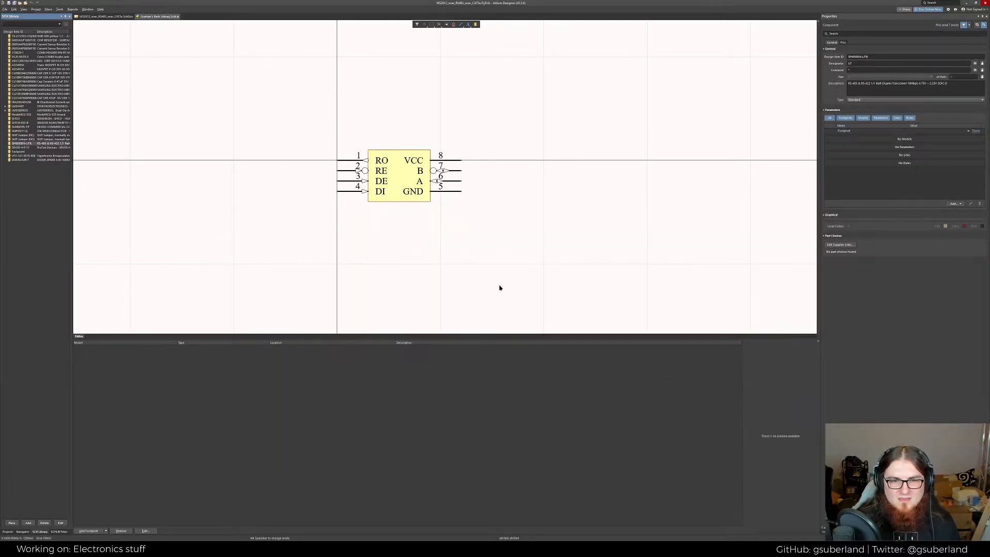
{"action": "right_click", "coordinate": [47, 196]}
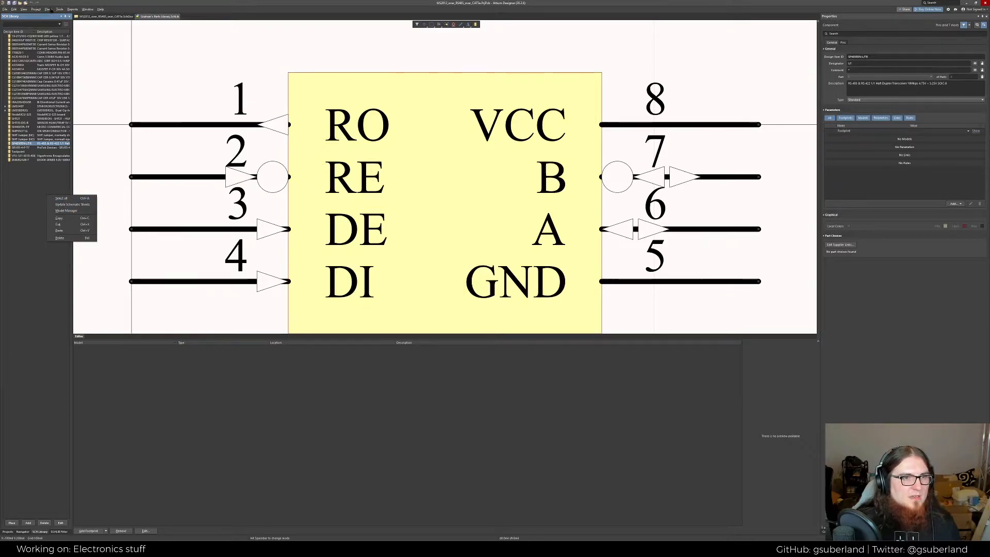
{"action": "left_click", "coordinate": [48, 10]}
{"action": "left_click", "coordinate": [67, 15]}
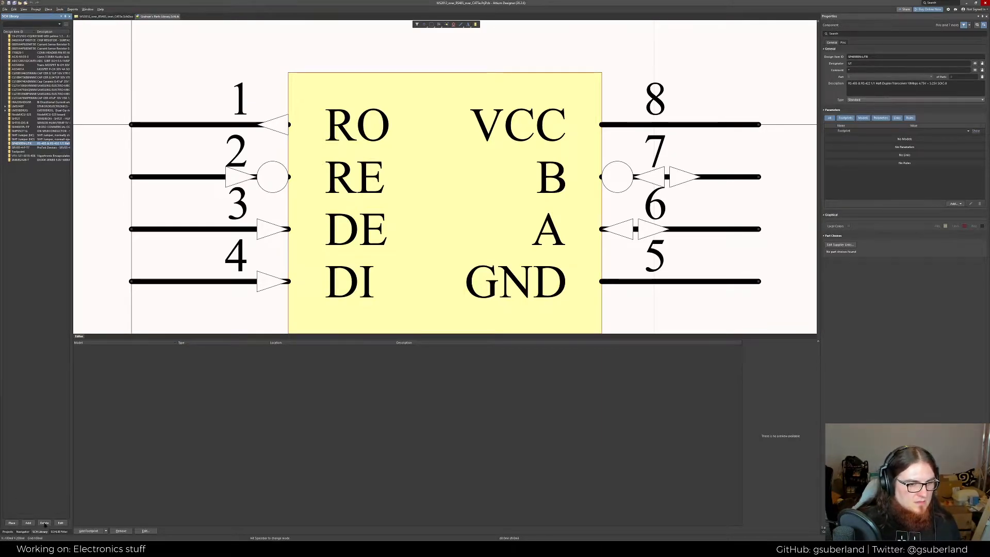
Start a new library component and copy the Stewart Connector RJ45 jack's part number ending in YG-PG4-BA from the Farnell results in the browser
{"action": "left_click", "coordinate": [28, 522]}
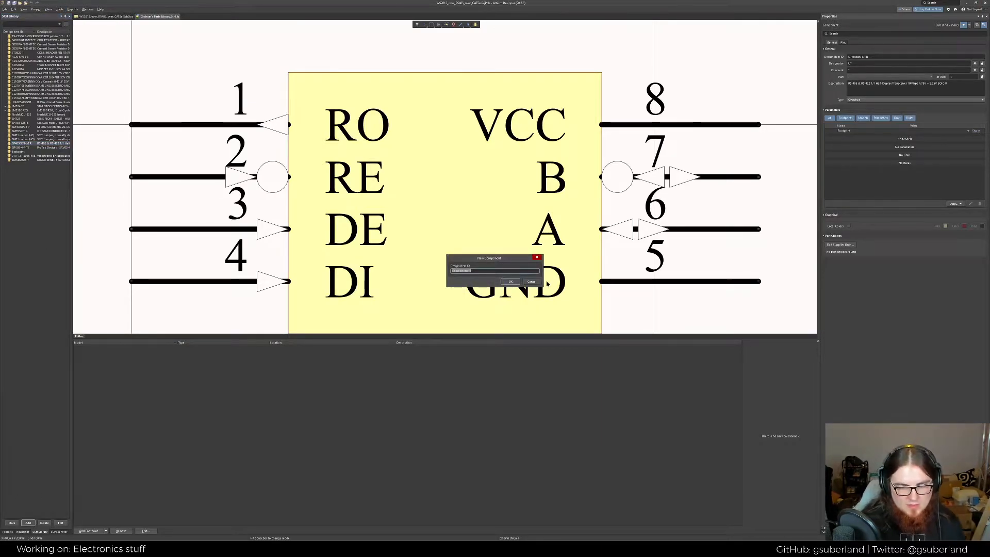
{"action": "key", "text": "alt+Tab"}
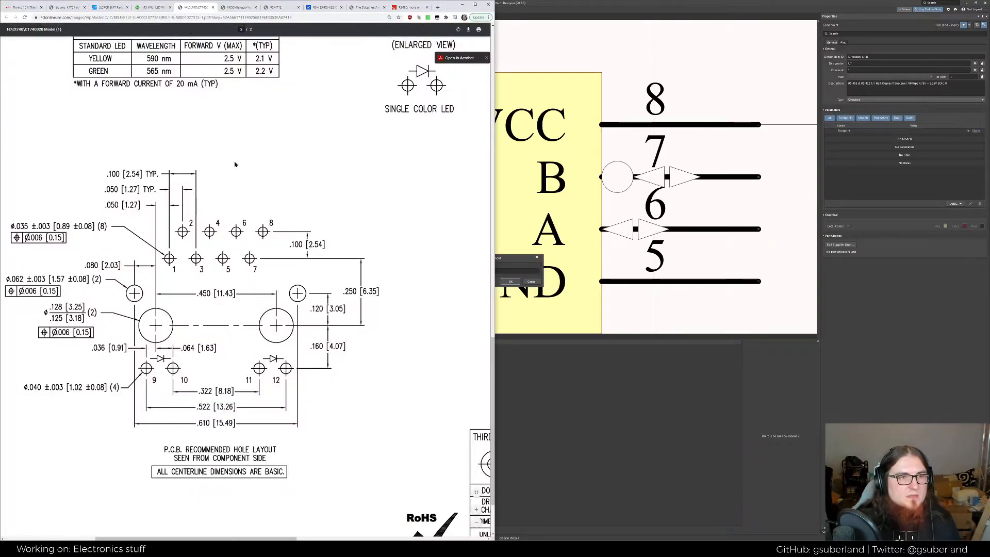
{"action": "left_click", "coordinate": [152, 7]}
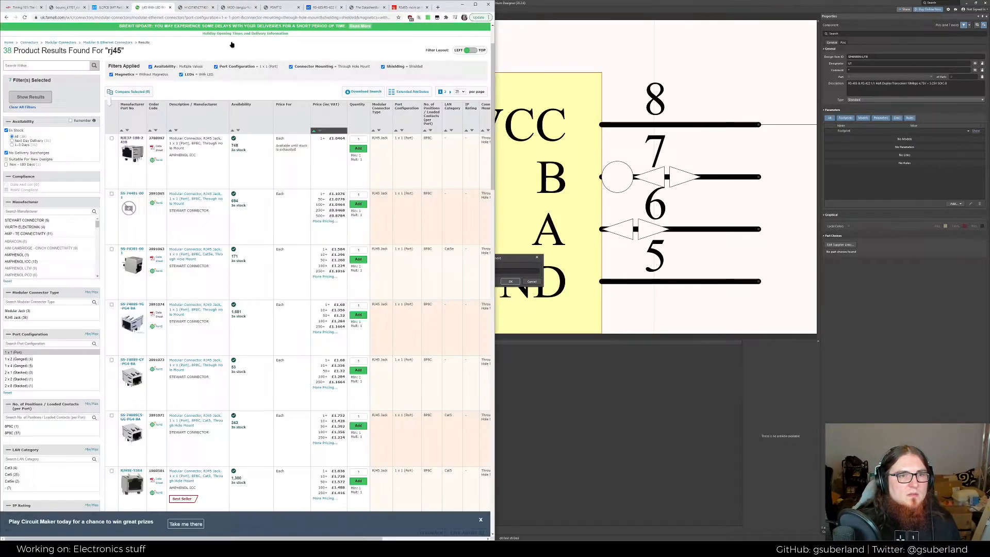
{"action": "scroll", "coordinate": [194, 250], "scroll_direction": "down", "scroll_amount": 1}
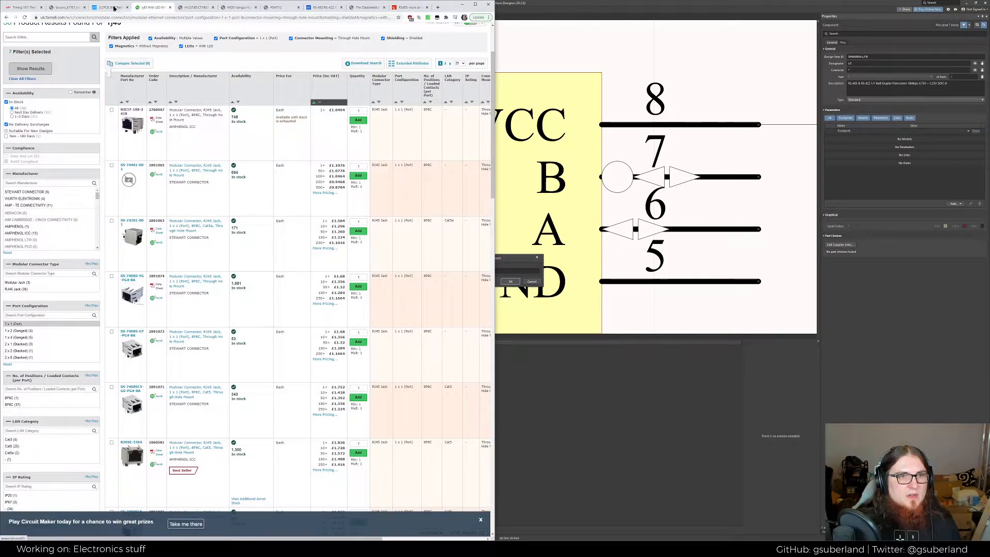
{"action": "left_click", "coordinate": [194, 7]}
{"action": "left_click", "coordinate": [150, 7]}
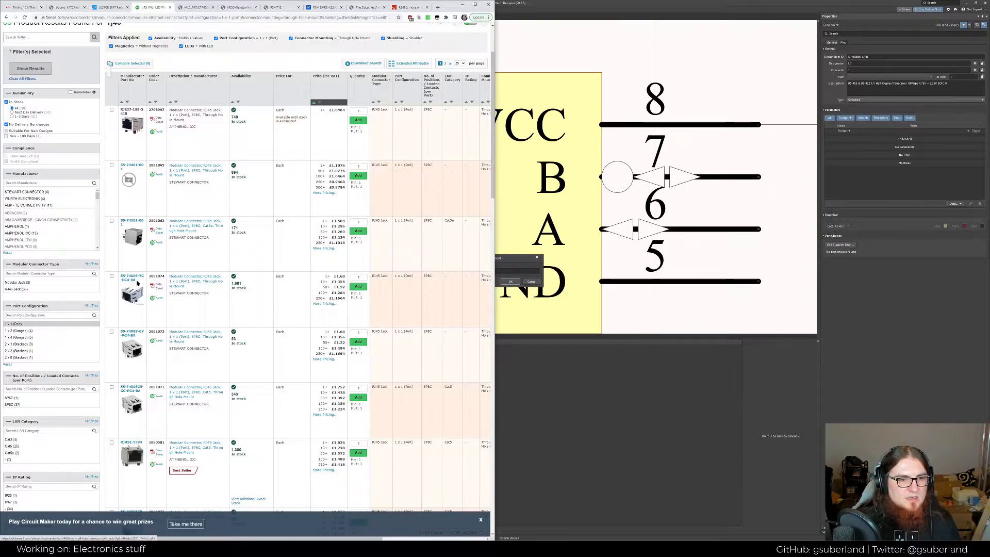
{"action": "left_click_drag", "start_coordinate": [145, 280], "coordinate": [119, 278]}
{"action": "key", "text": "ctrl+c"}
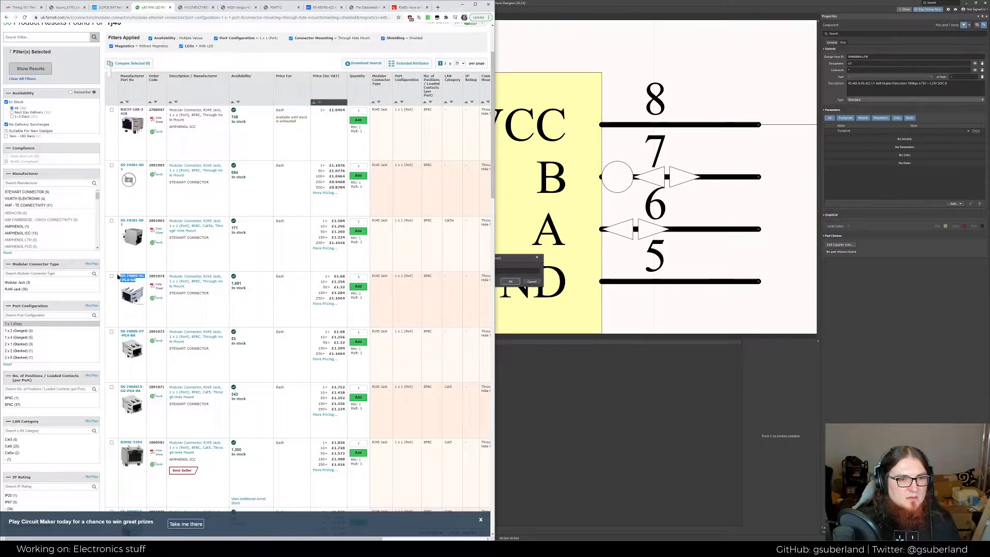
Return to Altium Designer and create the component with the copied part number as its Design Item ID
{"action": "left_click", "coordinate": [602, 43]}
{"action": "key", "text": "ctrl+v"}
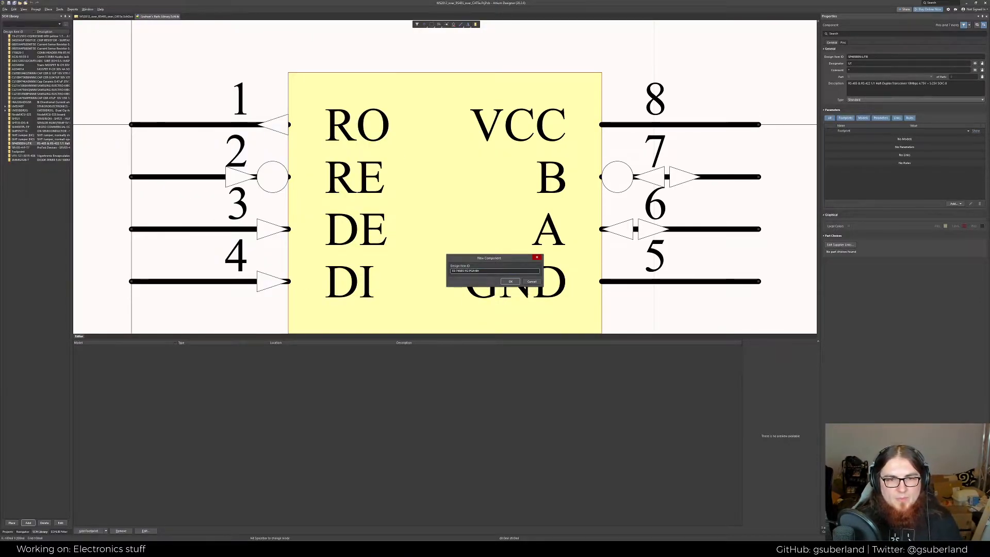
{"action": "left_click", "coordinate": [510, 281]}
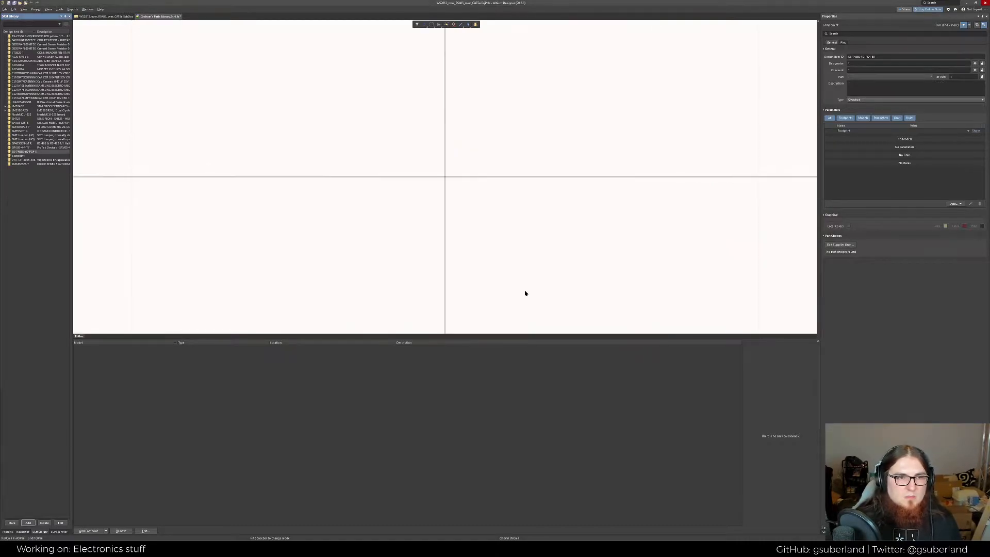
Place a single pin on the horizontal axis, left of the new symbol's origin
{"action": "right_click", "coordinate": [380, 149]}
{"action": "mouse_move", "coordinate": [409, 166]}
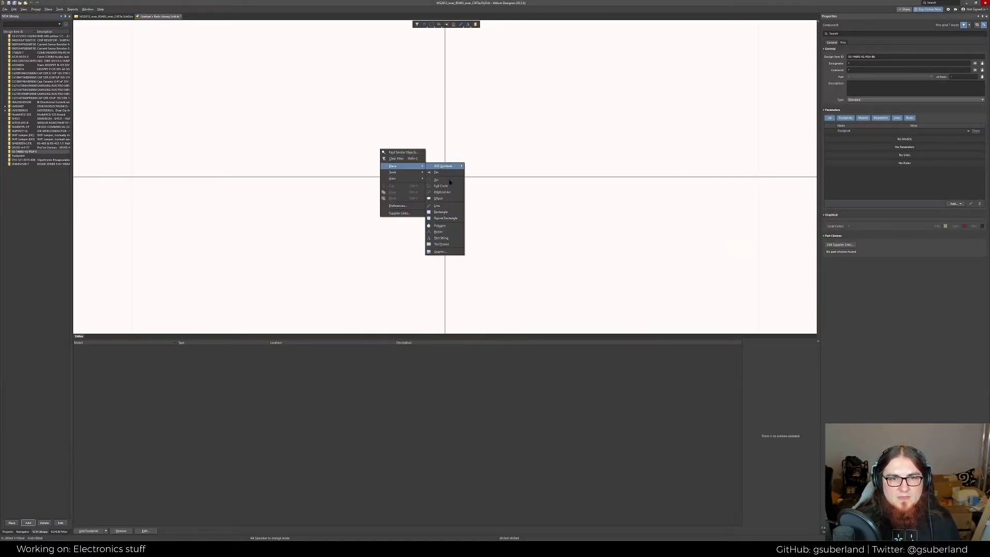
{"action": "left_click", "coordinate": [442, 173]}
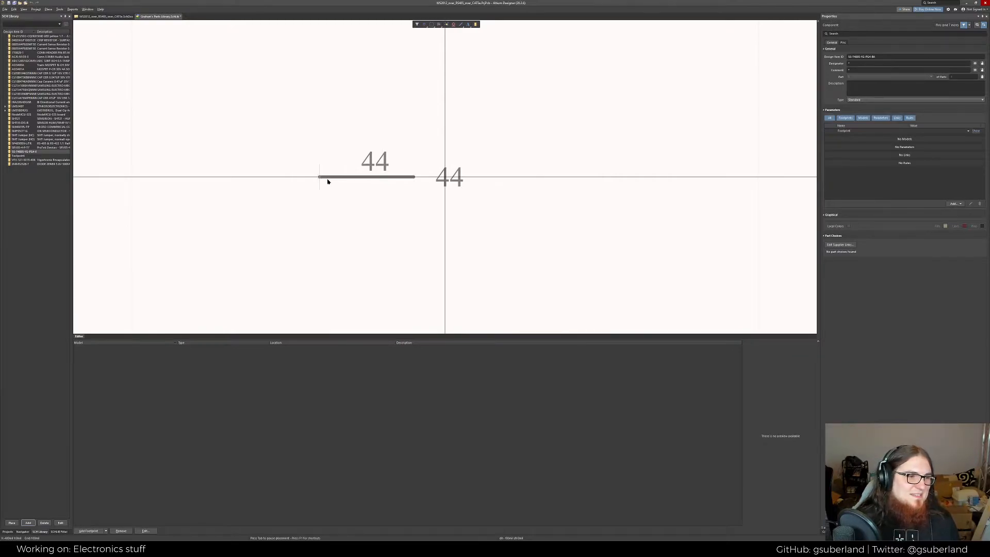
{"action": "left_click", "coordinate": [300, 184]}
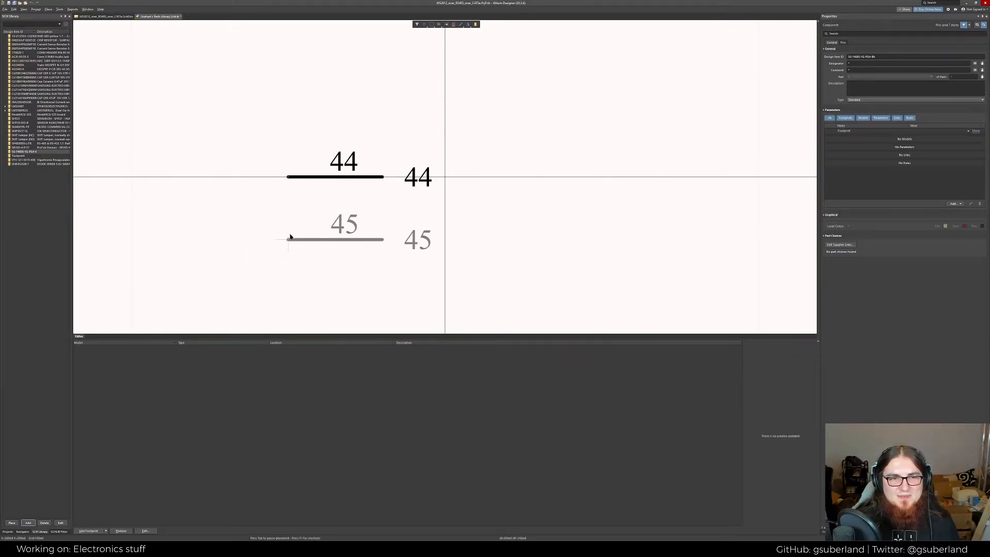
{"action": "key", "text": "Escape"}
Select the placed pin and open its designator for editing
{"action": "left_click", "coordinate": [384, 176]}
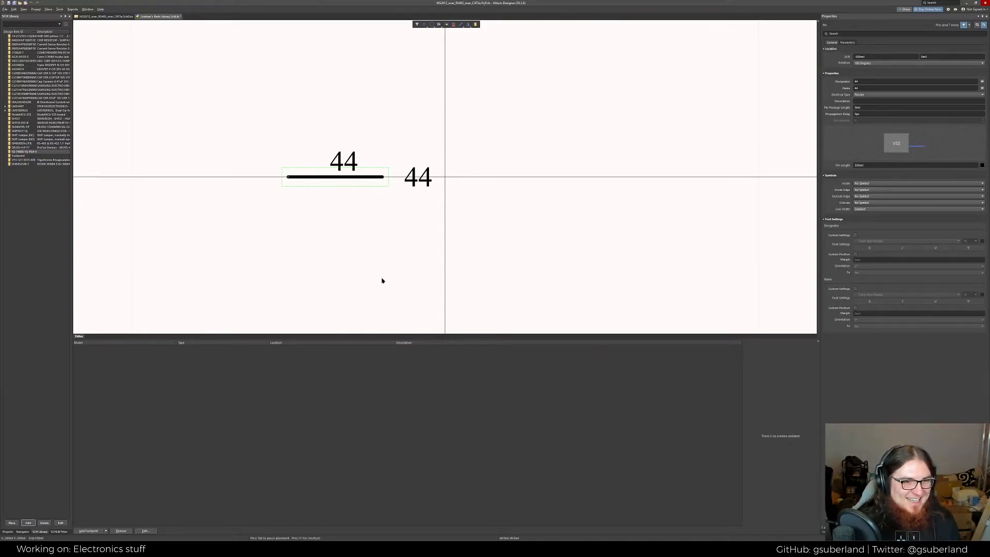
{"action": "left_click", "coordinate": [353, 213]}
{"action": "left_click", "coordinate": [323, 179]}
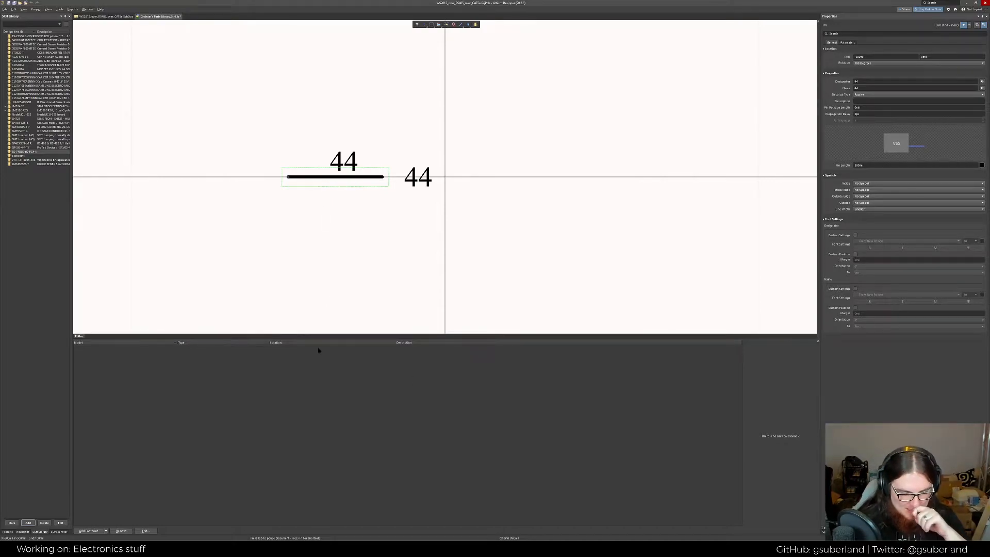
{"action": "left_click", "coordinate": [345, 185]}
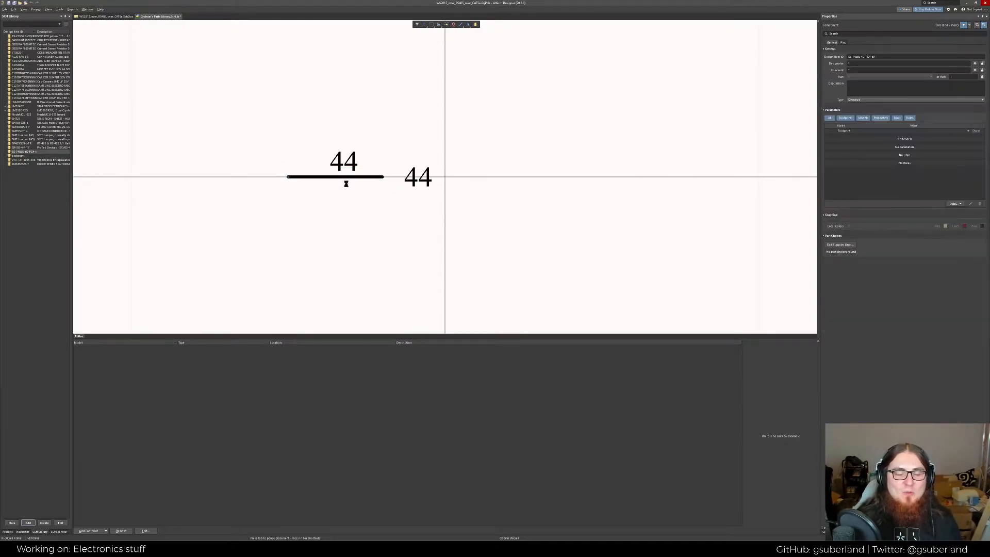
{"action": "left_click", "coordinate": [346, 184]}
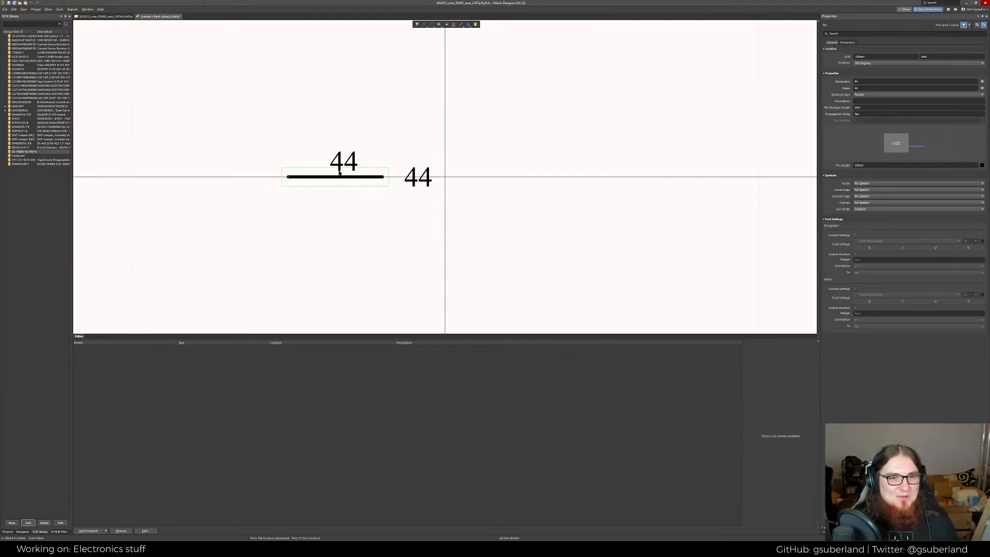
{"action": "left_click", "coordinate": [875, 82]}
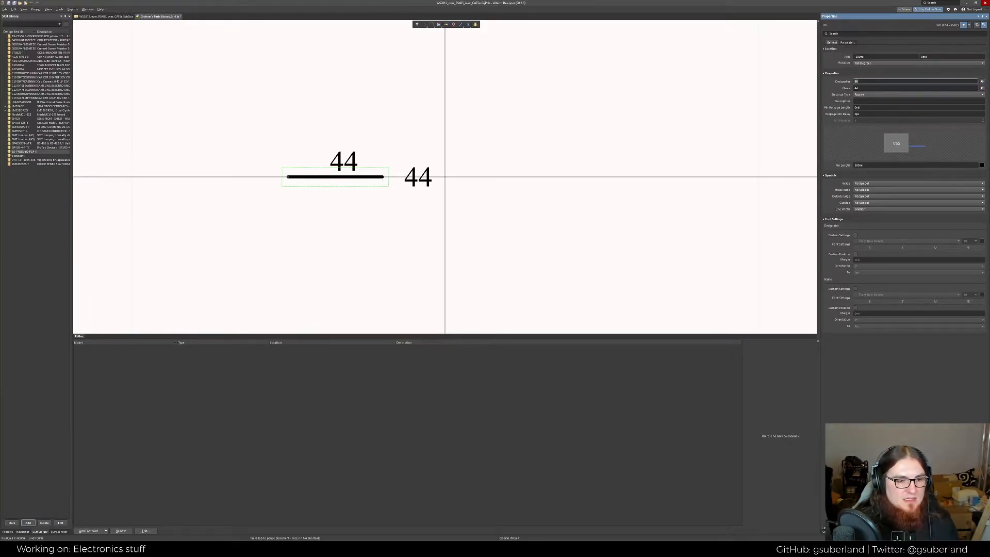
Arrange the windows side by side, with Altium Designer in the left half and the browser's jack hole-layout drawing in the right half
{"action": "key", "text": "alt+Tab"}
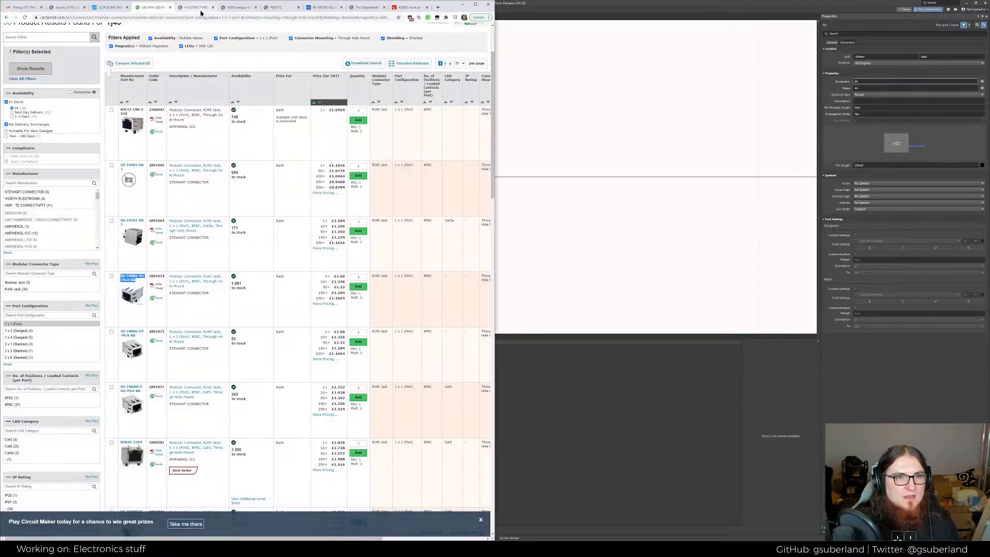
{"action": "left_click", "coordinate": [199, 8]}
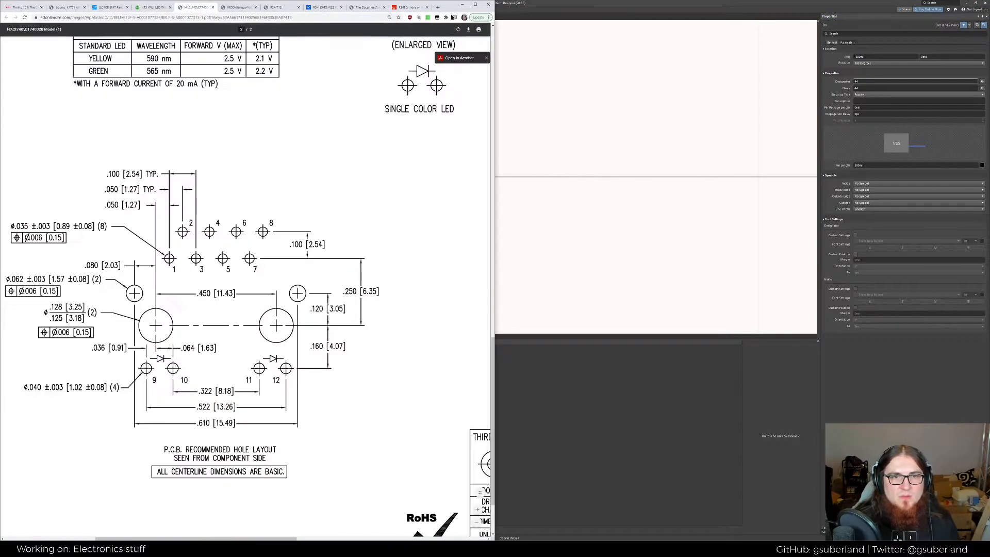
{"action": "left_click_drag", "start_coordinate": [447, 7], "coordinate": [989, 56]}
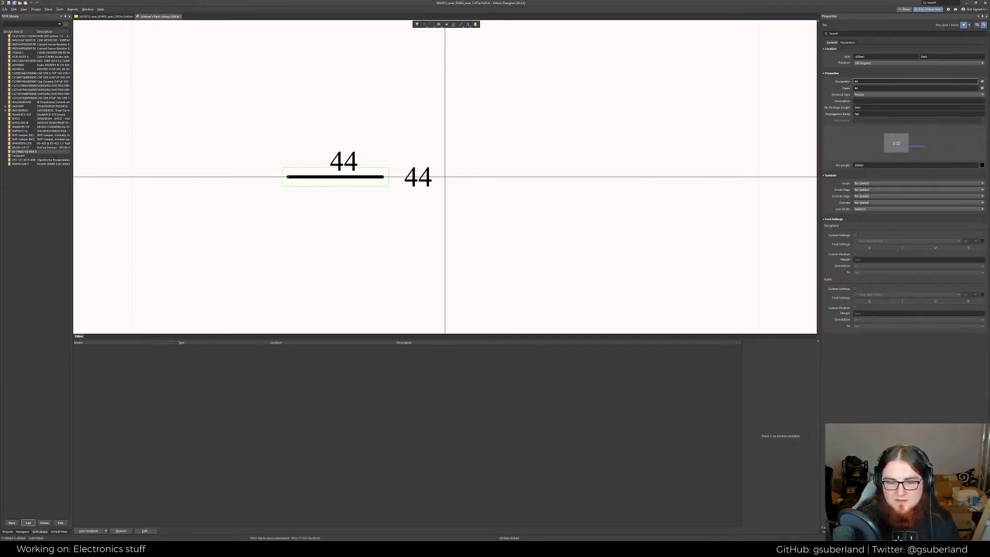
{"action": "left_click", "coordinate": [652, 2]}
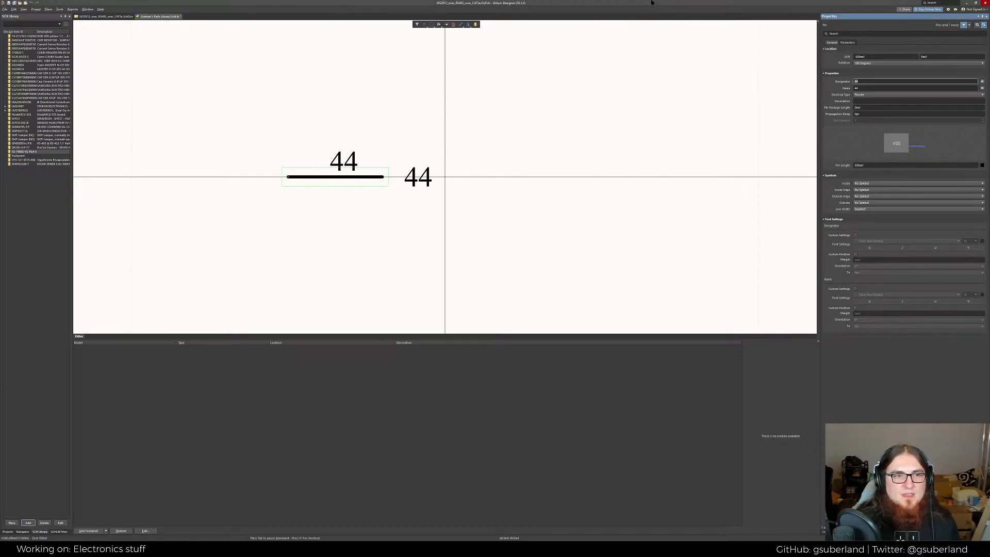
{"action": "key", "text": "super+Left"}
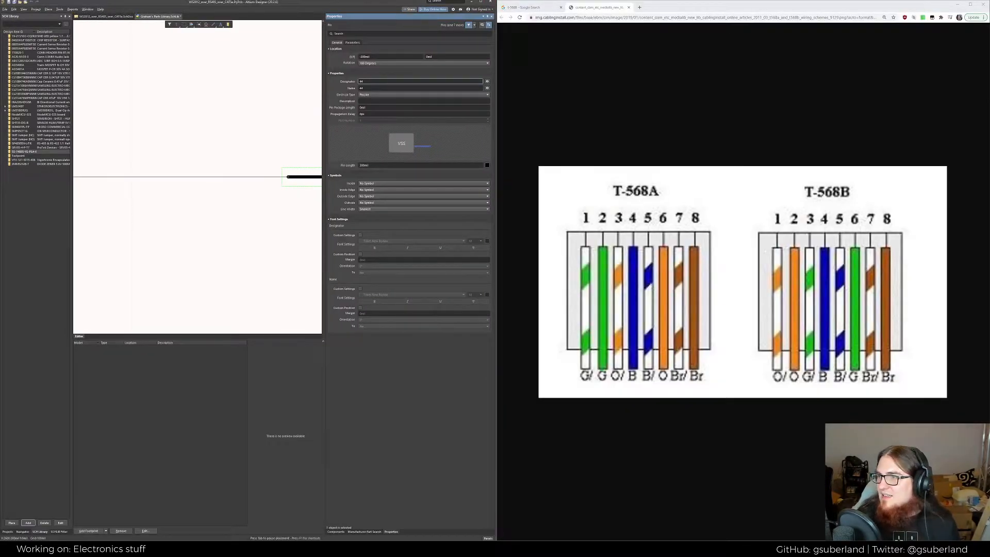
{"action": "left_click_drag", "start_coordinate": [0, 82], "coordinate": [712, 52]}
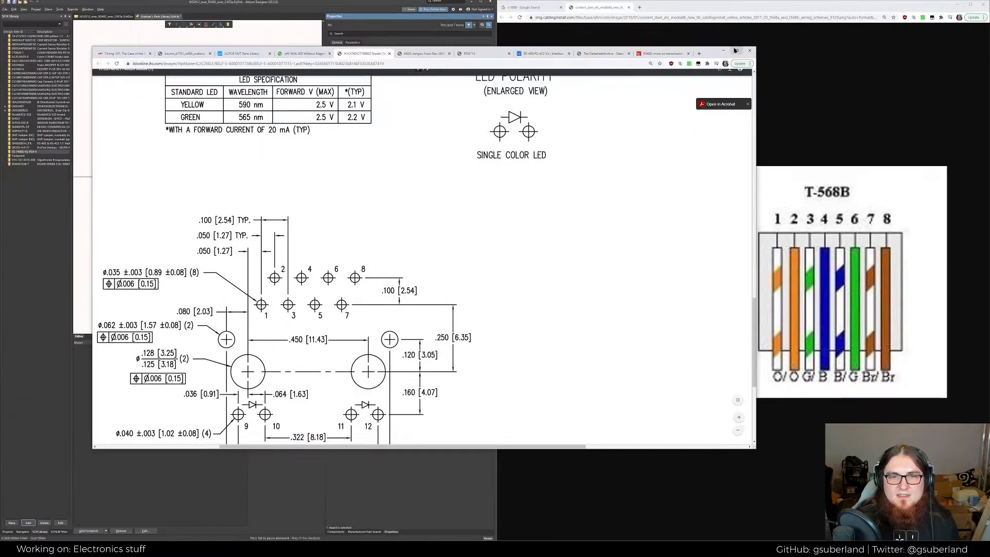
{"action": "key", "text": "super+Right"}
{"action": "left_click", "coordinate": [64, 124]}
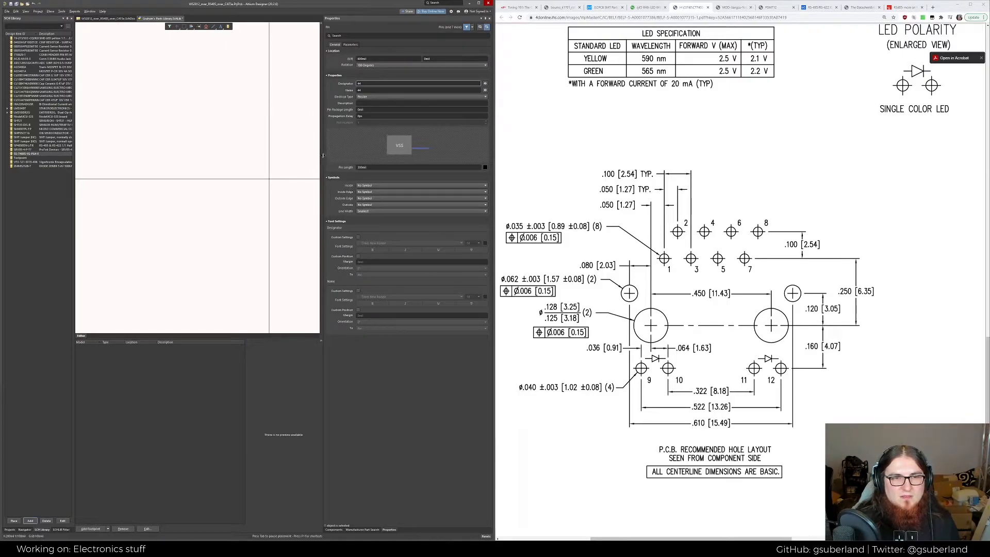
Narrow the Properties panel, enlarge the symbol canvas around the pin and set the library component list to auto-hide
{"action": "left_click_drag", "start_coordinate": [325, 157], "coordinate": [364, 160]}
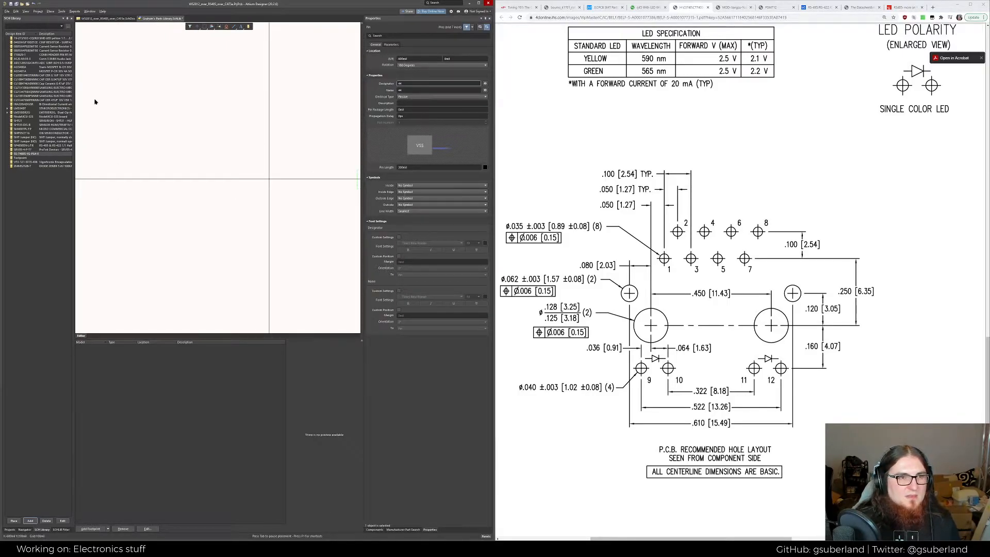
{"action": "right_click", "coordinate": [209, 153]}
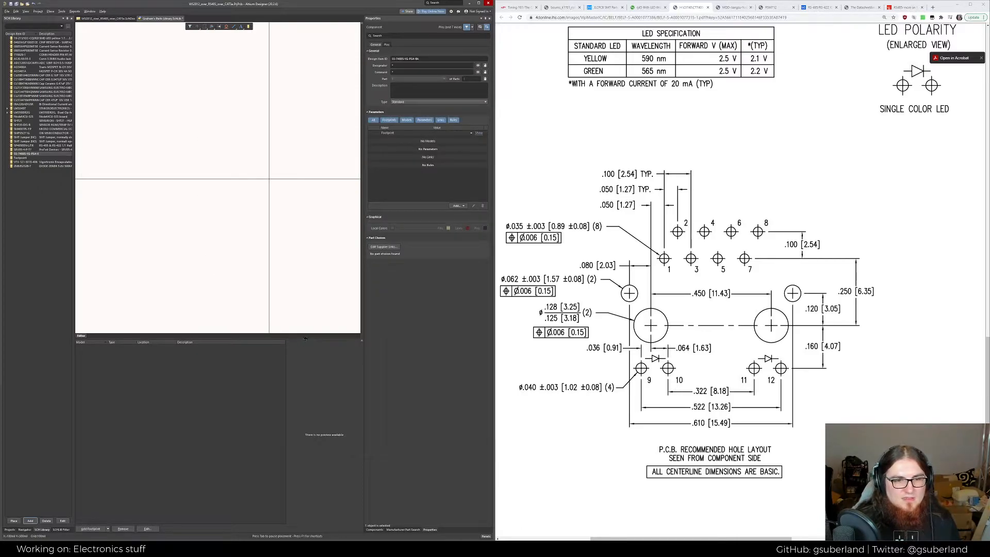
{"action": "left_click_drag", "start_coordinate": [304, 338], "coordinate": [314, 419]}
{"action": "right_click_drag", "start_coordinate": [280, 210], "coordinate": [230, 250]}
{"action": "scroll", "coordinate": [220, 221], "scroll_direction": "down", "scroll_amount": 2, "text": "ctrl"}
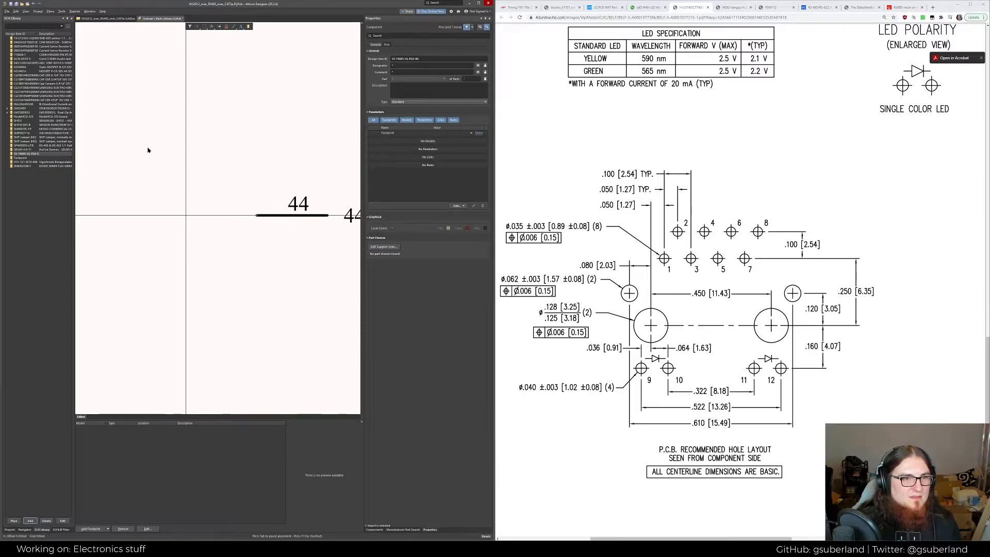
{"action": "left_click", "coordinate": [67, 19]}
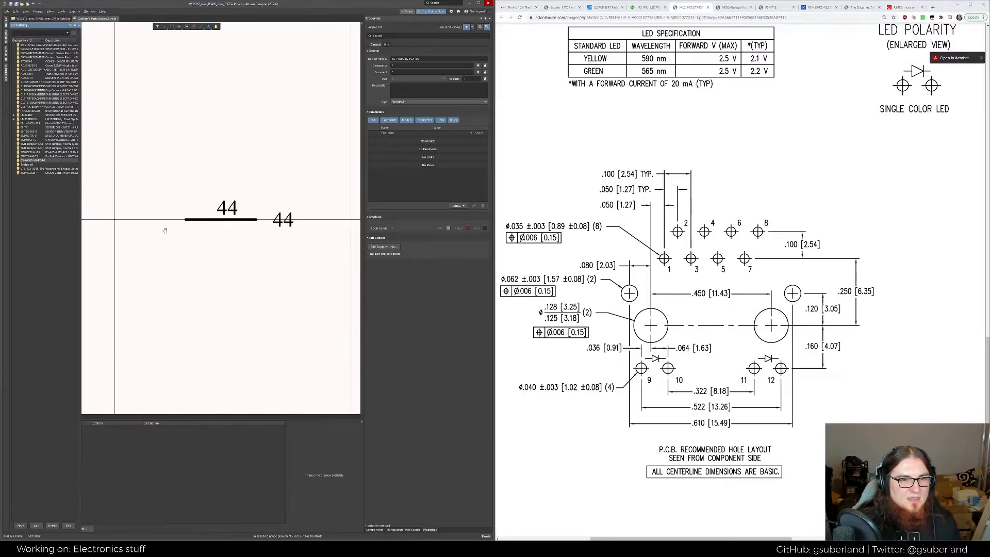
Keep the library component list docked open, and set the placed pin's designator and name to 1
{"action": "left_click", "coordinate": [75, 25]}
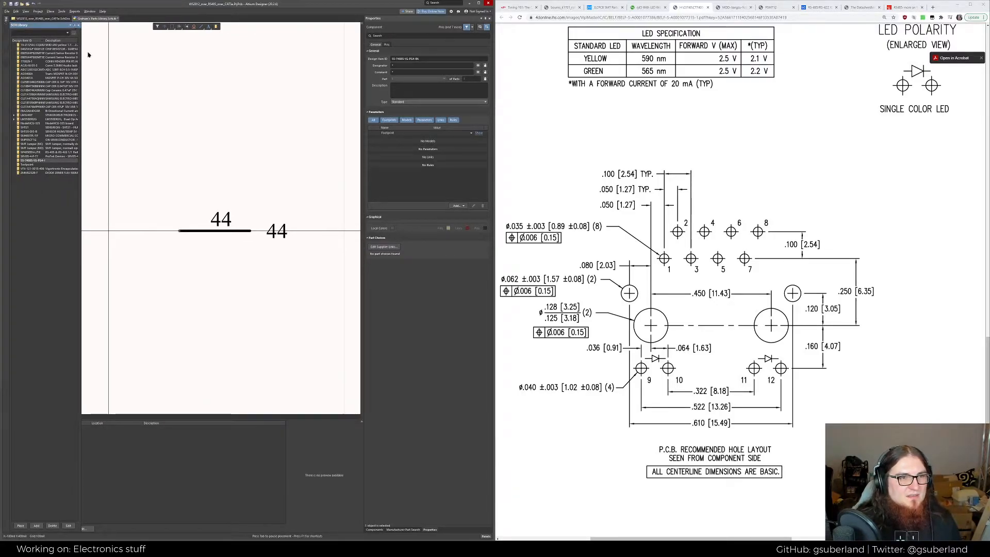
{"action": "right_click_drag", "start_coordinate": [188, 111], "coordinate": [203, 113]}
{"action": "right_click_drag", "start_coordinate": [142, 239], "coordinate": [179, 243]}
{"action": "left_click", "coordinate": [267, 243]}
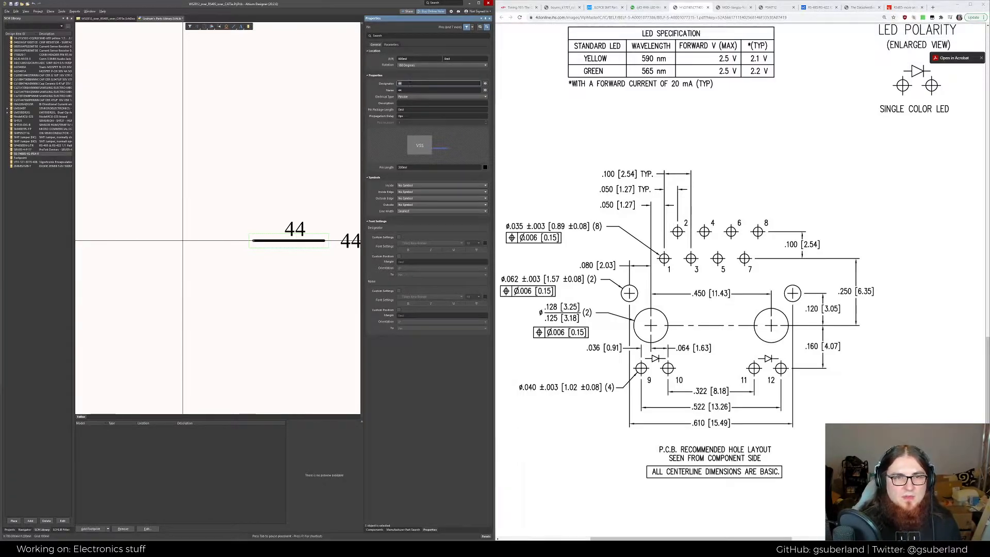
{"action": "type", "text": "1"}
{"action": "key", "text": "Tab"}
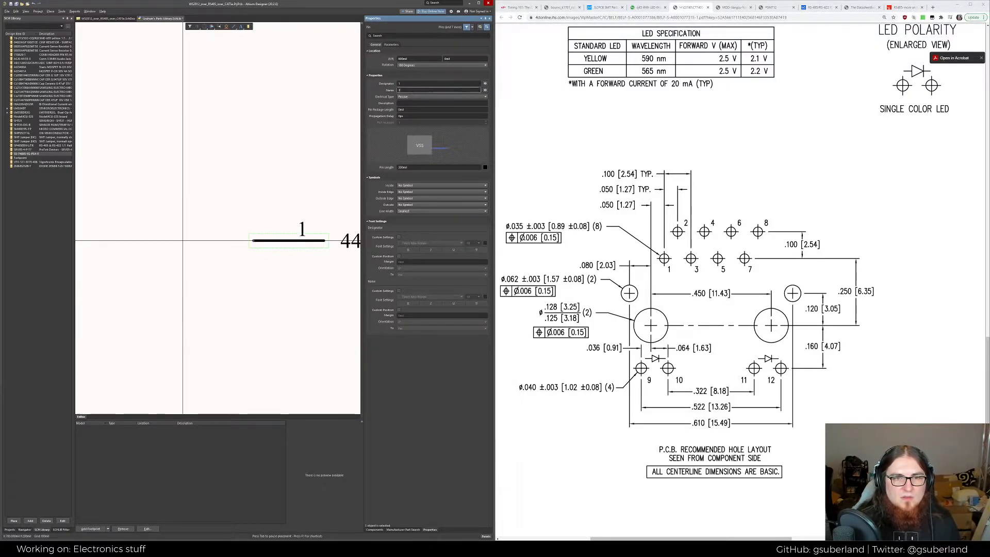
{"action": "type", "text": "1"}
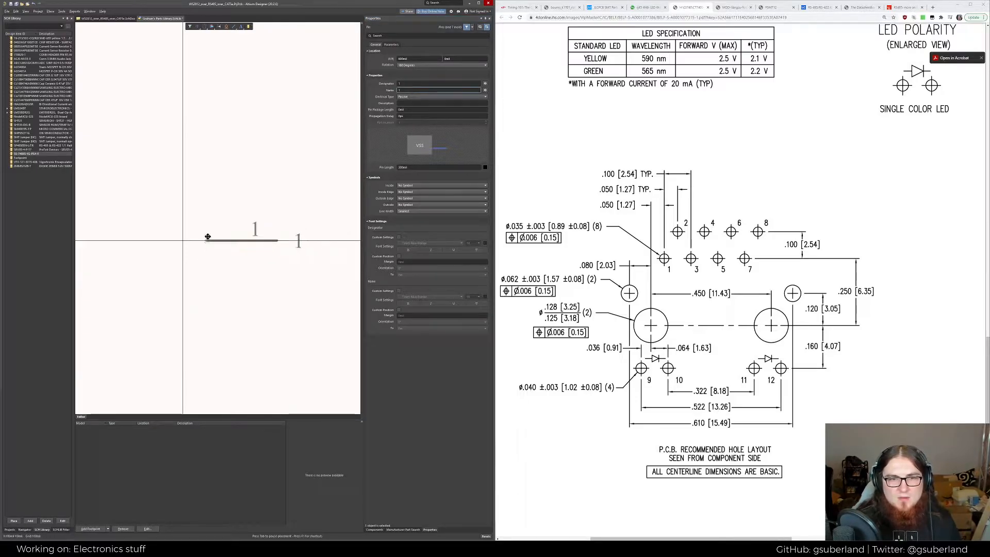
Rotate pin 1 upright just left of the origin and place three evenly spaced copies in a row to its right
{"action": "key", "text": "space"}
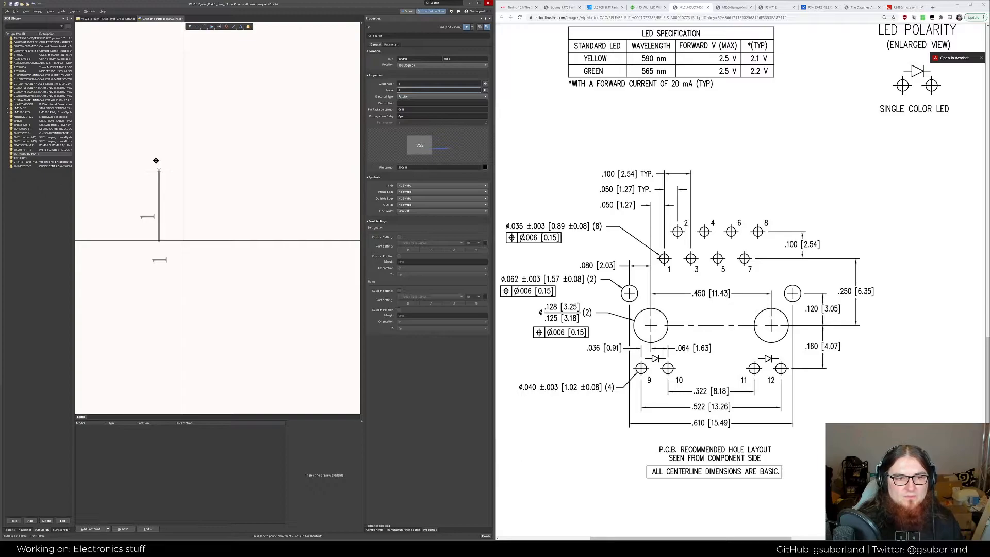
{"action": "left_click", "coordinate": [156, 161]}
{"action": "left_click", "coordinate": [179, 161]}
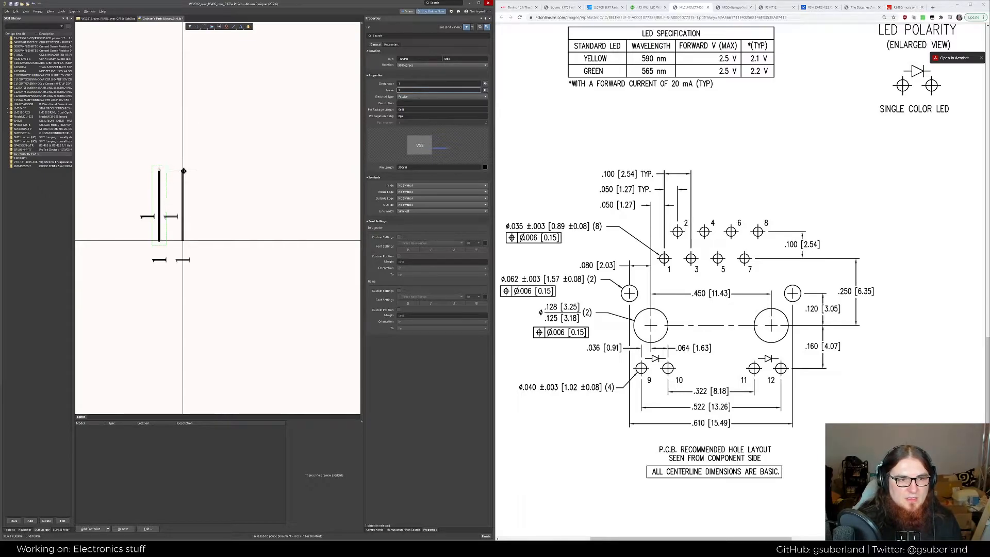
{"action": "left_click", "coordinate": [203, 161]}
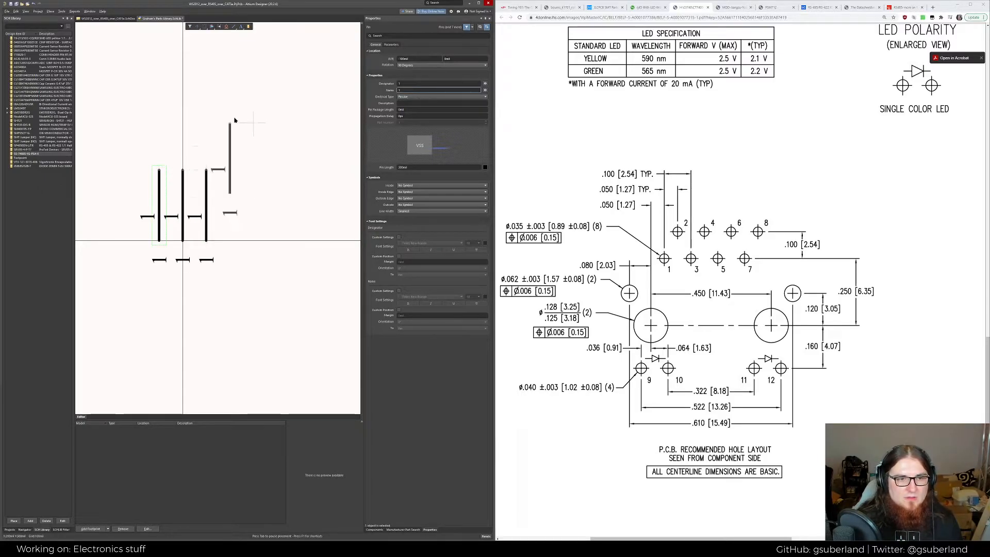
{"action": "left_click", "coordinate": [229, 170]}
{"action": "right_click", "coordinate": [232, 170]}
Copy the four vertical pins and paste them to the right, extending the row to eight evenly spaced pins
{"action": "left_click_drag", "start_coordinate": [314, 169], "coordinate": [184, 170]}
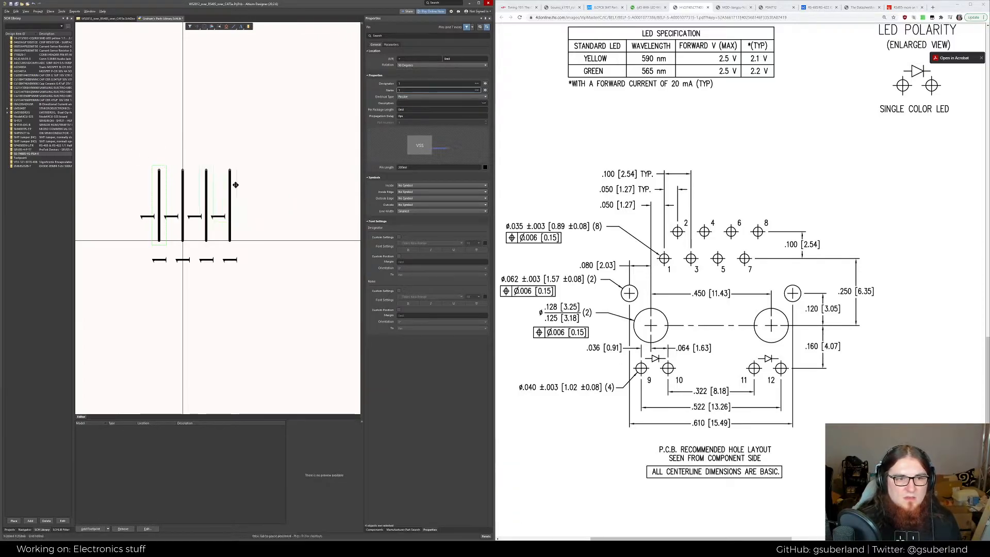
{"action": "key", "text": "ctrl+c"}
{"action": "key", "text": "ctrl+v"}
{"action": "left_click", "coordinate": [268, 138]}
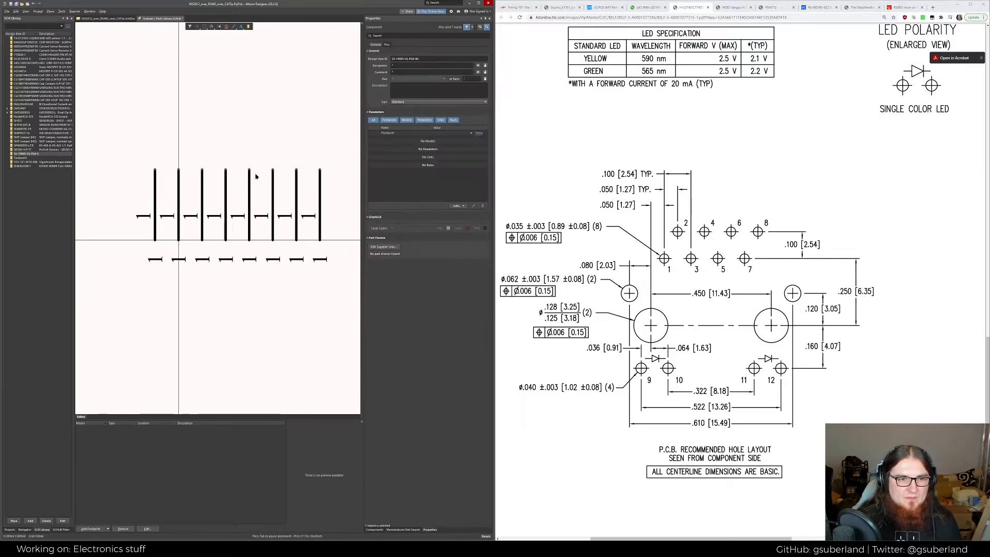
Number the second and third pins of the row, setting designator and name to 2 and 3 respectively
{"action": "left_click_drag", "start_coordinate": [343, 227], "coordinate": [157, 191]}
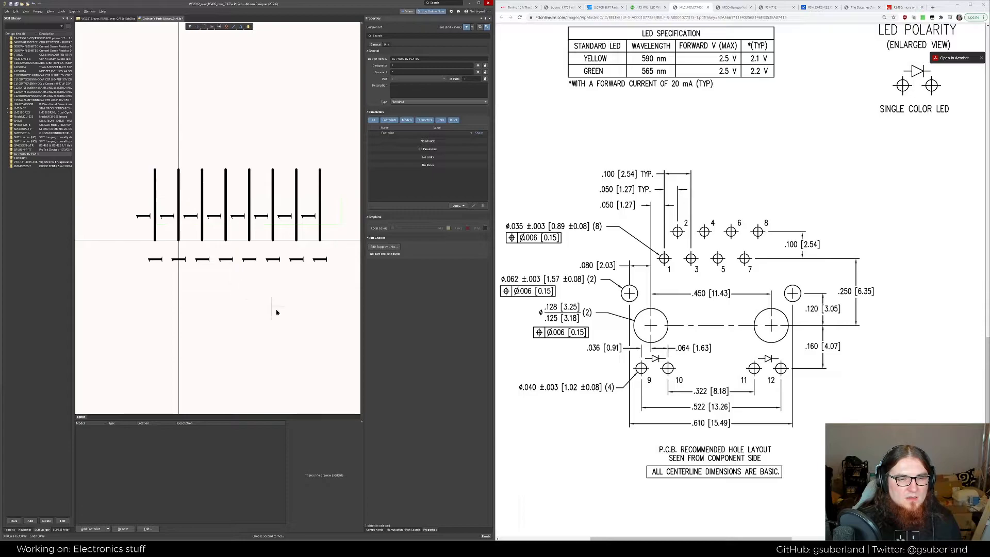
{"action": "left_click", "coordinate": [178, 229]}
{"action": "left_click", "coordinate": [425, 83]}
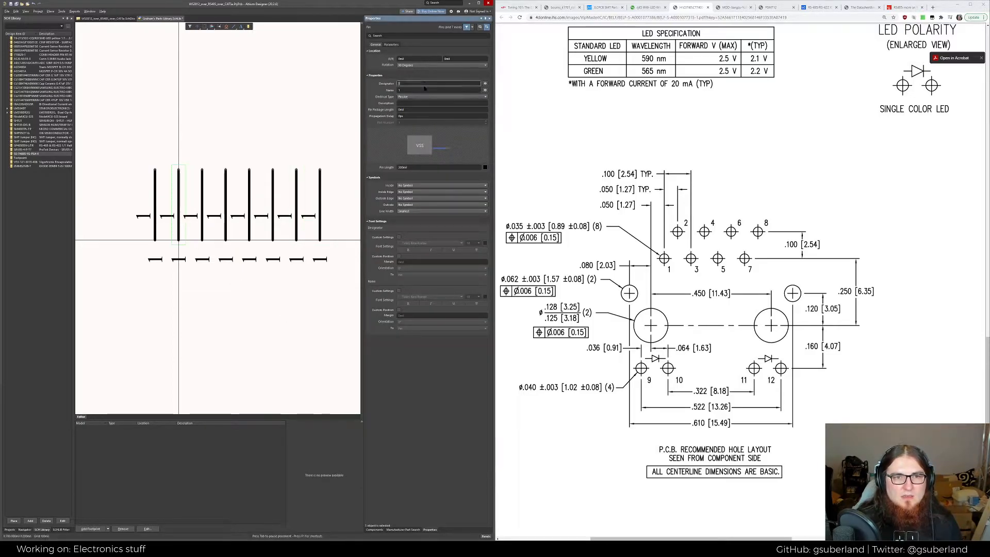
{"action": "type", "text": "2"}
{"action": "key", "text": "Tab"}
{"action": "type", "text": "2"}
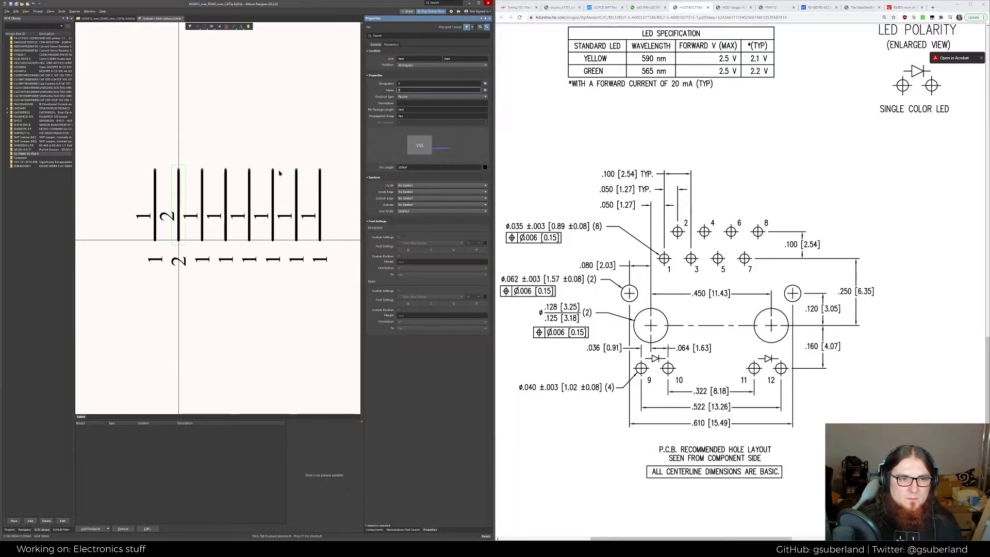
{"action": "left_click", "coordinate": [203, 206]}
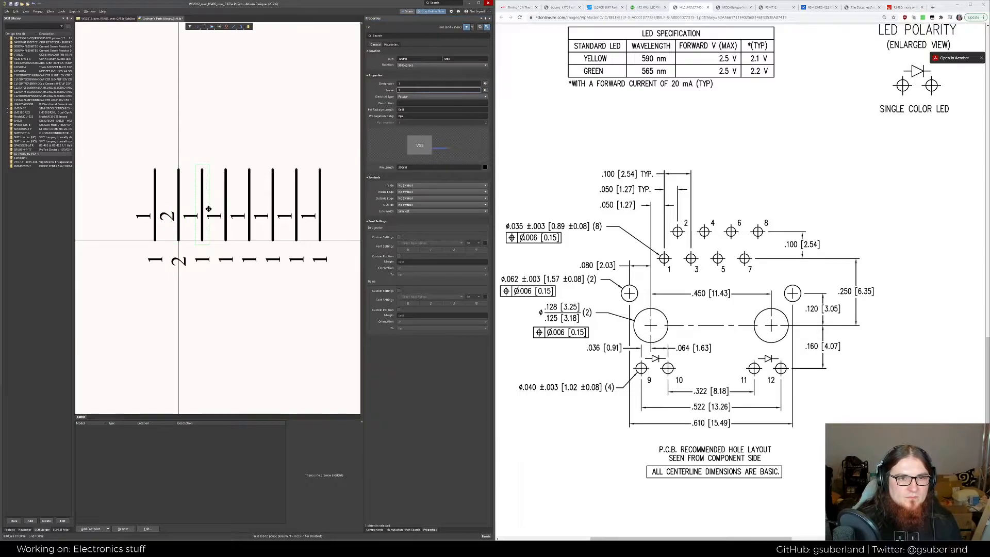
{"action": "left_click", "coordinate": [424, 83]}
{"action": "type", "text": "3"}
{"action": "key", "text": "Tab"}
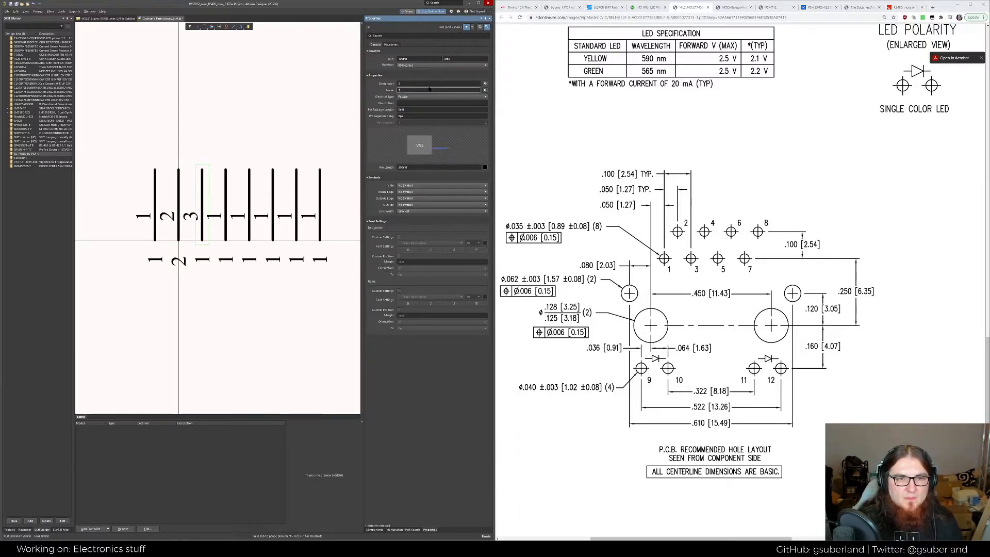
{"action": "type", "text": "3"}
Set designator and name of the fourth pin to 4 and of the fifth pin to 5
{"action": "left_click", "coordinate": [225, 204]}
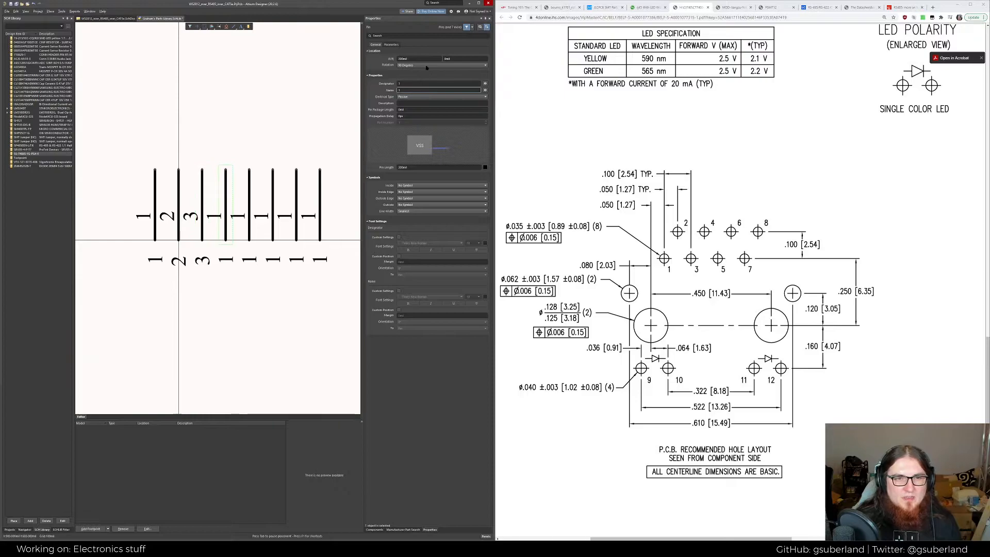
{"action": "left_click", "coordinate": [419, 84]}
{"action": "type", "text": "4"}
{"action": "key", "text": "Tab"}
{"action": "type", "text": "4"}
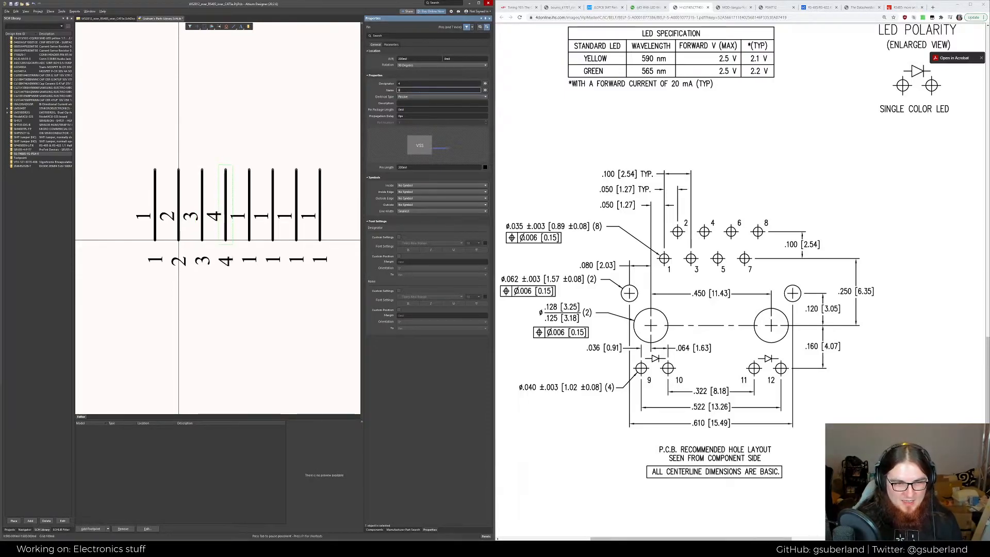
{"action": "left_click", "coordinate": [249, 187]}
{"action": "left_click", "coordinate": [419, 84]}
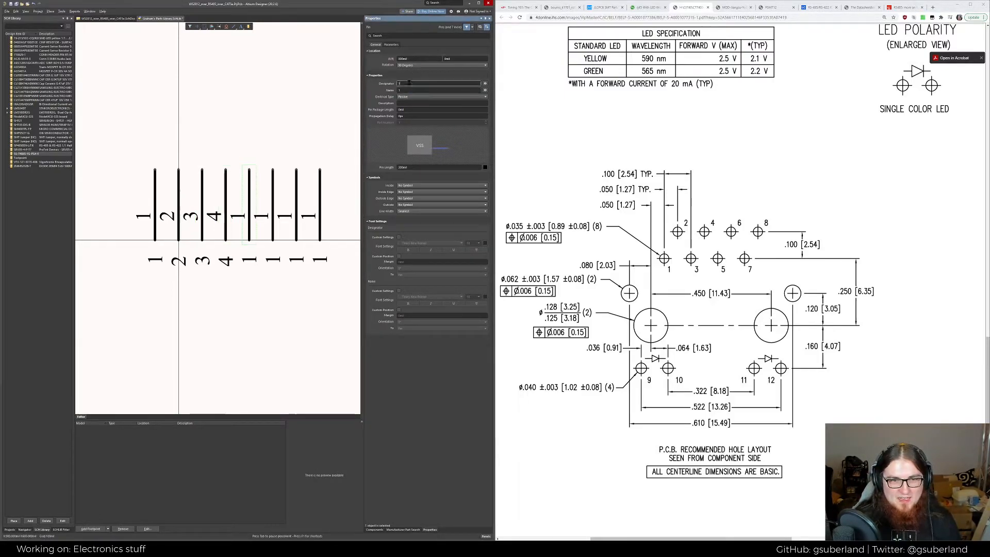
{"action": "type", "text": "5"}
{"action": "key", "text": "Tab"}
{"action": "type", "text": "5"}
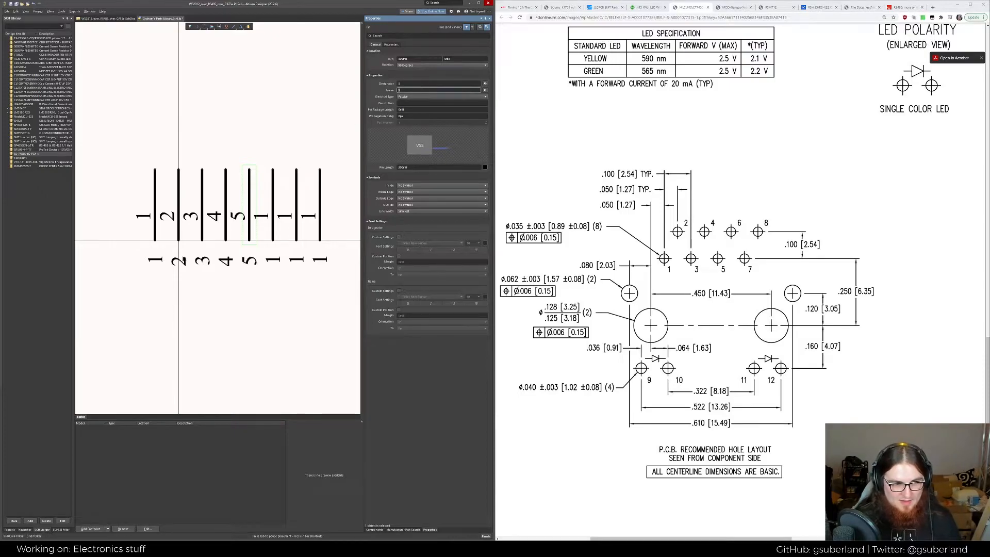
Set designator and name of the sixth pin to 6 and of the seventh pin to 7
{"action": "left_click", "coordinate": [273, 196]}
{"action": "left_click", "coordinate": [419, 83]}
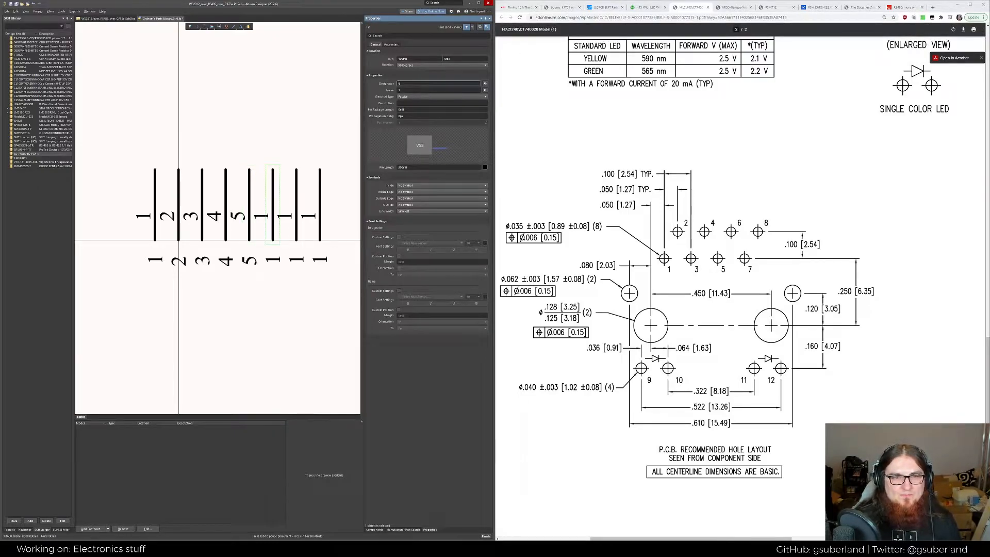
{"action": "type", "text": "6"}
{"action": "key", "text": "Tab"}
{"action": "type", "text": "6"}
{"action": "left_click", "coordinate": [292, 178]}
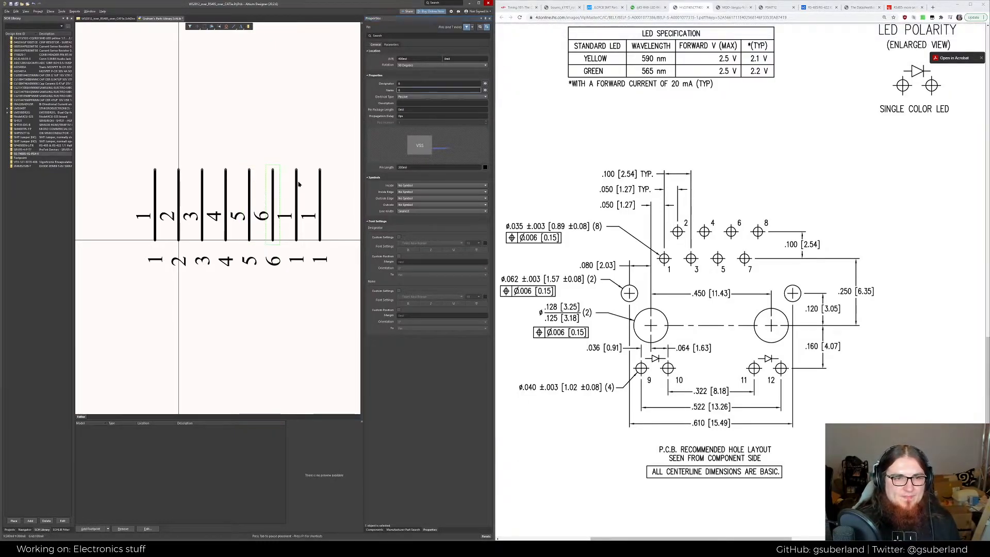
{"action": "left_click", "coordinate": [407, 84]}
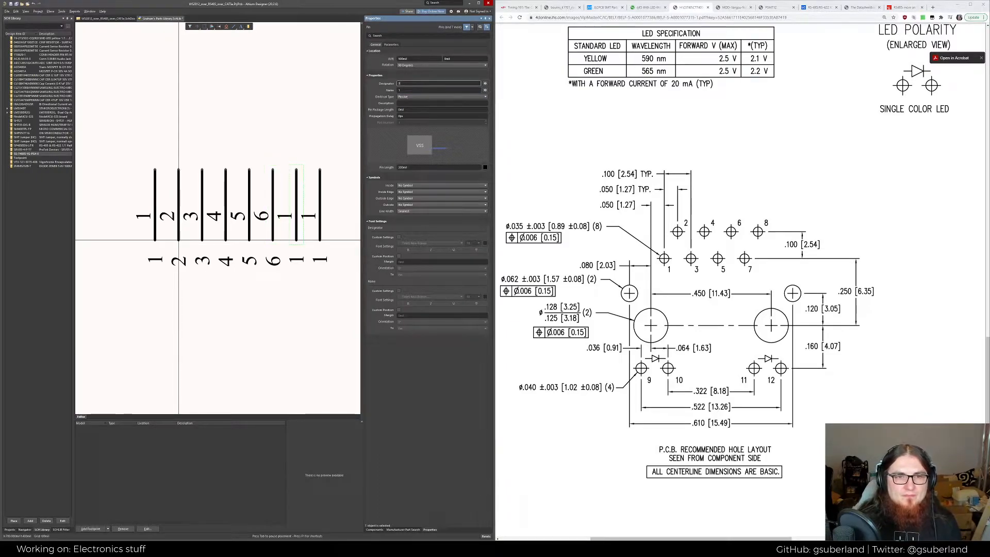
{"action": "type", "text": "7"}
{"action": "key", "text": "Tab"}
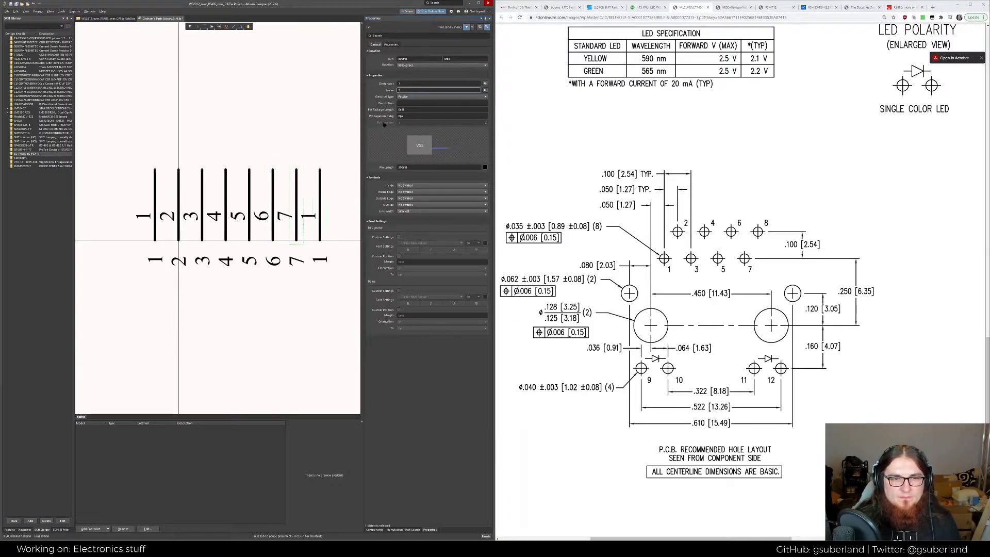
Set the last pin of the eight-pin row to designator 8 and name 8
{"action": "left_click", "coordinate": [321, 193]}
{"action": "left_click", "coordinate": [415, 83]}
{"action": "type", "text": "8"}
{"action": "key", "text": "Tab"}
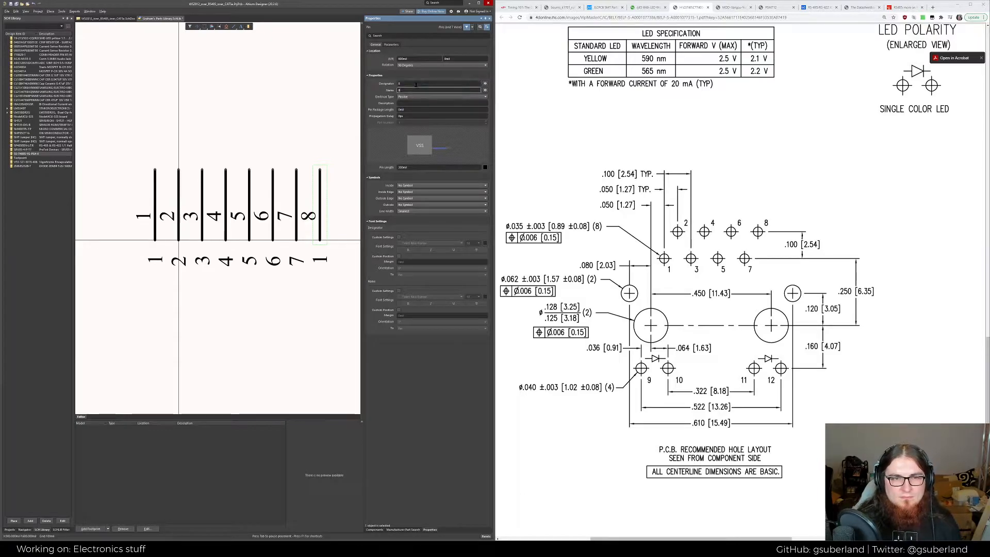
{"action": "type", "text": "8"}
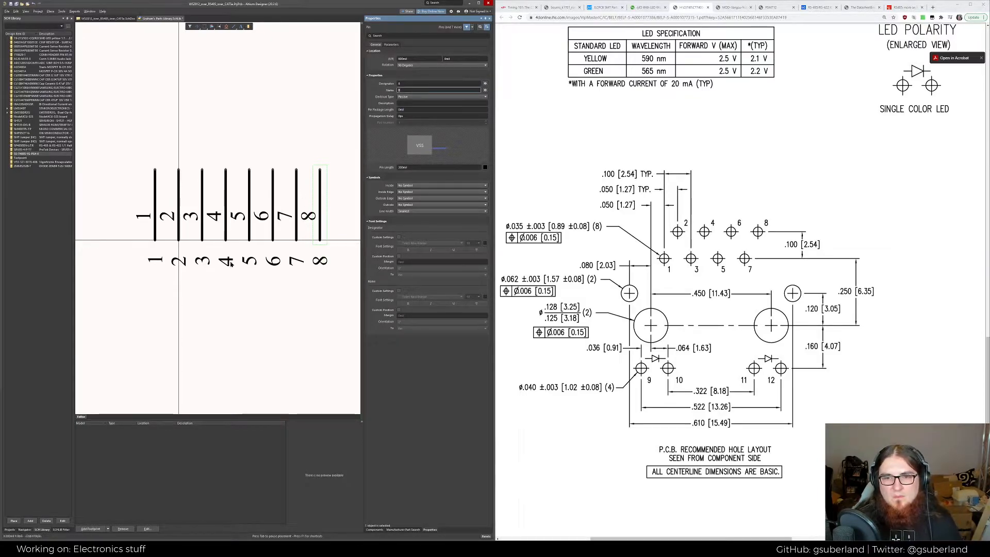
{"action": "left_click", "coordinate": [254, 278]}
Copy pin 1 and place two copies left of the eight-pin row and two copies right of it for the LED pins
{"action": "right_click_drag", "start_coordinate": [272, 283], "coordinate": [267, 264]}
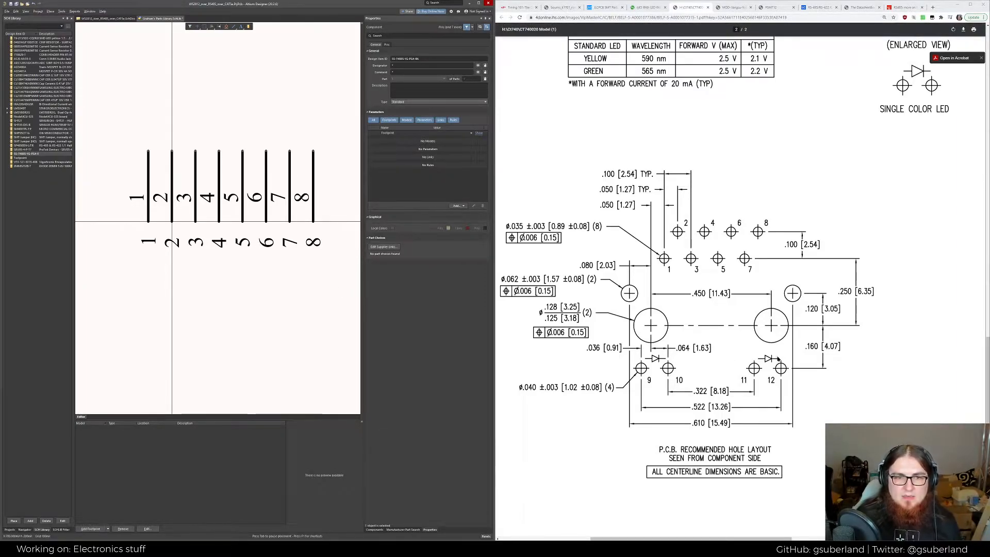
{"action": "scroll", "coordinate": [248, 287], "scroll_direction": "down", "scroll_amount": 3, "text": "ctrl"}
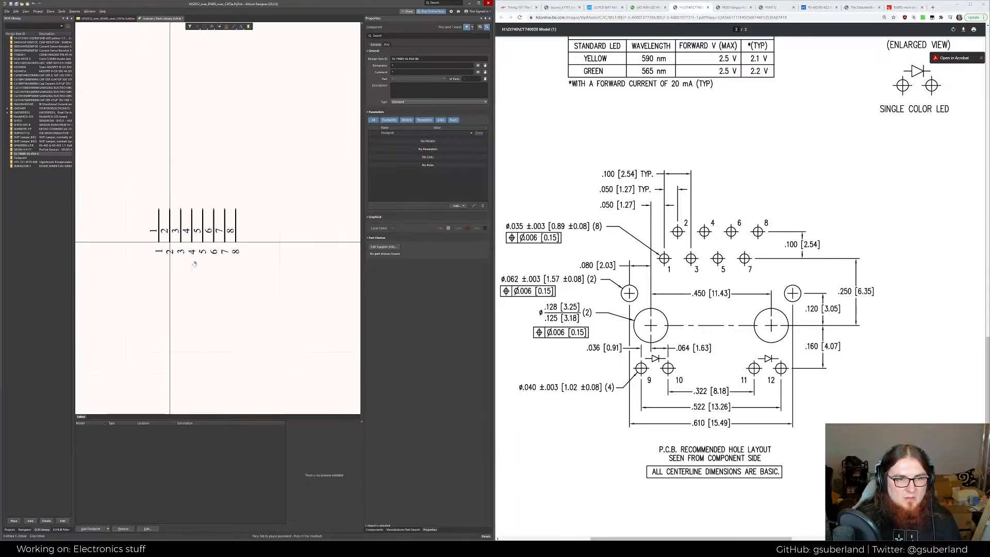
{"action": "right_click_drag", "start_coordinate": [194, 263], "coordinate": [233, 280]}
{"action": "key", "text": "ctrl+v"}
{"action": "key", "text": "Escape"}
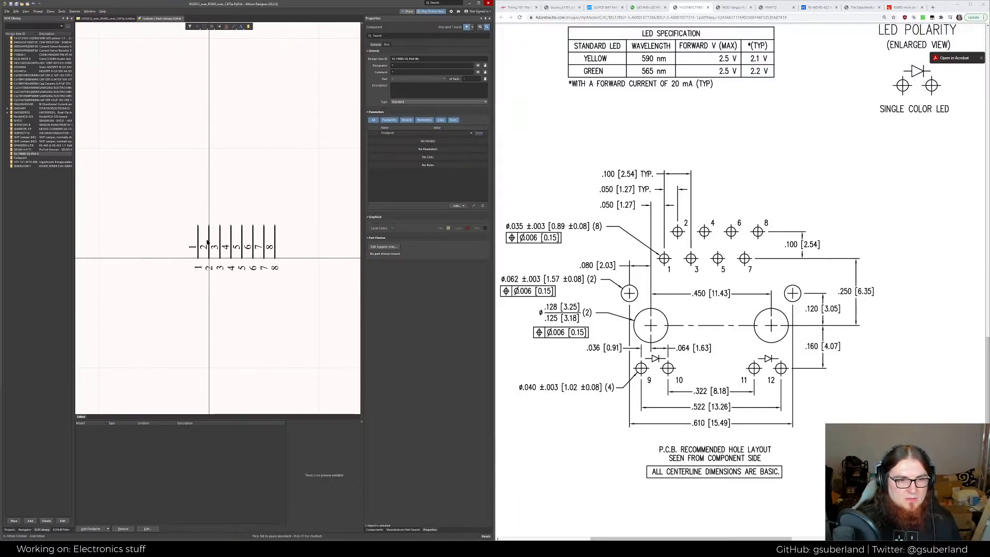
{"action": "left_click", "coordinate": [198, 238]}
{"action": "key", "text": "ctrl+c"}
{"action": "key", "text": "ctrl+v"}
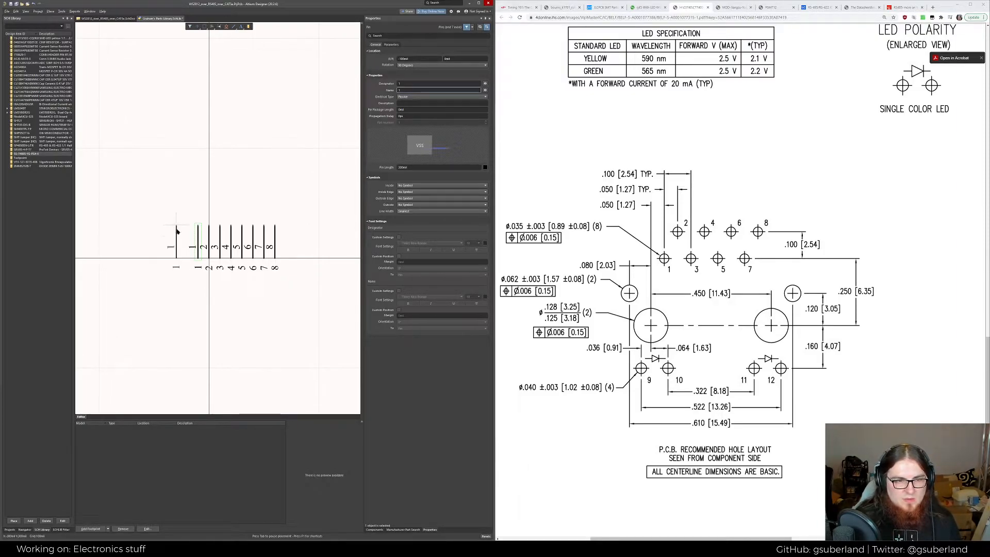
{"action": "left_click", "coordinate": [173, 230]}
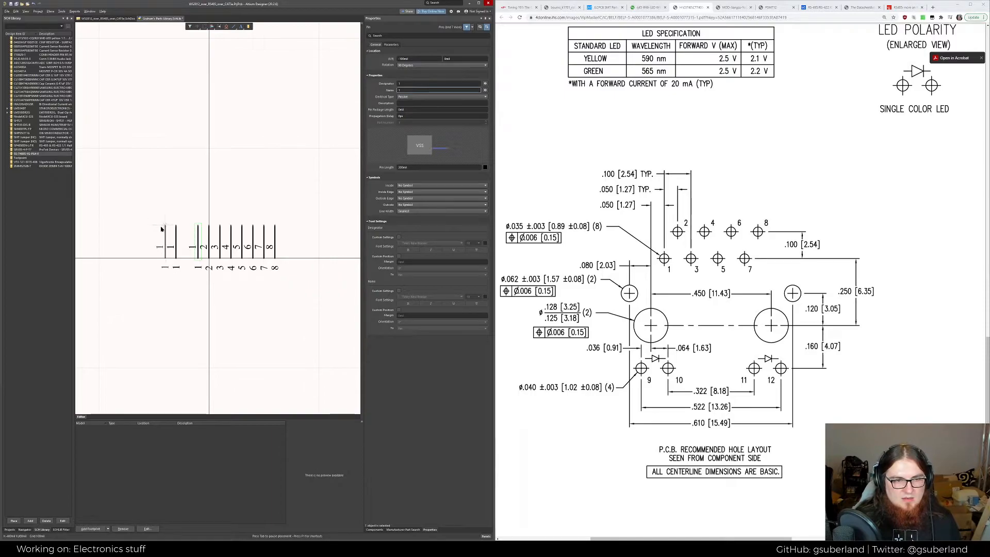
{"action": "left_click", "coordinate": [163, 231]}
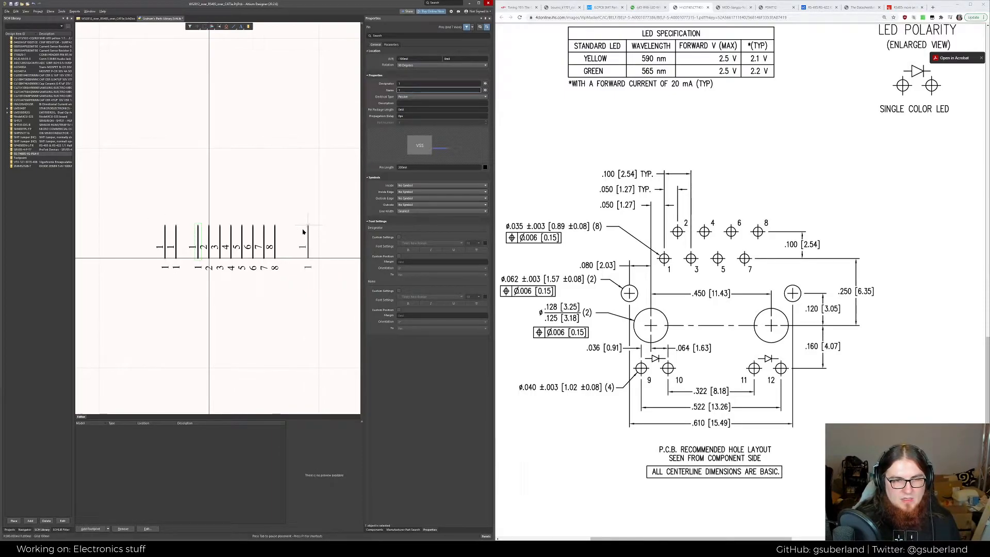
{"action": "left_click", "coordinate": [297, 231]}
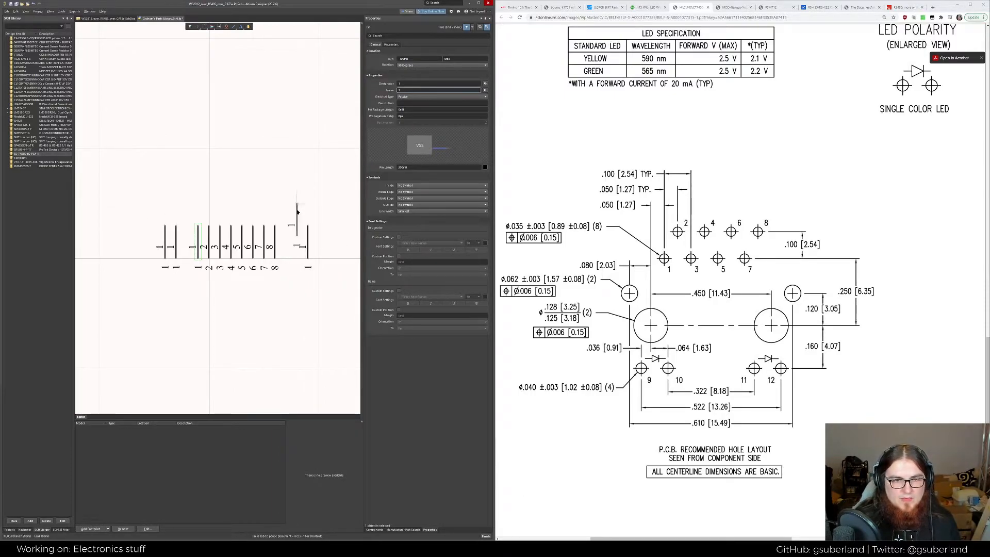
In the right-hand pin pair, set designator and name of the outer pin to 12 and of the inner pin to 11
{"action": "left_click", "coordinate": [411, 84]}
{"action": "type", "text": "12"}
{"action": "key", "text": "Tab"}
{"action": "type", "text": "1"}
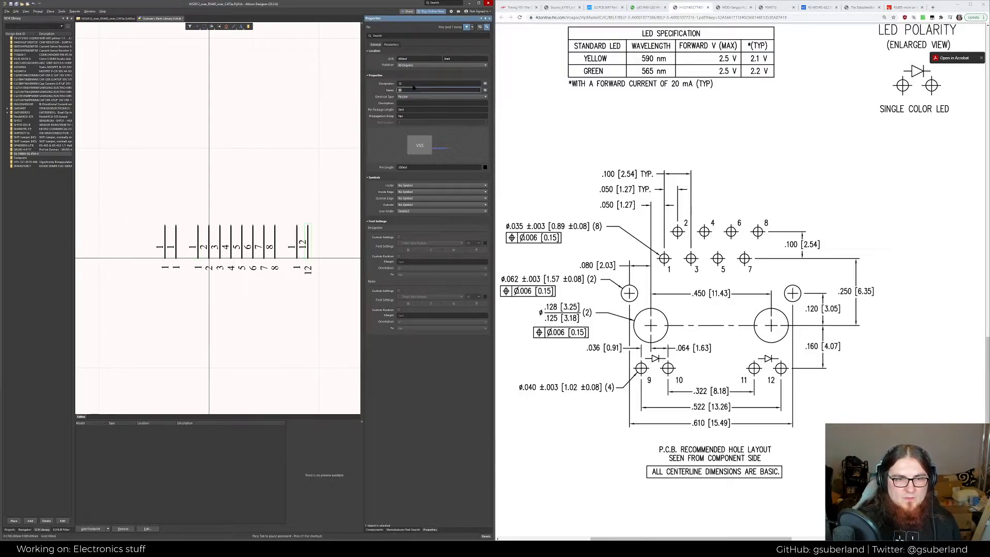
{"action": "left_click", "coordinate": [297, 235]}
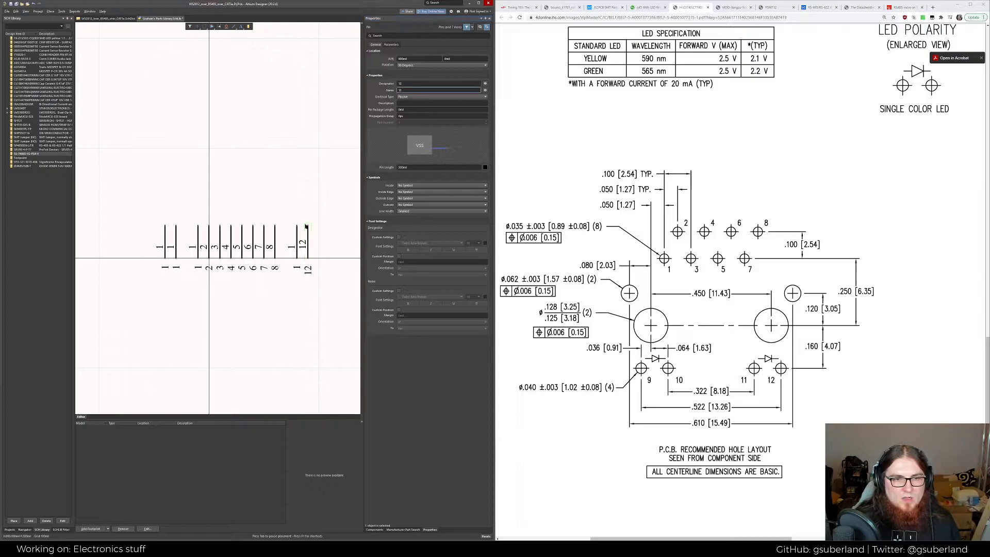
{"action": "left_click", "coordinate": [423, 84]}
{"action": "type", "text": "11"}
{"action": "key", "text": "Tab"}
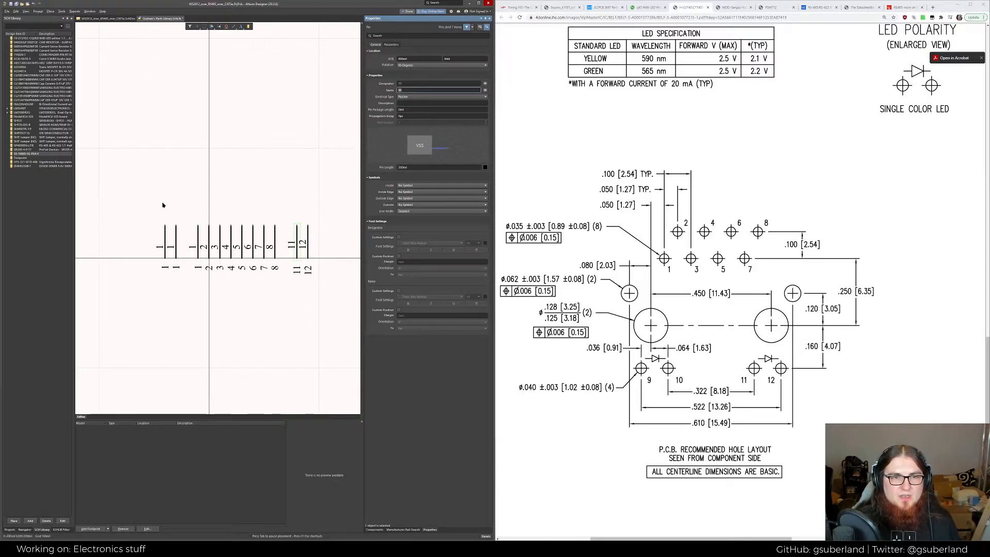
In the left-hand pin pair, set designator and name of the inner pin to 10 and of the outer pin to 9
{"action": "left_click", "coordinate": [174, 240]}
{"action": "left_click", "coordinate": [421, 83]}
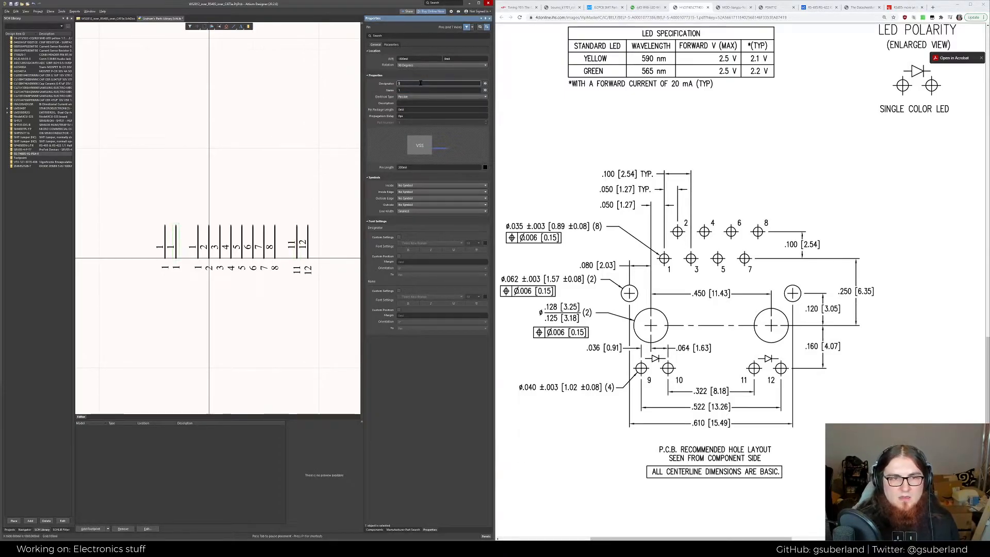
{"action": "type", "text": "10"}
{"action": "key", "text": "Tab"}
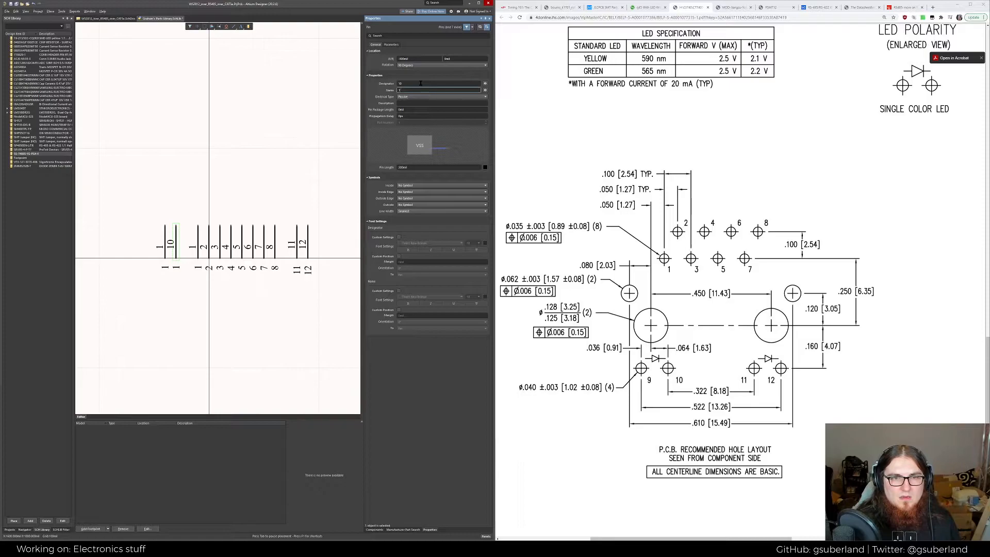
{"action": "type", "text": "10"}
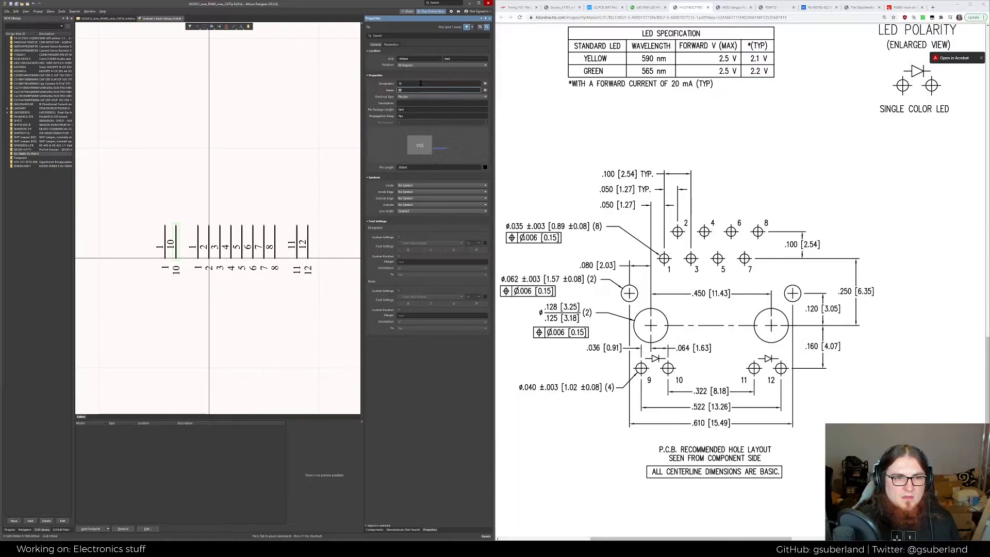
{"action": "left_click", "coordinate": [164, 232]}
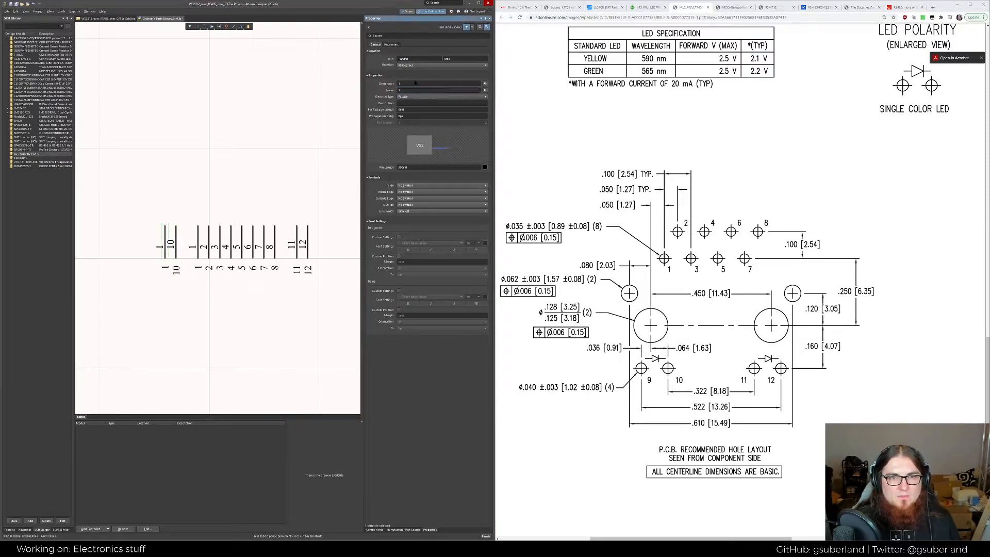
{"action": "left_click", "coordinate": [438, 82]}
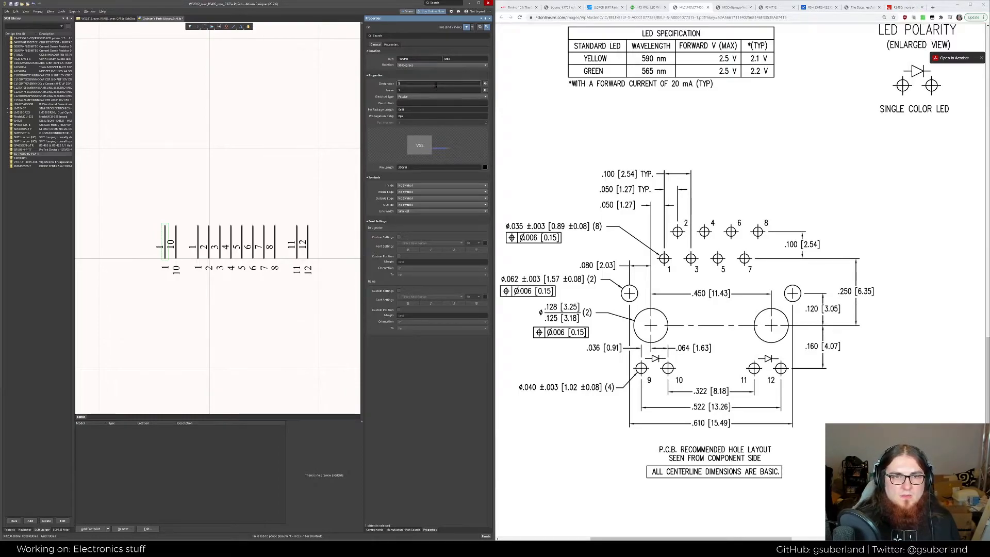
{"action": "type", "text": "9"}
{"action": "key", "text": "Tab"}
{"action": "type", "text": "9"}
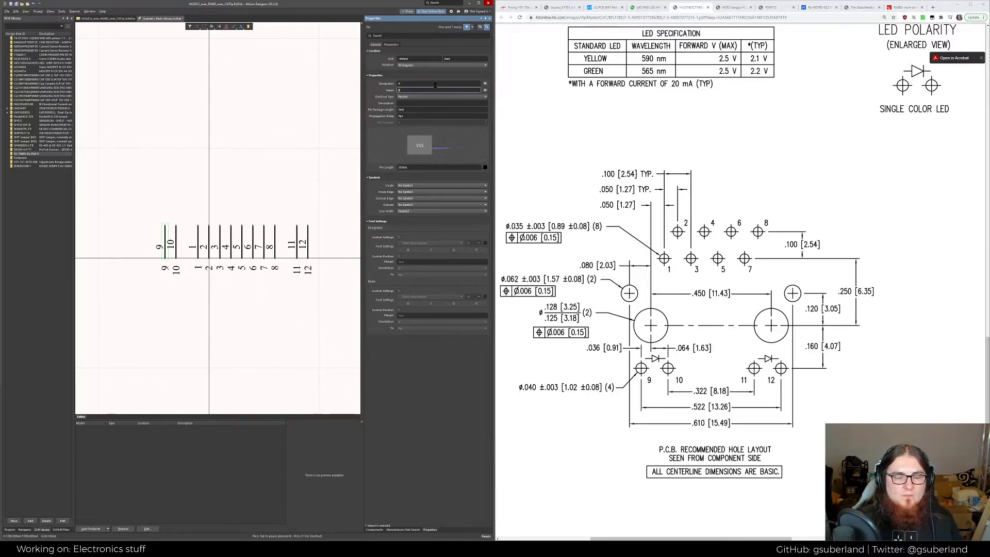
{"action": "left_click", "coordinate": [204, 180]}
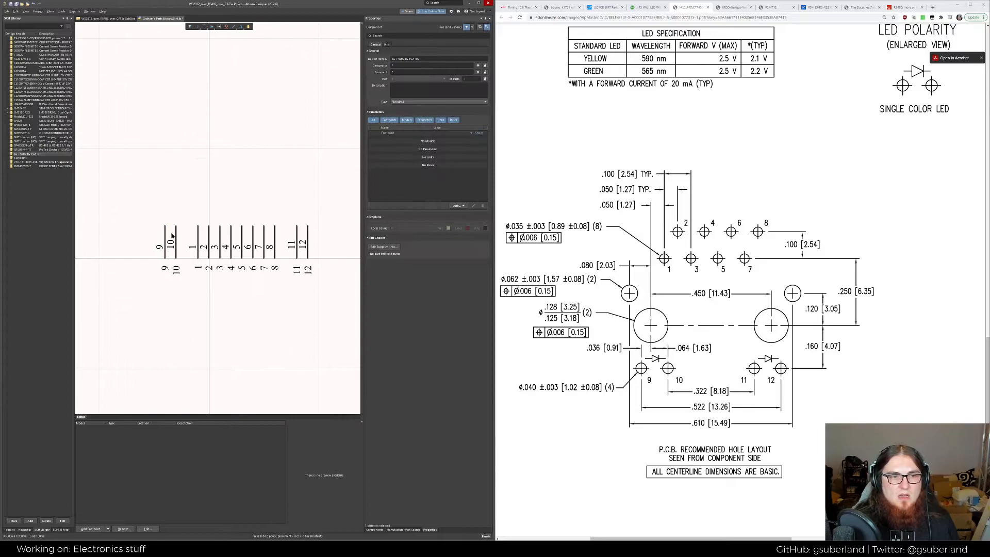
Name pin 9 LED_Y_A and pin 10 LED_Y_K
{"action": "left_click", "coordinate": [162, 234]}
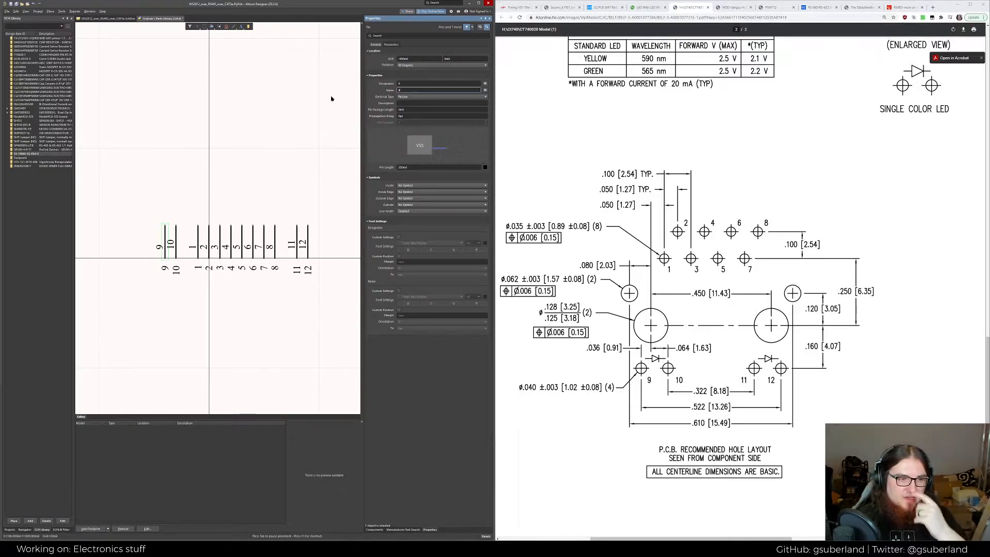
{"action": "key", "text": "BackSpace"}
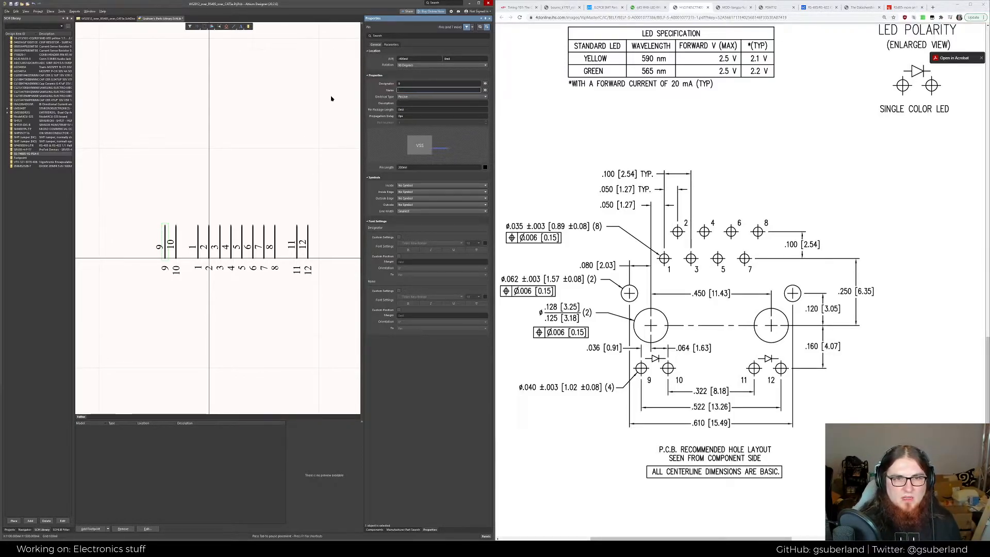
{"action": "type", "text": "_A"}
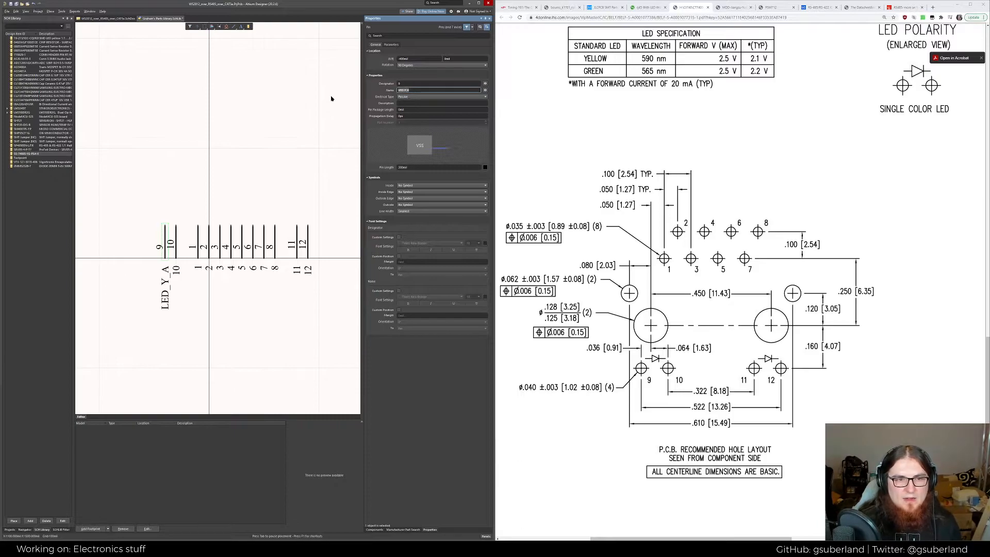
{"action": "left_click", "coordinate": [425, 91]}
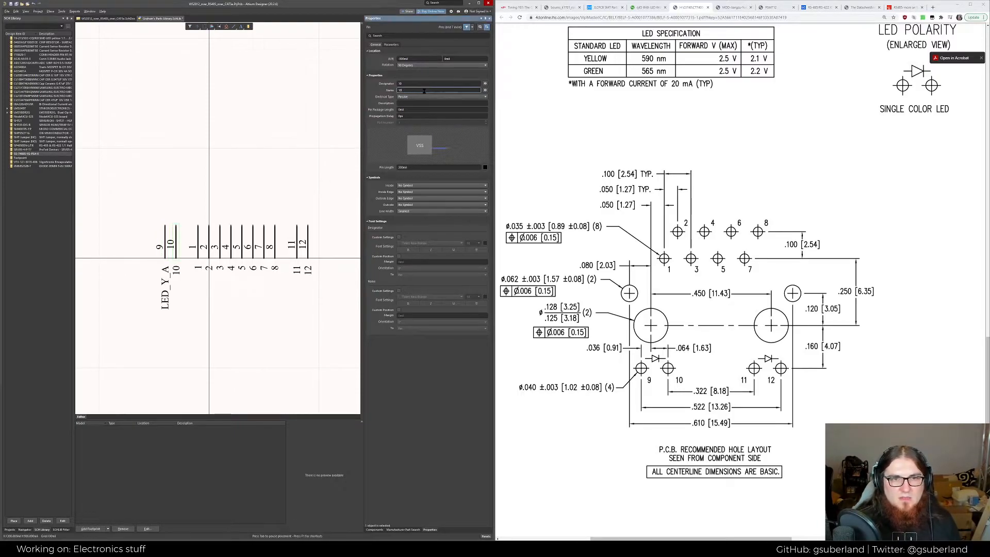
{"action": "type", "text": "LED"}
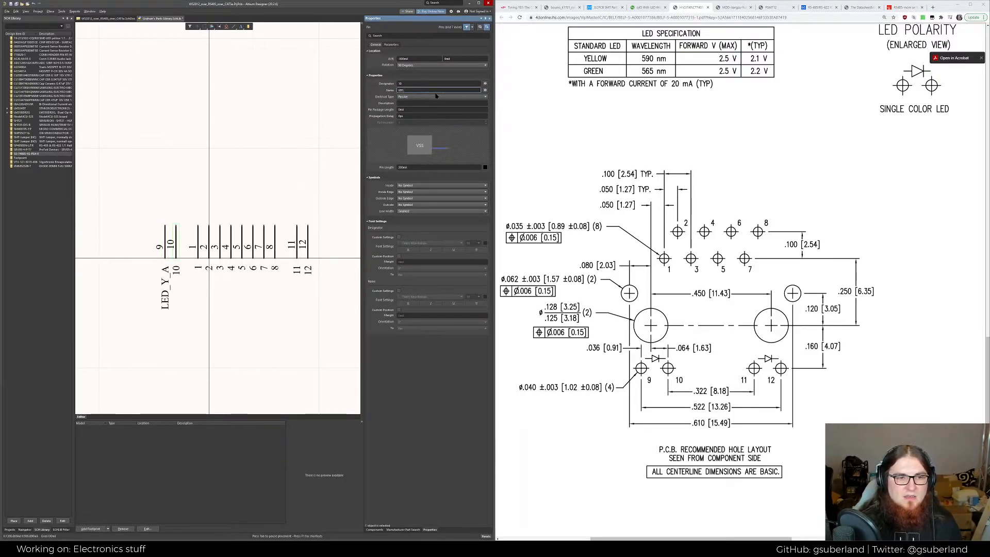
{"action": "type", "text": "_Y_K"}
{"action": "key", "text": "Return"}
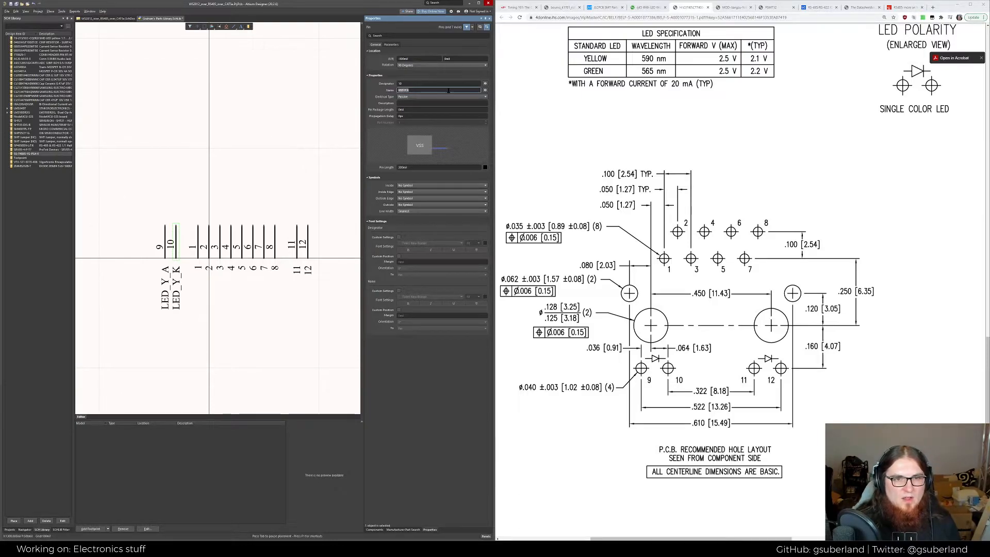
{"action": "left_click", "coordinate": [162, 276]}
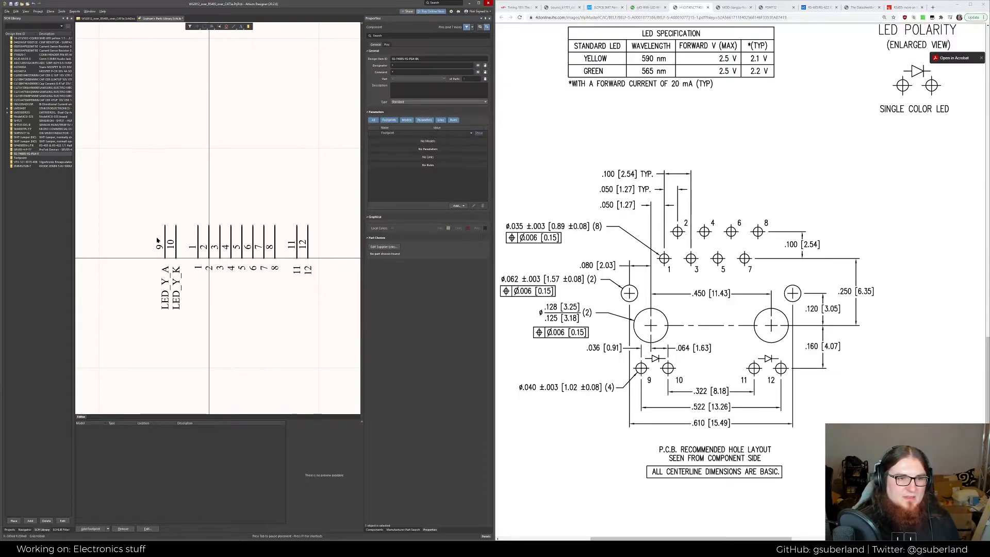
Rename pin 9 to LYA and pin 10 to LYK
{"action": "left_click", "coordinate": [165, 235]}
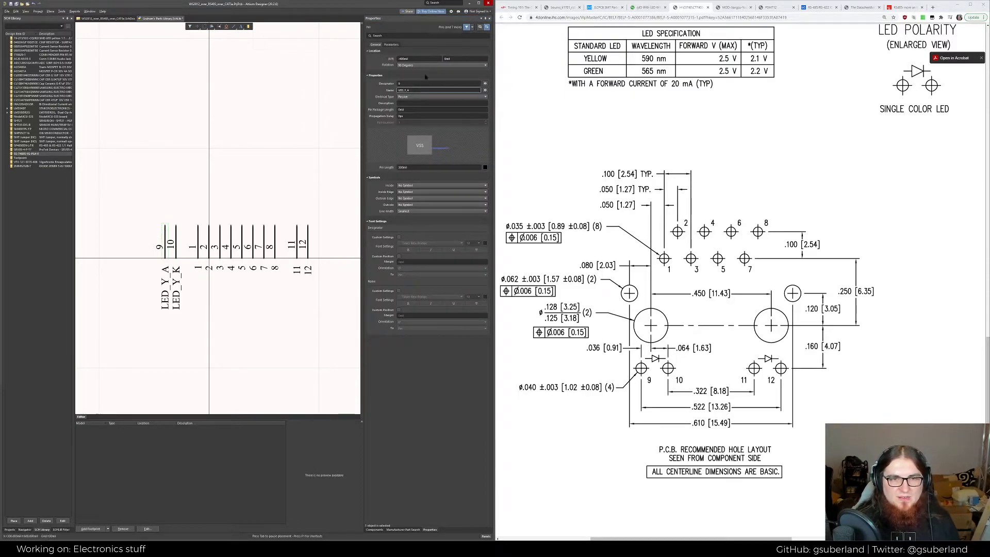
{"action": "left_click", "coordinate": [413, 90]}
{"action": "double_click", "coordinate": [423, 90]}
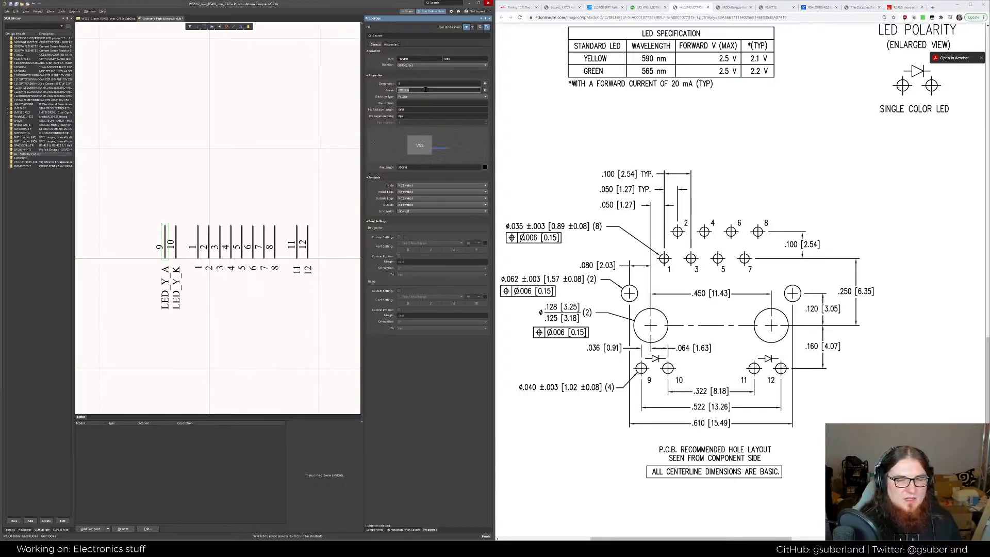
{"action": "type", "text": "LED"}
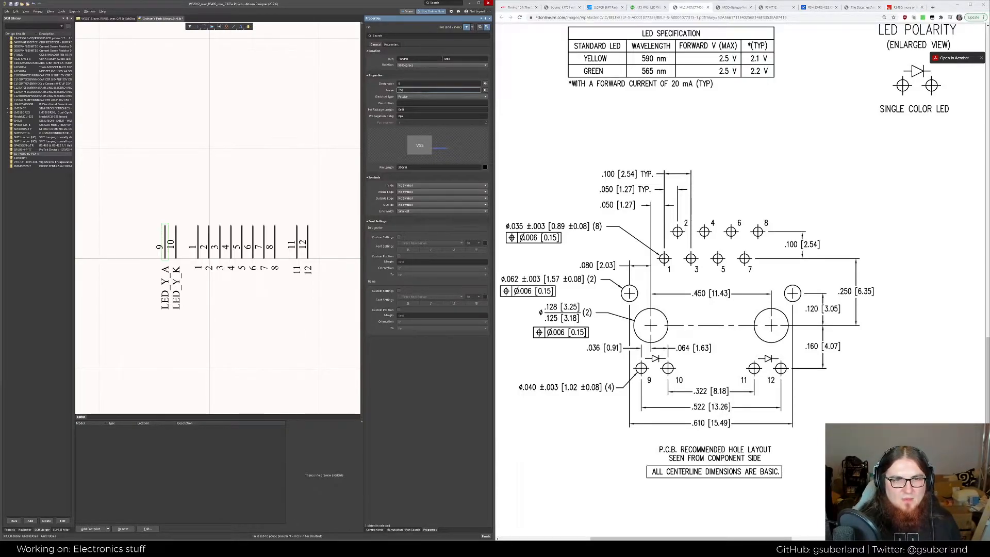
{"action": "type", "text": "A"}
{"action": "key", "text": "Return"}
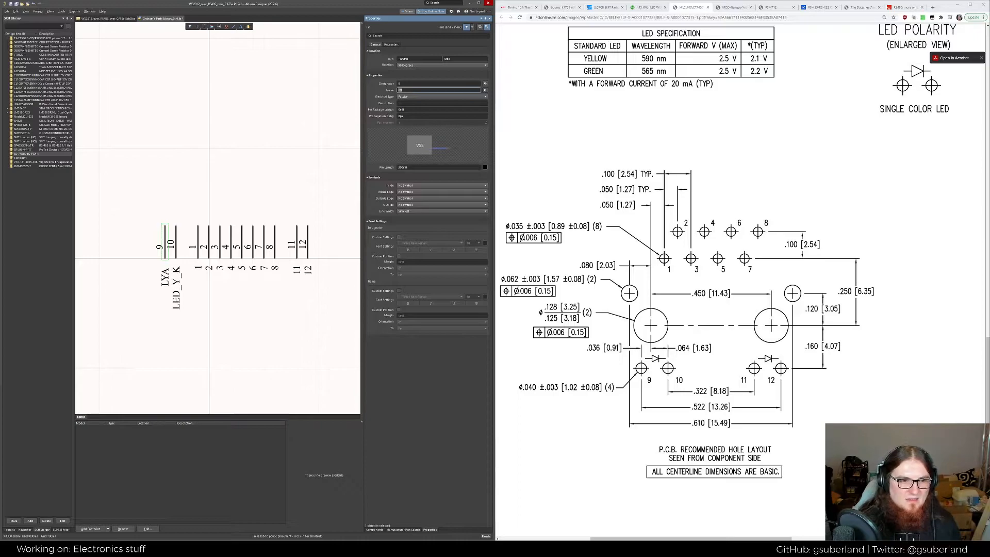
{"action": "left_click", "coordinate": [172, 239]}
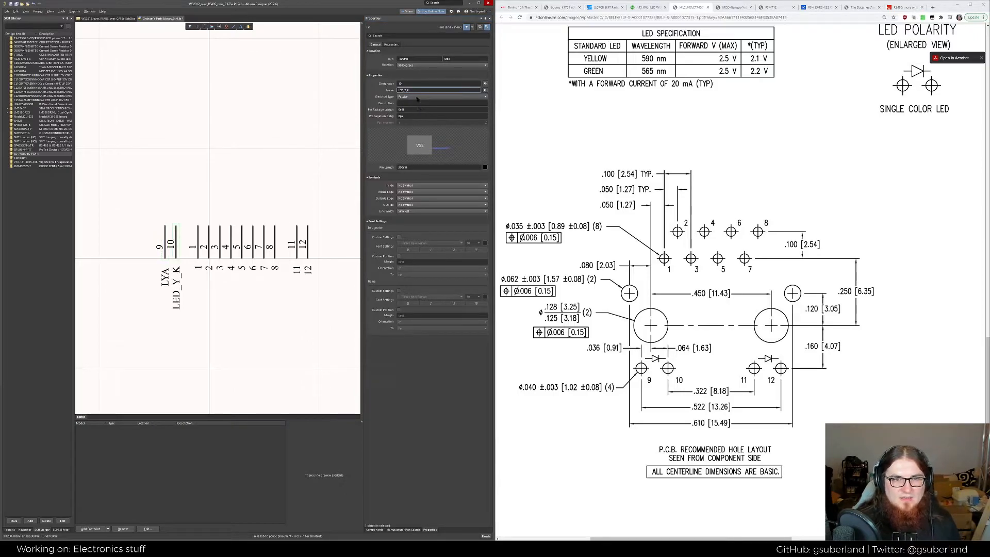
{"action": "type", "text": "L"}
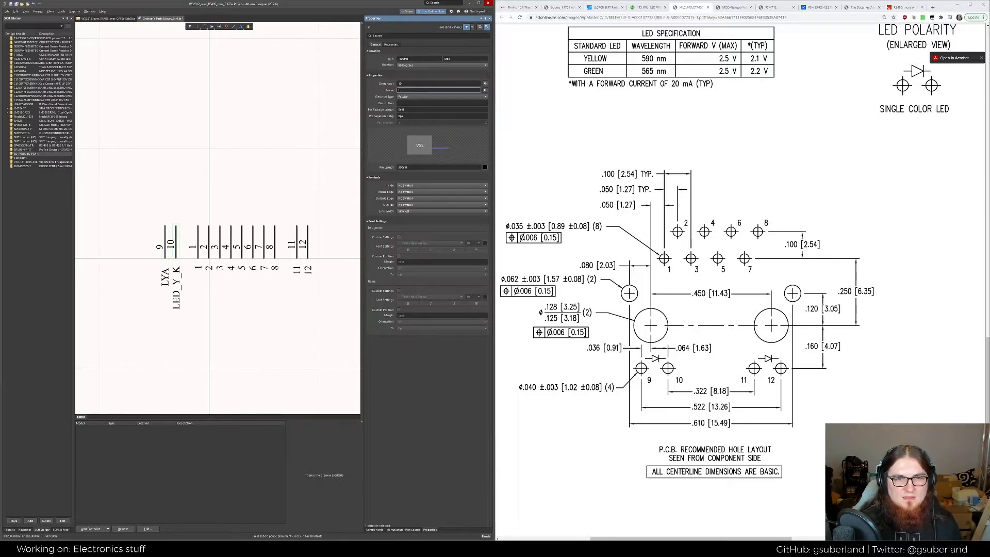
{"action": "type", "text": "YK"}
{"action": "key", "text": "Return"}
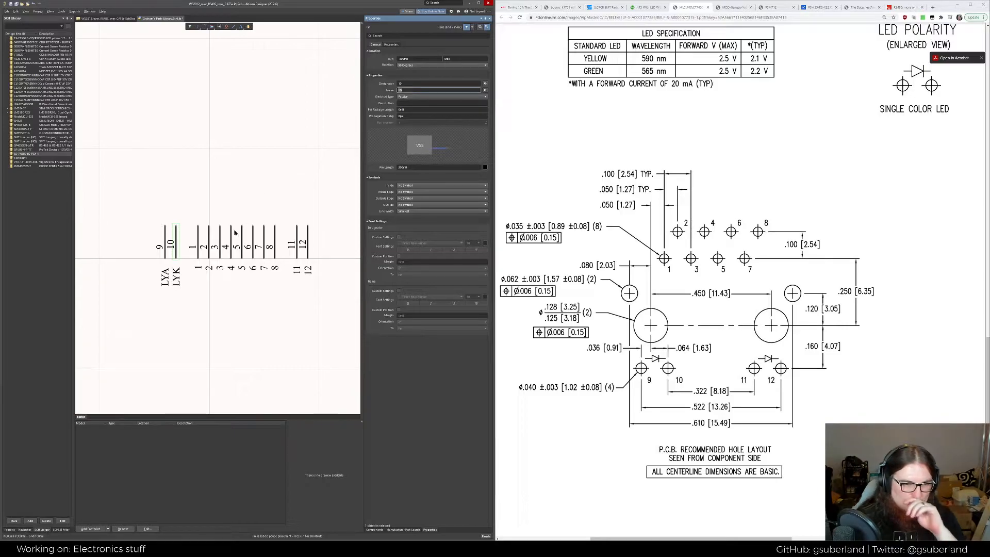
Name the right-hand LED pins, with pin 11 as LGA and pin 12 as LGK
{"action": "left_click", "coordinate": [297, 236]}
{"action": "left_click", "coordinate": [417, 84]}
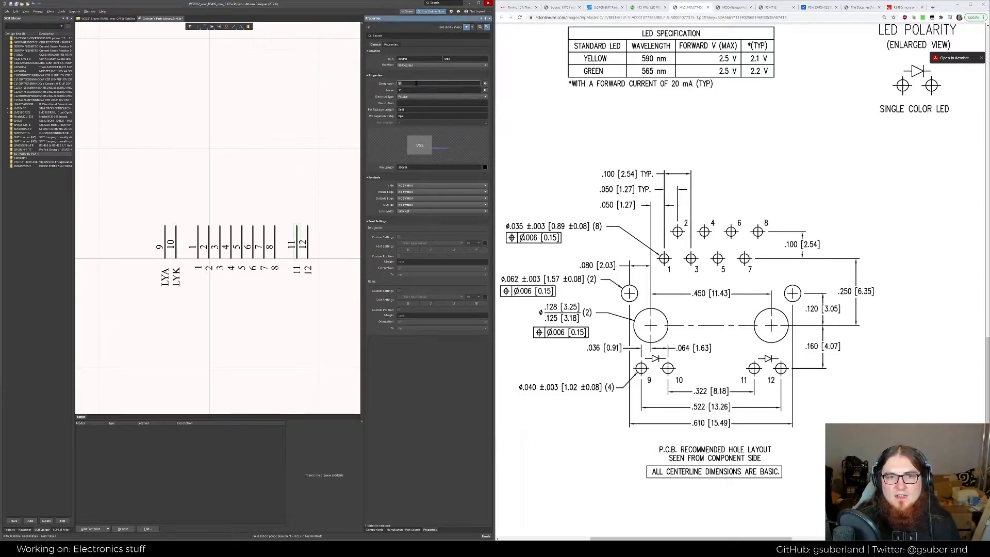
{"action": "key", "text": "Tab"}
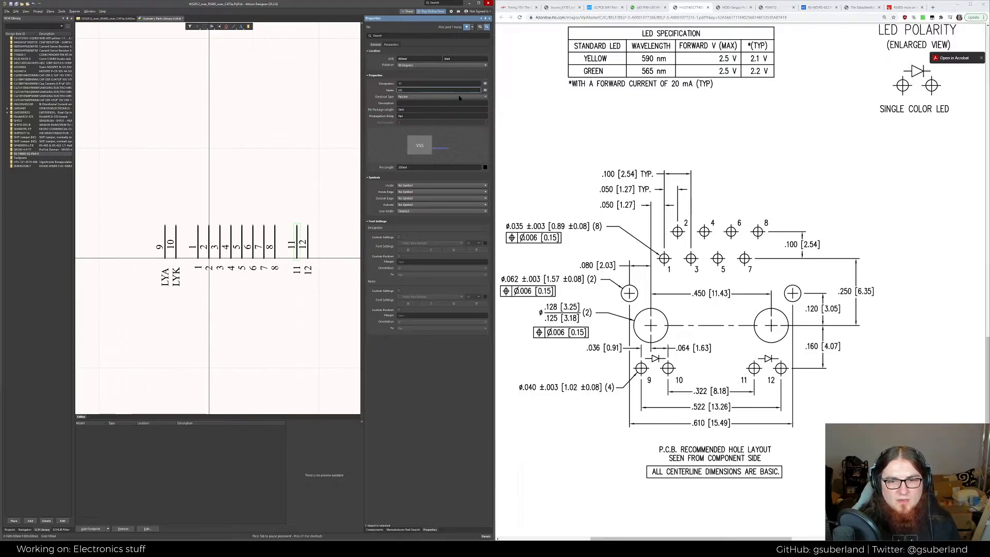
{"action": "type", "text": "A"}
{"action": "key", "text": "Return"}
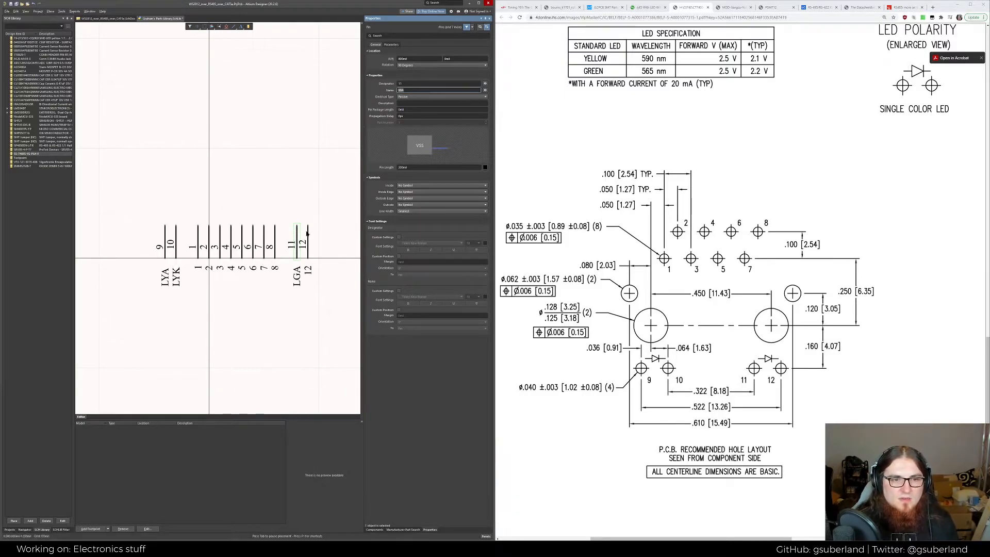
{"action": "left_click", "coordinate": [307, 233]}
{"action": "type", "text": "LG"}
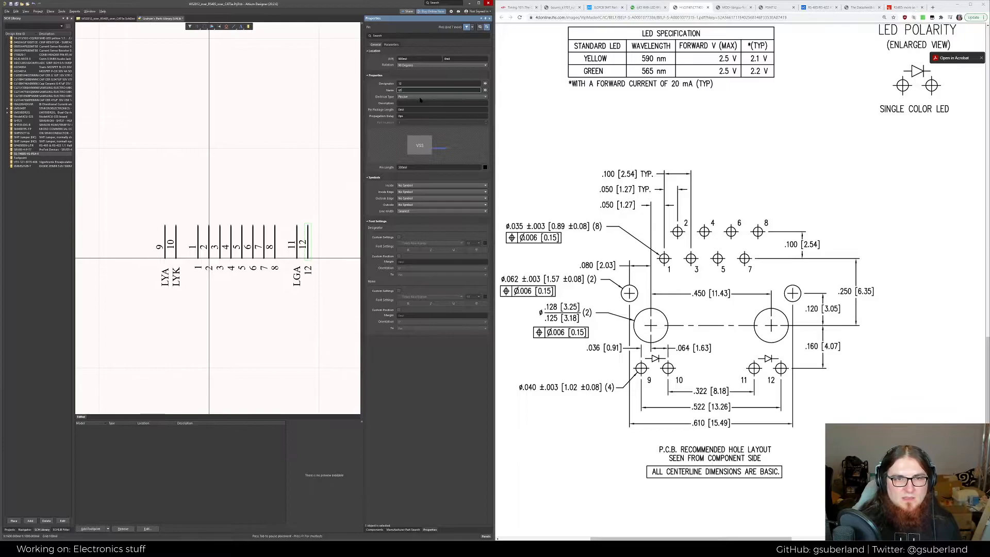
{"action": "type", "text": "GK"}
{"action": "key", "text": "Return"}
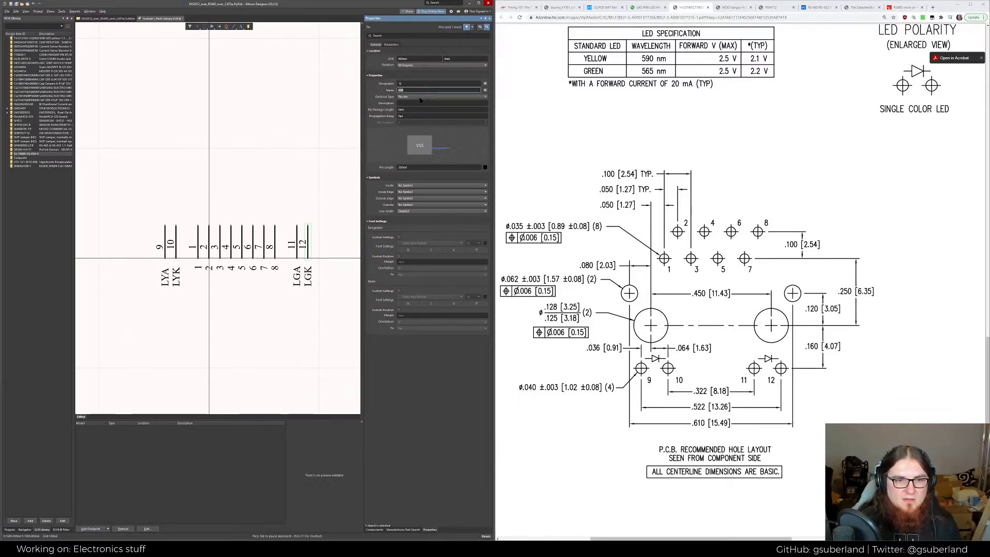
{"action": "left_click", "coordinate": [241, 339]}
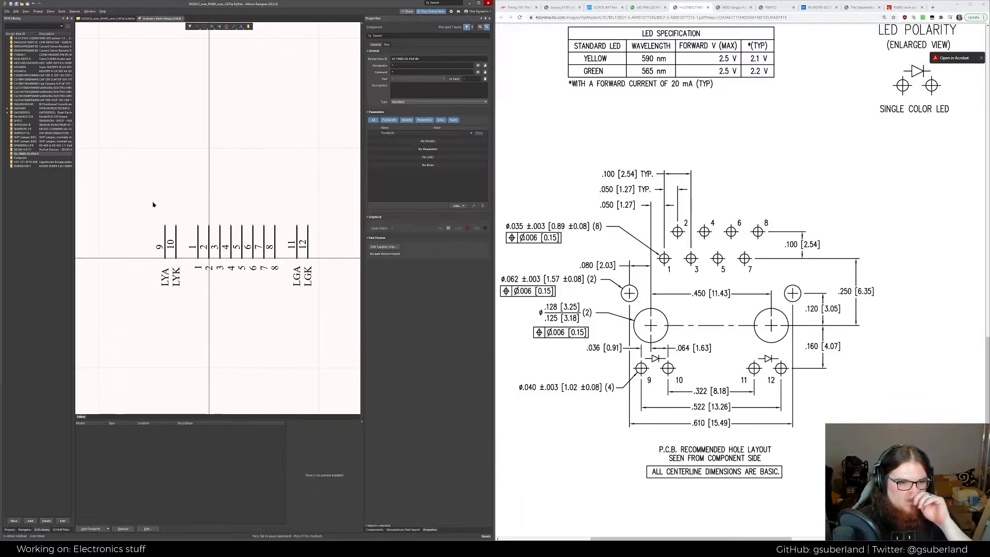
Enter the description "LED Green Anode" for pin 9 and copy the description text
{"action": "left_click", "coordinate": [165, 236]}
{"action": "type", "text": "LED"}
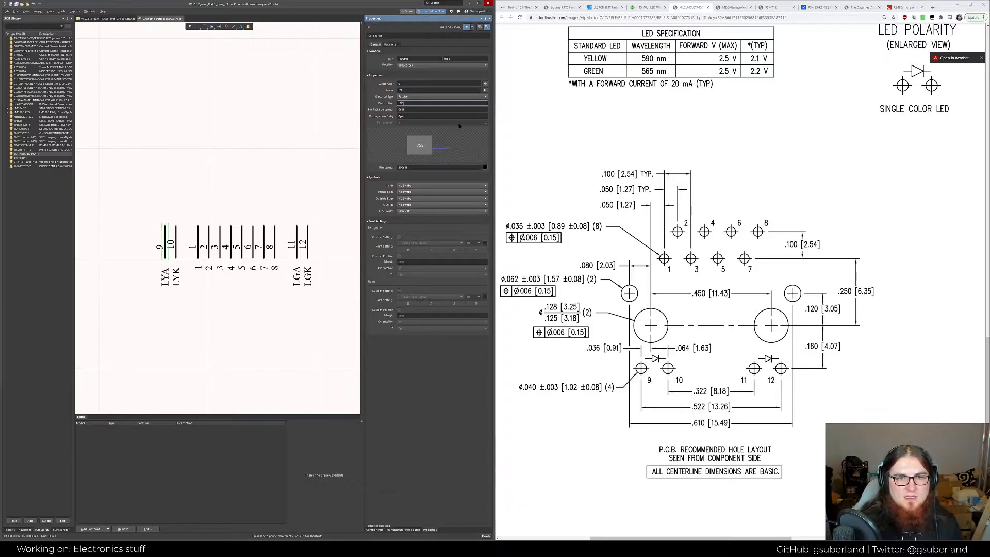
{"action": "type", "text": " Green Anode"}
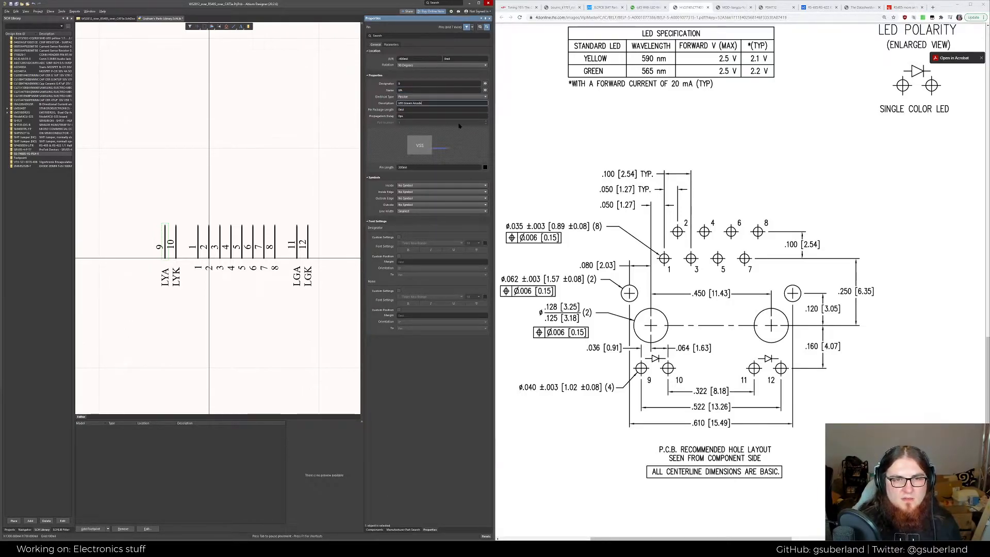
{"action": "key", "text": "ctrl+a"}
{"action": "key", "text": "ctrl+c"}
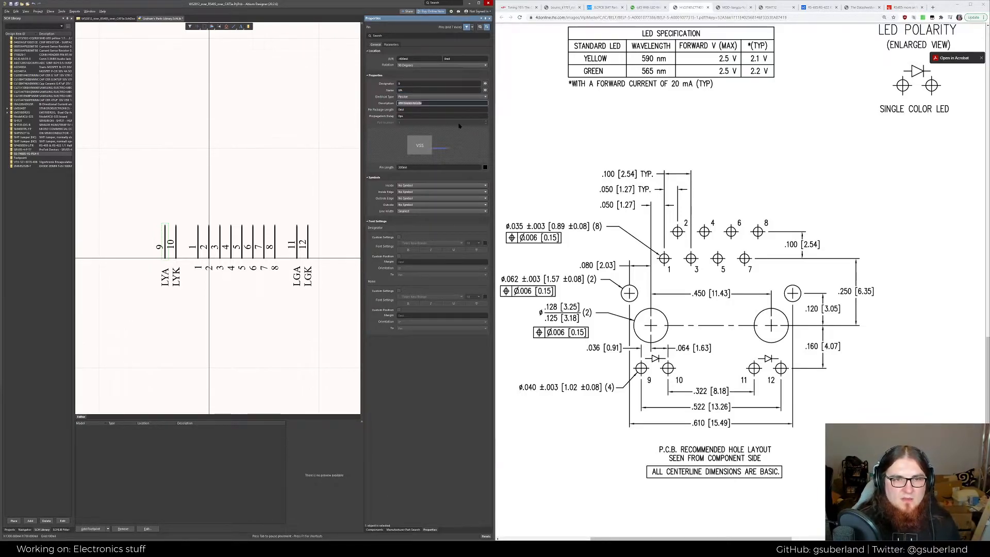
Paste the copied description into pin 10 and change it to "LED Green Cathode"
{"action": "key", "text": "BackSpace"}
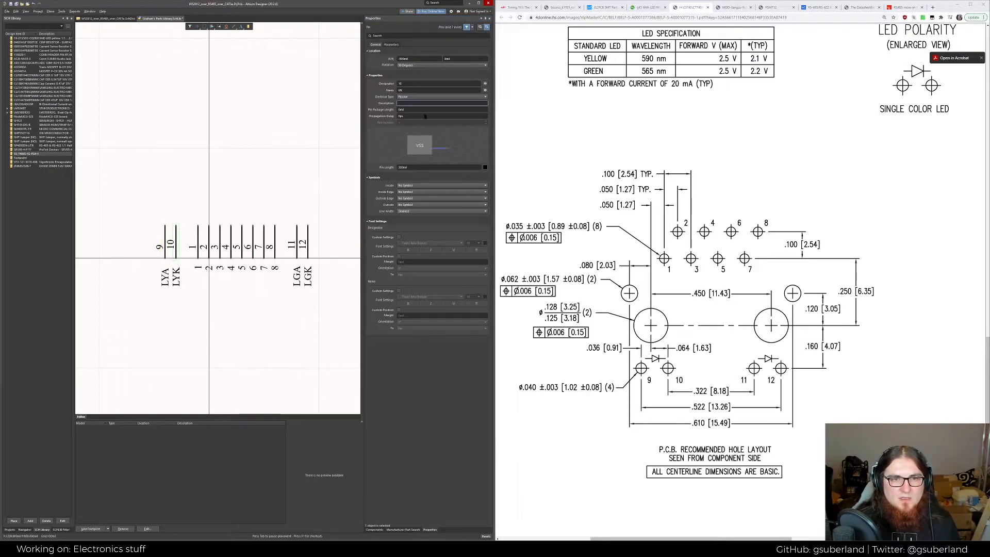
{"action": "left_click", "coordinate": [419, 104]}
{"action": "key", "text": "ctrl+v"}
{"action": "key", "text": "ctrl+a"}
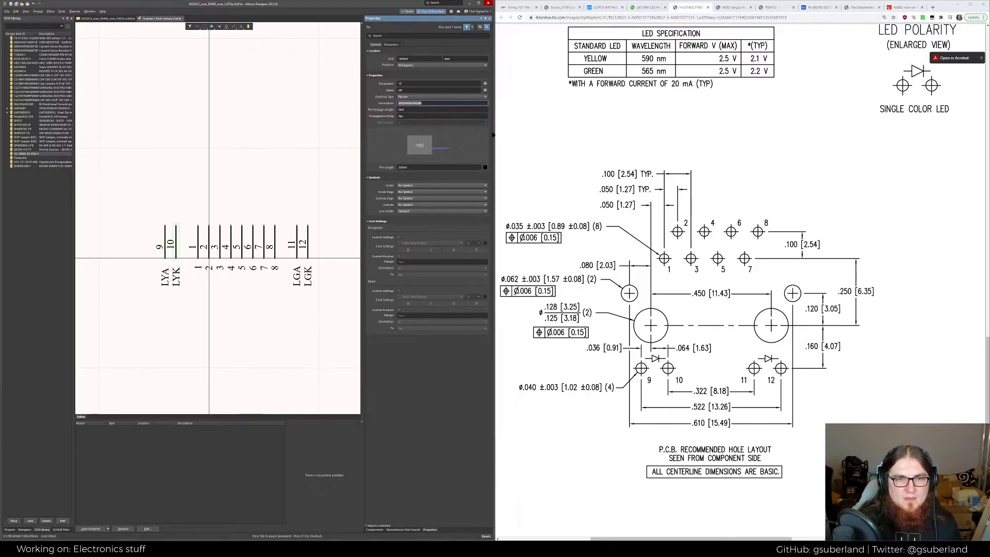
{"action": "key", "text": "End"}
{"action": "type", "text": "Ca"}
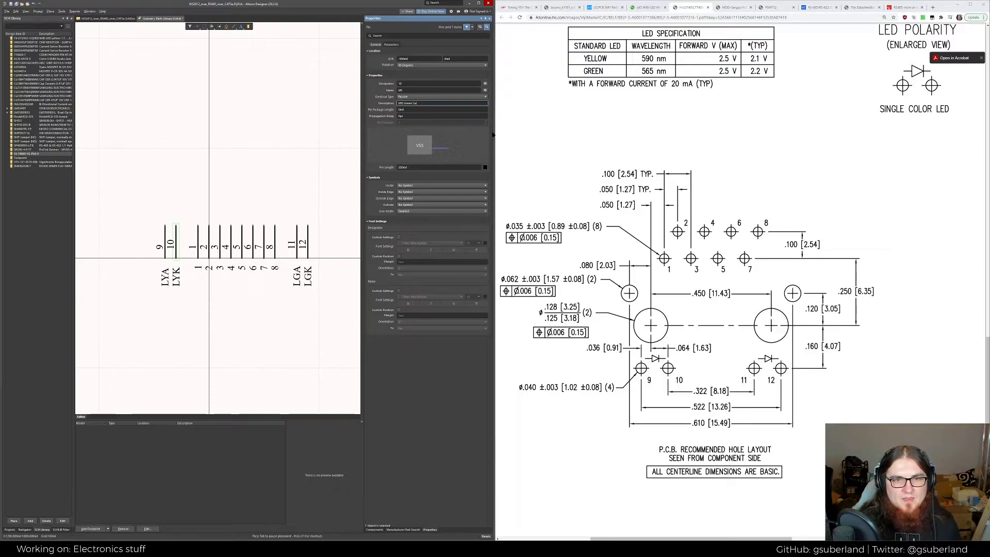
{"action": "type", "text": "thode"}
{"action": "key", "text": "Return"}
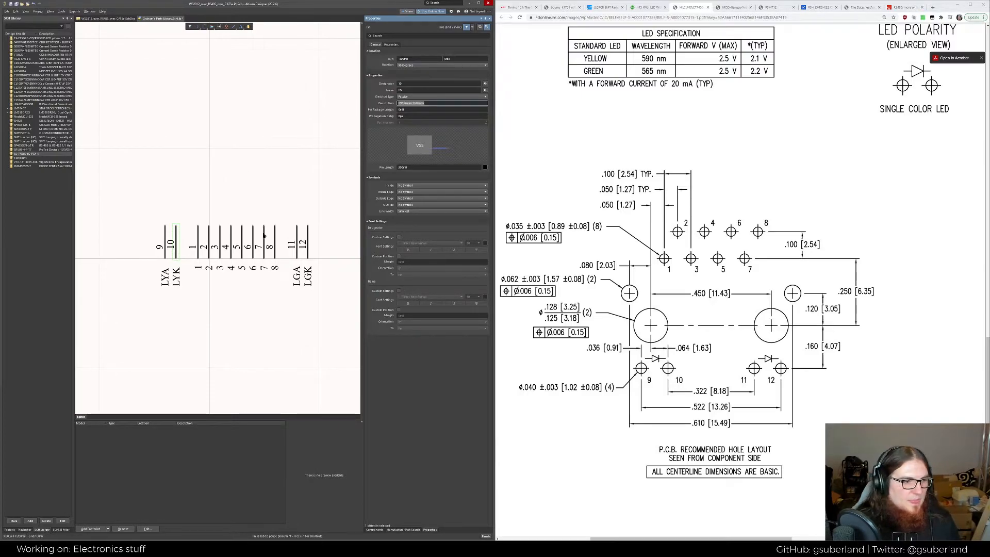
Set the description of pin 11 to "LED Green Anode"
{"action": "left_click", "coordinate": [296, 234]}
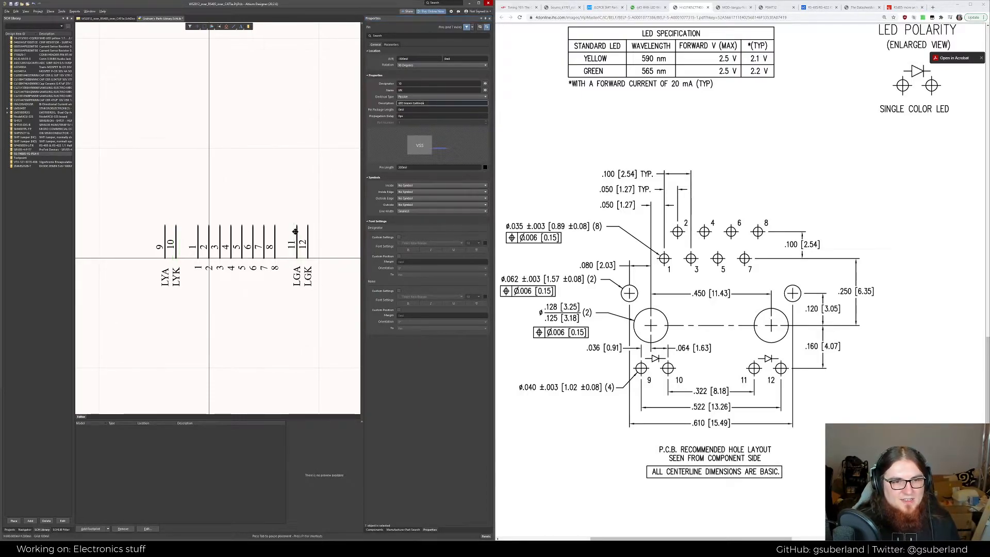
{"action": "left_click", "coordinate": [427, 103]}
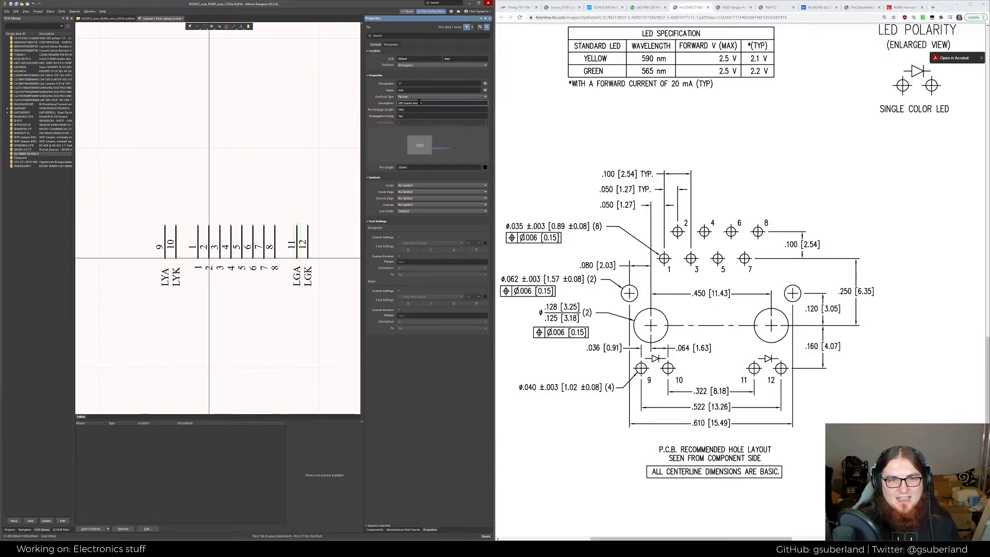
{"action": "key", "text": "Return"}
{"action": "key", "text": "End"}
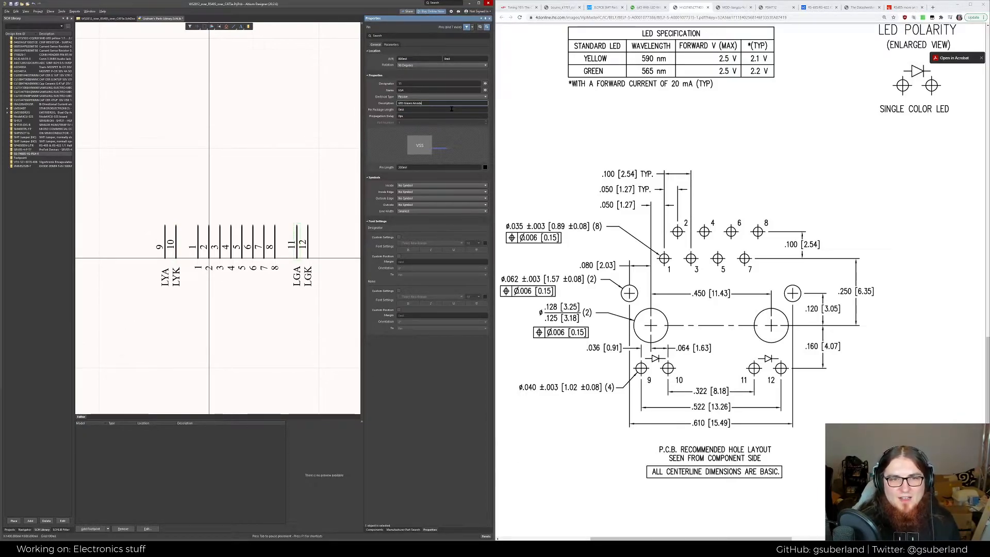
{"action": "key", "text": "ctrl+shift+Left"}
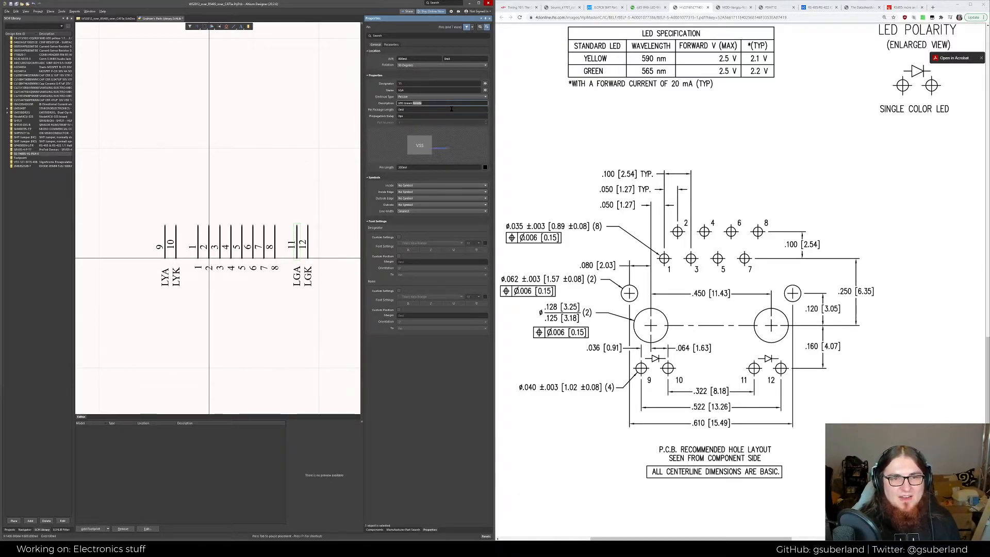
{"action": "key", "text": "BackSpace"}
{"action": "key", "text": "BackSpace"}
{"action": "key", "text": "BackSpace"}
{"action": "key", "text": "BackSpace"}
{"action": "key", "text": "BackSpace"}
{"action": "key", "text": "BackSpace"}
{"action": "key", "text": "BackSpace"}
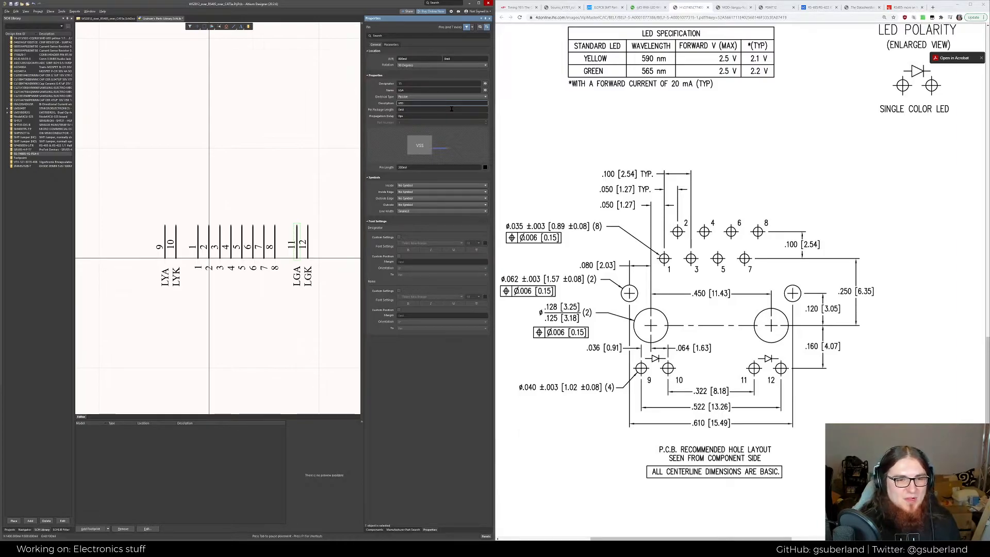
{"action": "type", "text": "Green"}
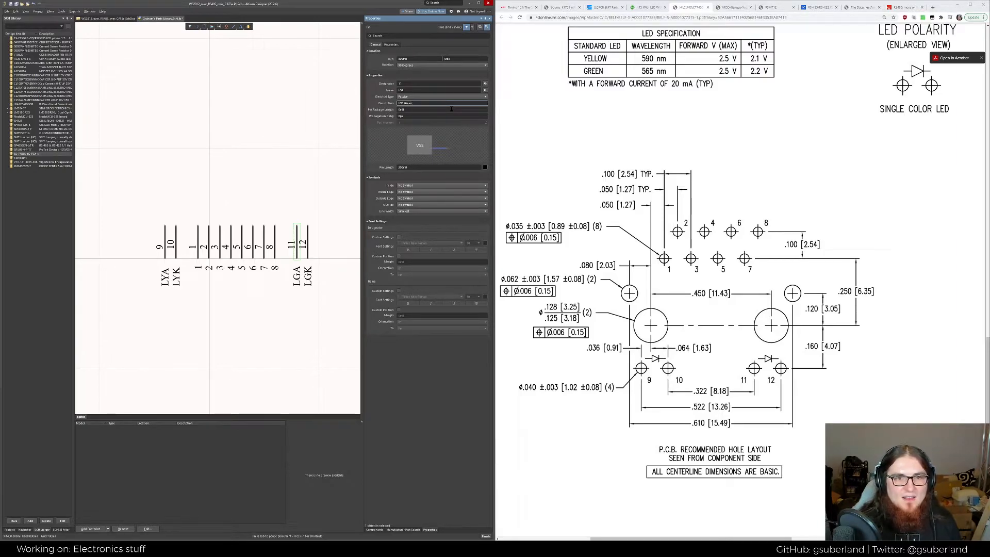
{"action": "type", "text": " Anode"}
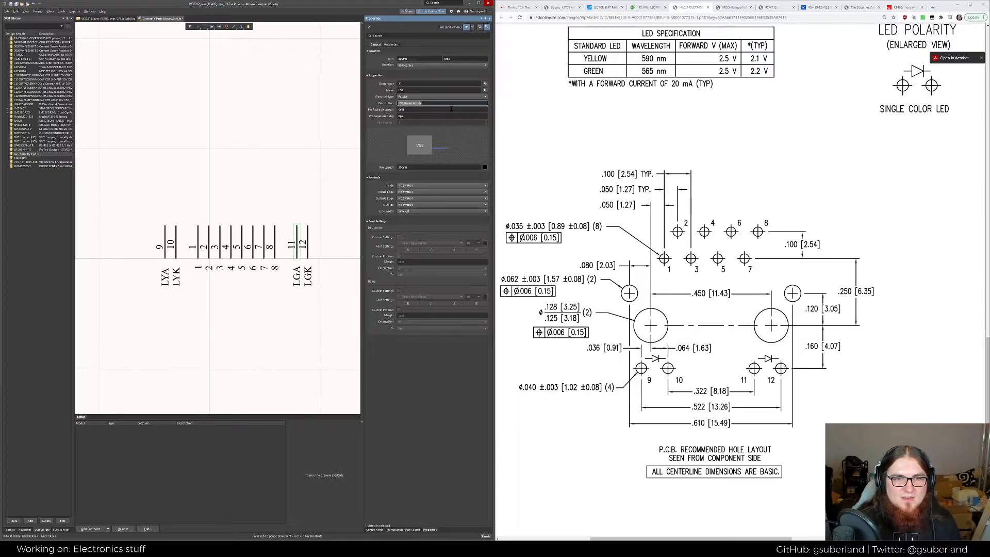
Change the LED colour to Yellow in the descriptions of pin 10 and pin 9
{"action": "left_click", "coordinate": [175, 236]}
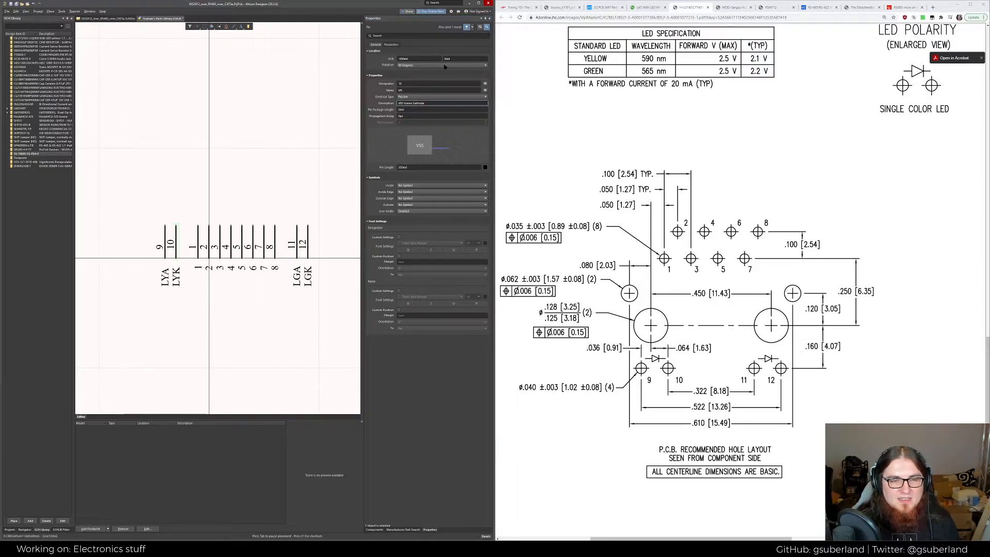
{"action": "left_click", "coordinate": [430, 105]}
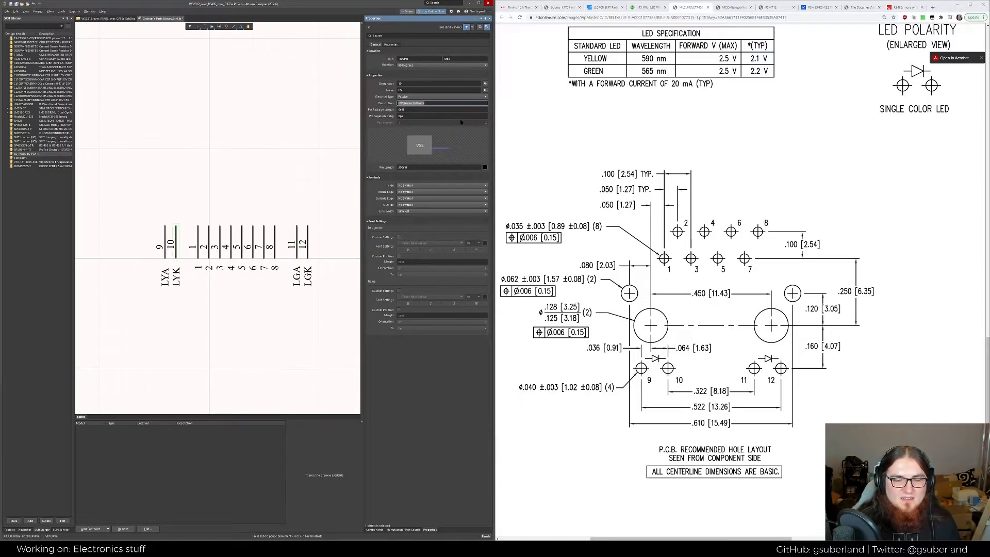
{"action": "double_click", "coordinate": [408, 103]}
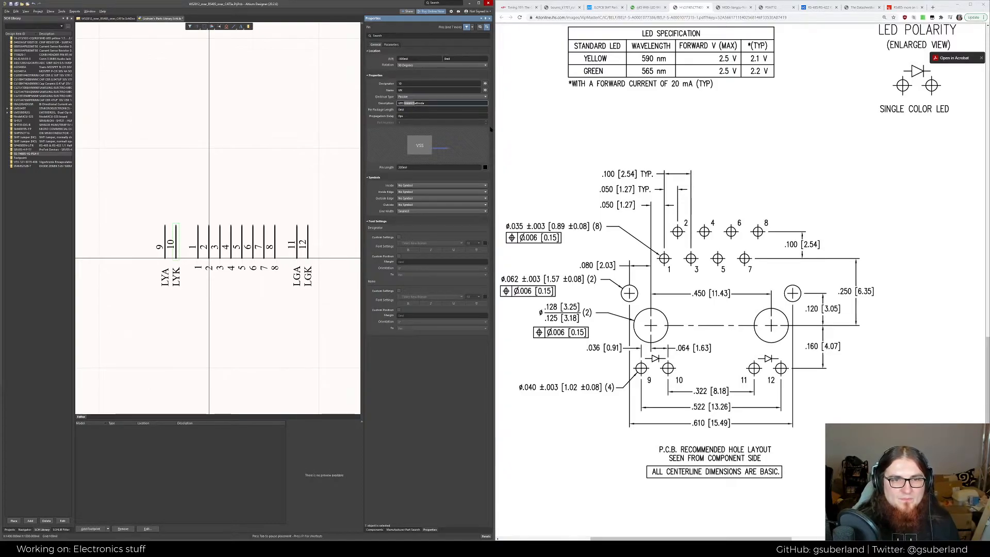
{"action": "key", "text": "Return"}
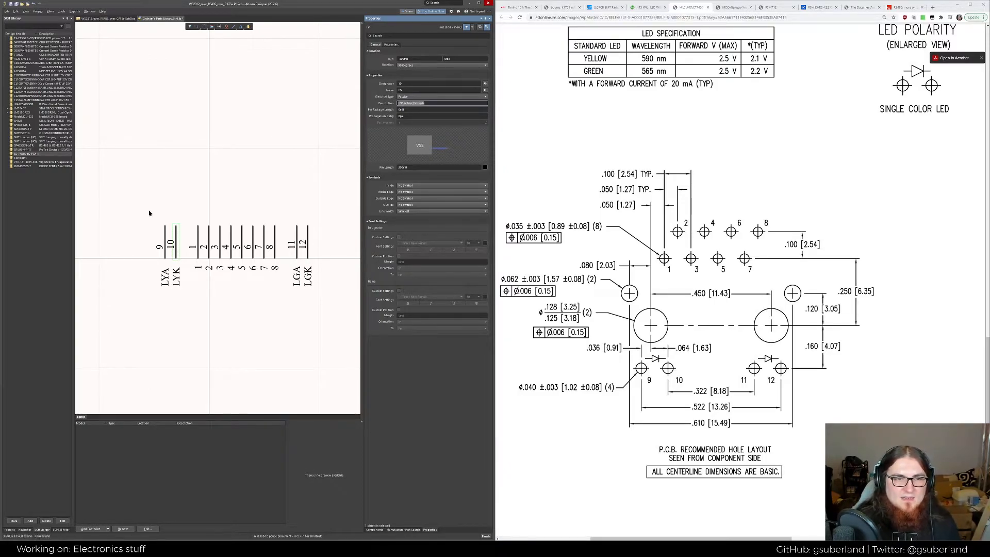
{"action": "left_click", "coordinate": [166, 235]}
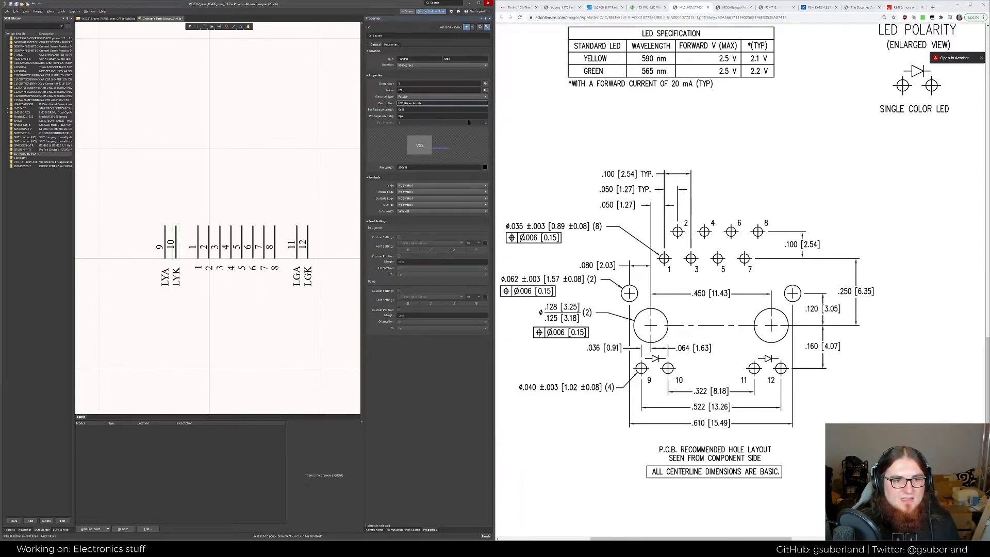
{"action": "double_click", "coordinate": [408, 103]}
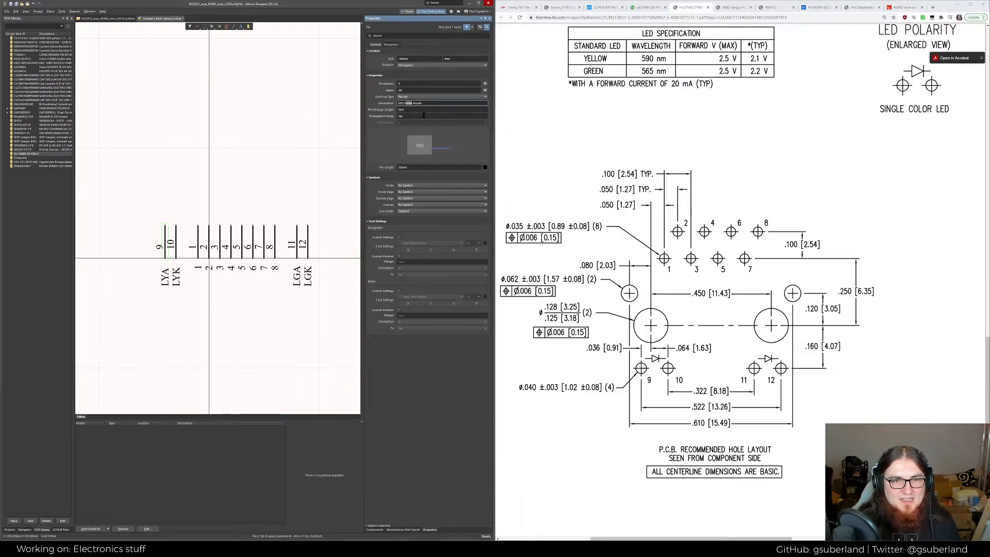
{"action": "type", "text": "Yellow"}
{"action": "key", "text": "Return"}
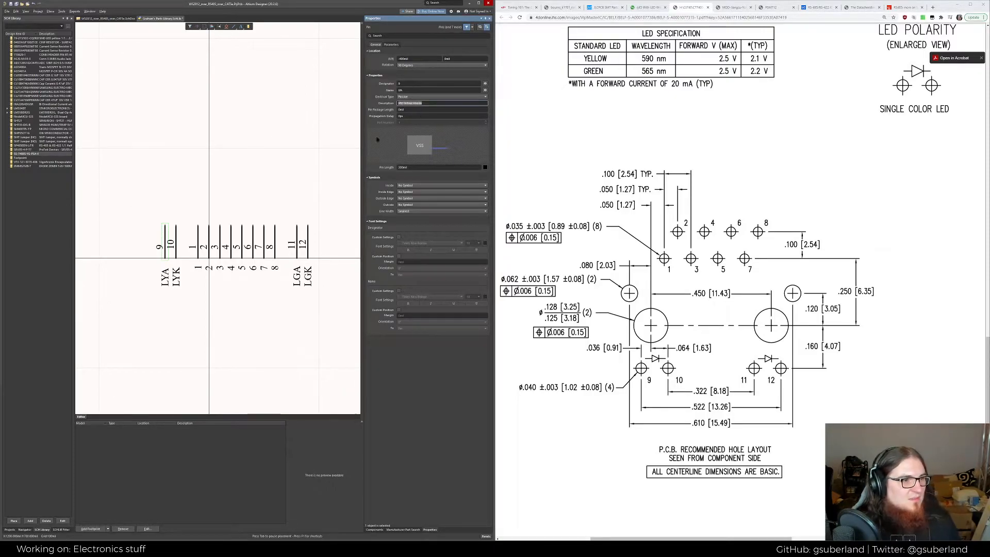
Paste the LED description into pin 12 and change it to "LED Green Cathode"
{"action": "left_click", "coordinate": [308, 238]}
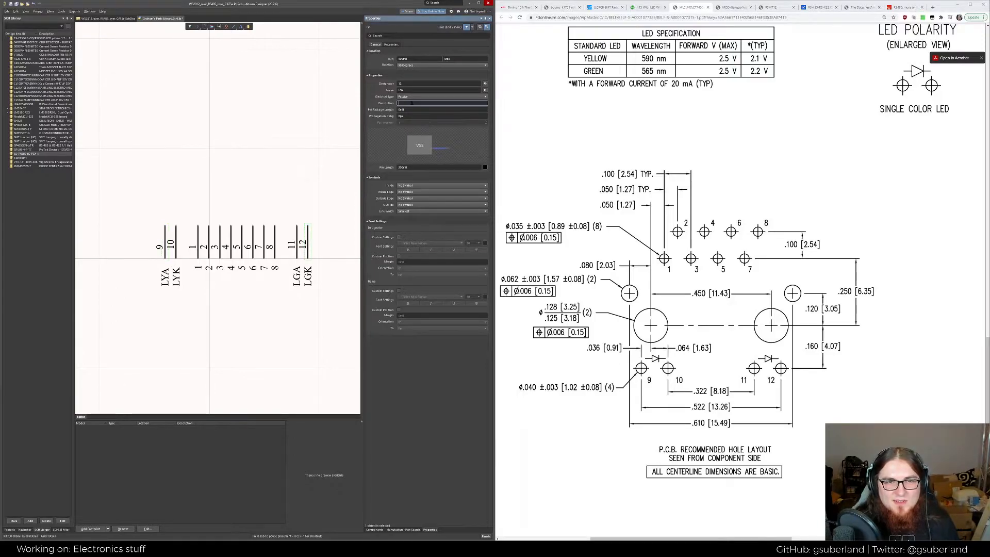
{"action": "left_click_drag", "start_coordinate": [398, 103], "coordinate": [448, 109]}
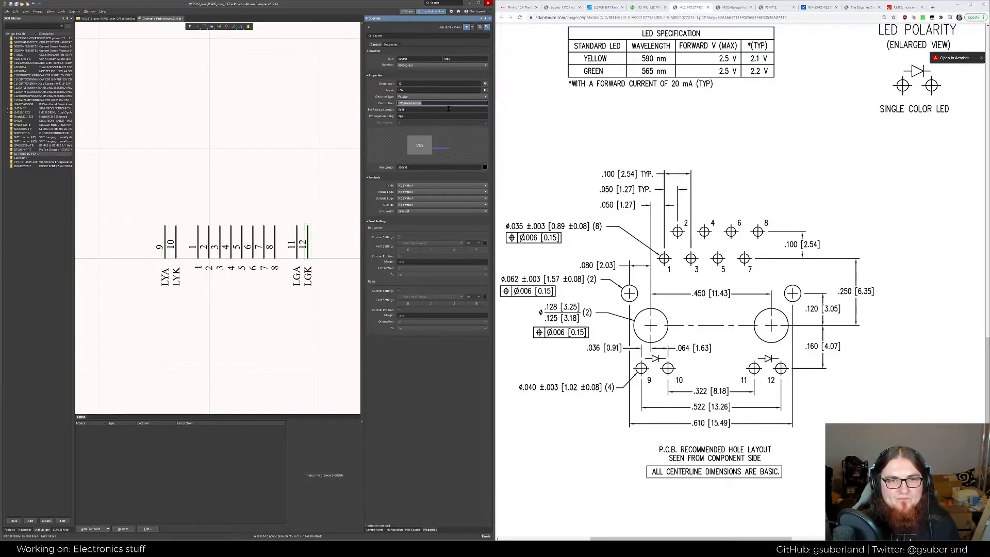
{"action": "key", "text": "End"}
{"action": "key", "text": "BackSpace"}
{"action": "key", "text": "BackSpace"}
{"action": "type", "text": "Cathode"}
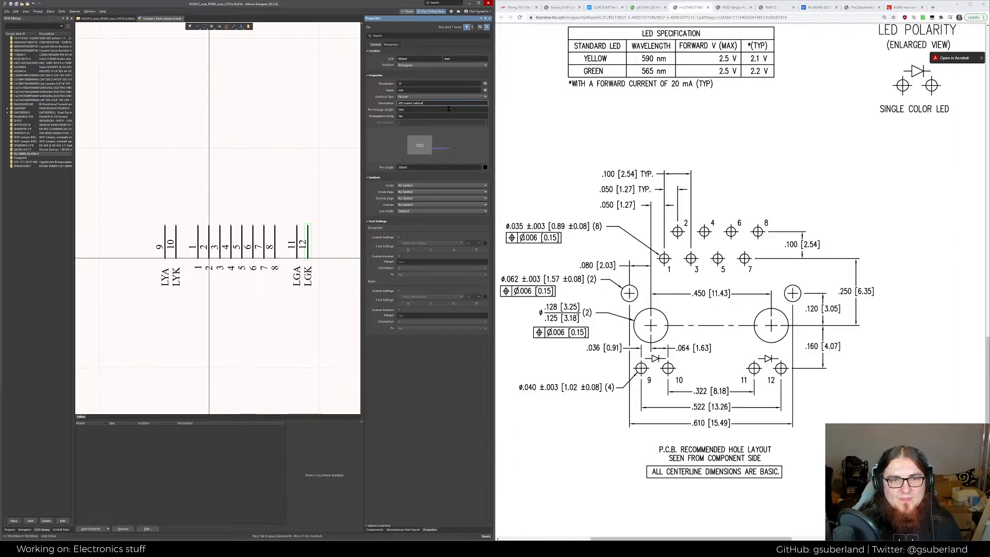
{"action": "key", "text": "Return"}
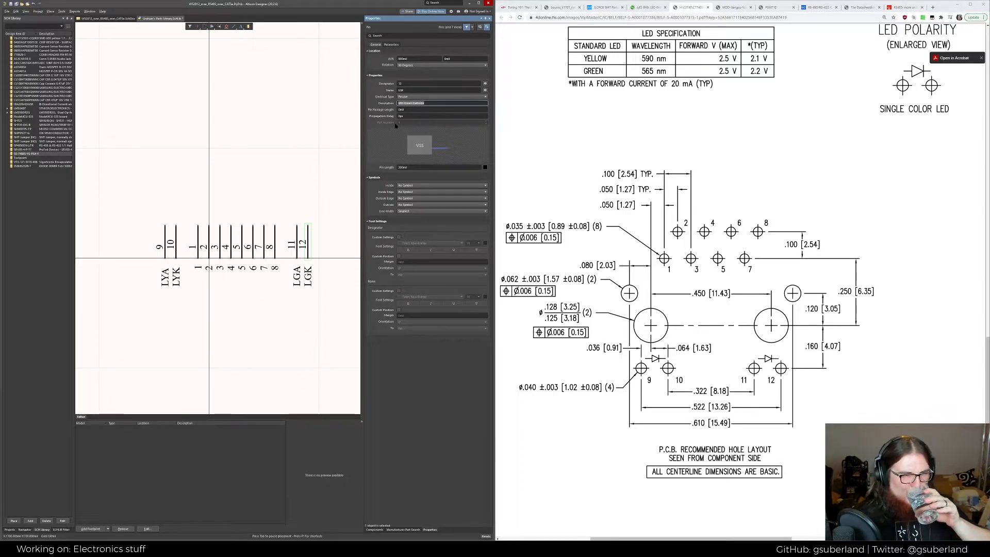
Place one rectangle as the symbol body, starting at the pins' inner ends and extending past pins 9 and 12 and below the pin names
{"action": "left_click", "coordinate": [329, 137]}
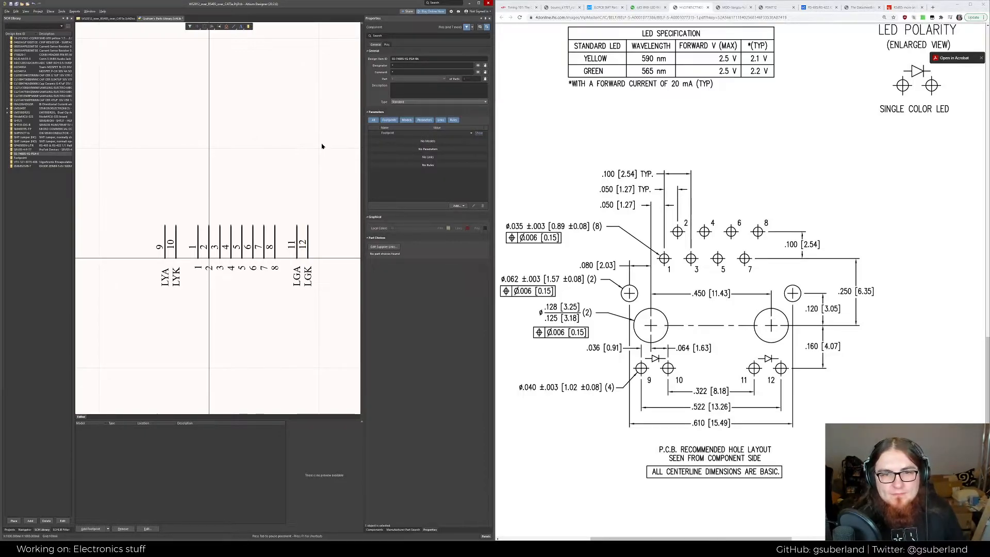
{"action": "right_click_drag", "start_coordinate": [322, 147], "coordinate": [305, 149]}
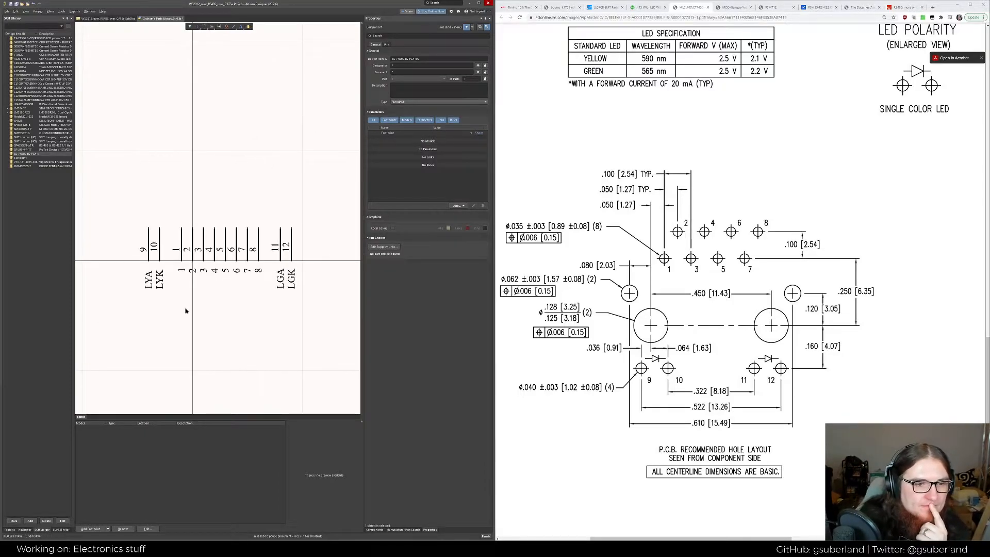
{"action": "right_click", "coordinate": [214, 325]}
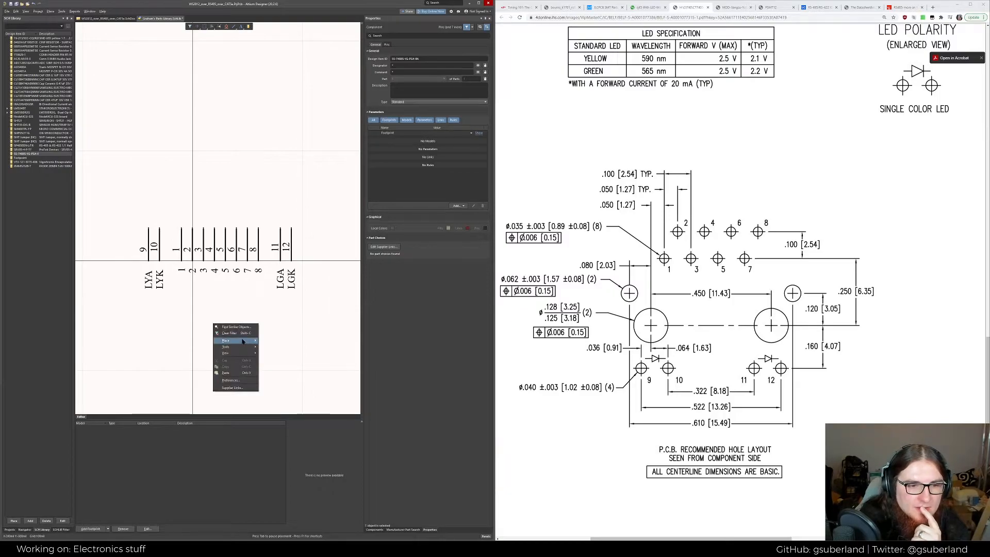
{"action": "mouse_move", "coordinate": [240, 341]}
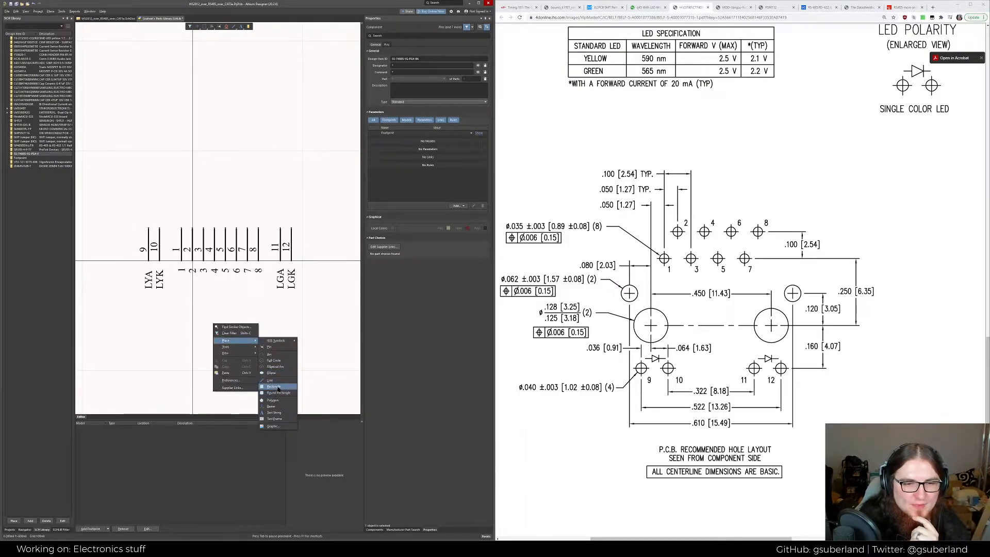
{"action": "left_click", "coordinate": [278, 388]}
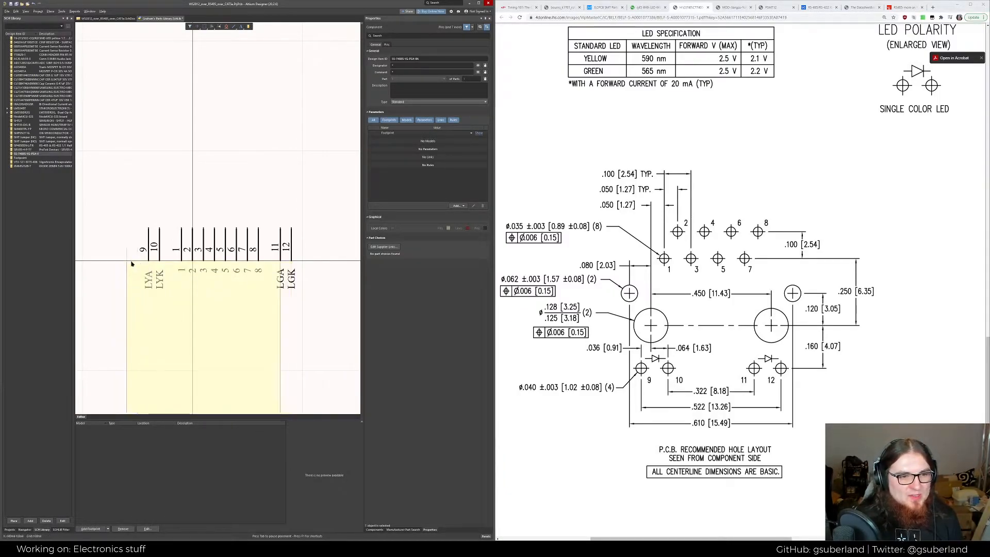
{"action": "left_click", "coordinate": [131, 263]}
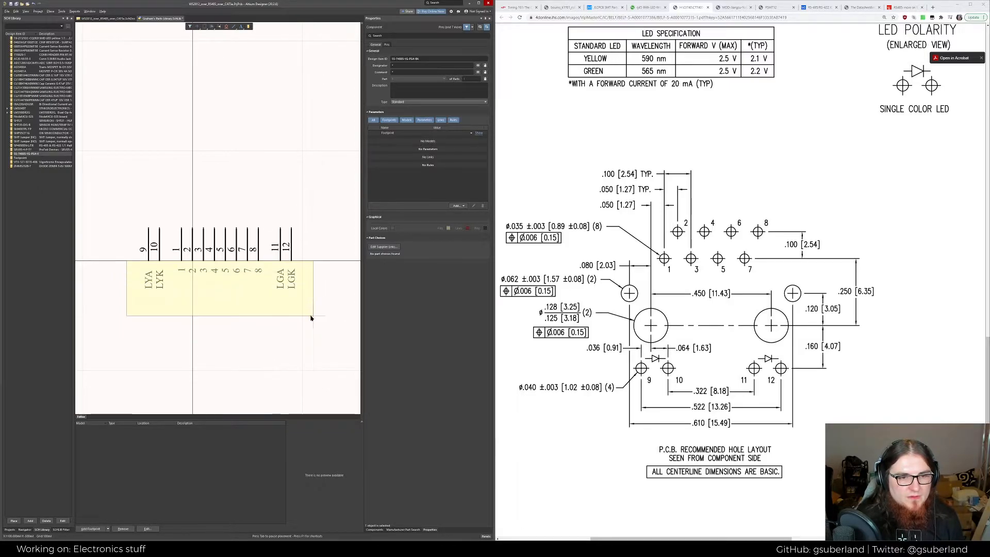
{"action": "left_click", "coordinate": [312, 348]}
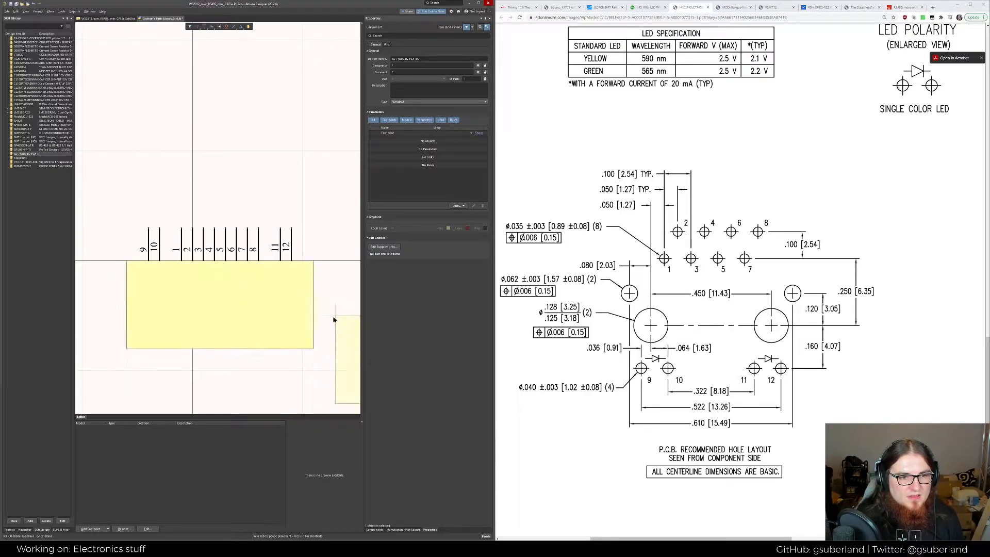
{"action": "right_click", "coordinate": [325, 313]}
{"action": "right_click", "coordinate": [311, 282]}
{"action": "left_click", "coordinate": [314, 179]}
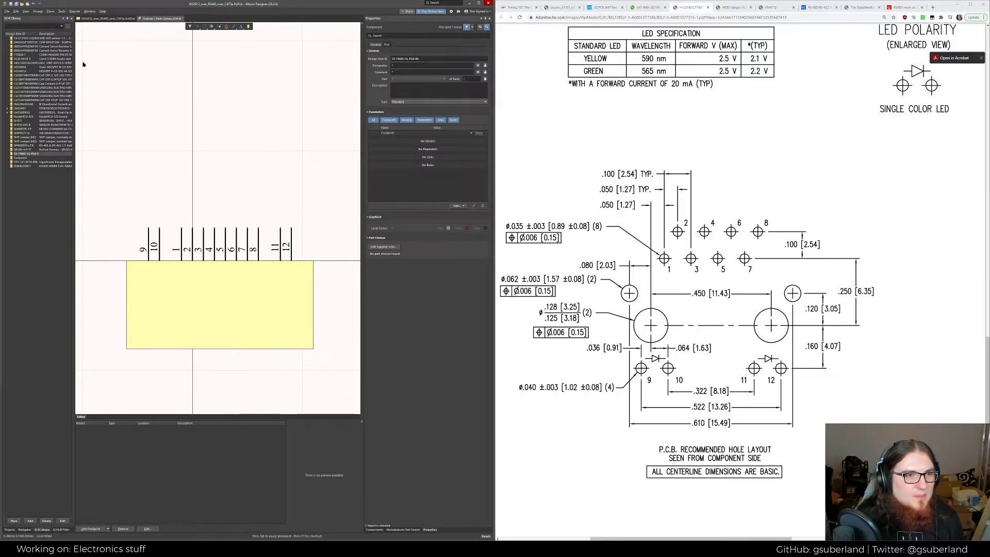
Send the body rectangle to the back, behind the pin names
{"action": "left_click", "coordinate": [19, 11]}
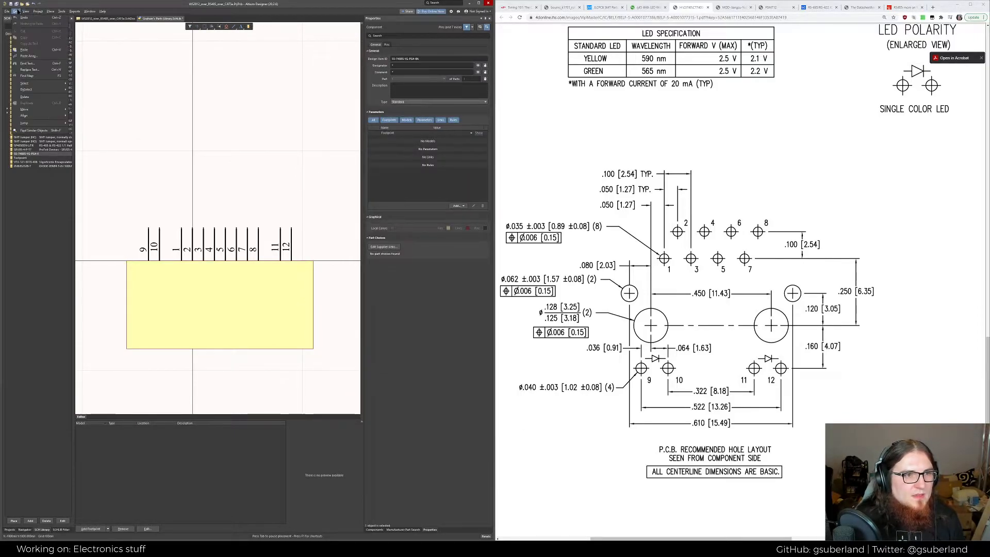
{"action": "mouse_move", "coordinate": [41, 109]}
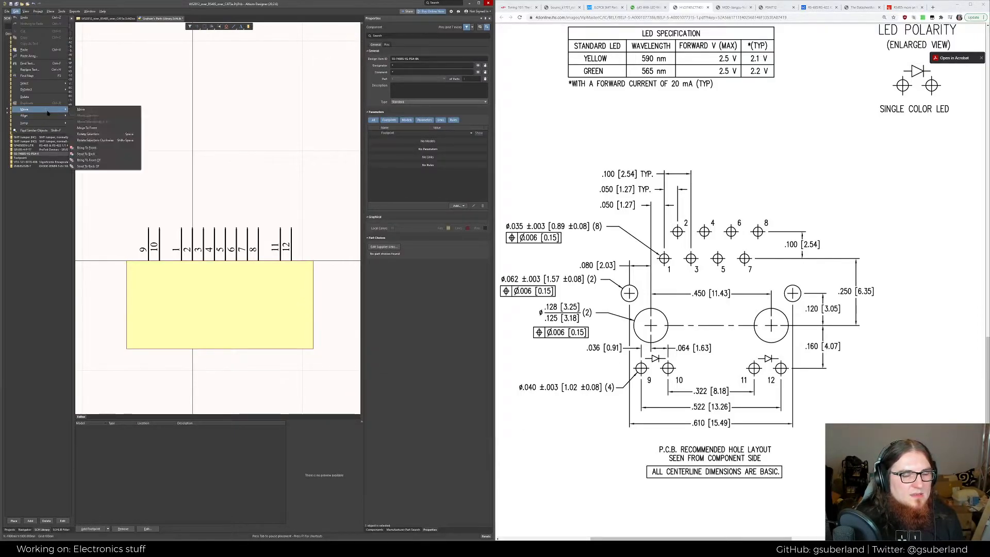
{"action": "left_click", "coordinate": [103, 154]}
{"action": "left_click", "coordinate": [298, 304]}
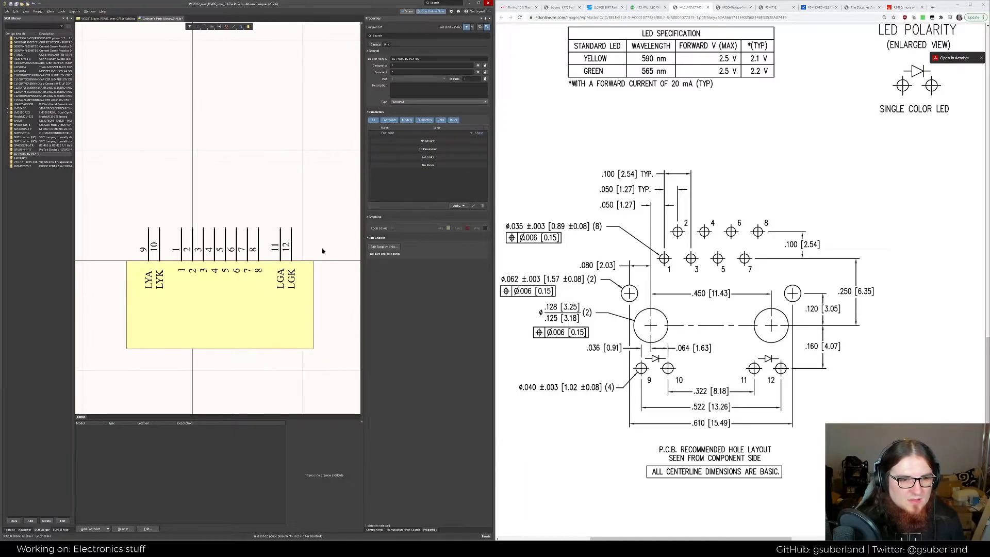
Open the component's description for editing, and open the chosen RJ45 jack's Farnell product page in a new browser tab
{"action": "left_click", "coordinate": [415, 66]}
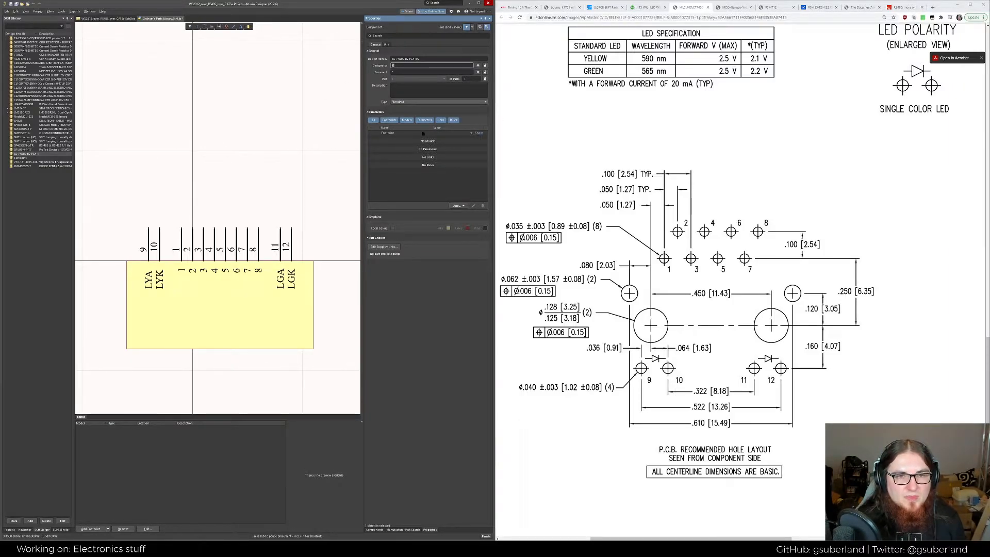
{"action": "left_click", "coordinate": [440, 73]}
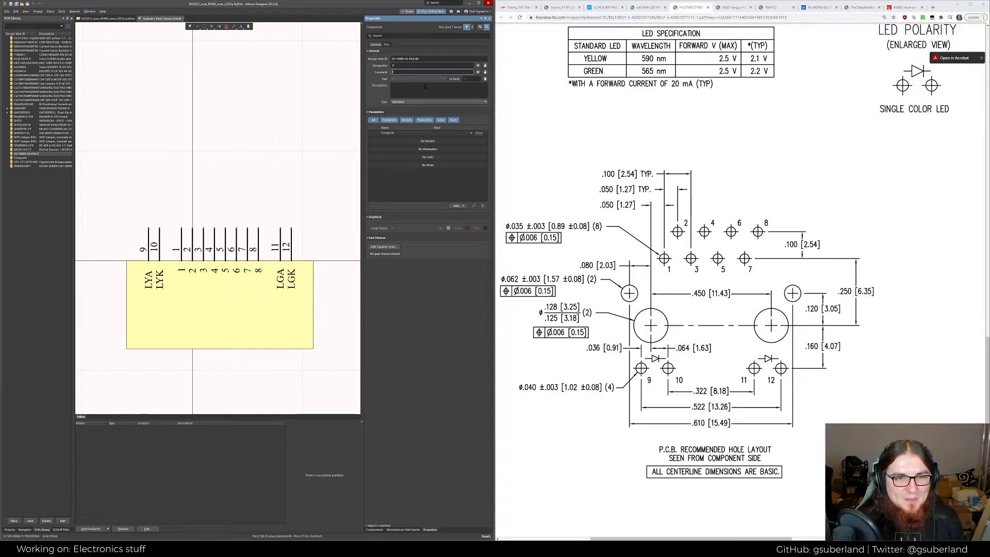
{"action": "left_click", "coordinate": [425, 87]}
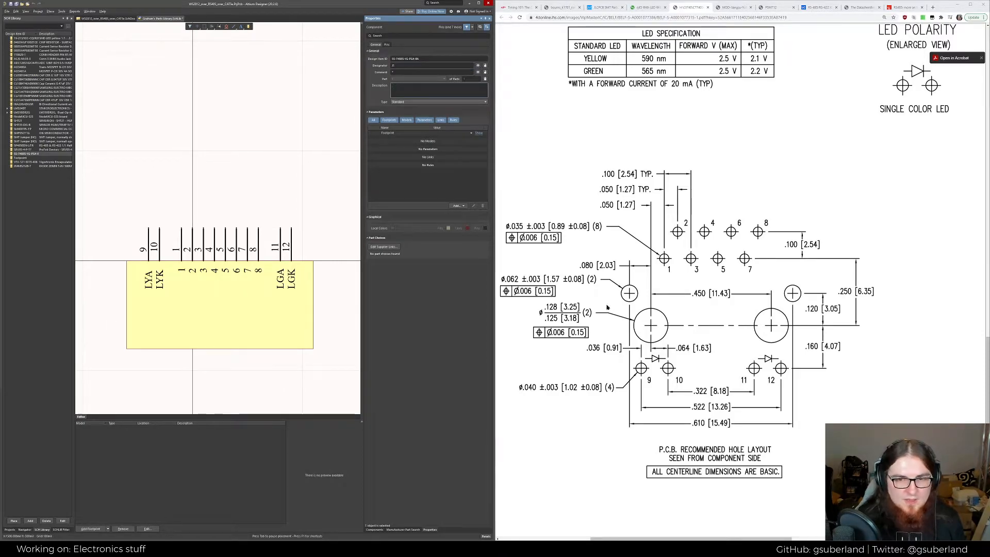
{"action": "left_click", "coordinate": [647, 8]}
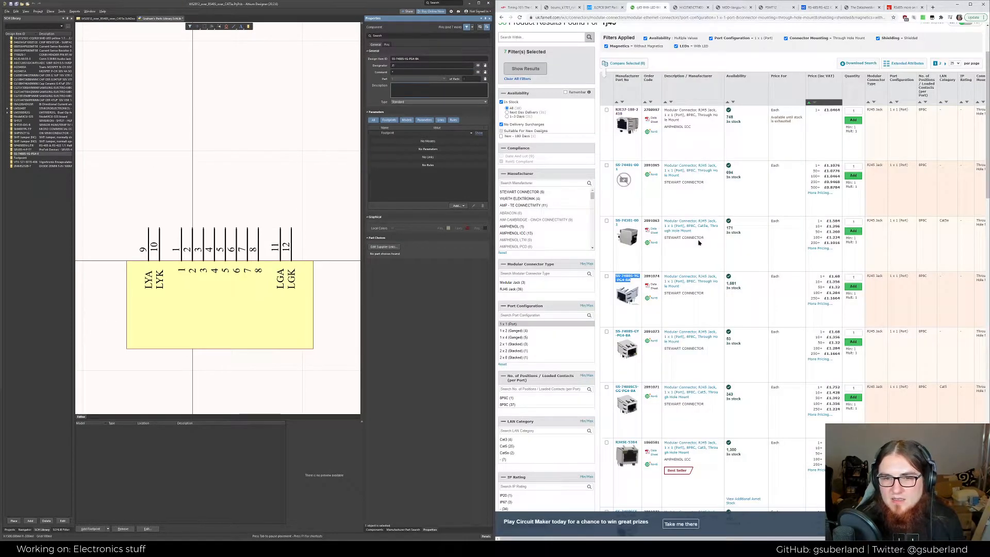
{"action": "middle_click", "coordinate": [701, 282]}
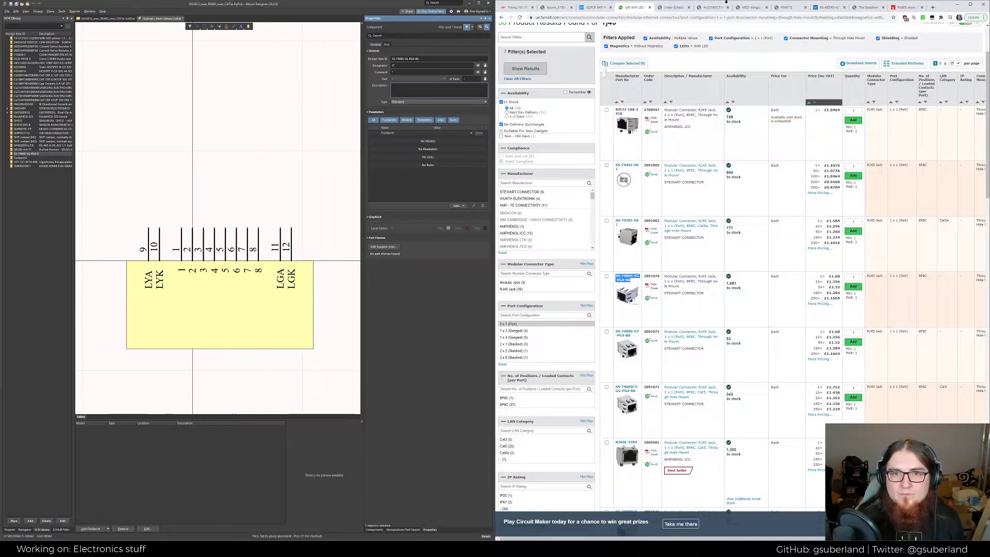
{"action": "left_click", "coordinate": [679, 8]}
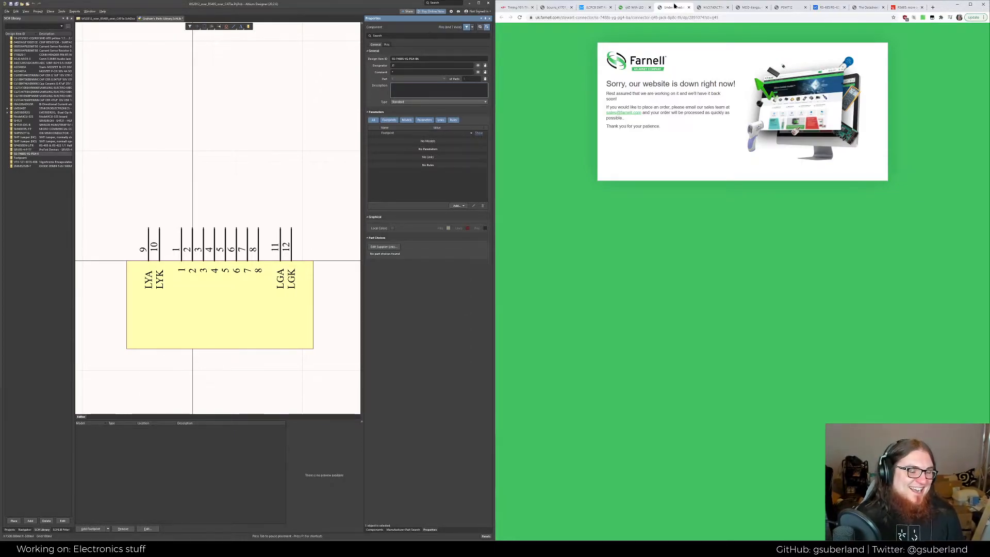
Copy the chosen jack's description from the Farnell results list and paste it into the component's description
{"action": "middle_click", "coordinate": [674, 8]}
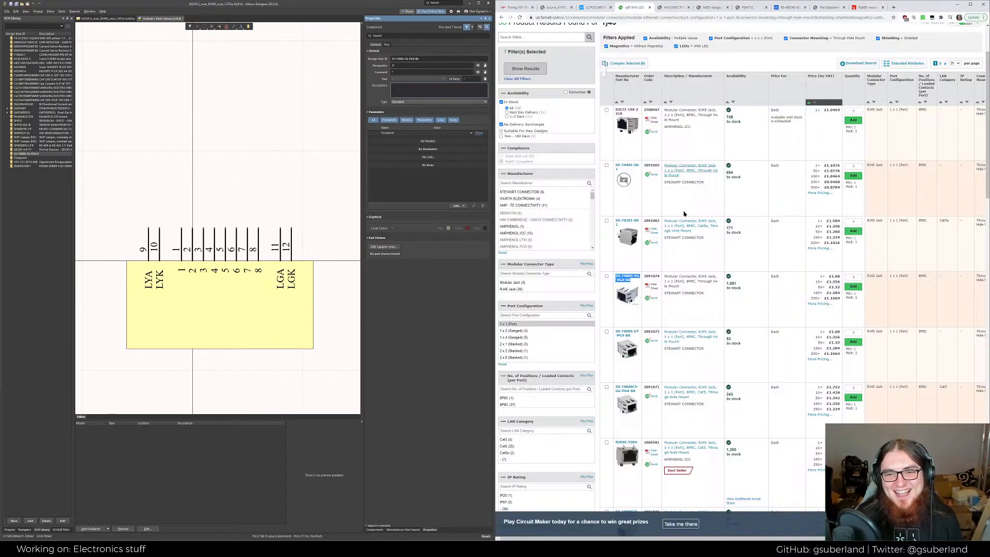
{"action": "left_click", "coordinate": [712, 303]}
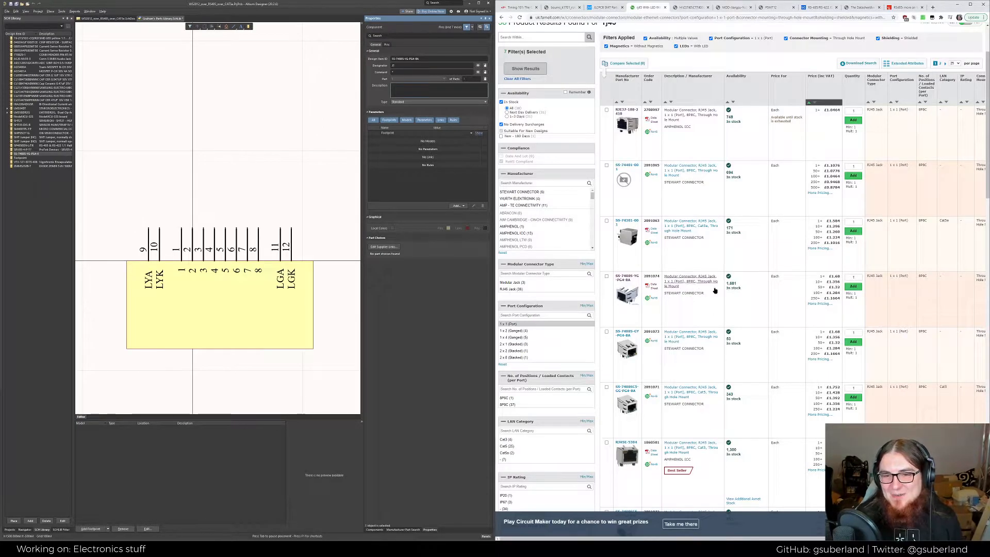
{"action": "mouse_move", "coordinate": [664, 276]}
{"action": "left_mouse_down"}
{"action": "mouse_move", "coordinate": [706, 282]}
{"action": "mouse_move", "coordinate": [681, 287]}
{"action": "left_mouse_up"}
{"action": "key", "text": "ctrl+c"}
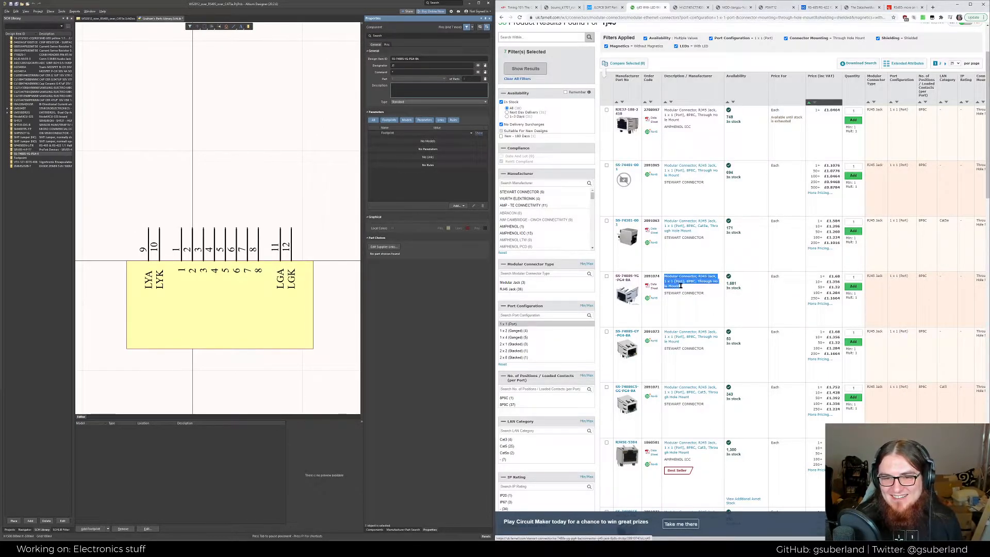
{"action": "left_click", "coordinate": [438, 88]}
{"action": "key", "text": "ctrl+v"}
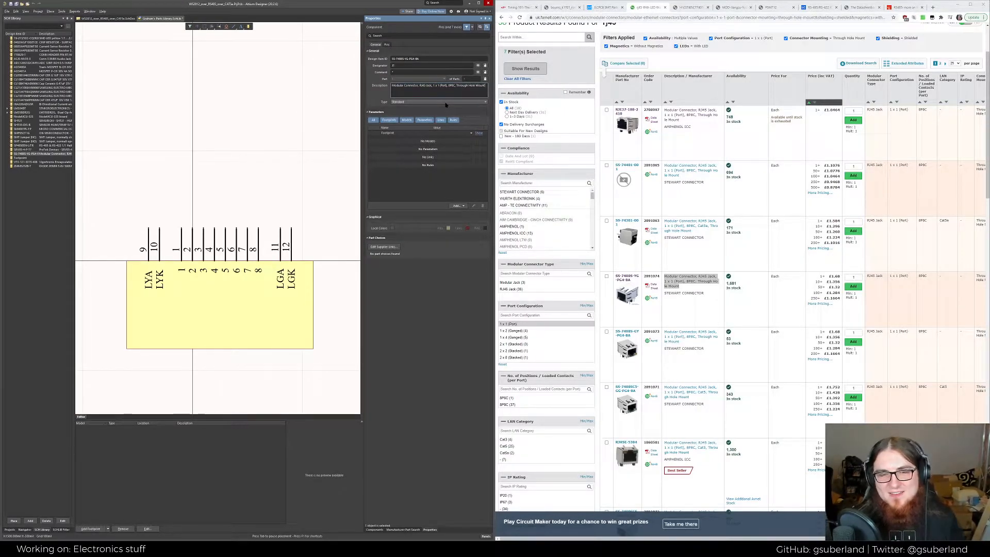
{"action": "left_click", "coordinate": [444, 179]}
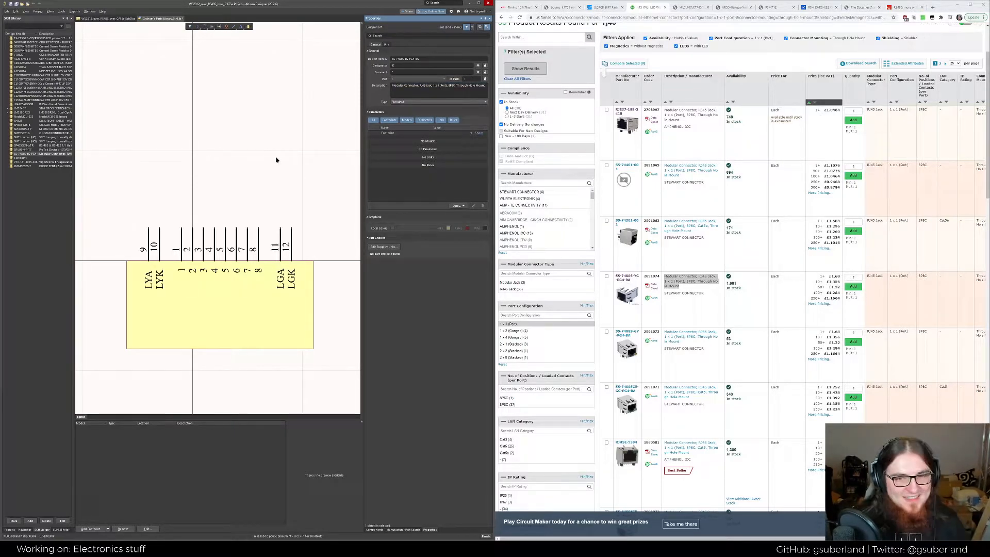
Bring up the jack's datasheet at the recommended hole layout and LED polarity drawings for comparison with the symbol
{"action": "left_click", "coordinate": [766, 281]}
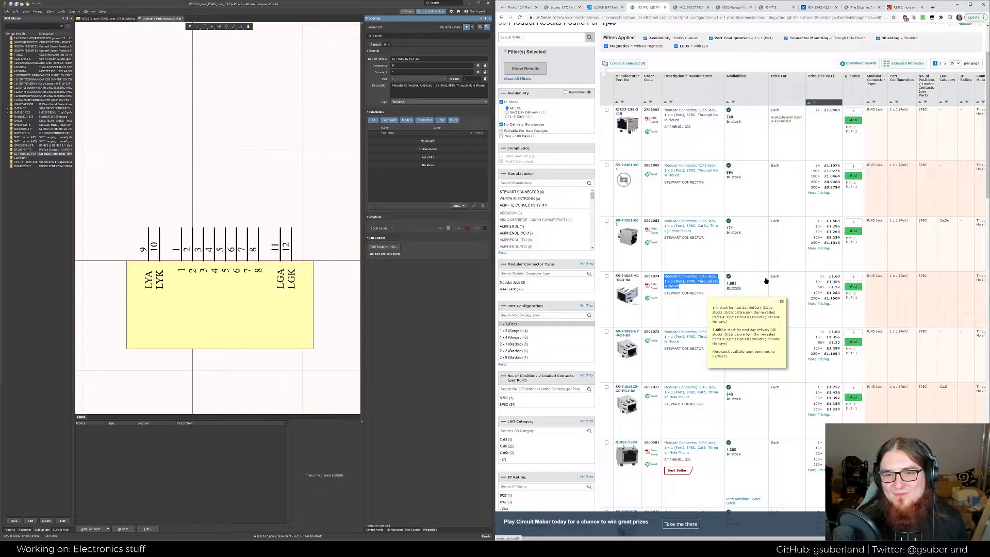
{"action": "left_click", "coordinate": [771, 256]}
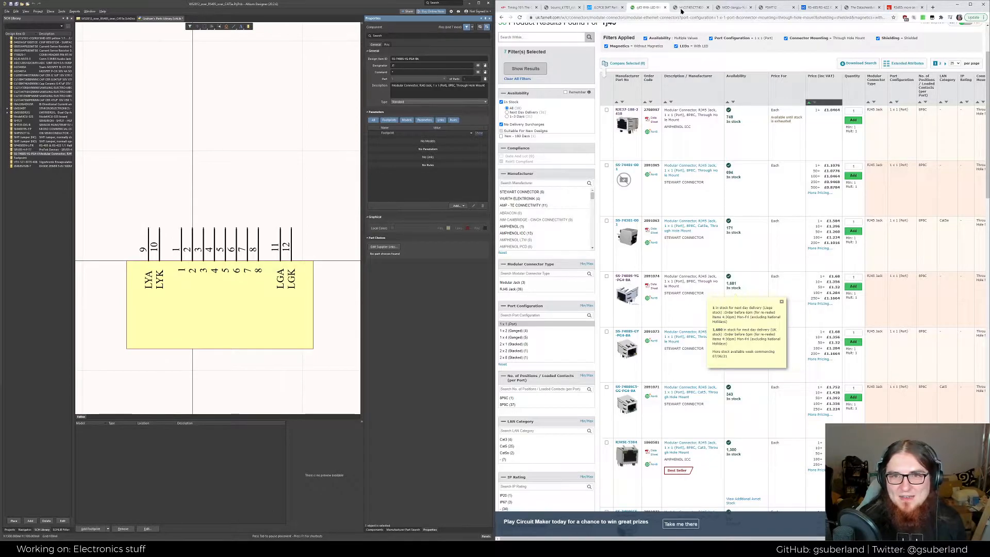
{"action": "key", "text": "ctrl+Tab"}
{"action": "left_click", "coordinate": [309, 173]}
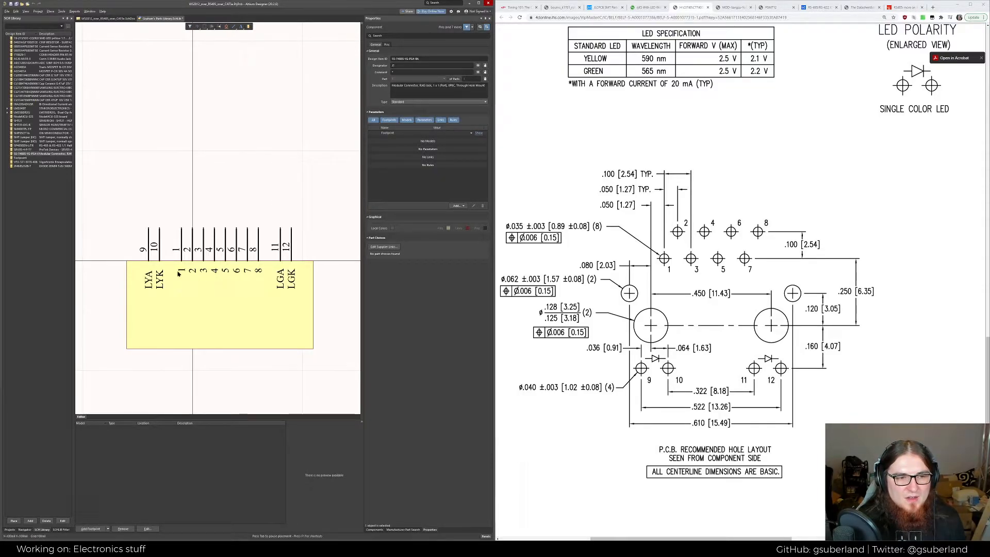
{"action": "left_click", "coordinate": [159, 283]}
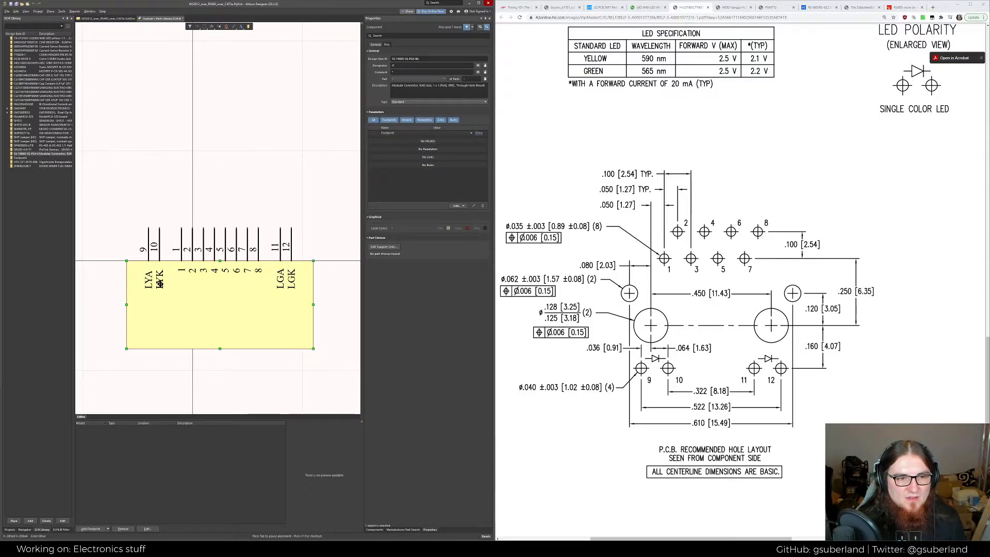
Try custom font settings and a custom position for pin 9's name
{"action": "left_click", "coordinate": [160, 254]}
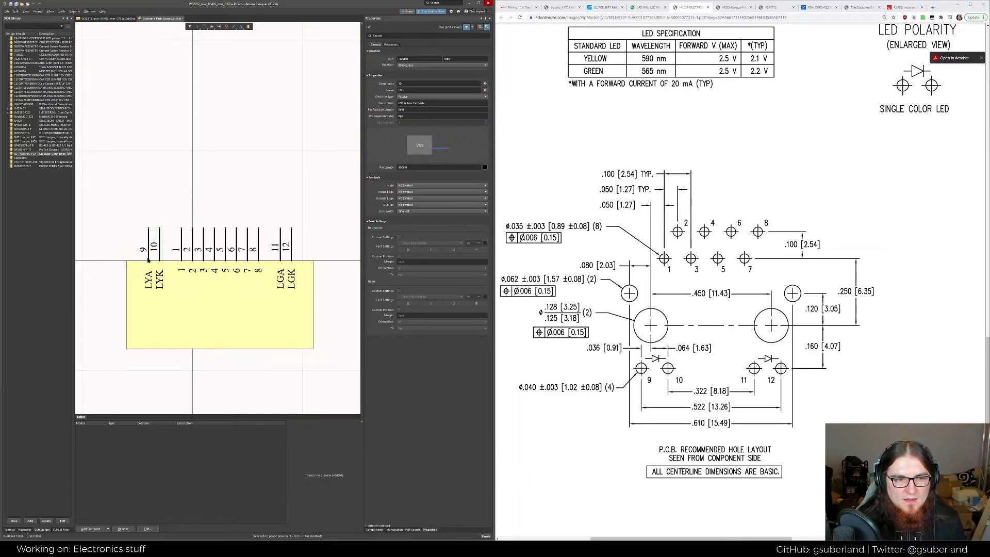
{"action": "left_click", "coordinate": [148, 256], "text": "shift"}
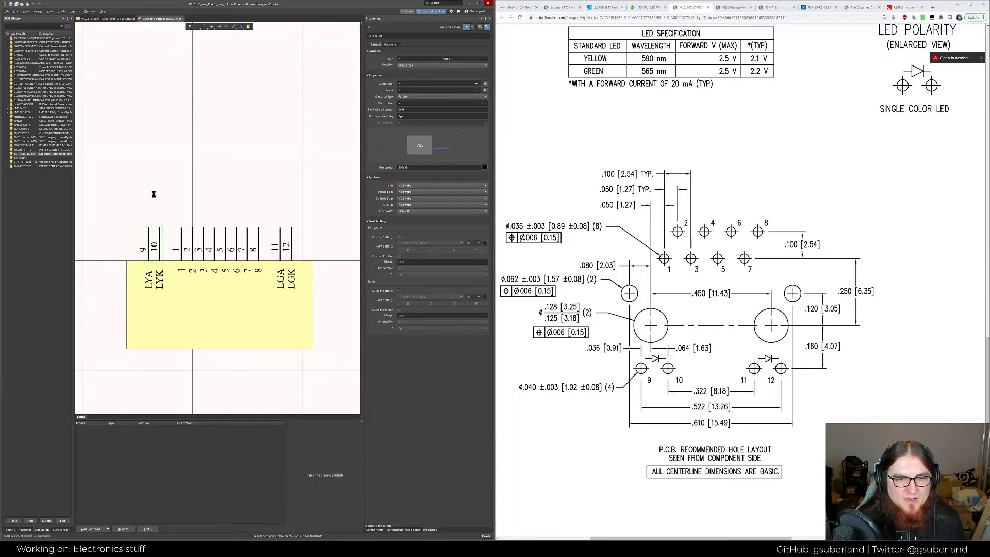
{"action": "left_click", "coordinate": [150, 255]}
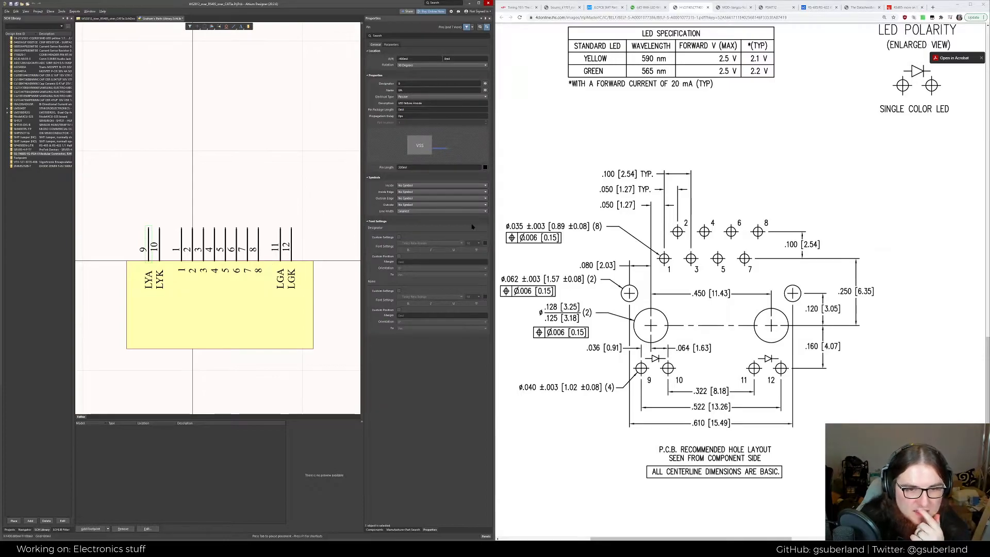
{"action": "left_click", "coordinate": [398, 291]}
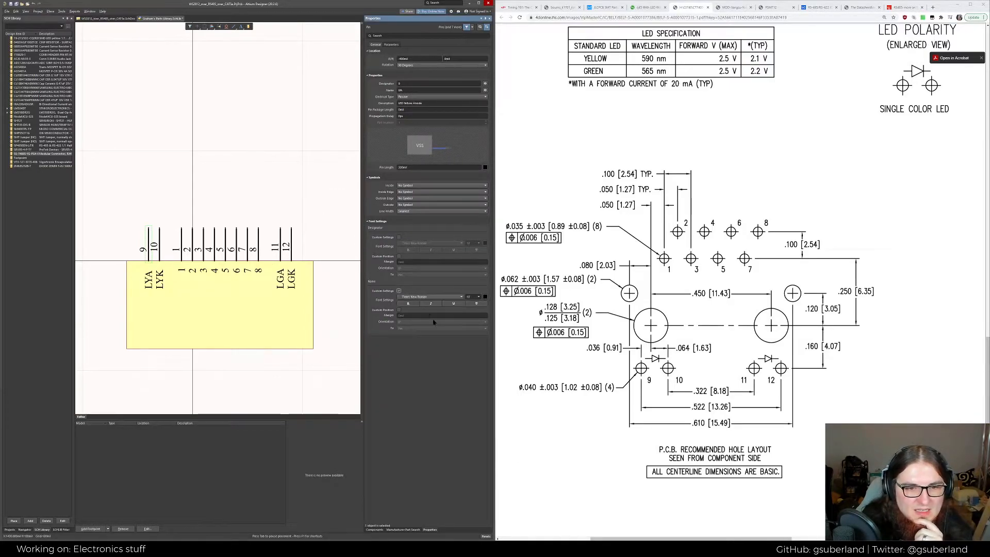
{"action": "left_click", "coordinate": [399, 310]}
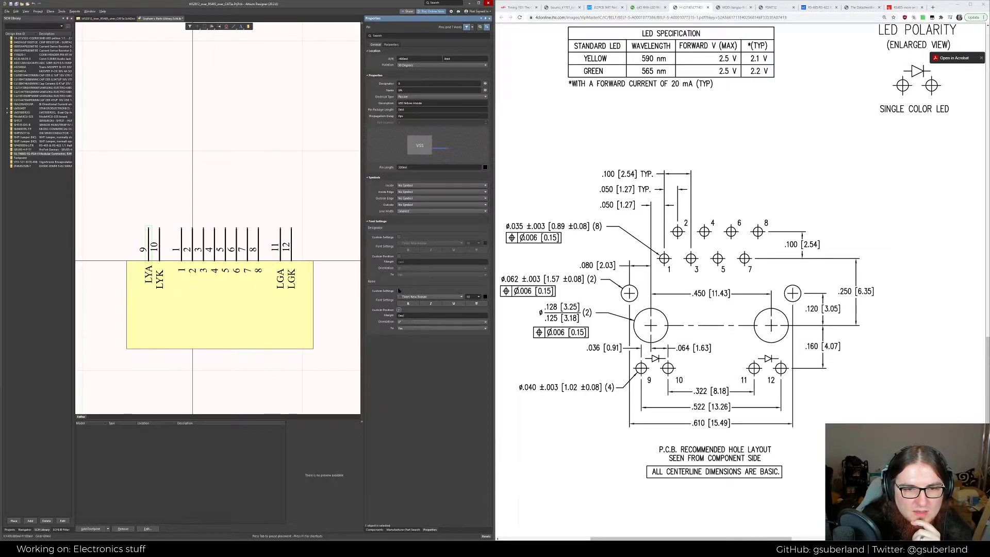
{"action": "left_click", "coordinate": [398, 291]}
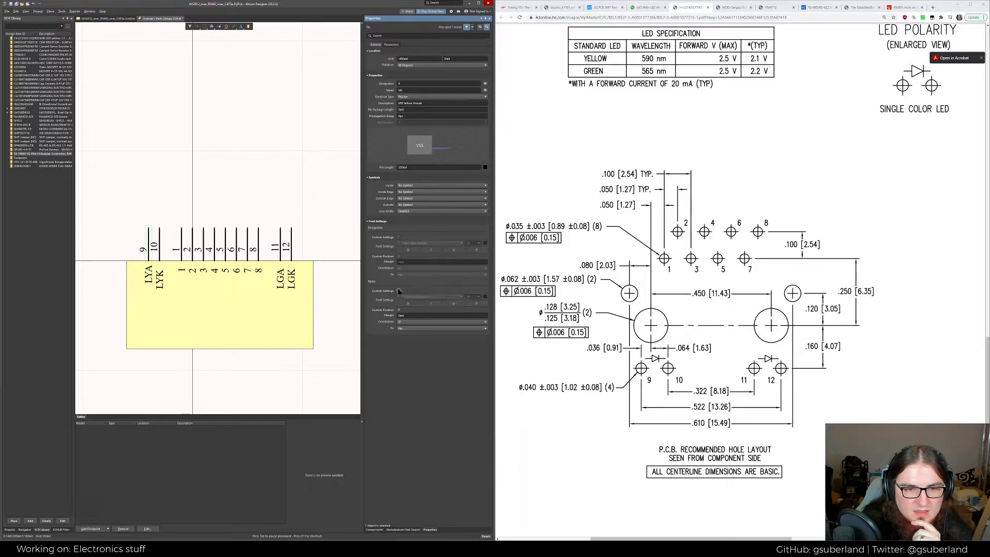
{"action": "left_click", "coordinate": [415, 315]}
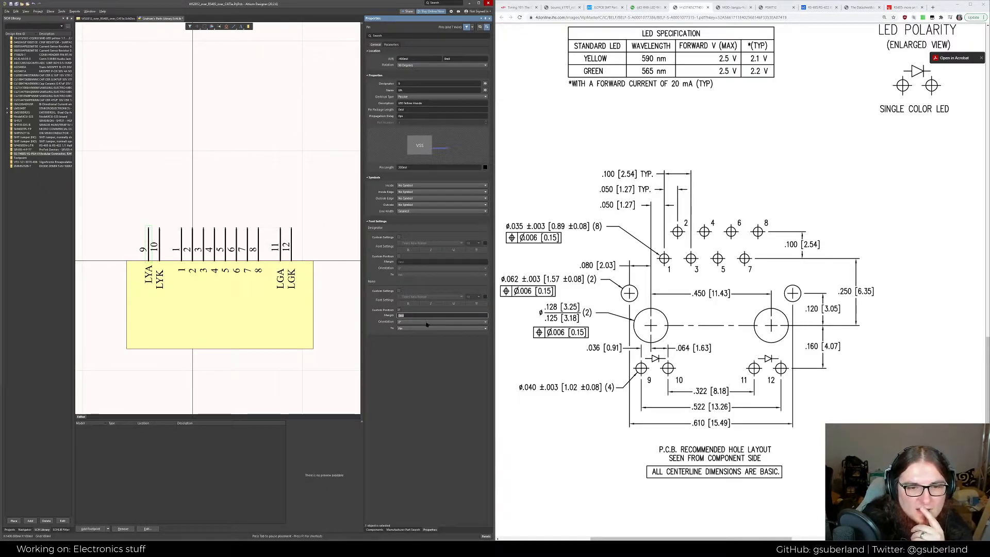
{"action": "key", "text": "Tab"}
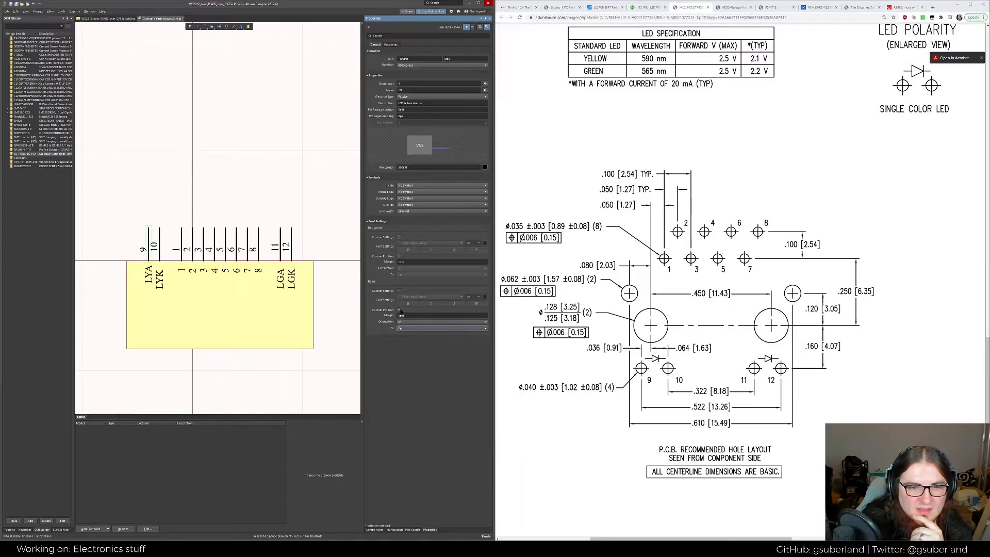
{"action": "left_click", "coordinate": [400, 310]}
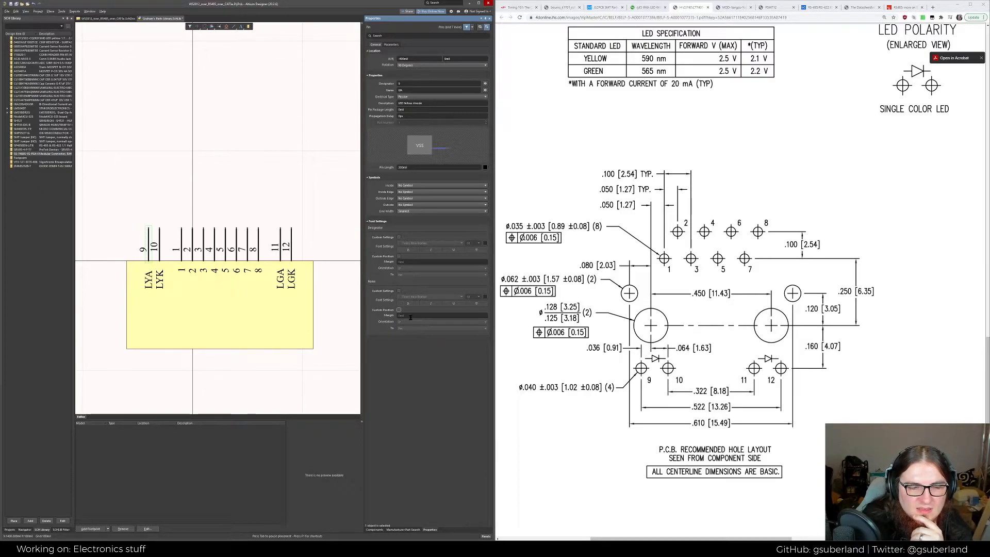
{"action": "left_click", "coordinate": [309, 186]}
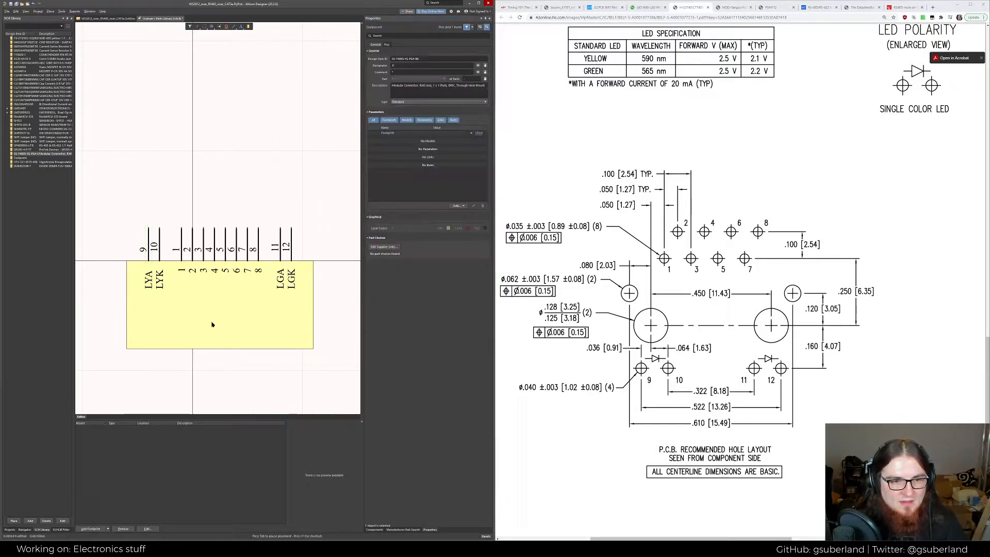
Rename the green LED pins: pin 12 as LED_G_K and pin 11 as LED_G_A
{"action": "left_click", "coordinate": [212, 324]}
{"action": "left_click", "coordinate": [243, 151]}
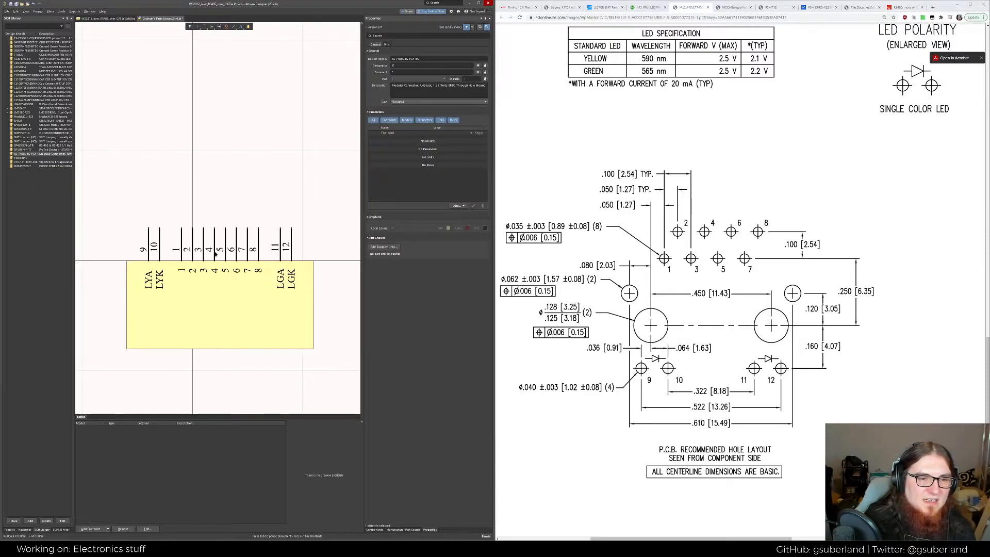
{"action": "left_click_drag", "start_coordinate": [320, 251], "coordinate": [273, 220]}
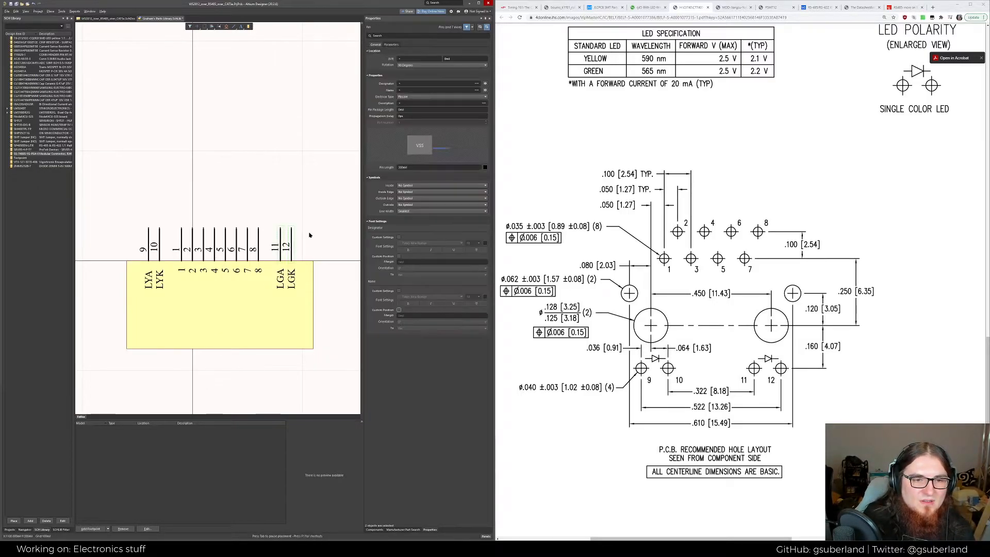
{"action": "left_click", "coordinate": [291, 245]}
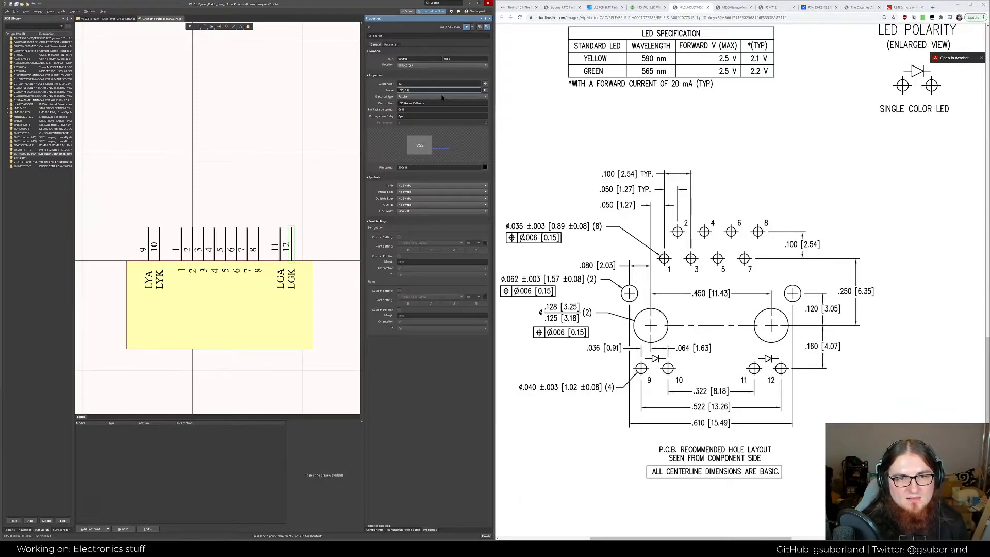
{"action": "key", "text": "BackSpace"}
{"action": "key", "text": "Return"}
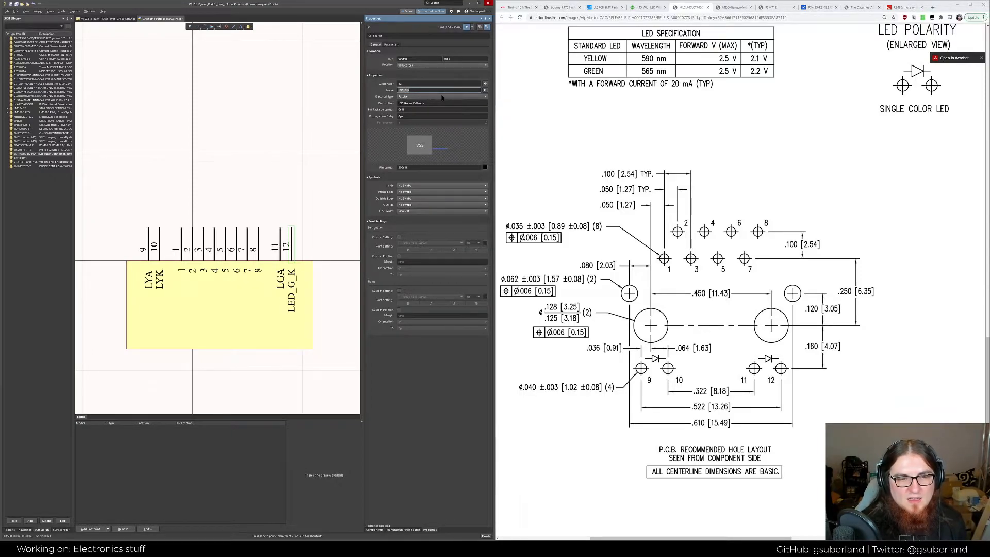
{"action": "left_click", "coordinate": [281, 254]}
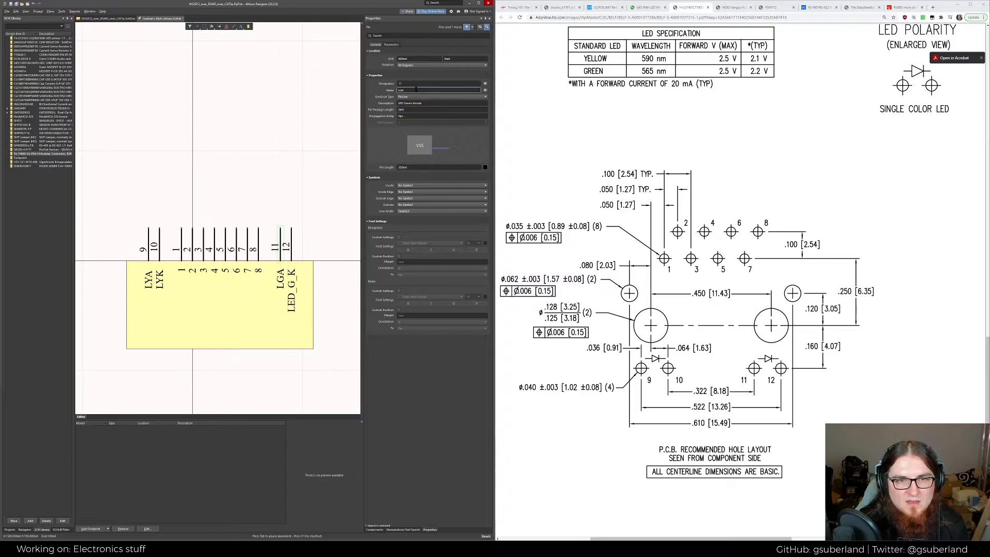
{"action": "double_click", "coordinate": [434, 90]}
{"action": "type", "text": "LED_G_A"}
{"action": "key", "text": "Return"}
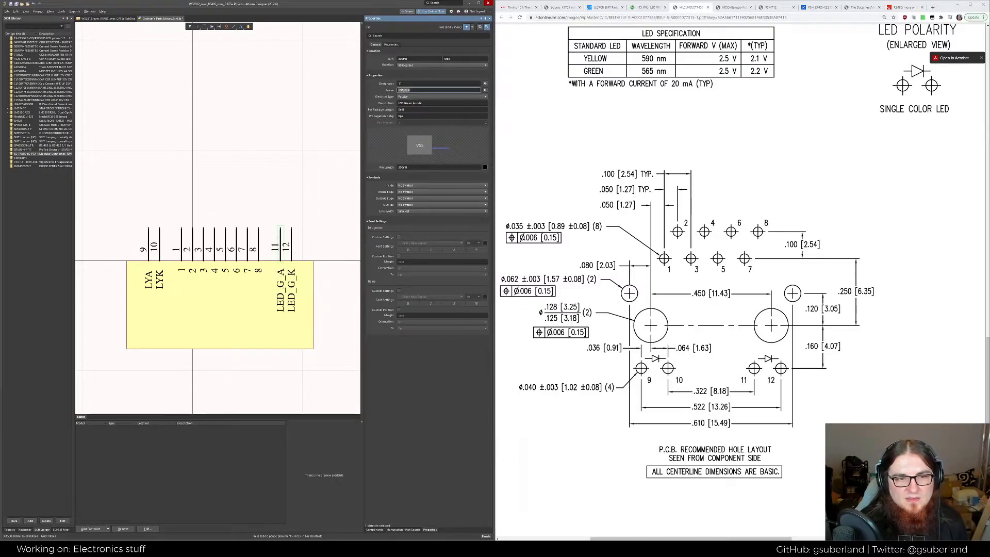
Rename the yellow LED pins: pin 10 as LED_Y_K and pin 9 as LED_Y_A
{"action": "left_click", "coordinate": [160, 248]}
{"action": "double_click", "coordinate": [439, 89]}
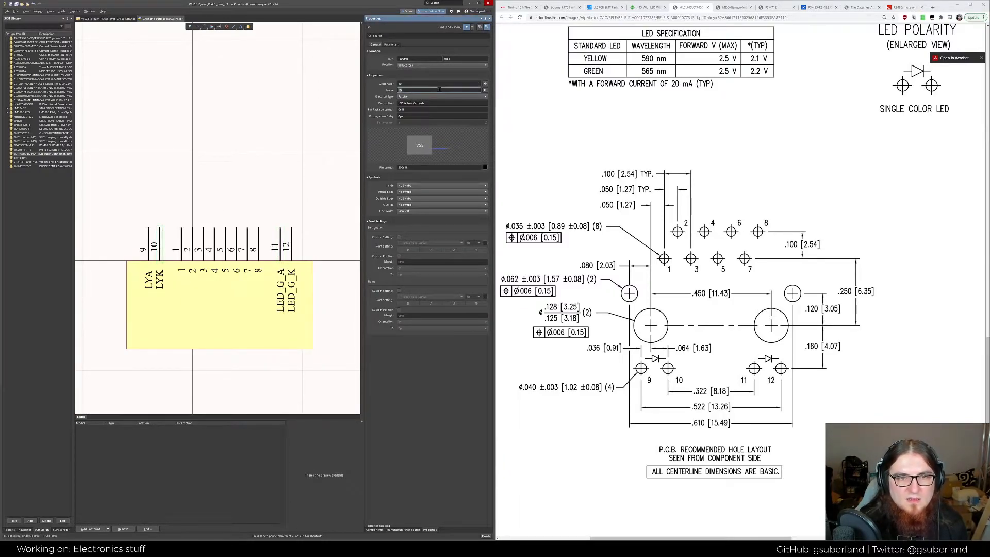
{"action": "type", "text": "LED_Y_K"}
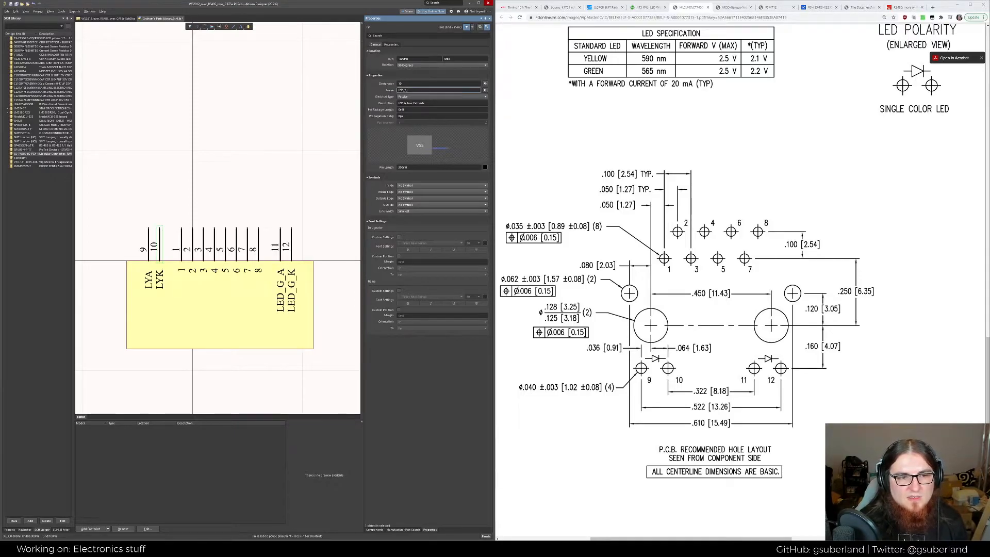
{"action": "key", "text": "Return"}
{"action": "left_click", "coordinate": [147, 235]}
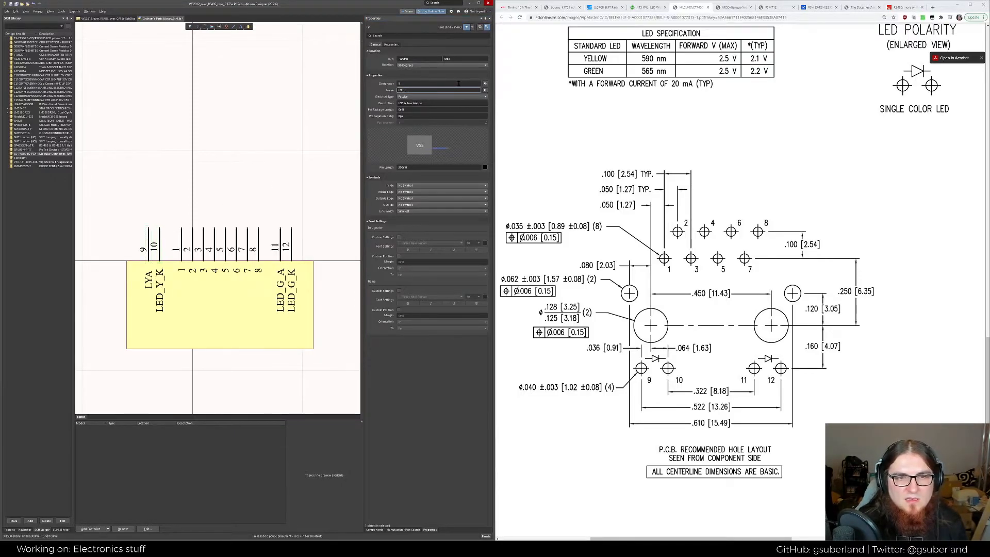
{"action": "double_click", "coordinate": [442, 90]}
{"action": "type", "text": "LED_Y_A"}
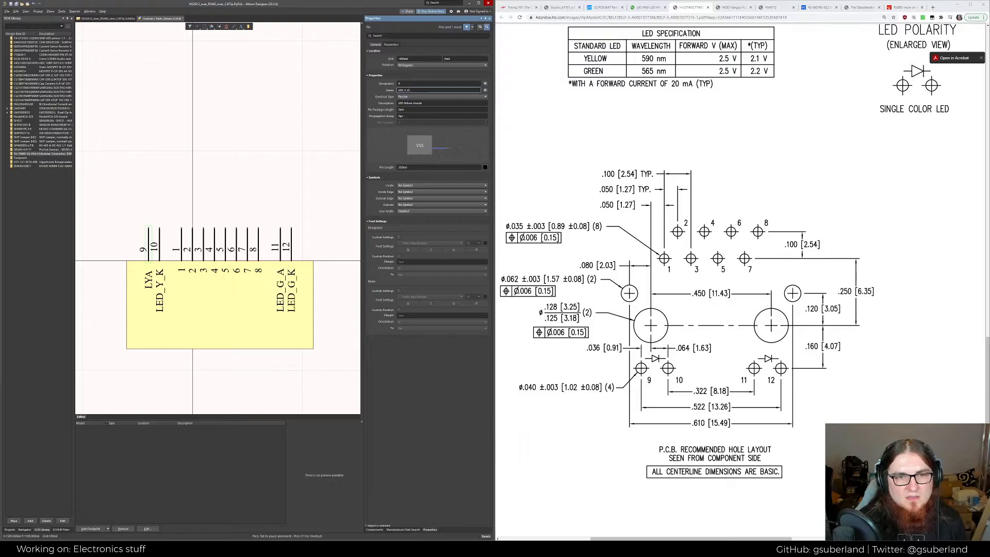
{"action": "key", "text": "Return"}
Hide the names of all four LED pins, 9 to 12, together
{"action": "left_click_drag", "start_coordinate": [276, 220], "coordinate": [298, 263]}
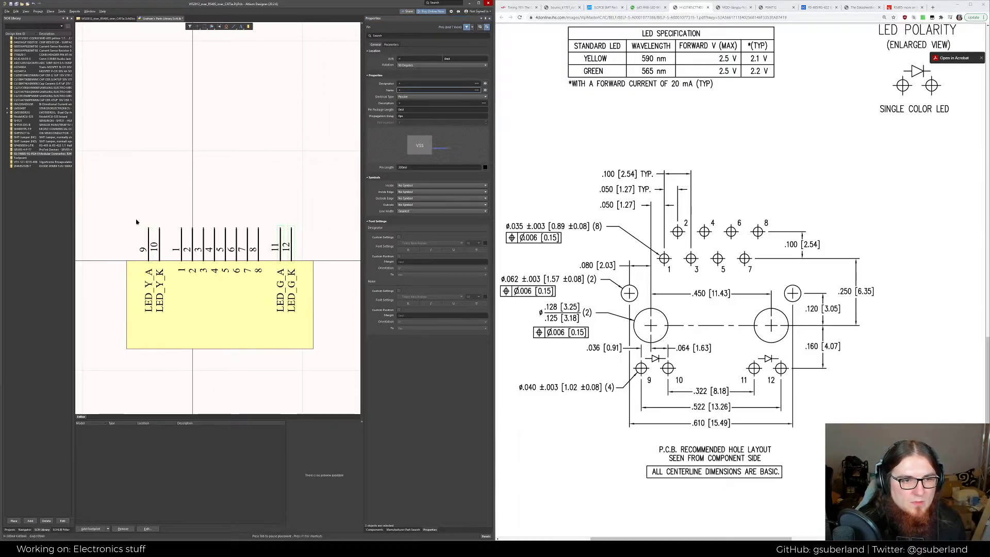
{"action": "left_click_drag", "start_coordinate": [145, 220], "coordinate": [166, 263], "text": "shift"}
{"action": "left_click", "coordinate": [485, 90]}
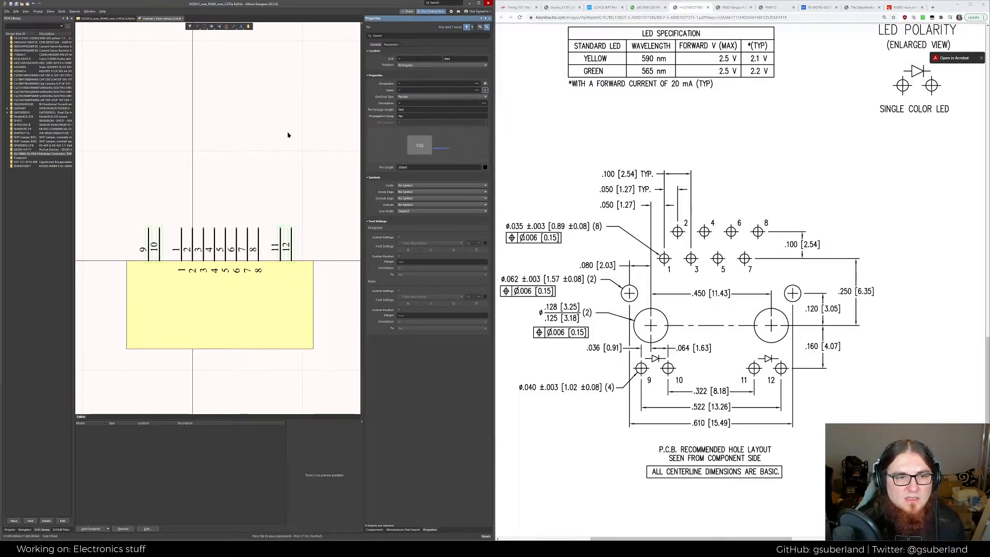
{"action": "left_click", "coordinate": [207, 202]}
Draw a line from pin 10 to pin 9 inside the symbol body, widening into a rectangular loop below the pins
{"action": "right_click", "coordinate": [176, 98]}
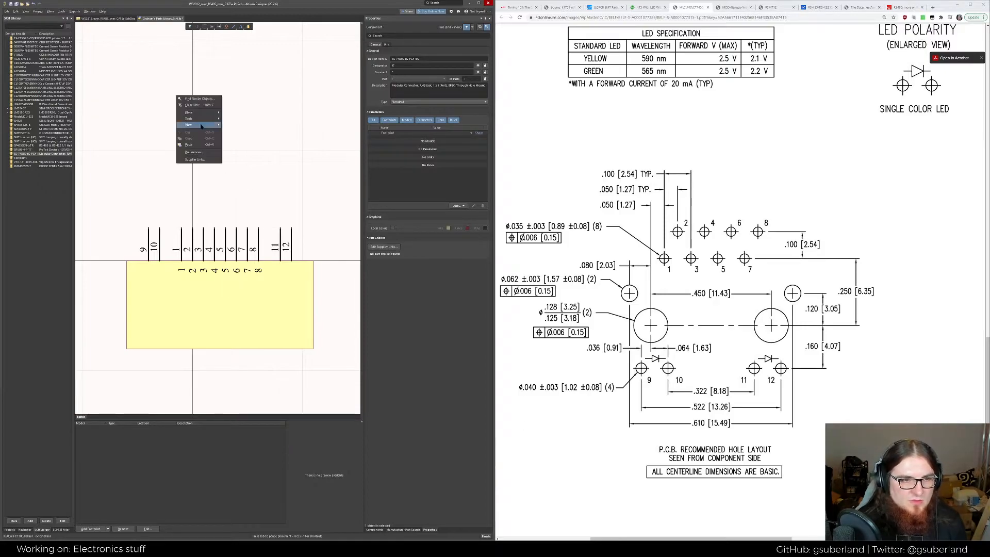
{"action": "mouse_move", "coordinate": [214, 125]}
{"action": "left_click", "coordinate": [245, 163]}
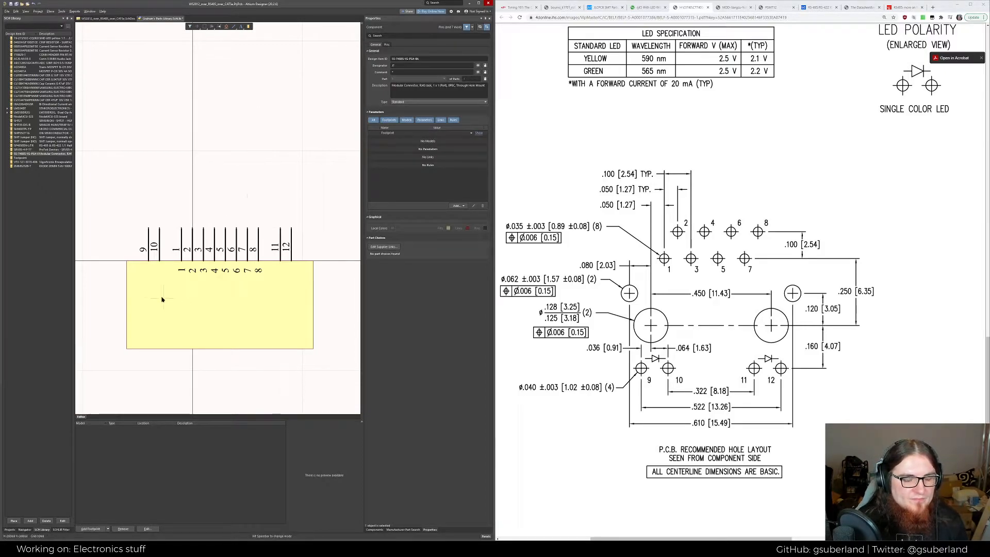
{"action": "scroll", "coordinate": [173, 248], "scroll_direction": "up", "scroll_amount": 4, "text": "ctrl"}
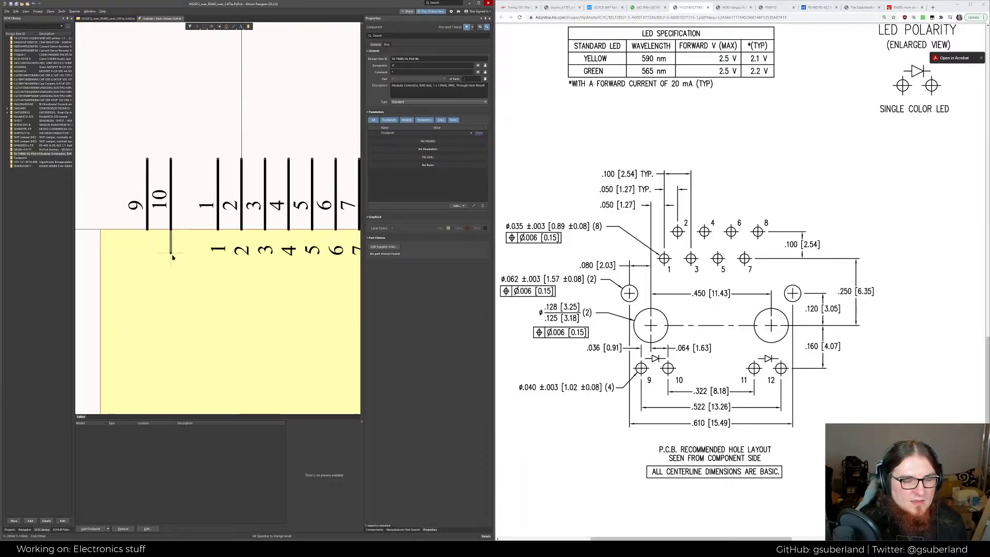
{"action": "left_click", "coordinate": [195, 277]}
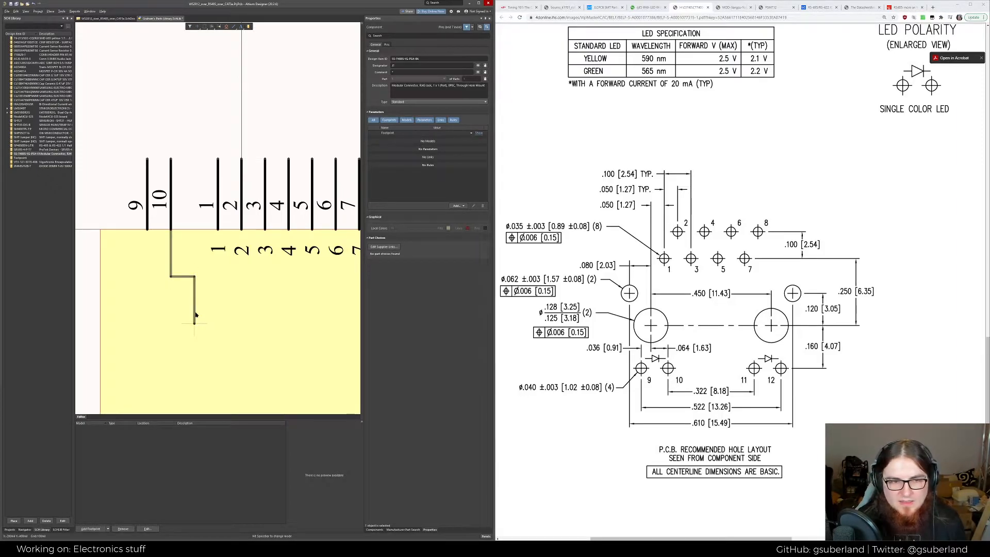
{"action": "left_click", "coordinate": [124, 323]}
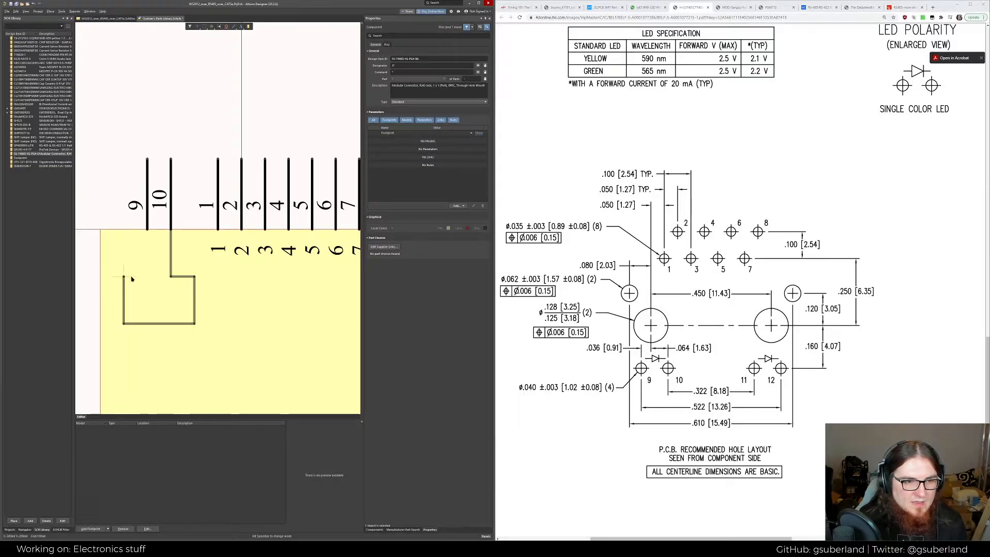
{"action": "left_click", "coordinate": [147, 278]}
{"action": "left_click", "coordinate": [148, 234]}
{"action": "right_click", "coordinate": [154, 250]}
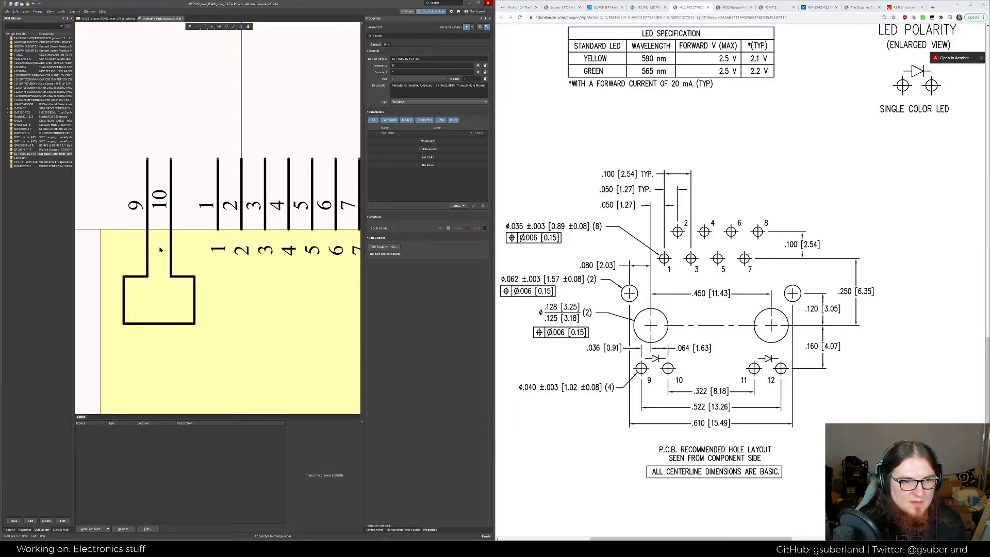
Draw a diode symbol on the loop's lower edge, with a triangle pointing towards pin 10's side and a vertical cathode bar
{"action": "left_click", "coordinate": [149, 325]}
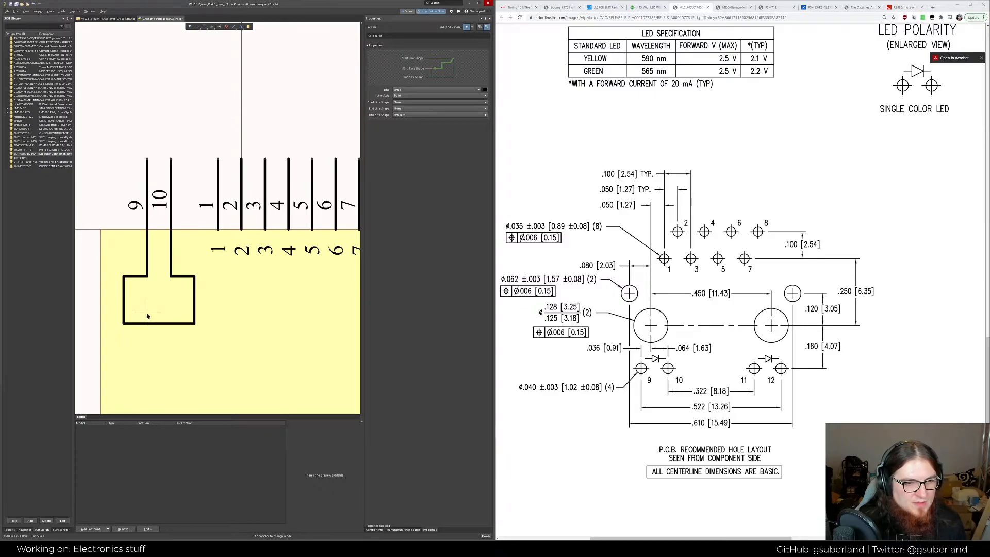
{"action": "left_click", "coordinate": [147, 313]}
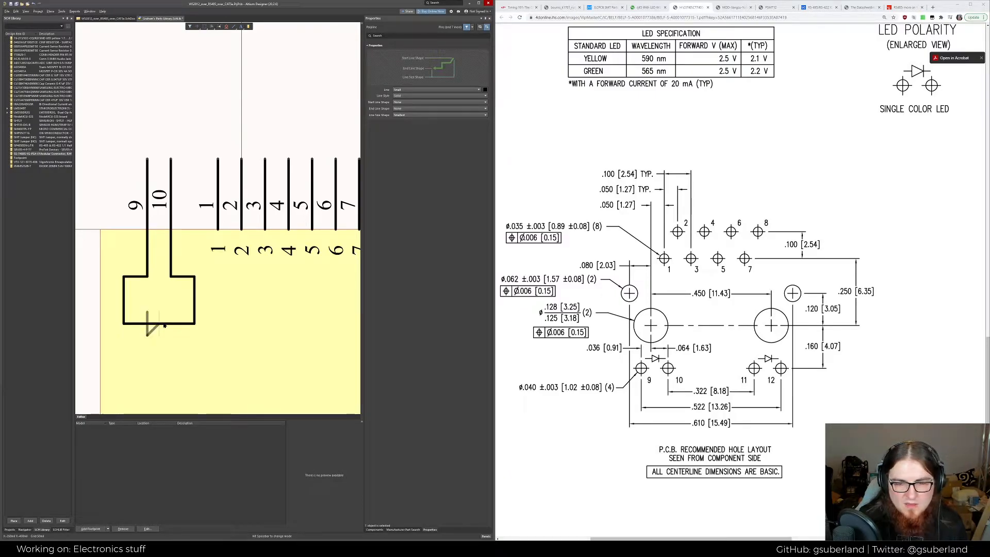
{"action": "left_click", "coordinate": [163, 325]}
{"action": "left_click", "coordinate": [149, 312]}
{"action": "right_click", "coordinate": [177, 308]}
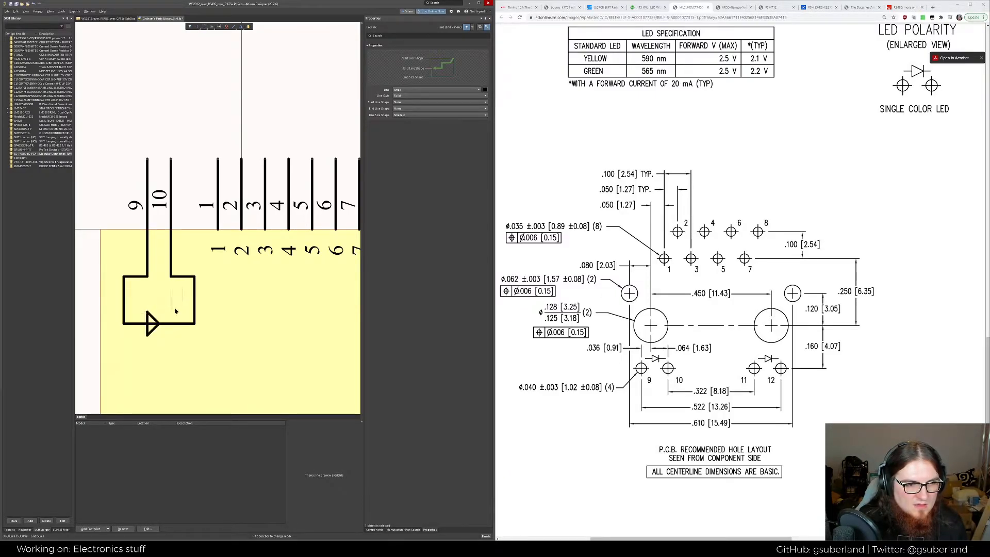
{"action": "left_click", "coordinate": [159, 312]}
{"action": "left_click", "coordinate": [159, 336]}
{"action": "right_click", "coordinate": [212, 348]}
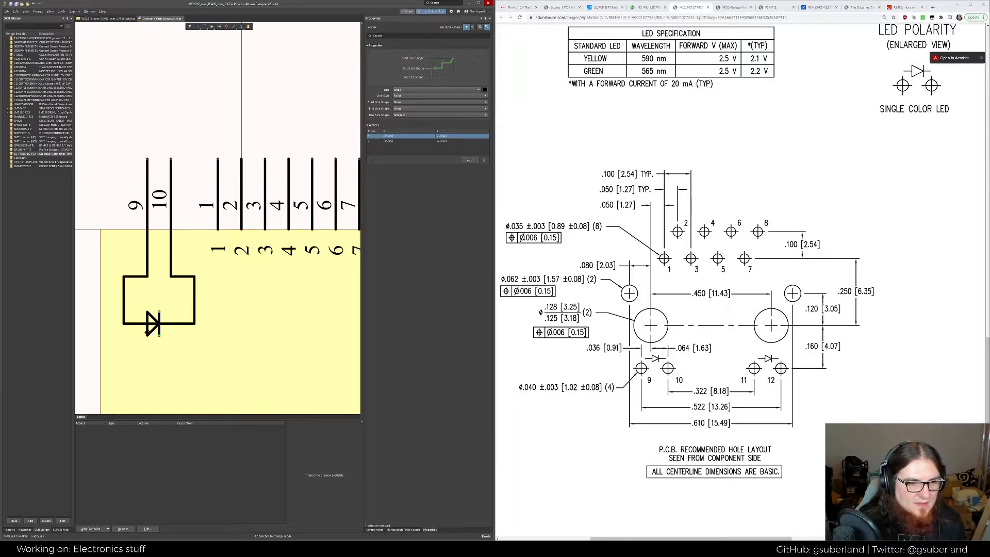
Move the diode's triangle and cathode bar together so they are centred on the lower edge of the loop
{"action": "left_click", "coordinate": [148, 329], "text": "shift"}
{"action": "left_click", "coordinate": [172, 345]}
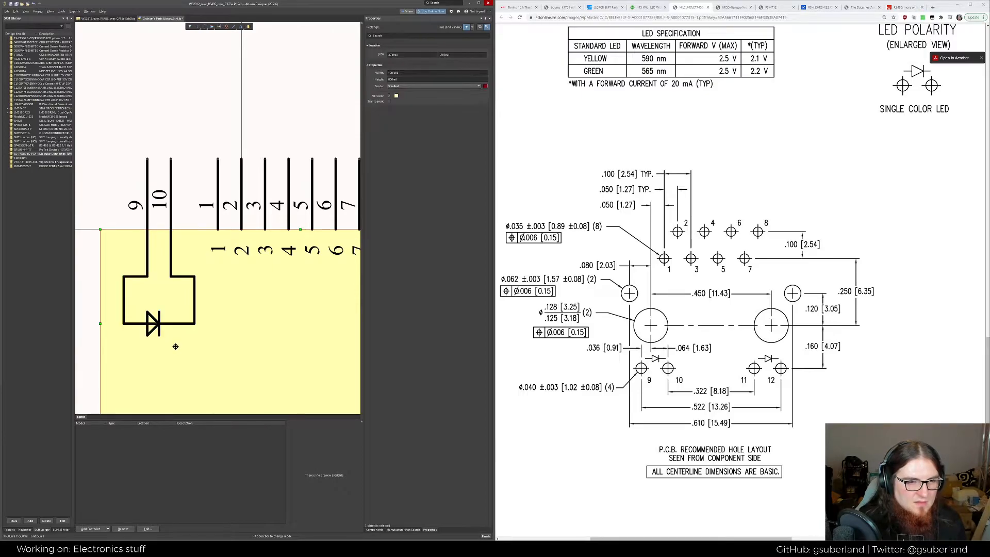
{"action": "scroll", "coordinate": [183, 360], "scroll_direction": "down", "scroll_amount": 4, "text": "ctrl"}
{"action": "right_click_drag", "start_coordinate": [326, 390], "coordinate": [223, 351]}
{"action": "right_click_drag", "start_coordinate": [119, 299], "coordinate": [258, 303]}
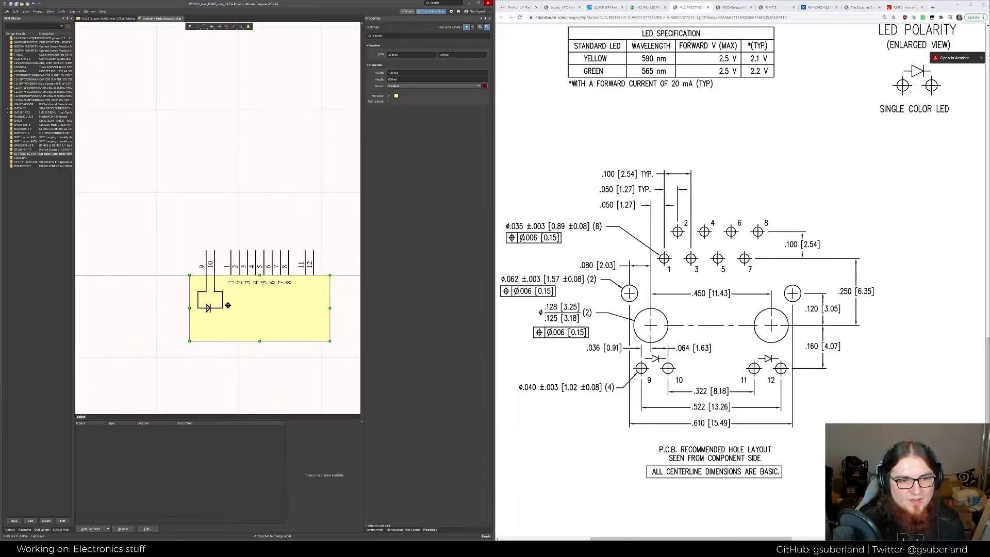
{"action": "left_click", "coordinate": [220, 308]}
{"action": "left_click", "coordinate": [157, 318]}
{"action": "scroll", "coordinate": [209, 309], "scroll_direction": "up", "scroll_amount": 8, "text": "ctrl"}
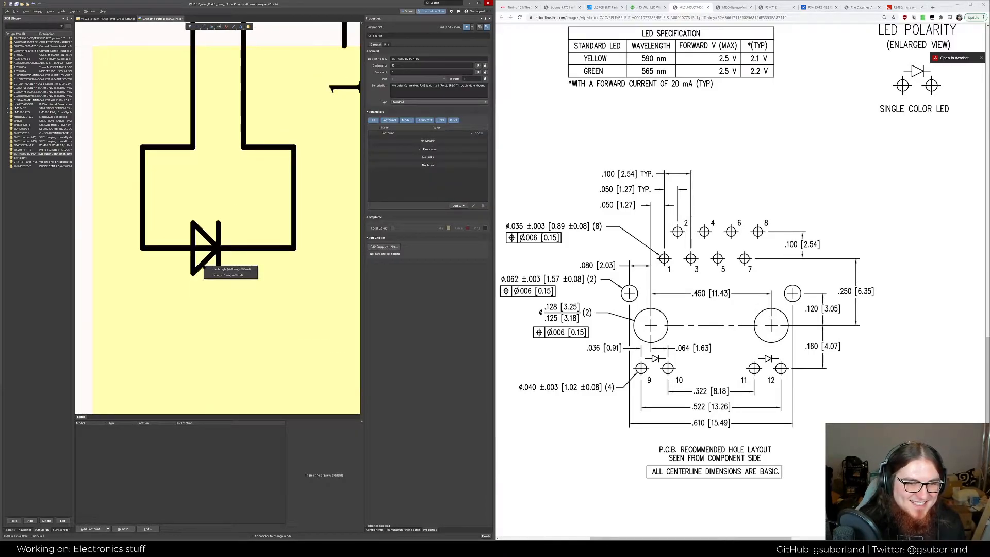
{"action": "left_click_drag", "start_coordinate": [203, 267], "coordinate": [180, 268]}
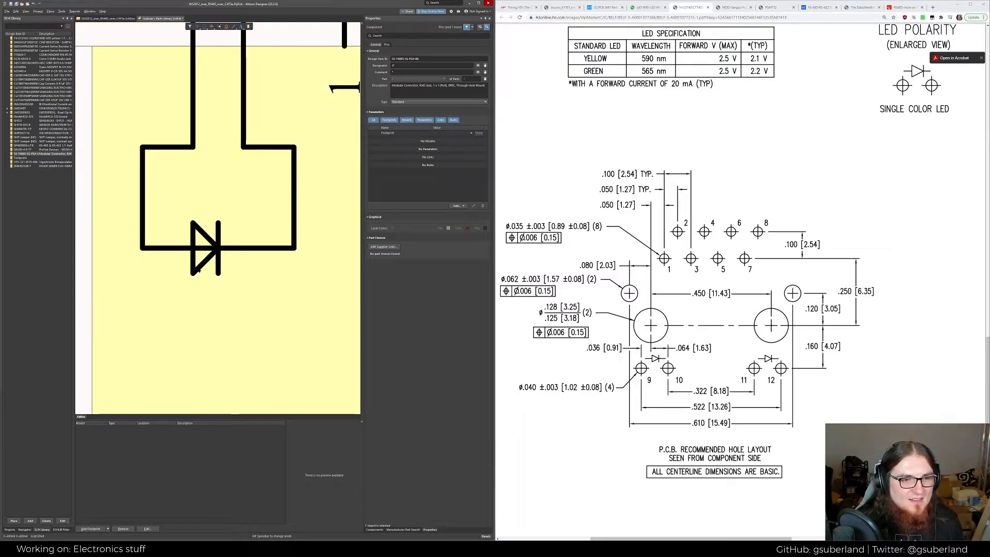
{"action": "left_click", "coordinate": [198, 269]}
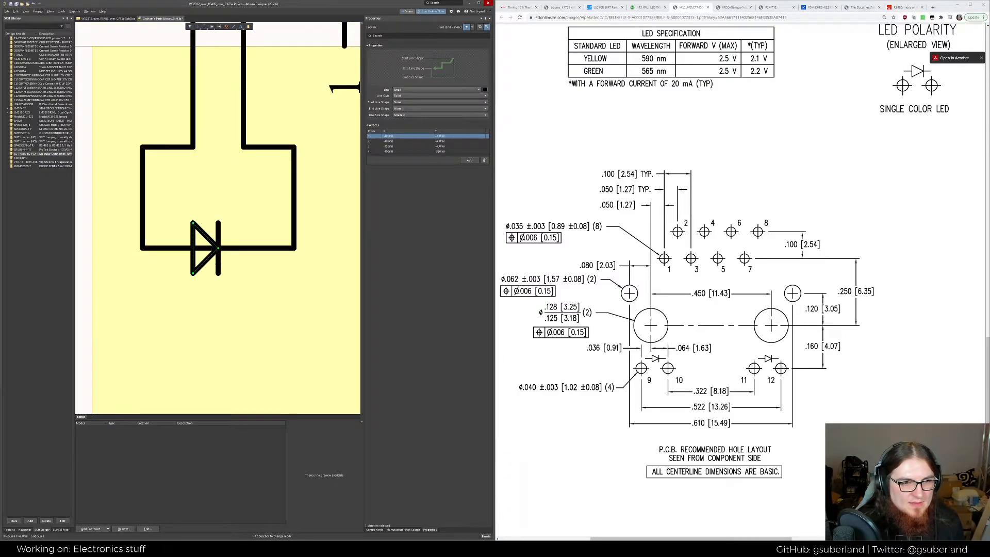
{"action": "left_click", "coordinate": [218, 264], "text": "shift"}
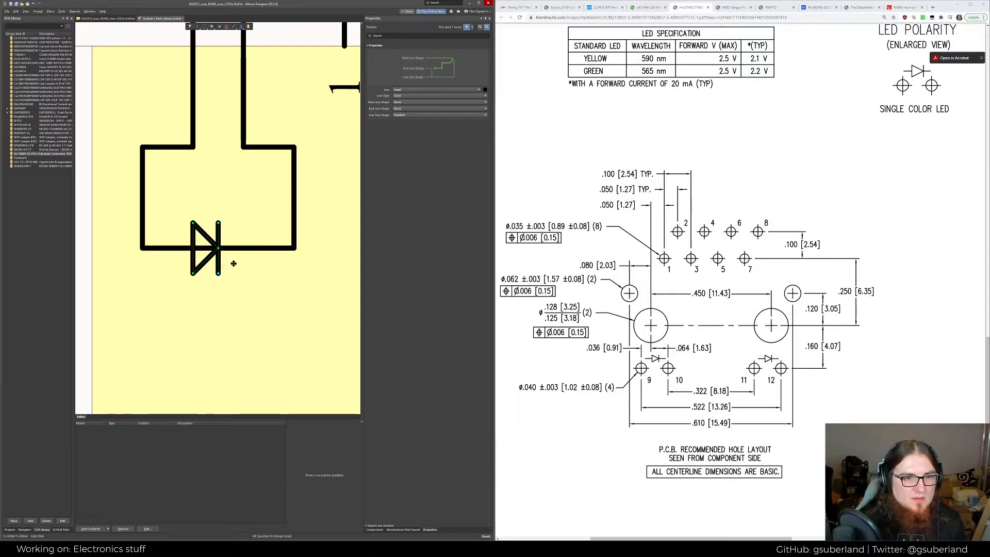
{"action": "left_click_drag", "start_coordinate": [219, 249], "coordinate": [228, 254]}
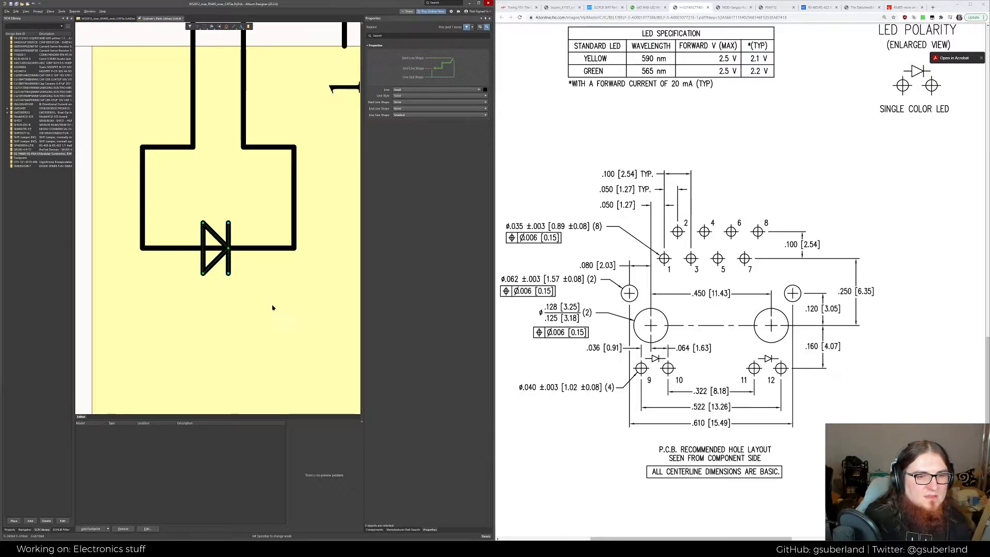
Copy the complete LED drawing, wire loop and diode, and paste it under pins 11 and 12
{"action": "scroll", "coordinate": [272, 307], "scroll_direction": "down", "scroll_amount": 4, "text": "ctrl"}
{"action": "left_click", "coordinate": [279, 285], "text": "shift"}
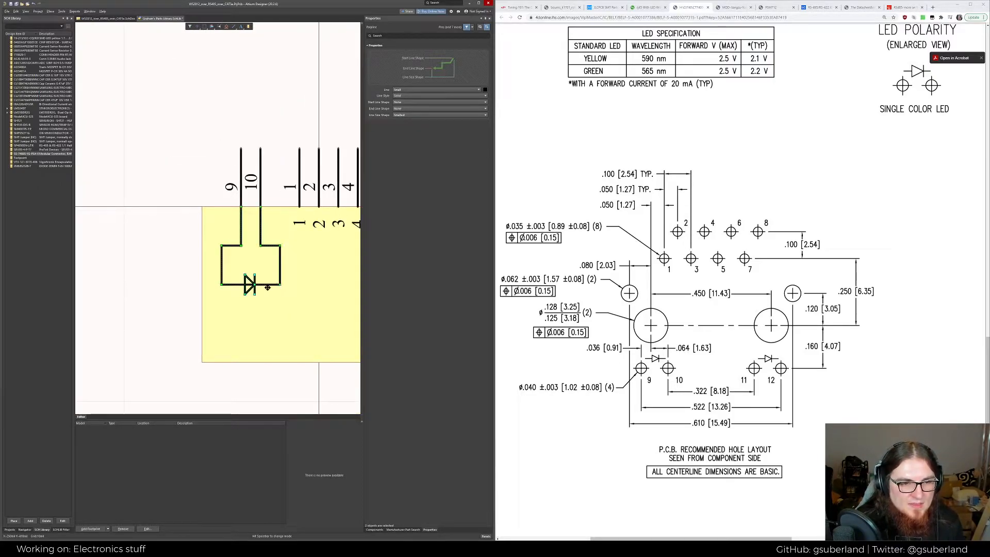
{"action": "key", "text": "ctrl+c"}
{"action": "right_click_drag", "start_coordinate": [312, 264], "coordinate": [77, 251]}
{"action": "key", "text": "ctrl+v"}
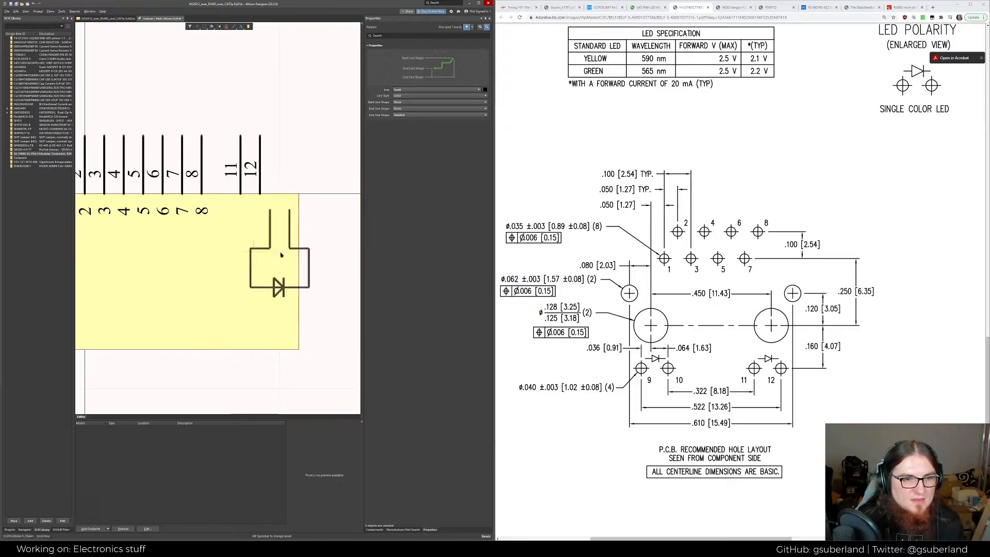
{"action": "left_click", "coordinate": [267, 240]}
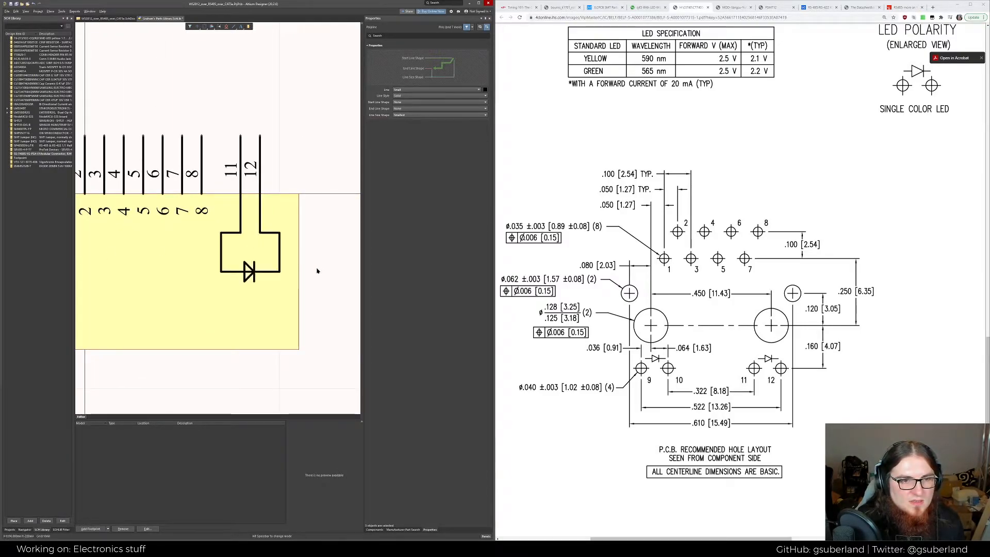
Place a text string below the diode of pins 9 and 10 and set its text to "LED Y"
{"action": "right_click_drag", "start_coordinate": [435, 289], "coordinate": [455, 285]}
{"action": "scroll", "coordinate": [260, 287], "scroll_direction": "down", "scroll_amount": 1, "text": "ctrl"}
{"action": "right_click_drag", "start_coordinate": [258, 275], "coordinate": [269, 300]}
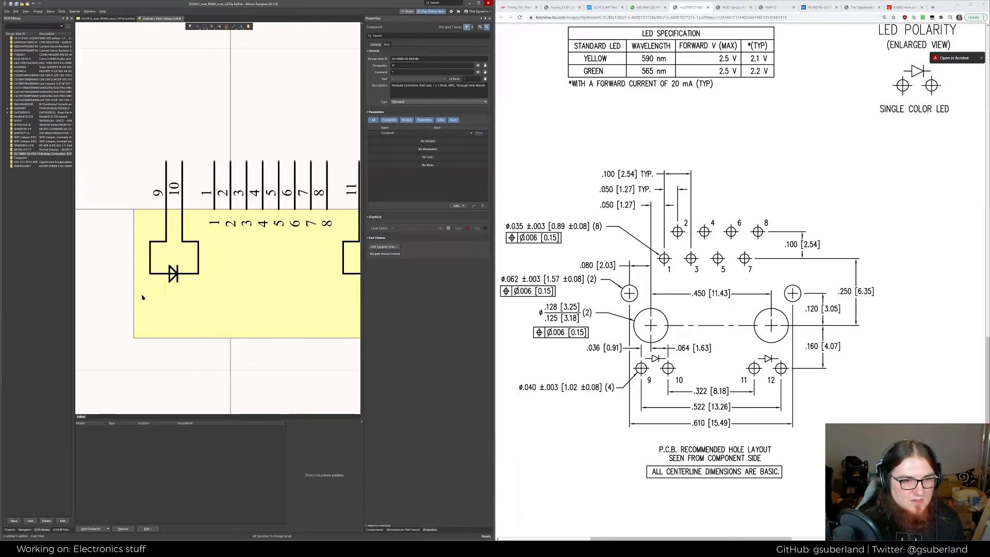
{"action": "right_click", "coordinate": [118, 290]}
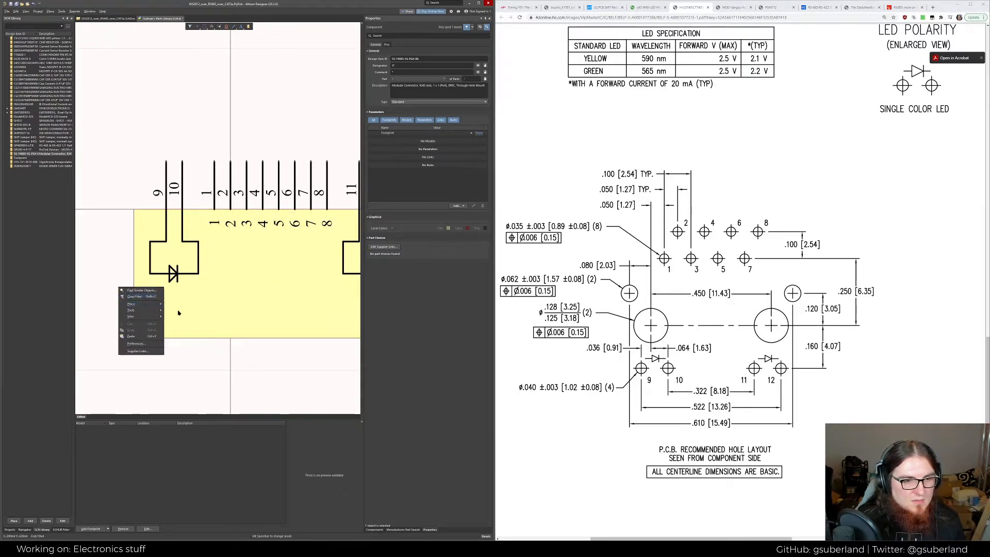
{"action": "mouse_move", "coordinate": [155, 304]}
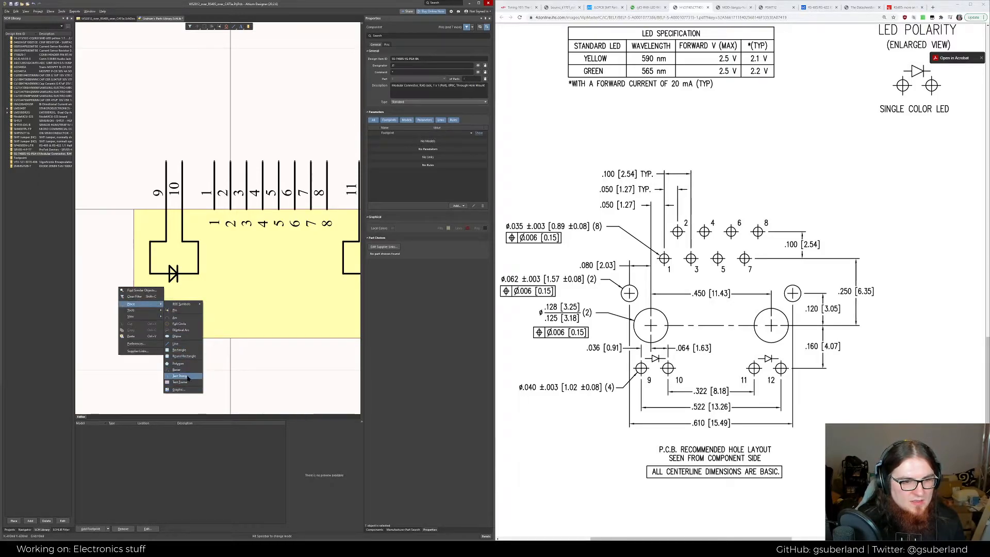
{"action": "left_click", "coordinate": [179, 376]}
{"action": "left_click", "coordinate": [157, 302]}
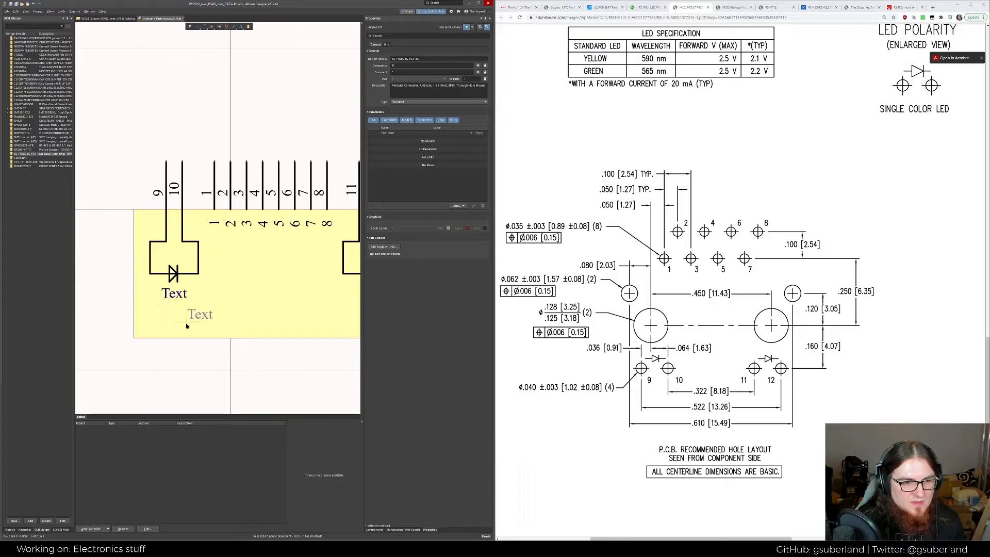
{"action": "key", "text": "Escape"}
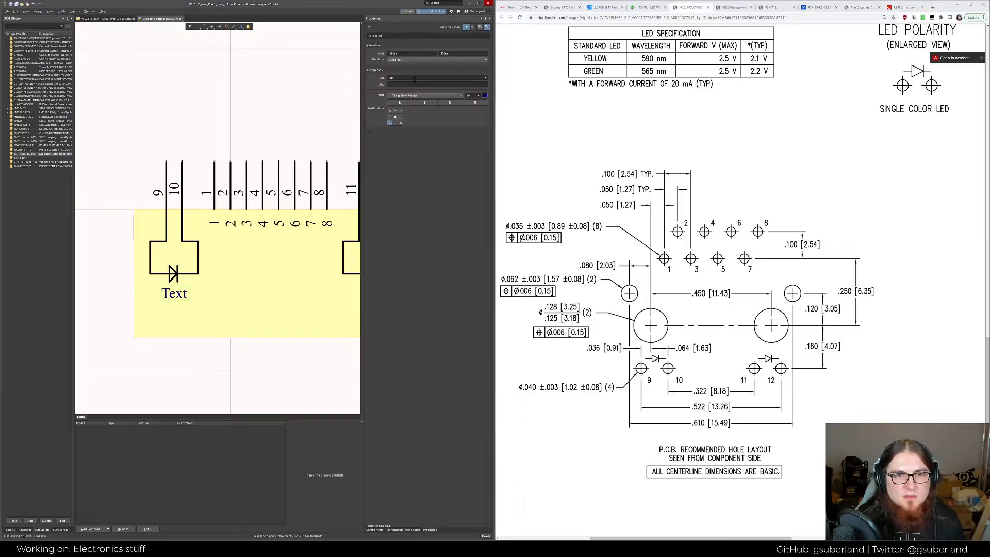
{"action": "left_click", "coordinate": [414, 78]}
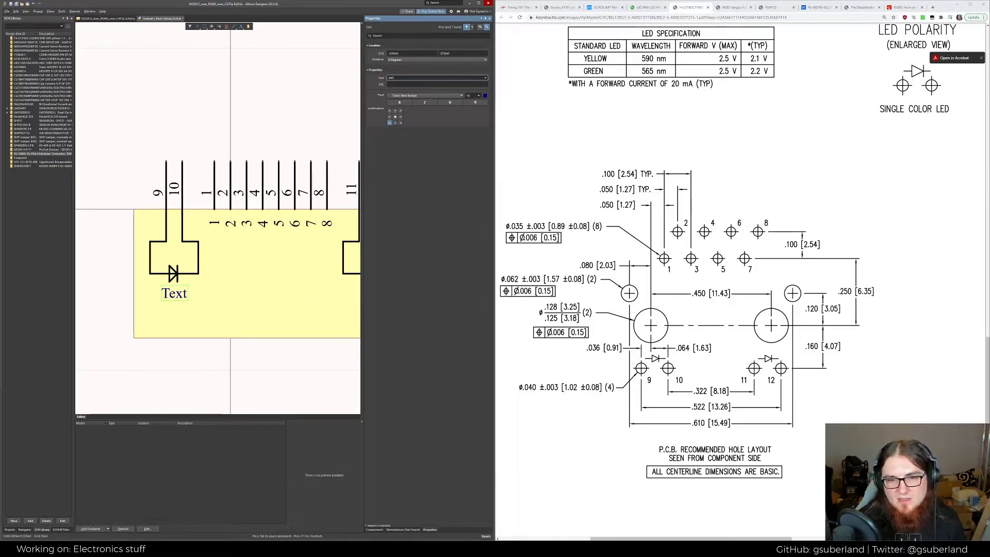
{"action": "type", "text": "LED Y"}
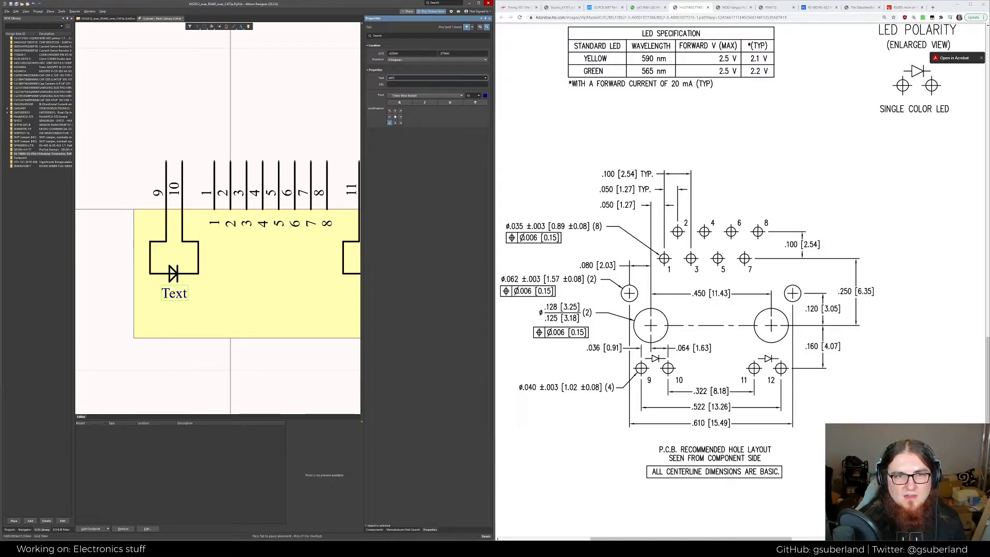
{"action": "key", "text": "Return"}
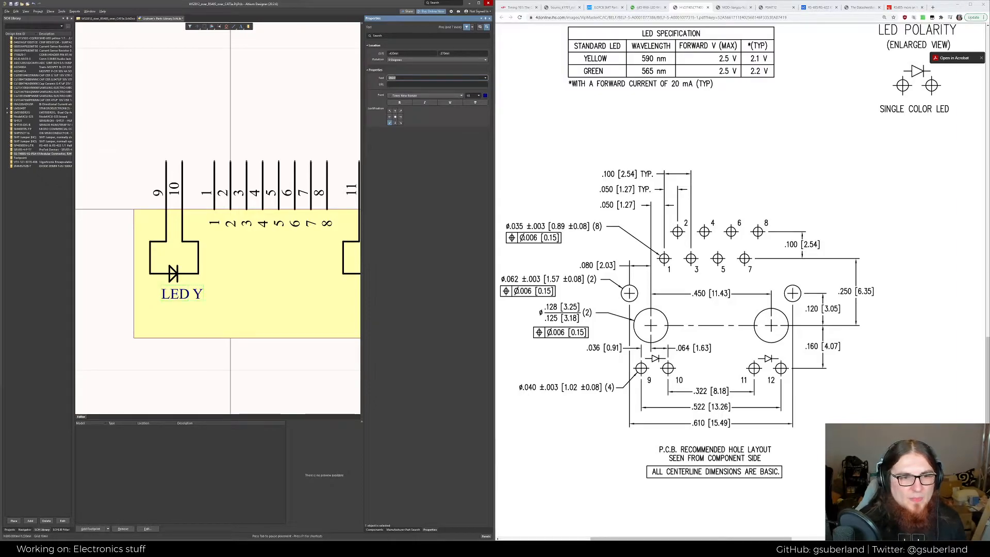
Move the "LED Y" label so it is centred beneath its diode
{"action": "left_click", "coordinate": [485, 95]}
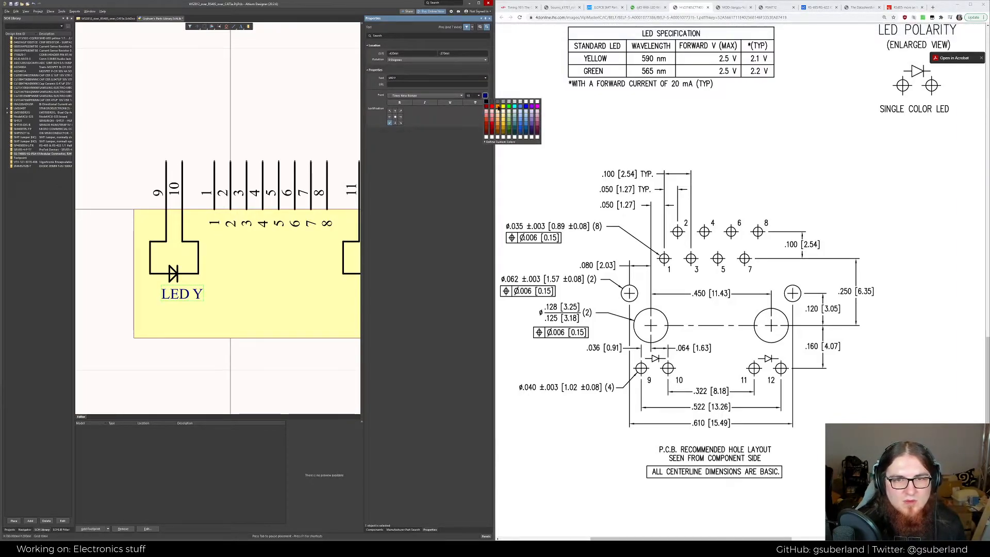
{"action": "left_click", "coordinate": [184, 292]}
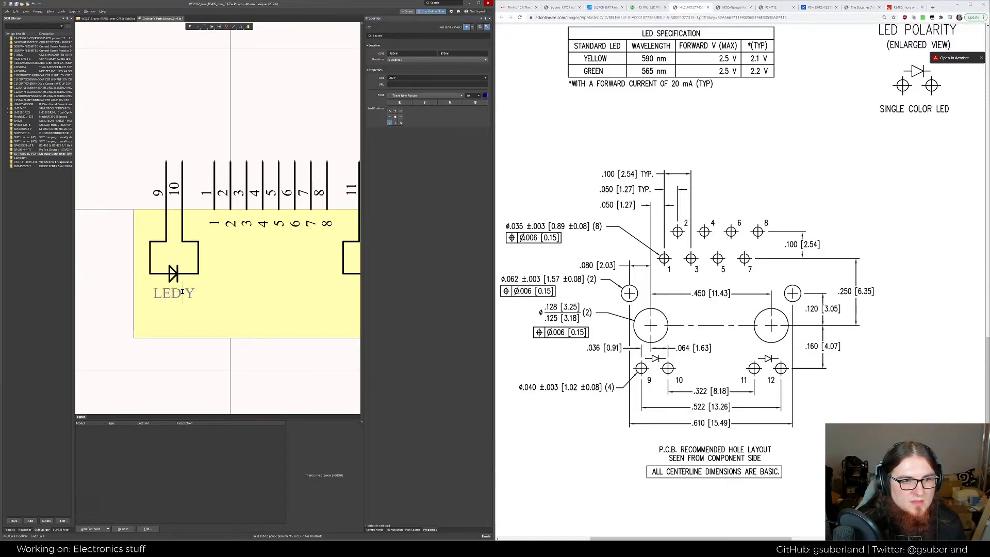
{"action": "left_click", "coordinate": [181, 292]}
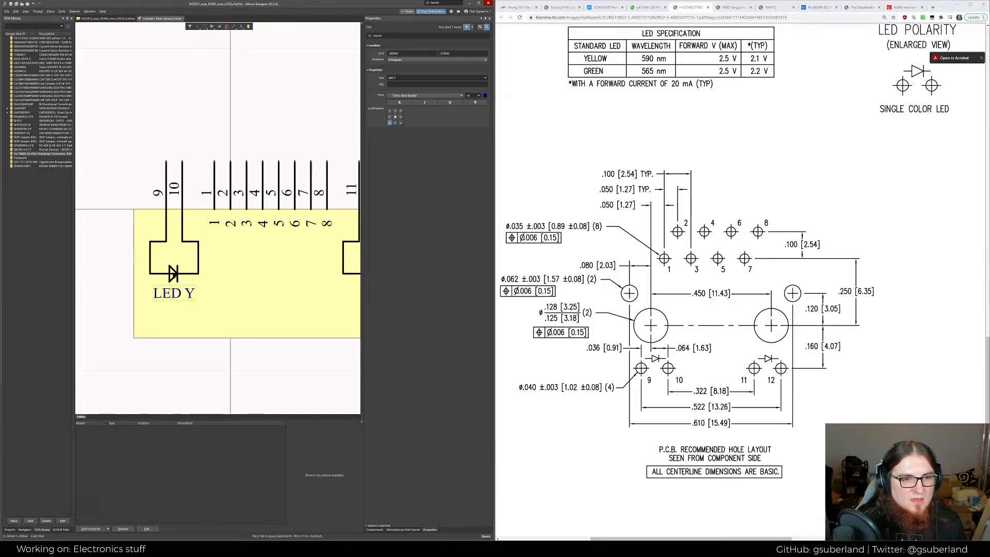
Select the wire loops and diode lines of both LEDs and set their line colour to blue
{"action": "left_click", "coordinate": [174, 274]}
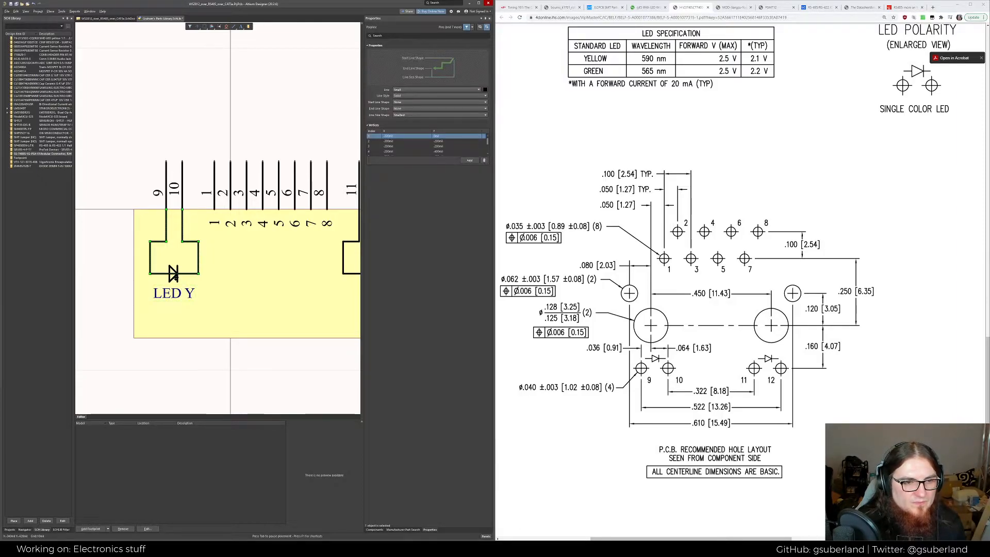
{"action": "left_click", "coordinate": [174, 273], "text": "shift"}
{"action": "right_click_drag", "start_coordinate": [298, 256], "coordinate": [172, 250]}
{"action": "left_click_drag", "start_coordinate": [318, 293], "coordinate": [178, 232]}
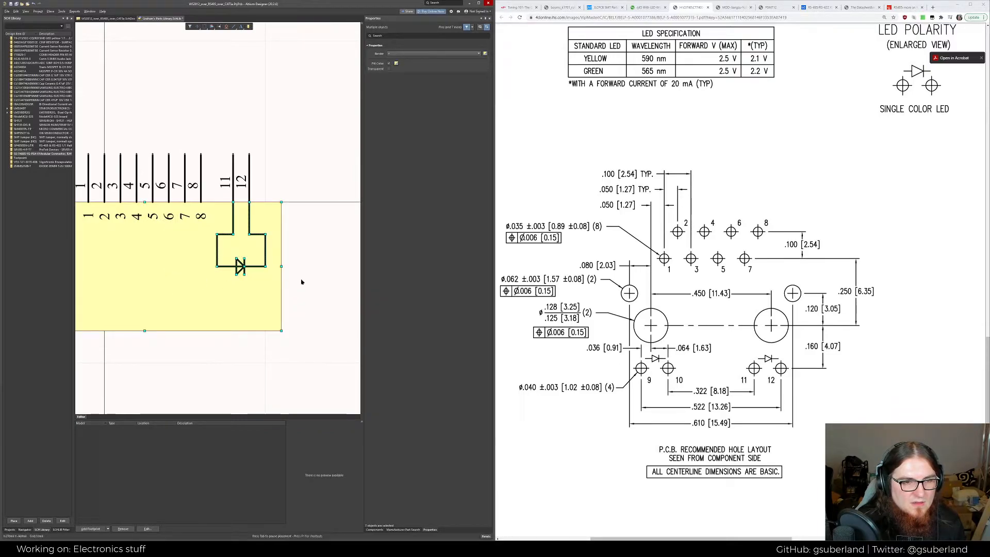
{"action": "left_click", "coordinate": [484, 91]}
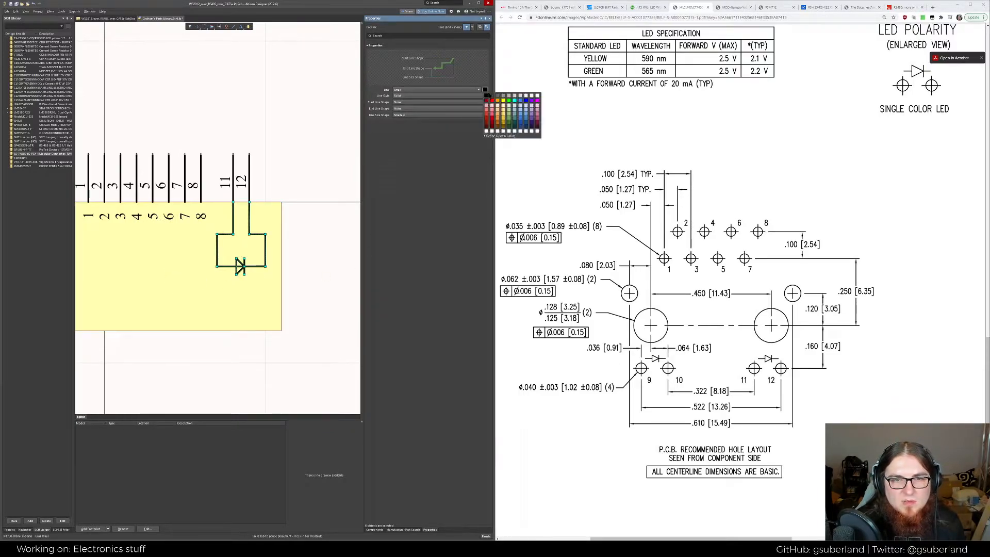
{"action": "left_click", "coordinate": [526, 103]}
{"action": "right_click_drag", "start_coordinate": [199, 309], "coordinate": [247, 304]}
{"action": "left_click", "coordinate": [306, 318]}
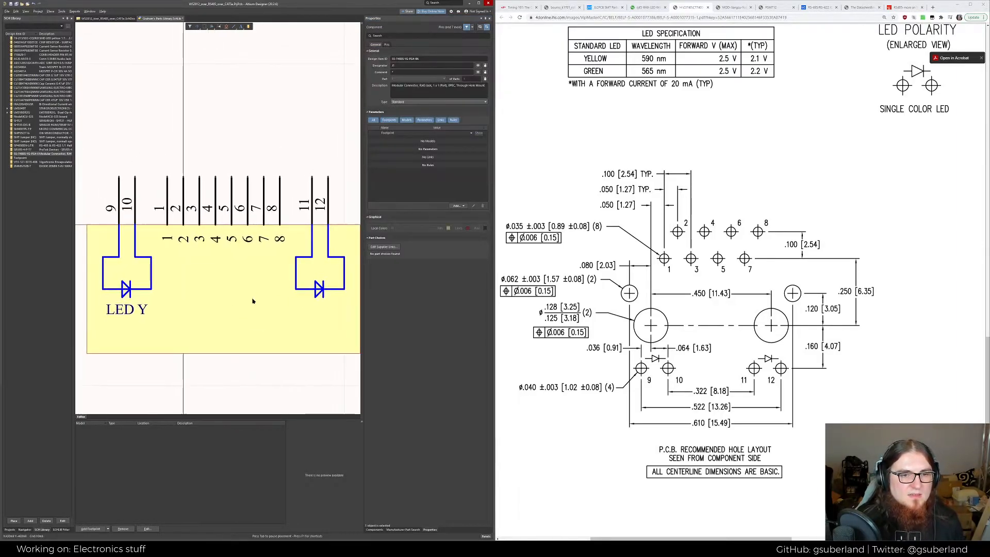
Copy the "LED Y" label and paste it beneath the diode of pins 11 and 12
{"action": "left_click", "coordinate": [133, 311]}
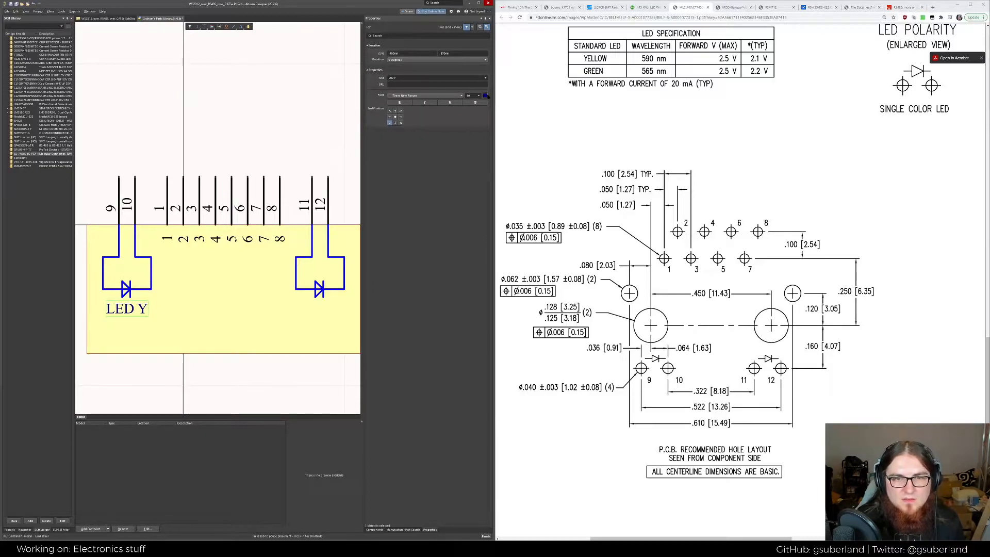
{"action": "left_click", "coordinate": [485, 96]}
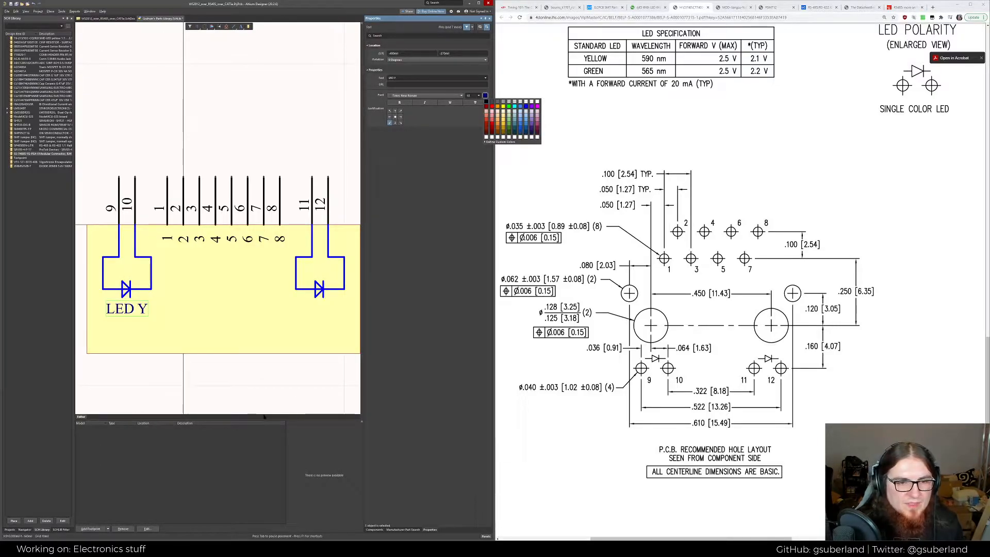
{"action": "left_click", "coordinate": [264, 416]}
{"action": "key", "text": "ctrl+c"}
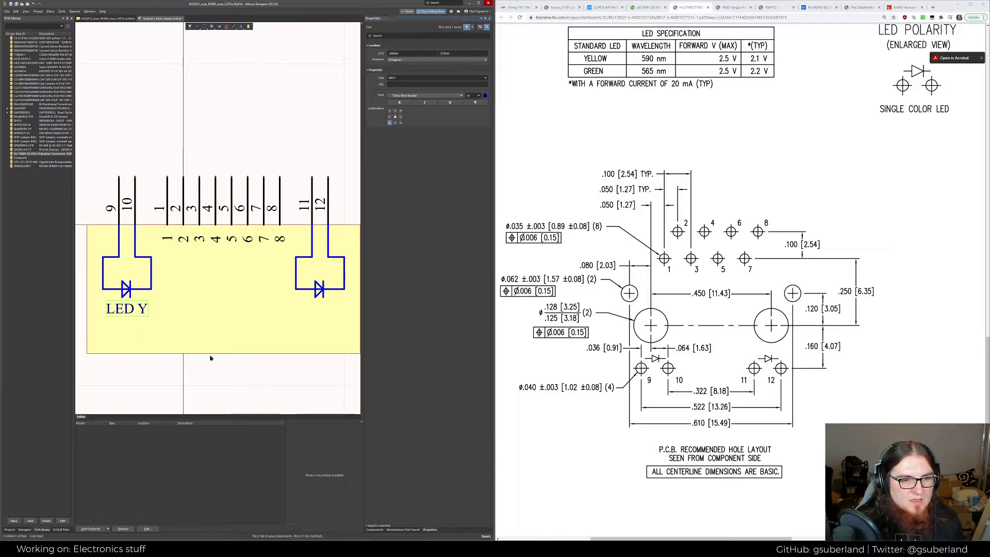
{"action": "key", "text": "ctrl+v"}
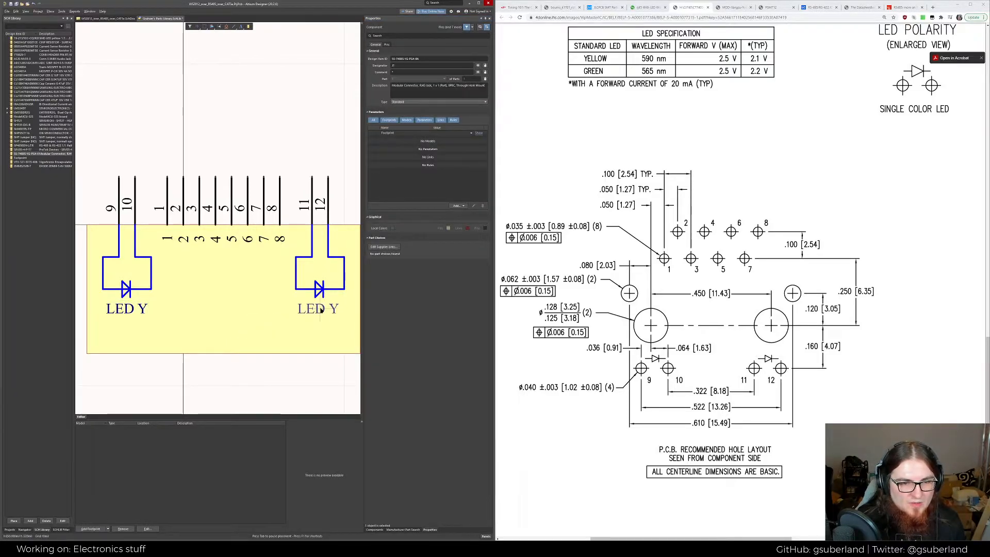
{"action": "left_click", "coordinate": [320, 311]}
{"action": "left_click_drag", "start_coordinate": [320, 364], "coordinate": [104, 315]}
Change the text of the label under the diode of pins 11 and 12 to "LED G"
{"action": "left_click", "coordinate": [318, 310]}
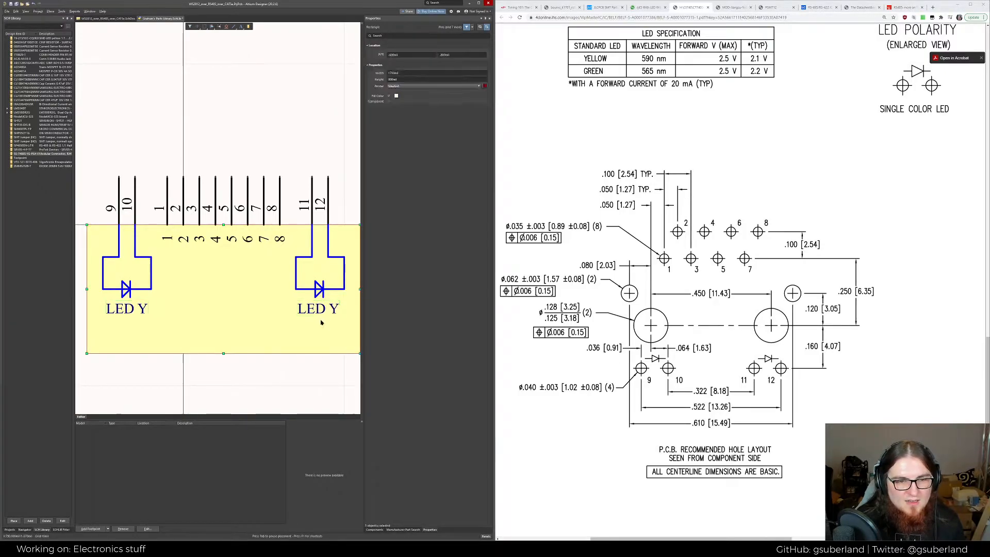
{"action": "left_click", "coordinate": [419, 78]}
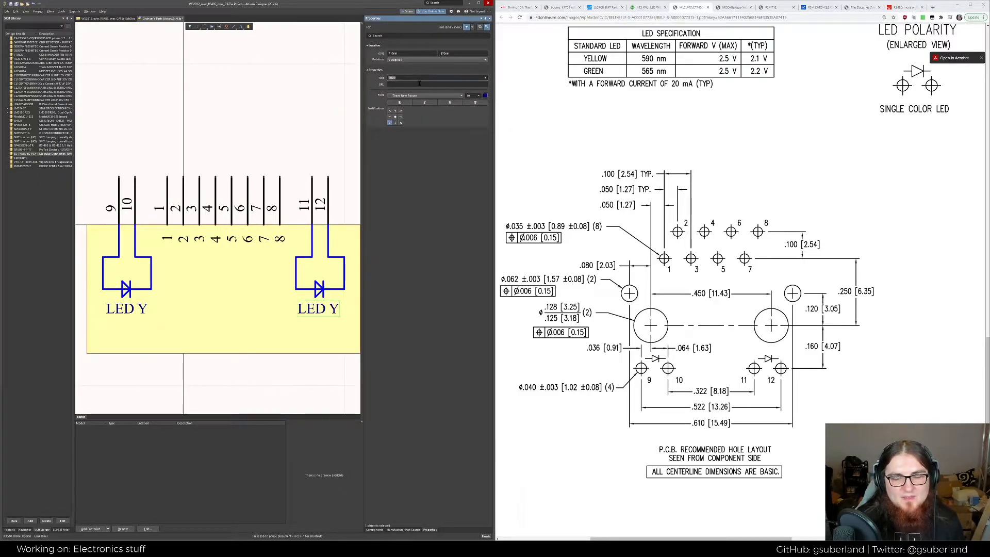
{"action": "type", "text": "LED G"}
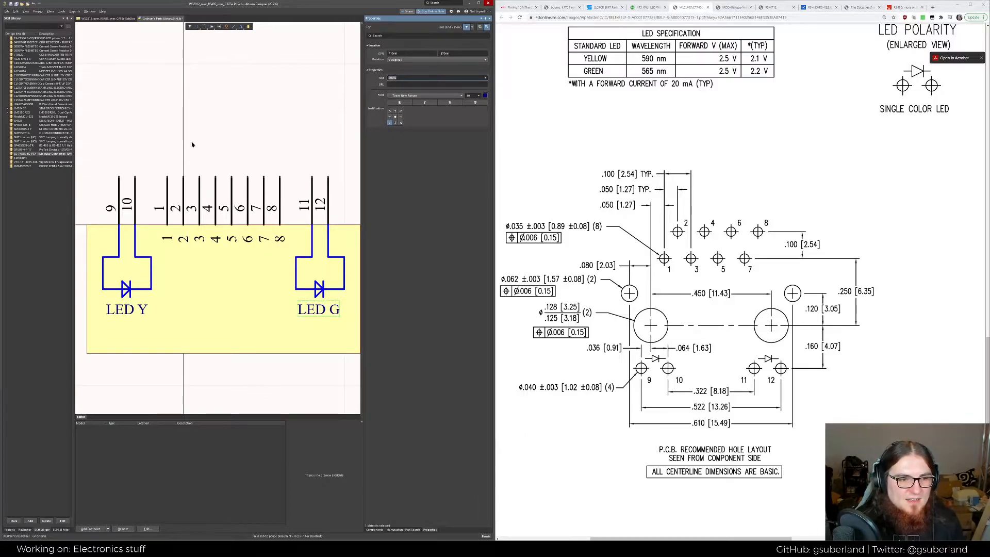
{"action": "left_click", "coordinate": [301, 108]}
Draw a three-sided line outline of the jack opening, rising from the body's lower edge between pins 2 and 7
{"action": "scroll", "coordinate": [280, 126], "scroll_direction": "down", "scroll_amount": 6, "text": "ctrl"}
{"action": "right_click_drag", "start_coordinate": [219, 208], "coordinate": [216, 240]}
{"action": "left_click", "coordinate": [228, 257]}
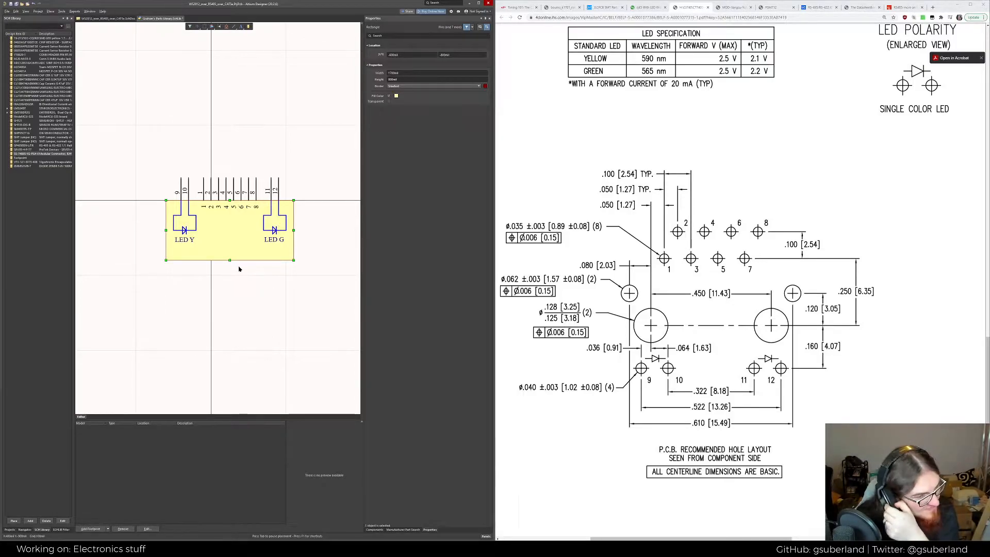
{"action": "left_click", "coordinate": [215, 316]}
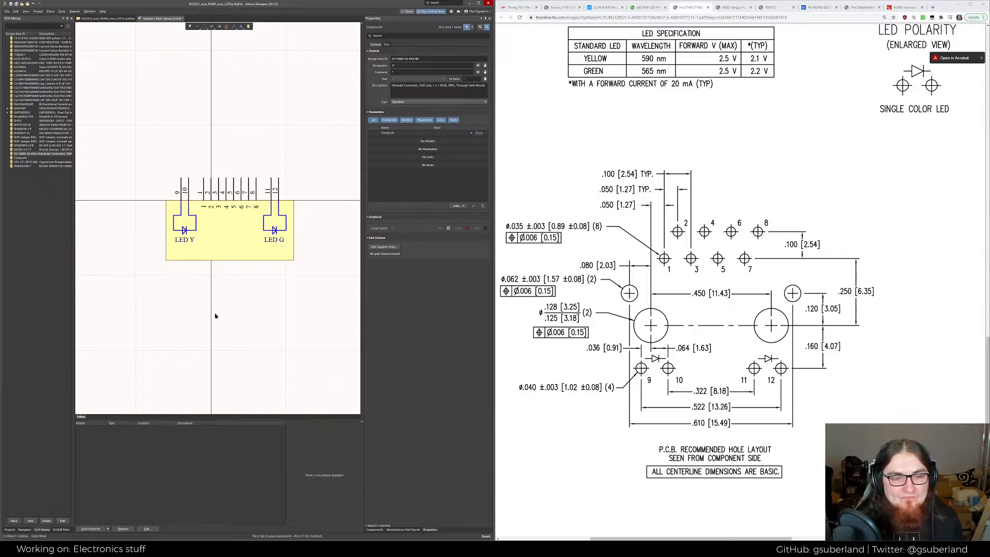
{"action": "scroll", "coordinate": [222, 278], "scroll_direction": "up", "scroll_amount": 2, "text": "ctrl"}
{"action": "right_click", "coordinate": [236, 281]}
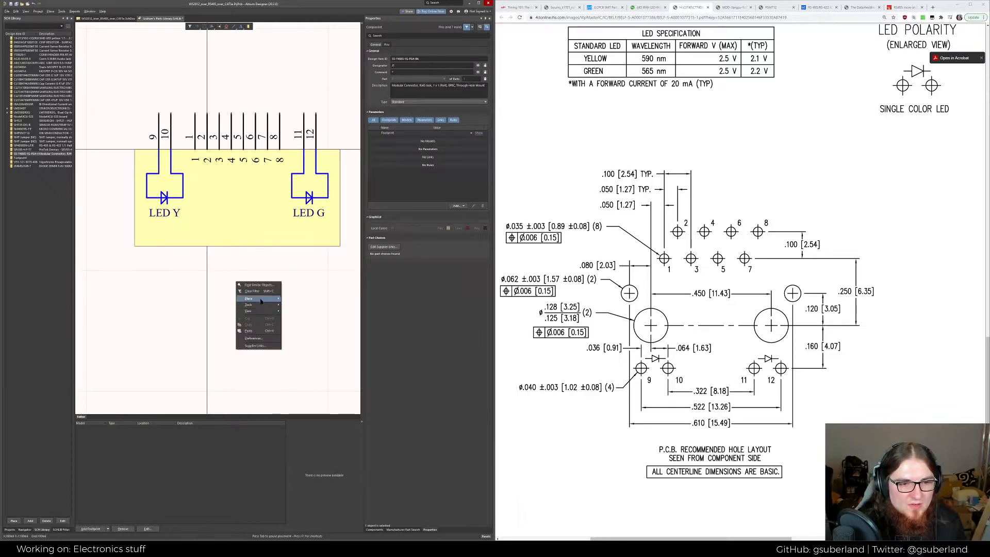
{"action": "mouse_move", "coordinate": [249, 298]}
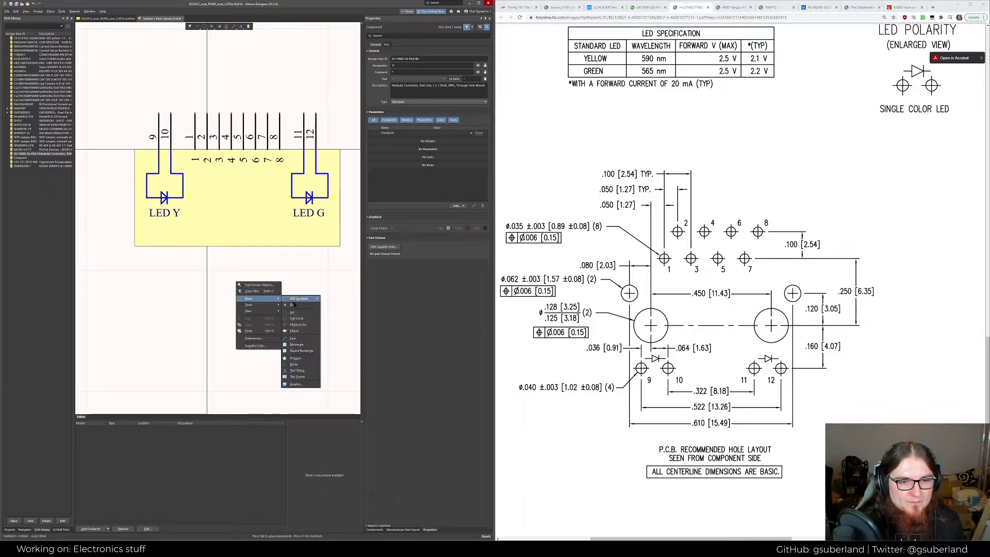
{"action": "left_click", "coordinate": [294, 338]}
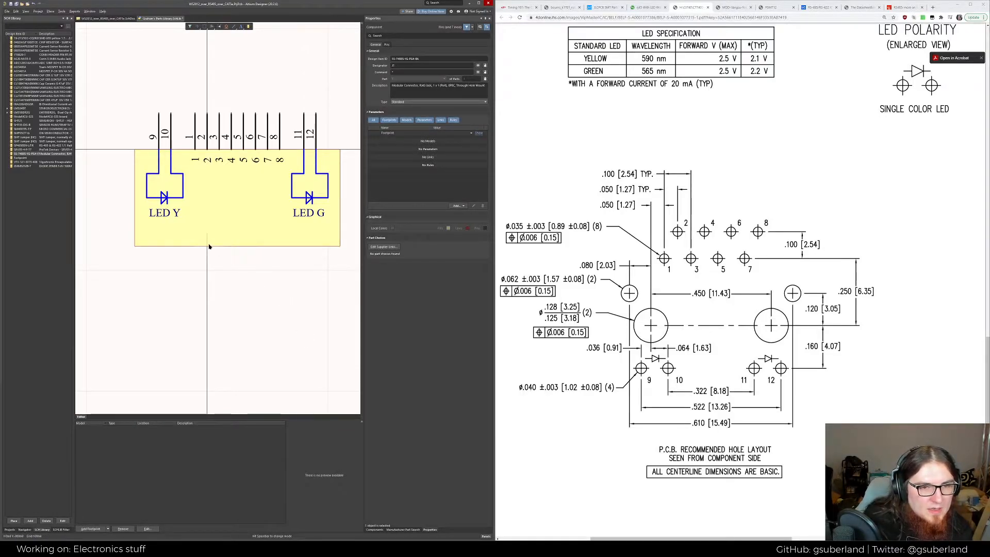
{"action": "left_click", "coordinate": [208, 246]}
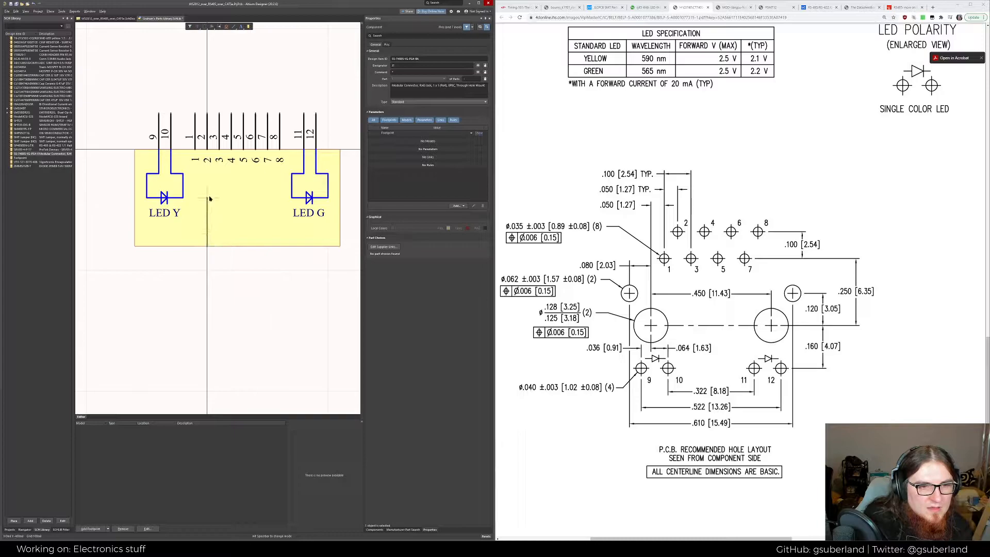
{"action": "left_click", "coordinate": [269, 203]}
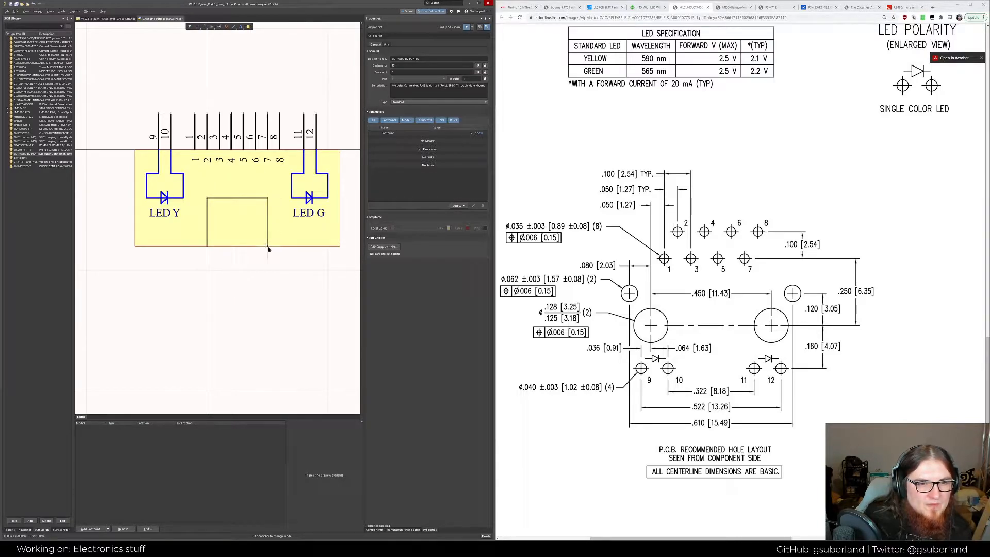
{"action": "left_click", "coordinate": [267, 247]}
{"action": "key", "text": "Escape"}
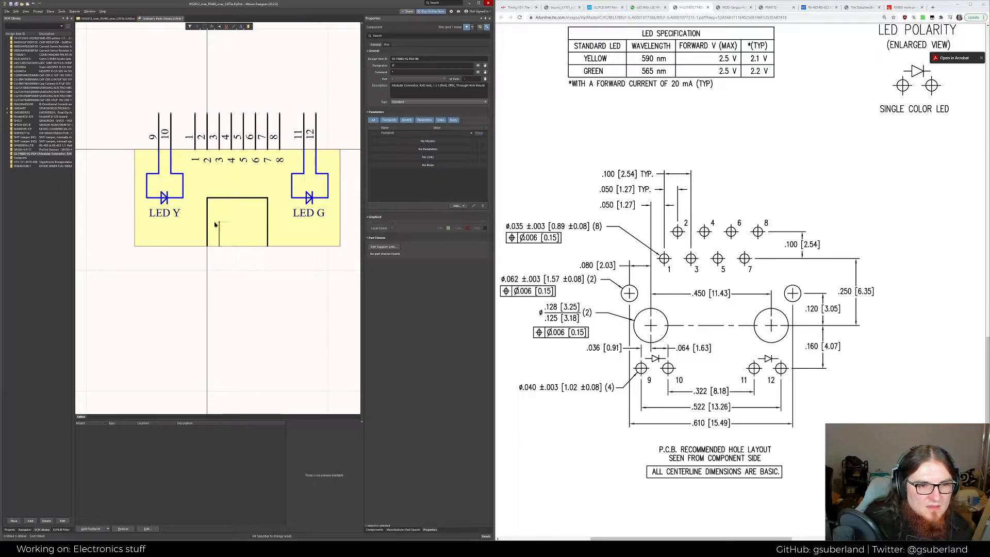
{"action": "left_click", "coordinate": [208, 225]}
{"action": "left_click", "coordinate": [234, 274]}
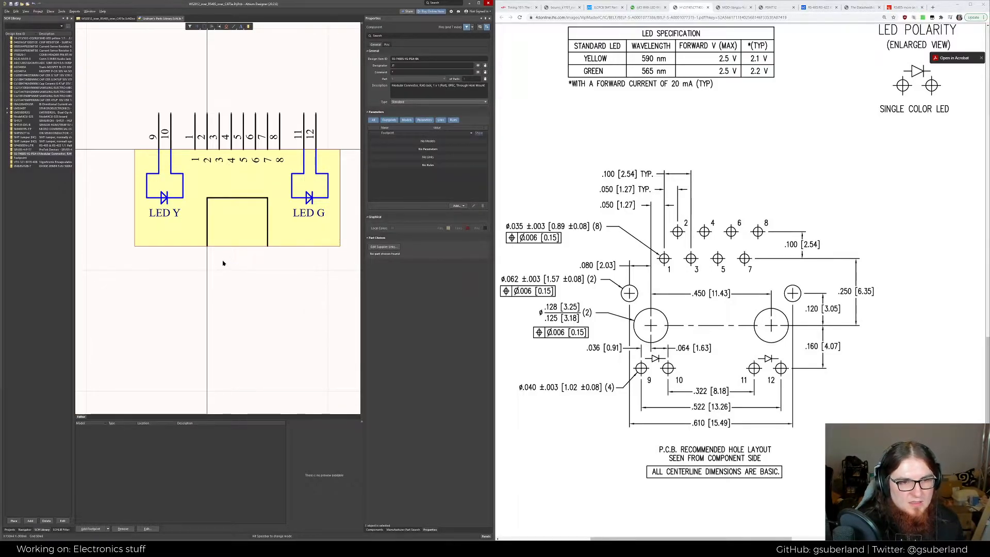
Draw four evenly spaced vertical contact lines inside the jack outline, starting from the body's lower edge beside the outline's left side
{"action": "right_click", "coordinate": [274, 270]}
{"action": "mouse_move", "coordinate": [299, 287]}
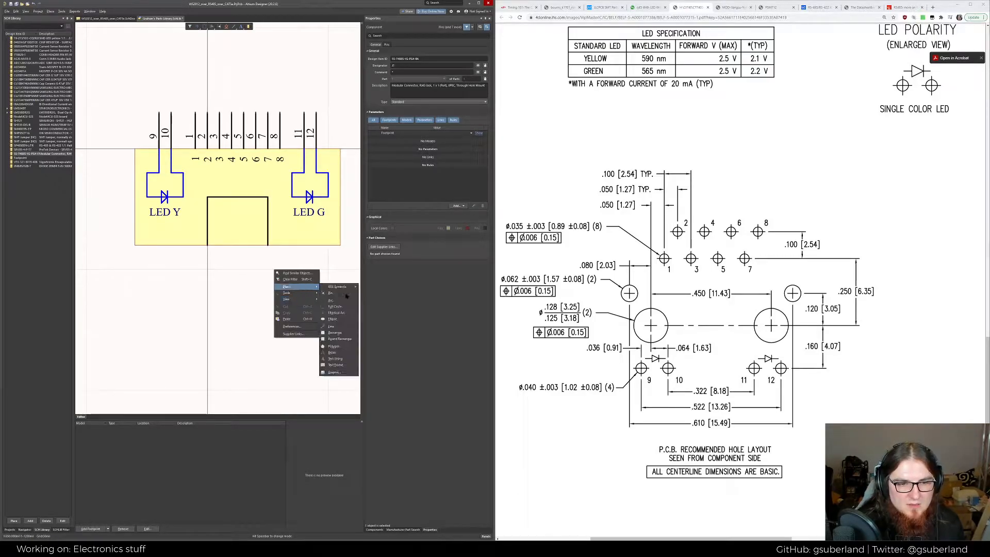
{"action": "left_click", "coordinate": [337, 326]}
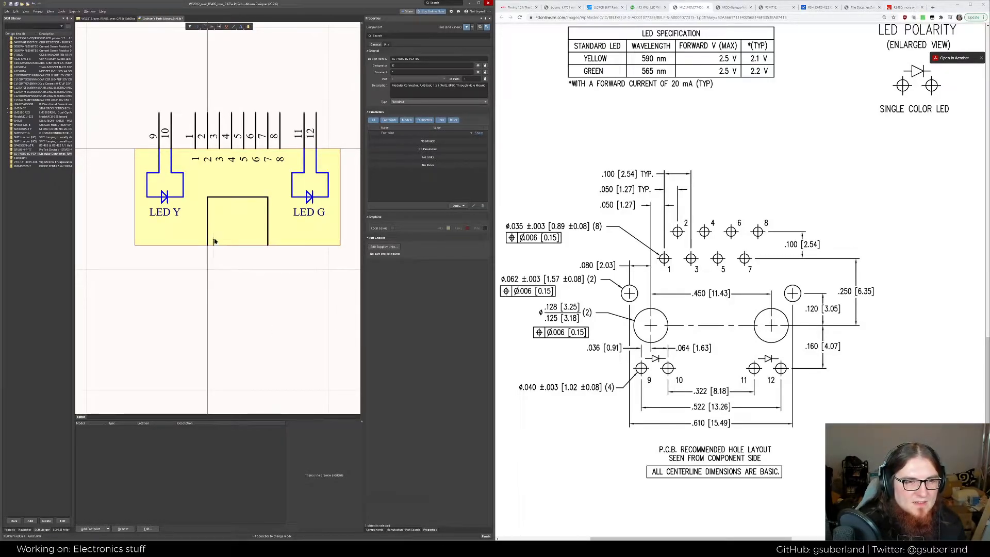
{"action": "left_click", "coordinate": [214, 244]}
{"action": "left_click", "coordinate": [216, 209]}
{"action": "right_click", "coordinate": [225, 233]}
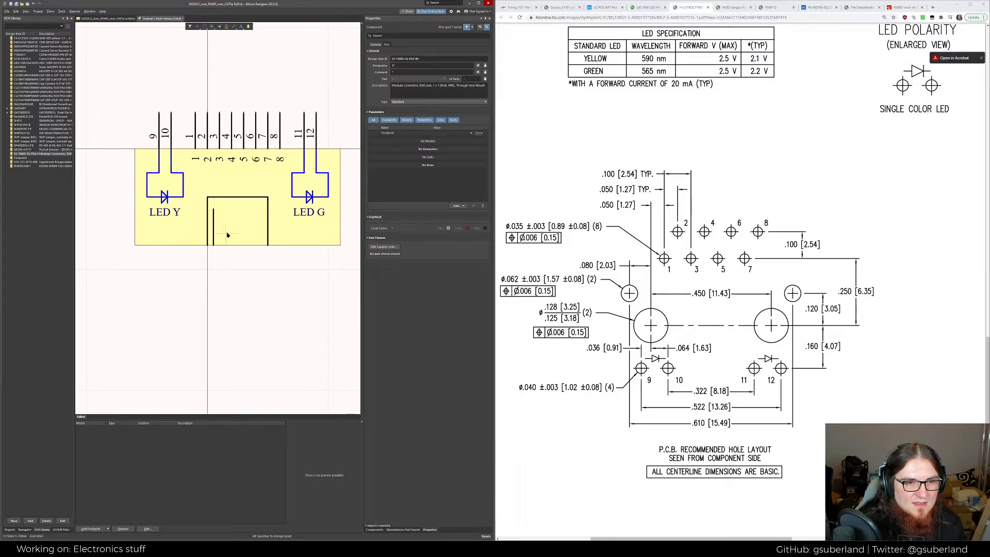
{"action": "left_click", "coordinate": [219, 244]}
{"action": "left_click", "coordinate": [220, 209]}
{"action": "right_click", "coordinate": [224, 227]}
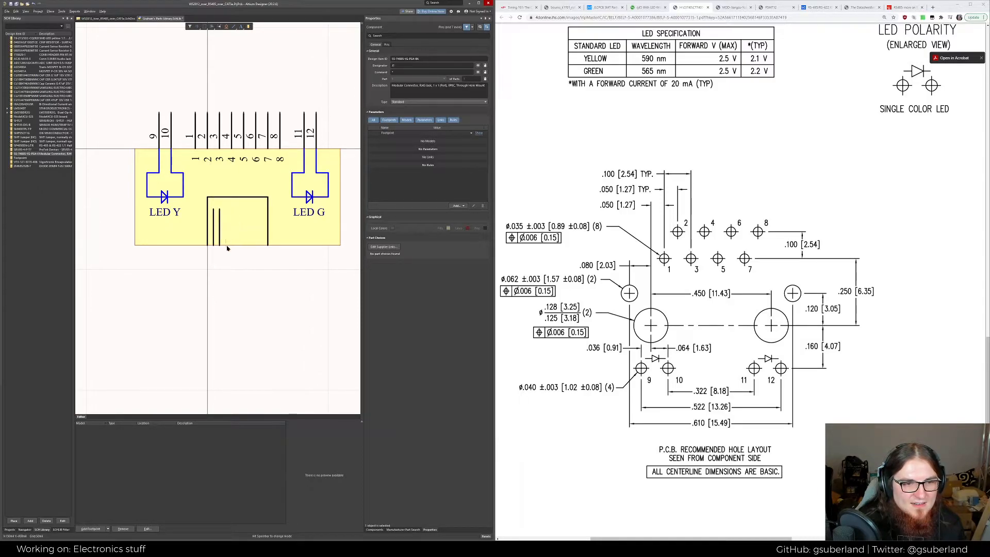
{"action": "left_click", "coordinate": [225, 246]}
{"action": "left_click", "coordinate": [225, 210]}
{"action": "right_click", "coordinate": [232, 247]}
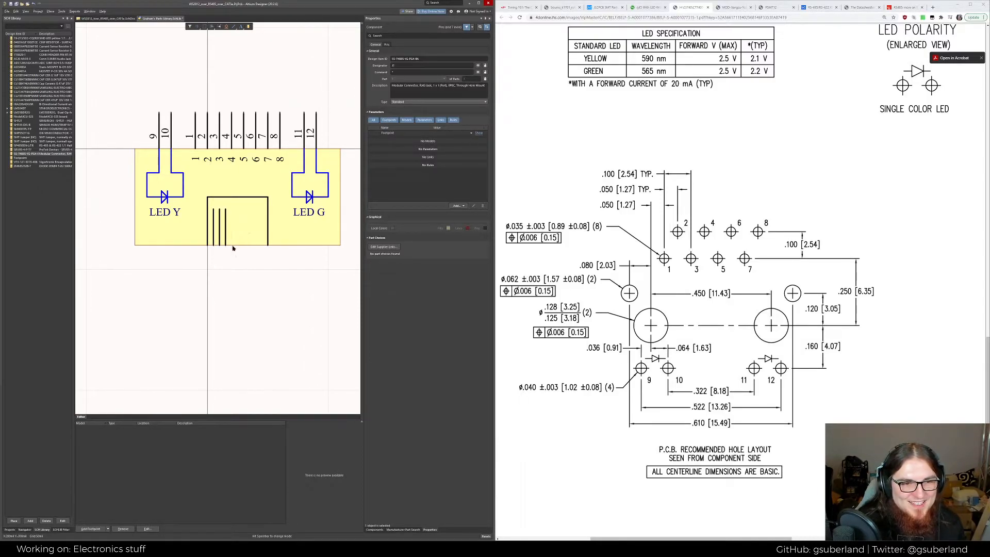
{"action": "left_click", "coordinate": [231, 210]}
{"action": "right_click", "coordinate": [248, 269]}
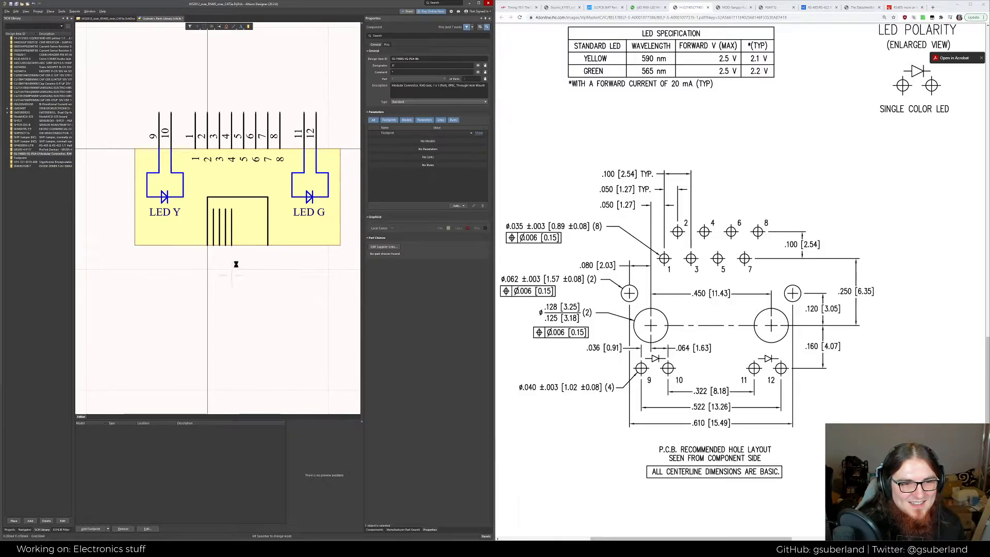
Select the four contact lines and duplicate them beside the originals to make eight contacts
{"action": "right_click", "coordinate": [235, 263]}
{"action": "left_click_drag", "start_coordinate": [211, 244], "coordinate": [244, 226]}
{"action": "left_click", "coordinate": [246, 243], "text": "shift"}
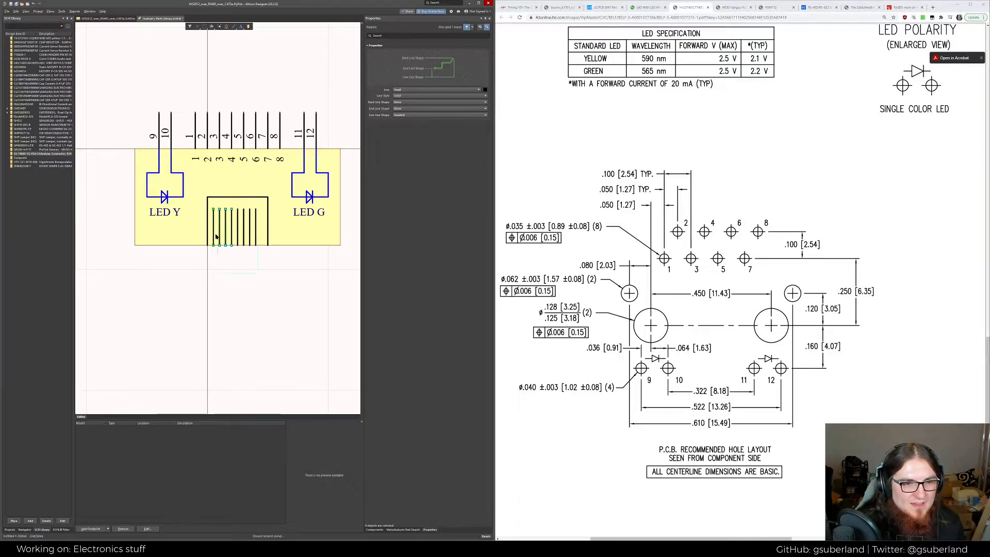
Select all eight contact lines and shift them on a finer grid so they sit centred within the jack outline
{"action": "left_click", "coordinate": [290, 227], "text": "shift"}
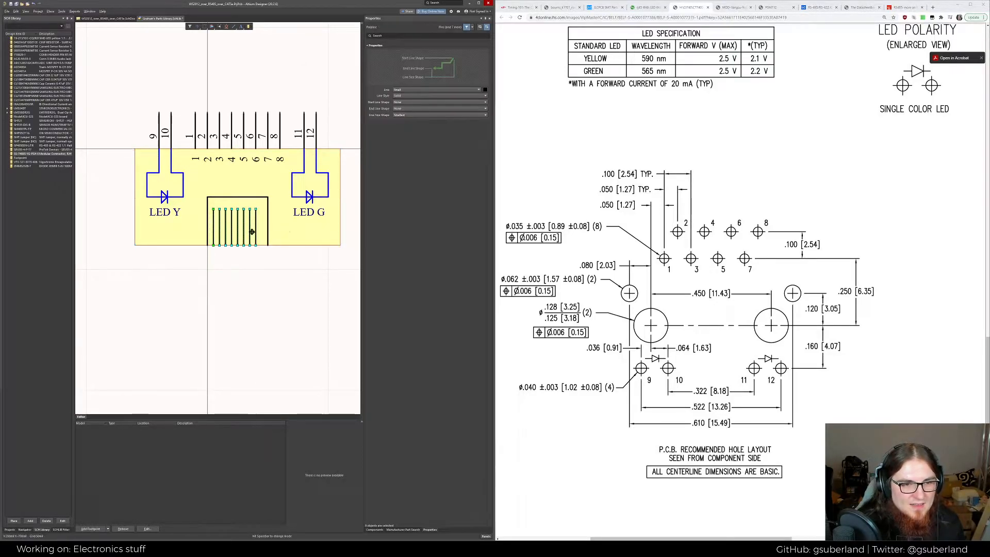
{"action": "left_click_drag", "start_coordinate": [254, 229], "coordinate": [251, 231]}
{"action": "key", "text": "g"}
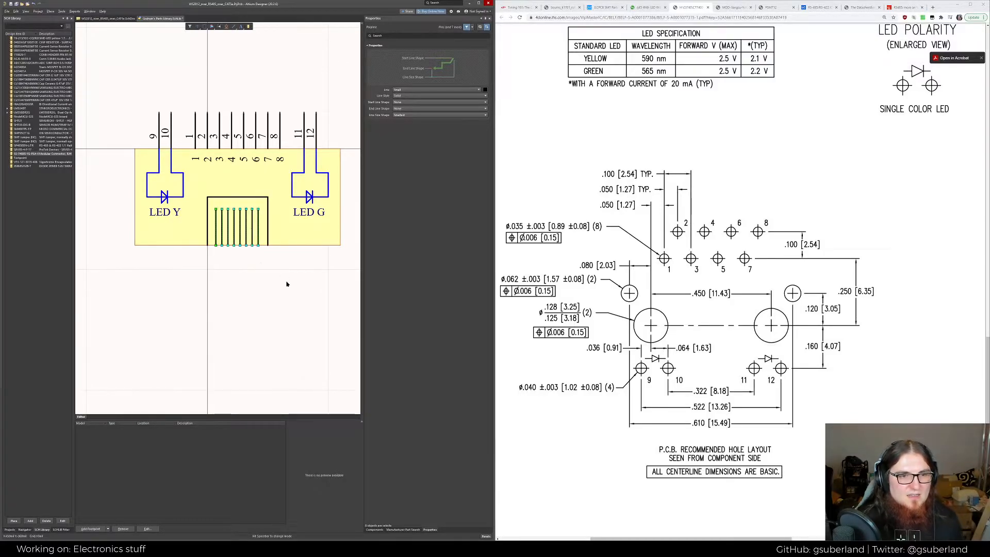
{"action": "left_click", "coordinate": [286, 284]}
Select the jack outline with its eight contact lines and move them slightly up from the body's lower edge
{"action": "scroll", "coordinate": [285, 280], "scroll_direction": "down", "scroll_amount": 2, "text": "ctrl"}
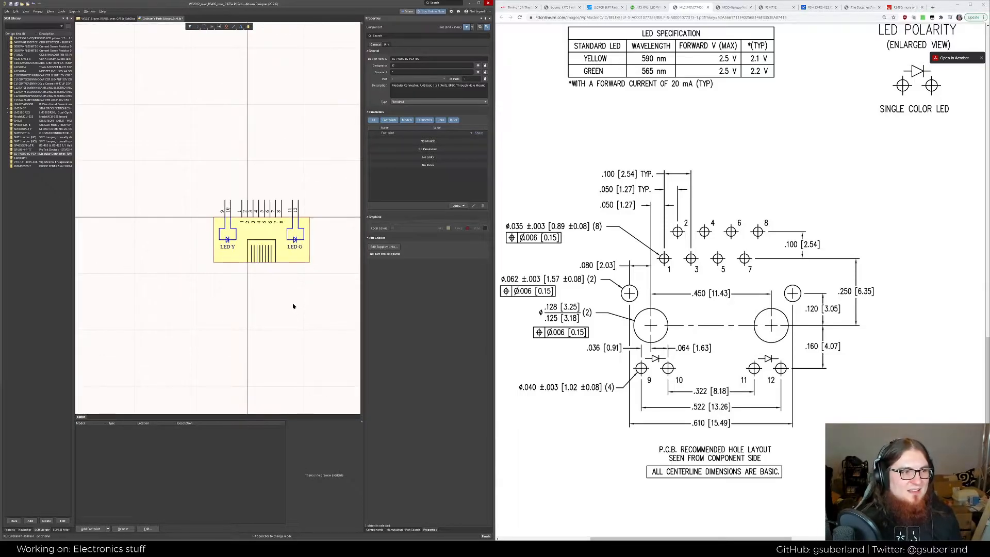
{"action": "scroll", "coordinate": [289, 294], "scroll_direction": "up", "scroll_amount": 3, "text": "ctrl"}
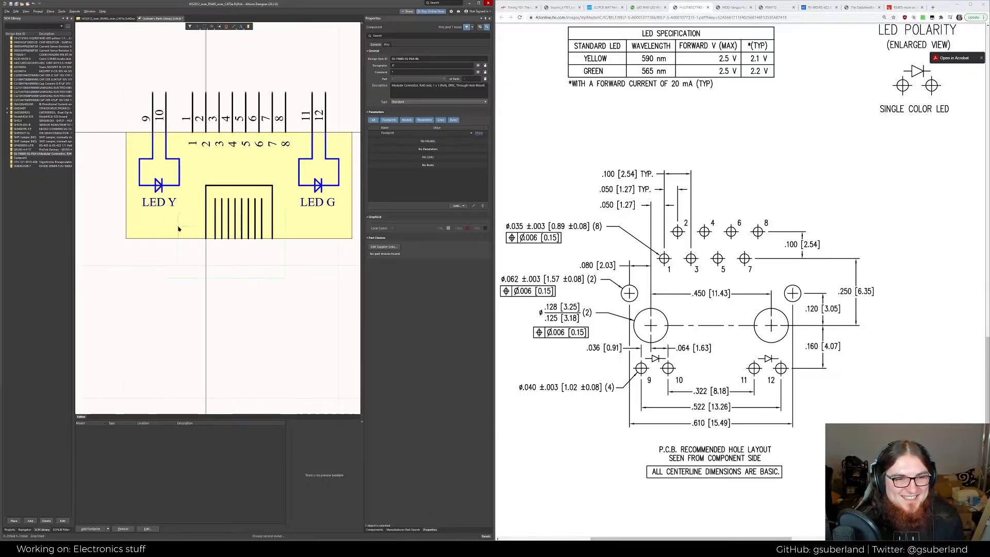
{"action": "left_click_drag", "start_coordinate": [178, 228], "coordinate": [204, 212]}
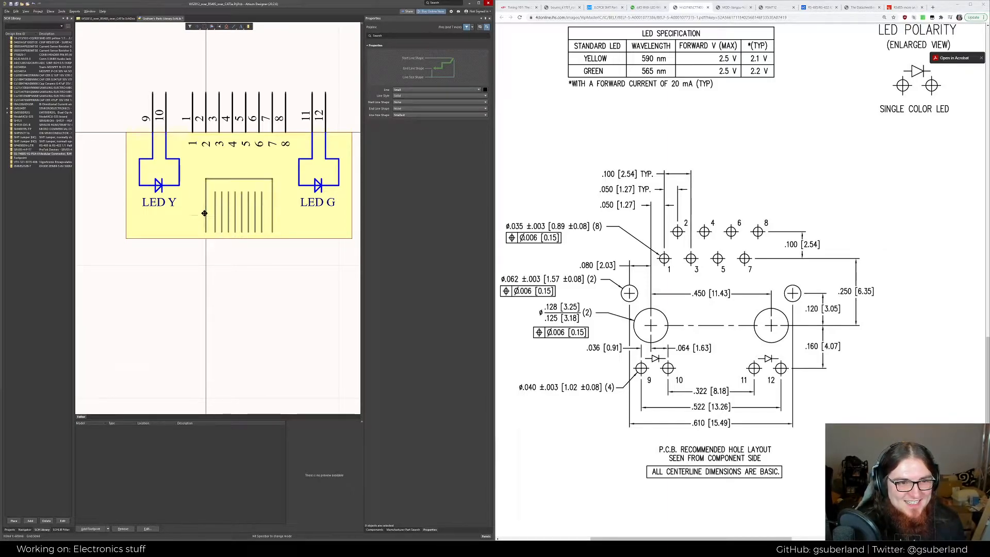
{"action": "left_click", "coordinate": [219, 248]}
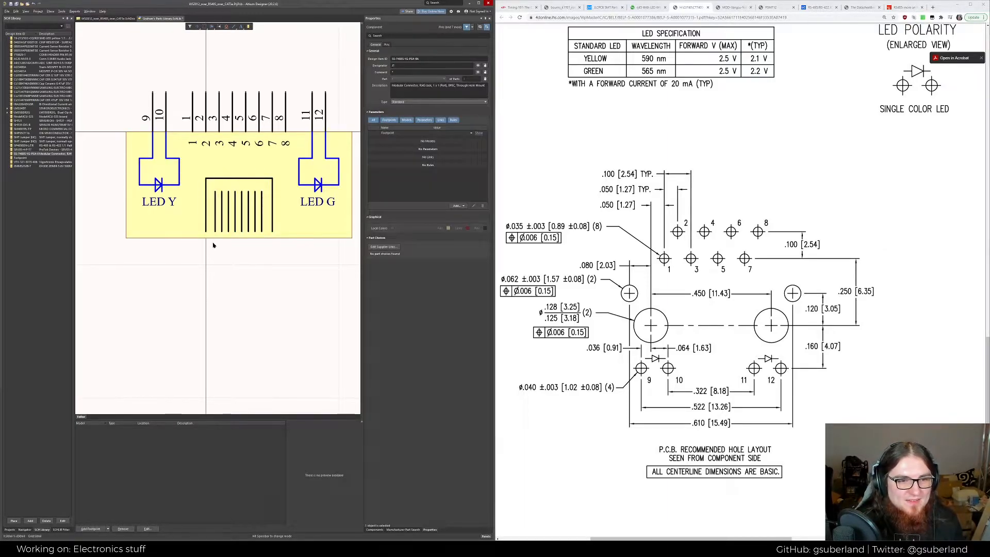
Draw a horizontal line across the open bottom of the jack outline to close it
{"action": "right_click", "coordinate": [238, 266]}
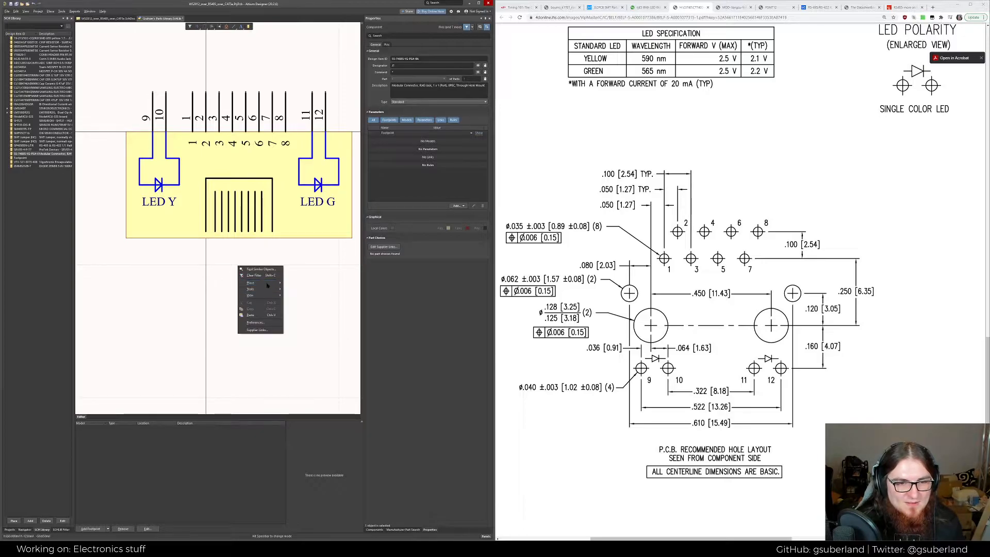
{"action": "mouse_move", "coordinate": [268, 283]}
{"action": "left_click", "coordinate": [295, 323]}
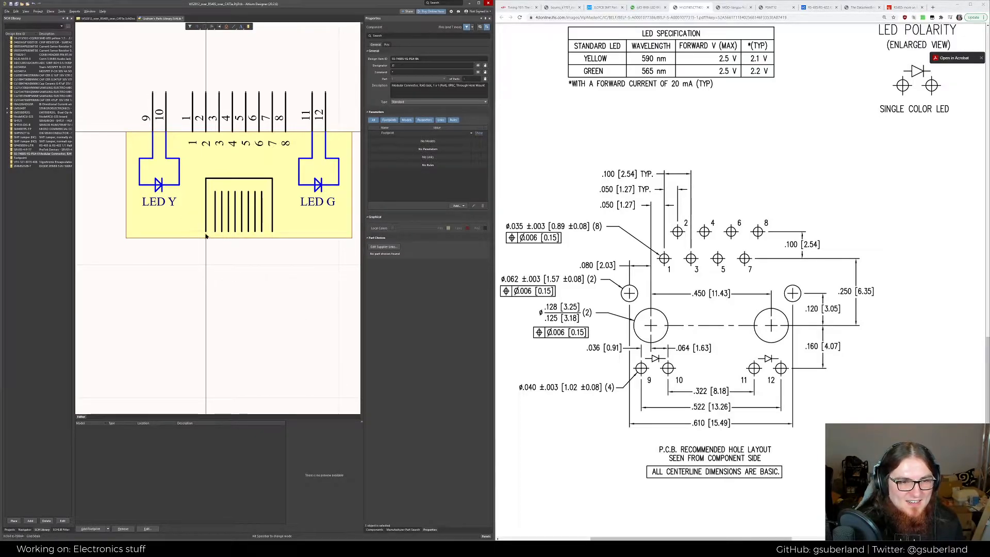
{"action": "left_click", "coordinate": [205, 235]}
{"action": "left_click", "coordinate": [273, 235]}
{"action": "right_click", "coordinate": [272, 277]}
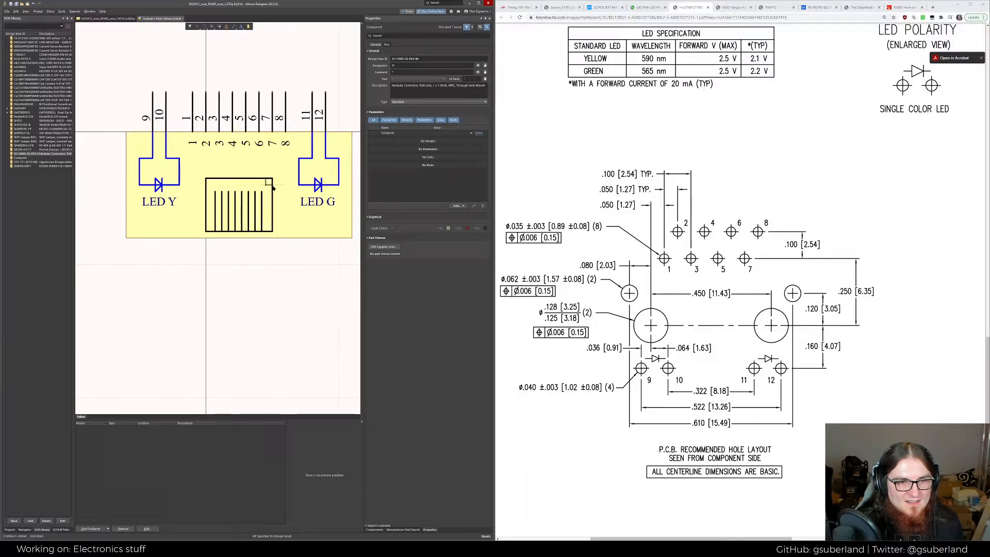
Draw a small square notch in each upper corner of the jack outline
{"action": "left_click", "coordinate": [273, 186]}
{"action": "right_click", "coordinate": [272, 186]}
{"action": "left_click", "coordinate": [212, 180]}
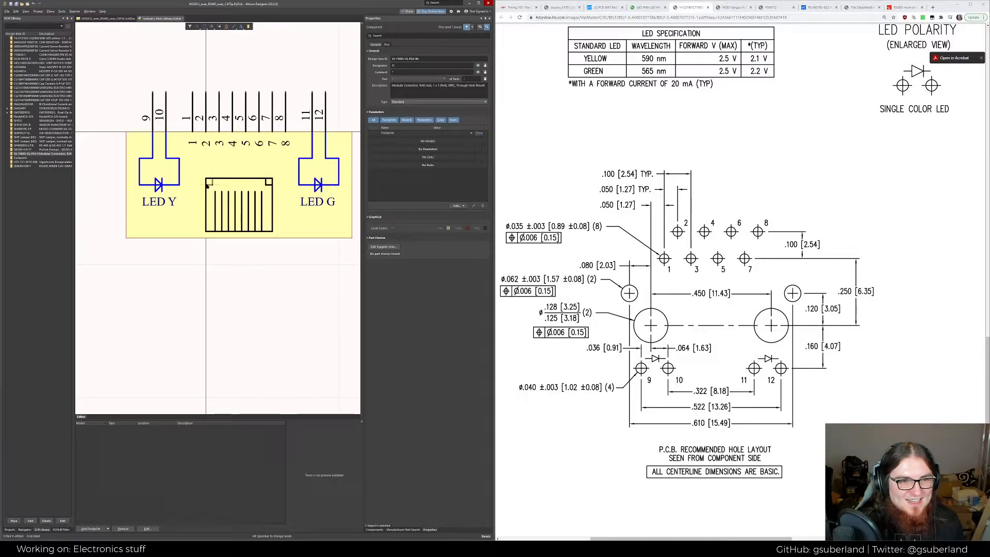
{"action": "left_click", "coordinate": [206, 184]}
{"action": "right_click", "coordinate": [194, 219]}
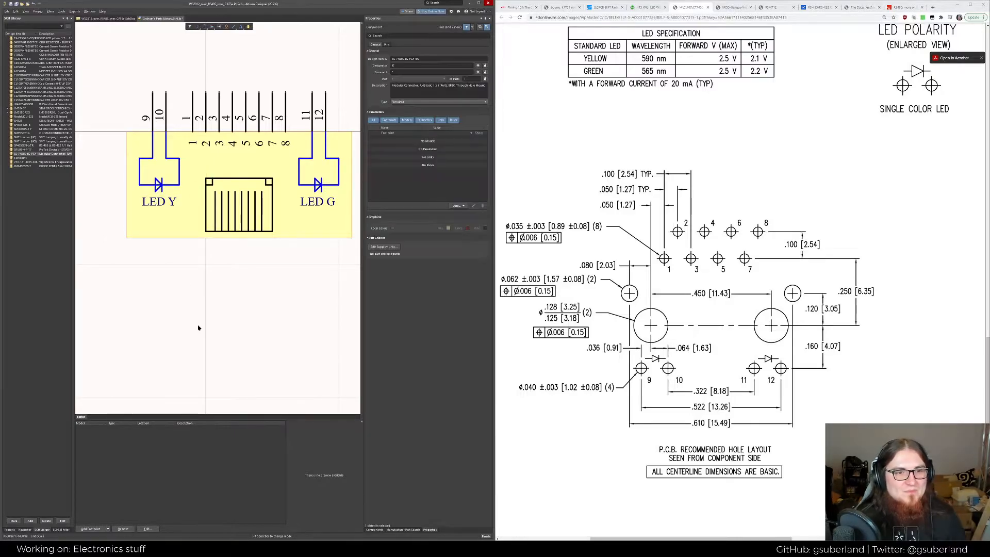
{"action": "scroll", "coordinate": [250, 301], "scroll_direction": "down", "scroll_amount": 5, "text": "ctrl"}
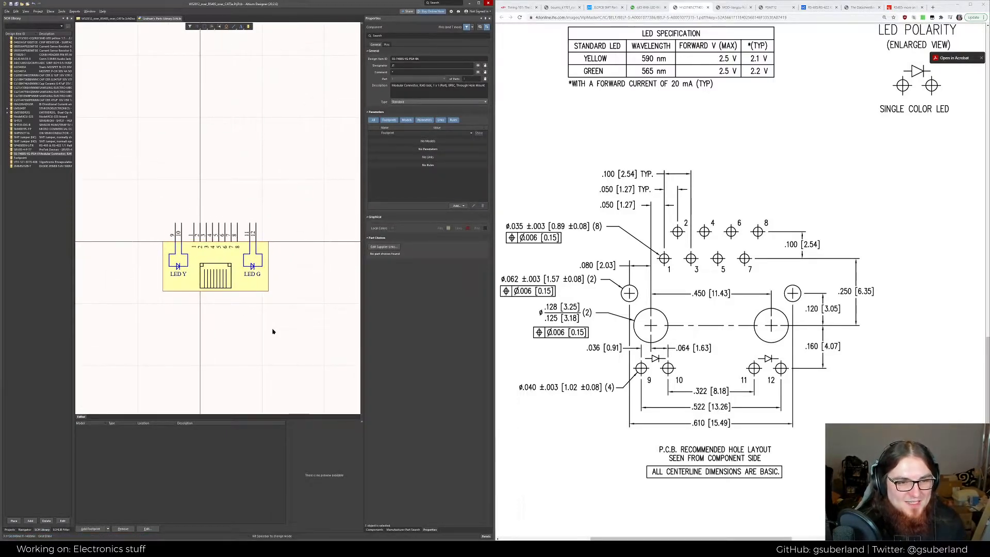
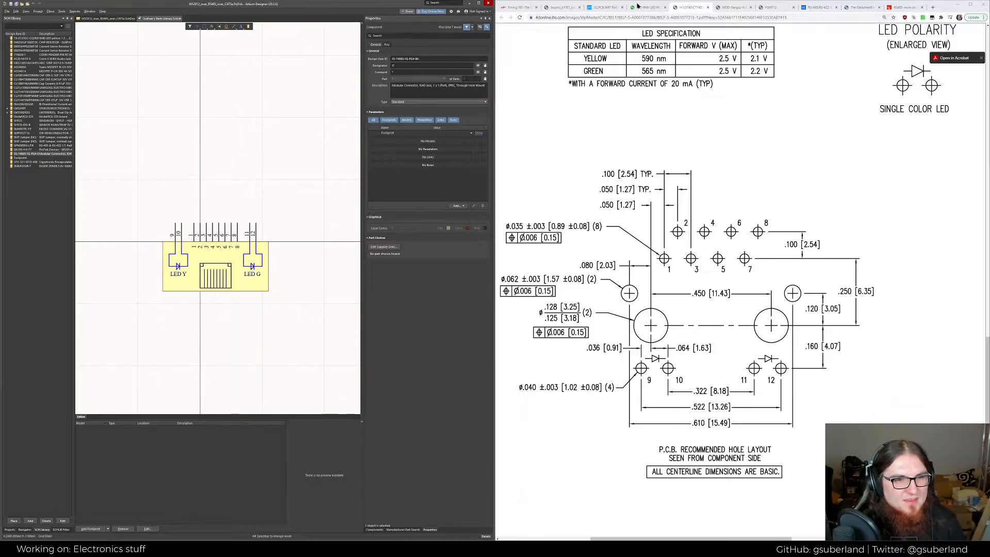
Switch to the RS-485 transceiver schematic and delete the Header 8 connector at its left end
{"action": "right_click_drag", "start_coordinate": [275, 195], "coordinate": [273, 212]}
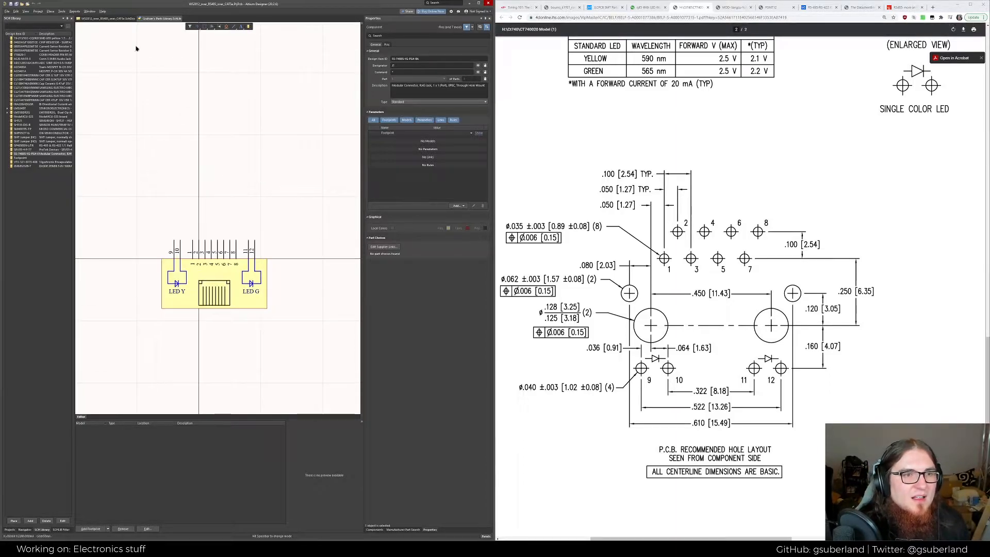
{"action": "left_click", "coordinate": [113, 19]}
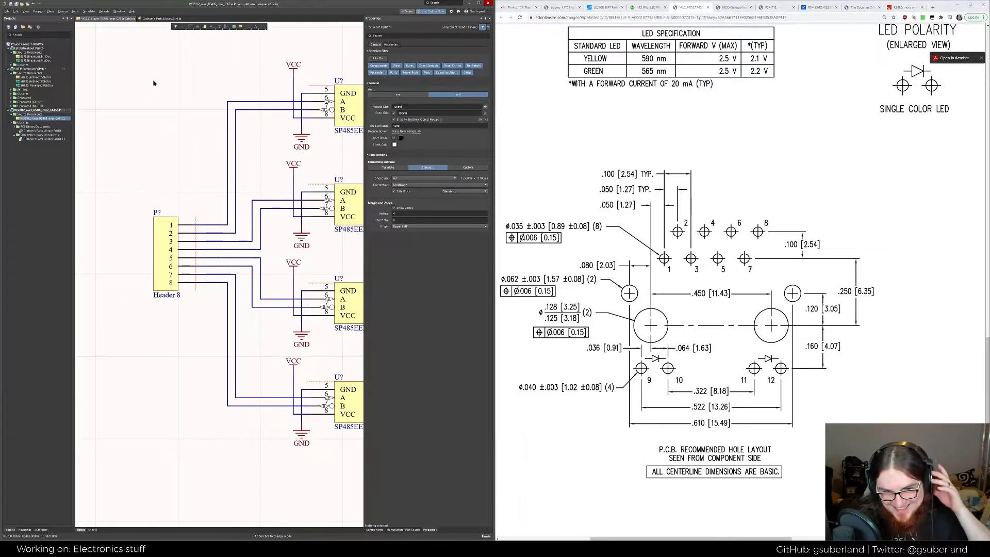
{"action": "right_click_drag", "start_coordinate": [168, 101], "coordinate": [145, 87]}
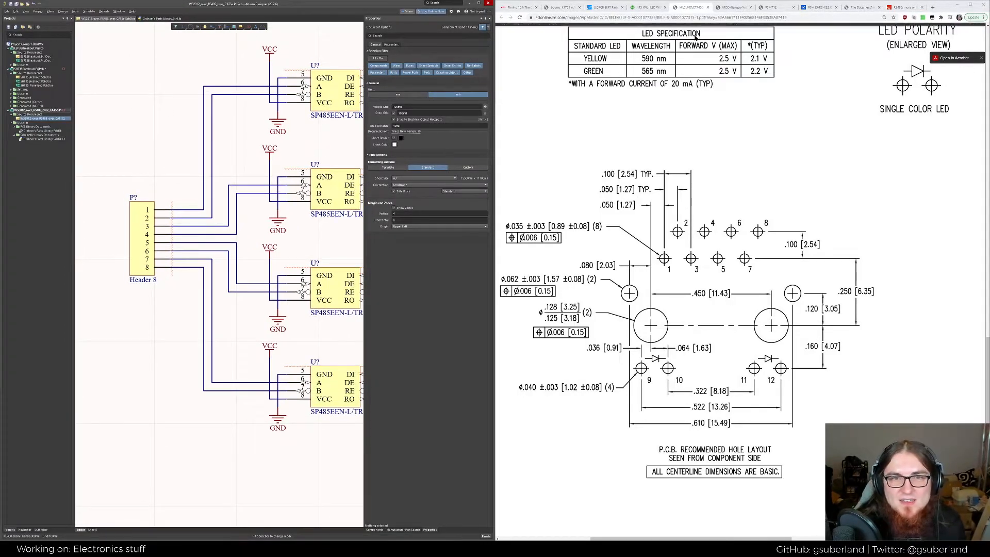
{"action": "left_click", "coordinate": [479, 3]}
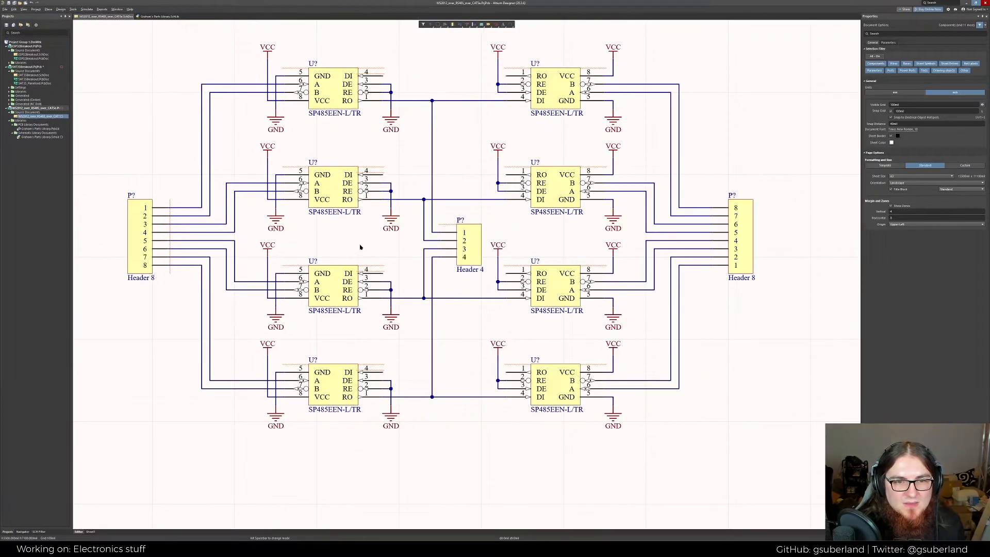
{"action": "left_click", "coordinate": [238, 265]}
{"action": "key", "text": "Delete"}
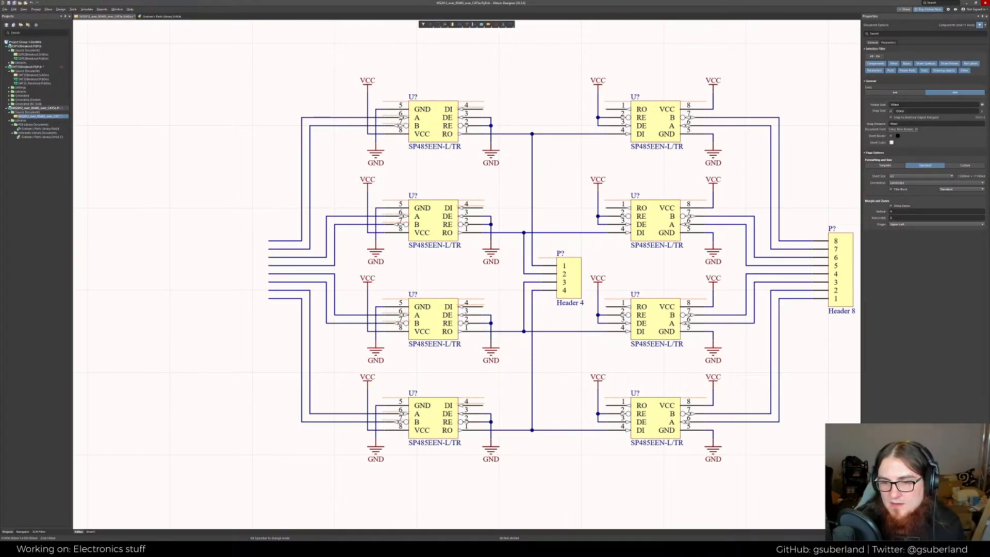
Place the SS-7488S-YG-PG4-BA jack from the custom parts library where the deleted header was, facing the open wire ends
{"action": "left_click", "coordinate": [872, 531]}
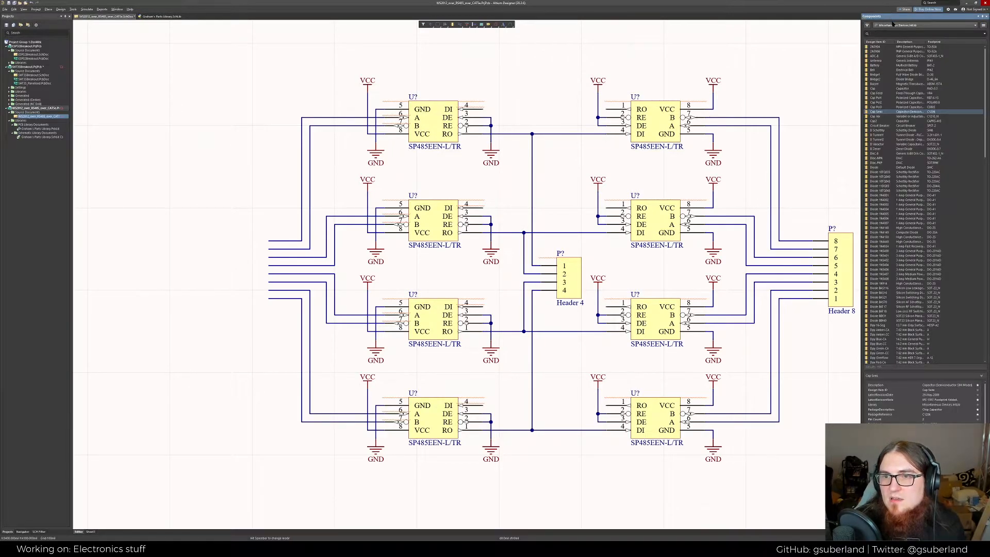
{"action": "left_click", "coordinate": [893, 25]}
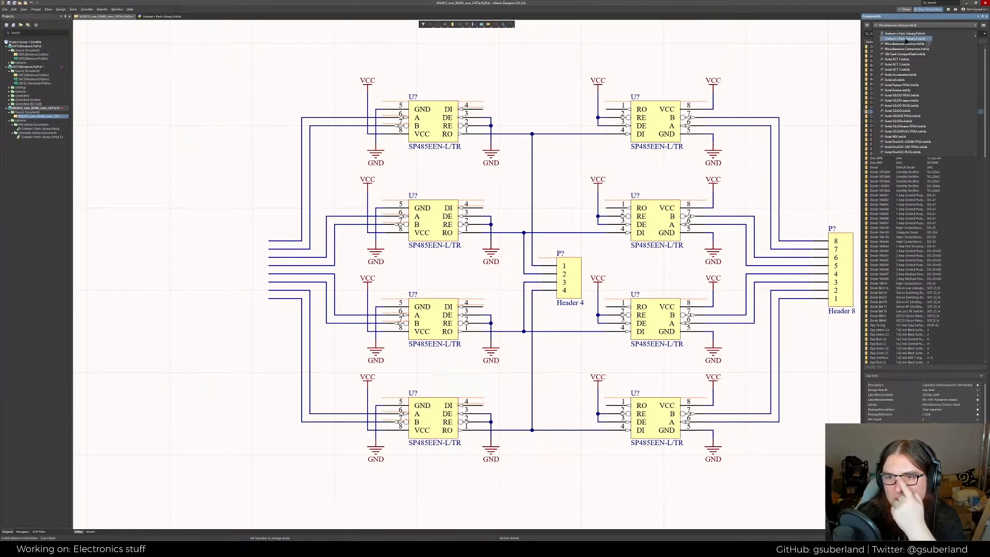
{"action": "left_click", "coordinate": [905, 39]}
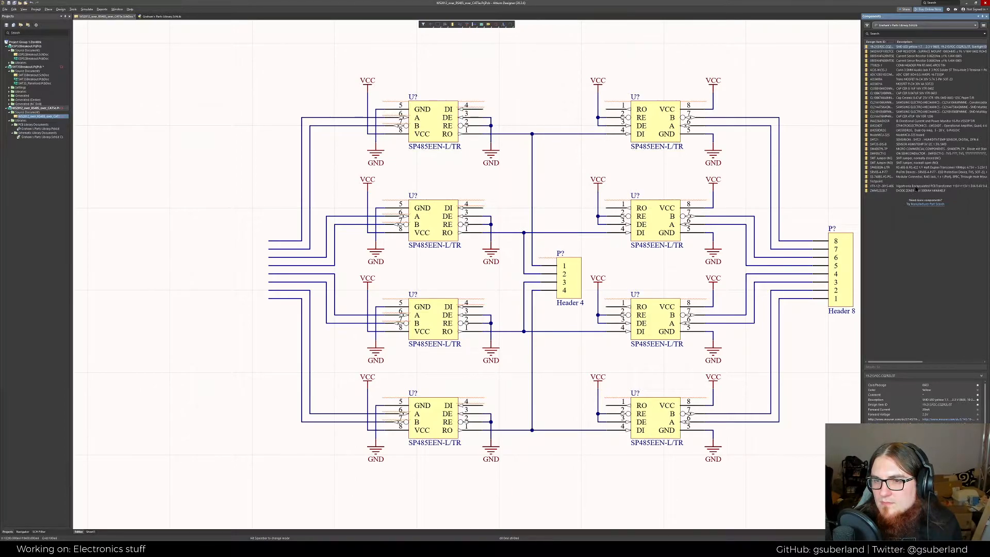
{"action": "left_click", "coordinate": [882, 177]}
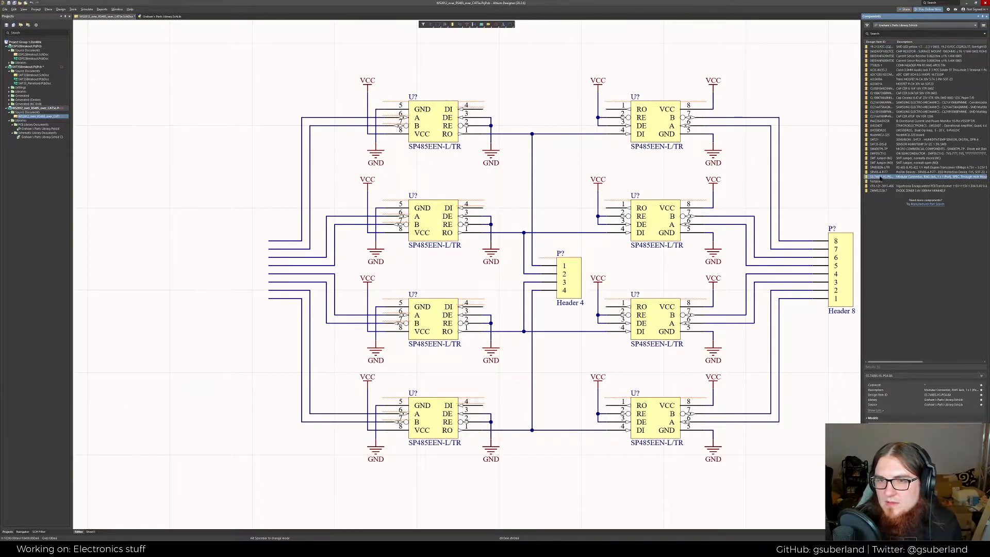
{"action": "left_click_drag", "start_coordinate": [876, 177], "coordinate": [211, 246]}
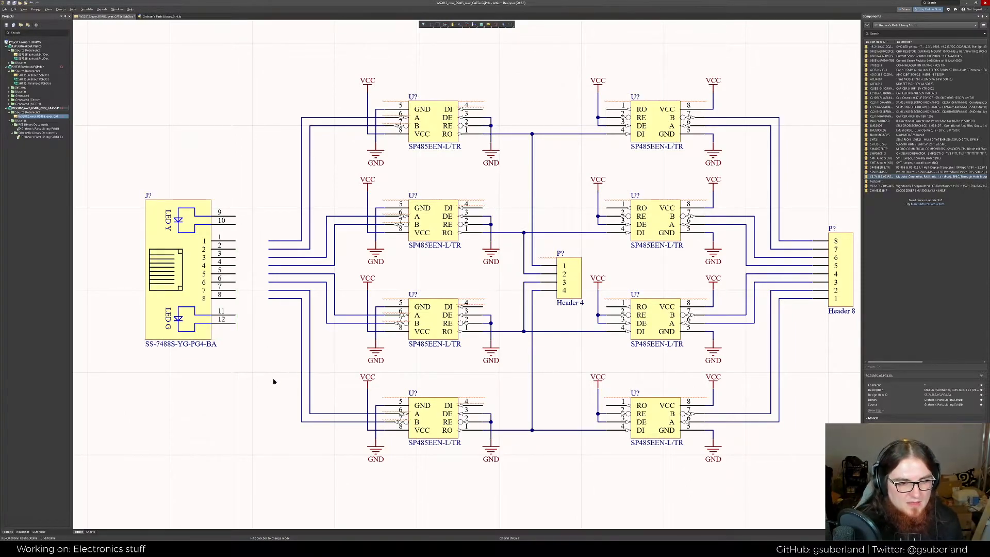
Check the T-568A/B wiring diagram and wire jack pins 1, 2 and 3 straight to the first three open lines
{"action": "key", "text": "alt+Tab"}
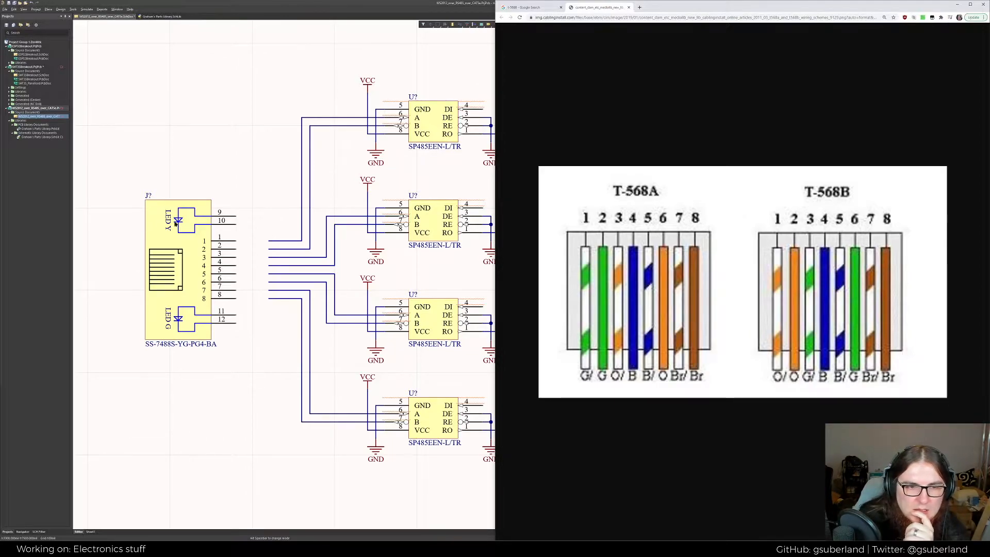
{"action": "left_click", "coordinate": [259, 235]}
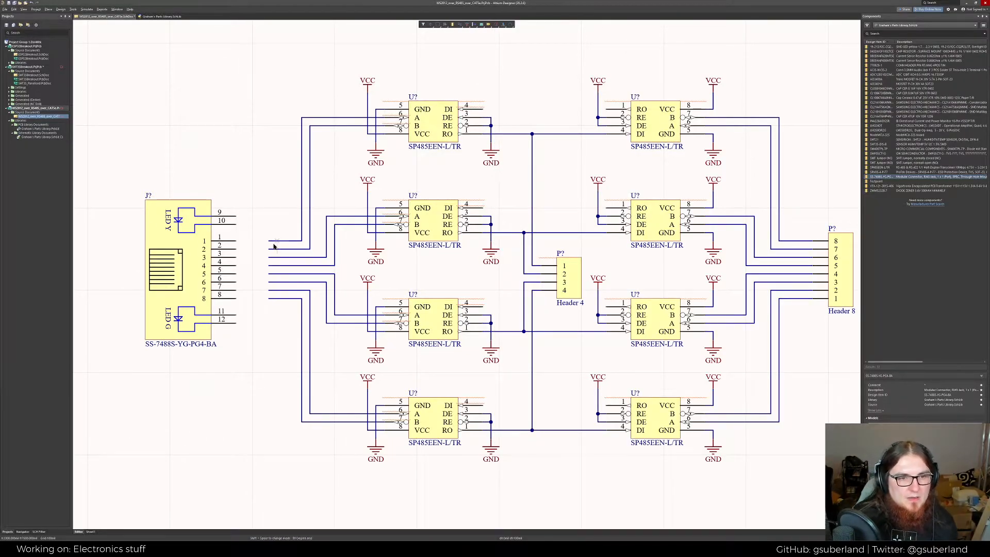
{"action": "left_click", "coordinate": [238, 242]}
{"action": "left_click", "coordinate": [268, 250]}
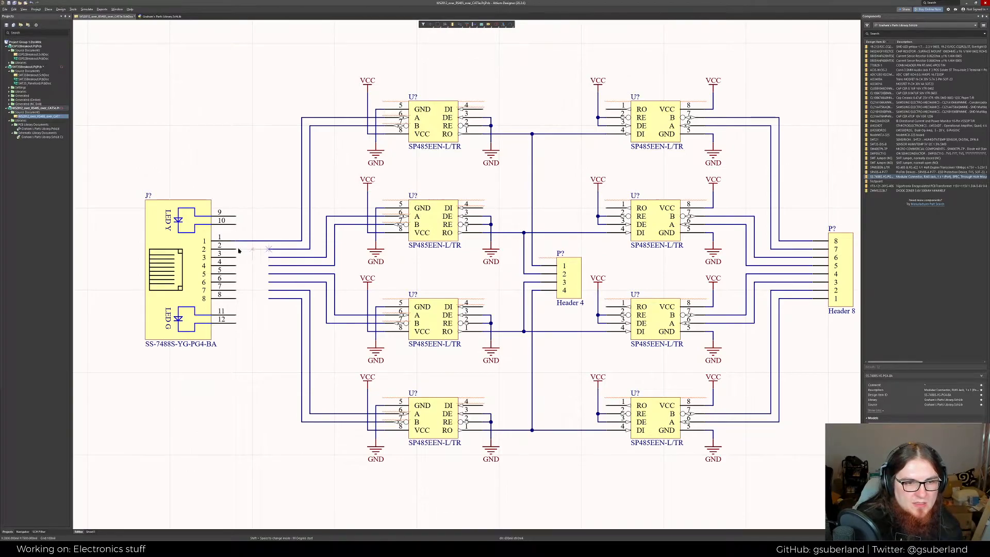
{"action": "left_click", "coordinate": [237, 250]}
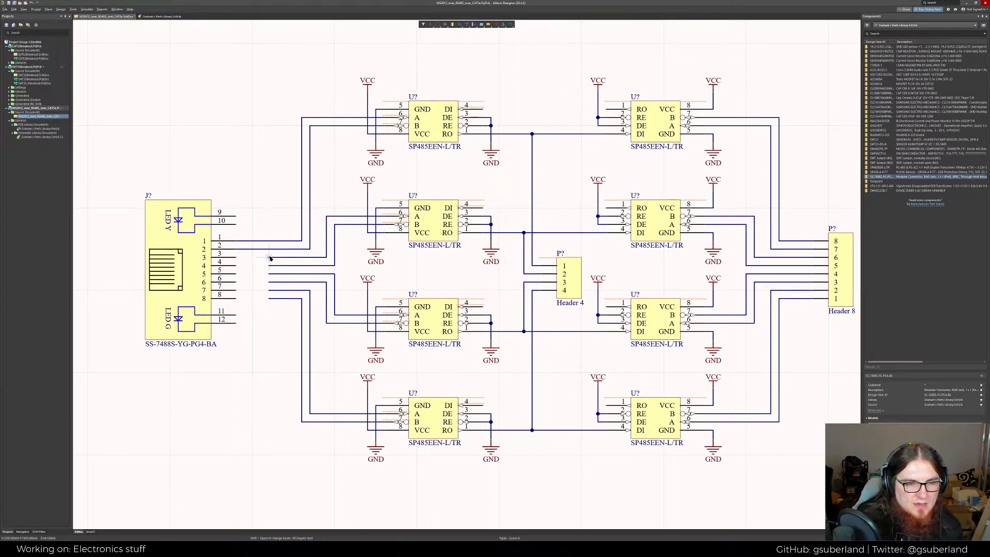
{"action": "left_click", "coordinate": [270, 259]}
{"action": "left_click", "coordinate": [236, 259]}
{"action": "left_click", "coordinate": [268, 266]}
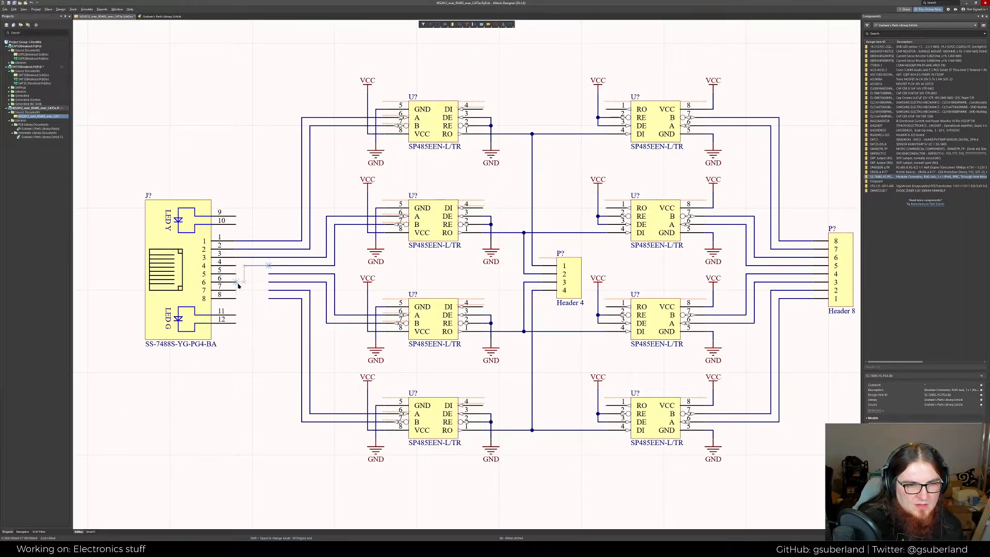
{"action": "right_click", "coordinate": [249, 283]}
{"action": "key", "text": "ctrl+z"}
{"action": "key", "text": "ctrl+z"}
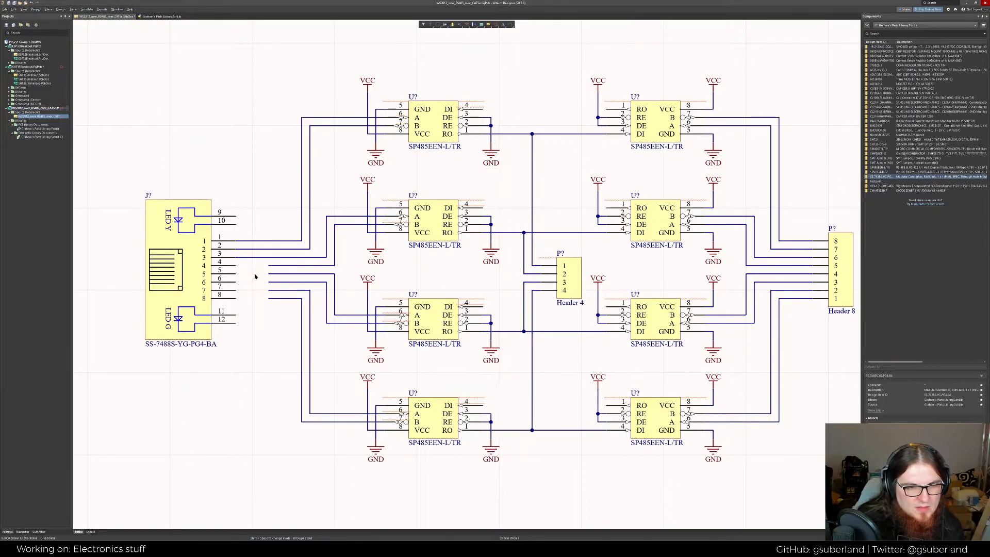
Wire the fourth open line, from input B of the second left transceiver, to jack pin 6
{"action": "left_click", "coordinate": [268, 266]}
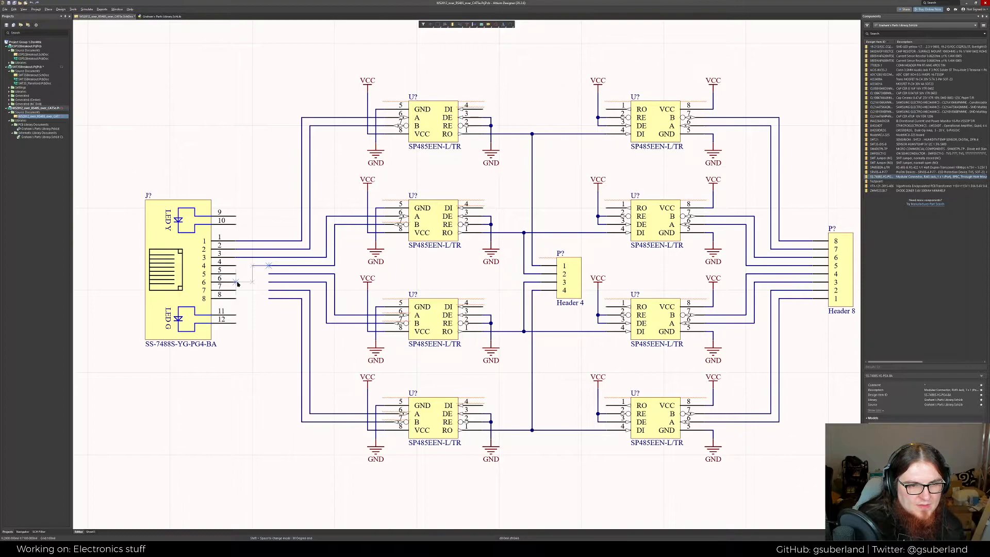
{"action": "left_click", "coordinate": [237, 282]}
{"action": "left_click", "coordinate": [269, 275]}
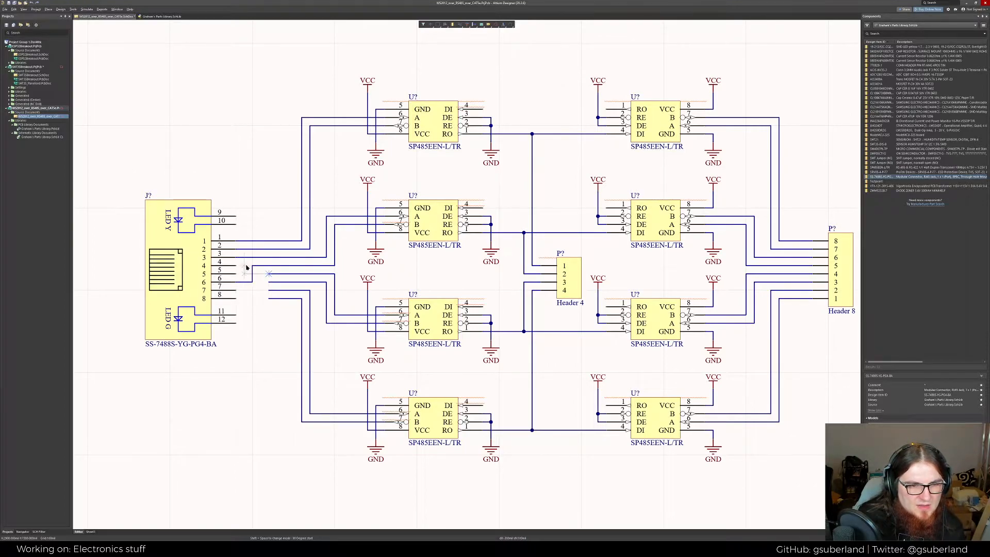
{"action": "right_click", "coordinate": [246, 267]}
{"action": "right_click", "coordinate": [245, 267]}
{"action": "right_click", "coordinate": [246, 267]}
Reshape the stepped wire at jack pin 6 into a single diagonal segment joining the fourth line
{"action": "left_click", "coordinate": [238, 262]}
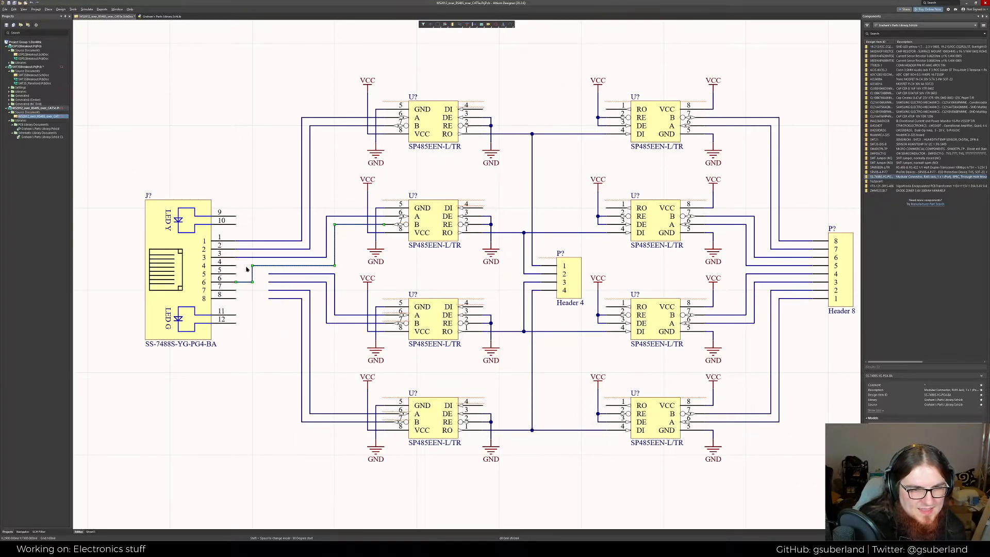
{"action": "left_click", "coordinate": [251, 278]}
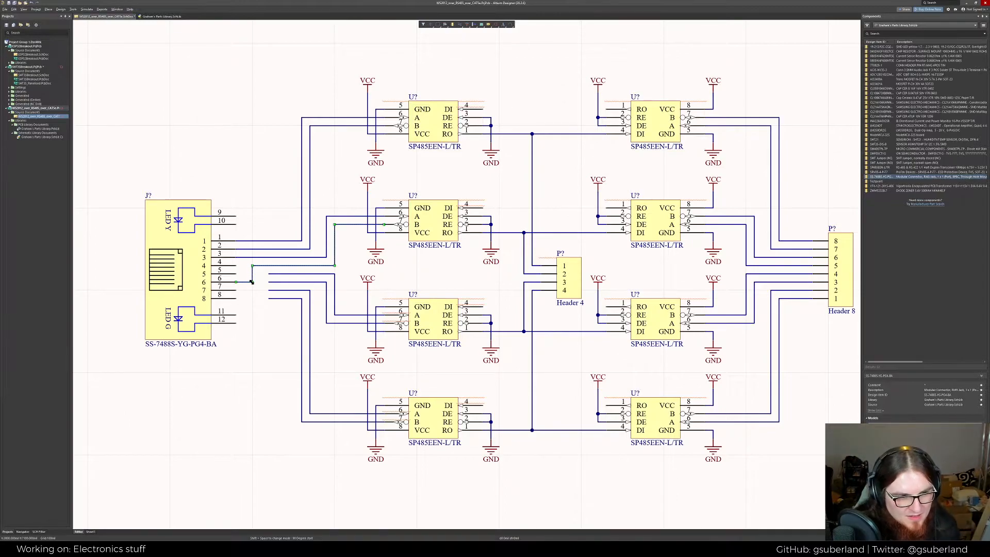
{"action": "mouse_move", "coordinate": [252, 281]}
{"action": "left_mouse_down"}
{"action": "mouse_move", "coordinate": [243, 269]}
{"action": "mouse_move", "coordinate": [253, 265]}
{"action": "left_mouse_up"}
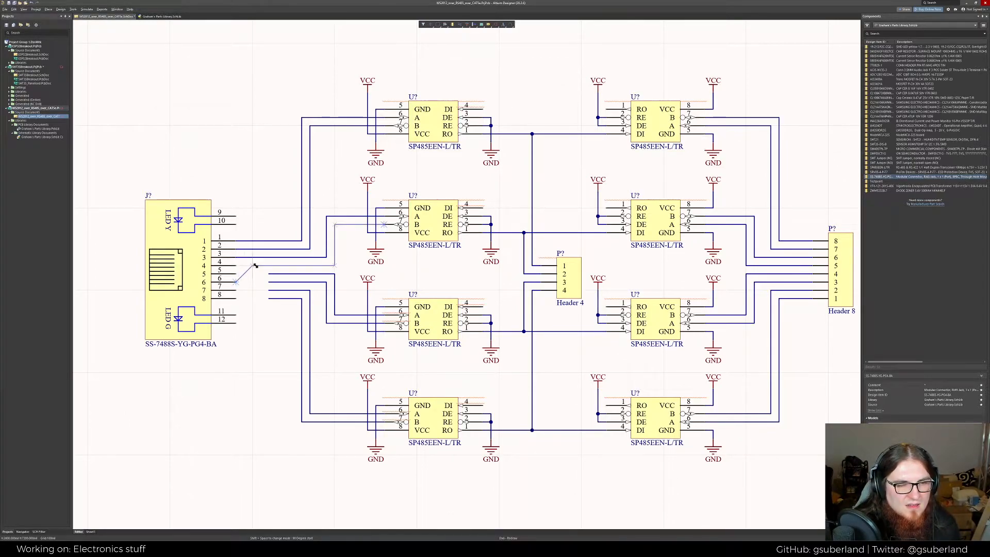
{"action": "mouse_move", "coordinate": [255, 266]}
{"action": "left_mouse_down"}
{"action": "mouse_move", "coordinate": [252, 273]}
{"action": "mouse_move", "coordinate": [236, 259]}
{"action": "mouse_move", "coordinate": [252, 273]}
{"action": "left_mouse_up"}
Extend the fifth open line toward the jack, undoing the trial crossover to jack pin 4
{"action": "left_click", "coordinate": [268, 274]}
{"action": "key", "text": "space"}
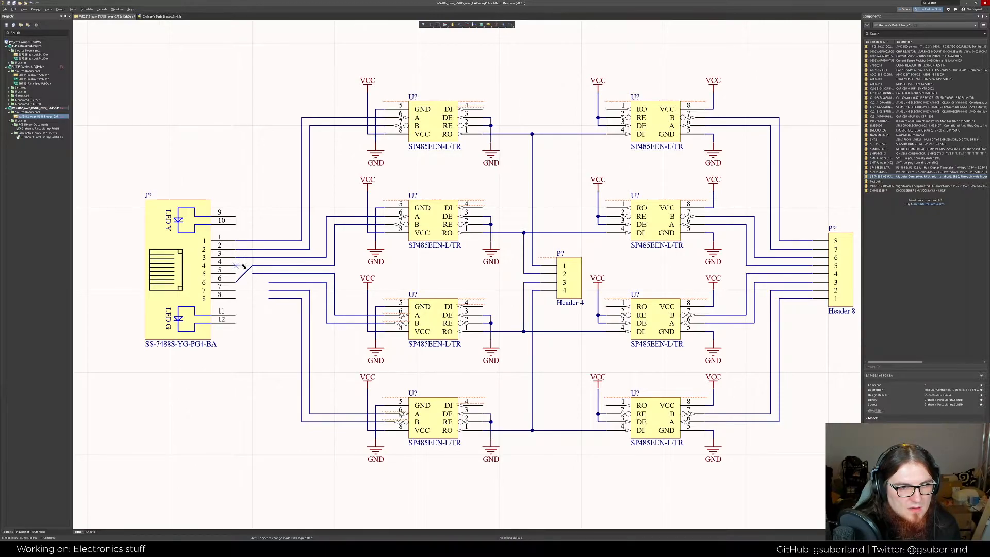
{"action": "left_click", "coordinate": [243, 266]}
{"action": "key", "text": "space"}
{"action": "left_click", "coordinate": [251, 274]}
{"action": "right_click", "coordinate": [248, 297]}
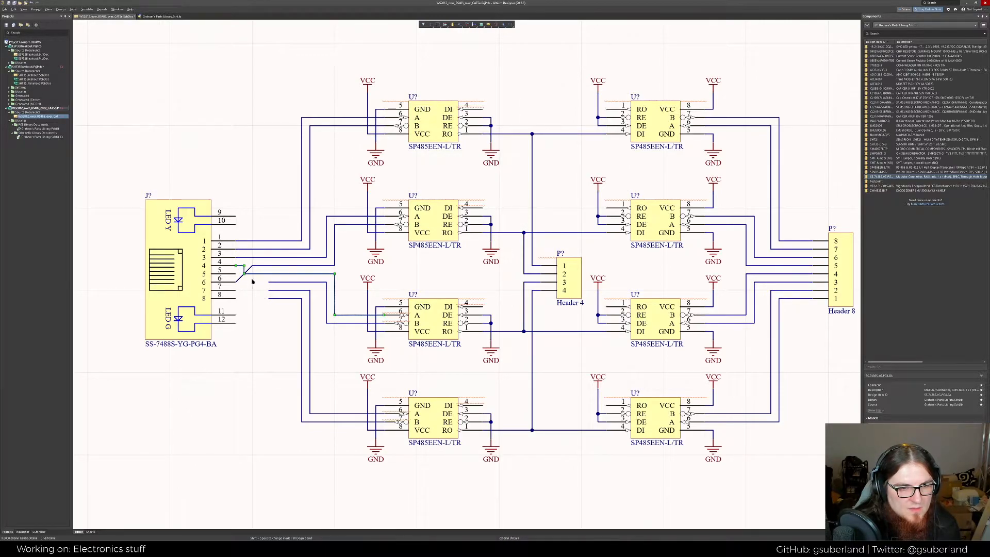
{"action": "key", "text": "ctrl+z"}
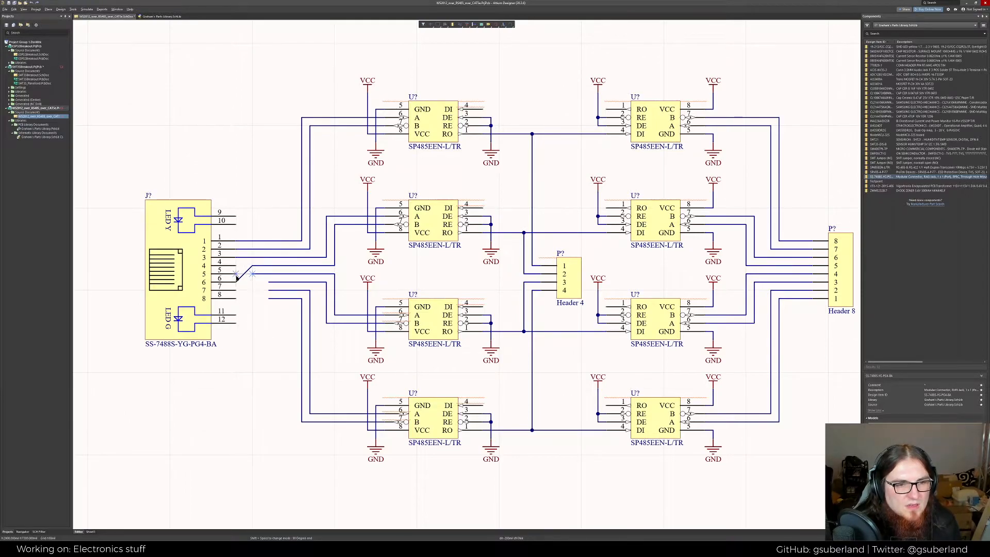
{"action": "right_click", "coordinate": [236, 267]}
{"action": "left_click", "coordinate": [268, 213]}
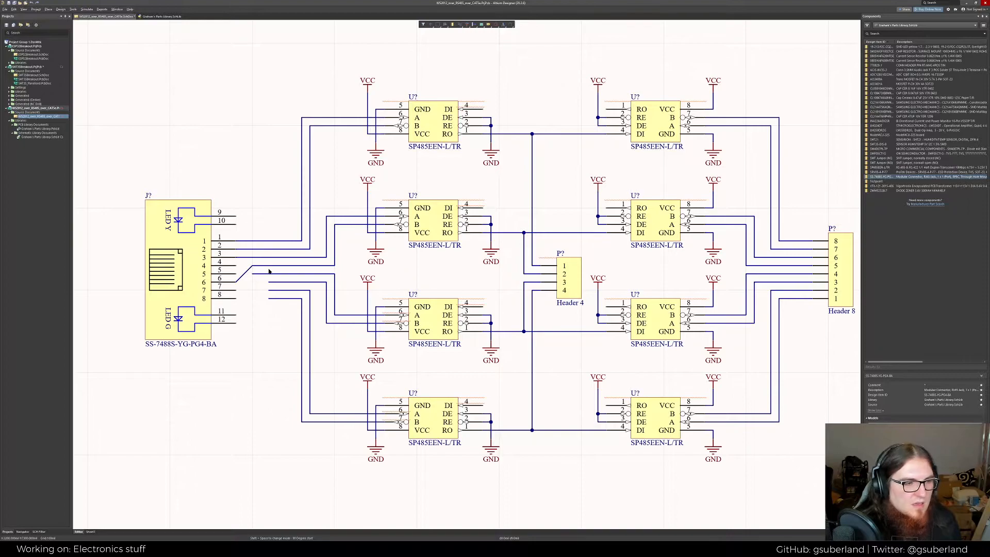
{"action": "scroll", "coordinate": [268, 271], "scroll_direction": "up", "scroll_amount": 3, "text": "ctrl"}
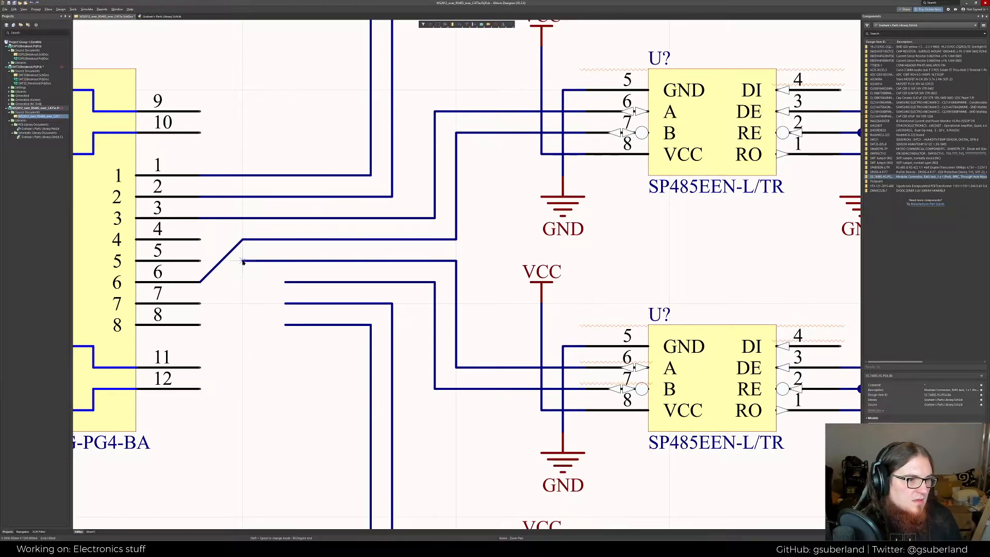
{"action": "key", "text": "Left"}
{"action": "key", "text": "Right"}
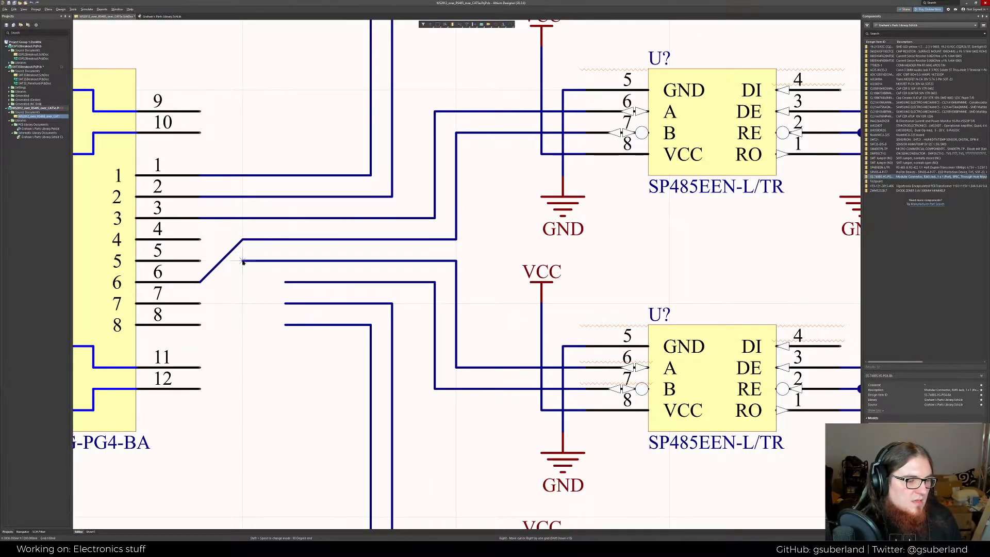
{"action": "key", "text": "Down"}
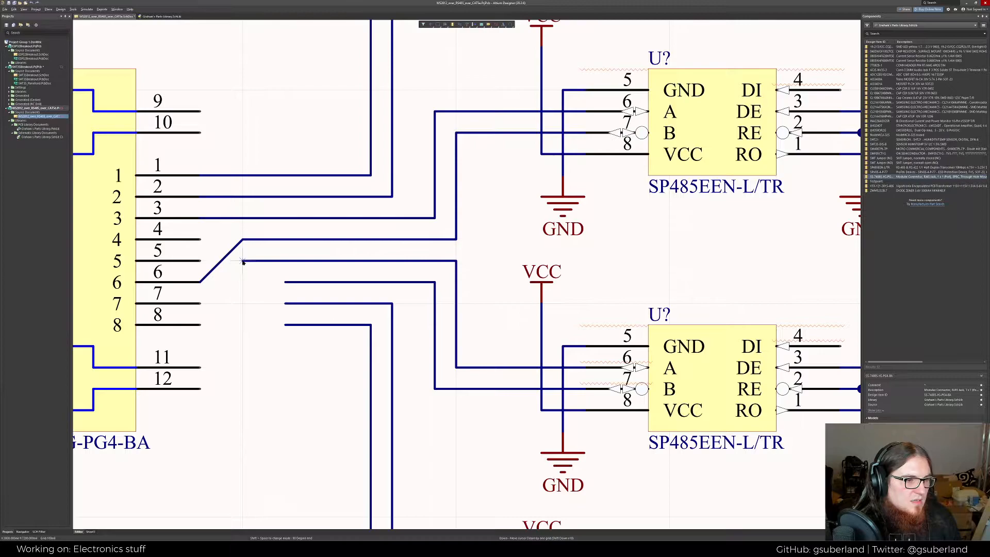
{"action": "key", "text": "shift+Left"}
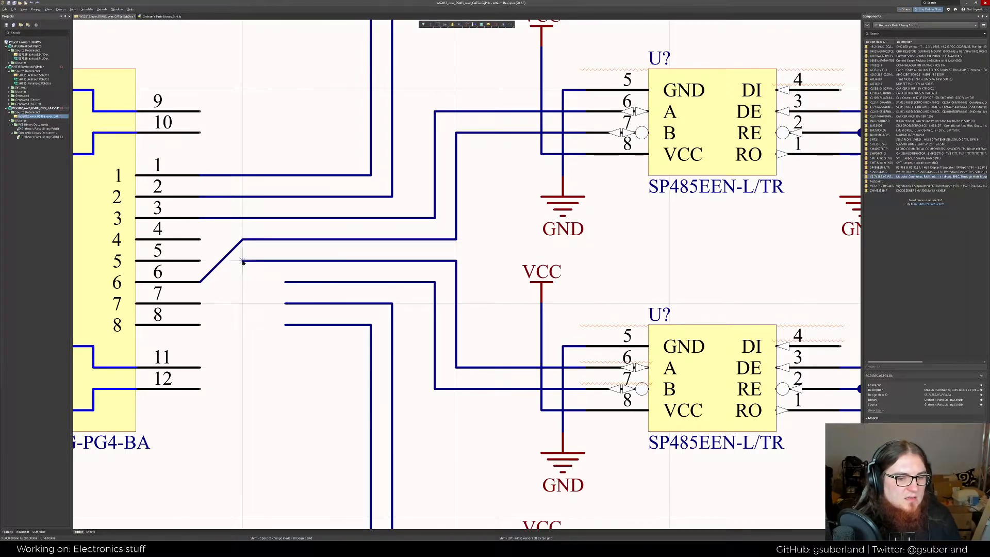
{"action": "key", "text": "shift+Right"}
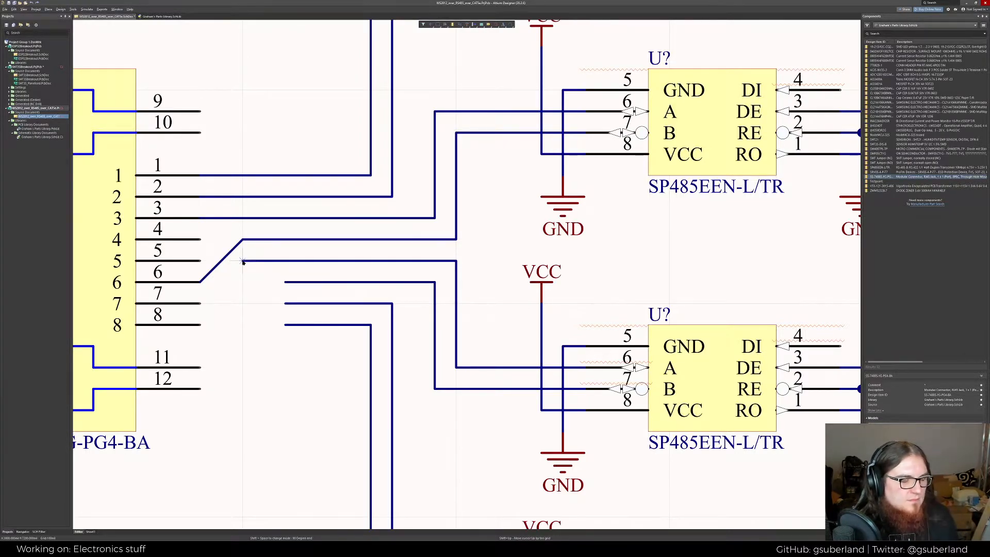
{"action": "left_click", "coordinate": [243, 262]}
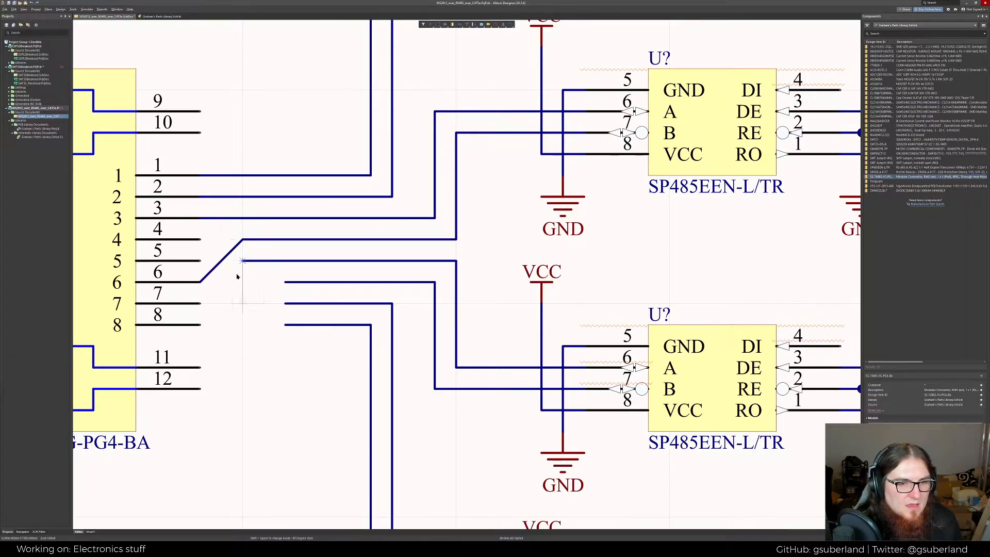
{"action": "right_click", "coordinate": [244, 265]}
{"action": "left_click", "coordinate": [244, 262]}
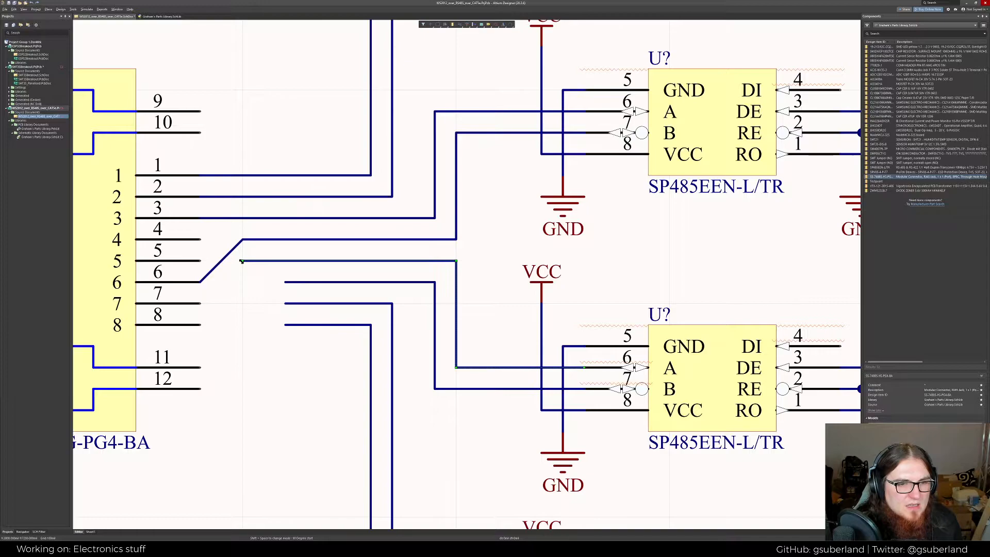
{"action": "left_click_drag", "start_coordinate": [243, 261], "coordinate": [258, 267]}
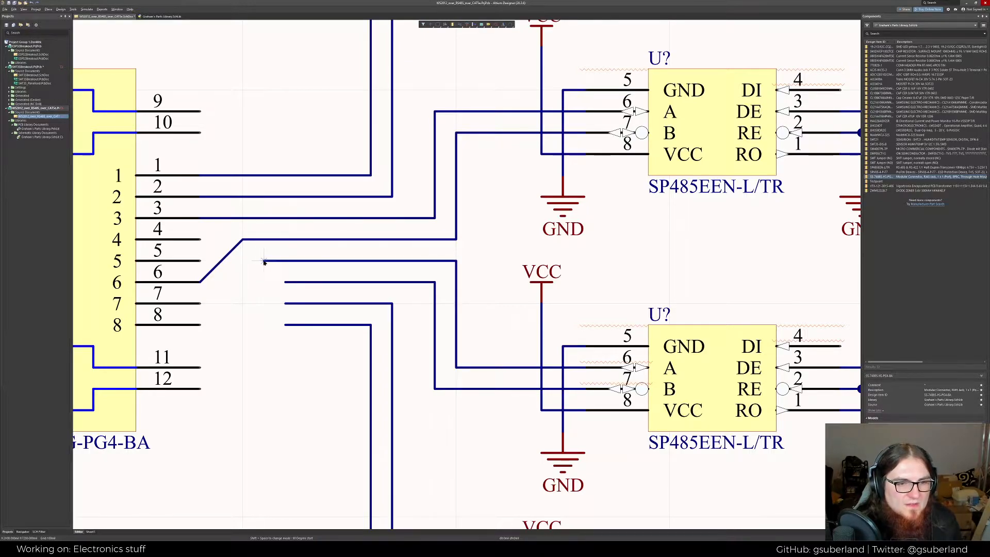
{"action": "left_click", "coordinate": [263, 261]}
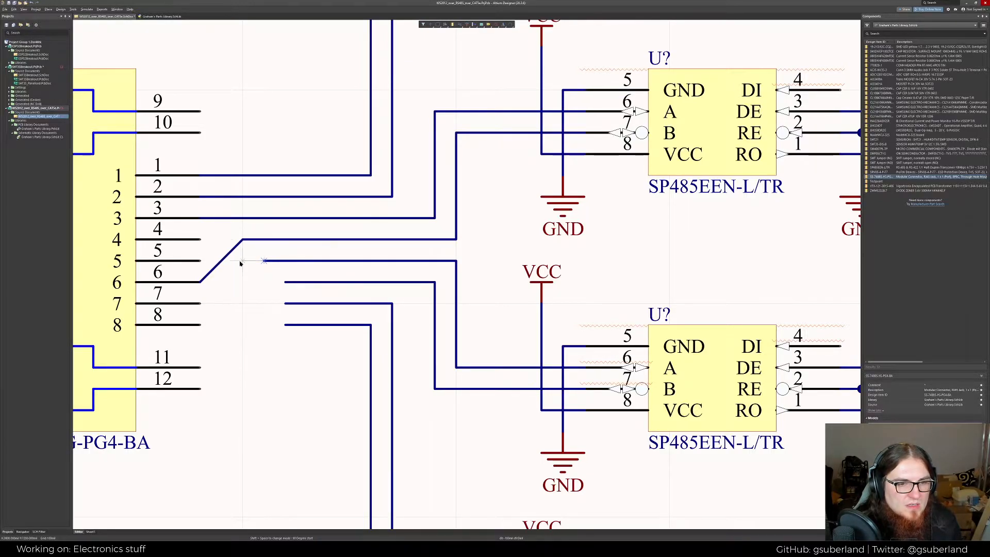
{"action": "key", "text": "Escape"}
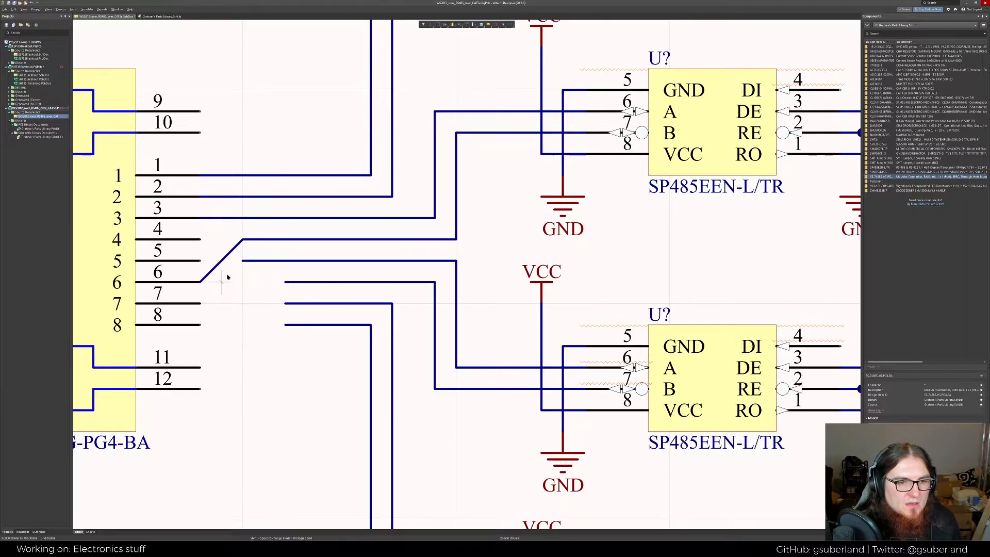
{"action": "left_click", "coordinate": [248, 261]}
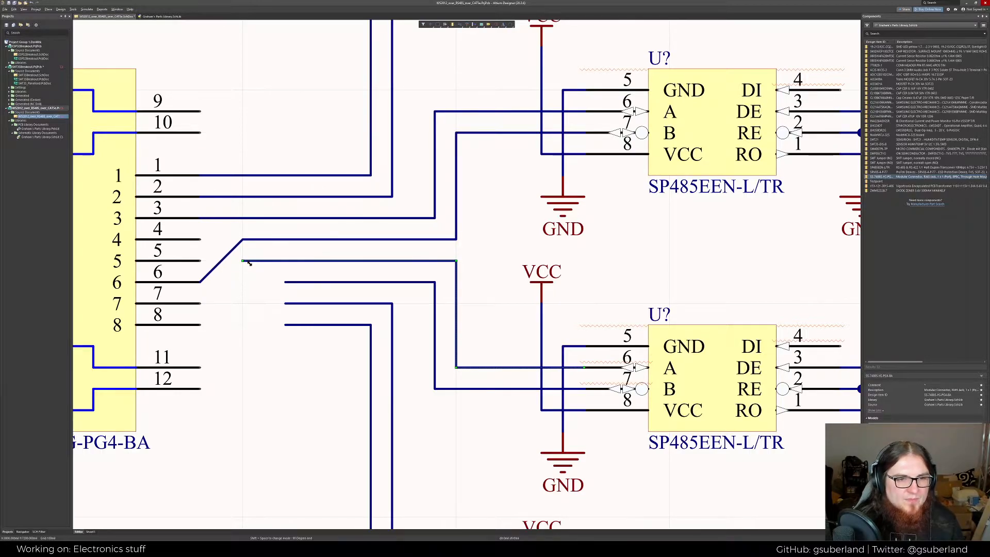
Delete the wire joining jack pin 6 to transceiver input B and shorten the fifth line to align with the open lines below
{"action": "left_click", "coordinate": [219, 264]}
{"action": "key", "text": "Delete"}
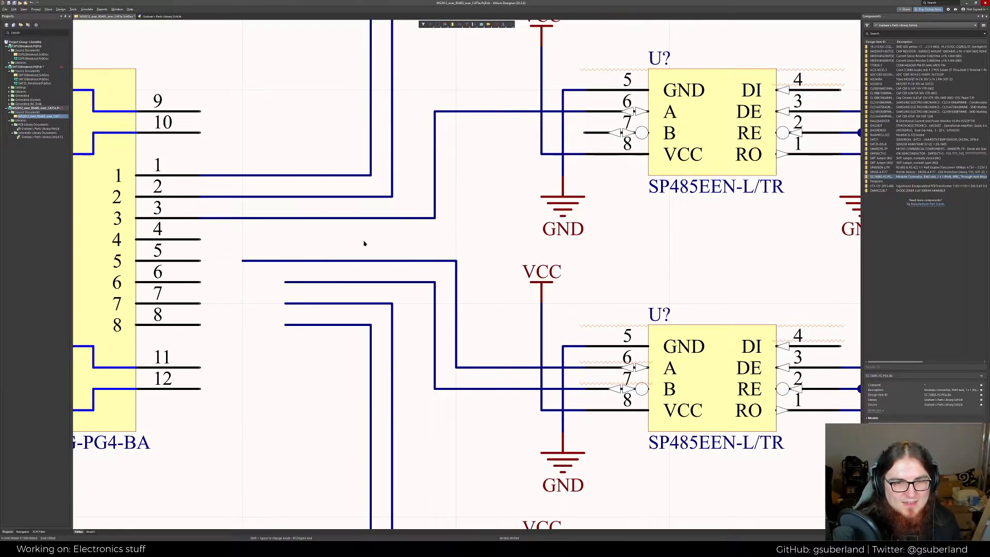
{"action": "left_click_drag", "start_coordinate": [251, 261], "coordinate": [285, 261]}
{"action": "left_click", "coordinate": [200, 303]}
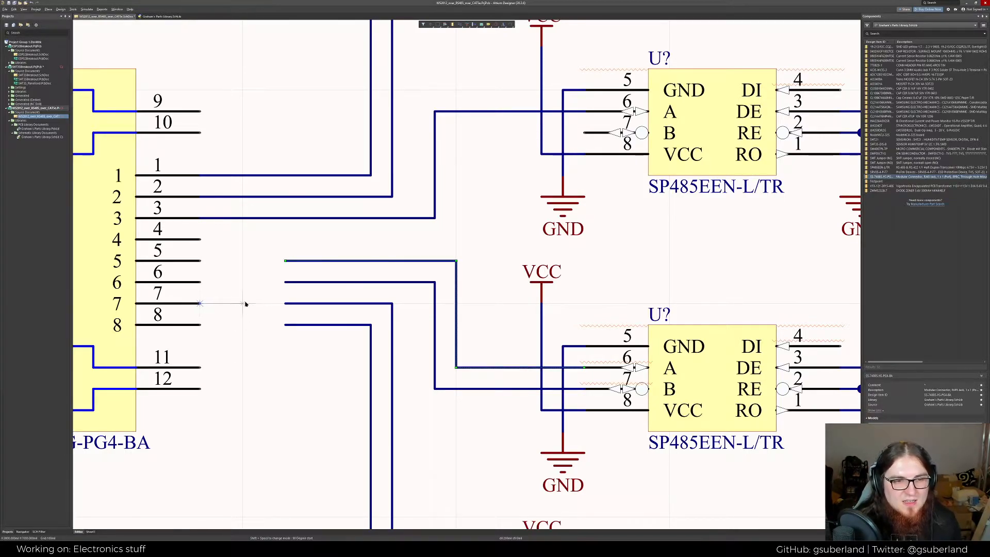
{"action": "key", "text": "Escape"}
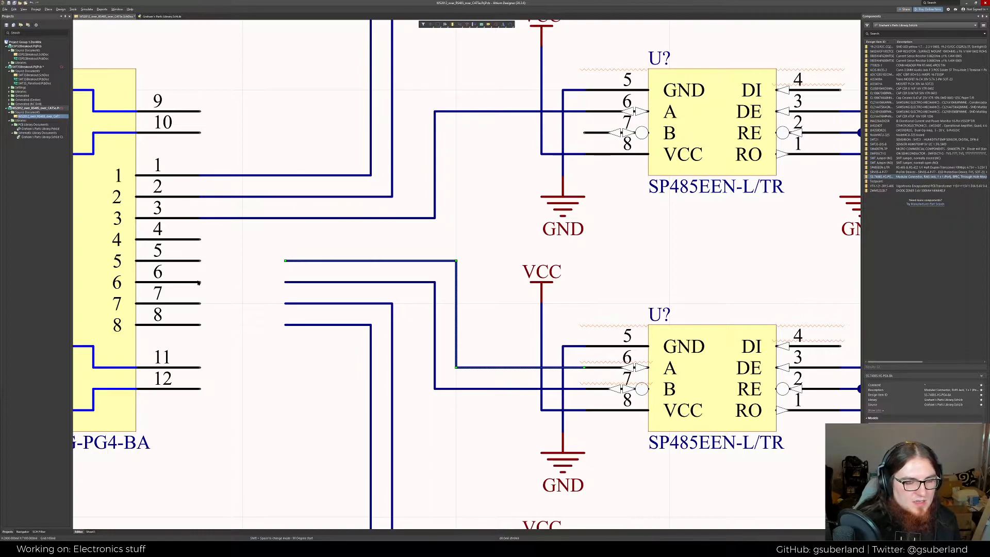
{"action": "left_click", "coordinate": [199, 282]}
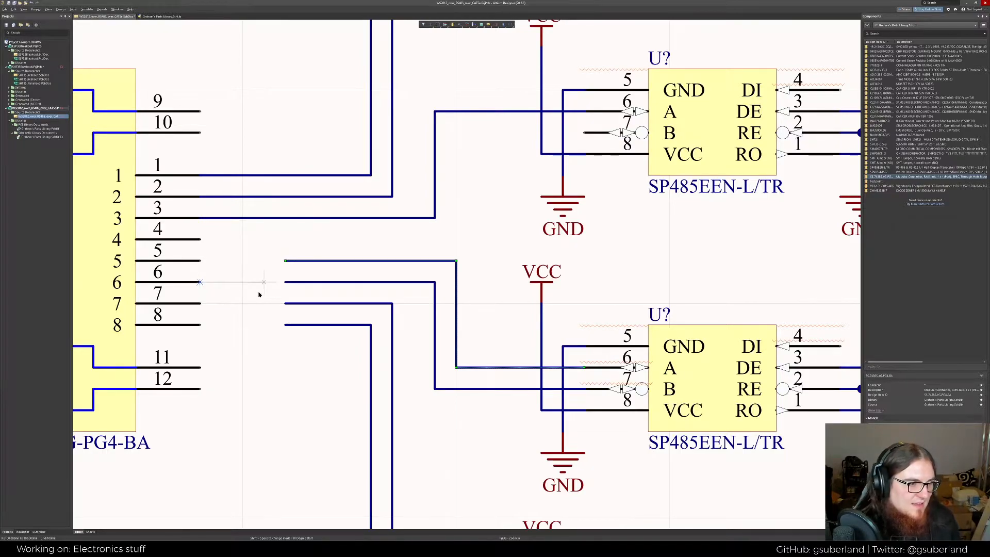
{"action": "right_click", "coordinate": [260, 247]}
Redraw the fourth line from input B of the upper transceiver to an open end level with jack pin 4
{"action": "left_click", "coordinate": [584, 133]}
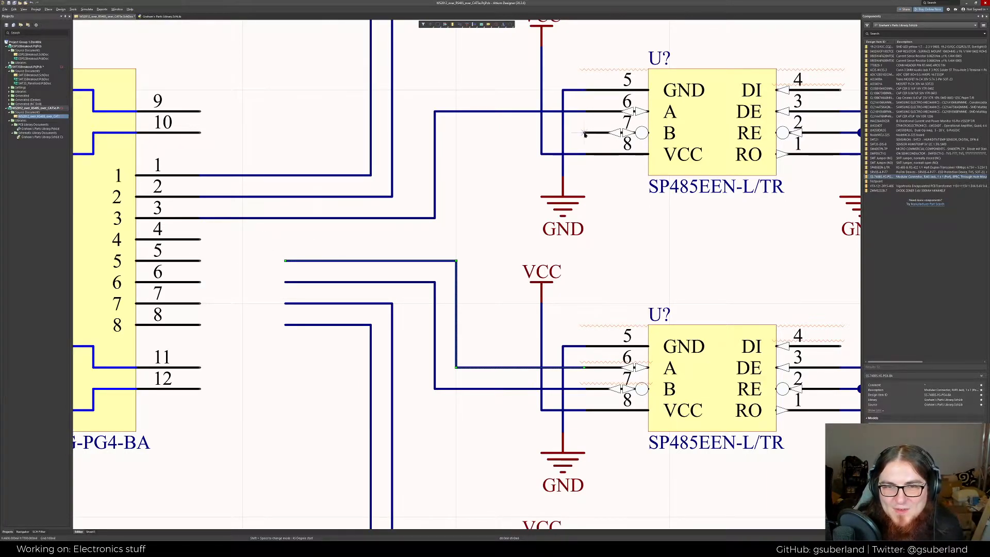
{"action": "left_click", "coordinate": [457, 238]}
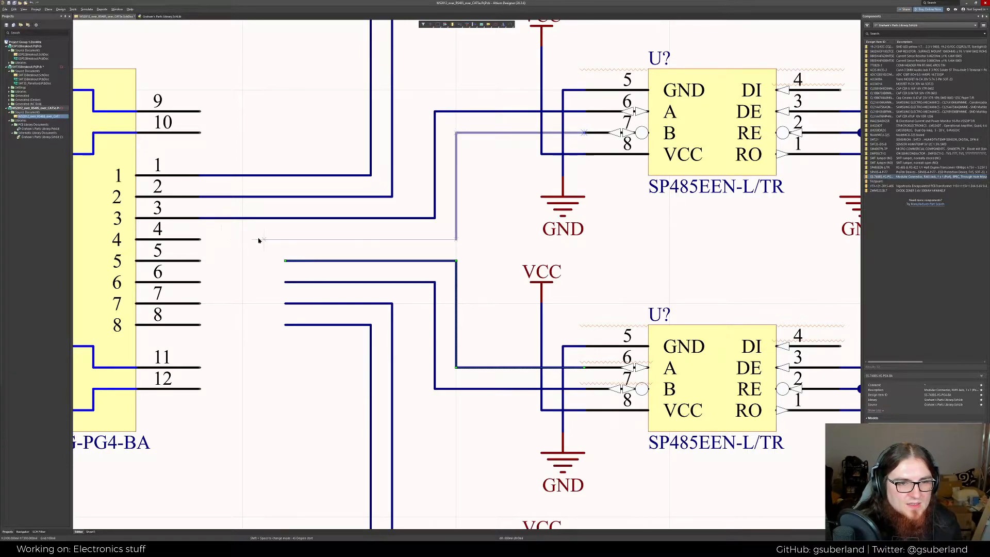
{"action": "left_click", "coordinate": [241, 238]}
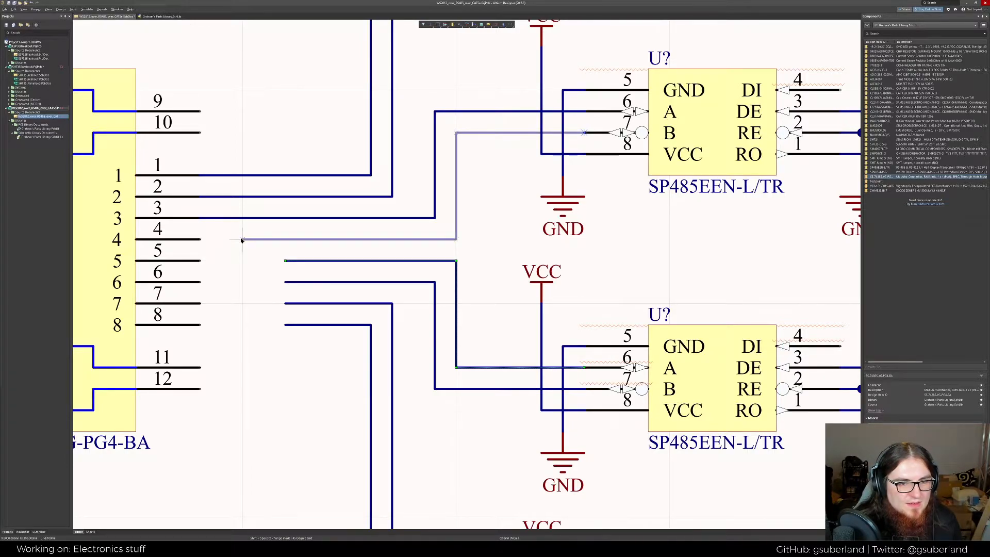
{"action": "right_click", "coordinate": [223, 288]}
{"action": "right_click", "coordinate": [243, 256]}
Shorten the fourth line's open end slightly and wire it to jack pin 6 through a diagonal with a short straight lead-in
{"action": "left_click", "coordinate": [242, 239]}
{"action": "left_click_drag", "start_coordinate": [243, 239], "coordinate": [263, 240]}
{"action": "left_click", "coordinate": [263, 239]}
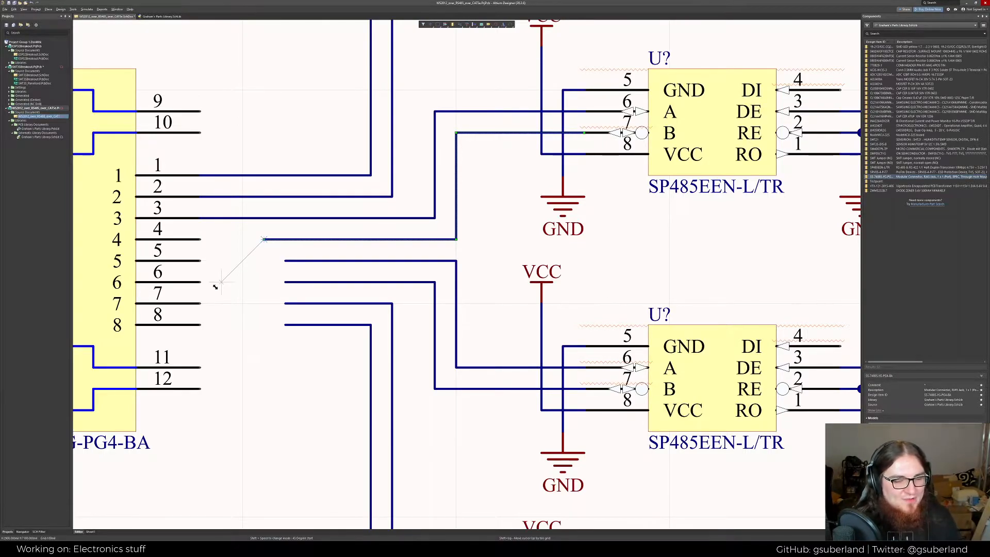
{"action": "left_click", "coordinate": [202, 282]}
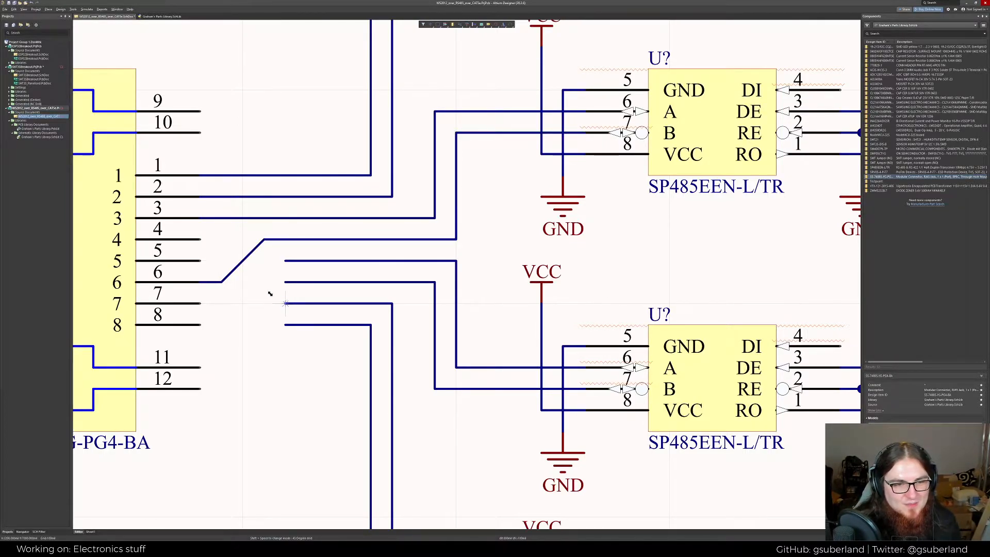
Wire the sixth line to jack pin 5 and the fifth line to jack pin 4, using diagonals that cross the pin 6 wire
{"action": "left_click", "coordinate": [287, 282]}
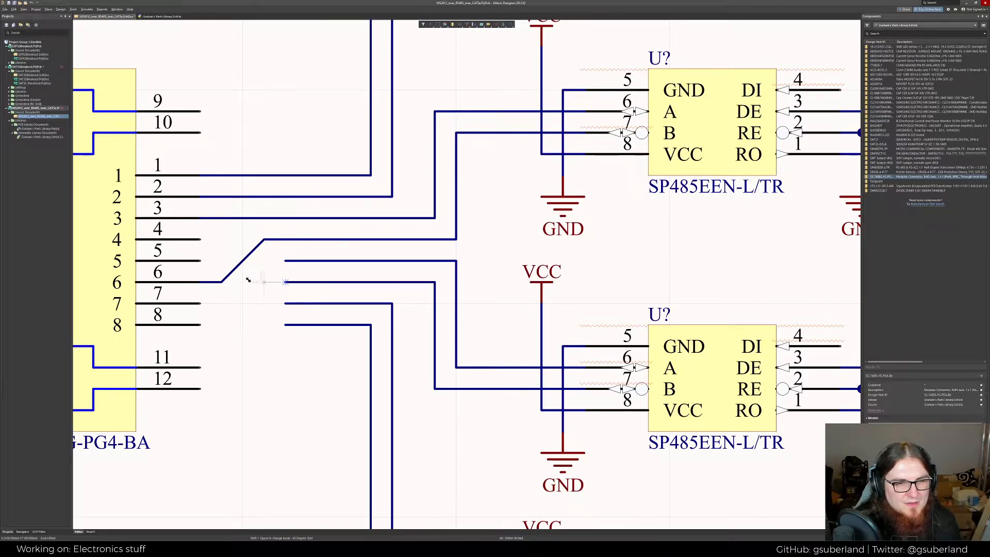
{"action": "left_click", "coordinate": [203, 261]}
{"action": "left_click", "coordinate": [285, 261]}
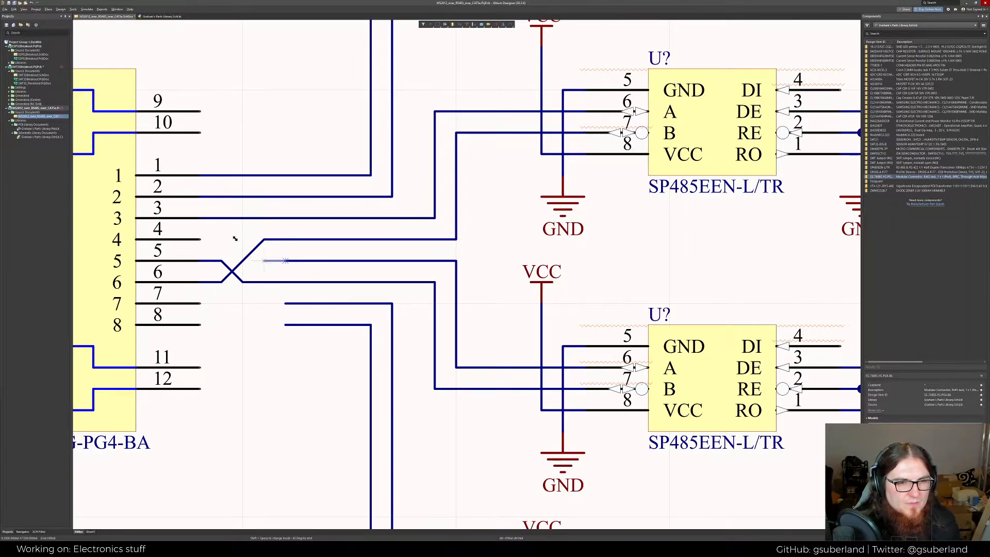
{"action": "left_click", "coordinate": [198, 238]}
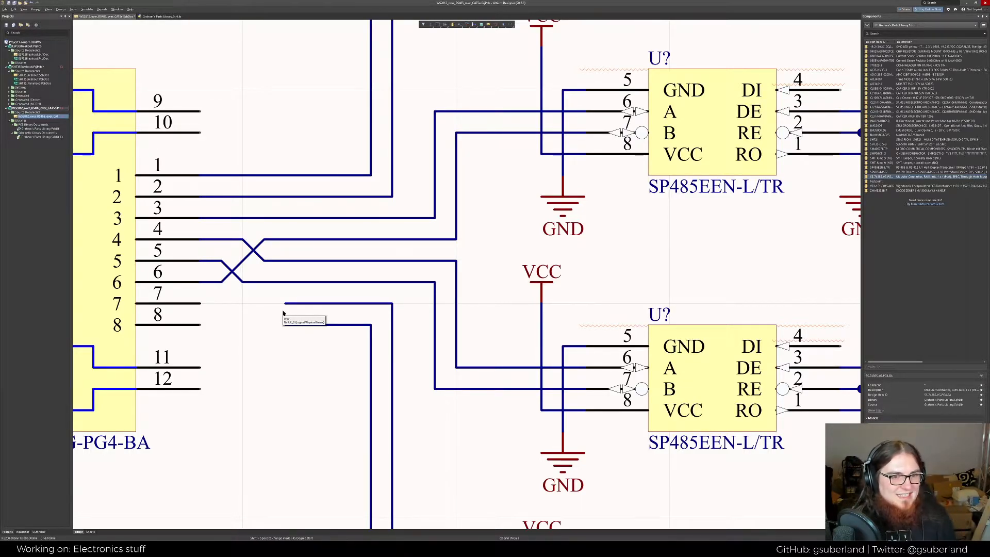
Wire the seventh open line straight to jack pin 7
{"action": "left_click", "coordinate": [285, 303]}
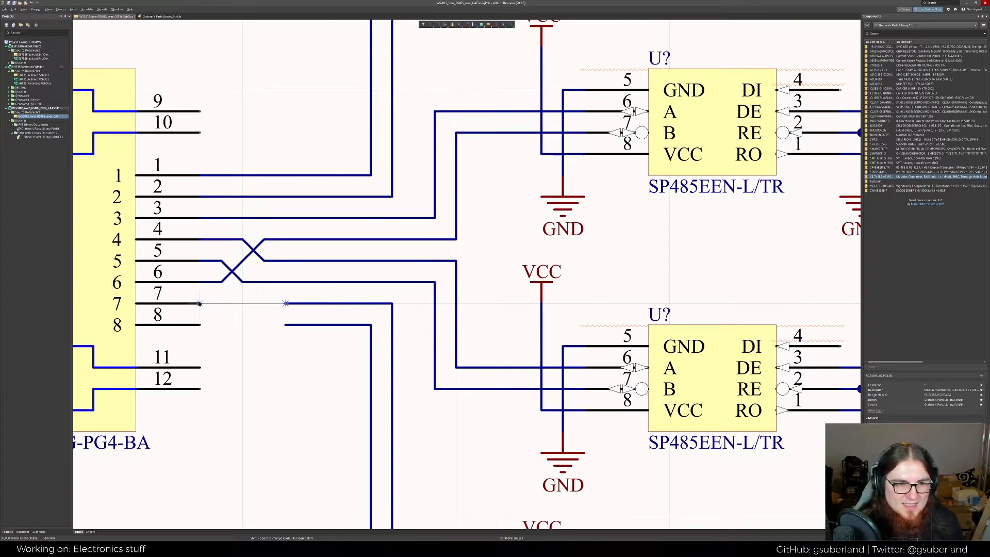
Wire pins 7 and 8 of the RJ45 connector to the open ends of the two lines running to the lowest transceiver
{"action": "left_click", "coordinate": [200, 303]}
{"action": "left_click", "coordinate": [200, 324]}
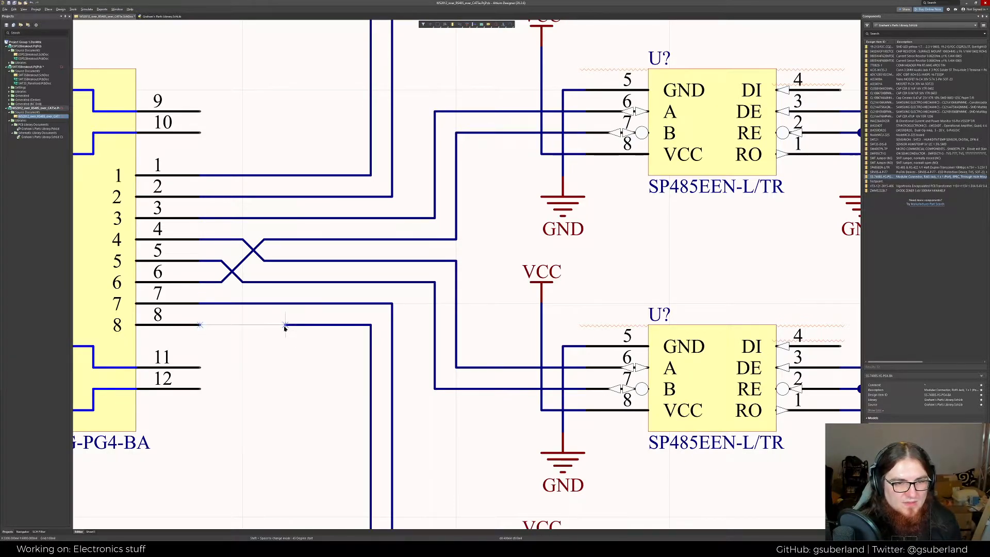
{"action": "left_click", "coordinate": [285, 324]}
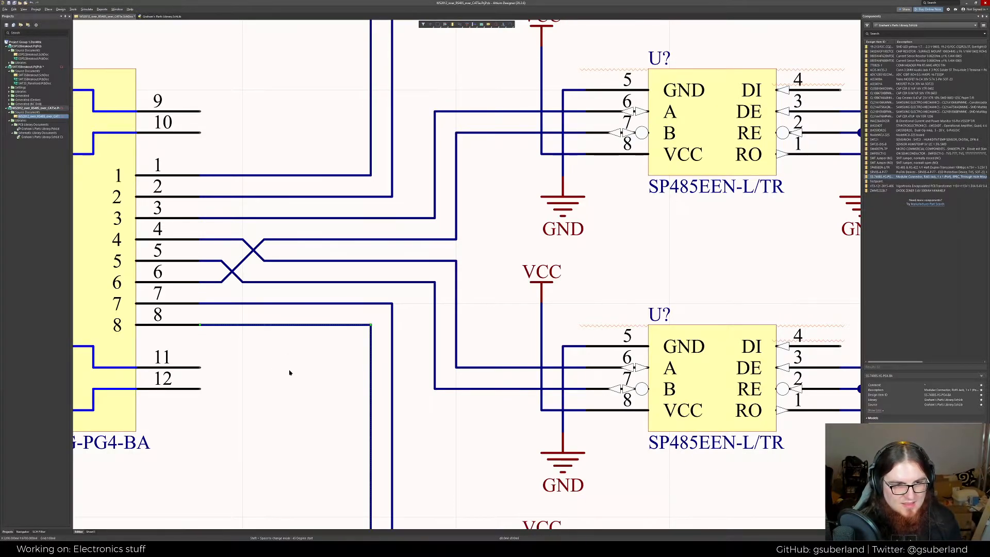
Examine the RJ45-to-transceiver wiring and the separate termination circuit in the lower part of the sheet
{"action": "scroll", "coordinate": [291, 378], "scroll_direction": "down", "scroll_amount": 1, "text": "ctrl"}
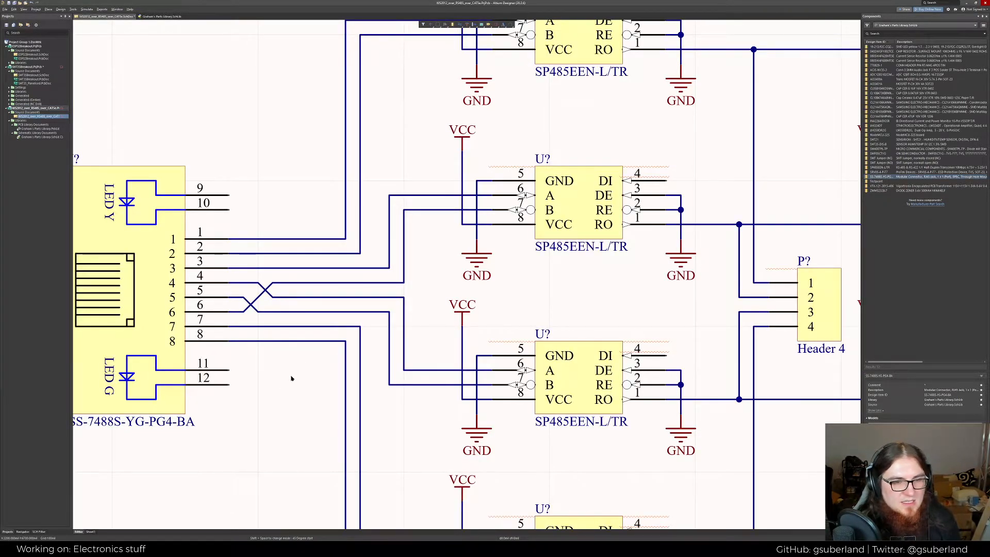
{"action": "scroll", "coordinate": [291, 395], "scroll_direction": "down", "scroll_amount": 1, "text": "ctrl"}
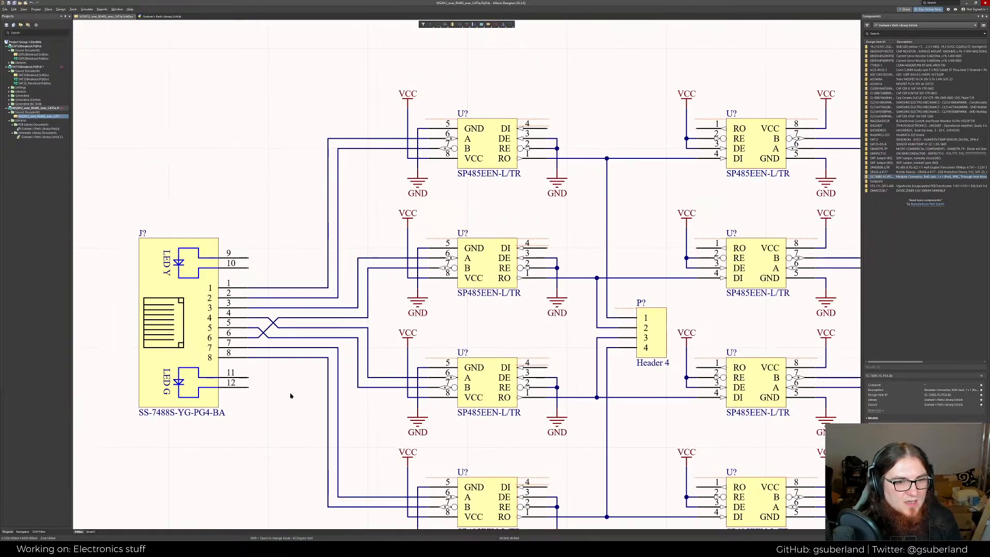
{"action": "scroll", "coordinate": [297, 386], "scroll_direction": "down", "scroll_amount": 1}
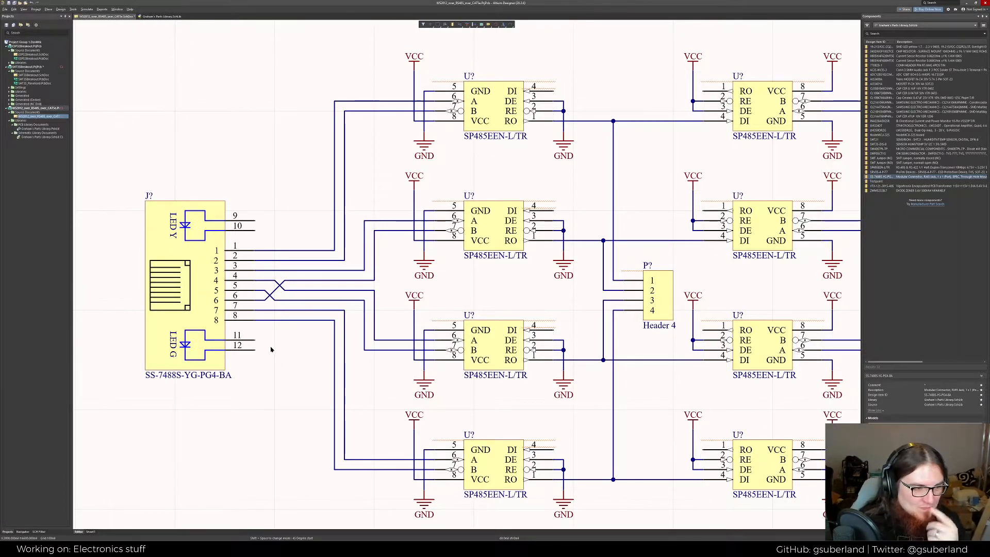
{"action": "right_click_drag", "start_coordinate": [278, 358], "coordinate": [275, 354]}
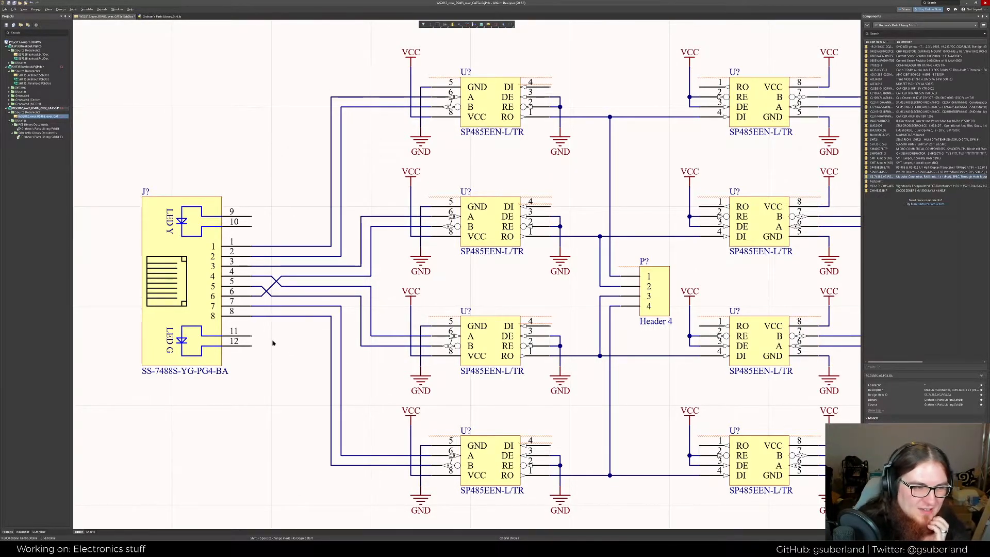
{"action": "right_click_drag", "start_coordinate": [263, 348], "coordinate": [261, 345]}
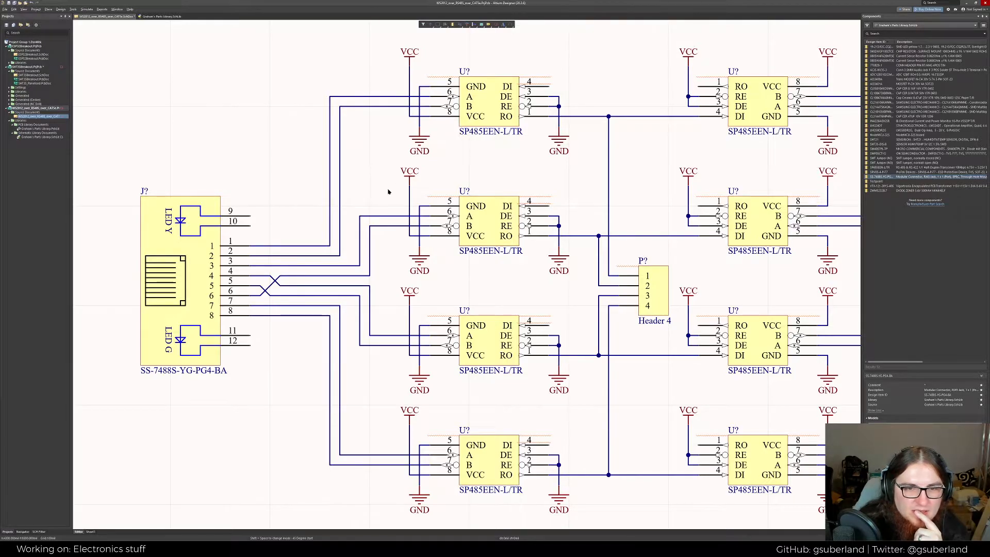
{"action": "right_click_drag", "start_coordinate": [369, 170], "coordinate": [310, 141]}
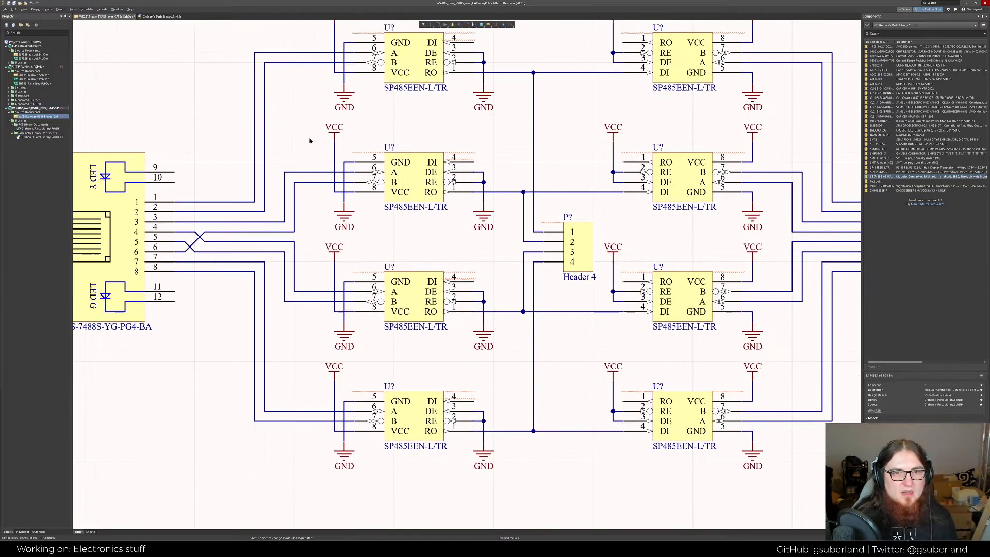
{"action": "key", "text": "ctrl+Page_Down"}
{"action": "left_click_drag", "start_coordinate": [433, 469], "coordinate": [161, 345]}
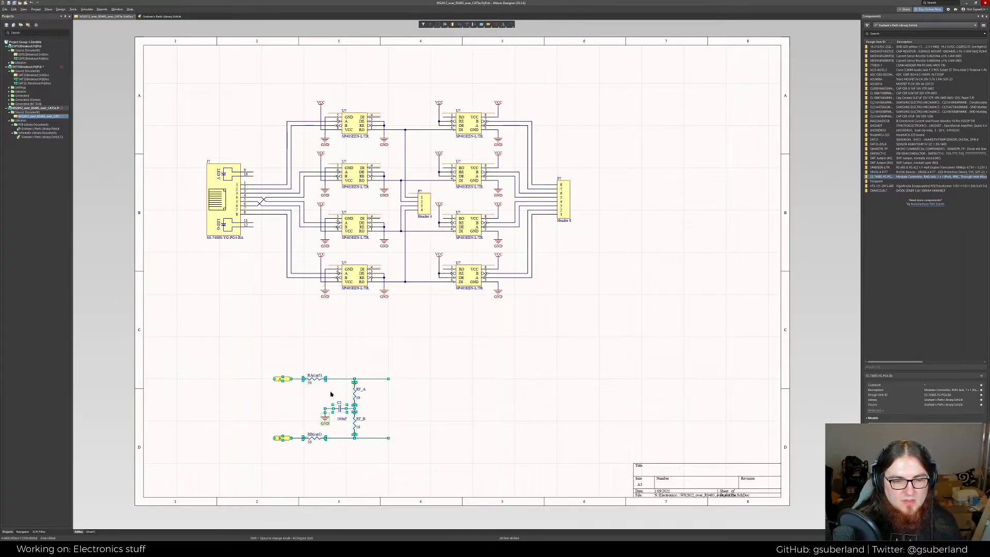
{"action": "left_click", "coordinate": [385, 372]}
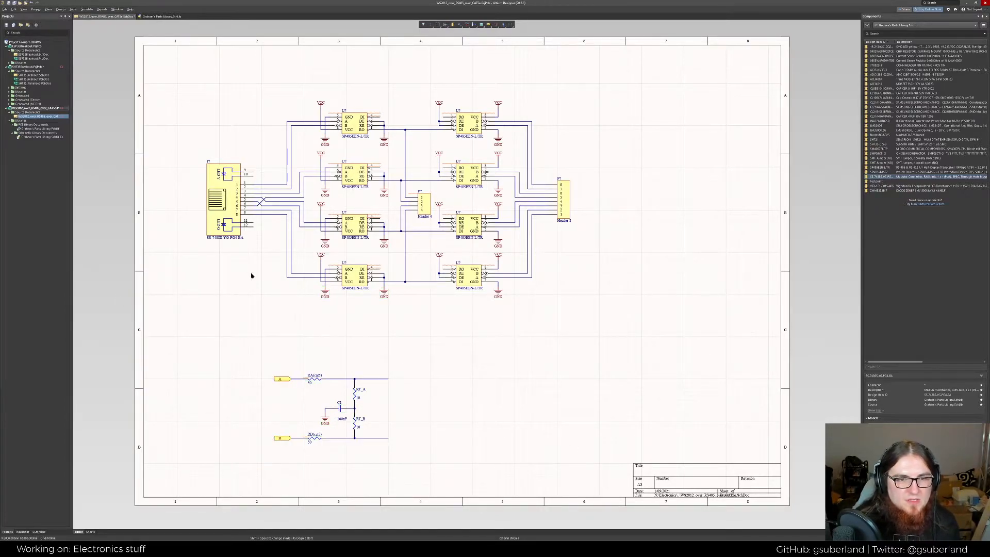
Place two off-sheet connectors beside the topmost input transceiver, one above its A line and one rotated 180° below its B line
{"action": "scroll", "coordinate": [251, 275], "scroll_direction": "up", "scroll_amount": 2, "text": "ctrl"}
{"action": "right_click_drag", "start_coordinate": [268, 237], "coordinate": [203, 305]}
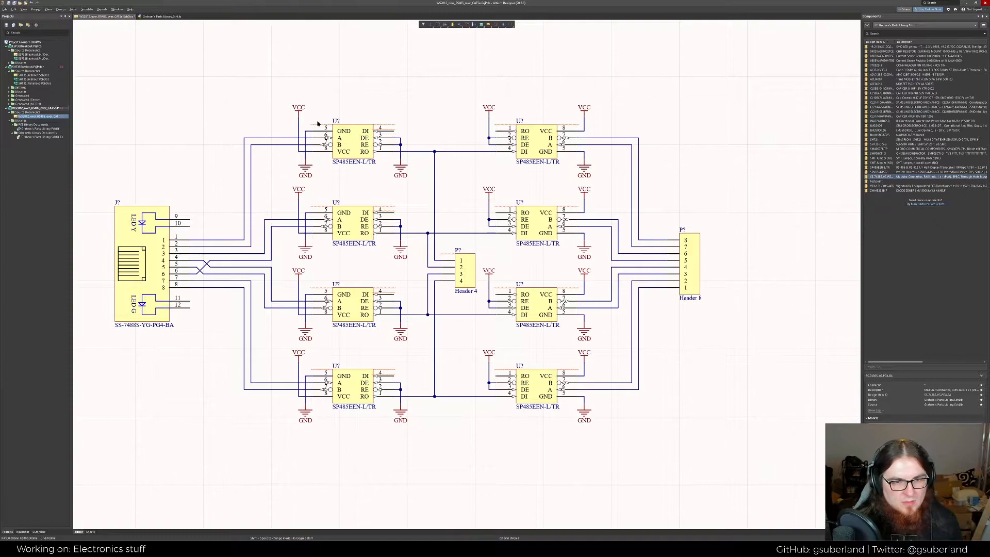
{"action": "left_click", "coordinate": [490, 25]}
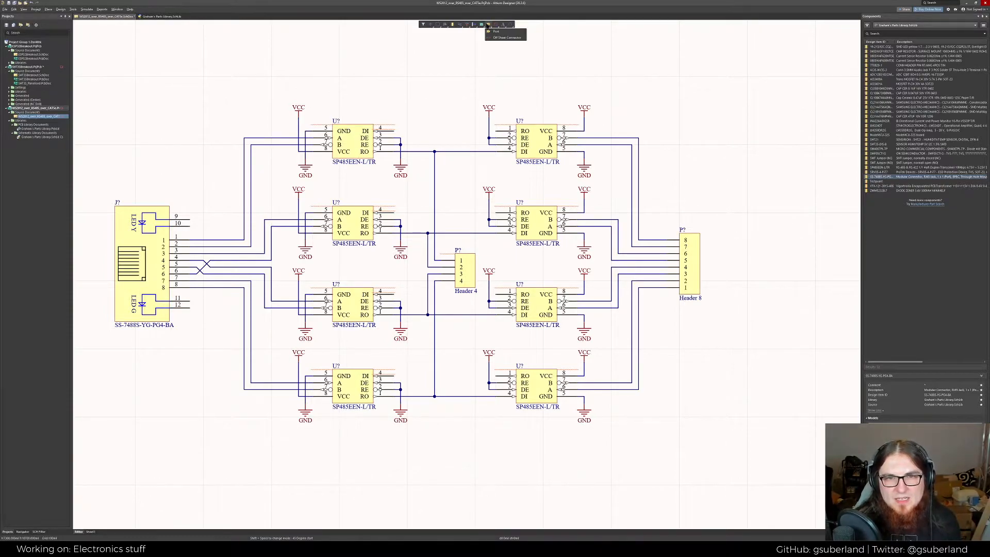
{"action": "left_click", "coordinate": [507, 37]}
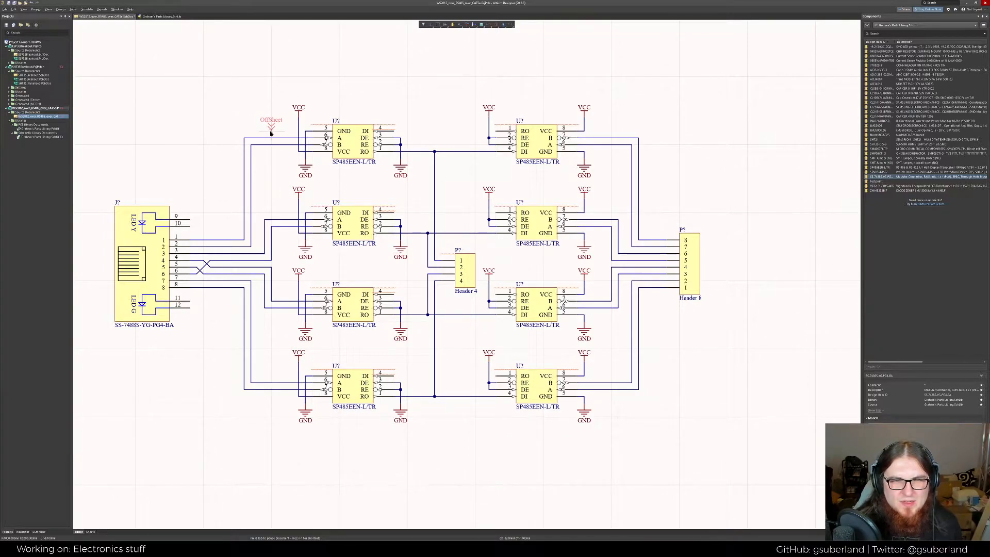
{"action": "left_click", "coordinate": [270, 131]}
{"action": "key", "text": "space"}
{"action": "key", "text": "space"}
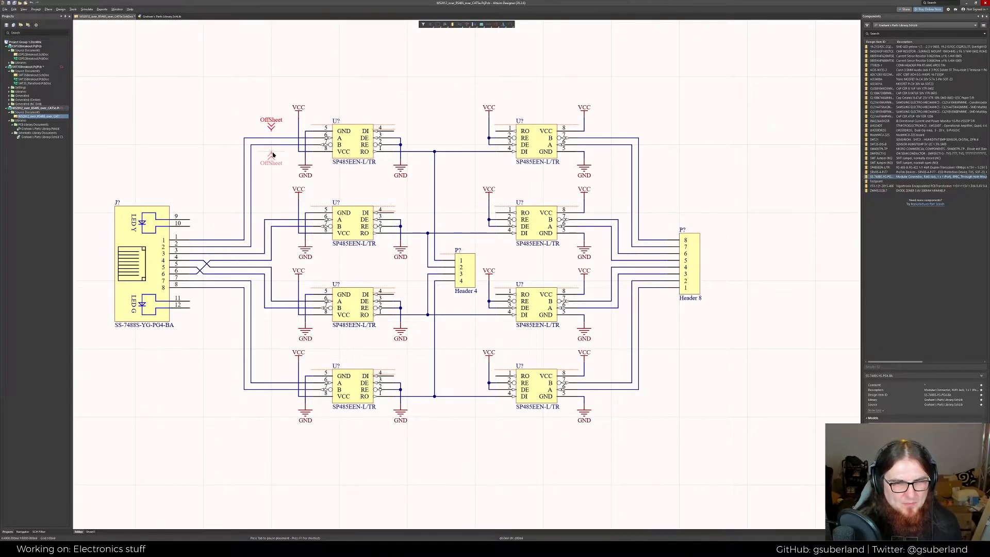
{"action": "left_click", "coordinate": [272, 152]}
{"action": "right_click", "coordinate": [248, 105]}
Rename the off-sheet connector above the topmost input transceiver's A line to IN1A
{"action": "left_click", "coordinate": [274, 125]}
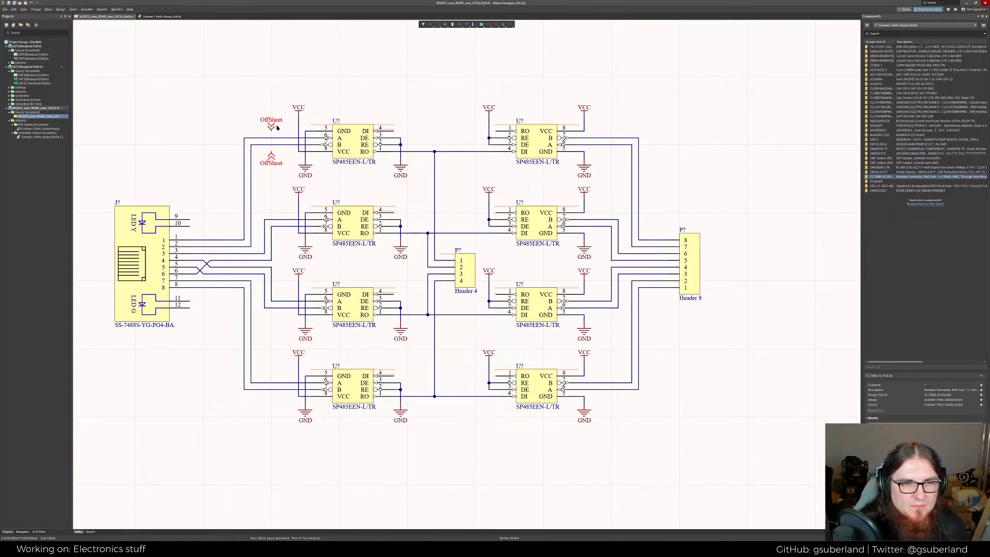
{"action": "key", "text": "F2"}
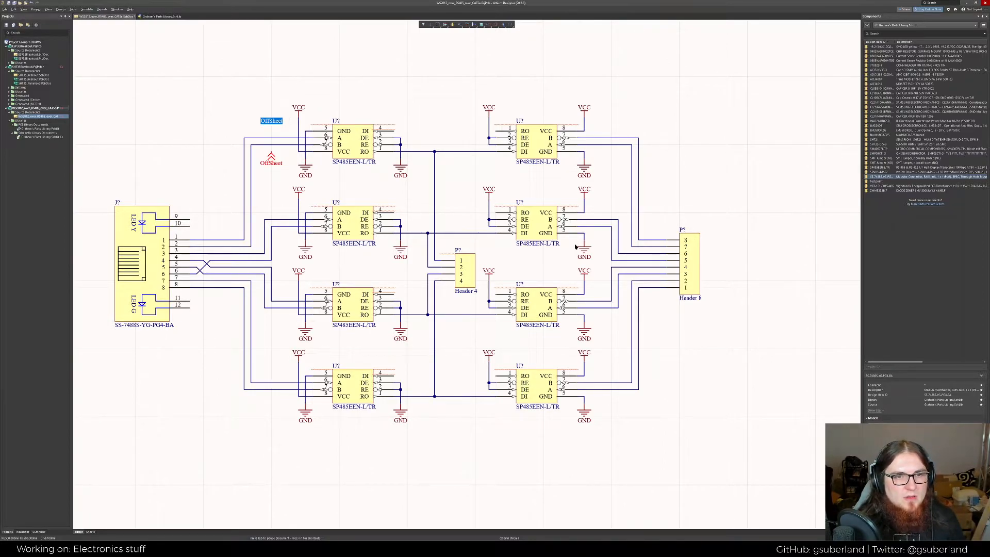
{"action": "type", "text": "in"}
{"action": "type", "text": "IN"}
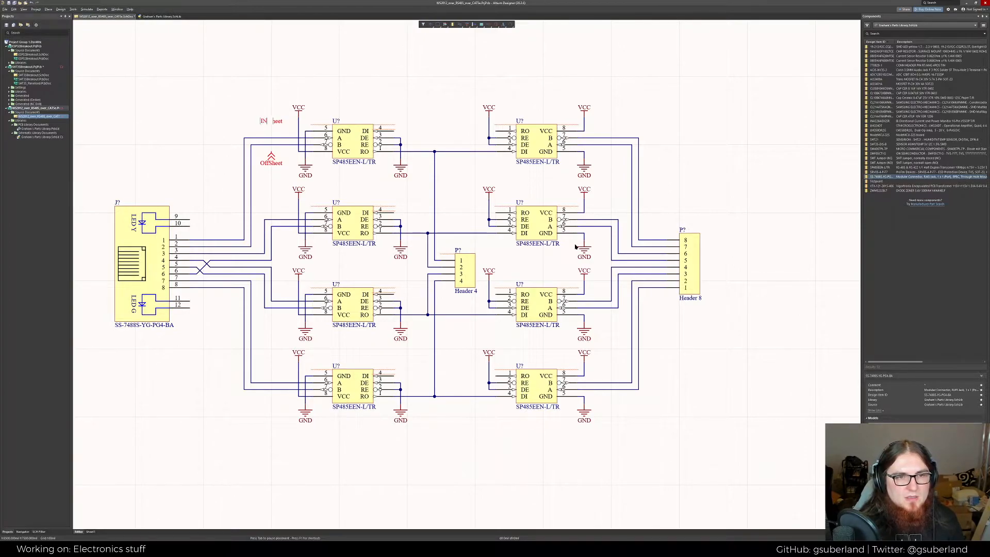
{"action": "type", "text": "_A"}
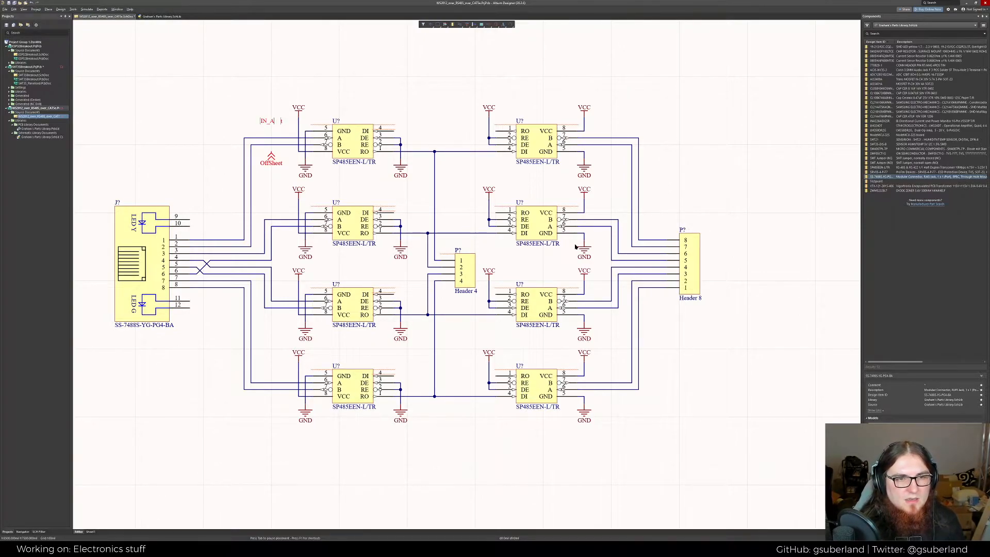
{"action": "key", "text": "BackSpace"}
{"action": "key", "text": "BackSpace"}
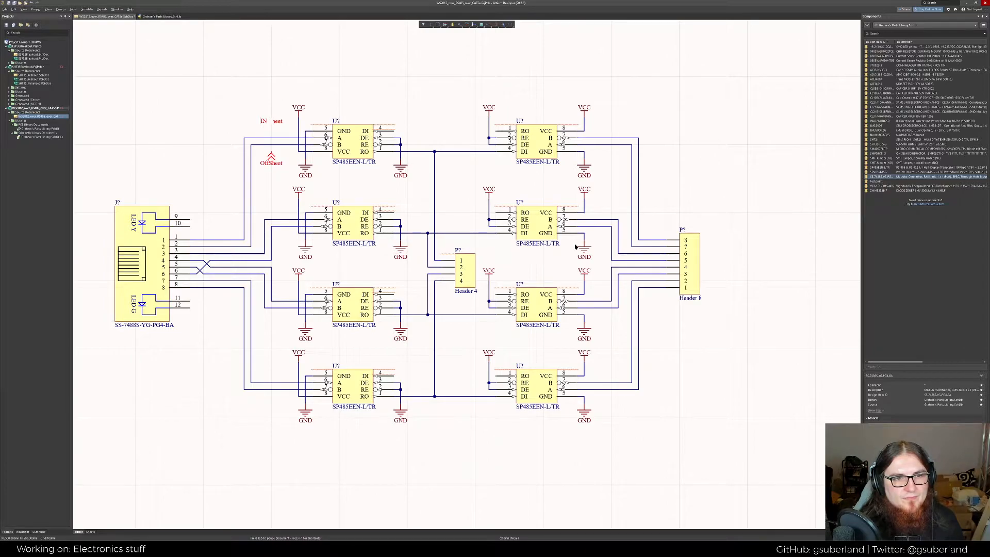
{"action": "type", "text": "1A"}
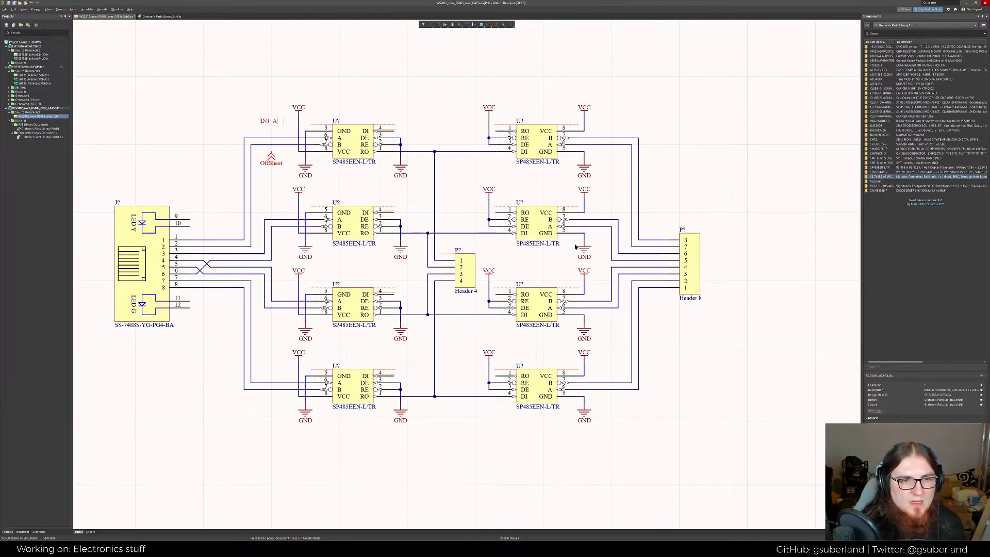
{"action": "key", "text": "Return"}
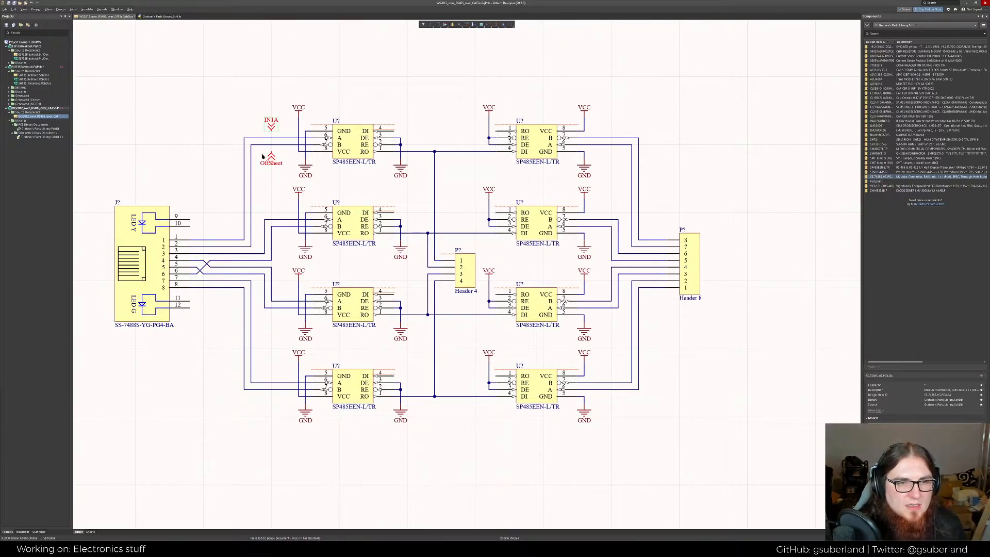
Rename the off-sheet connector below the topmost input transceiver's B line to IN1B
{"action": "key", "text": "F2"}
{"action": "key", "text": "ctrl+a"}
{"action": "type", "text": "IN1B"}
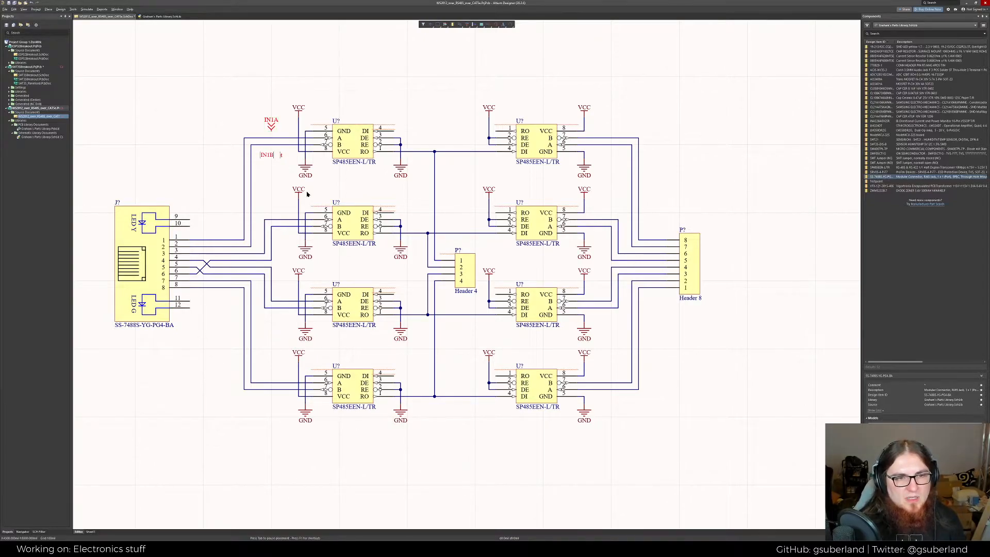
{"action": "key", "text": "Return"}
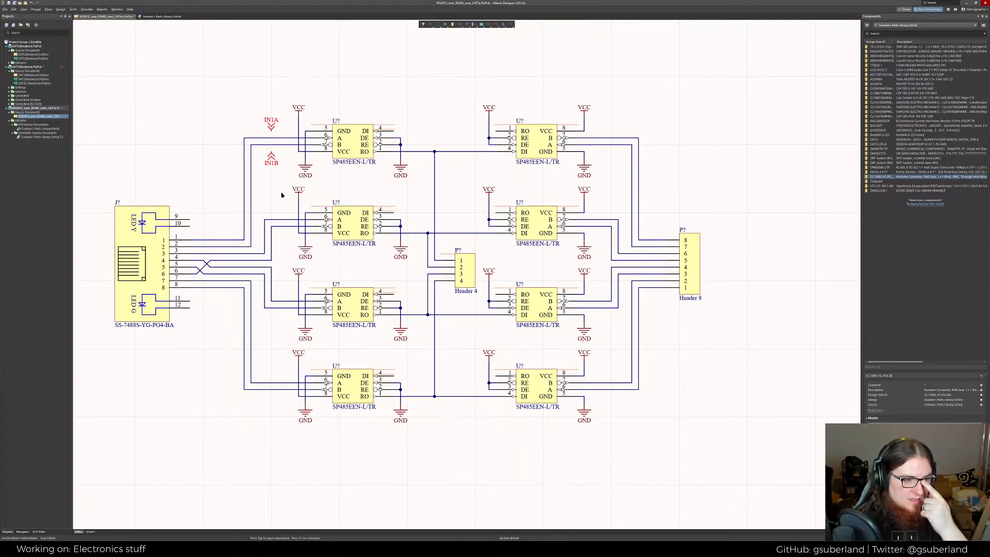
Wire off-sheet connector IN1A to the topmost input transceiver's A line and IN1B to its B line
{"action": "left_click", "coordinate": [272, 135]}
{"action": "left_click", "coordinate": [271, 138]}
{"action": "left_click", "coordinate": [271, 151]}
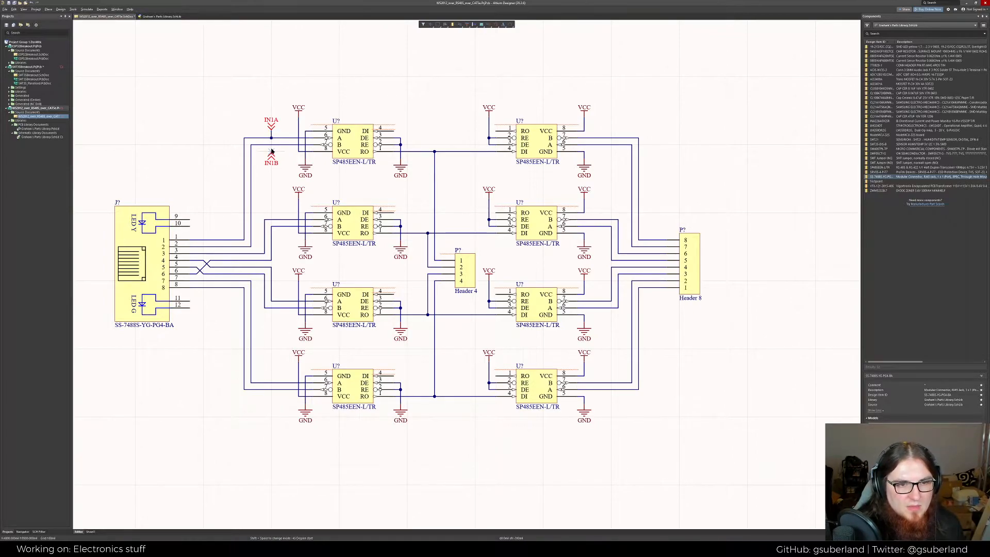
{"action": "left_click", "coordinate": [272, 145]}
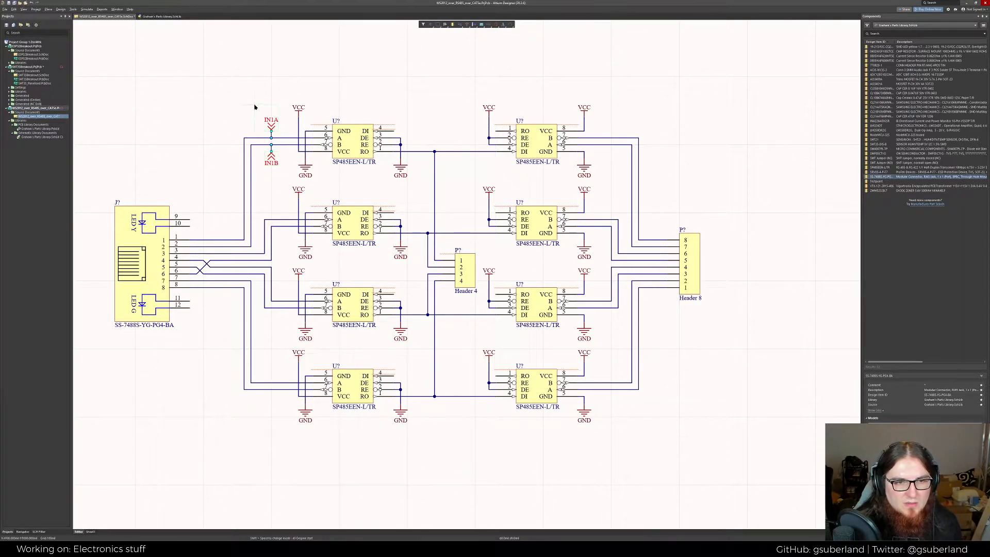
Paste copies of the wired IN1A/IN1B connector pair onto the A and B lines of the other three input transceivers
{"action": "key", "text": "ctrl+v"}
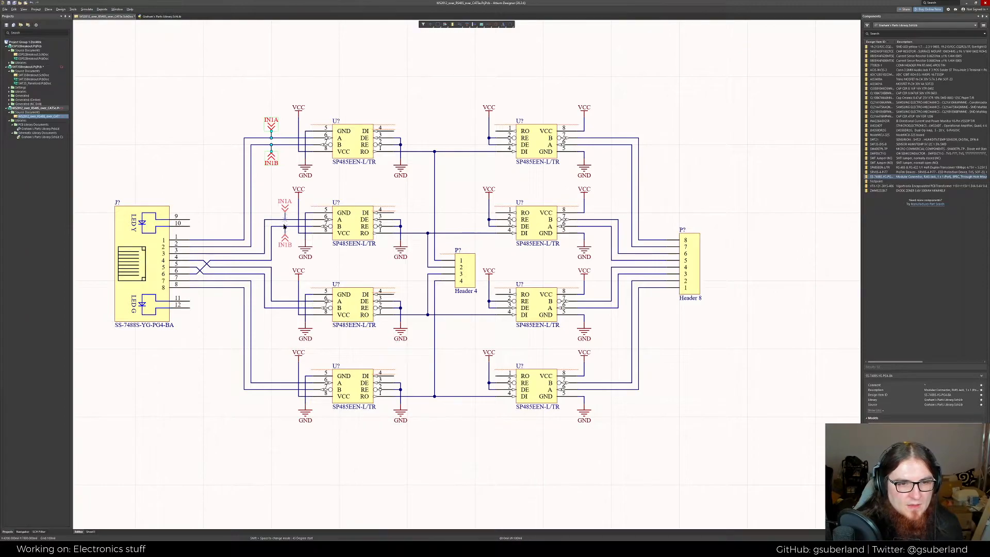
{"action": "key", "text": "Escape"}
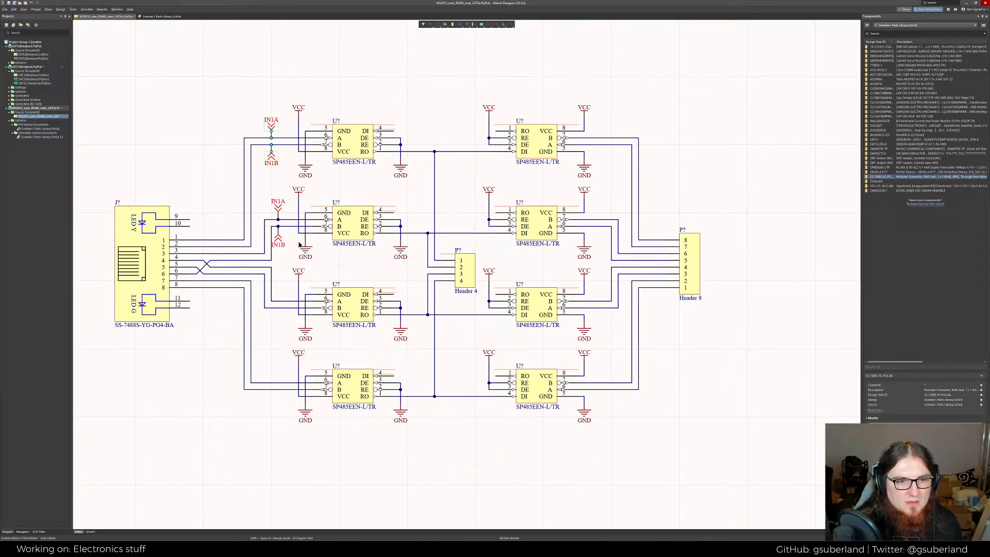
{"action": "key", "text": "ctrl+v"}
{"action": "left_click", "coordinate": [284, 227]}
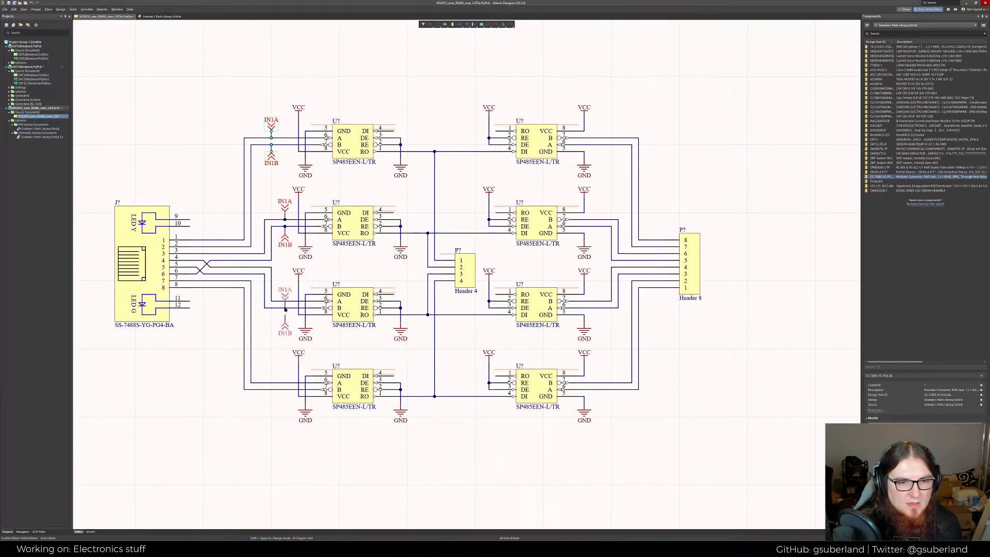
{"action": "left_click", "coordinate": [285, 307]}
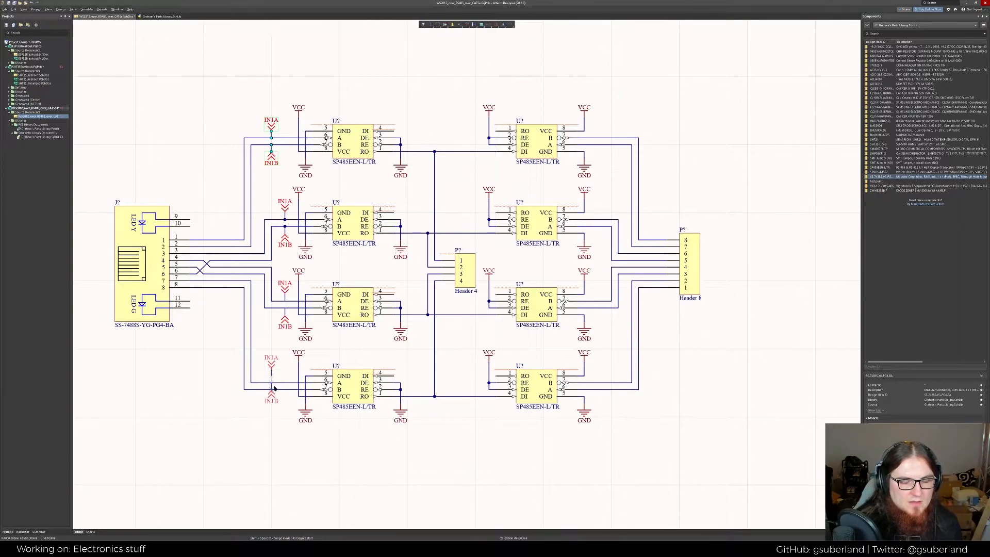
{"action": "left_click", "coordinate": [284, 389]}
{"action": "key", "text": "Escape"}
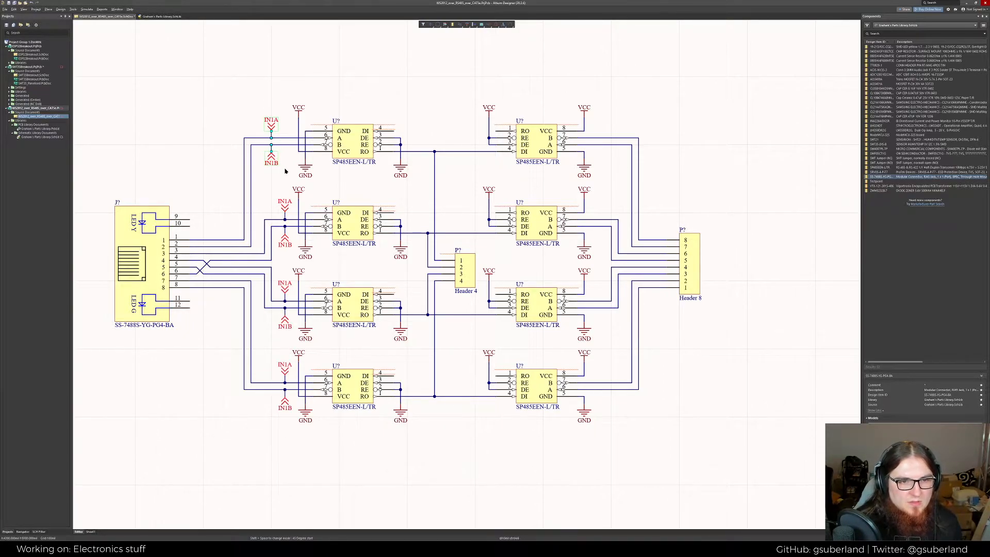
Move the original IN1A/IN1B pair along the topmost transceiver's lines to align vertically with the pasted copies
{"action": "right_click", "coordinate": [286, 169]}
{"action": "left_click", "coordinate": [282, 171]}
{"action": "mouse_move", "coordinate": [283, 169]}
{"action": "left_mouse_down"}
{"action": "mouse_move", "coordinate": [259, 152]}
{"action": "mouse_move", "coordinate": [274, 138]}
{"action": "mouse_move", "coordinate": [285, 149]}
{"action": "left_mouse_up"}
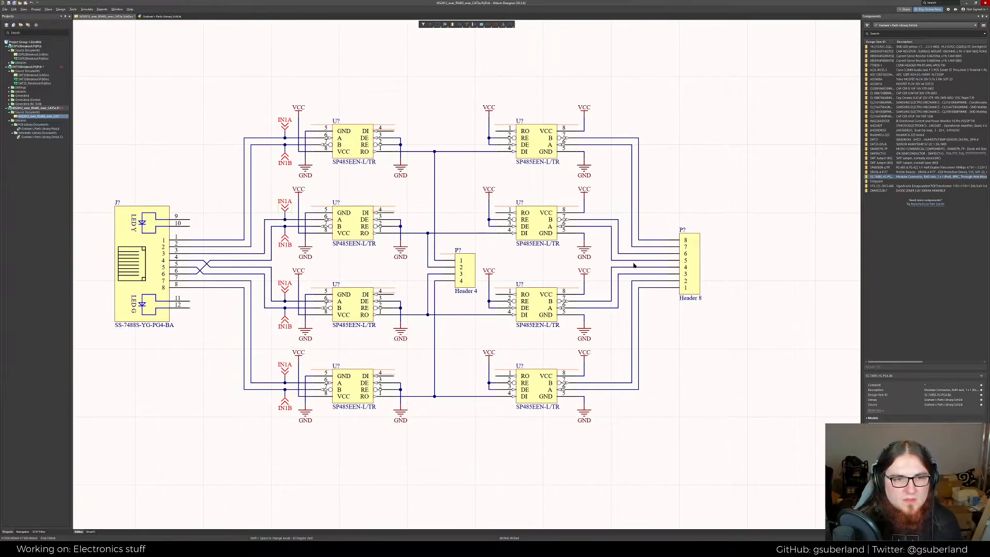
Rename the off-sheet connector on the second input transceiver's A line to IN2A
{"action": "key", "text": "F2"}
{"action": "key", "text": "Left"}
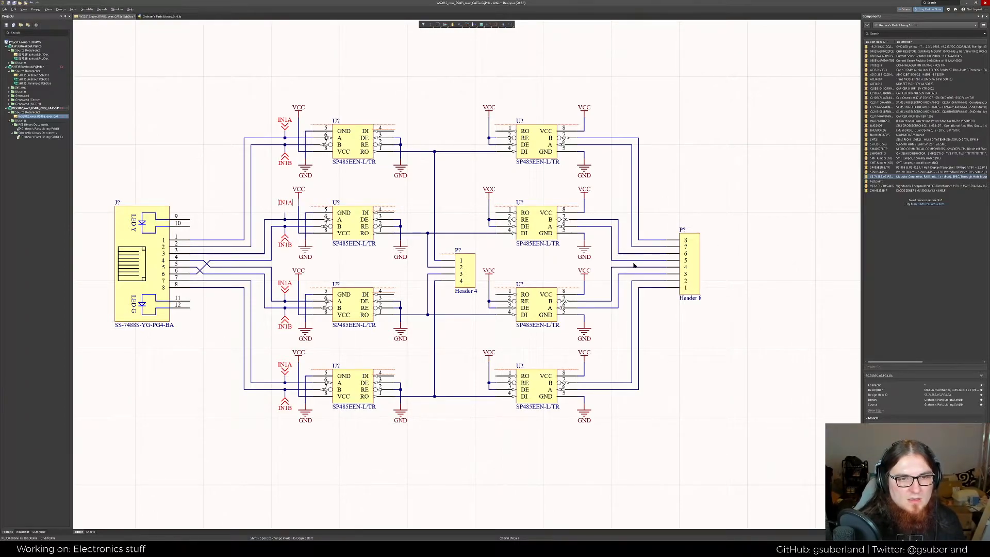
{"action": "key", "text": "Return"}
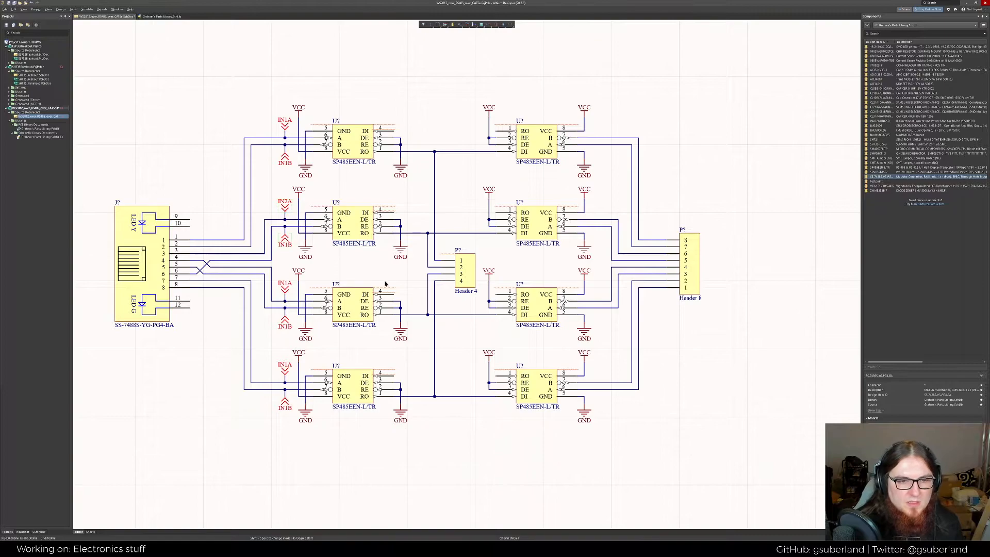
Rename the off-sheet connector on the second input transceiver's B line to IN2B
{"action": "key", "text": "F2"}
{"action": "key", "text": "Left"}
{"action": "key", "text": "Return"}
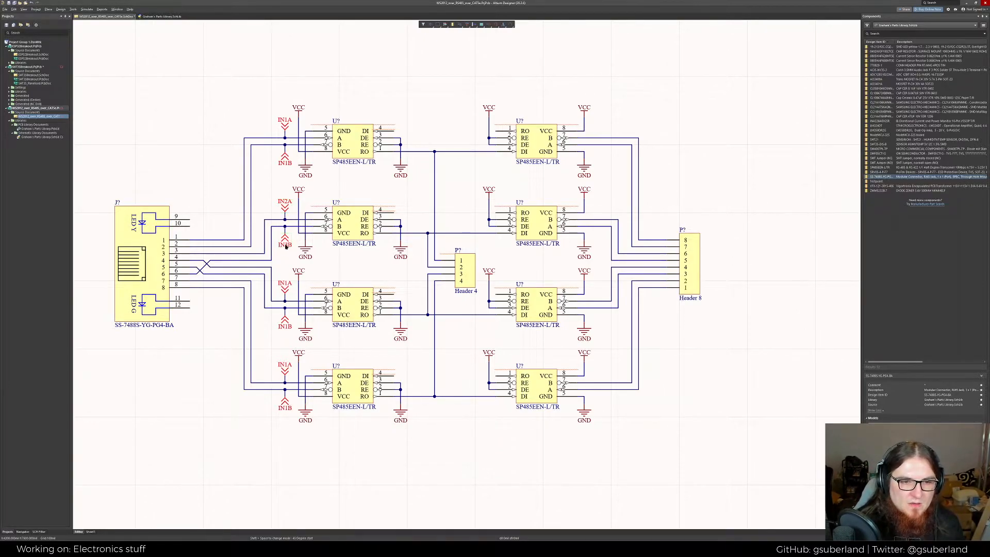
{"action": "key", "text": "F2"}
{"action": "key", "text": "Left"}
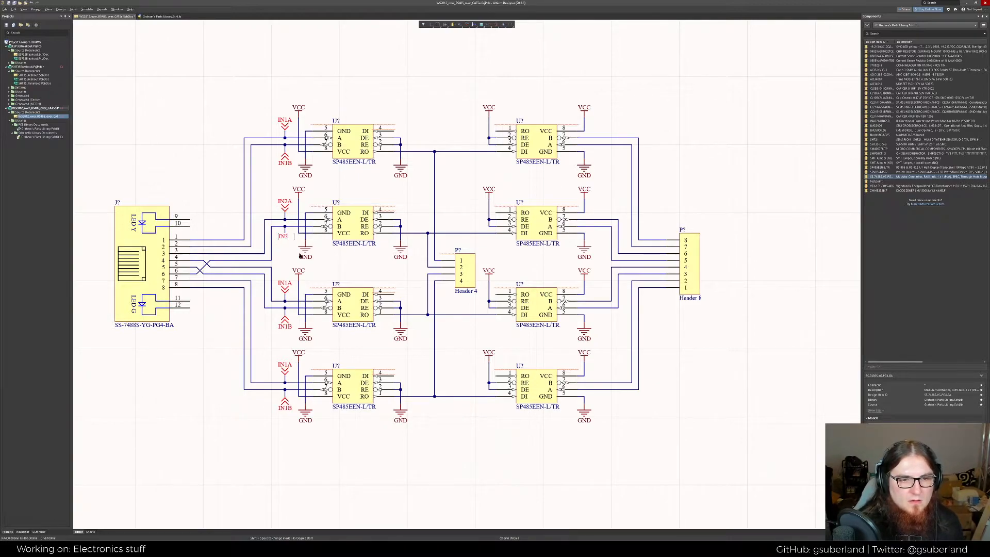
{"action": "key", "text": "Return"}
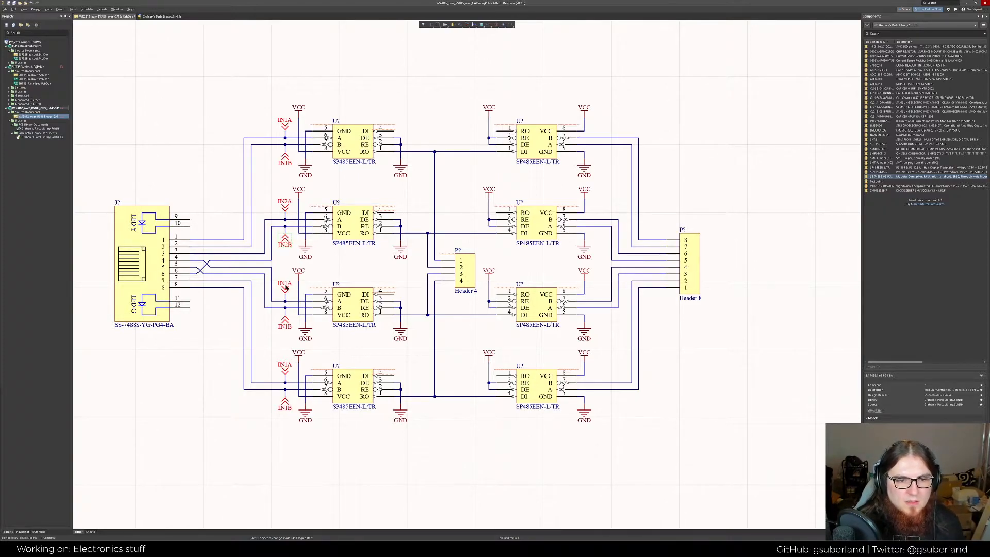
Rename the off-sheet connectors on the third input transceiver's A and B lines to IN3A and IN3B
{"action": "left_click", "coordinate": [285, 287]}
{"action": "key", "text": "F2"}
{"action": "key", "text": "Left"}
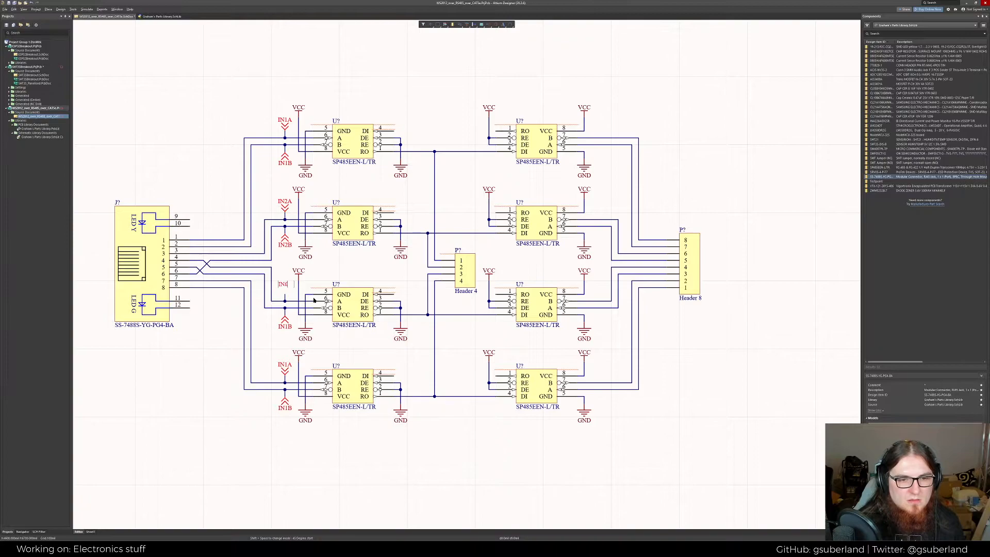
{"action": "key", "text": "Return"}
{"action": "left_click", "coordinate": [287, 320]}
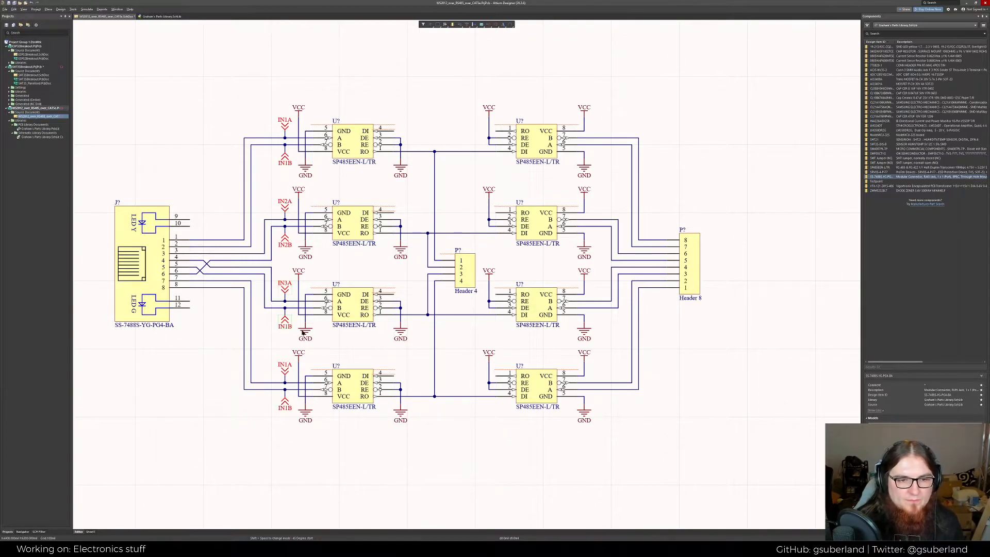
{"action": "key", "text": "F2"}
{"action": "key", "text": "Left"}
{"action": "key", "text": "Return"}
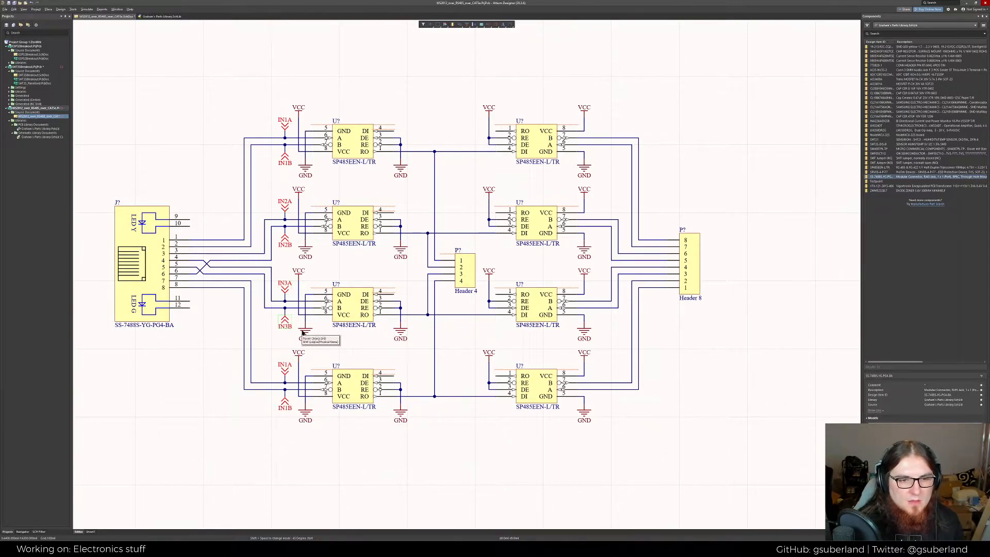
Rename the off-sheet connectors on the bottom input transceiver's A and B lines to IN4A and IN4B
{"action": "key", "text": "F2"}
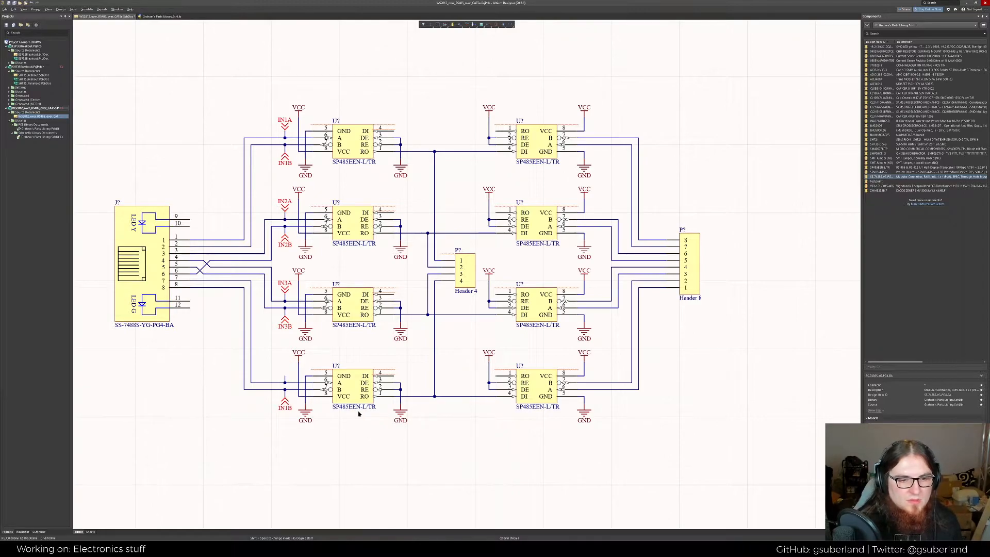
{"action": "key", "text": "Left"}
{"action": "key", "text": "BackSpace"}
{"action": "type", "text": "4"}
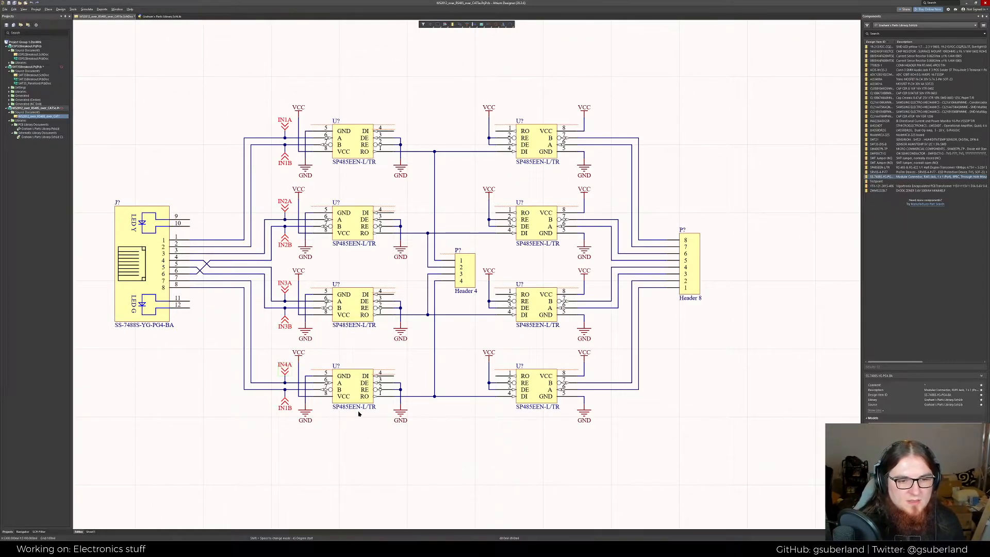
{"action": "key", "text": "F2"}
{"action": "key", "text": "Left"}
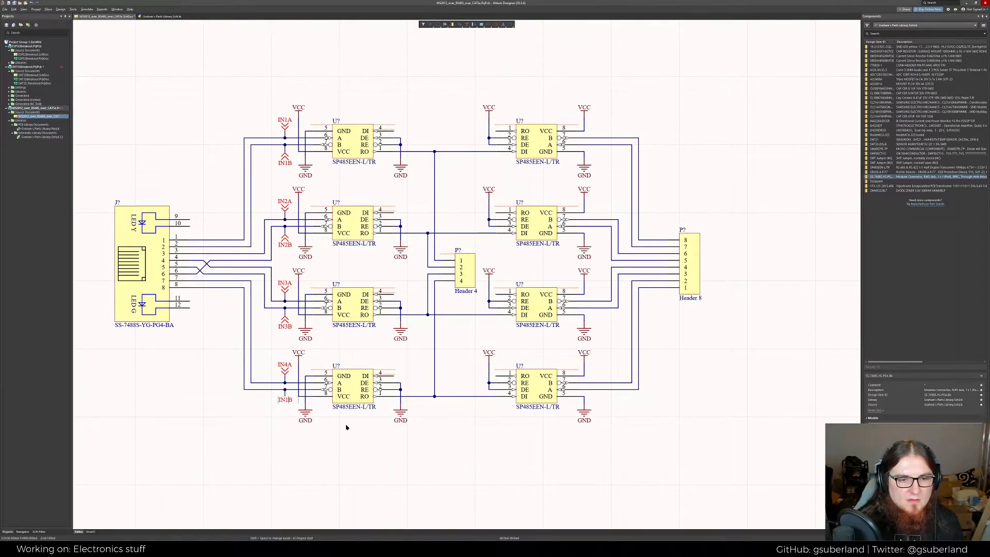
{"action": "type", "text": "4"}
{"action": "key", "text": "Return"}
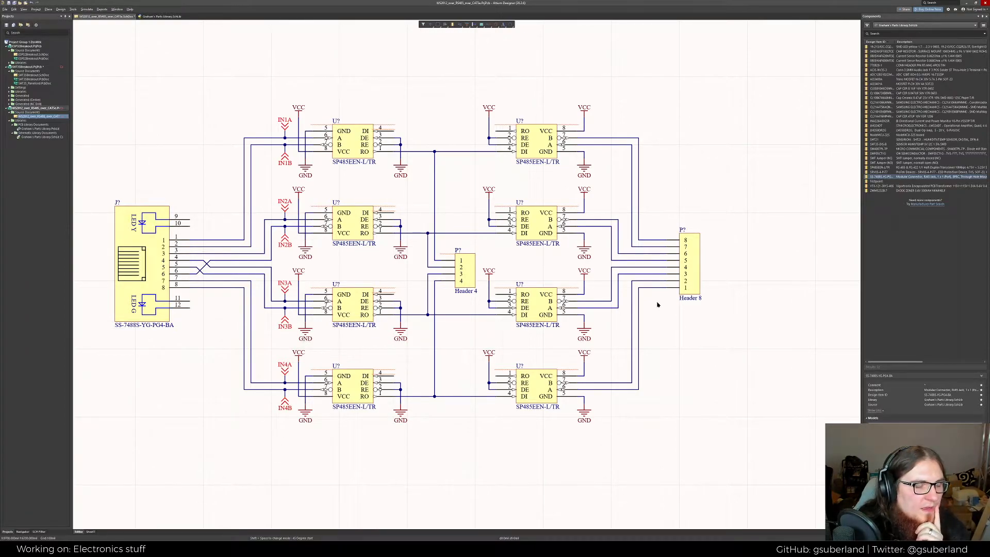
Delete the eight-pin header from the ends of the output transceivers' A/B wires
{"action": "right_click_drag", "start_coordinate": [703, 337], "coordinate": [690, 322]}
{"action": "left_click", "coordinate": [136, 257]}
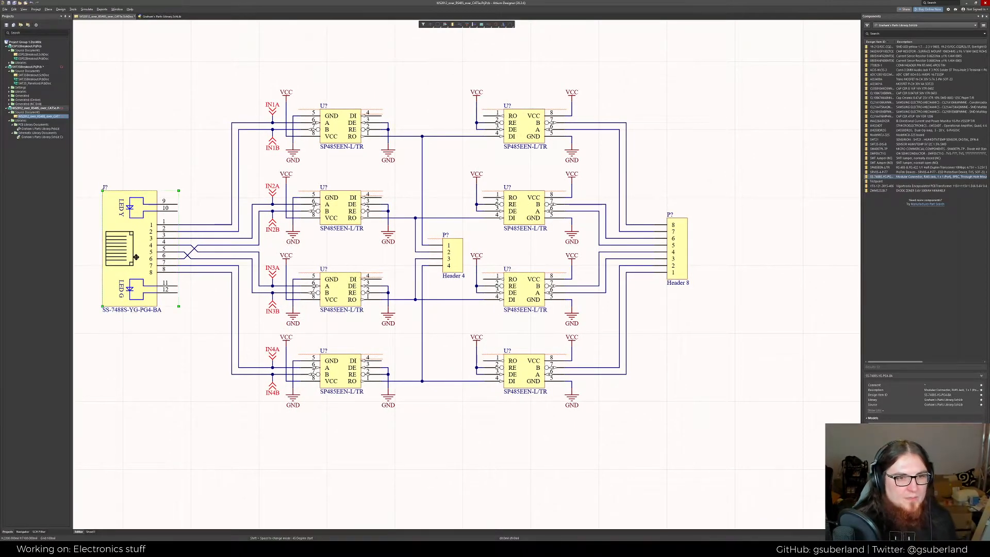
{"action": "left_click", "coordinate": [668, 244]}
{"action": "key", "text": "Delete"}
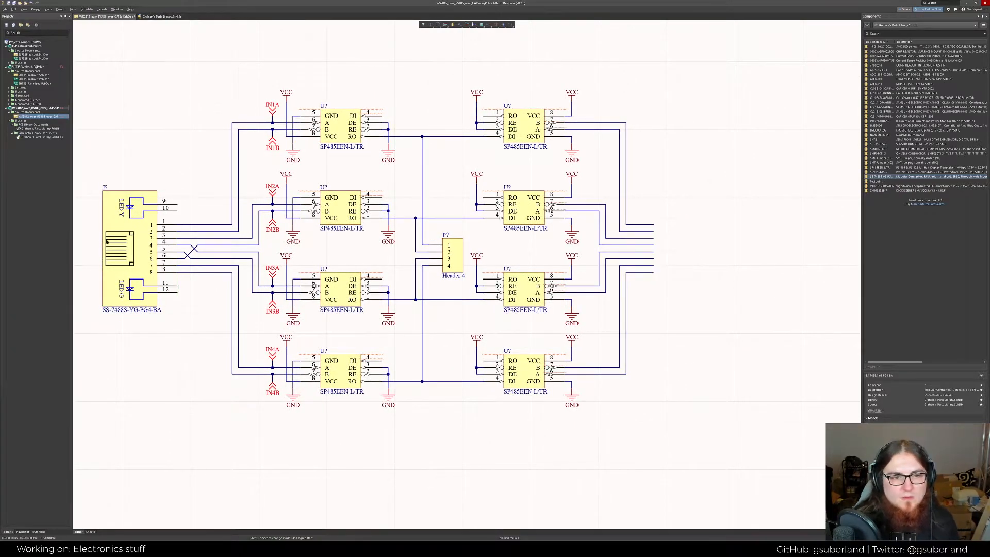
Place a copy of the RJ45 connector, rotated 180 degrees, facing the open ends of the output transceivers' A/B wires
{"action": "left_click", "coordinate": [106, 248]}
{"action": "key", "text": "ctrl+c"}
{"action": "key", "text": "ctrl+v"}
{"action": "key", "text": "space"}
{"action": "key", "text": "space"}
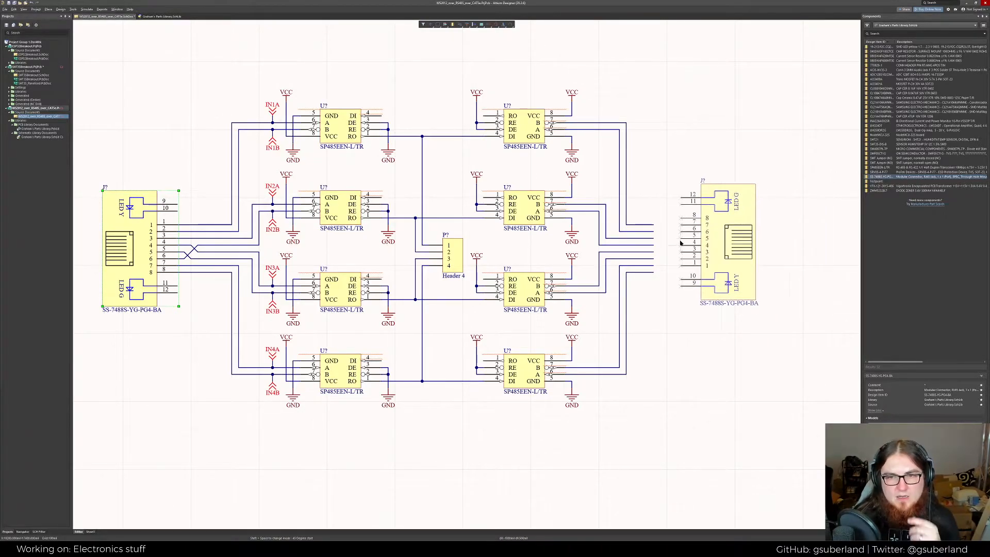
{"action": "scroll", "coordinate": [679, 242], "scroll_direction": "up", "scroll_amount": 5, "text": "ctrl"}
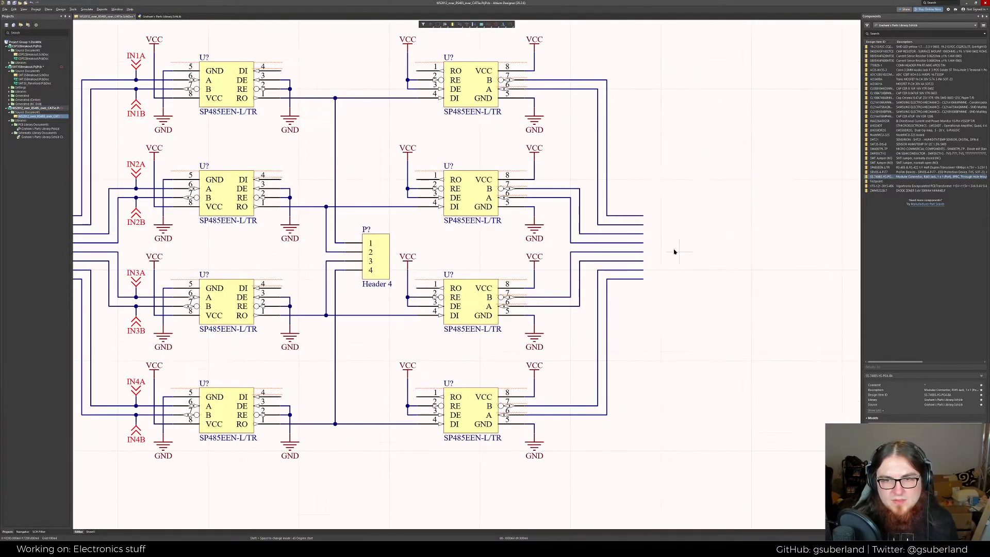
{"action": "scroll", "coordinate": [658, 239], "scroll_direction": "up", "scroll_amount": 3, "text": "ctrl"}
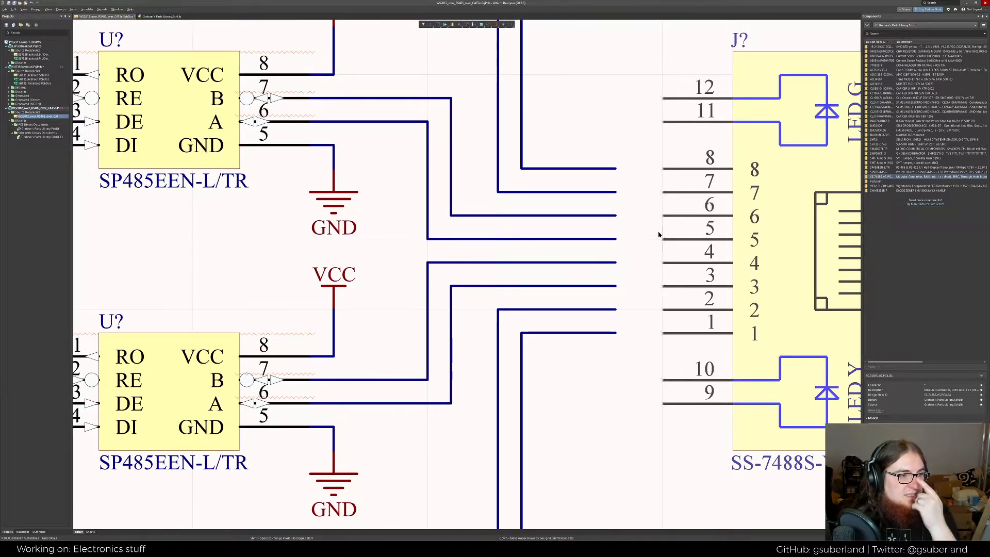
{"action": "scroll", "coordinate": [659, 235], "scroll_direction": "down", "scroll_amount": 8, "text": "ctrl"}
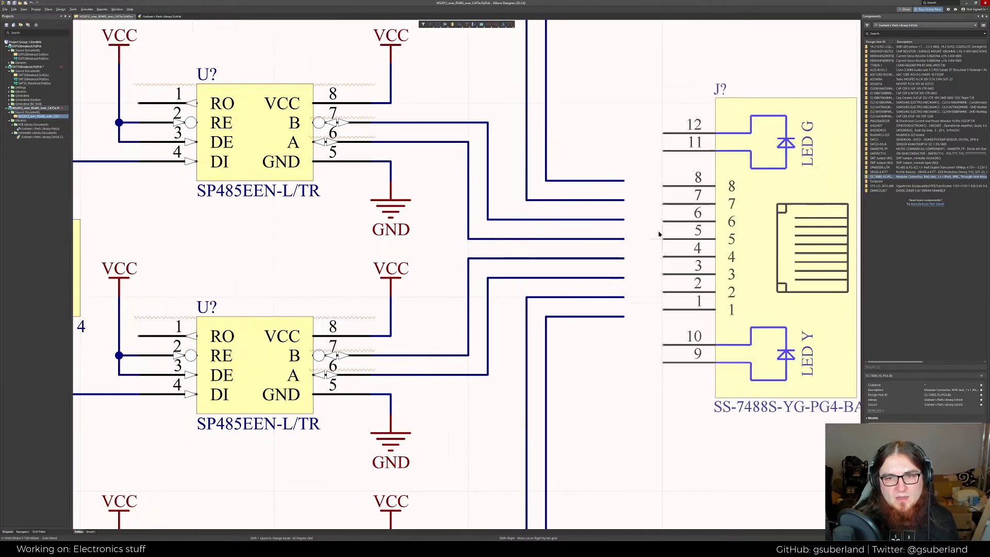
{"action": "scroll", "coordinate": [658, 234], "scroll_direction": "down", "scroll_amount": 2, "text": "ctrl"}
{"action": "scroll", "coordinate": [664, 235], "scroll_direction": "up", "scroll_amount": 5, "text": "ctrl"}
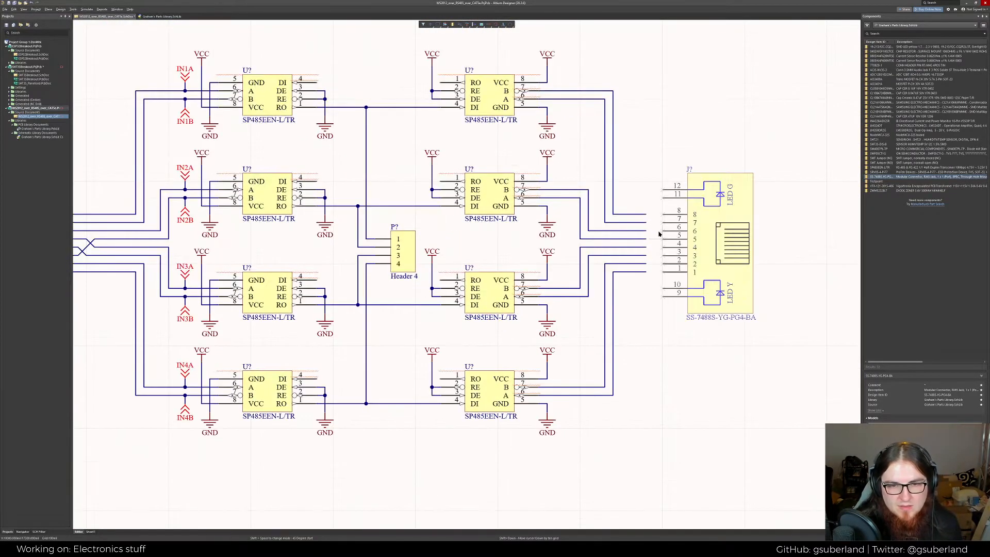
{"action": "right_click_drag", "start_coordinate": [609, 234], "coordinate": [562, 232]}
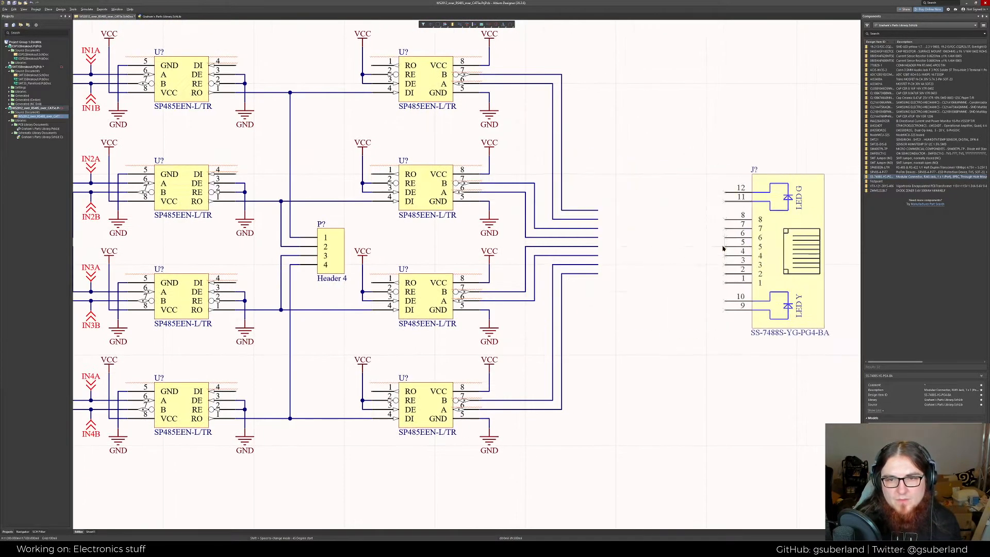
{"action": "left_click", "coordinate": [678, 237]}
{"action": "right_click", "coordinate": [611, 309]}
{"action": "right_click", "coordinate": [612, 309]}
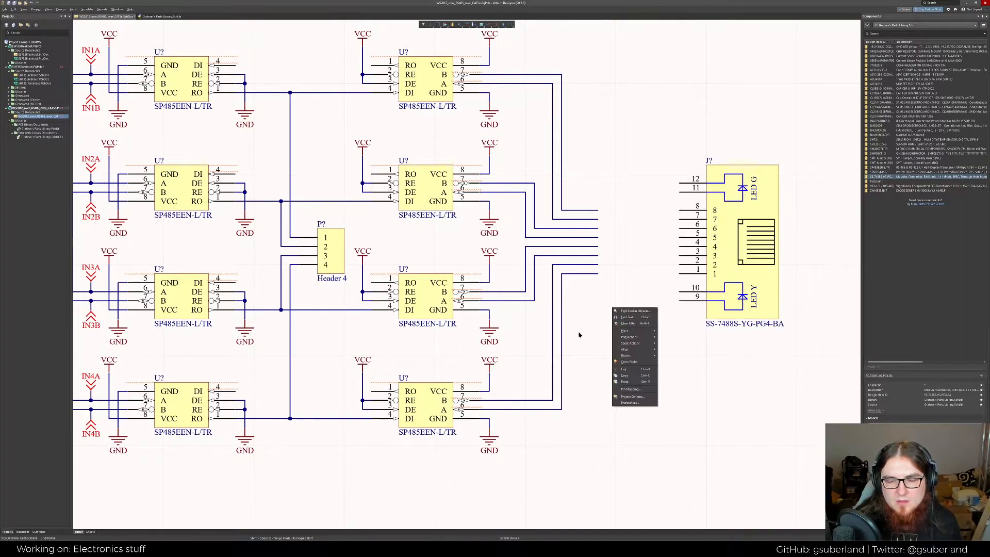
{"action": "left_click", "coordinate": [579, 334]}
Move the copied RJ45 connector slightly farther away from the open ends of the output wires
{"action": "scroll", "coordinate": [601, 324], "scroll_direction": "down", "scroll_amount": 4, "text": "ctrl"}
{"action": "scroll", "coordinate": [601, 325], "scroll_direction": "up", "scroll_amount": 3, "text": "ctrl"}
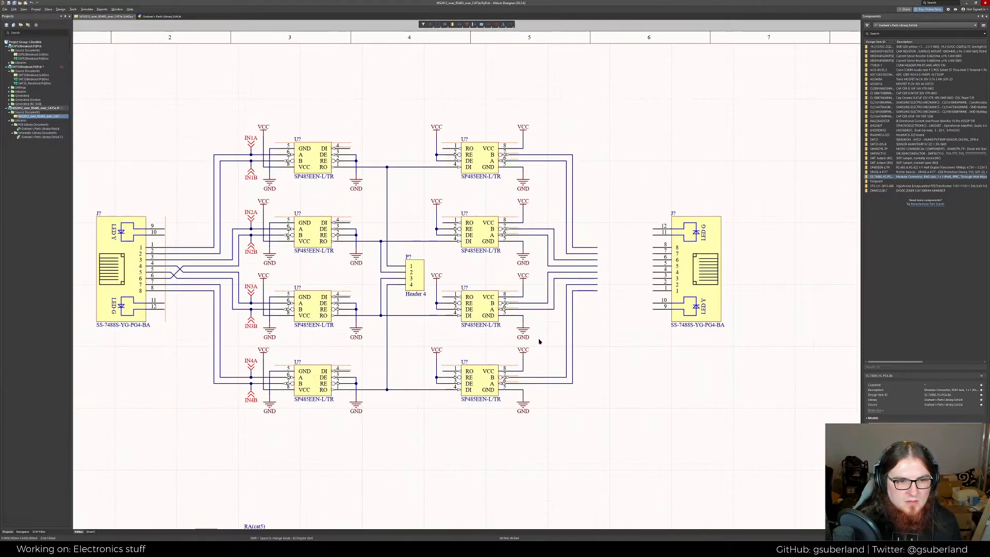
{"action": "scroll", "coordinate": [346, 291], "scroll_direction": "up", "scroll_amount": 2, "text": "ctrl"}
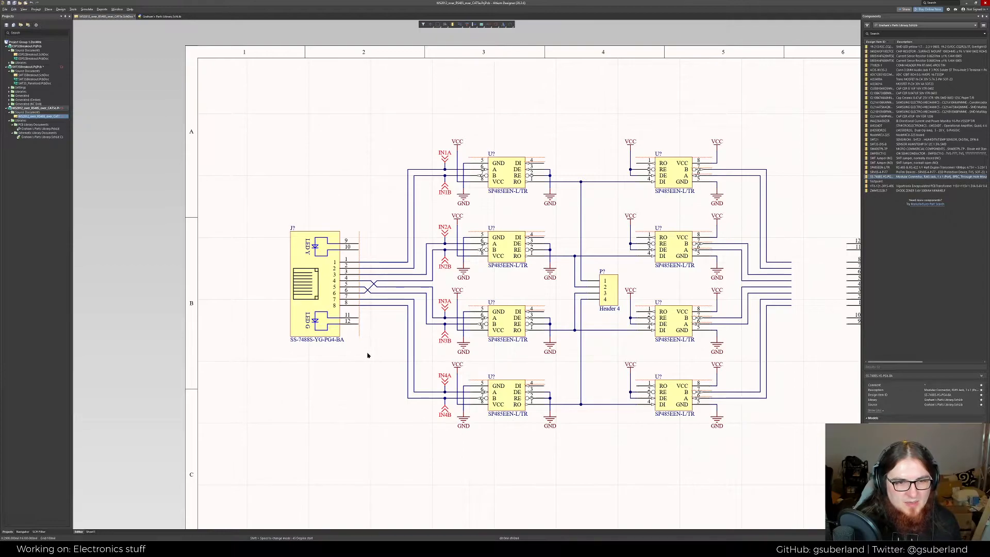
{"action": "right_click_drag", "start_coordinate": [374, 359], "coordinate": [337, 356]}
{"action": "right_click_drag", "start_coordinate": [784, 355], "coordinate": [637, 340]}
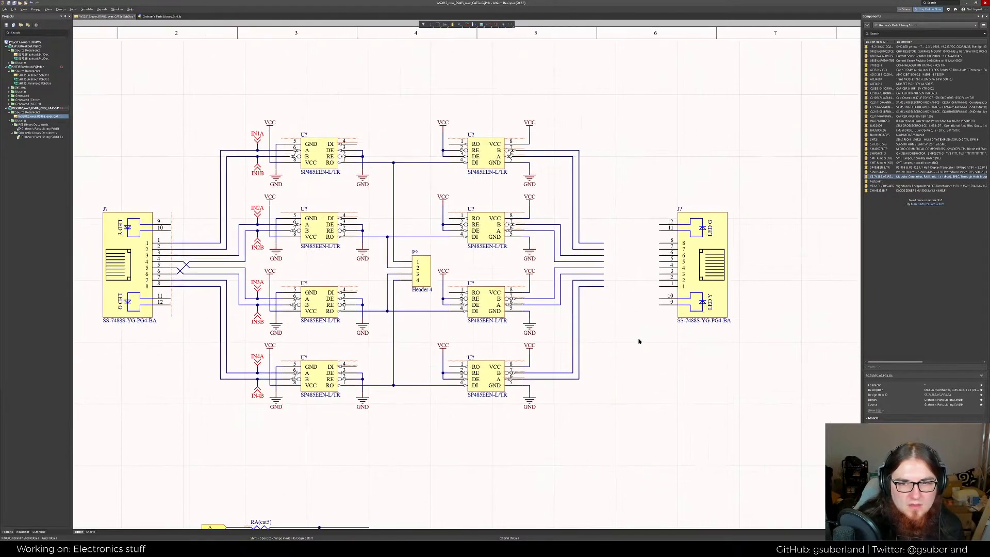
{"action": "mouse_move", "coordinate": [708, 272]}
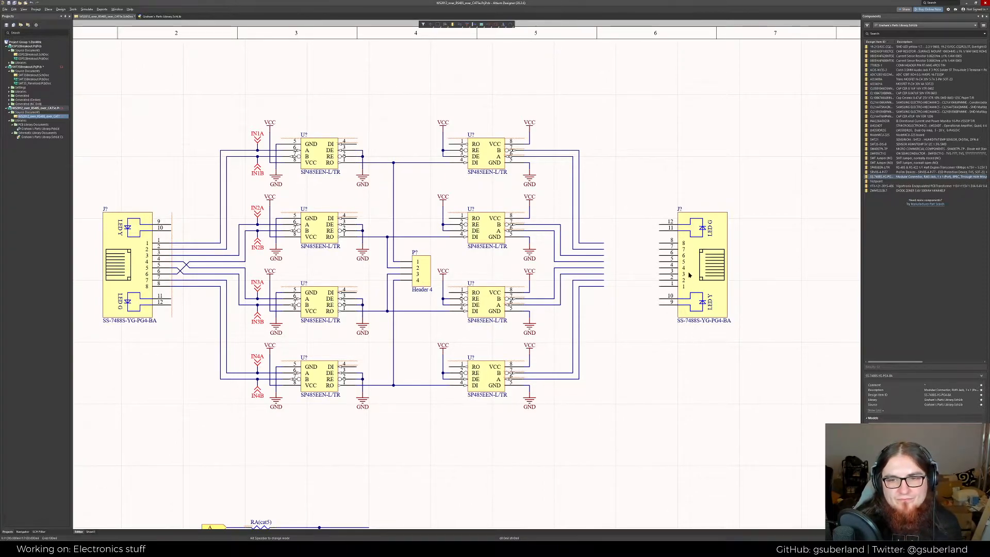
{"action": "left_click_drag", "start_coordinate": [662, 262], "coordinate": [692, 266]}
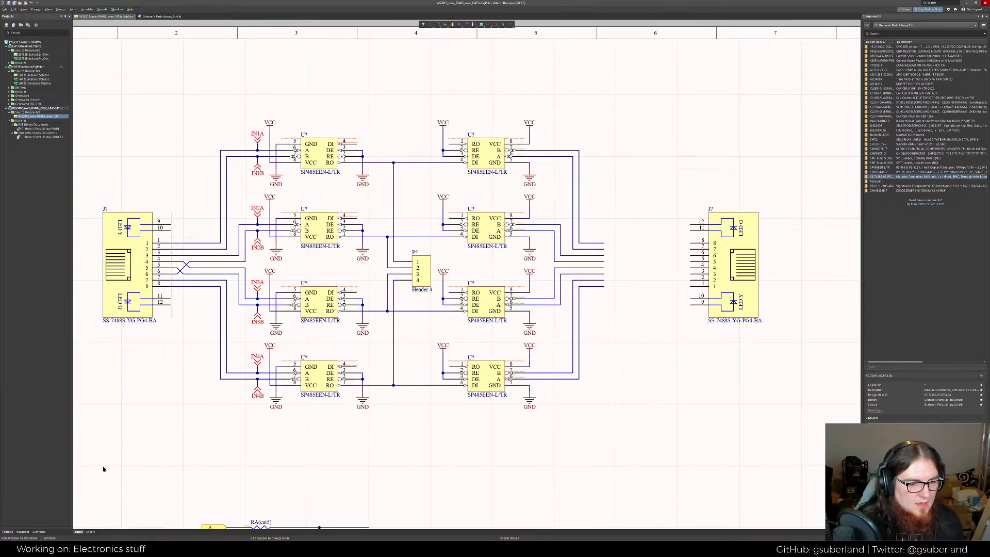
Switch to the browser, look through Farnell's filtered RJ45 jack results, and return to the schematic
{"action": "key", "text": "alt+Tab"}
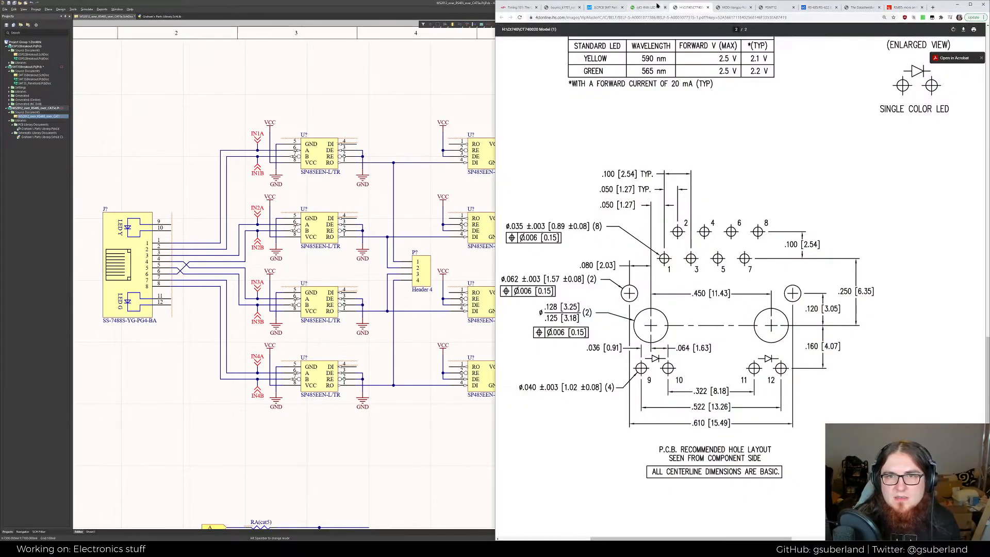
{"action": "left_click", "coordinate": [645, 8]}
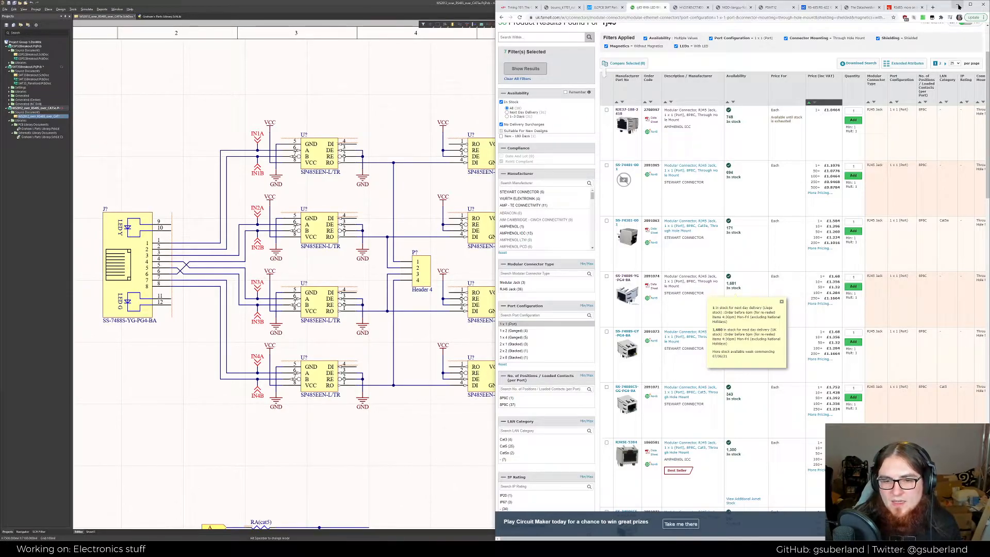
{"action": "scroll", "coordinate": [862, 331], "scroll_direction": "down", "scroll_amount": 3}
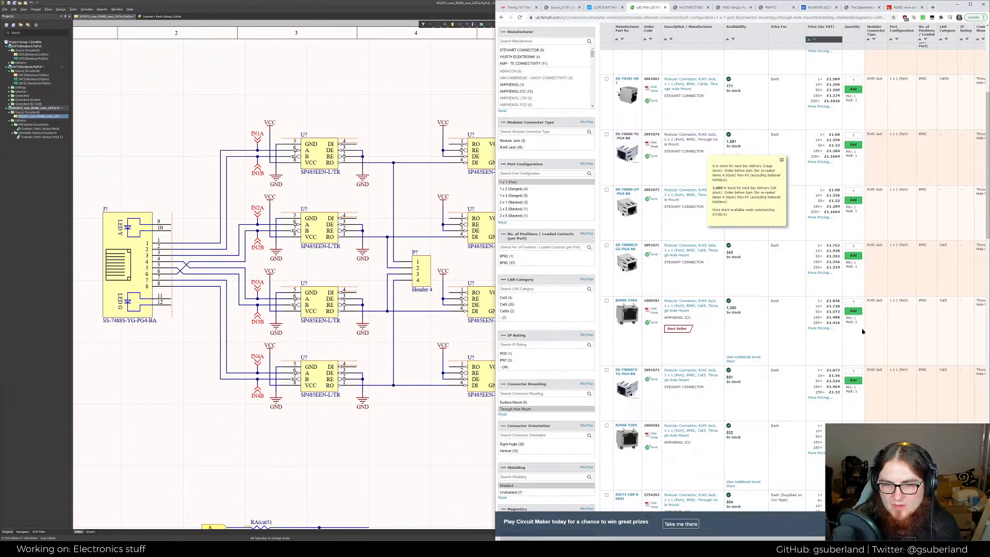
{"action": "scroll", "coordinate": [863, 331], "scroll_direction": "down", "scroll_amount": 10}
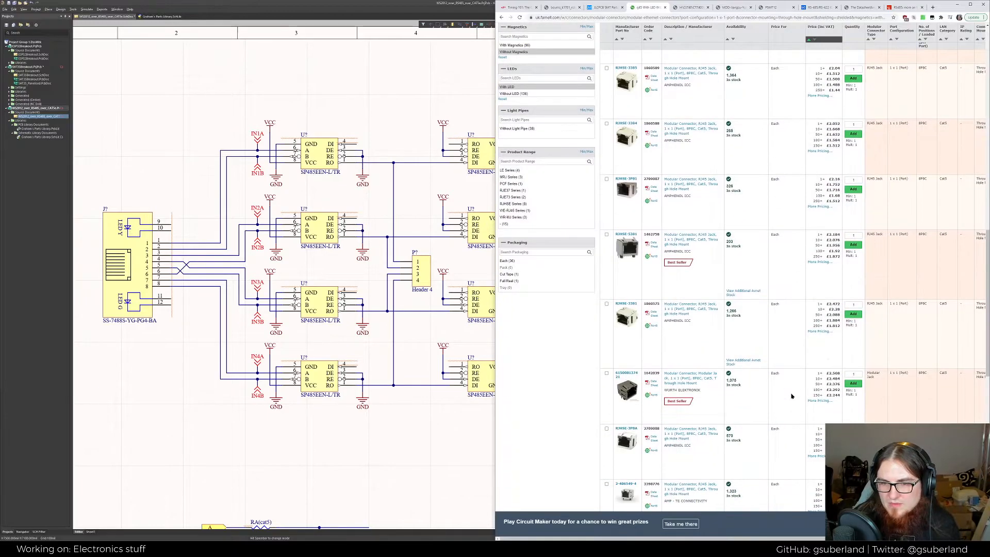
{"action": "scroll", "coordinate": [791, 395], "scroll_direction": "down", "scroll_amount": 10}
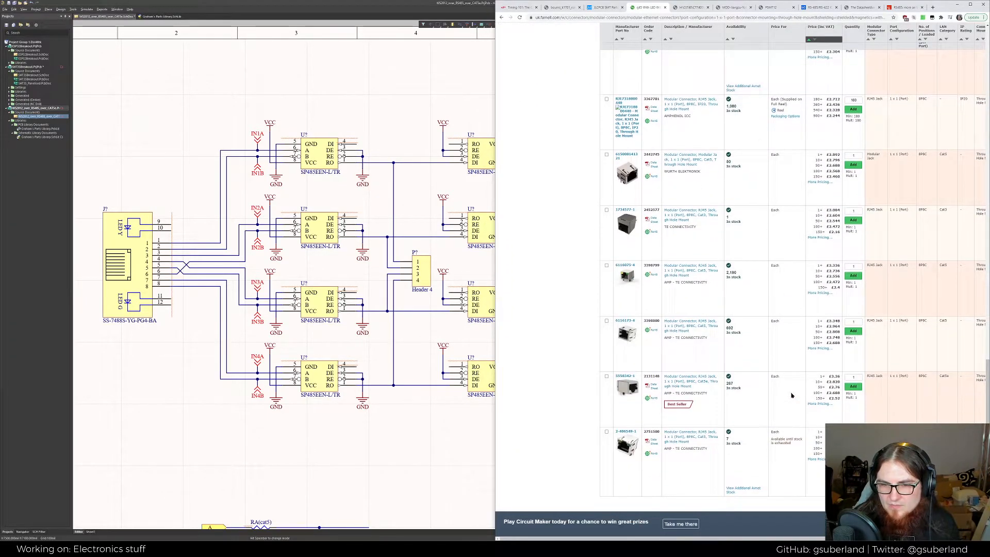
{"action": "scroll", "coordinate": [791, 396], "scroll_direction": "down", "scroll_amount": 2}
{"action": "scroll", "coordinate": [889, 394], "scroll_direction": "up", "scroll_amount": 20}
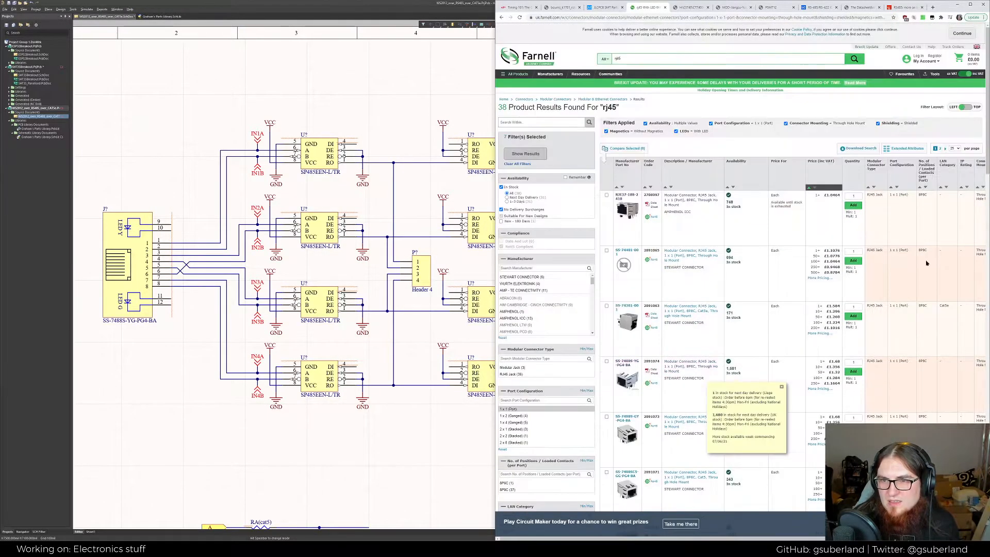
{"action": "left_click", "coordinate": [957, 5]}
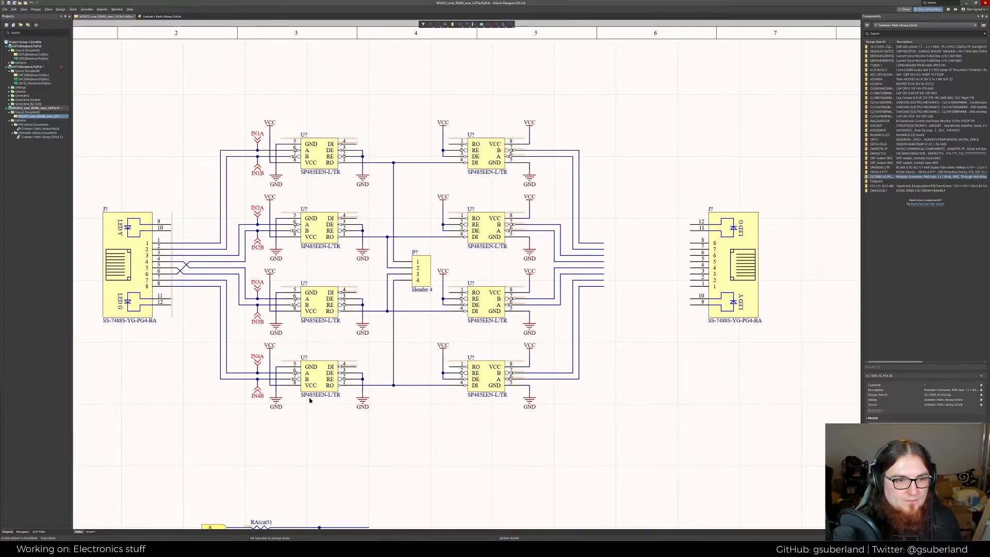
Try to wire the topmost open output line to pin 8 of the copied RJ45 connector
{"action": "mouse_move", "coordinate": [638, 251]}
{"action": "right_mouse_down"}
{"action": "mouse_move", "coordinate": [620, 249]}
{"action": "mouse_move", "coordinate": [630, 248]}
{"action": "right_mouse_up"}
{"action": "key", "text": "ctrl+w"}
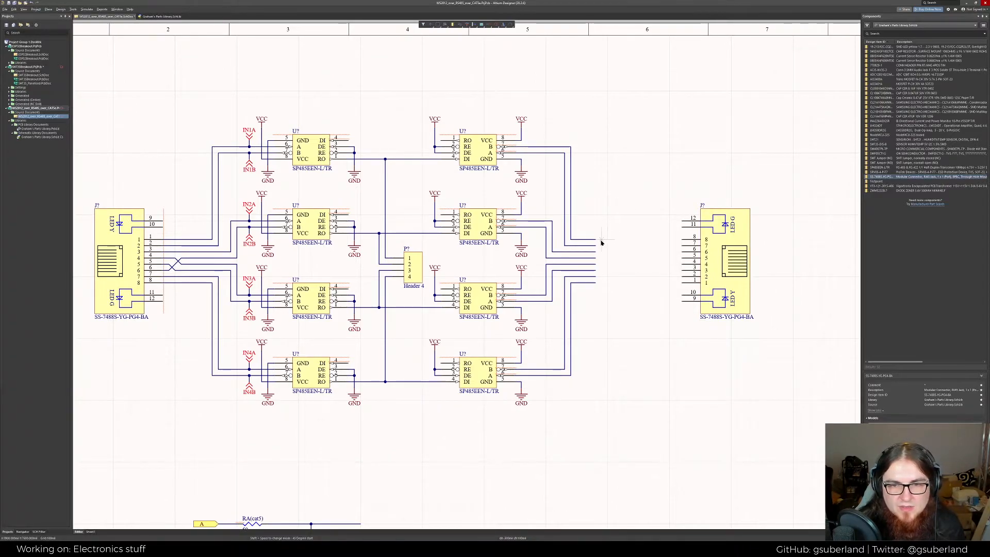
{"action": "left_click", "coordinate": [595, 240]}
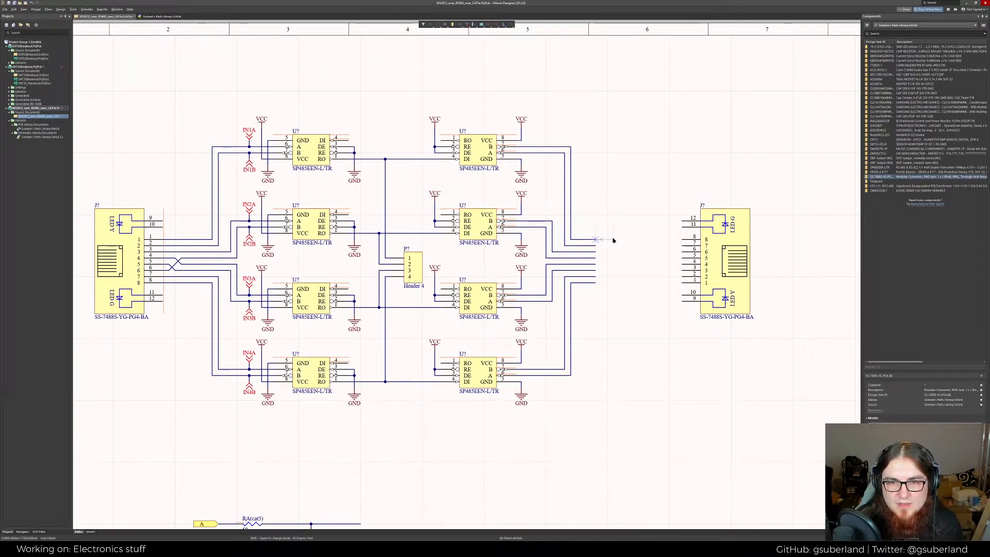
{"action": "key", "text": "Escape"}
{"action": "key", "text": "Escape"}
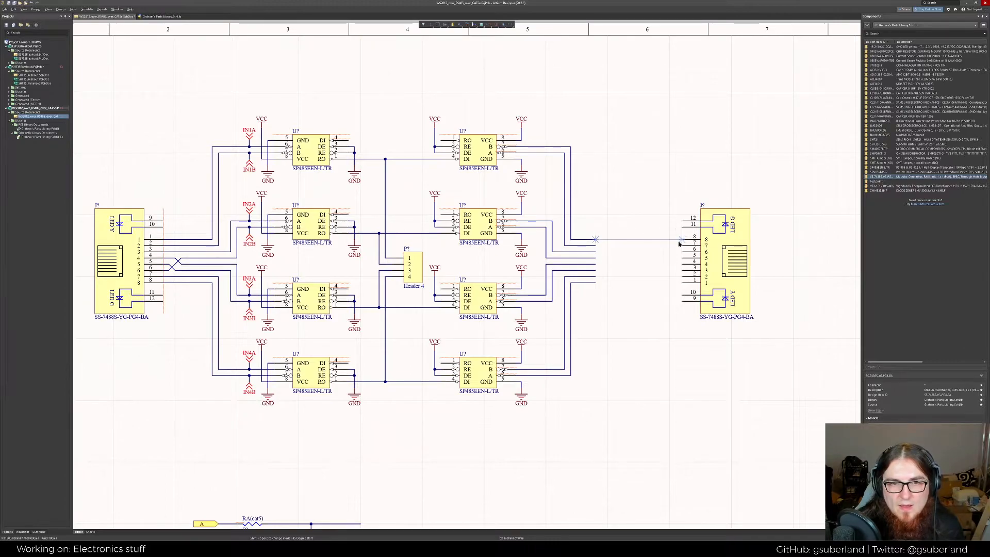
{"action": "scroll", "coordinate": [313, 132], "scroll_direction": "up", "scroll_amount": 5, "text": "ctrl"}
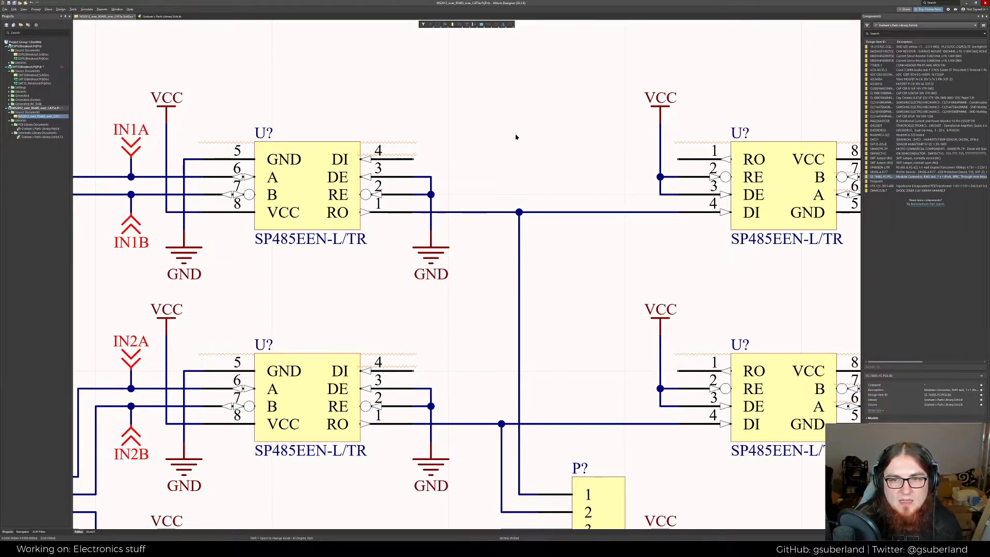
Wire the topmost output transceiver's B and A lines to pins 8 and 7 of the copied RJ45 connector
{"action": "scroll", "coordinate": [515, 136], "scroll_direction": "right", "scroll_amount": 3, "text": "shift"}
{"action": "scroll", "coordinate": [408, 162], "scroll_direction": "down", "scroll_amount": 4, "text": "ctrl"}
{"action": "scroll", "coordinate": [433, 225], "scroll_direction": "up", "scroll_amount": 3, "text": "ctrl"}
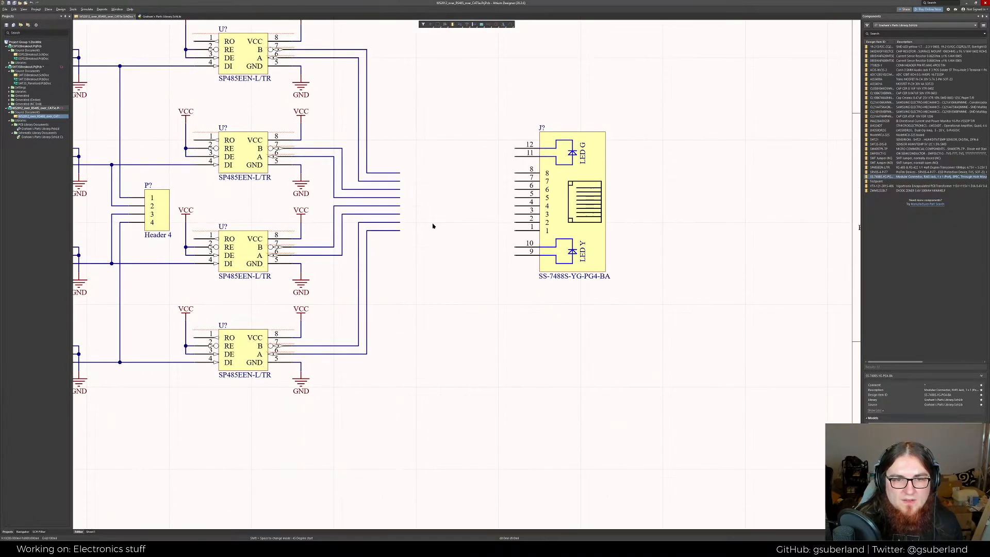
{"action": "scroll", "coordinate": [433, 226], "scroll_direction": "up", "scroll_amount": 2, "text": "ctrl"}
{"action": "left_click", "coordinate": [400, 172]}
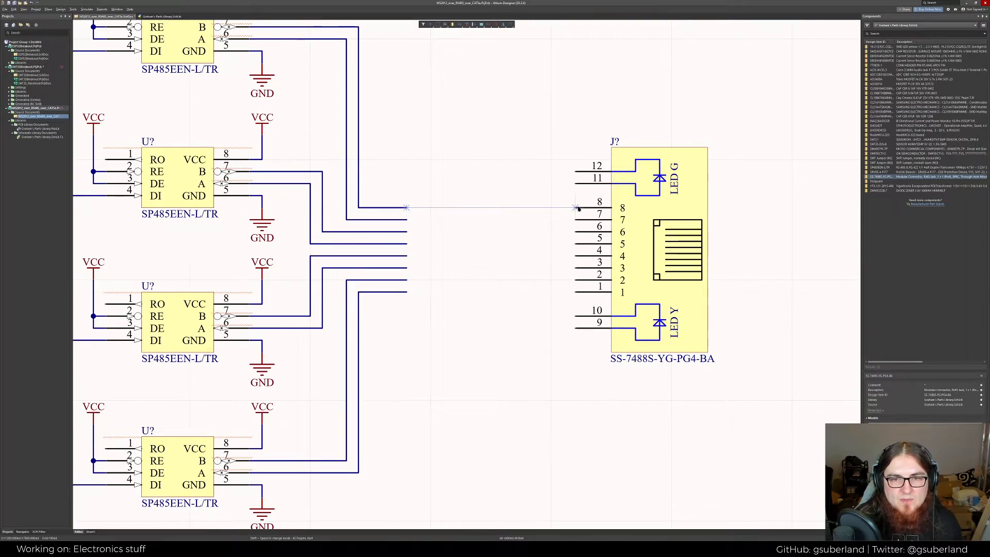
{"action": "left_click", "coordinate": [576, 207]}
{"action": "left_click", "coordinate": [407, 219]}
{"action": "left_click", "coordinate": [576, 219]}
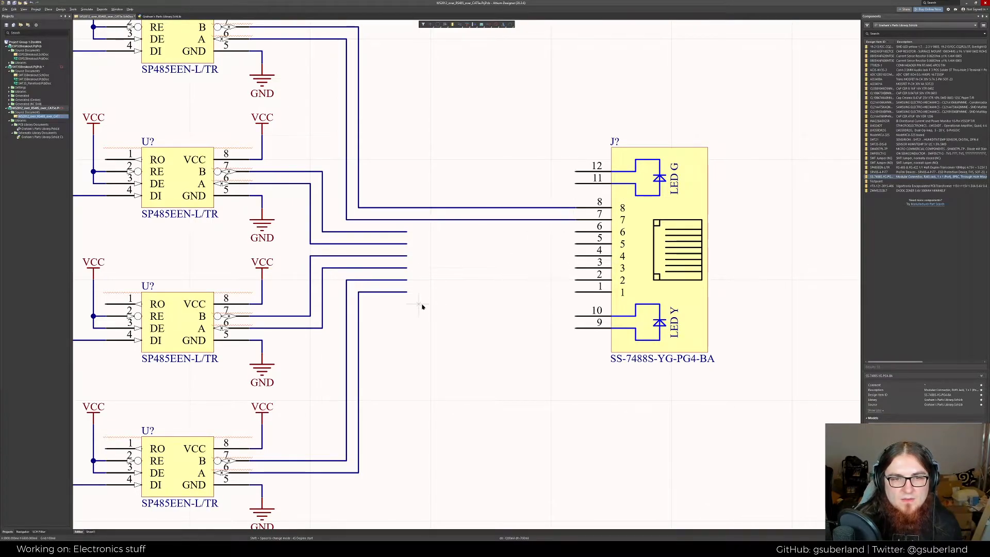
Wire the bottom output transceiver's B and A lines to pins 2 and 1 of the copied RJ45 connector
{"action": "left_click", "coordinate": [407, 279]}
{"action": "left_click", "coordinate": [576, 279]}
{"action": "left_click", "coordinate": [576, 292]}
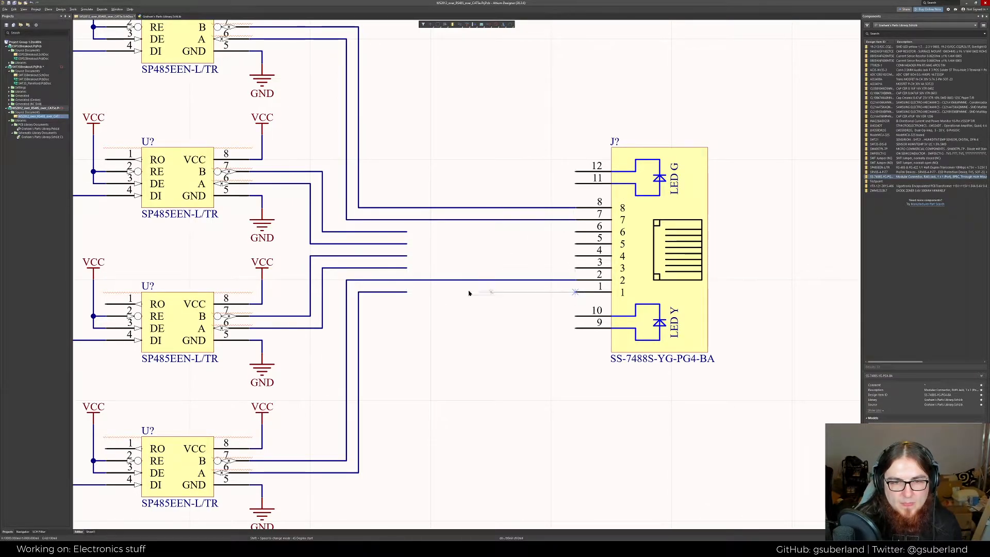
{"action": "left_click", "coordinate": [407, 292]}
{"action": "right_click", "coordinate": [418, 336]}
{"action": "key", "text": "Escape"}
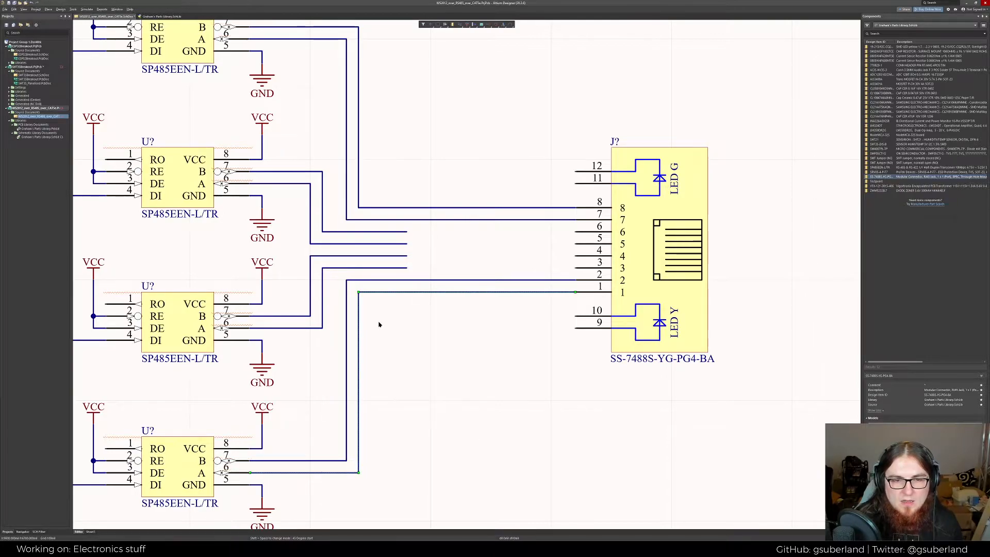
Switch to the browser to check the T-568A and T-568B wiring diagram, and return to the schematic
{"action": "scroll", "coordinate": [379, 324], "scroll_direction": "down", "scroll_amount": 5, "text": "ctrl"}
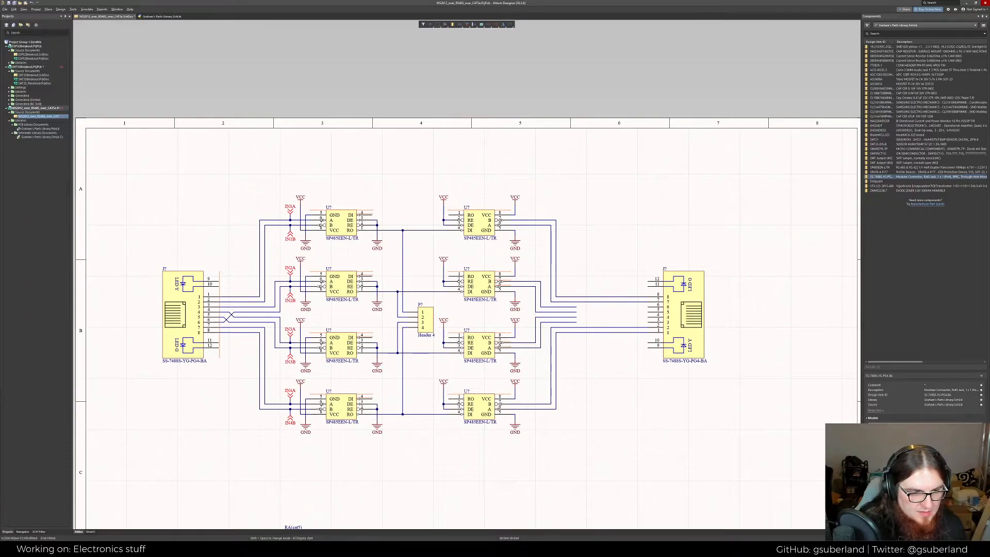
{"action": "key", "text": "alt+Tab"}
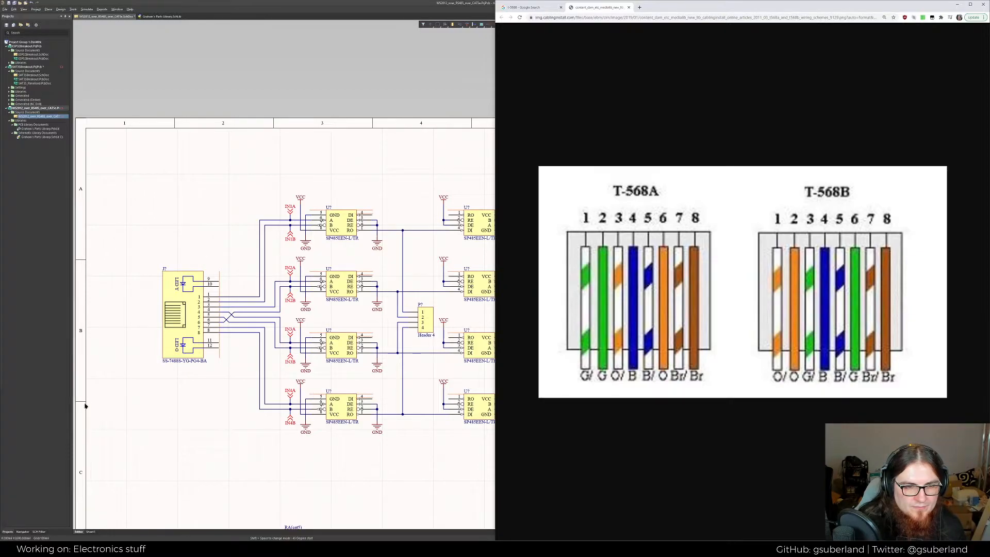
{"action": "key", "text": "alt+Tab"}
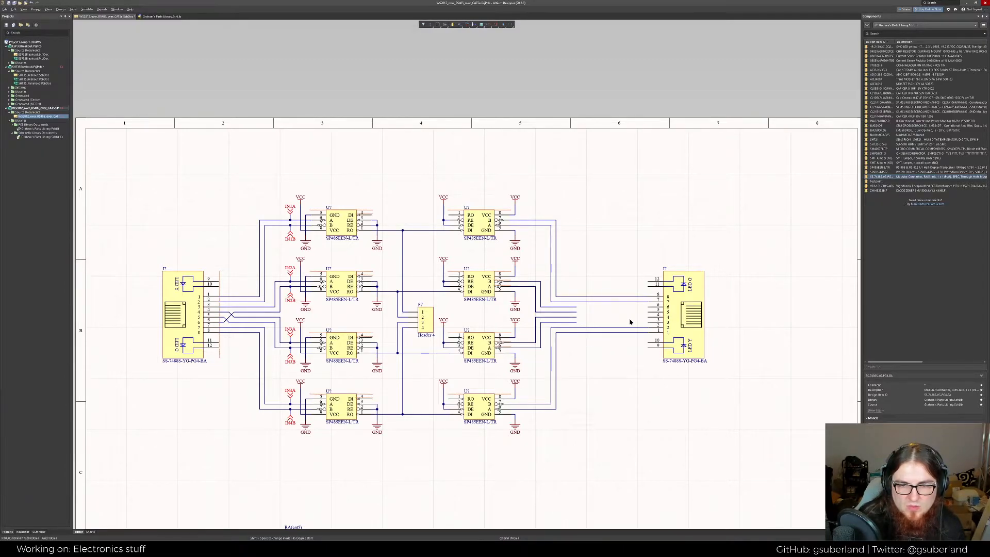
Wire the third output transceiver's A line to RJ45 pin 3 and its B line diagonally up to pin 6
{"action": "left_click", "coordinate": [575, 323]}
{"action": "left_click", "coordinate": [649, 323]}
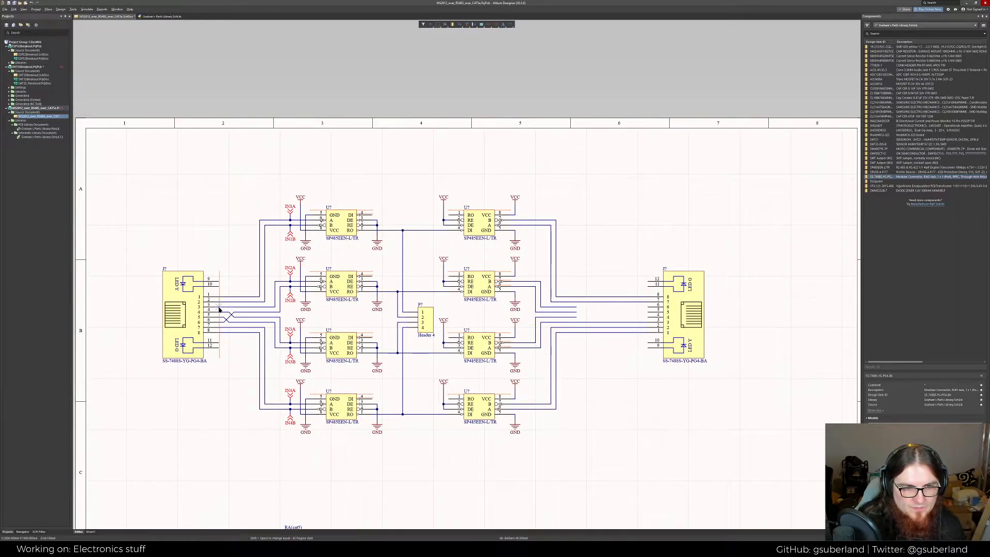
{"action": "key", "text": "End"}
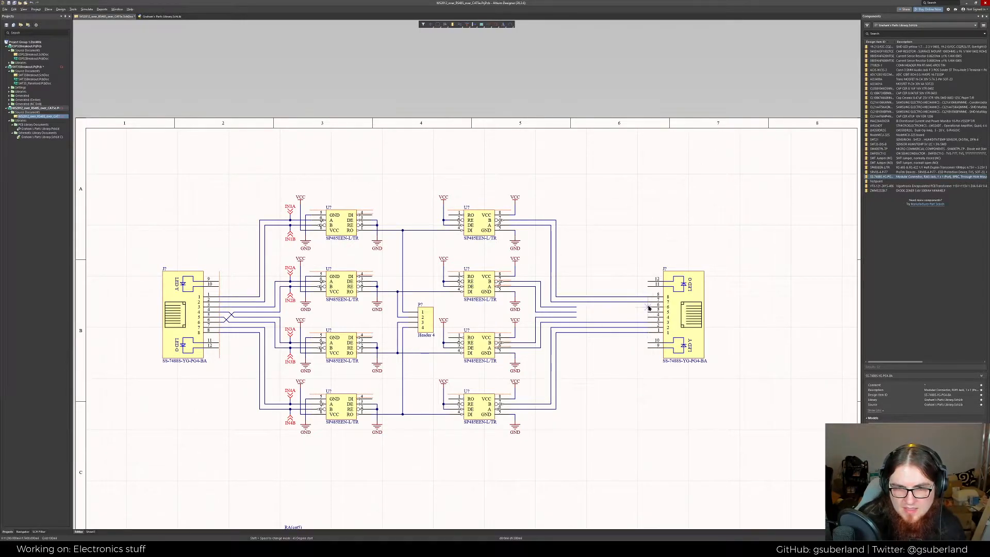
{"action": "key", "text": "Up"}
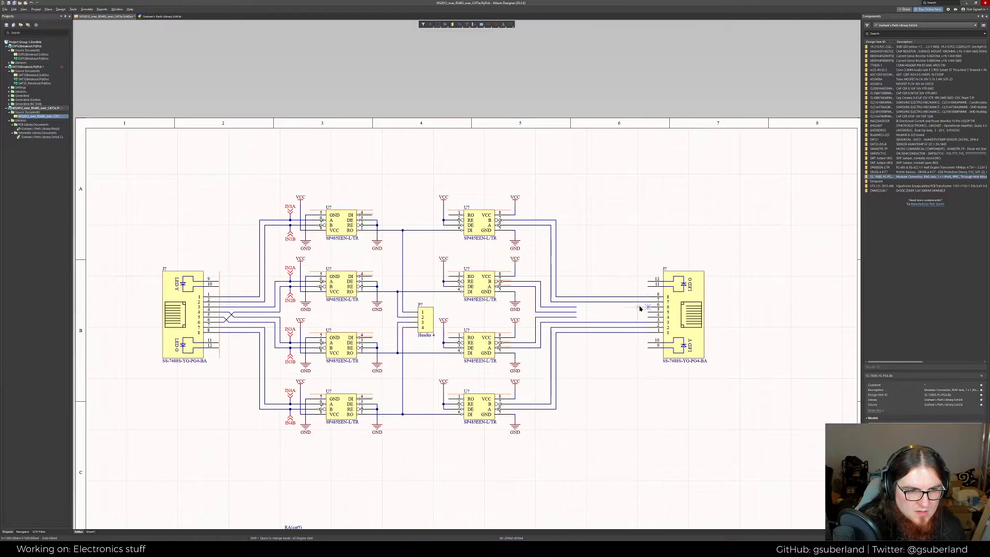
{"action": "key", "text": "space"}
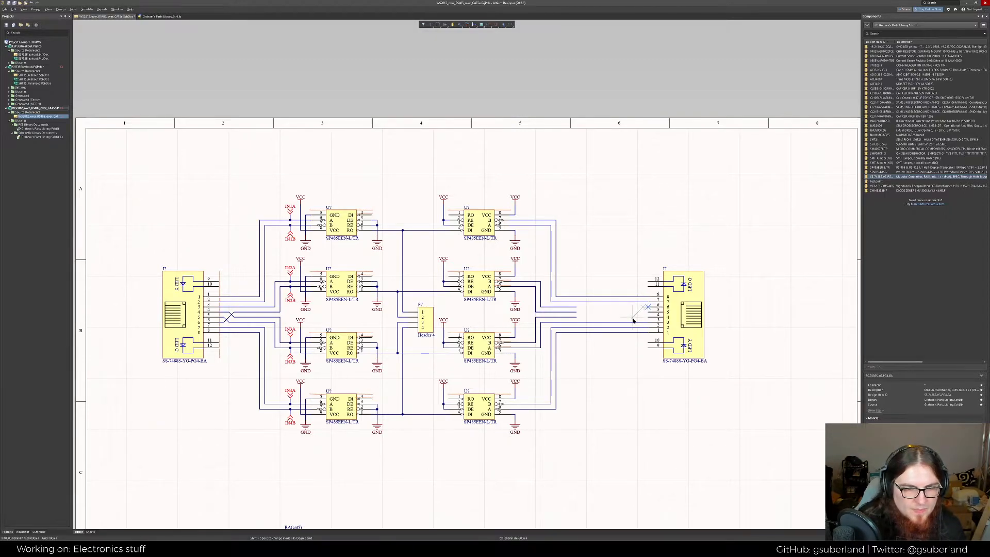
{"action": "left_click", "coordinate": [633, 318]}
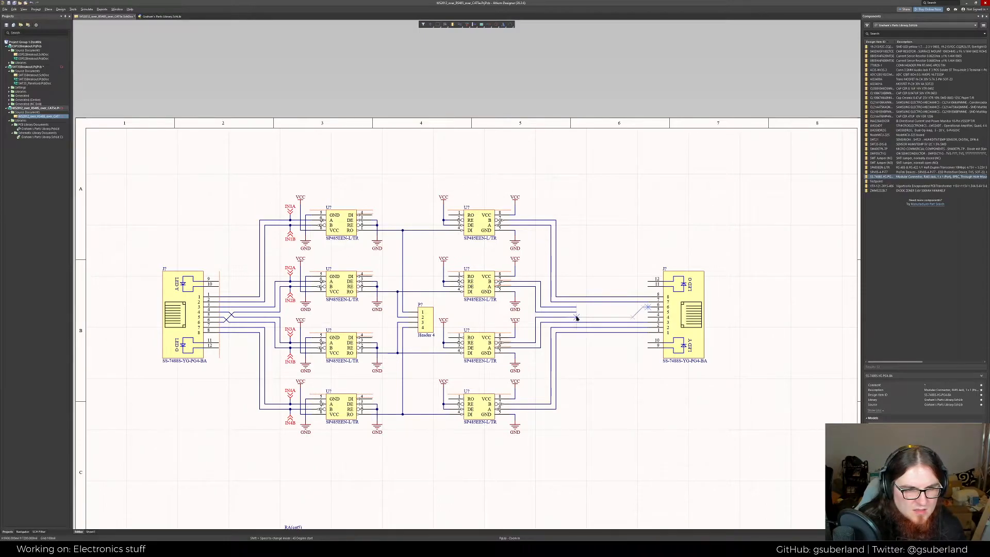
{"action": "left_click", "coordinate": [577, 318]}
Try to wire the second output transceiver's B and A lines to RJ45 pins 5 and 4
{"action": "left_click", "coordinate": [577, 308]}
{"action": "left_click", "coordinate": [633, 309]}
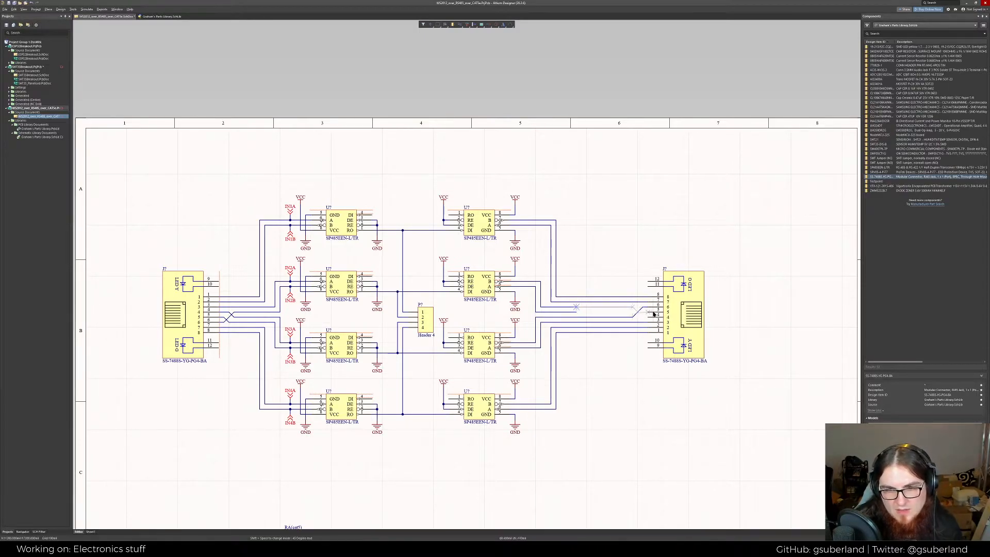
{"action": "left_click", "coordinate": [643, 312]}
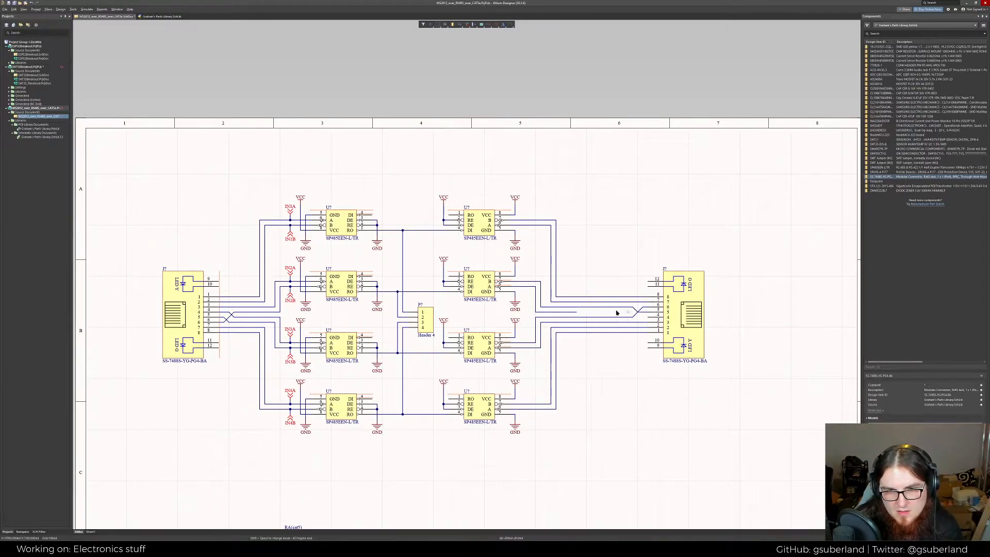
{"action": "left_click", "coordinate": [577, 312]}
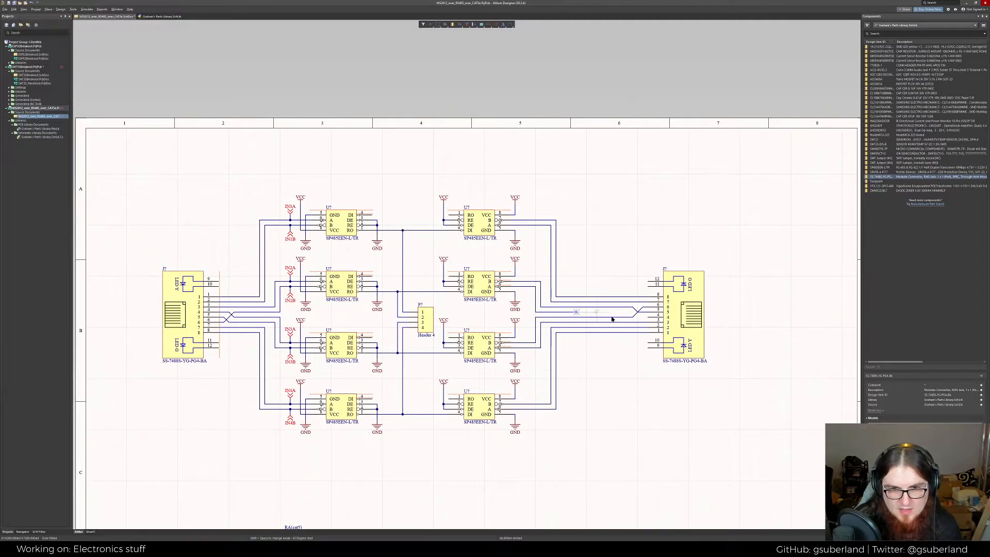
{"action": "left_click", "coordinate": [648, 317]}
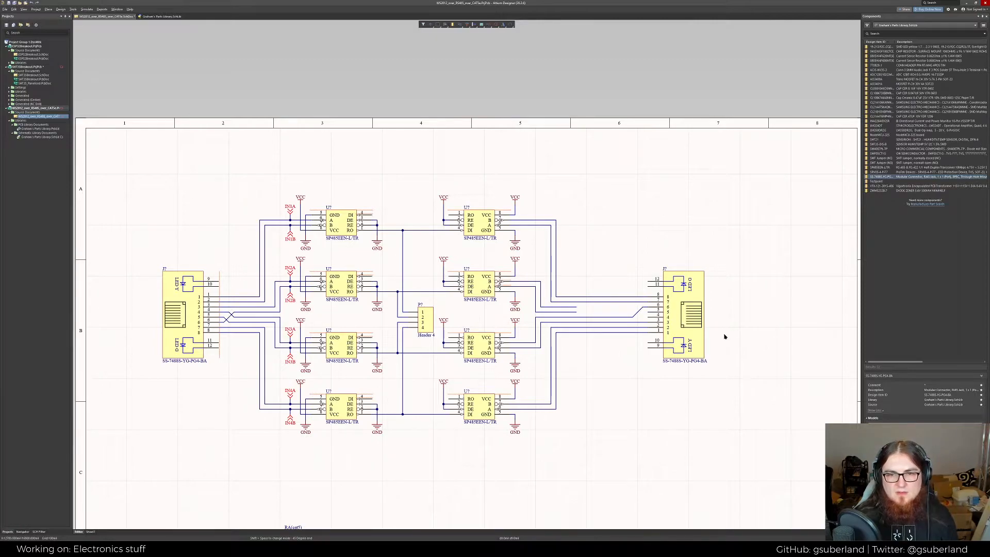
Wire the second output transceiver's B line to RJ45 pin 5 and its A line to pin 4, crossing the pin 6 wire
{"action": "scroll", "coordinate": [700, 329], "scroll_direction": "up", "scroll_amount": 2, "text": "ctrl"}
{"action": "scroll", "coordinate": [699, 328], "scroll_direction": "up", "scroll_amount": 2, "text": "ctrl"}
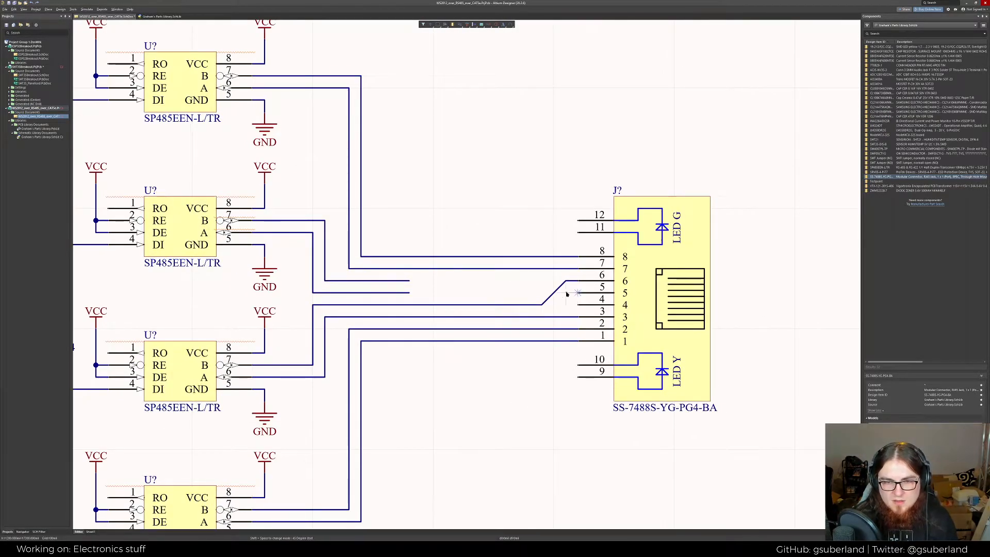
{"action": "left_click", "coordinate": [410, 280]}
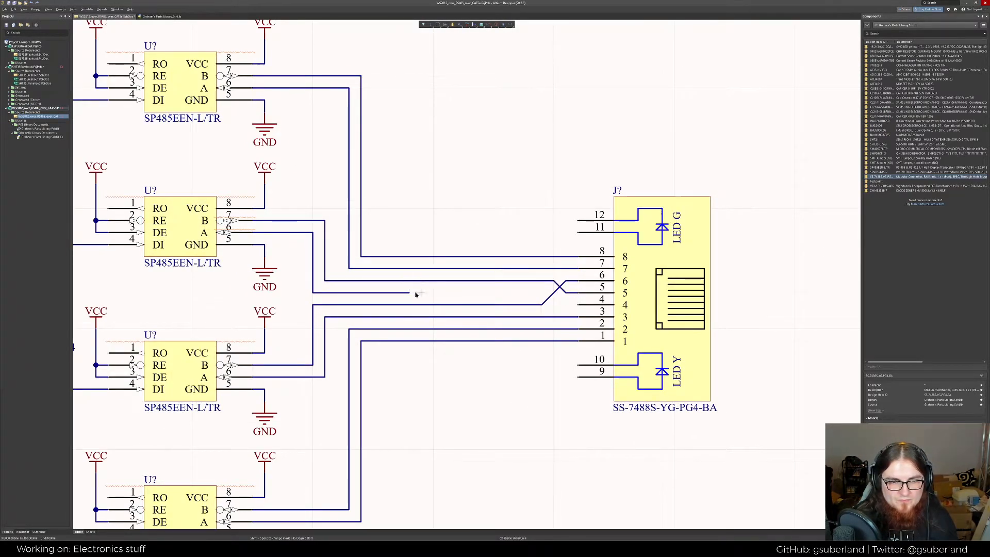
{"action": "left_click", "coordinate": [411, 292]}
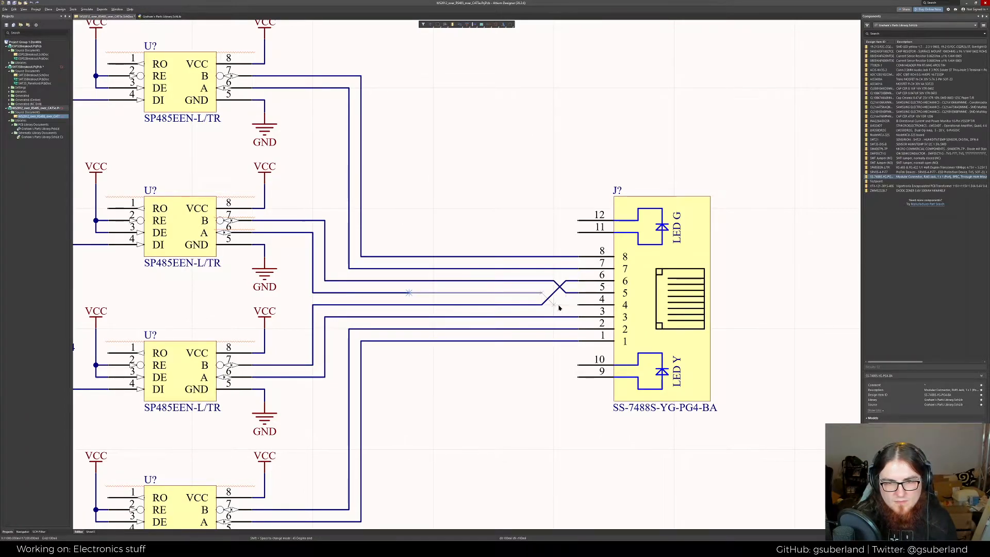
{"action": "left_click", "coordinate": [575, 308]}
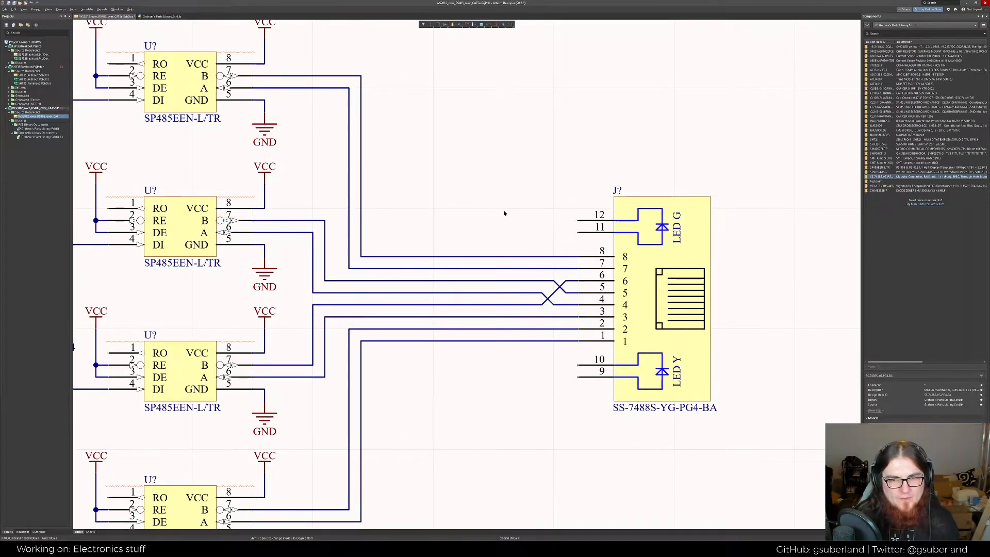
Delete the four wires between the two middle output transceivers and pins 3 to 6 of the output RJ45 connector
{"action": "scroll", "coordinate": [487, 210], "scroll_direction": "down", "scroll_amount": 2, "text": "ctrl"}
{"action": "scroll", "coordinate": [487, 210], "scroll_direction": "down", "scroll_amount": 1, "text": "ctrl"}
{"action": "right_click_drag", "start_coordinate": [474, 297], "coordinate": [597, 325]}
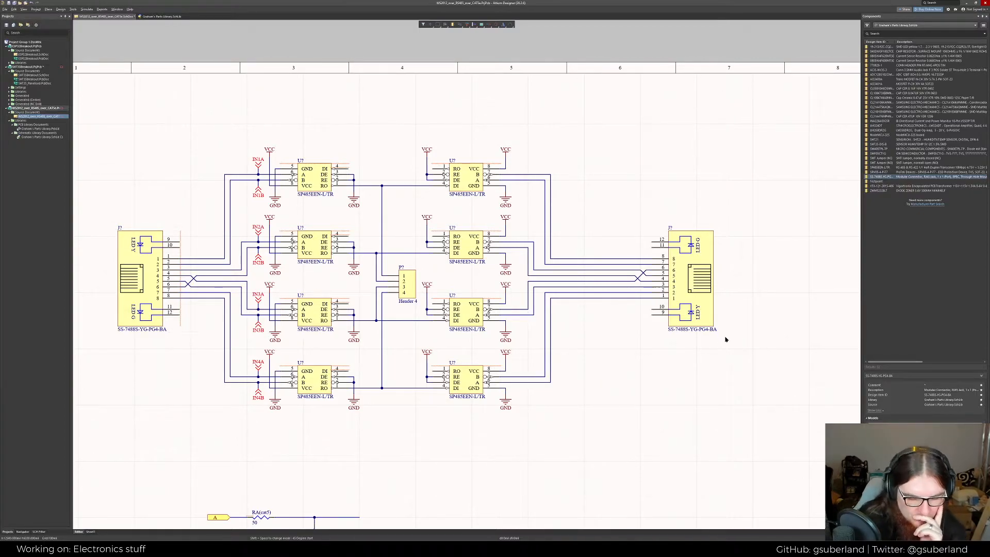
{"action": "right_click_drag", "start_coordinate": [733, 337], "coordinate": [723, 352]}
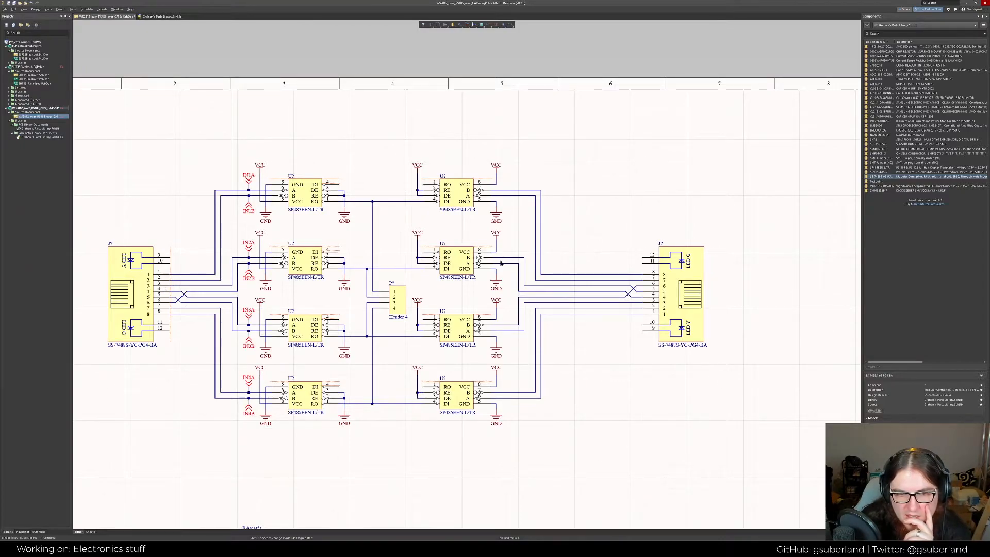
{"action": "left_click", "coordinate": [637, 296]}
{"action": "left_click", "coordinate": [635, 302]}
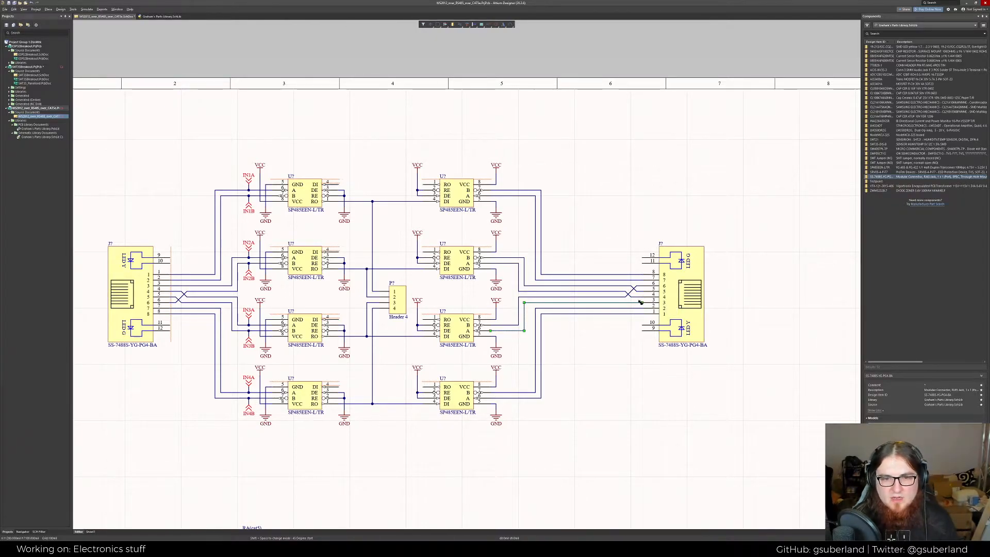
{"action": "key", "text": "Delete"}
{"action": "left_click", "coordinate": [614, 297]}
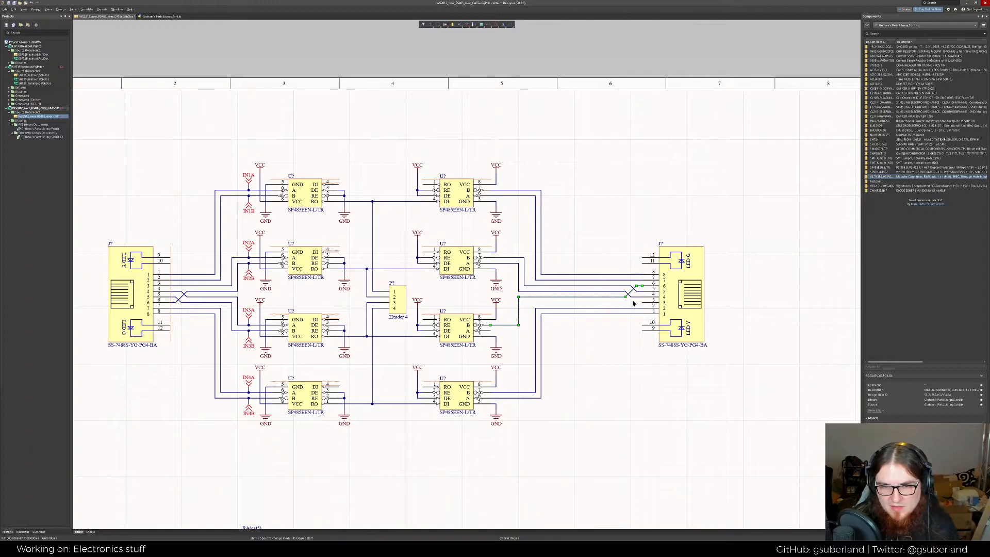
{"action": "left_click_drag", "start_coordinate": [634, 302], "coordinate": [616, 284]}
{"action": "key", "text": "Delete"}
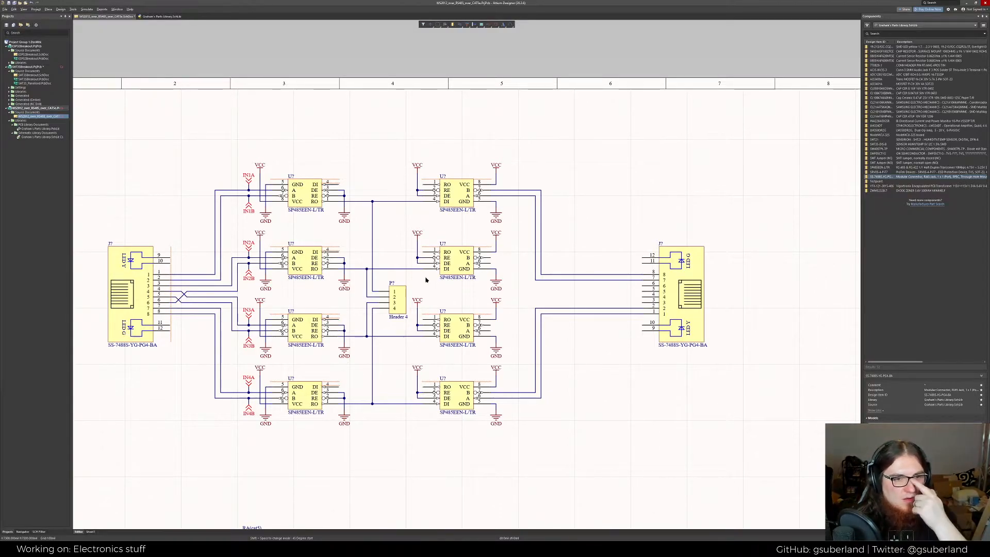
Undo the deletion of the wires between the middle output transceivers and the RJ45 connector
{"action": "key", "text": "ctrl+z"}
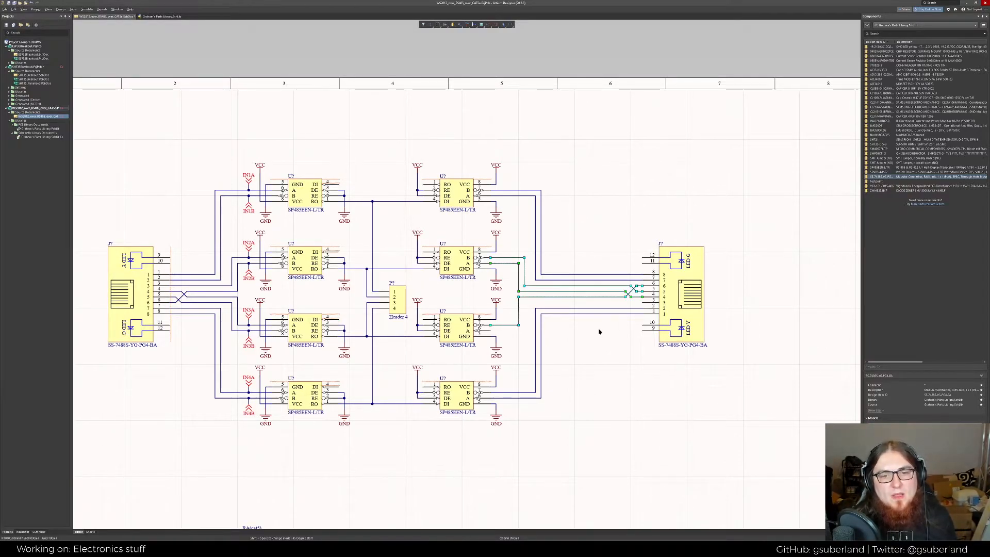
{"action": "key", "text": "ctrl+z"}
{"action": "left_click", "coordinate": [617, 349]}
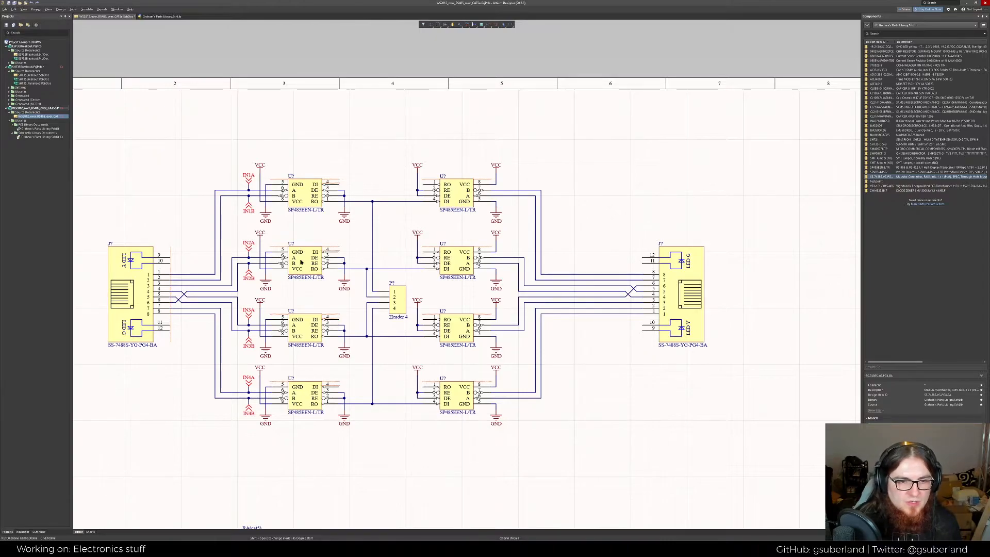
Place a text string just above the topmost input transceiver
{"action": "right_click", "coordinate": [330, 85]}
{"action": "mouse_move", "coordinate": [371, 107]}
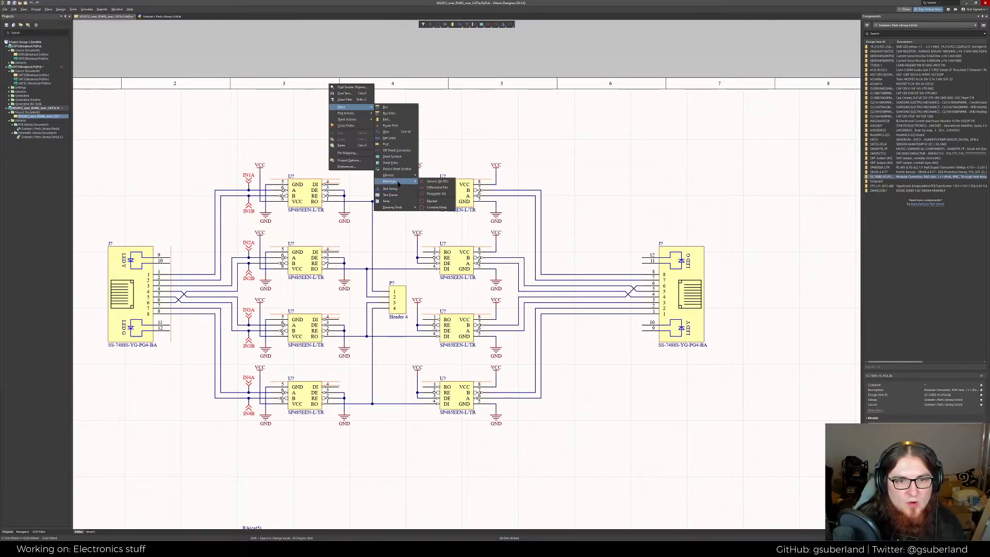
{"action": "left_click", "coordinate": [391, 189]}
{"action": "left_click", "coordinate": [306, 169]}
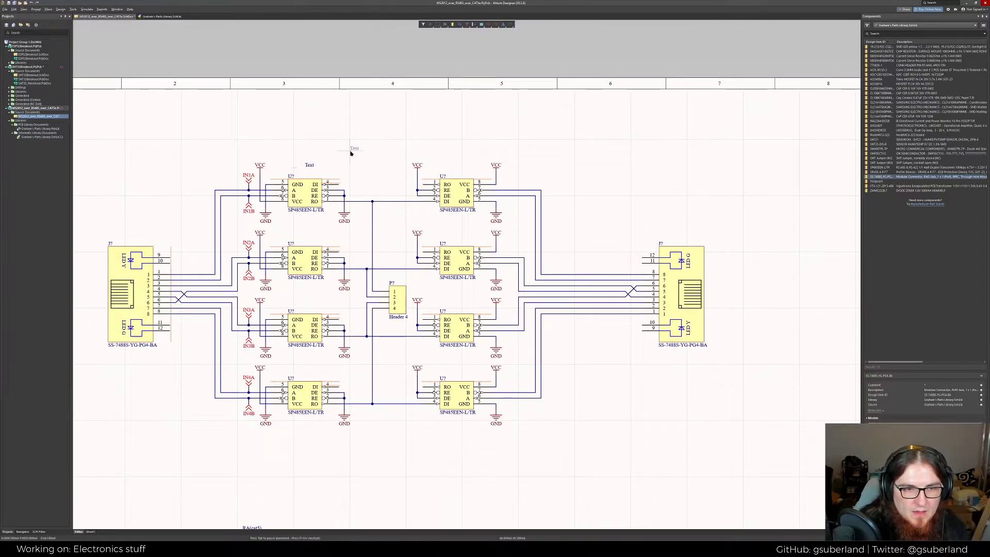
{"action": "right_click", "coordinate": [351, 152]}
Format the text string above the topmost input transceiver as bold at size 16 and set its text to 1
{"action": "left_click", "coordinate": [312, 166]}
{"action": "left_click", "coordinate": [890, 532]}
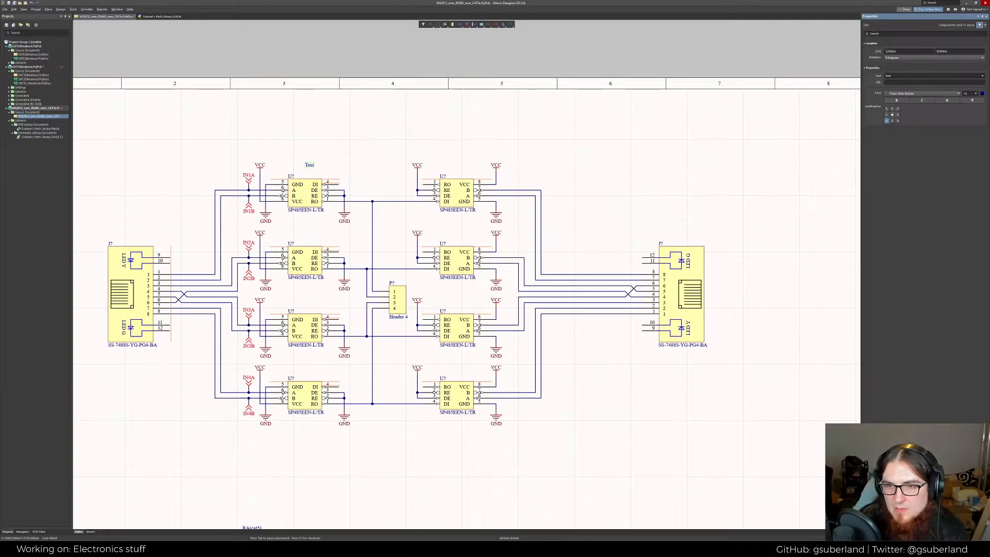
{"action": "left_click", "coordinate": [898, 101]}
{"action": "left_click_drag", "start_coordinate": [962, 94], "coordinate": [980, 98]}
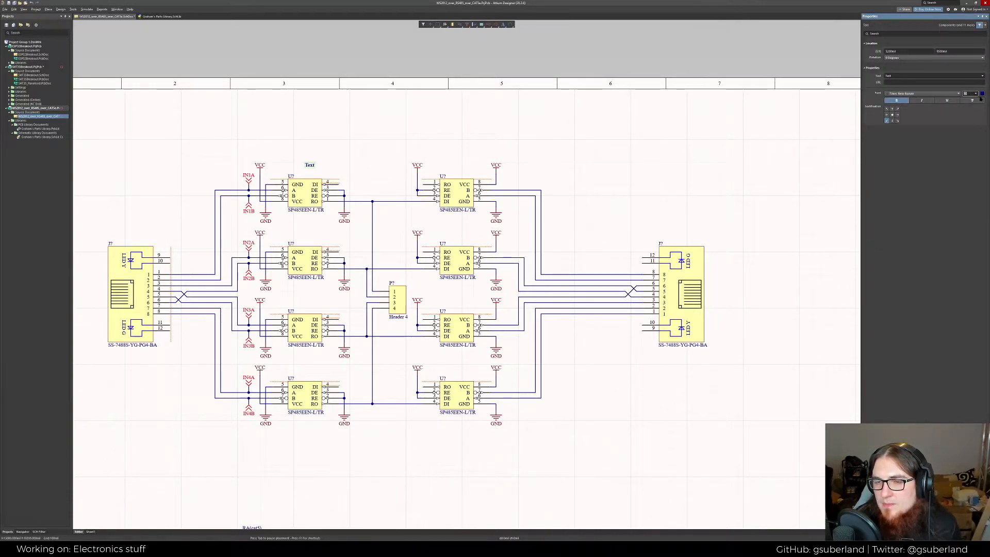
{"action": "type", "text": "16"}
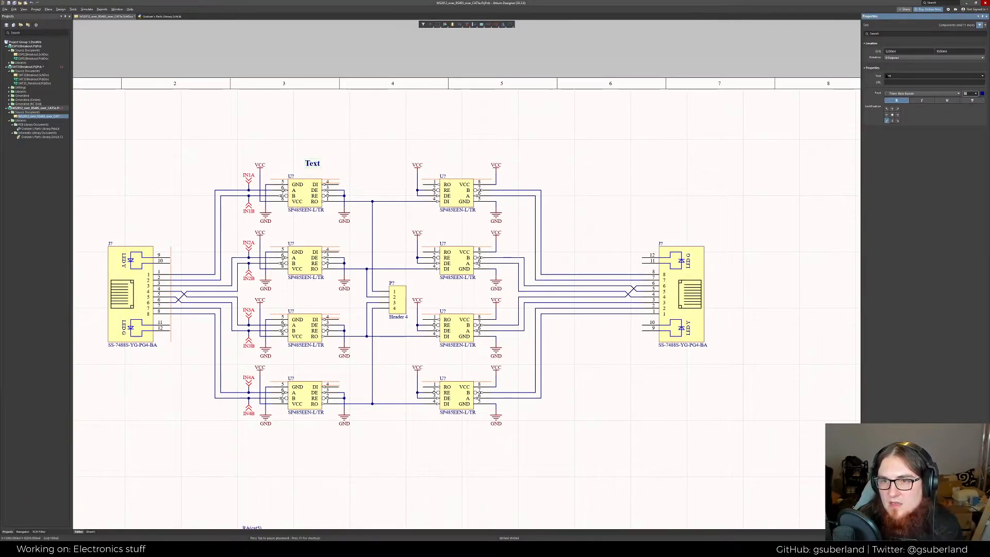
{"action": "key", "text": "Tab"}
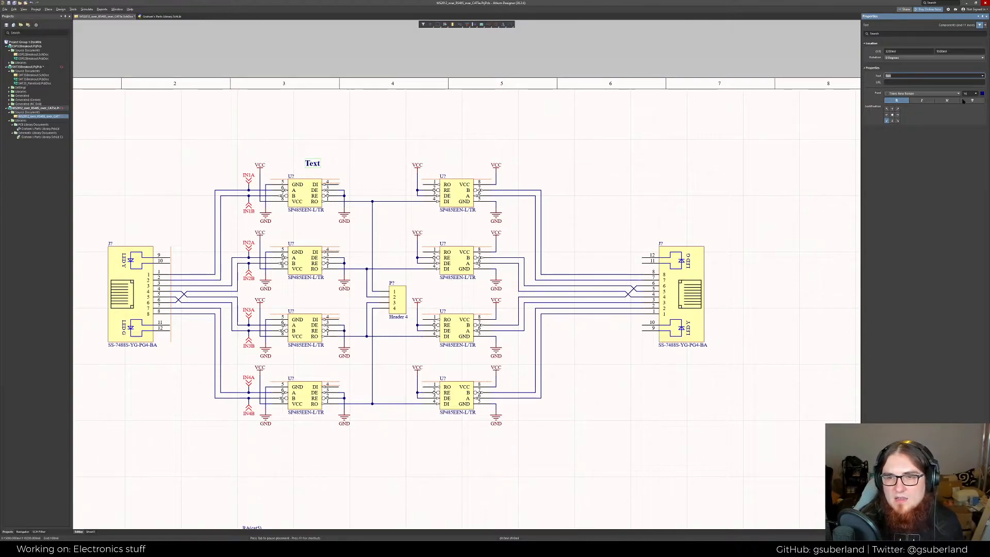
{"action": "type", "text": "1"}
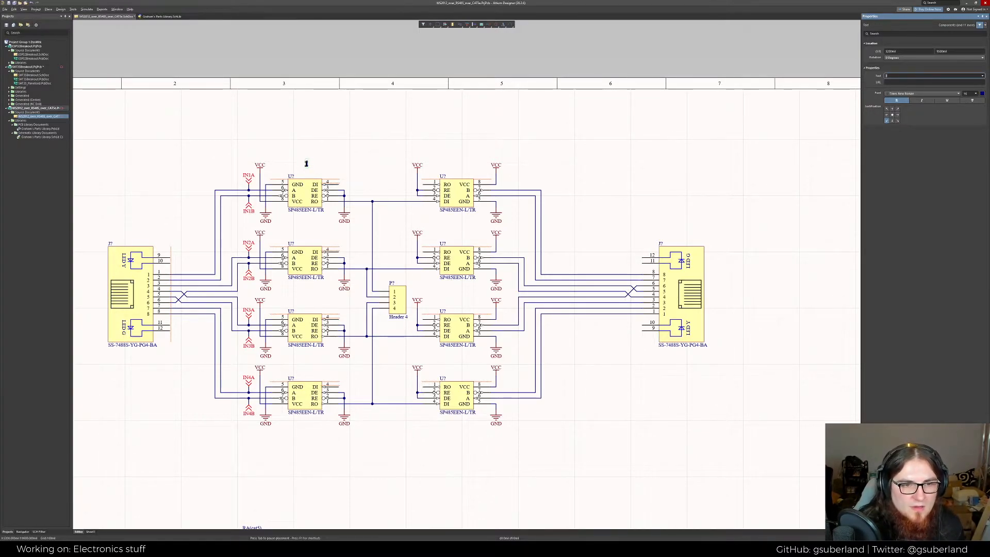
Position the label 1 directly above the topmost input transceiver and label the second input transceiver 2 with a copied text string
{"action": "left_click_drag", "start_coordinate": [308, 162], "coordinate": [306, 172]}
{"action": "left_click", "coordinate": [306, 168]}
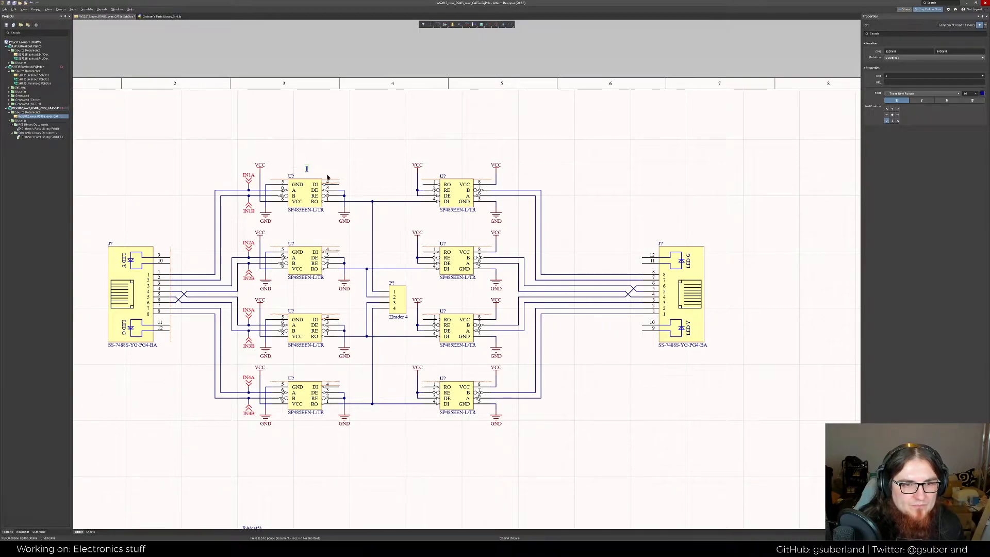
{"action": "left_click", "coordinate": [306, 254]}
{"action": "key", "text": "Escape"}
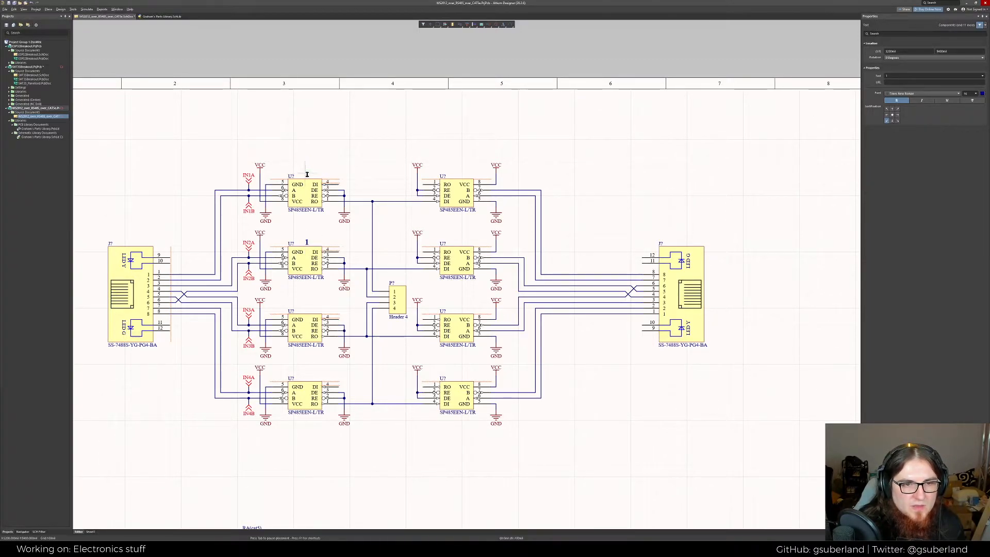
{"action": "left_click_drag", "start_coordinate": [306, 168], "coordinate": [306, 174]}
{"action": "left_click", "coordinate": [308, 243]}
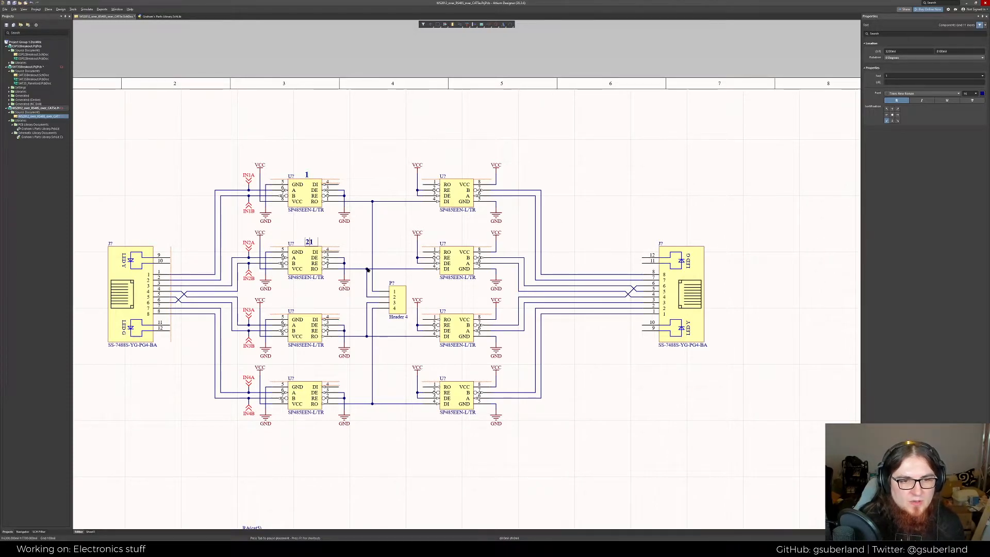
{"action": "left_click", "coordinate": [306, 243]}
Place text strings above the two lower input transceivers and set their texts to 3 and 4
{"action": "left_click", "coordinate": [306, 314]}
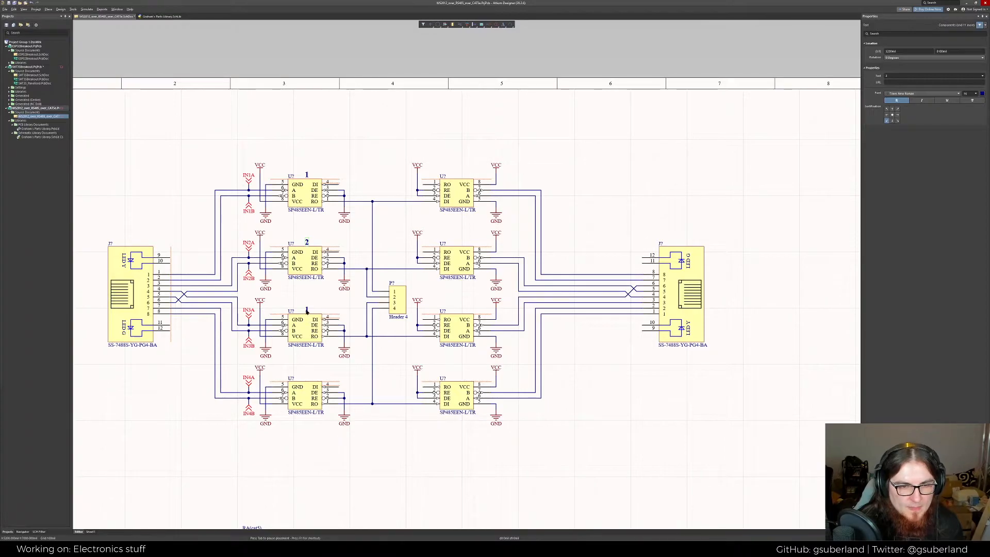
{"action": "type", "text": "3"}
{"action": "key", "text": "Return"}
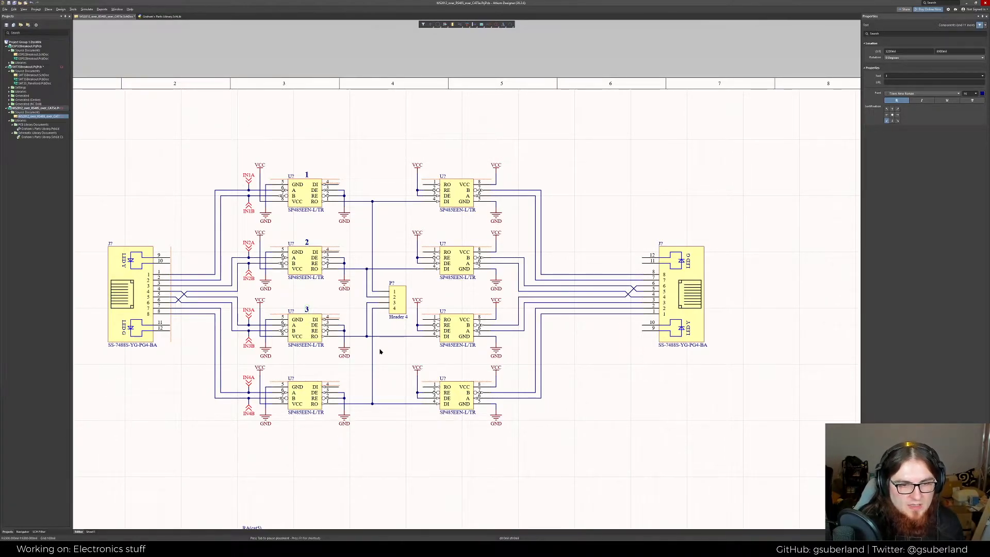
{"action": "left_click", "coordinate": [294, 383]}
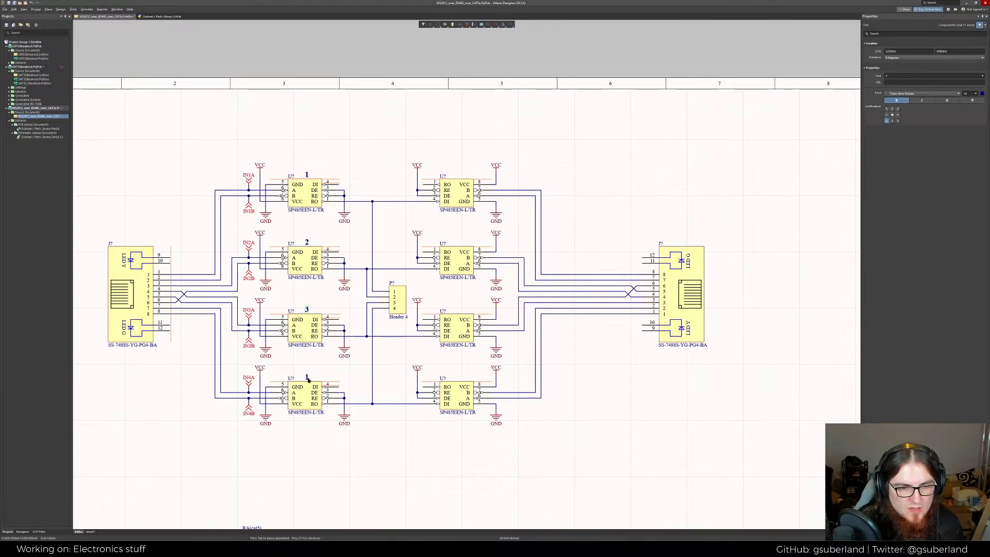
{"action": "type", "text": "4"}
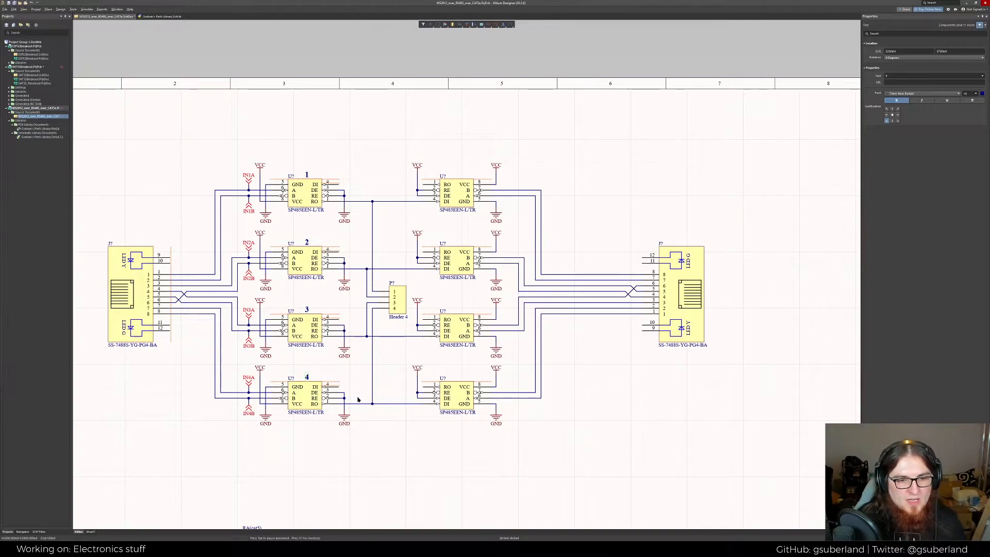
{"action": "key", "text": "Return"}
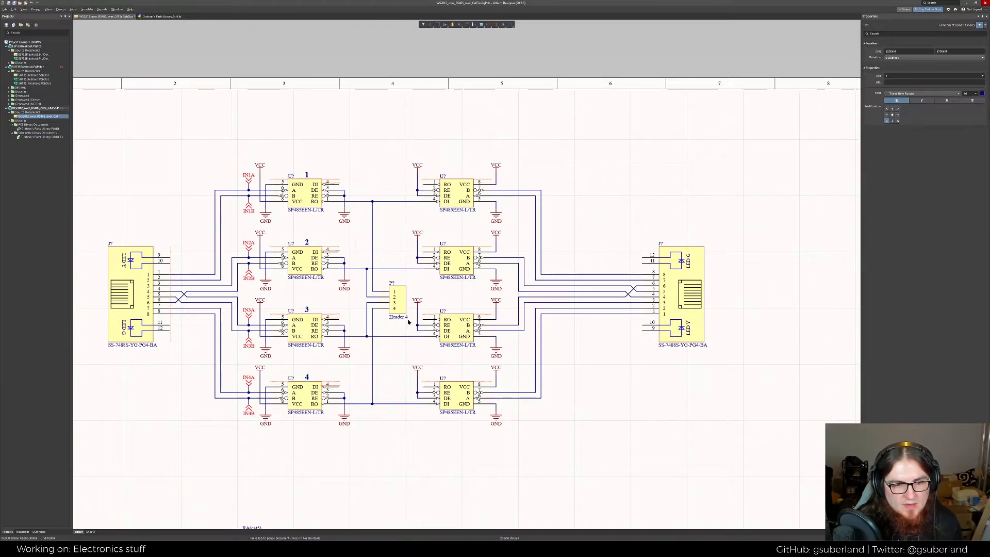
Place a label 4 above the topmost output transceiver and a copy of the label 3 above the second one
{"action": "left_click", "coordinate": [457, 177]}
{"action": "left_click", "coordinate": [308, 310]}
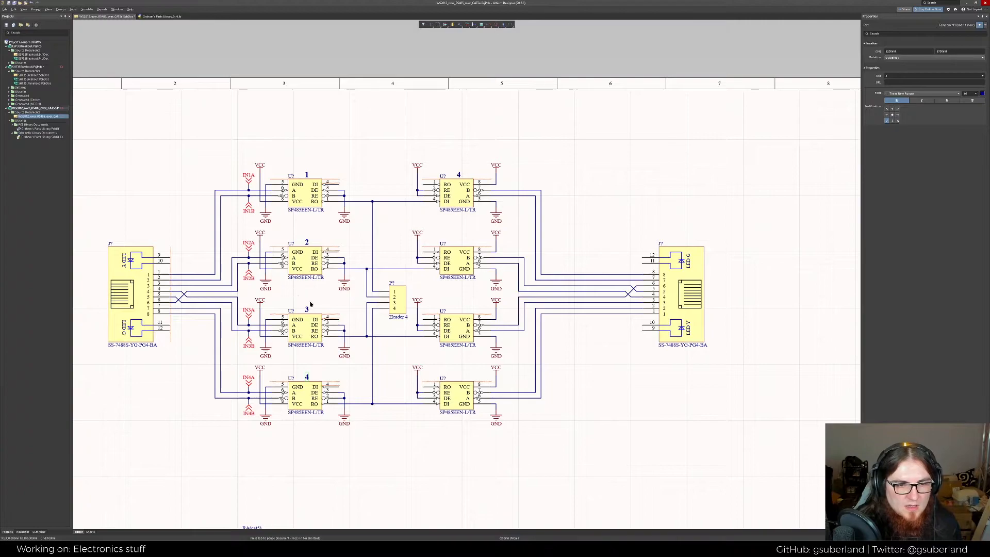
{"action": "key", "text": "ctrl+c"}
{"action": "key", "text": "ctrl+v"}
{"action": "left_click", "coordinate": [463, 250]}
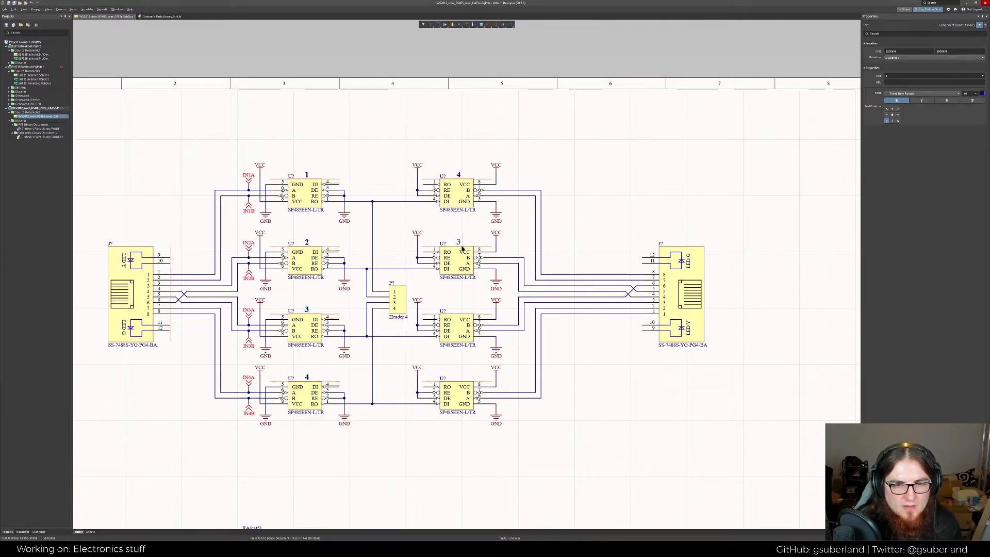
Copy the labels 2 and 1 above the third and fourth output transceivers, respectively
{"action": "left_click", "coordinate": [307, 242]}
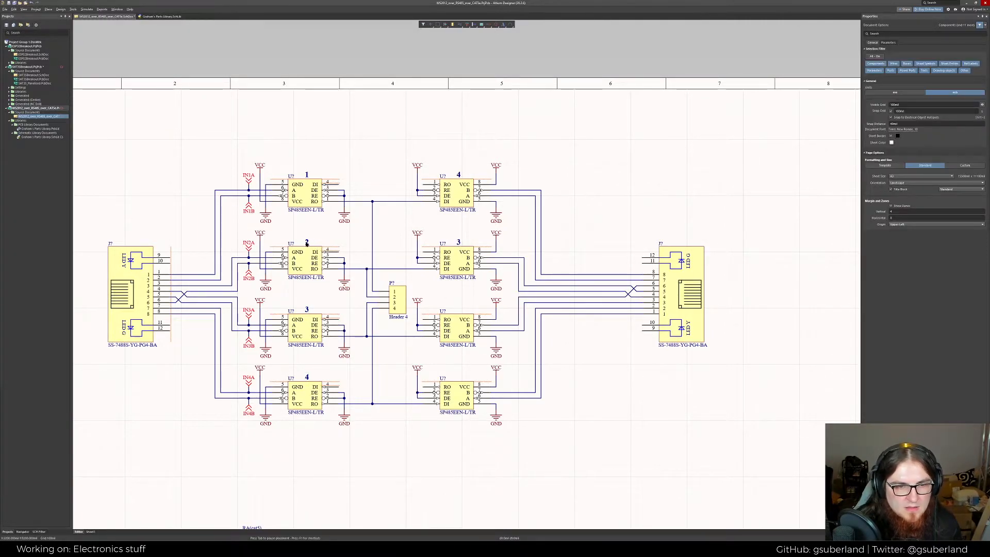
{"action": "key", "text": "ctrl+c"}
{"action": "key", "text": "ctrl+v"}
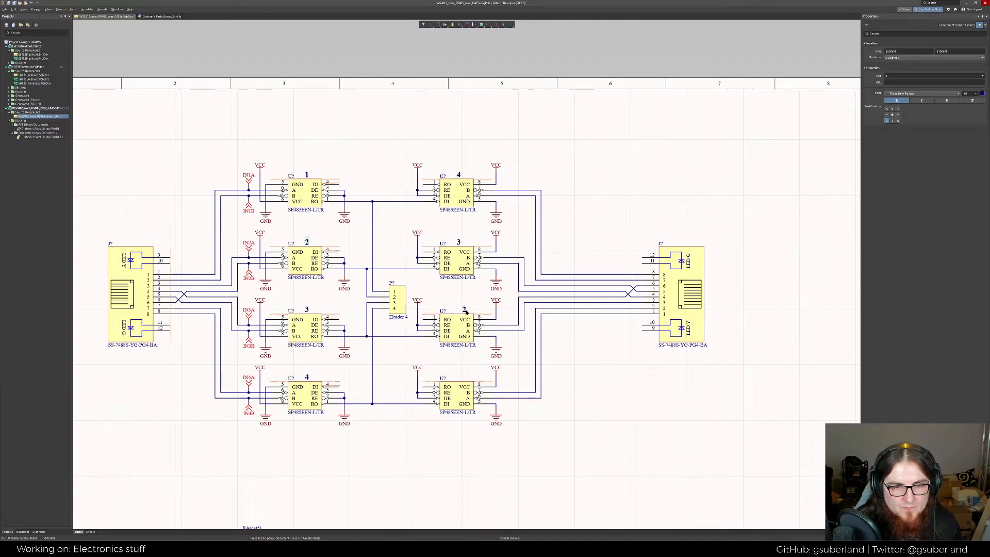
{"action": "left_click", "coordinate": [458, 310]}
{"action": "left_click", "coordinate": [308, 175]}
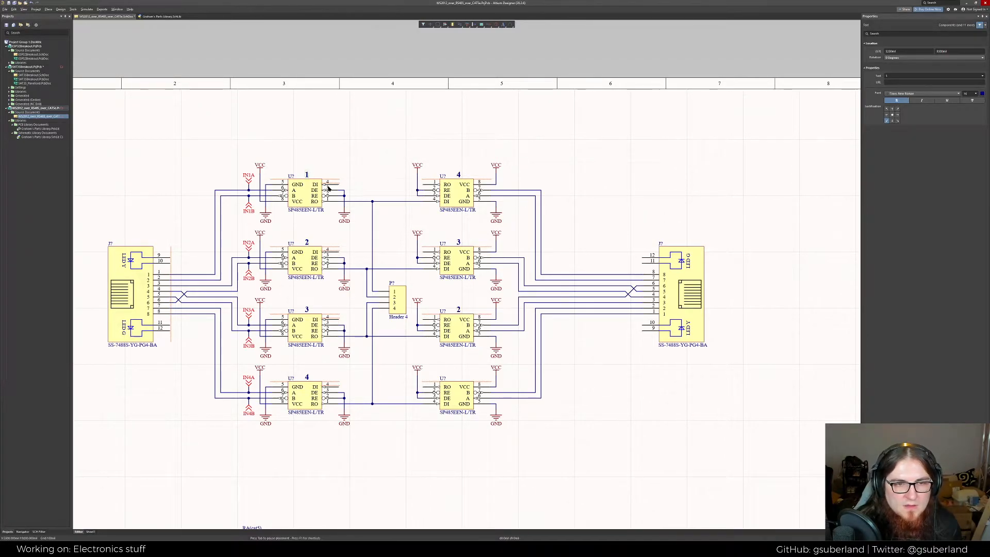
{"action": "key", "text": "ctrl+c"}
{"action": "key", "text": "ctrl+v"}
{"action": "left_click", "coordinate": [459, 379]}
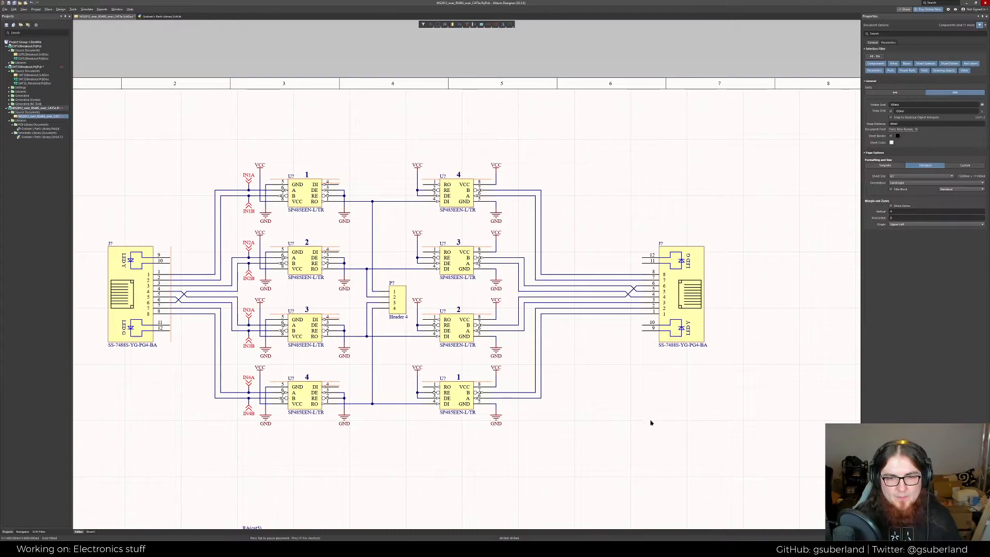
{"action": "right_click_drag", "start_coordinate": [651, 423], "coordinate": [639, 427]}
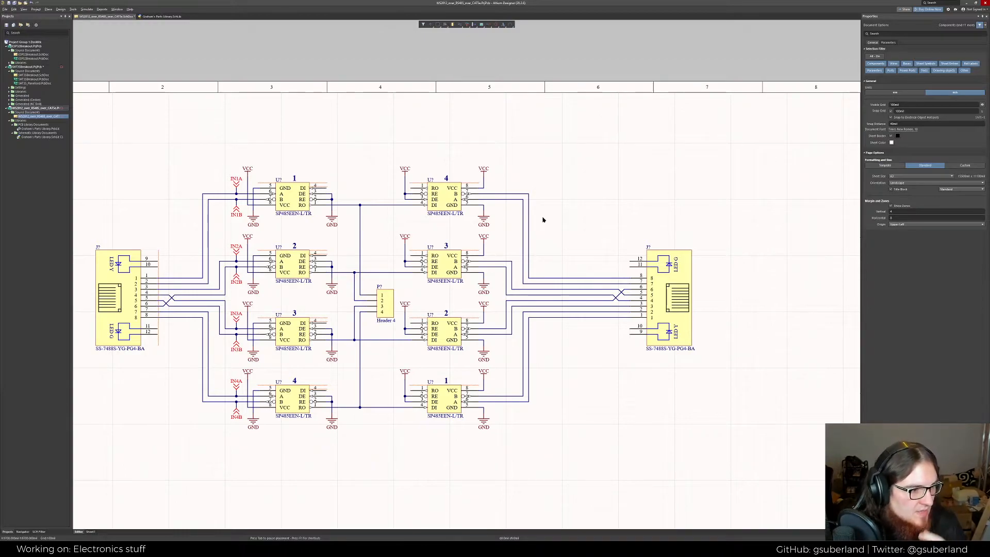
{"action": "left_click", "coordinate": [394, 457]}
{"action": "left_click_drag", "start_coordinate": [355, 129], "coordinate": [364, 440]}
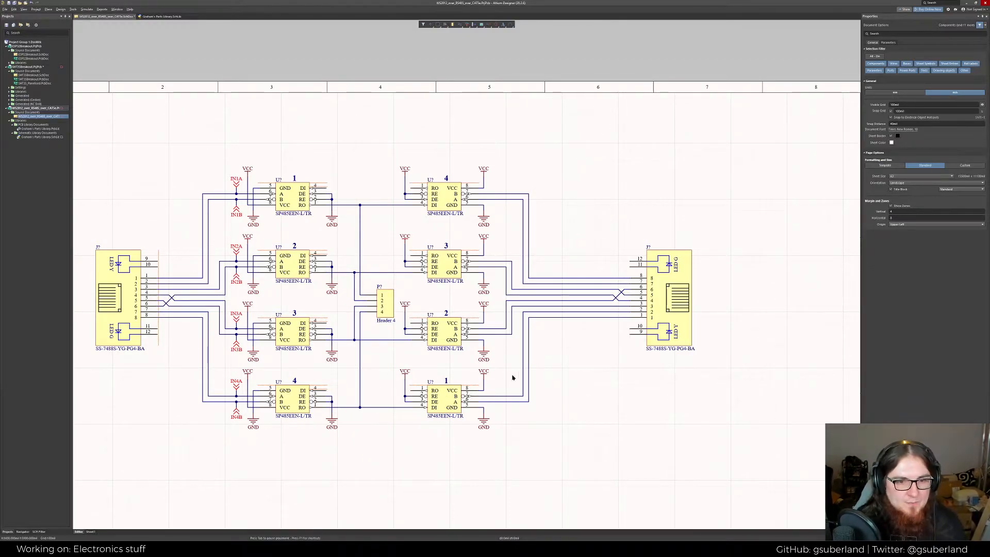
{"action": "left_click", "coordinate": [726, 410]}
{"action": "left_click_drag", "start_coordinate": [613, 200], "coordinate": [613, 199]}
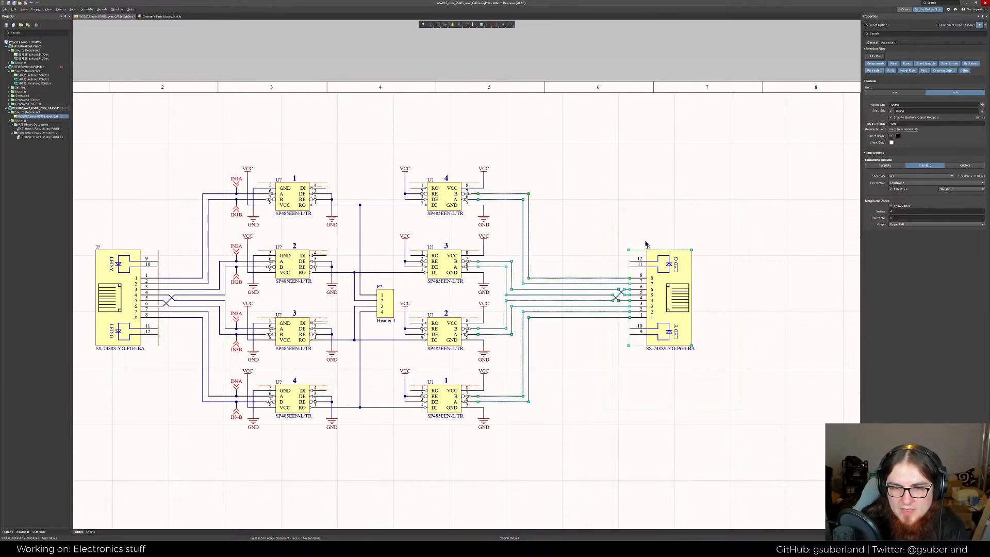
{"action": "left_click", "coordinate": [718, 358]}
{"action": "left_click_drag", "start_coordinate": [652, 297], "coordinate": [652, 298]}
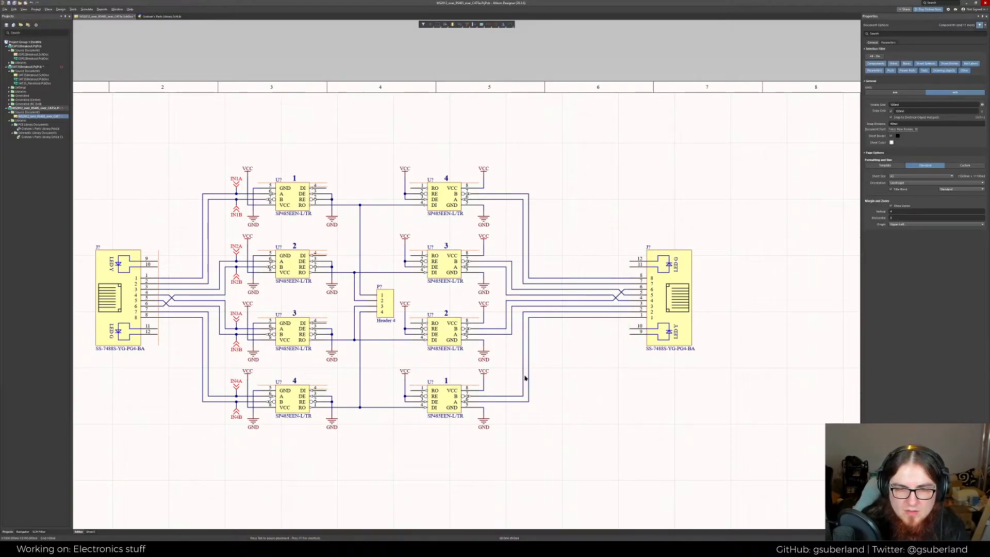
{"action": "right_click_drag", "start_coordinate": [627, 359], "coordinate": [698, 370]}
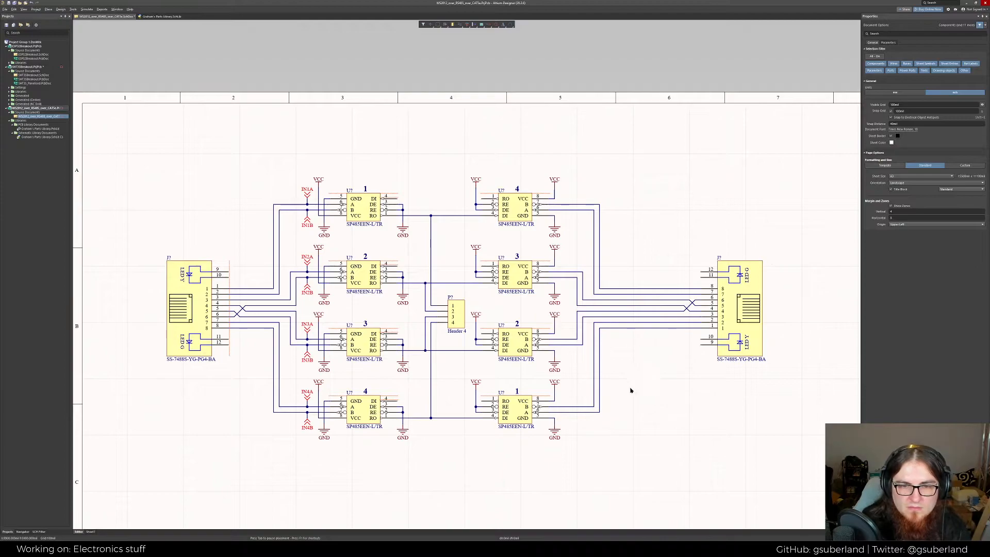
Delete the four-pin header together with all wires between the input and output transceivers
{"action": "right_click_drag", "start_coordinate": [664, 422], "coordinate": [622, 390]}
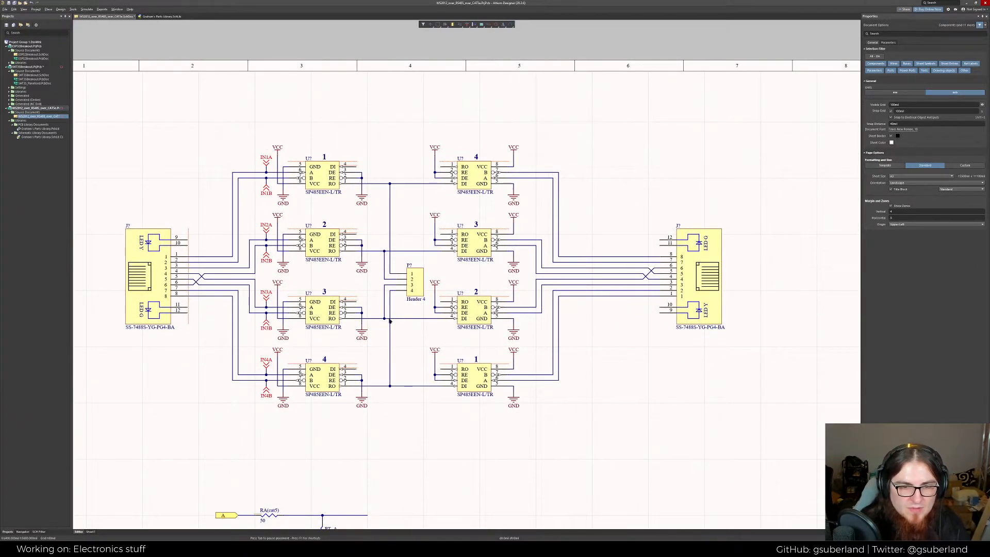
{"action": "left_click_drag", "start_coordinate": [412, 424], "coordinate": [380, 110]}
{"action": "key", "text": "Delete"}
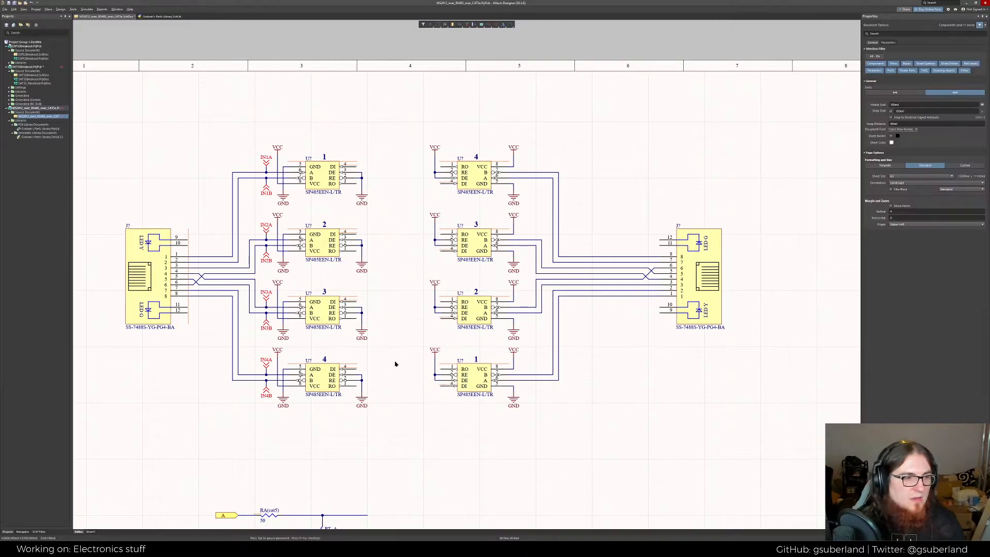
Move the output transceivers, their wiring and the output RJ45 connector as one block farther from the input transceivers, widening the gap
{"action": "left_click_drag", "start_coordinate": [747, 427], "coordinate": [422, 117]}
{"action": "left_click_drag", "start_coordinate": [472, 183], "coordinate": [530, 182]}
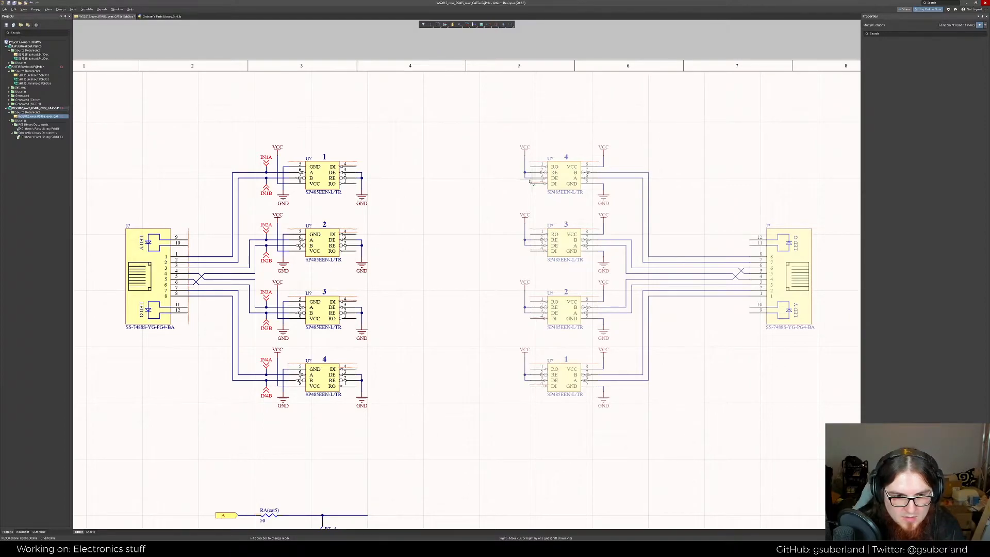
{"action": "left_click_drag", "start_coordinate": [531, 182], "coordinate": [529, 182]}
{"action": "left_click", "coordinate": [431, 390]}
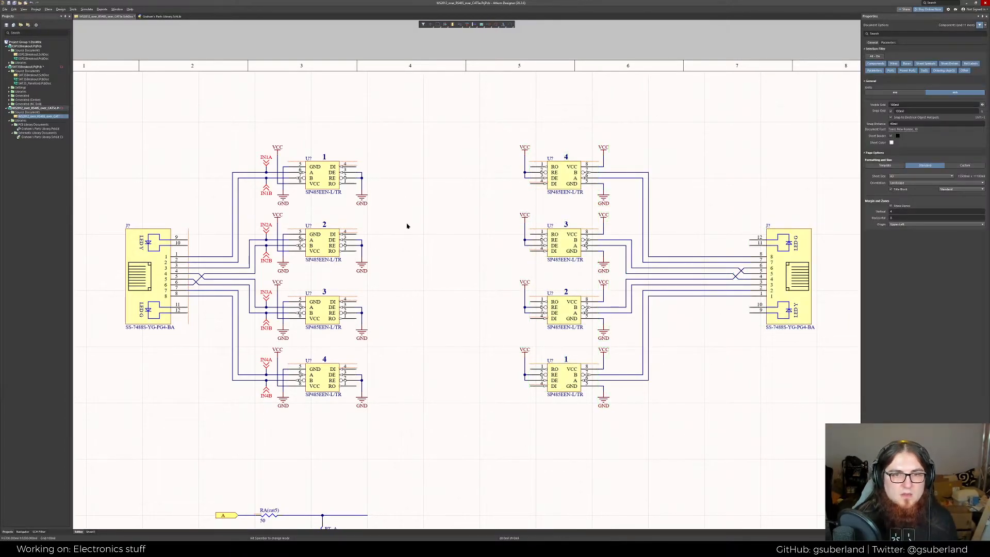
{"action": "left_click_drag", "start_coordinate": [784, 439], "coordinate": [507, 126]}
{"action": "left_click_drag", "start_coordinate": [527, 177], "coordinate": [498, 173]}
{"action": "left_click", "coordinate": [421, 183]}
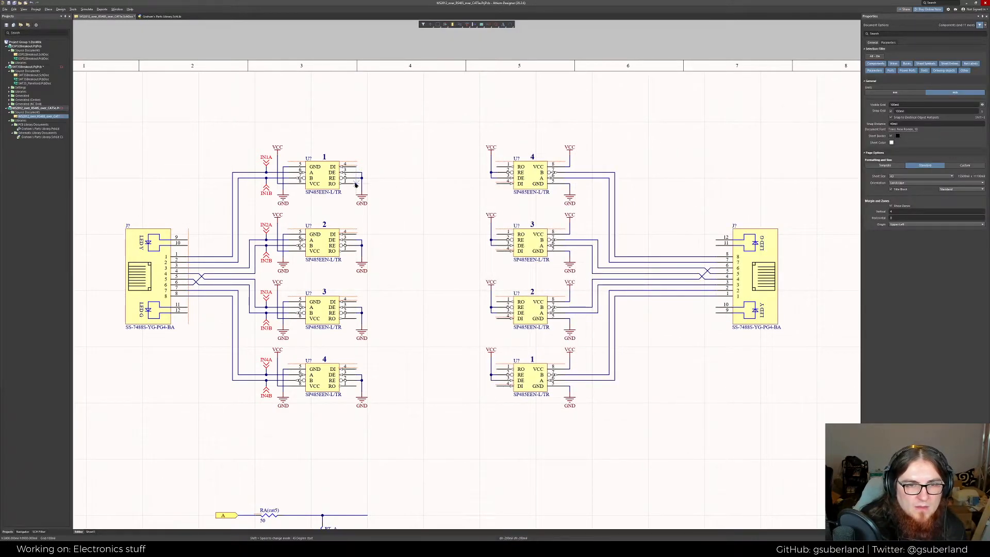
{"action": "left_click", "coordinate": [355, 184]}
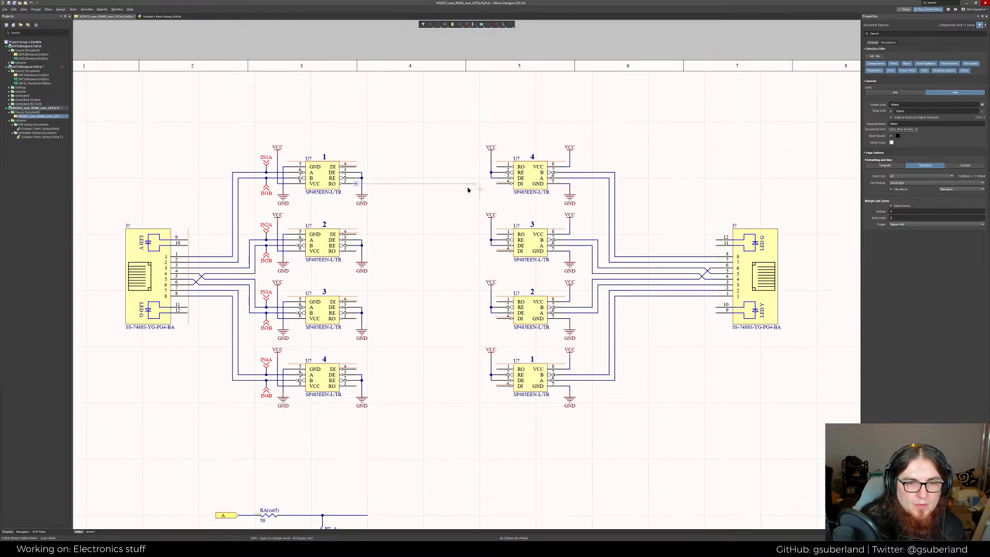
{"action": "left_click", "coordinate": [379, 184]}
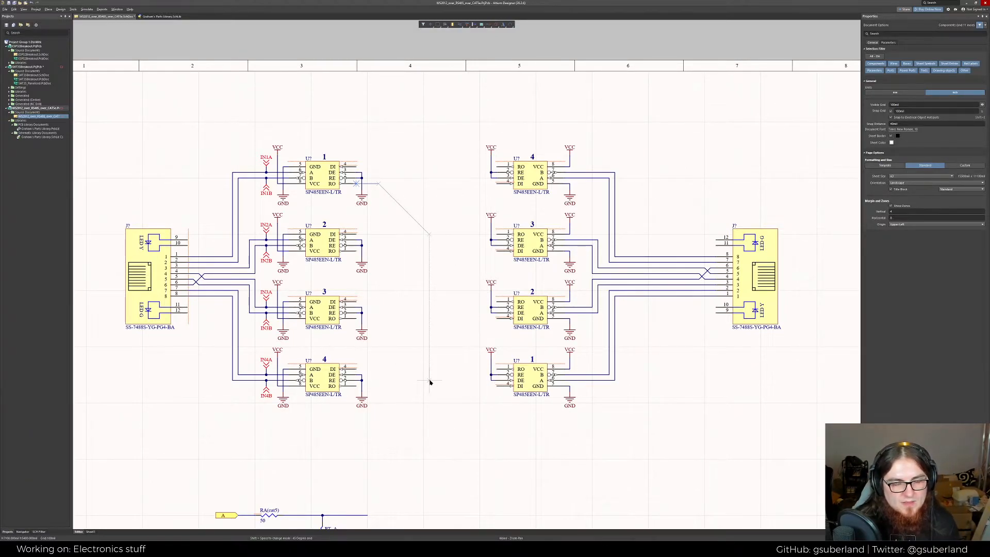
{"action": "key", "text": "shift+space"}
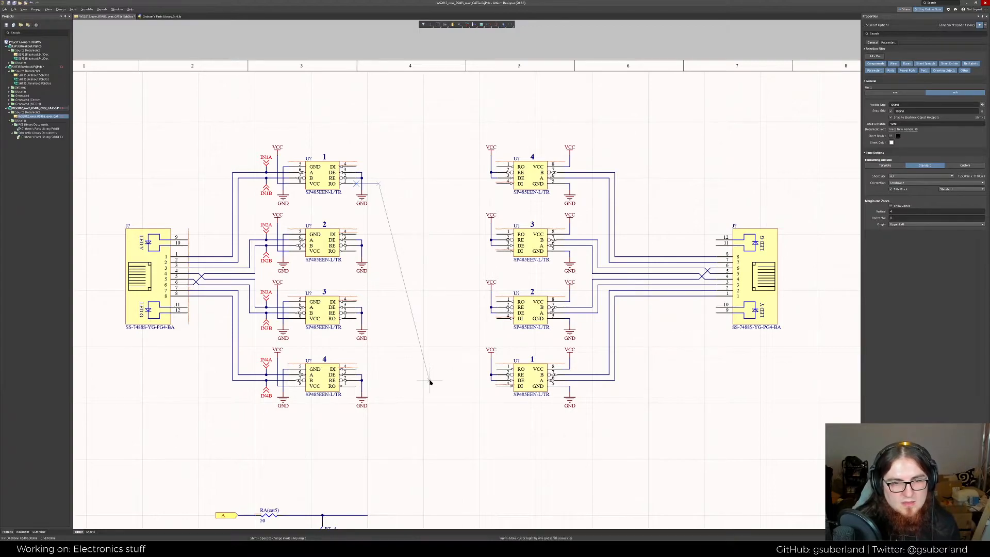
{"action": "left_click", "coordinate": [401, 386]}
{"action": "left_click", "coordinate": [498, 386]}
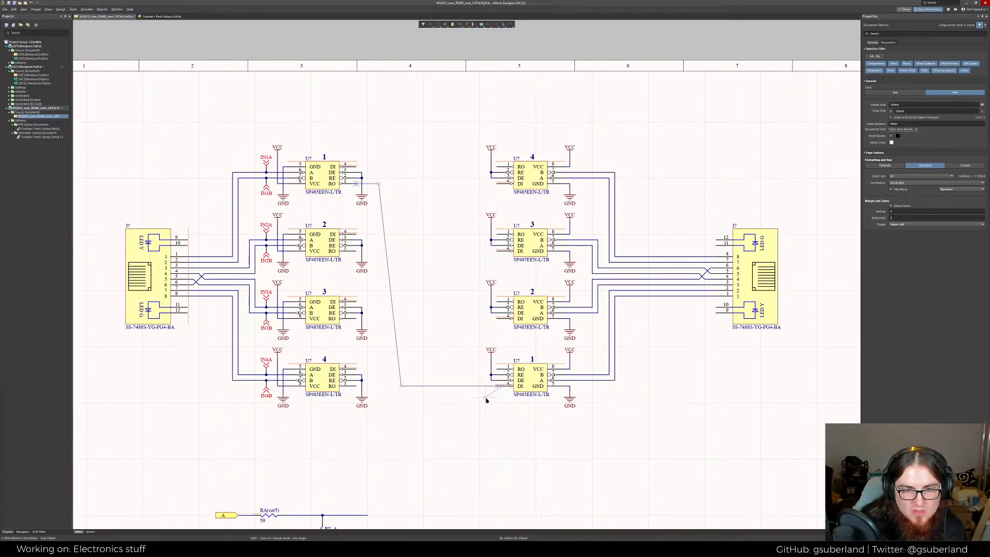
{"action": "right_click", "coordinate": [486, 398]}
{"action": "left_click", "coordinate": [490, 386]}
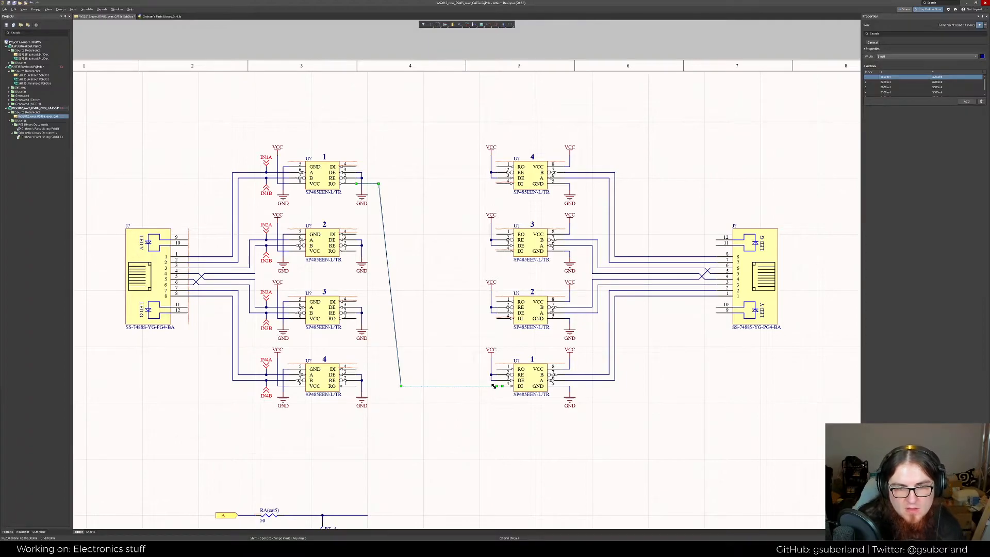
{"action": "key", "text": "Delete"}
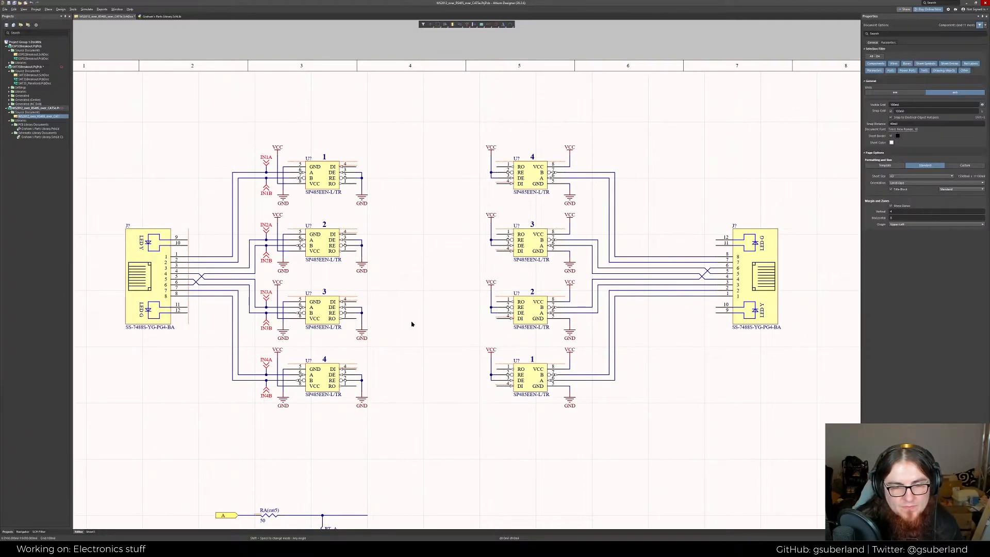
Wire the RO pin of input transceiver 1 to the DI pin of output transceiver 1, using a slanted any-angle middle segment
{"action": "left_click", "coordinate": [358, 186]}
{"action": "left_click", "coordinate": [383, 186]}
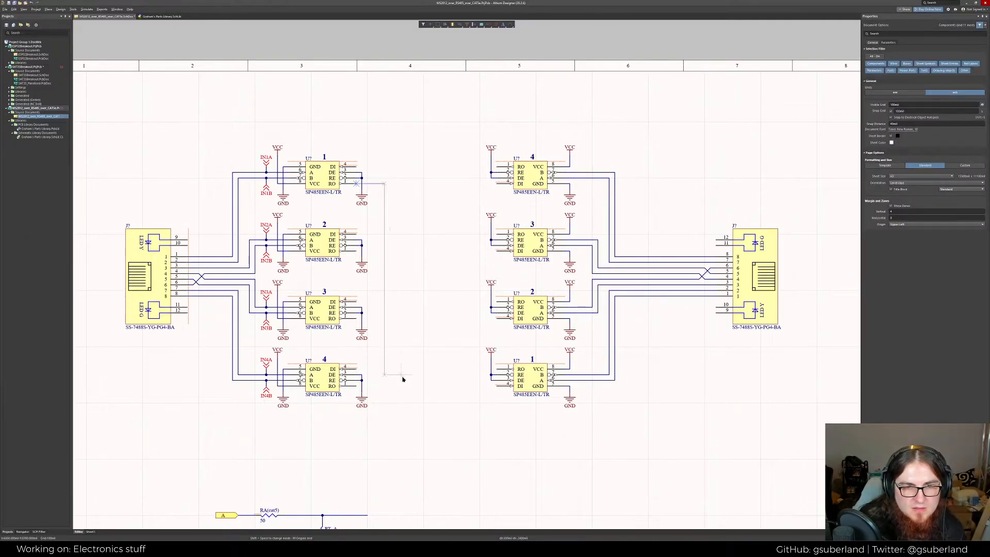
{"action": "key", "text": "space"}
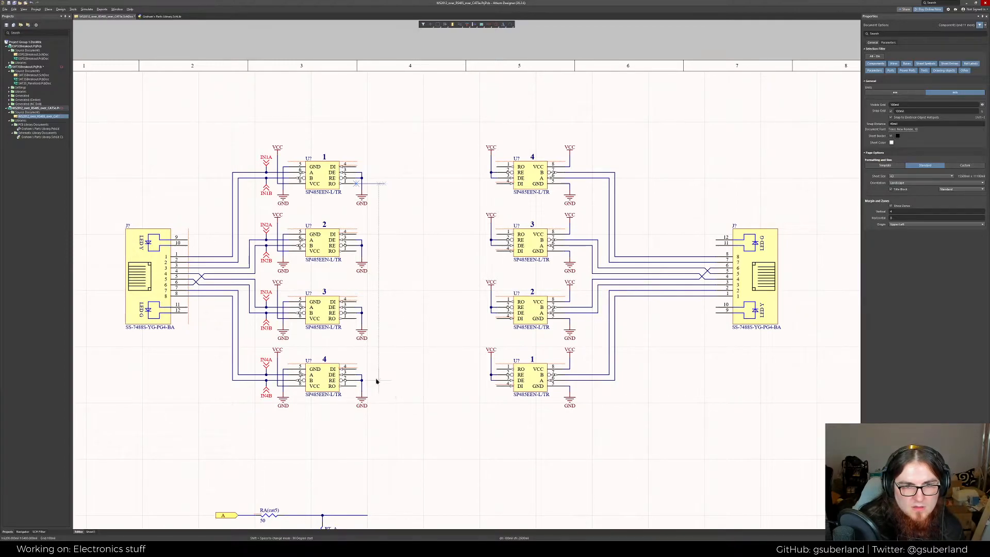
{"action": "key", "text": "shift+space"}
{"action": "key", "text": "shift+space"}
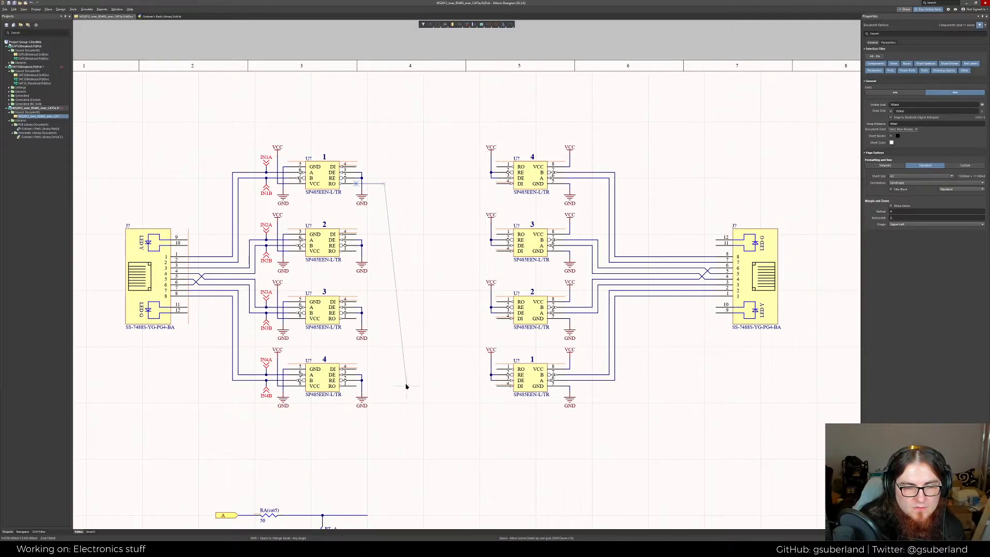
{"action": "left_click", "coordinate": [407, 386]}
{"action": "left_click", "coordinate": [494, 387]}
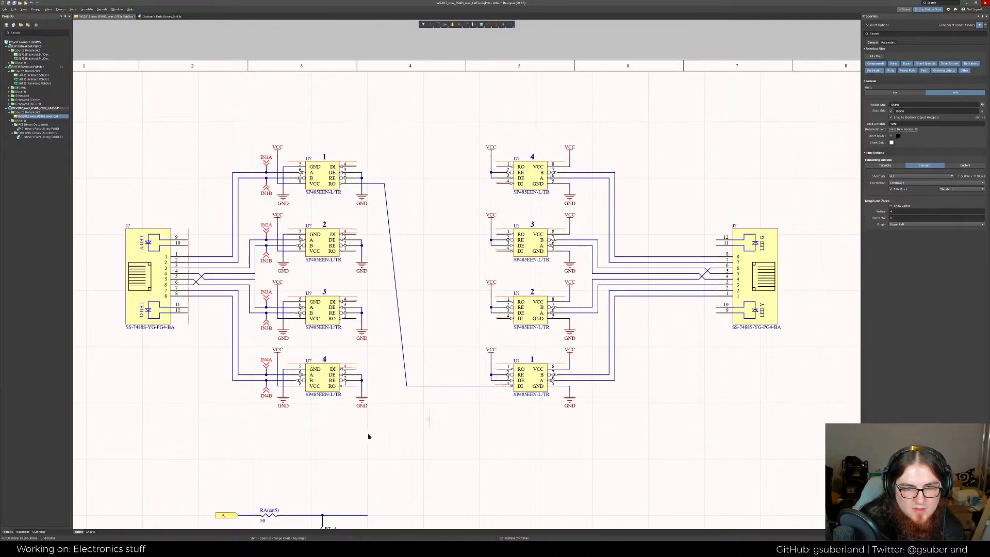
Wire the RO pin of input transceiver 4 to the DI pin of output transceiver 4, using a slanted any-angle middle segment
{"action": "left_click", "coordinate": [361, 385]}
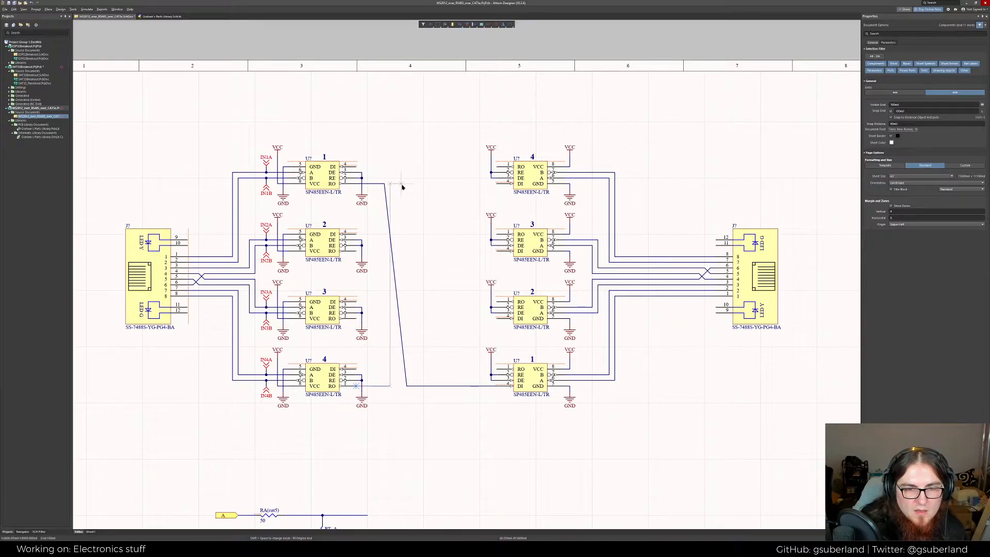
{"action": "key", "text": "shift+space"}
{"action": "key", "text": "shift+space"}
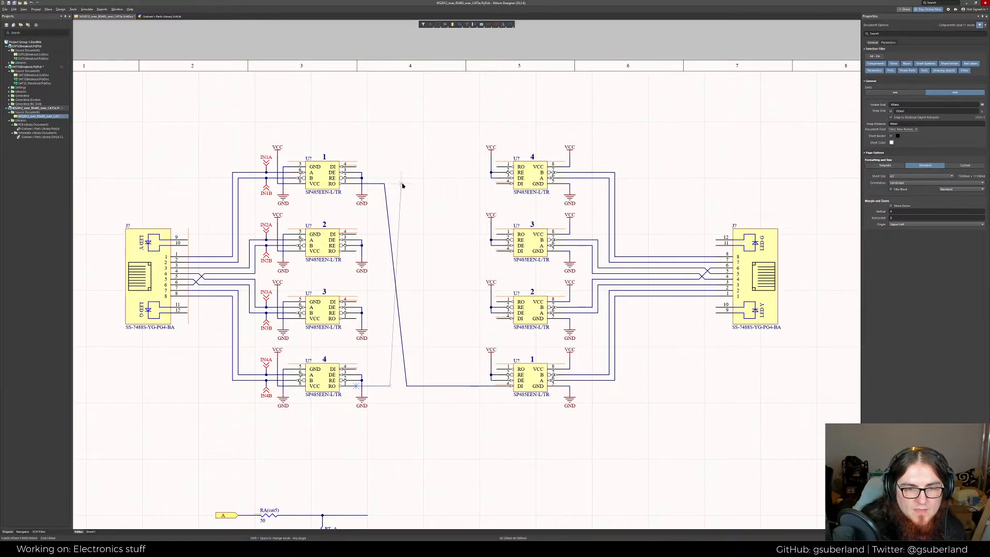
{"action": "left_click", "coordinate": [402, 184]}
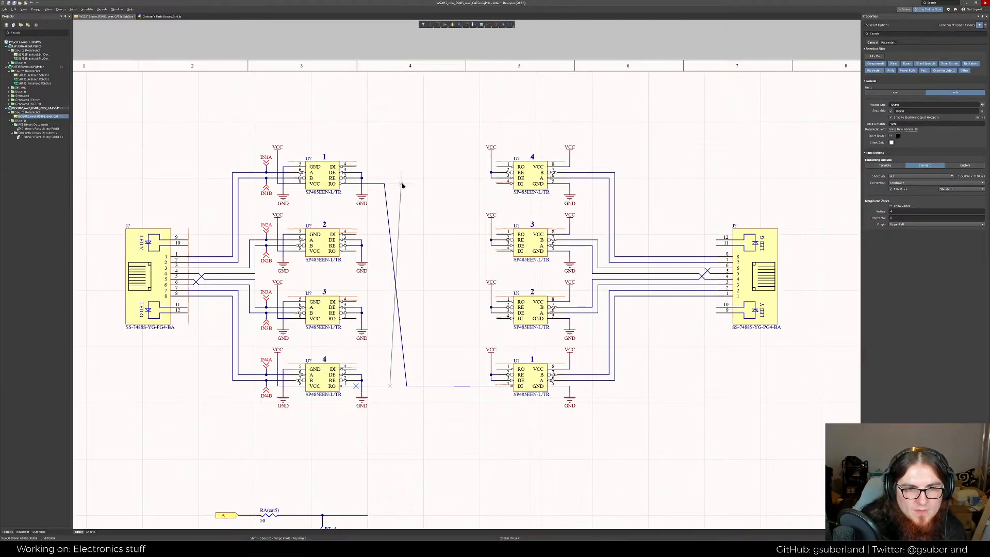
{"action": "left_click", "coordinate": [495, 183]}
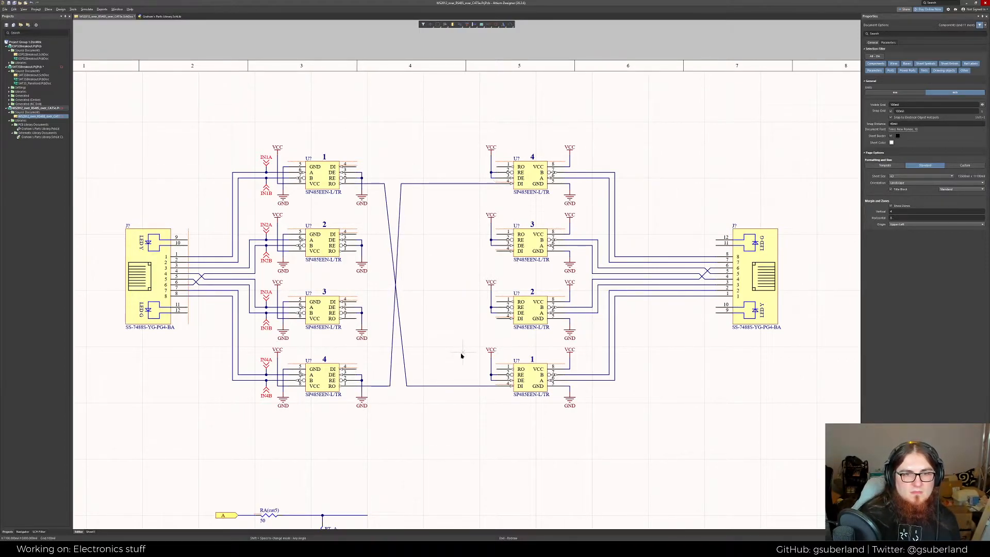
Adjust both bends of the channel 4 wire so its slanted segment mirrors that of the channel 1 wire
{"action": "left_click_drag", "start_coordinate": [391, 403], "coordinate": [366, 474]}
{"action": "key", "text": "ctrl+w"}
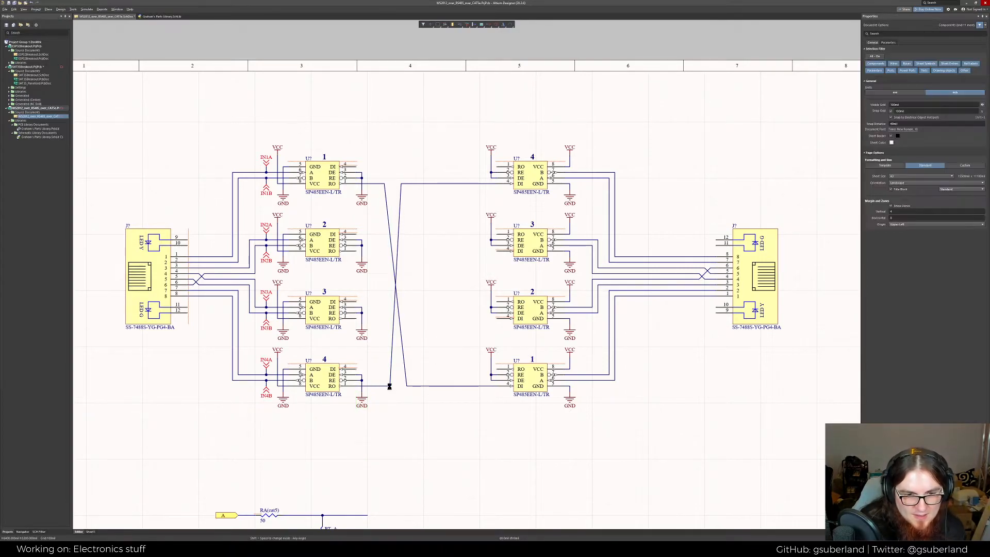
{"action": "left_click", "coordinate": [389, 385]}
{"action": "left_click_drag", "start_coordinate": [389, 386], "coordinate": [385, 386]}
{"action": "left_click", "coordinate": [435, 448]}
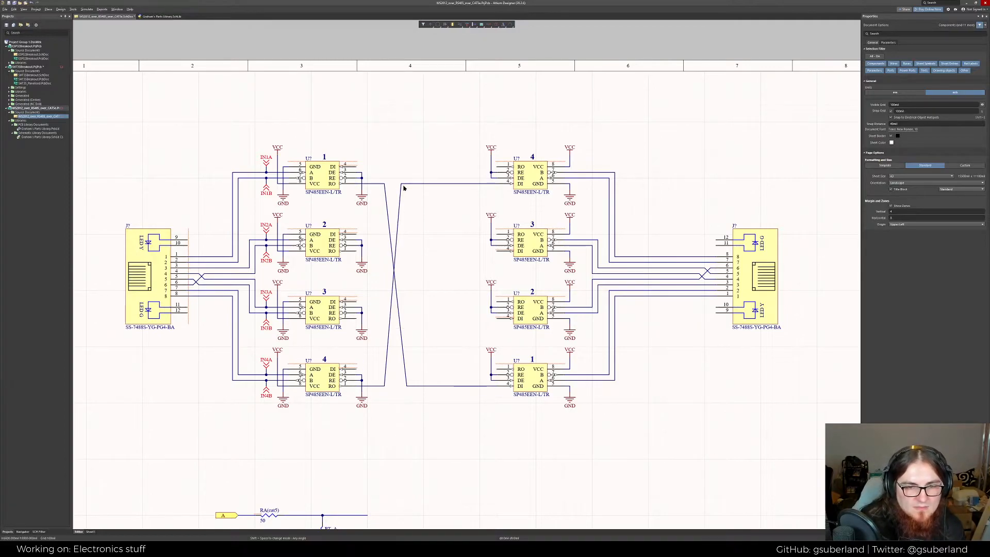
{"action": "left_click", "coordinate": [405, 184]}
{"action": "left_click", "coordinate": [437, 301]}
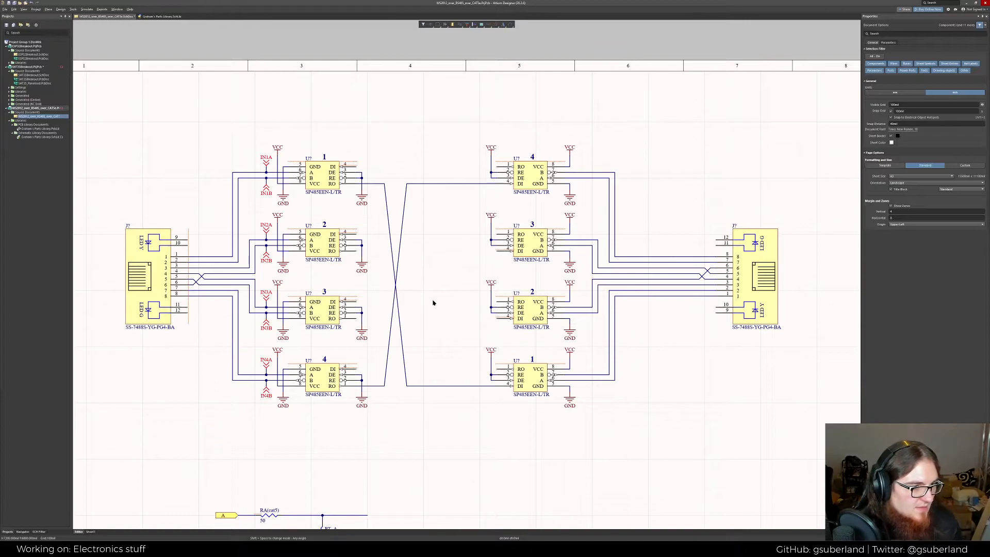
Wire the RO pin of input transceiver 2 to the DI pin of output transceiver 2 with a slanted middle segment
{"action": "left_click", "coordinate": [355, 252]}
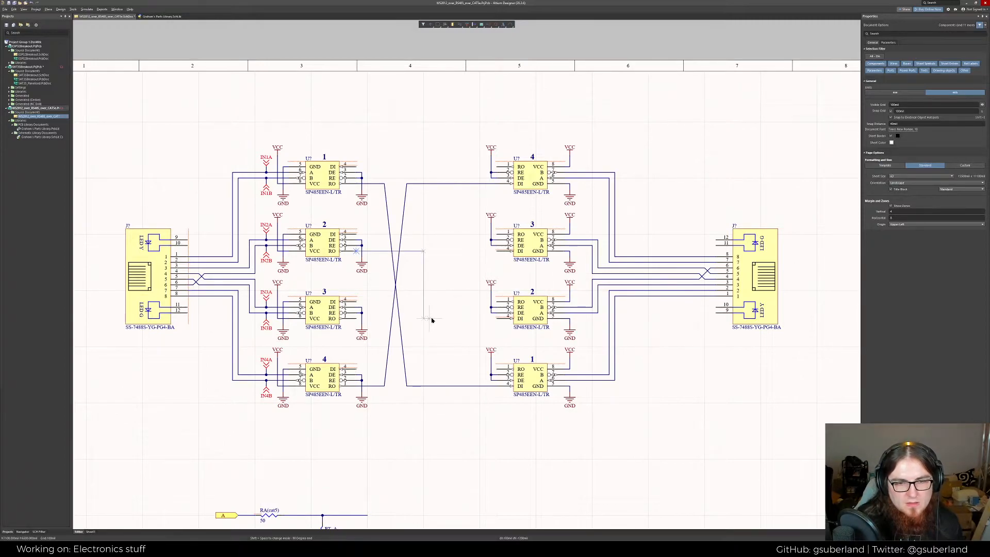
{"action": "key", "text": "shift+space"}
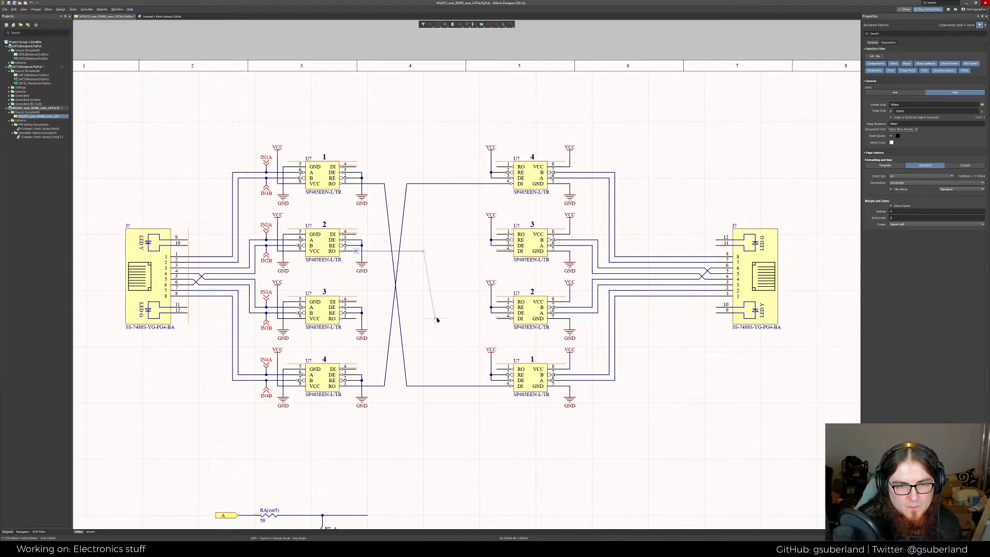
{"action": "left_click", "coordinate": [445, 318]}
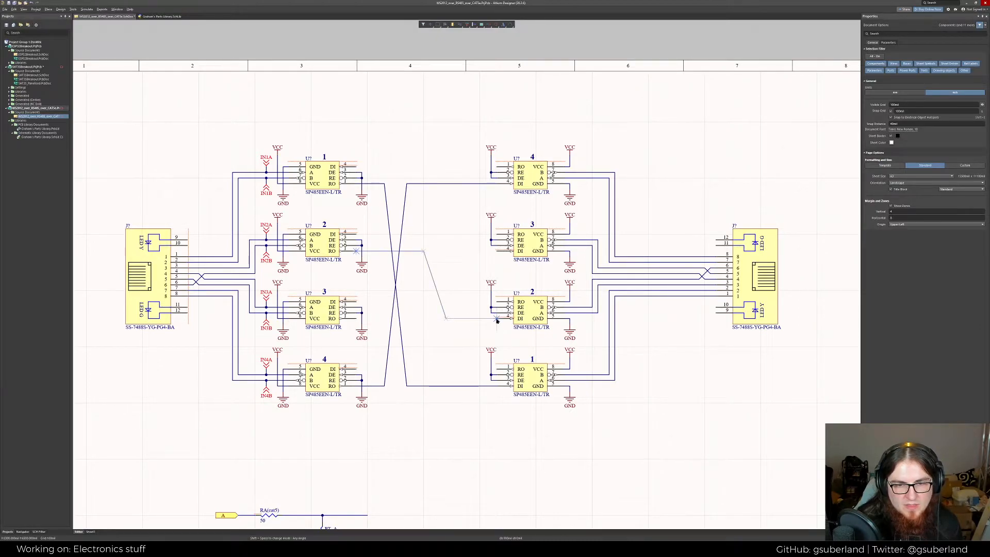
{"action": "left_click", "coordinate": [497, 318]}
Wire the RO pin of input transceiver 3 to the DI pin of output transceiver 3, crossing the channel 2 wire with a slanted segment
{"action": "left_click", "coordinate": [355, 318]}
{"action": "left_click", "coordinate": [423, 318]}
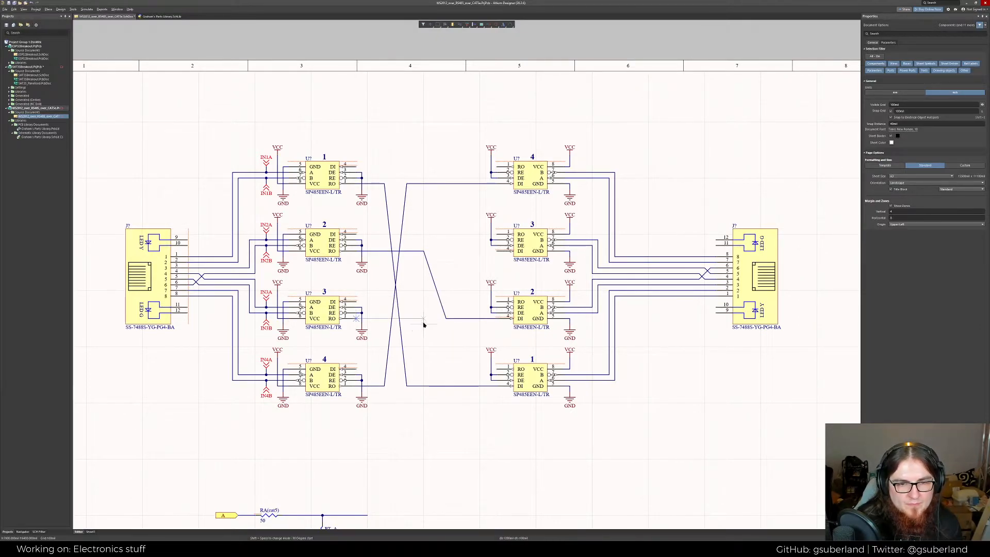
{"action": "key", "text": "shift+space"}
{"action": "key", "text": "shift+space"}
{"action": "key", "text": "shift+space"}
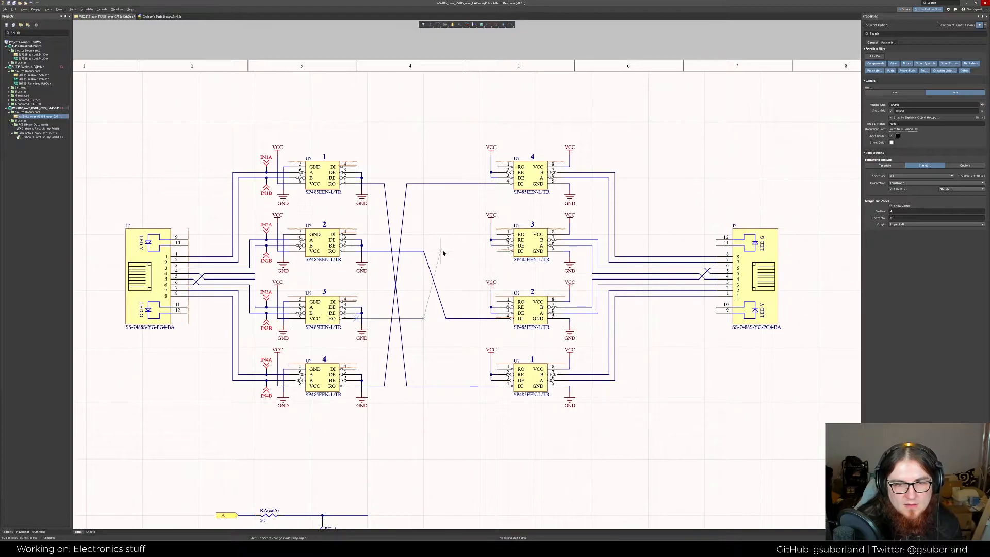
{"action": "left_click", "coordinate": [447, 251]}
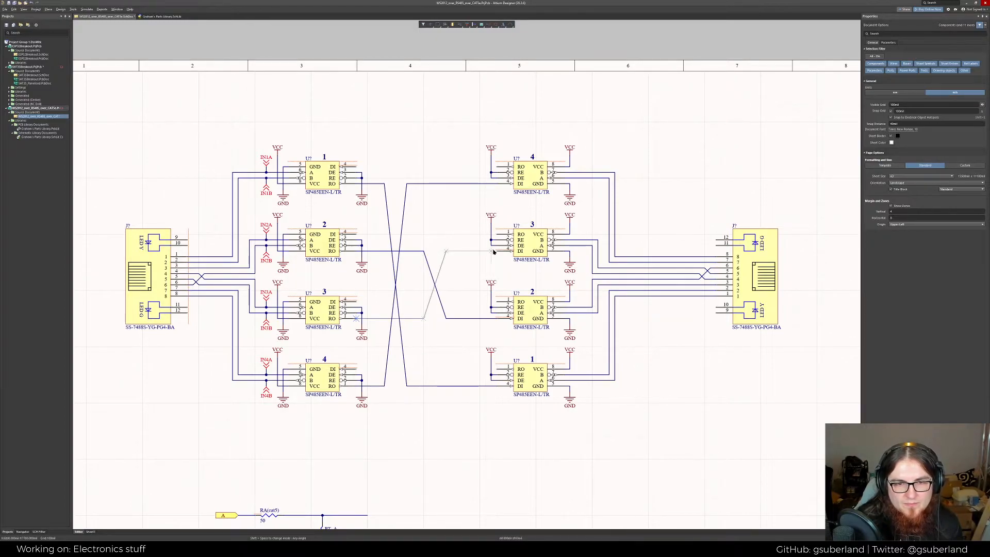
{"action": "left_click", "coordinate": [497, 251]}
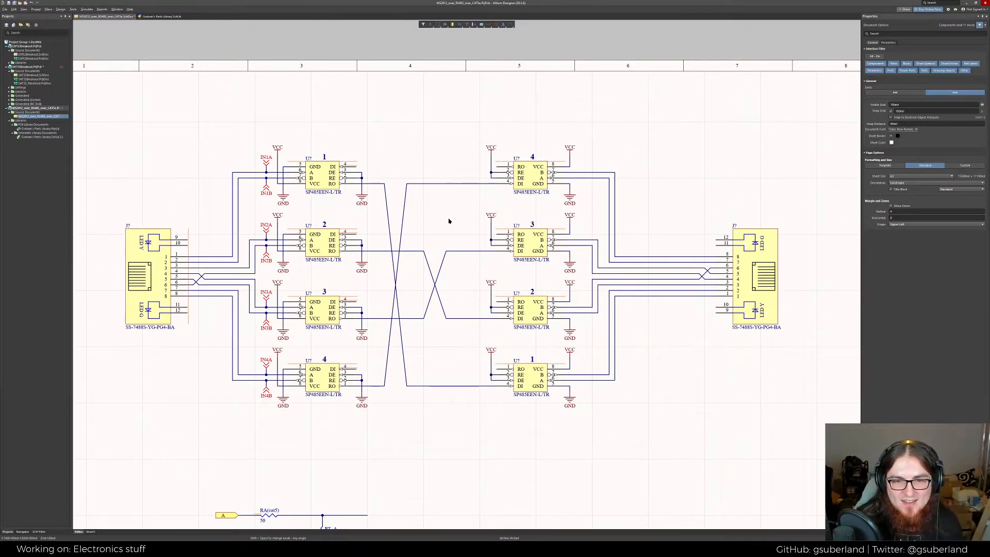
{"action": "left_click_drag", "start_coordinate": [785, 452], "coordinate": [482, 95]}
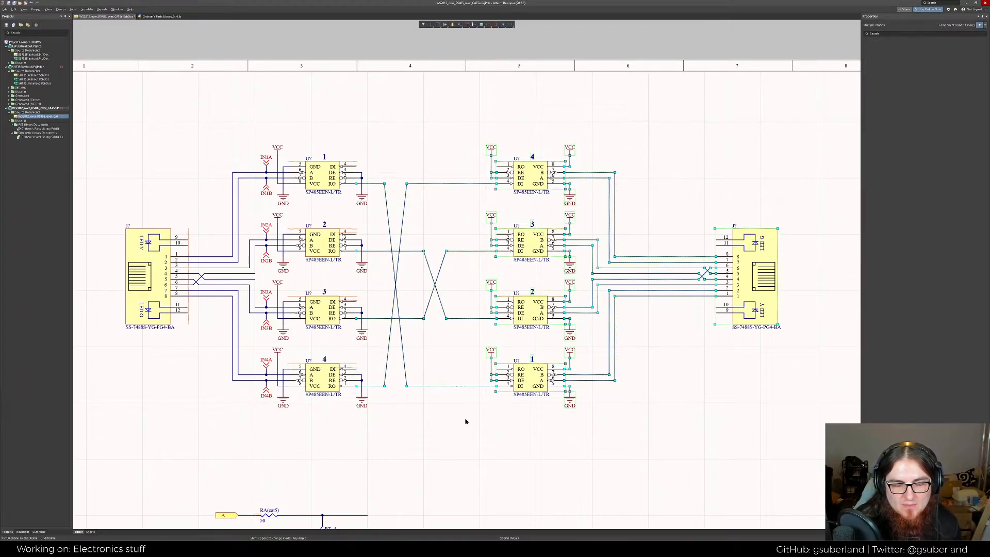
{"action": "left_click_drag", "start_coordinate": [469, 423], "coordinate": [423, 124], "text": "shift"}
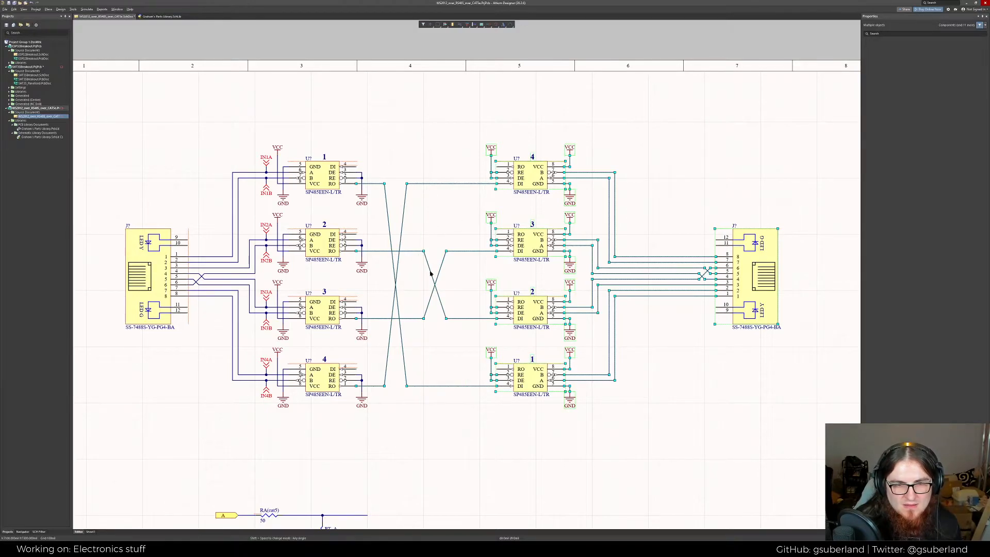
{"action": "left_click_drag", "start_coordinate": [462, 446], "coordinate": [437, 121]}
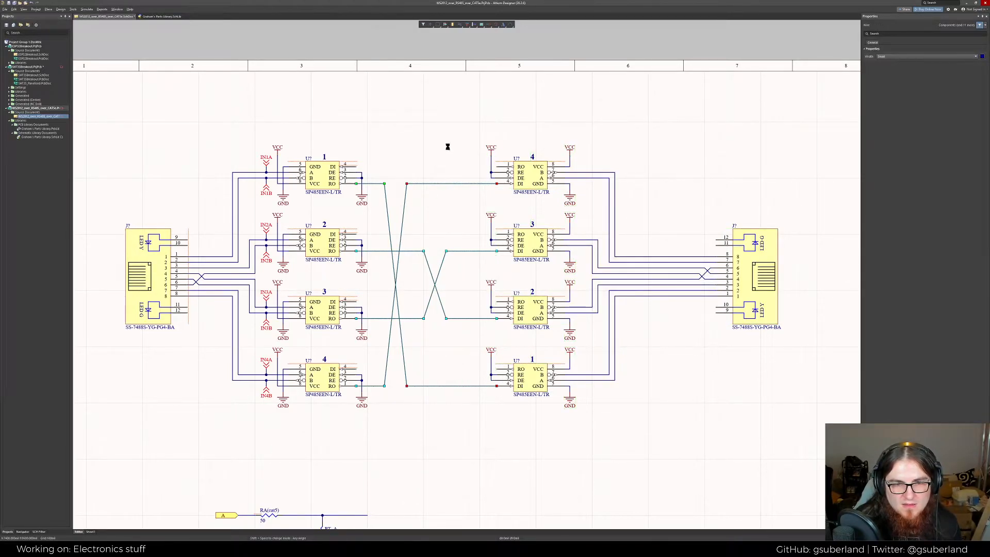
{"action": "left_click", "coordinate": [447, 147]}
Try to select the output transceivers with their VCC wiring and RJ45 connector, leaving out the crossover wires, and undo accidental wire moves
{"action": "left_click_drag", "start_coordinate": [776, 456], "coordinate": [538, 97]}
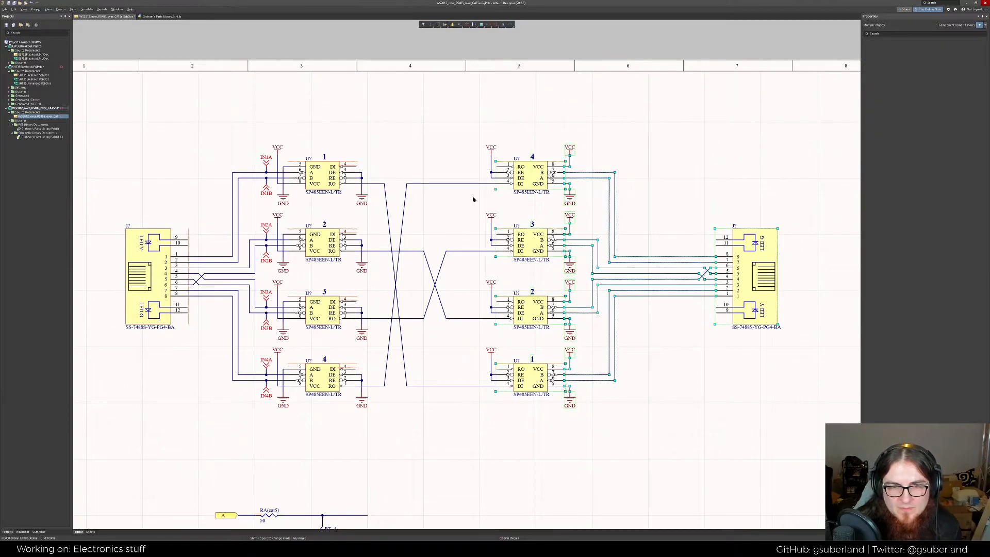
{"action": "left_click_drag", "start_coordinate": [497, 180], "coordinate": [480, 134], "text": "shift"}
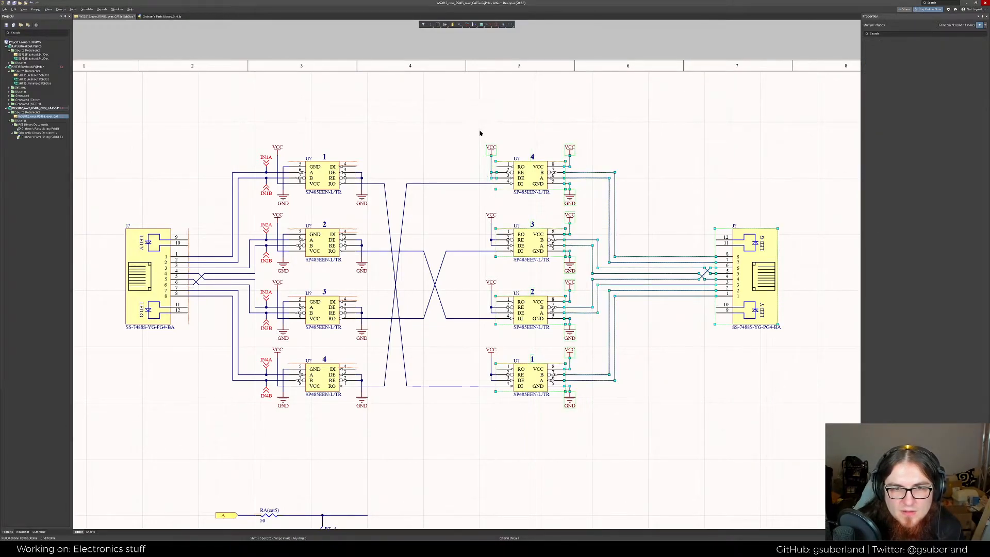
{"action": "left_click_drag", "start_coordinate": [493, 251], "coordinate": [481, 206], "text": "shift"}
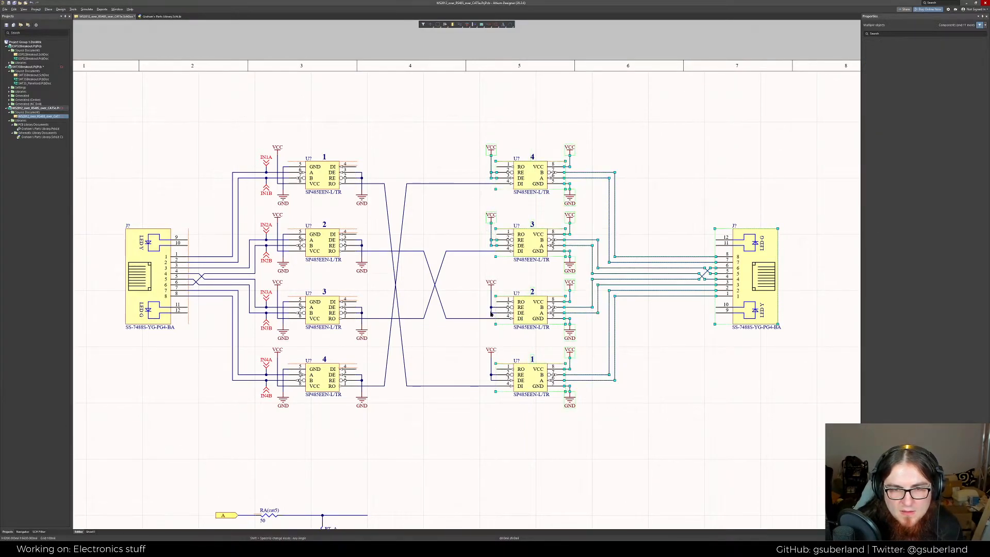
{"action": "left_click_drag", "start_coordinate": [493, 315], "coordinate": [479, 262]}
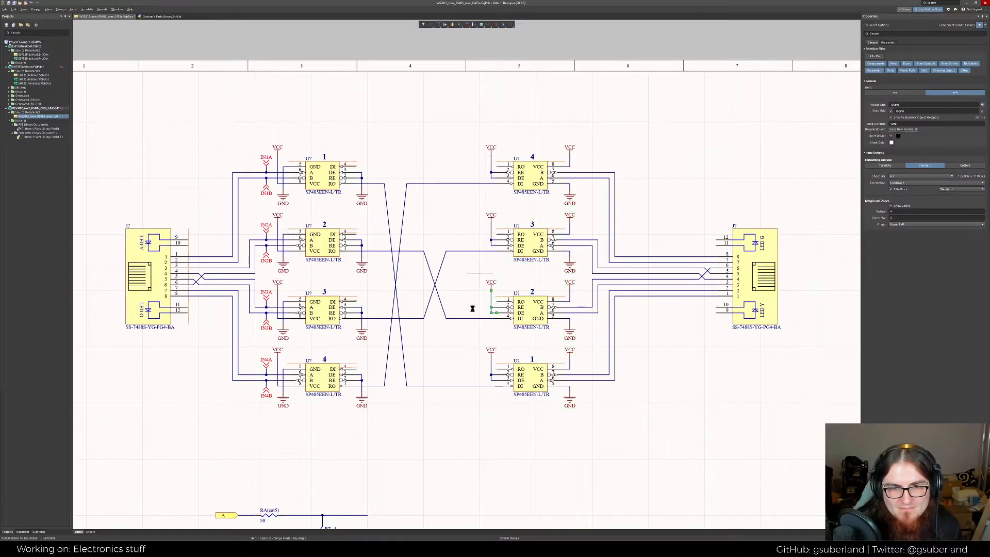
{"action": "key", "text": "ctrl+z"}
{"action": "scroll", "coordinate": [492, 318], "scroll_direction": "up", "scroll_amount": 6, "text": "ctrl"}
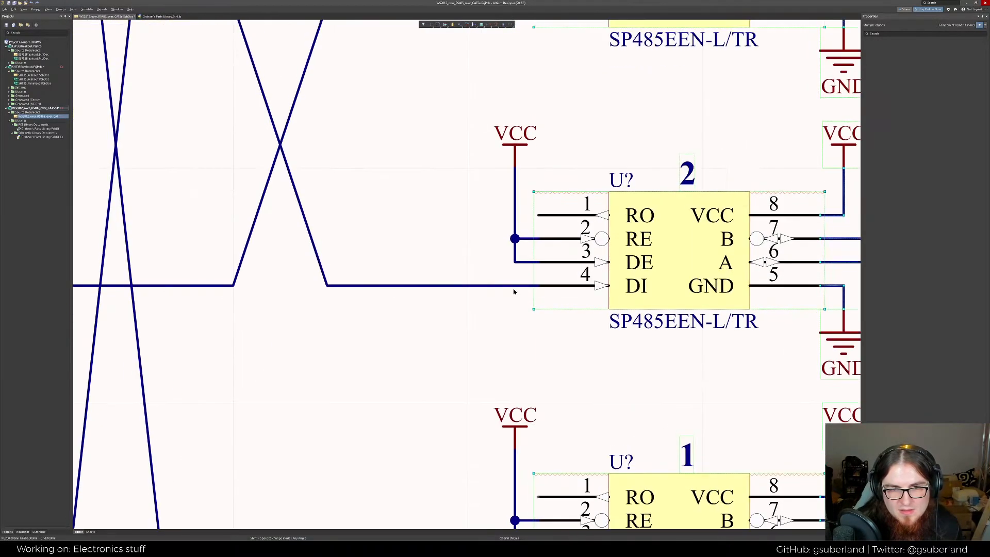
{"action": "left_click_drag", "start_coordinate": [518, 269], "coordinate": [528, 159], "text": "shift"}
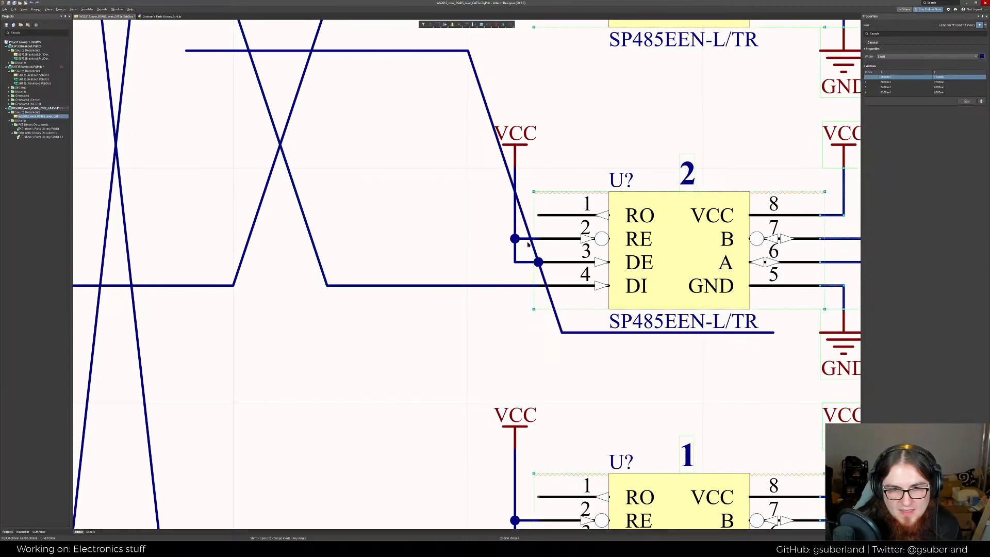
{"action": "key", "text": "ctrl+z"}
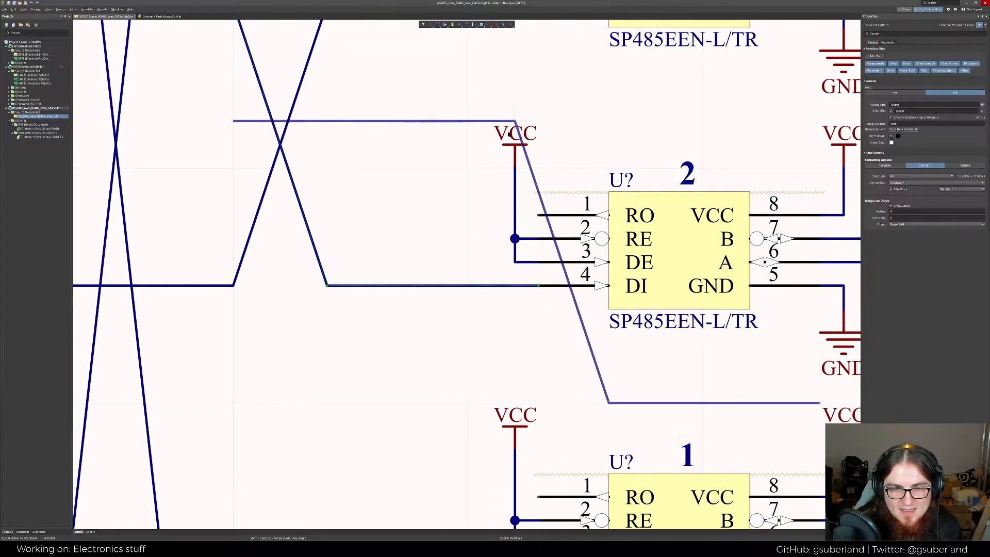
Add the VCC wiring of output transceivers 2 and 1 to the selection, try moving the output block closer to the inputs, and undo it
{"action": "scroll", "coordinate": [519, 280], "scroll_direction": "down", "scroll_amount": 2, "text": "ctrl"}
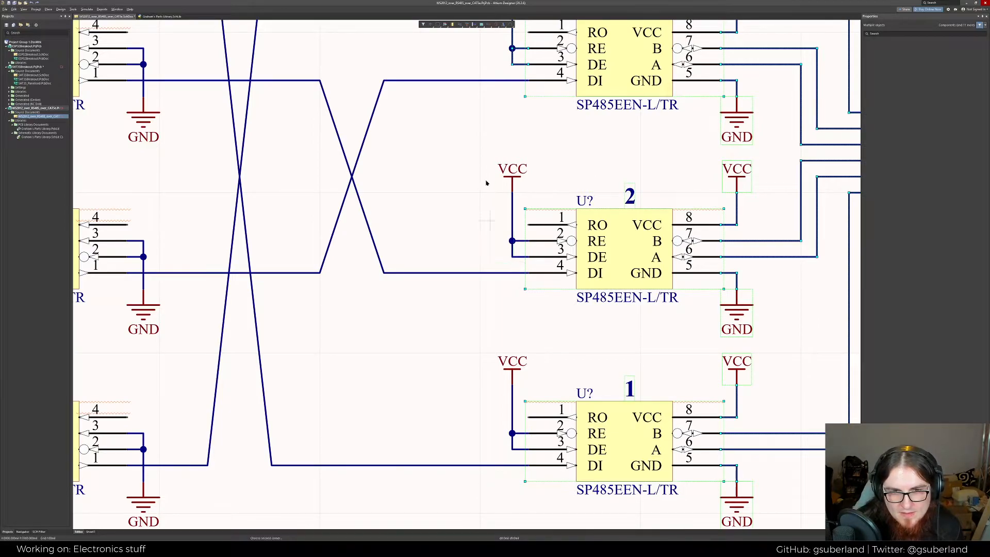
{"action": "mouse_move", "coordinate": [481, 140]}
{"action": "left_mouse_down", "text": "shift"}
{"action": "mouse_move", "coordinate": [533, 263]}
{"action": "mouse_move", "coordinate": [505, 240]}
{"action": "mouse_move", "coordinate": [482, 141]}
{"action": "left_mouse_up", "text": "shift"}
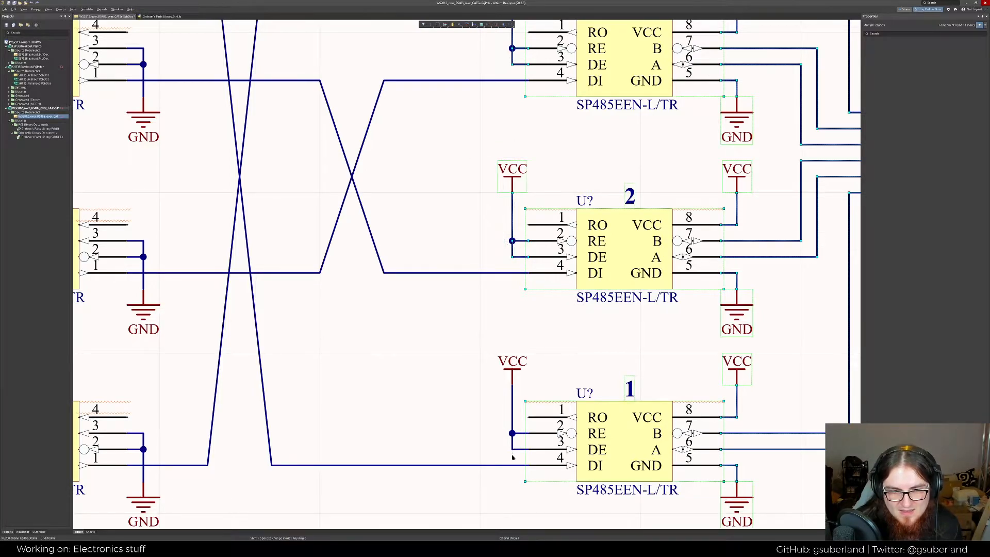
{"action": "left_click_drag", "start_coordinate": [512, 457], "coordinate": [488, 409], "text": "shift"}
{"action": "key", "text": "ctrl+z"}
{"action": "key", "text": "ctrl+z"}
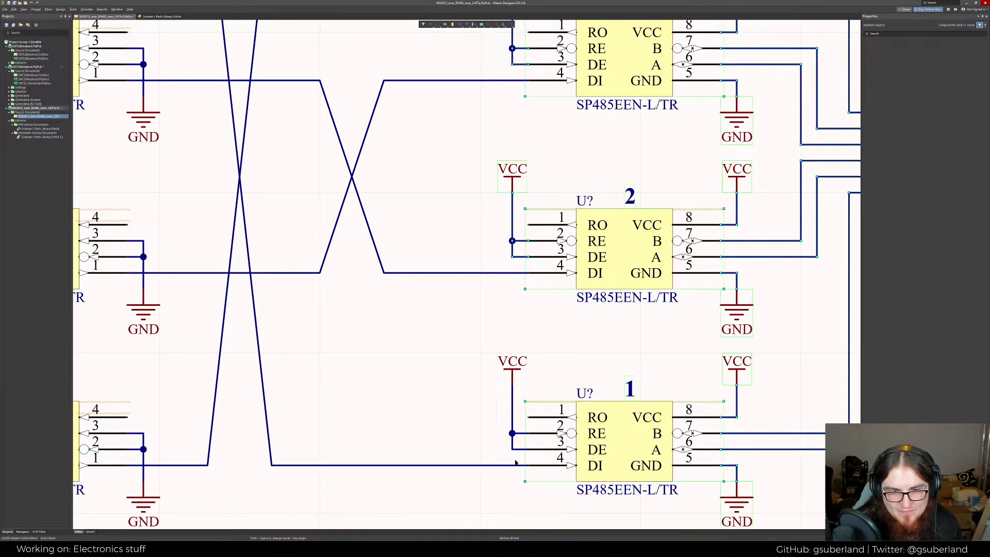
{"action": "left_click_drag", "start_coordinate": [515, 459], "coordinate": [477, 330], "text": "shift"}
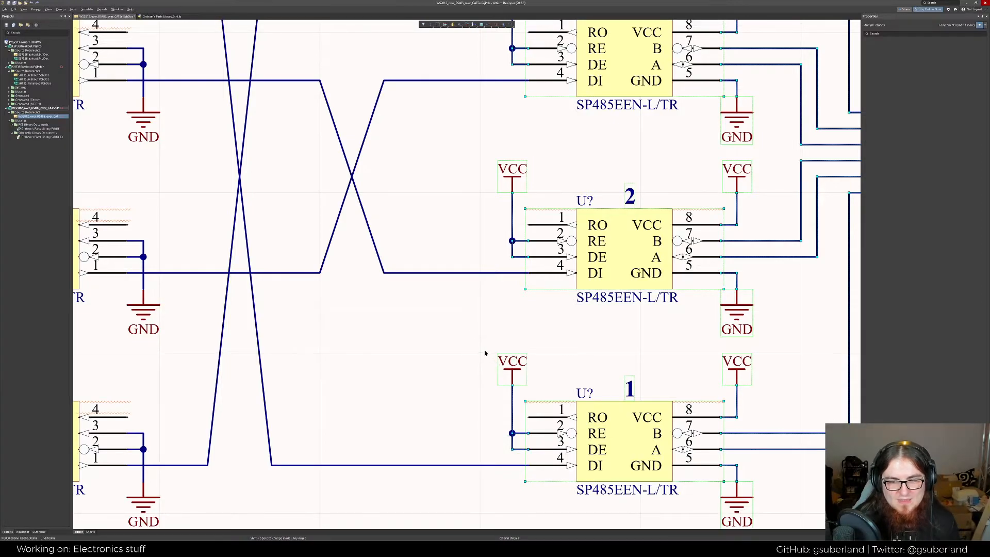
{"action": "scroll", "coordinate": [485, 353], "scroll_direction": "down", "scroll_amount": 3, "text": "ctrl"}
{"action": "left_click_drag", "start_coordinate": [547, 245], "coordinate": [518, 229]}
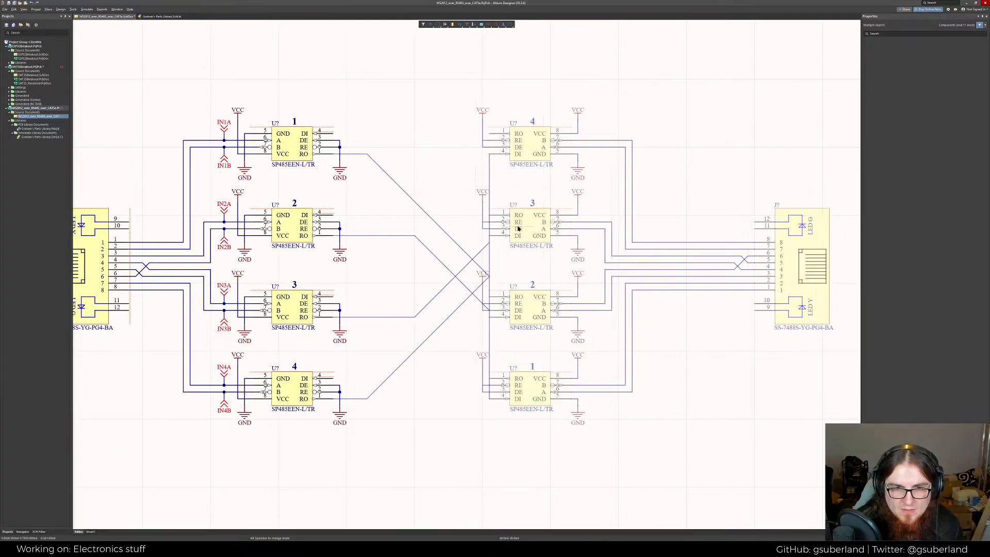
{"action": "key", "text": "ctrl+z"}
{"action": "left_click", "coordinate": [650, 393]}
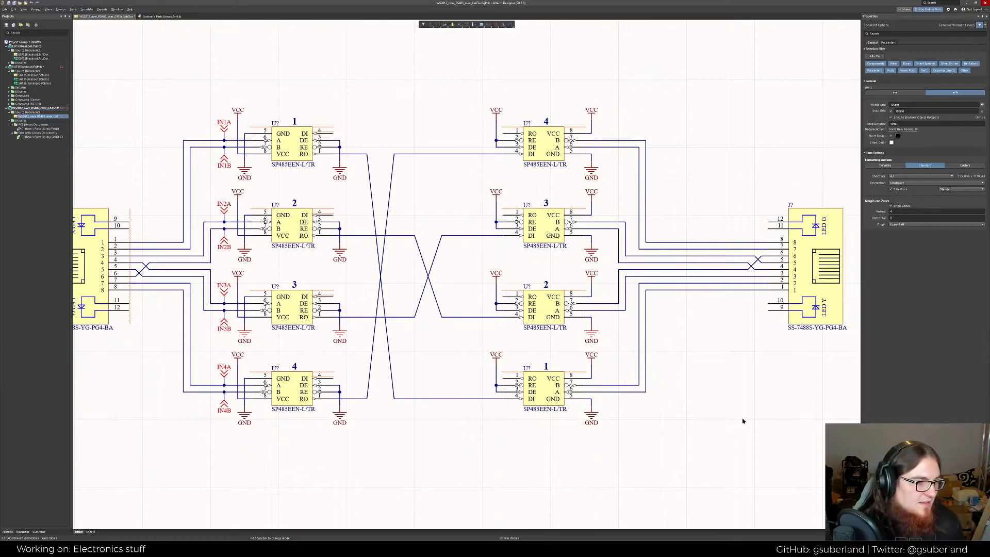
Copy the IN1A off-sheet connector and place the copy just above the DI wire of output transceiver 4
{"action": "right_click_drag", "start_coordinate": [742, 420], "coordinate": [708, 417]}
{"action": "scroll", "coordinate": [668, 367], "scroll_direction": "down", "scroll_amount": 3, "text": "ctrl"}
{"action": "right_click_drag", "start_coordinate": [631, 371], "coordinate": [571, 343]}
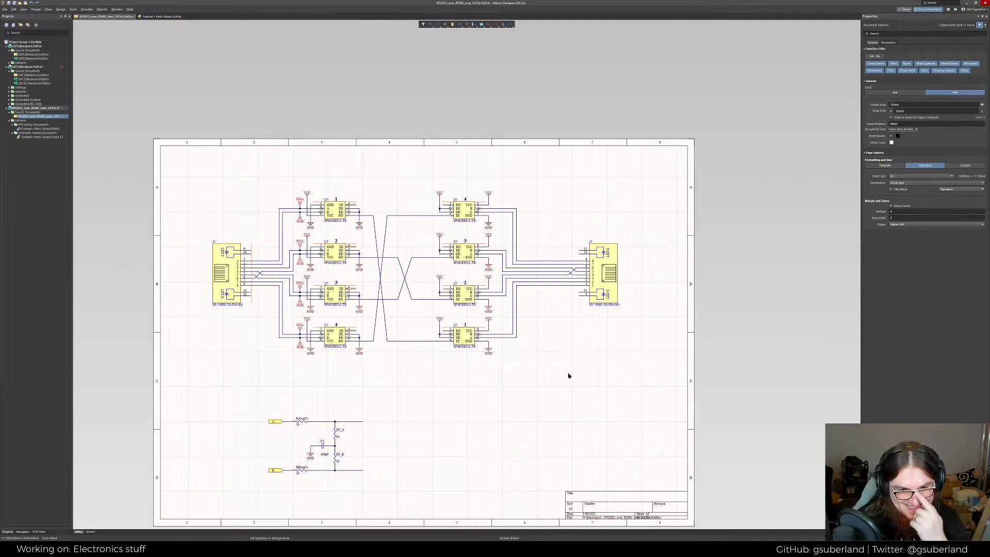
{"action": "scroll", "coordinate": [499, 335], "scroll_direction": "up", "scroll_amount": 3, "text": "ctrl"}
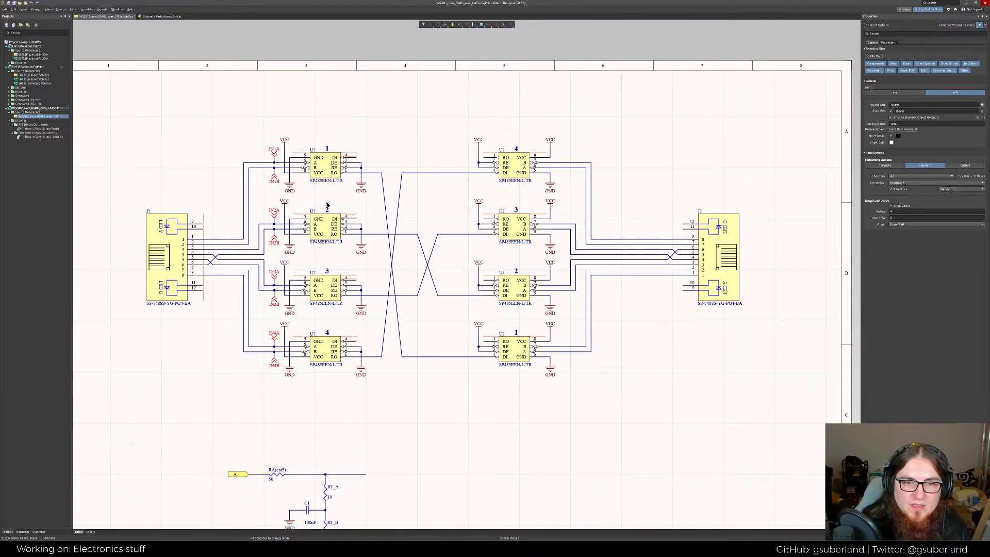
{"action": "right_click_drag", "start_coordinate": [629, 343], "coordinate": [599, 345]}
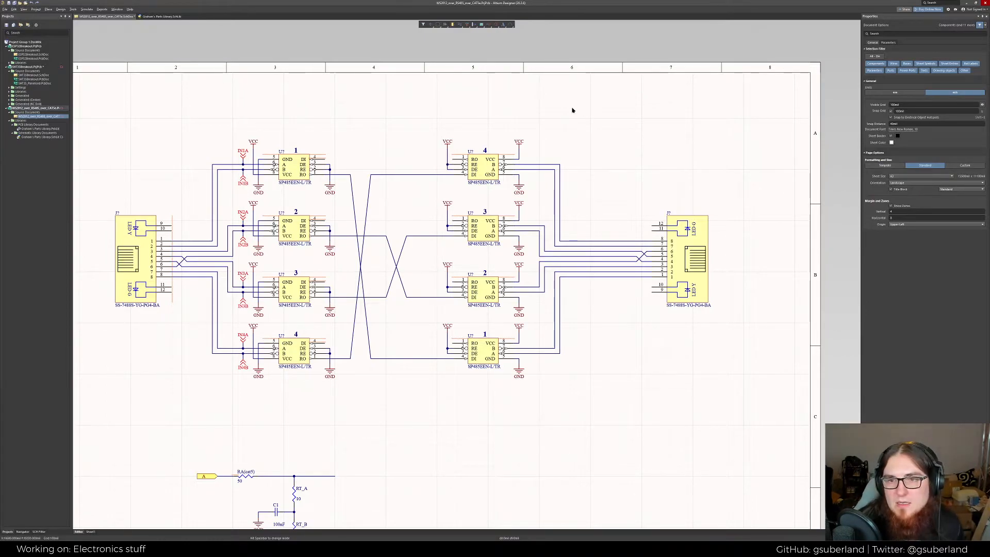
{"action": "left_click", "coordinate": [244, 158]}
{"action": "key", "text": "ctrl+c"}
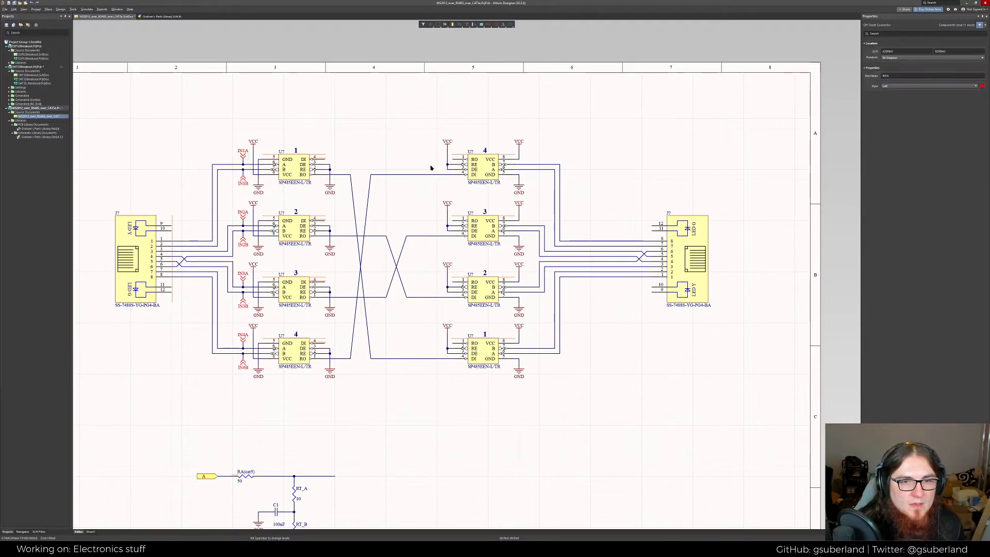
{"action": "key", "text": "ctrl+v"}
{"action": "left_click", "coordinate": [421, 169]}
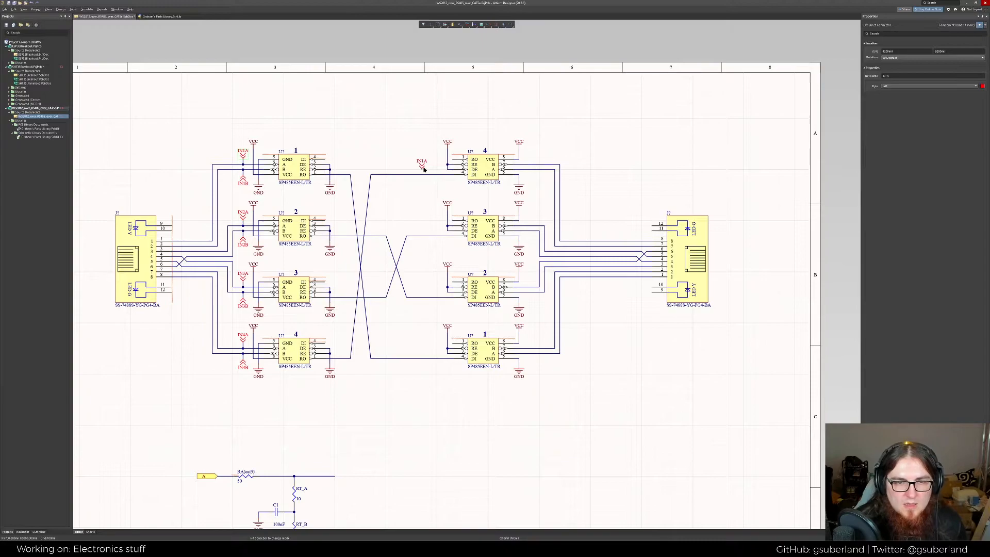
Rename the copied off-sheet connector CH1 and place three copies of it above the DI wires of output transceivers 3, 2 and 1
{"action": "left_click", "coordinate": [423, 167]}
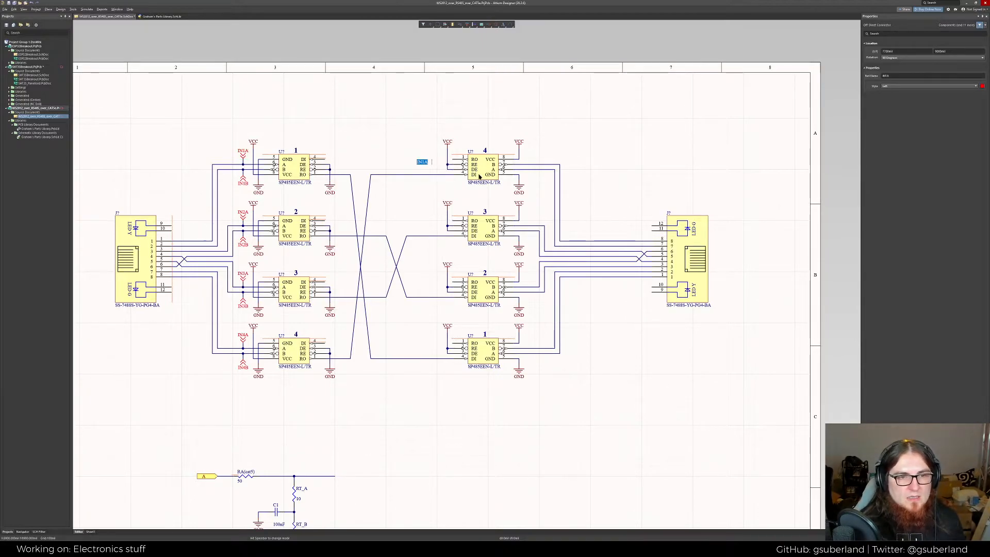
{"action": "type", "text": "CH1"}
{"action": "key", "text": "Return"}
{"action": "key", "text": "ctrl+c"}
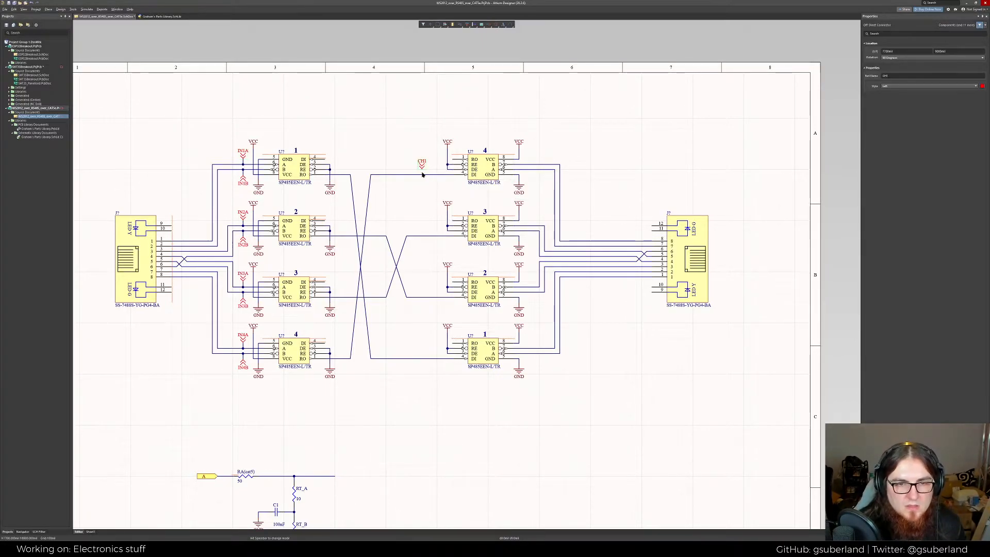
{"action": "key", "text": "ctrl+v"}
{"action": "left_click", "coordinate": [422, 231]}
{"action": "key", "text": "ctrl+v"}
{"action": "left_click", "coordinate": [422, 298]}
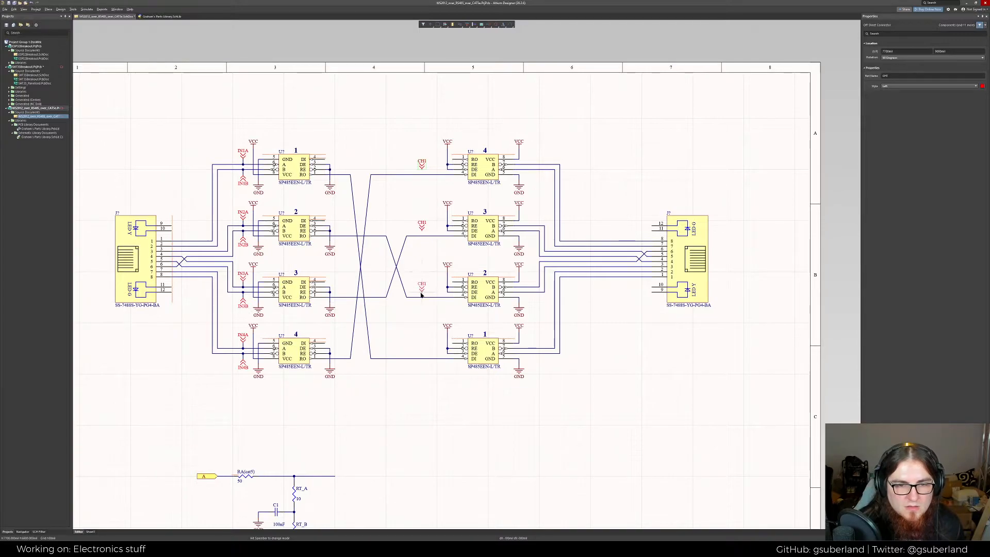
{"action": "key", "text": "ctrl+v"}
{"action": "left_click", "coordinate": [421, 356]}
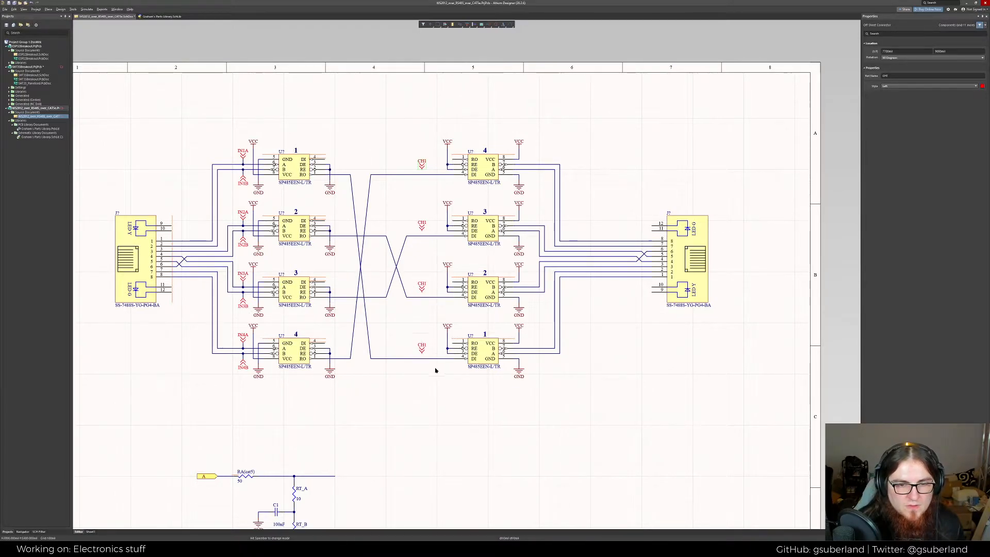
Rename the off-sheet connectors beside output transceivers 3 and 2 as CH2 and CH3 respectively
{"action": "key", "text": "F2"}
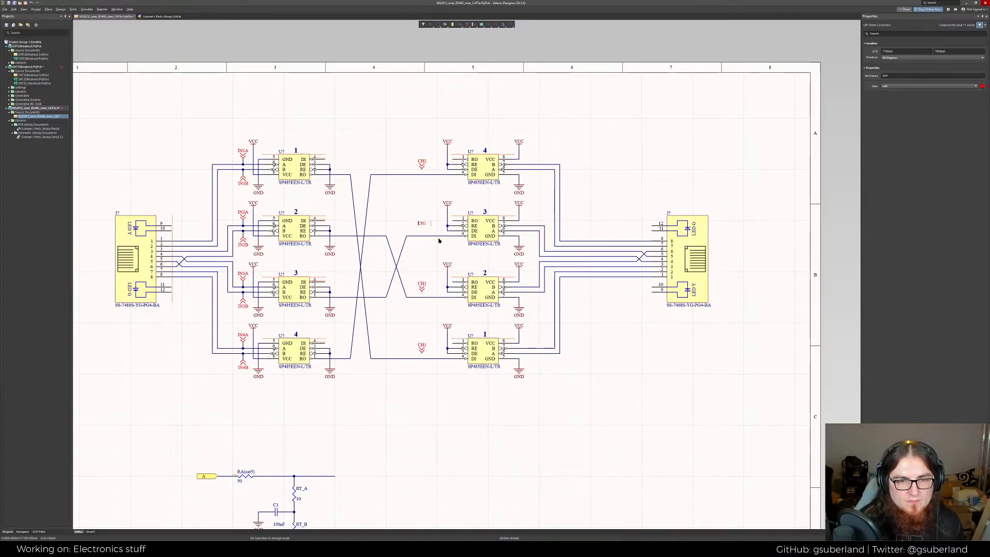
{"action": "type", "text": "CH2"}
{"action": "key", "text": "Return"}
{"action": "left_click", "coordinate": [441, 302]}
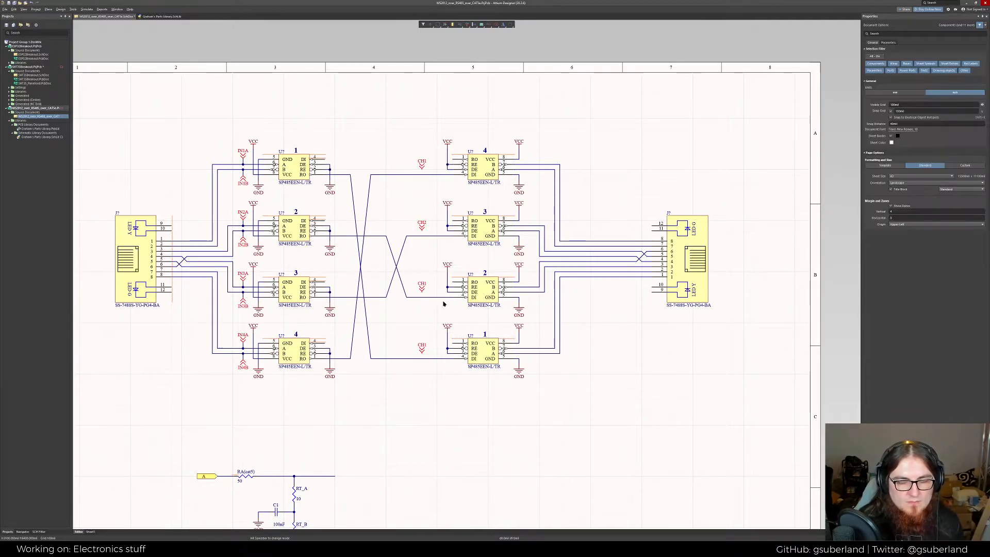
{"action": "left_click", "coordinate": [422, 289]}
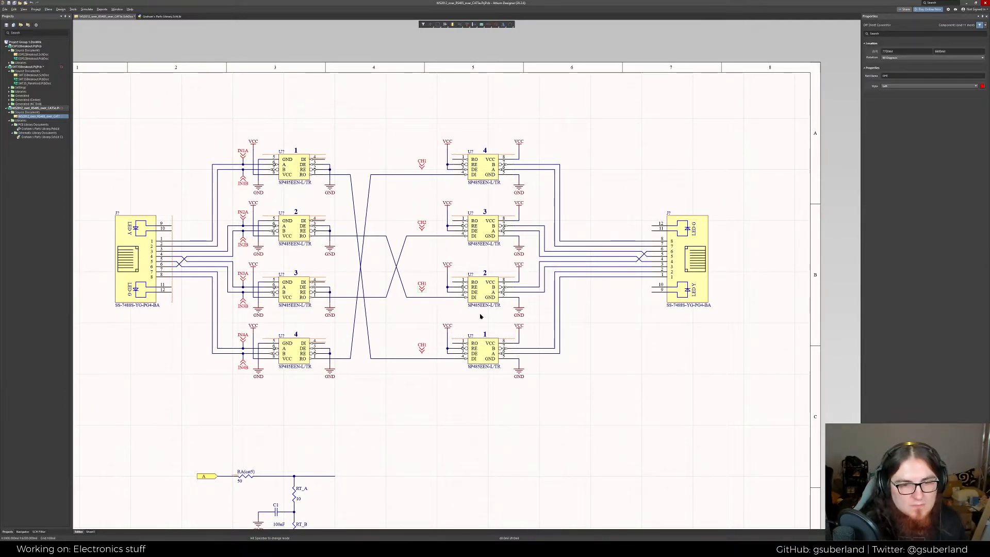
{"action": "key", "text": "F2"}
{"action": "type", "text": "CH3"}
{"action": "key", "text": "Return"}
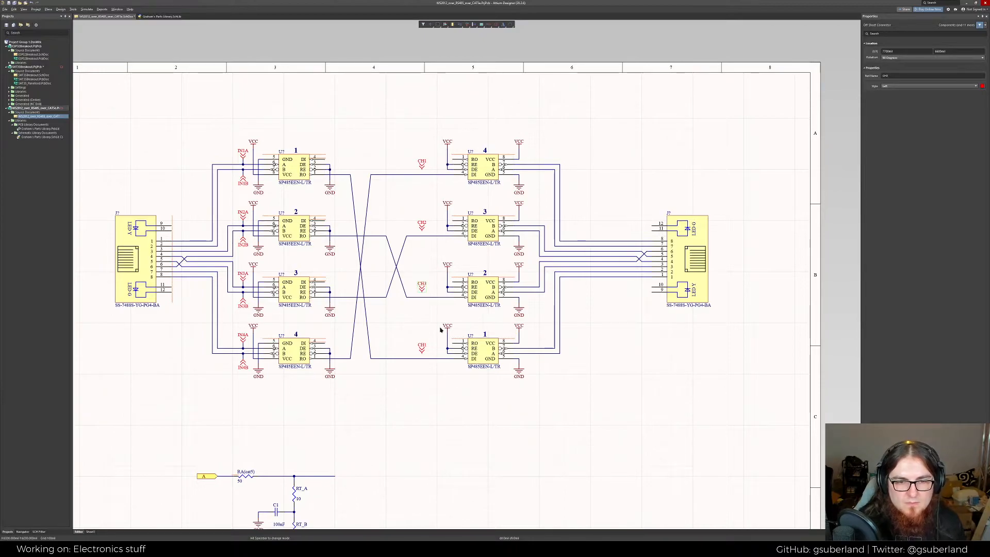
Rename the off-sheet connector beside output transceiver 1 as CH4
{"action": "left_click", "coordinate": [442, 353]}
{"action": "key", "text": "ctrl+v"}
{"action": "left_click", "coordinate": [443, 352]}
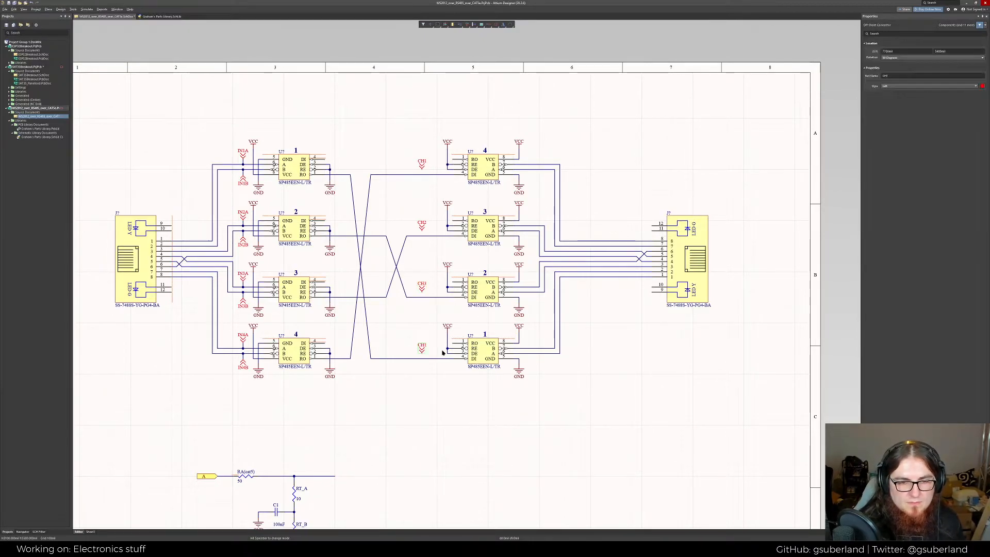
{"action": "key", "text": "F2"}
{"action": "type", "text": "CH4"}
{"action": "key", "text": "Return"}
Wire each of the four CH off-sheet connectors down to the DI wire of its output transceiver
{"action": "key", "text": "ctrl+w"}
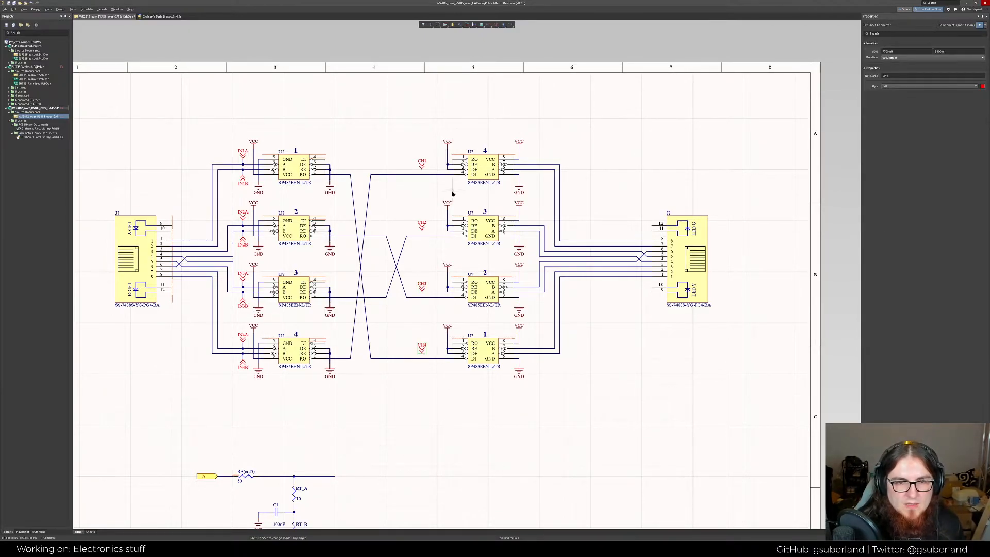
{"action": "left_click", "coordinate": [422, 169]}
{"action": "left_click", "coordinate": [421, 175]}
{"action": "left_click", "coordinate": [422, 231]}
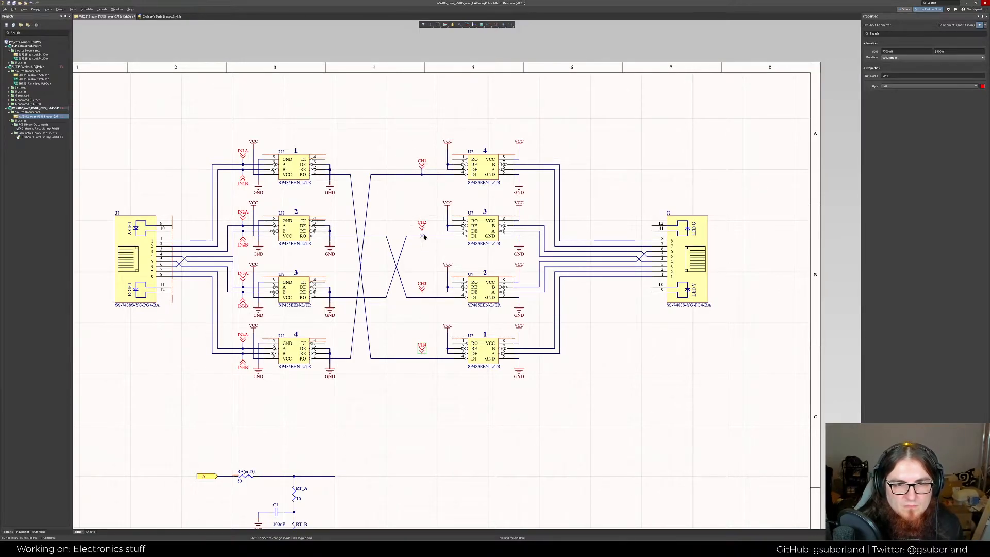
{"action": "left_click", "coordinate": [422, 235]}
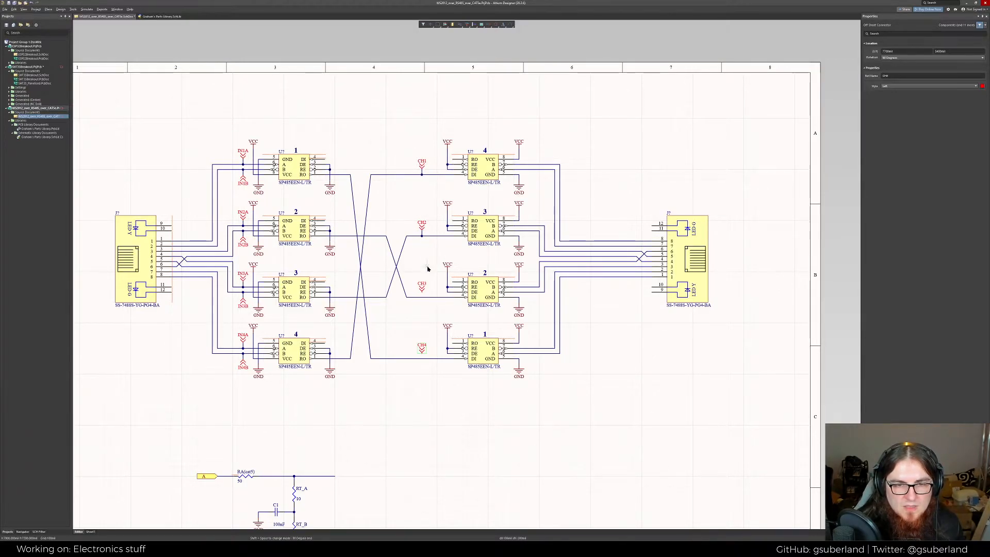
{"action": "left_click", "coordinate": [421, 291]}
{"action": "left_click", "coordinate": [422, 296]}
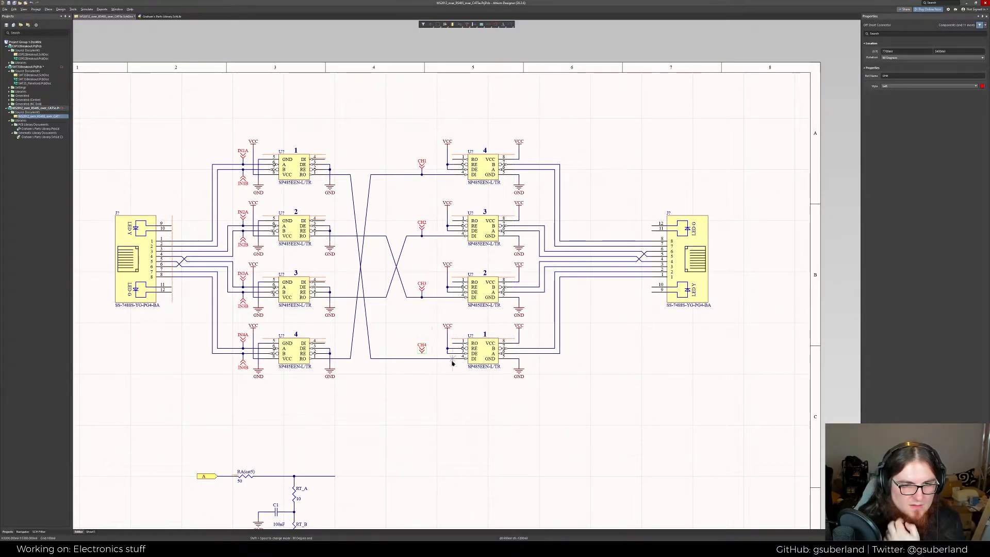
{"action": "left_click", "coordinate": [422, 355]}
{"action": "left_click", "coordinate": [421, 358]}
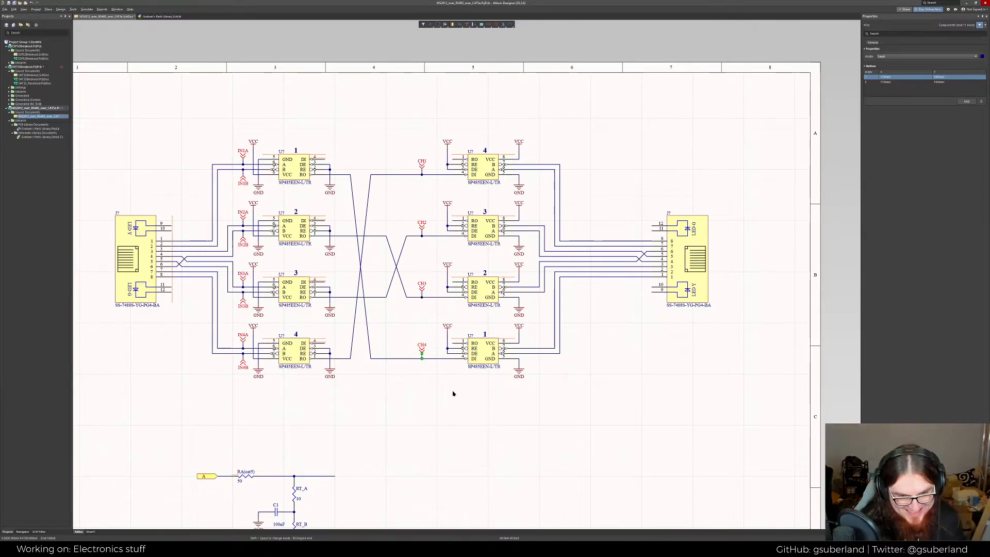
{"action": "left_click", "coordinate": [452, 391]}
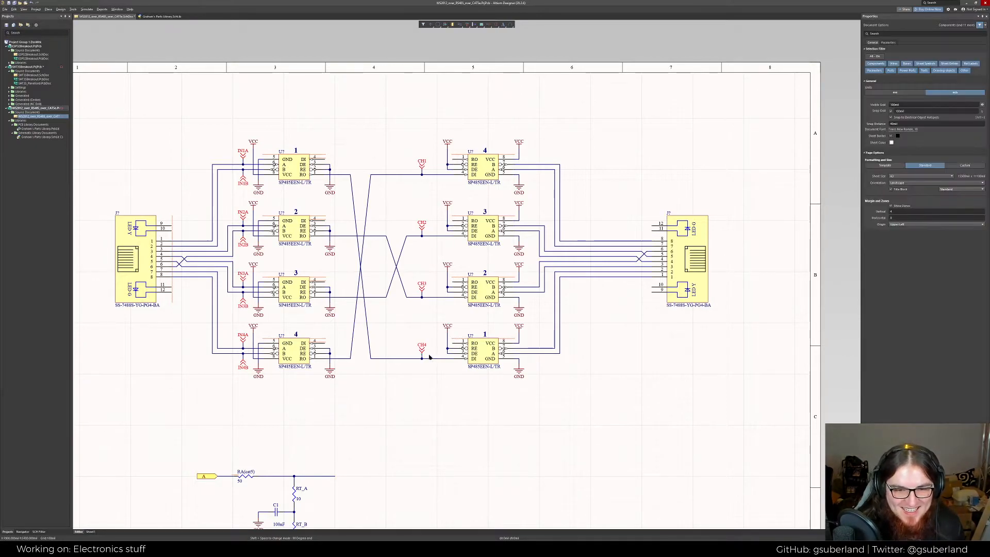
Rename the off-sheet connectors on the DI wires of output transceivers 1 and 2 as CH1 and CH2 to match their numbers
{"action": "double_click", "coordinate": [423, 351]}
{"action": "type", "text": "CH1"}
{"action": "key", "text": "Return"}
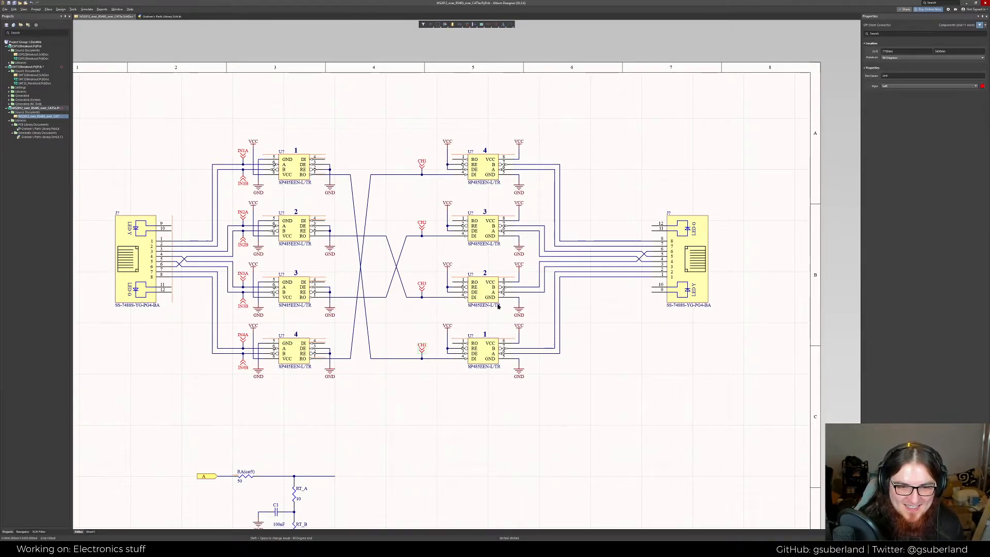
{"action": "left_click", "coordinate": [507, 320]}
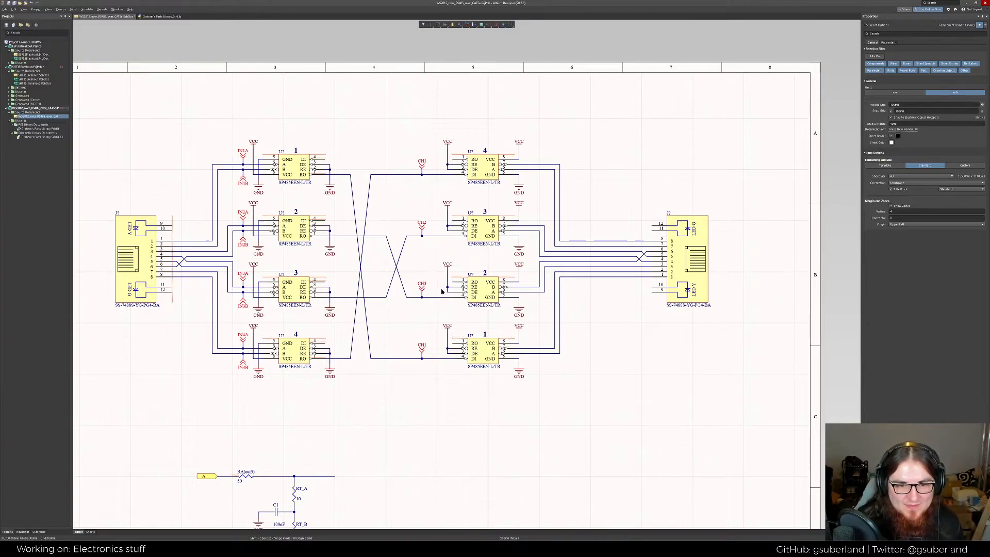
{"action": "left_click", "coordinate": [420, 288]}
{"action": "type", "text": "CH2"}
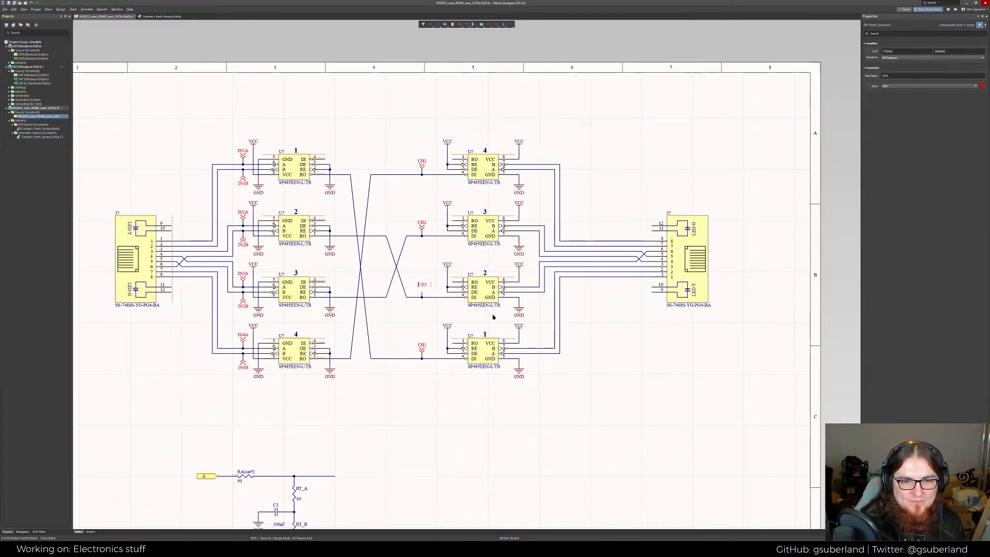
{"action": "key", "text": "Return"}
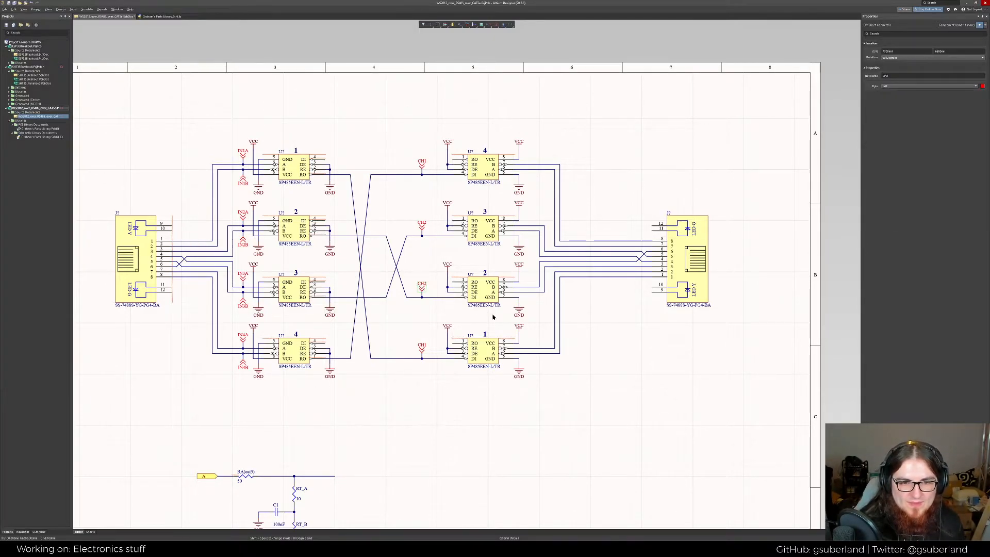
Rename the off-sheet connectors on the DI wires of output transceivers 3 and 4 as CH3 and CH4 to match their numbers
{"action": "left_click", "coordinate": [423, 224]}
{"action": "key", "text": "F2"}
{"action": "type", "text": "CH3"}
{"action": "key", "text": "Return"}
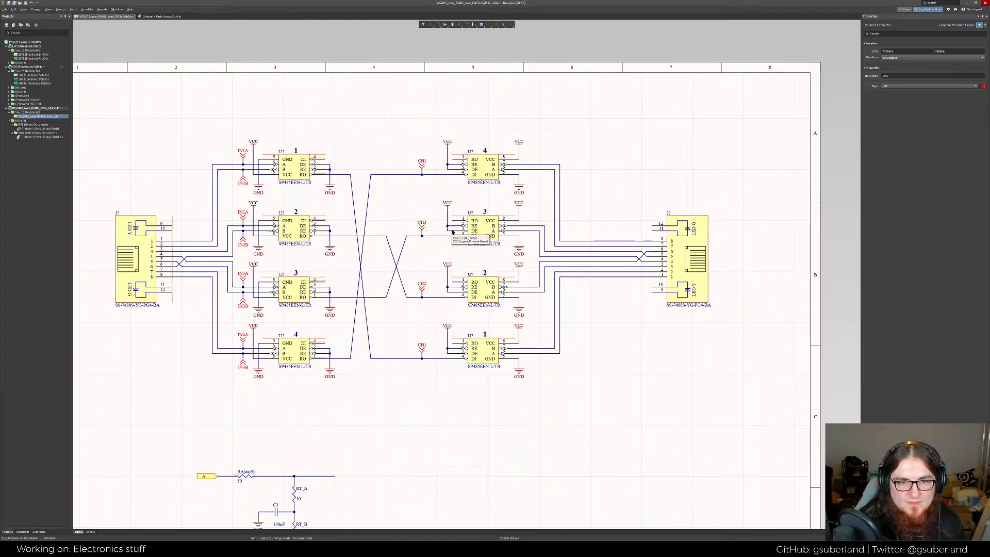
{"action": "left_click", "coordinate": [421, 161]}
{"action": "key", "text": "F2"}
{"action": "type", "text": "CH4"}
{"action": "key", "text": "Return"}
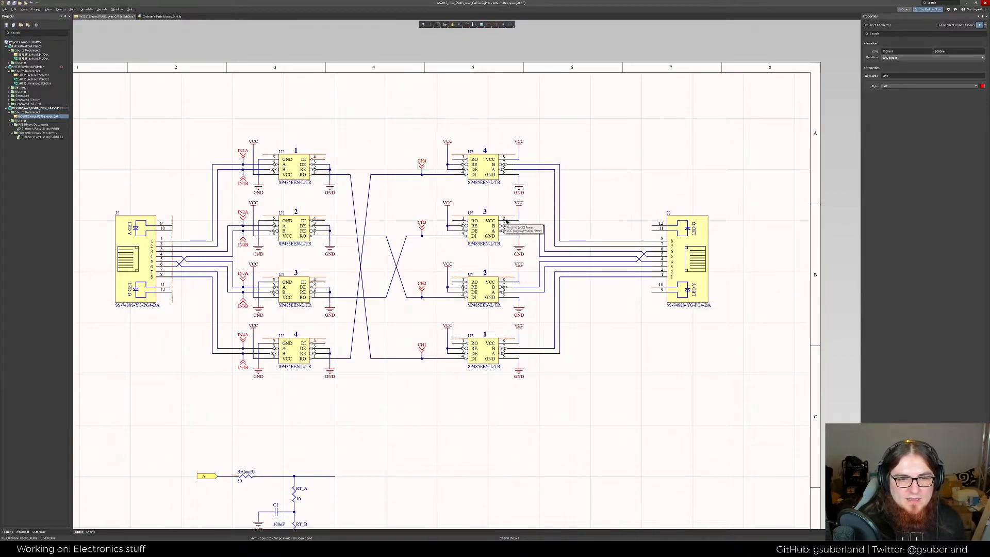
{"action": "left_click", "coordinate": [577, 384]}
Copy the IN1A and IN1B off-sheet connector pair with its stub wires onto the B and A lines of all four output transceivers
{"action": "scroll", "coordinate": [617, 373], "scroll_direction": "down", "scroll_amount": 3}
{"action": "scroll", "coordinate": [598, 304], "scroll_direction": "up", "scroll_amount": 2}
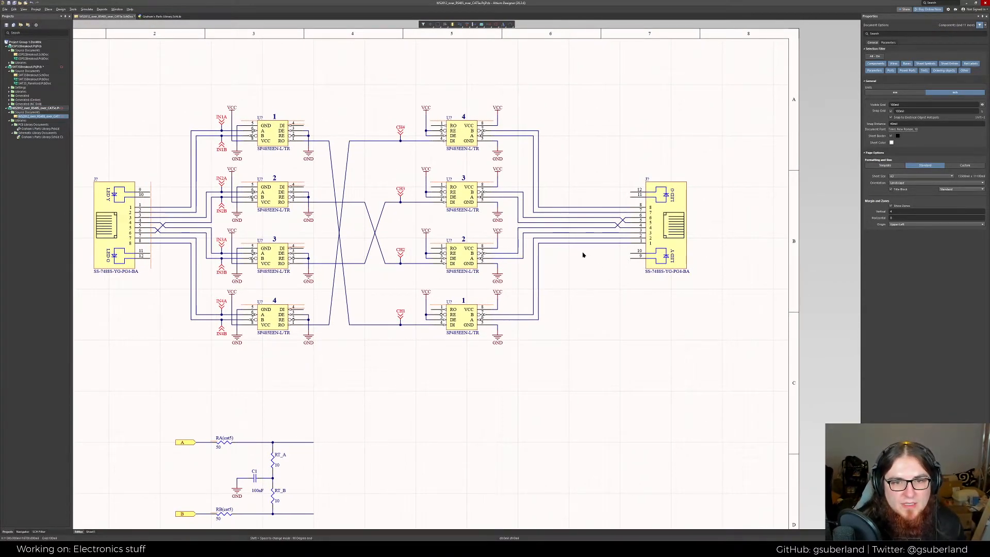
{"action": "right_click_drag", "start_coordinate": [583, 255], "coordinate": [612, 261]}
{"action": "left_click_drag", "start_coordinate": [256, 162], "coordinate": [233, 116]}
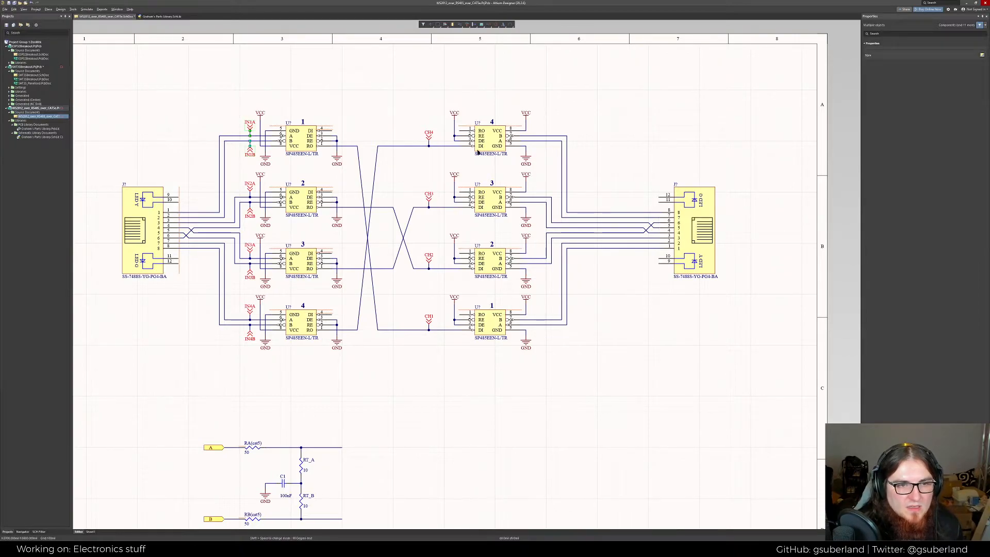
{"action": "key", "text": "ctrl+v"}
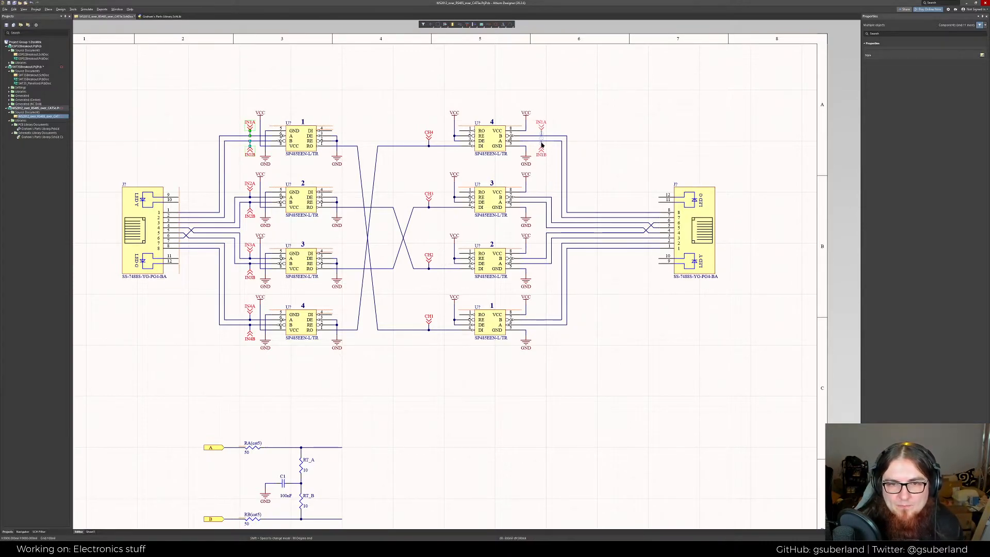
{"action": "left_click", "coordinate": [541, 143]}
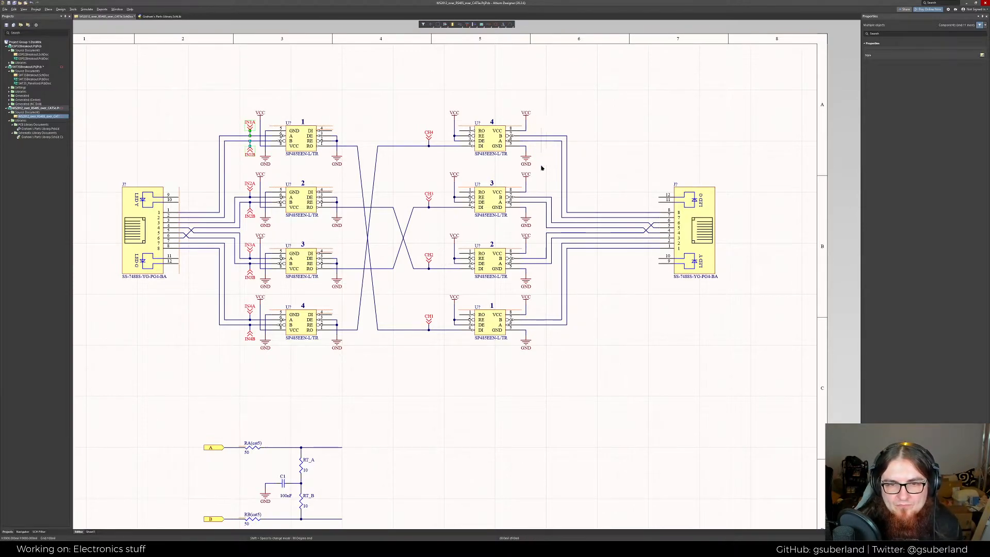
{"action": "left_click", "coordinate": [541, 200]}
{"action": "key", "text": "ctrl+v"}
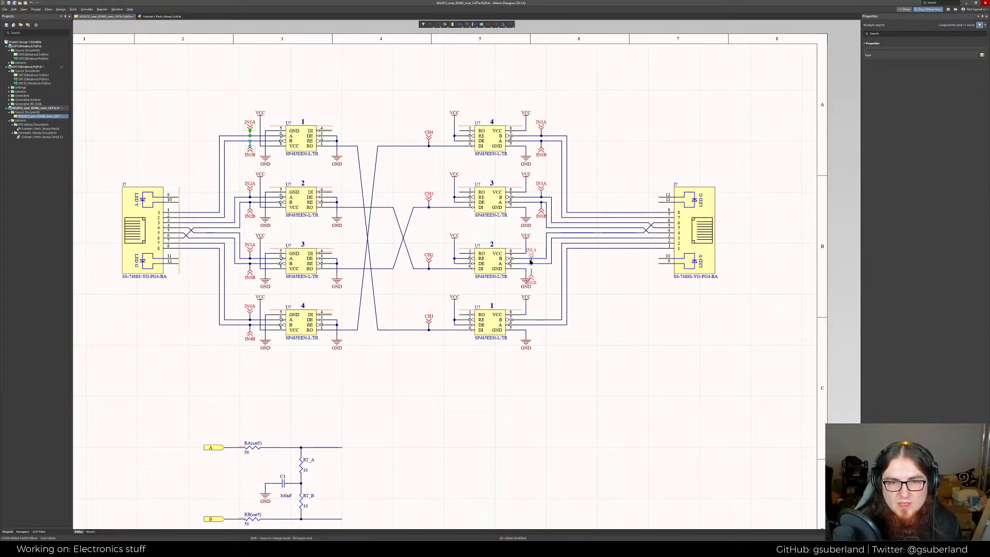
{"action": "left_click", "coordinate": [541, 261]}
{"action": "key", "text": "ctrl+v"}
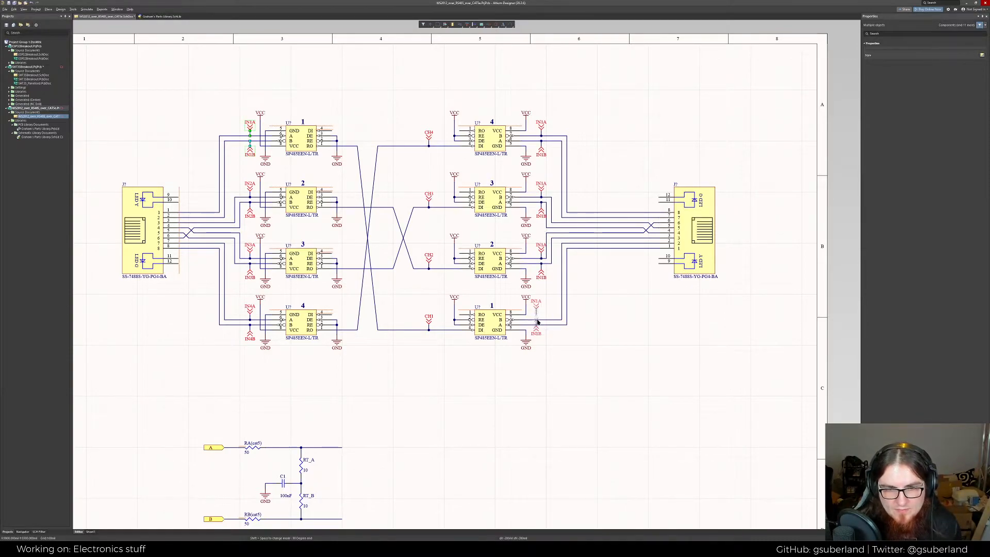
{"action": "left_click", "coordinate": [540, 322]}
Rename the copied IN1A off-sheet connector beside output transceiver 4 as OUT1A
{"action": "left_click", "coordinate": [540, 129]}
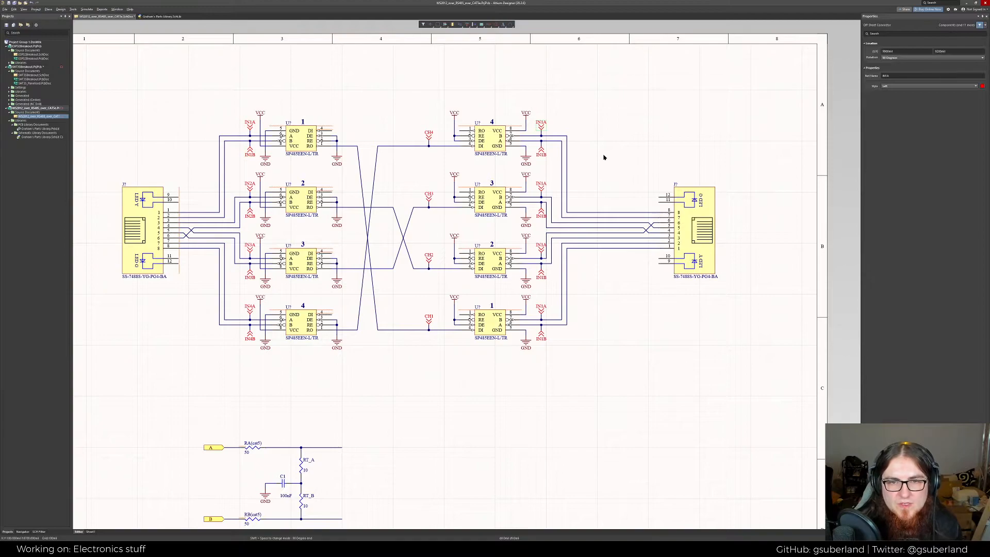
{"action": "type", "text": "OUT"}
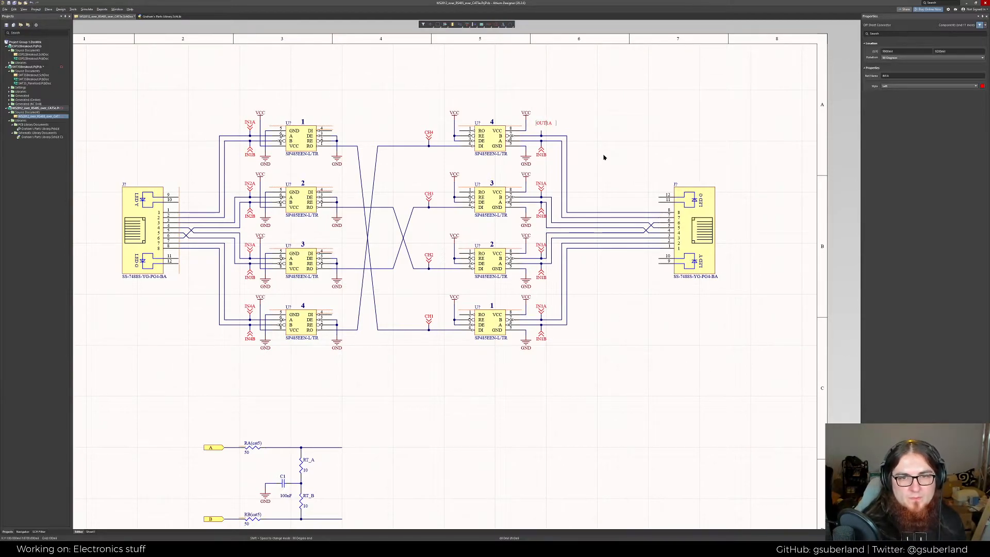
{"action": "key", "text": "Return"}
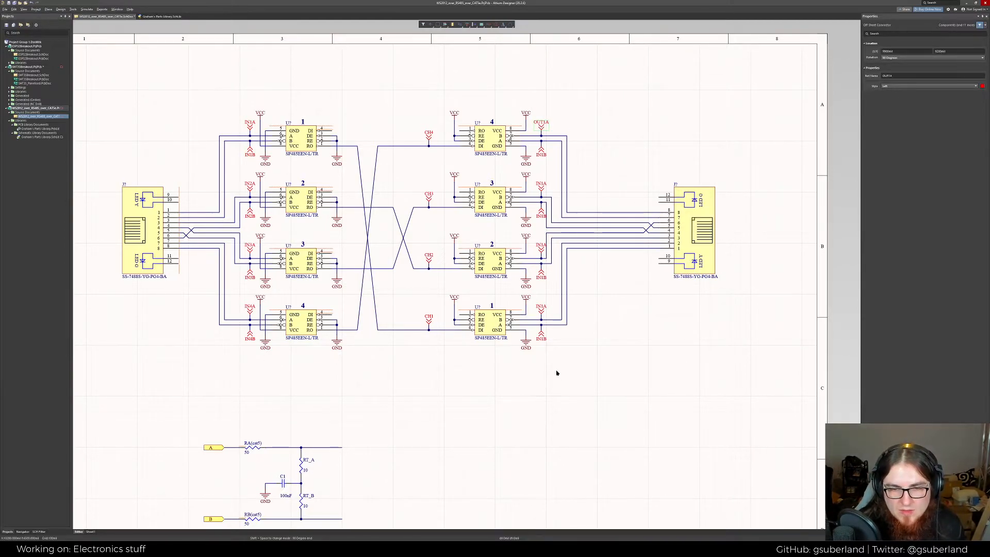
Replace IN with OUT, matching case, in the names of the remaining off-sheet connectors on the output transceivers' A and B lines
{"action": "left_click_drag", "start_coordinate": [557, 371], "coordinate": [537, 143]}
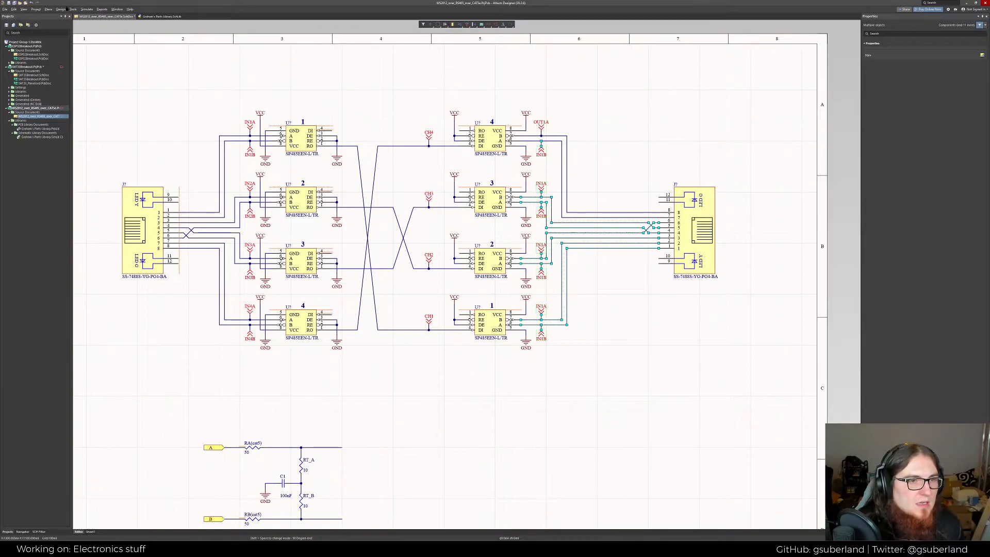
{"action": "left_click", "coordinate": [14, 9]}
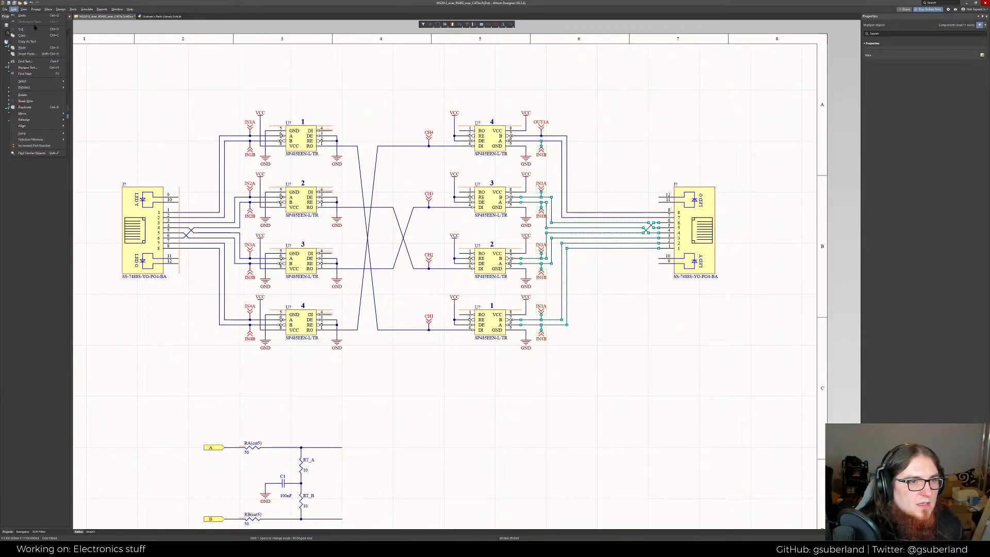
{"action": "left_click", "coordinate": [44, 67]}
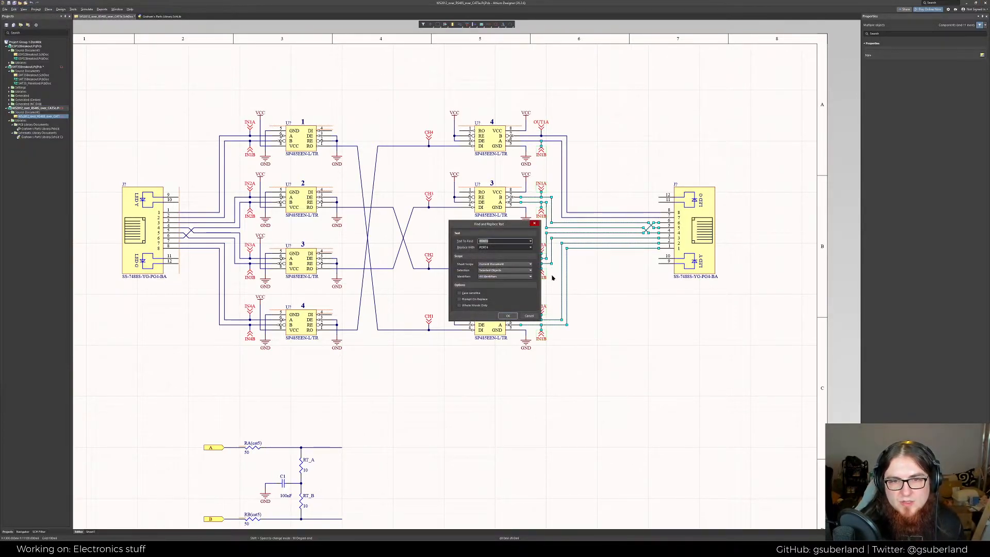
{"action": "type", "text": "OUT"}
{"action": "key", "text": "Tab"}
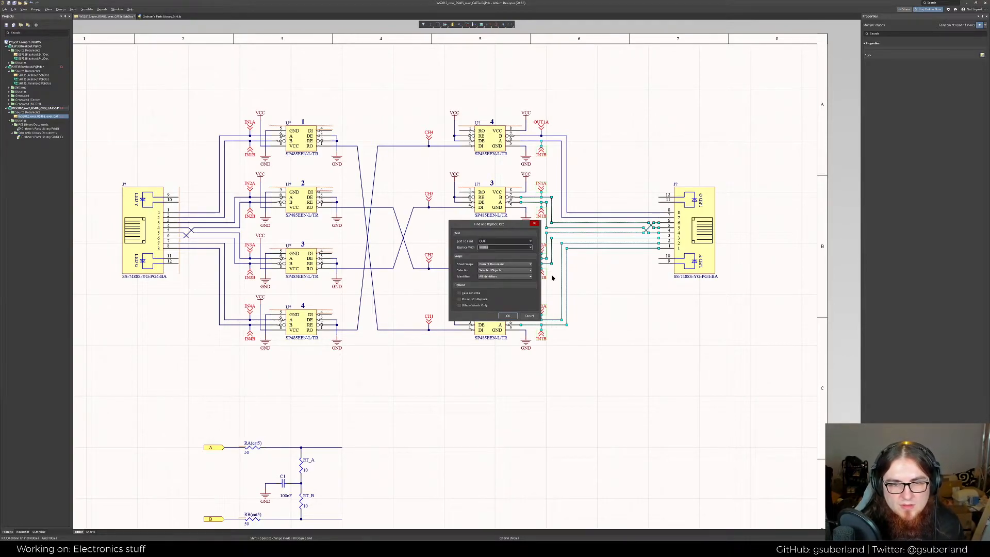
{"action": "key", "text": "shift+Tab"}
{"action": "type", "text": "IN"}
{"action": "key", "text": "Tab"}
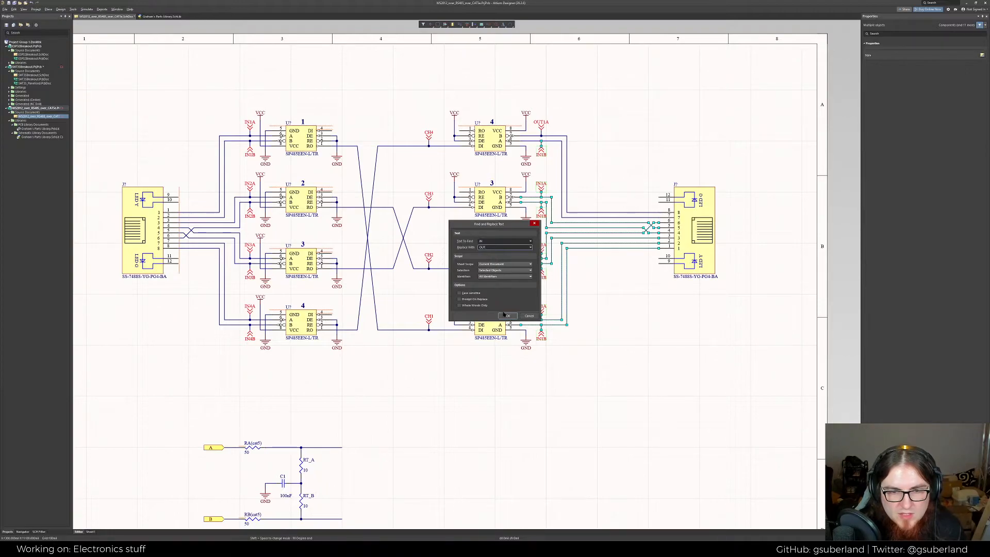
{"action": "left_click", "coordinate": [470, 294]}
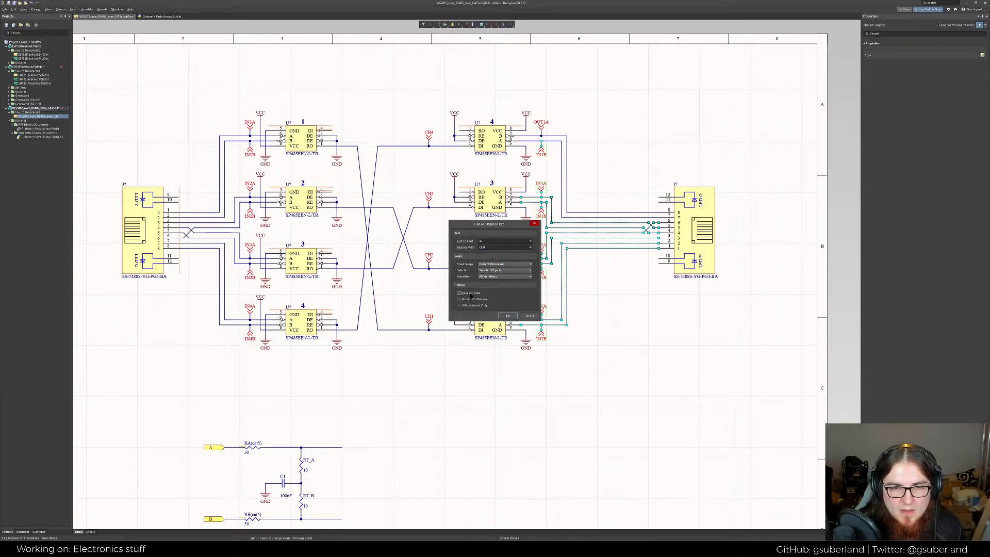
{"action": "left_click", "coordinate": [507, 316]}
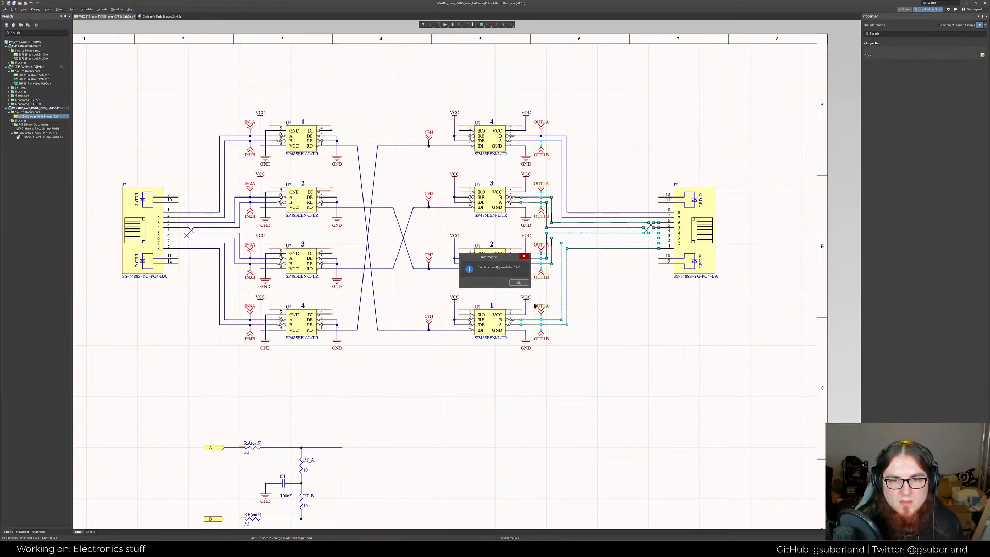
{"action": "left_click", "coordinate": [518, 282]}
{"action": "left_click", "coordinate": [629, 331]}
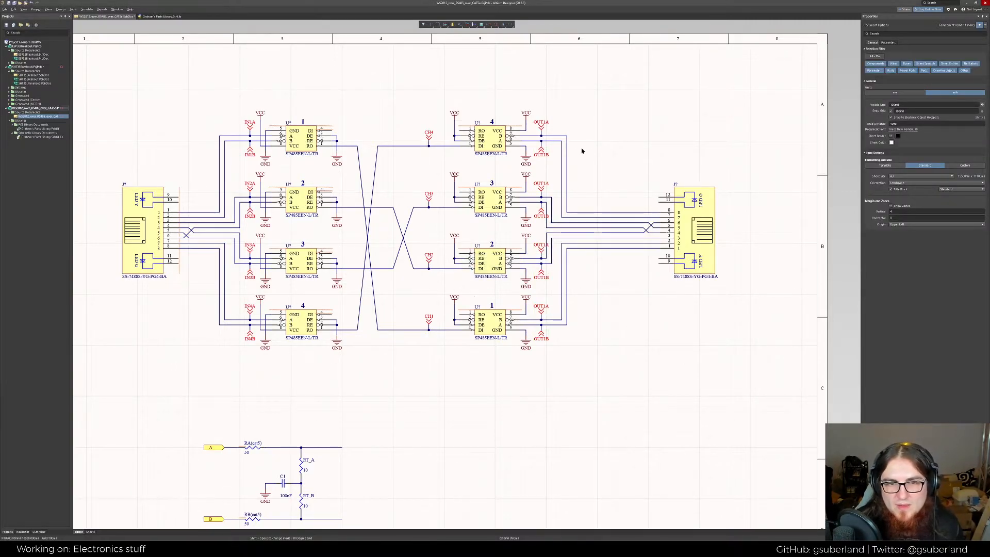
Rename the off-sheet connectors on the B and A lines of output transceiver 3 as OUT2A and OUT2B
{"action": "left_click", "coordinate": [542, 184]}
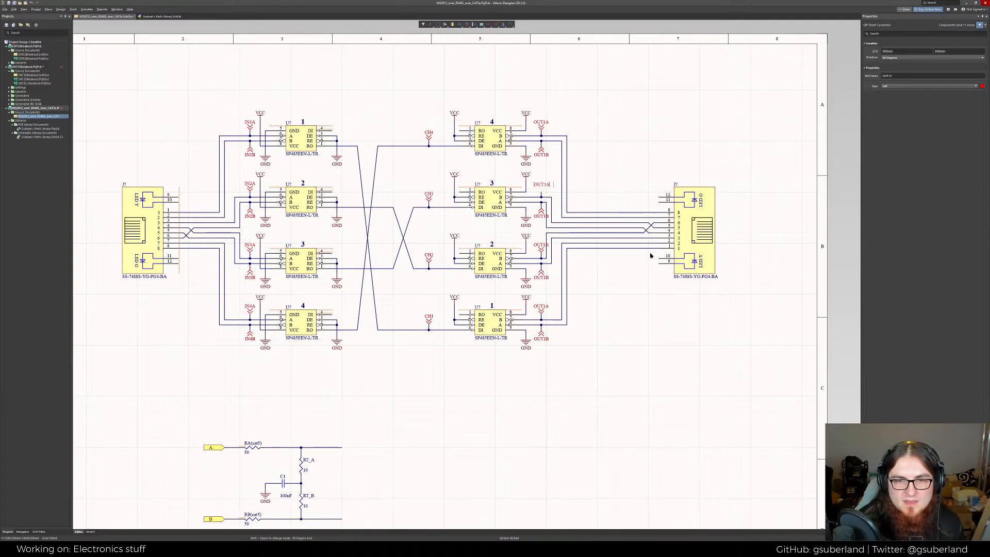
{"action": "key", "text": "Return"}
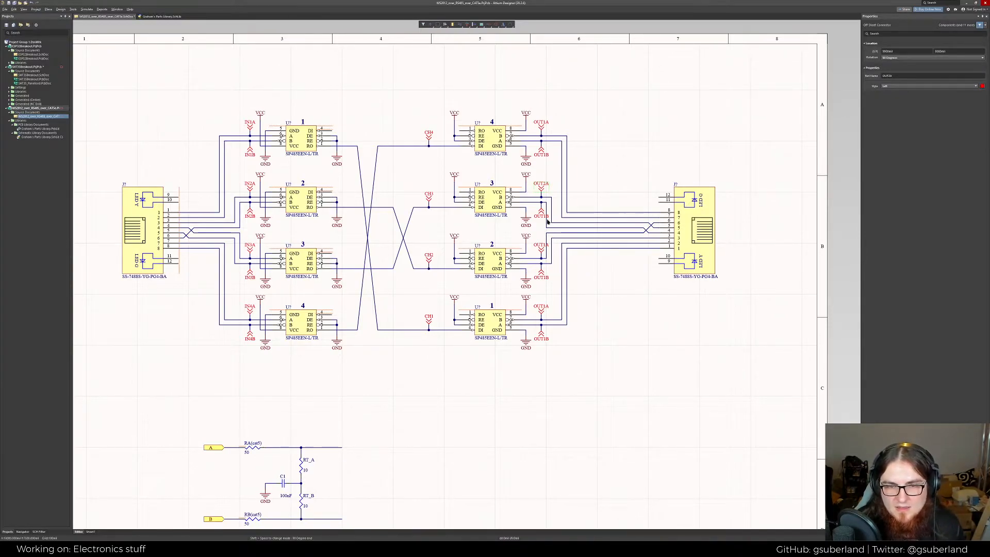
{"action": "type", "text": "OUT2B"}
{"action": "key", "text": "Return"}
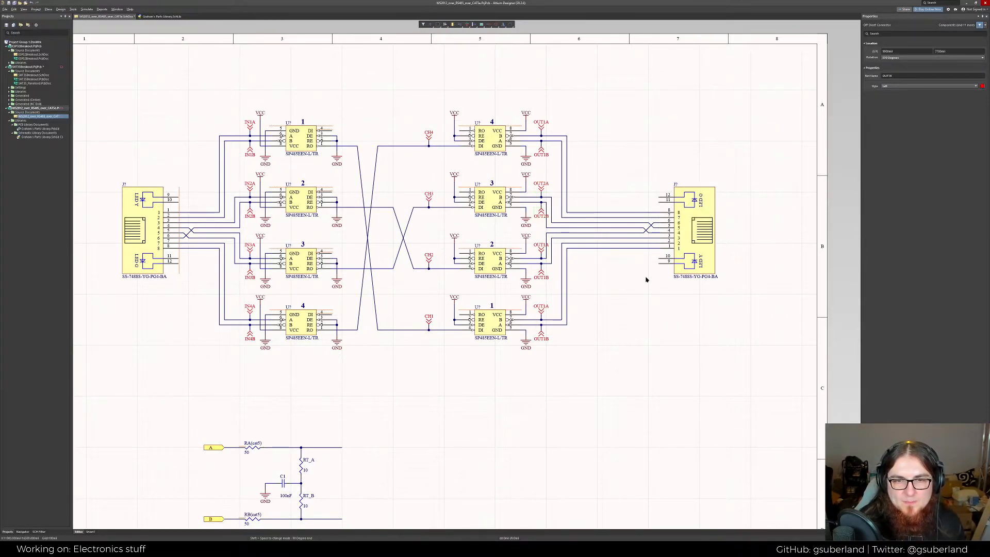
Rename the off-sheet connectors on the B and A lines of output transceiver 2 as OUT3A and OUT3B
{"action": "left_click", "coordinate": [543, 251]}
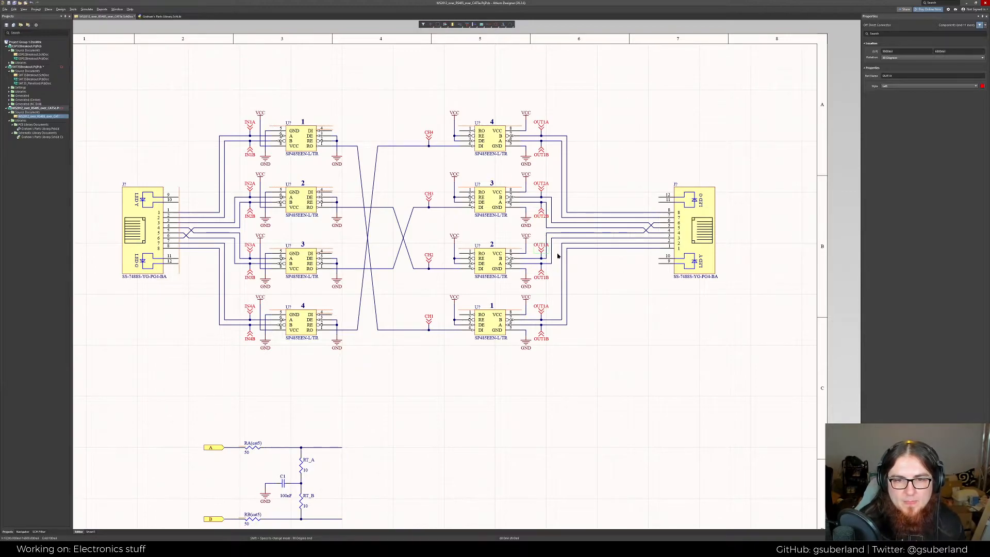
{"action": "key", "text": "F2"}
{"action": "type", "text": "OUT3A"}
{"action": "key", "text": "Return"}
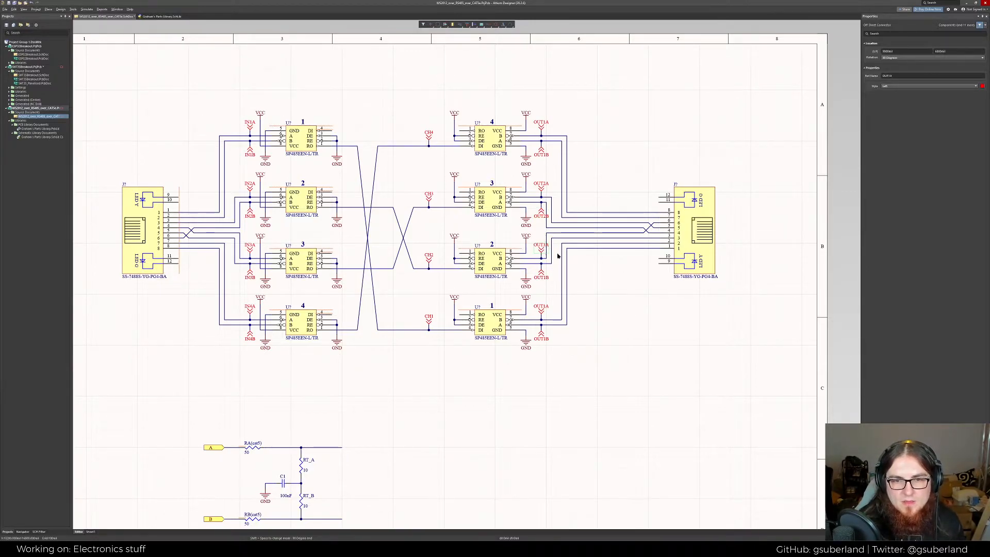
{"action": "key", "text": "F2"}
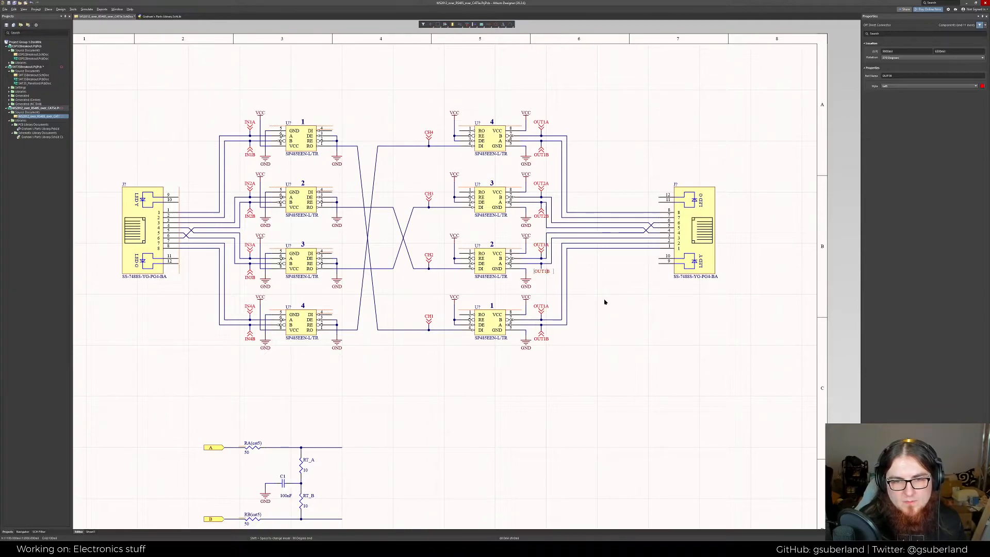
{"action": "type", "text": "OUT3B"}
{"action": "key", "text": "Return"}
Rename the off-sheet connectors on the B and A lines of output transceiver 1 as OUT4A and OUT4B
{"action": "left_click", "coordinate": [552, 315]}
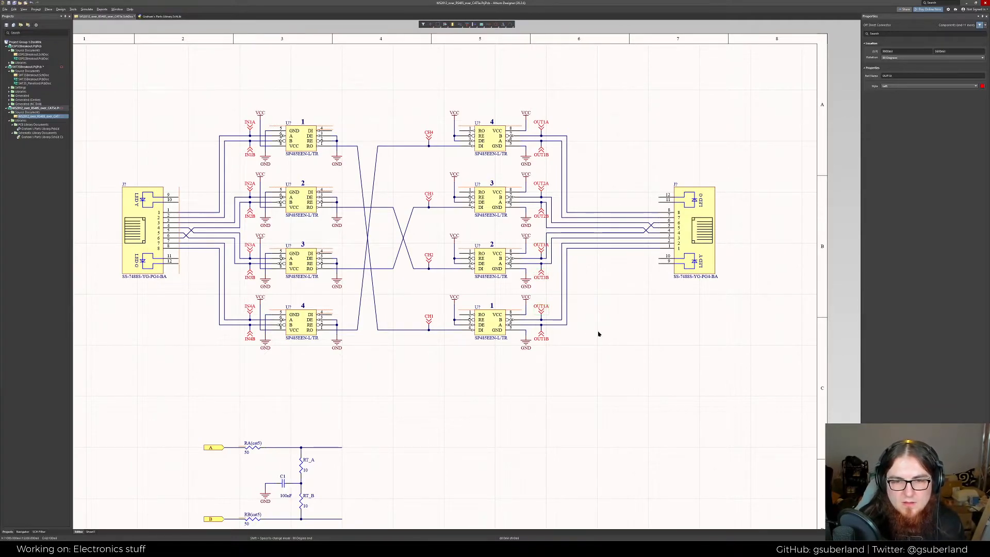
{"action": "key", "text": "F2"}
{"action": "type", "text": "OUT4A"}
{"action": "key", "text": "Return"}
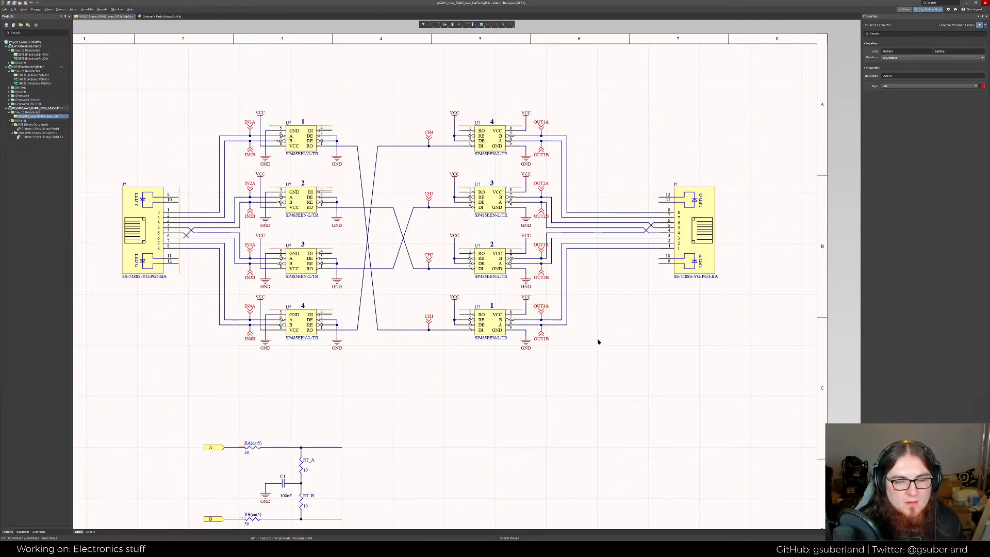
{"action": "left_click", "coordinate": [541, 339]}
{"action": "key", "text": "F2"}
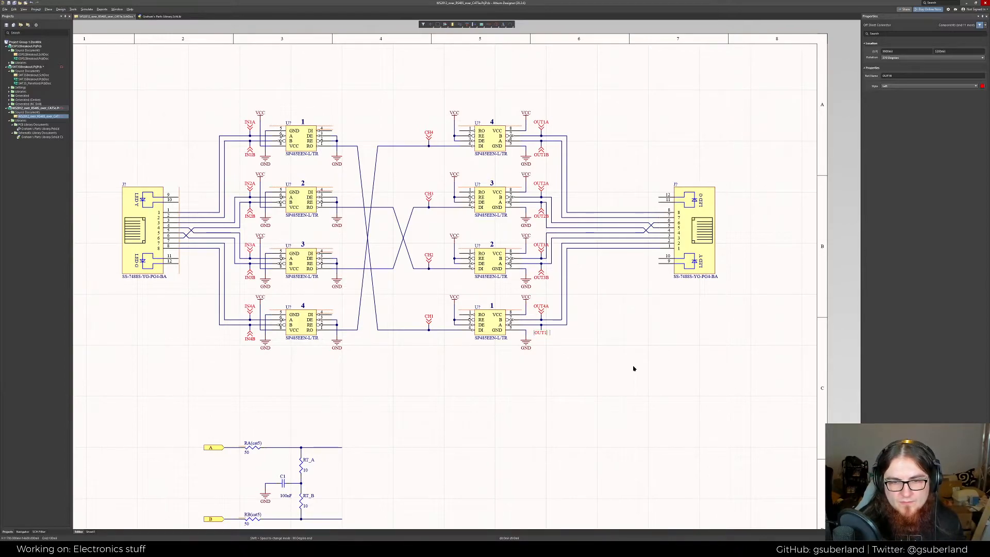
{"action": "type", "text": "OUT4B"}
{"action": "key", "text": "Return"}
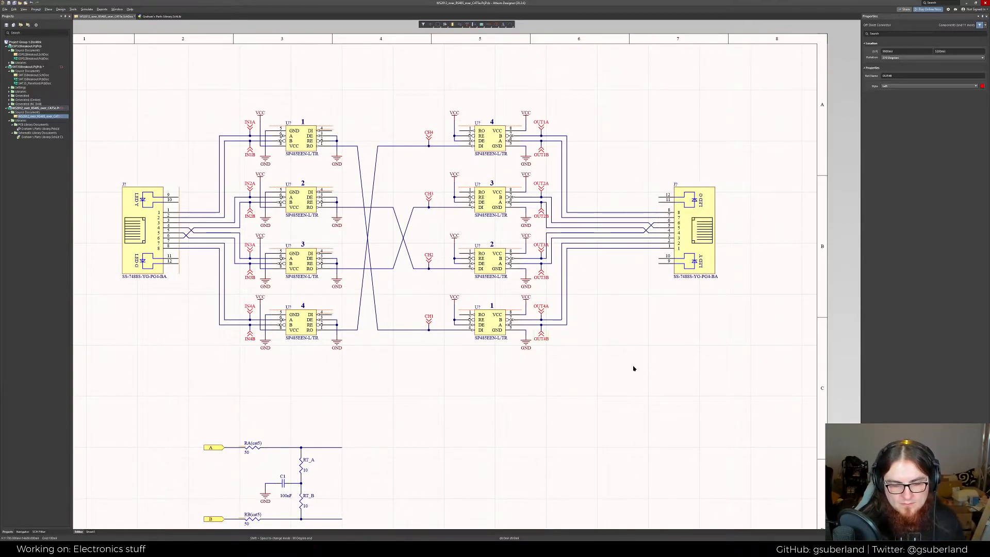
{"action": "left_click", "coordinate": [639, 364]}
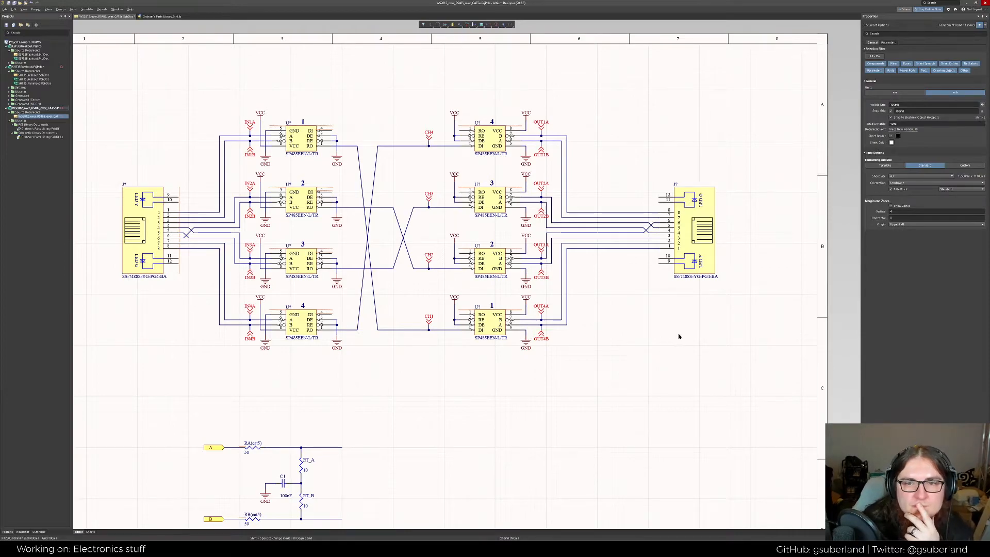
{"action": "right_click_drag", "start_coordinate": [678, 335], "coordinate": [731, 327]}
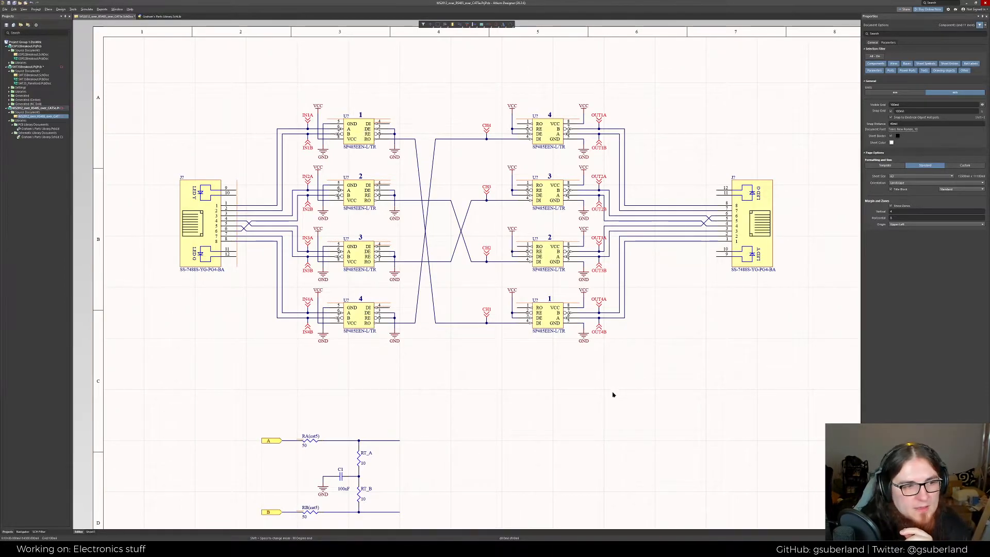
{"action": "right_click_drag", "start_coordinate": [618, 393], "coordinate": [615, 379]}
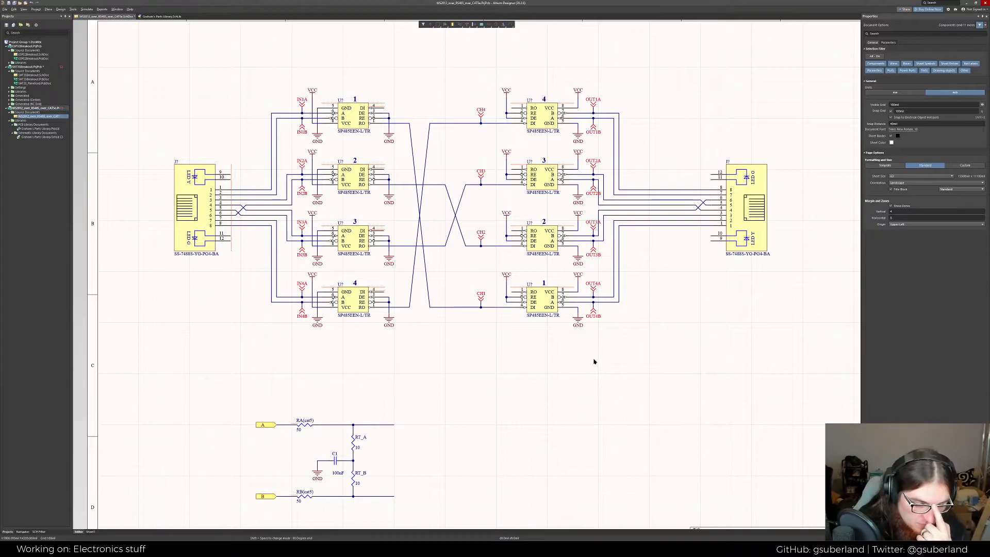
{"action": "right_click_drag", "start_coordinate": [211, 322], "coordinate": [212, 332]}
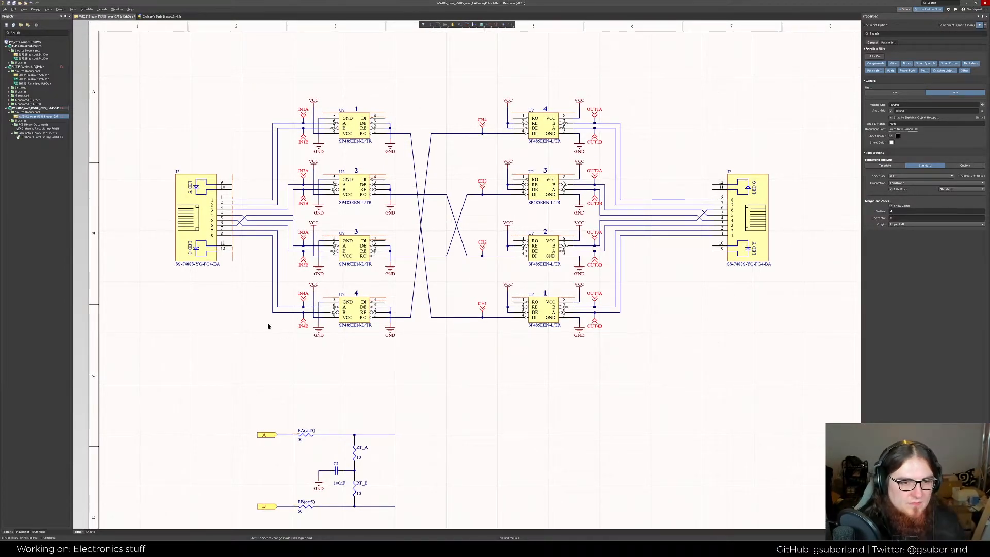
{"action": "right_click_drag", "start_coordinate": [240, 302], "coordinate": [242, 301]}
{"action": "right_click_drag", "start_coordinate": [446, 472], "coordinate": [438, 466]}
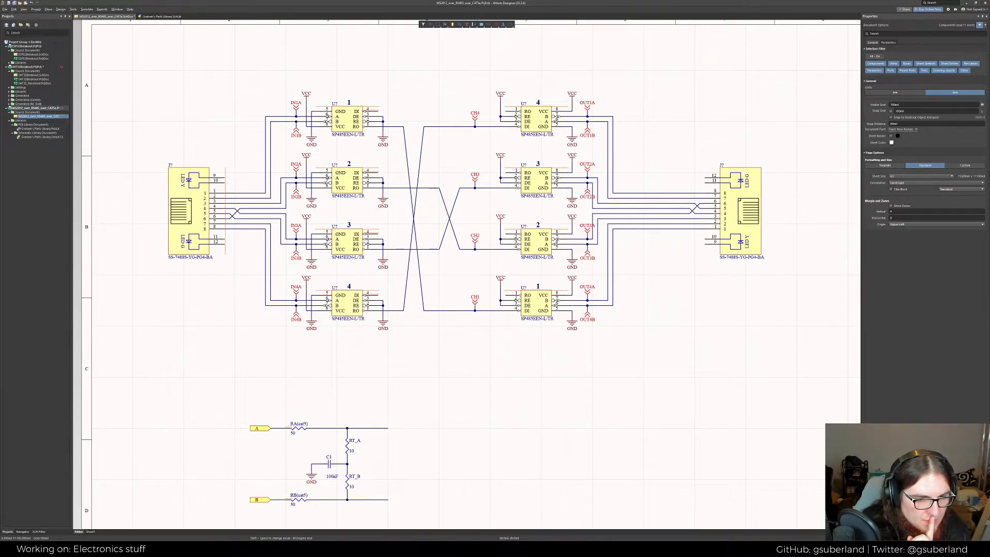
Switch to the browser and examine the recommended PCB hole layout and pin numbering in the RJ45 jack's datasheet
{"action": "key", "text": "alt+Tab"}
{"action": "left_click", "coordinate": [681, 7]}
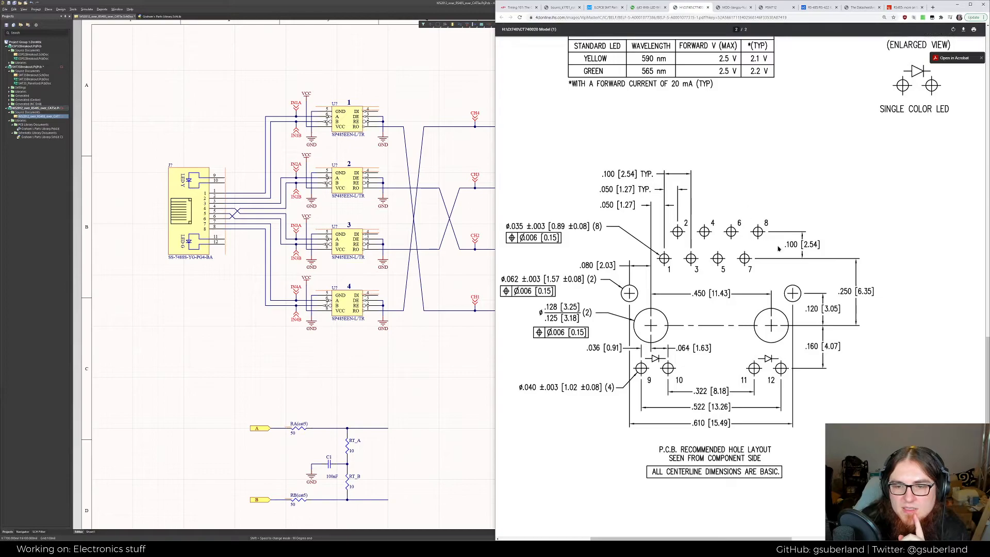
{"action": "scroll", "coordinate": [787, 277], "scroll_direction": "down", "scroll_amount": 3, "text": "ctrl"}
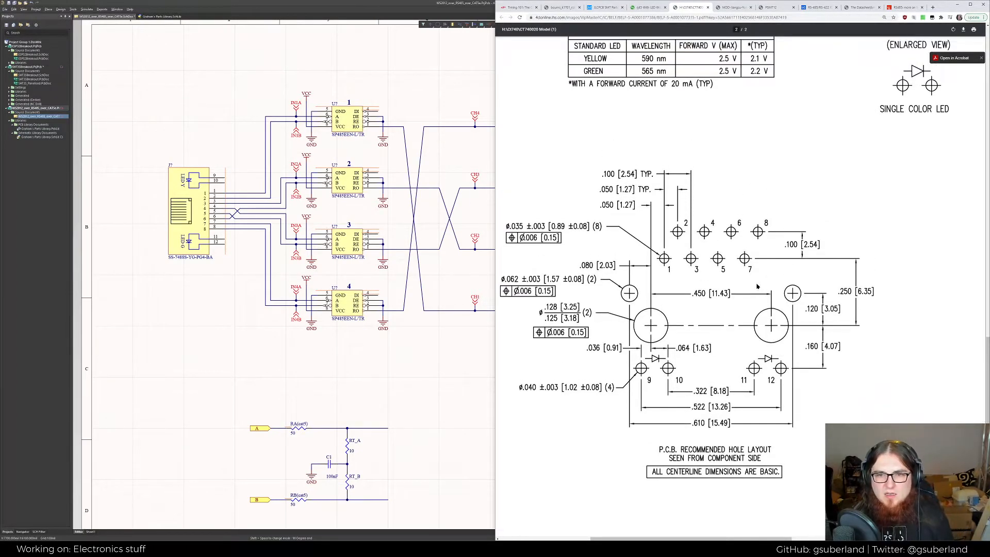
{"action": "scroll", "coordinate": [725, 300], "scroll_direction": "down", "scroll_amount": 1, "text": "ctrl"}
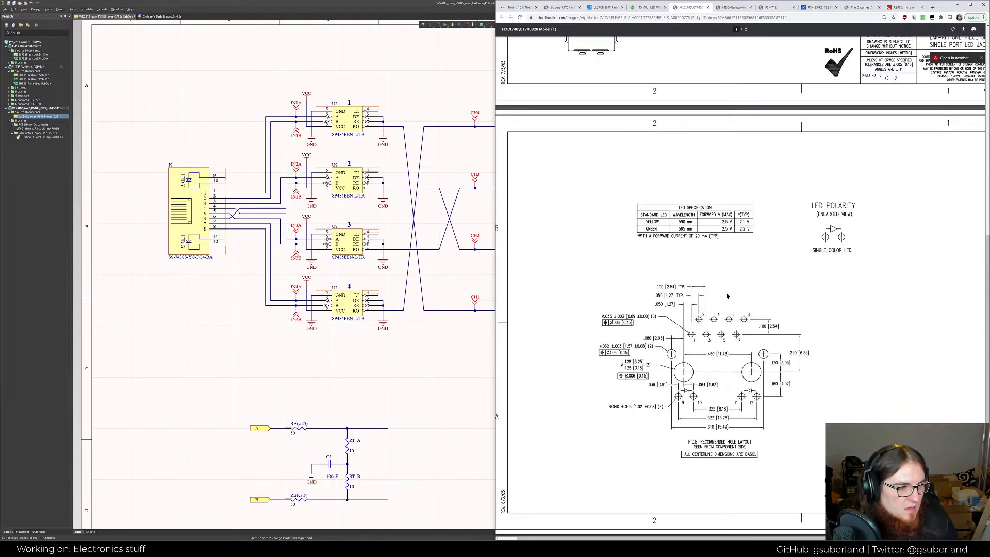
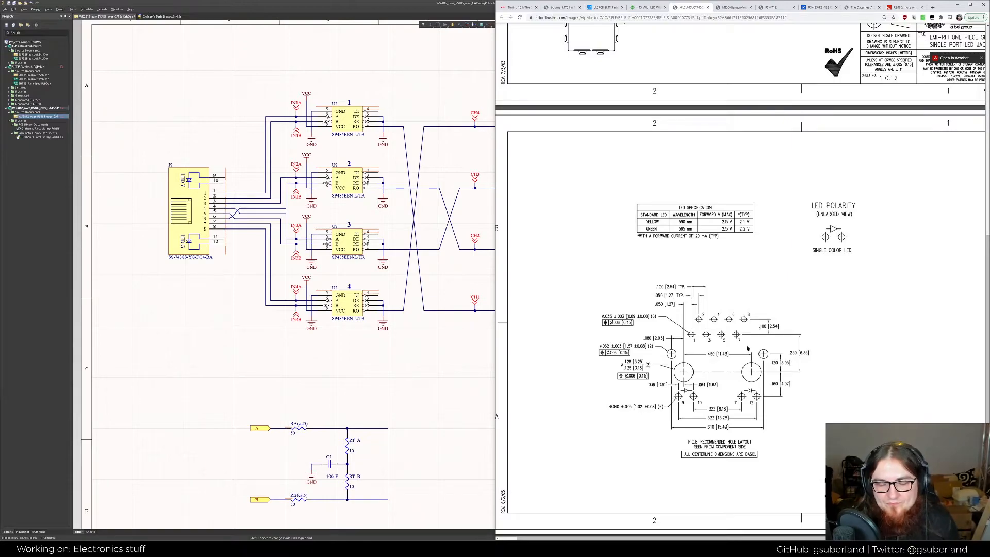
{"action": "scroll", "coordinate": [747, 349], "scroll_direction": "up", "scroll_amount": 3, "text": "ctrl"}
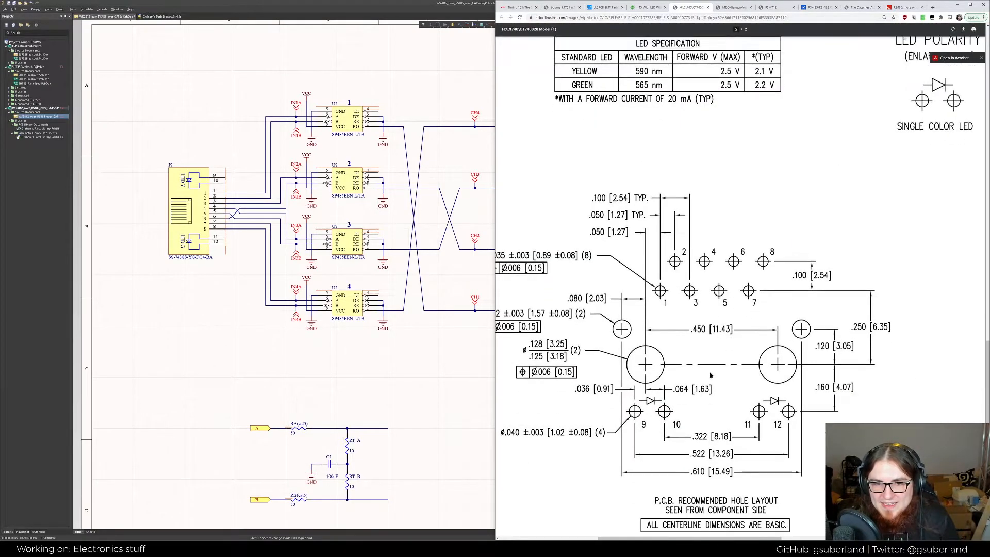
{"action": "scroll", "coordinate": [711, 374], "scroll_direction": "down", "scroll_amount": 2, "text": "ctrl"}
Compare the product photos of the RJ45 jacks in the Farnell results with the datasheet's PCB hole layout
{"action": "left_click", "coordinate": [654, 7]}
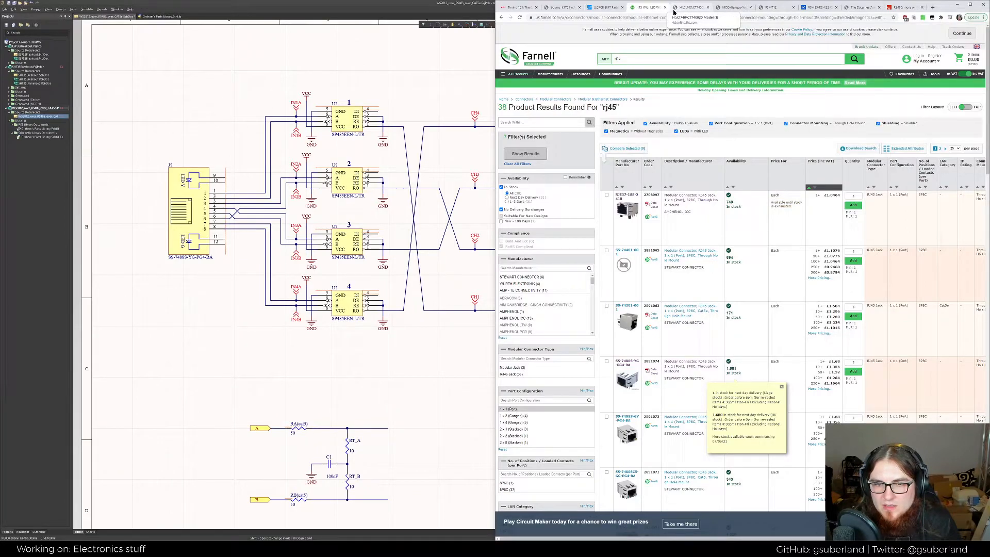
{"action": "mouse_move", "coordinate": [624, 217]}
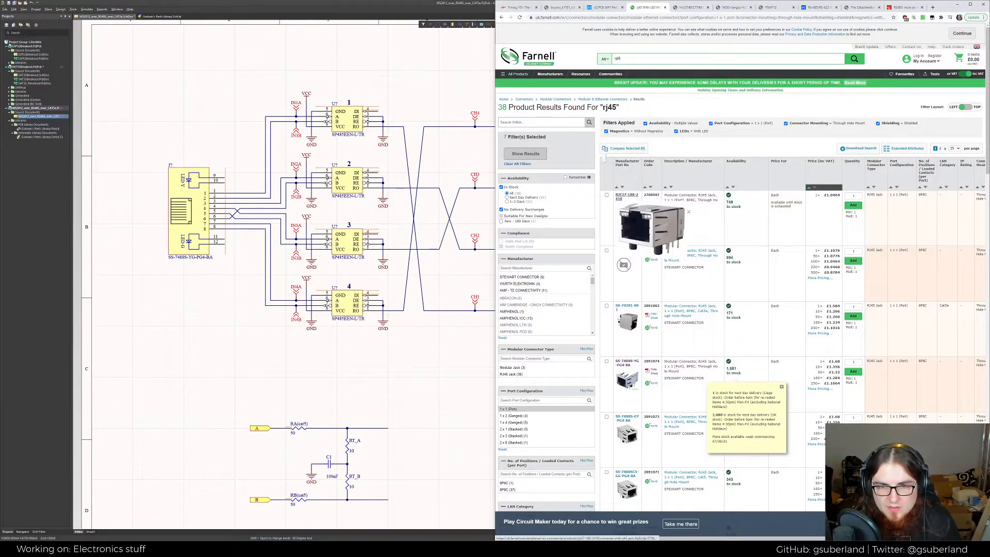
{"action": "scroll", "coordinate": [679, 319], "scroll_direction": "down", "scroll_amount": 2}
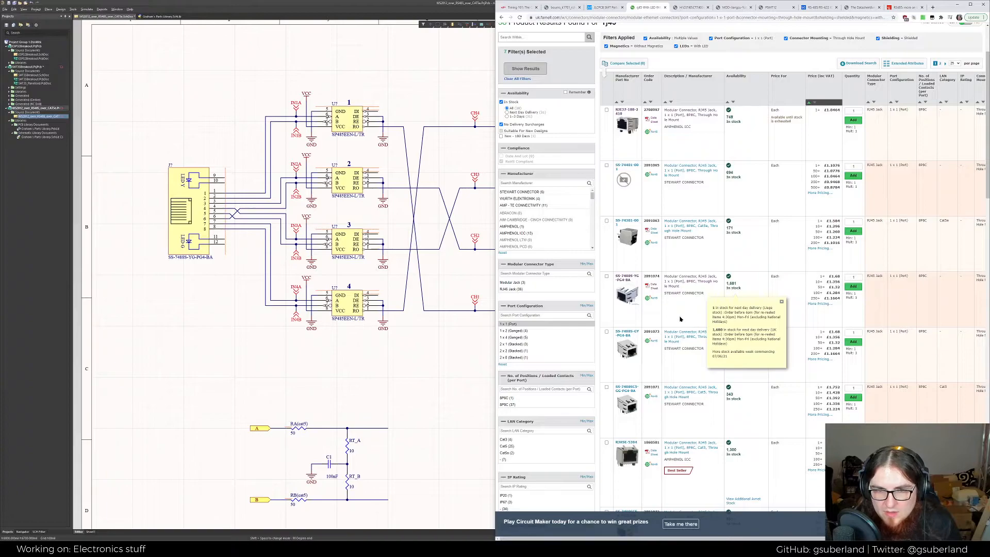
{"action": "mouse_move", "coordinate": [626, 305]}
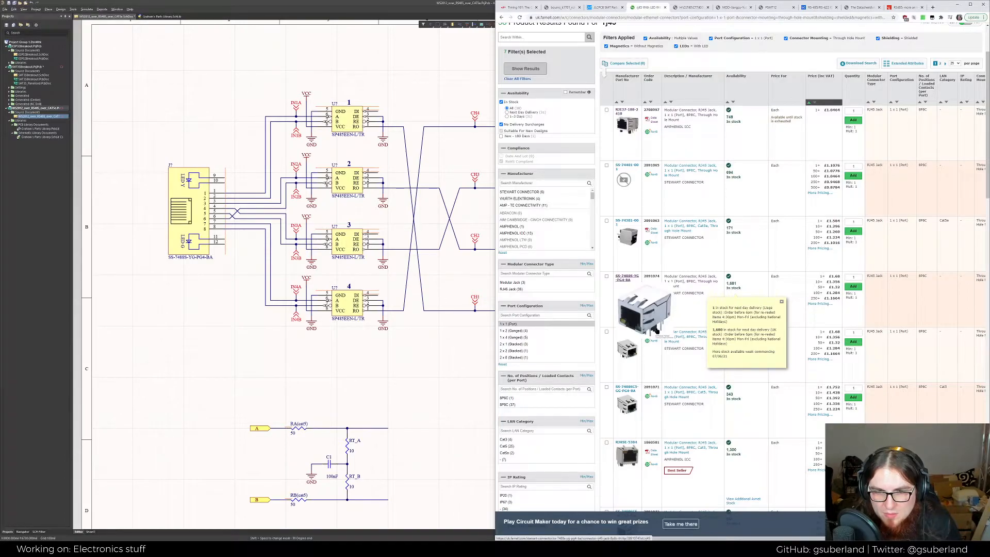
{"action": "left_click", "coordinate": [679, 8]}
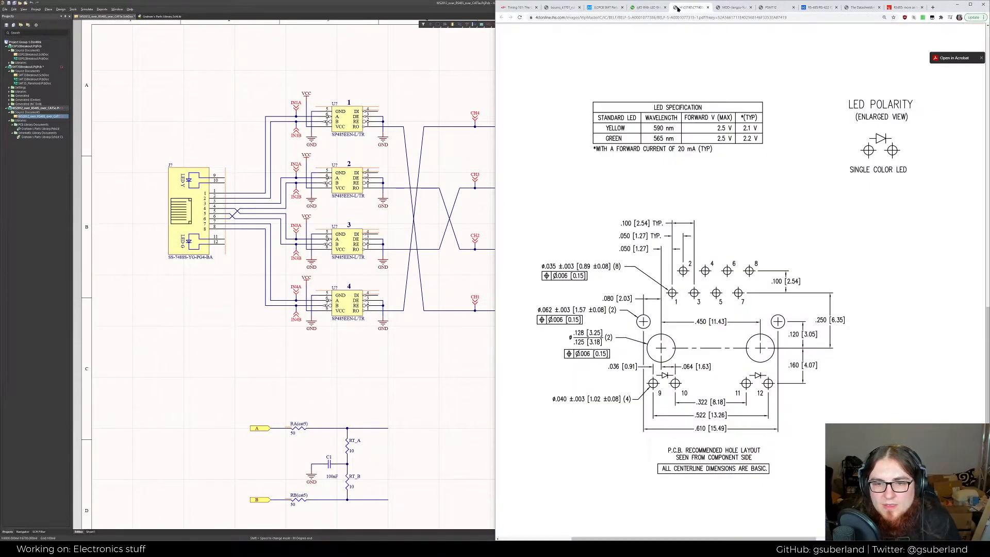
{"action": "left_click", "coordinate": [647, 7]}
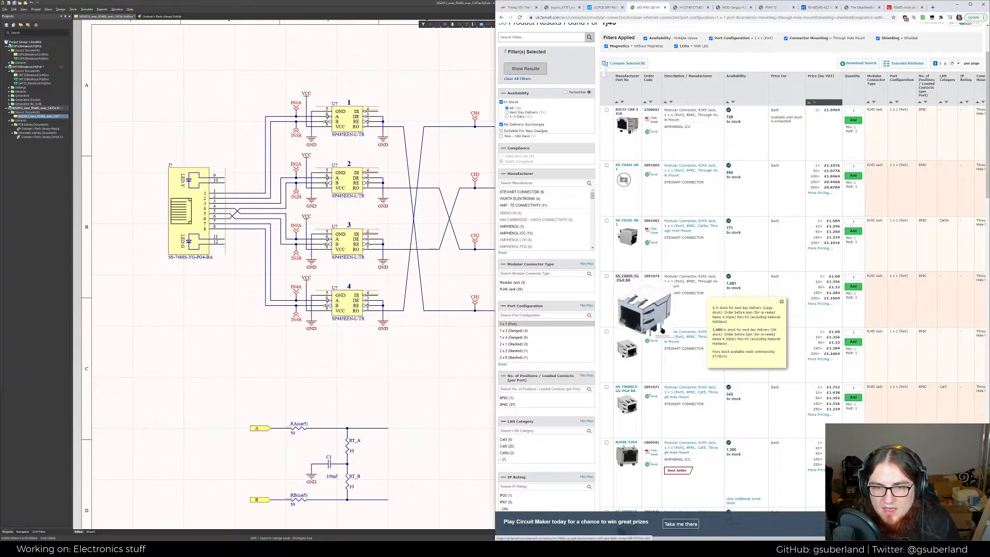
{"action": "left_click", "coordinate": [683, 9]}
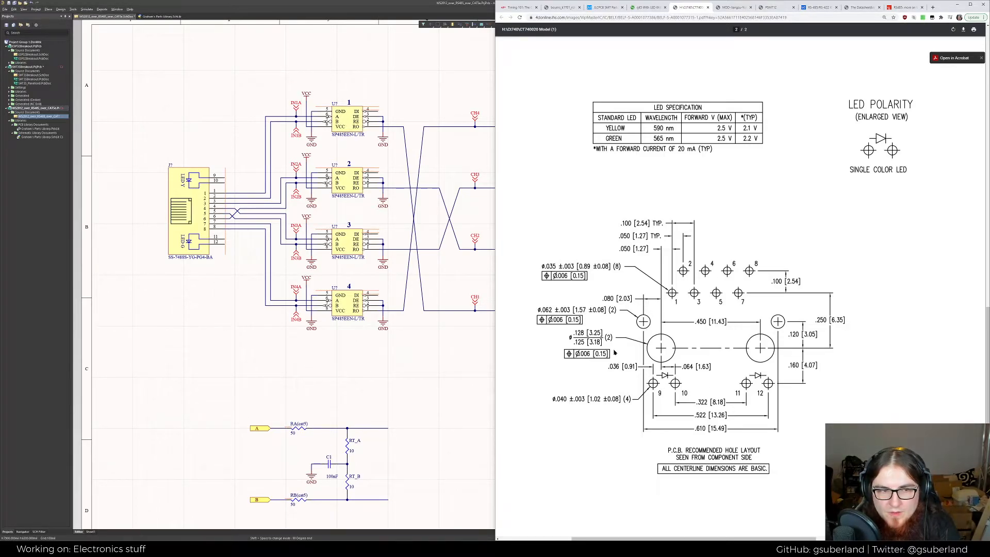
Open the RJ45 jack's symbol in the schematic parts library and compare its pins with the datasheet's PCB hole layout
{"action": "left_click", "coordinate": [206, 238]}
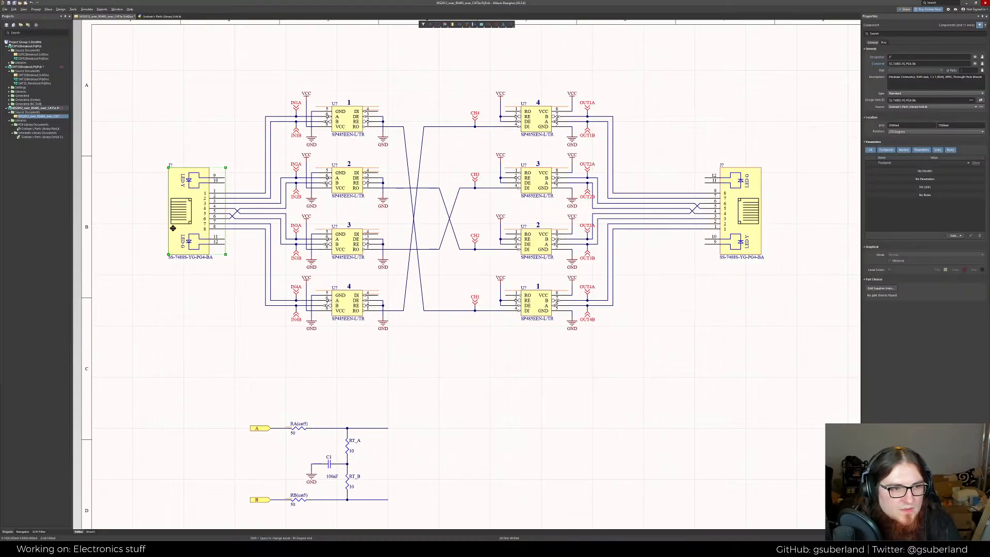
{"action": "left_click", "coordinate": [129, 198]}
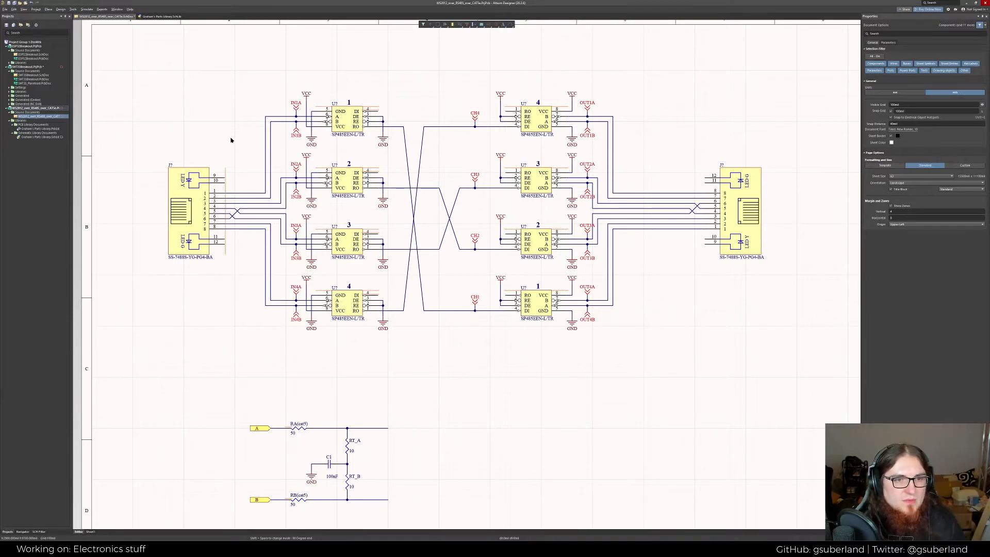
{"action": "left_click", "coordinate": [175, 17]}
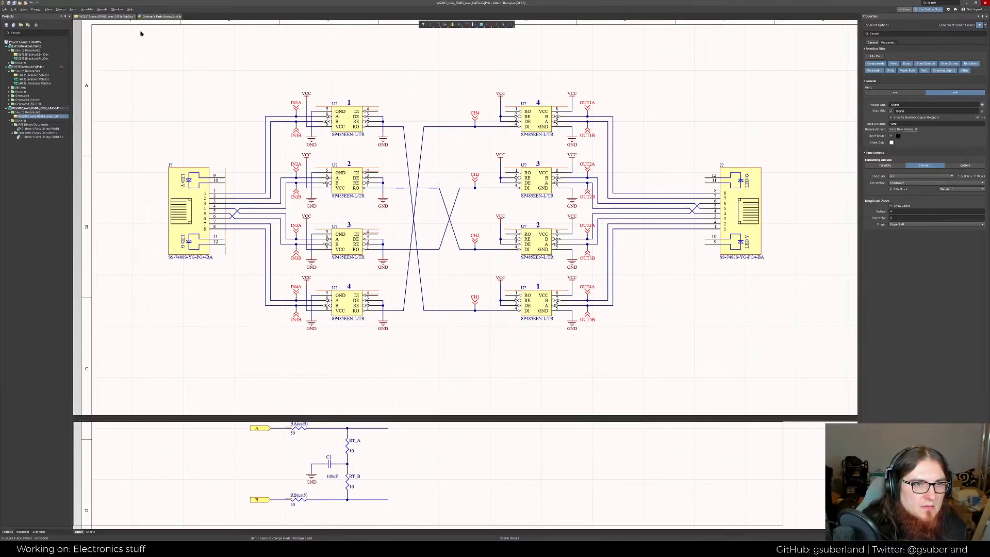
{"action": "left_click", "coordinate": [125, 17]}
{"action": "left_click", "coordinate": [160, 16]}
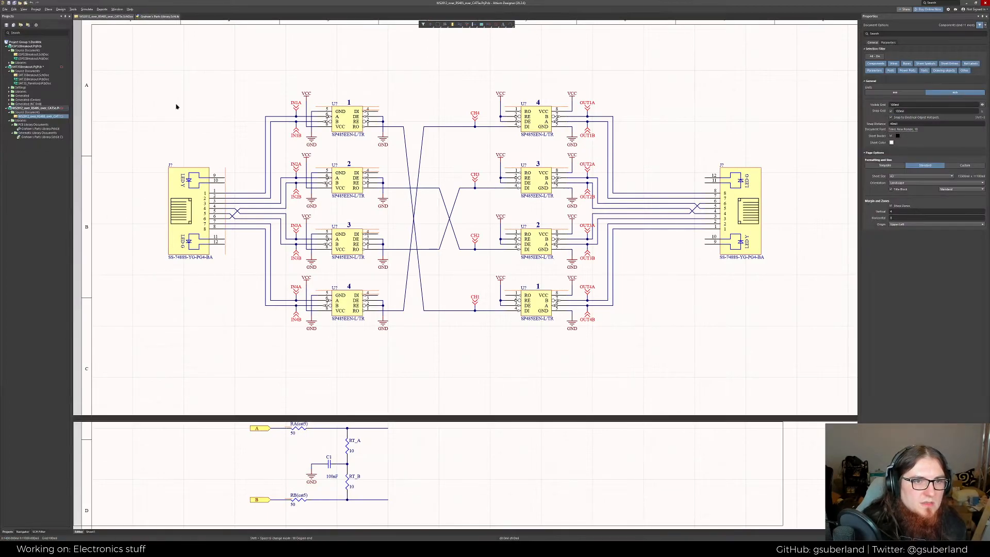
{"action": "scroll", "coordinate": [116, 296], "scroll_direction": "up", "scroll_amount": 4, "text": "ctrl"}
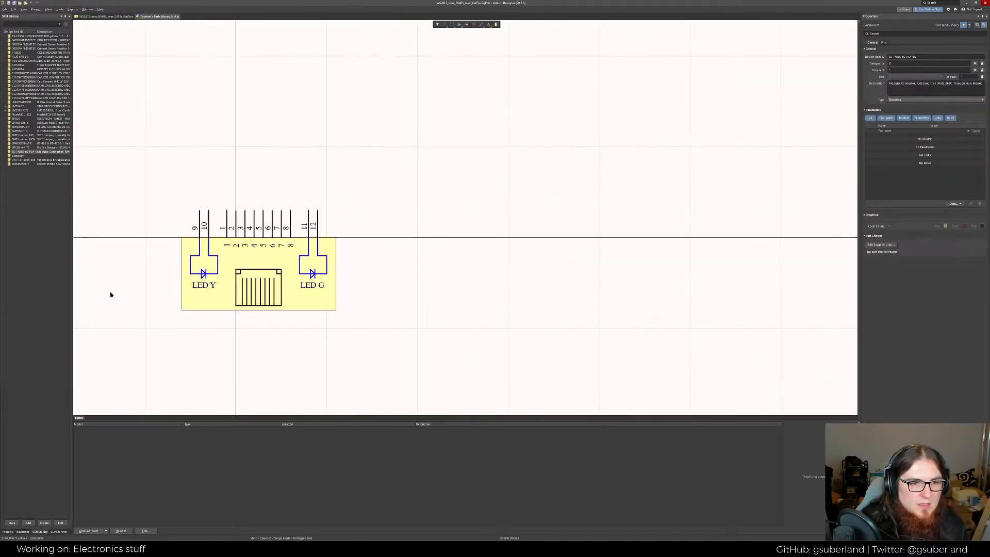
{"action": "left_click", "coordinate": [210, 283]}
{"action": "left_click", "coordinate": [154, 97]}
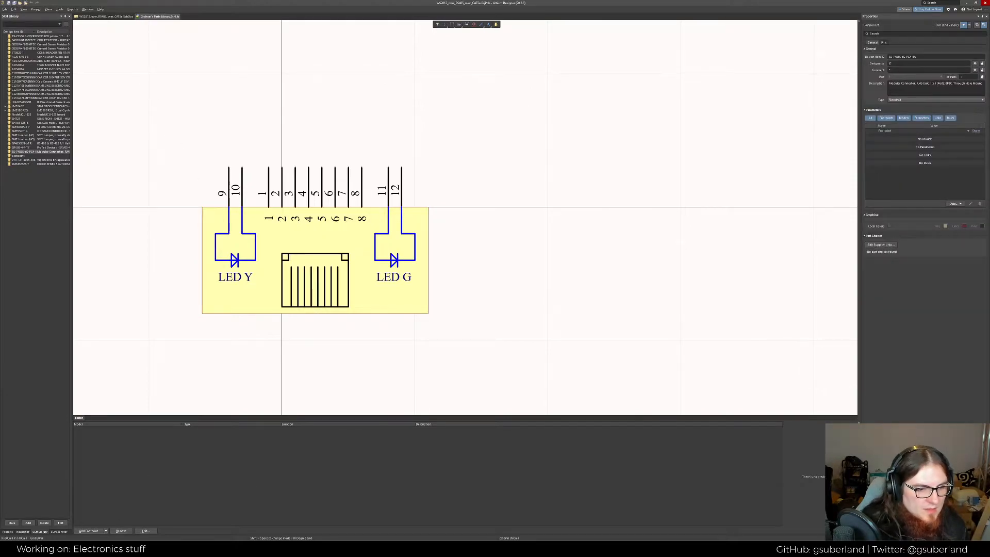
{"action": "key", "text": "alt+Tab"}
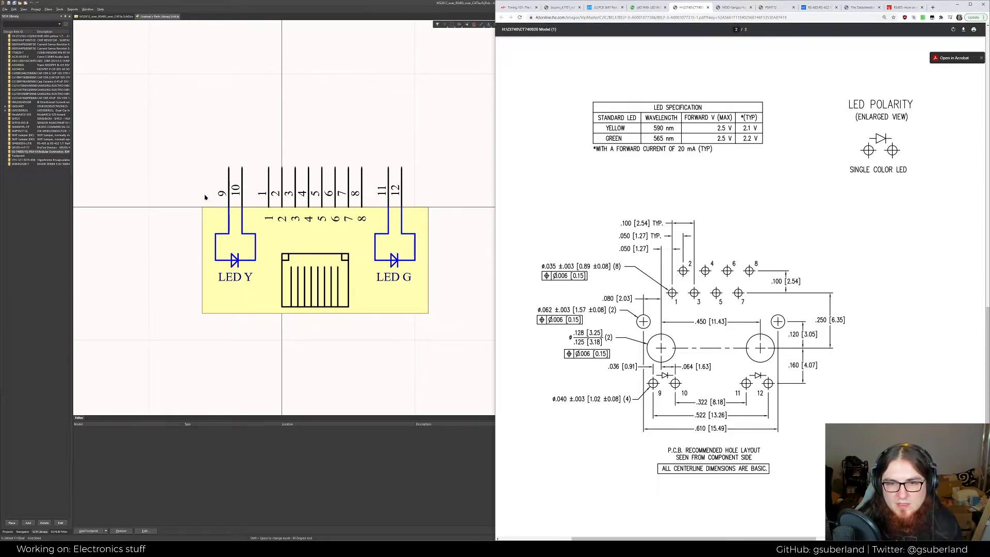
Widen the RJ45 symbol's yellow body rectangle at both ends, beyond the LED Y and LED G outlines
{"action": "left_click", "coordinate": [212, 218]}
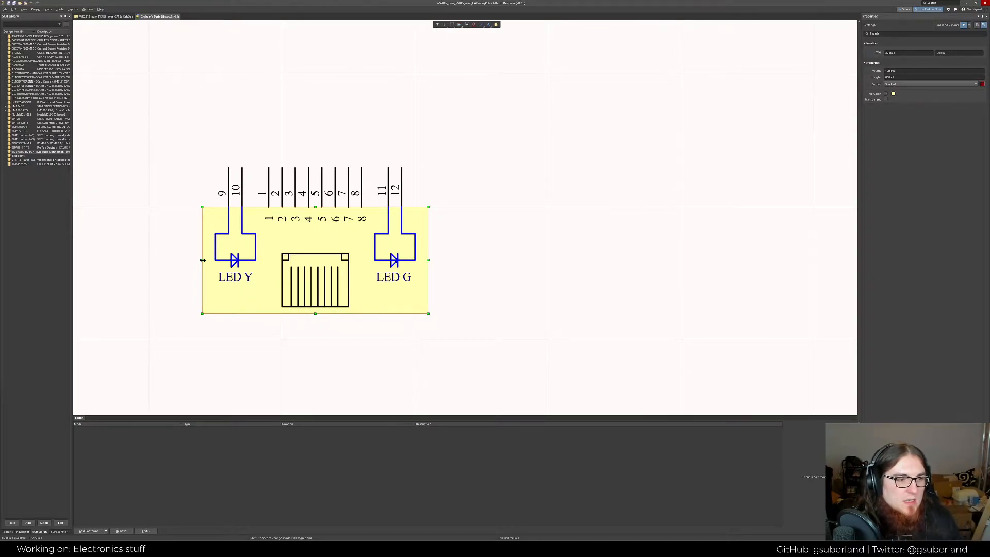
{"action": "left_click_drag", "start_coordinate": [202, 261], "coordinate": [189, 260]}
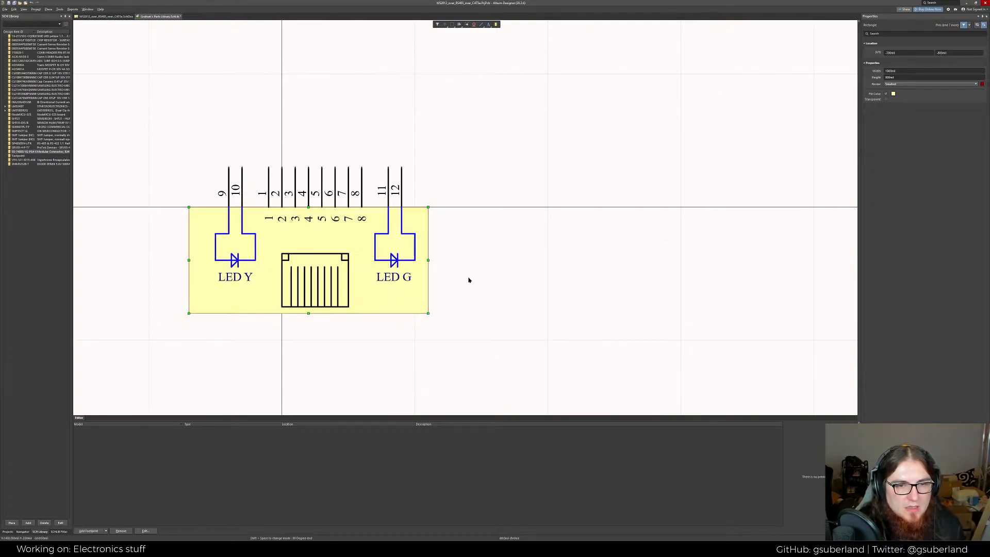
{"action": "left_click_drag", "start_coordinate": [427, 261], "coordinate": [448, 260]}
{"action": "left_click", "coordinate": [488, 280]}
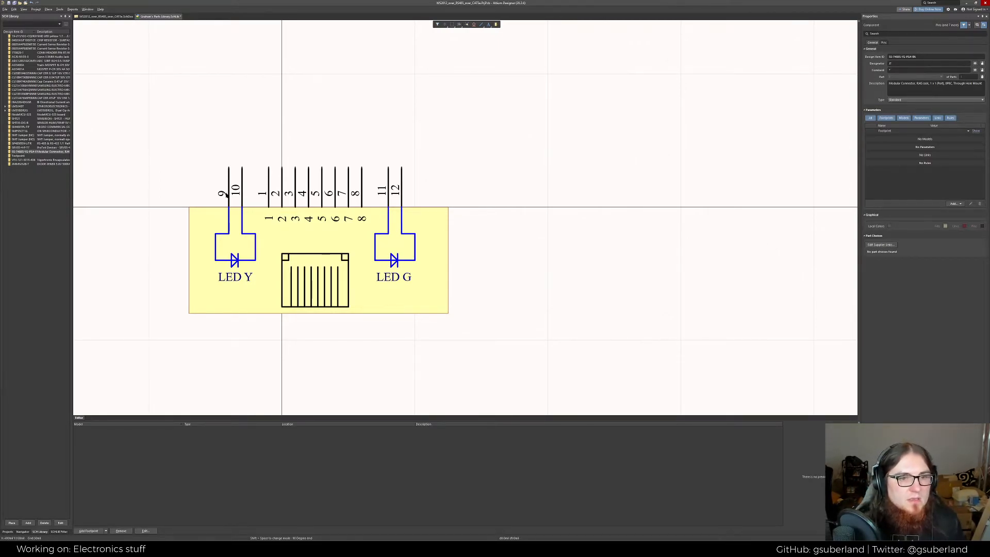
{"action": "left_click_drag", "start_coordinate": [229, 180], "coordinate": [208, 170]}
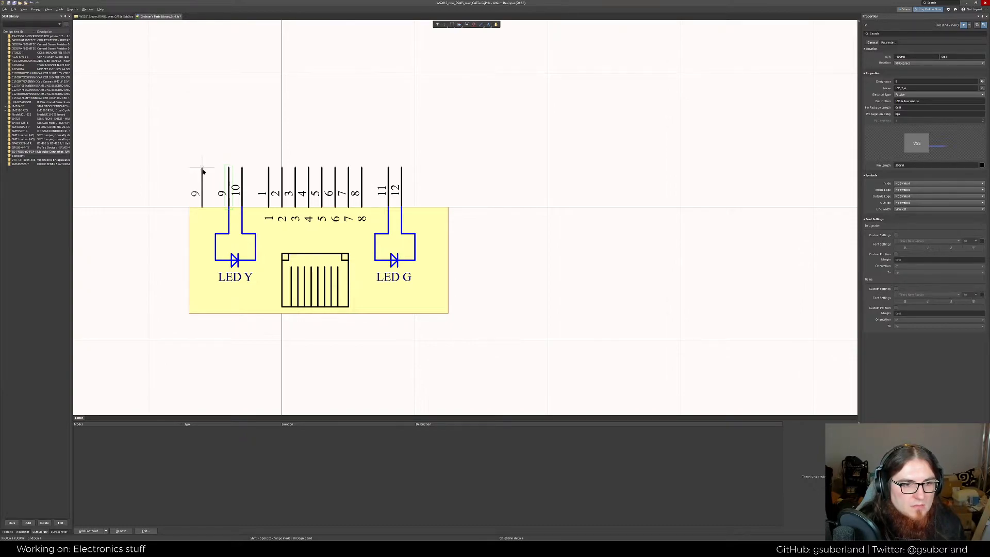
{"action": "left_click", "coordinate": [202, 170]}
{"action": "key", "text": "ctrl+v"}
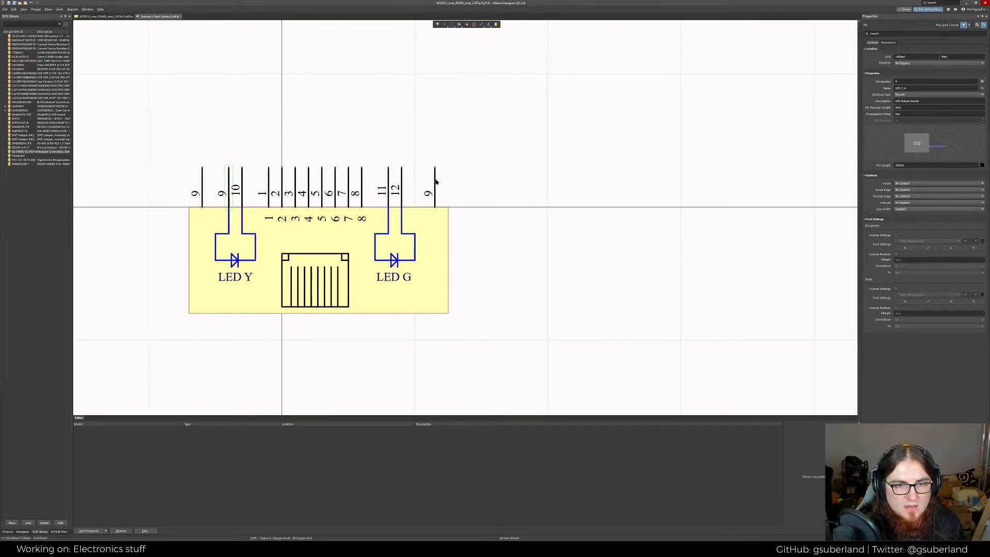
{"action": "left_click", "coordinate": [434, 170]}
{"action": "key", "text": "Delete"}
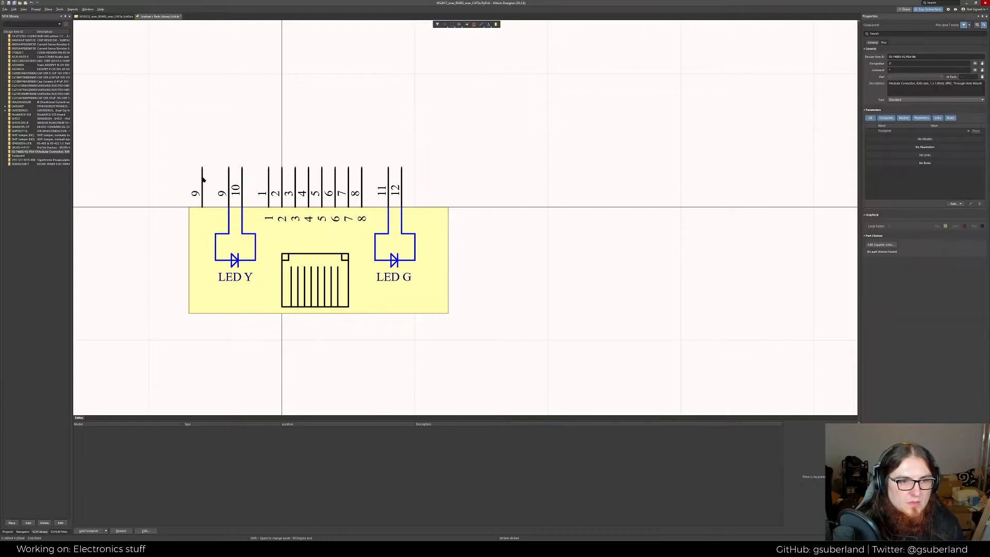
{"action": "left_click", "coordinate": [202, 178]}
{"action": "key", "text": "Delete"}
Copy pin 1 and place one copy at each outer end of the RJ45 symbol, outside the LED pins
{"action": "left_click", "coordinate": [266, 179]}
{"action": "key", "text": "ctrl+c"}
{"action": "key", "text": "ctrl+v"}
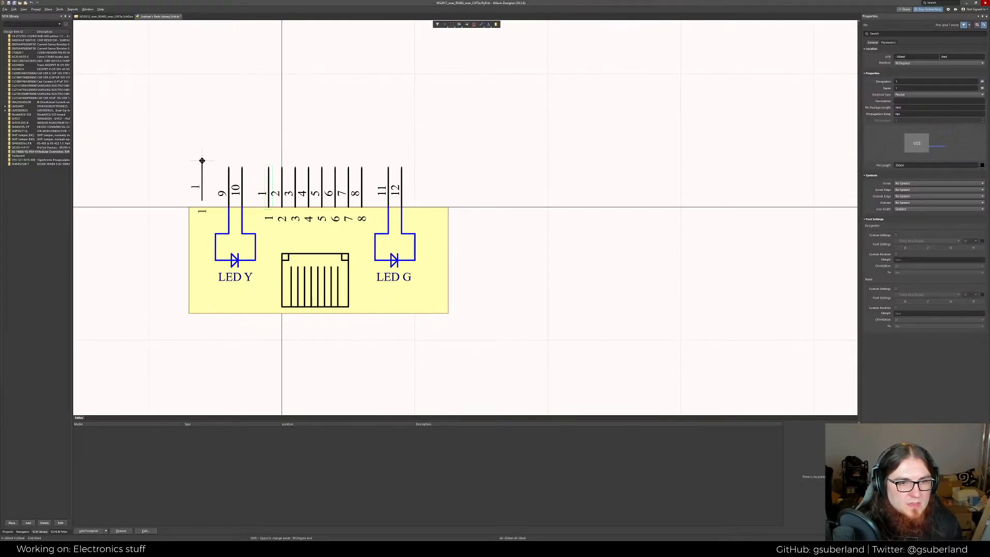
{"action": "left_click", "coordinate": [202, 169]}
{"action": "key", "text": "ctrl+v"}
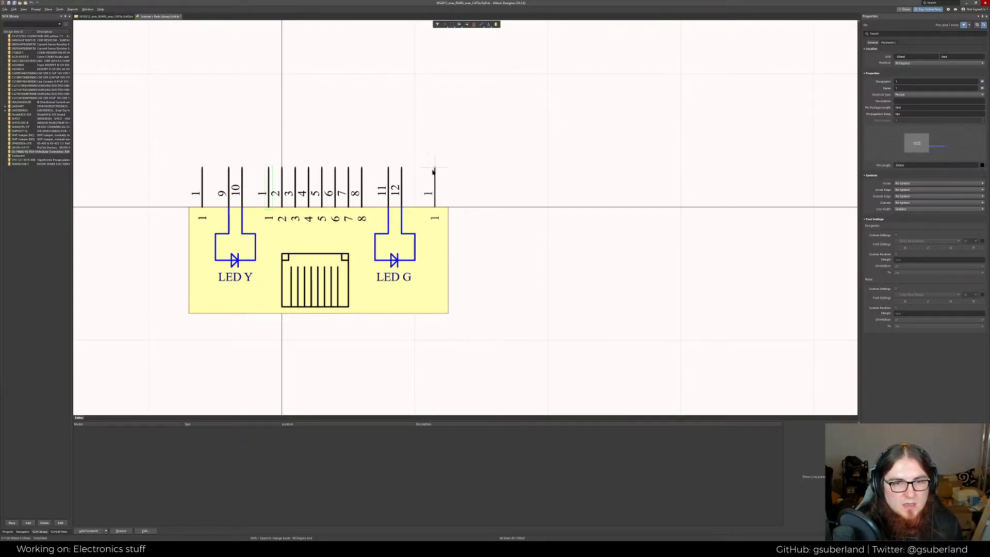
{"action": "left_click", "coordinate": [431, 180]}
Set both the designator and the name of the new pin beside pin 9 to SH1
{"action": "left_click", "coordinate": [202, 181]}
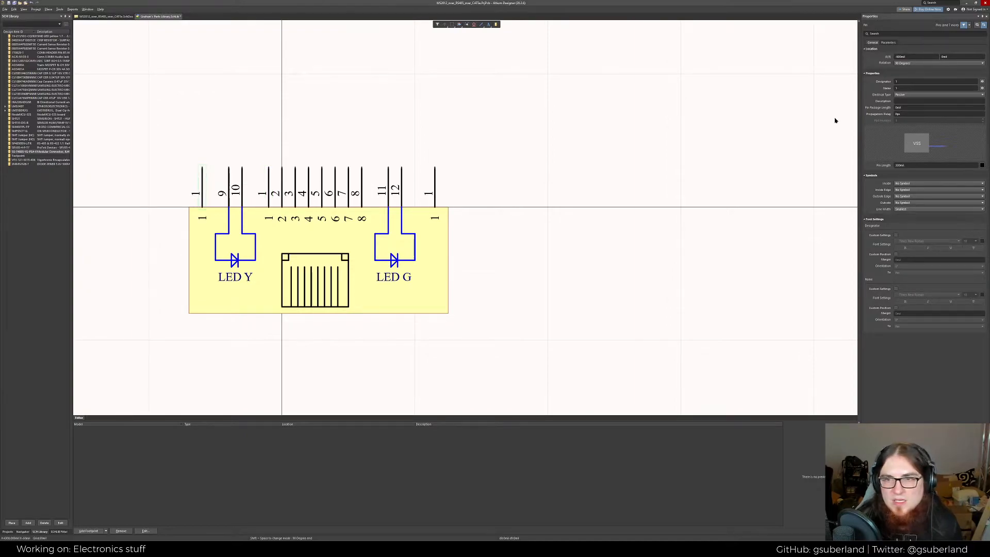
{"action": "left_click", "coordinate": [912, 82]}
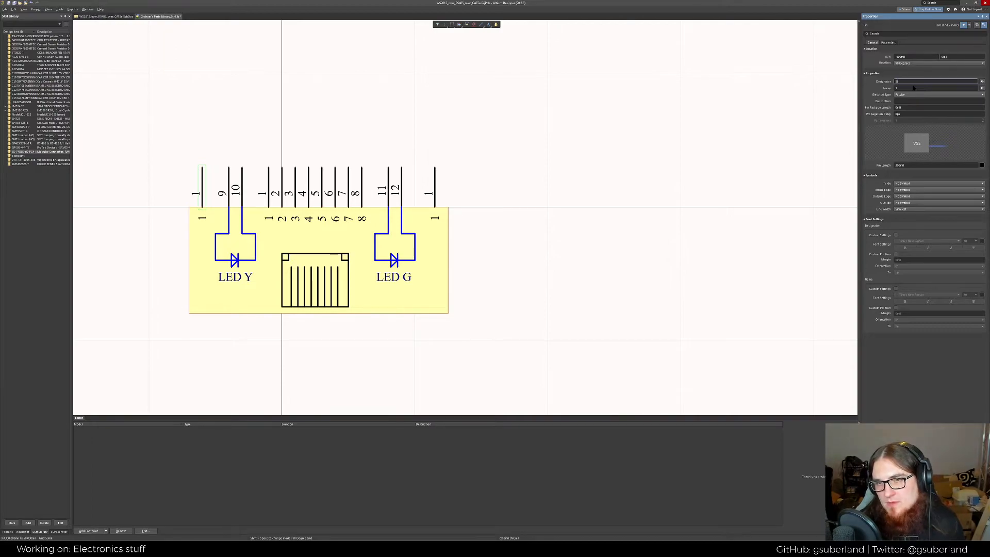
{"action": "key", "text": "Return"}
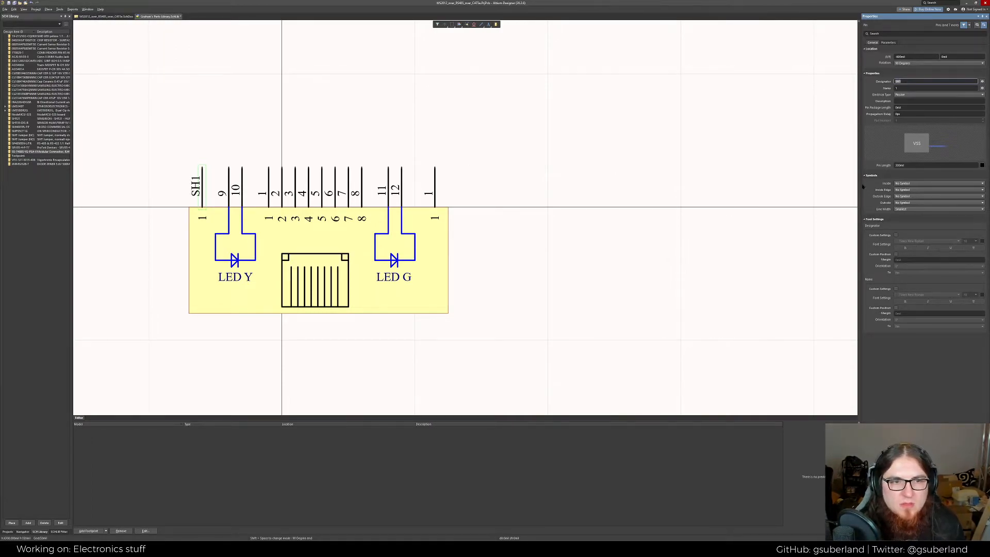
{"action": "left_click", "coordinate": [913, 88]}
{"action": "type", "text": "SH1"}
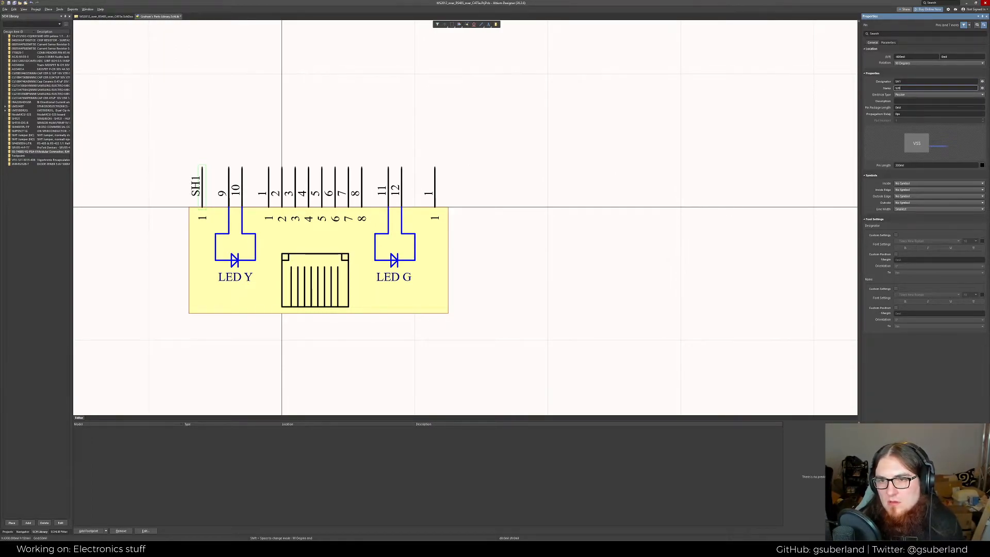
{"action": "key", "text": "Return"}
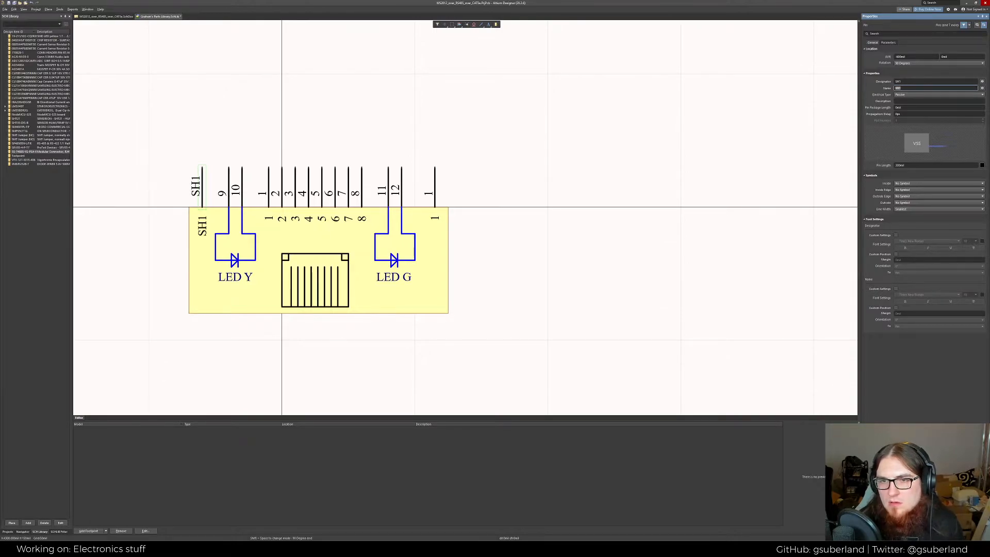
Set both the designator and the name of the new pin beside pin 12 to SH2
{"action": "left_click", "coordinate": [436, 171]}
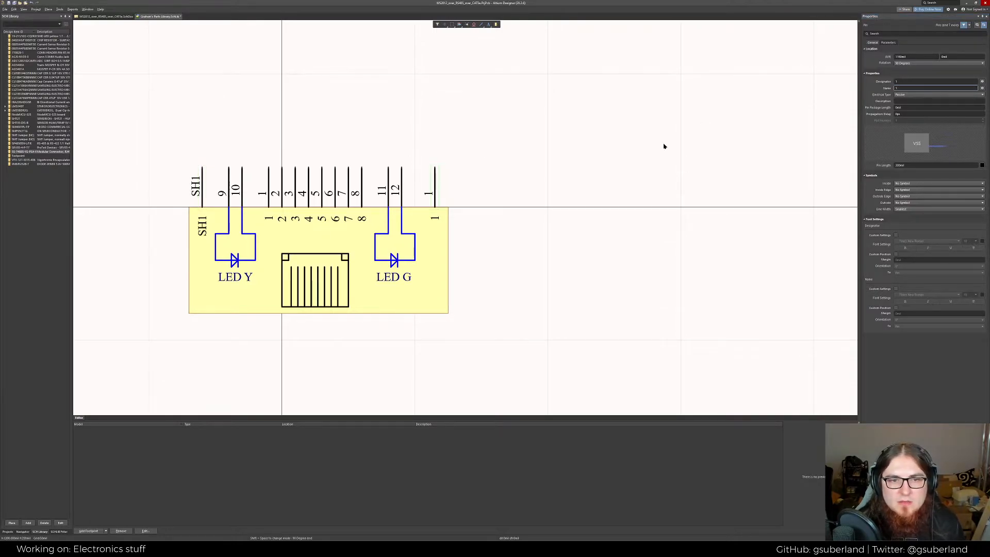
{"action": "left_click", "coordinate": [917, 81]}
{"action": "type", "text": "SH2"}
{"action": "key", "text": "Tab"}
{"action": "type", "text": "SH2"}
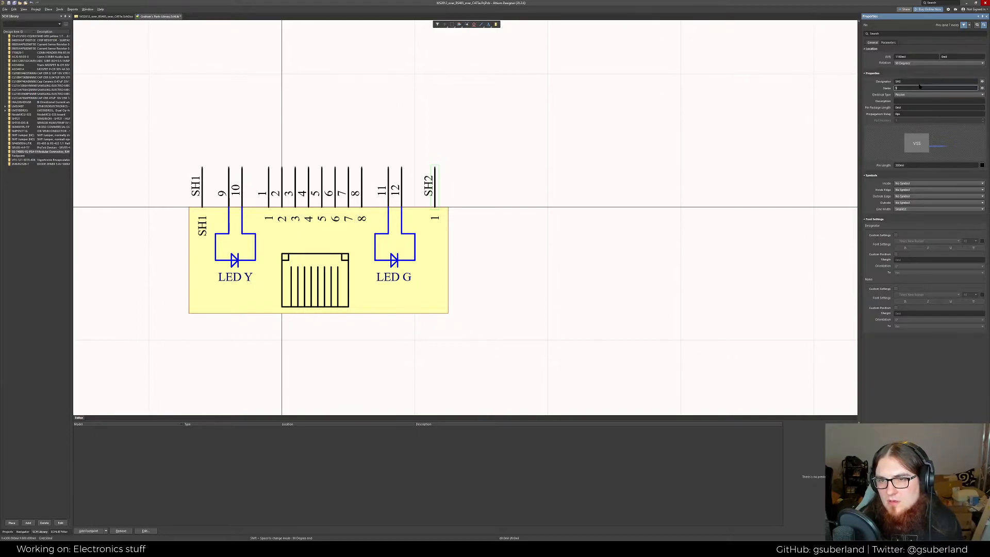
{"action": "key", "text": "Return"}
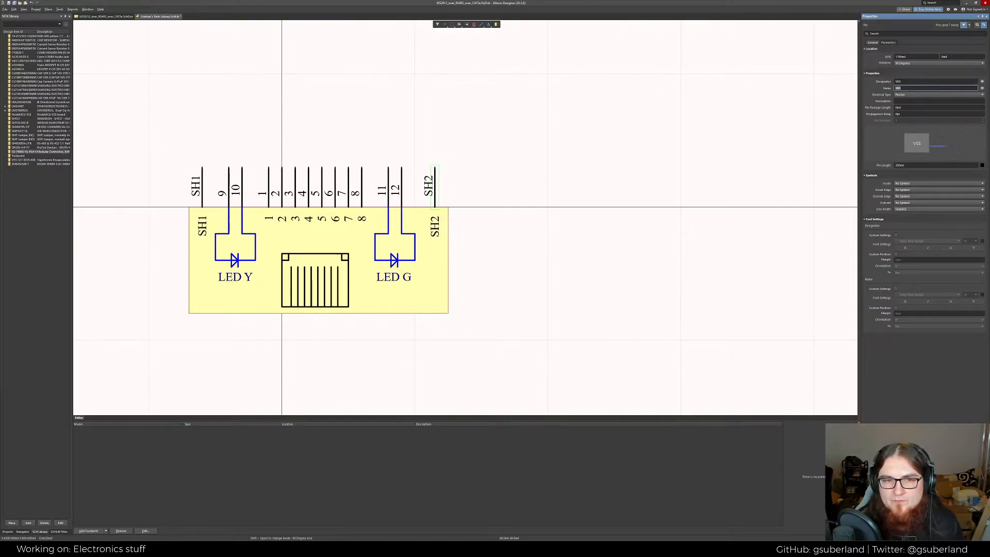
{"action": "left_click", "coordinate": [457, 203]}
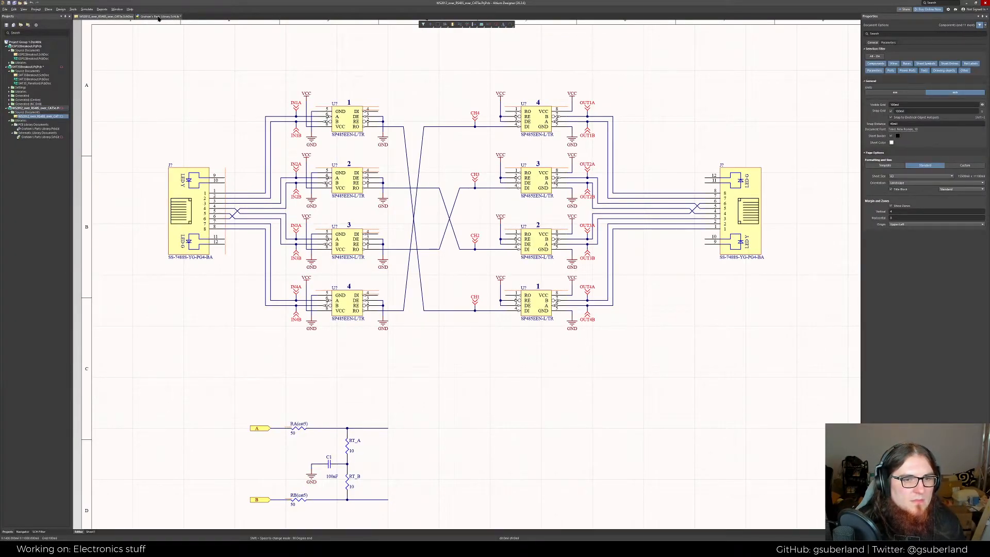
Describe pins SH2 and SH1 as the shielding / chassis metal pad and save the parts library
{"action": "left_click", "coordinate": [159, 17]}
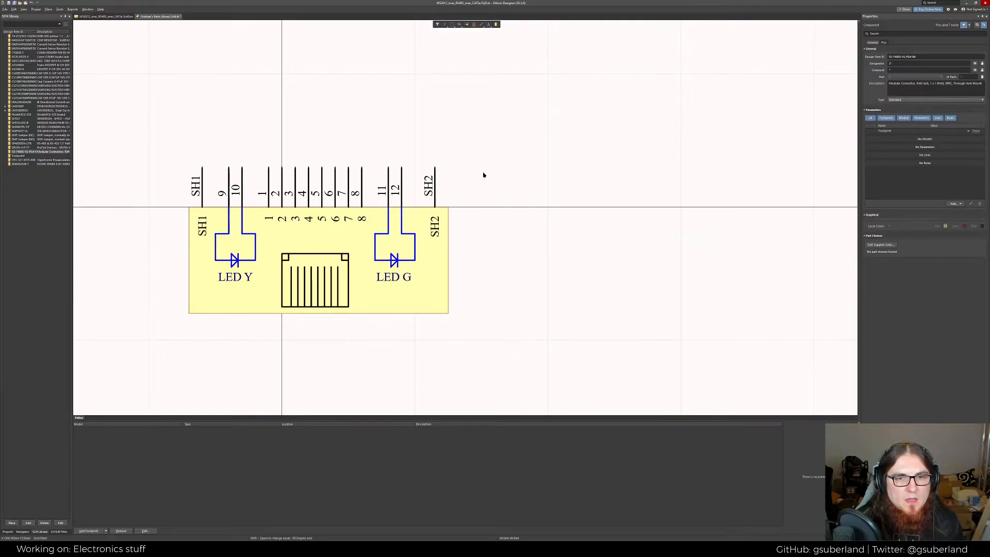
{"action": "right_click_drag", "start_coordinate": [483, 175], "coordinate": [493, 183]}
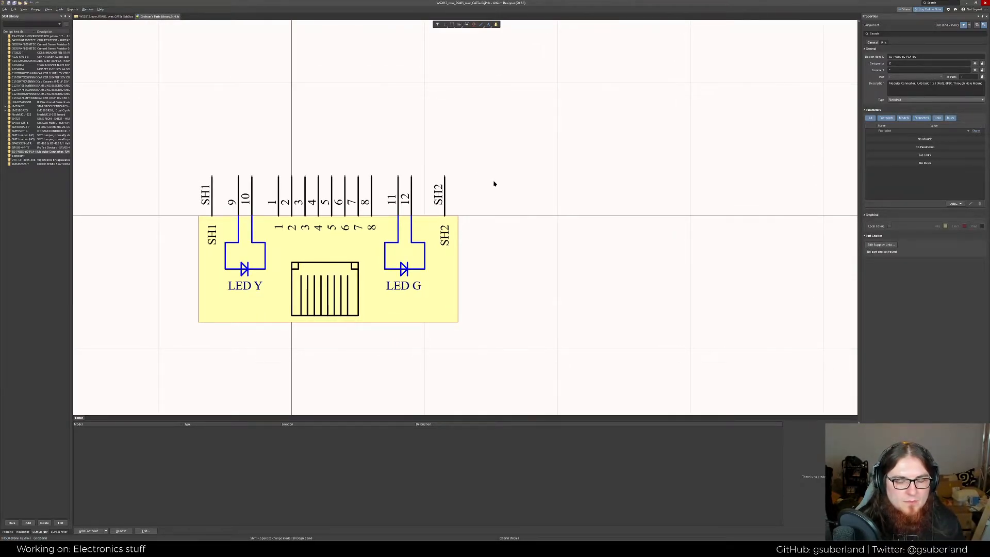
{"action": "left_click", "coordinate": [444, 195]}
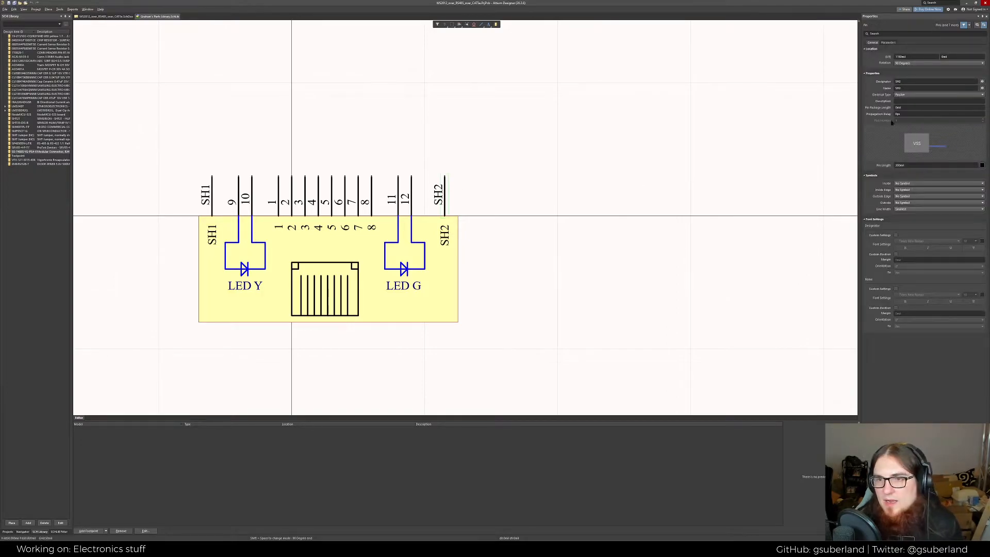
{"action": "left_click", "coordinate": [910, 101]}
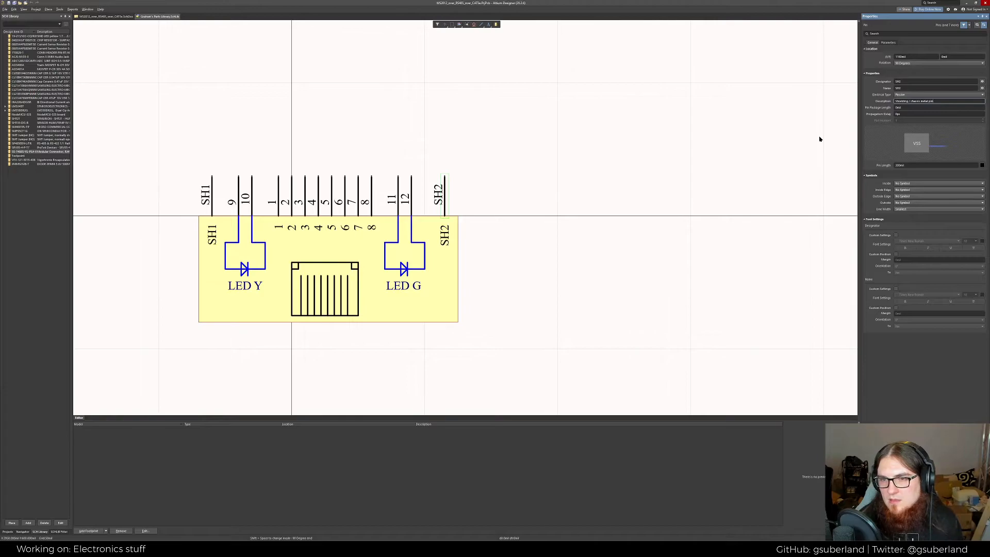
{"action": "key", "text": "Return"}
{"action": "left_click", "coordinate": [211, 194]}
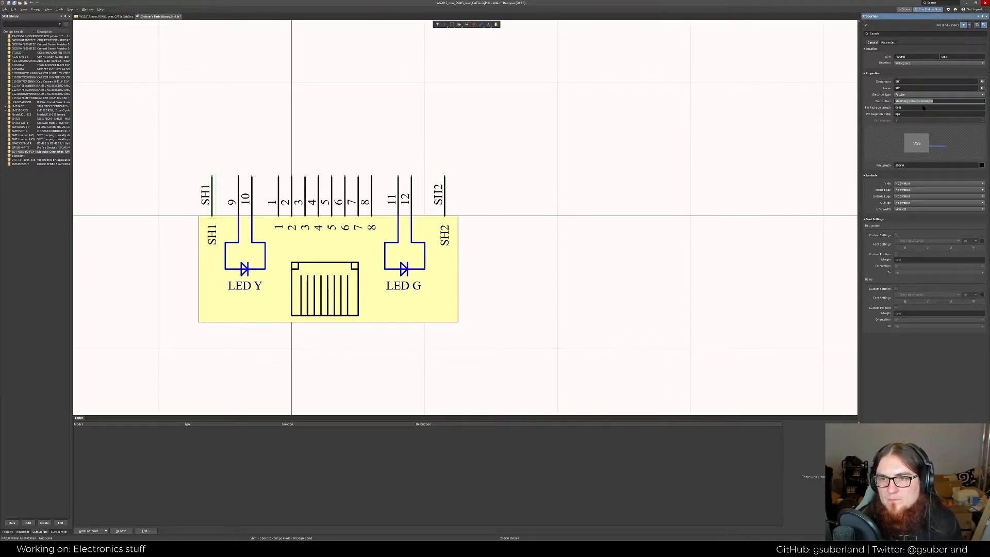
{"action": "left_click", "coordinate": [605, 208]}
{"action": "key", "text": "ctrl+s"}
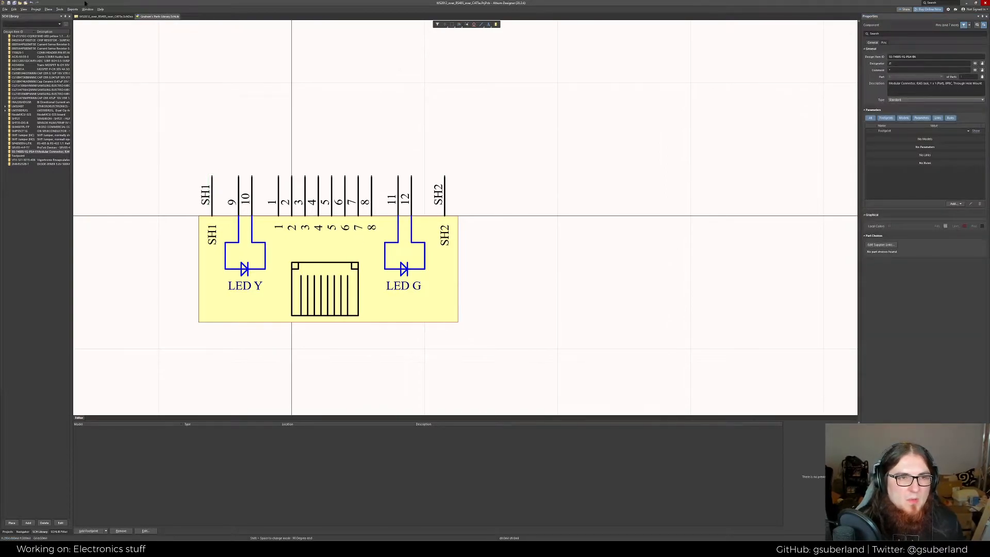
Update both placed RJ45 jacks on the schematic from the parts library and execute the changes
{"action": "left_click", "coordinate": [112, 18]}
{"action": "left_click", "coordinate": [194, 216]}
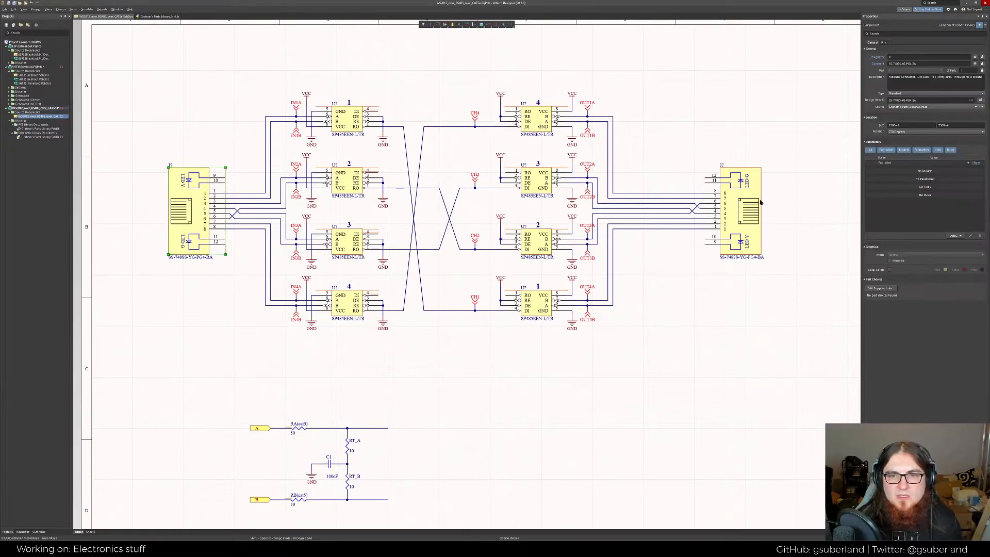
{"action": "left_click", "coordinate": [746, 198], "text": "shift"}
{"action": "right_click", "coordinate": [738, 208]}
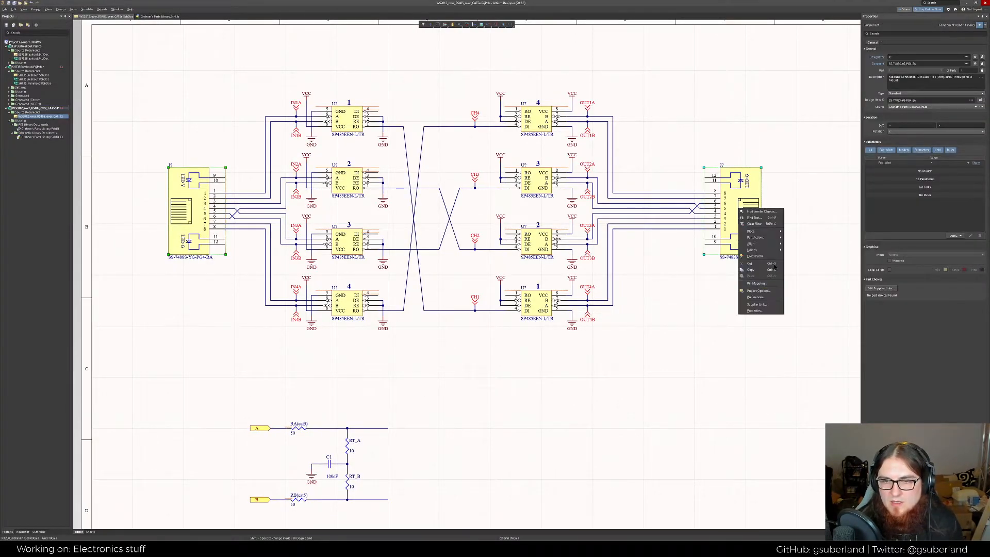
{"action": "mouse_move", "coordinate": [773, 238]}
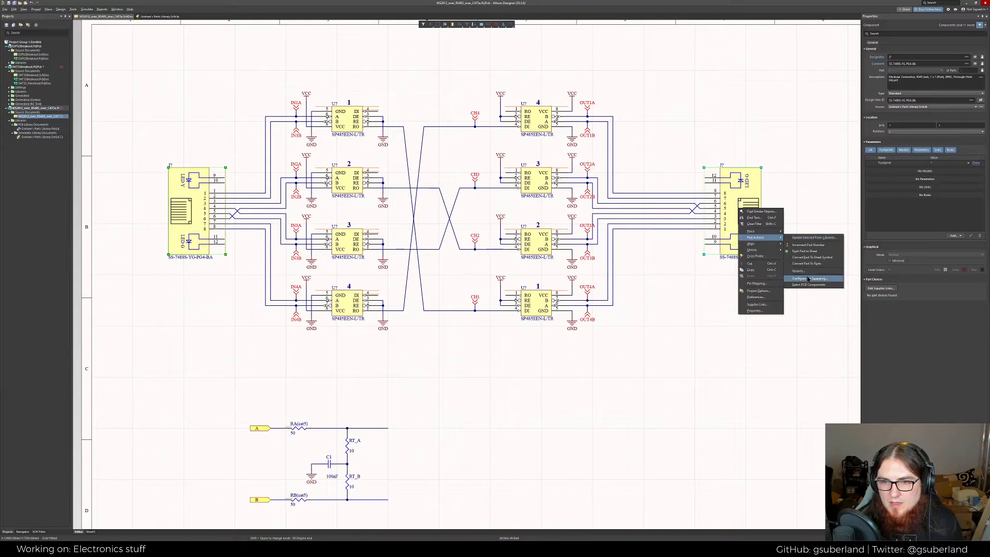
{"action": "left_click", "coordinate": [818, 239]}
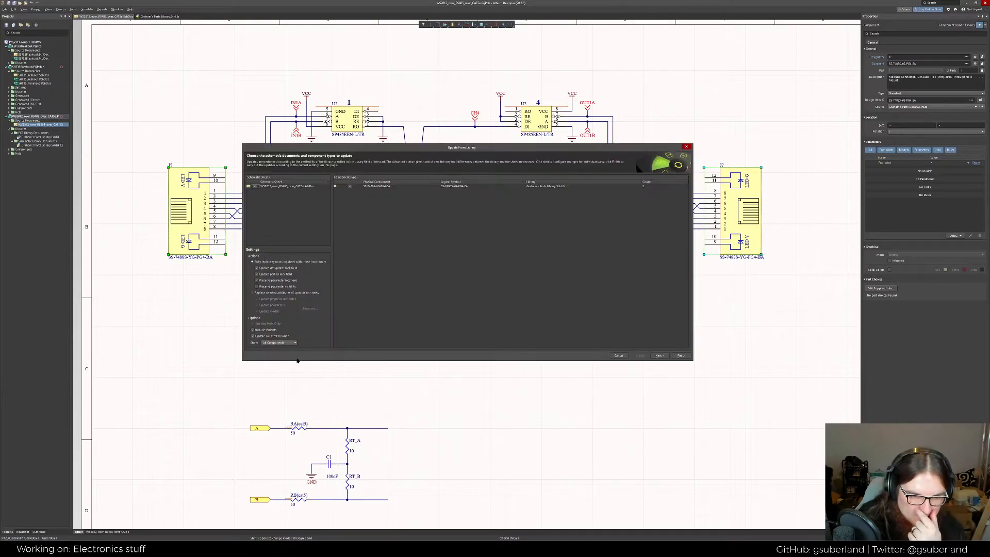
{"action": "left_click", "coordinate": [682, 356]}
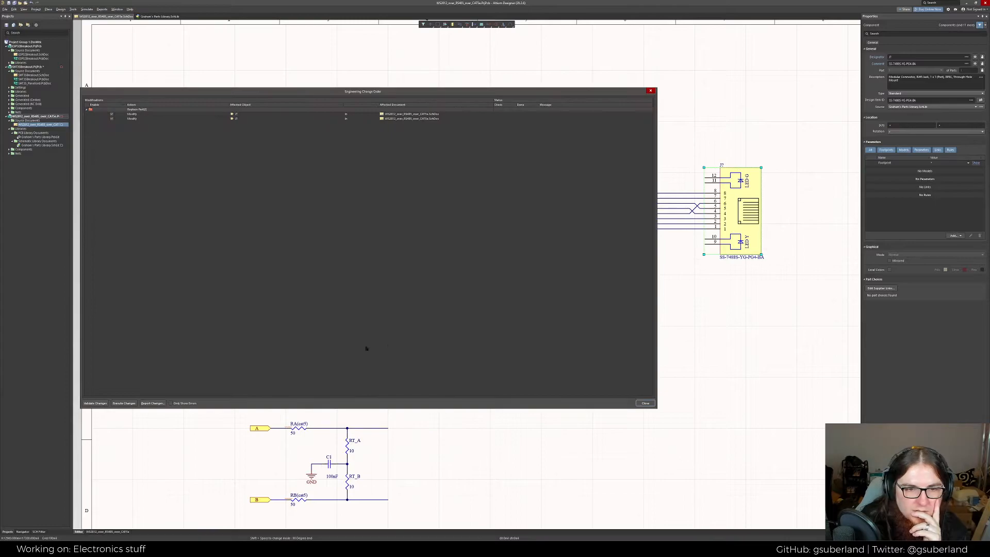
{"action": "left_click", "coordinate": [124, 403]}
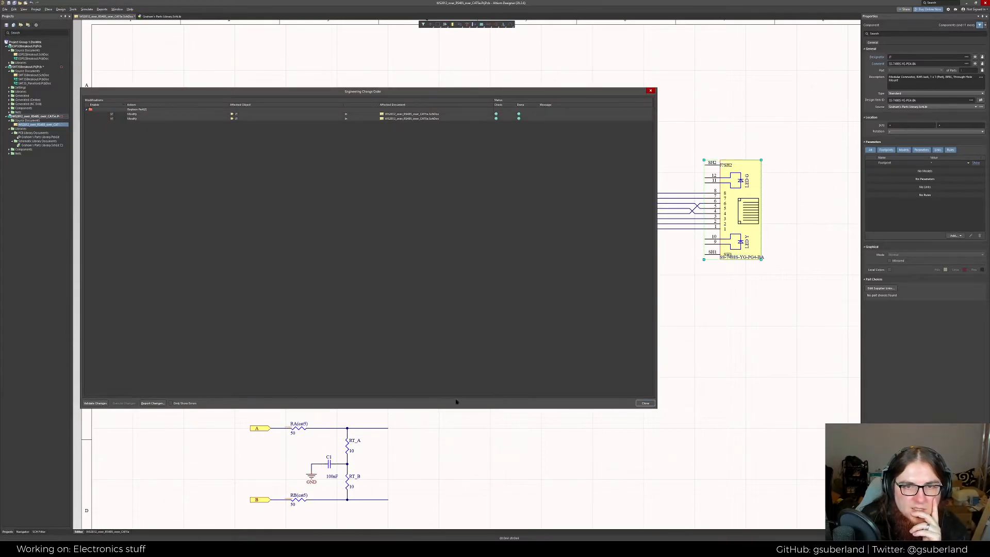
{"action": "left_click", "coordinate": [644, 403]}
{"action": "left_click", "coordinate": [601, 346]}
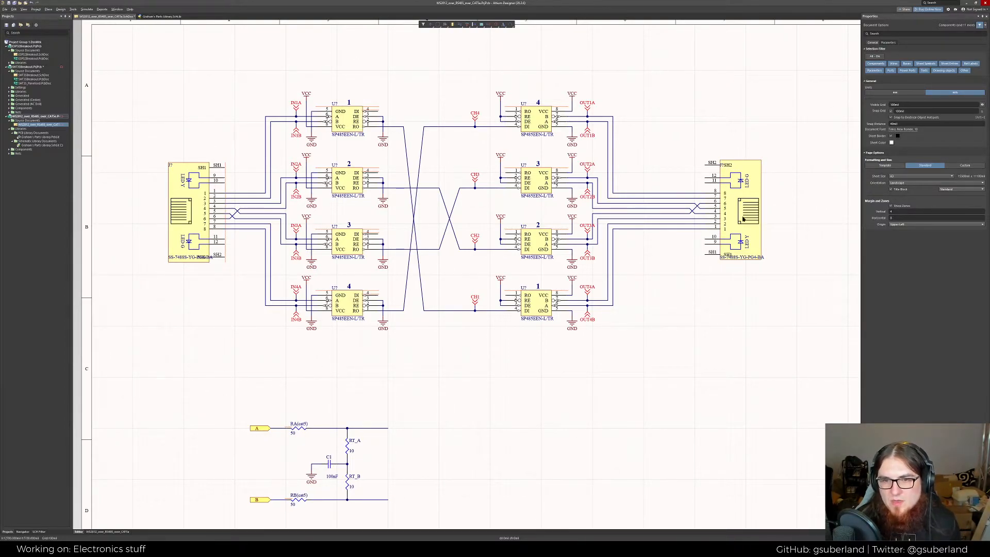
Move the designator above and the part number text below each RJ45 jack, clear of the SH1 and SH2 pins
{"action": "left_click", "coordinate": [746, 257]}
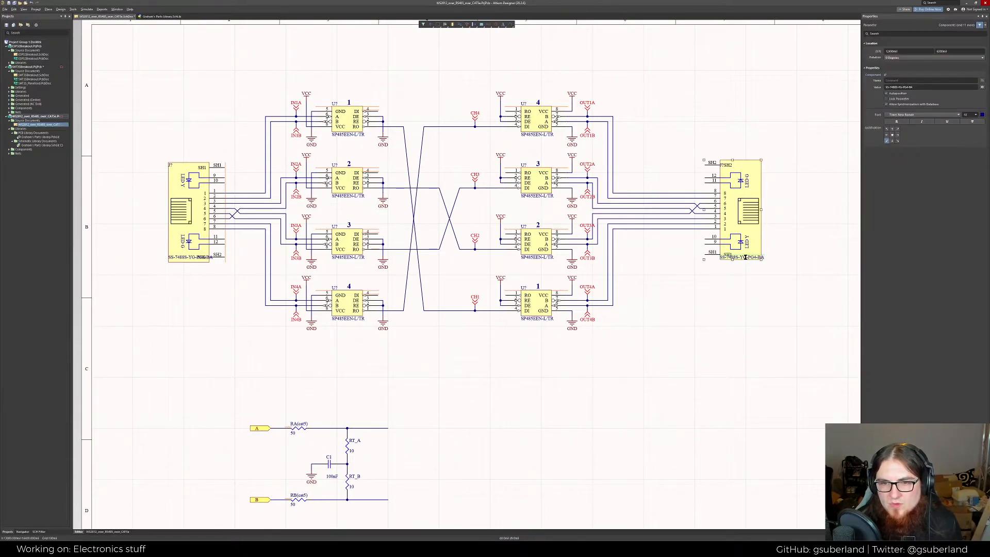
{"action": "left_click_drag", "start_coordinate": [746, 257], "coordinate": [746, 262]}
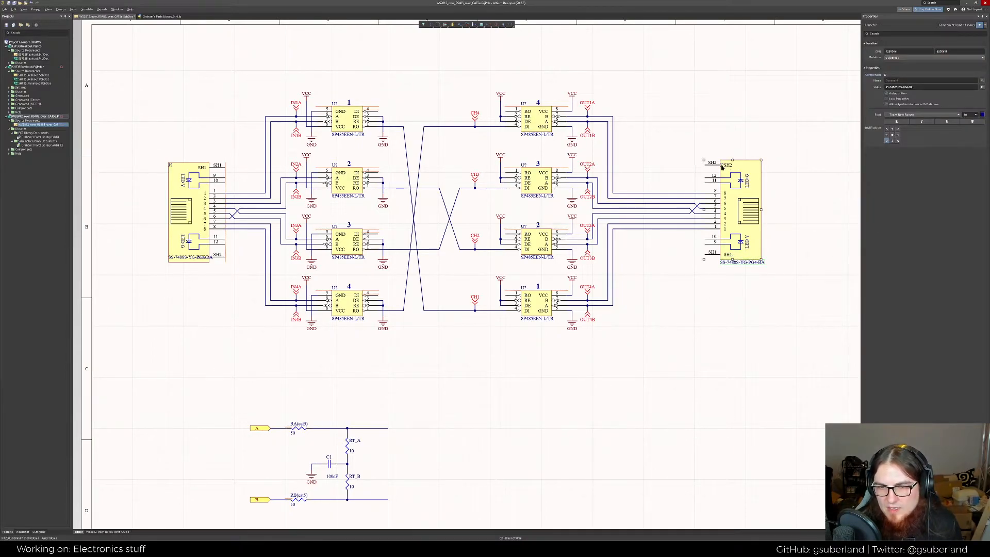
{"action": "left_click", "coordinate": [721, 165]}
{"action": "left_click_drag", "start_coordinate": [722, 166], "coordinate": [722, 154]}
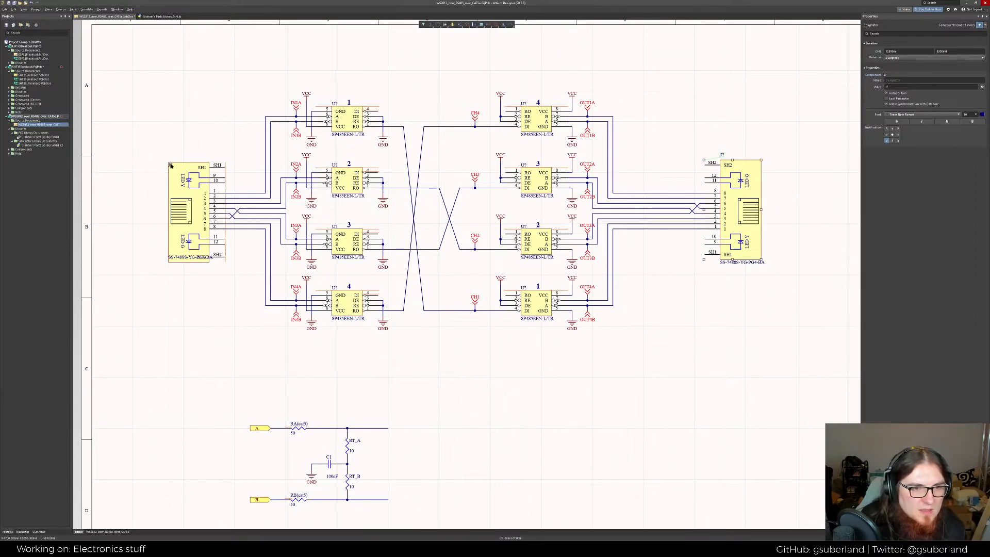
{"action": "left_click_drag", "start_coordinate": [170, 164], "coordinate": [170, 154]}
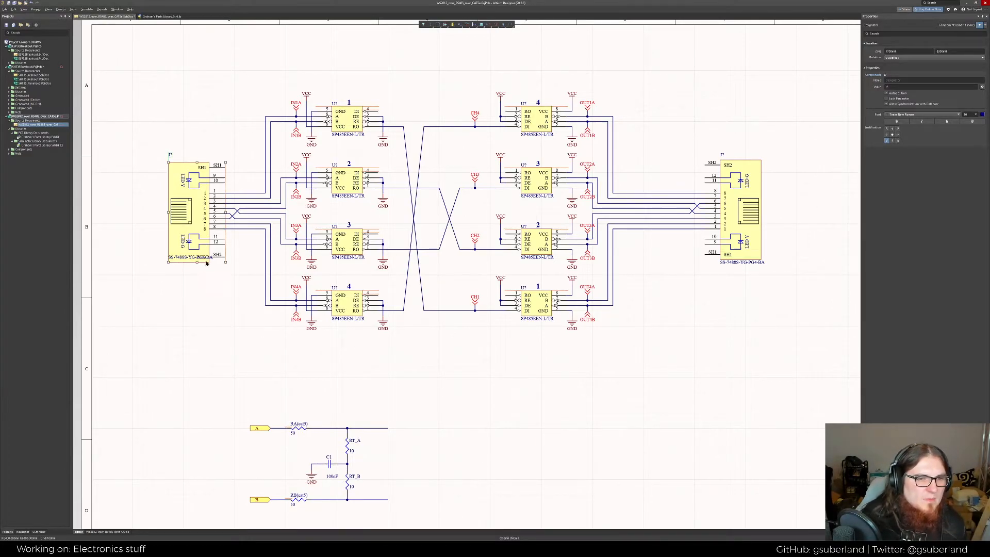
{"action": "left_click_drag", "start_coordinate": [186, 258], "coordinate": [186, 267]}
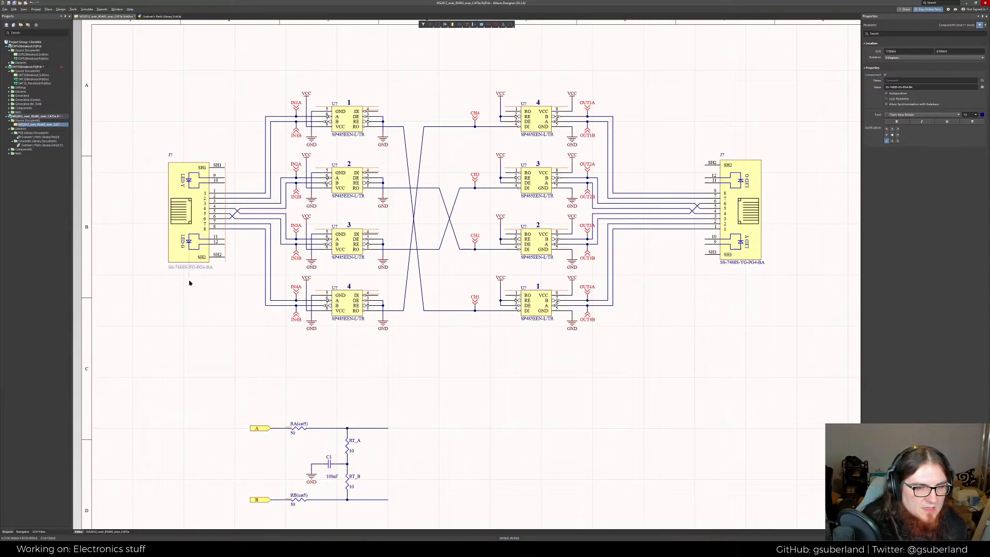
{"action": "left_click", "coordinate": [190, 278]}
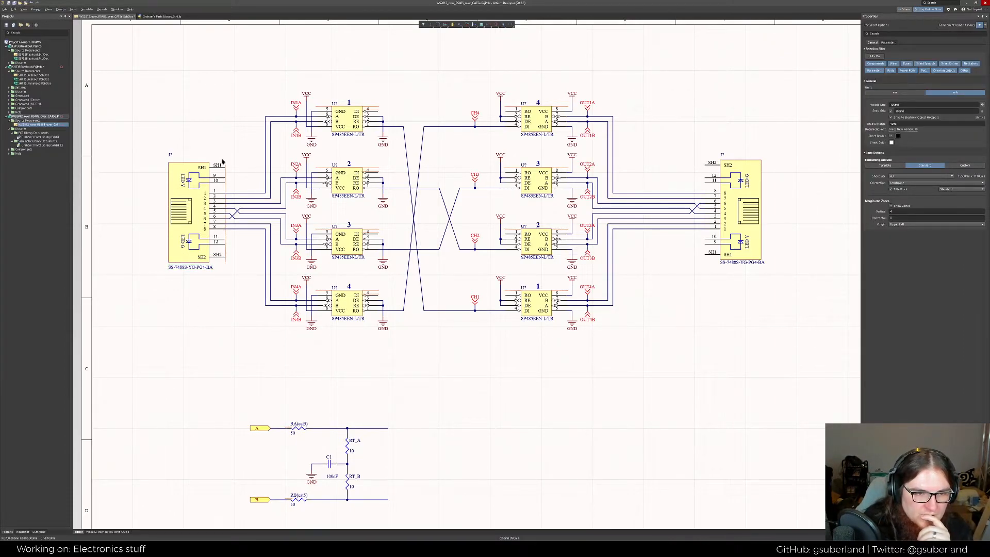
Place an earth power port below and to the right of the left RJ45 jack
{"action": "right_click_drag", "start_coordinate": [241, 179], "coordinate": [239, 181]}
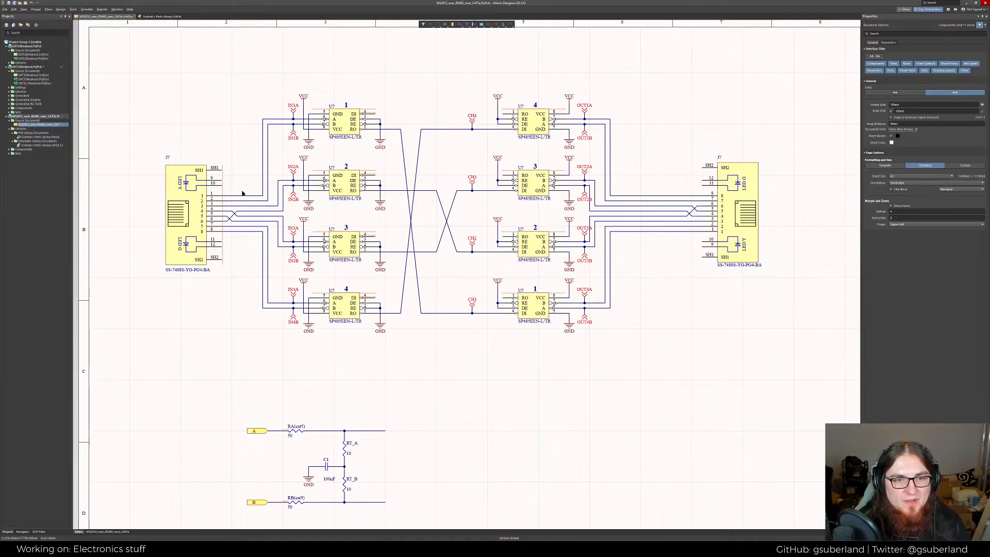
{"action": "scroll", "coordinate": [254, 171], "scroll_direction": "up", "scroll_amount": 1, "text": "ctrl"}
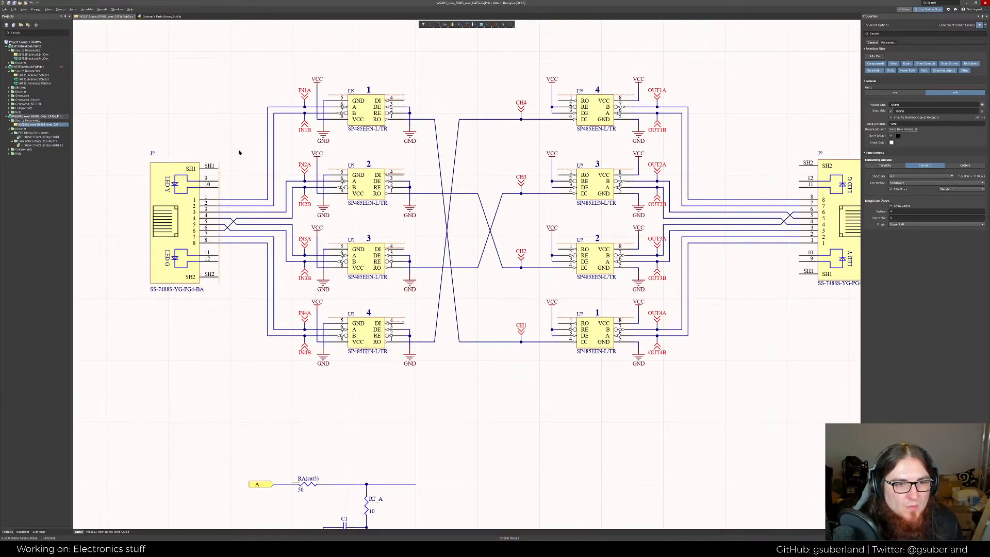
{"action": "right_click_drag", "start_coordinate": [231, 170], "coordinate": [225, 160]}
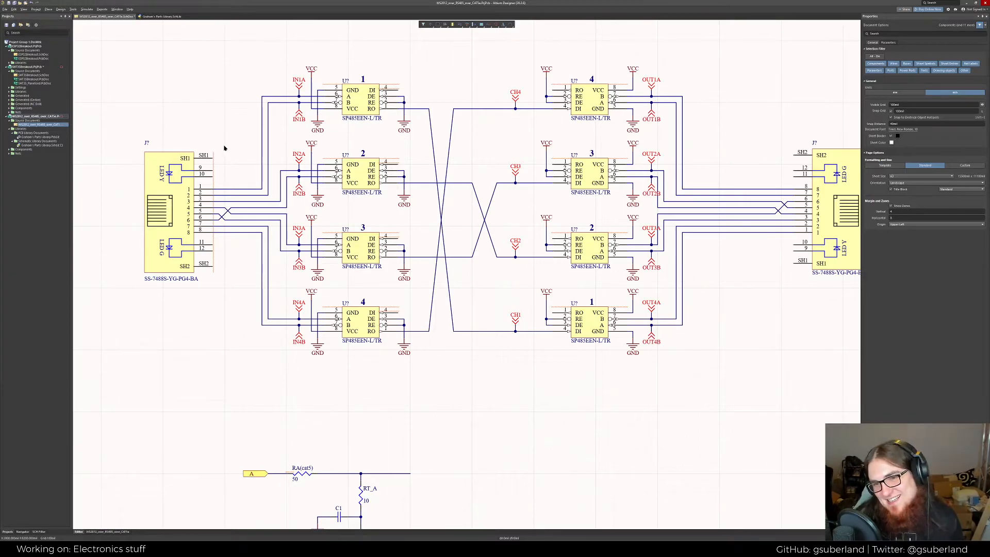
{"action": "right_click_drag", "start_coordinate": [345, 231], "coordinate": [348, 272]}
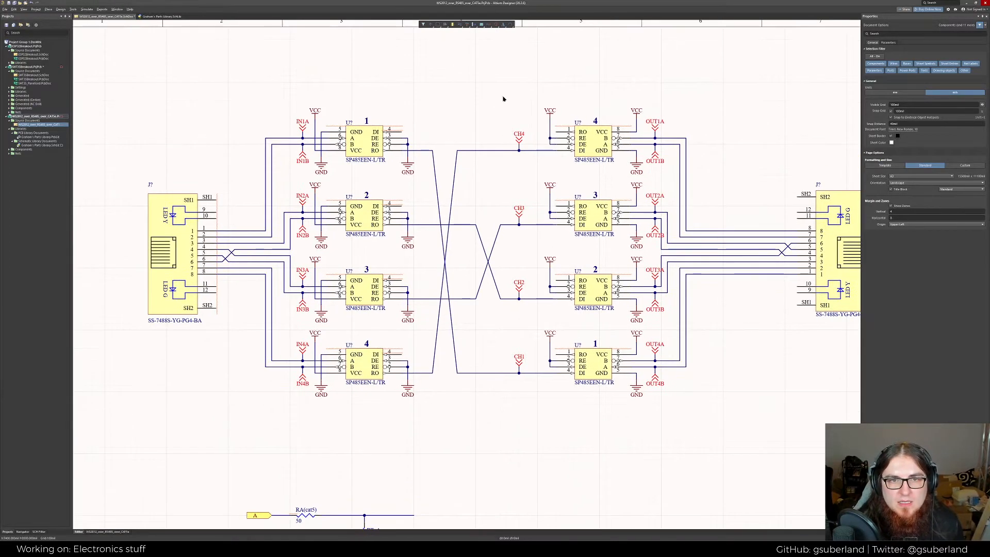
{"action": "left_click", "coordinate": [464, 25]}
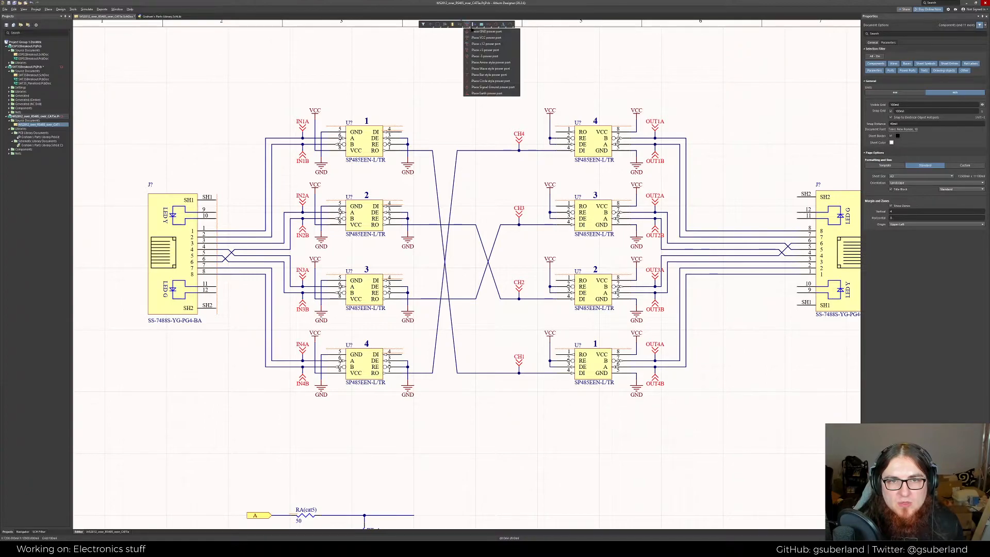
{"action": "left_click", "coordinate": [498, 94]}
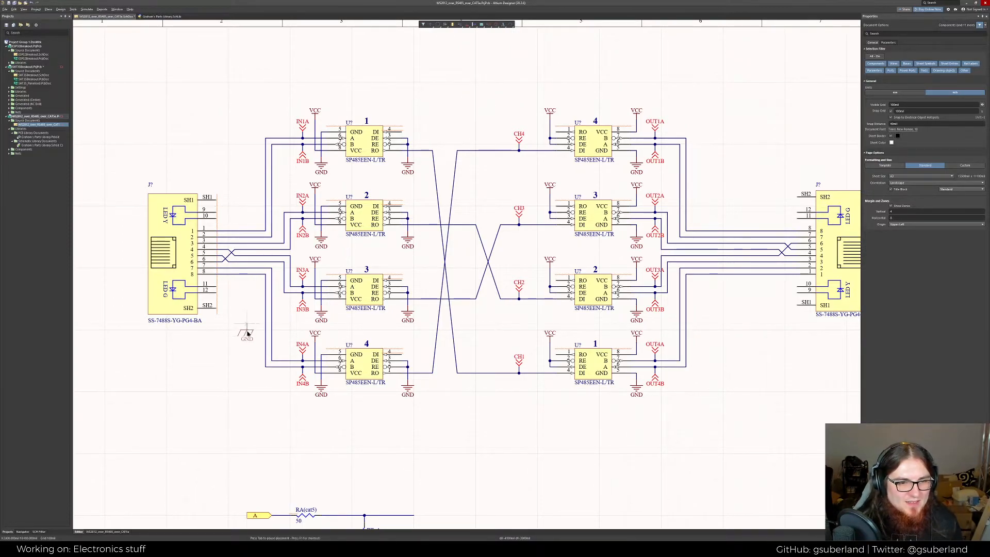
{"action": "left_click", "coordinate": [247, 328]}
{"action": "right_click", "coordinate": [252, 317]}
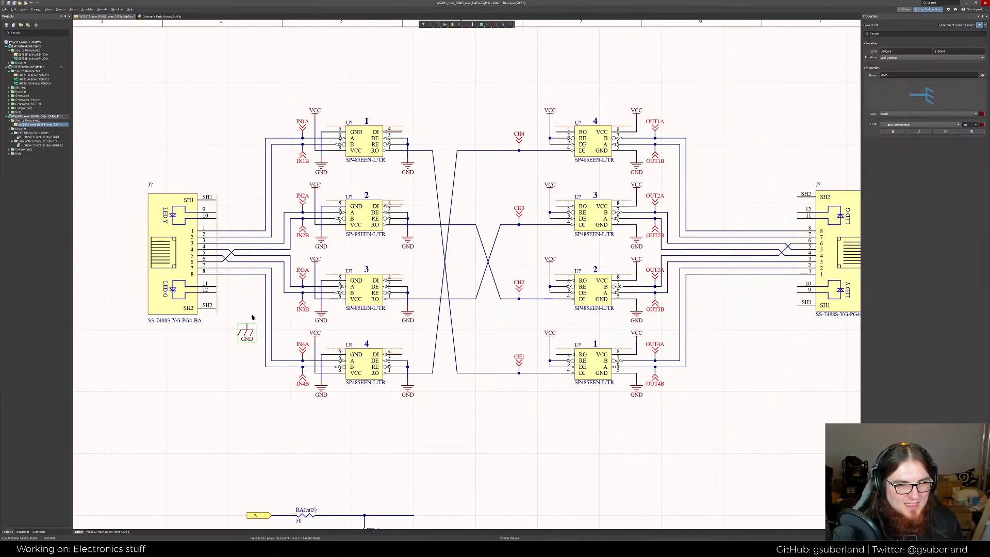
Wire the earth power port to pin SH1 of the left RJ45 jack
{"action": "key", "text": "ctrl+w"}
{"action": "left_click", "coordinate": [247, 324]}
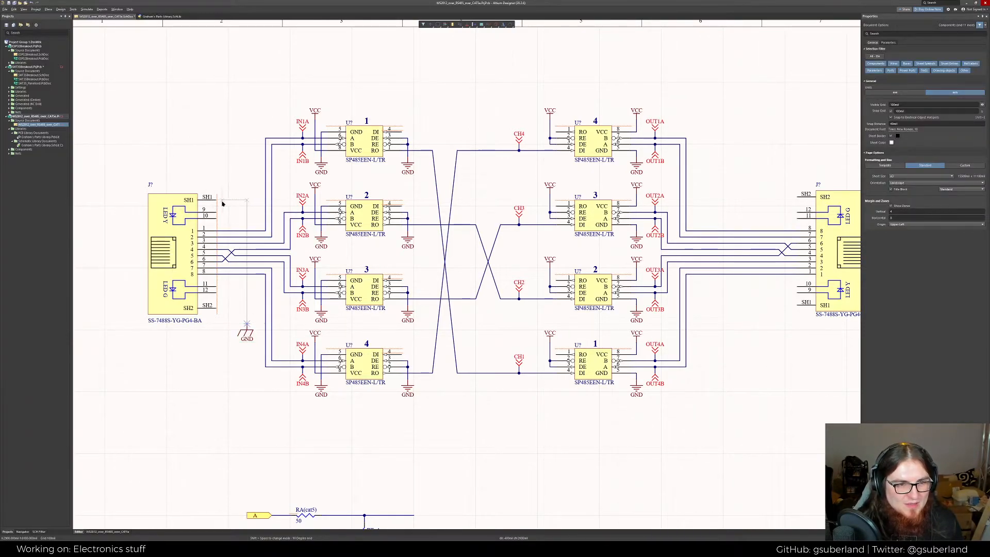
{"action": "left_click", "coordinate": [217, 200]}
{"action": "left_click", "coordinate": [216, 307]}
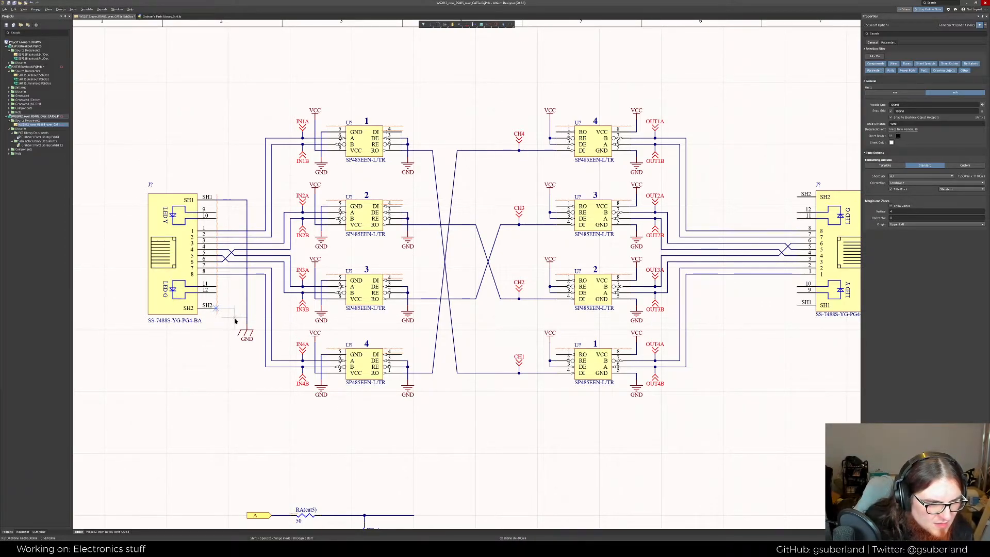
{"action": "key", "text": "shift+space"}
{"action": "key", "text": "shift+space"}
{"action": "key", "text": "shift+space"}
{"action": "key", "text": "shift+space"}
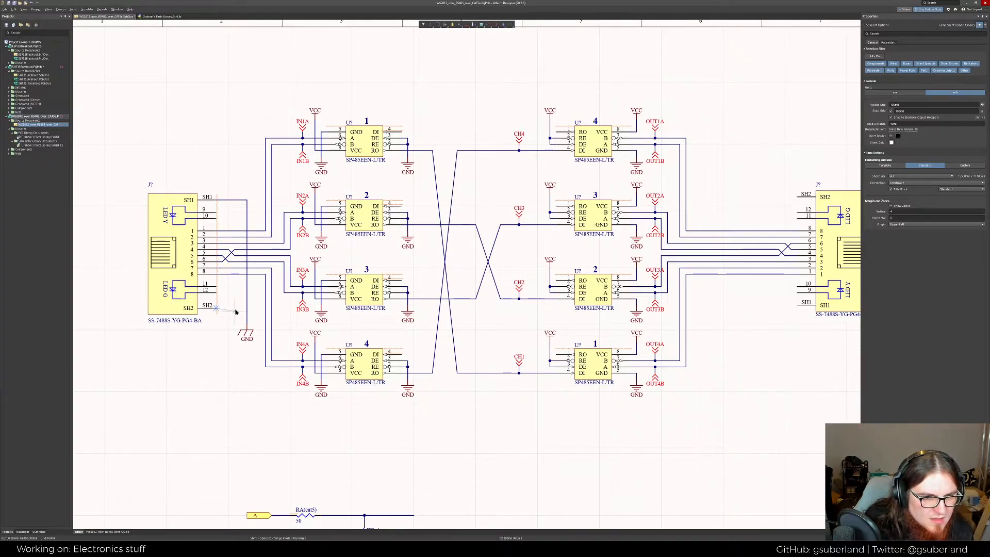
{"action": "key", "text": "shift+space"}
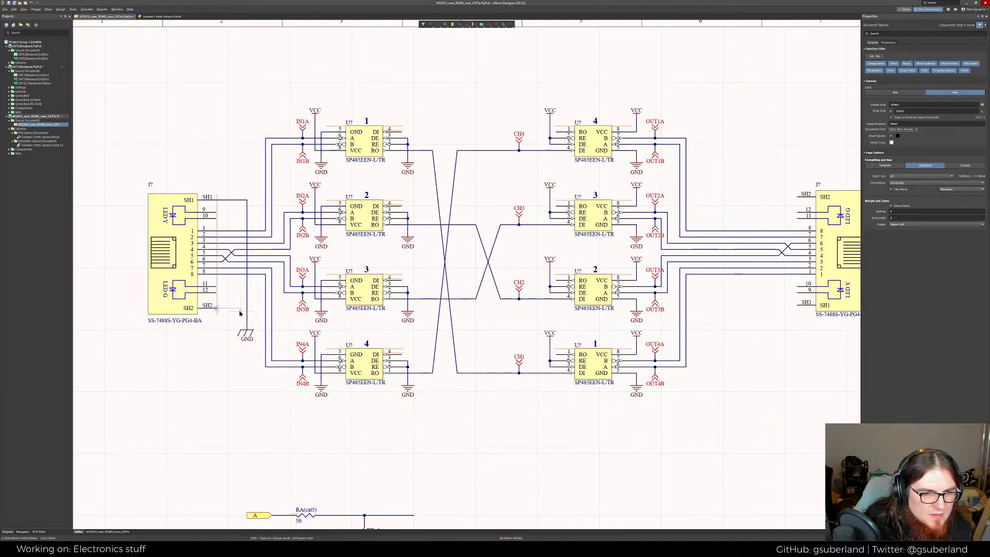
{"action": "scroll", "coordinate": [249, 308], "scroll_direction": "up", "scroll_amount": 5, "text": "ctrl"}
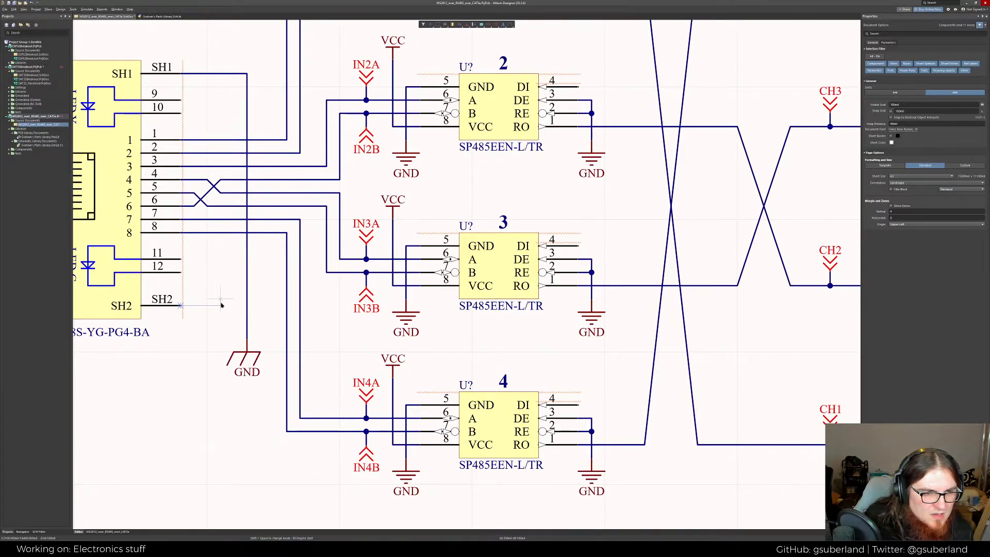
{"action": "key", "text": "Escape"}
{"action": "key", "text": "Escape"}
In the RJ45 library symbol, align the shield pins to the grid and move SH2 one grid step closer to pin 12
{"action": "left_click", "coordinate": [161, 16]}
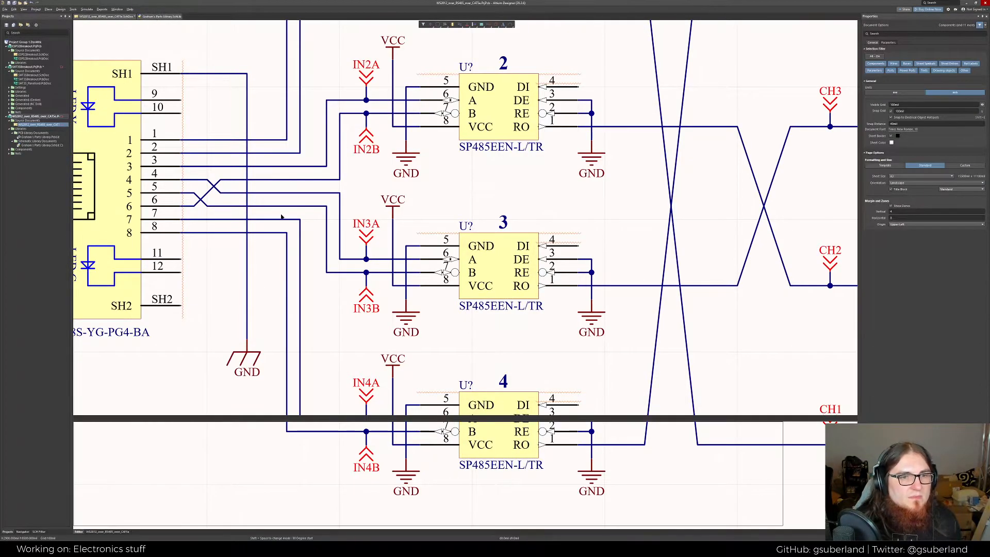
{"action": "left_click", "coordinate": [444, 188]}
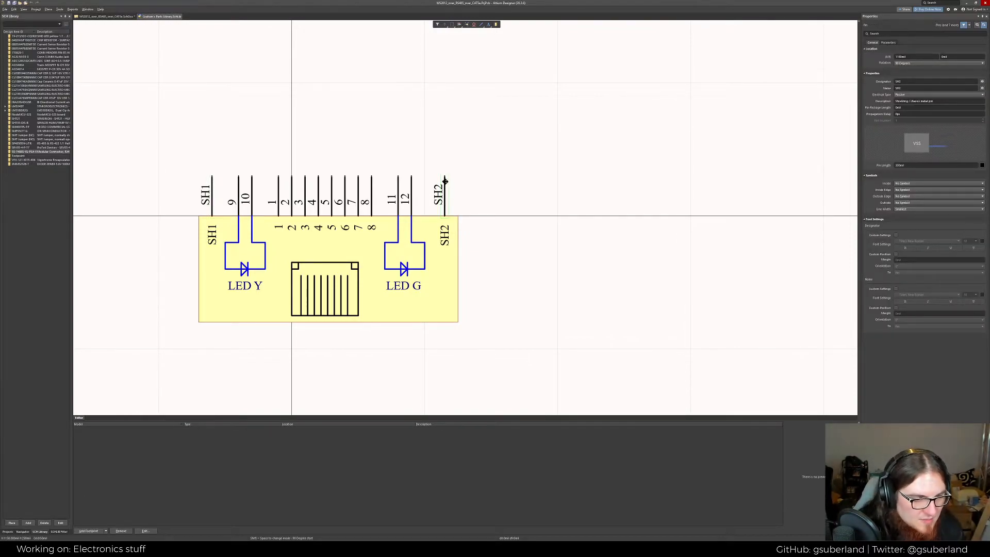
{"action": "key", "text": "space"}
{"action": "key", "text": "shift+space"}
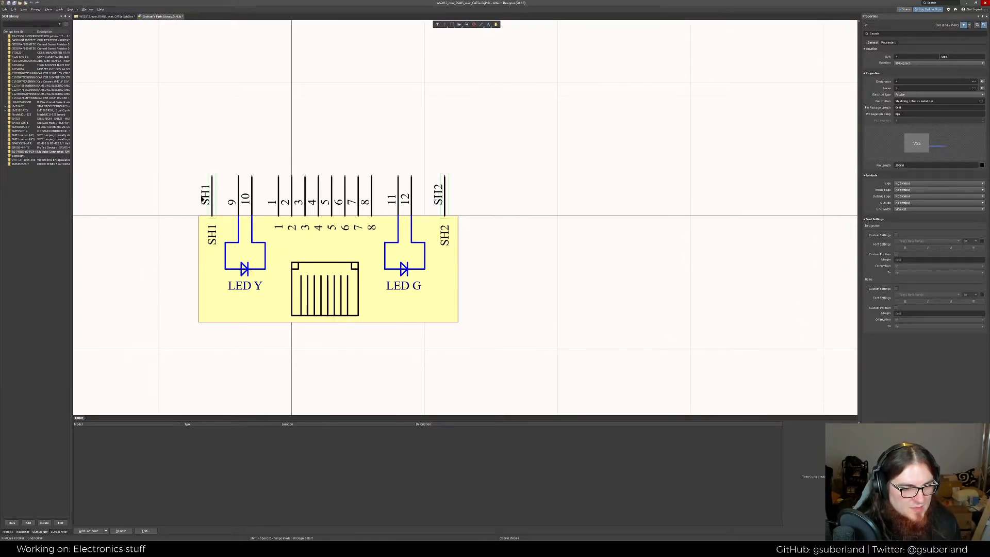
{"action": "key", "text": "ctrl+shift+d"}
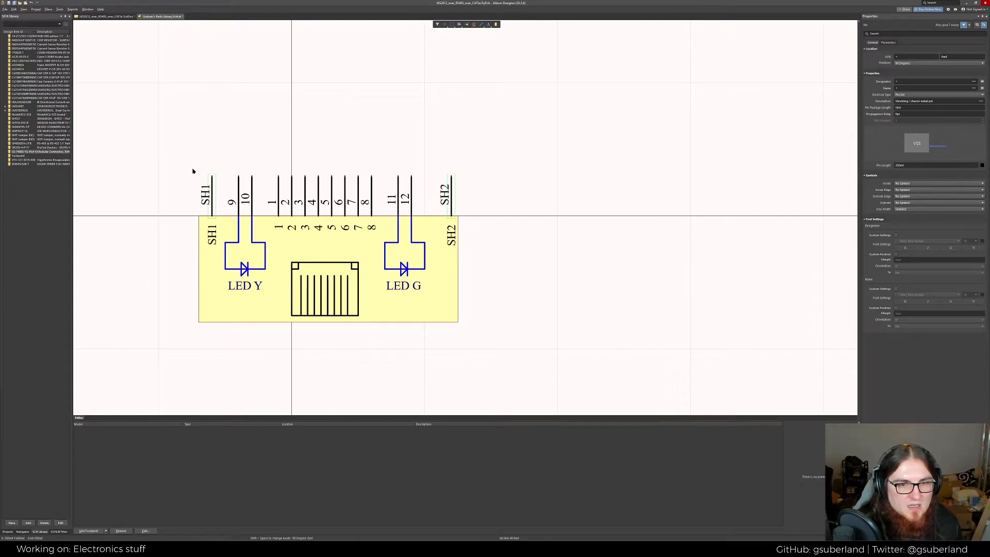
{"action": "left_click", "coordinate": [507, 219]}
{"action": "mouse_move", "coordinate": [452, 188]}
{"action": "left_mouse_down"}
{"action": "mouse_move", "coordinate": [424, 176]}
{"action": "mouse_move", "coordinate": [437, 176]}
{"action": "left_mouse_up"}
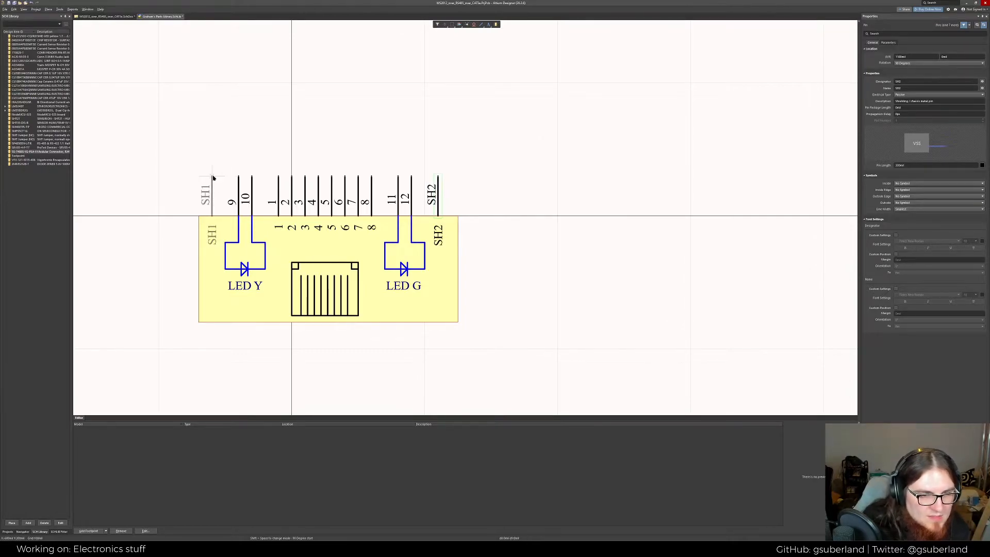
Narrow the symbol's body rectangle on the SH2 side to 1900 mil wide and return to the schematic
{"action": "left_click", "coordinate": [462, 243]}
{"action": "left_click", "coordinate": [458, 242]}
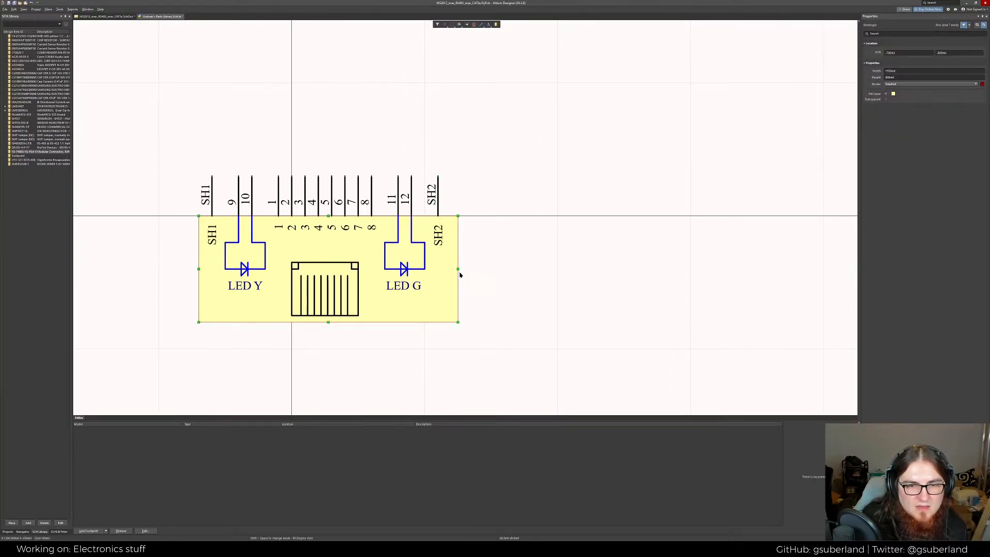
{"action": "left_click_drag", "start_coordinate": [458, 268], "coordinate": [451, 268]}
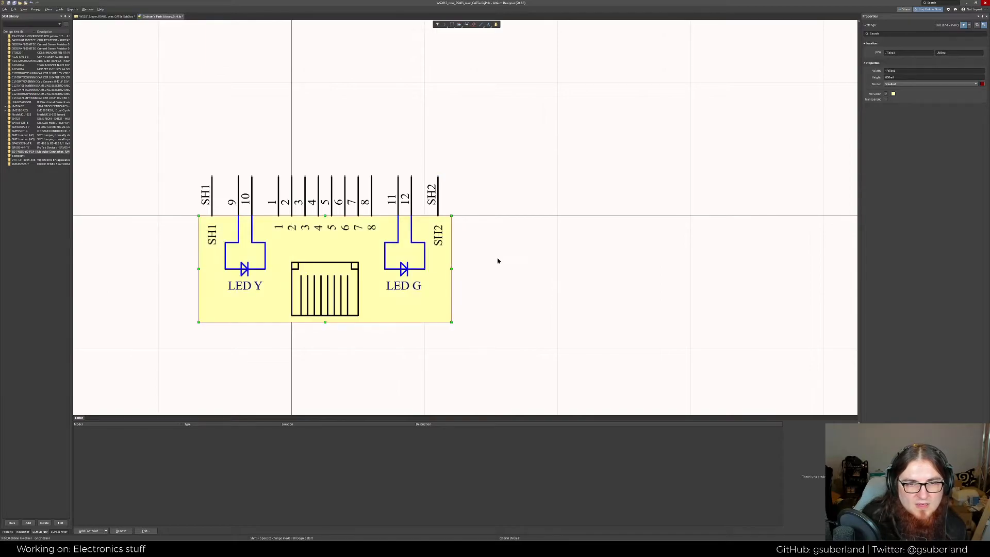
{"action": "left_click", "coordinate": [489, 263]}
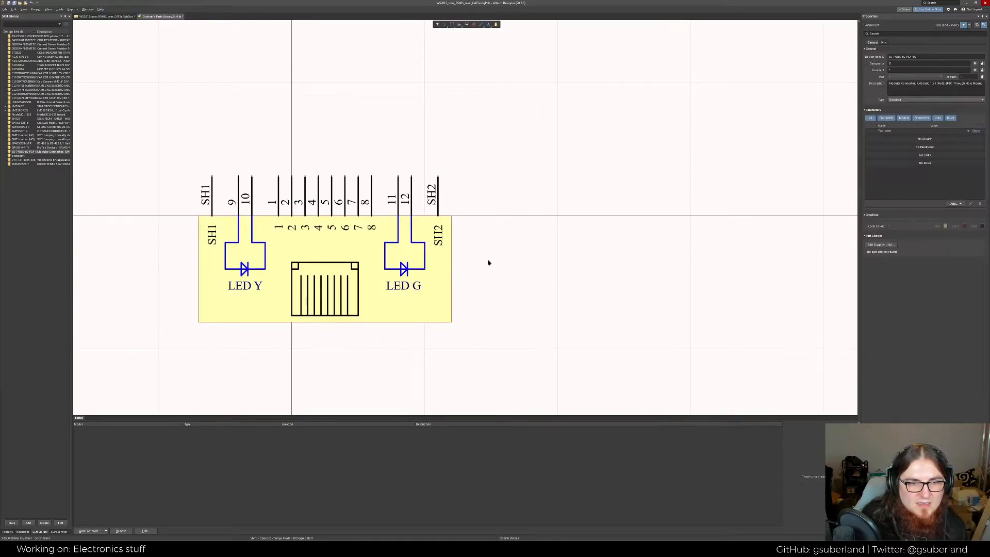
{"action": "left_click", "coordinate": [129, 16]}
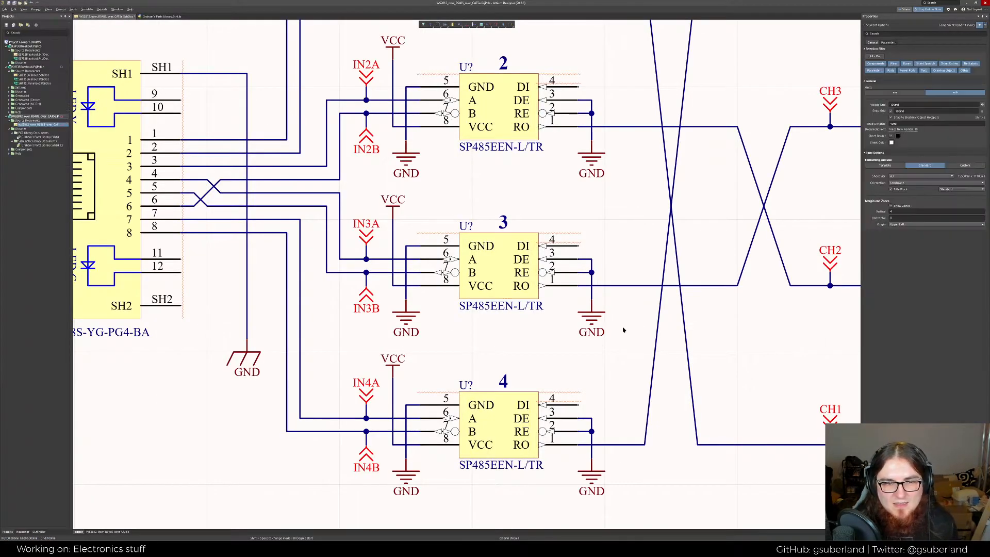
{"action": "scroll", "coordinate": [310, 250], "scroll_direction": "down", "scroll_amount": 5, "text": "ctrl"}
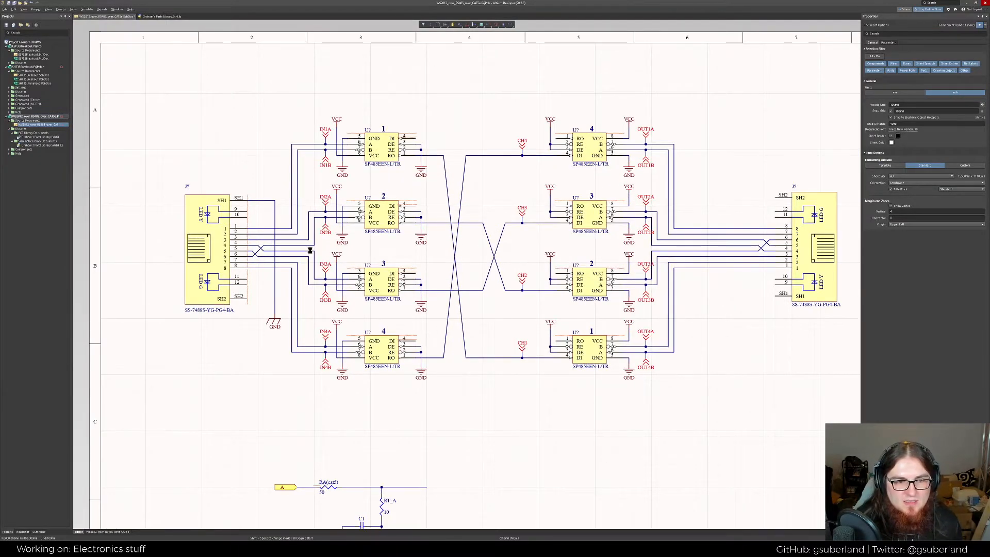
Update both placed RJ45 jacks from the library so they take on the revised symbol
{"action": "left_click", "coordinate": [794, 249]}
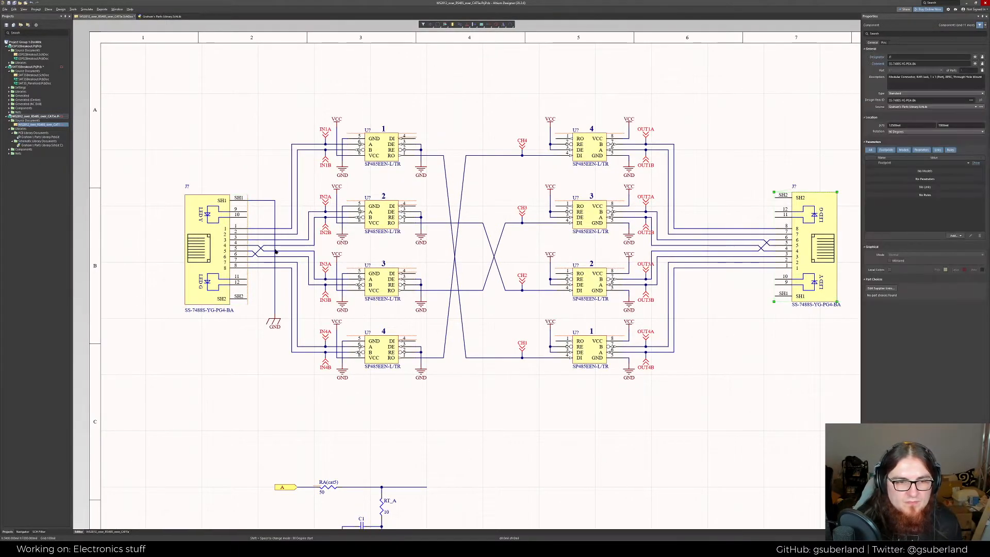
{"action": "right_click", "coordinate": [225, 242]}
{"action": "mouse_move", "coordinate": [247, 271]}
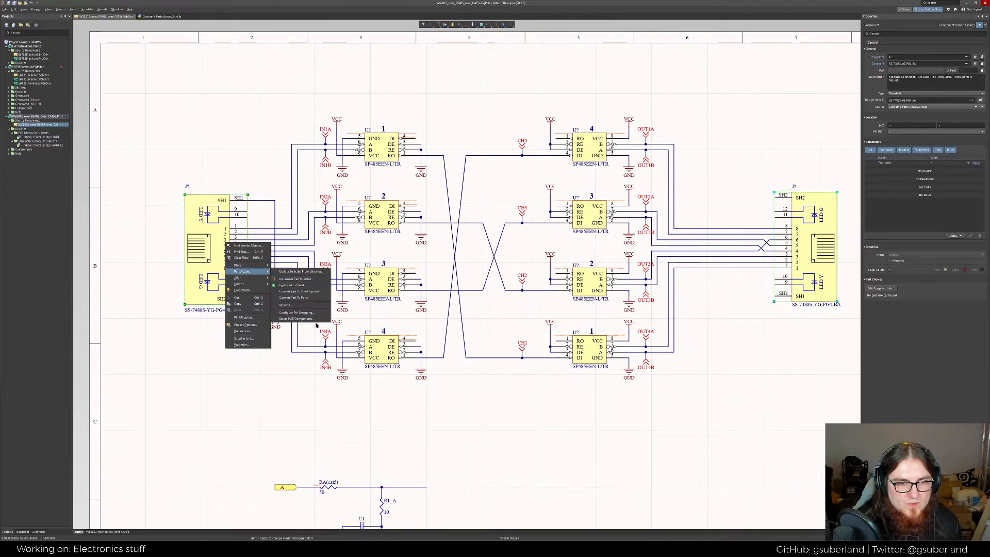
{"action": "left_click", "coordinate": [301, 271]}
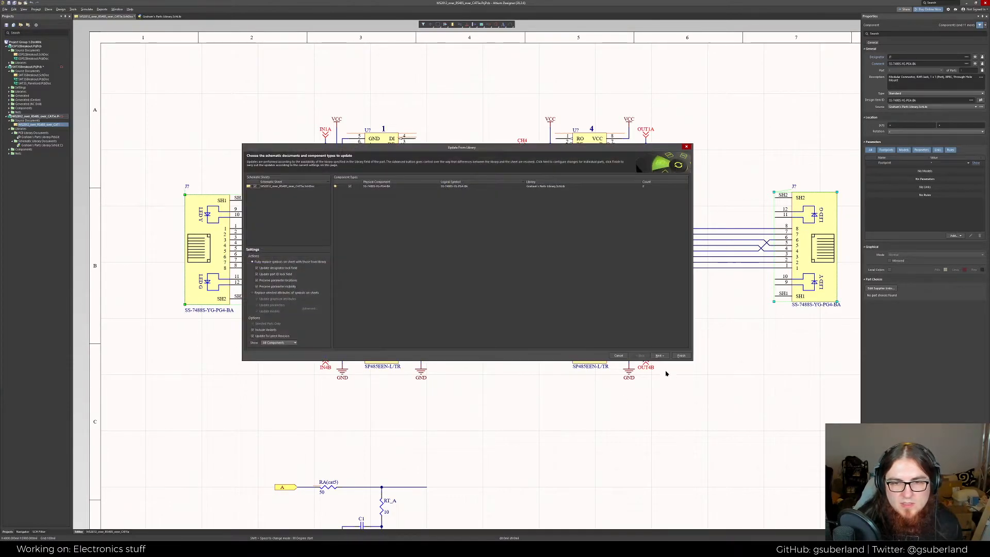
{"action": "left_click", "coordinate": [681, 355]}
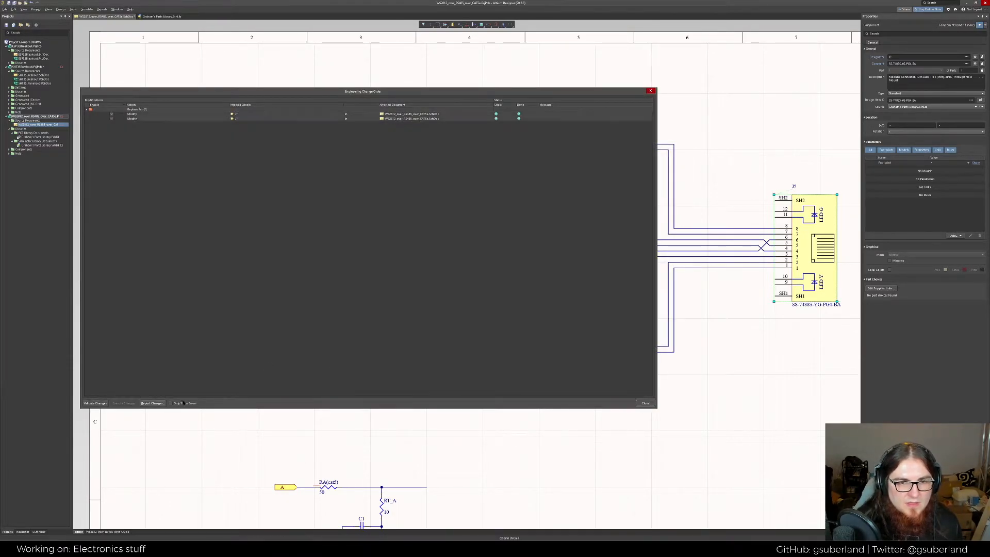
{"action": "key", "text": "Escape"}
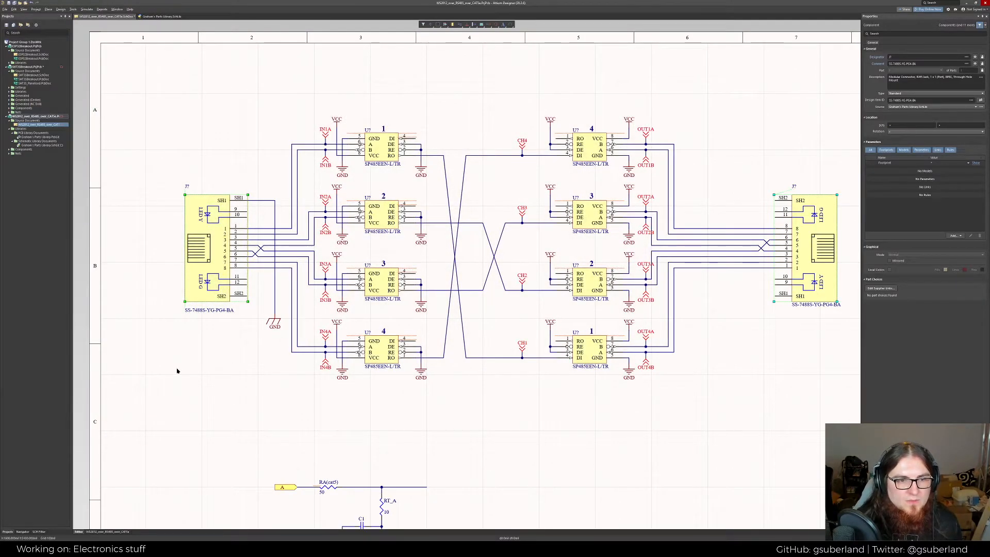
Wire pin SH2 of the left RJ45 jack across to the vertical earth wire coming from SH1
{"action": "left_click", "coordinate": [176, 370]}
{"action": "scroll", "coordinate": [196, 361], "scroll_direction": "up", "scroll_amount": 3, "text": "ctrl"}
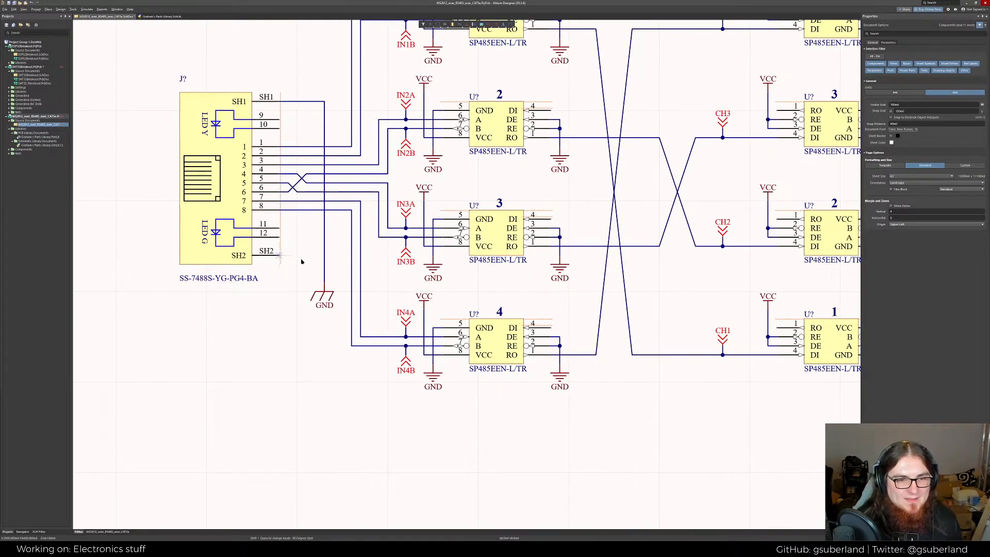
{"action": "left_click", "coordinate": [278, 254]}
{"action": "left_click", "coordinate": [325, 256]}
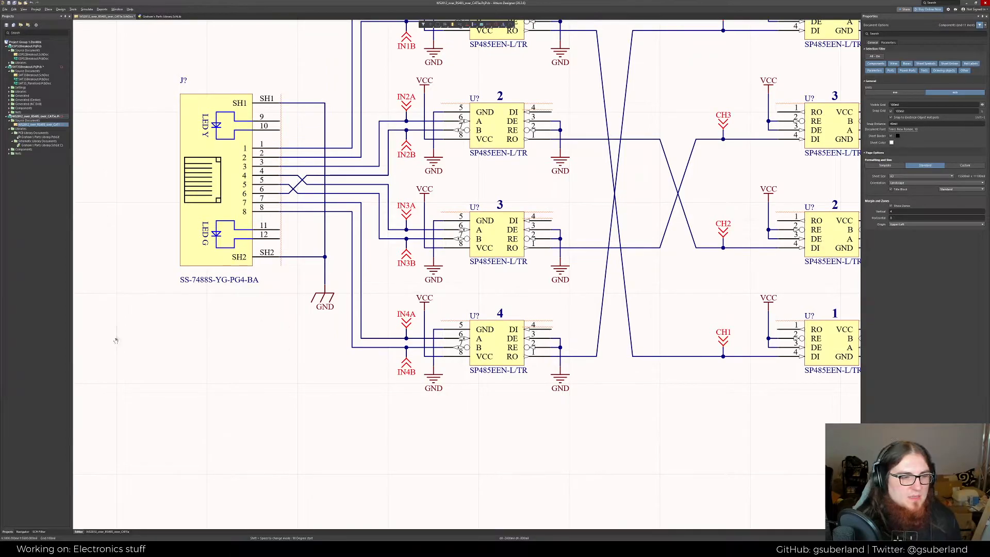
{"action": "scroll", "coordinate": [195, 354], "scroll_direction": "down", "scroll_amount": 3, "text": "ctrl"}
Place a copy of the left jack's earth power port below and to the left of the right RJ45 jack
{"action": "left_click", "coordinate": [228, 323]}
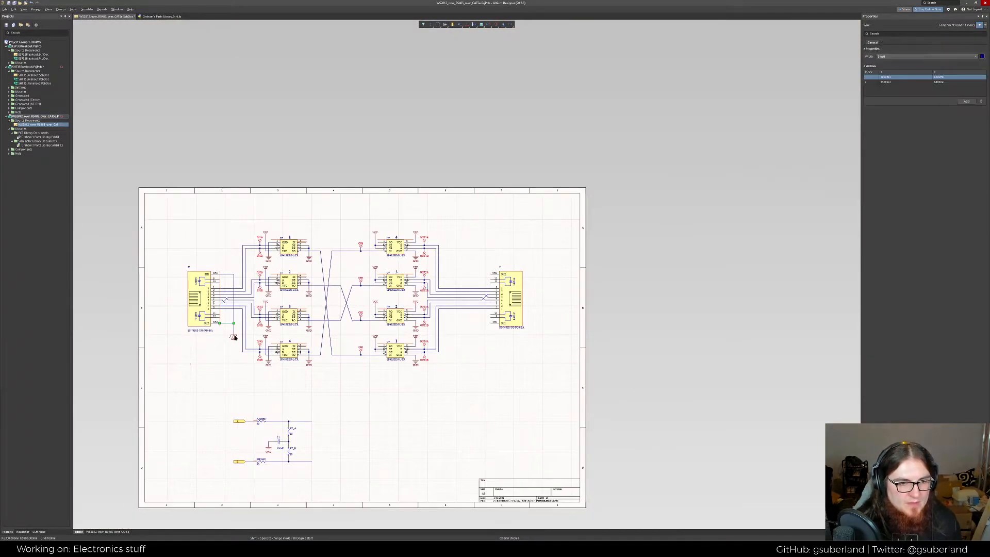
{"action": "left_click", "coordinate": [234, 337]}
{"action": "scroll", "coordinate": [486, 335], "scroll_direction": "up", "scroll_amount": 1, "text": "ctrl"}
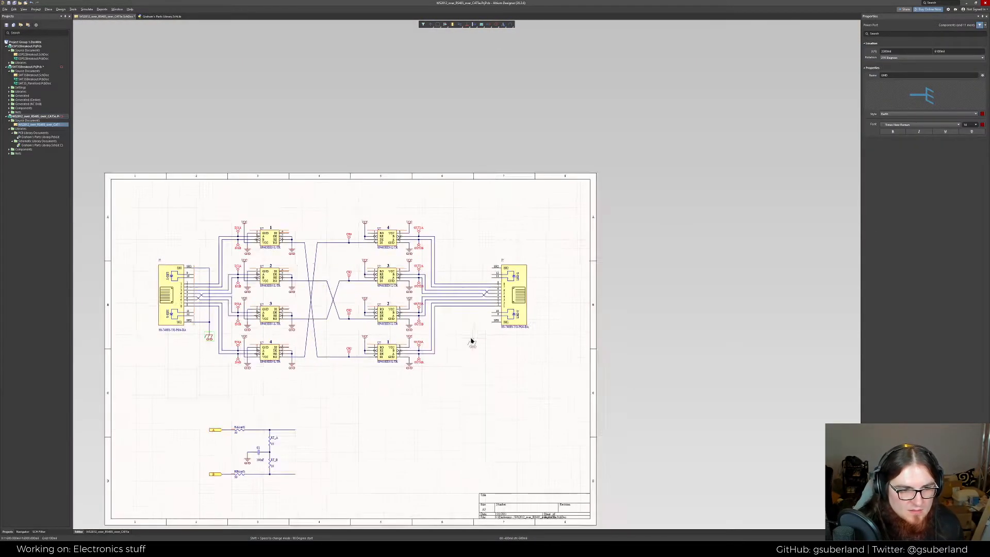
{"action": "scroll", "coordinate": [472, 340], "scroll_direction": "up", "scroll_amount": 3, "text": "ctrl"}
{"action": "right_click_drag", "start_coordinate": [601, 350], "coordinate": [737, 354]}
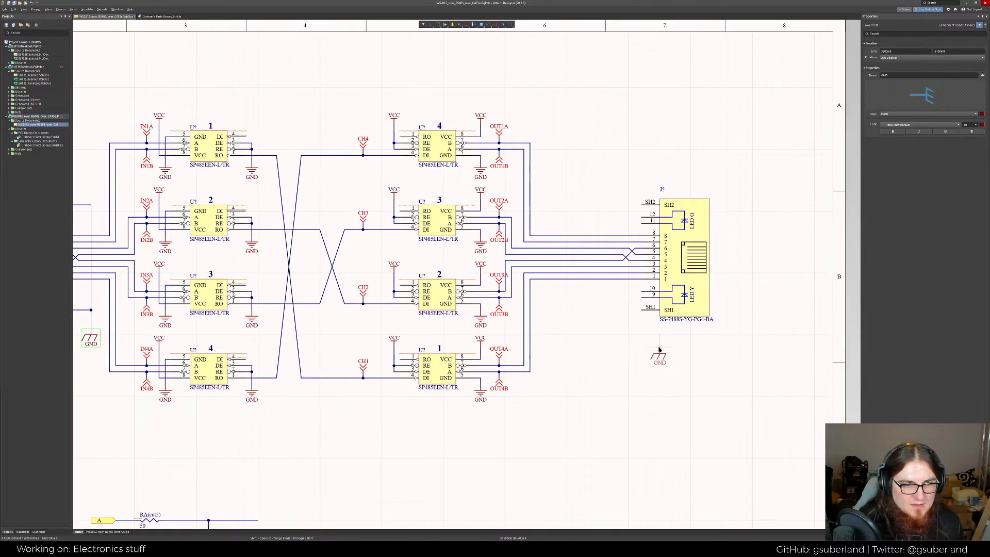
{"action": "right_click_drag", "start_coordinate": [669, 351], "coordinate": [699, 353]}
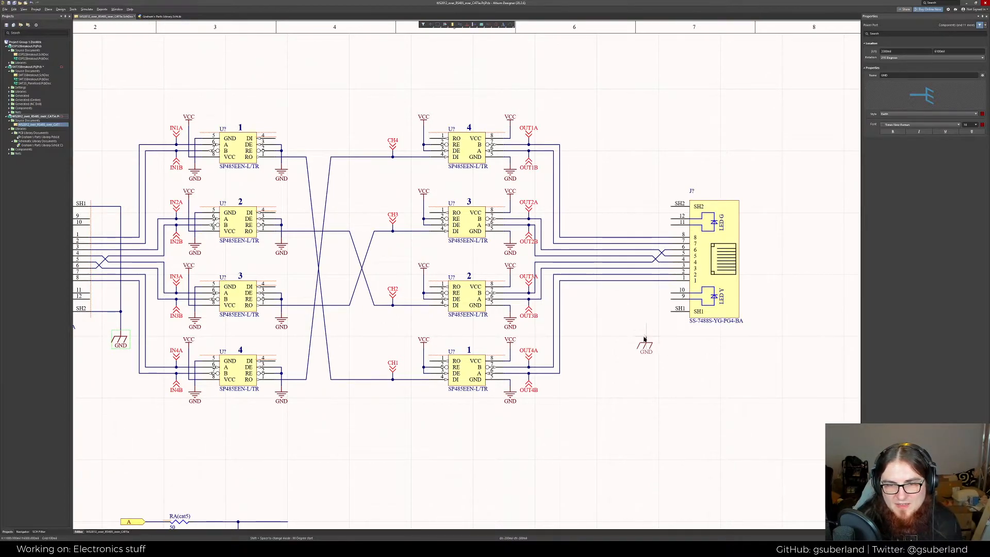
{"action": "left_click", "coordinate": [639, 340]}
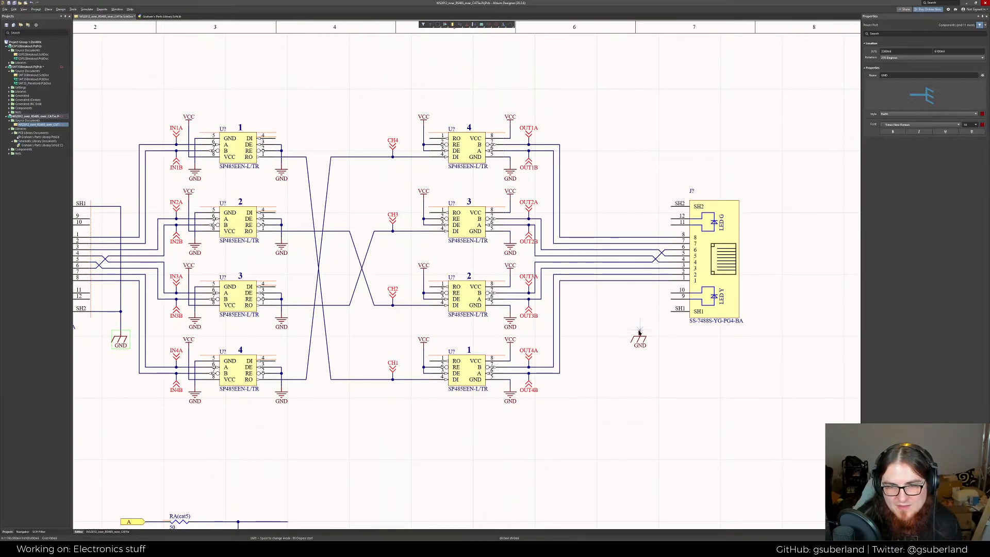
Wire pins SH2 and SH1 of the right RJ45 jack to its earth power port
{"action": "left_click", "coordinate": [639, 331]}
{"action": "left_click", "coordinate": [672, 206]}
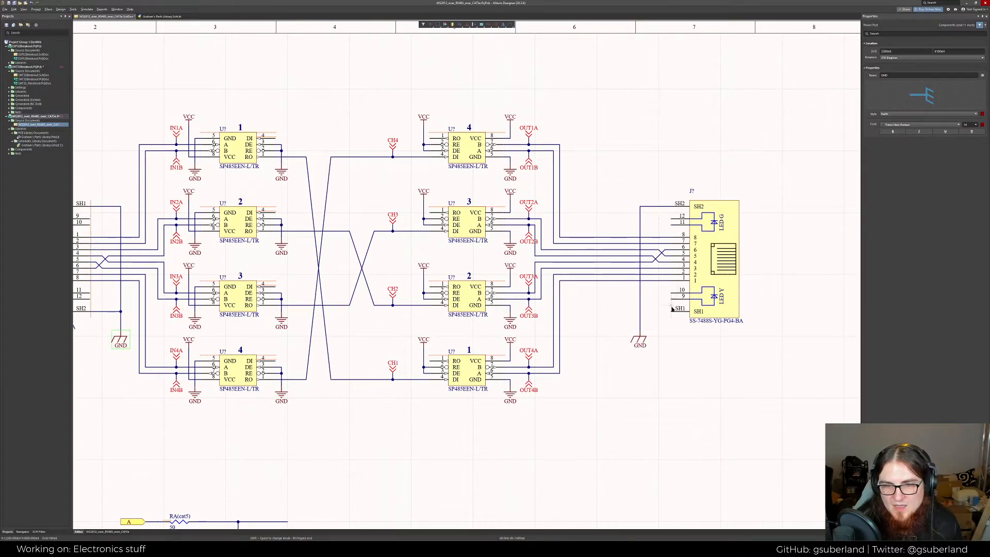
{"action": "left_click", "coordinate": [671, 311]}
{"action": "left_click", "coordinate": [639, 311]}
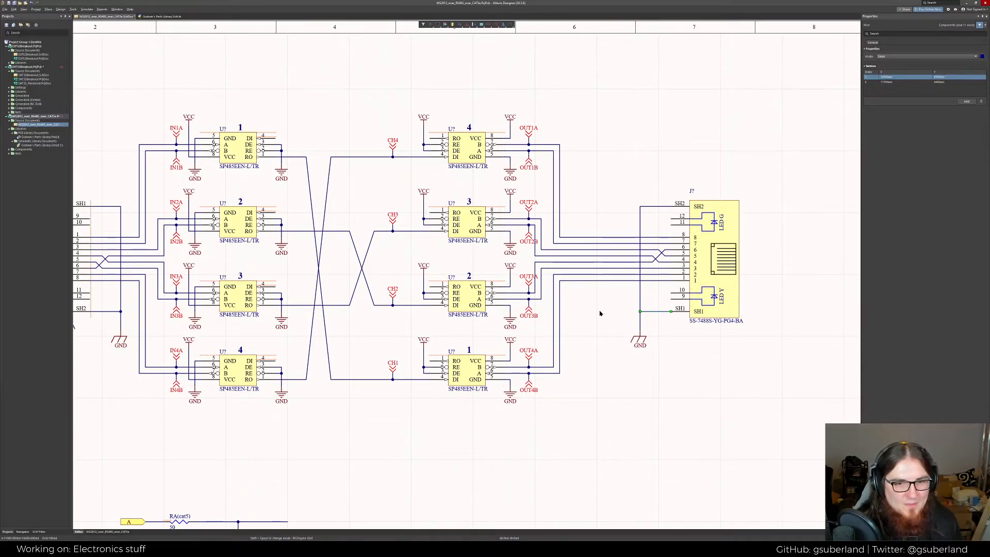
{"action": "right_click", "coordinate": [599, 313]}
{"action": "left_click", "coordinate": [588, 298]}
{"action": "right_click_drag", "start_coordinate": [601, 310], "coordinate": [622, 308]}
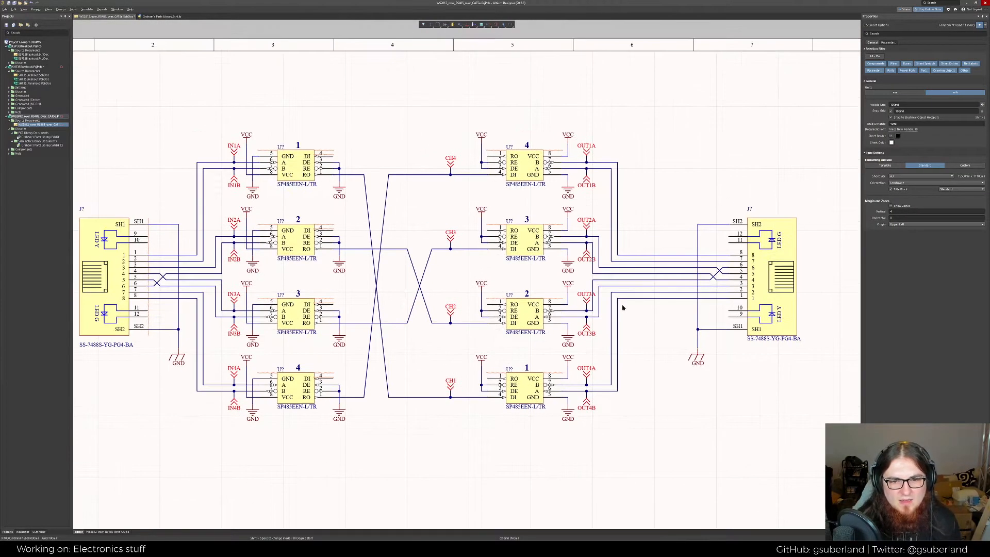
{"action": "scroll", "coordinate": [548, 293], "scroll_direction": "down", "scroll_amount": 2, "text": "ctrl"}
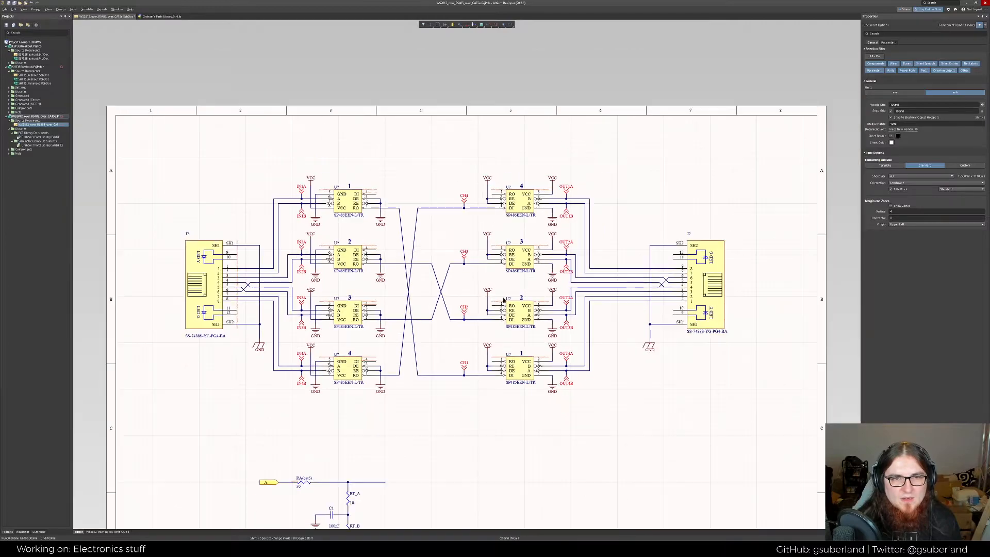
{"action": "left_click", "coordinate": [466, 25]}
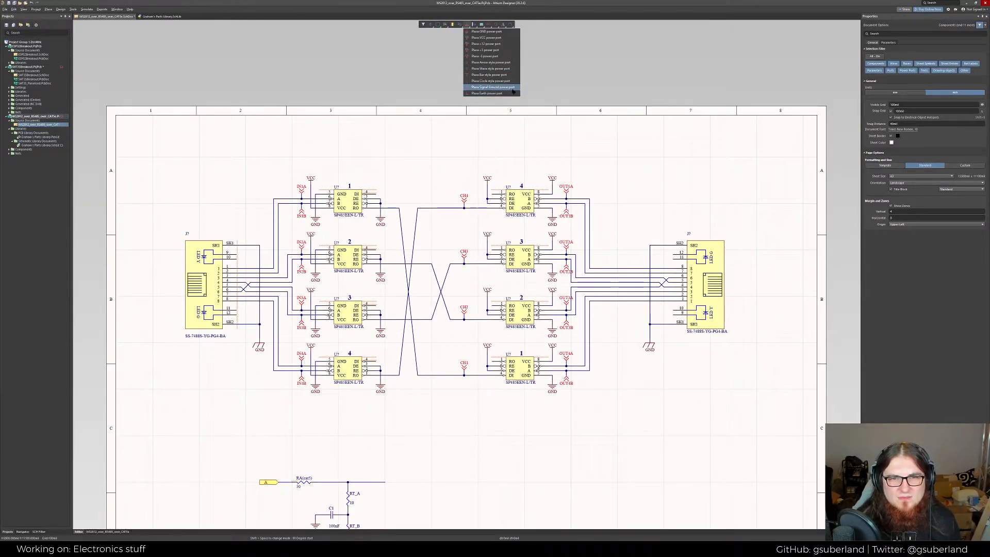
{"action": "left_click", "coordinate": [492, 93]}
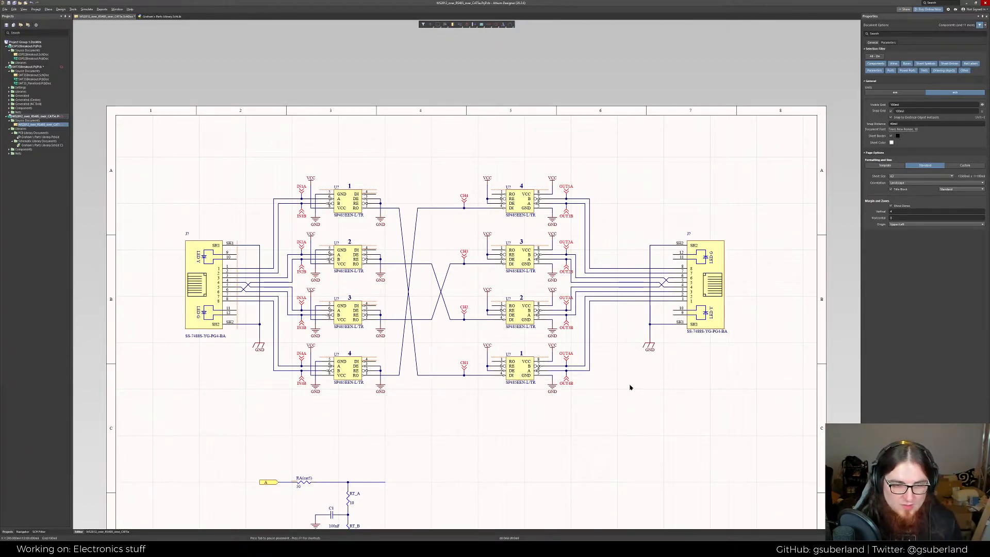
{"action": "scroll", "coordinate": [630, 389], "scroll_direction": "up", "scroll_amount": 1, "text": "ctrl"}
{"action": "right_click_drag", "start_coordinate": [654, 383], "coordinate": [708, 391]}
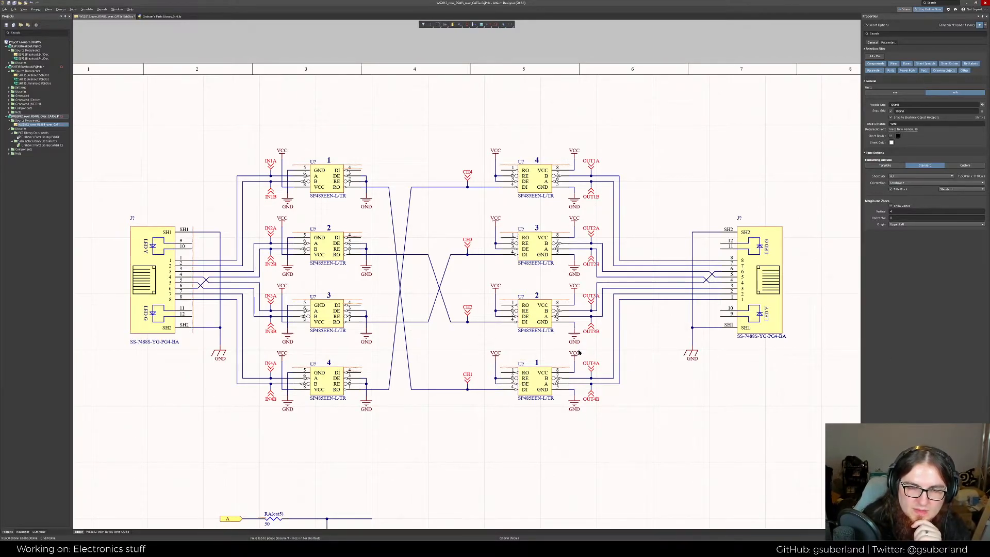
{"action": "right_click_drag", "start_coordinate": [371, 197], "coordinate": [393, 157]}
{"action": "right_click_drag", "start_coordinate": [448, 248], "coordinate": [412, 218]}
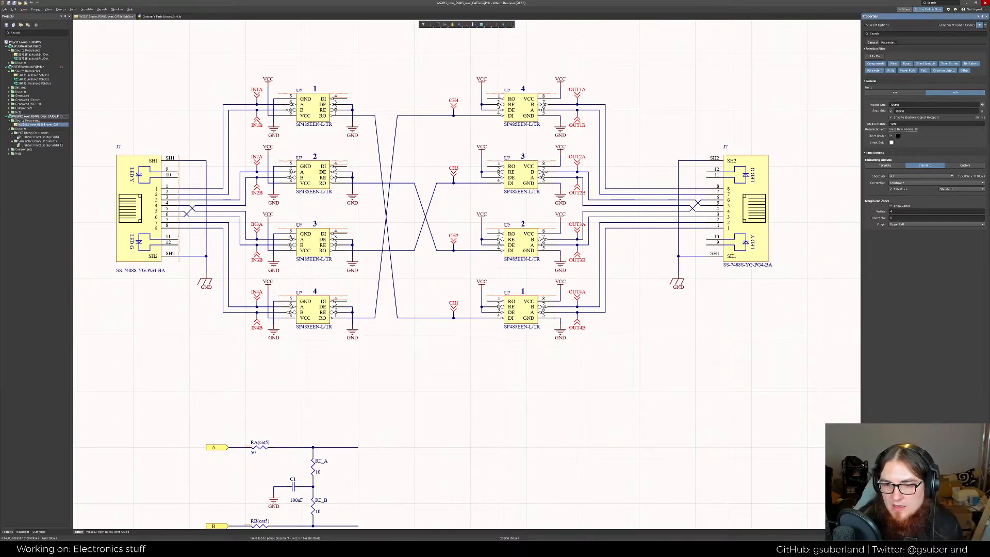
Bring up the component libraries and switch to the Miscellaneous Connectors library
{"action": "left_click", "coordinate": [871, 531]}
{"action": "left_click", "coordinate": [908, 26]}
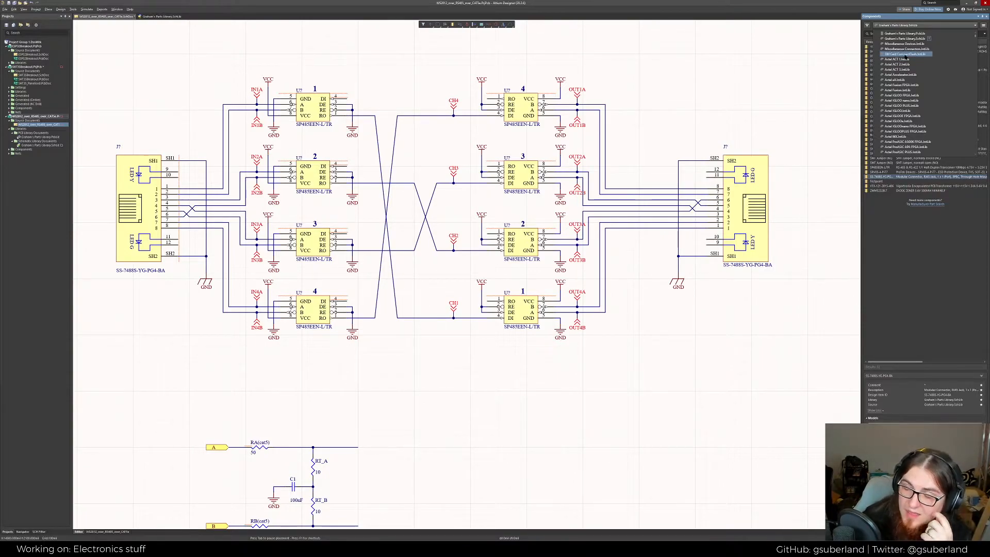
{"action": "scroll", "coordinate": [915, 77], "scroll_direction": "down", "scroll_amount": 10}
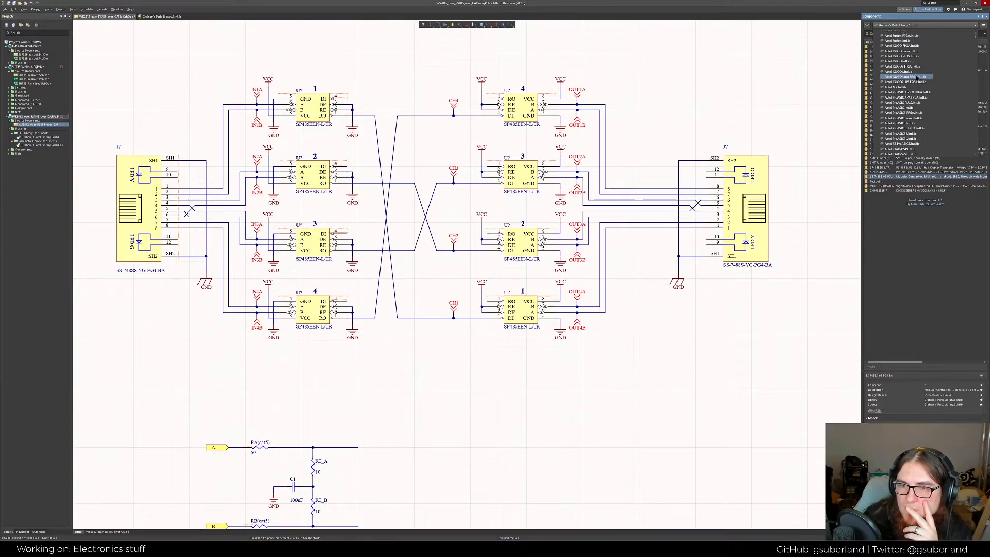
{"action": "scroll", "coordinate": [920, 80], "scroll_direction": "up", "scroll_amount": 10}
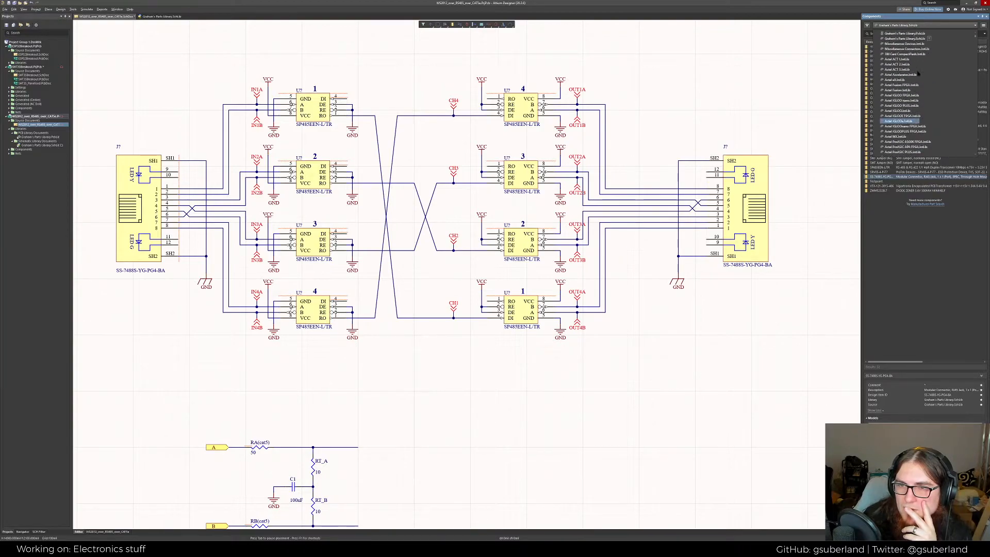
{"action": "left_click", "coordinate": [917, 39]}
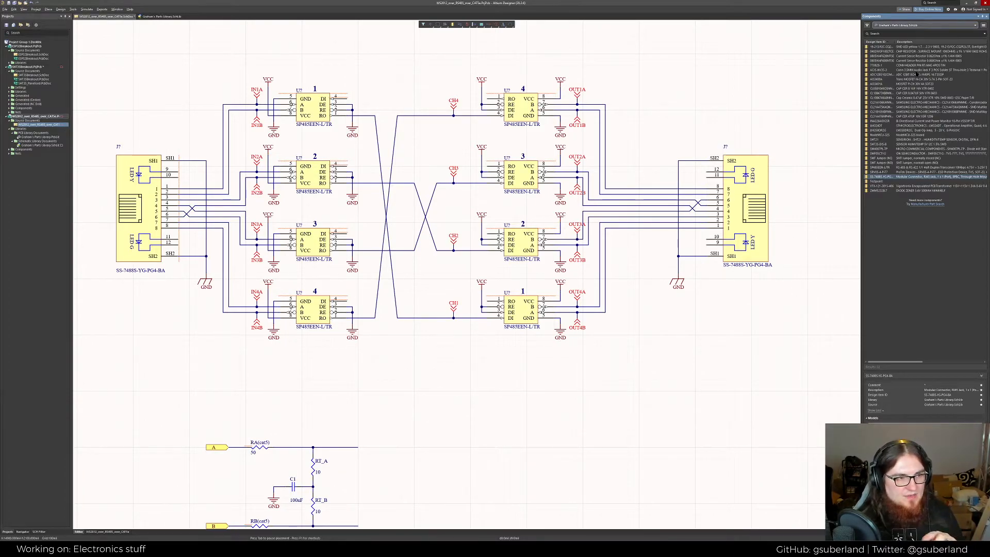
{"action": "left_click", "coordinate": [892, 26]}
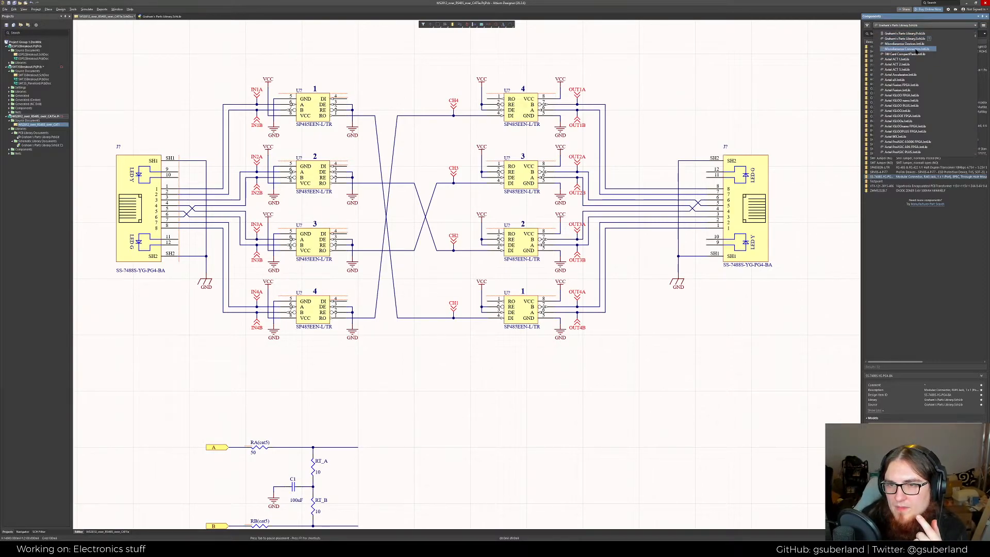
{"action": "left_click", "coordinate": [913, 49]}
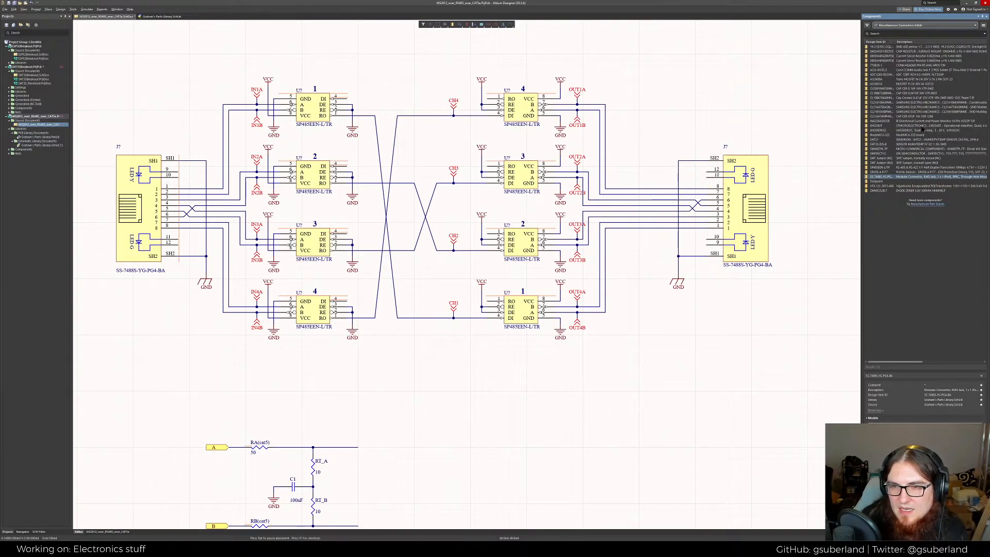
Find the 8-pin Header 8 in the connector library and place it below the crossed channel wires
{"action": "scroll", "coordinate": [917, 145], "scroll_direction": "down", "scroll_amount": 5}
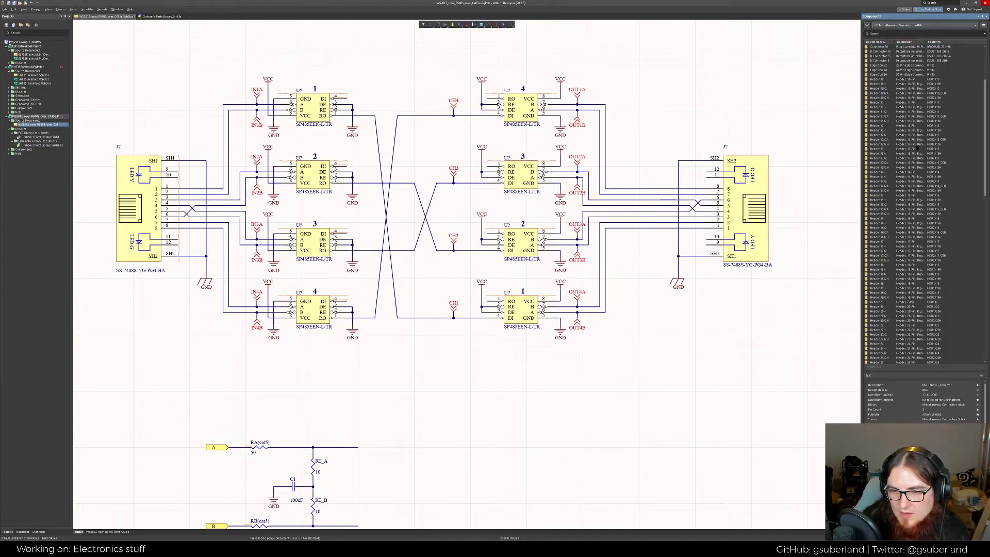
{"action": "scroll", "coordinate": [915, 154], "scroll_direction": "down", "scroll_amount": 8}
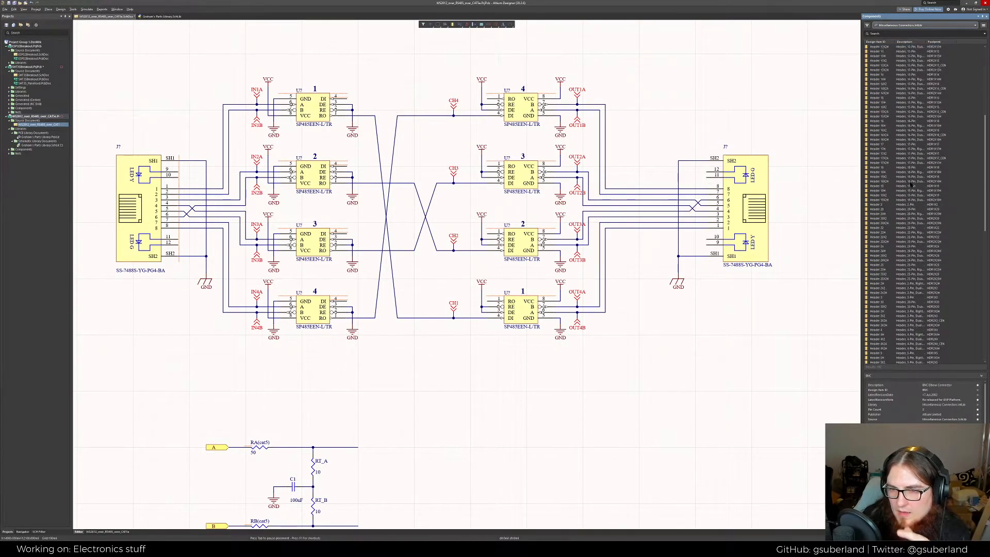
{"action": "scroll", "coordinate": [911, 183], "scroll_direction": "down", "scroll_amount": 6}
{"action": "scroll", "coordinate": [907, 206], "scroll_direction": "down", "scroll_amount": 8}
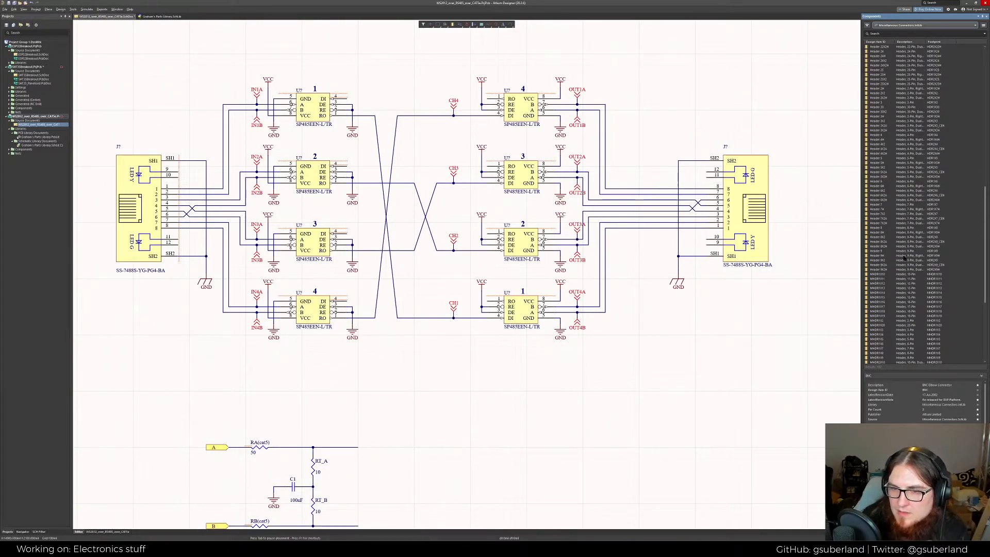
{"action": "left_click", "coordinate": [881, 228]}
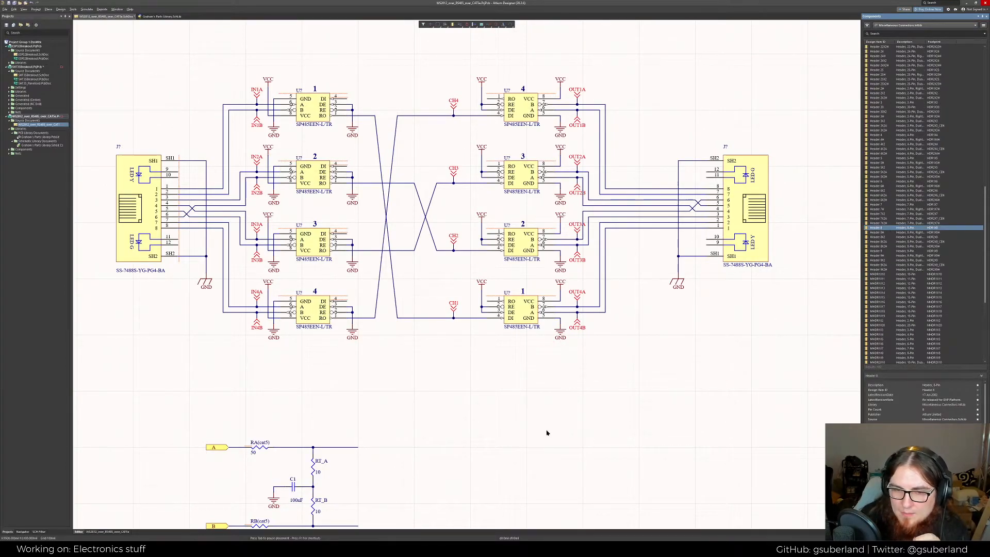
{"action": "left_click_drag", "start_coordinate": [895, 230], "coordinate": [414, 363]}
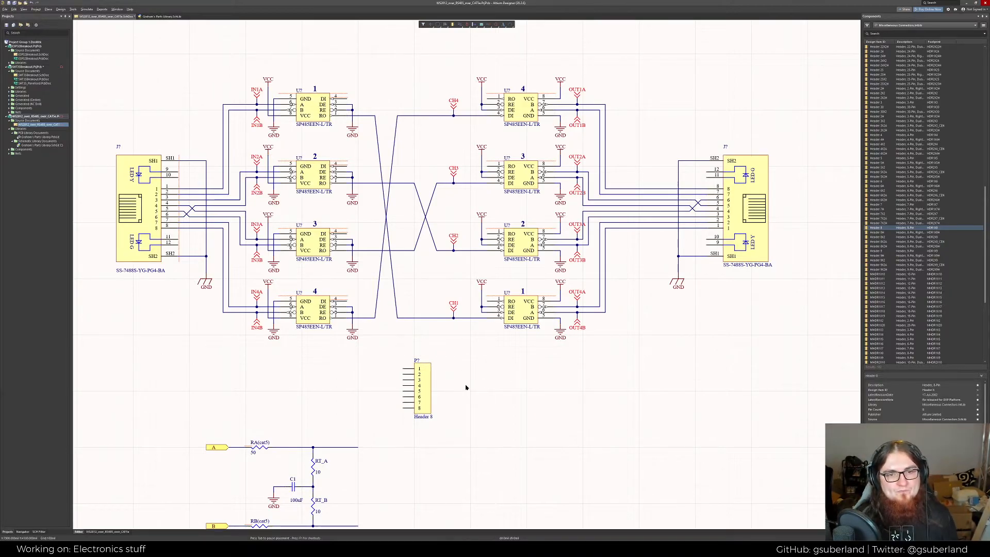
Reposition the 8-pin header so it sits directly beneath the CH1 port, between the two transceiver columns
{"action": "scroll", "coordinate": [462, 382], "scroll_direction": "up", "scroll_amount": 3, "text": "ctrl"}
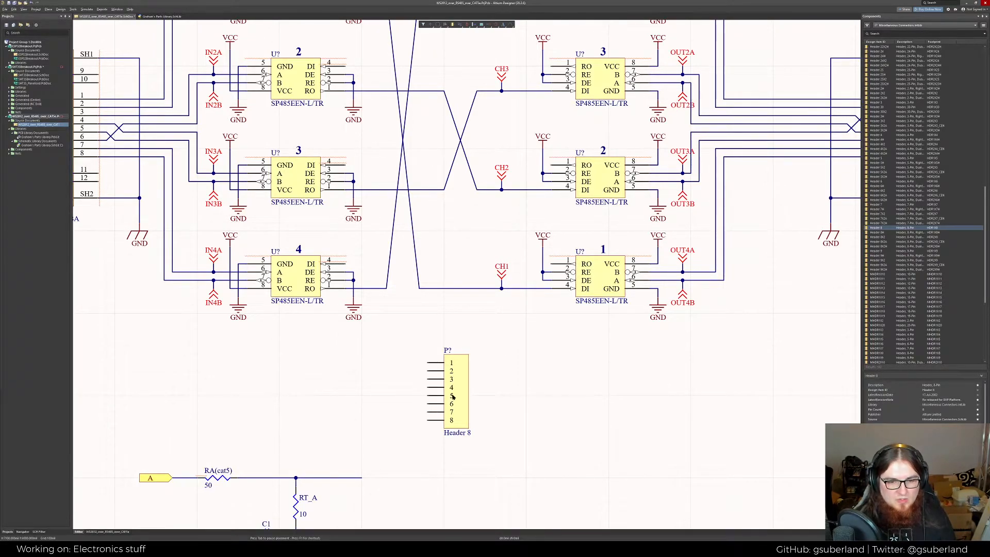
{"action": "left_click_drag", "start_coordinate": [452, 394], "coordinate": [412, 325]}
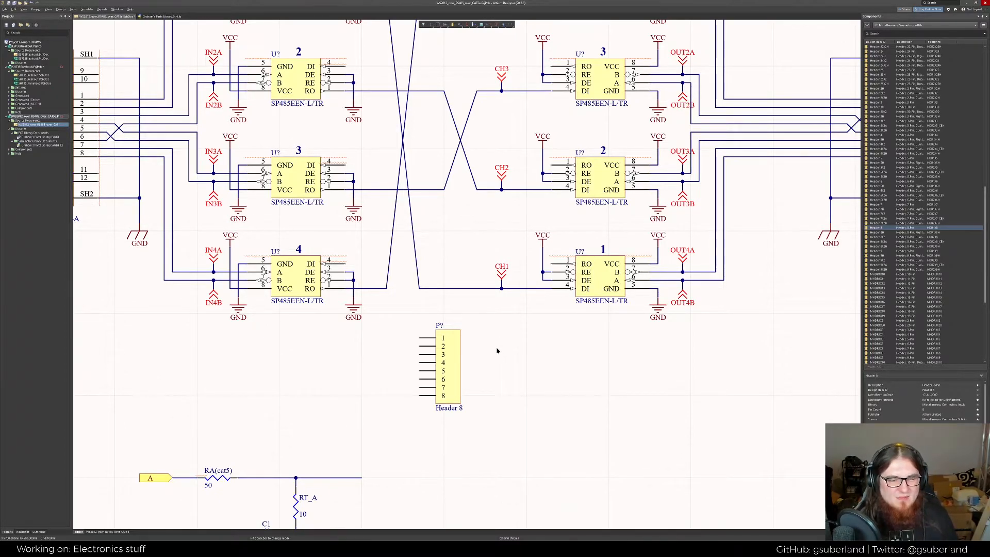
{"action": "scroll", "coordinate": [496, 348], "scroll_direction": "down", "scroll_amount": 2, "text": "ctrl"}
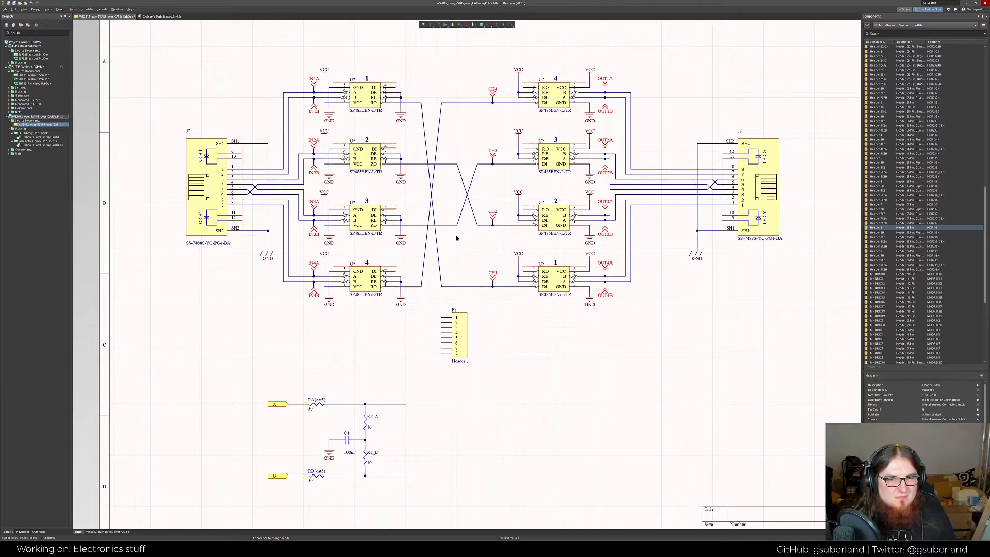
{"action": "right_click_drag", "start_coordinate": [456, 238], "coordinate": [463, 301]}
{"action": "left_click_drag", "start_coordinate": [467, 402], "coordinate": [485, 413]}
{"action": "right_click_drag", "start_coordinate": [609, 403], "coordinate": [591, 356]}
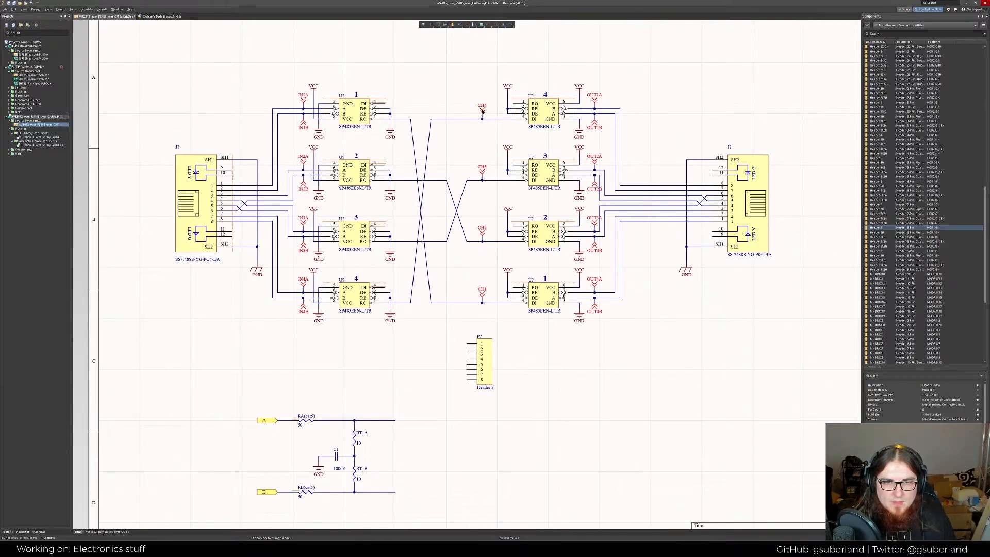
Duplicate the CH1, CH2, CH3 and CH4 ports and place the copies in the empty area below the right RJ45 jack
{"action": "left_click_drag", "start_coordinate": [484, 233], "coordinate": [515, 336]}
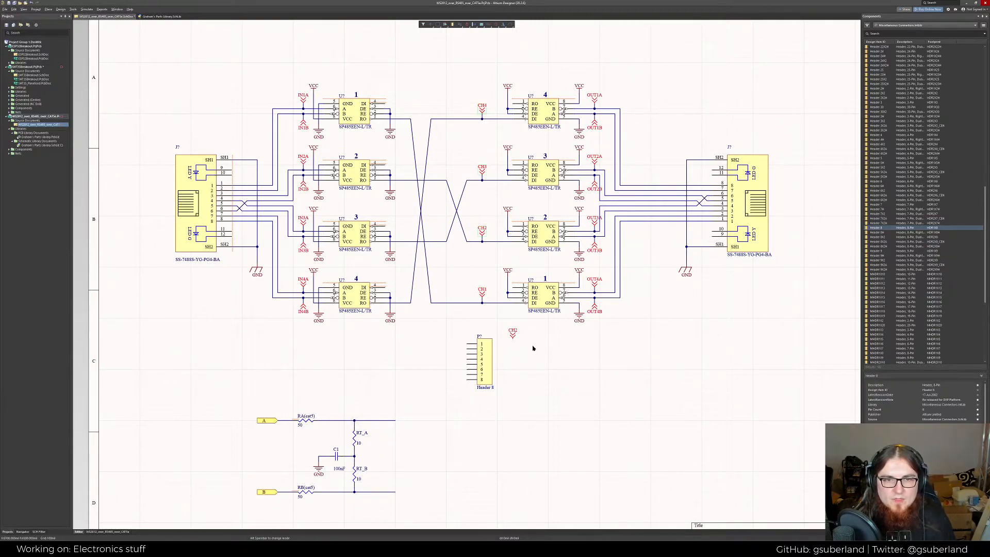
{"action": "key", "text": "ctrl+z"}
{"action": "left_click", "coordinate": [482, 293], "text": "shift"}
{"action": "key", "text": "ctrl+c"}
{"action": "key", "text": "ctrl+v"}
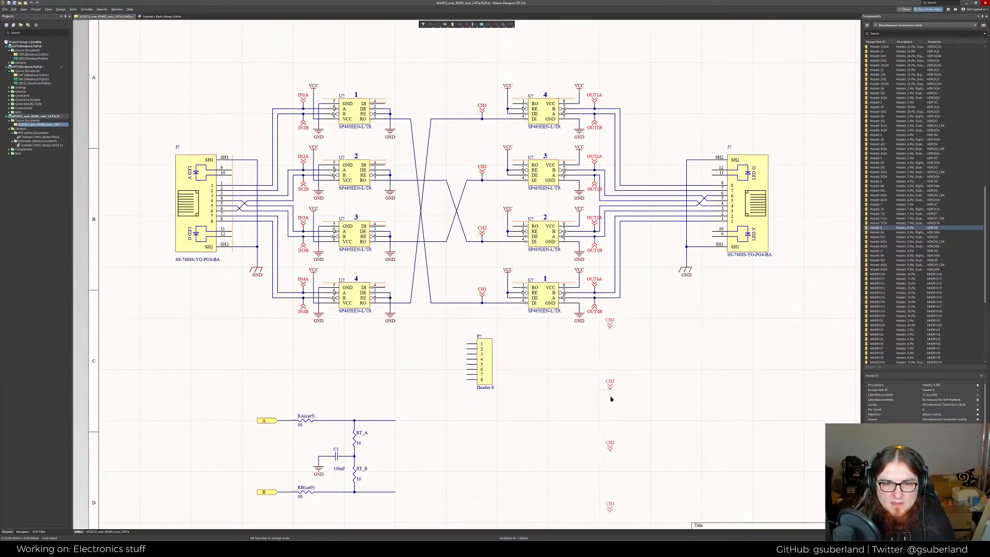
{"action": "left_click", "coordinate": [675, 364]}
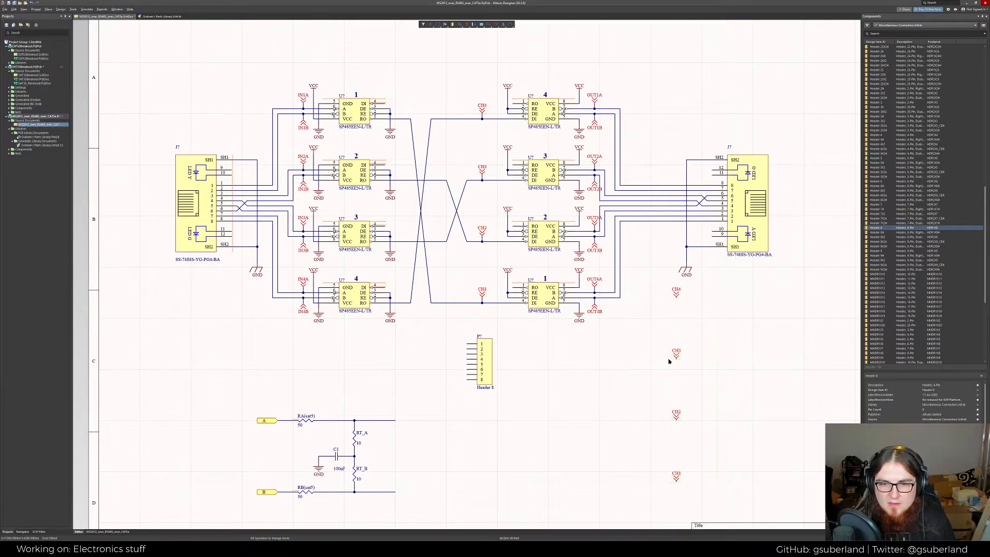
Close the gaps between the copied channel ports so CH4, CH3, CH2 and CH1 form one compact, evenly spaced column
{"action": "left_click_drag", "start_coordinate": [675, 353], "coordinate": [676, 311]}
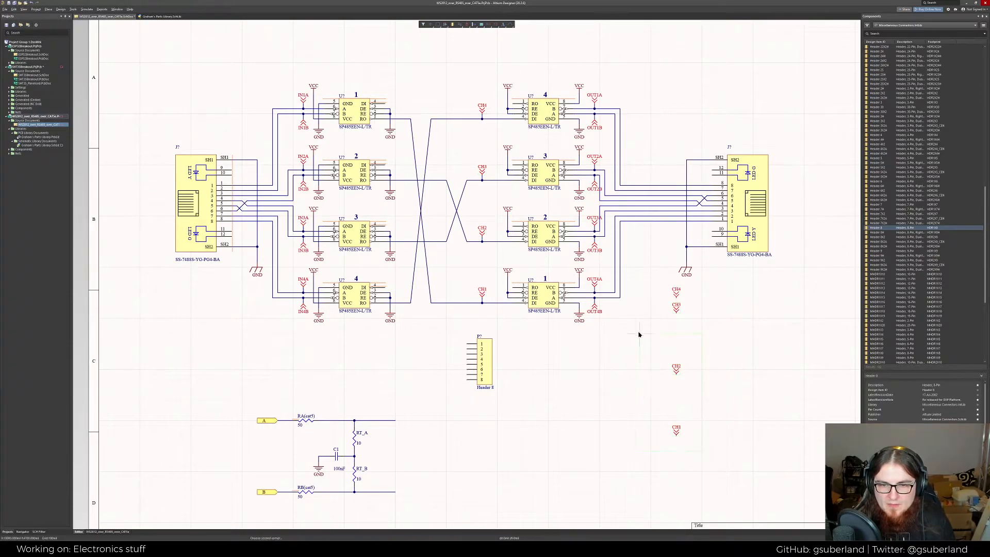
{"action": "left_click_drag", "start_coordinate": [673, 369], "coordinate": [674, 330]}
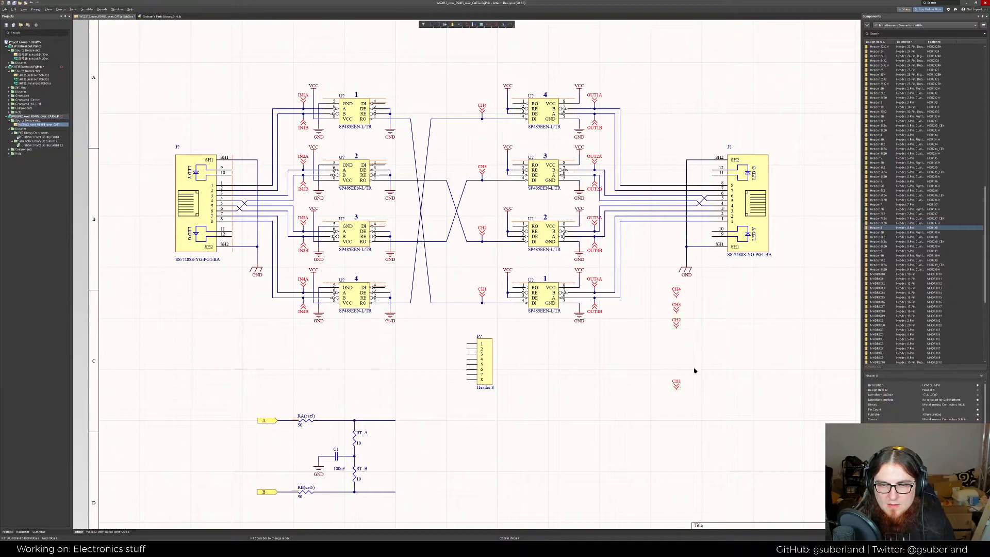
{"action": "left_click_drag", "start_coordinate": [674, 382], "coordinate": [676, 342]}
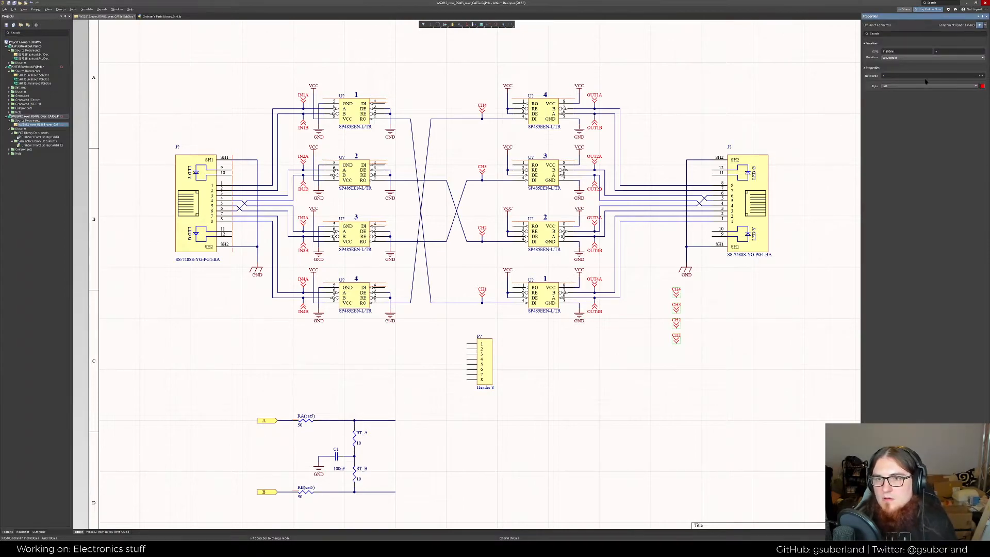
Set the rotation of the four copied channel ports to 180 Degrees and move them beside the pins of the 8-pin header
{"action": "left_click", "coordinate": [907, 58]}
{"action": "left_click", "coordinate": [903, 64]}
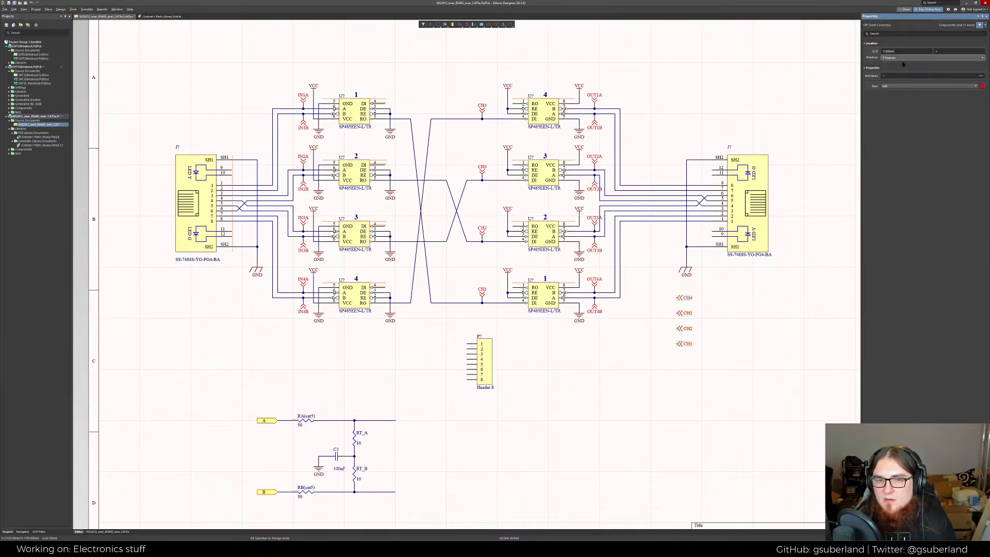
{"action": "left_click", "coordinate": [896, 57]}
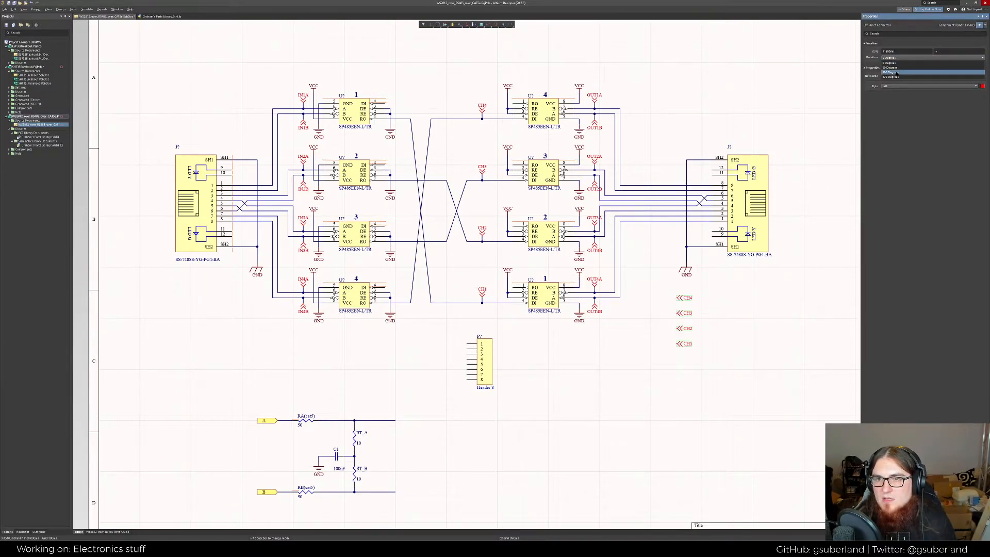
{"action": "left_click", "coordinate": [896, 72]}
{"action": "left_click_drag", "start_coordinate": [665, 297], "coordinate": [437, 345]}
{"action": "scroll", "coordinate": [453, 367], "scroll_direction": "up", "scroll_amount": 2, "text": "ctrl"}
{"action": "scroll", "coordinate": [453, 367], "scroll_direction": "up", "scroll_amount": 1, "text": "ctrl"}
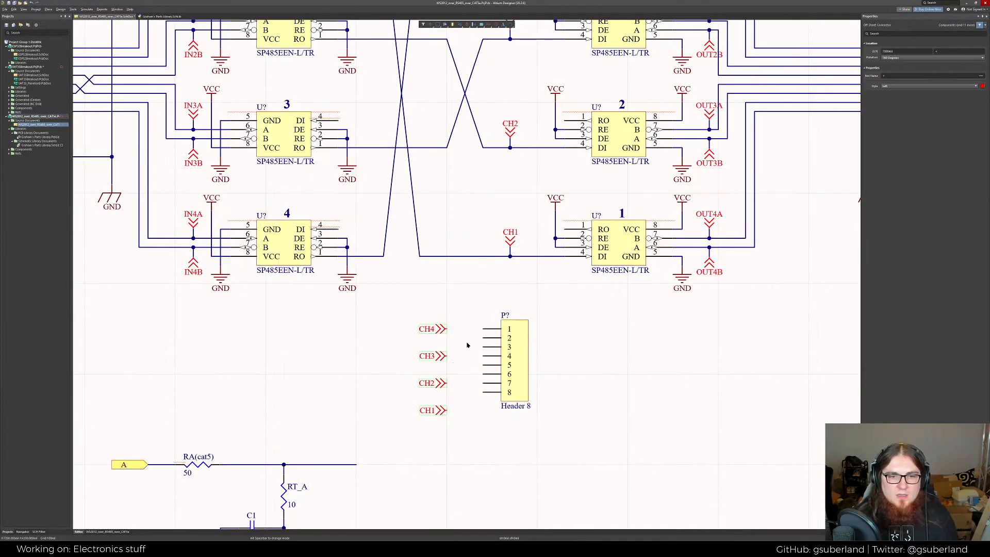
{"action": "left_click", "coordinate": [457, 349]}
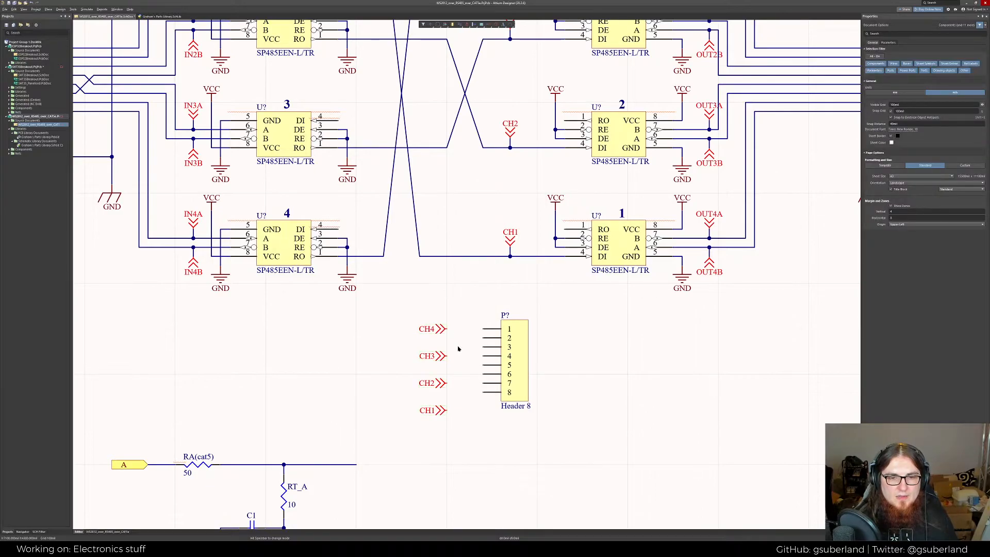
Reorder the copied ports from CH1 down to CH4 and attach them to header pins 1, 3, 5 and 7
{"action": "left_click_drag", "start_coordinate": [436, 414], "coordinate": [432, 375]}
{"action": "scroll", "coordinate": [541, 177], "scroll_direction": "down", "scroll_amount": 4, "text": "ctrl"}
{"action": "scroll", "coordinate": [534, 148], "scroll_direction": "up", "scroll_amount": 1, "text": "ctrl"}
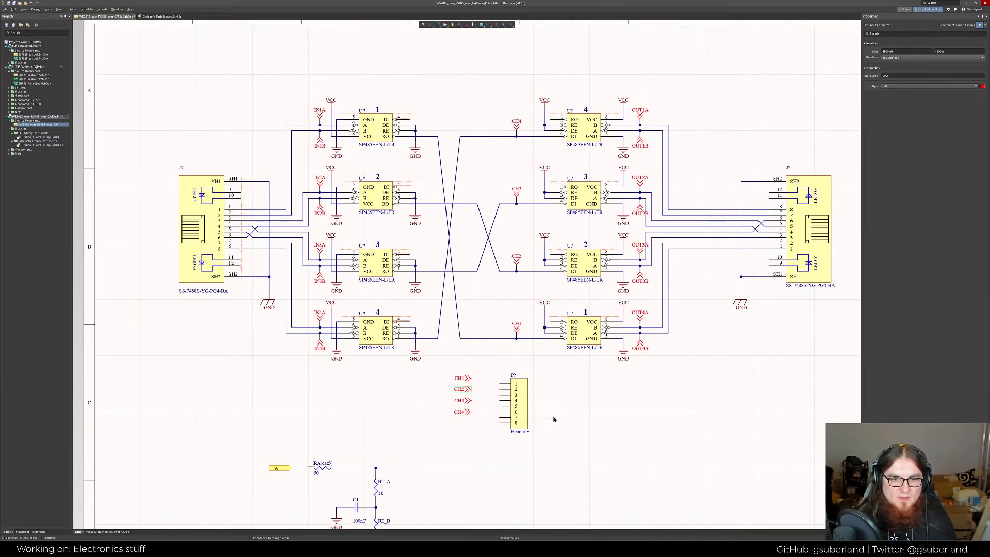
{"action": "left_click_drag", "start_coordinate": [458, 378], "coordinate": [485, 382]}
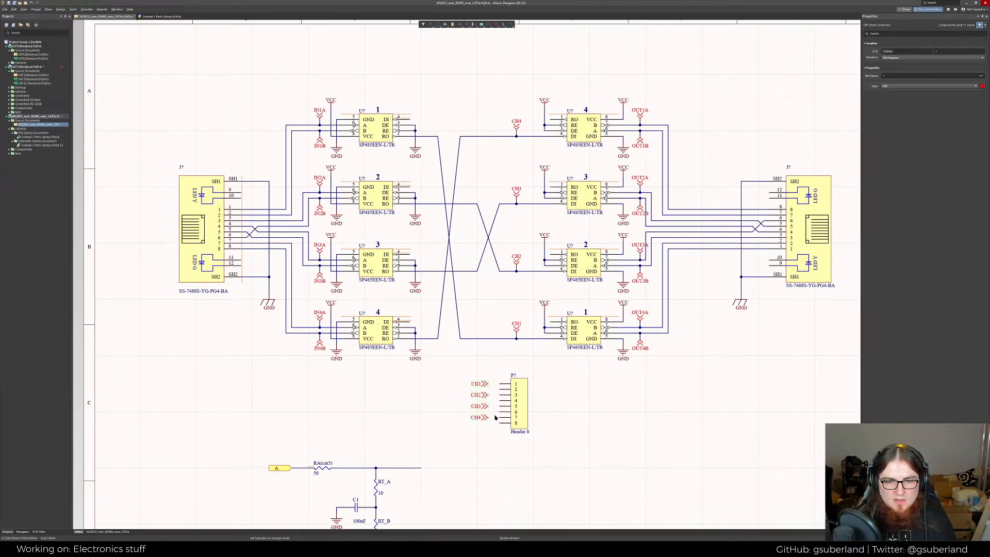
{"action": "right_click_drag", "start_coordinate": [485, 383], "coordinate": [485, 422]}
{"action": "mouse_move", "coordinate": [485, 422]}
{"action": "left_mouse_down"}
{"action": "mouse_move", "coordinate": [497, 422]}
{"action": "mouse_move", "coordinate": [483, 422]}
{"action": "left_mouse_up"}
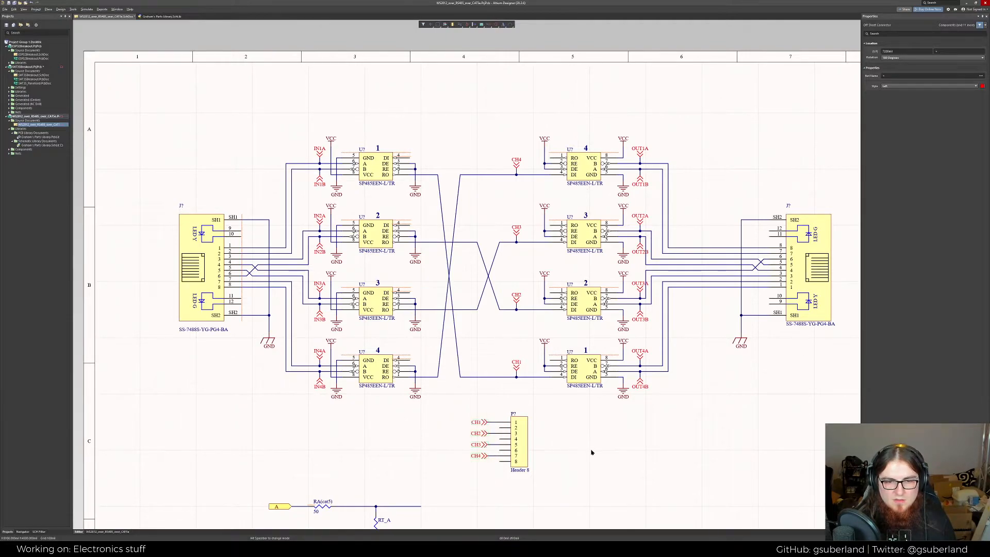
{"action": "right_click", "coordinate": [590, 453]}
Copy a GND power port from the lower-left transceiver and place the copy just below the header's pins
{"action": "left_click", "coordinate": [516, 397]}
{"action": "left_click", "coordinate": [414, 393]}
{"action": "key", "text": "ctrl+c"}
{"action": "key", "text": "ctrl+v"}
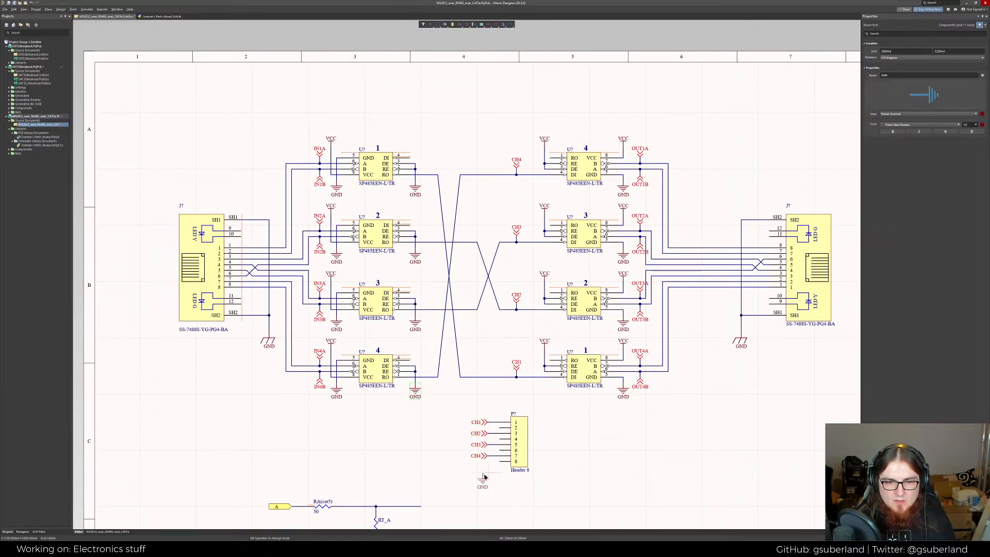
{"action": "left_click", "coordinate": [495, 469]}
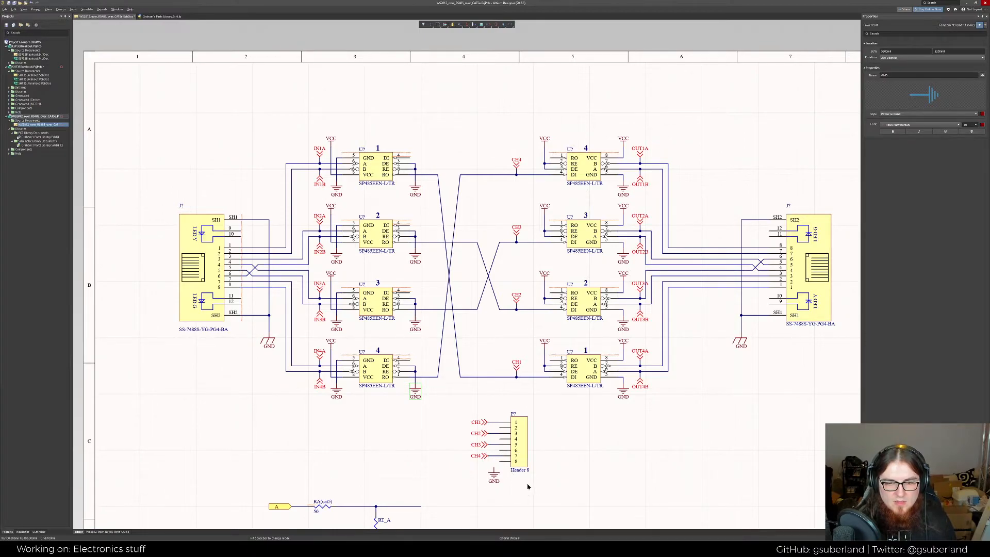
Wire header pins 2, 4, 6 and 8 to the GND port below them
{"action": "key", "text": "ctrl+w"}
{"action": "left_click", "coordinate": [494, 470]}
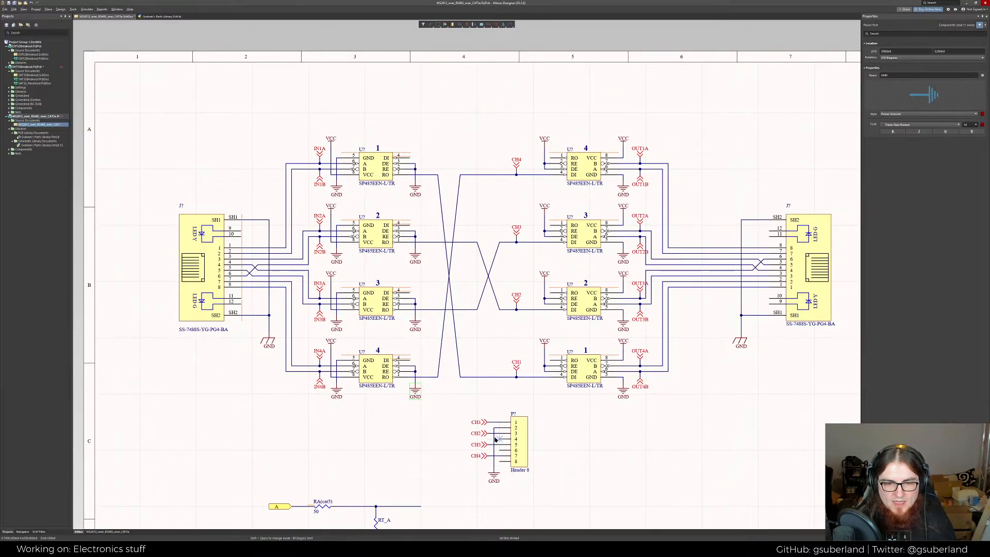
{"action": "left_click", "coordinate": [494, 440]}
{"action": "left_click", "coordinate": [500, 450]}
{"action": "left_click", "coordinate": [494, 451]}
{"action": "key", "text": "Escape"}
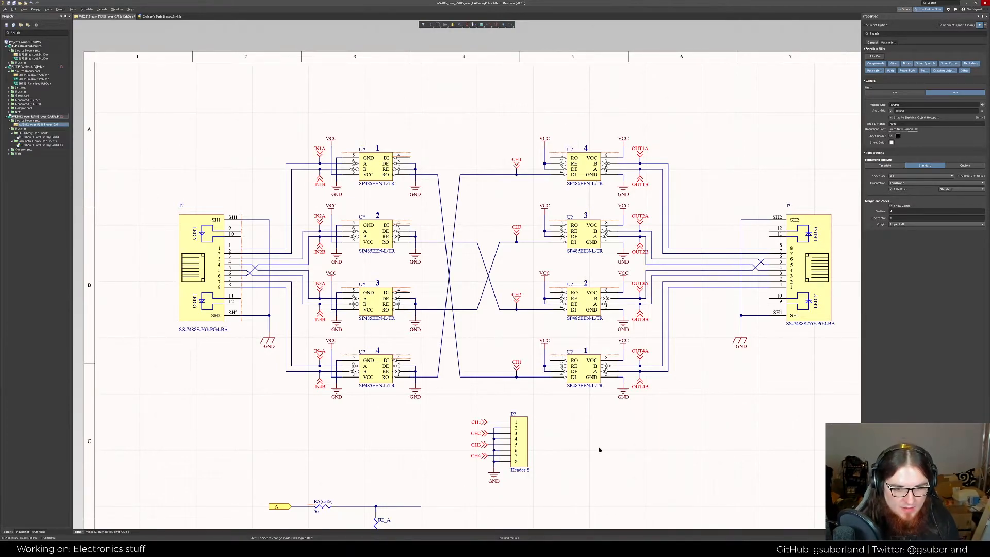
{"action": "scroll", "coordinate": [599, 449], "scroll_direction": "down", "scroll_amount": 3}
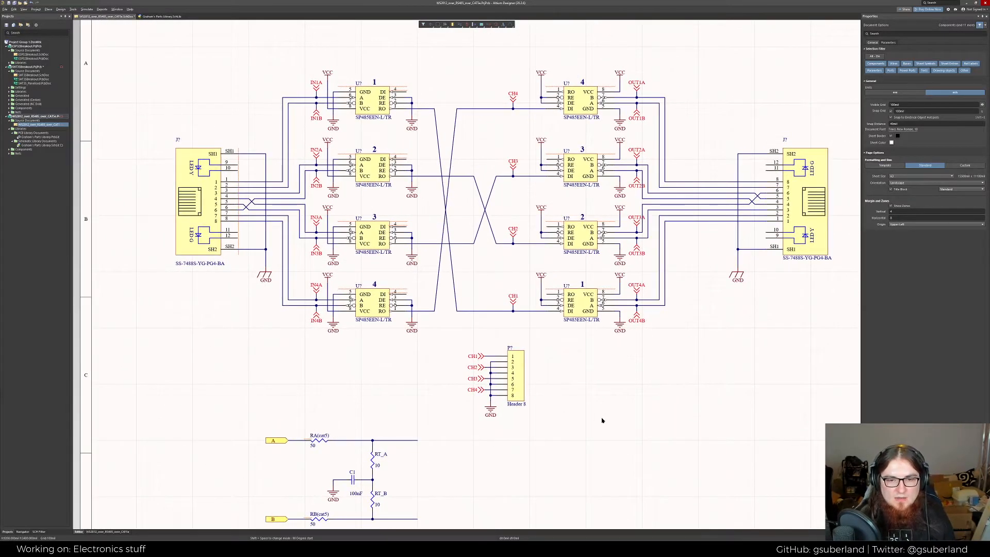
{"action": "scroll", "coordinate": [585, 320], "scroll_direction": "down", "scroll_amount": 2, "text": "ctrl"}
{"action": "scroll", "coordinate": [629, 345], "scroll_direction": "up", "scroll_amount": 2, "text": "ctrl"}
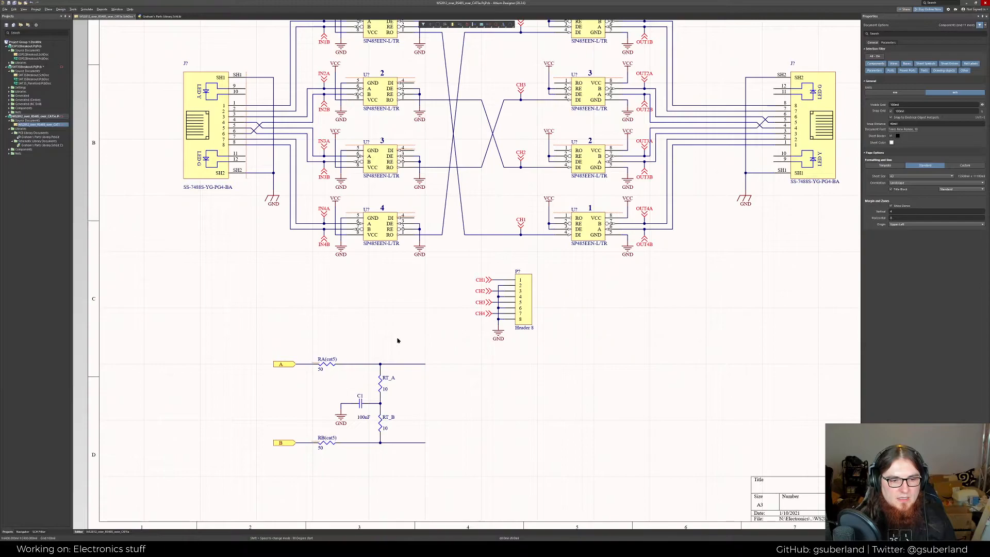
Switch to the browser, look through the open part datasheets and examine the SP485EEN-L/TR specifications on JLCPCB
{"action": "key", "text": "alt+Tab"}
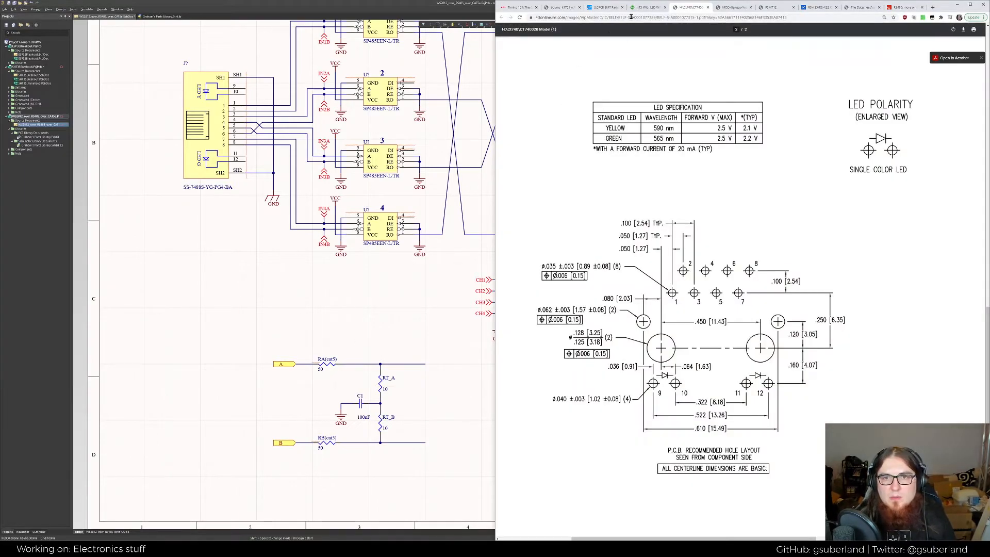
{"action": "left_click", "coordinate": [606, 7]}
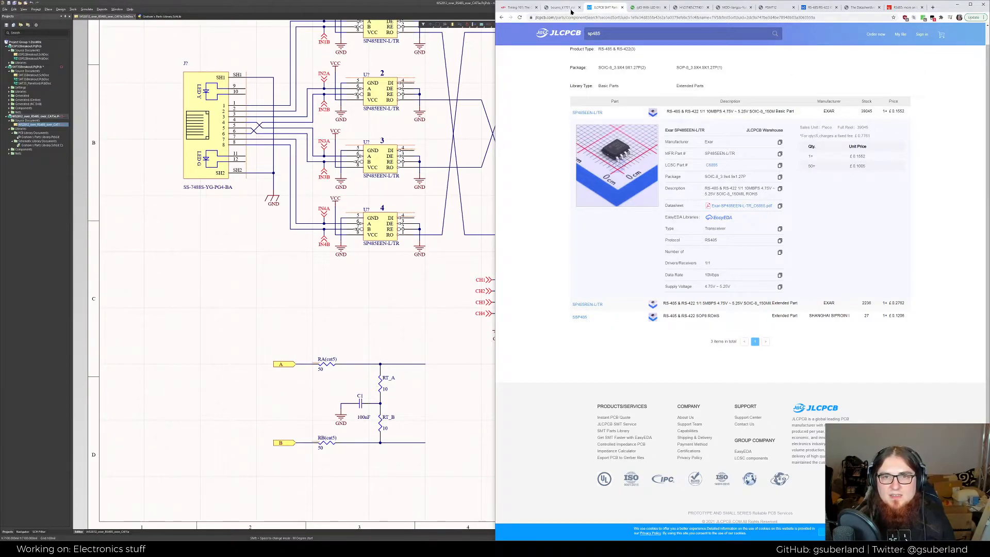
{"action": "left_click", "coordinate": [691, 7]}
{"action": "left_click", "coordinate": [728, 8]}
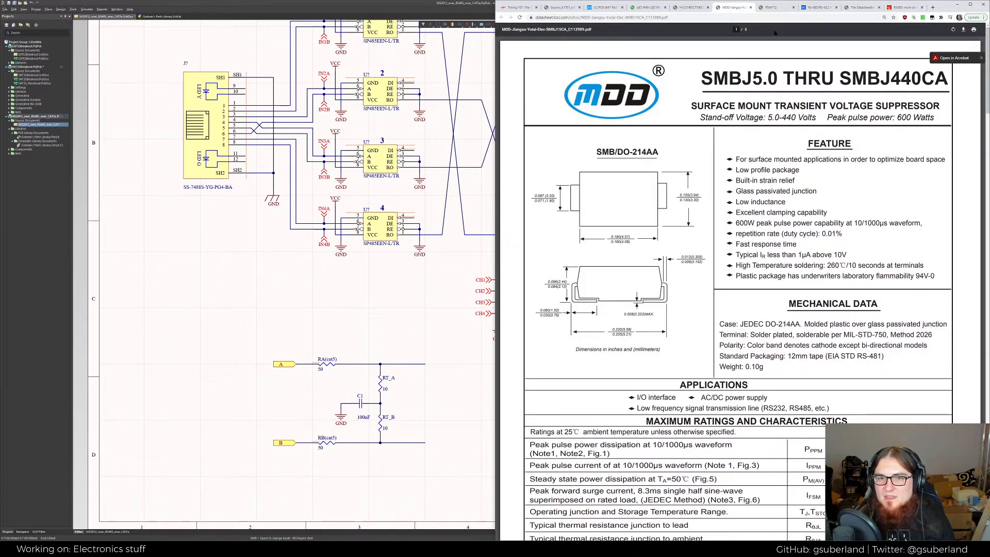
{"action": "left_click", "coordinate": [771, 8]}
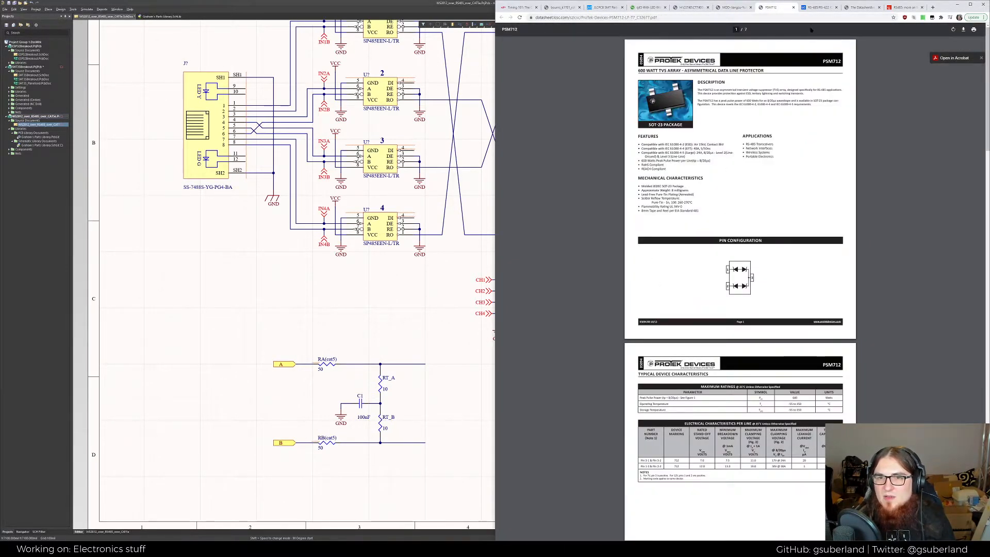
{"action": "left_click", "coordinate": [817, 8]}
{"action": "left_click", "coordinate": [602, 7]}
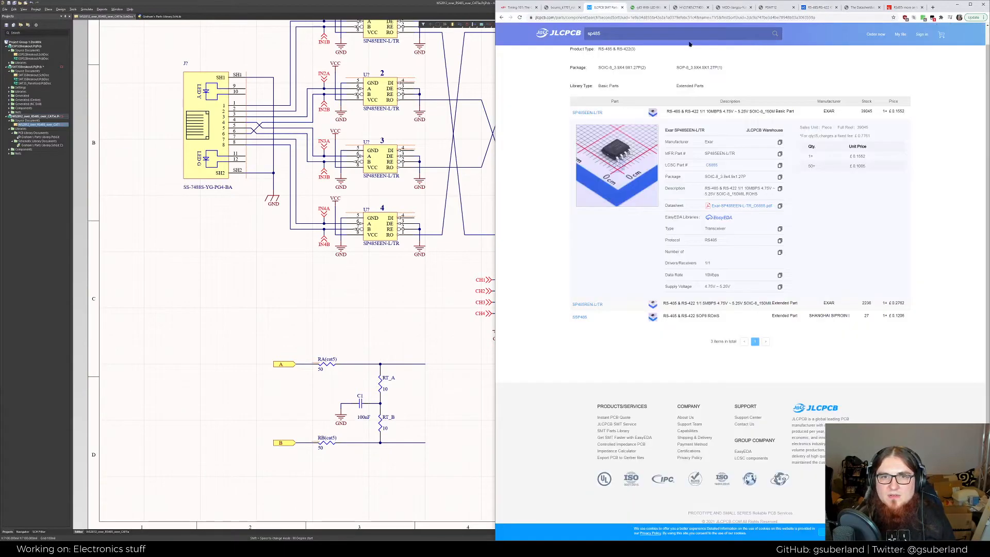
{"action": "left_click_drag", "start_coordinate": [742, 294], "coordinate": [664, 241]}
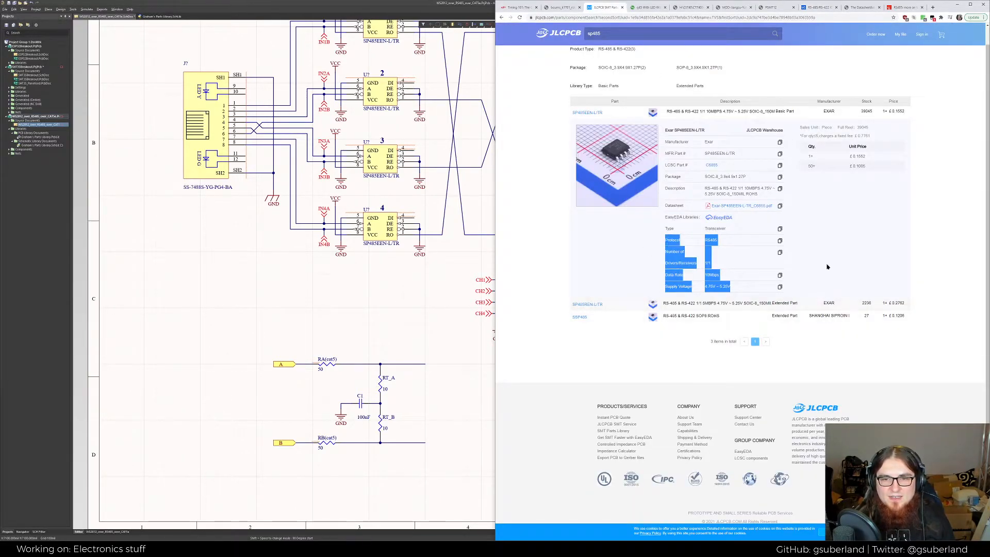
{"action": "left_click", "coordinate": [703, 219]}
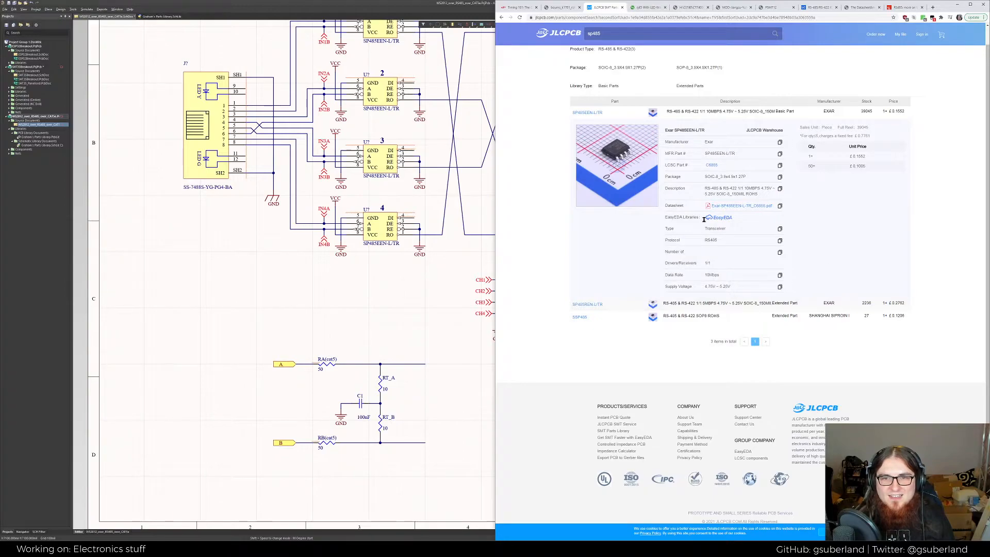
Expand the SP485REN-L/TR listing, examine its specifications and check the active JLCPCB Parts List Improvements userscript
{"action": "left_click", "coordinate": [636, 304]}
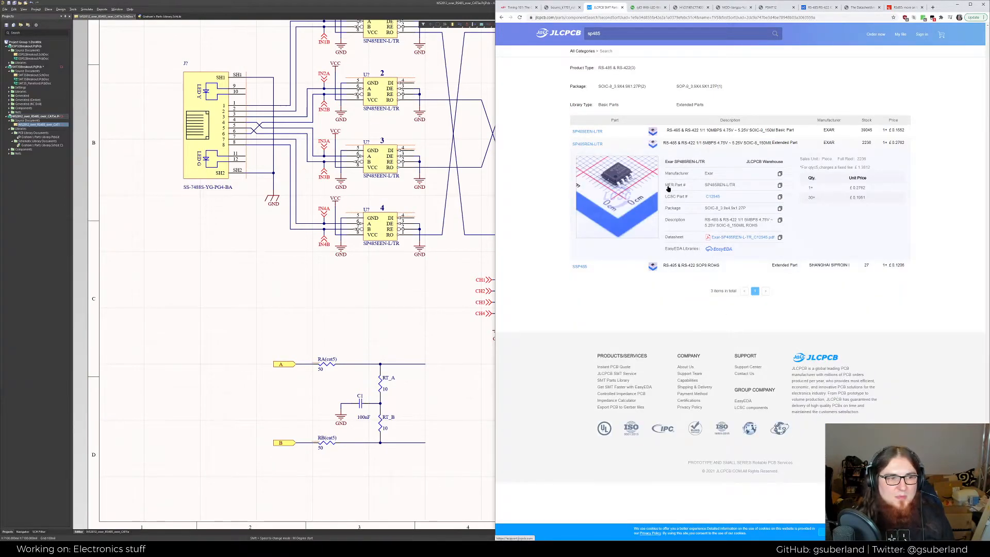
{"action": "scroll", "coordinate": [694, 219], "scroll_direction": "up", "scroll_amount": 3, "text": "ctrl"}
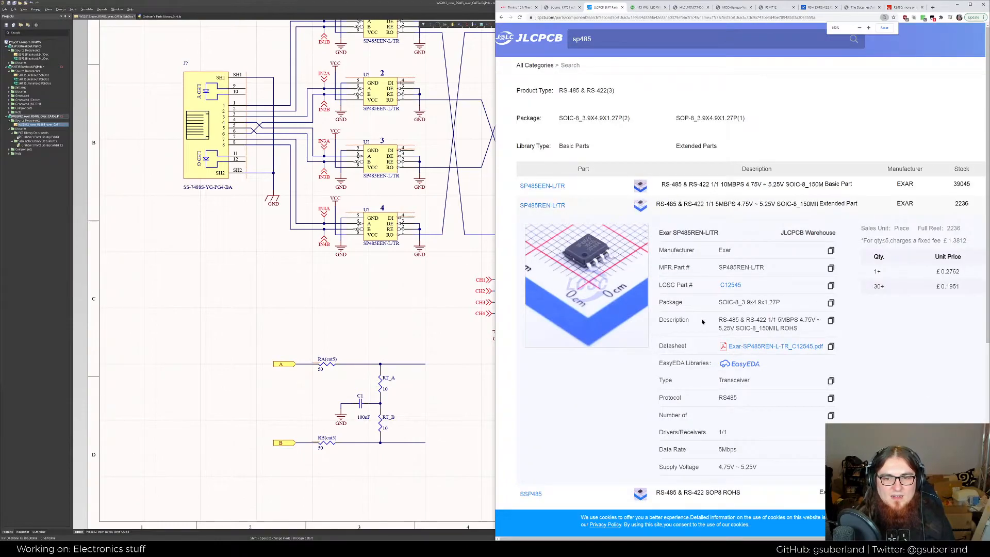
{"action": "scroll", "coordinate": [698, 330], "scroll_direction": "down", "scroll_amount": 2}
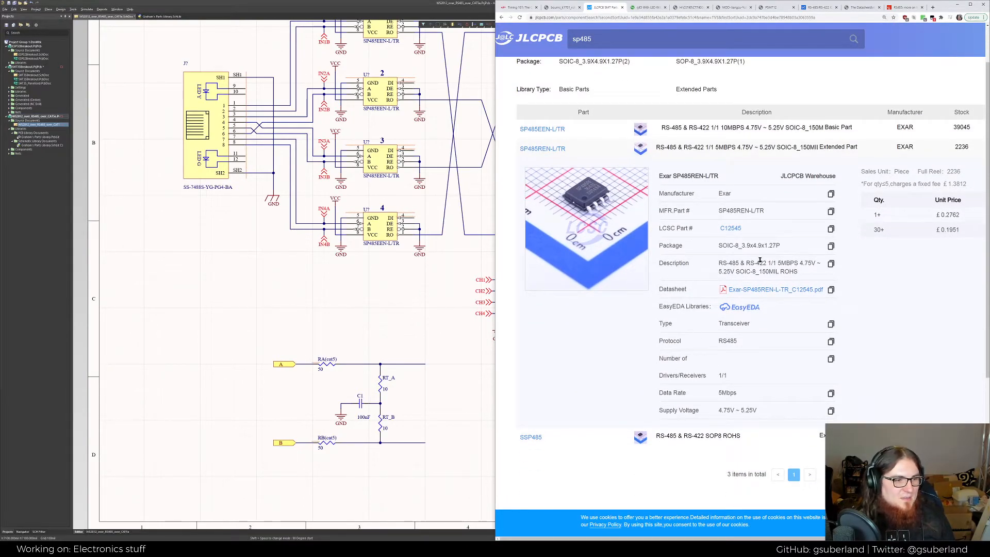
{"action": "left_click", "coordinate": [931, 18]}
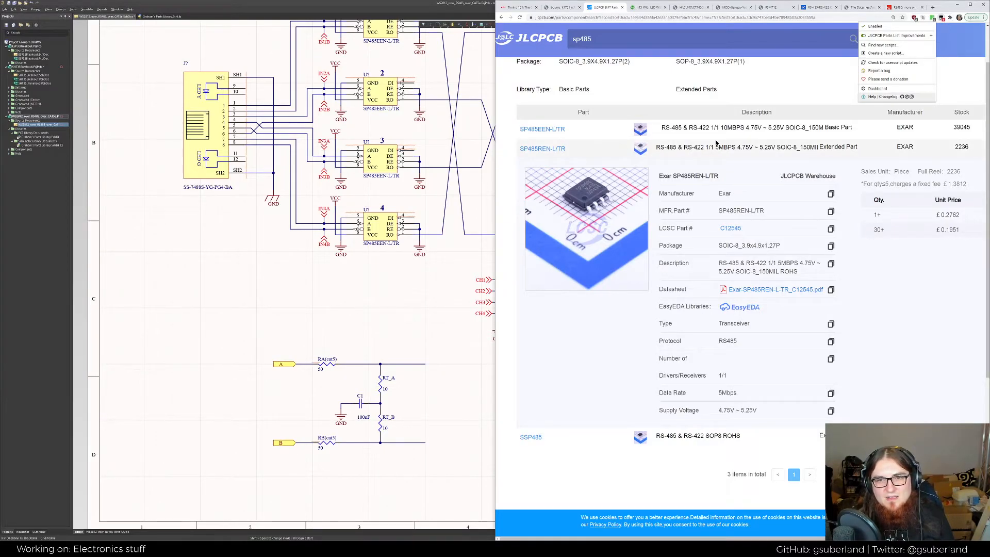
{"action": "left_click", "coordinate": [660, 340]}
{"action": "key", "text": "ctrl+minus"}
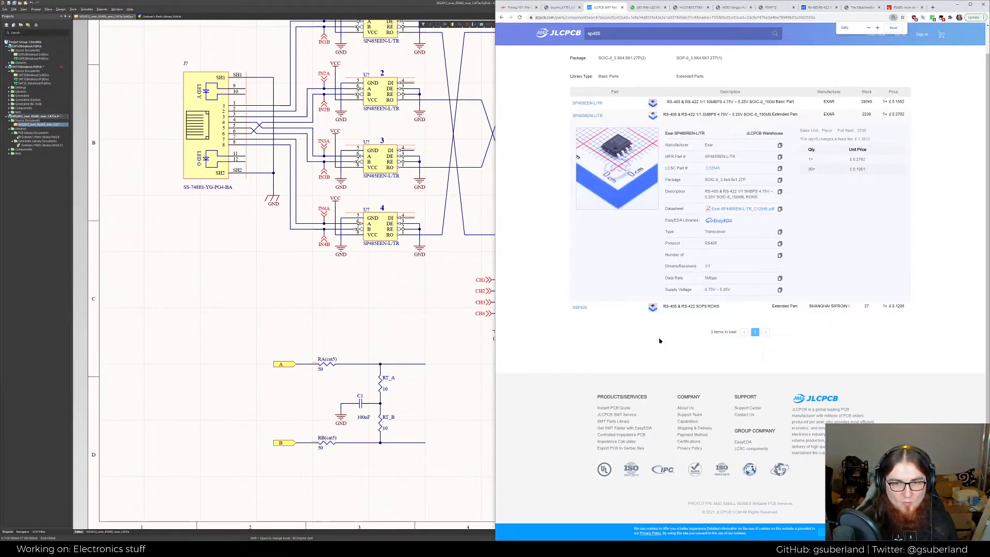
{"action": "key", "text": "ctrl+minus"}
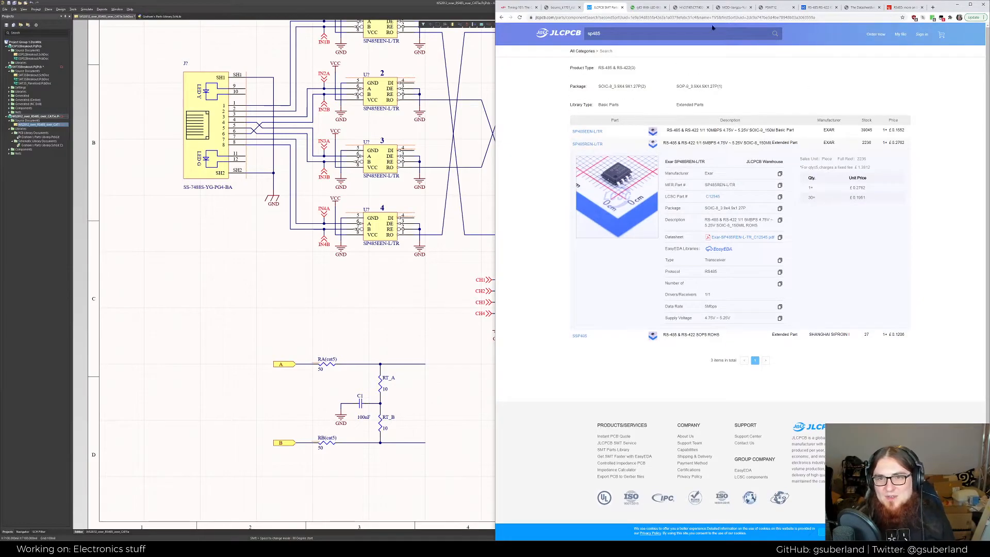
Examine the JLCPCB stock and prices of the RS485 transceivers in the LCSC RS-485/RS-422 ICs listing
{"action": "left_click", "coordinate": [814, 7]}
{"action": "scroll", "coordinate": [730, 314], "scroll_direction": "down", "scroll_amount": 1}
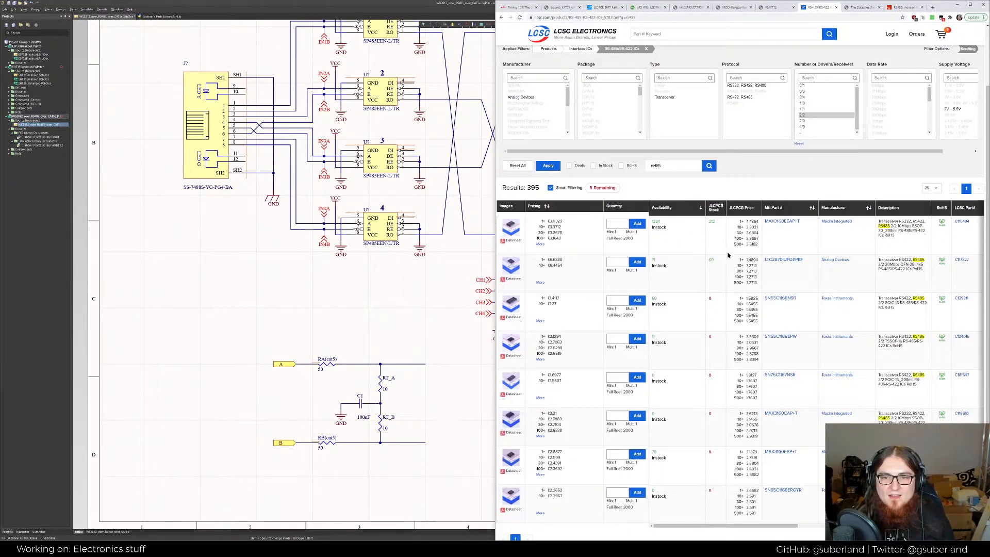
{"action": "scroll", "coordinate": [729, 257], "scroll_direction": "down", "scroll_amount": 1}
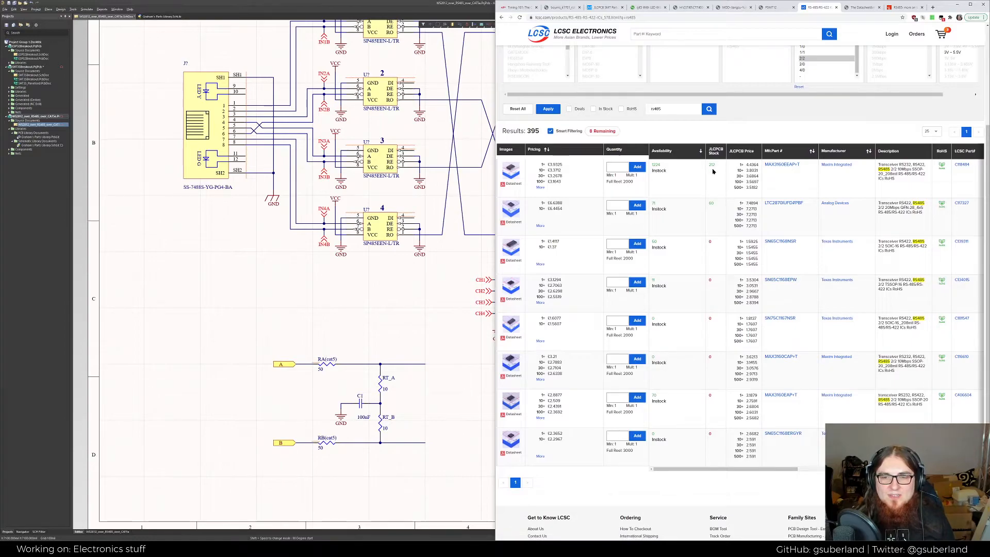
{"action": "key", "text": "ctrl+plus"}
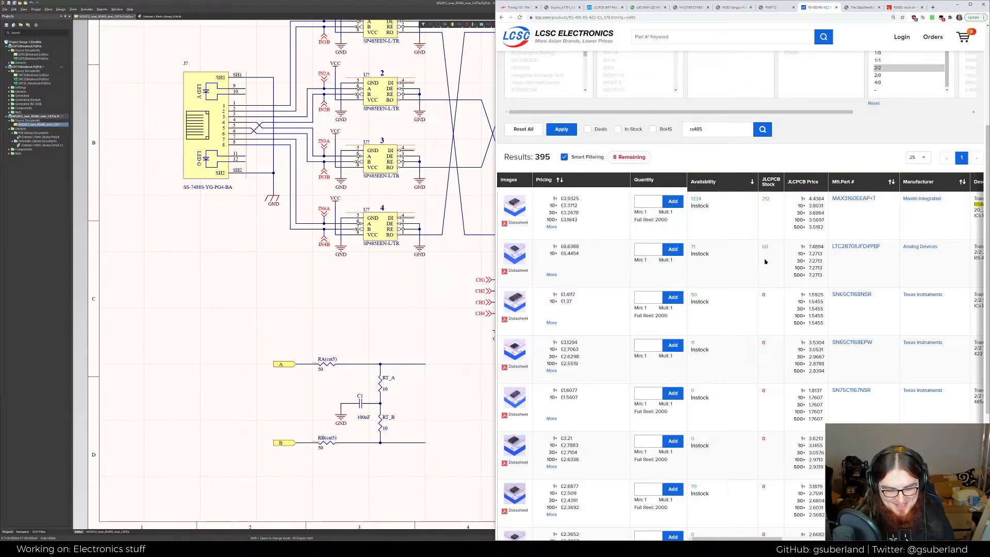
Open the JLC PCB SMD Assembly Component Catalogue at yaqwsx.github.io/jlcparts/ in a new browser tab and update its component library
{"action": "key", "text": "ctrl+0"}
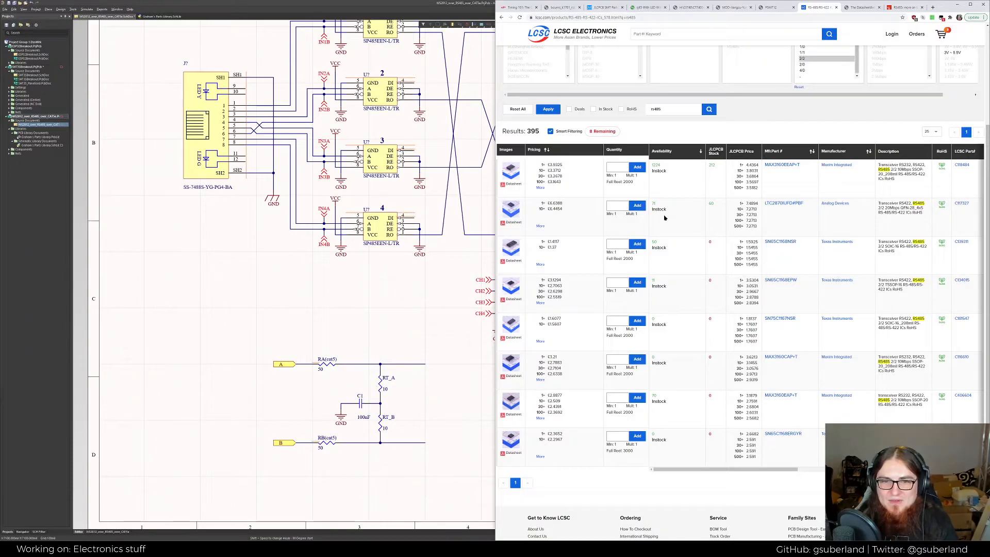
{"action": "scroll", "coordinate": [548, 251], "scroll_direction": "up", "scroll_amount": 2}
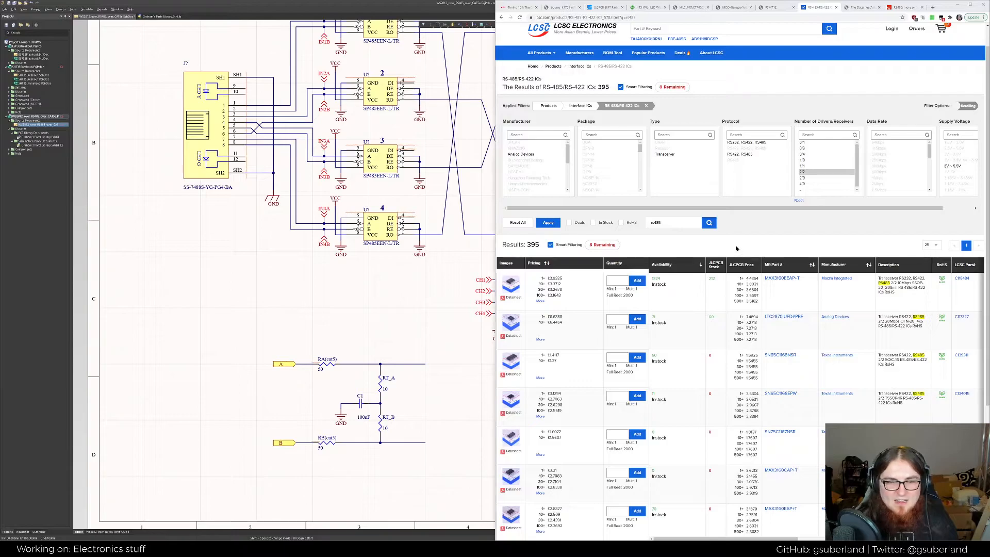
{"action": "key", "text": "ctrl+t"}
{"action": "type", "text": "yaqwsx.github.io/jlcparts/"}
{"action": "key", "text": "Return"}
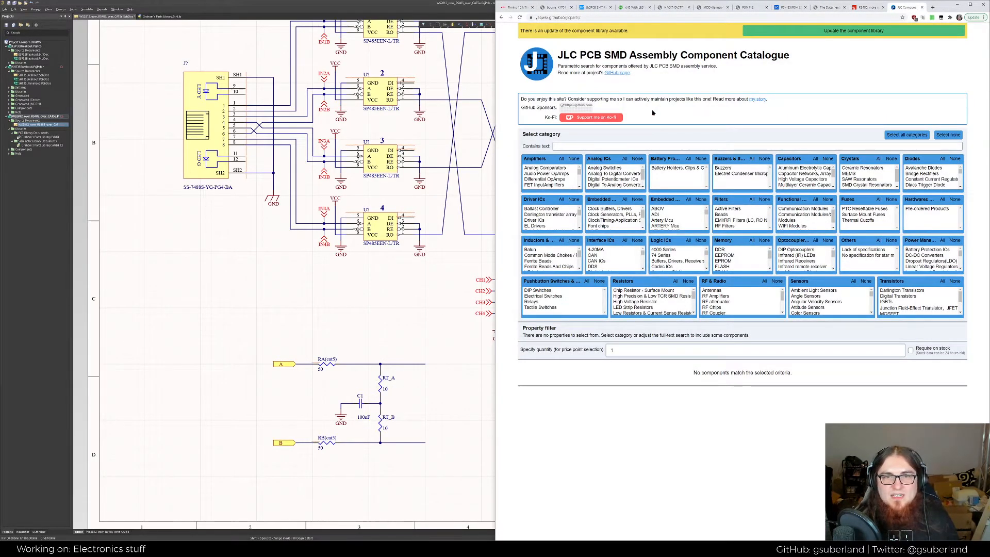
{"action": "left_click", "coordinate": [579, 146]}
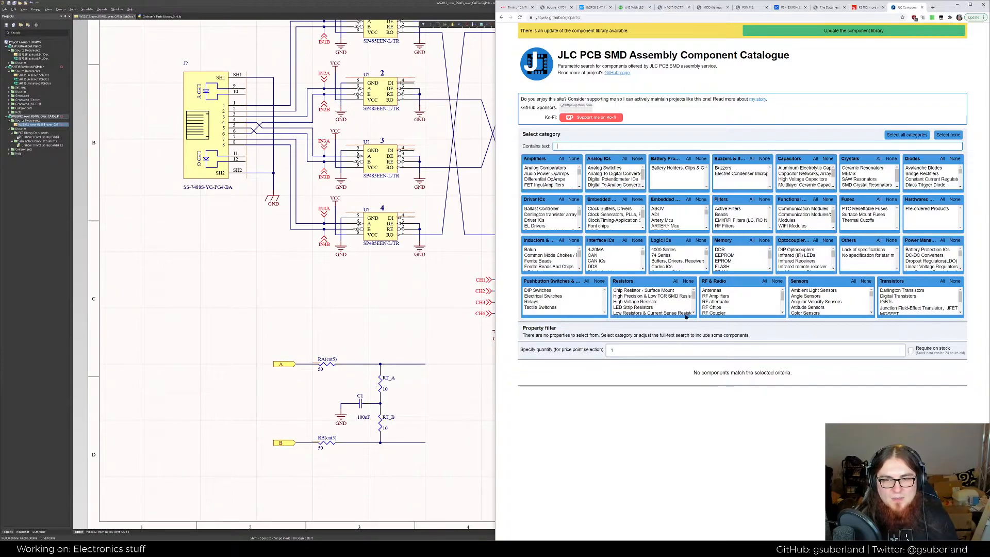
{"action": "left_click", "coordinate": [853, 33]}
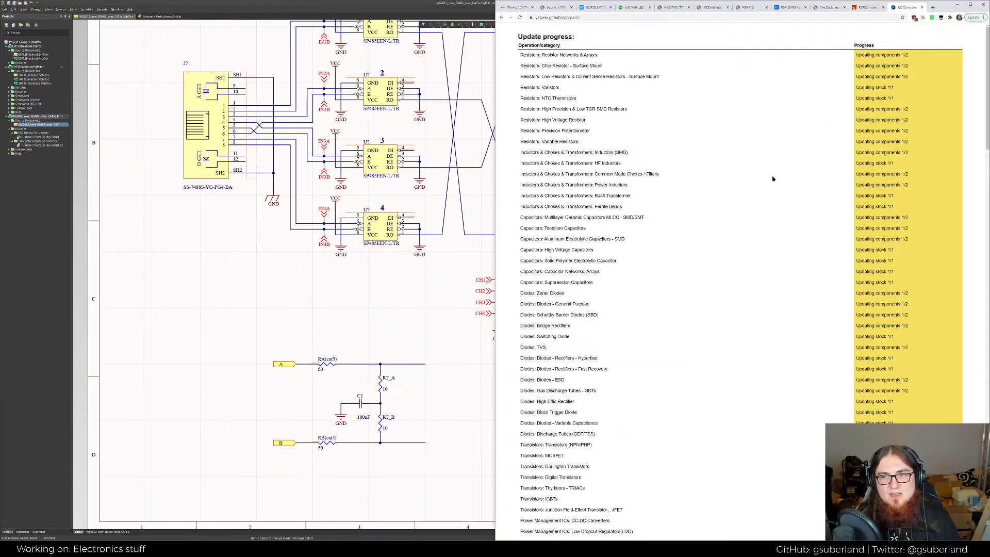
Check the catalogue's update progress across the component categories
{"action": "scroll", "coordinate": [758, 206], "scroll_direction": "down", "scroll_amount": 15}
{"action": "scroll", "coordinate": [749, 290], "scroll_direction": "up", "scroll_amount": 16}
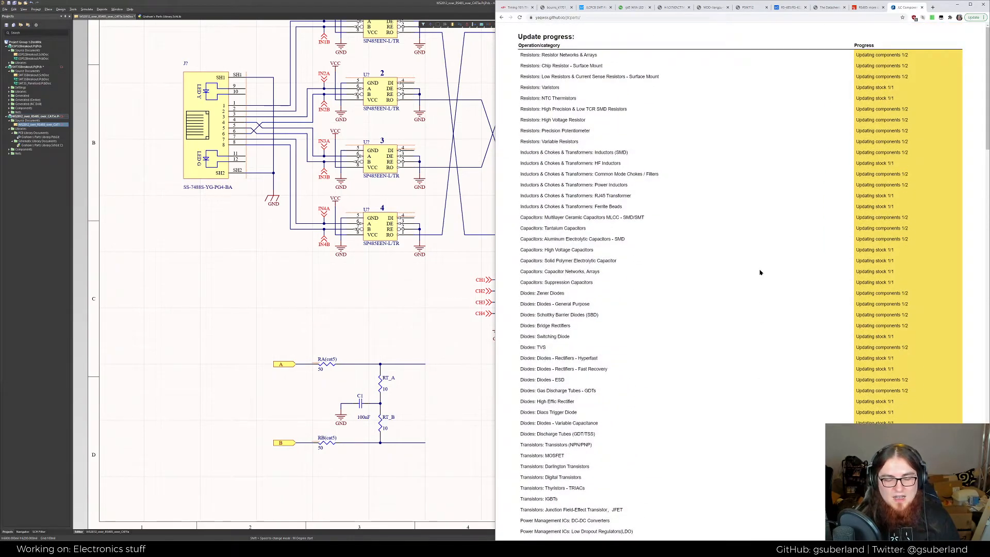
{"action": "scroll", "coordinate": [745, 262], "scroll_direction": "down", "scroll_amount": 20}
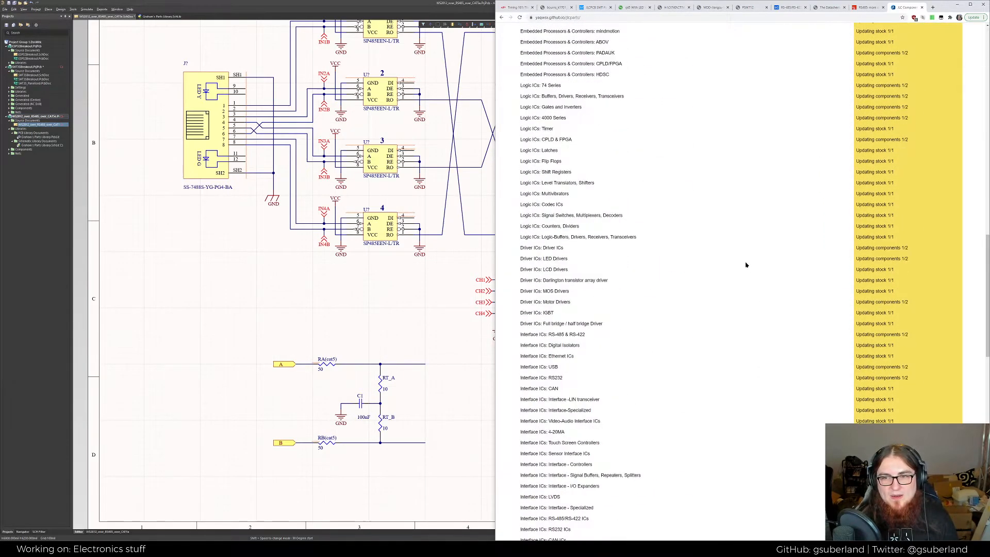
{"action": "scroll", "coordinate": [738, 292], "scroll_direction": "down", "scroll_amount": 10}
{"action": "scroll", "coordinate": [732, 283], "scroll_direction": "up", "scroll_amount": 20}
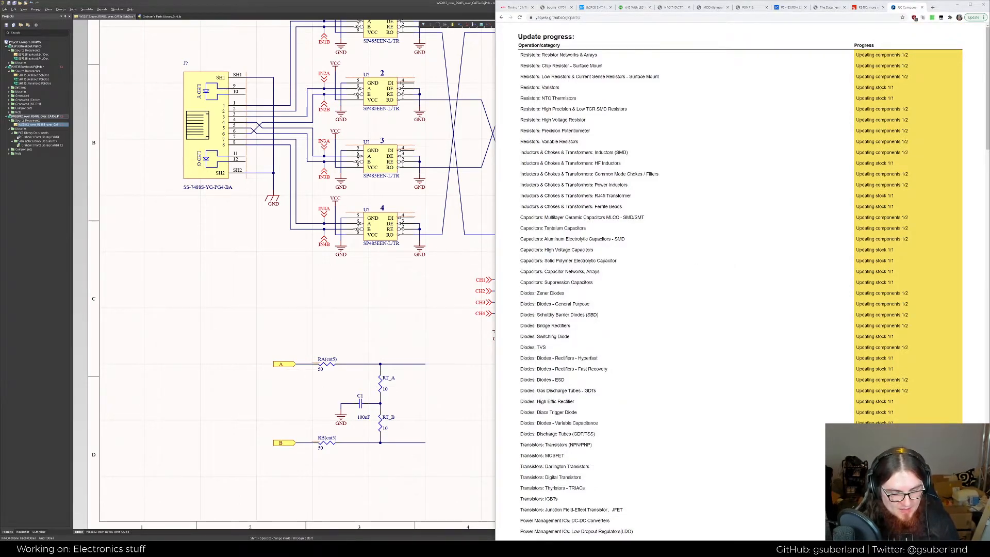
{"action": "left_click", "coordinate": [911, 12]}
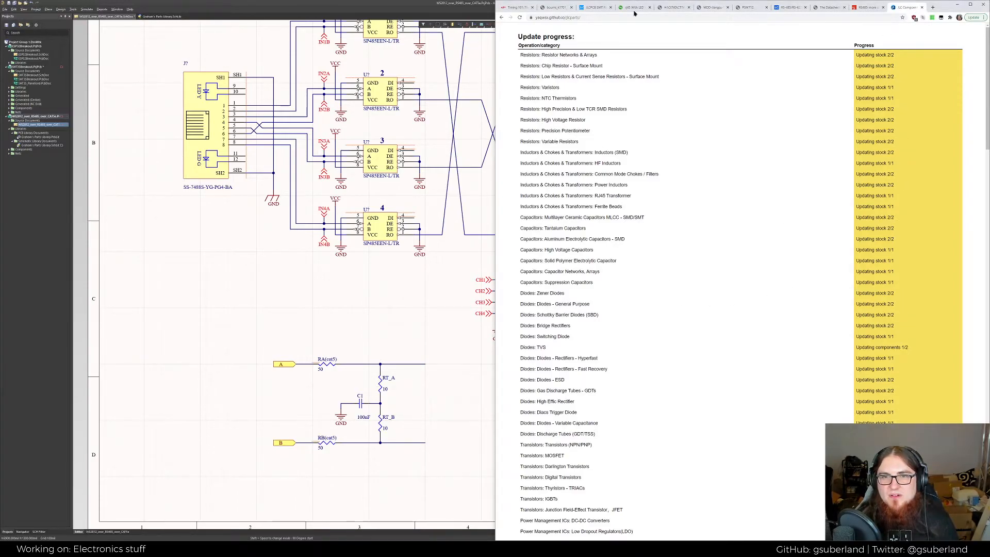
Search the JLCPCB parts library for tvs and filter the results to TVS products among the extended parts
{"action": "left_click", "coordinate": [595, 8]}
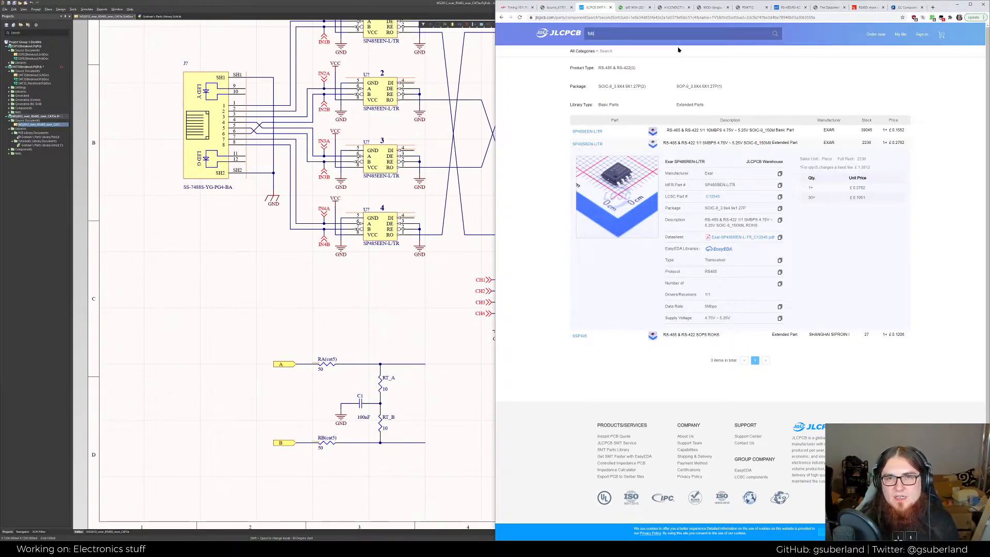
{"action": "key", "text": "Return"}
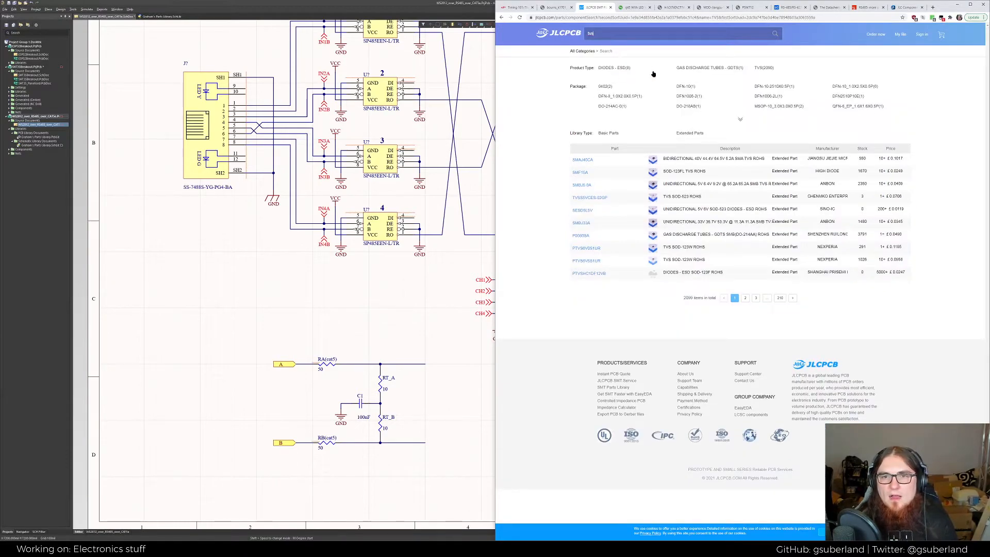
{"action": "left_click", "coordinate": [762, 69]}
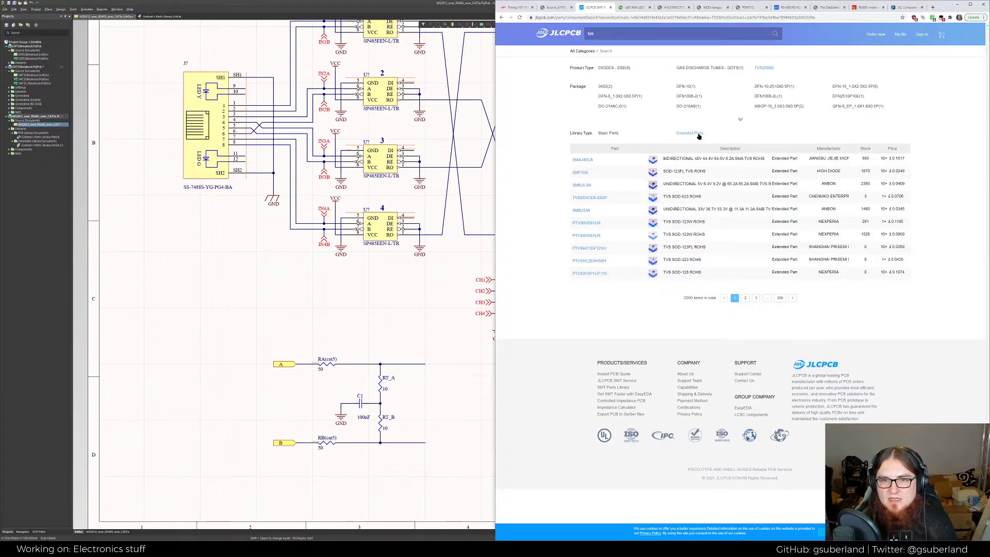
{"action": "left_click", "coordinate": [697, 134]}
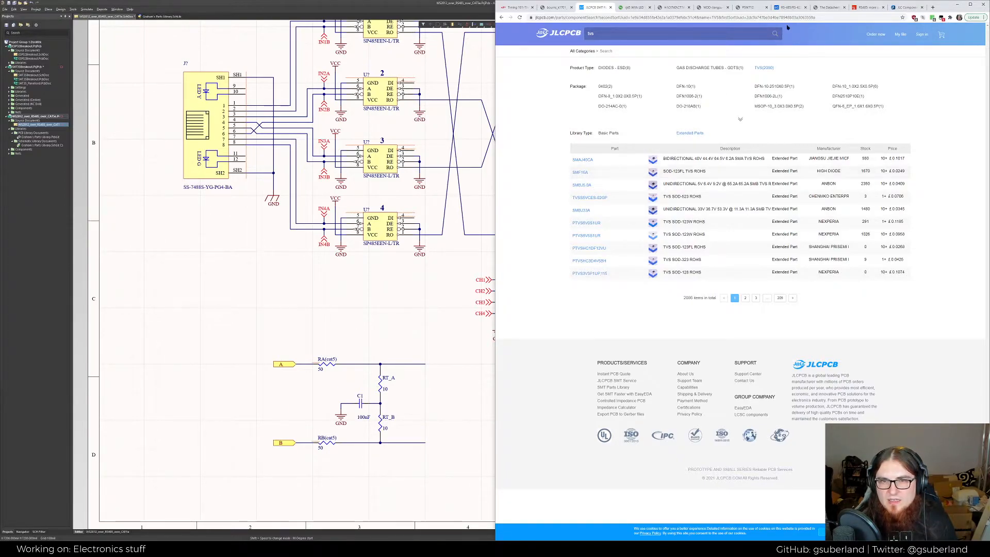
Review the open SMBJ5.0–SMBJ440CA and PSM712 suppressor datasheets and examine the first Nexperia SOD-123W TVS listing on JLCPCB
{"action": "left_click", "coordinate": [720, 9]}
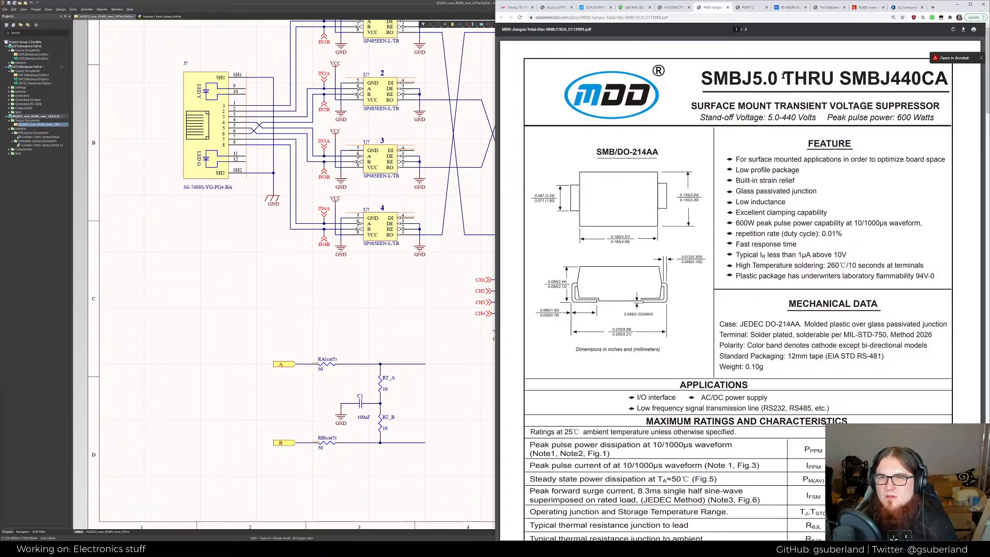
{"action": "left_click", "coordinate": [825, 9]}
{"action": "left_click", "coordinate": [863, 8]}
{"action": "left_click", "coordinate": [896, 7]}
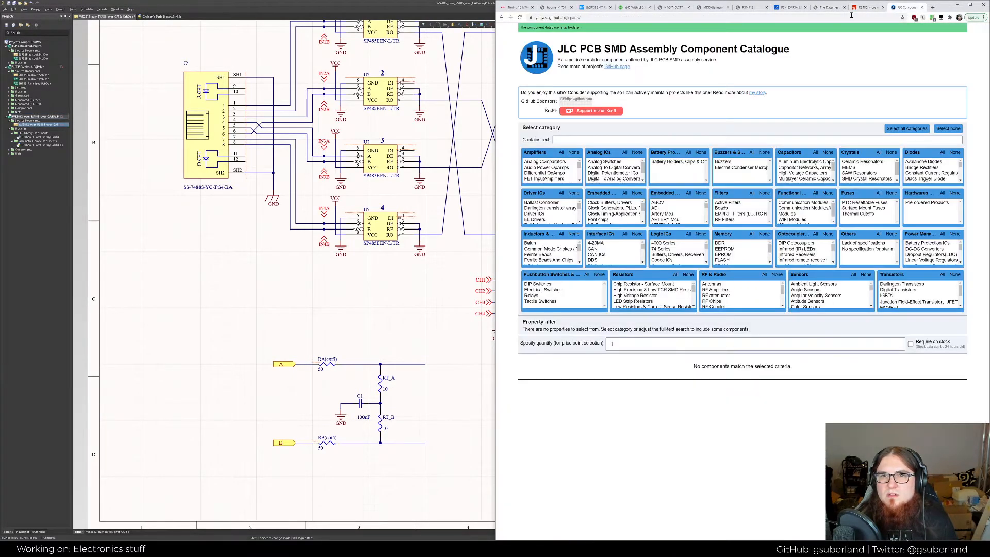
{"action": "left_click", "coordinate": [713, 7]}
{"action": "left_click", "coordinate": [744, 8]}
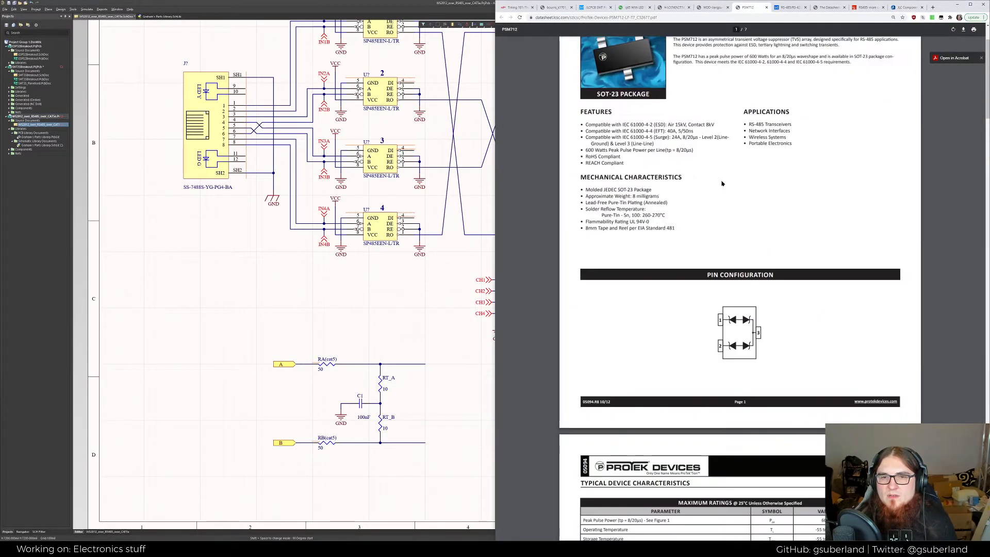
{"action": "left_click", "coordinate": [630, 7]}
{"action": "left_click", "coordinate": [604, 10]}
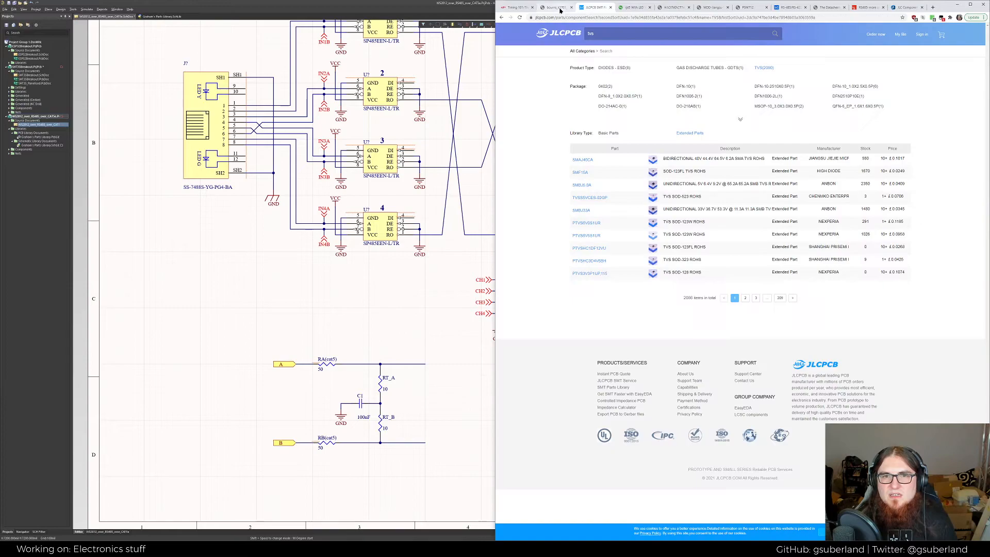
{"action": "left_click", "coordinate": [556, 8]}
{"action": "left_click", "coordinate": [595, 7]}
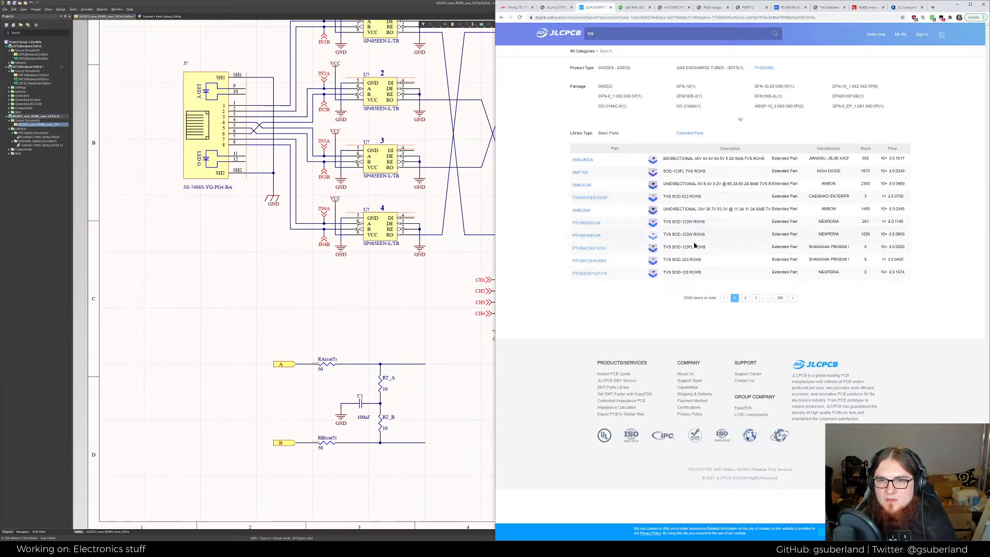
{"action": "left_click", "coordinate": [615, 225]}
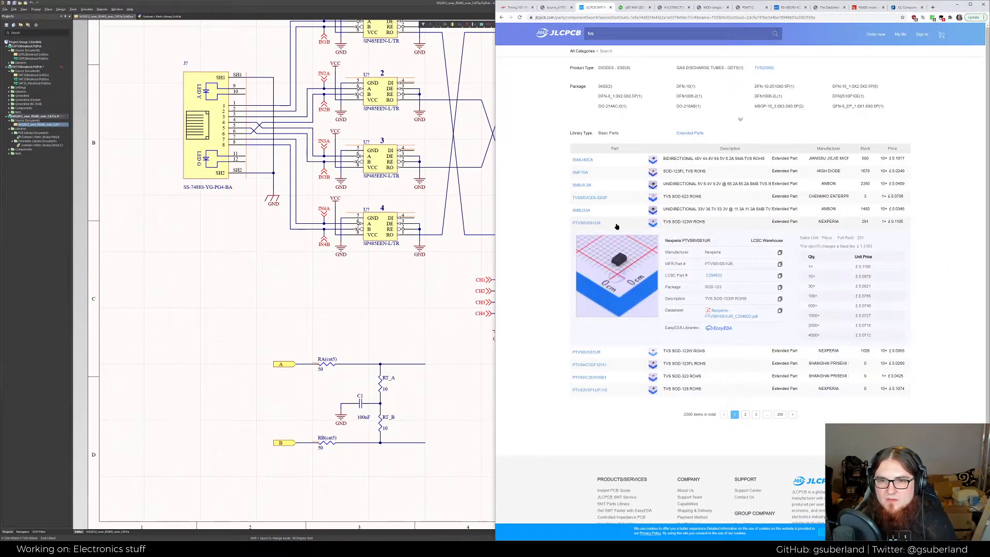
{"action": "left_click", "coordinate": [617, 227]}
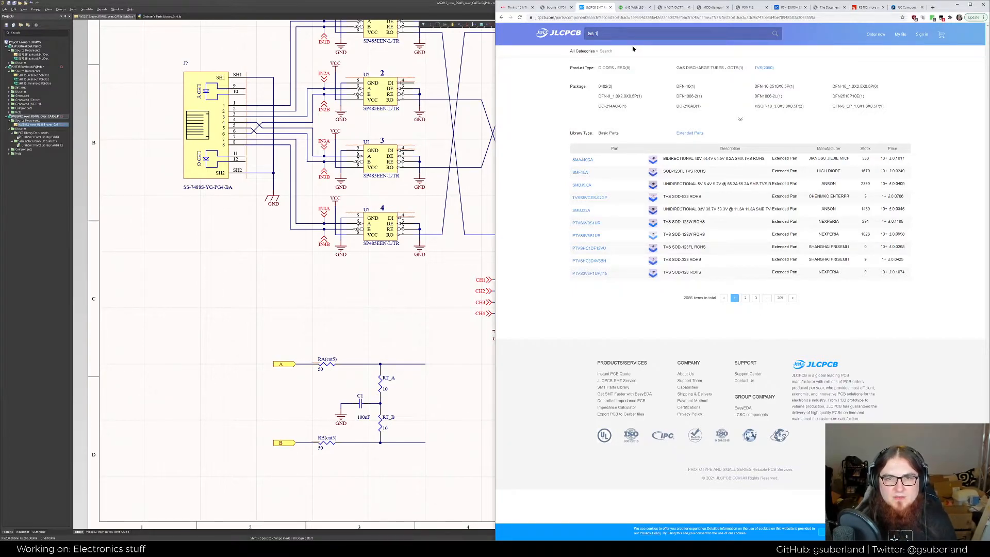
Search the JLCPCB parts for tvs 15, examine the SMF15A details and filter the results to TVS products
{"action": "type", "text": "5"}
{"action": "key", "text": "Return"}
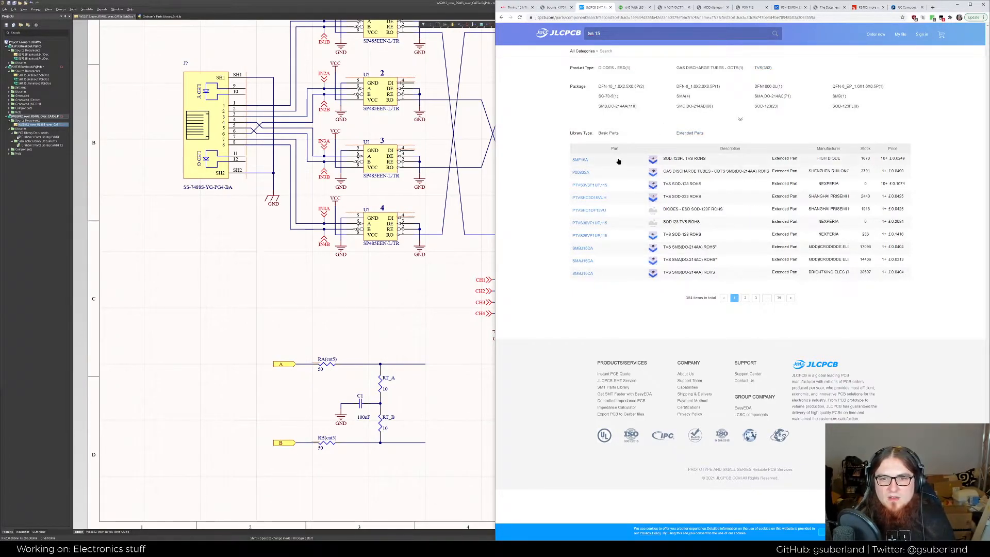
{"action": "left_click", "coordinate": [618, 162]}
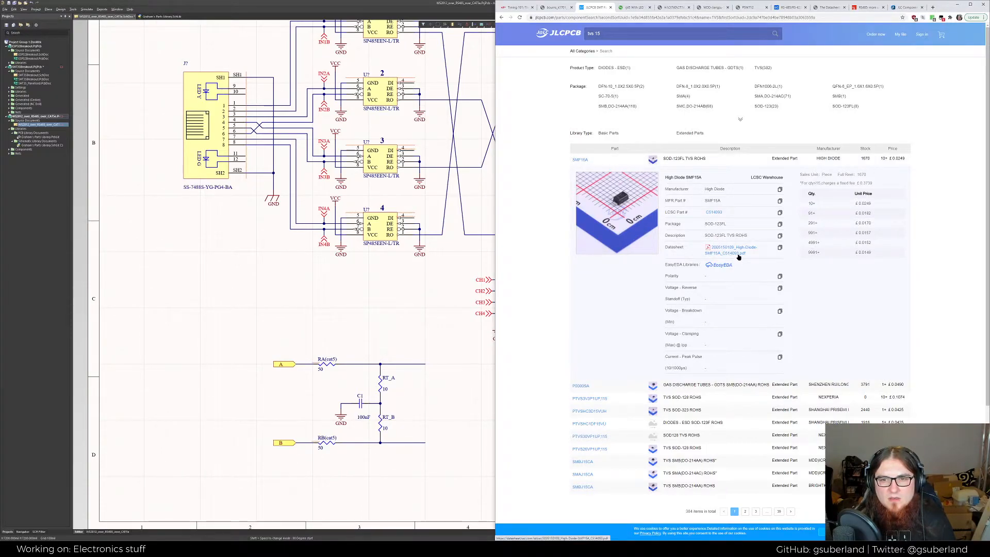
{"action": "left_click", "coordinate": [764, 68]}
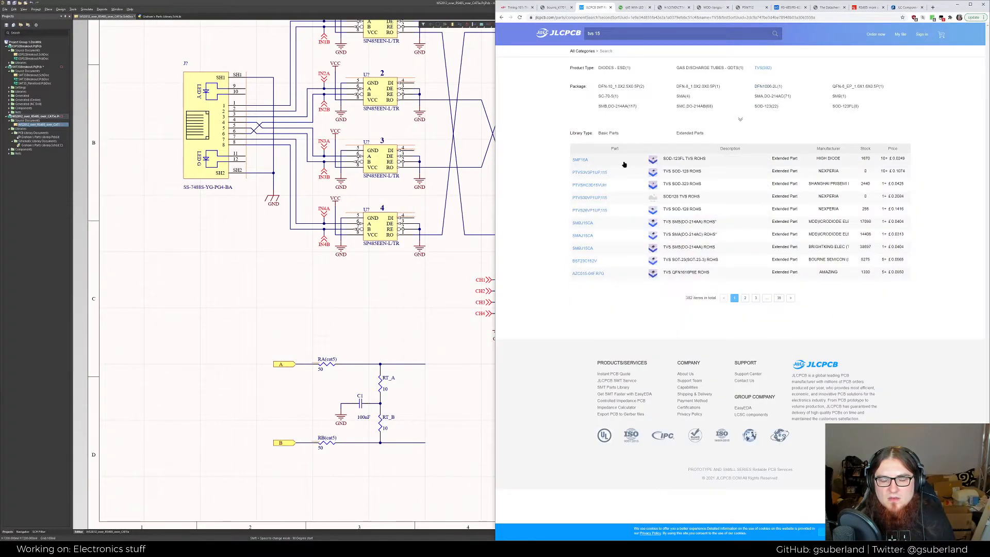
Open the SMBJ15CA part details and its MDD datasheet, and examine the electrical characteristics table
{"action": "left_click", "coordinate": [599, 223]}
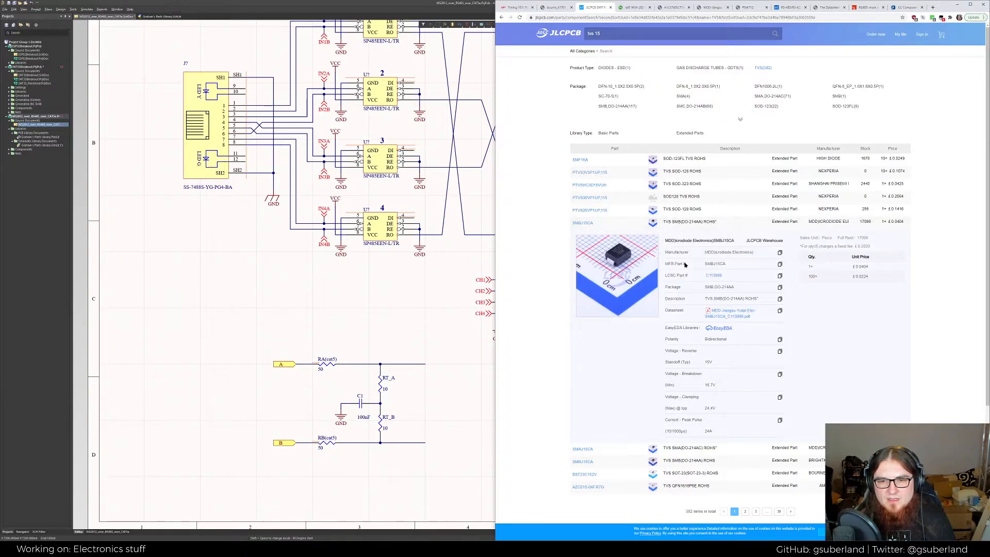
{"action": "left_click", "coordinate": [736, 316]}
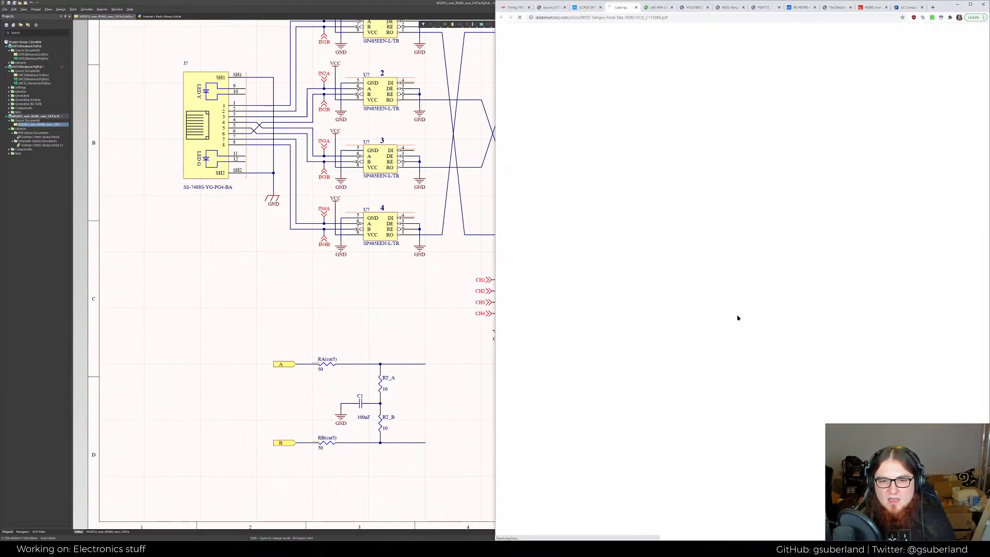
{"action": "left_click", "coordinate": [588, 8]}
{"action": "left_click", "coordinate": [621, 7]}
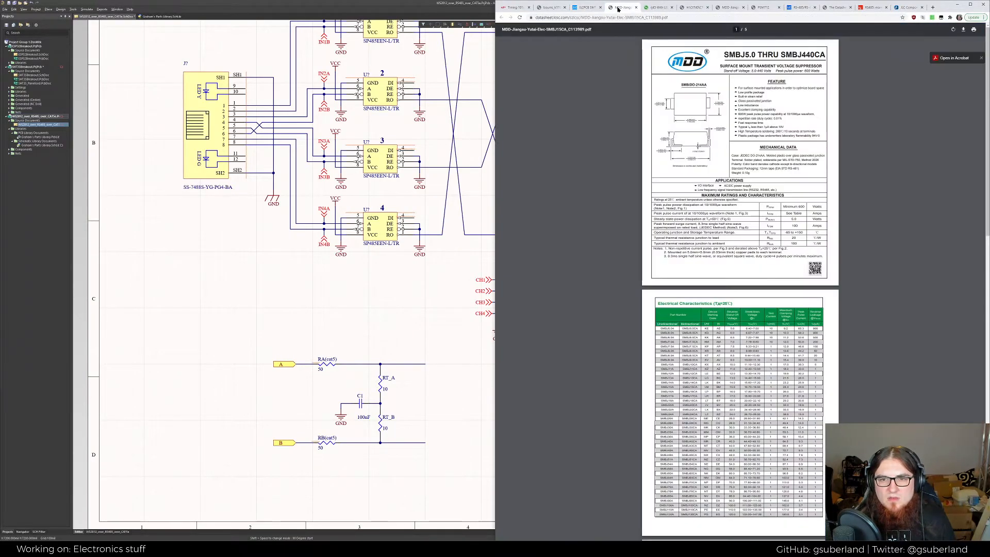
{"action": "scroll", "coordinate": [646, 259], "scroll_direction": "up", "scroll_amount": 3, "text": "ctrl"}
{"action": "scroll", "coordinate": [619, 335], "scroll_direction": "down", "scroll_amount": 4}
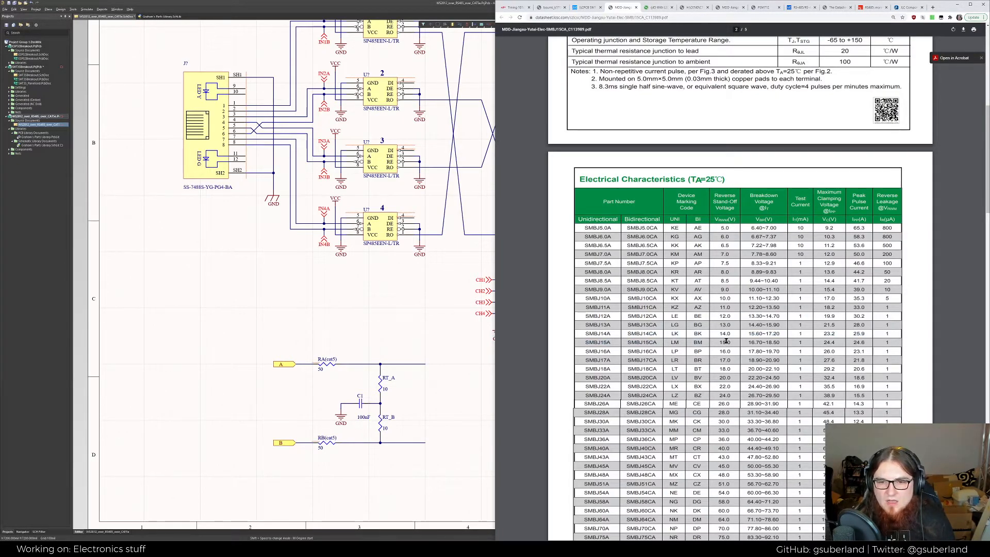
Compare the SMBJ15CA listing with its datasheet, checking the package, applications, maximum ratings and electrical characteristics
{"action": "left_click", "coordinate": [585, 7]}
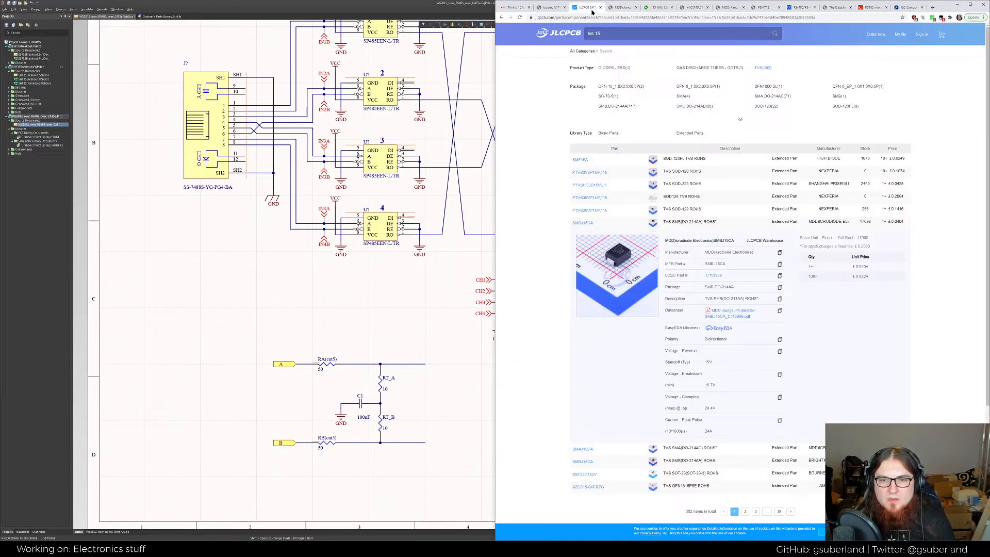
{"action": "left_click", "coordinate": [622, 7]}
{"action": "scroll", "coordinate": [643, 209], "scroll_direction": "up", "scroll_amount": 7}
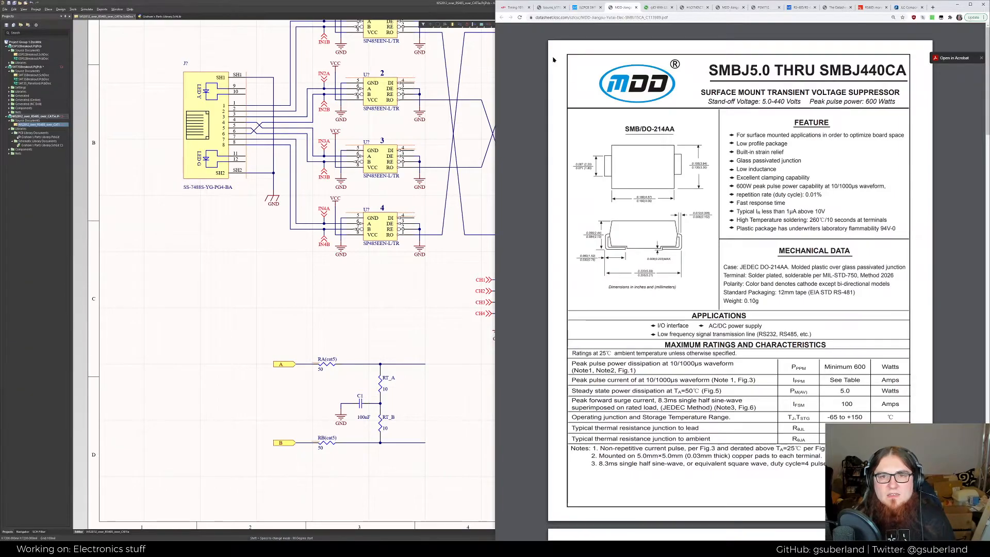
{"action": "left_click", "coordinate": [585, 7]}
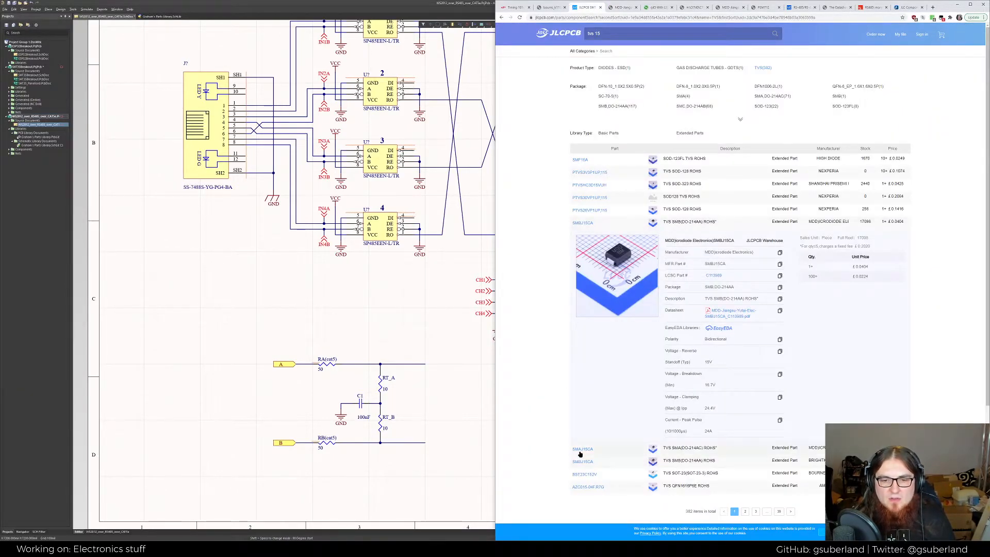
{"action": "left_click", "coordinate": [622, 8]}
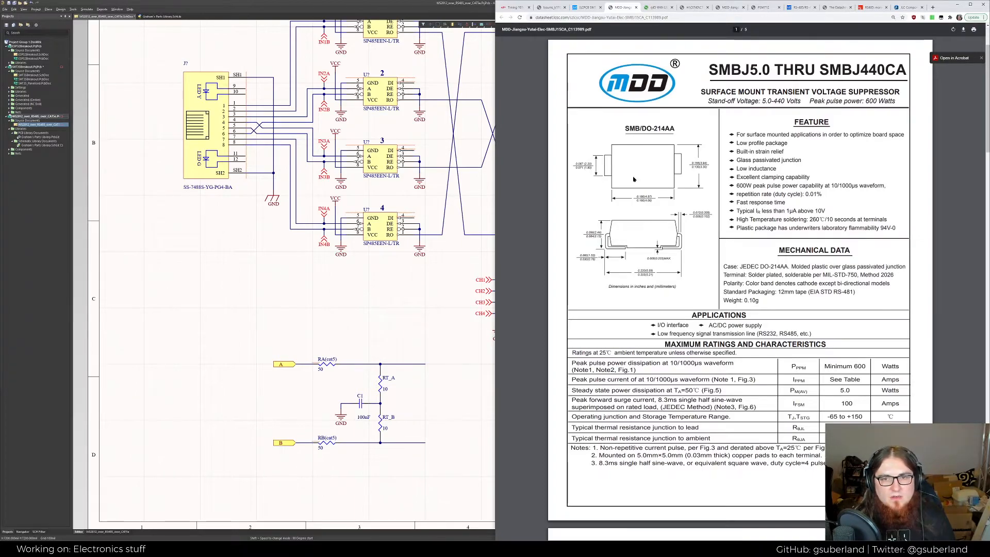
{"action": "scroll", "coordinate": [633, 178], "scroll_direction": "down", "scroll_amount": 3}
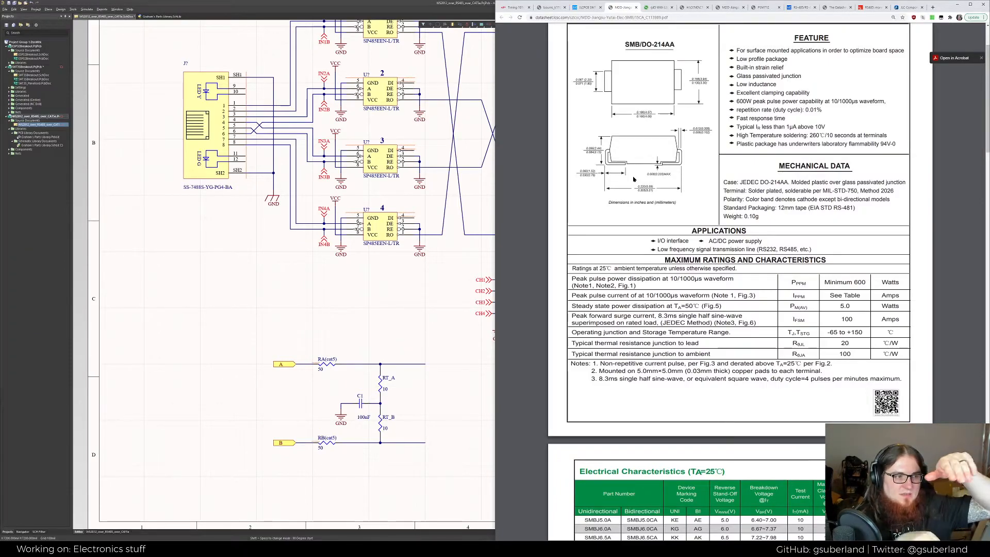
{"action": "scroll", "coordinate": [679, 192], "scroll_direction": "down", "scroll_amount": 2}
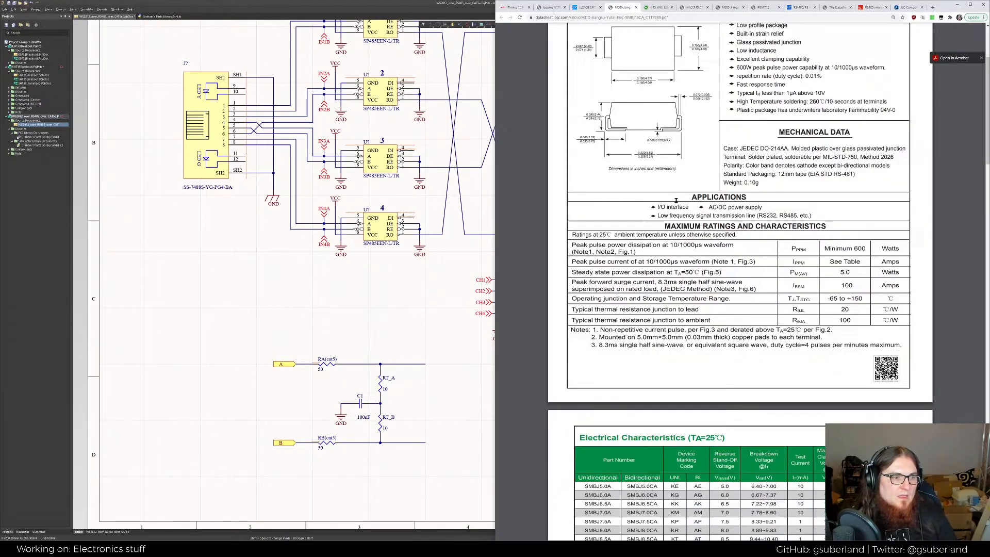
{"action": "right_click_drag", "start_coordinate": [330, 324], "coordinate": [282, 306]}
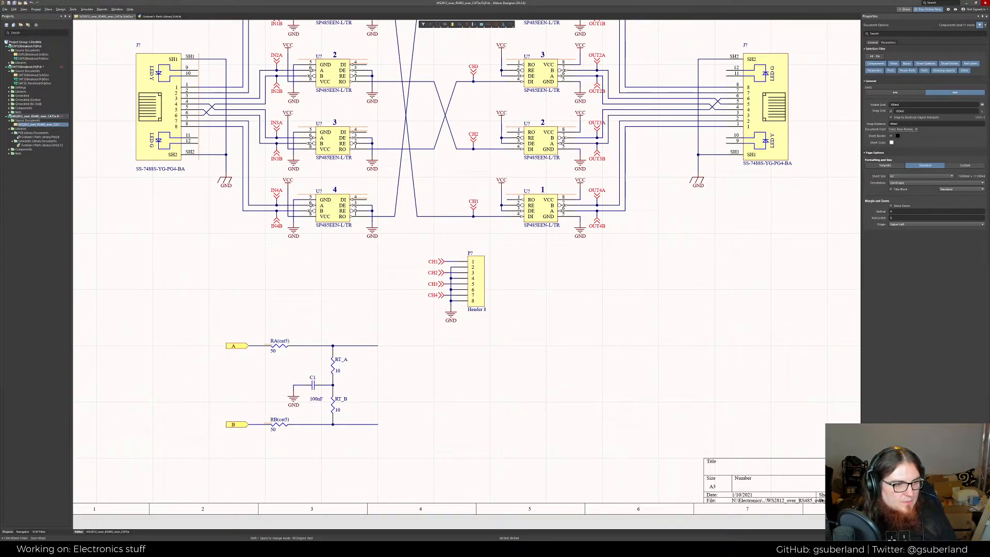
{"action": "left_click", "coordinate": [200, 547]}
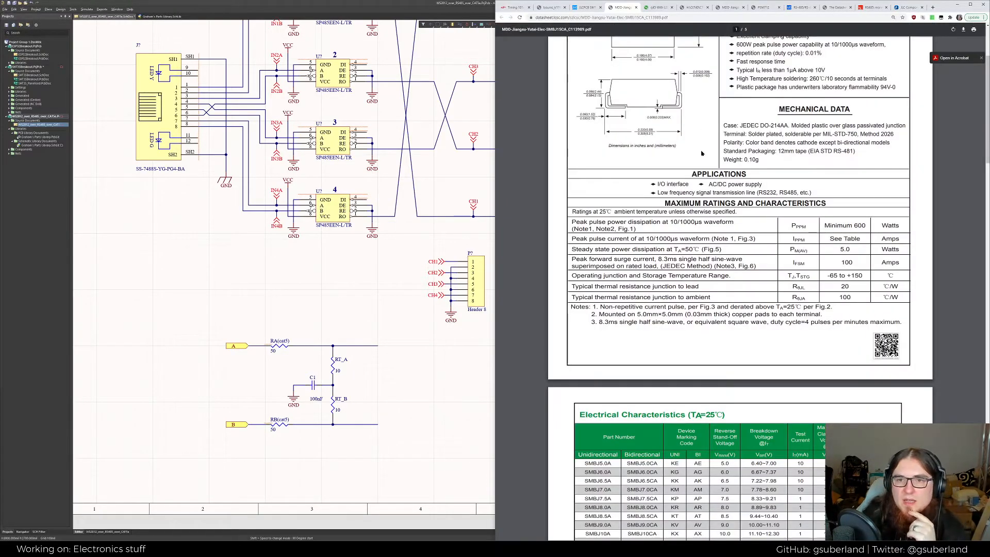
{"action": "scroll", "coordinate": [701, 153], "scroll_direction": "up", "scroll_amount": 3}
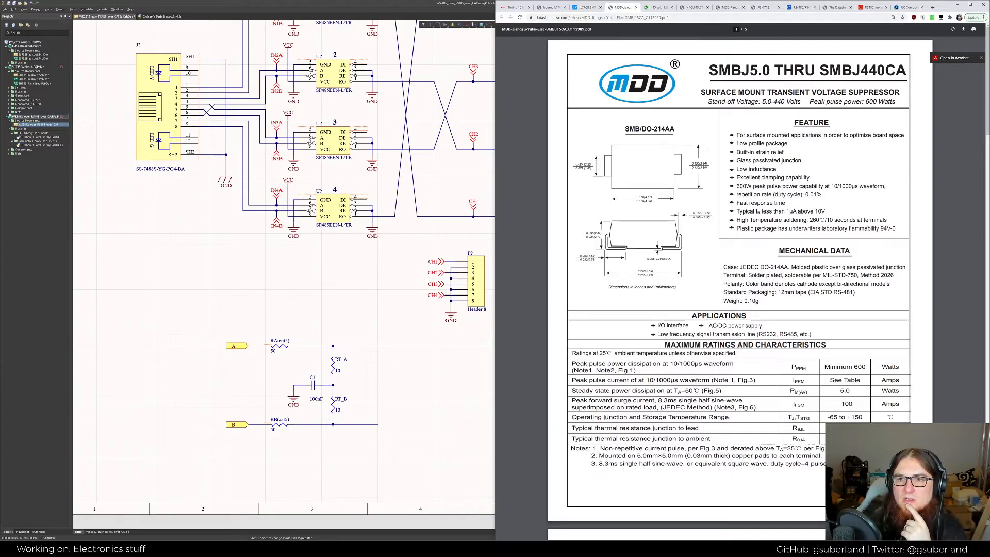
{"action": "scroll", "coordinate": [748, 109], "scroll_direction": "down", "scroll_amount": 8}
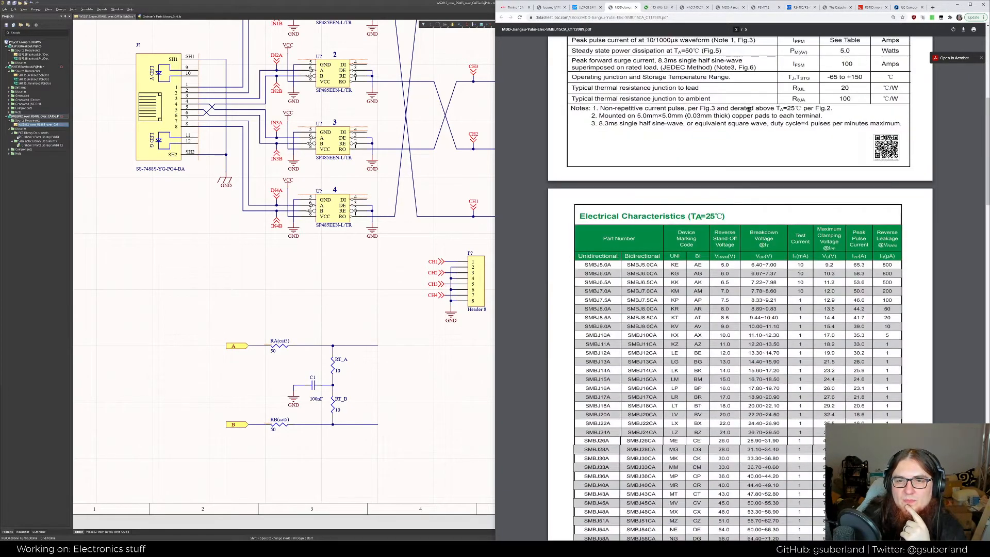
Close the duplicate SMBJ datasheet page and review the electrical characteristics in the copy that was already open
{"action": "left_click", "coordinate": [663, 9]}
{"action": "left_click", "coordinate": [730, 7]}
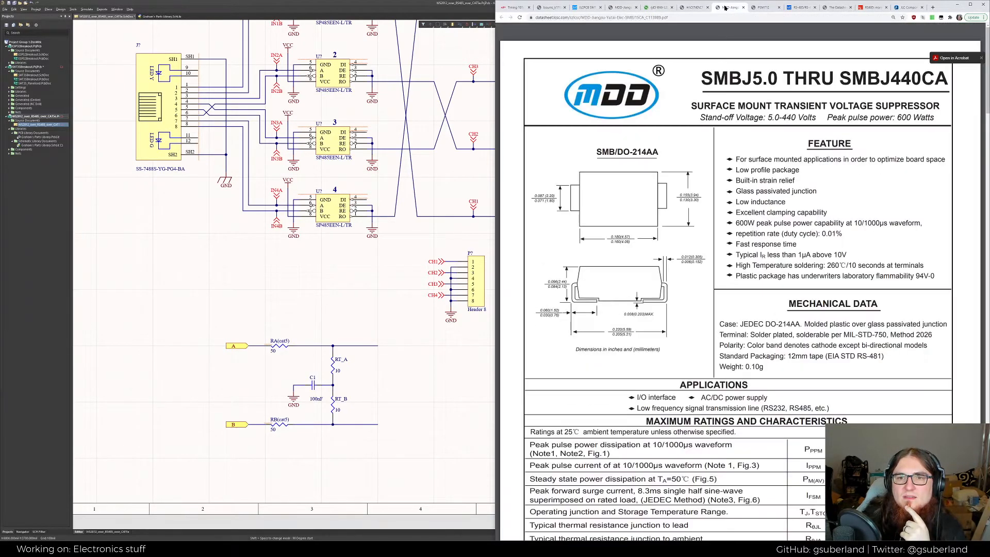
{"action": "scroll", "coordinate": [744, 145], "scroll_direction": "down", "scroll_amount": 2}
{"action": "scroll", "coordinate": [744, 145], "scroll_direction": "down", "scroll_amount": 15}
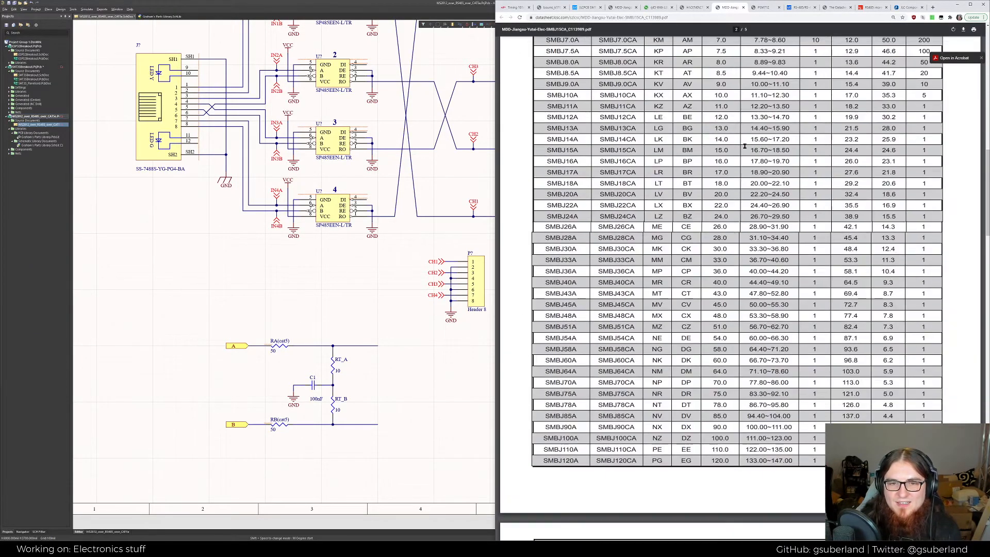
{"action": "left_click", "coordinate": [616, 9]}
{"action": "middle_click", "coordinate": [615, 12]}
{"action": "left_click", "coordinate": [695, 8]}
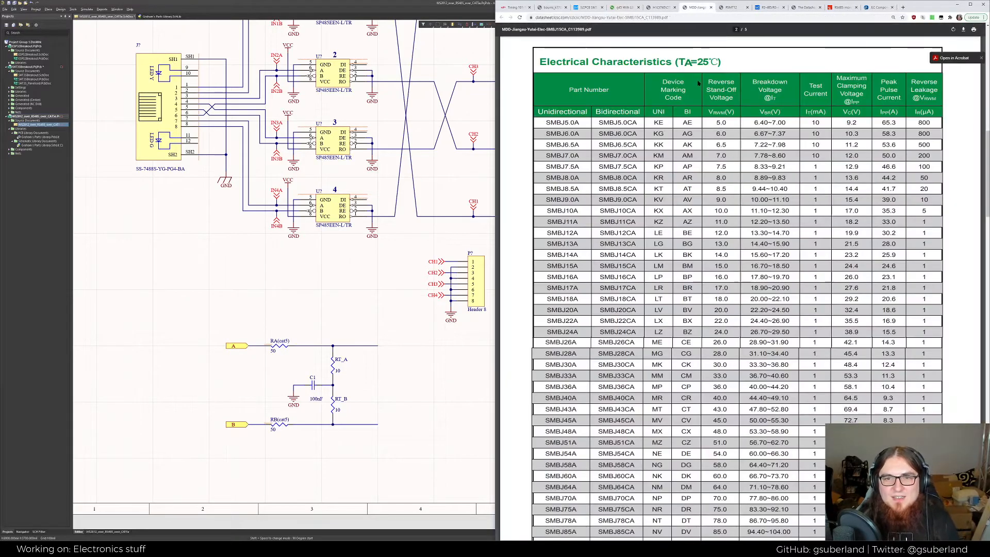
{"action": "scroll", "coordinate": [676, 117], "scroll_direction": "up", "scroll_amount": 13}
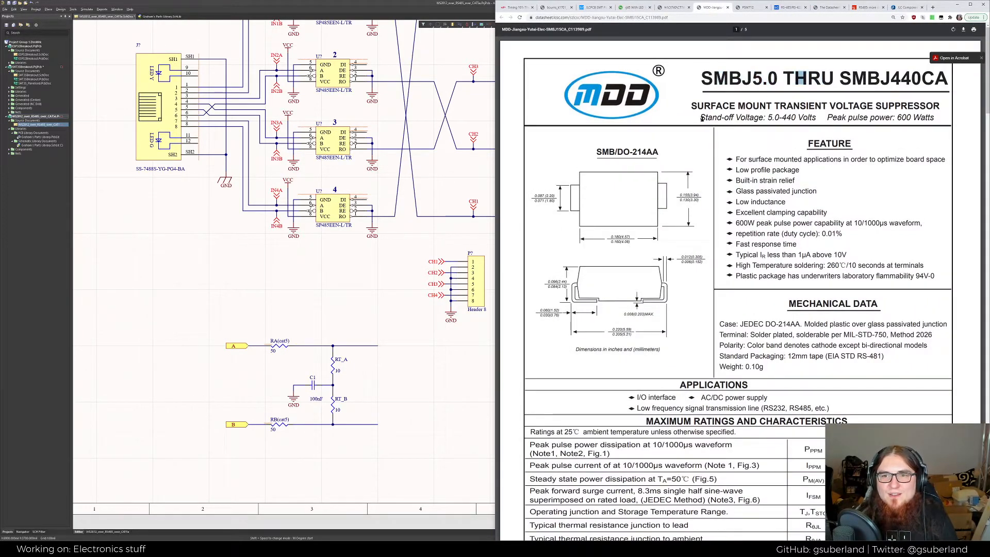
{"action": "scroll", "coordinate": [702, 118], "scroll_direction": "down", "scroll_amount": 20}
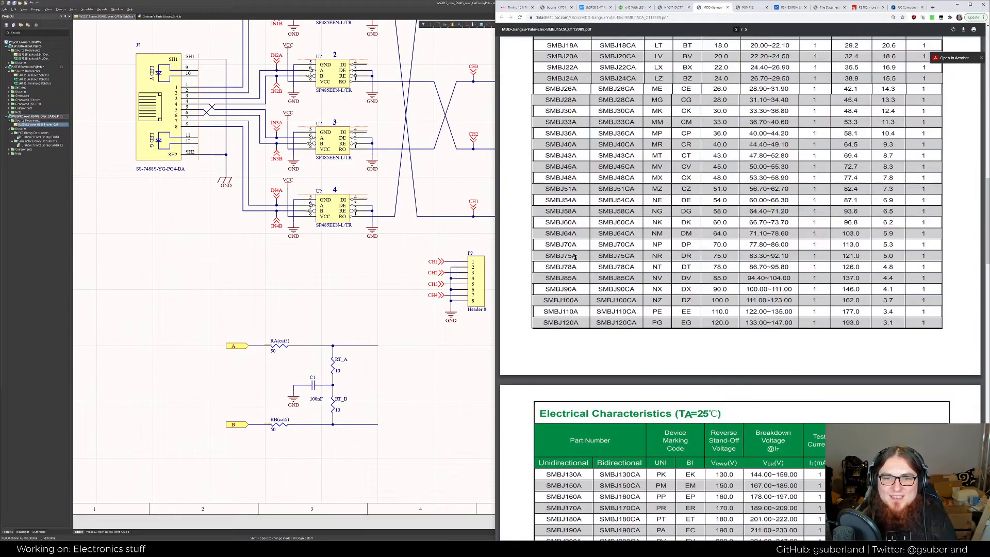
{"action": "scroll", "coordinate": [613, 113], "scroll_direction": "up", "scroll_amount": 3}
{"action": "scroll", "coordinate": [710, 250], "scroll_direction": "up", "scroll_amount": 1}
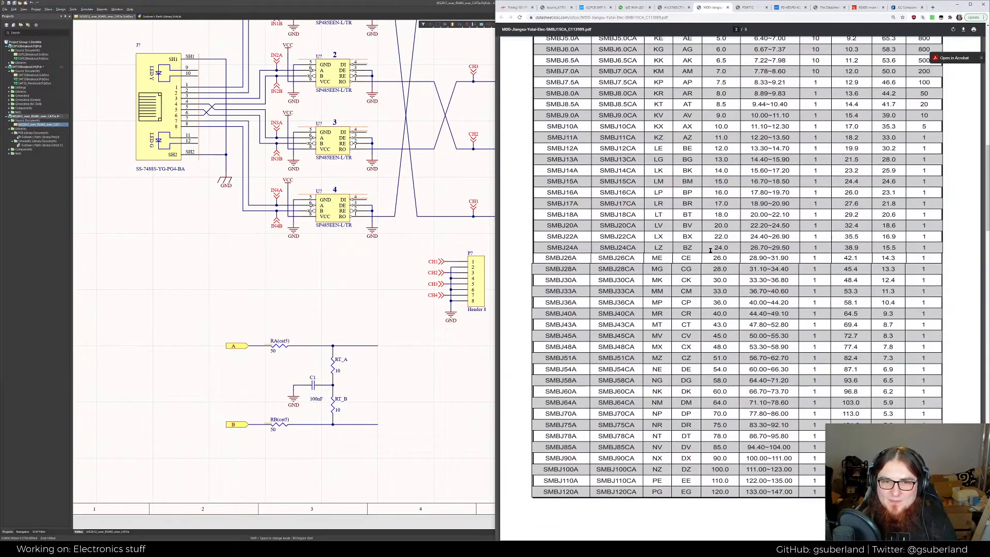
Look up the LCSC part number in the SMBJ15CA listing on JLCPCB
{"action": "left_click", "coordinate": [638, 8]}
{"action": "left_click", "coordinate": [603, 8]}
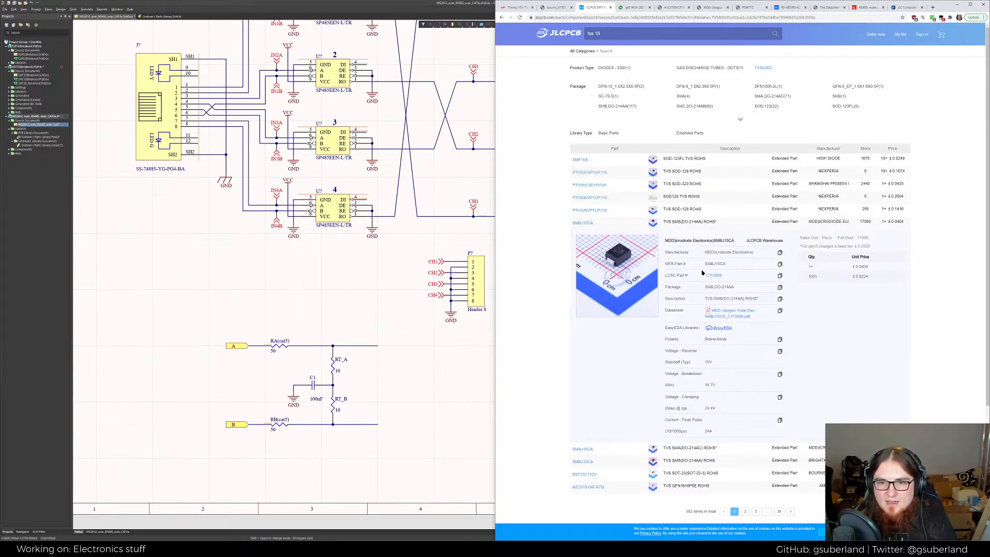
{"action": "mouse_move", "coordinate": [723, 277]}
{"action": "left_mouse_down"}
{"action": "mouse_move", "coordinate": [694, 279]}
{"action": "mouse_move", "coordinate": [705, 280]}
{"action": "left_mouse_up"}
{"action": "left_click", "coordinate": [726, 278]}
{"action": "left_click", "coordinate": [743, 274]}
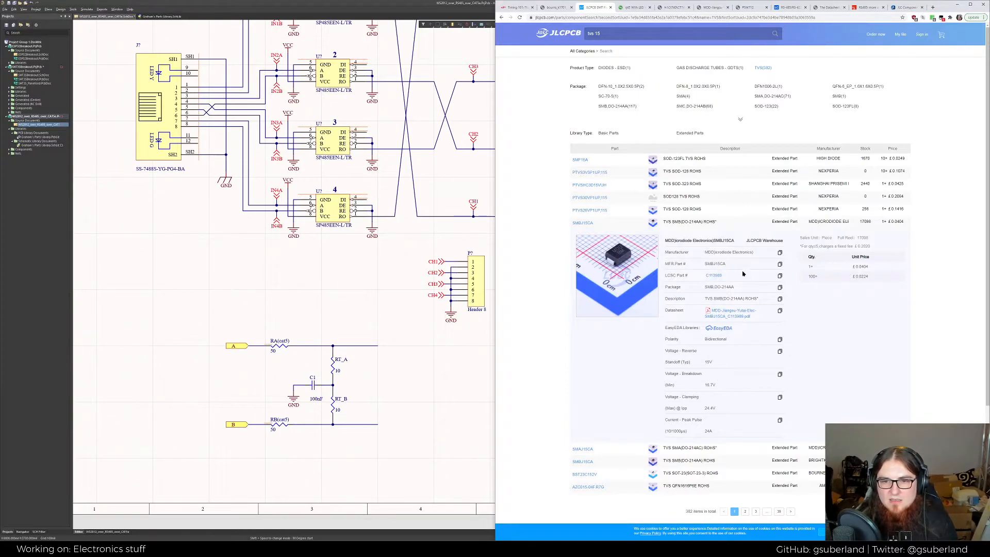
Switch to Altium Designer, save the RS485 schematic and open the schematic parts library
{"action": "left_click", "coordinate": [427, 427]}
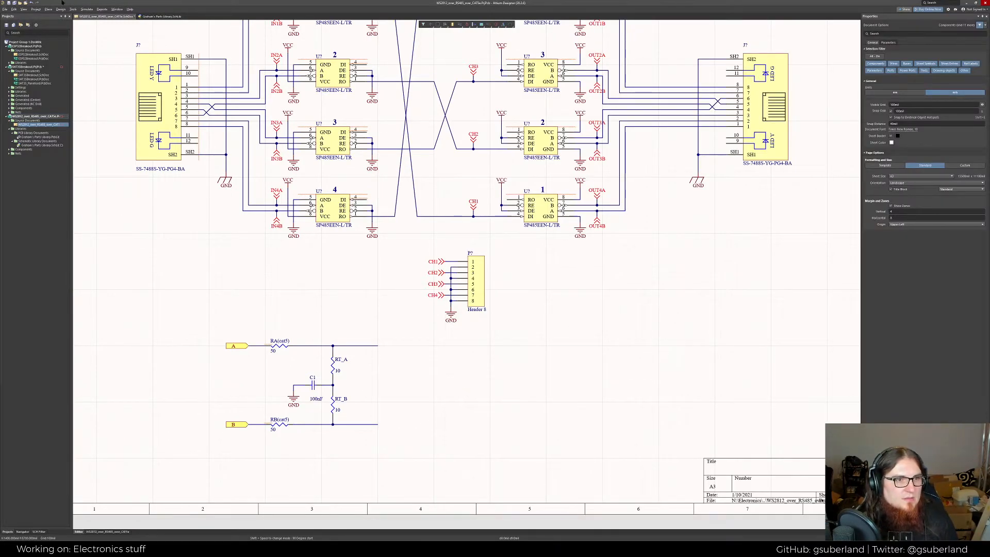
{"action": "left_click", "coordinate": [14, 3]}
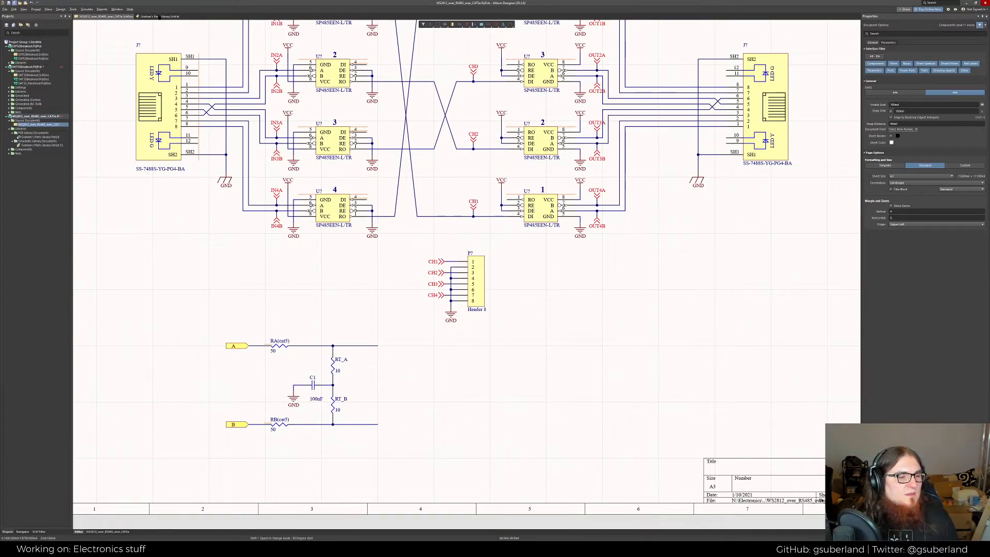
{"action": "left_click", "coordinate": [159, 17]}
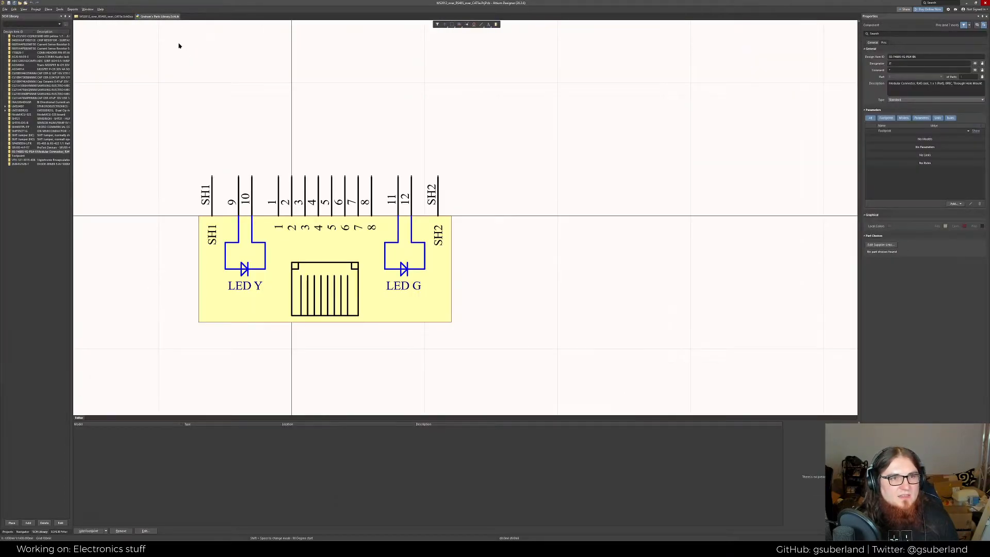
{"action": "left_click", "coordinate": [123, 16]}
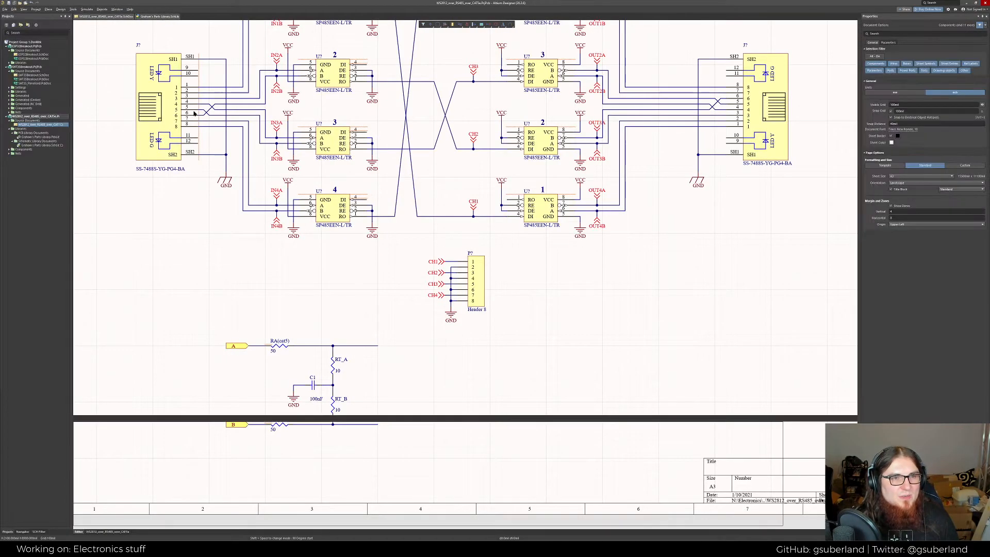
{"action": "right_click_drag", "start_coordinate": [220, 131], "coordinate": [259, 139]}
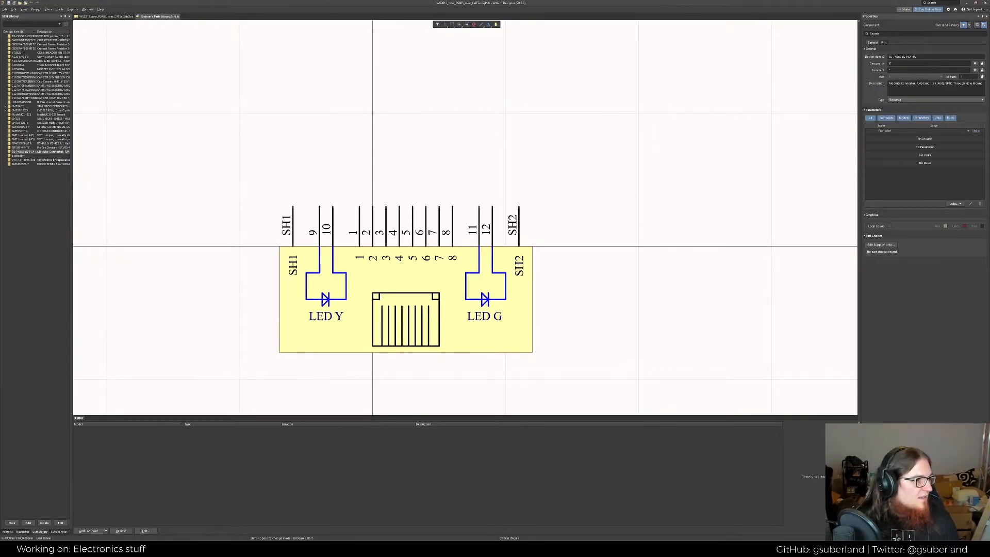
Check the computer's CPU and memory usage in Task Manager, and close it
{"action": "left_click_drag", "start_coordinate": [0, 137], "coordinate": [238, 92]}
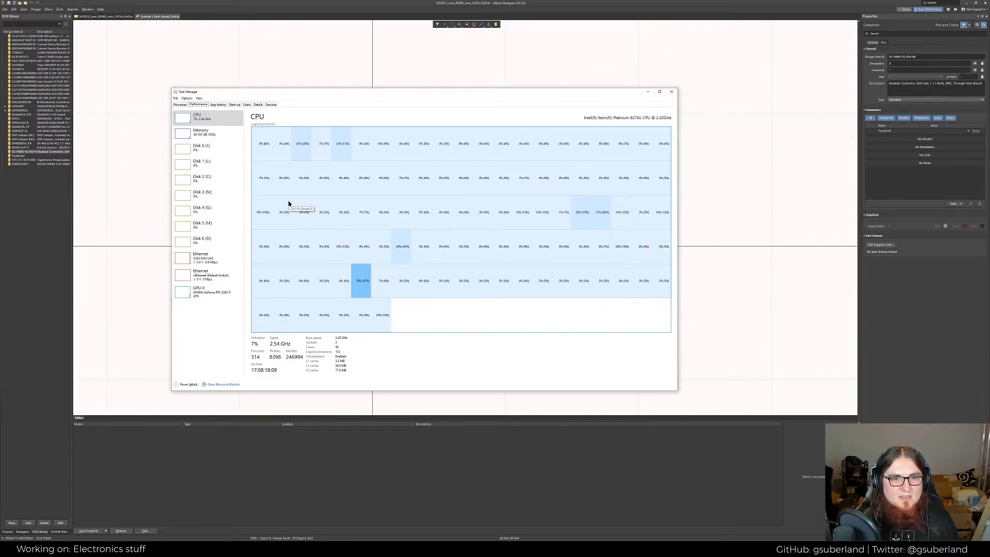
{"action": "left_click", "coordinate": [217, 133]}
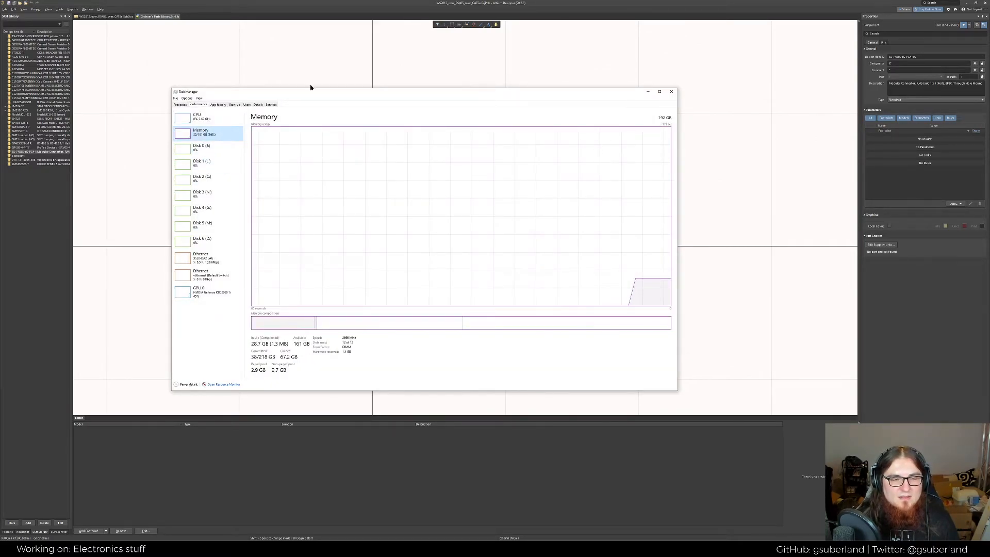
{"action": "left_click", "coordinate": [202, 117]}
{"action": "left_click", "coordinate": [671, 91]}
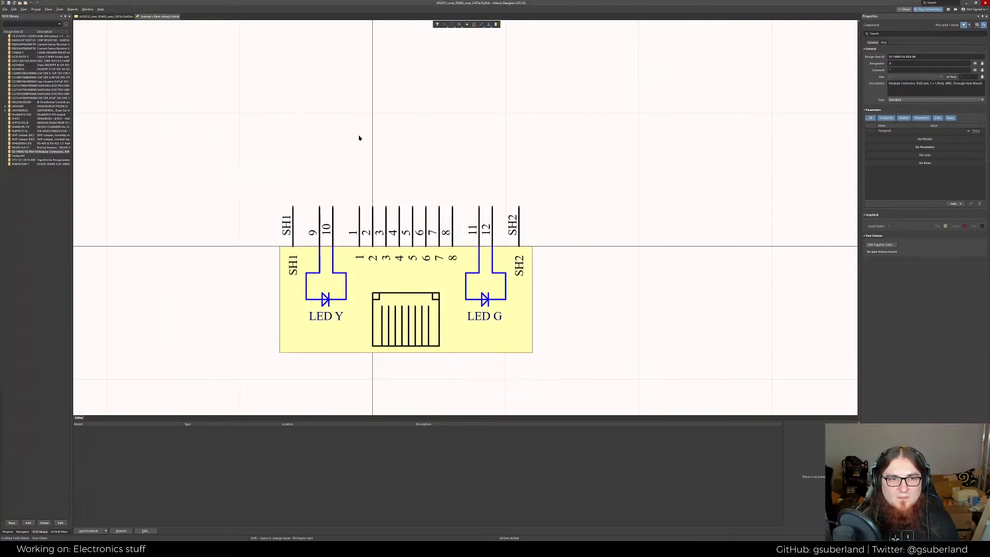
Open the manufacturer part search in Altium Designer and search for the SMBJ15CA by its LCSC part number
{"action": "right_click_drag", "start_coordinate": [420, 126], "coordinate": [448, 124]}
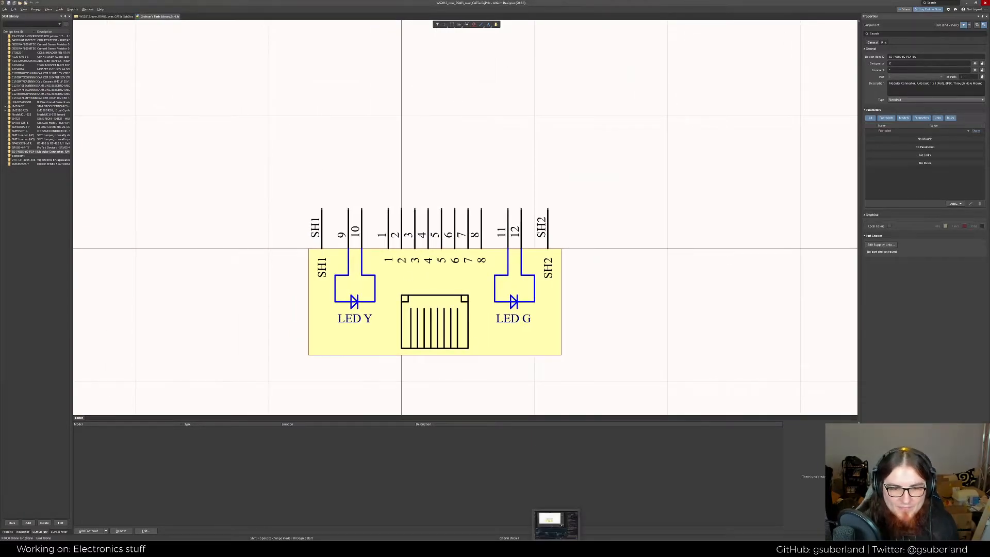
{"action": "right_click_drag", "start_coordinate": [649, 354], "coordinate": [650, 326]}
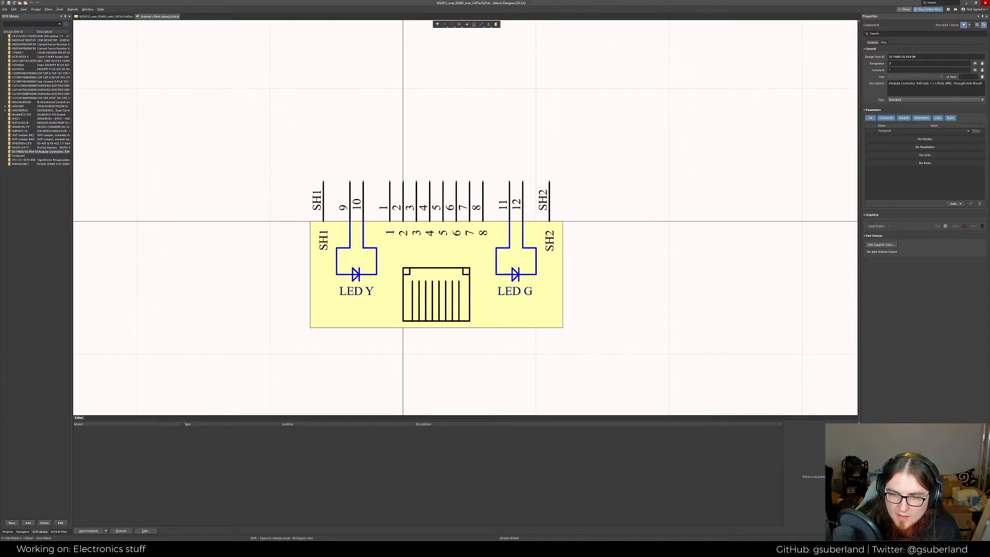
{"action": "left_click", "coordinate": [898, 531]}
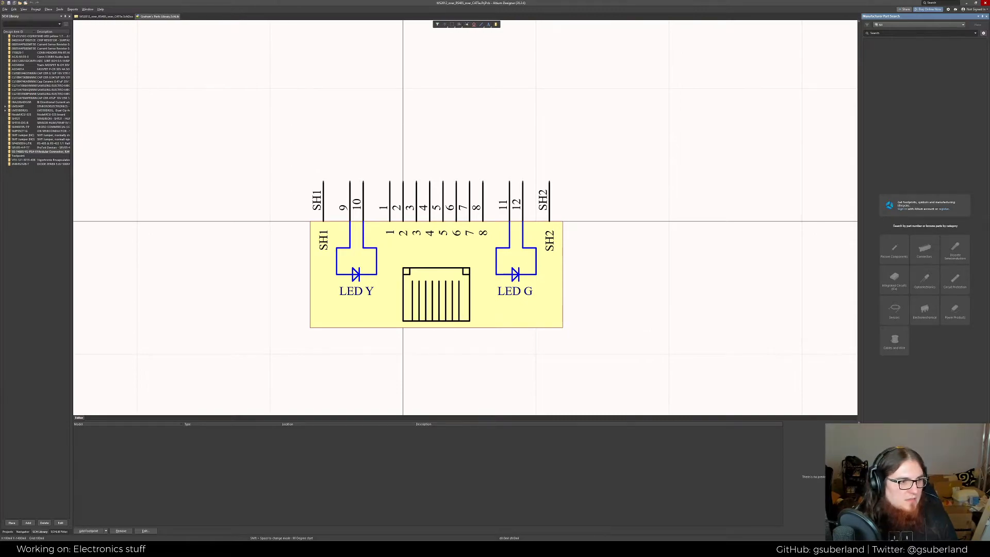
{"action": "left_click", "coordinate": [890, 33]}
{"action": "type", "text": "C13988"}
{"action": "key", "text": "Return"}
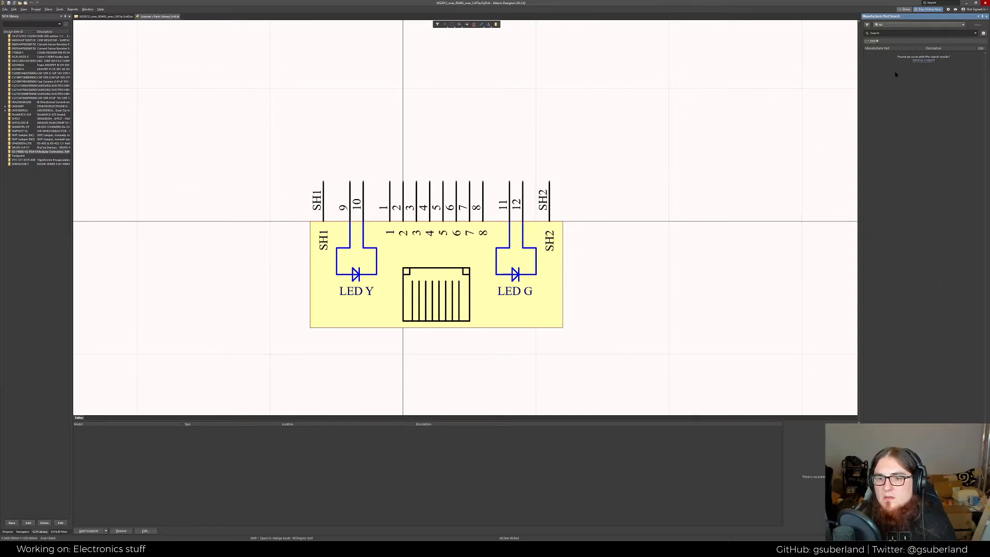
Clear the previous part search, copy manufacturer part number SMBJ15CA from its JLCPCB listing and search for it in Altium Designer
{"action": "left_click", "coordinate": [877, 41]}
{"action": "left_click", "coordinate": [895, 26]}
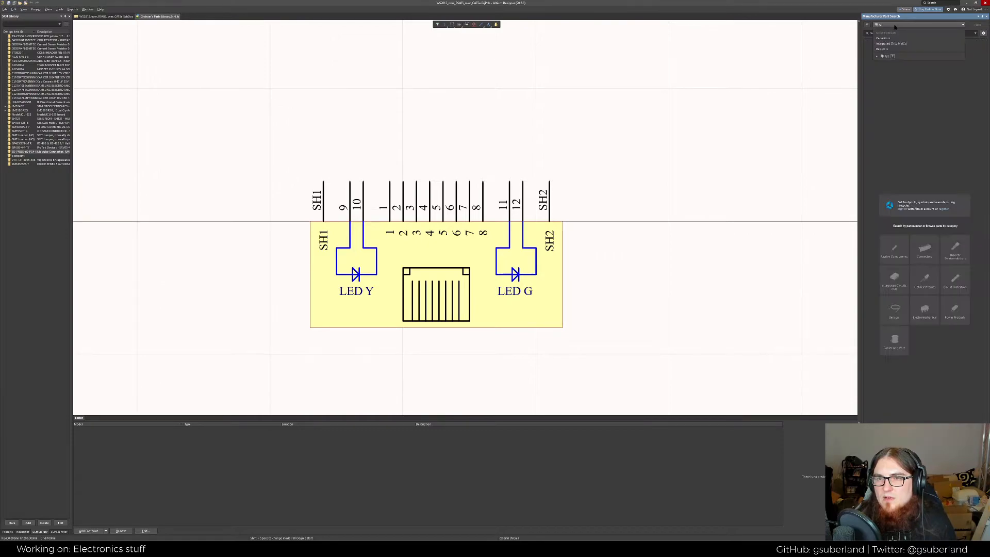
{"action": "left_click", "coordinate": [915, 84]}
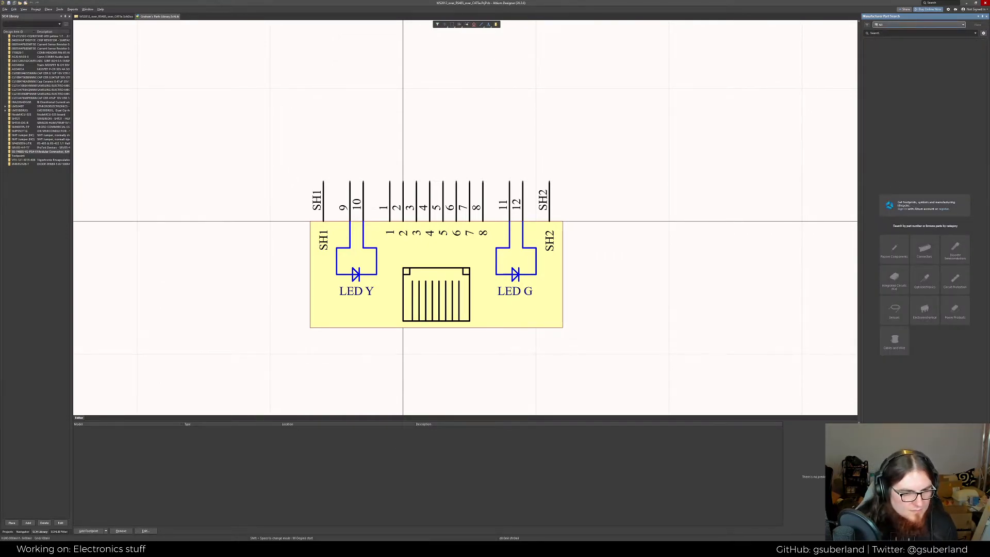
{"action": "key", "text": "alt+Tab"}
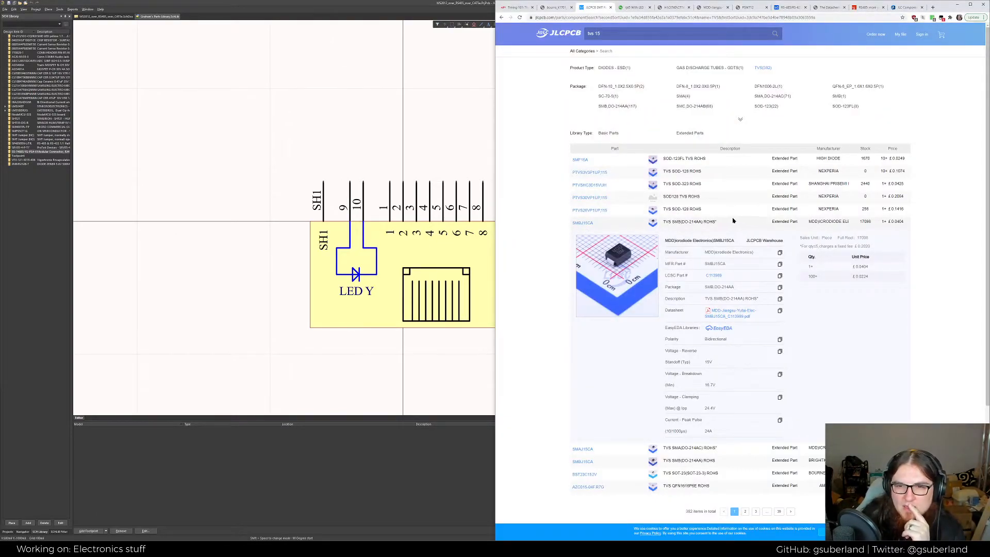
{"action": "double_click", "coordinate": [716, 265]}
{"action": "key", "text": "ctrl+c"}
{"action": "key", "text": "alt+Tab"}
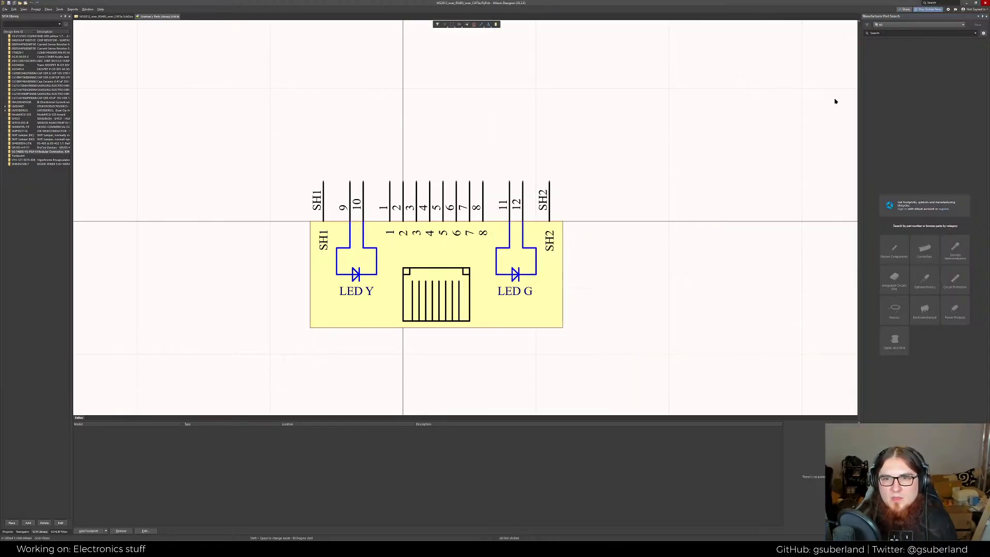
{"action": "key", "text": "ctrl+v"}
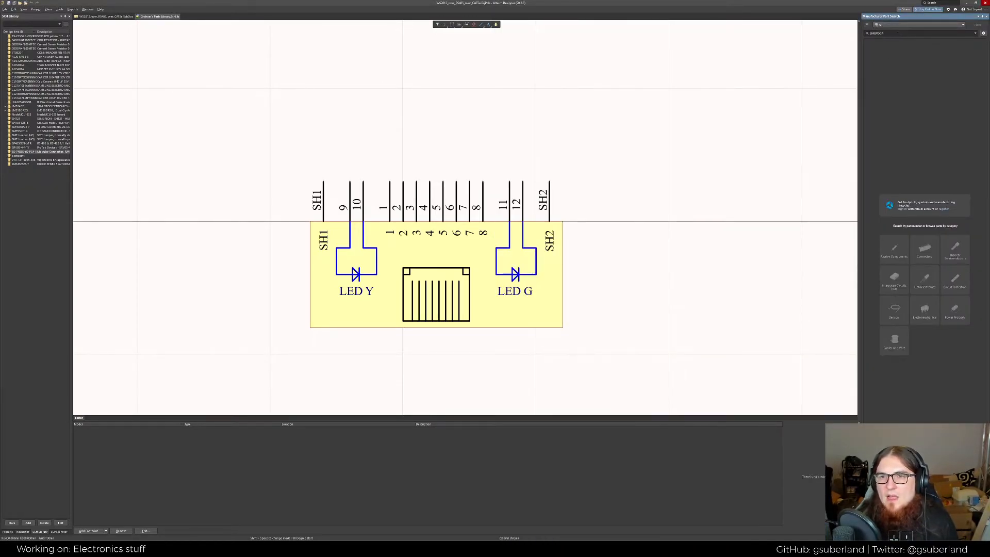
{"action": "key", "text": "Return"}
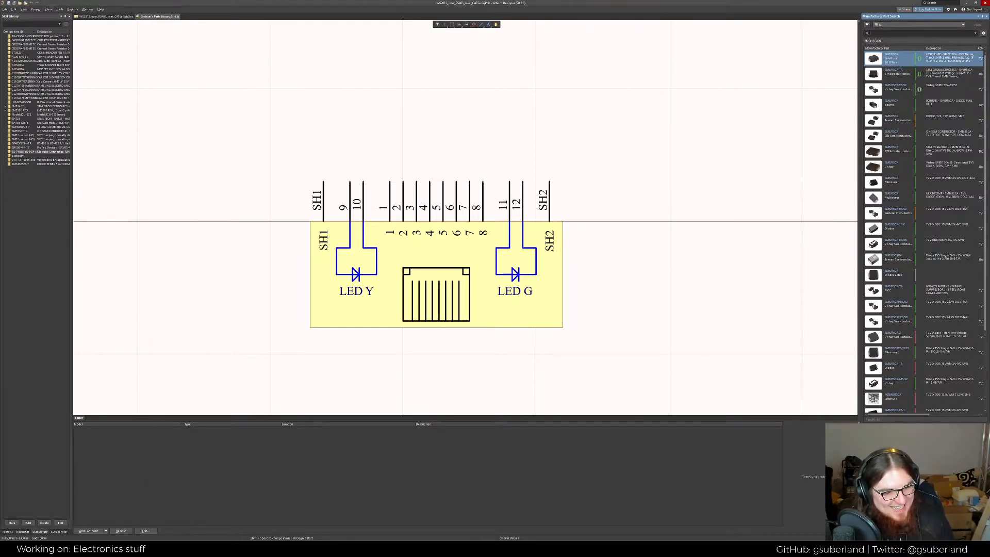
Switch to the browser, minimise the T-568A/T-568B wiring diagram window and return to the SMBJ15CA listing on JLCPCB
{"action": "key", "text": "alt+Tab"}
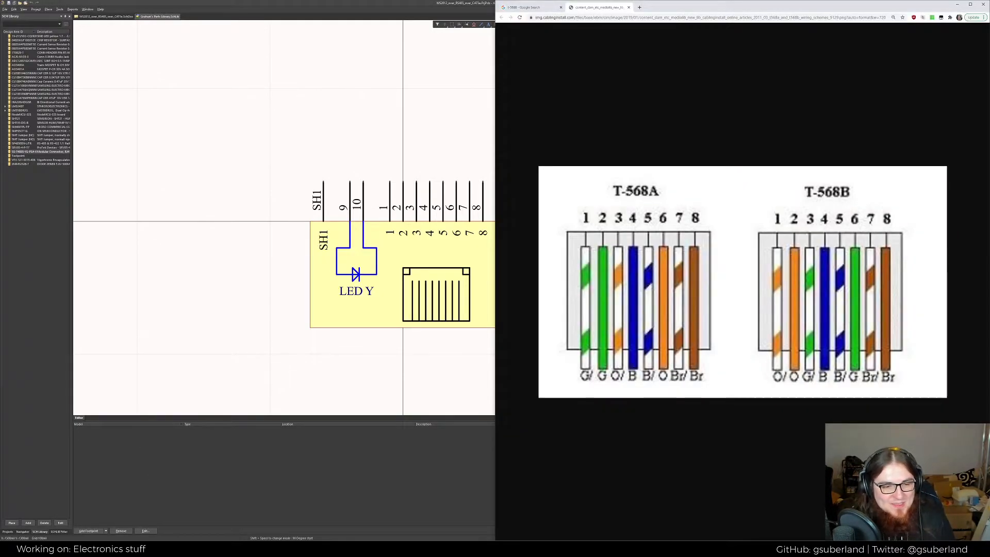
{"action": "key", "text": "super+Down"}
{"action": "key", "text": "alt+Tab"}
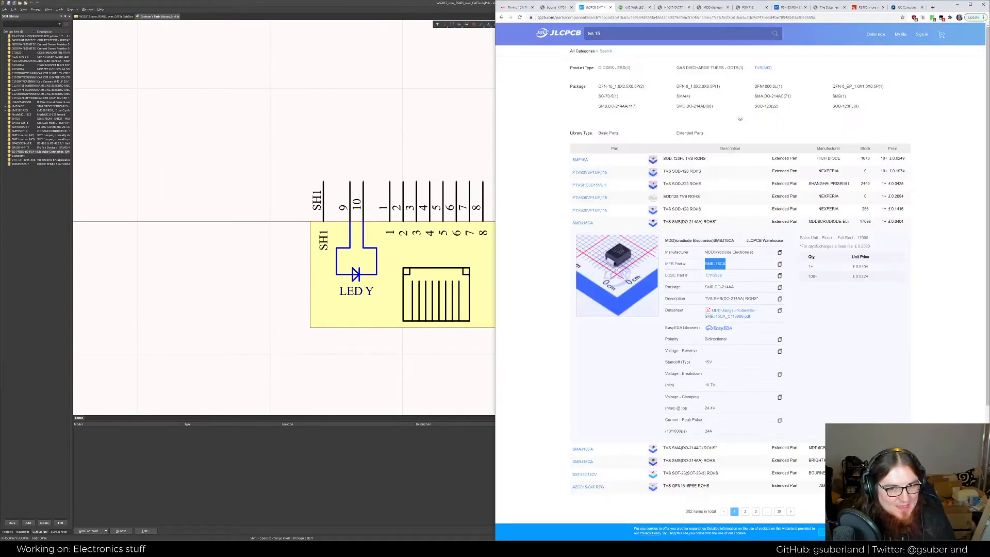
{"action": "left_click", "coordinate": [713, 265]}
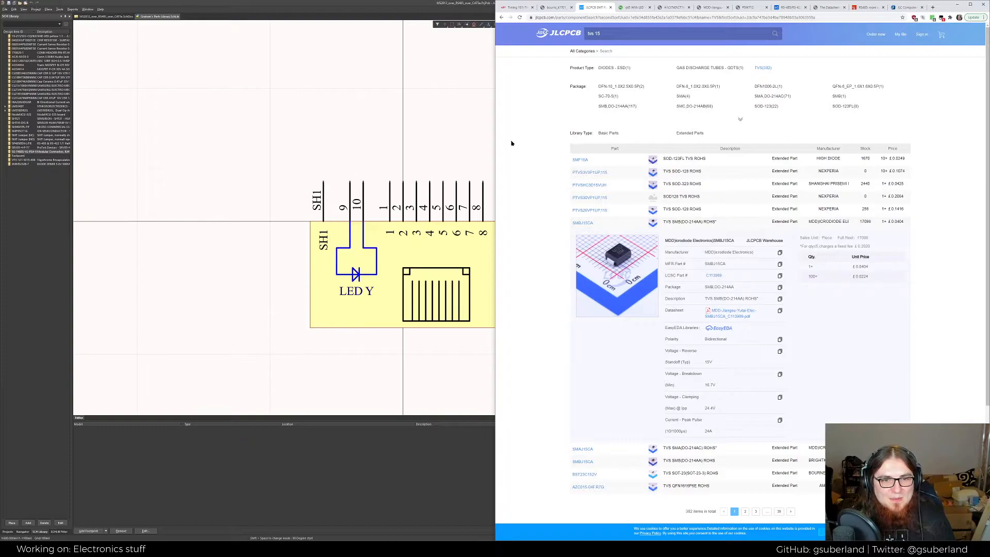
Switch to Altium Designer and inspect several SMBJ15CA entries in the manufacturer part results
{"action": "left_click", "coordinate": [477, 126]}
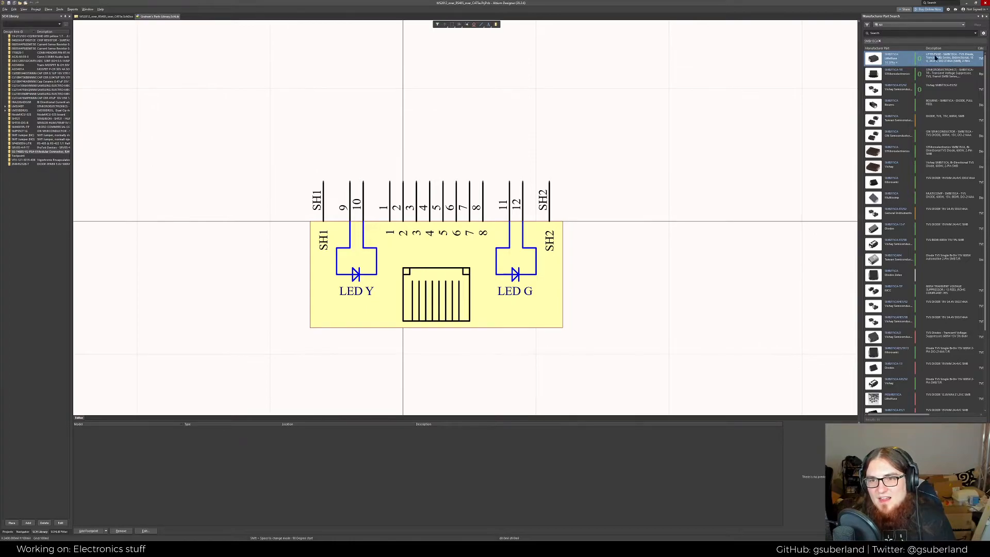
{"action": "left_click", "coordinate": [912, 74]}
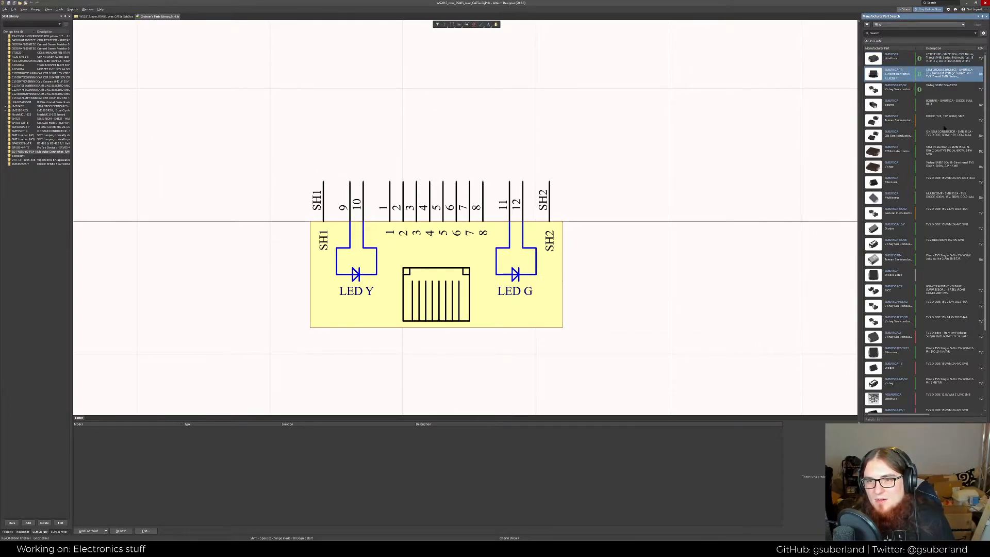
{"action": "left_click", "coordinate": [943, 126]}
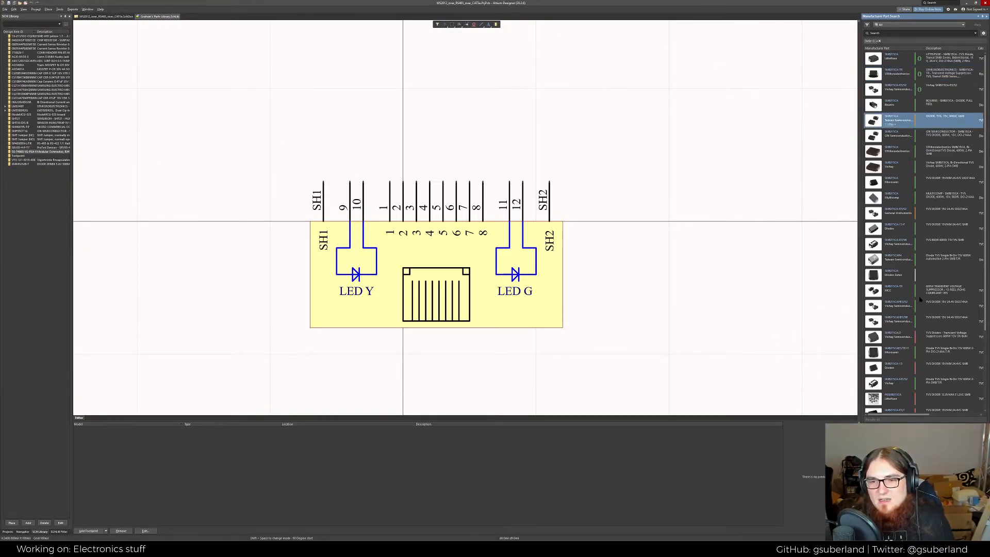
{"action": "scroll", "coordinate": [919, 297], "scroll_direction": "down", "scroll_amount": 1}
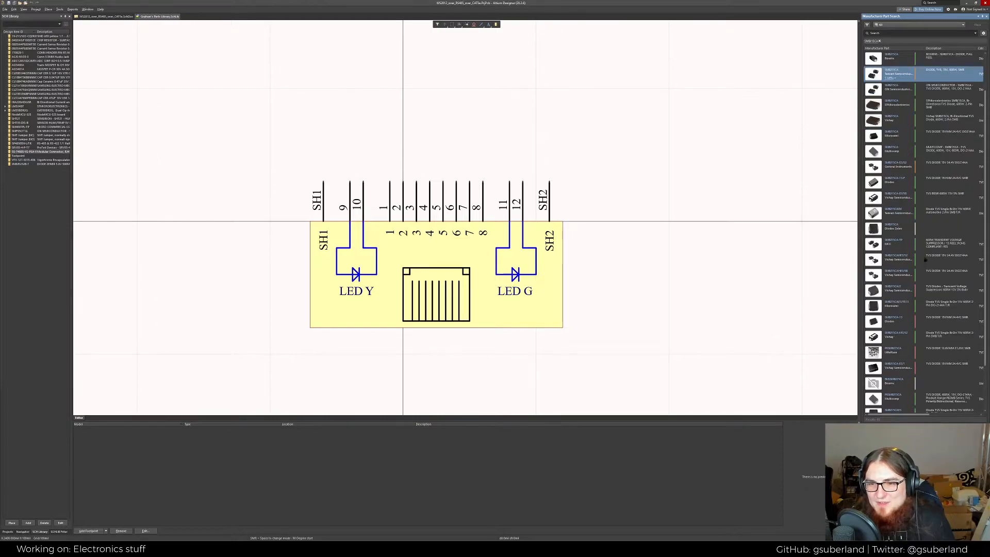
{"action": "left_click", "coordinate": [926, 250]}
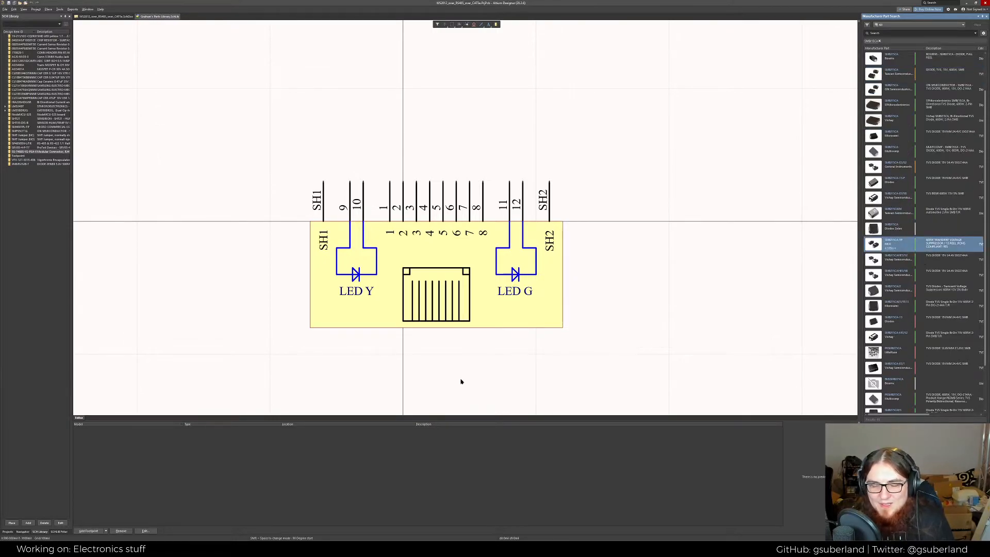
Switch to JLCPCB and check the manufacturer's name in the expanded SMBJ15CA listing
{"action": "key", "text": "alt+Tab"}
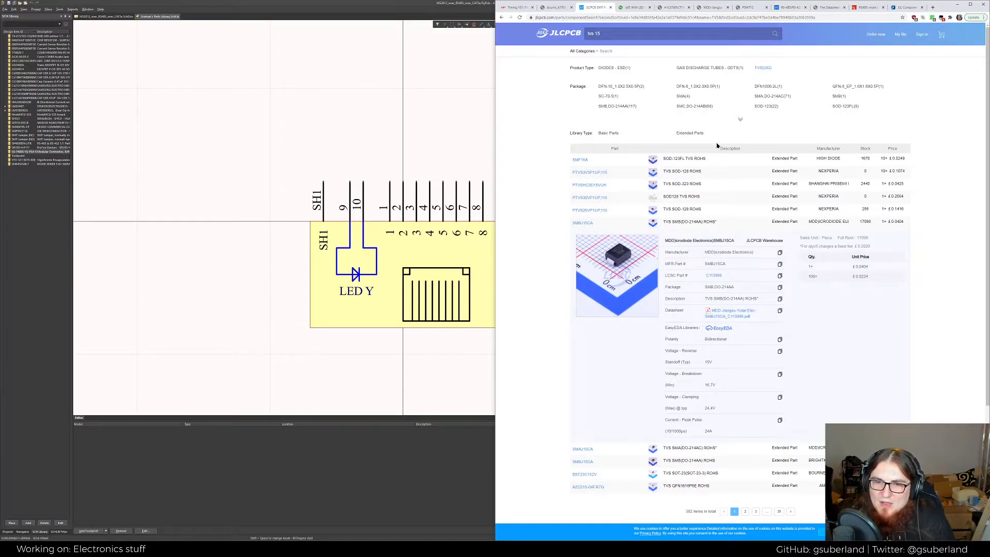
{"action": "left_click_drag", "start_coordinate": [703, 252], "coordinate": [731, 253]}
{"action": "left_click", "coordinate": [737, 279]}
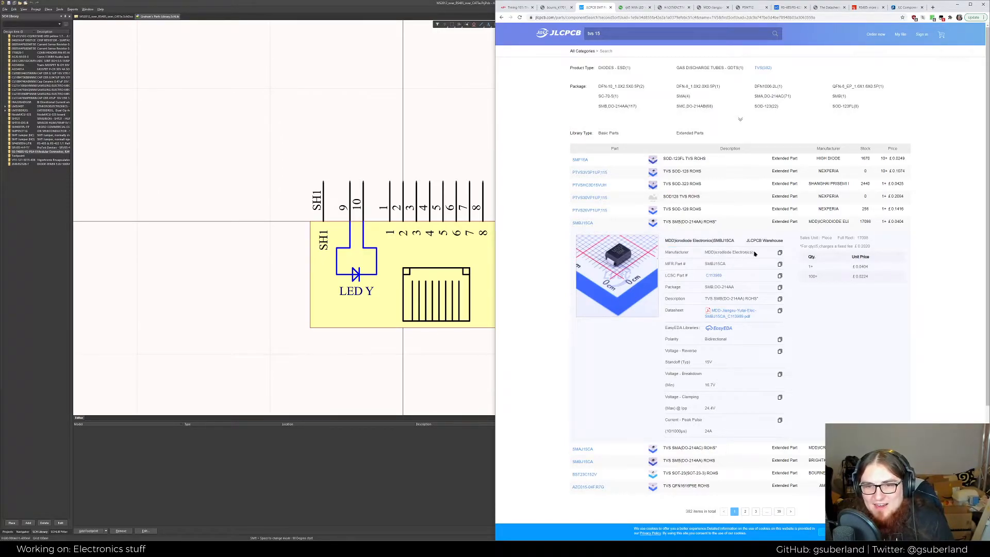
{"action": "left_click_drag", "start_coordinate": [753, 251], "coordinate": [722, 254]}
{"action": "left_click", "coordinate": [721, 254]}
Bring up the first page of the SMBJ15CA datasheet and compare its manufacturer with the JLCPCB listing
{"action": "left_click", "coordinate": [675, 8]}
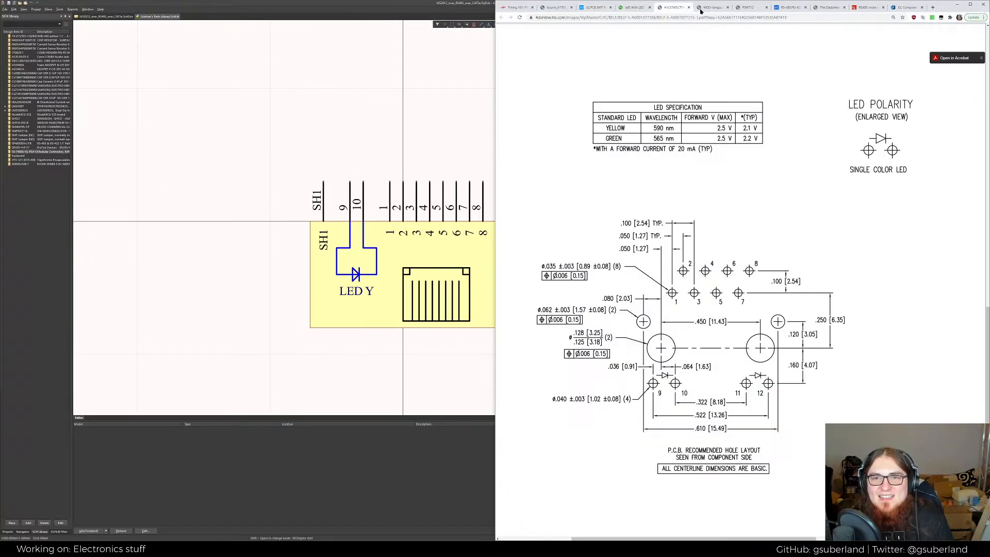
{"action": "left_click", "coordinate": [702, 8]}
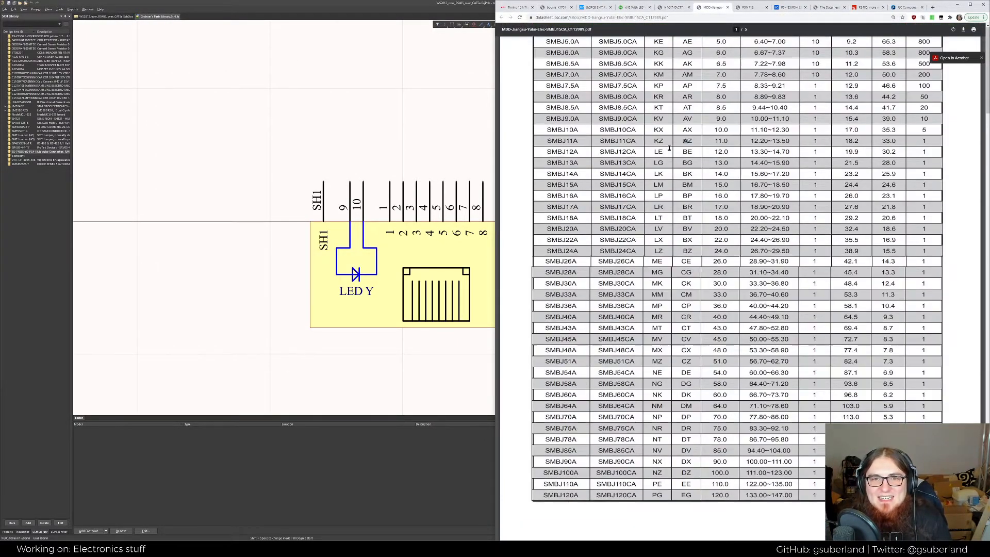
{"action": "scroll", "coordinate": [669, 148], "scroll_direction": "up", "scroll_amount": 13}
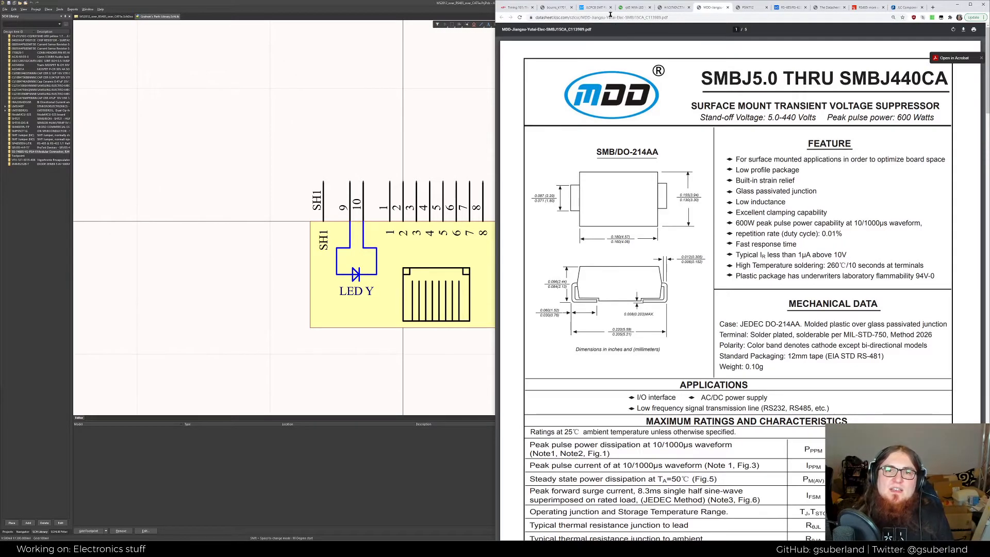
{"action": "left_click", "coordinate": [633, 8]}
{"action": "left_click", "coordinate": [714, 7]}
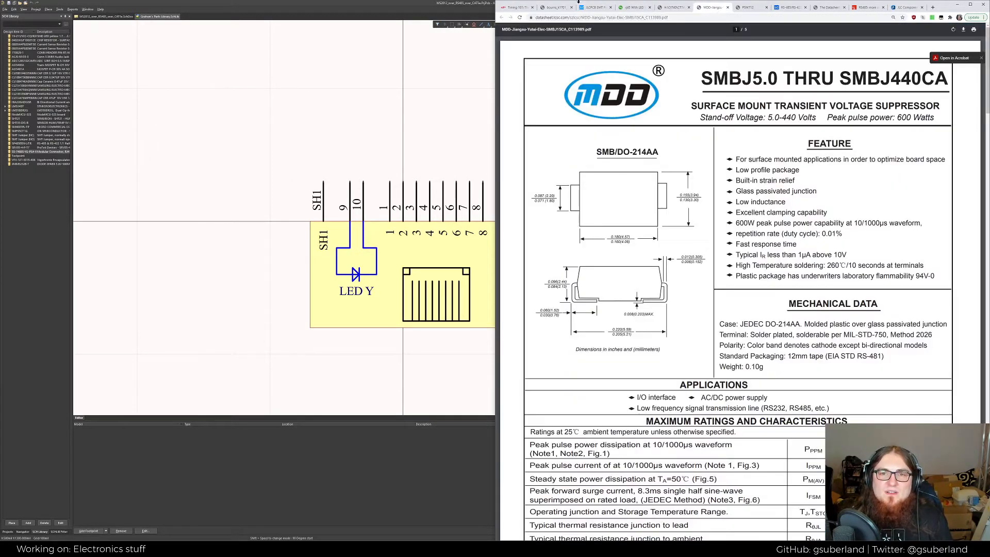
{"action": "left_click", "coordinate": [594, 7]}
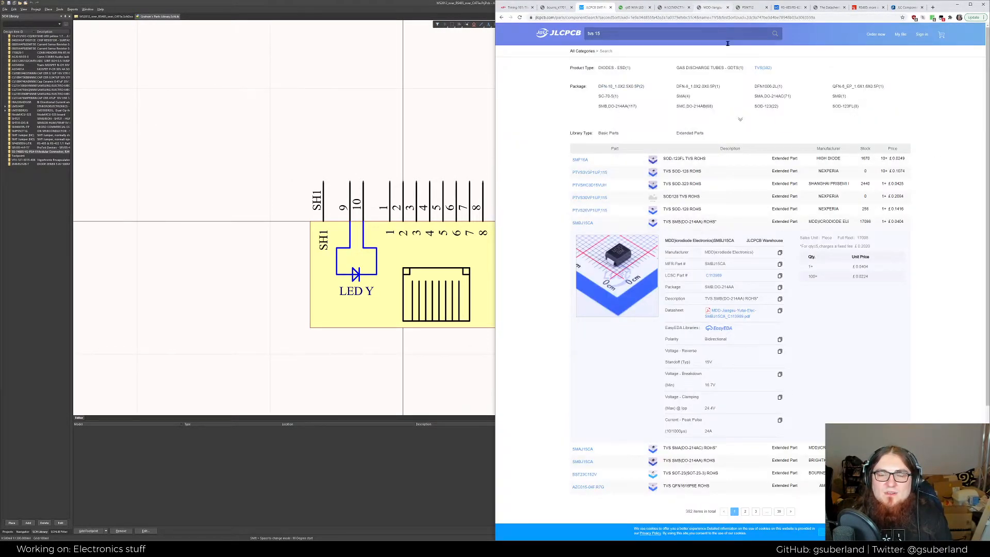
{"action": "left_click", "coordinate": [713, 8]}
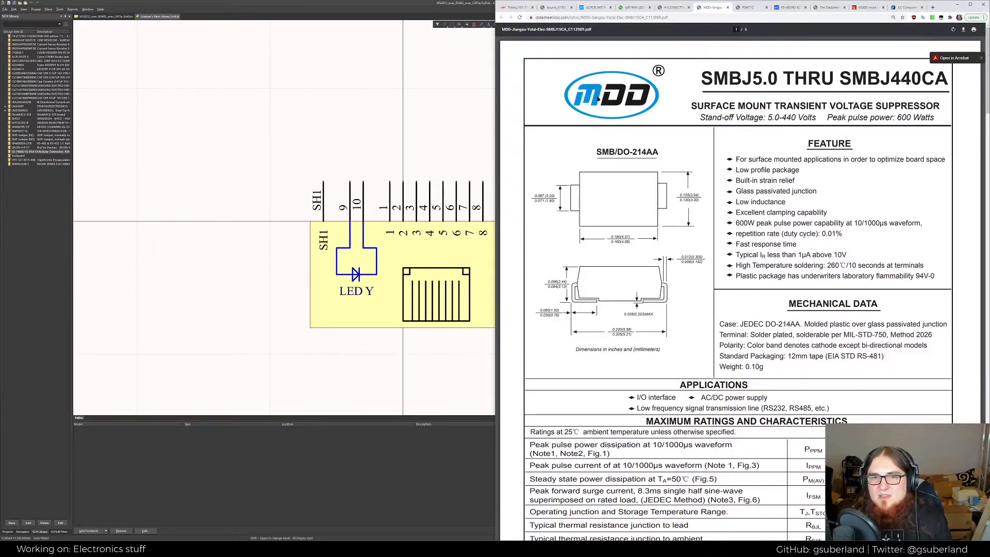
Switch to Altium Designer and look through the SMBJ15CA results for a part from the datasheet's manufacturer
{"action": "left_click", "coordinate": [425, 69]}
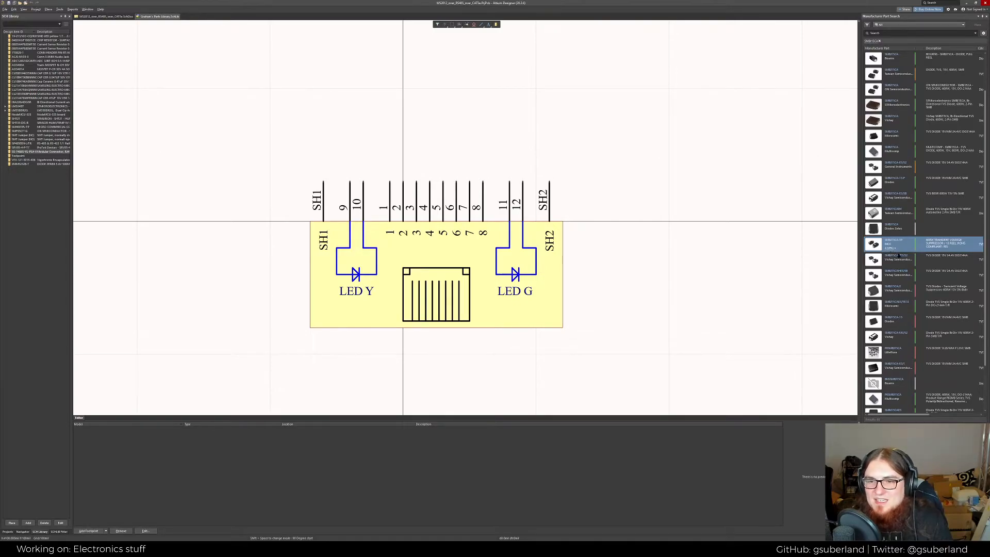
{"action": "scroll", "coordinate": [916, 265], "scroll_direction": "down", "scroll_amount": 3}
{"action": "scroll", "coordinate": [909, 266], "scroll_direction": "down", "scroll_amount": 3}
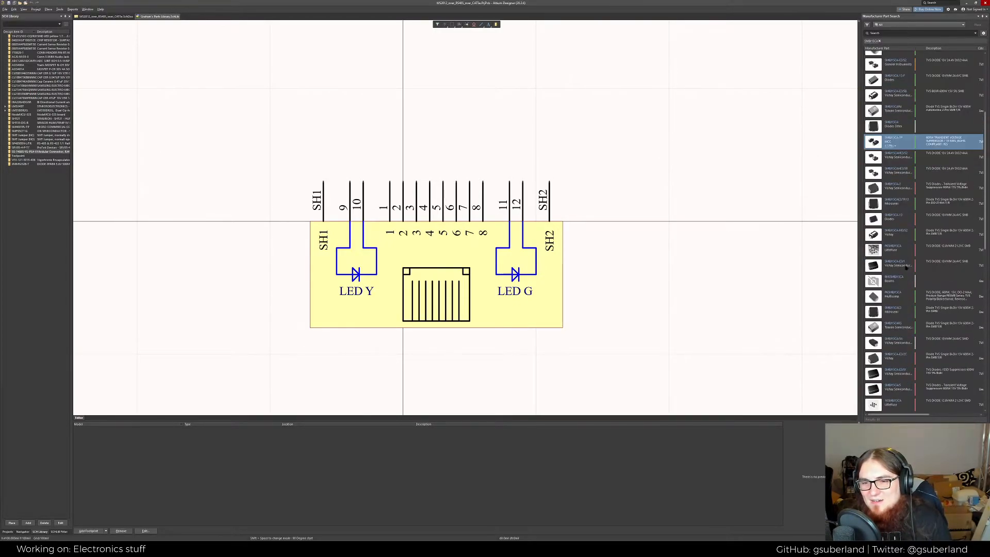
{"action": "scroll", "coordinate": [905, 266], "scroll_direction": "down", "scroll_amount": 5}
{"action": "scroll", "coordinate": [905, 265], "scroll_direction": "down", "scroll_amount": 4}
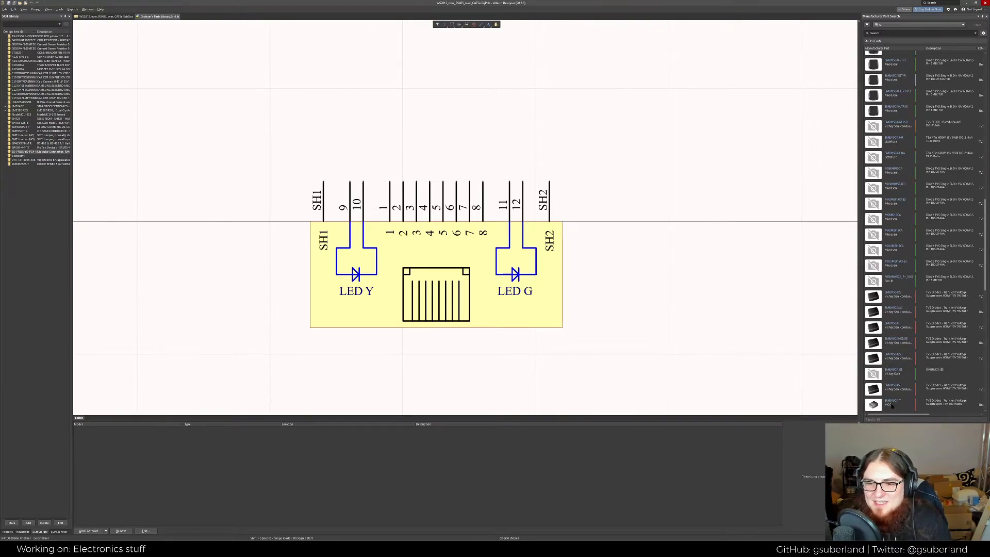
{"action": "scroll", "coordinate": [947, 284], "scroll_direction": "up", "scroll_amount": 9}
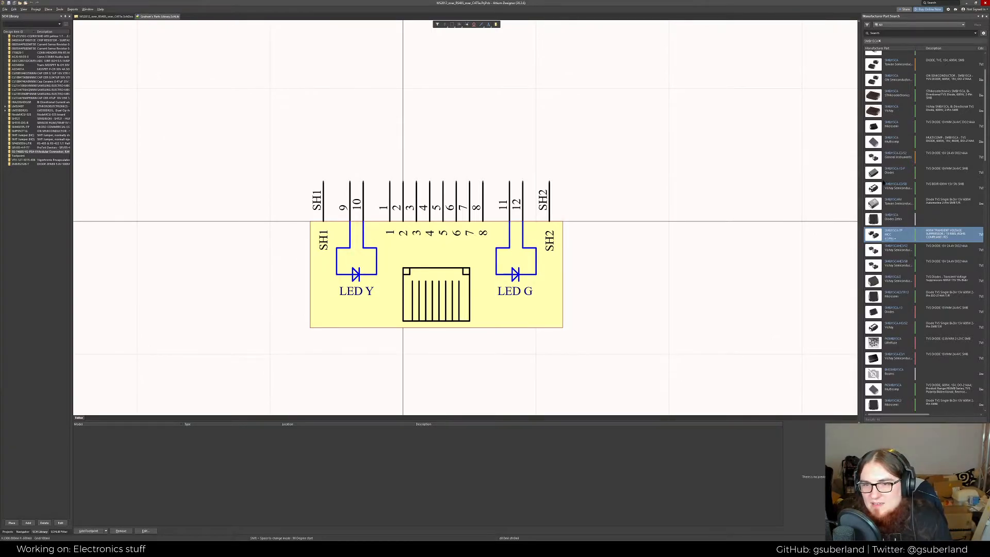
{"action": "scroll", "coordinate": [932, 211], "scroll_direction": "up", "scroll_amount": 1}
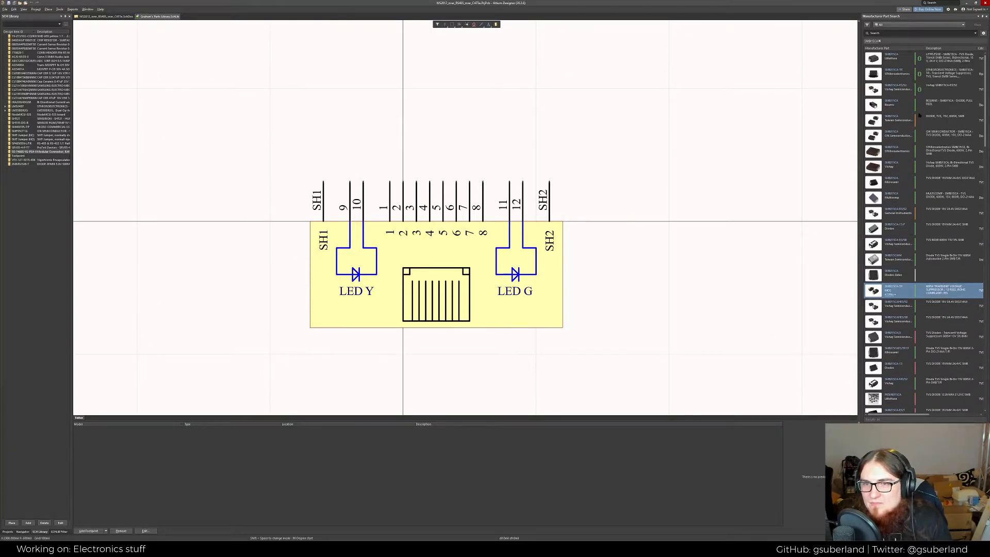
Expand the supplier offers of the Littelfuse SMBJ15CA result and look through the distributors
{"action": "left_click", "coordinate": [907, 58]}
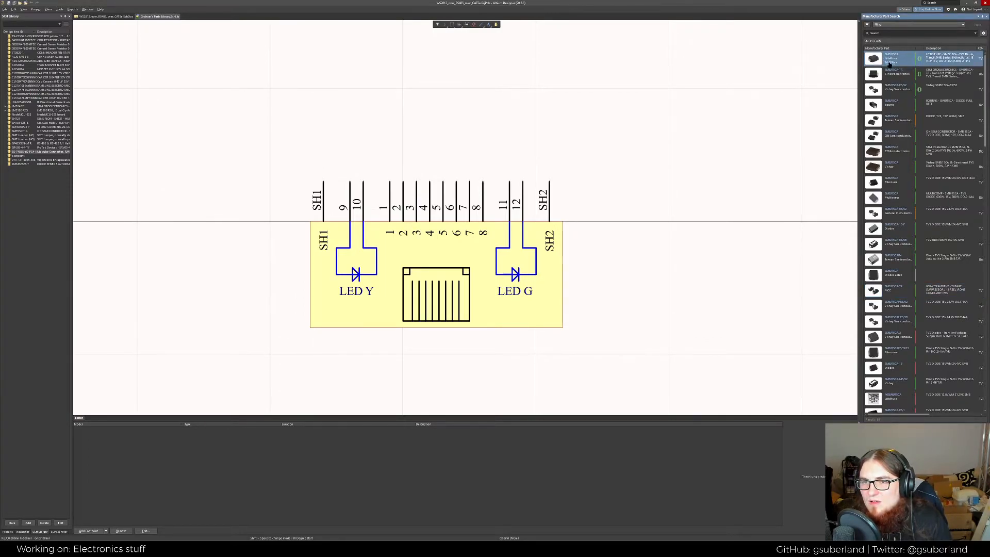
{"action": "left_click", "coordinate": [892, 63]}
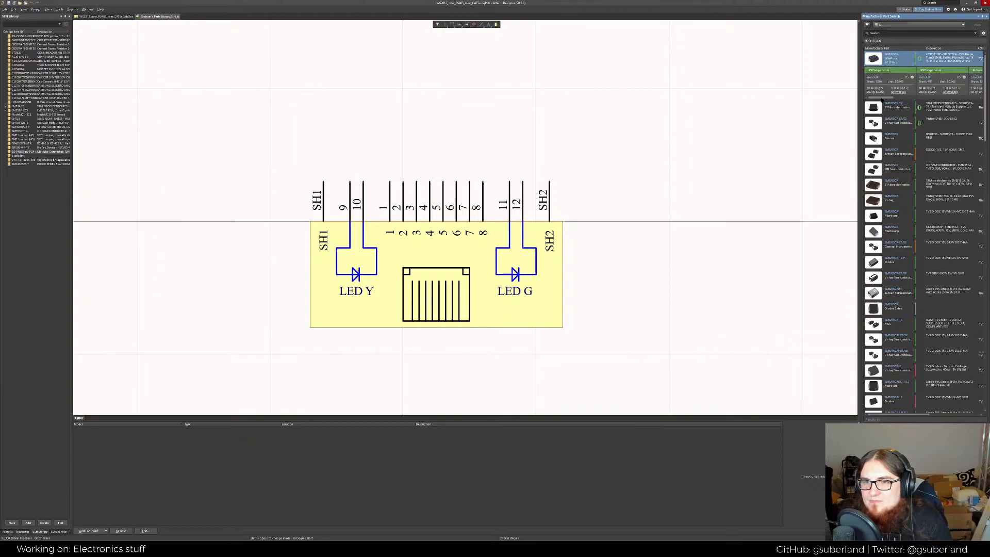
{"action": "left_click_drag", "start_coordinate": [881, 97], "coordinate": [964, 103]}
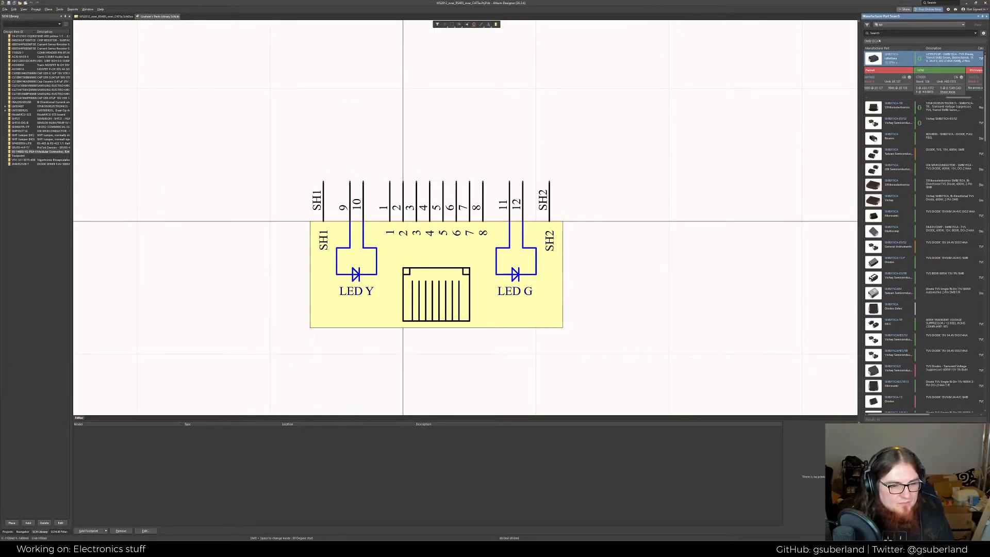
Switch to JLCPCB, expand the Brightking Elec SMBJ15CA listing in the SMB package and copy its LCSC part number
{"action": "key", "text": "alt+Tab"}
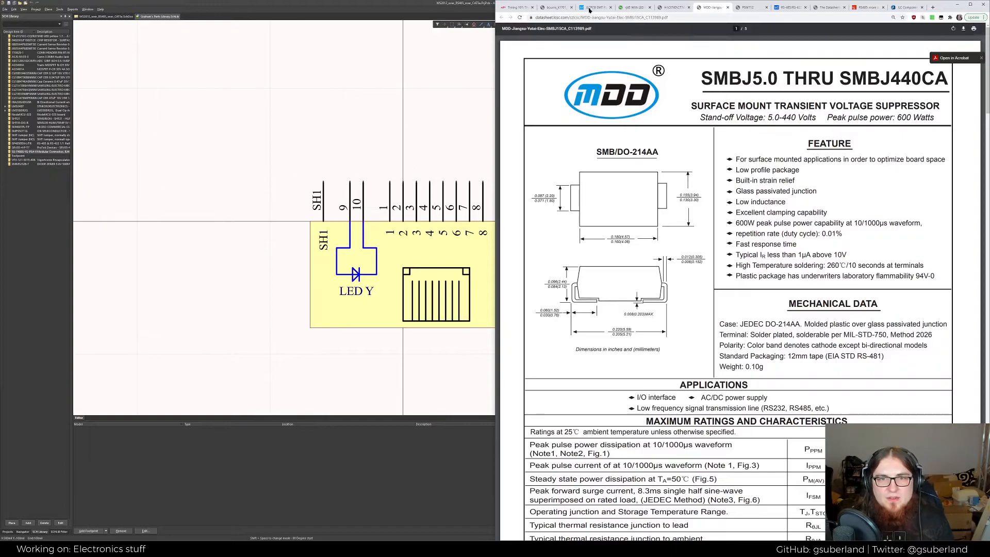
{"action": "left_click", "coordinate": [597, 7]}
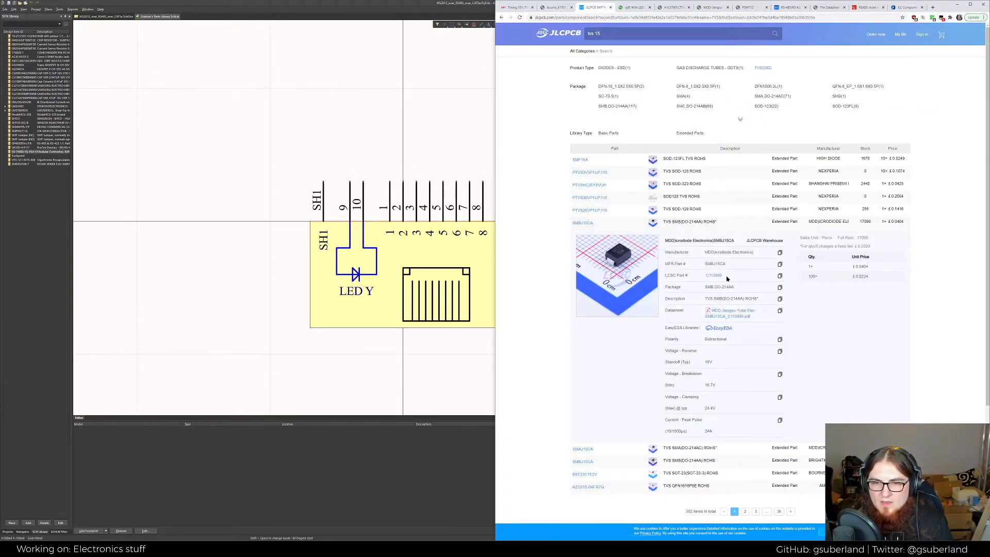
{"action": "left_click_drag", "start_coordinate": [726, 277], "coordinate": [704, 278]}
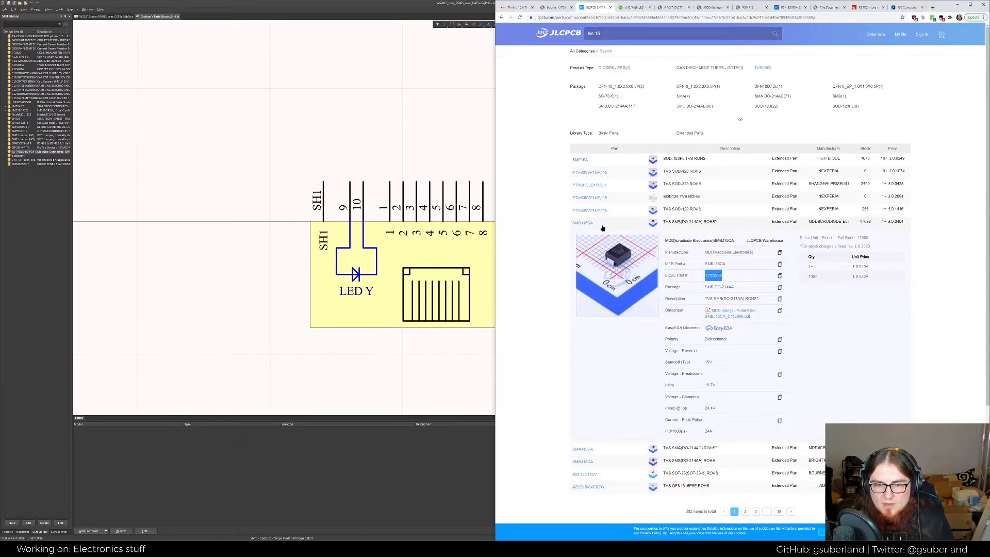
{"action": "left_click", "coordinate": [624, 462]}
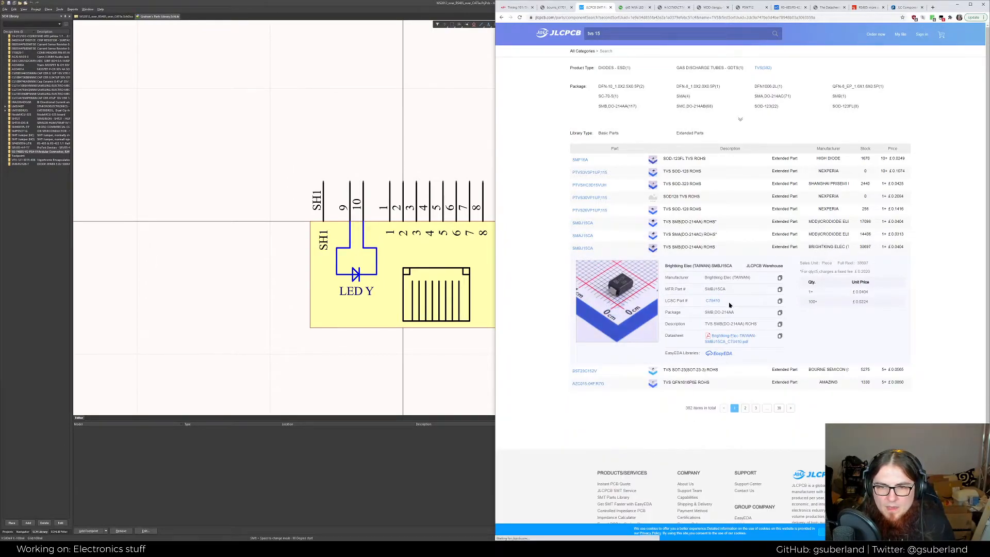
{"action": "left_click_drag", "start_coordinate": [724, 300], "coordinate": [705, 301]}
{"action": "key", "text": "ctrl+c"}
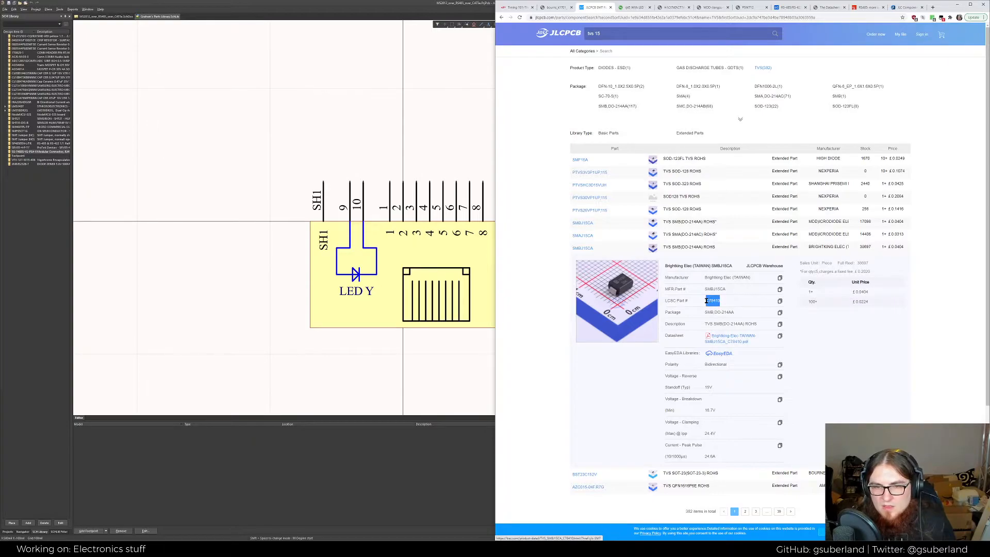
Switch to Altium Designer and search the manufacturer parts for the copied LCSC part number
{"action": "key", "text": "alt+Tab"}
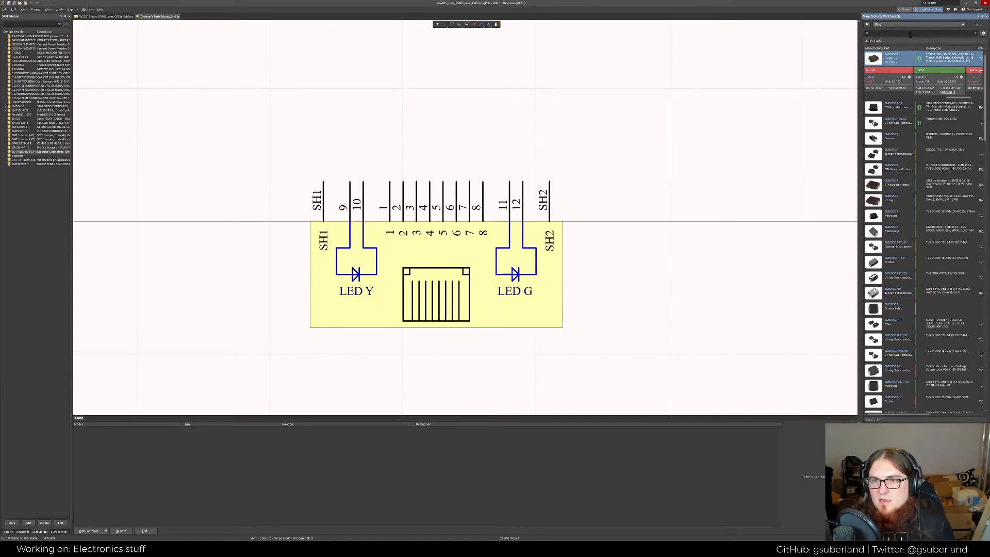
{"action": "left_click", "coordinate": [909, 34]}
{"action": "key", "text": "ctrl+v"}
{"action": "key", "text": "Return"}
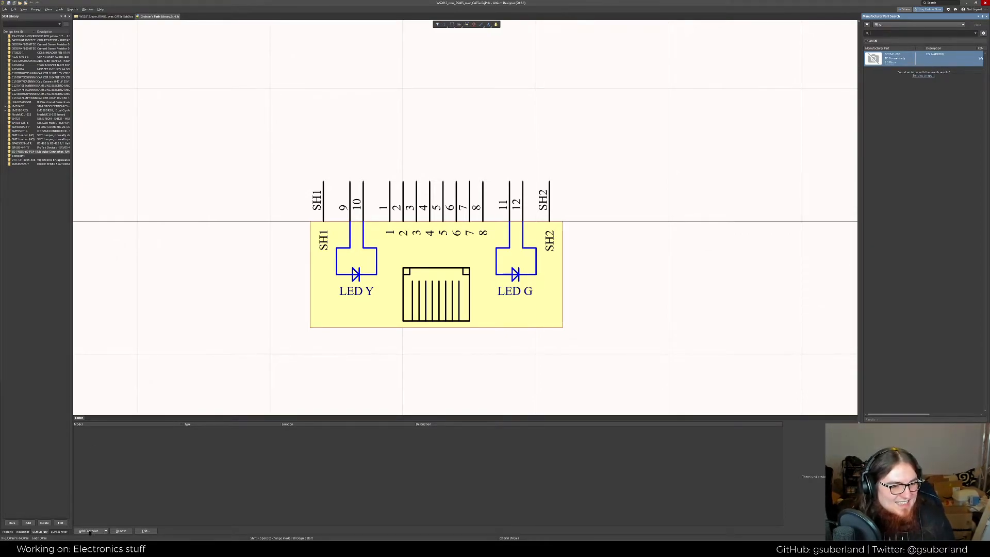
Switch to the browser, open the LCSC home page in a new tab and search it for "tvs"
{"action": "key", "text": "alt+Tab"}
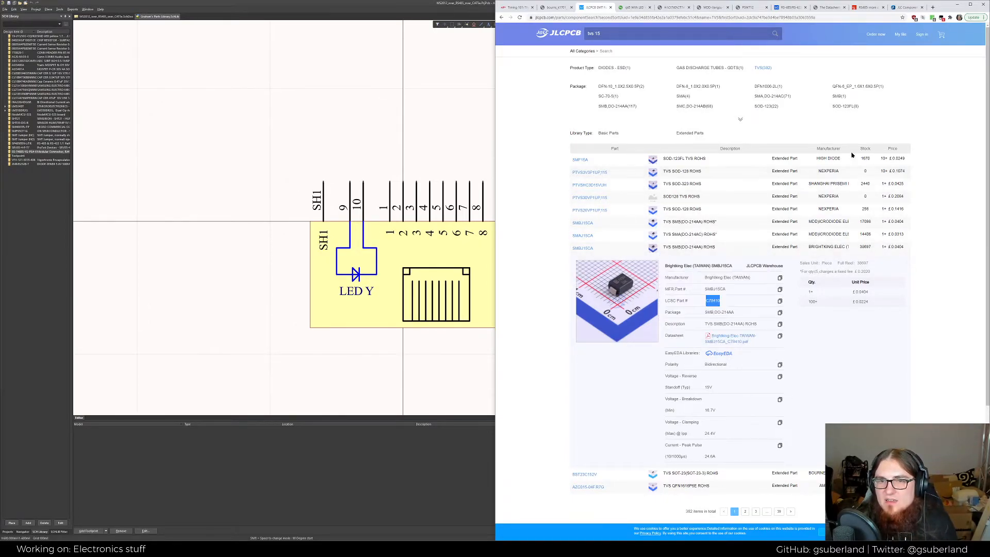
{"action": "left_click", "coordinate": [789, 7]}
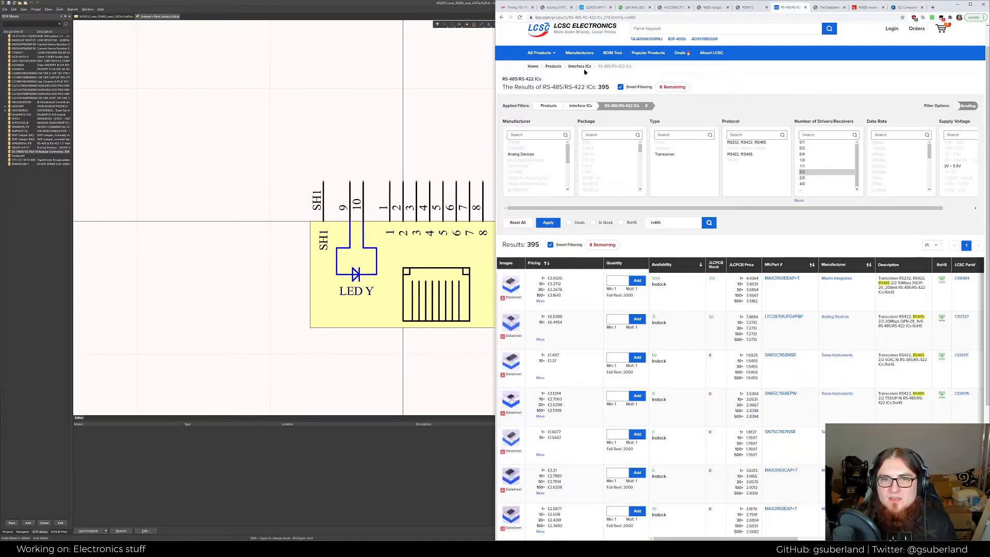
{"action": "middle_click", "coordinate": [543, 32]}
{"action": "left_click", "coordinate": [800, 6]}
{"action": "left_click", "coordinate": [642, 51]}
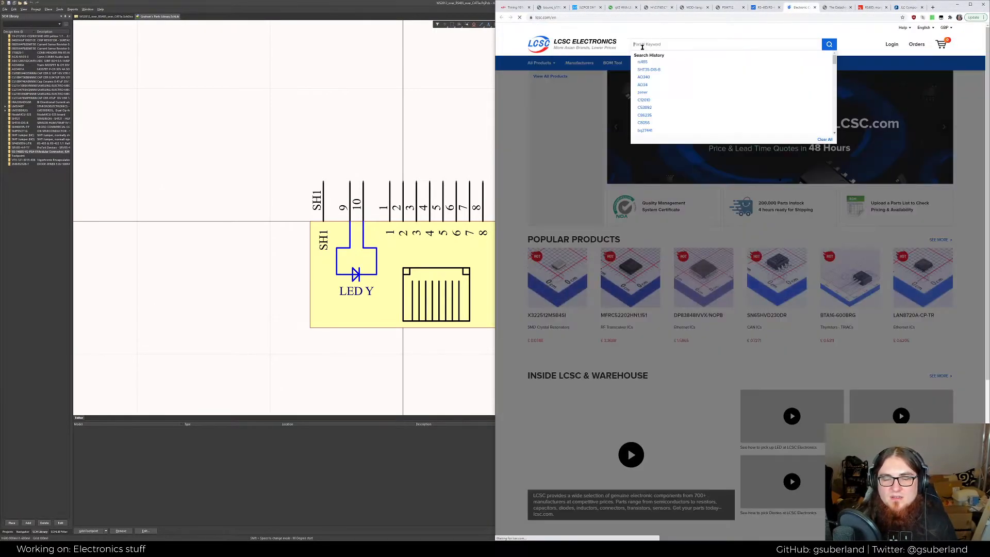
{"action": "type", "text": "t"}
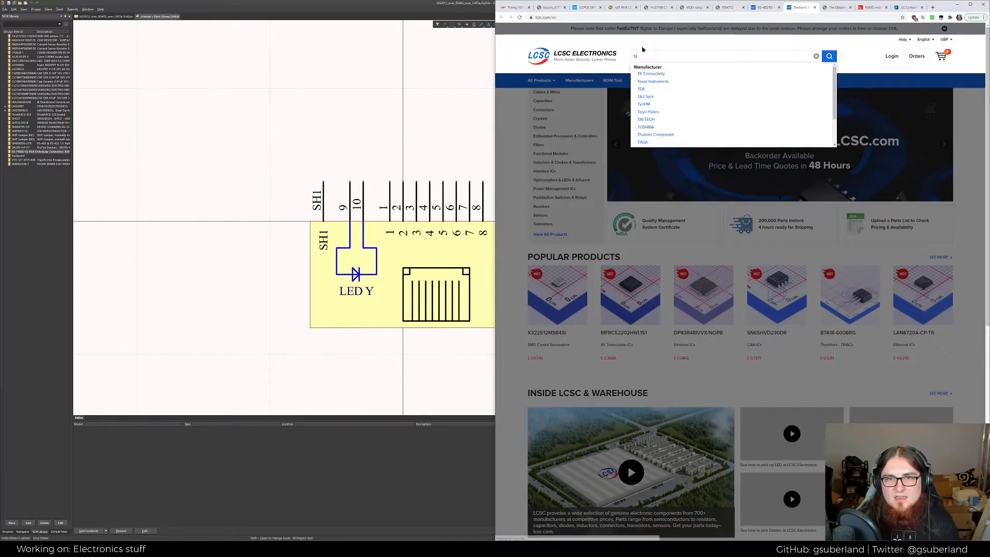
{"action": "type", "text": "vs"}
{"action": "key", "text": "Return"}
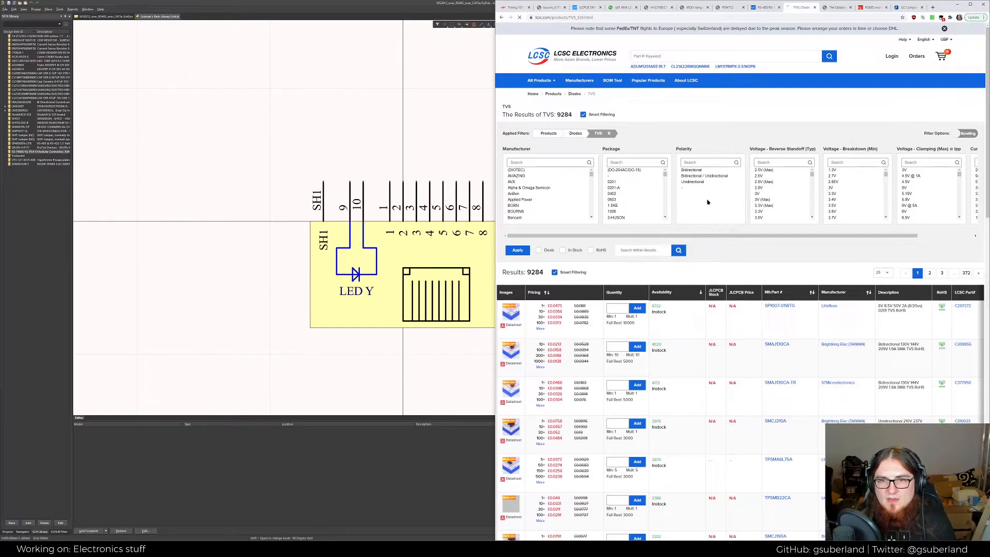
Filter the LCSC TVS results to bidirectional polarity and a 15V typical reverse standoff voltage
{"action": "left_click", "coordinate": [691, 170]}
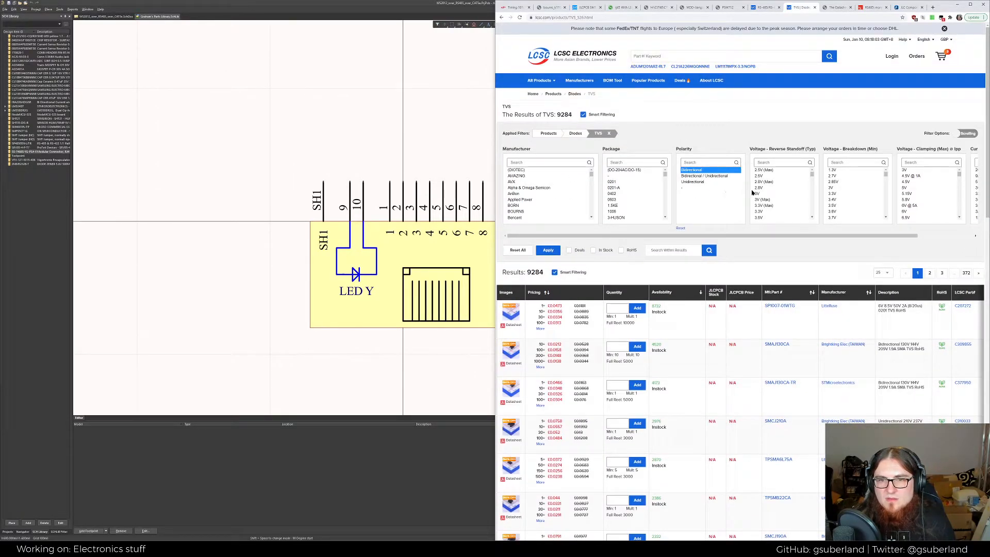
{"action": "scroll", "coordinate": [782, 189], "scroll_direction": "down", "scroll_amount": 5}
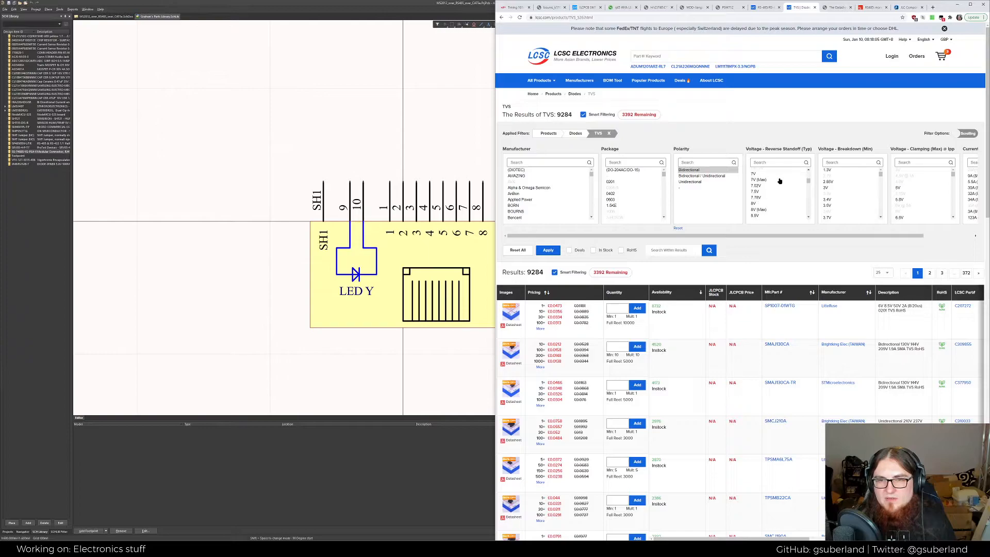
{"action": "scroll", "coordinate": [768, 212], "scroll_direction": "down", "scroll_amount": 1}
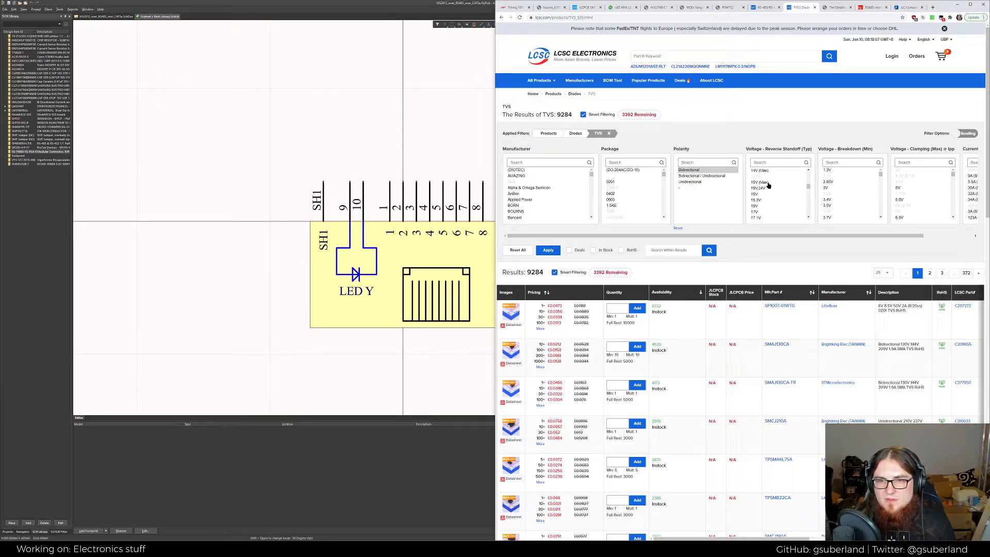
{"action": "left_click", "coordinate": [766, 184]}
{"action": "left_click", "coordinate": [756, 194], "text": "ctrl"}
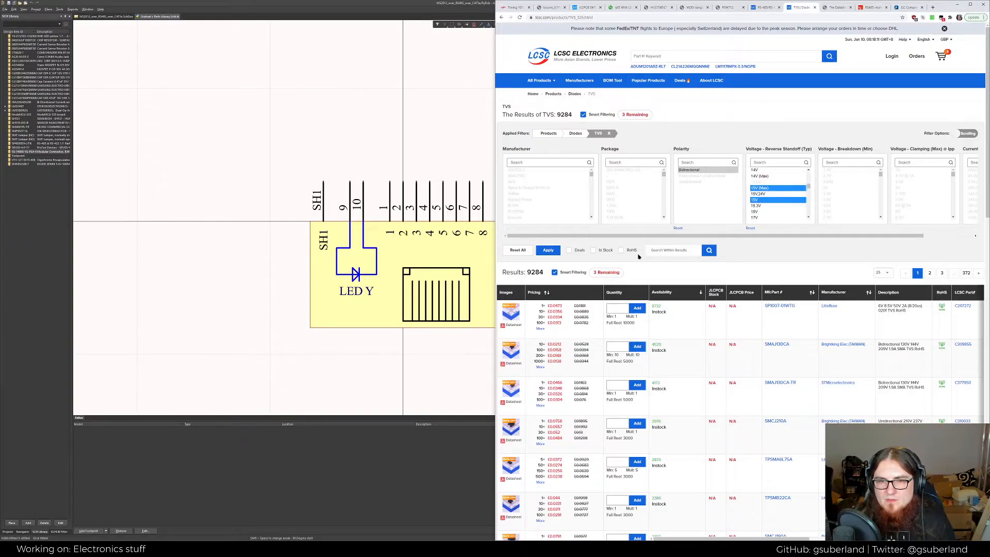
{"action": "left_click", "coordinate": [765, 189], "text": "ctrl"}
{"action": "left_click", "coordinate": [770, 217], "text": "ctrl"}
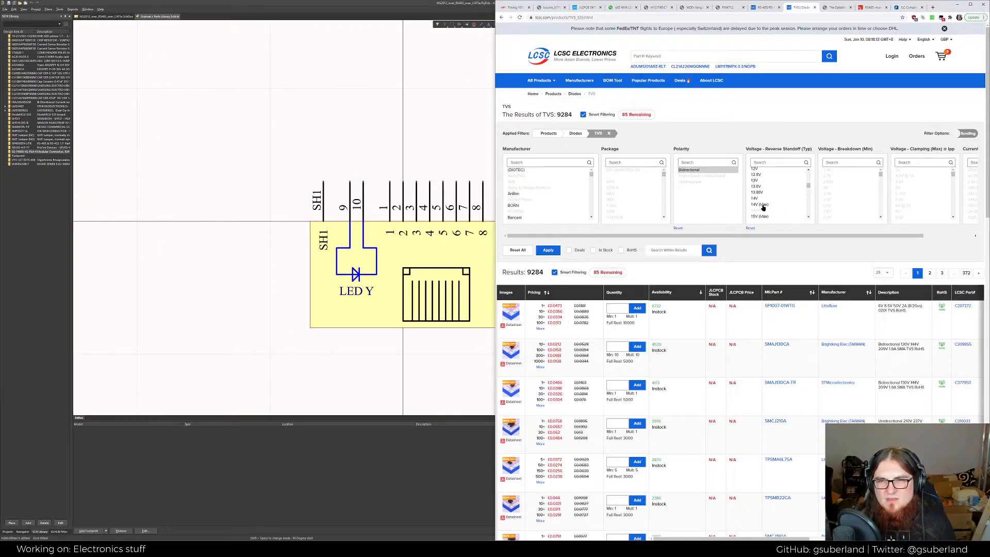
{"action": "scroll", "coordinate": [766, 207], "scroll_direction": "down", "scroll_amount": 1}
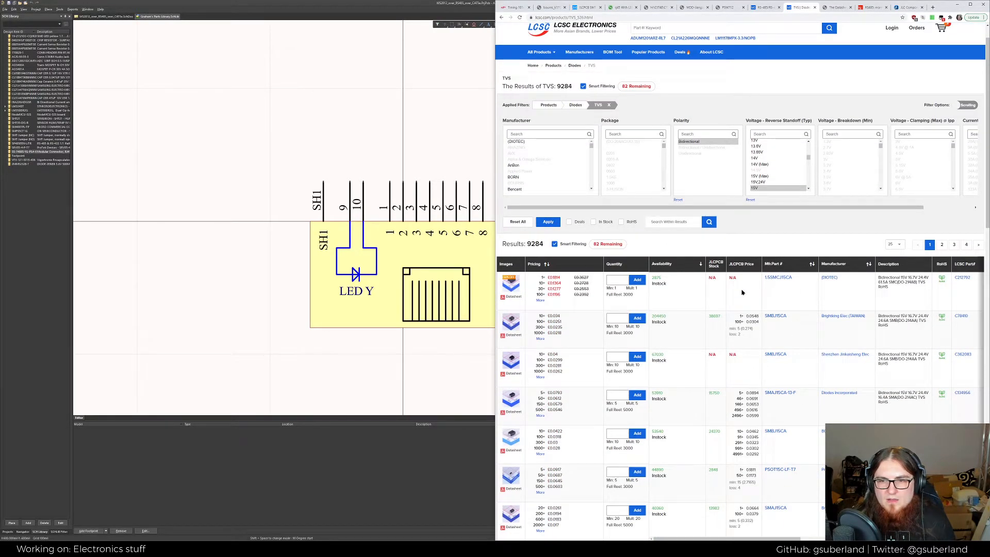
Sort the filtered TVS diodes by price from lowest and examine the Brightking Elec SMAJ15CA entry
{"action": "scroll", "coordinate": [741, 292], "scroll_direction": "down", "scroll_amount": 1}
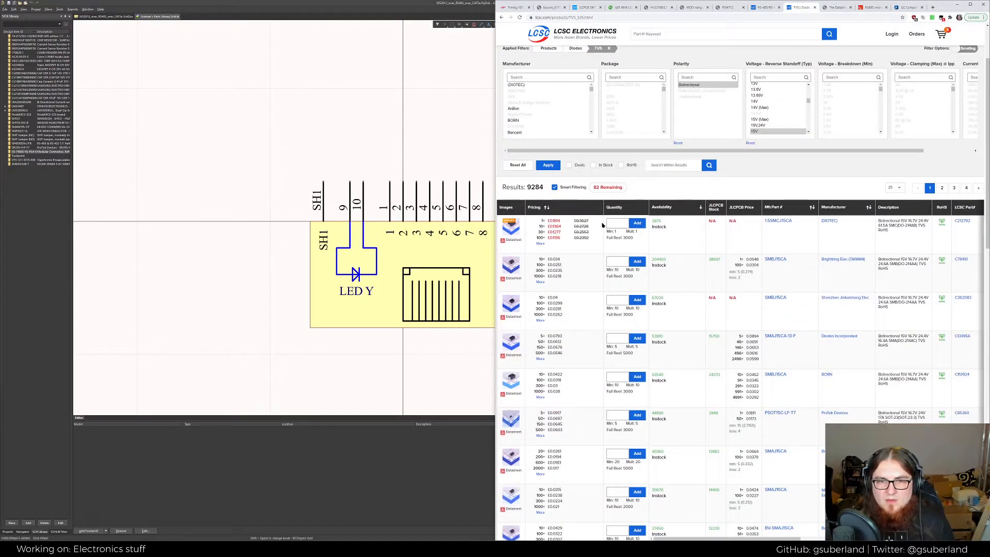
{"action": "left_click", "coordinate": [548, 207]}
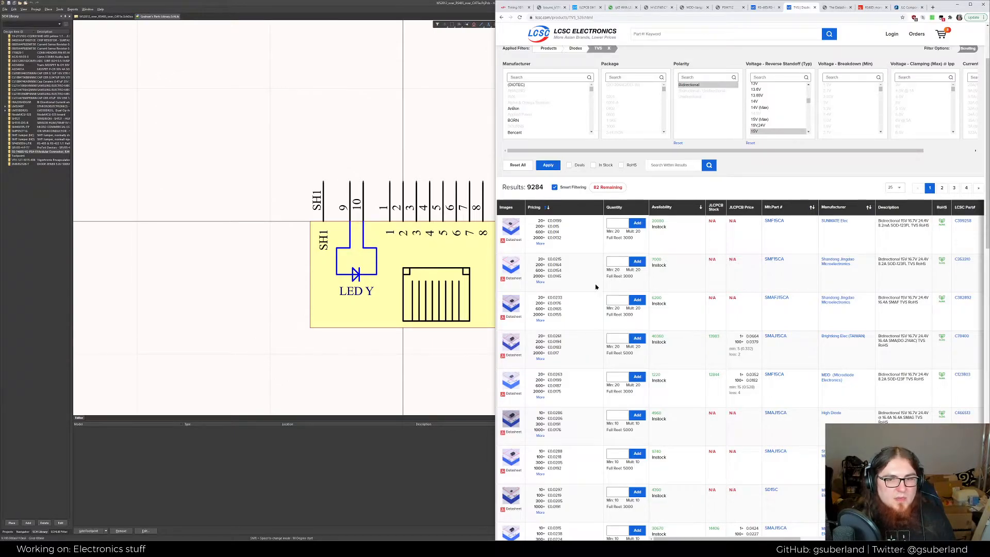
{"action": "scroll", "coordinate": [706, 330], "scroll_direction": "down", "scroll_amount": 1}
{"action": "scroll", "coordinate": [716, 312], "scroll_direction": "down", "scroll_amount": 1}
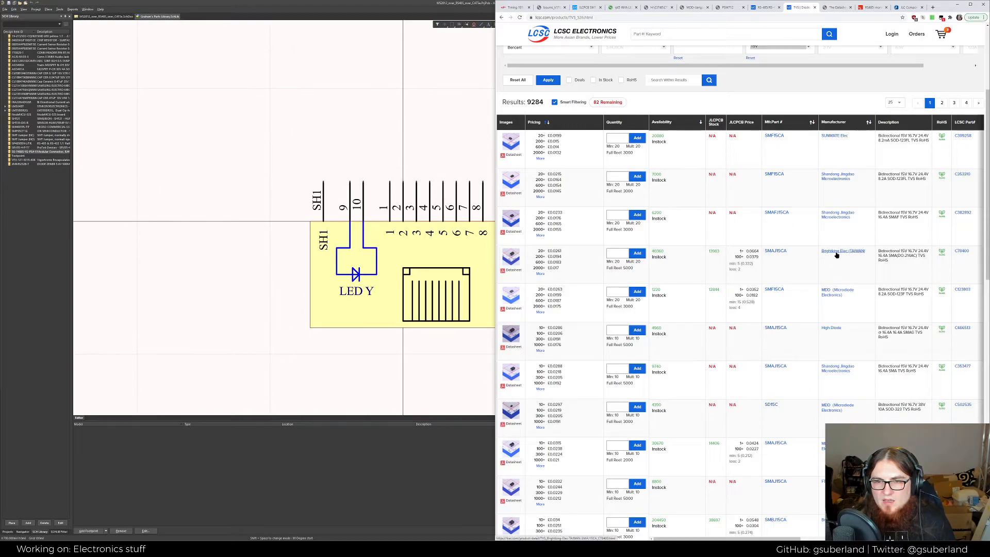
{"action": "left_click_drag", "start_coordinate": [794, 253], "coordinate": [763, 256]}
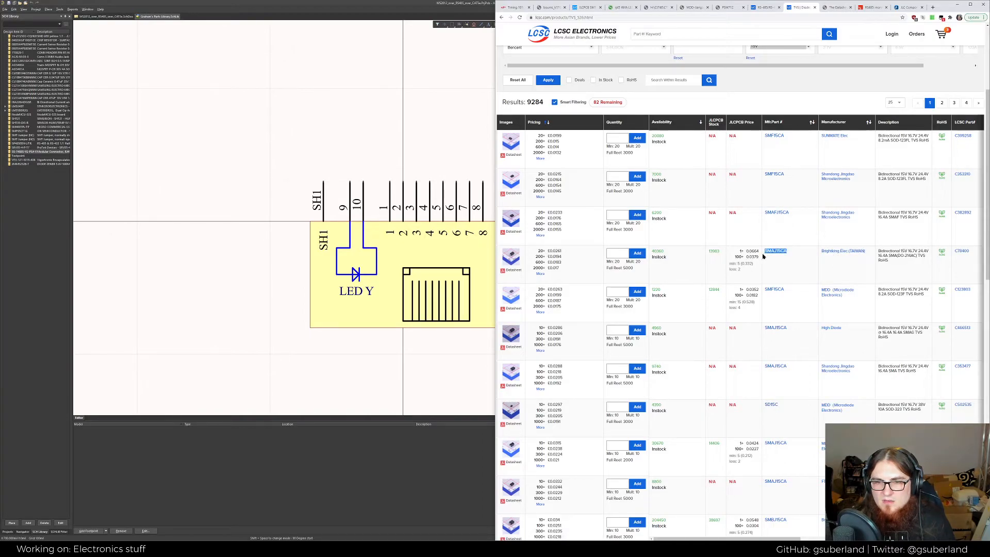
{"action": "left_click", "coordinate": [800, 256]}
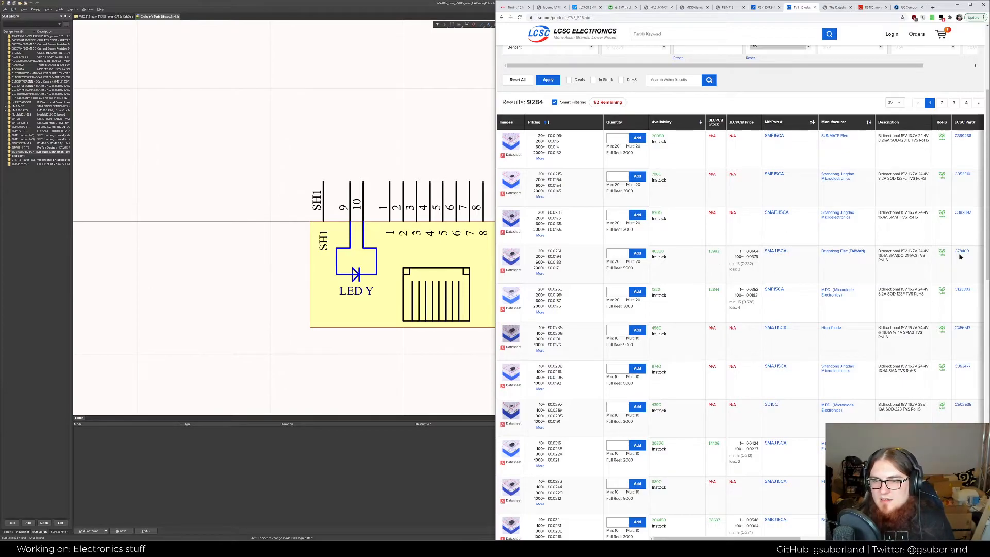
Copy the LCSC part number of the Brightking Elec SMAJ15CA, search JLCPCB for it and expand its listing
{"action": "left_click_drag", "start_coordinate": [971, 253], "coordinate": [955, 257]}
{"action": "key", "text": "ctrl+c"}
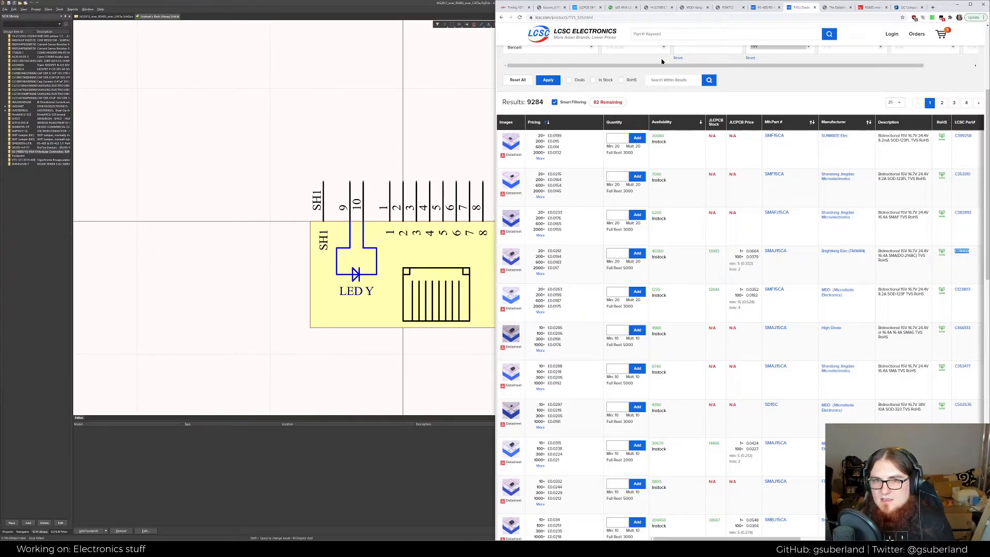
{"action": "left_click", "coordinate": [583, 7]}
{"action": "key", "text": "ctrl+a"}
{"action": "key", "text": "ctrl+v"}
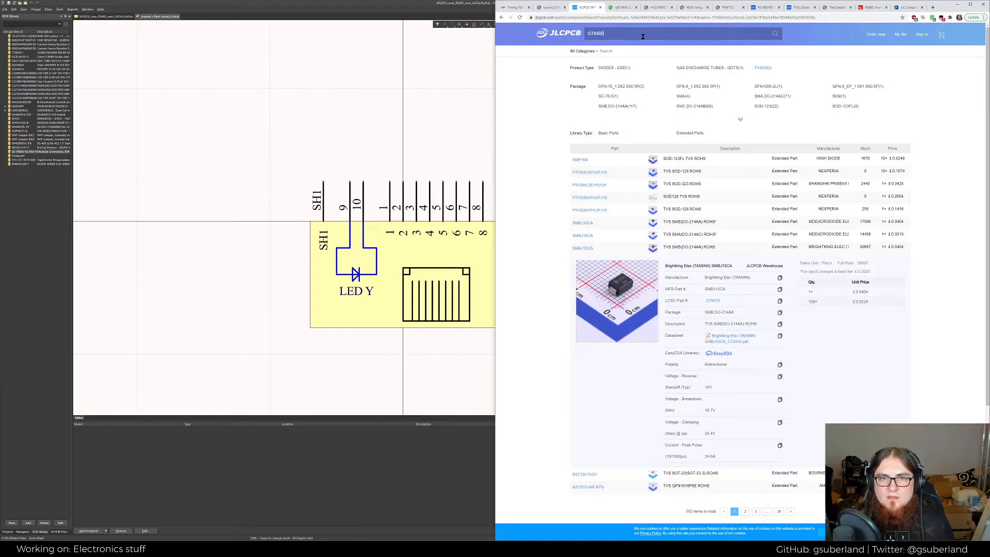
{"action": "key", "text": "Return"}
{"action": "left_click", "coordinate": [610, 136]}
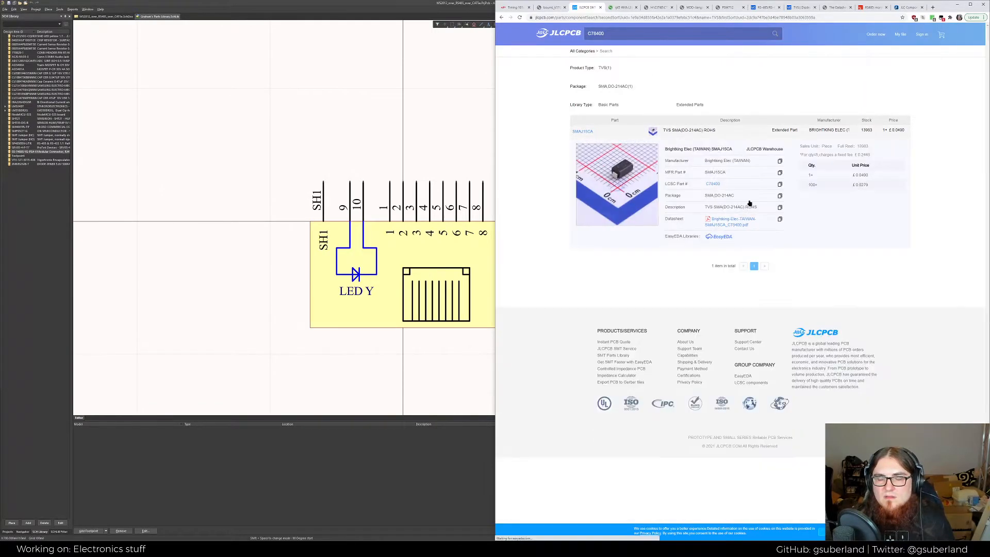
Switch to Altium Designer and search the manufacturer parts for the SMAJ15CA's LCSC part number
{"action": "left_click", "coordinate": [385, 22]}
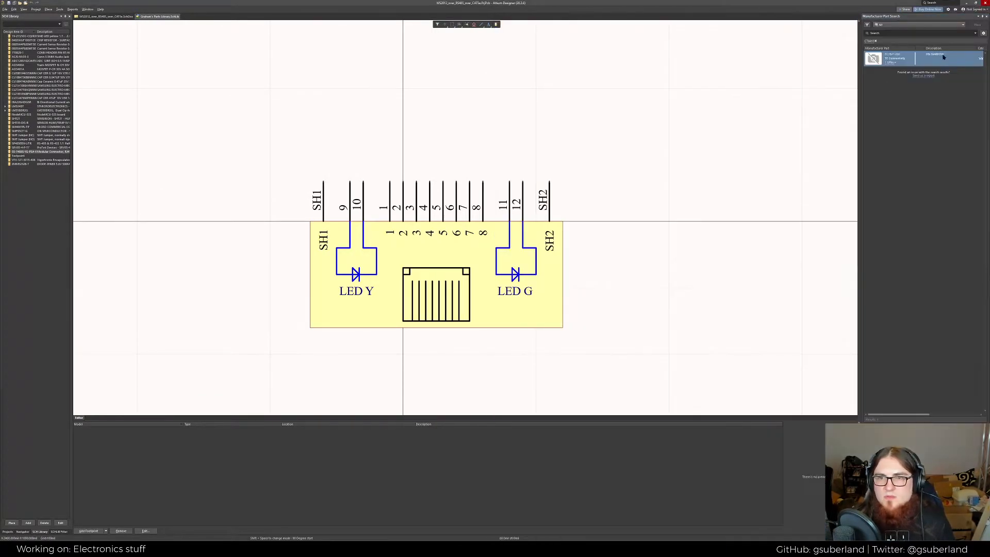
{"action": "left_click", "coordinate": [907, 34]}
{"action": "type", "text": "C78409"}
{"action": "key", "text": "Return"}
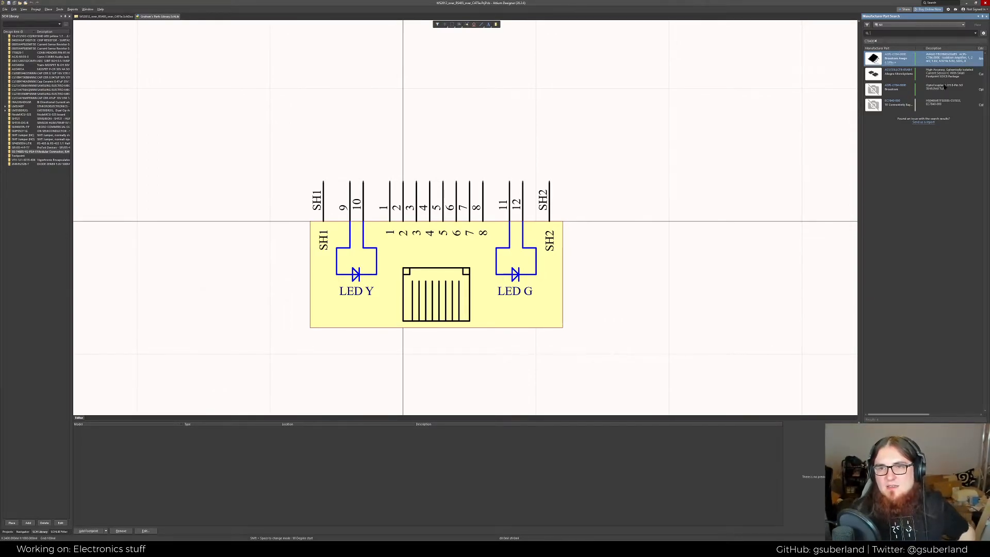
Open the Parts Providers preferences, look through the supplier list for LCSC and close them without changes
{"action": "left_click", "coordinate": [982, 33]}
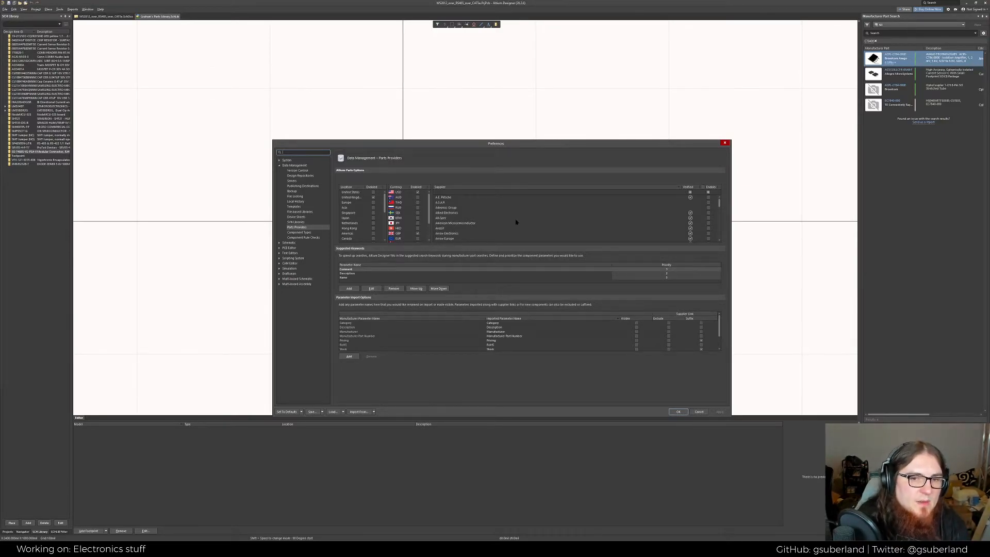
{"action": "scroll", "coordinate": [515, 222], "scroll_direction": "down", "scroll_amount": 6}
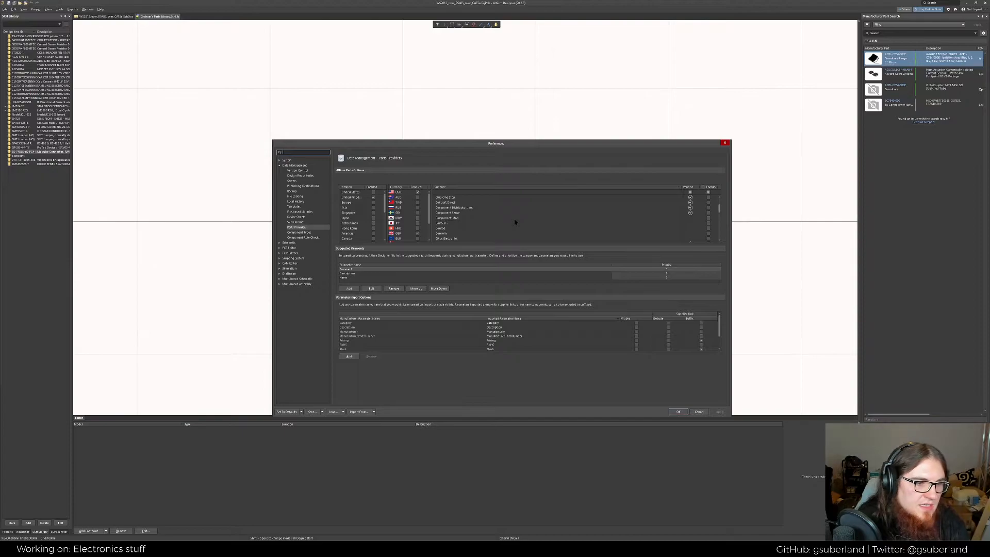
{"action": "scroll", "coordinate": [514, 222], "scroll_direction": "down", "scroll_amount": 5}
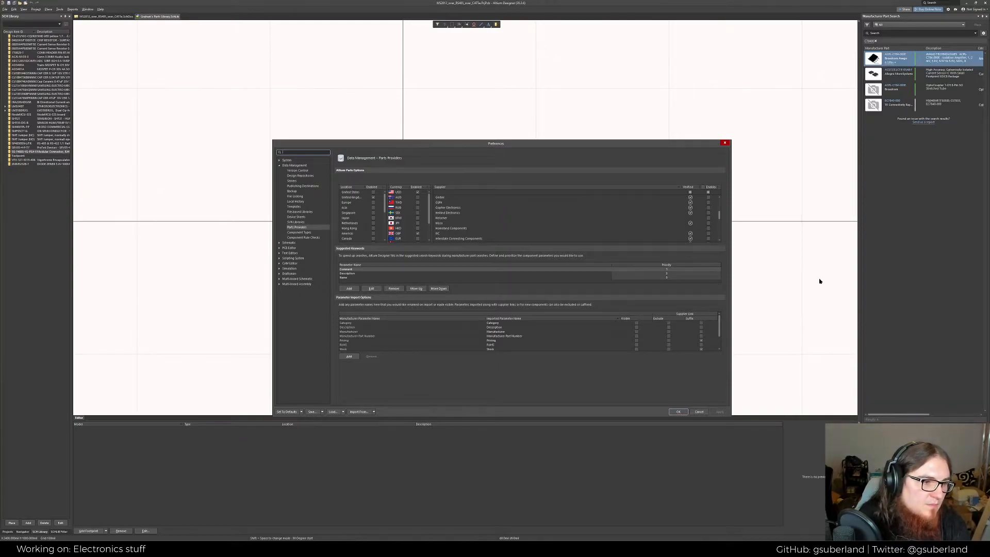
{"action": "scroll", "coordinate": [516, 224], "scroll_direction": "down", "scroll_amount": 5}
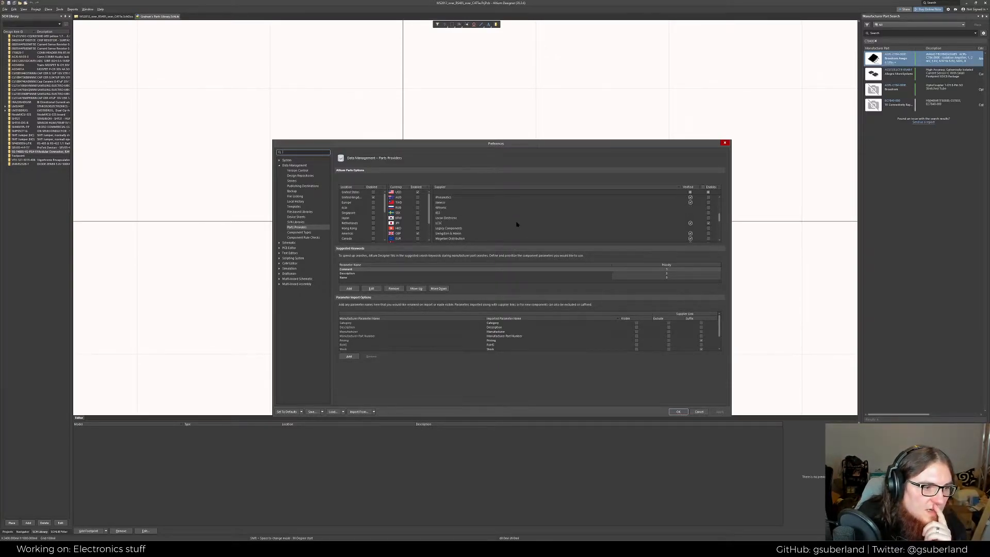
{"action": "scroll", "coordinate": [507, 229], "scroll_direction": "down", "scroll_amount": 10}
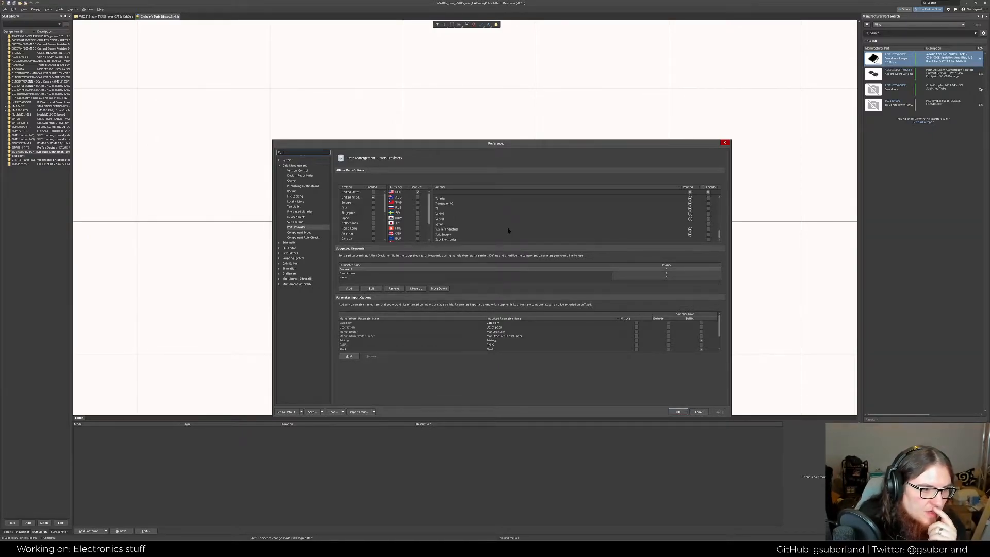
{"action": "scroll", "coordinate": [616, 234], "scroll_direction": "up", "scroll_amount": 10}
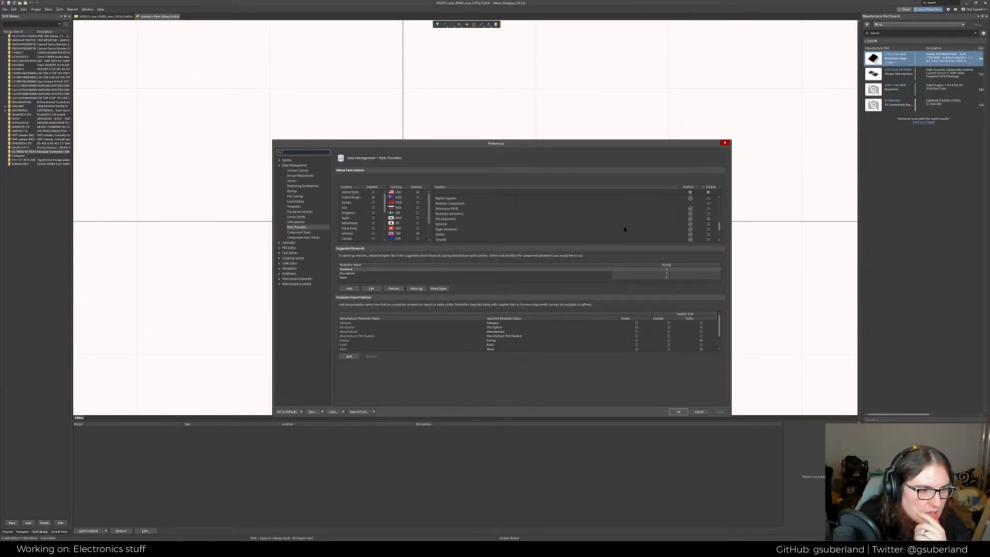
{"action": "scroll", "coordinate": [625, 229], "scroll_direction": "up", "scroll_amount": 3}
{"action": "scroll", "coordinate": [624, 229], "scroll_direction": "up", "scroll_amount": 6}
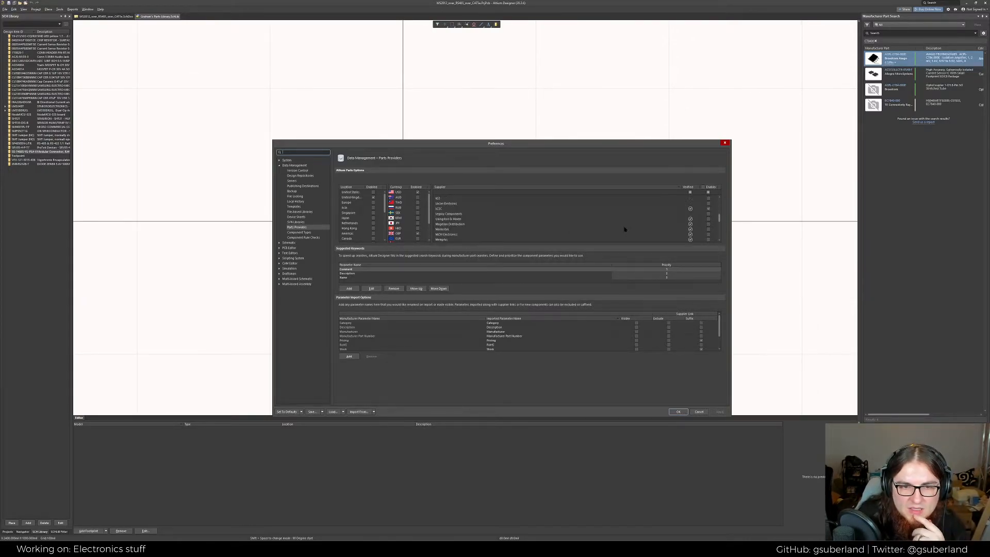
{"action": "scroll", "coordinate": [624, 229], "scroll_direction": "down", "scroll_amount": 1}
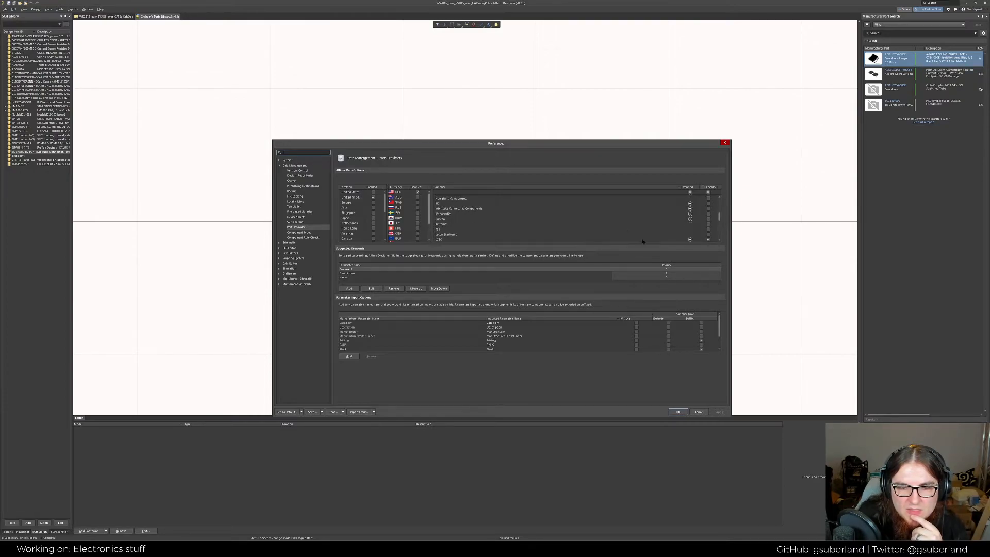
{"action": "scroll", "coordinate": [702, 239], "scroll_direction": "down", "scroll_amount": 1}
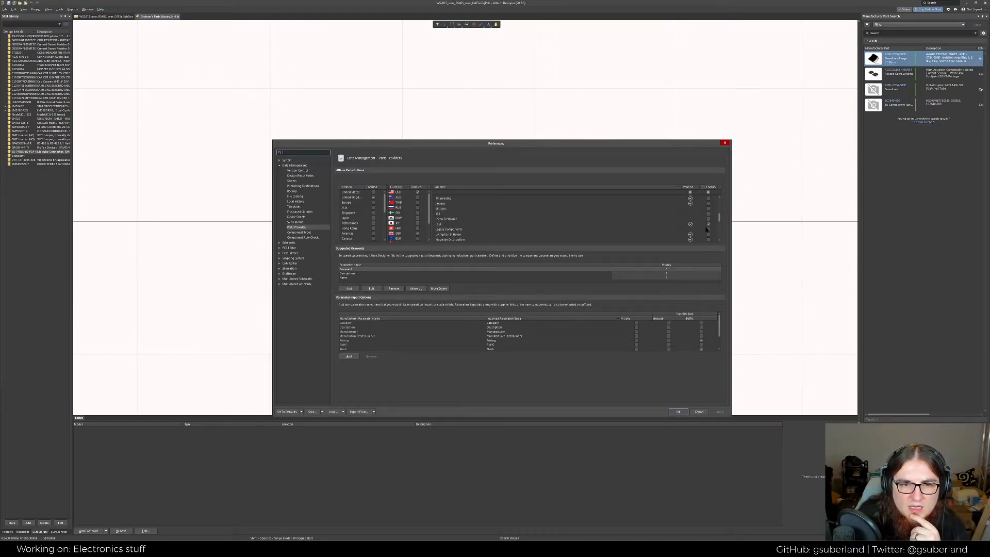
{"action": "left_click", "coordinate": [697, 411]}
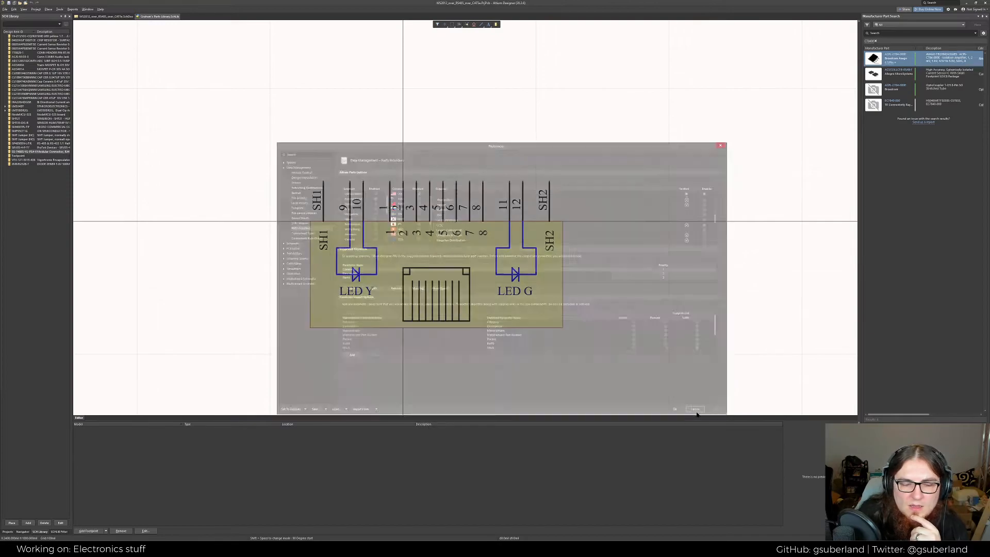
Switch to the browser, review the LCSC TVS diode results again and return to Altium Designer
{"action": "right_click_drag", "start_coordinate": [626, 208], "coordinate": [621, 207]}
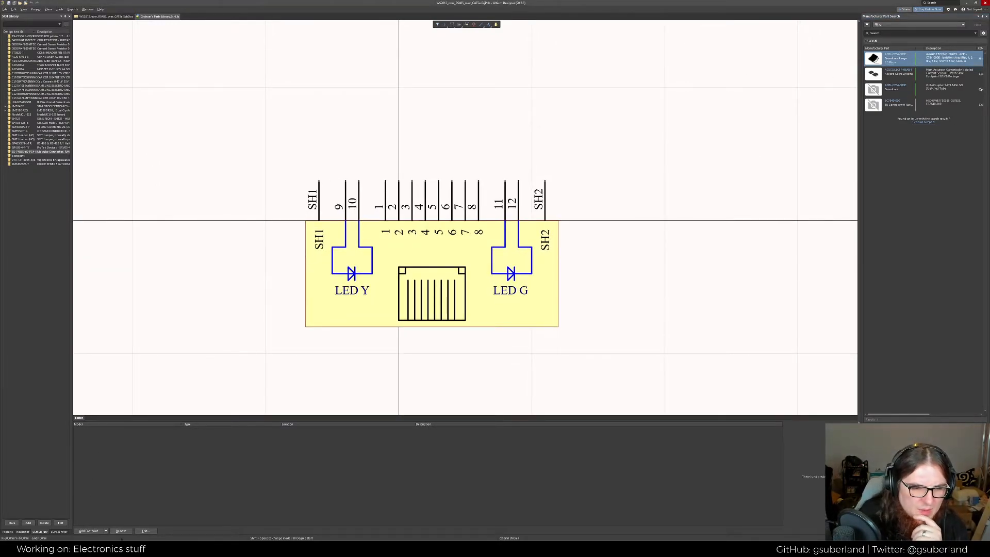
{"action": "key", "text": "alt+Tab"}
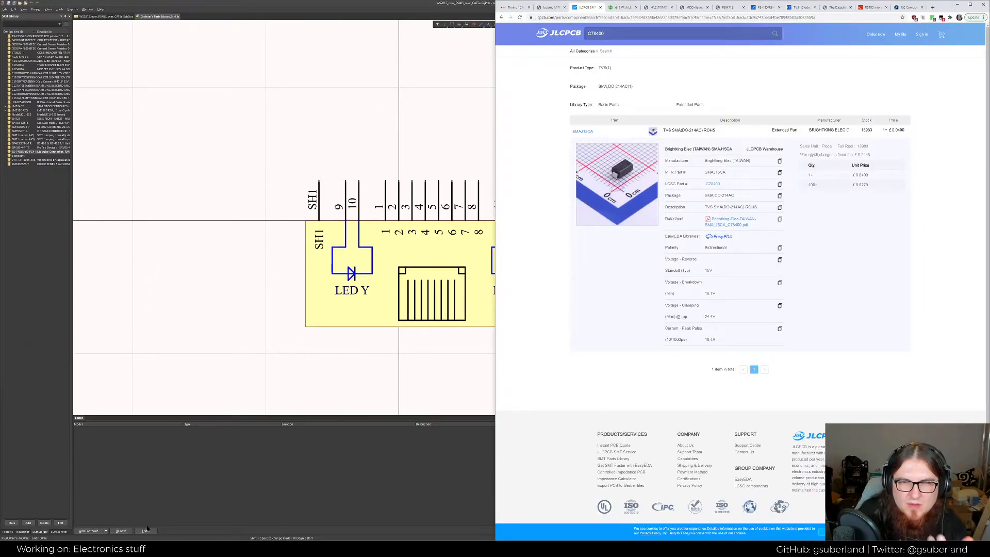
{"action": "left_click", "coordinate": [797, 8]}
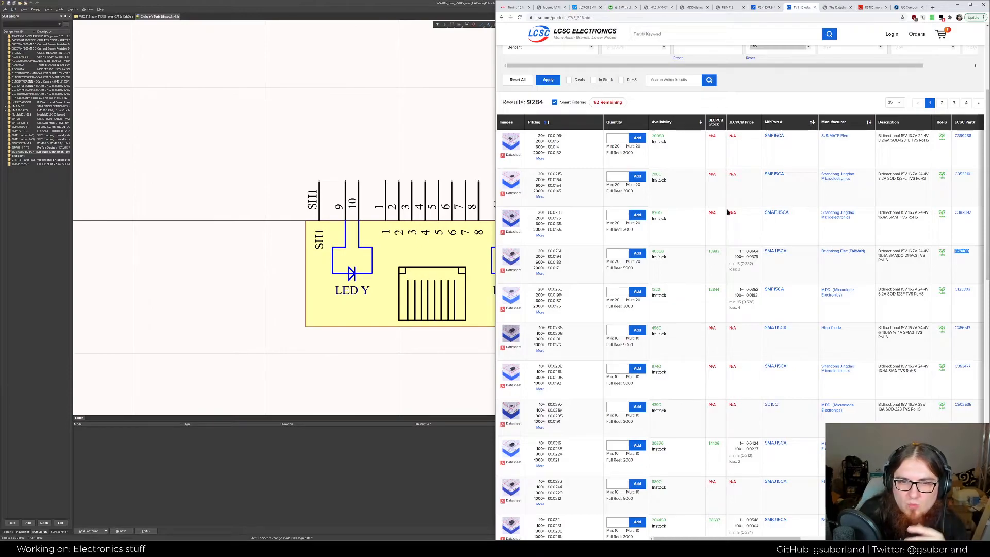
{"action": "left_click", "coordinate": [349, 110]}
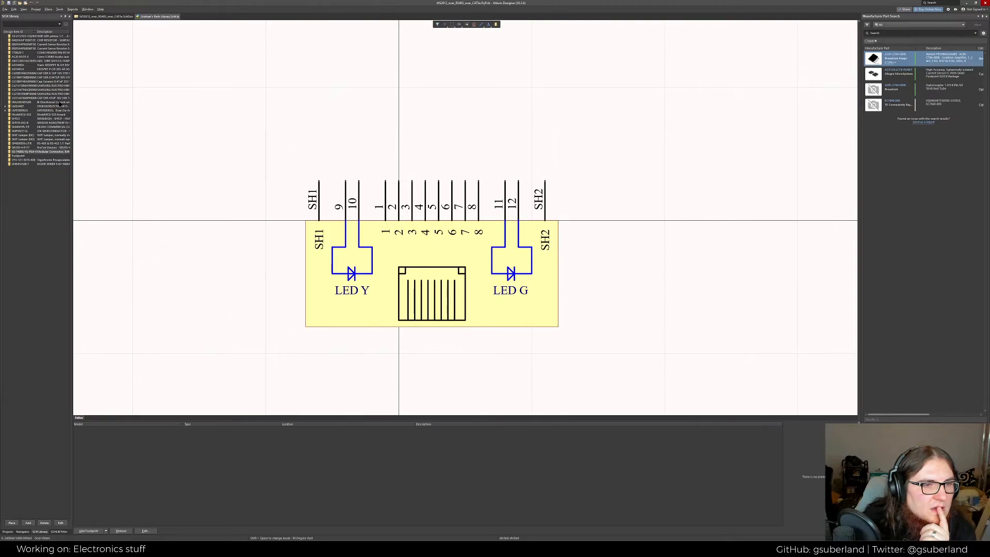
Sort the schematic library's components by description and look through their symbols for a reusable diode symbol
{"action": "left_click", "coordinate": [55, 32]}
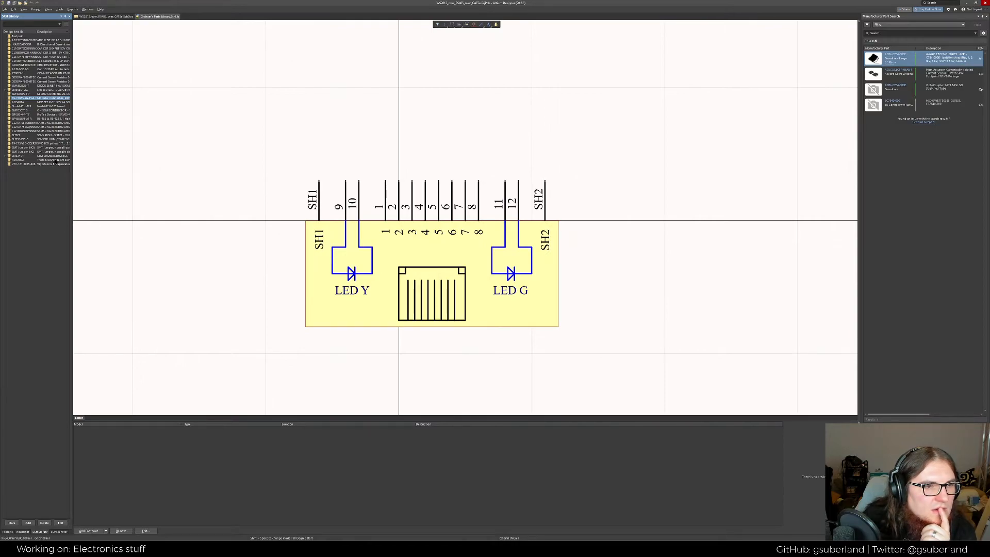
{"action": "left_click", "coordinate": [57, 115]}
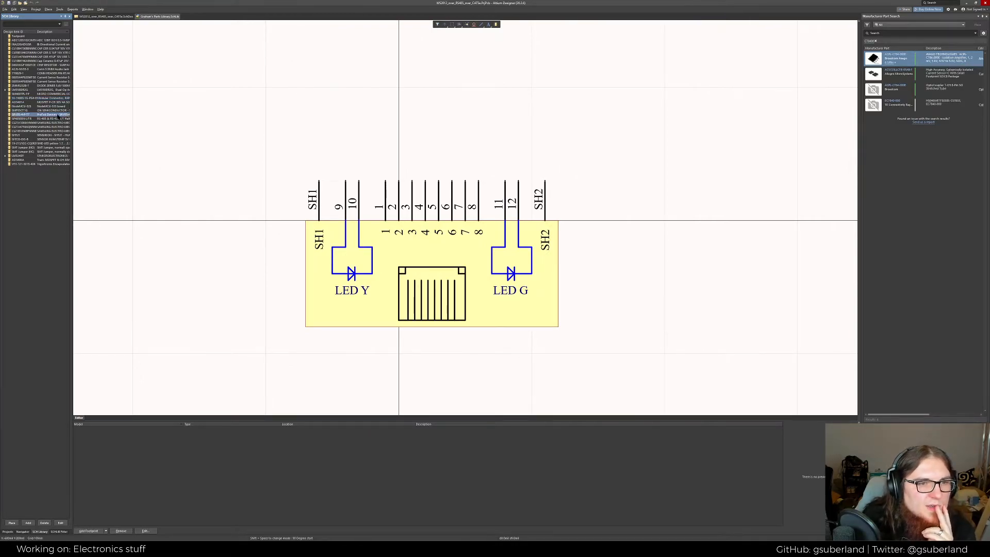
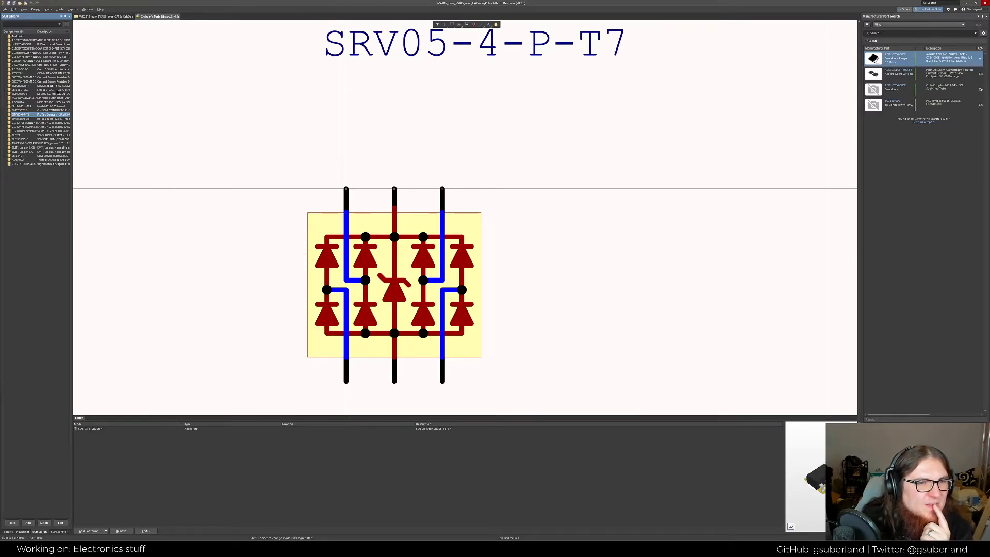
{"action": "left_click", "coordinate": [54, 90]}
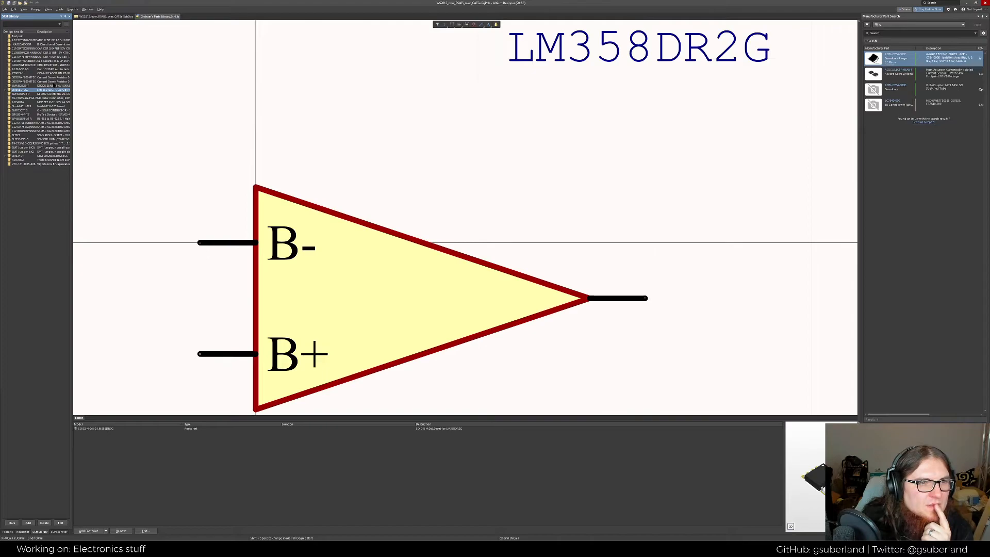
{"action": "left_click", "coordinate": [54, 81]}
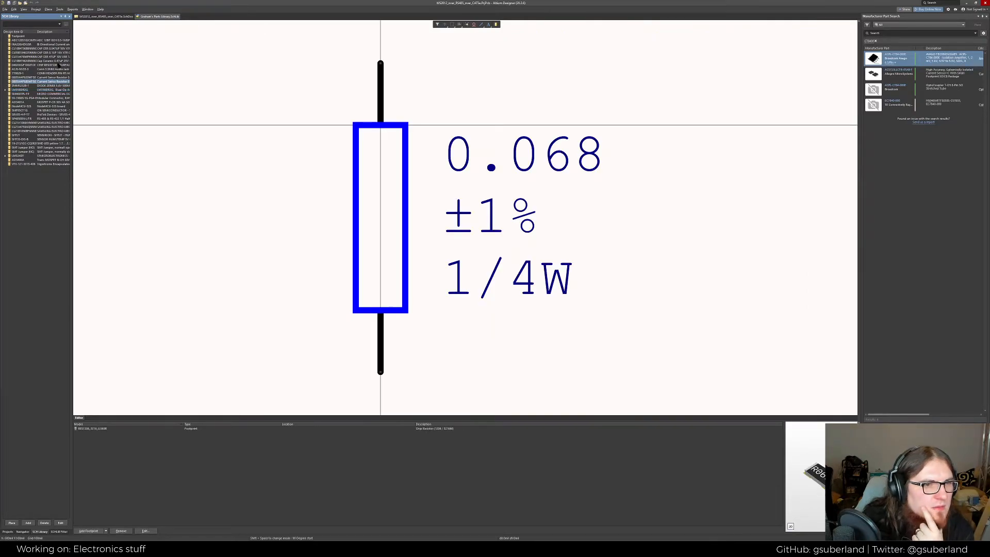
{"action": "left_click", "coordinate": [57, 44]}
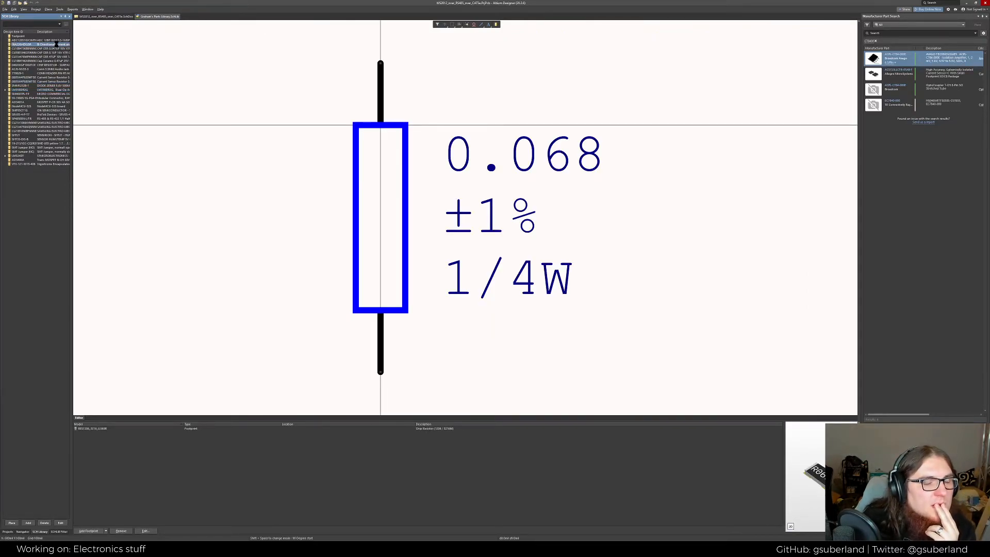
{"action": "left_click", "coordinate": [56, 40]}
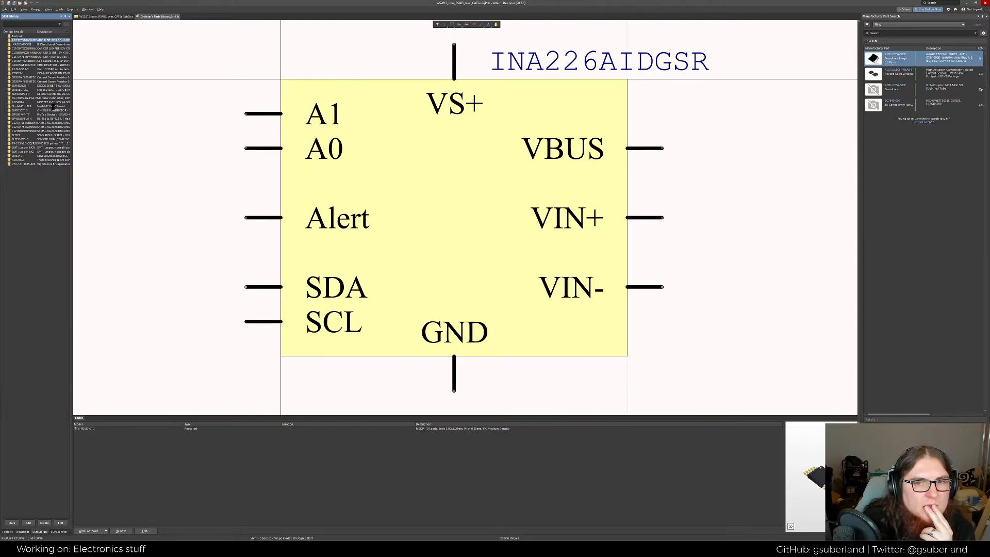
{"action": "left_click", "coordinate": [45, 164]}
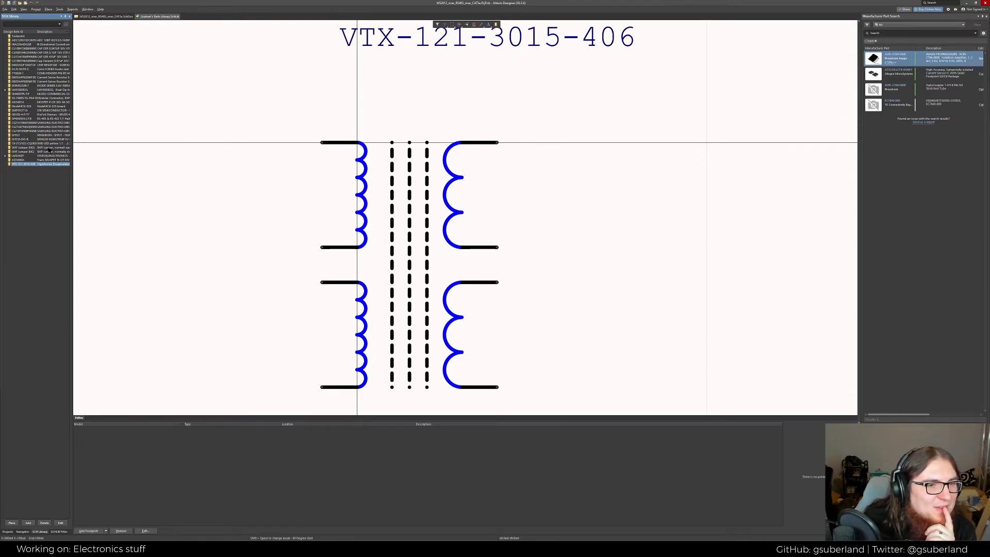
{"action": "left_click", "coordinate": [50, 144]}
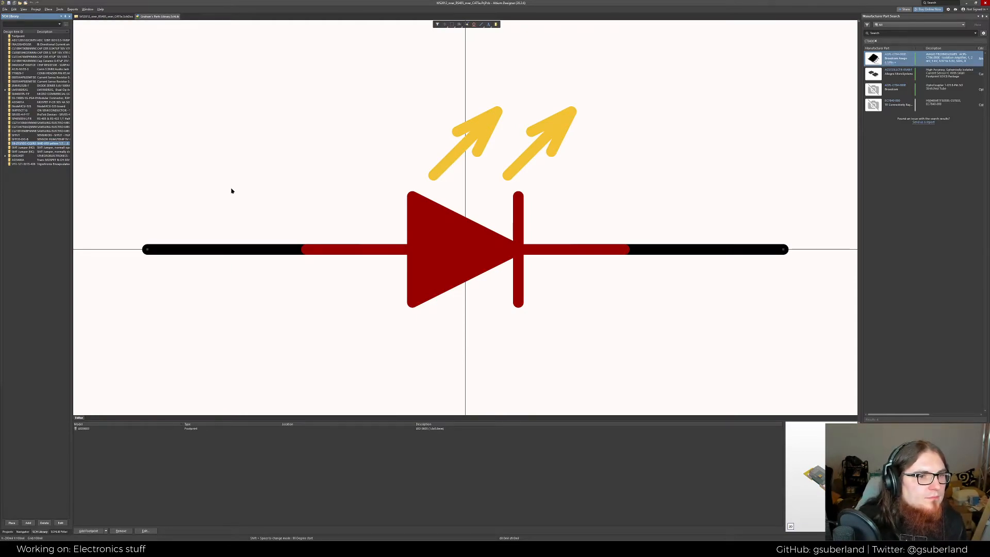
Select the diode body and pins of the LED symbol, leaving out the light arrows
{"action": "scroll", "coordinate": [238, 178], "scroll_direction": "down", "scroll_amount": 1, "text": "ctrl"}
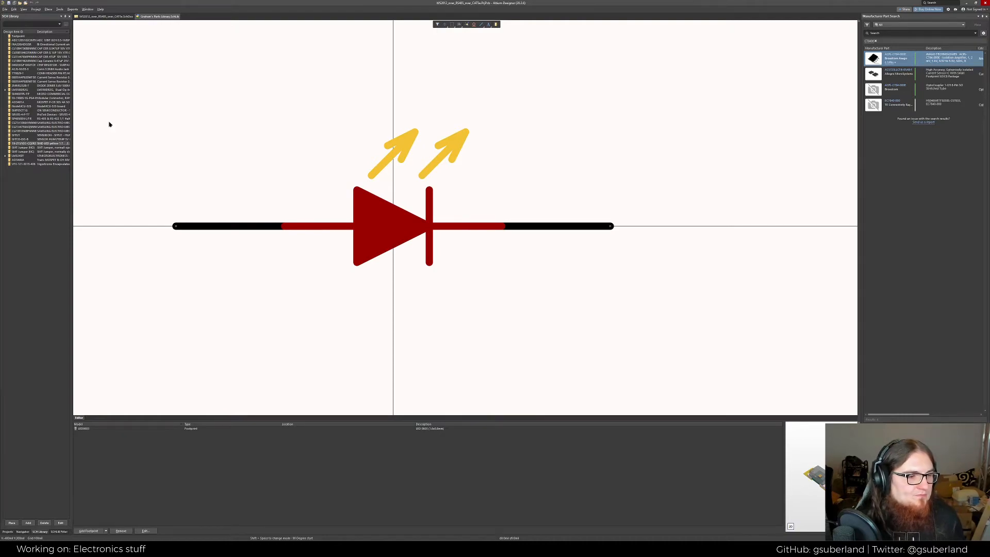
{"action": "key", "text": "ctrl+a"}
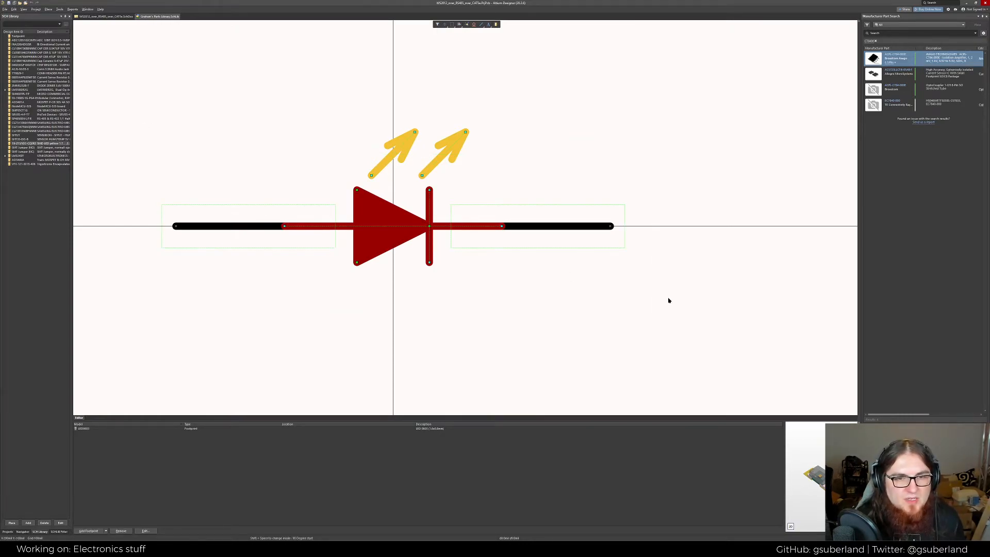
{"action": "left_click", "coordinate": [185, 202]}
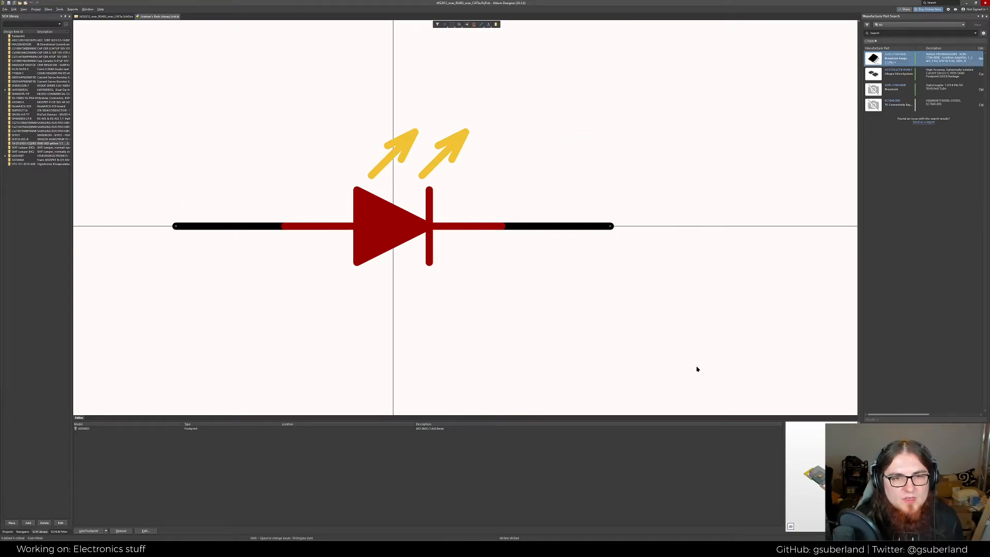
{"action": "left_click_drag", "start_coordinate": [696, 367], "coordinate": [183, 195]}
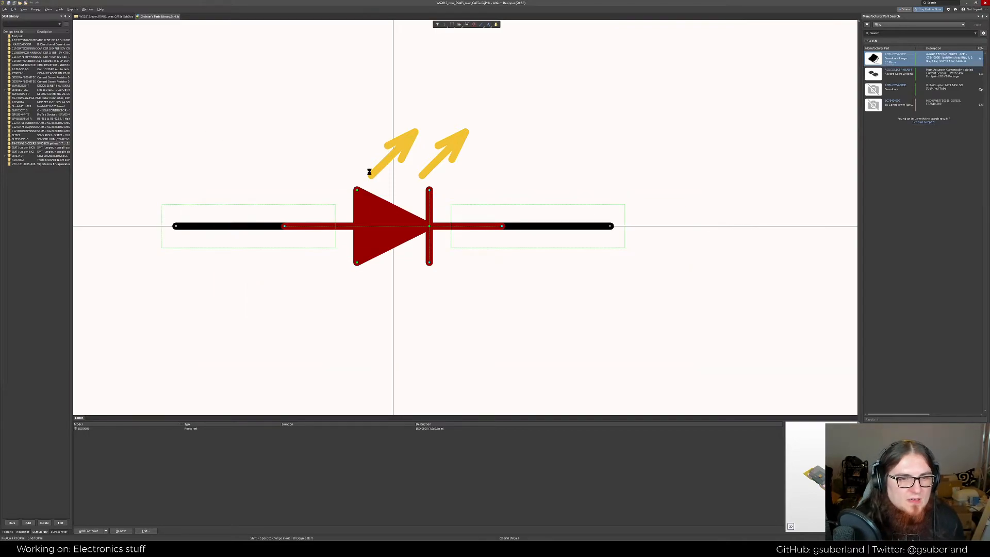
{"action": "left_click", "coordinate": [267, 138]}
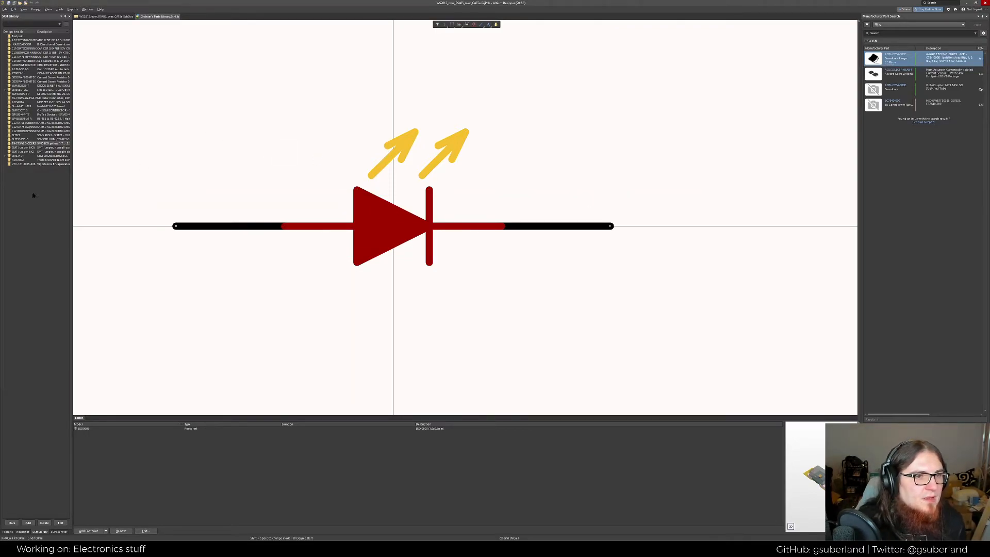
Start a new component in the schematic library and switch to the SMAJ15CA listing on JLCPCB in the browser
{"action": "left_click", "coordinate": [28, 522]}
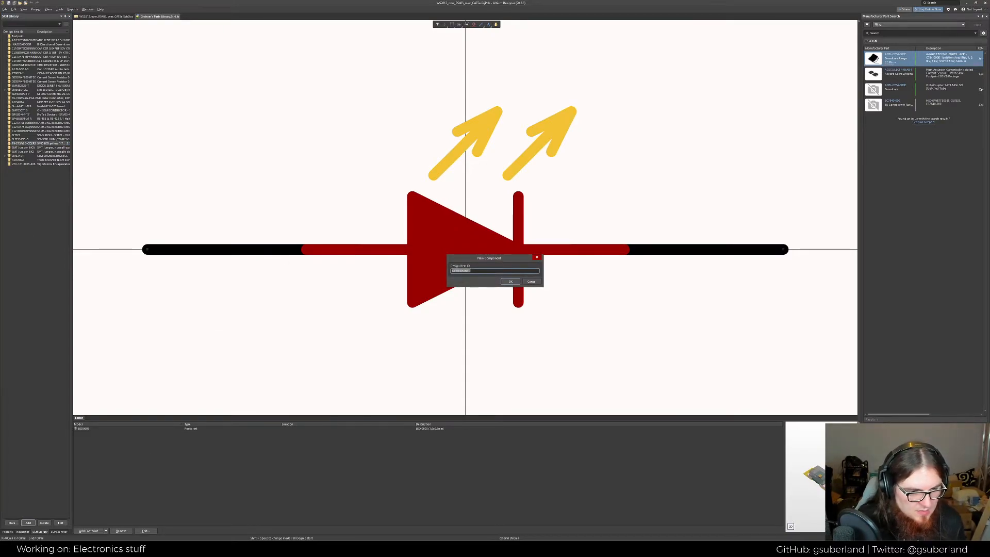
{"action": "key", "text": "alt+Tab"}
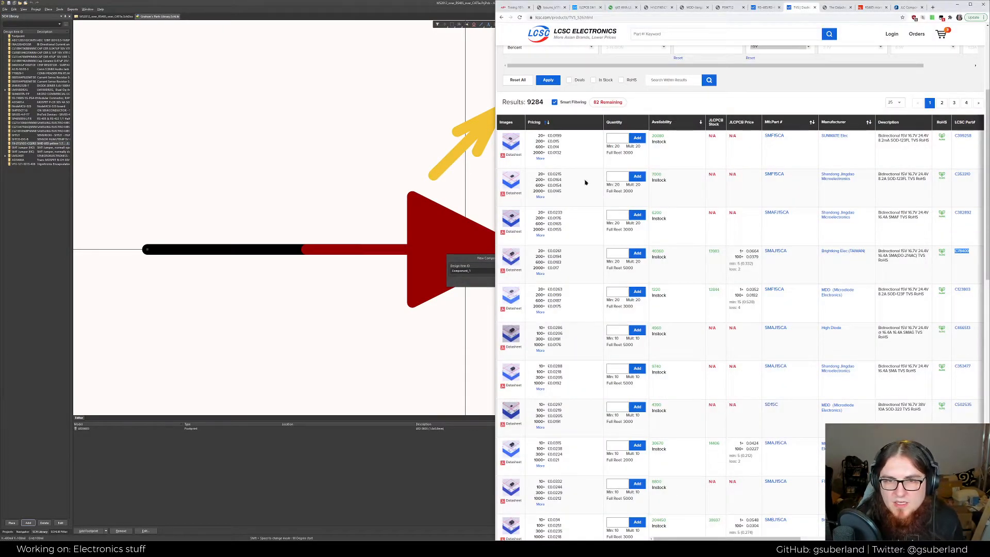
{"action": "left_click", "coordinate": [573, 6]}
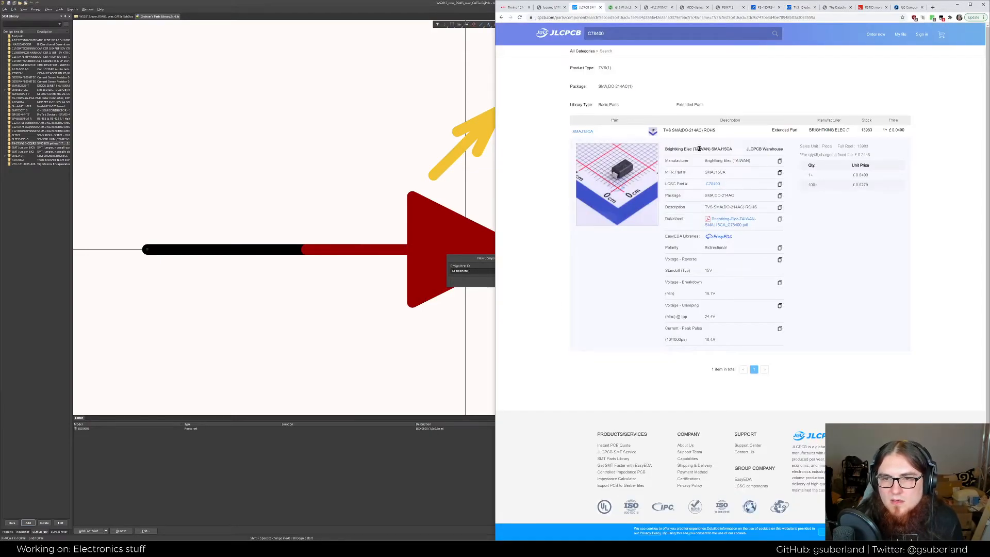
{"action": "left_click", "coordinate": [508, 18]}
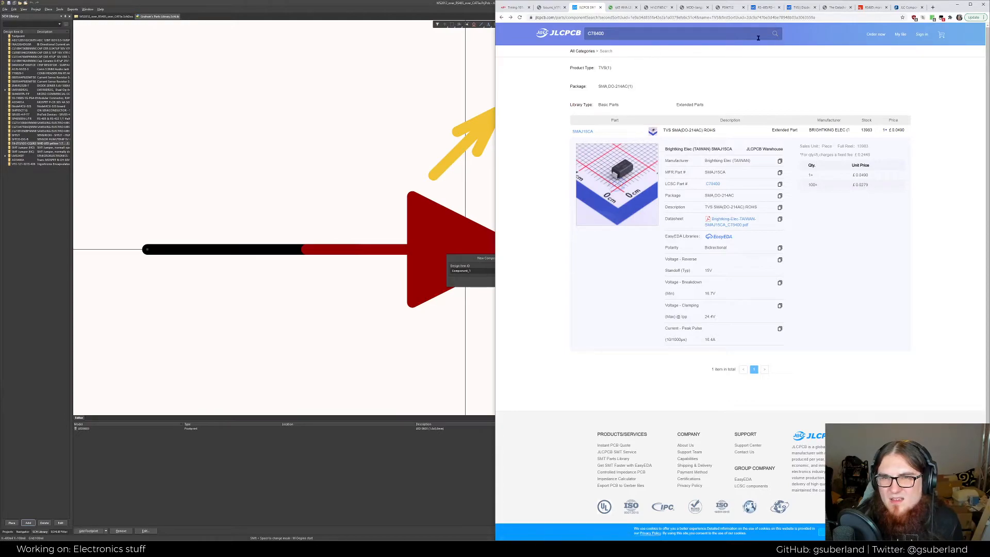
Replace the part number in the JLCPCB search with TVS and run the search
{"action": "left_click", "coordinate": [641, 35]}
{"action": "key", "text": "ctrl+a"}
{"action": "key", "text": "BackSpace"}
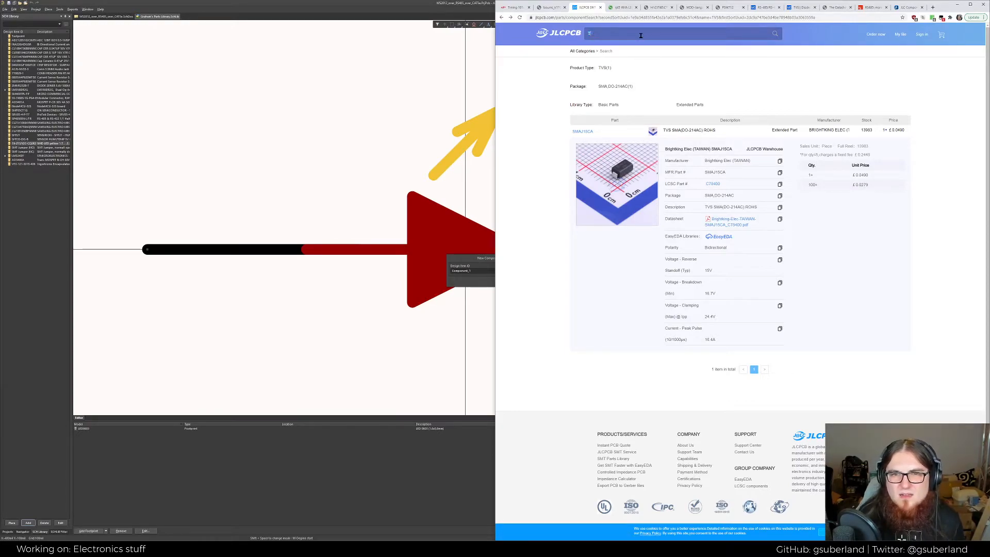
{"action": "type", "text": "TBU"}
{"action": "key", "text": "Return"}
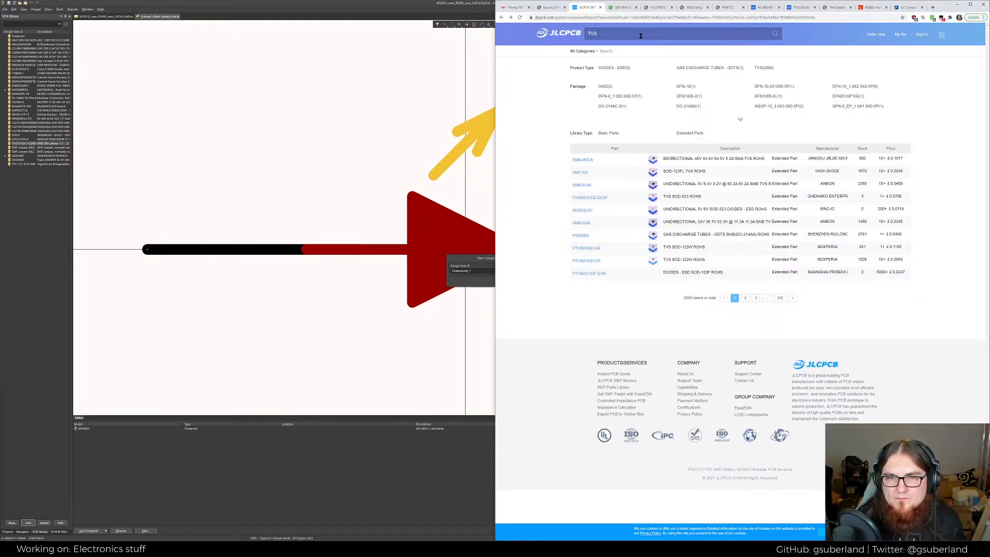
Filter for extended parts, refine the JLCPCB search to TVS 15 and restrict the product type to TVS
{"action": "left_click", "coordinate": [693, 135]}
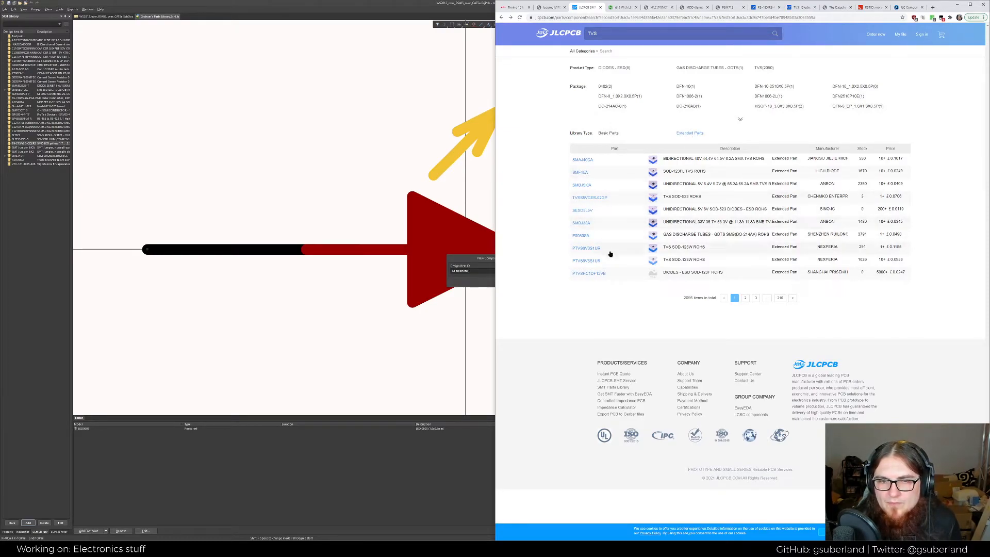
{"action": "left_click", "coordinate": [630, 36]}
{"action": "type", "text": "15"}
{"action": "key", "text": "Return"}
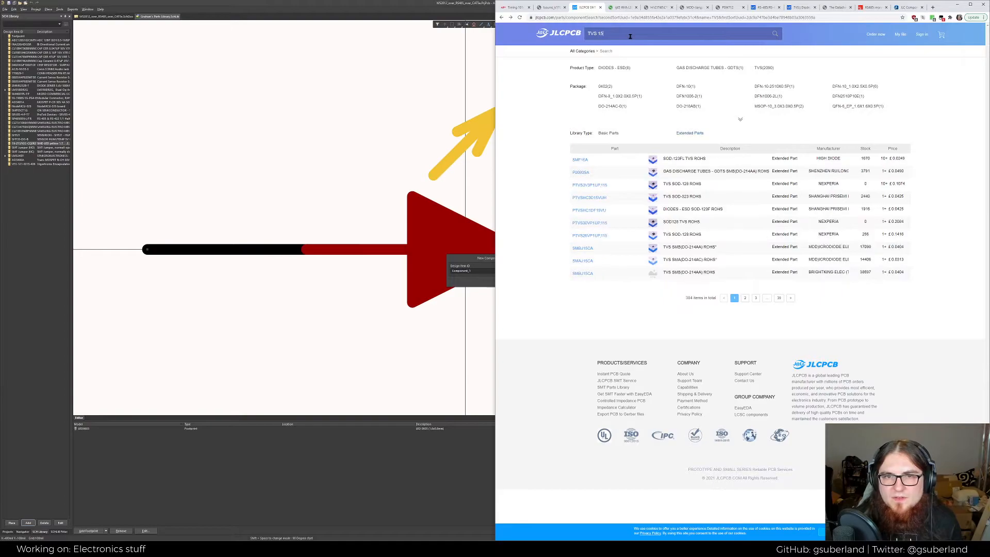
{"action": "left_click", "coordinate": [767, 69]}
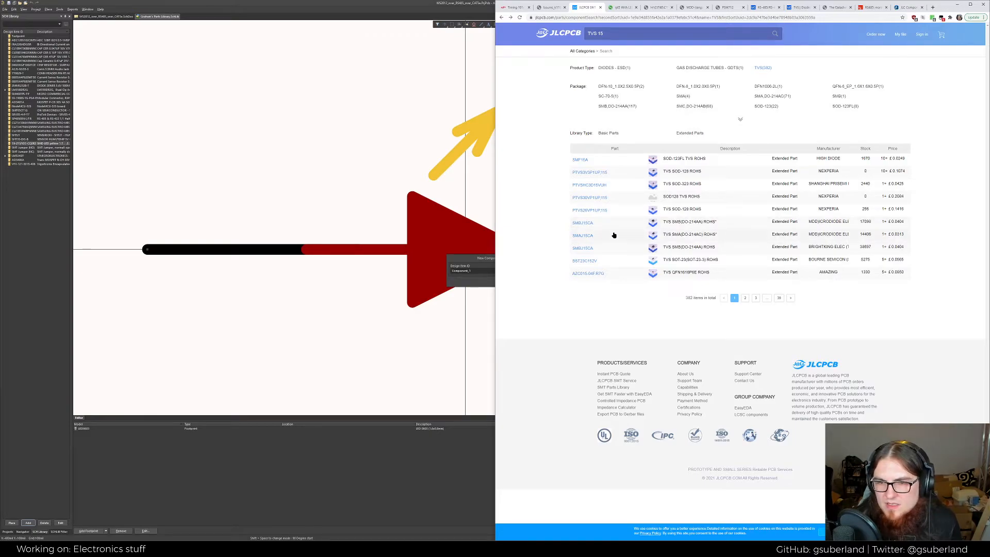
Expand the MDD SMAJ15CA listing, open its datasheet and examine the first page
{"action": "left_click", "coordinate": [613, 235]}
{"action": "middle_click", "coordinate": [728, 327]}
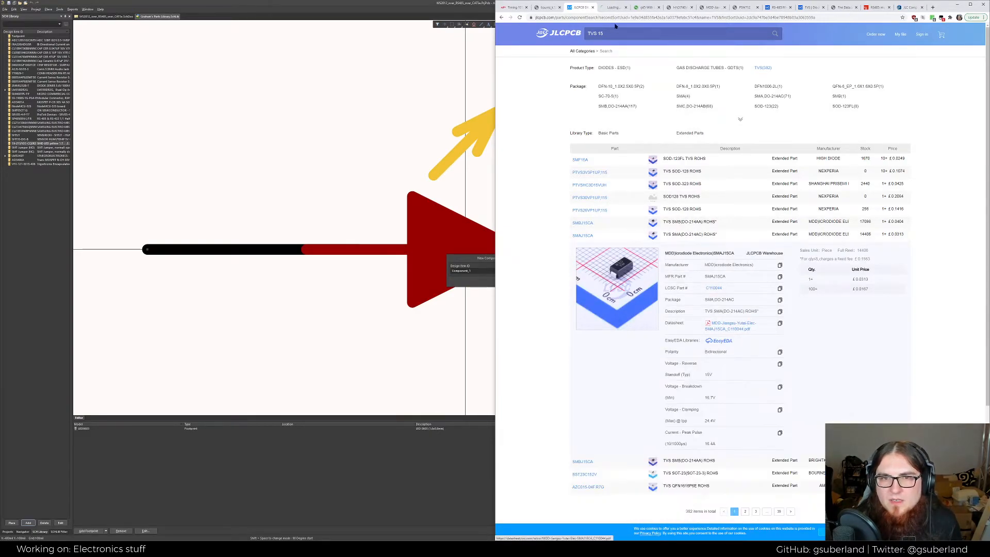
{"action": "left_click", "coordinate": [611, 8]}
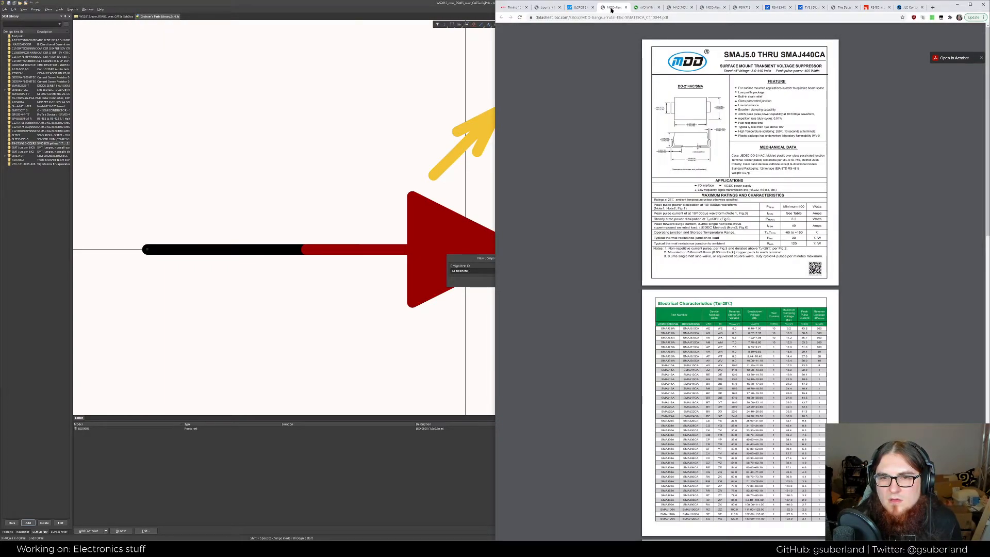
{"action": "scroll", "coordinate": [609, 121], "scroll_direction": "up", "scroll_amount": 3, "text": "ctrl"}
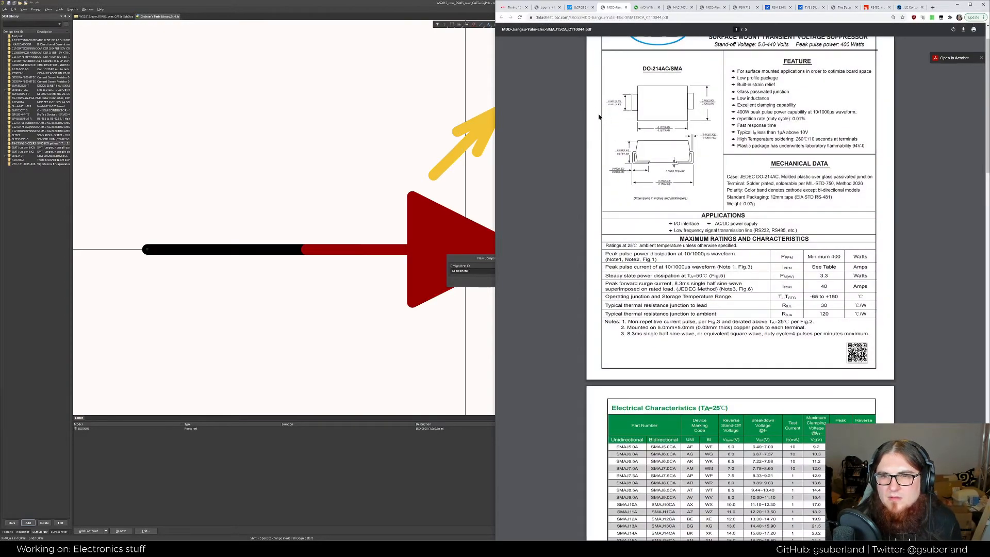
{"action": "scroll", "coordinate": [603, 120], "scroll_direction": "up", "scroll_amount": 1}
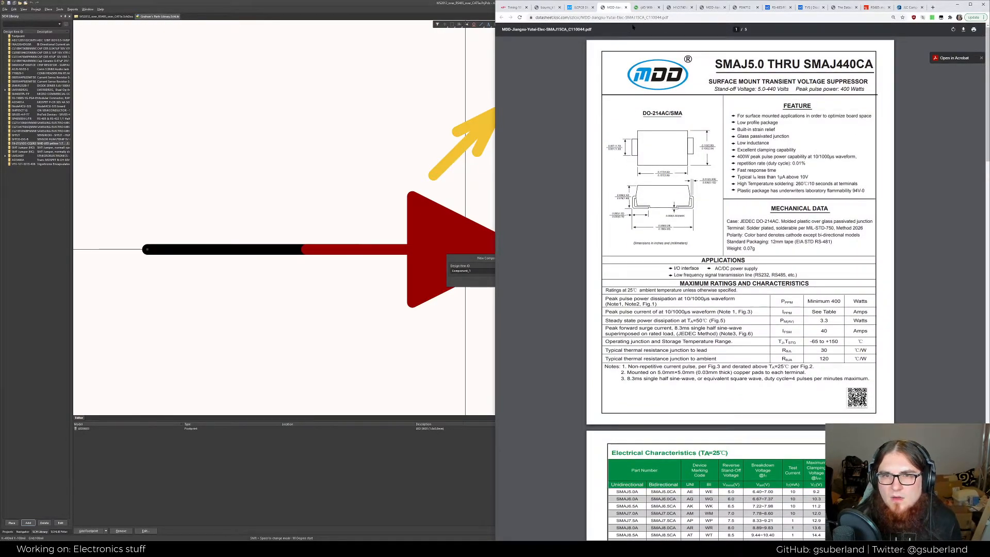
Go to the MDD SMBJ15CA datasheet and search it for "bidirec" to check the bidirectional parts
{"action": "left_click", "coordinate": [672, 8]}
{"action": "left_click", "coordinate": [703, 8]}
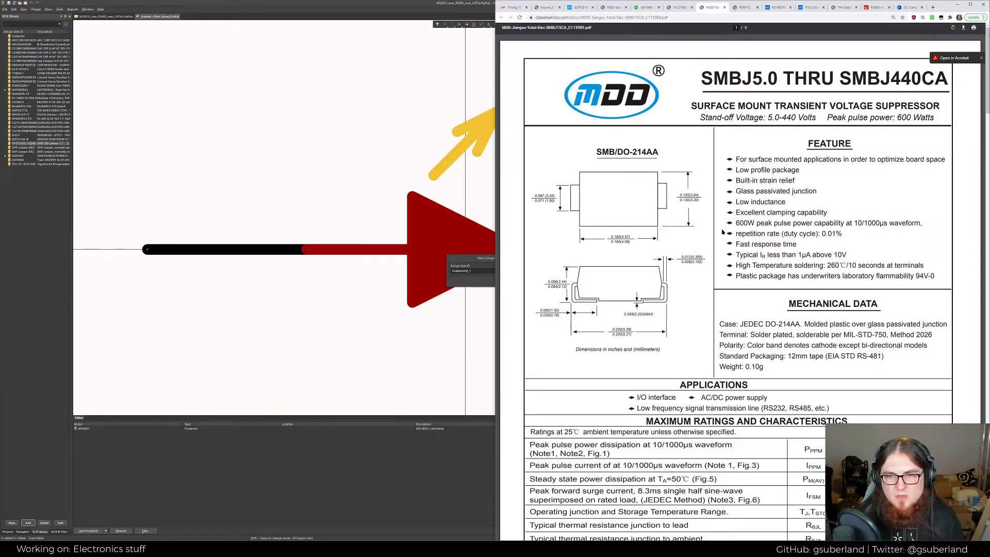
{"action": "key", "text": "ctrl+f"}
{"action": "type", "text": "bidirec"}
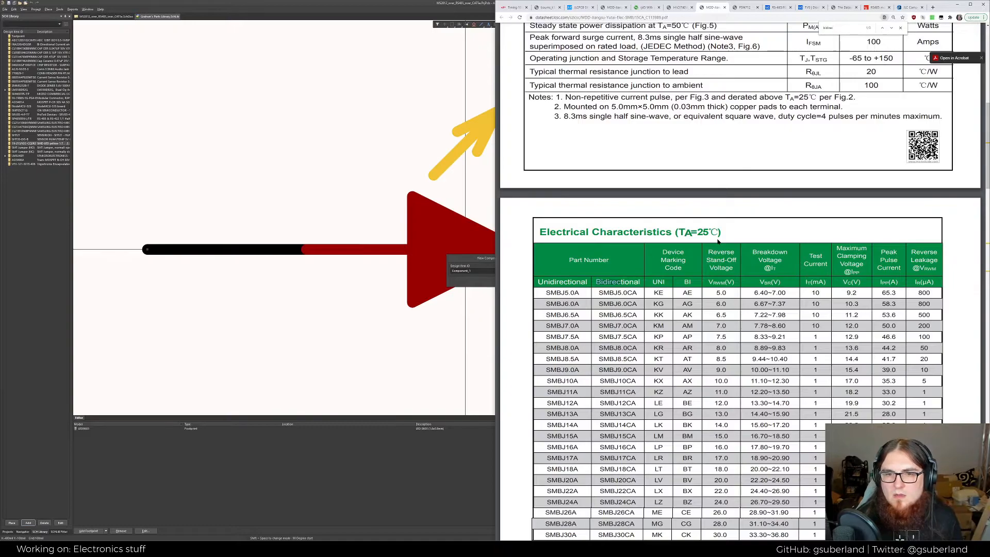
{"action": "key", "text": "Return"}
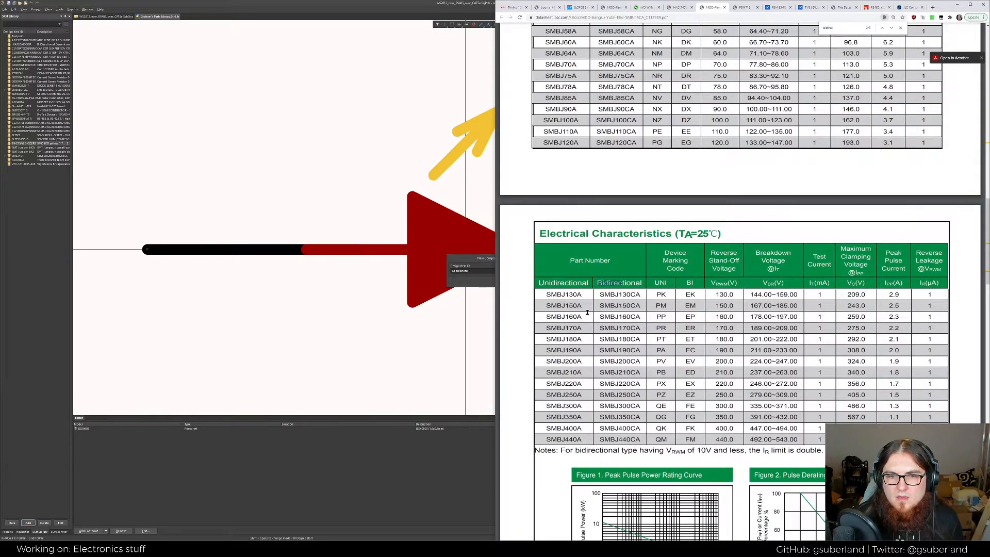
{"action": "scroll", "coordinate": [596, 305], "scroll_direction": "up", "scroll_amount": 1}
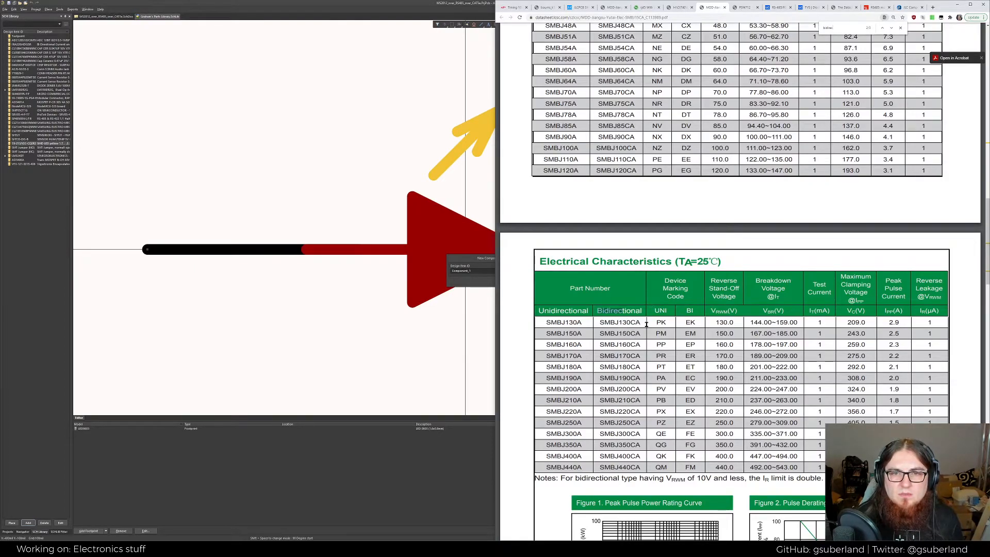
Switch to the MDD SMAJ15CA datasheet and search it for 15 to find the 15 V part in the electrical characteristics
{"action": "left_click", "coordinate": [678, 7]}
{"action": "left_click", "coordinate": [649, 7]}
{"action": "left_click", "coordinate": [614, 7]}
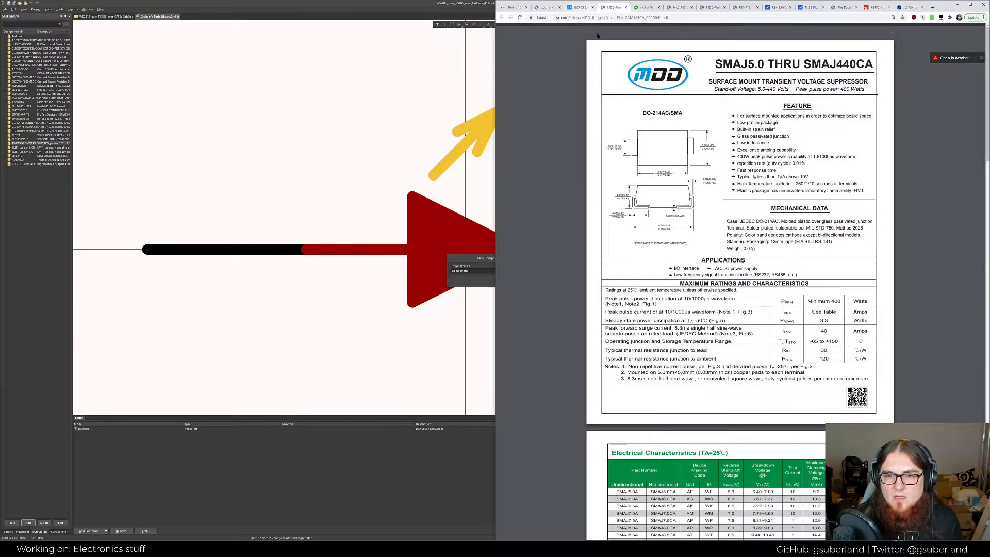
{"action": "scroll", "coordinate": [566, 142], "scroll_direction": "down", "scroll_amount": 1}
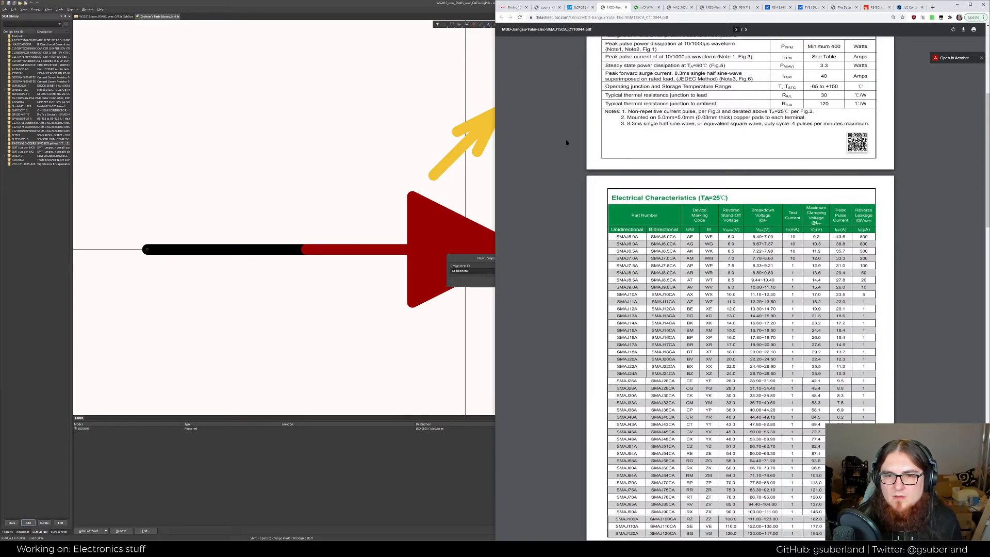
{"action": "key", "text": "ctrl+f"}
{"action": "type", "text": "15V"}
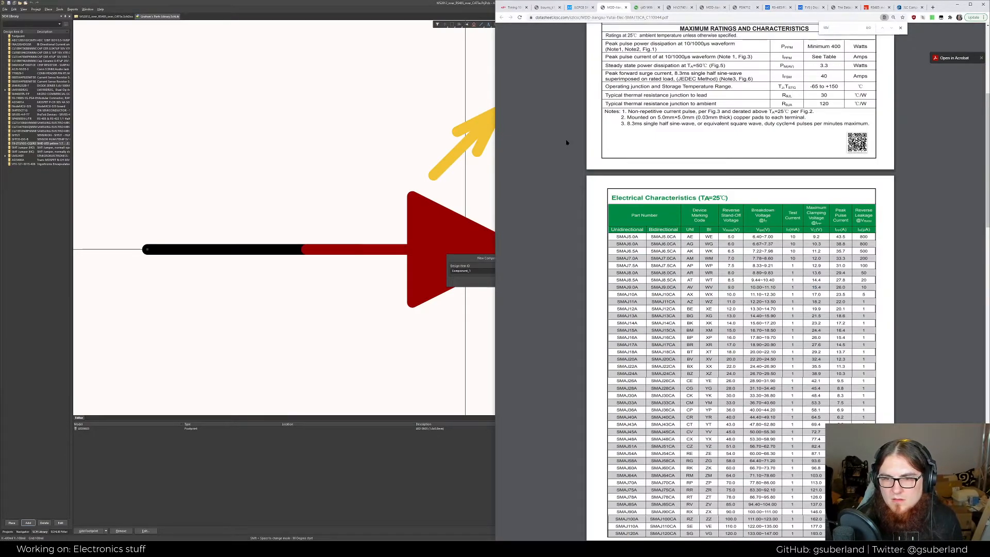
{"action": "key", "text": "Return"}
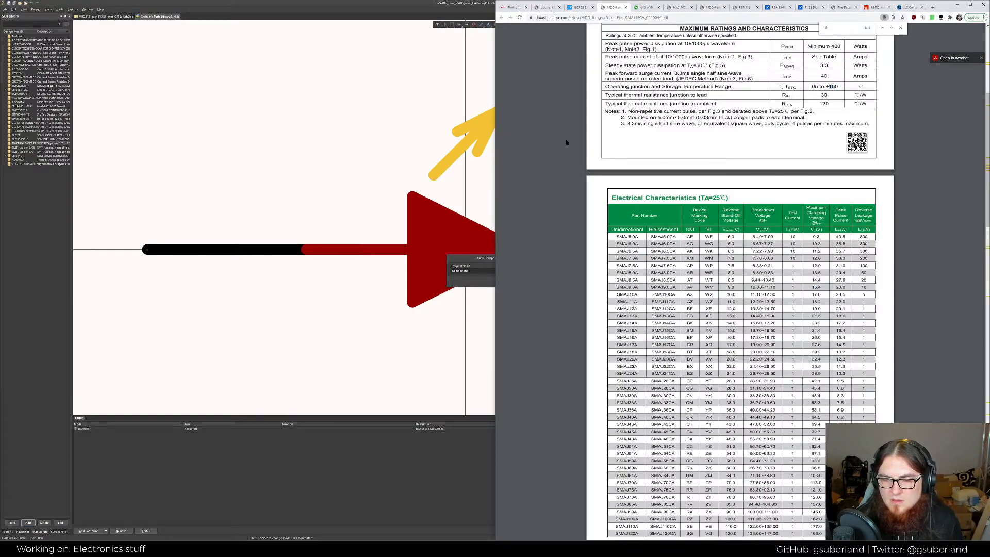
{"action": "key", "text": "Return"}
{"action": "scroll", "coordinate": [564, 241], "scroll_direction": "down", "scroll_amount": 5}
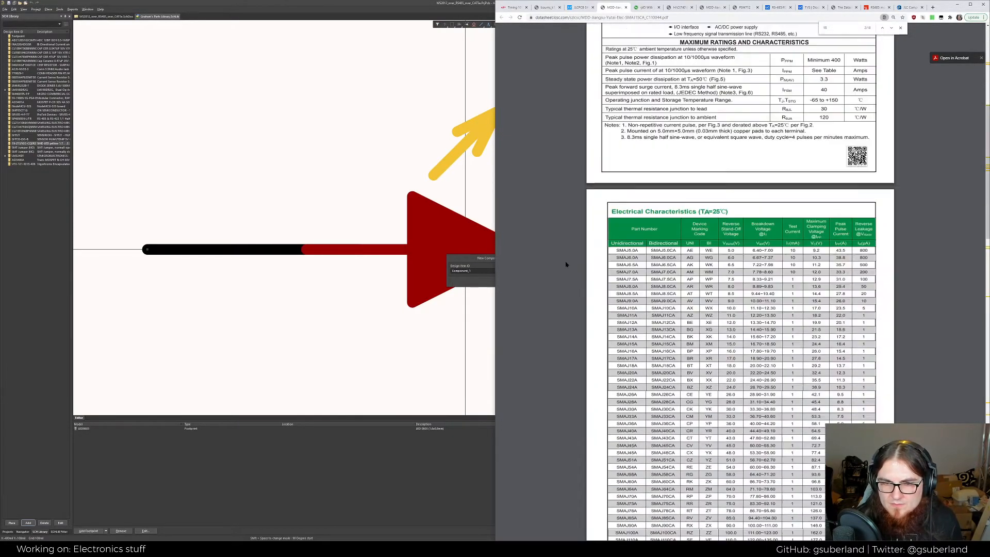
{"action": "scroll", "coordinate": [570, 266], "scroll_direction": "down", "scroll_amount": 1}
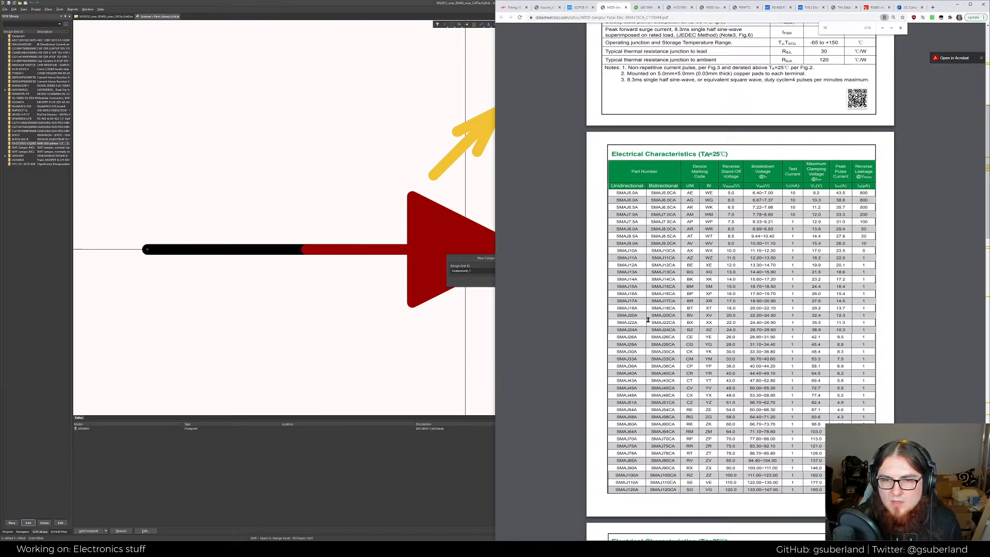
{"action": "scroll", "coordinate": [664, 315], "scroll_direction": "down", "scroll_amount": 1}
Copy the SMAJ15CA part number from the JLCPCB results and search the SMAJ datasheet for it
{"action": "left_click", "coordinate": [579, 7]}
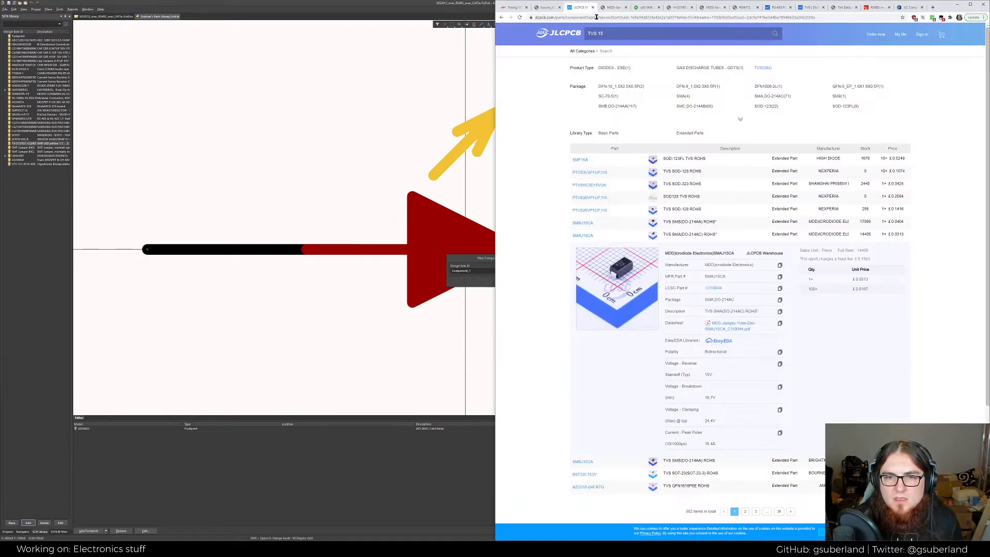
{"action": "double_click", "coordinate": [582, 235]}
{"action": "key", "text": "ctrl+c"}
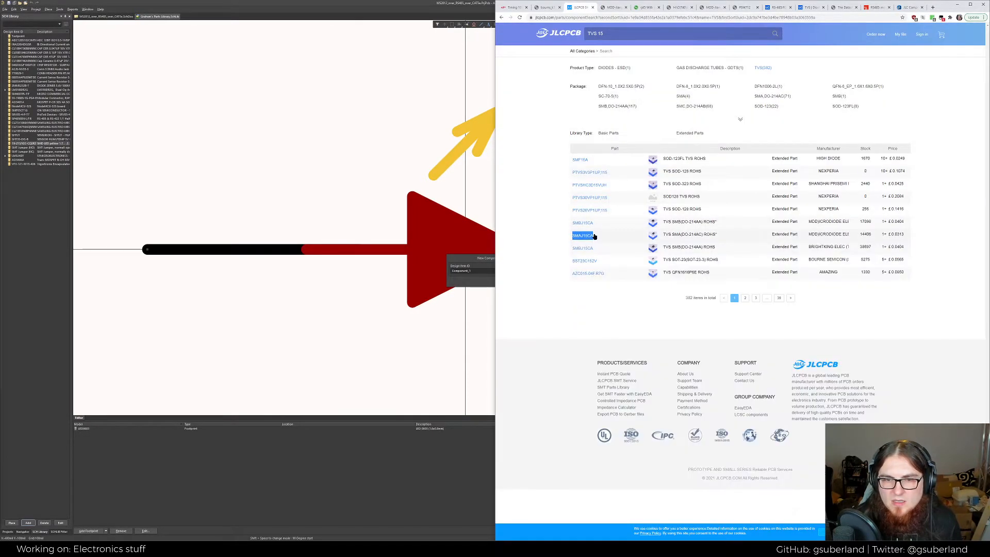
{"action": "left_click", "coordinate": [612, 8]}
{"action": "key", "text": "ctrl+f"}
{"action": "key", "text": "ctrl+v"}
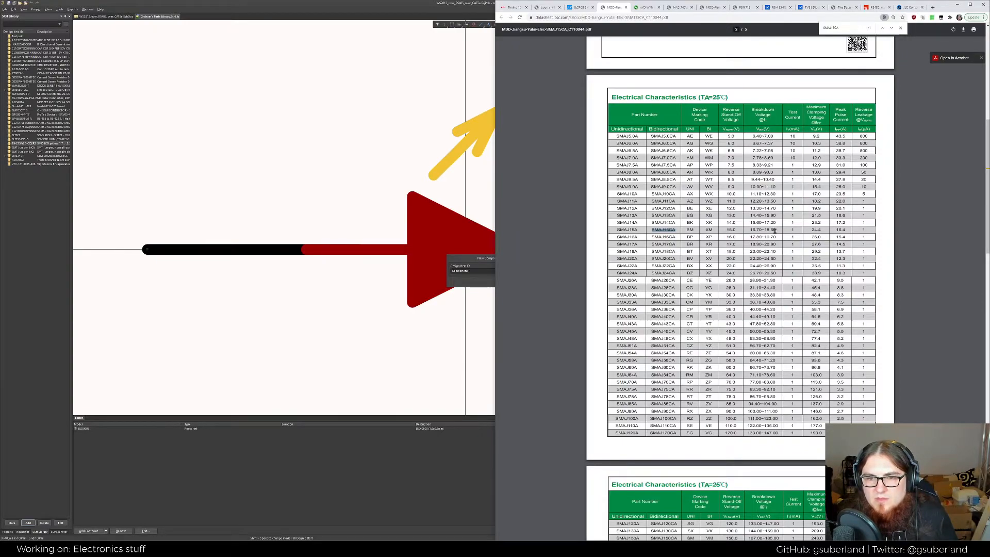
Compare the SMBJ15CA and SMAJ15CA rows between the two MDD datasheets, checking clamping voltage and peak pulse current
{"action": "left_click", "coordinate": [680, 7]}
{"action": "left_click", "coordinate": [712, 7]}
{"action": "scroll", "coordinate": [642, 133], "scroll_direction": "up", "scroll_amount": 6}
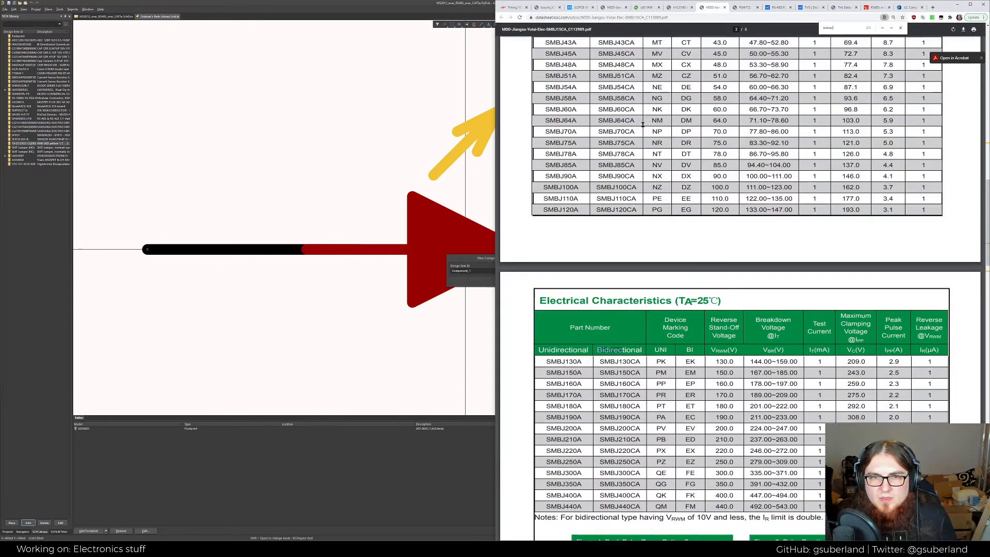
{"action": "scroll", "coordinate": [642, 133], "scroll_direction": "up", "scroll_amount": 1}
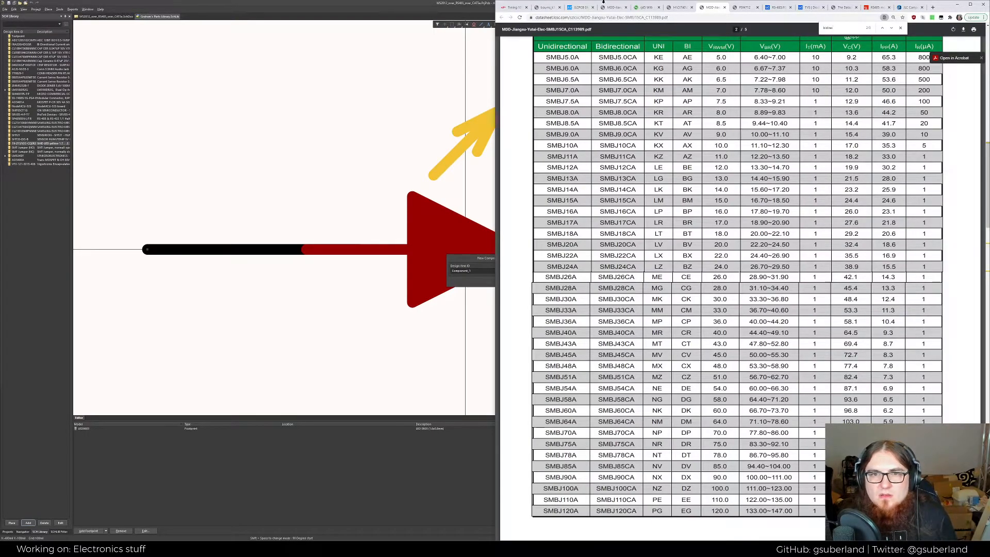
{"action": "left_click", "coordinate": [637, 8]}
{"action": "left_click", "coordinate": [618, 8]}
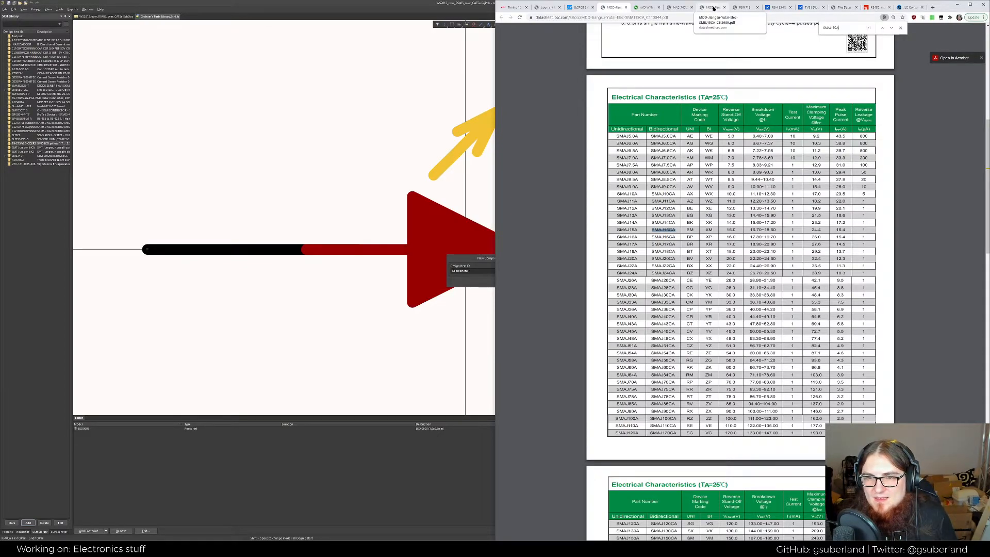
{"action": "left_click", "coordinate": [712, 7]}
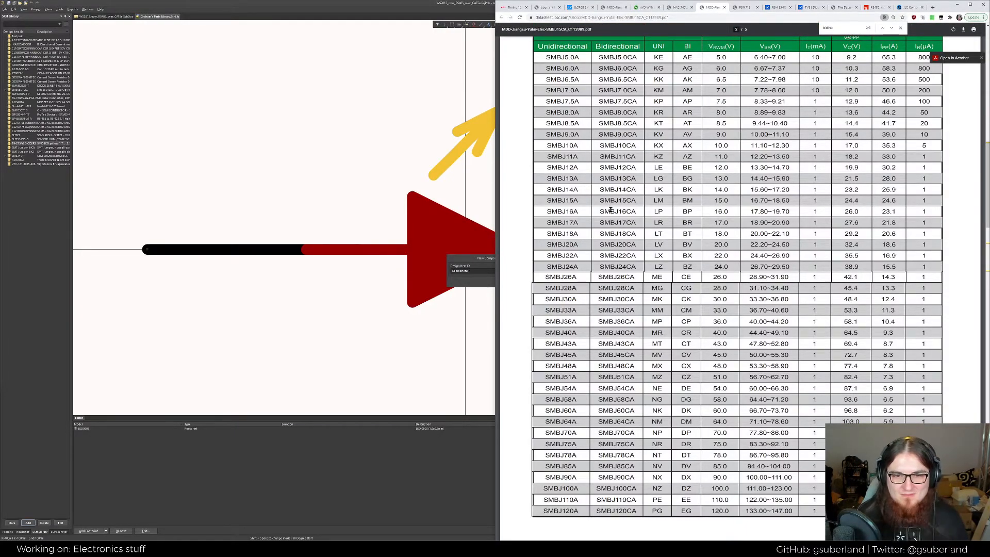
{"action": "left_click", "coordinate": [610, 9]}
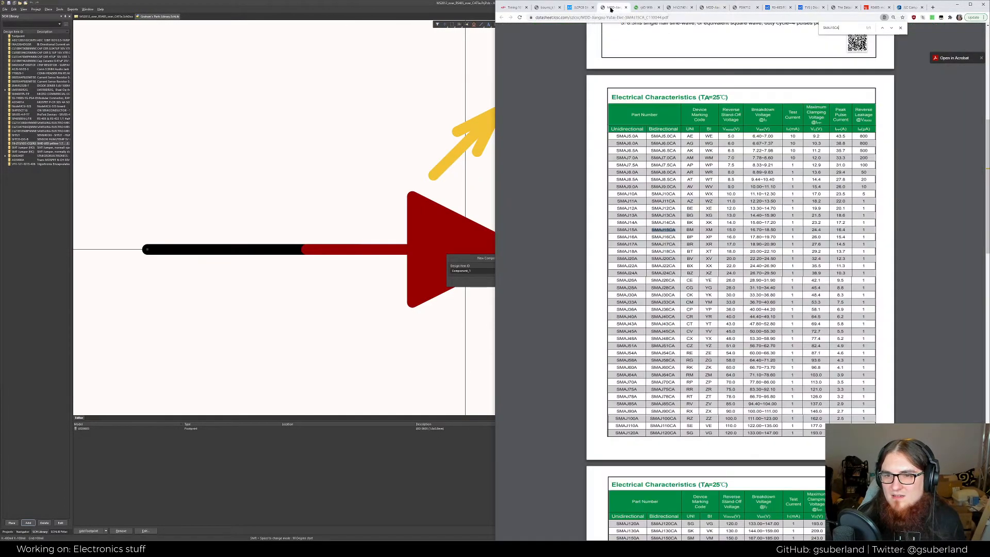
{"action": "left_click", "coordinate": [703, 9]}
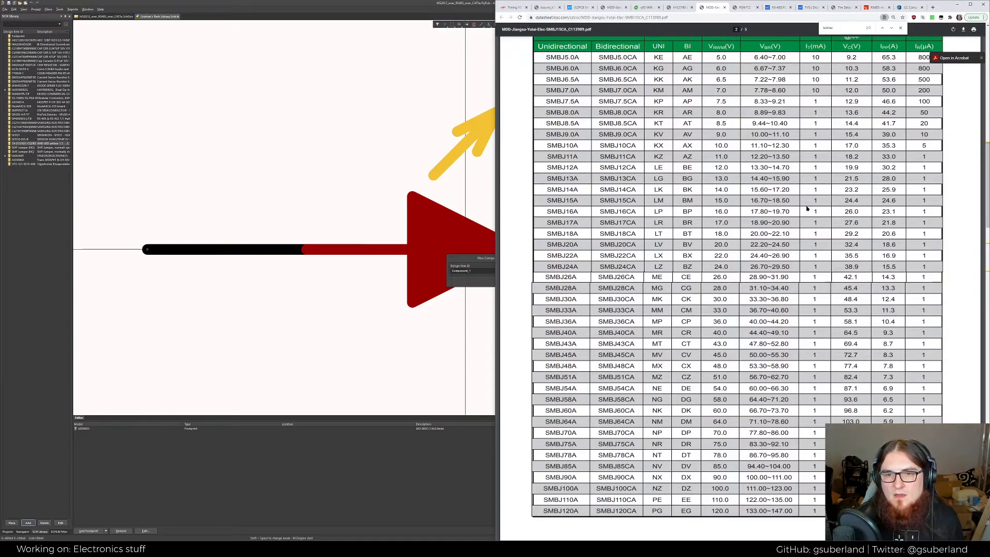
{"action": "left_click_drag", "start_coordinate": [849, 201], "coordinate": [894, 203]}
{"action": "scroll", "coordinate": [898, 219], "scroll_direction": "up", "scroll_amount": 3}
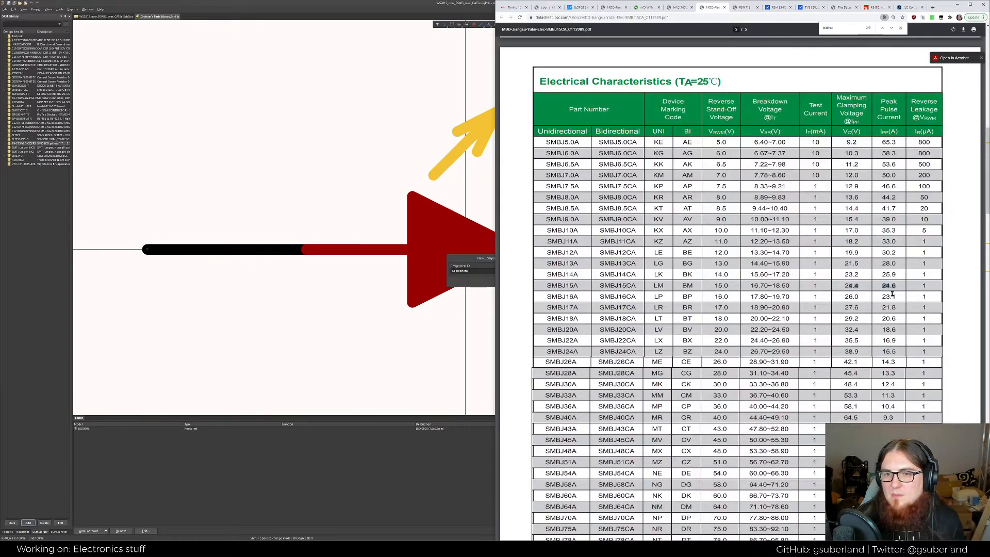
Check the MDD SMBJ15CA listing on JLCPCB and try to enter its part number as the new component's Design Item ID in Altium
{"action": "left_click", "coordinate": [581, 7]}
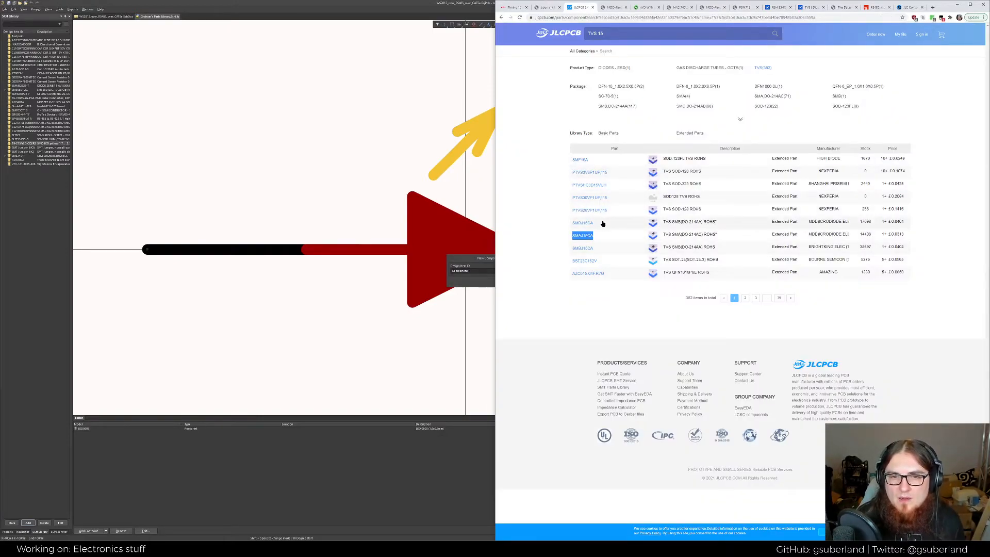
{"action": "left_click", "coordinate": [602, 222]}
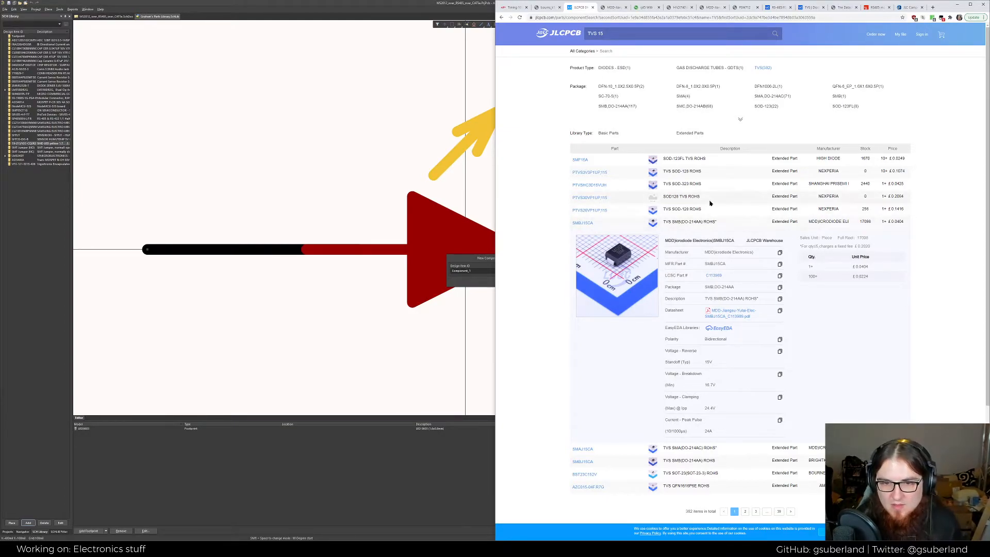
{"action": "left_click", "coordinate": [583, 223]}
{"action": "left_click", "coordinate": [479, 277]}
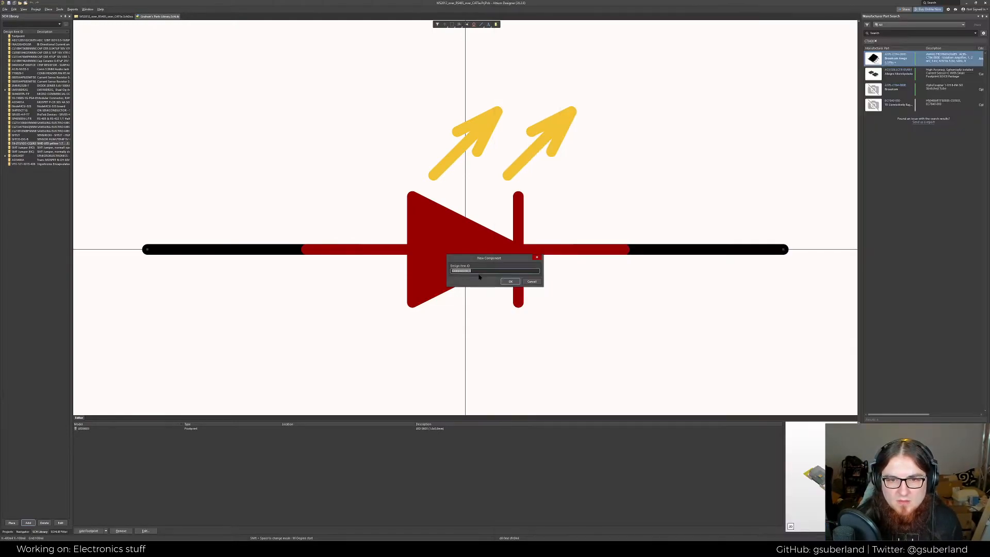
{"action": "type", "text": "SMBJ15CA"}
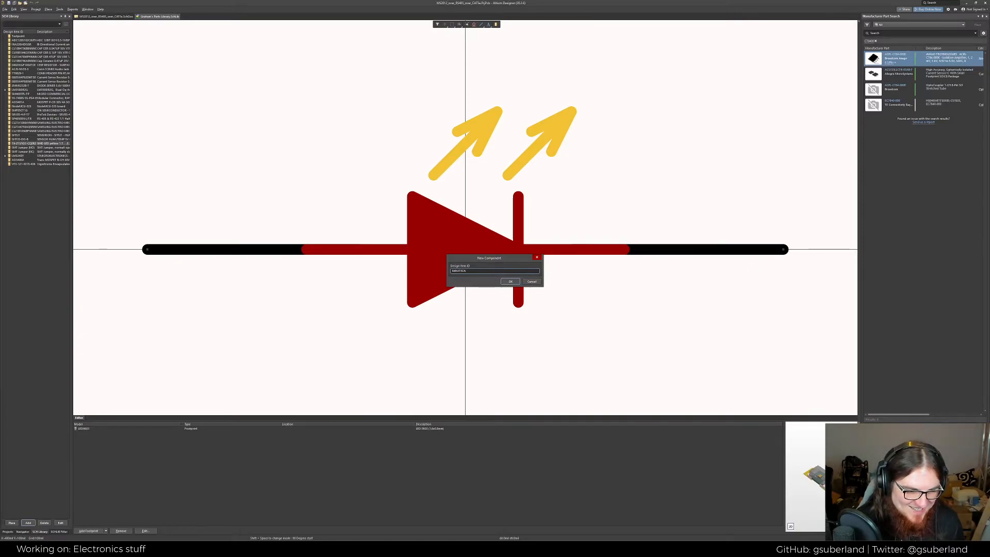
Copy the SMBJ15CA part number from JLCPCB, make it the Design Item ID in Altium and create the component
{"action": "key", "text": "alt+Tab"}
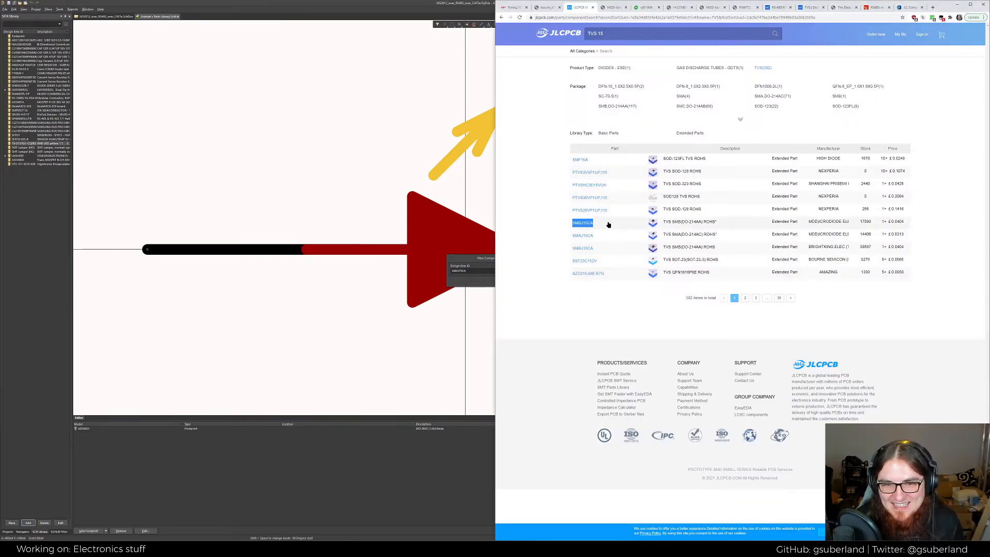
{"action": "left_click", "coordinate": [581, 320]}
{"action": "left_click_drag", "start_coordinate": [606, 223], "coordinate": [571, 222]}
{"action": "key", "text": "ctrl+c"}
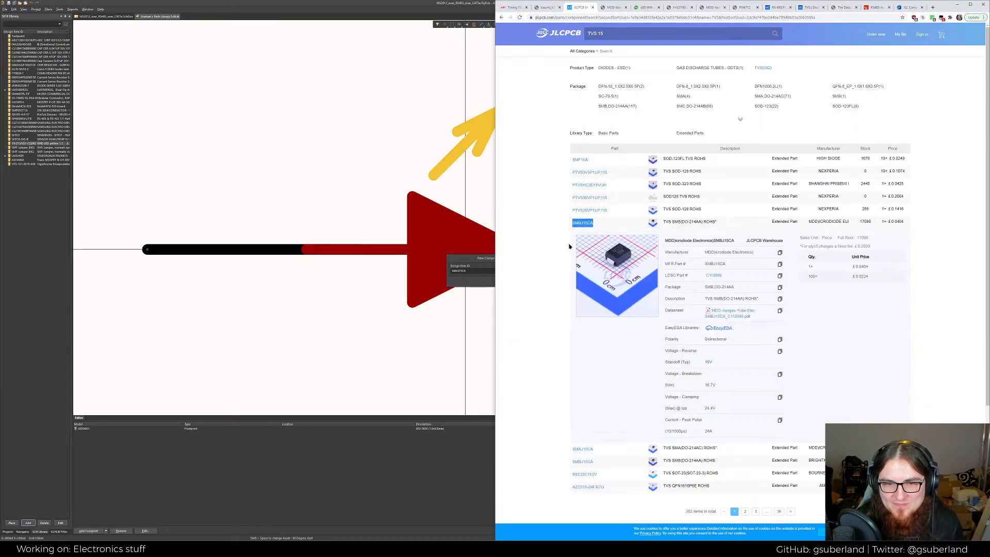
{"action": "key", "text": "alt+Tab"}
{"action": "key", "text": "ctrl+v"}
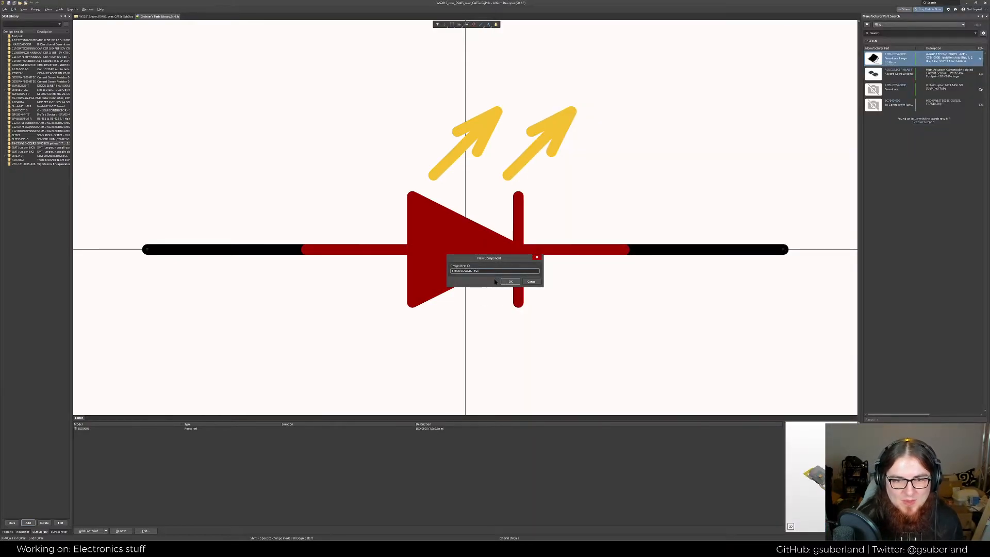
{"action": "key", "text": "ctrl+a"}
{"action": "key", "text": "ctrl+v"}
{"action": "left_click", "coordinate": [510, 281]}
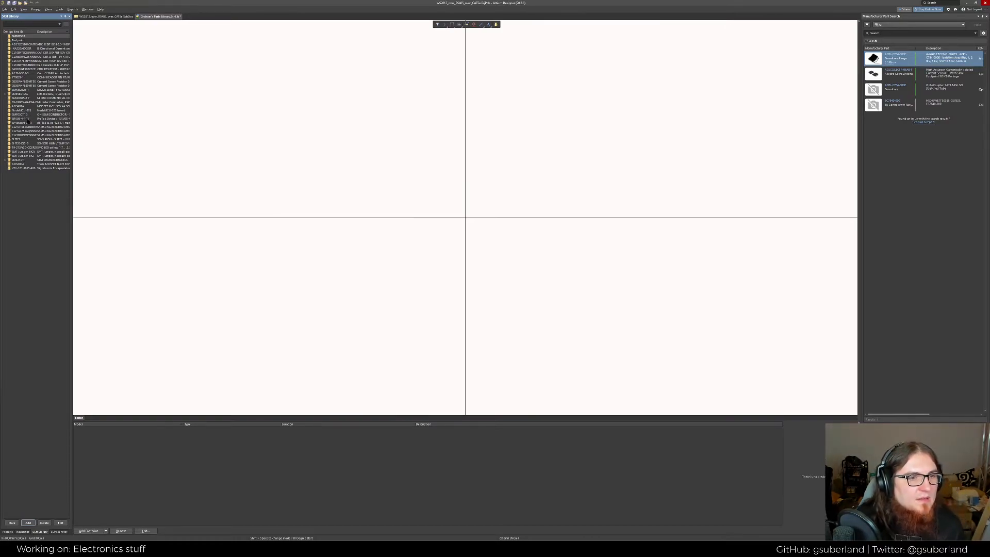
Copy the diode body and pins without the light arrows from the LED component and place them at the SMBJ15CA symbol's origin
{"action": "left_click", "coordinate": [23, 148]}
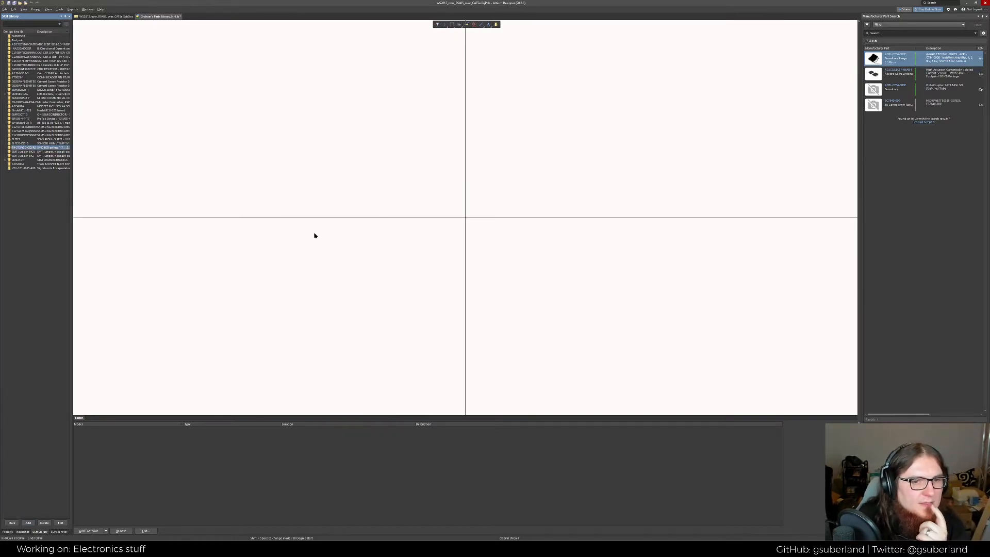
{"action": "left_click_drag", "start_coordinate": [756, 347], "coordinate": [171, 228]}
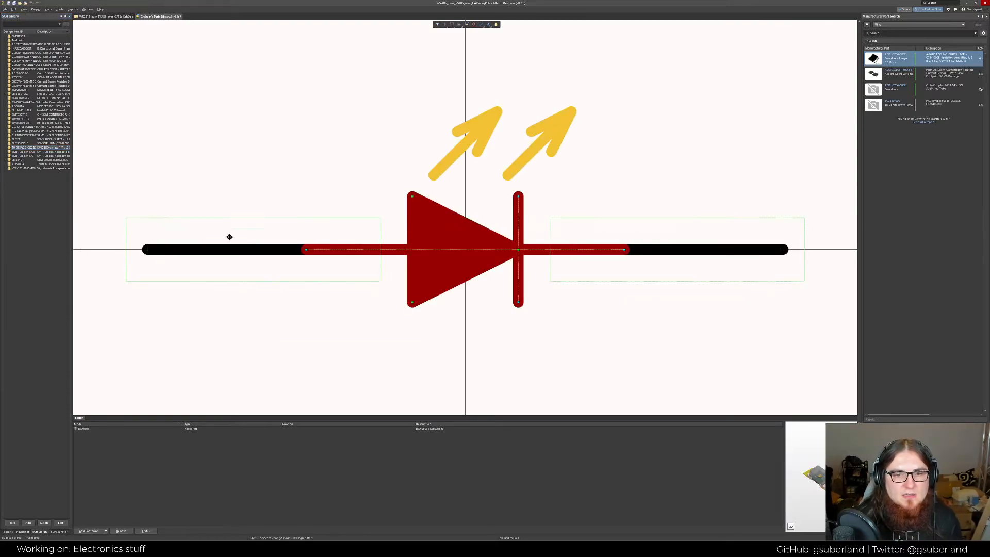
{"action": "left_click", "coordinate": [30, 37]}
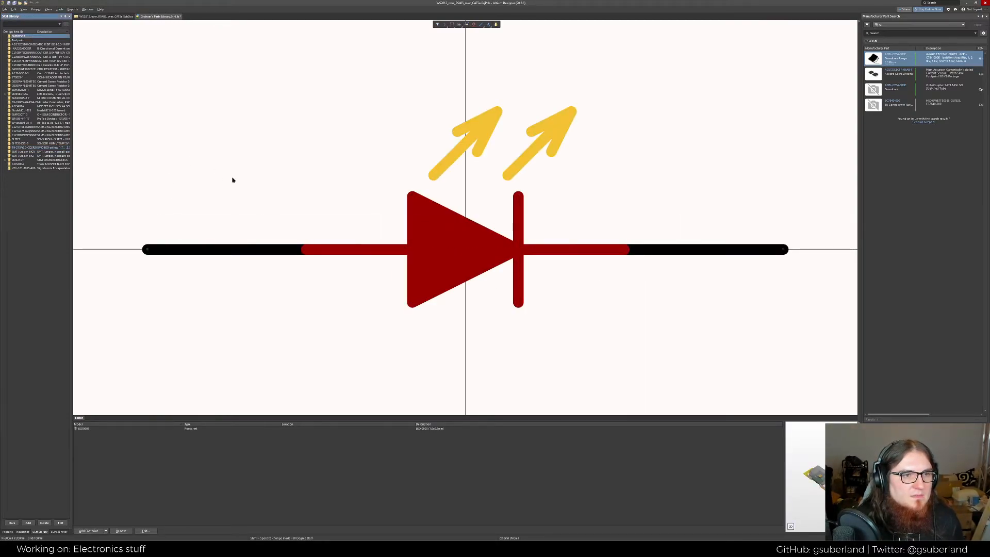
{"action": "key", "text": "ctrl+v"}
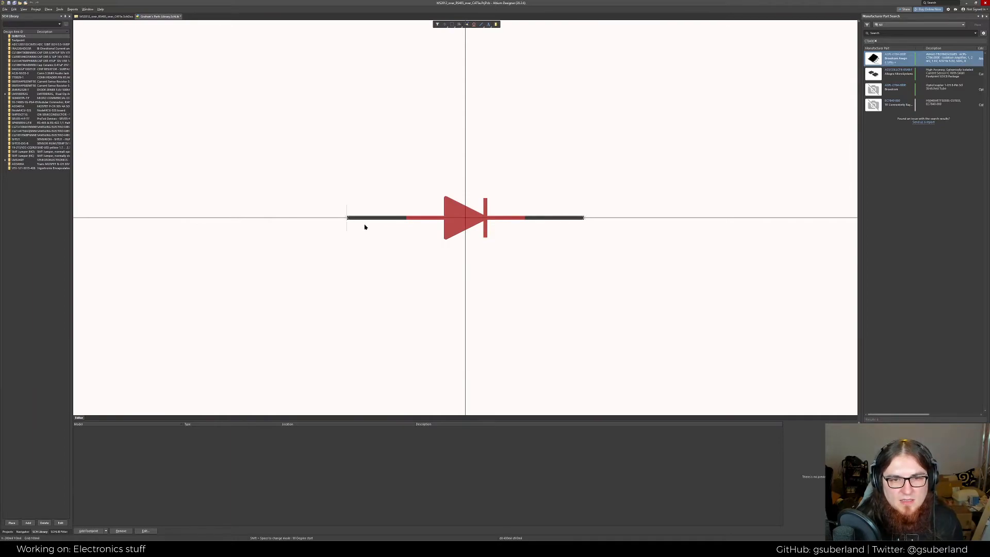
{"action": "left_click", "coordinate": [364, 227]}
{"action": "scroll", "coordinate": [287, 340], "scroll_direction": "down", "scroll_amount": 1, "text": "ctrl"}
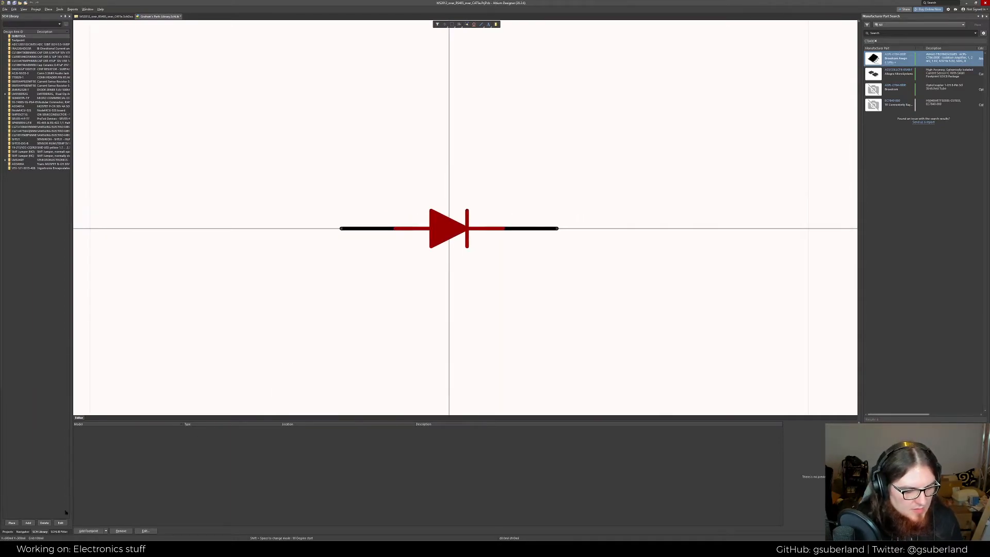
Return to the MDD SMAJ15CA datasheet in the browser and review it from the first page to the marking code and packaging section
{"action": "mouse_move", "coordinate": [122, 549]}
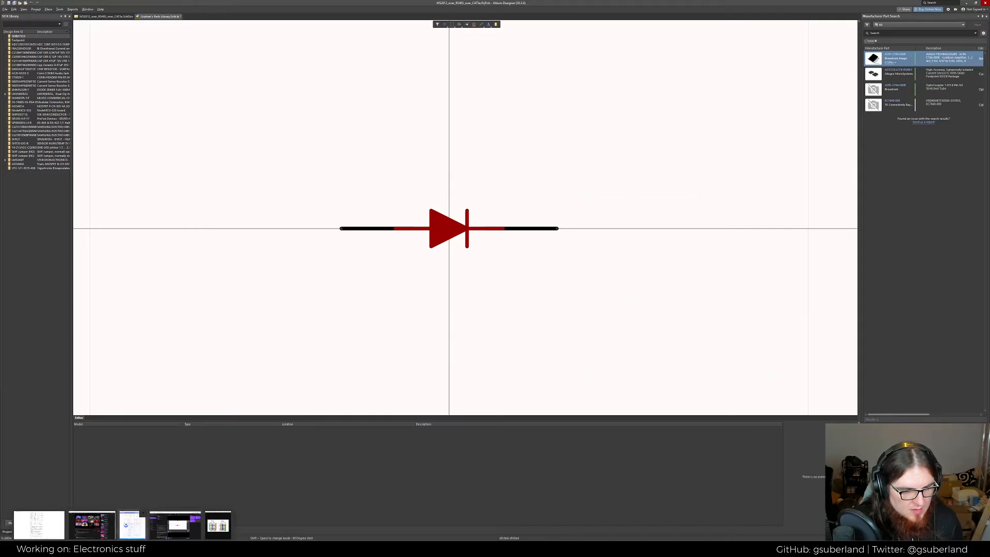
{"action": "left_click", "coordinate": [132, 524]}
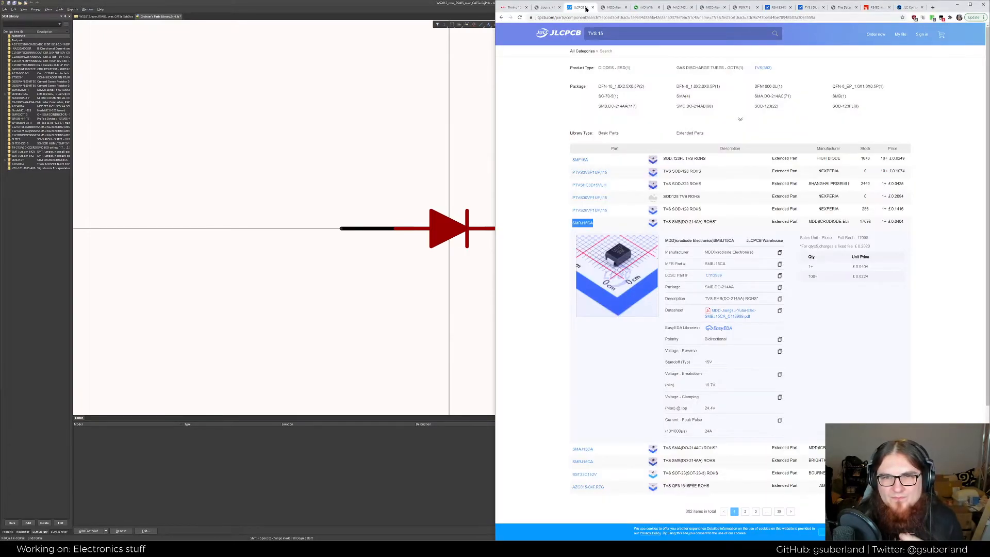
{"action": "left_click", "coordinate": [614, 7]}
{"action": "scroll", "coordinate": [601, 211], "scroll_direction": "up", "scroll_amount": 5}
{"action": "scroll", "coordinate": [606, 199], "scroll_direction": "up", "scroll_amount": 2}
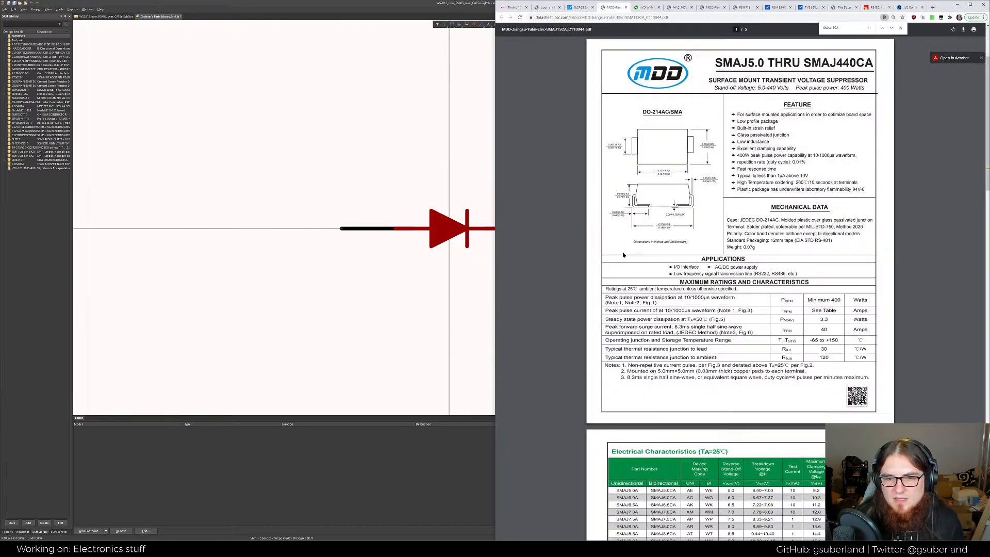
{"action": "scroll", "coordinate": [623, 254], "scroll_direction": "down", "scroll_amount": 4}
{"action": "scroll", "coordinate": [625, 257], "scroll_direction": "down", "scroll_amount": 10}
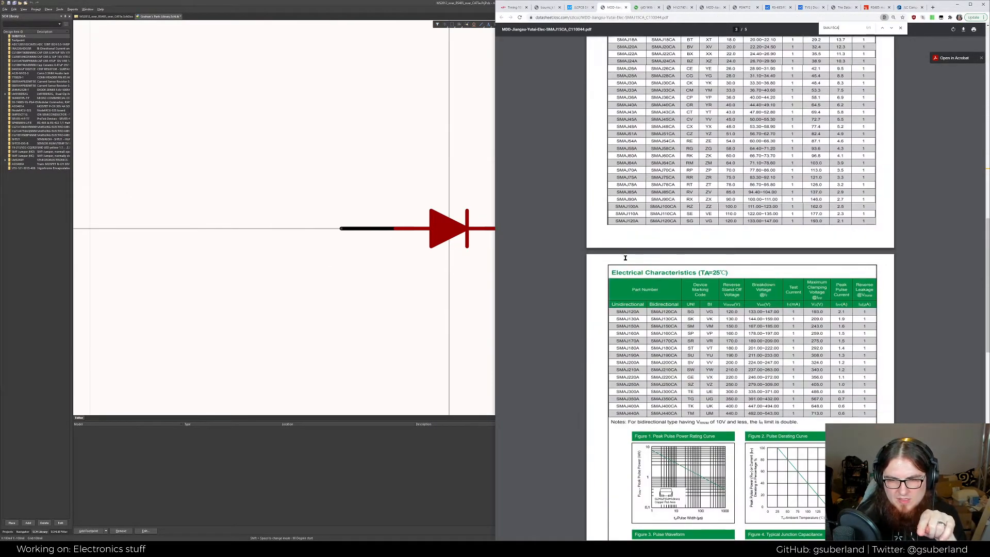
{"action": "scroll", "coordinate": [626, 263], "scroll_direction": "down", "scroll_amount": 10}
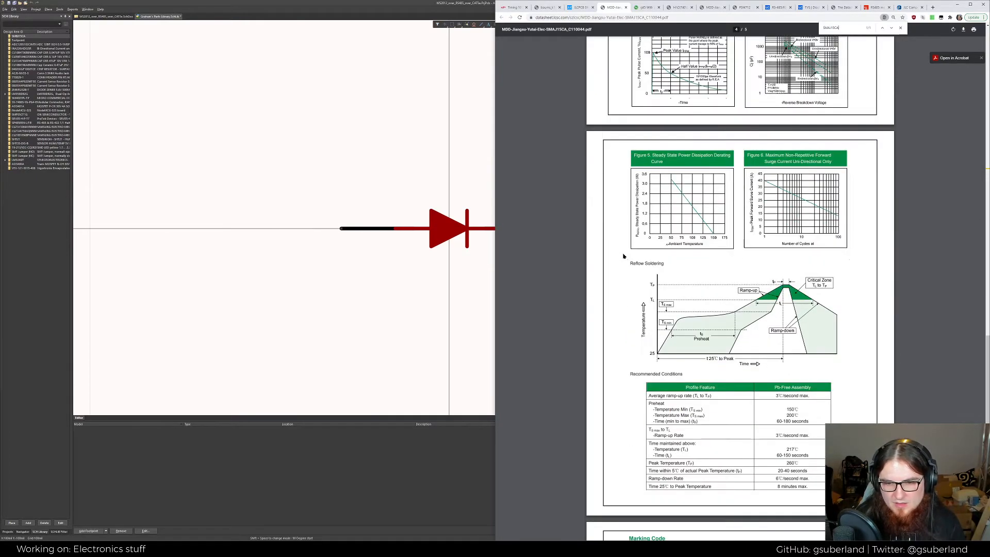
{"action": "scroll", "coordinate": [605, 252], "scroll_direction": "down", "scroll_amount": 5}
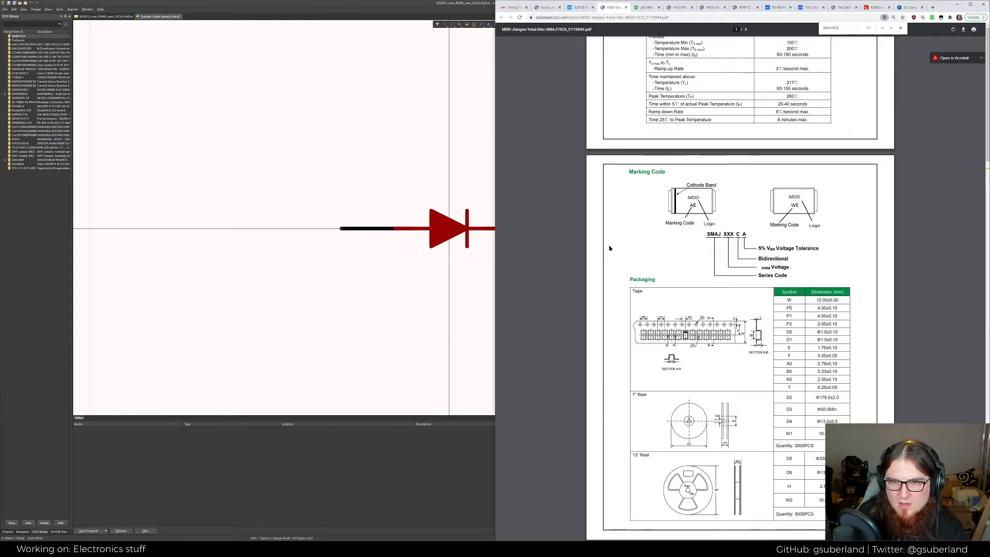
Look through the other open browser pages and bring up the PSM712 datasheet's pin configuration diagram
{"action": "key", "text": "Home"}
{"action": "left_click", "coordinate": [638, 8]}
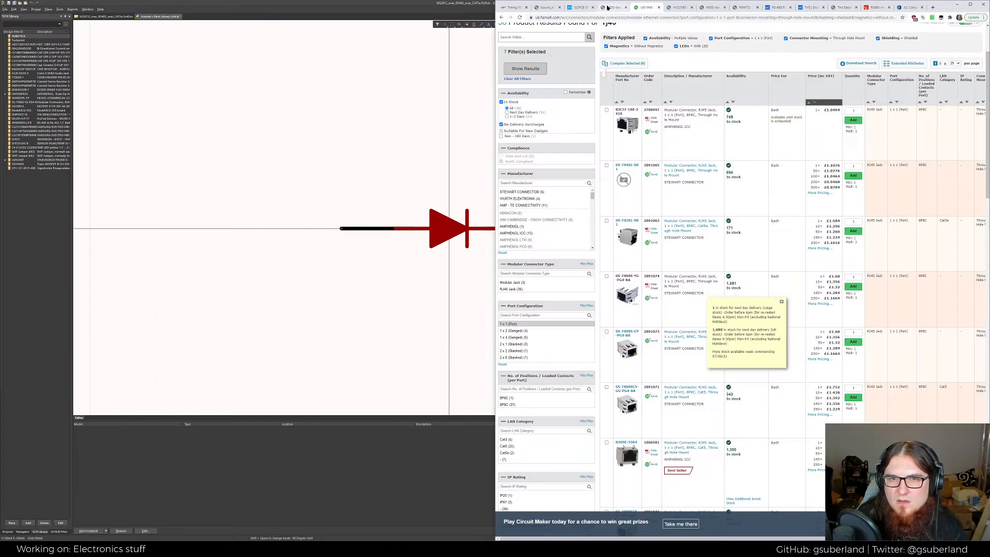
{"action": "left_click", "coordinate": [610, 7]}
{"action": "left_click", "coordinate": [777, 7]}
{"action": "left_click", "coordinate": [743, 8]}
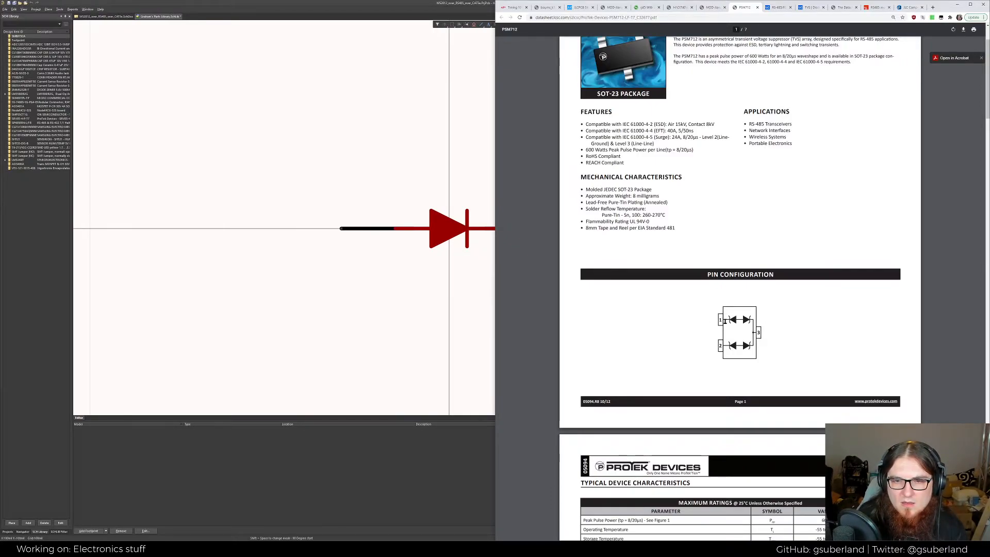
Search Google Images for a bidirectional TVS diode to find a reference symbol
{"action": "key", "text": "ctrl+t"}
{"action": "type", "text": "bidirec"}
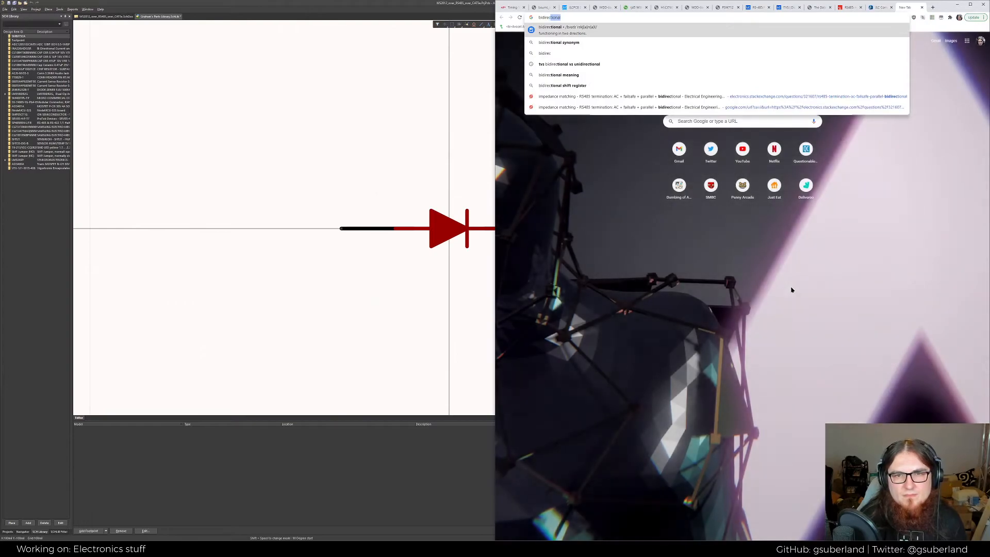
{"action": "type", "text": "tional tvs"}
{"action": "key", "text": "Return"}
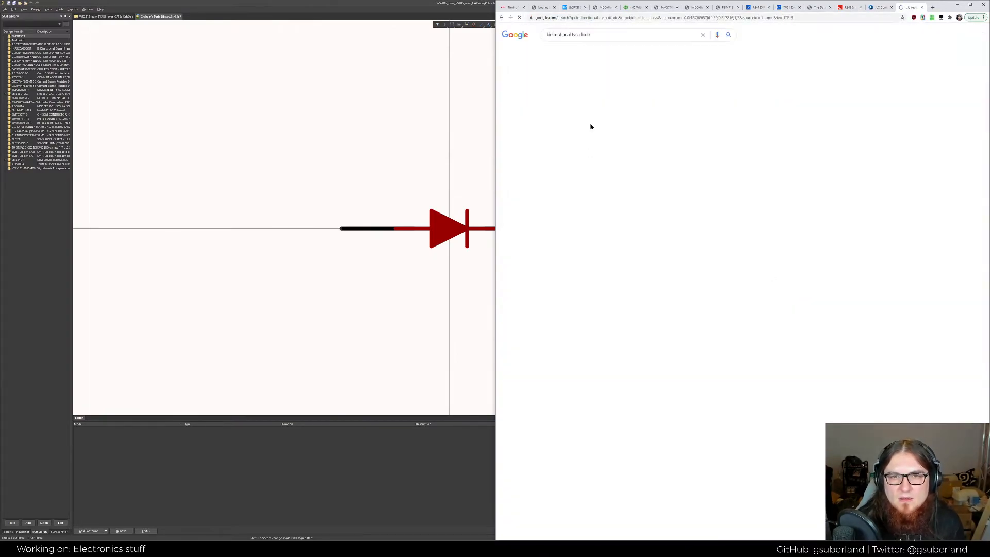
{"action": "left_click", "coordinate": [576, 50]}
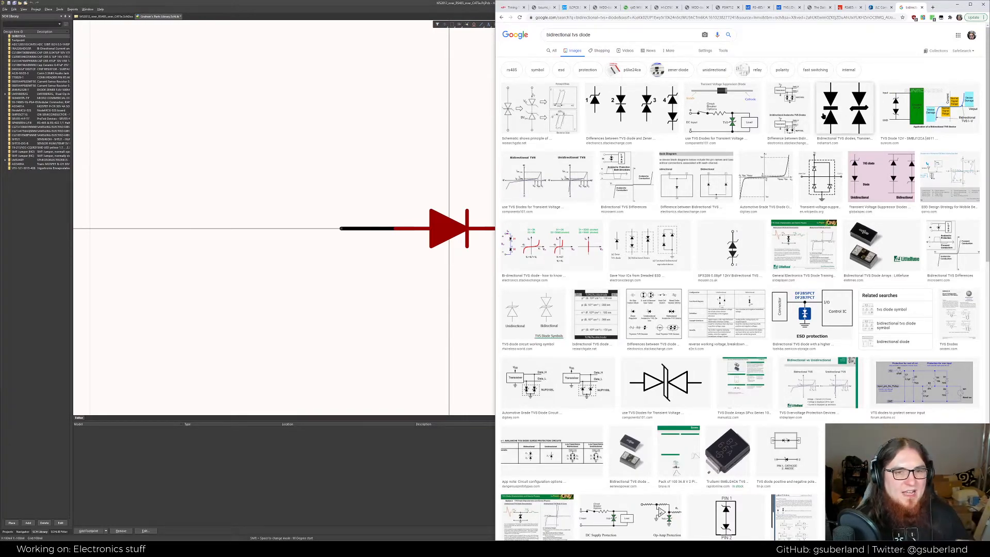
Back in Altium, paste a copy of the diode triangle rotated 180 degrees into the empty area below the symbol
{"action": "left_click", "coordinate": [457, 209]}
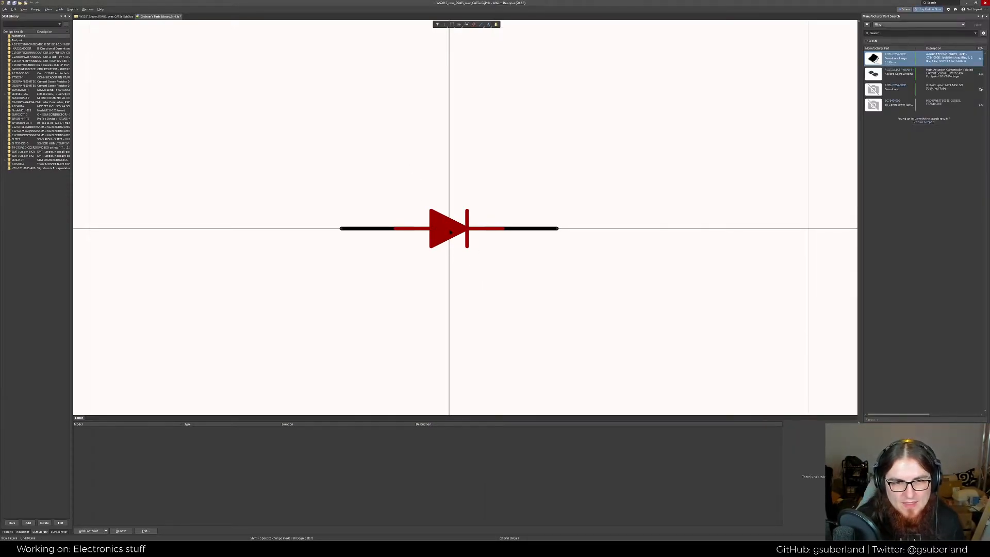
{"action": "left_click", "coordinate": [448, 231]}
{"action": "key", "text": "ctrl+v"}
{"action": "key", "text": "space"}
{"action": "key", "text": "space"}
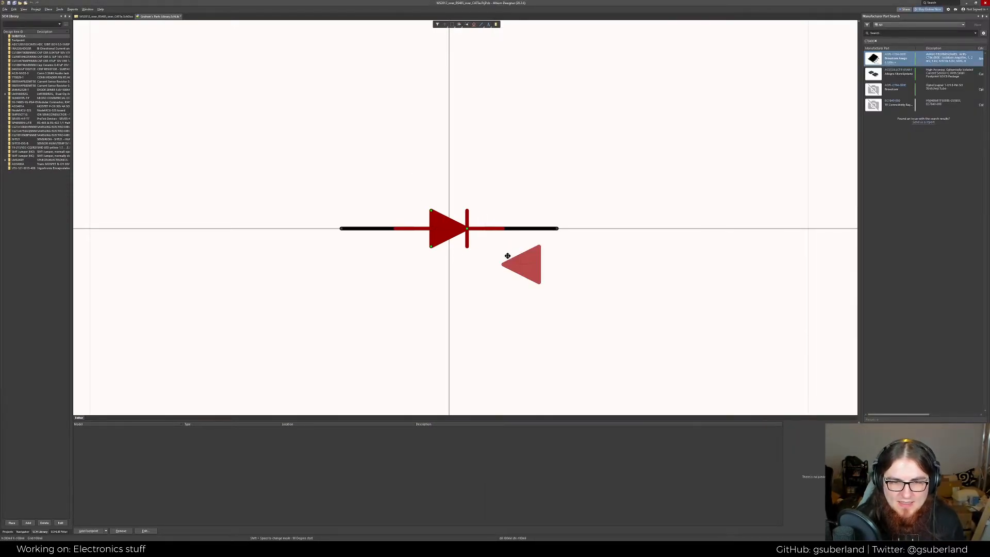
{"action": "left_click", "coordinate": [526, 300]}
{"action": "scroll", "coordinate": [498, 264], "scroll_direction": "up", "scroll_amount": 2, "text": "ctrl"}
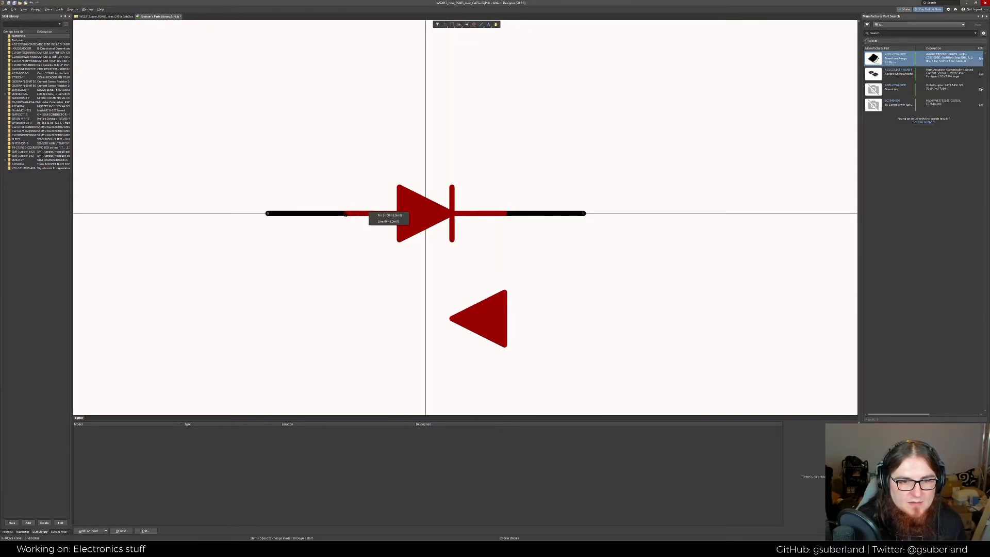
Move the original triangle and cathode bar so the bar sits on the origin, and place the rotated triangle point-to-point against it
{"action": "left_click_drag", "start_coordinate": [408, 262], "coordinate": [362, 198]}
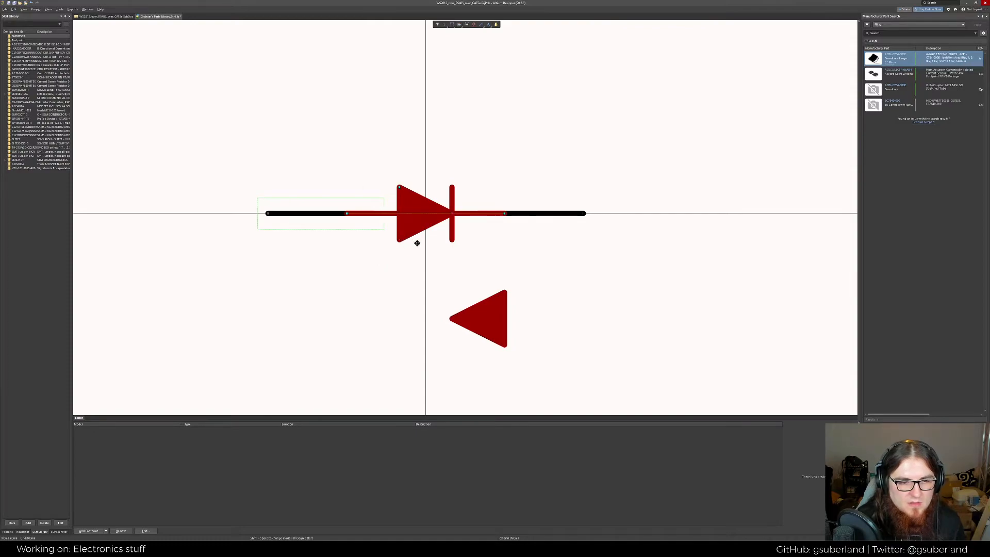
{"action": "left_click", "coordinate": [373, 282]}
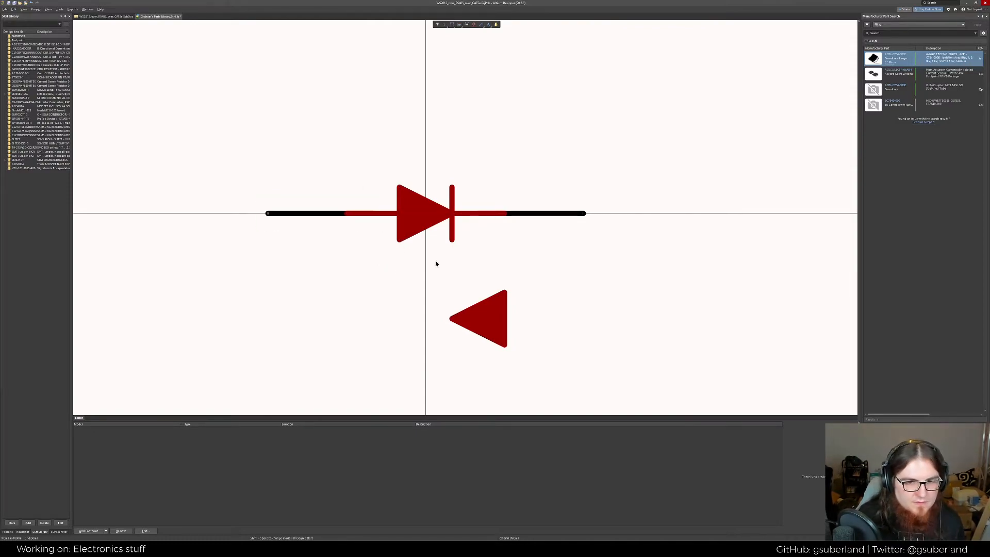
{"action": "left_click_drag", "start_coordinate": [414, 219], "coordinate": [258, 215]}
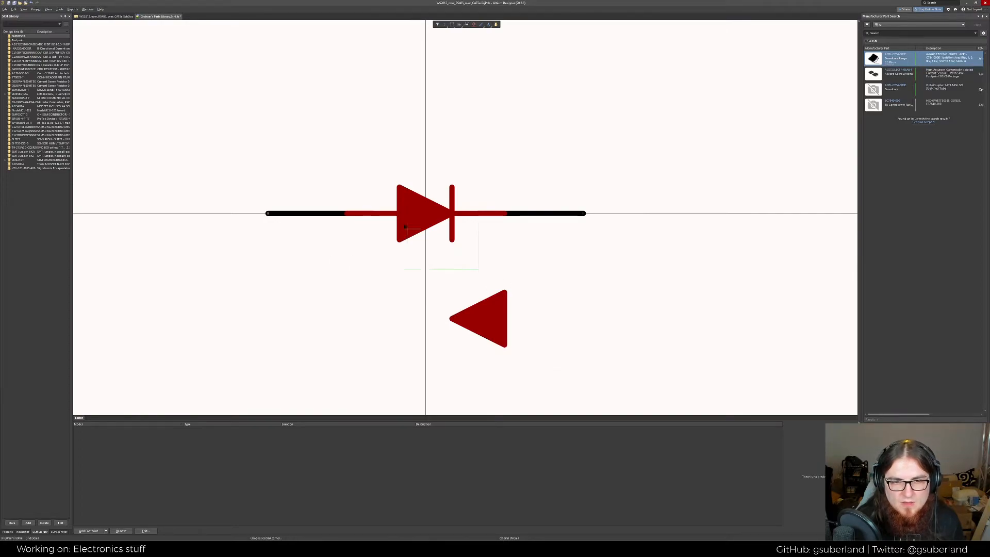
{"action": "left_click_drag", "start_coordinate": [584, 214], "coordinate": [584, 216]}
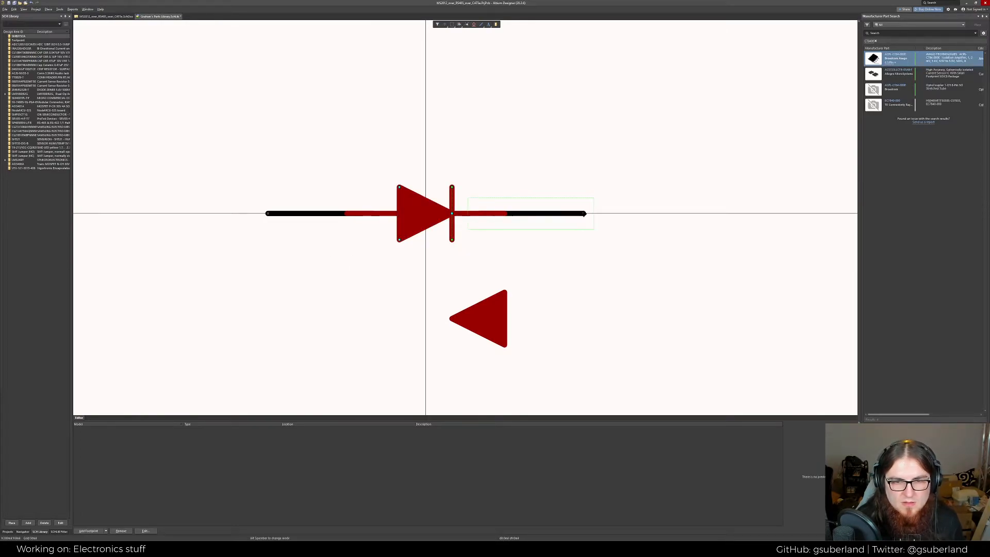
{"action": "left_click", "coordinate": [440, 219]}
{"action": "left_click_drag", "start_coordinate": [441, 219], "coordinate": [415, 219]}
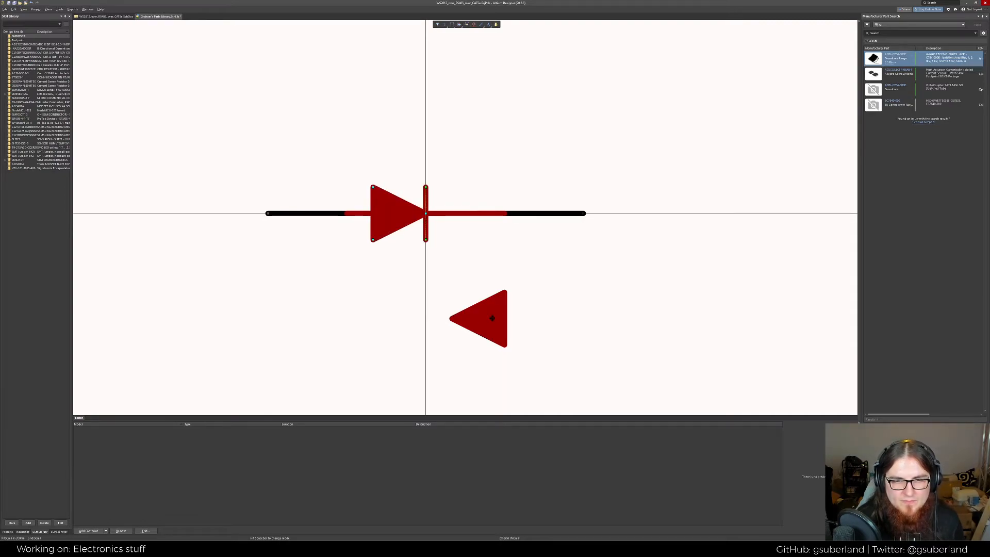
{"action": "left_click_drag", "start_coordinate": [490, 311], "coordinate": [465, 207]}
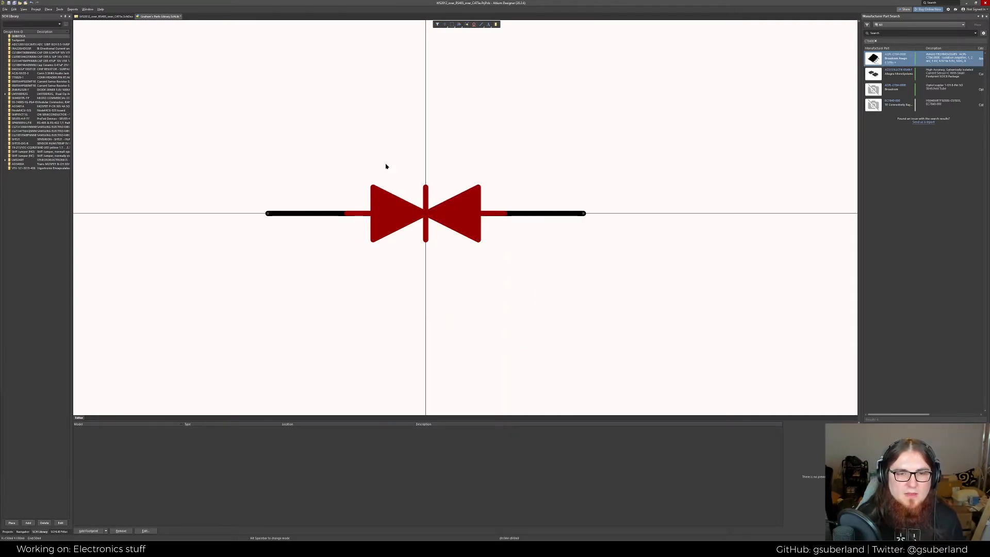
{"action": "left_click", "coordinate": [450, 195]}
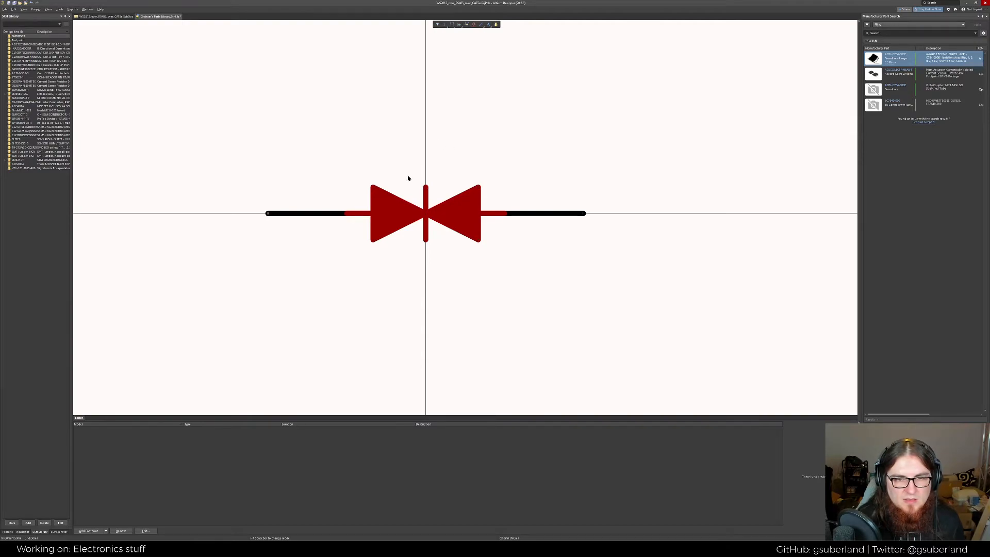
Draw a short diagonal line up and to the right from the cathode bar's upper end, using a finer snap grid
{"action": "right_click", "coordinate": [384, 116]}
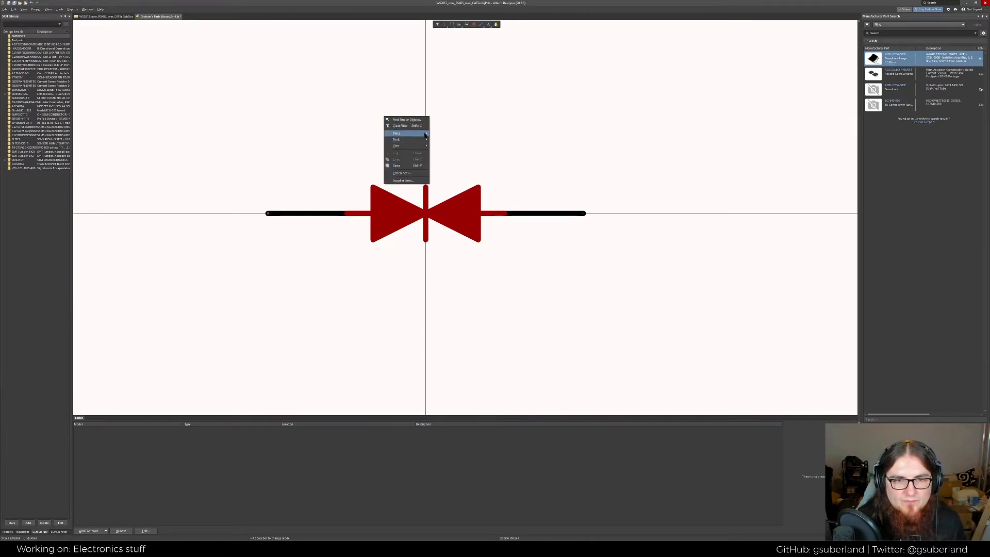
{"action": "mouse_move", "coordinate": [425, 134]}
{"action": "left_click", "coordinate": [450, 173]}
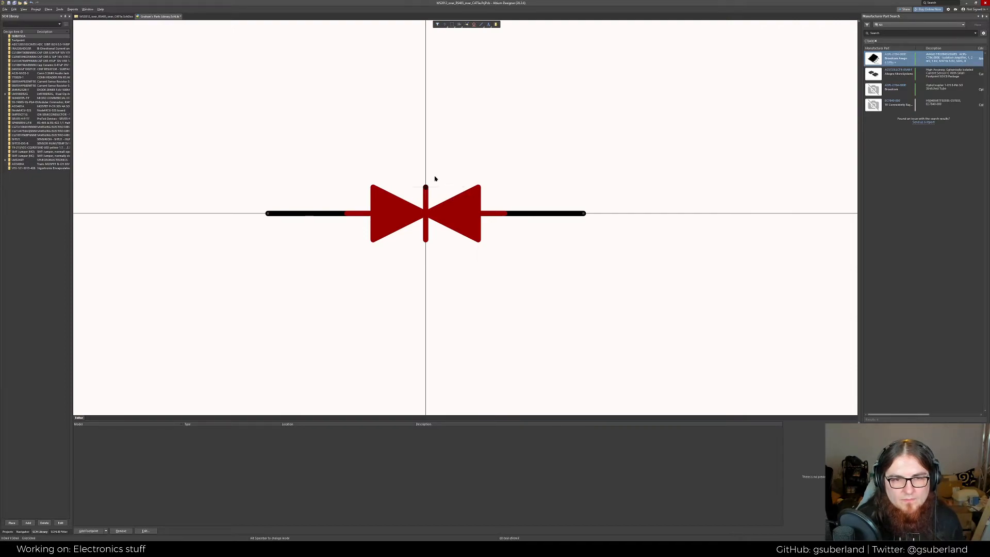
{"action": "key", "text": "g"}
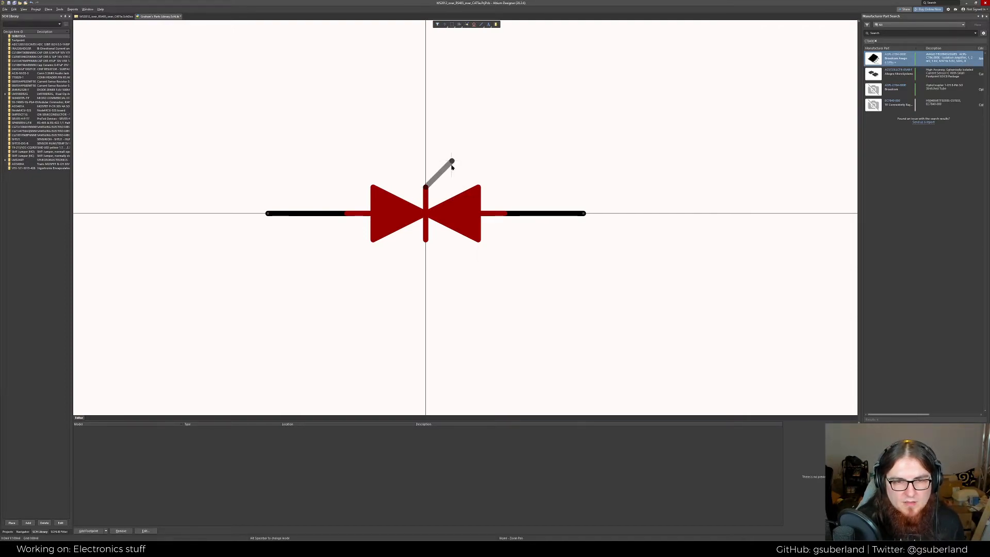
{"action": "key", "text": "g"}
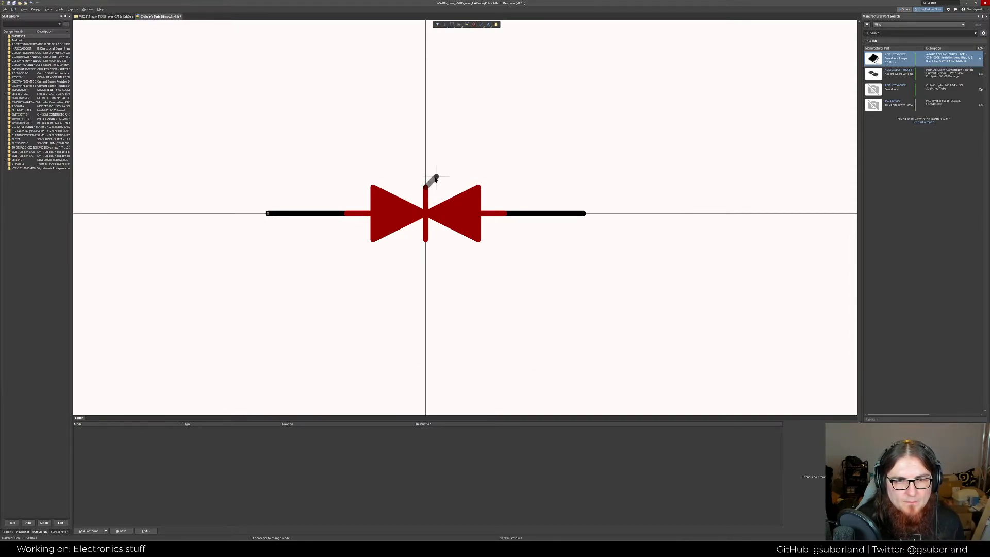
{"action": "left_click", "coordinate": [453, 179]}
{"action": "right_click", "coordinate": [453, 178]}
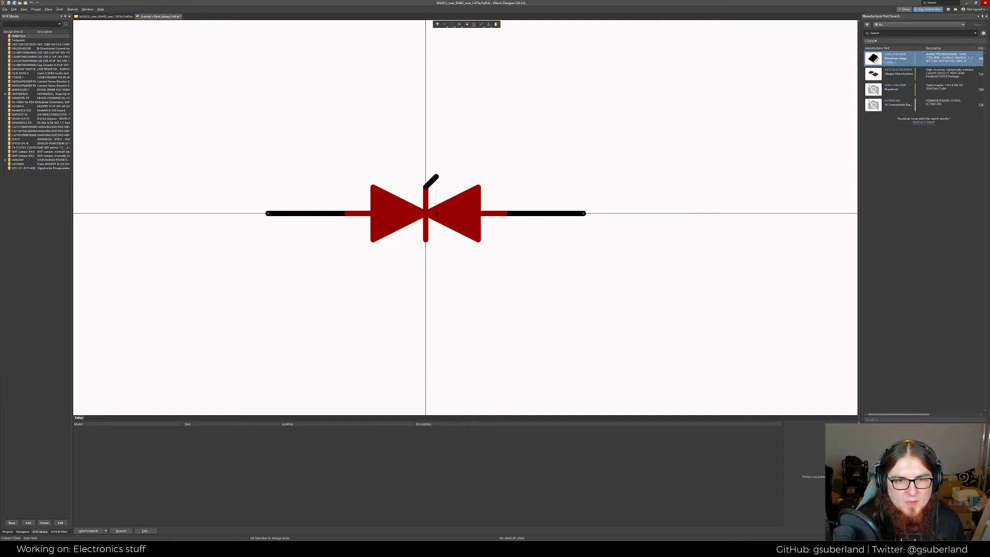
Draw a matching short diagonal line down and to the left from the cathode bar's lower end
{"action": "left_click", "coordinate": [426, 240]}
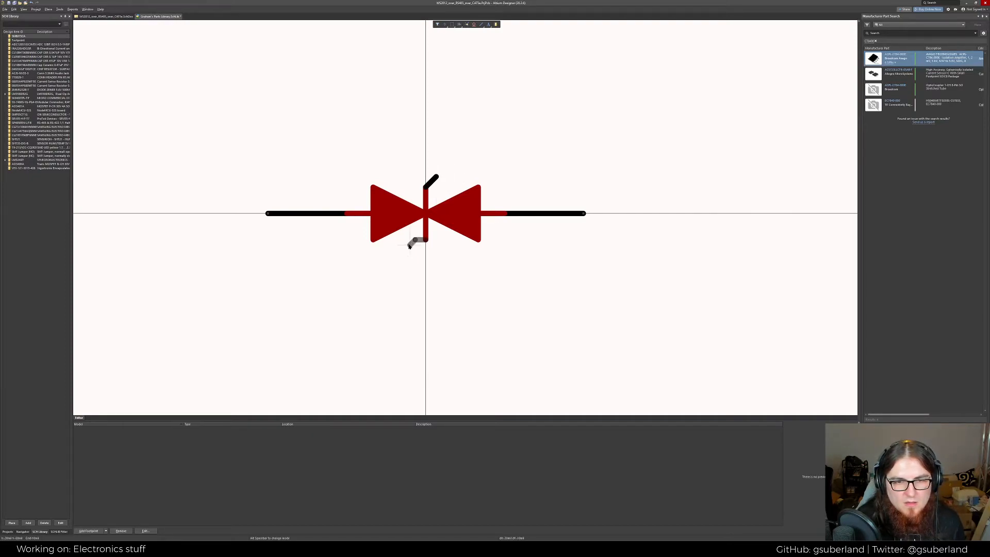
{"action": "left_click", "coordinate": [415, 250]}
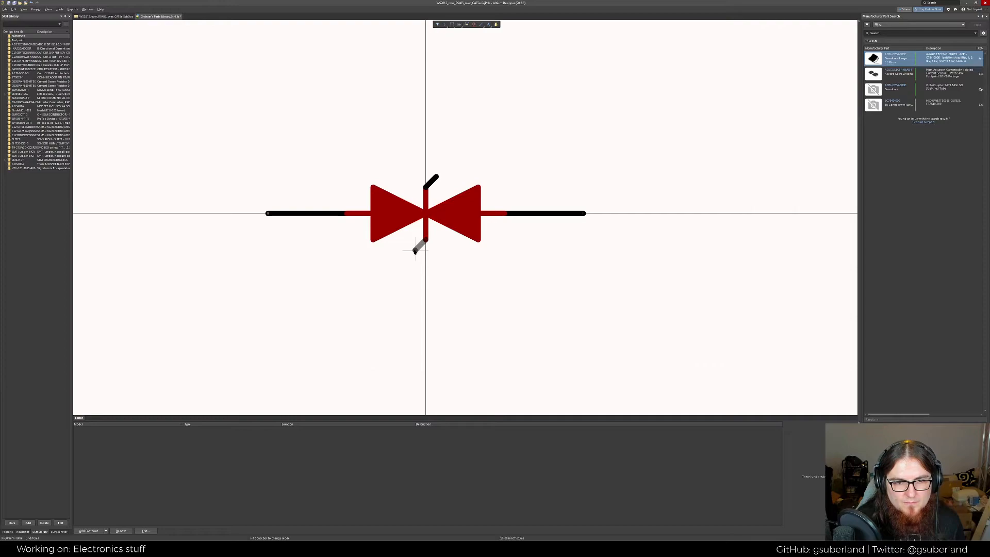
{"action": "right_click", "coordinate": [435, 260]}
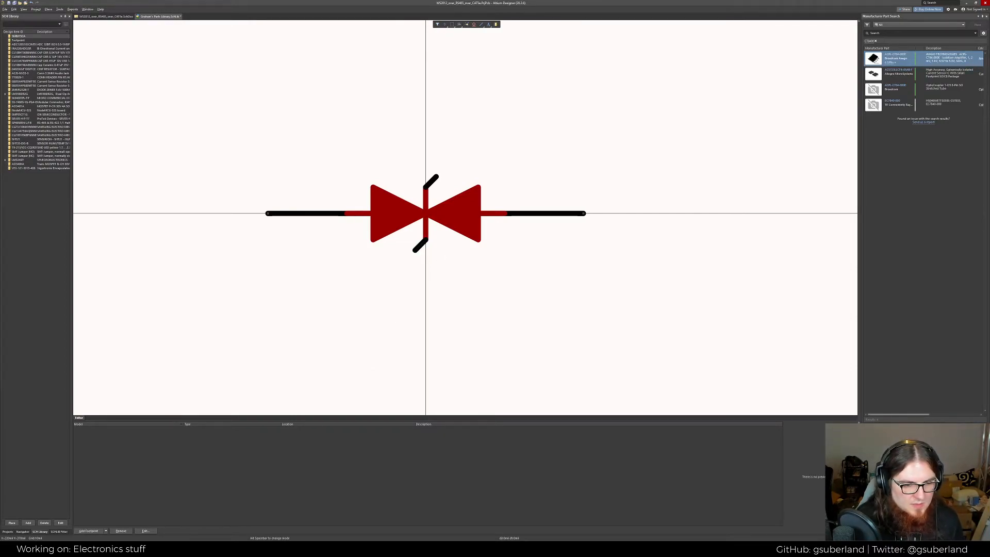
Set the colour of both diagonal end lines to the same dark red as the diode body
{"action": "key", "text": "alt+Tab"}
{"action": "left_click", "coordinate": [211, 548]}
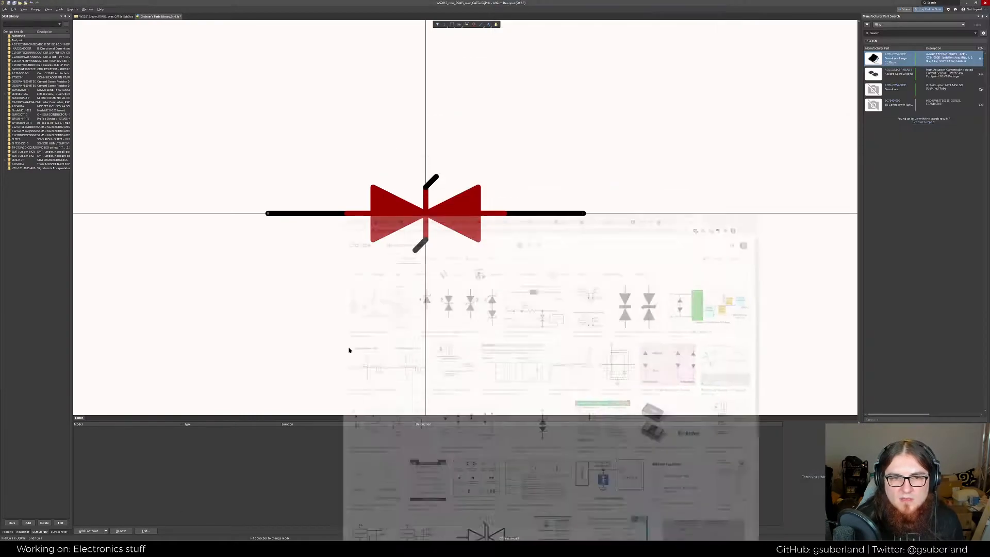
{"action": "left_click", "coordinate": [421, 244]}
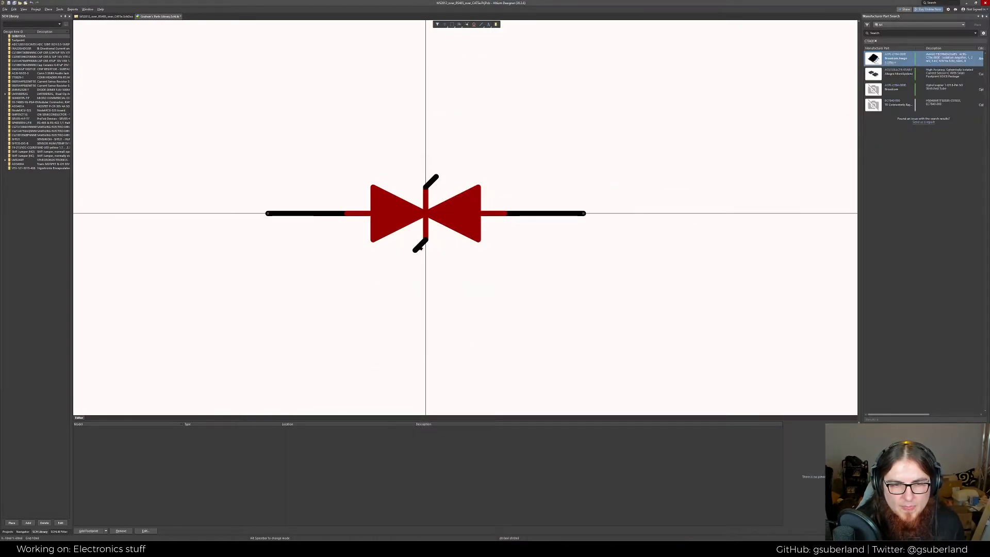
{"action": "left_click", "coordinate": [430, 181], "text": "shift"}
{"action": "left_click", "coordinate": [918, 426]}
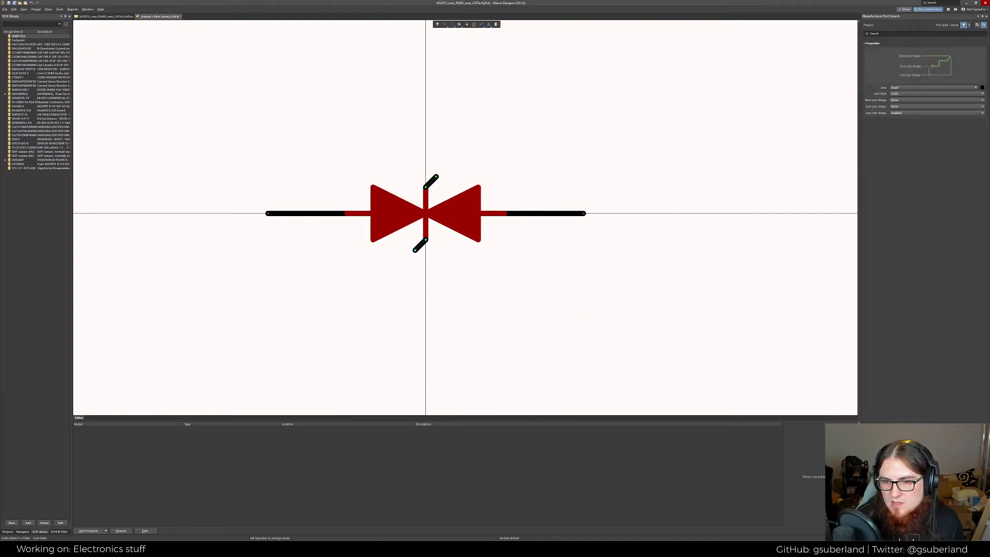
{"action": "left_click", "coordinate": [982, 87]}
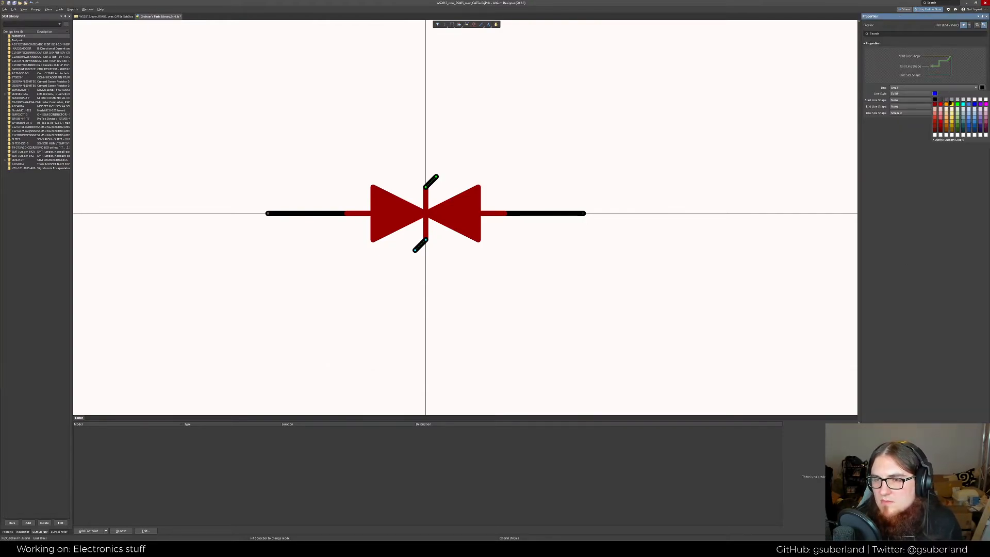
{"action": "left_click", "coordinate": [631, 142]}
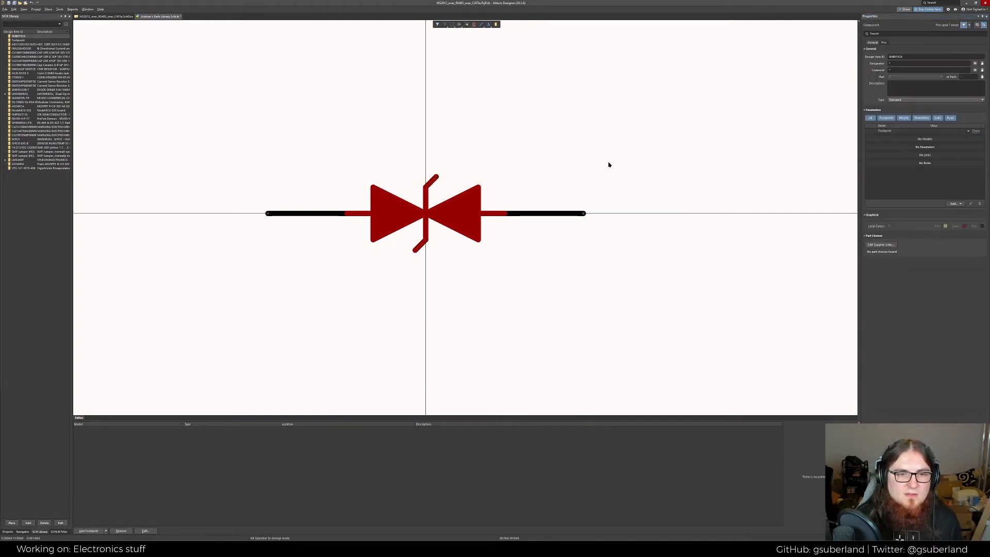
Set the designator and name of the symbol's left pin to 1
{"action": "scroll", "coordinate": [551, 146], "scroll_direction": "down", "scroll_amount": 2, "text": "ctrl"}
{"action": "right_click_drag", "start_coordinate": [549, 146], "coordinate": [519, 161]}
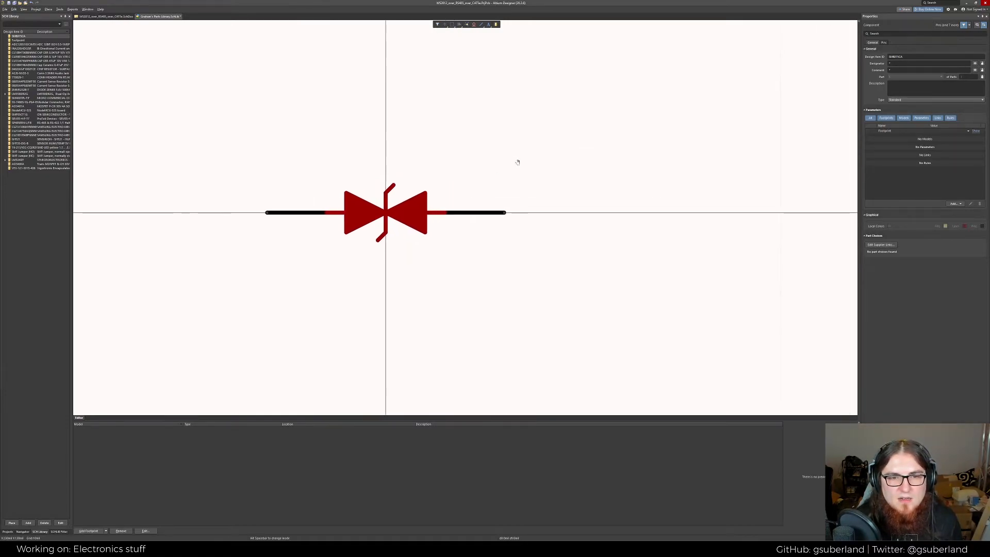
{"action": "left_click", "coordinate": [321, 215]}
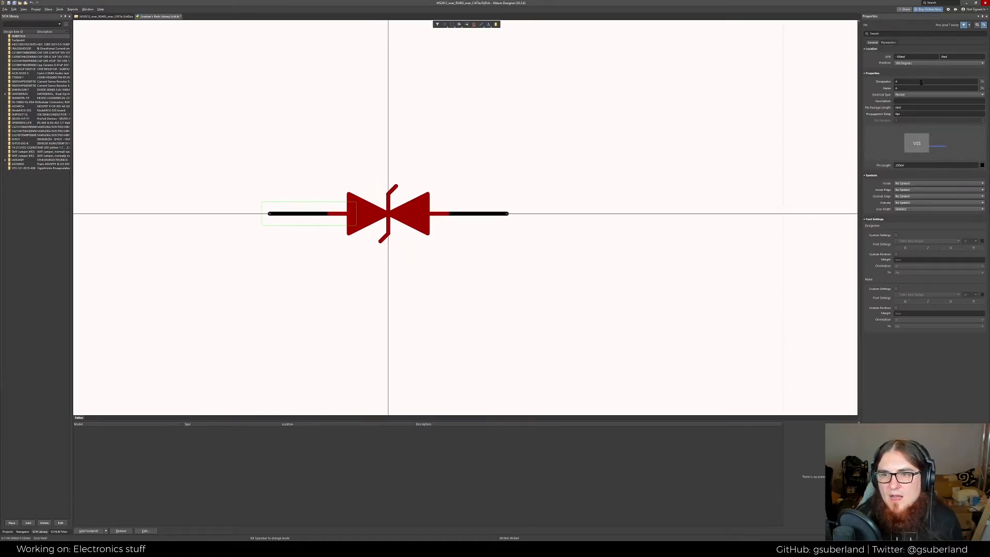
{"action": "left_click", "coordinate": [921, 81]}
{"action": "left_click", "coordinate": [926, 89]}
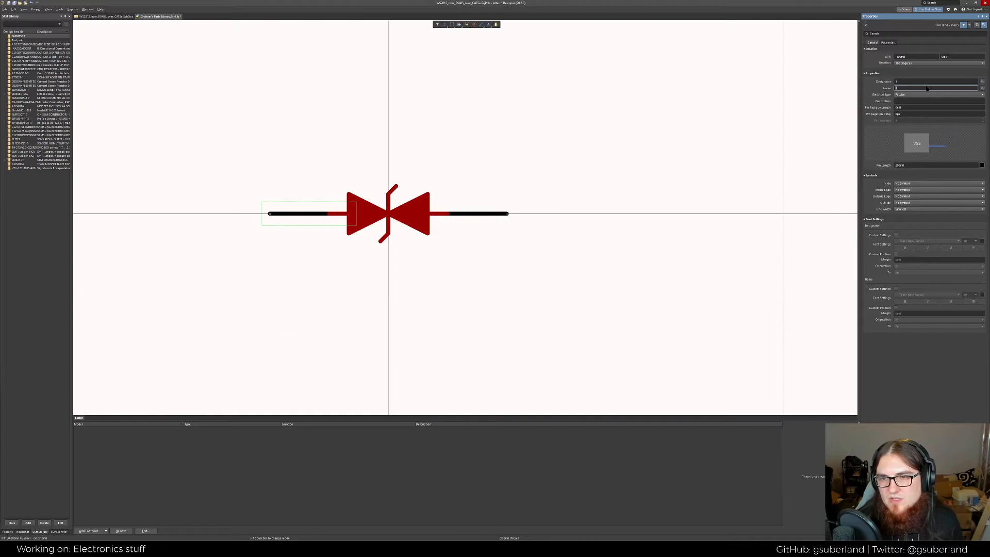
Set the designator and name of the symbol's right pin to 2 and reselect the pin to check its properties
{"action": "left_click", "coordinate": [479, 214]}
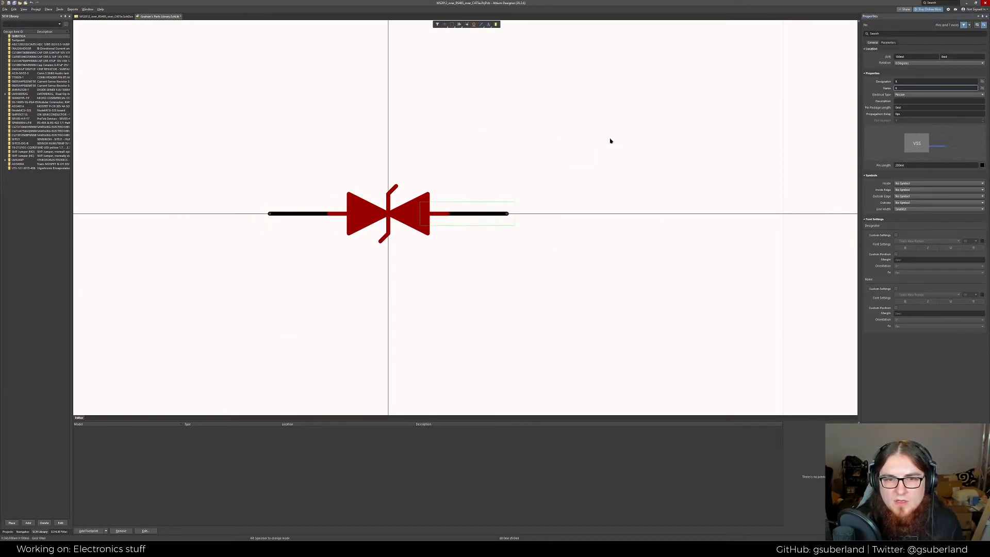
{"action": "left_click", "coordinate": [921, 82]}
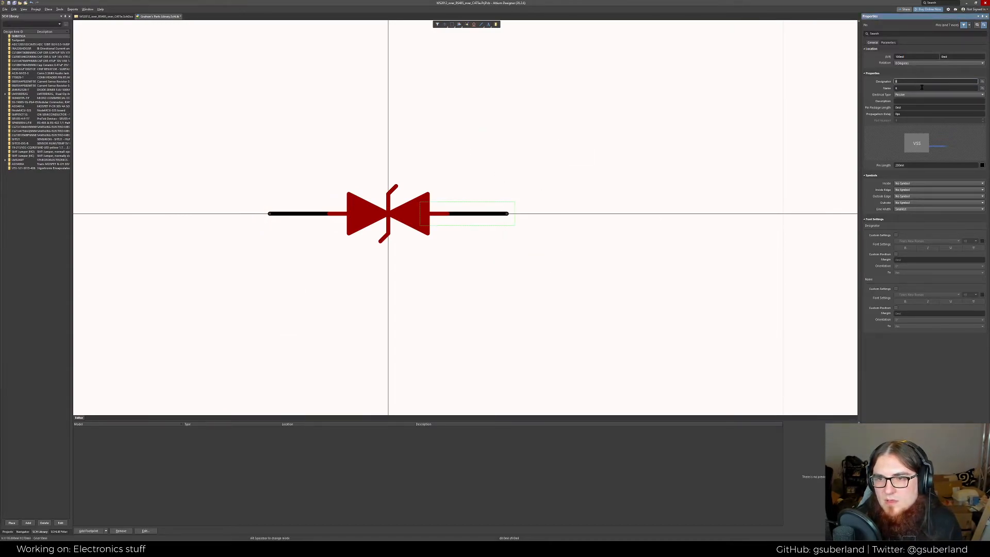
{"action": "type", "text": "2"}
{"action": "left_click", "coordinate": [922, 88]}
{"action": "left_click", "coordinate": [611, 155]}
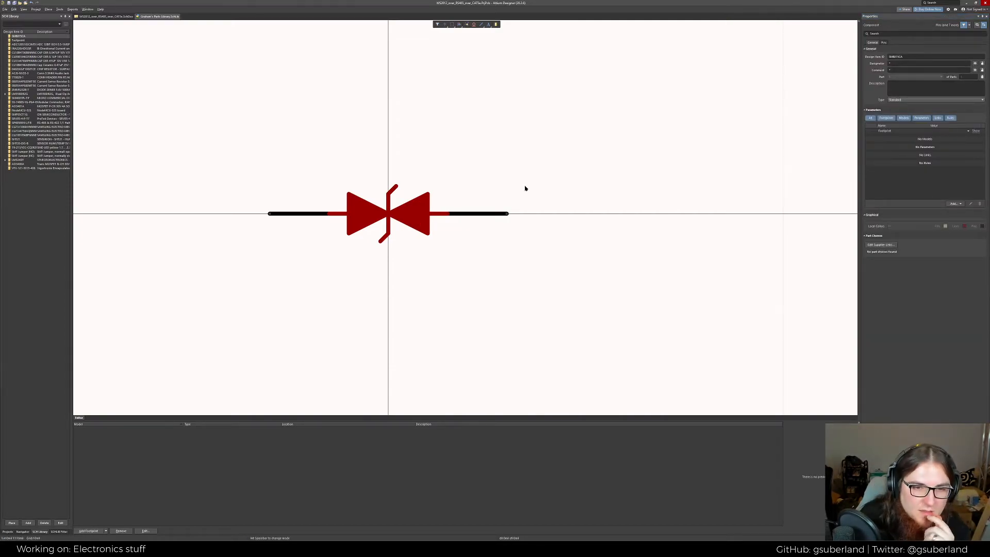
{"action": "left_click", "coordinate": [492, 218]}
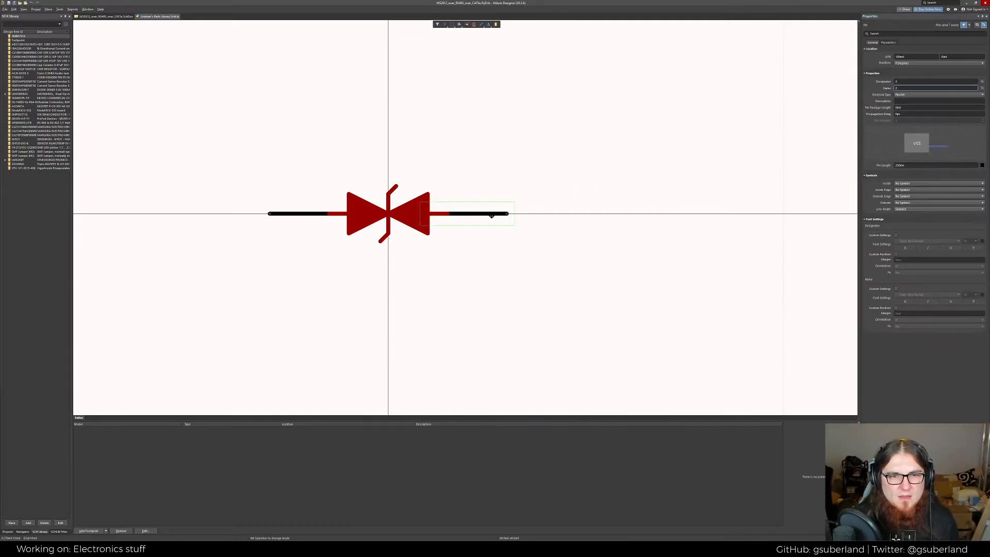
Set the pin length of the symbol's left and right pins to 100 mil
{"action": "left_click", "coordinate": [182, 89]}
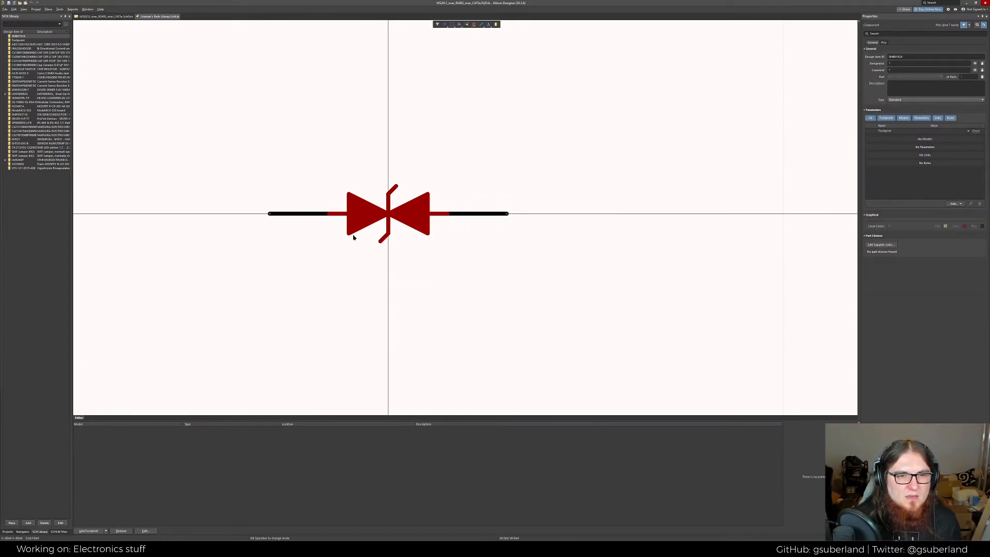
{"action": "left_click", "coordinate": [318, 226]}
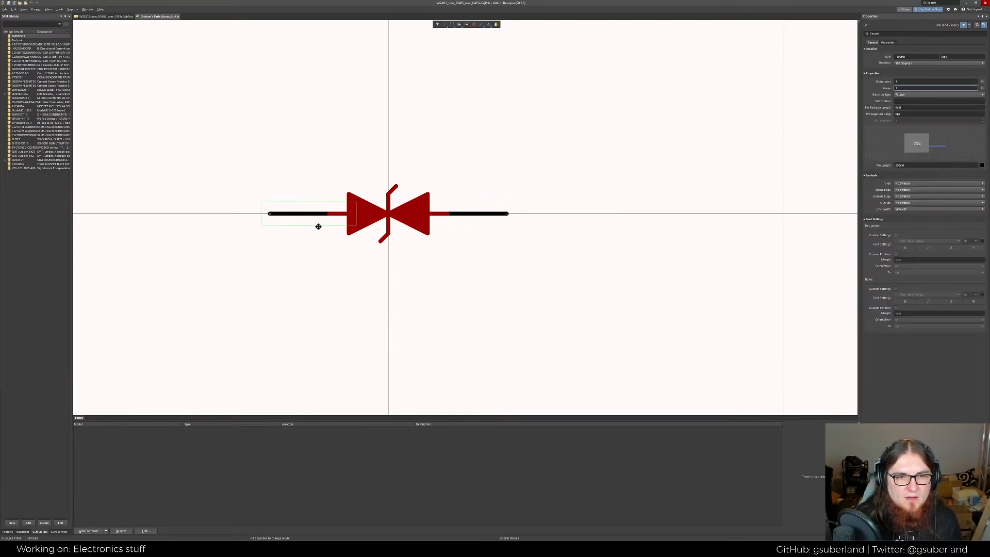
{"action": "left_click", "coordinate": [899, 165]}
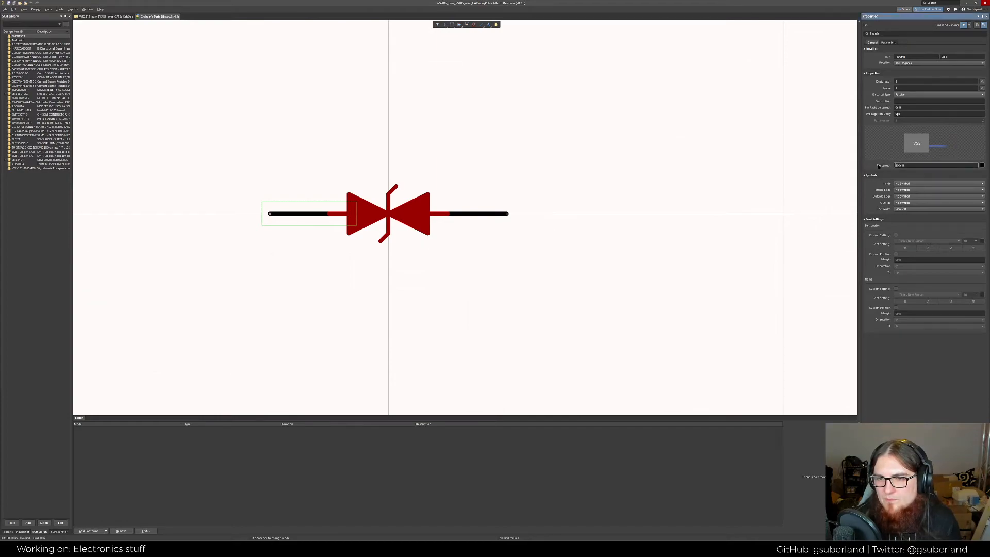
{"action": "key", "text": "Return"}
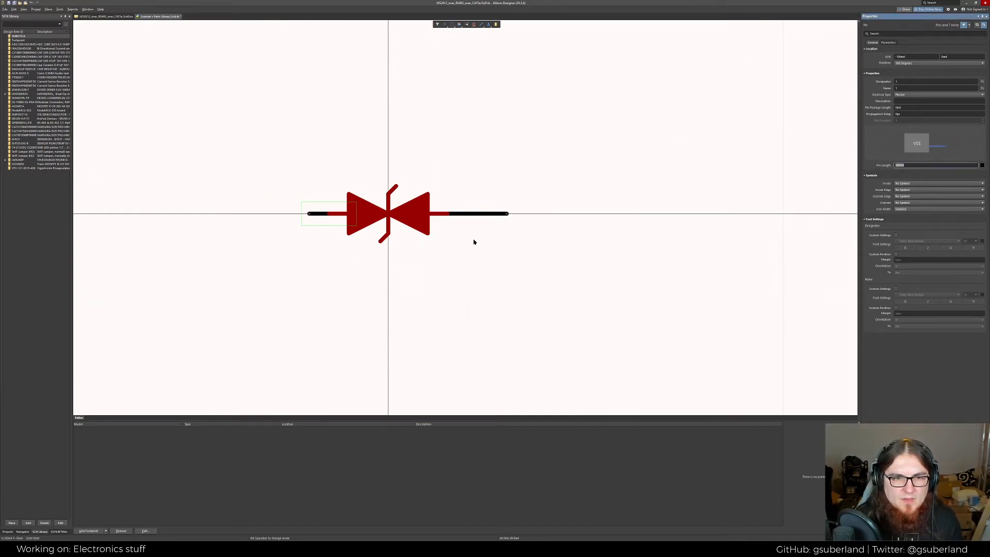
{"action": "left_click", "coordinate": [502, 214]}
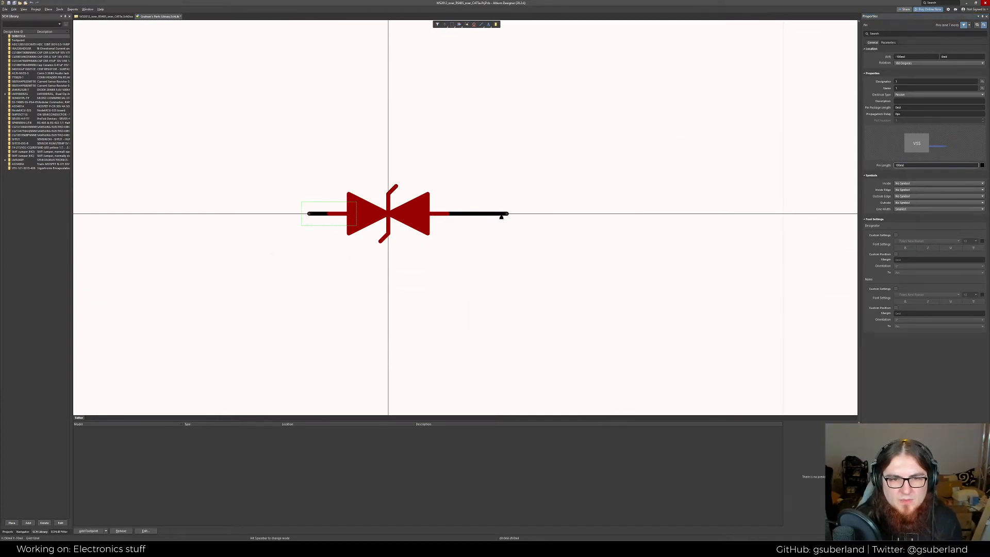
{"action": "double_click", "coordinate": [898, 166]}
{"action": "type", "text": "100"}
{"action": "key", "text": "Return"}
{"action": "left_click", "coordinate": [665, 224]}
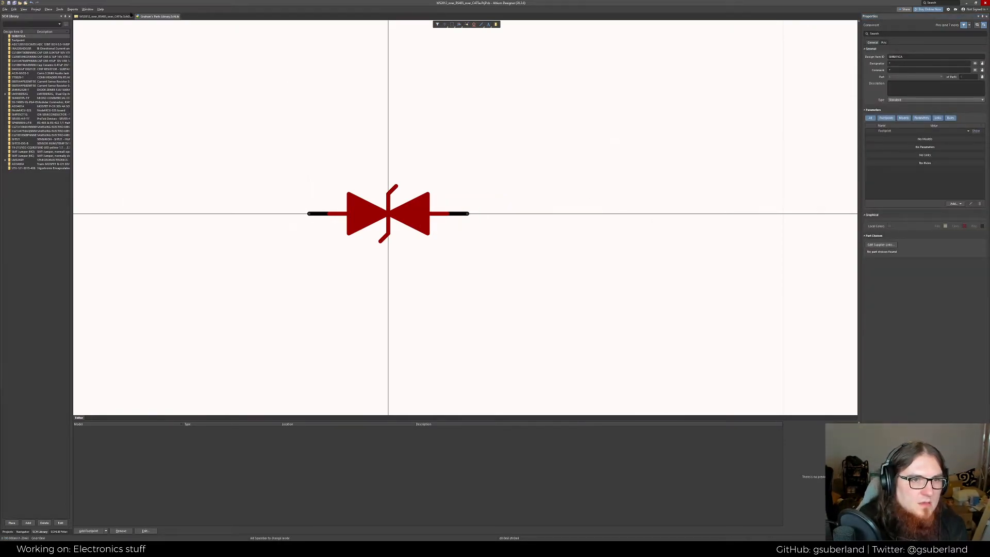
On the WS2812 schematic sheet, list the components of the personal parts library and select the new SMBJ15CA entry
{"action": "left_click", "coordinate": [105, 17]}
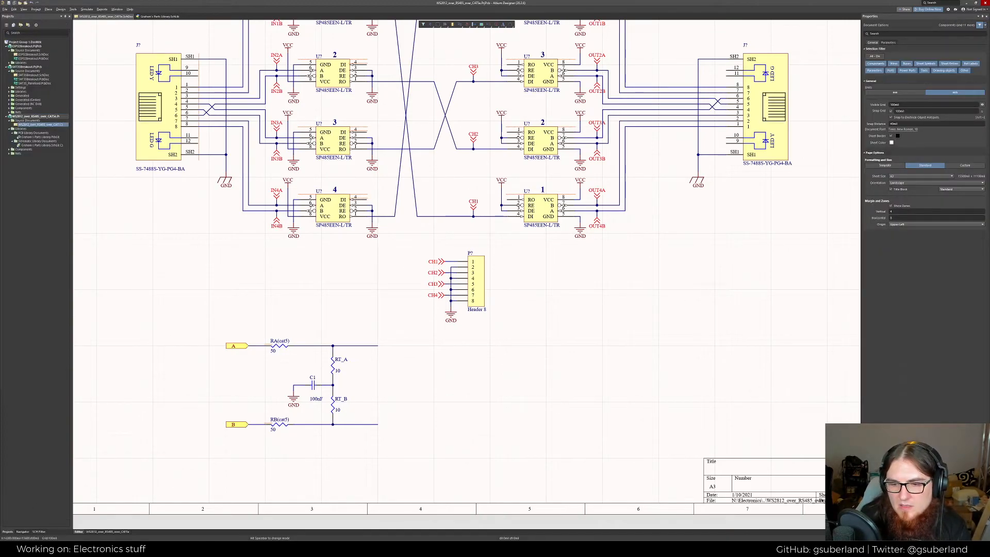
{"action": "left_click", "coordinate": [872, 532]}
{"action": "left_click", "coordinate": [900, 26]}
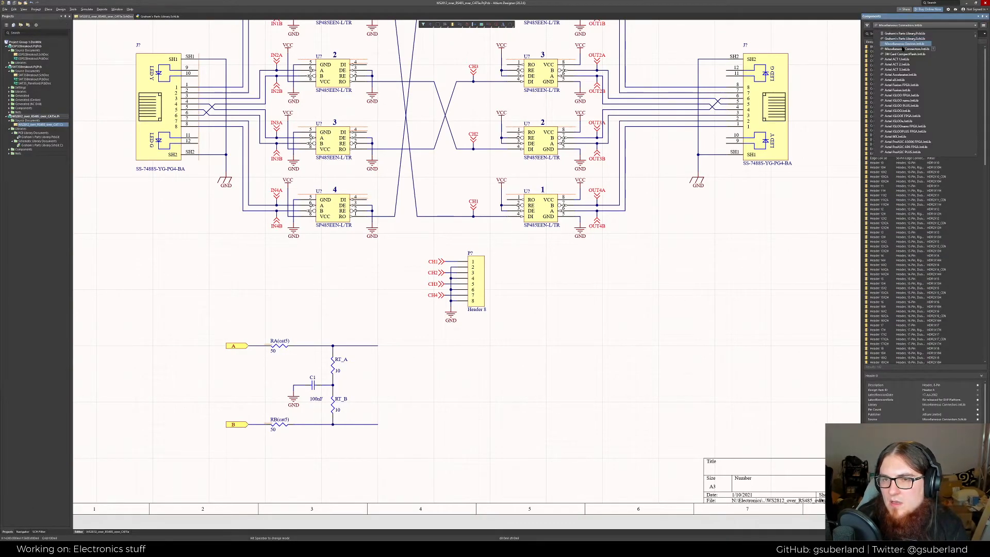
{"action": "left_click", "coordinate": [903, 72]}
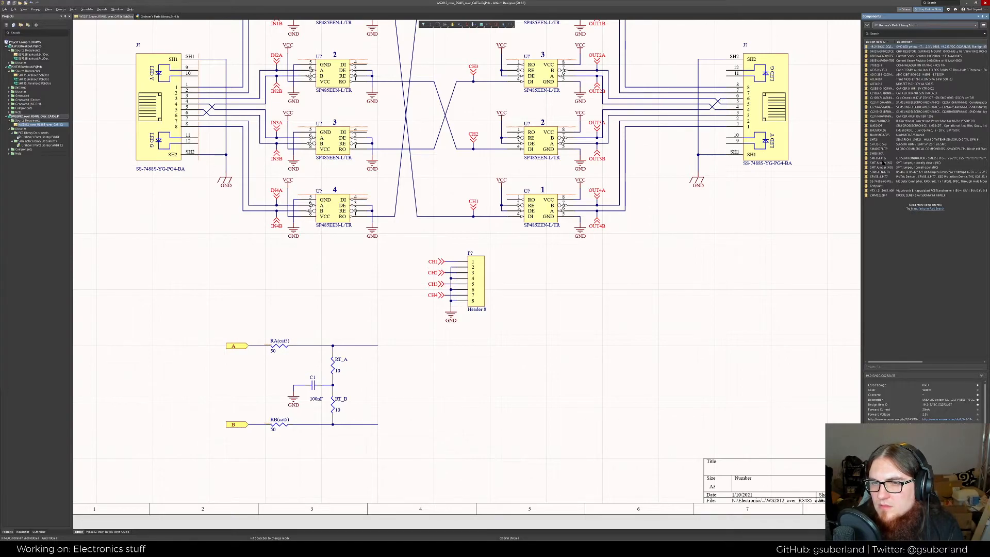
{"action": "left_click", "coordinate": [898, 153]}
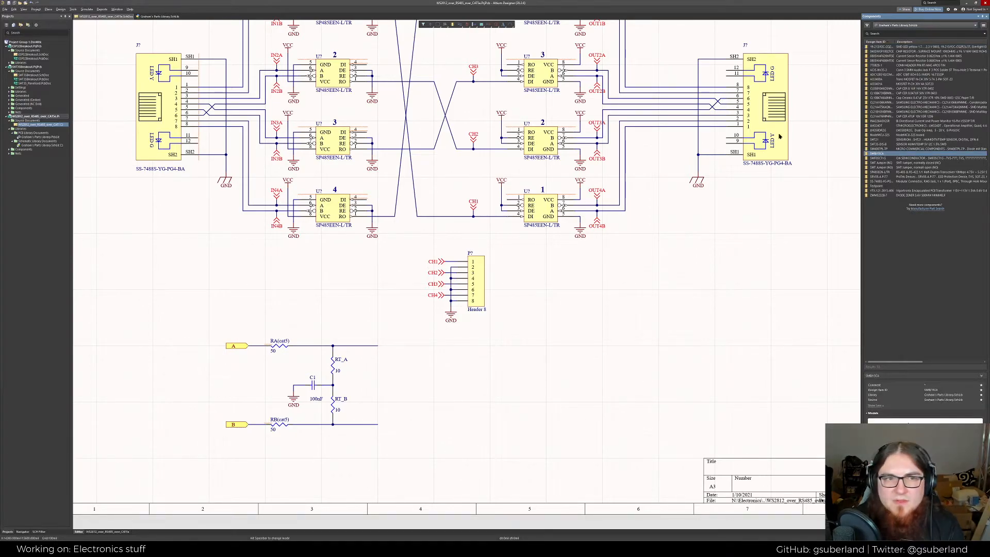
Return to the schematic library and set the SMBJ15CA component's default designator to TVS?
{"action": "left_click", "coordinate": [152, 17]}
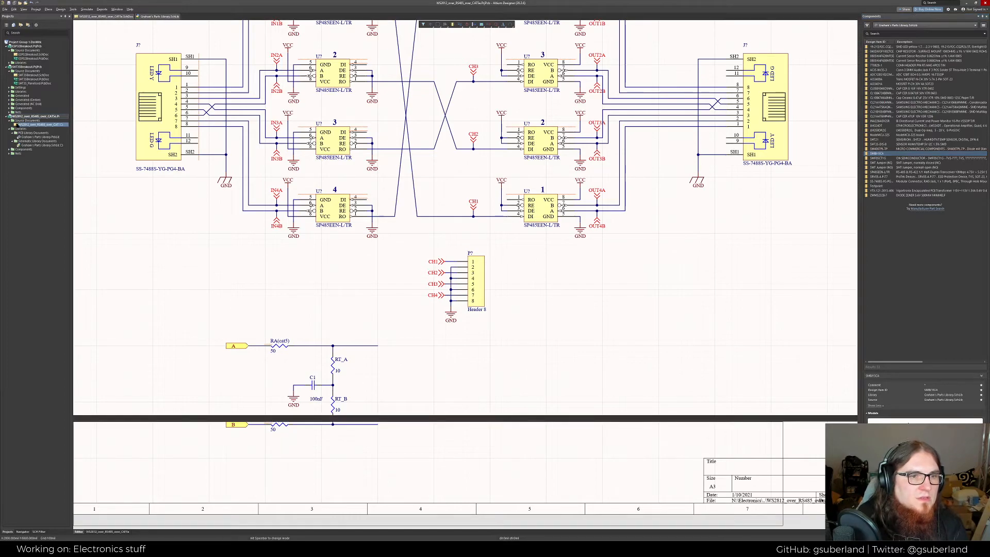
{"action": "left_click", "coordinate": [899, 63]}
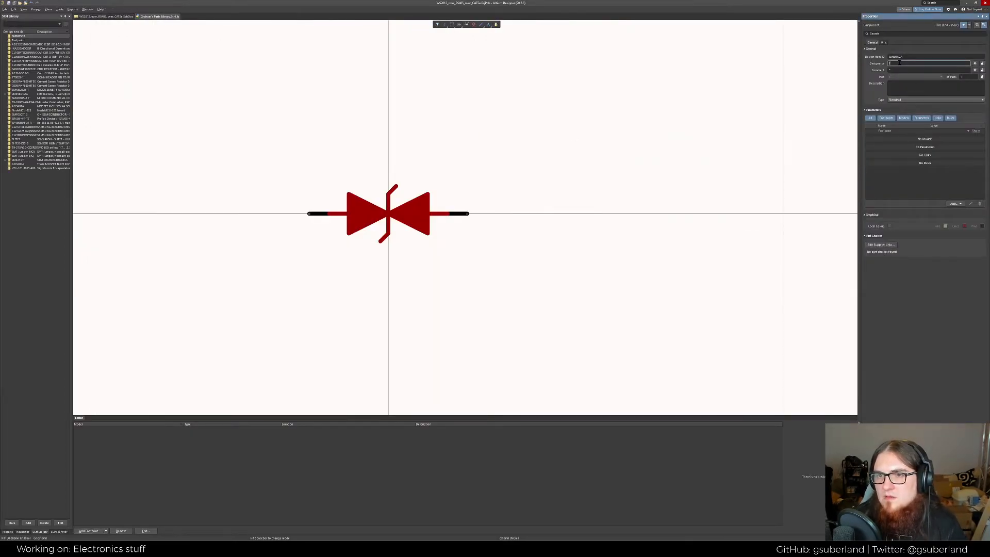
{"action": "type", "text": "TVS?"}
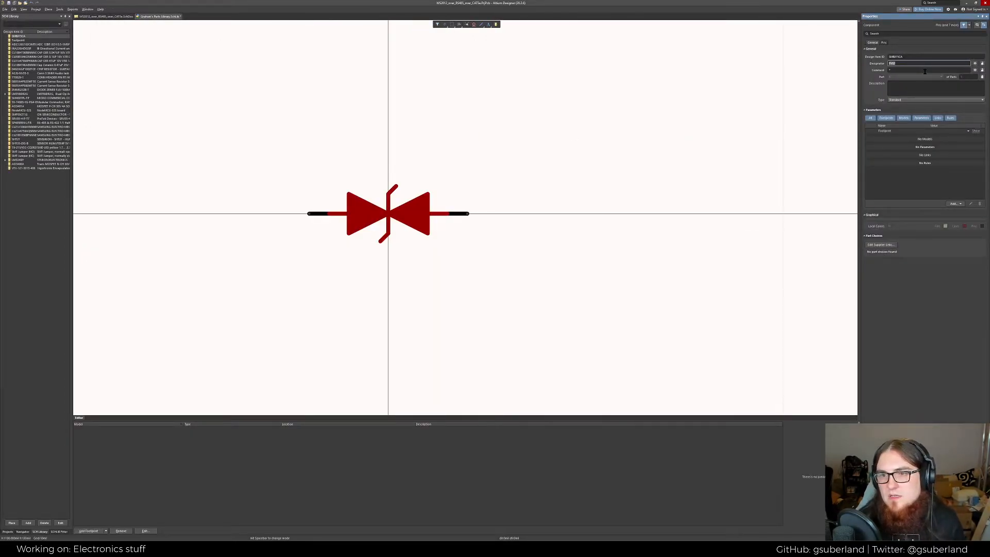
{"action": "key", "text": "Return"}
{"action": "key", "text": "Tab"}
{"action": "key", "text": "Tab"}
{"action": "key", "text": "Tab"}
Copy the heading "SURFACE MOUNT TRANSIENT VOLTAGE SUPPRESSOR" from the MDD SMAJ datasheet in the browser into the component's description
{"action": "left_click", "coordinate": [923, 89]}
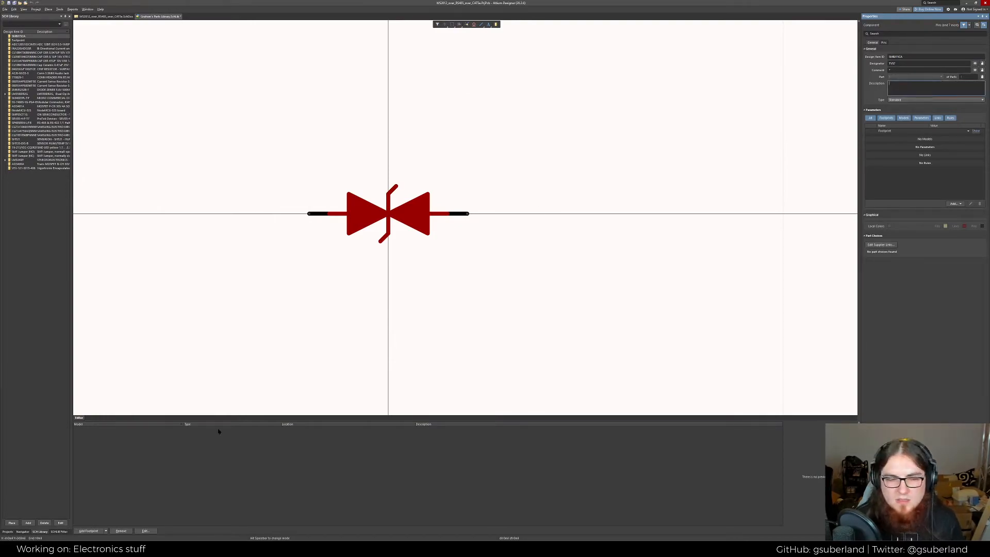
{"action": "key", "text": "alt+Tab"}
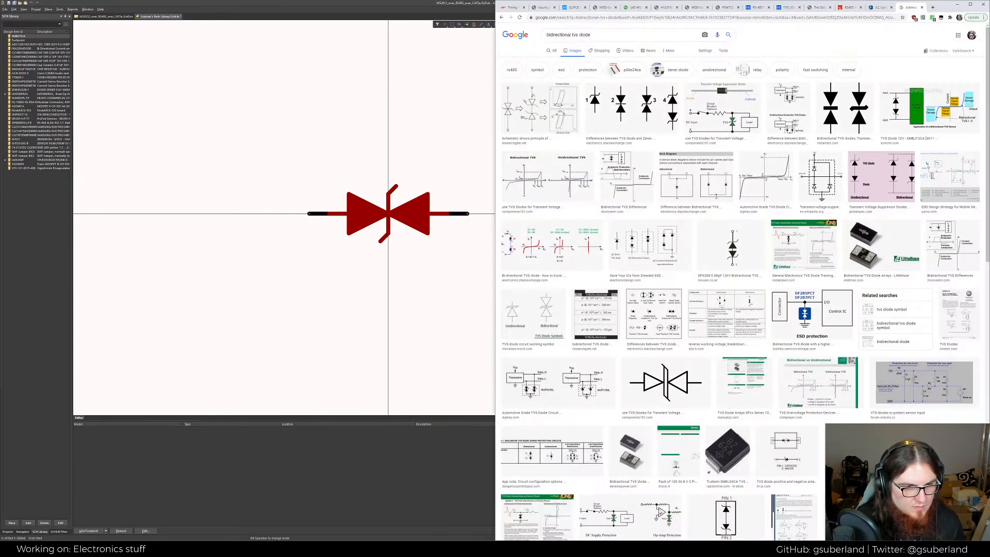
{"action": "left_click", "coordinate": [573, 7]}
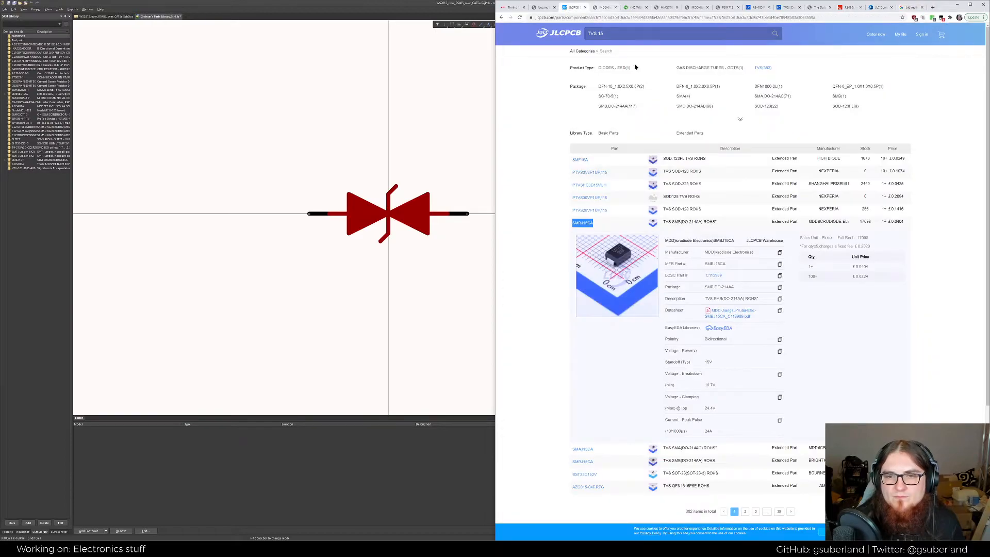
{"action": "left_click", "coordinate": [608, 7]}
{"action": "left_click_drag", "start_coordinate": [709, 82], "coordinate": [866, 83]}
{"action": "key", "text": "ctrl+c"}
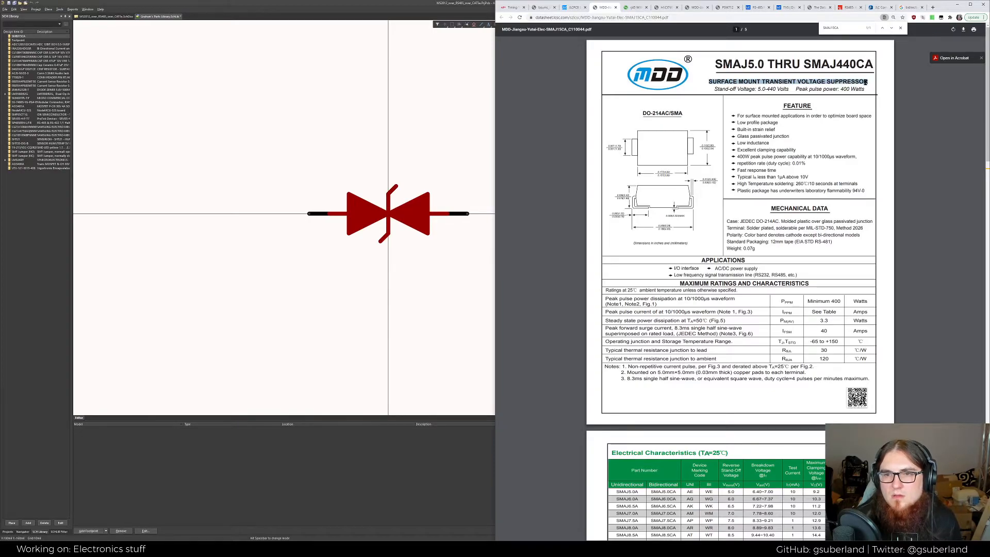
{"action": "left_click", "coordinate": [436, 94]}
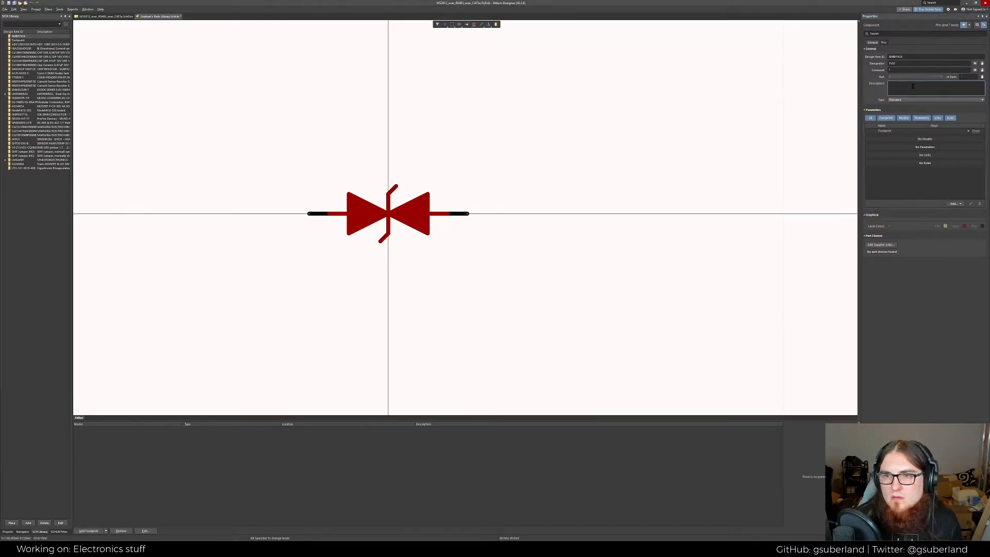
{"action": "left_click", "coordinate": [930, 89]}
{"action": "key", "text": "ctrl+v"}
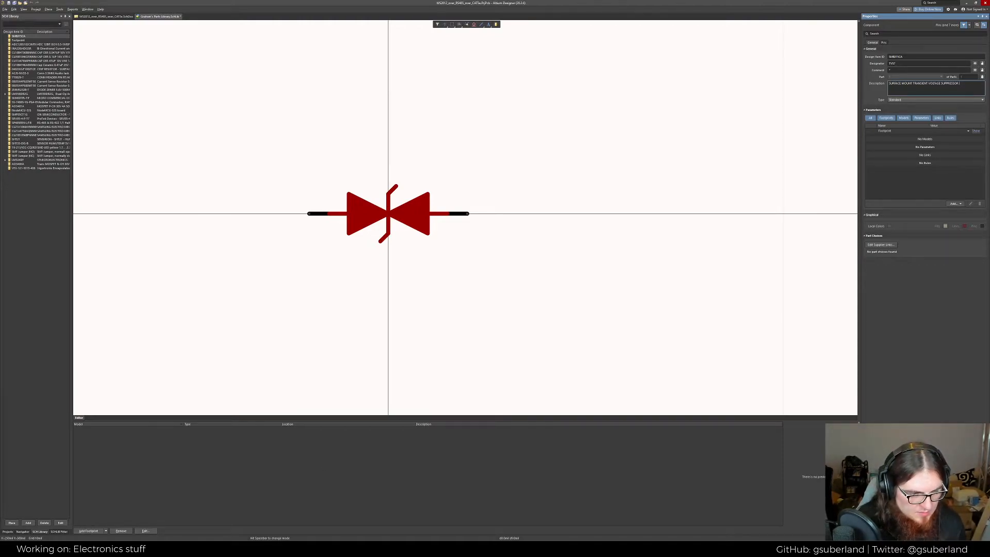
Append the SMBJ15CA electrical values from the SMBJ datasheet to the description: 15.0 16.70-18.50 1 24.4 24.6 1
{"action": "key", "text": "alt+Tab"}
{"action": "scroll", "coordinate": [804, 257], "scroll_direction": "down", "scroll_amount": 10}
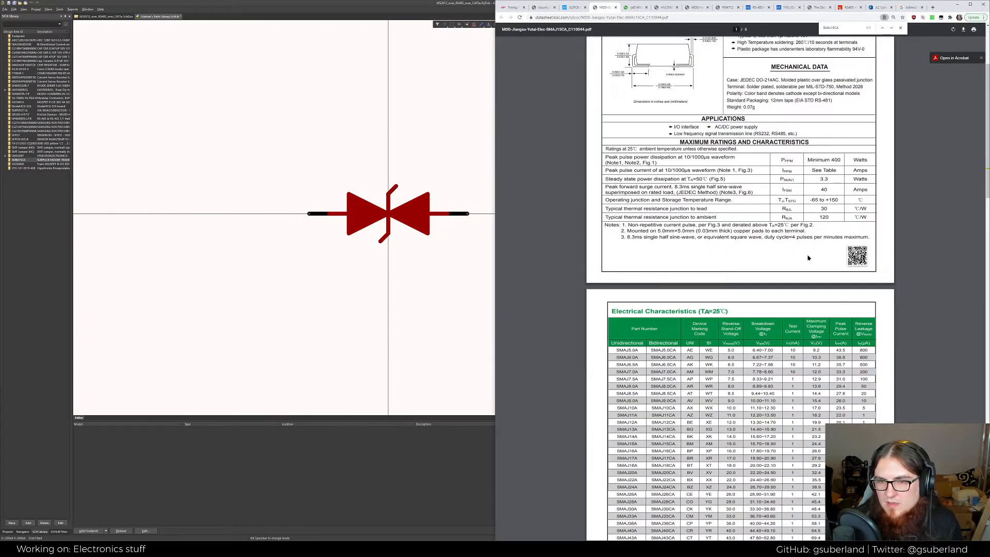
{"action": "scroll", "coordinate": [804, 256], "scroll_direction": "down", "scroll_amount": 3}
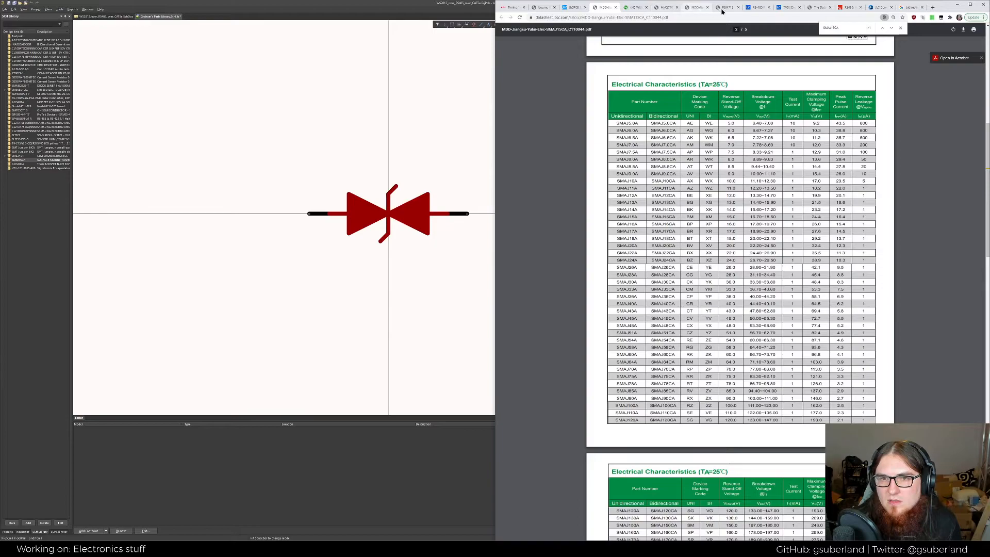
{"action": "left_click", "coordinate": [695, 7]}
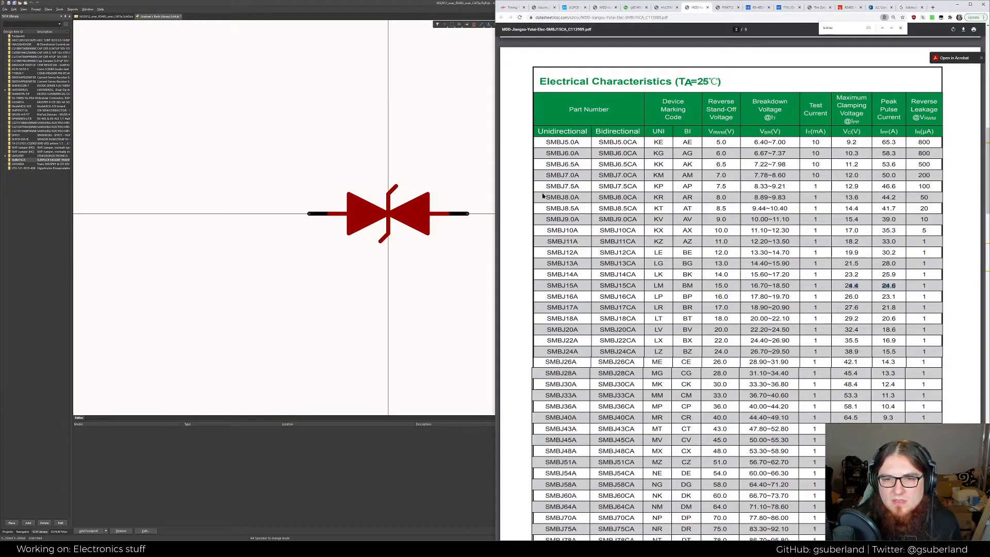
{"action": "scroll", "coordinate": [564, 308], "scroll_direction": "down", "scroll_amount": 1}
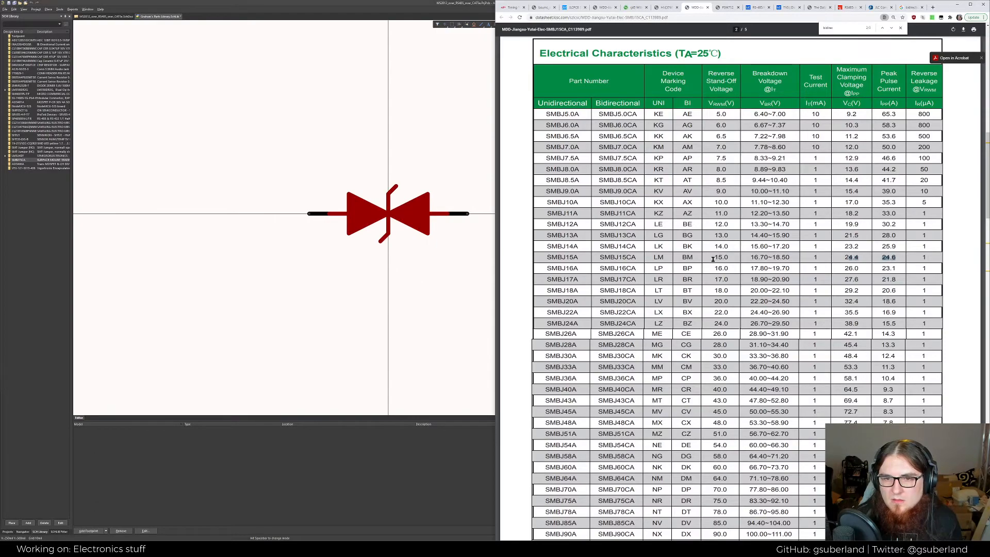
{"action": "left_click_drag", "start_coordinate": [712, 257], "coordinate": [729, 257]}
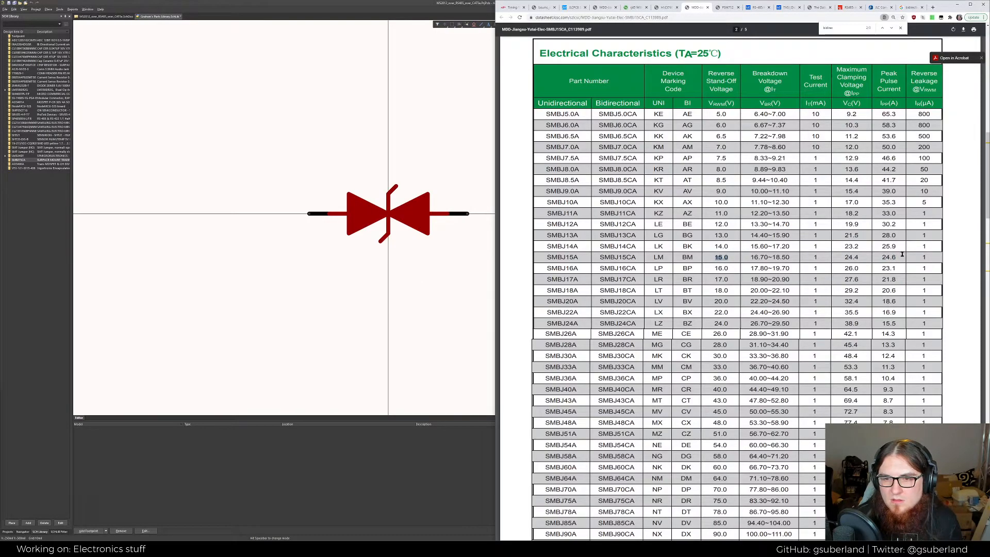
{"action": "left_click", "coordinate": [928, 257]}
{"action": "left_click_drag", "start_coordinate": [932, 257], "coordinate": [696, 256]}
{"action": "key", "text": "alt+Tab"}
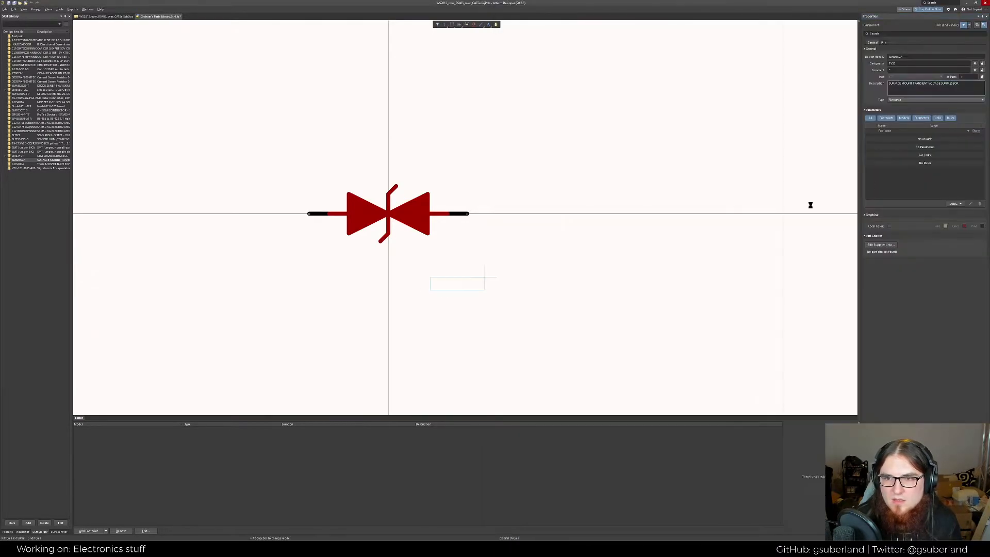
{"action": "left_click", "coordinate": [975, 92]}
{"action": "type", "text": "15.0 16.70-18.50 1 24.4 24.6 1"}
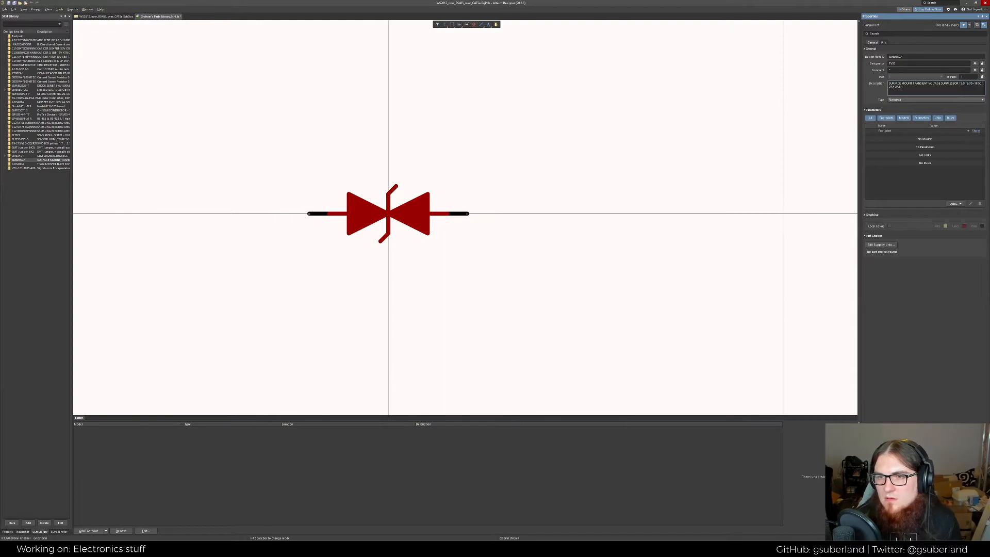
In the description, label the first value as "- Standoff 15.0V" and put "Breakdown" before the 16.70-18.50 range, following the datasheet columns
{"action": "left_click", "coordinate": [963, 83]}
{"action": "type", "text": "V"}
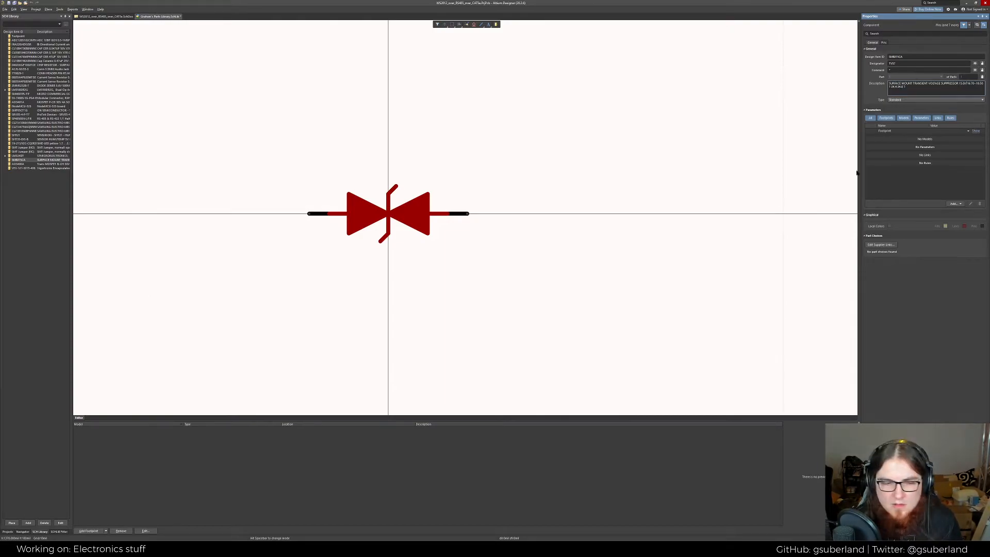
{"action": "key", "text": "alt+Tab"}
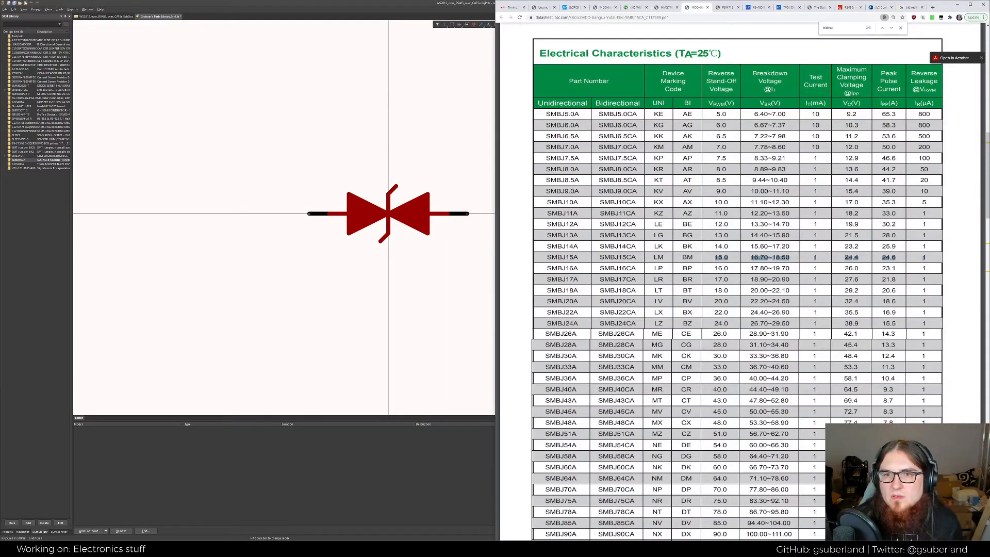
{"action": "left_click", "coordinate": [225, 8]}
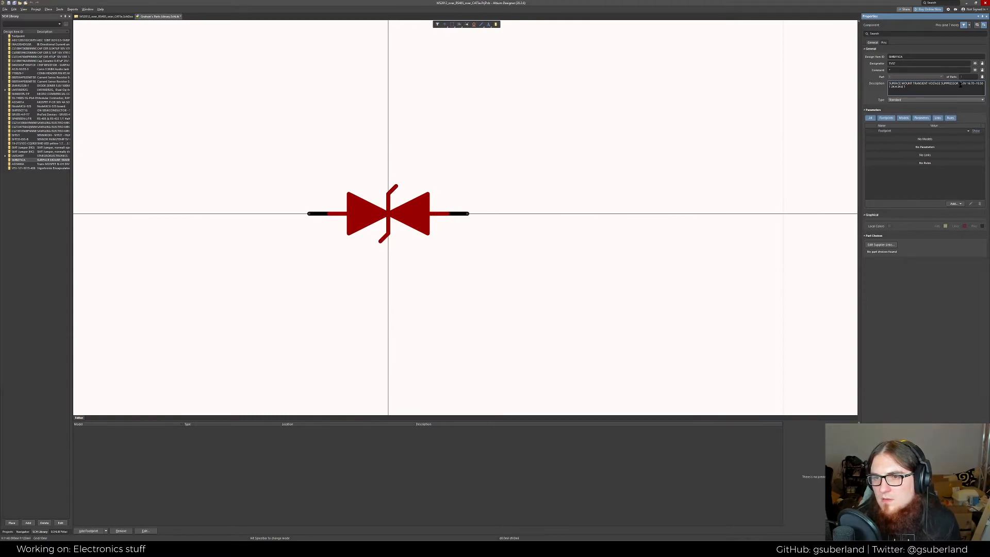
{"action": "type", "text": "- Standoff 15.0V, B"}
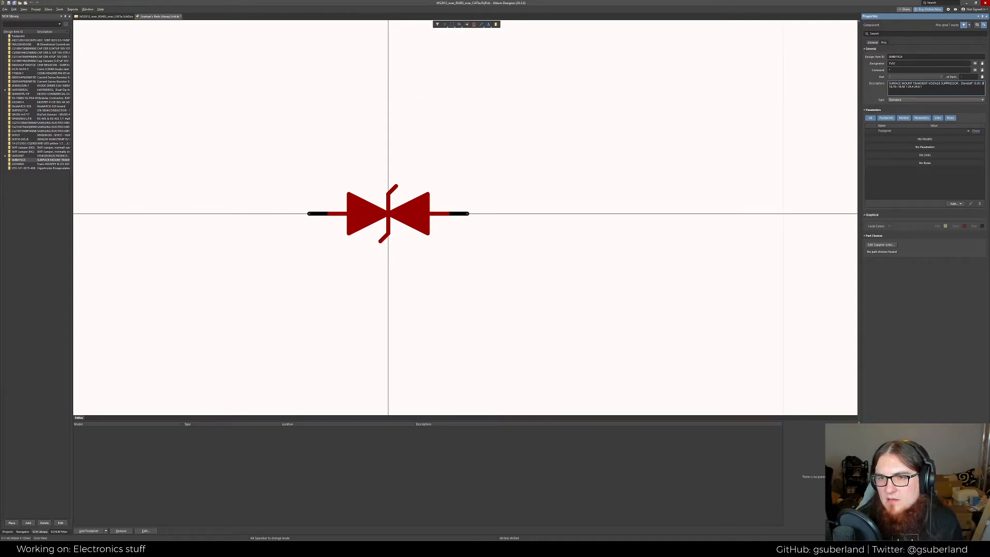
{"action": "type", "text": "reakdown"}
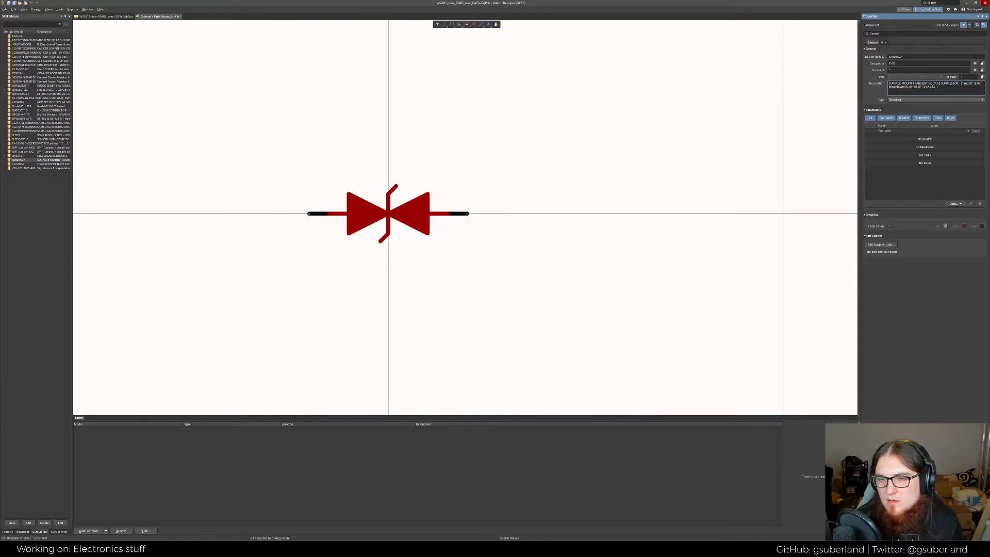
In the SMBJ15CA description, label the 24.4 value as "Max Clamping Voltage" and the 24.6 value as "Peak Current", following the datasheet columns
{"action": "key", "text": "alt+Tab"}
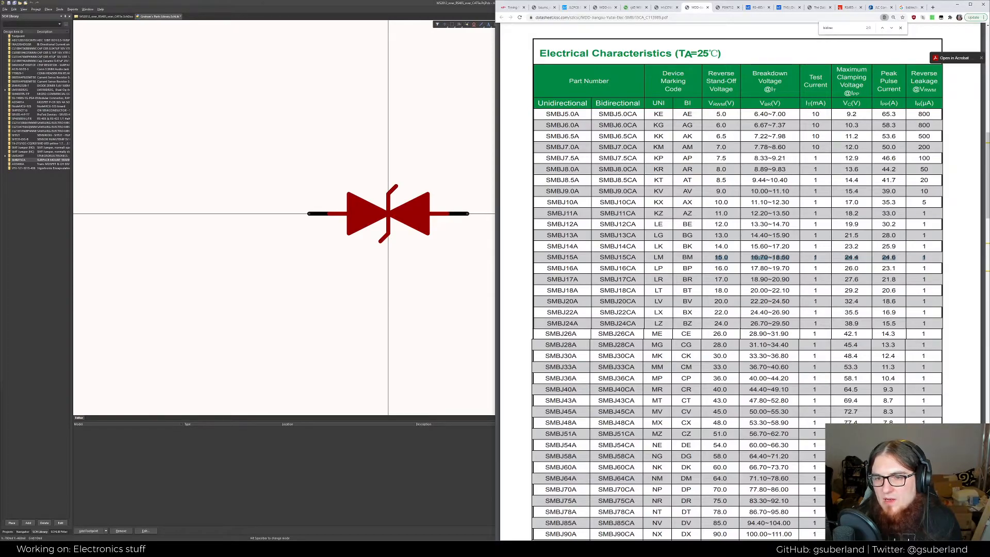
{"action": "key", "text": "alt+Tab"}
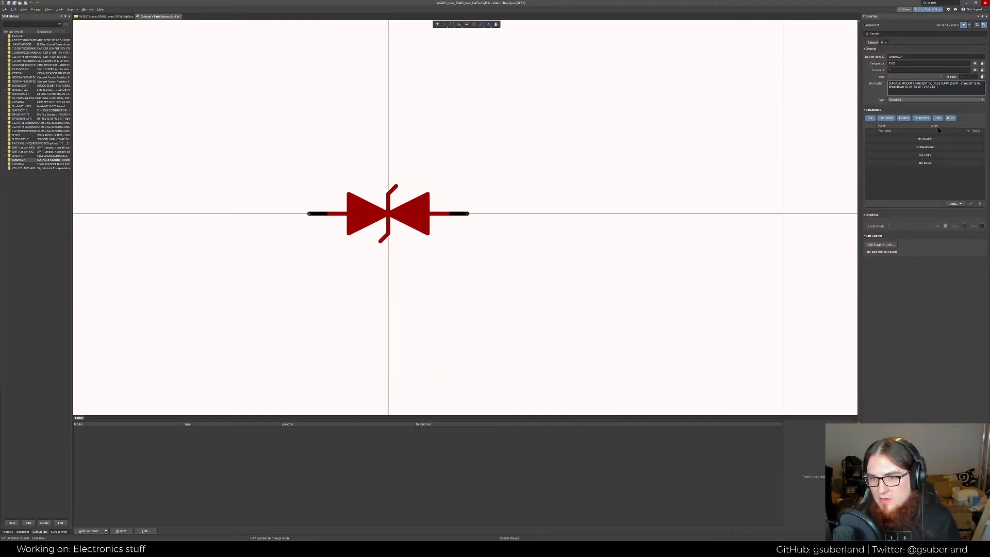
{"action": "left_click", "coordinate": [922, 87]}
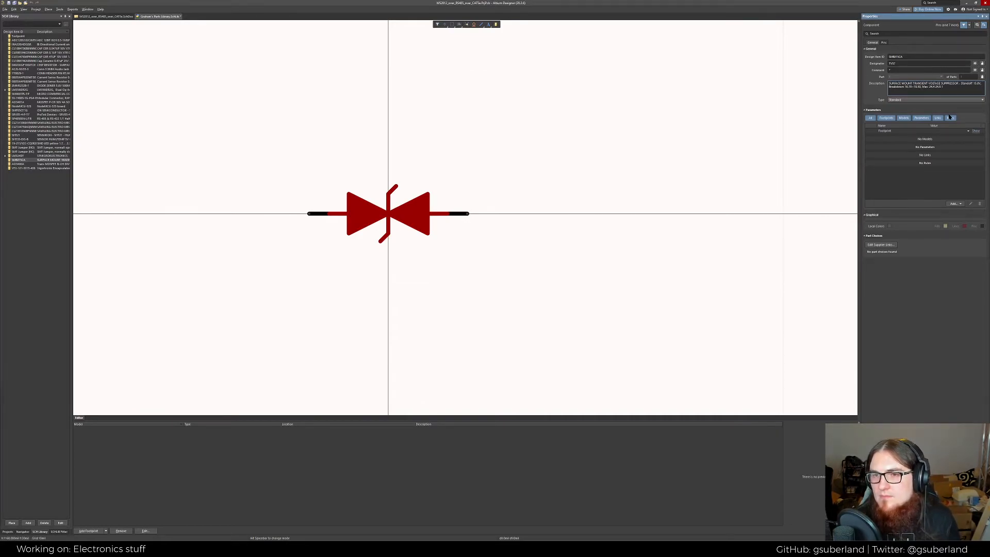
{"action": "type", "text": ", Max Clamping Voltag"}
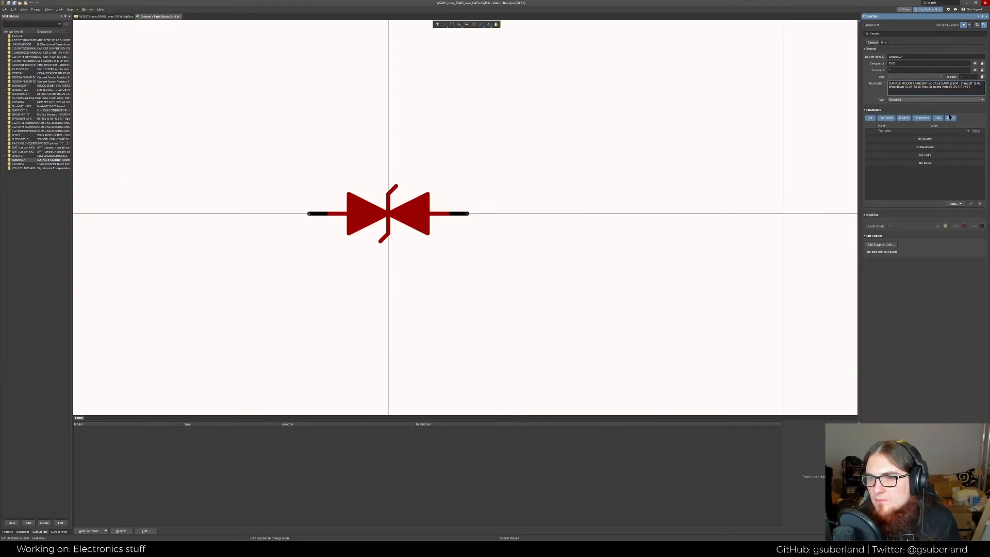
{"action": "type", "text": "e, 24.4, Peak Current"}
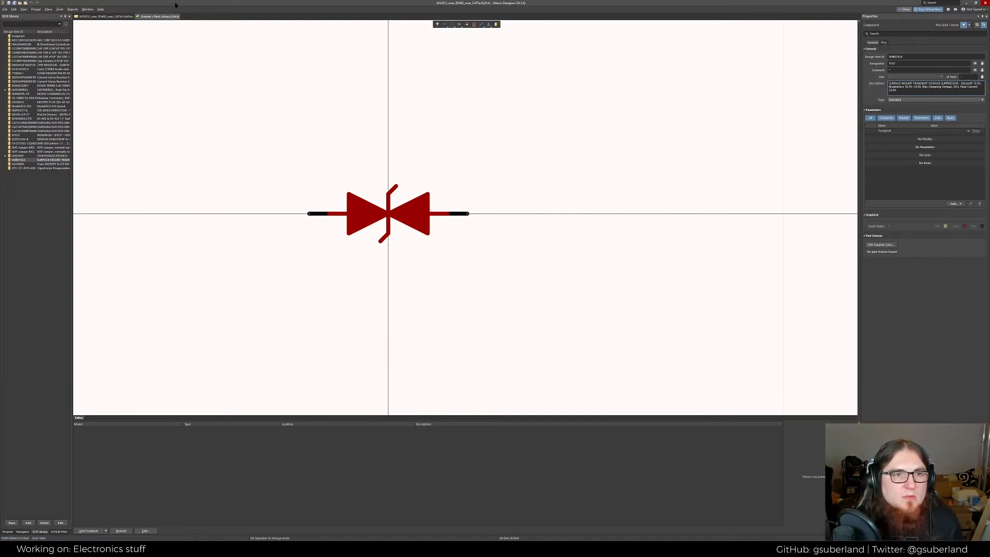
Place the SMBJ15CA TVS diode on the WS2812 over RS485 schematic, below and to the right of Header 8, rotated to vertical
{"action": "left_click", "coordinate": [125, 17]}
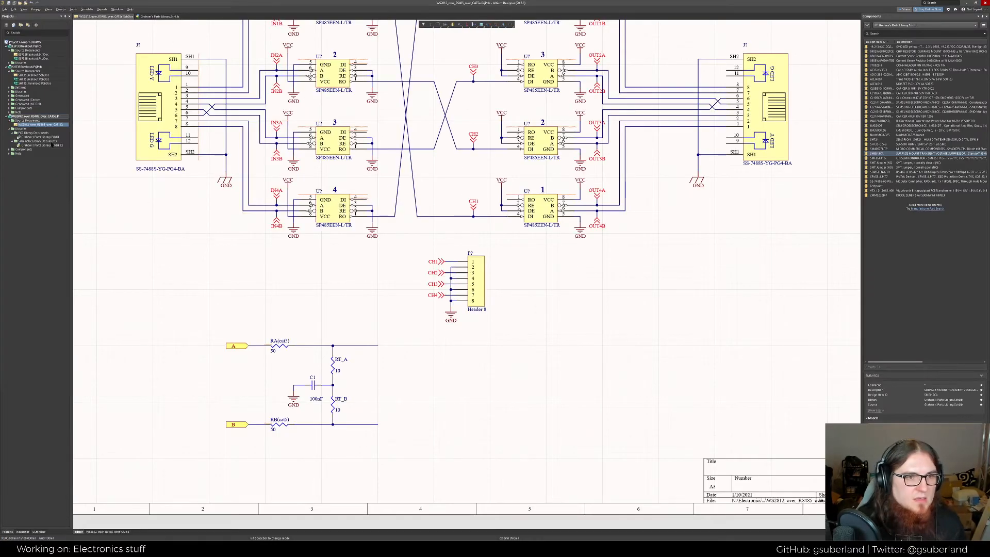
{"action": "left_click_drag", "start_coordinate": [921, 155], "coordinate": [467, 372]}
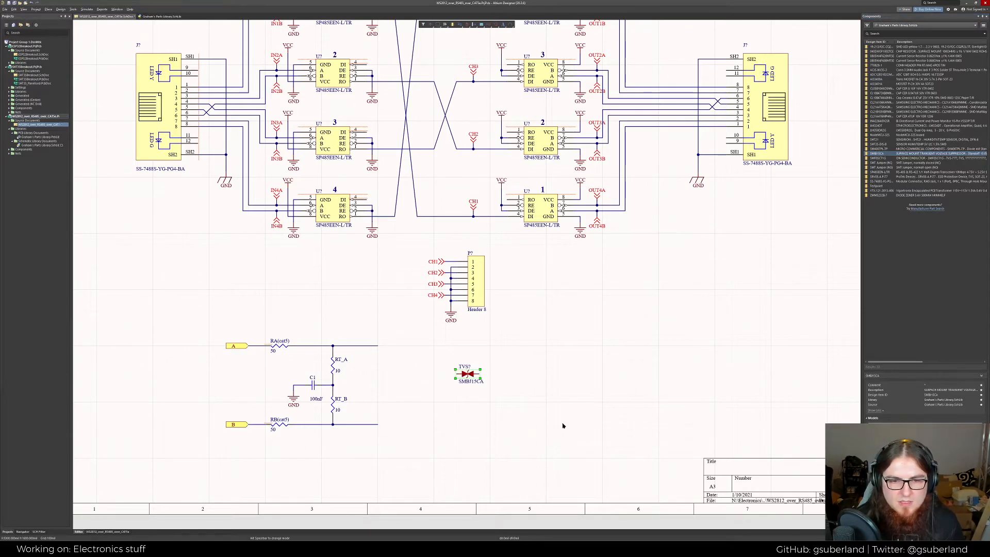
{"action": "scroll", "coordinate": [510, 401], "scroll_direction": "up", "scroll_amount": 2, "text": "ctrl"}
{"action": "scroll", "coordinate": [506, 406], "scroll_direction": "down", "scroll_amount": 3, "text": "ctrl"}
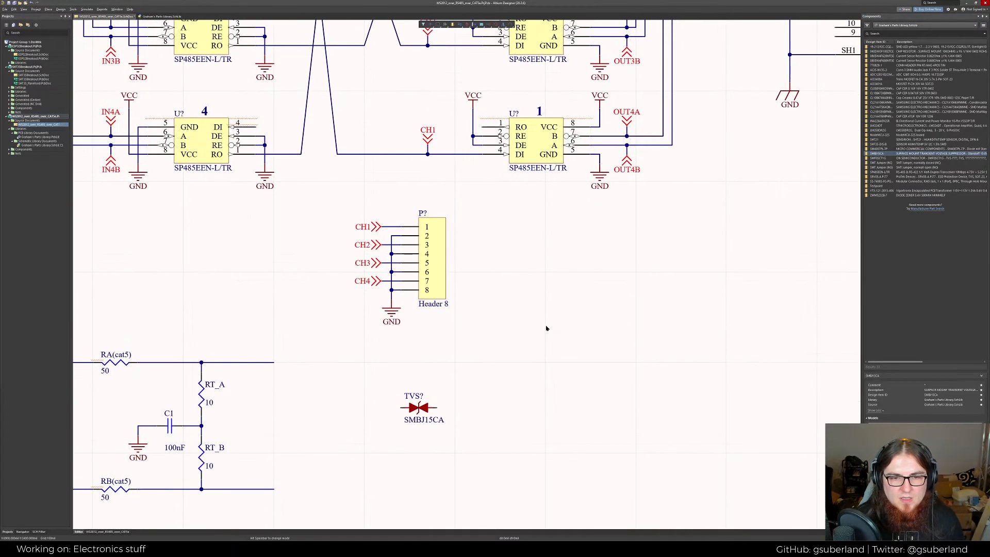
{"action": "left_click_drag", "start_coordinate": [442, 402], "coordinate": [523, 385]}
{"action": "key", "text": "space"}
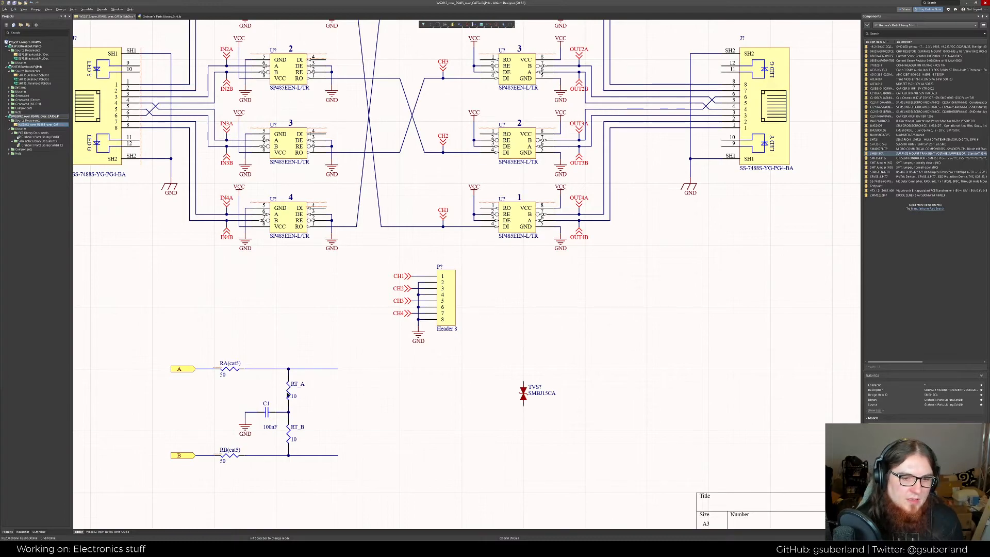
Place a Res3 resistor from the Miscellaneous Devices library vertically, directly above the SMBJ15CA diode
{"action": "left_click", "coordinate": [926, 25]}
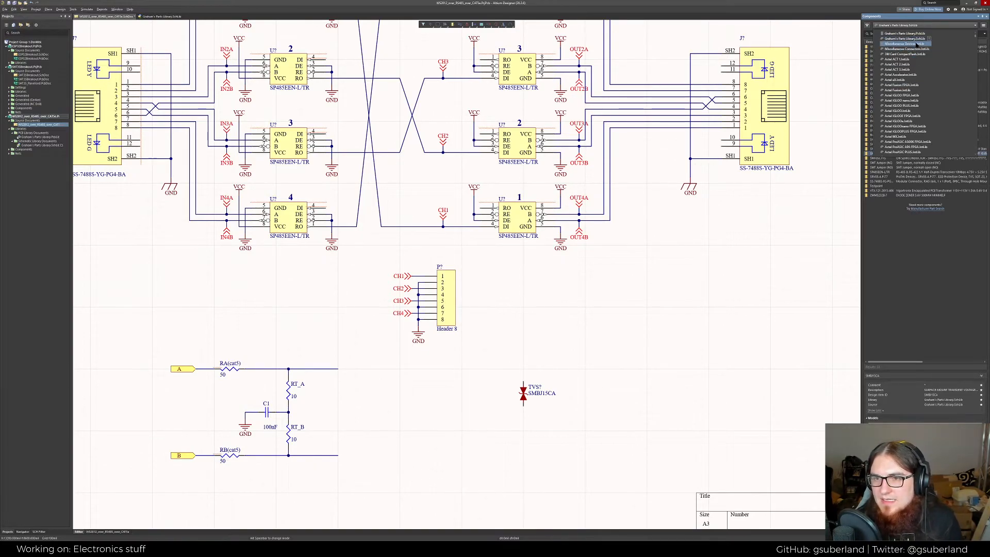
{"action": "left_click", "coordinate": [915, 49]}
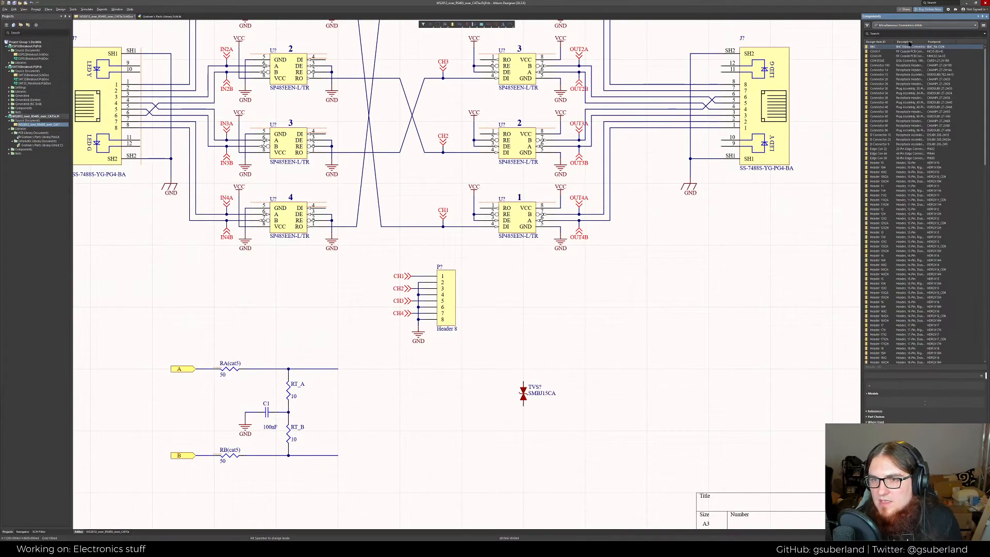
{"action": "left_click", "coordinate": [912, 26]}
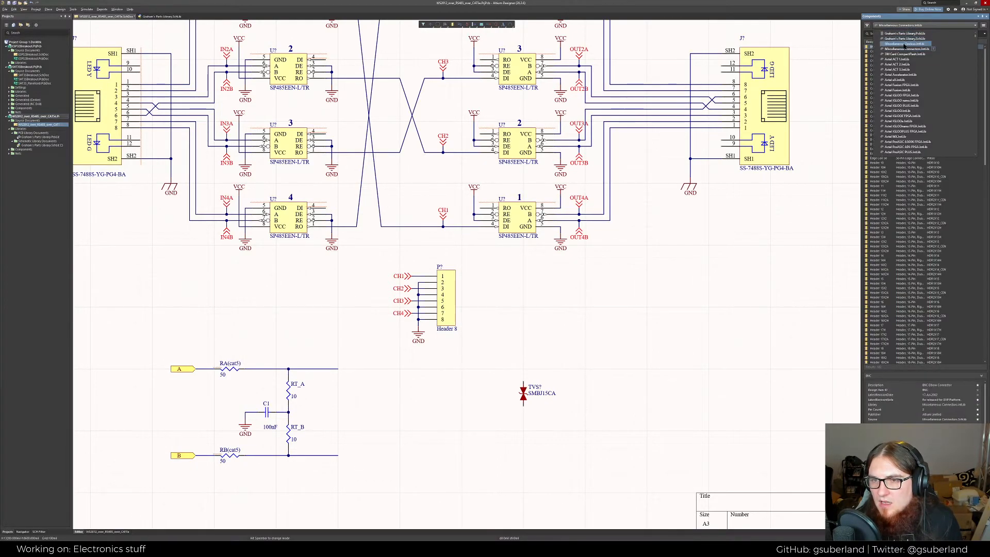
{"action": "left_click", "coordinate": [906, 52]}
{"action": "scroll", "coordinate": [908, 154], "scroll_direction": "down", "scroll_amount": 15}
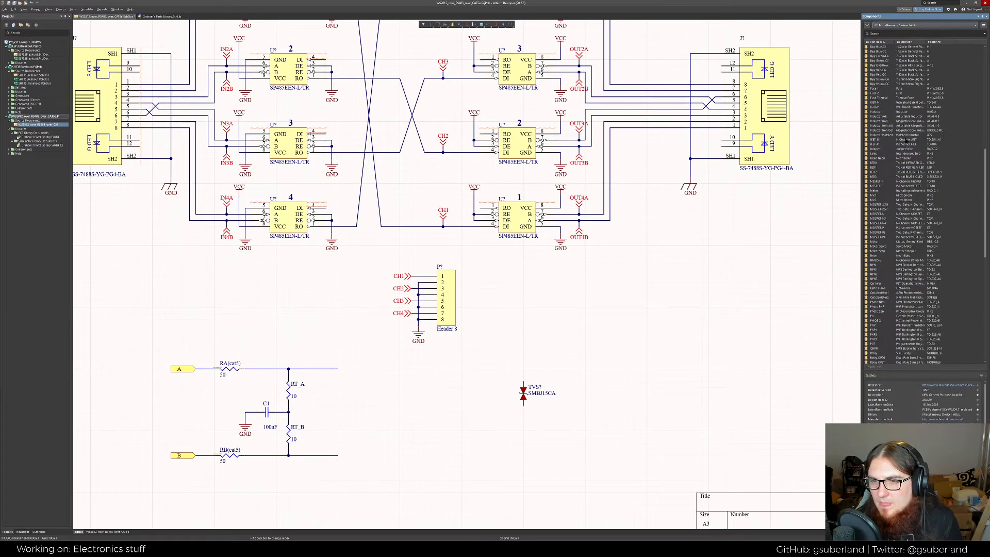
{"action": "scroll", "coordinate": [889, 260], "scroll_direction": "down", "scroll_amount": 6}
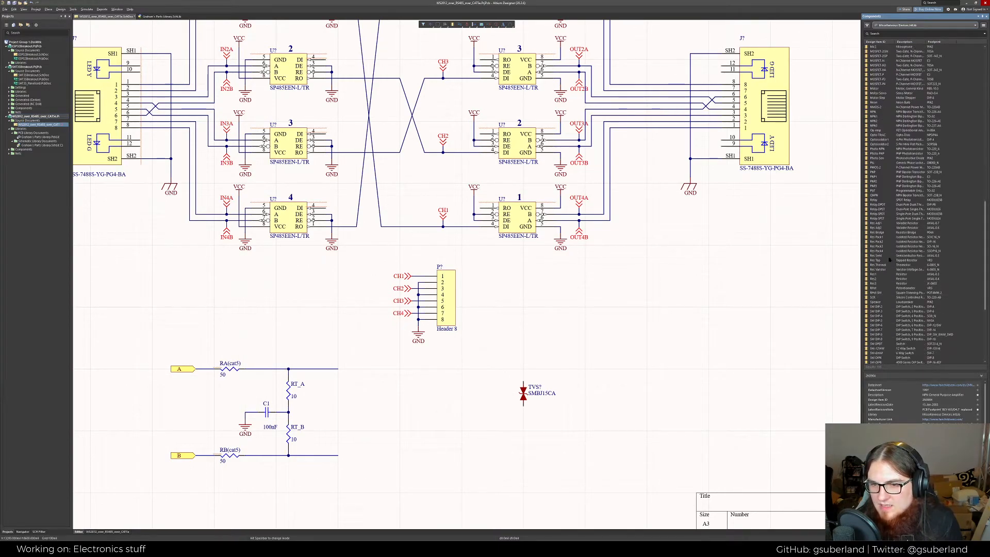
{"action": "left_click", "coordinate": [876, 284]}
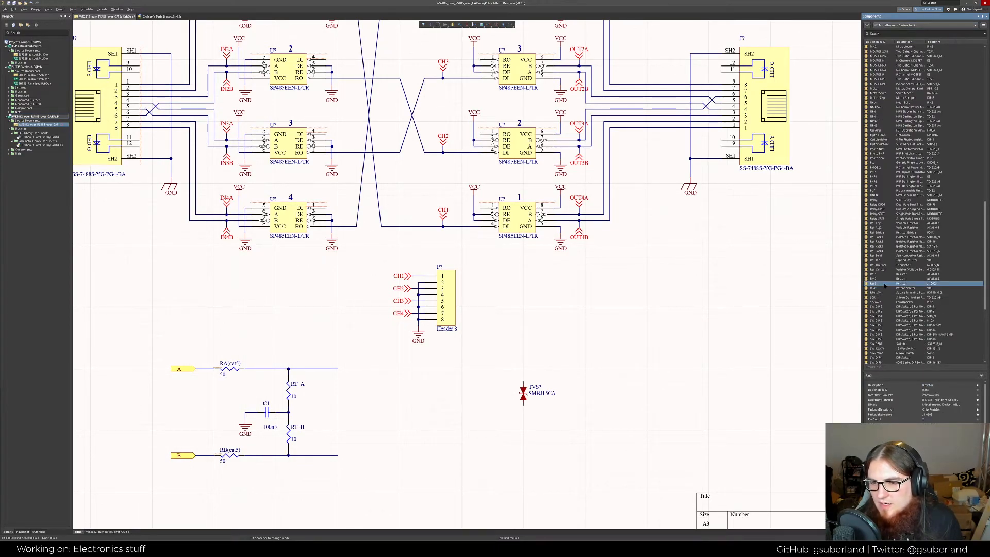
{"action": "scroll", "coordinate": [892, 409], "scroll_direction": "down", "scroll_amount": 3}
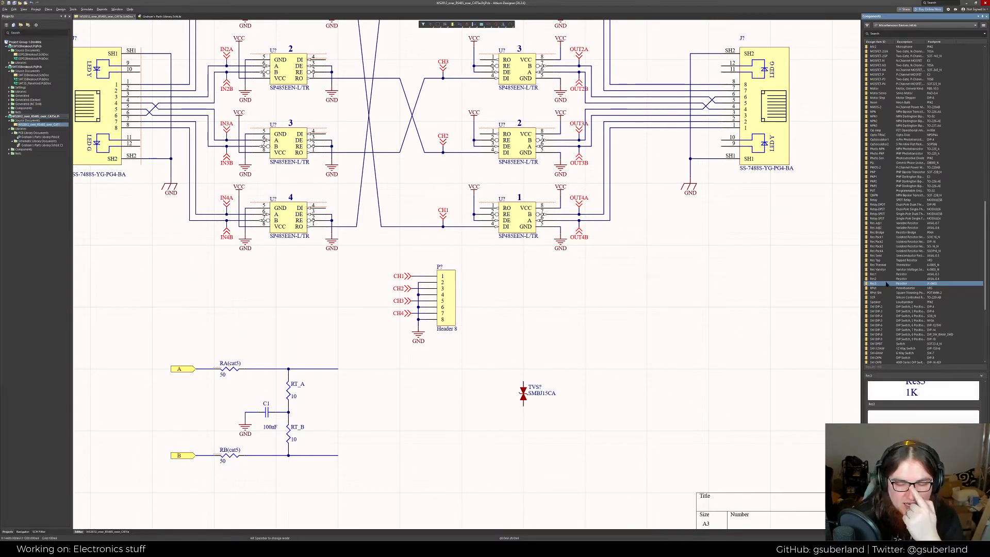
{"action": "left_click_drag", "start_coordinate": [885, 283], "coordinate": [565, 342]}
{"action": "key", "text": "space"}
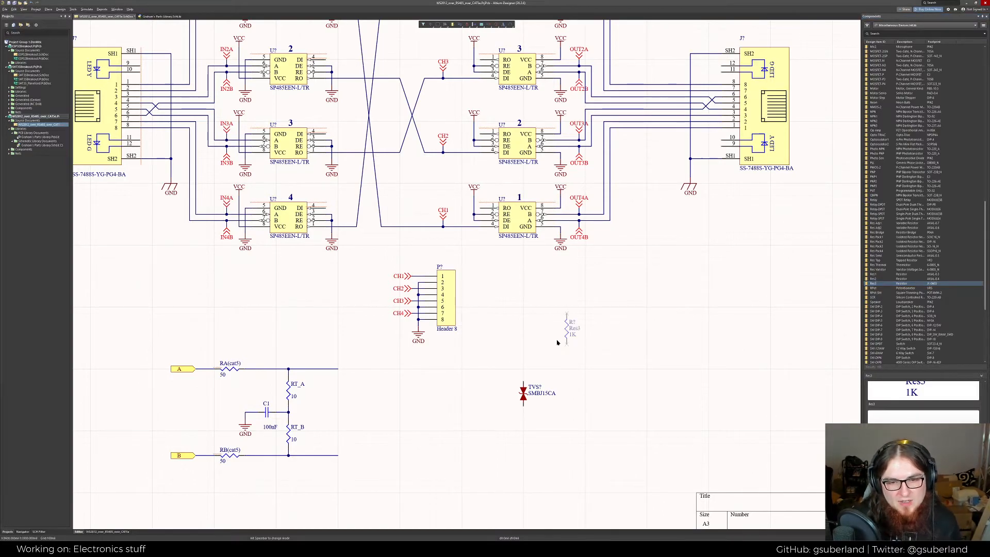
{"action": "left_click", "coordinate": [516, 370]}
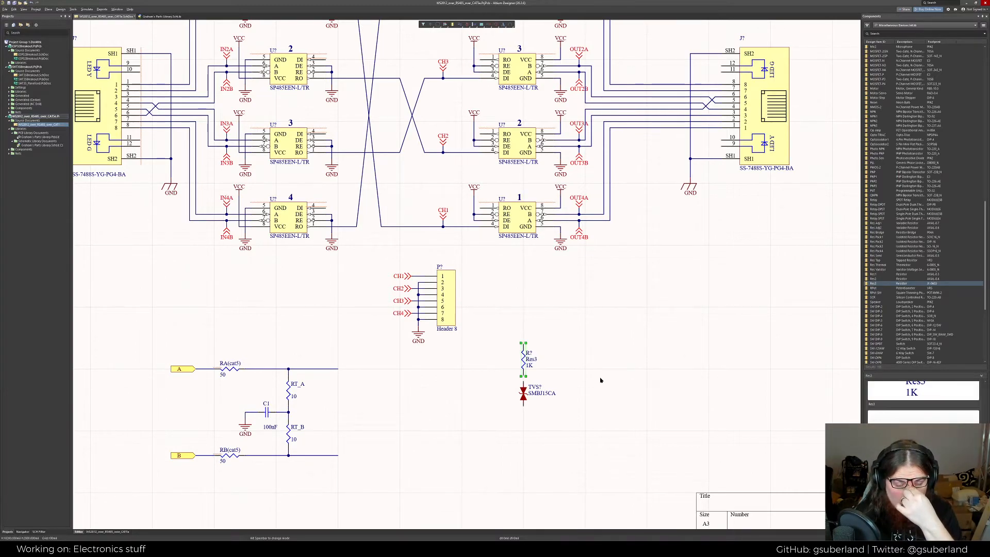
Open the placed Res3 resistor's properties, examine its parameters and select its Value parameter
{"action": "left_click", "coordinate": [888, 531]}
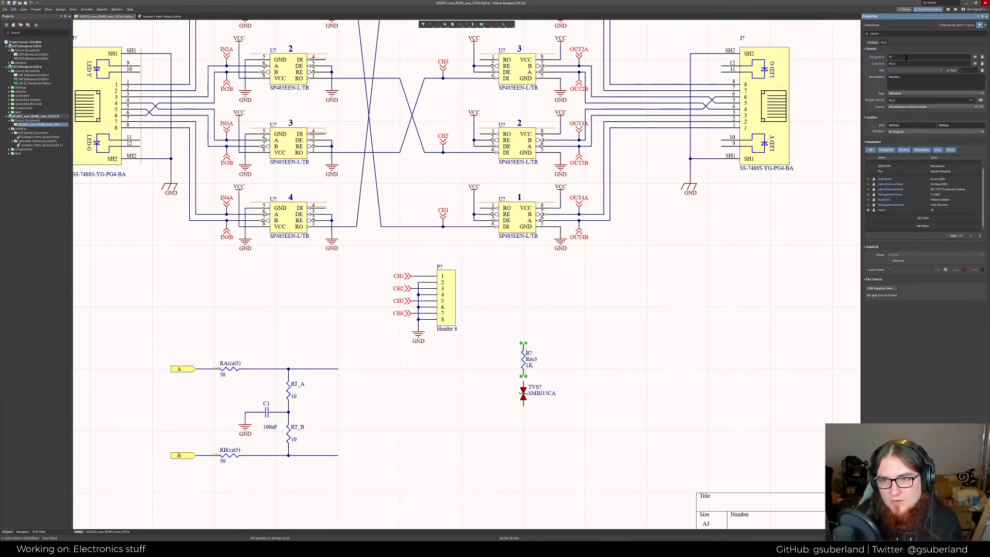
{"action": "left_click", "coordinate": [925, 63]}
{"action": "key", "text": "Tab"}
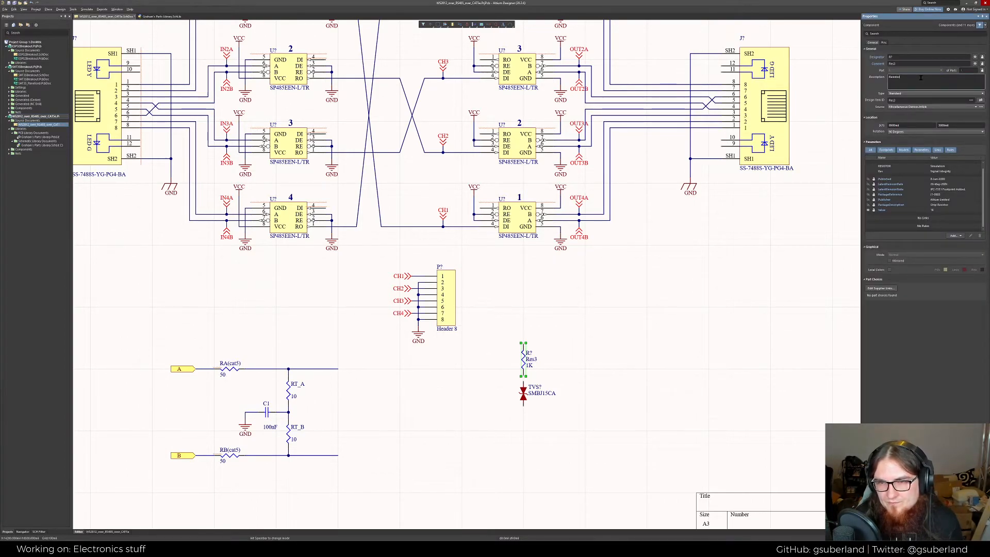
{"action": "left_click", "coordinate": [924, 100]}
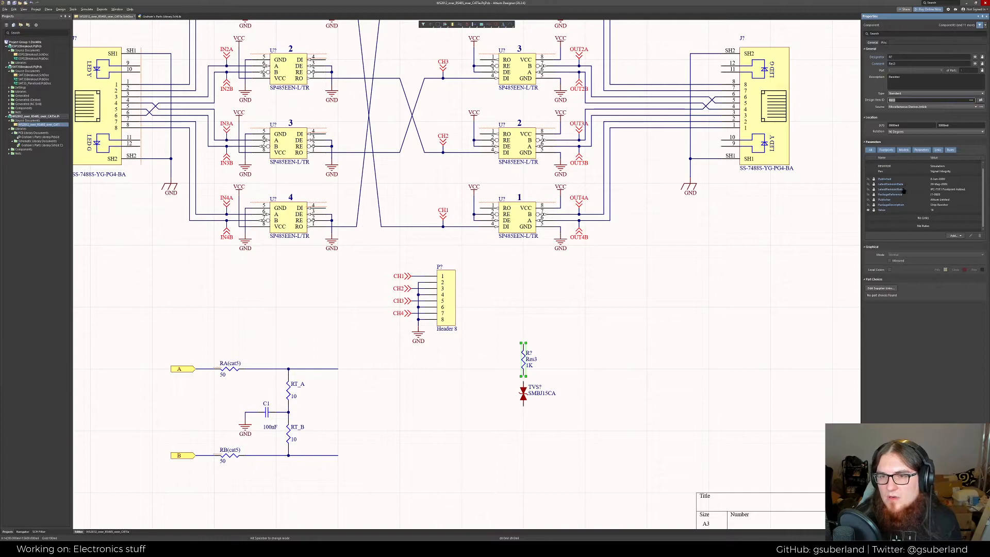
{"action": "scroll", "coordinate": [902, 186], "scroll_direction": "up", "scroll_amount": 1}
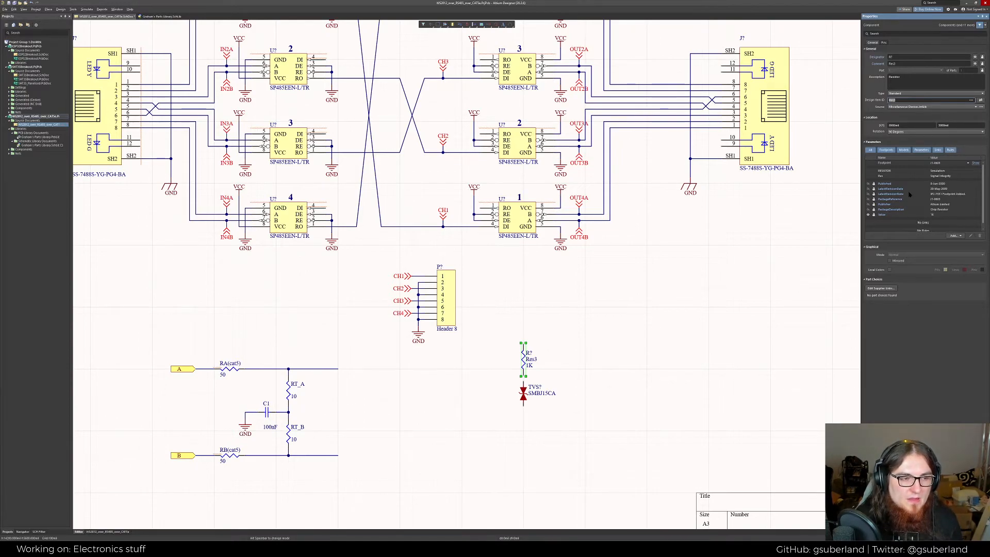
{"action": "scroll", "coordinate": [910, 203], "scroll_direction": "down", "scroll_amount": 1}
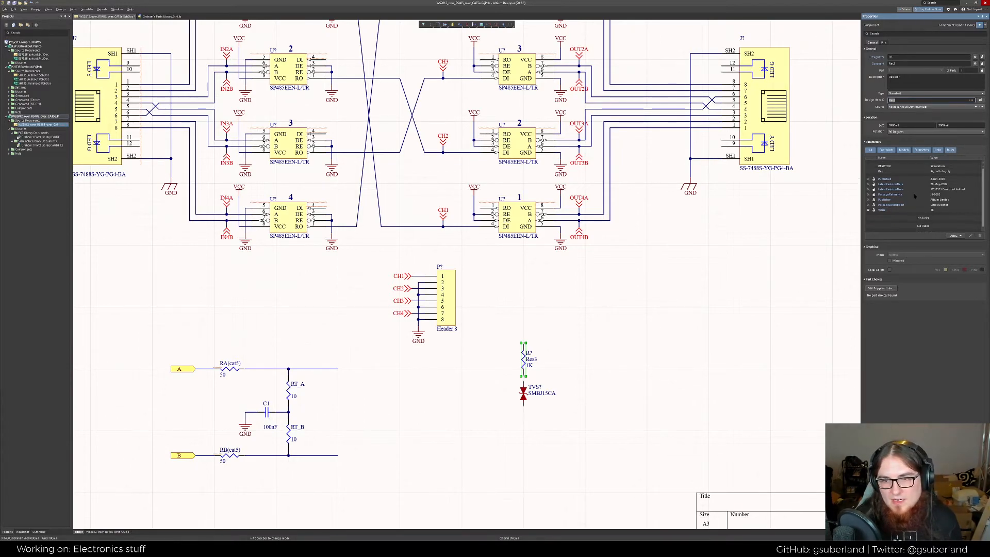
{"action": "left_click", "coordinate": [942, 210]}
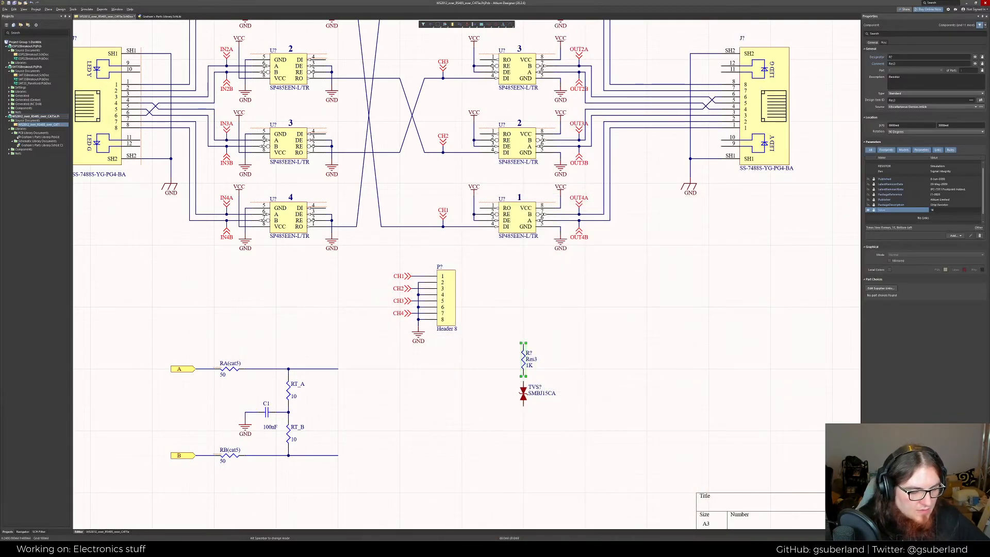
Switch to the browser and review the split termination article and the Bourns RS-485 evaluation board note for termination resistor details
{"action": "key", "text": "alt+Tab"}
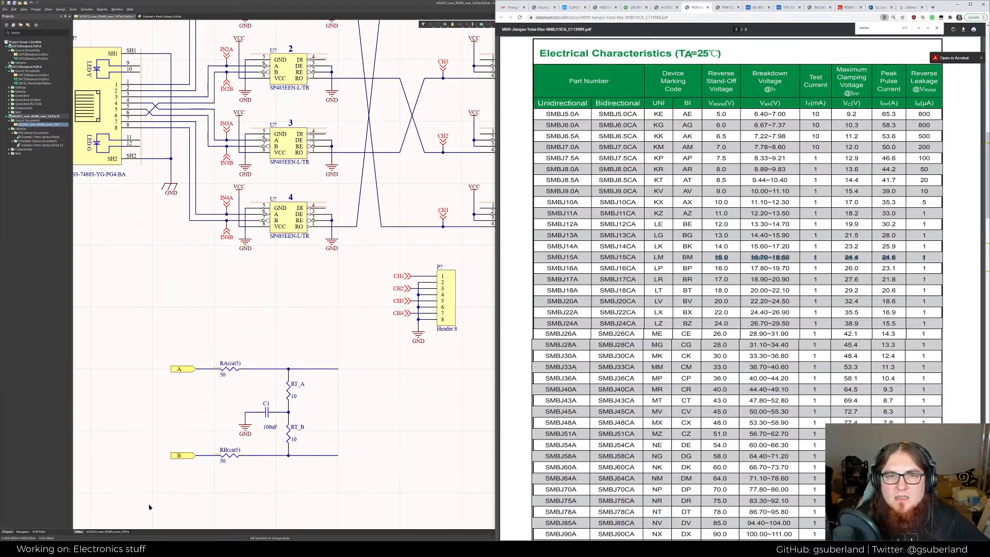
{"action": "left_click", "coordinate": [510, 9]}
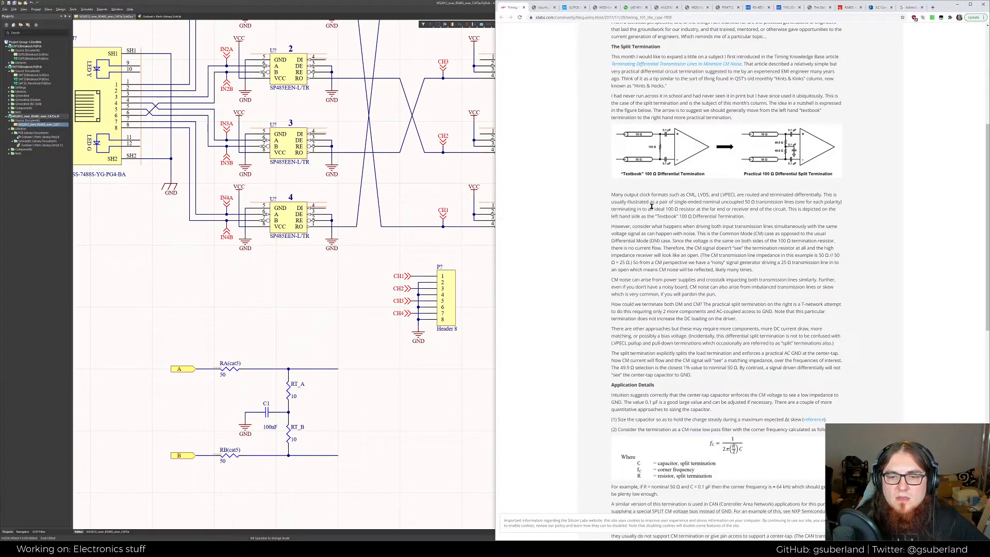
{"action": "scroll", "coordinate": [575, 233], "scroll_direction": "down", "scroll_amount": 5}
{"action": "scroll", "coordinate": [573, 229], "scroll_direction": "up", "scroll_amount": 10}
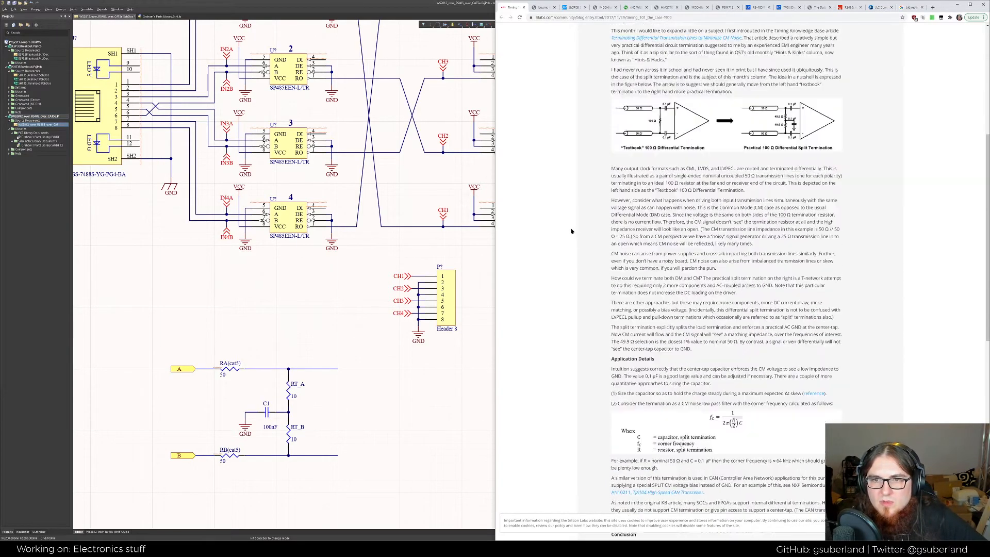
{"action": "scroll", "coordinate": [571, 230], "scroll_direction": "down", "scroll_amount": 4}
{"action": "scroll", "coordinate": [566, 230], "scroll_direction": "down", "scroll_amount": 1}
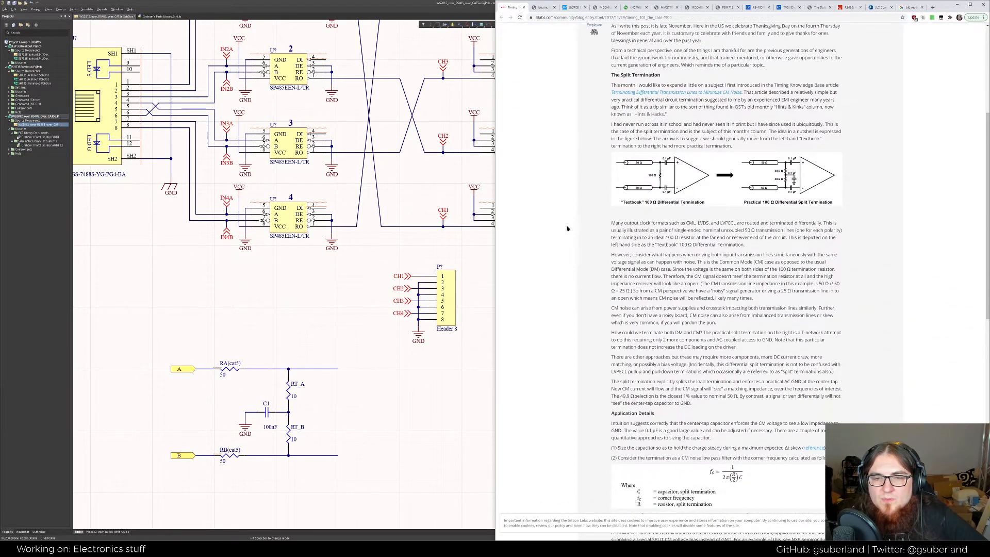
{"action": "left_click", "coordinate": [544, 8]}
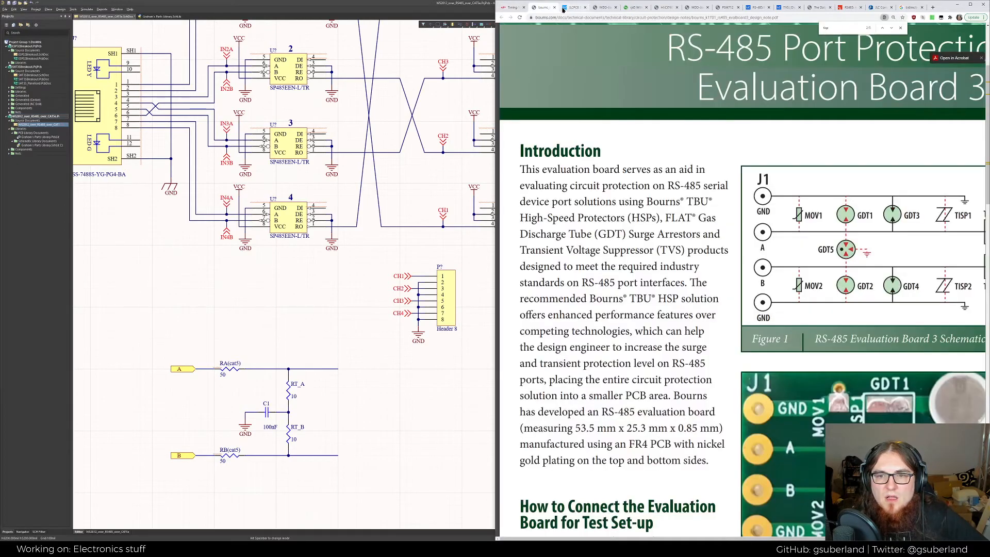
{"action": "left_click", "coordinate": [570, 7]}
{"action": "left_click", "coordinate": [545, 8]}
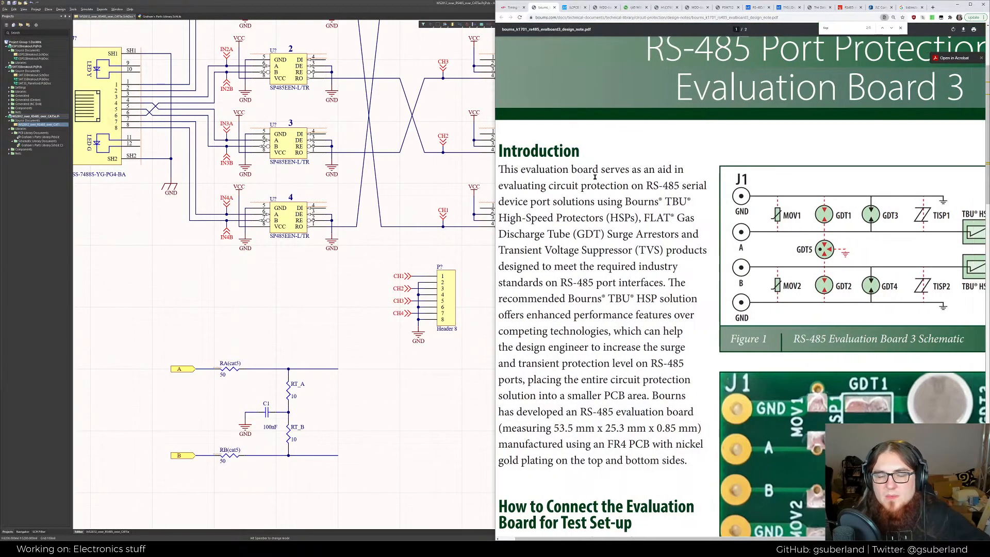
Search Google Images for "rs-485 termination resistor wattage" in a new browser tab
{"action": "key", "text": "ctrl+t"}
{"action": "type", "text": "rs-485 termination resistor wattage"}
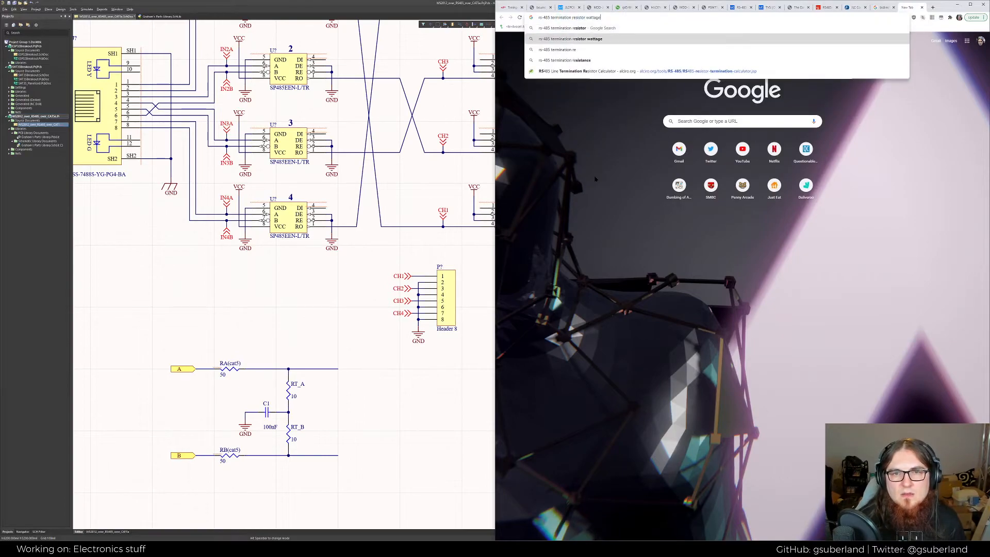
{"action": "left_click", "coordinate": [571, 50]}
{"action": "left_click", "coordinate": [575, 50]}
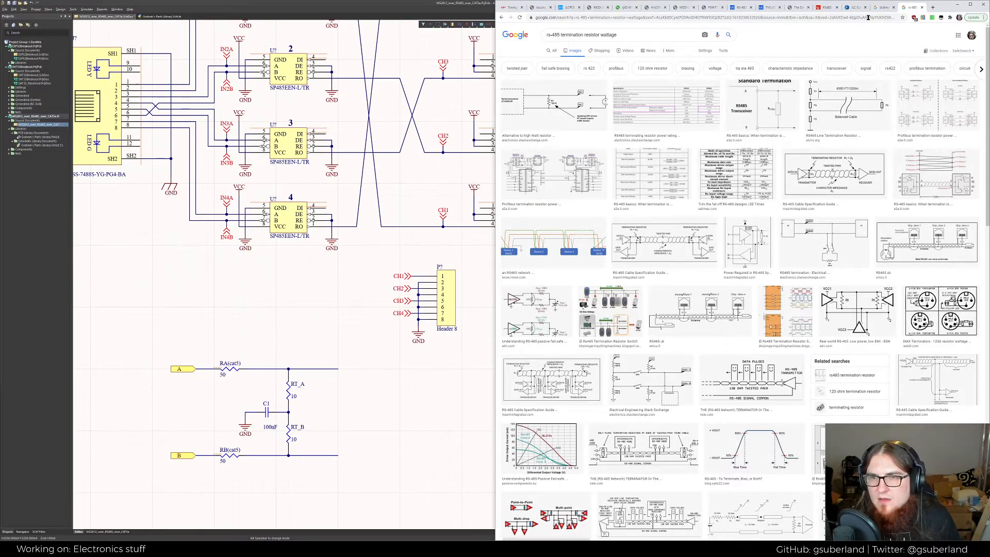
Go back through the open RS-485 references and bring up the RS485 page with the standard recommended wiring diagram
{"action": "left_click", "coordinate": [539, 7]}
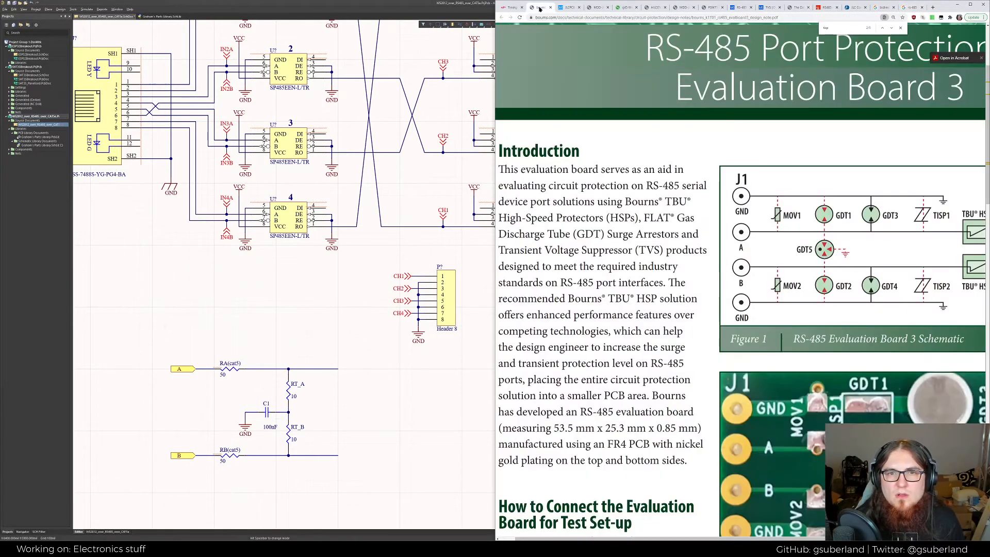
{"action": "left_click", "coordinate": [517, 7]}
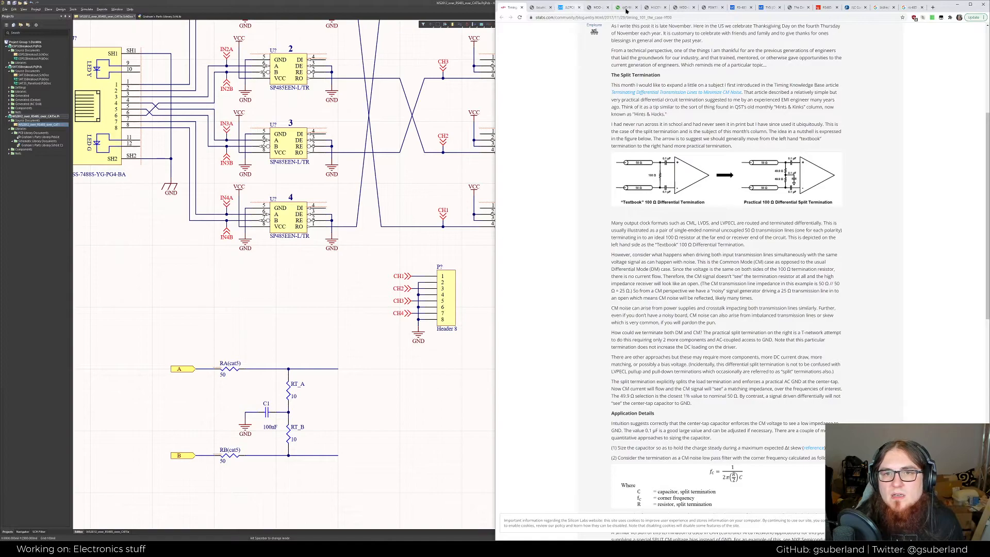
{"action": "left_click", "coordinate": [743, 7]}
{"action": "left_click", "coordinate": [827, 7]}
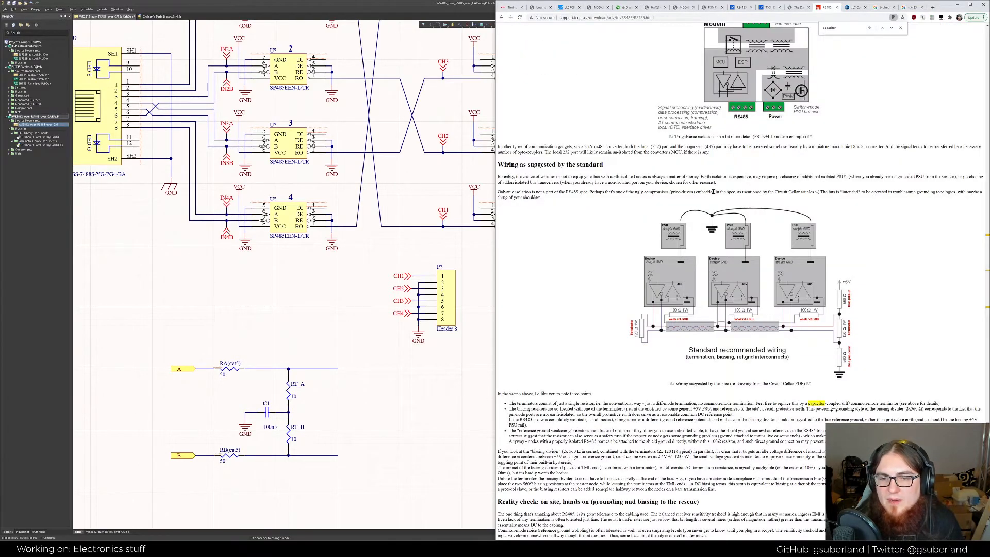
Examine the standard recommended wiring diagram, its resistor ratings and notes, and the following grounding and biasing section of the RS485 page
{"action": "scroll", "coordinate": [750, 290], "scroll_direction": "up", "scroll_amount": 1}
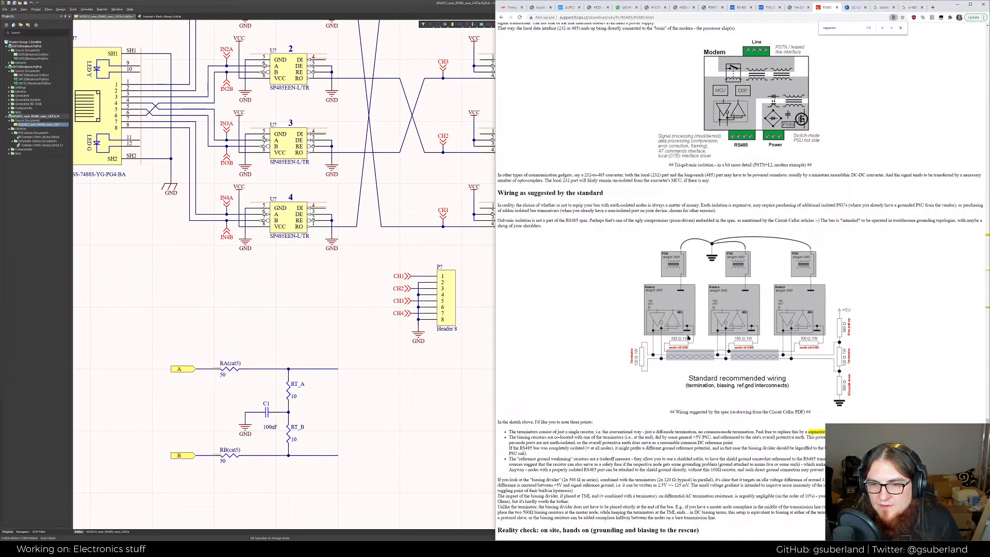
{"action": "left_click_drag", "start_coordinate": [517, 210], "coordinate": [578, 226]}
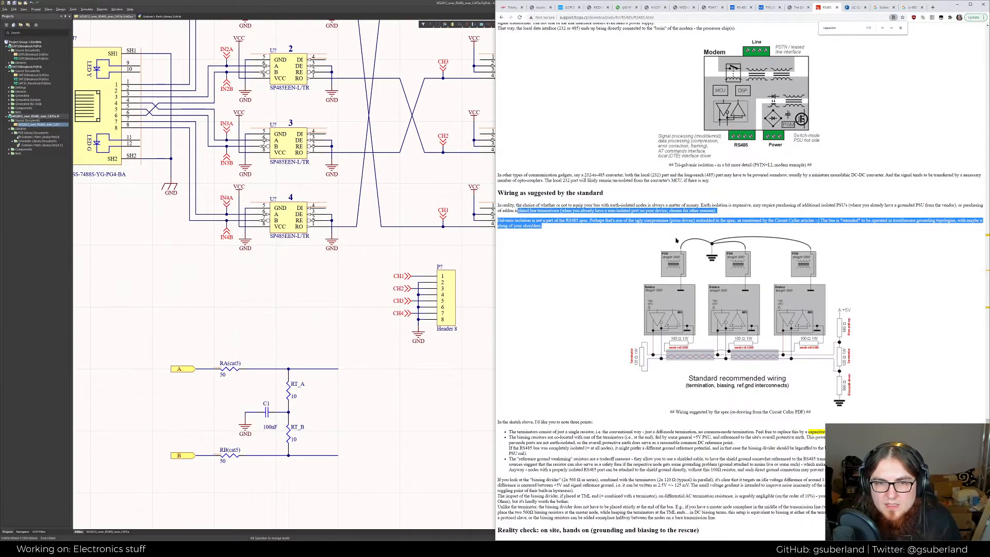
{"action": "left_click", "coordinate": [578, 225]}
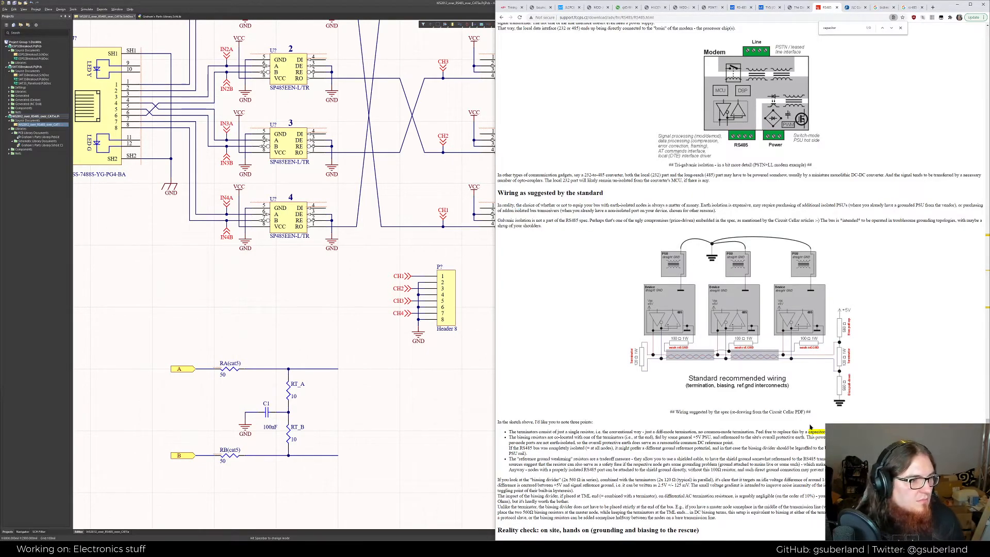
{"action": "scroll", "coordinate": [810, 427], "scroll_direction": "up", "scroll_amount": 2, "text": "ctrl"}
{"action": "scroll", "coordinate": [896, 348], "scroll_direction": "down", "scroll_amount": 2, "text": "ctrl"}
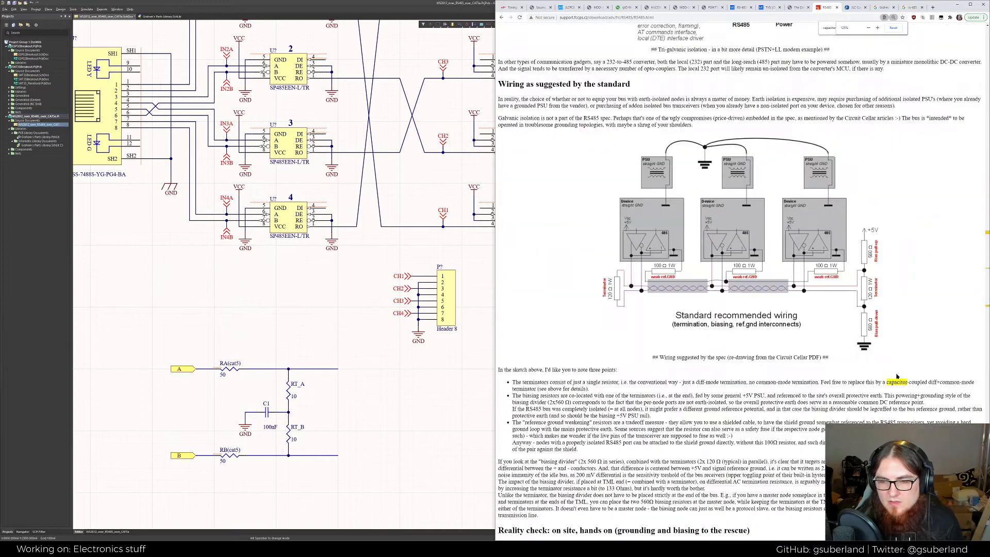
{"action": "scroll", "coordinate": [901, 373], "scroll_direction": "up", "scroll_amount": 3, "text": "ctrl"}
{"action": "scroll", "coordinate": [899, 361], "scroll_direction": "down", "scroll_amount": 5}
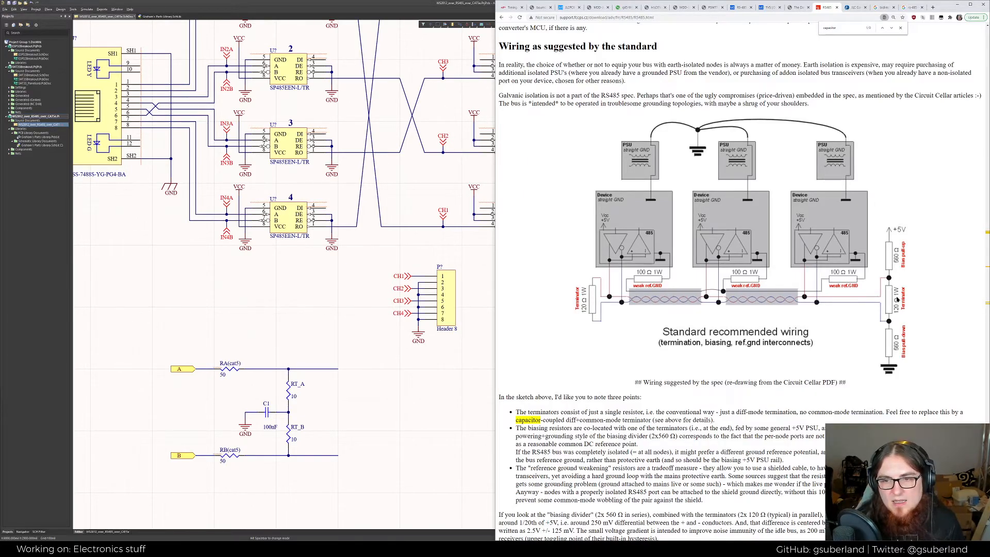
{"action": "scroll", "coordinate": [896, 298], "scroll_direction": "down", "scroll_amount": 3, "text": "ctrl"}
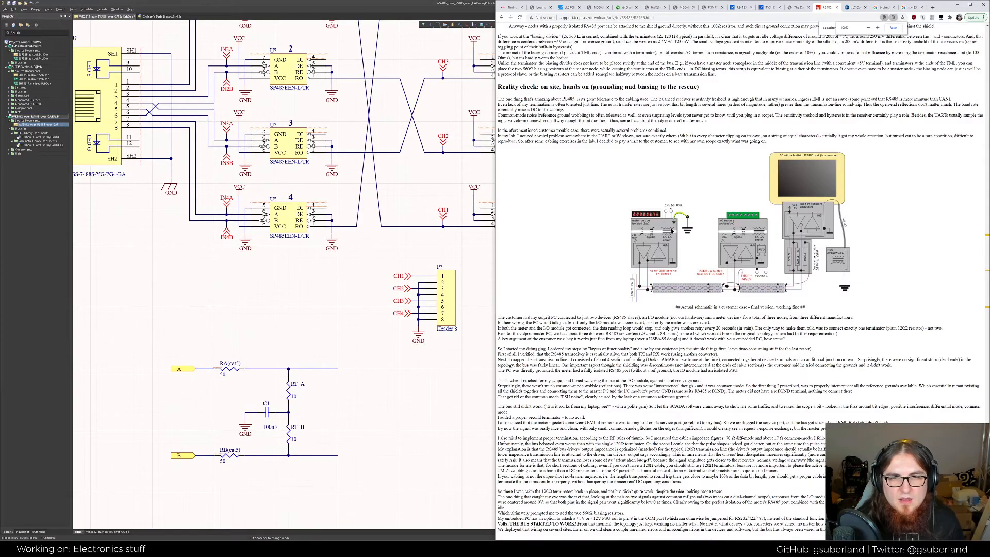
{"action": "scroll", "coordinate": [671, 230], "scroll_direction": "up", "scroll_amount": 1}
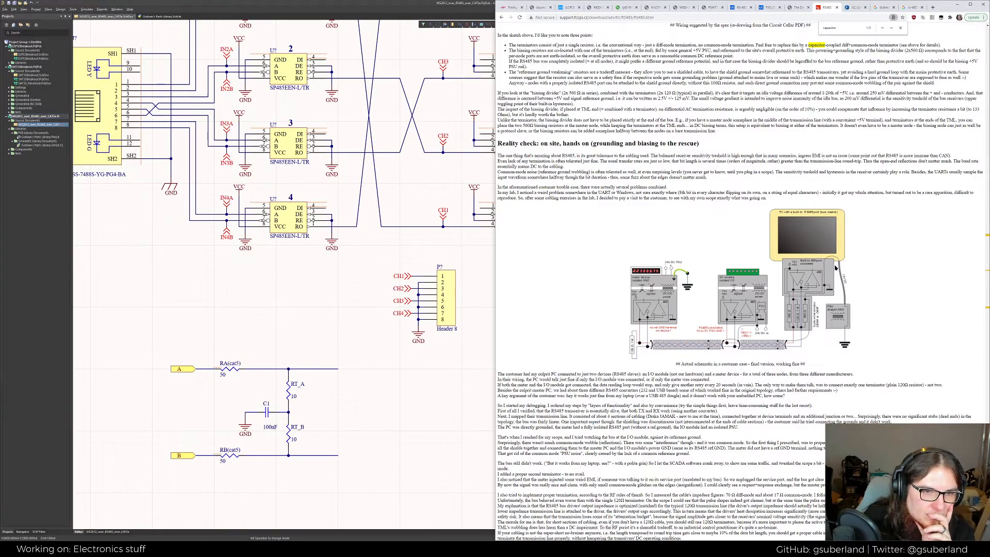
Calculate 25/120 in a new browser tab and close the tab
{"action": "key", "text": "ctrl+t"}
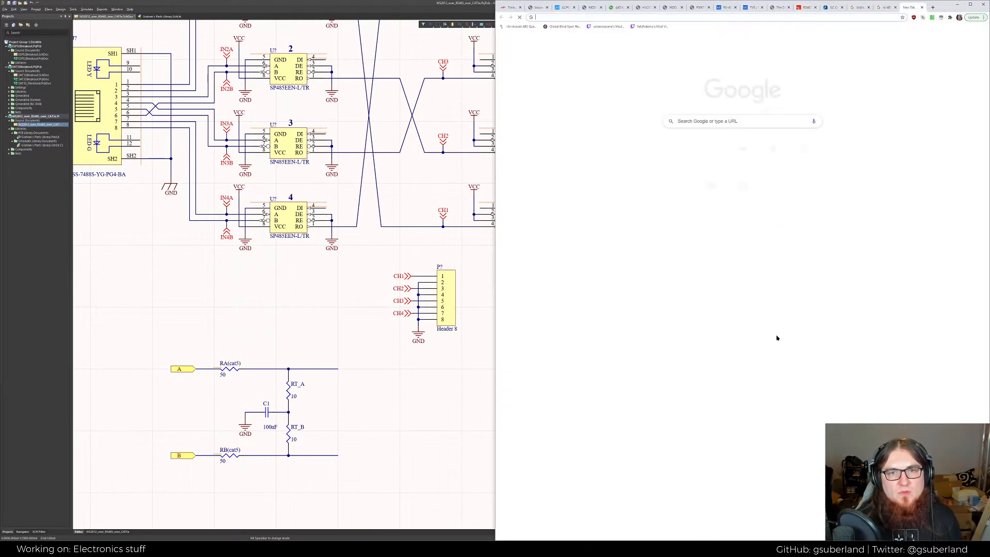
{"action": "type", "text": "250"}
{"action": "type", "text": "/120"}
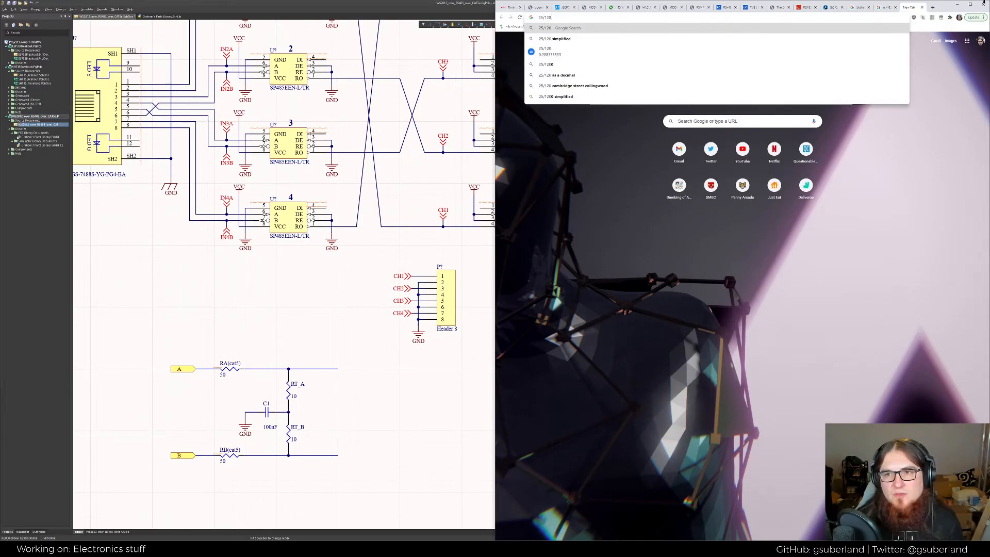
{"action": "left_click", "coordinate": [920, 7]}
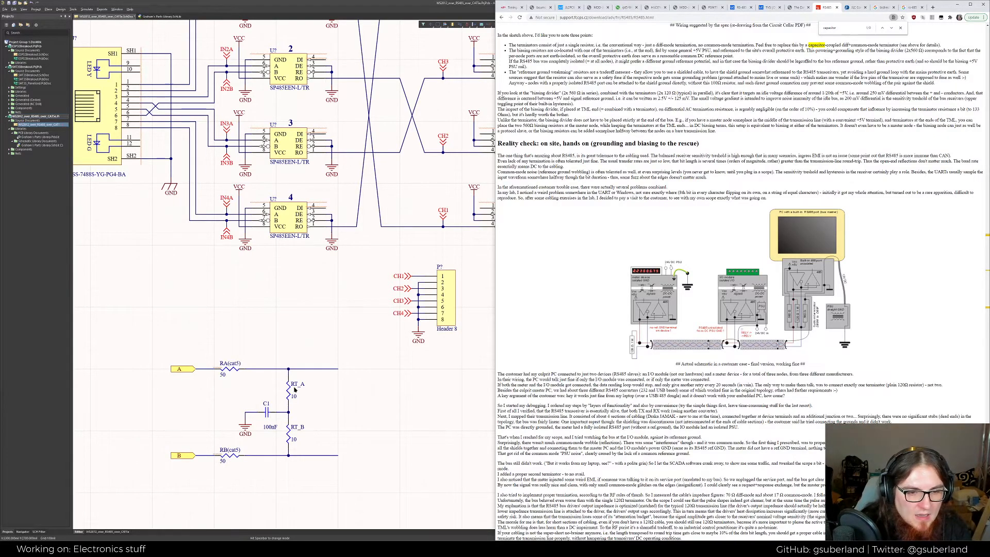
Switch back to Altium Designer and set the selected Res3 resistor's Value parameter to 20
{"action": "left_click", "coordinate": [399, 375]}
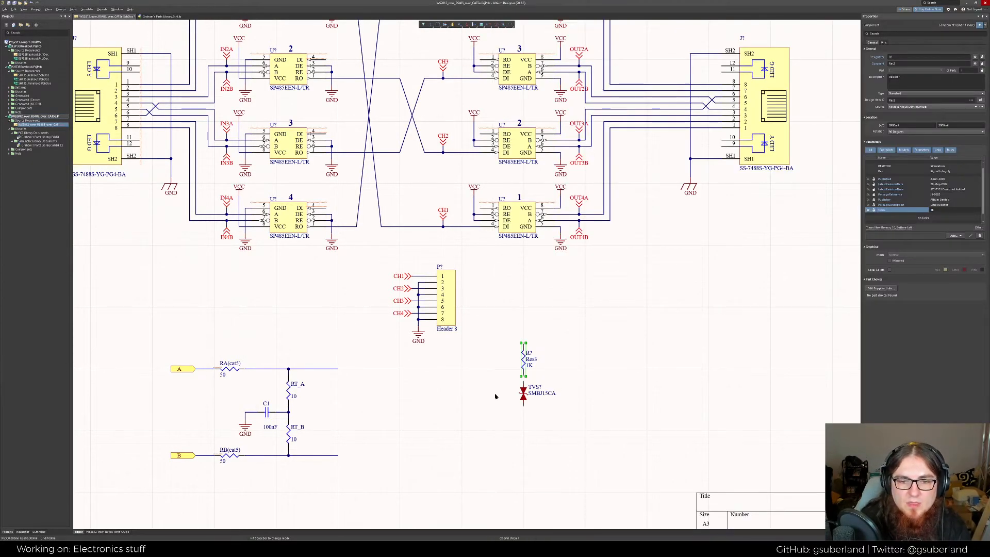
{"action": "left_click", "coordinate": [957, 209]}
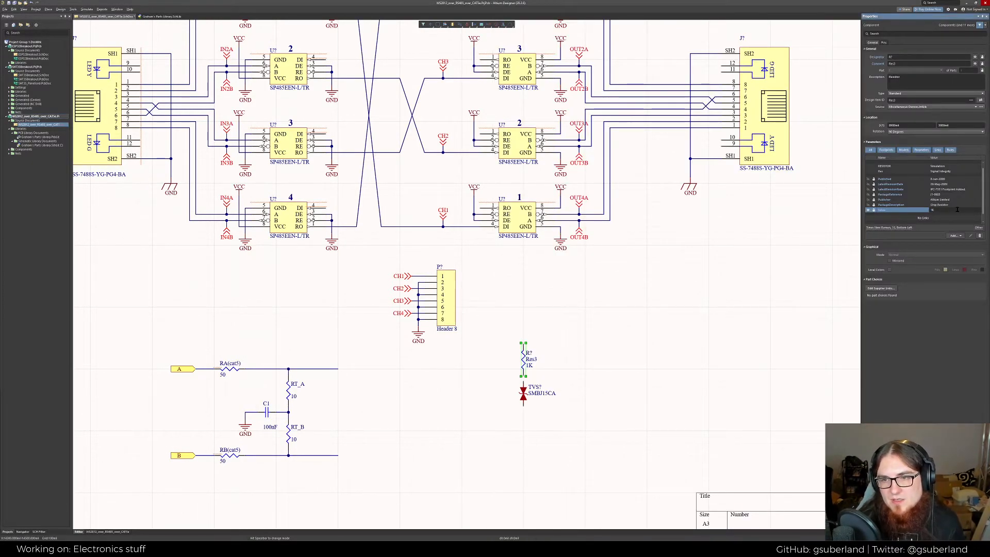
{"action": "type", "text": "20"}
{"action": "key", "text": "Return"}
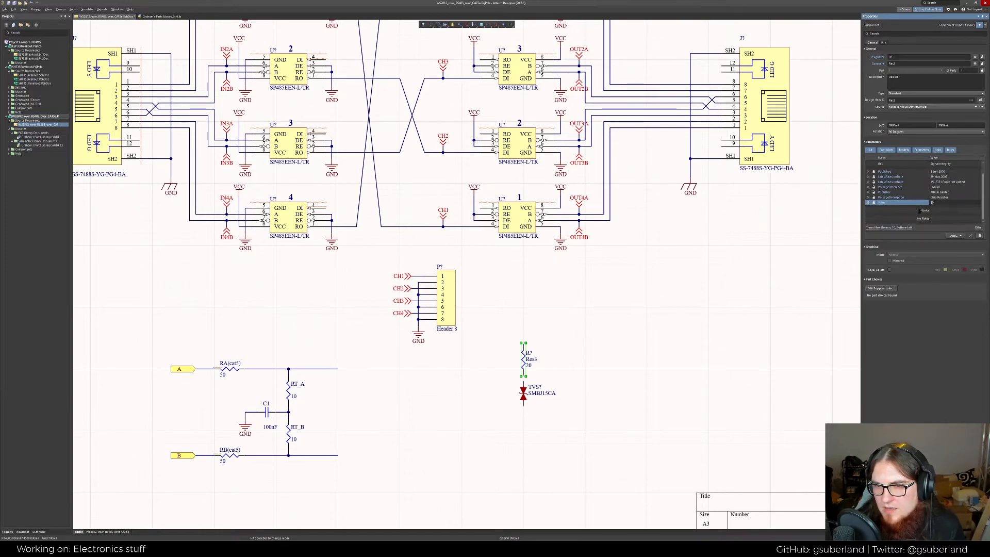
Add a Power Dissipation parameter with the value 1/4W to the resistor and make it visible on the schematic
{"action": "left_click", "coordinate": [956, 236]}
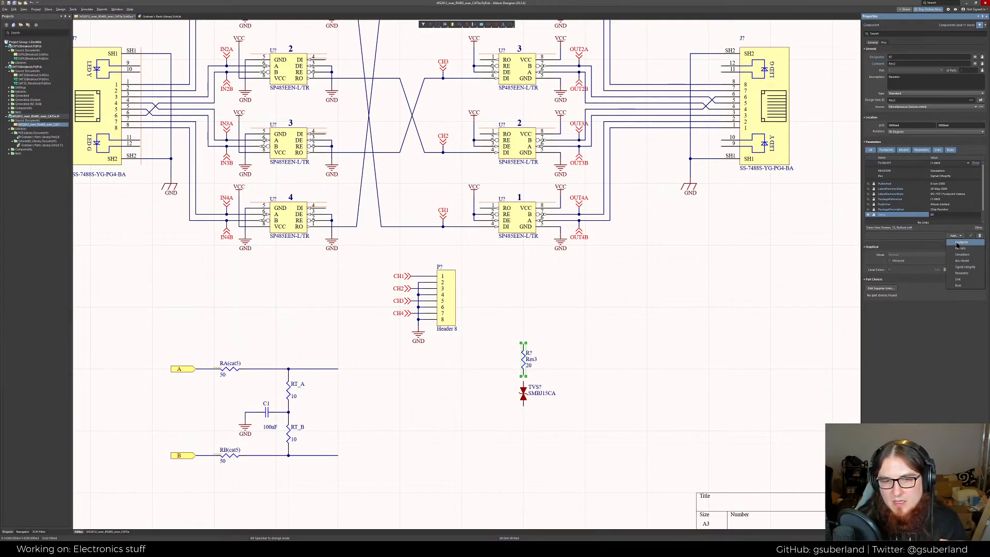
{"action": "left_click", "coordinate": [961, 272]}
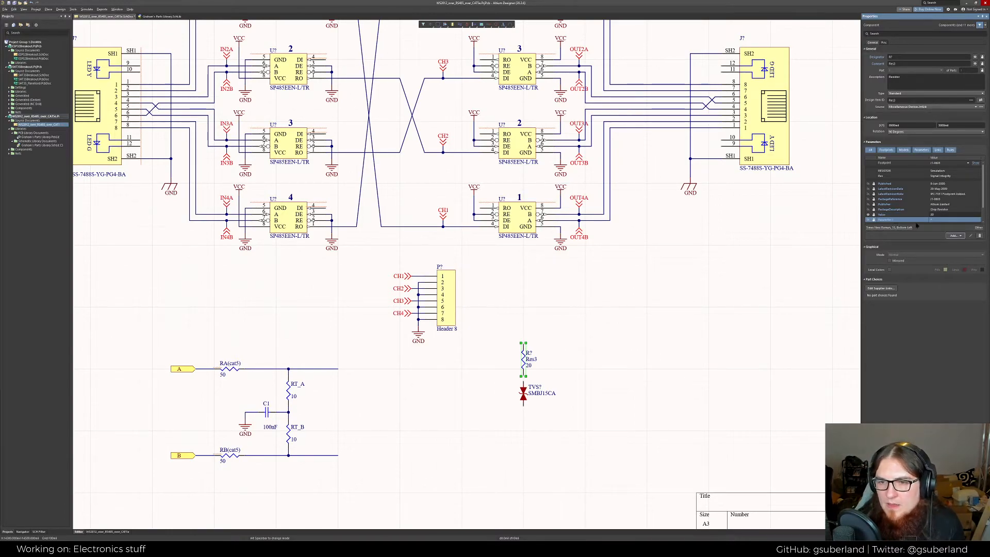
{"action": "left_click", "coordinate": [939, 220]}
{"action": "type", "text": "1/4W"}
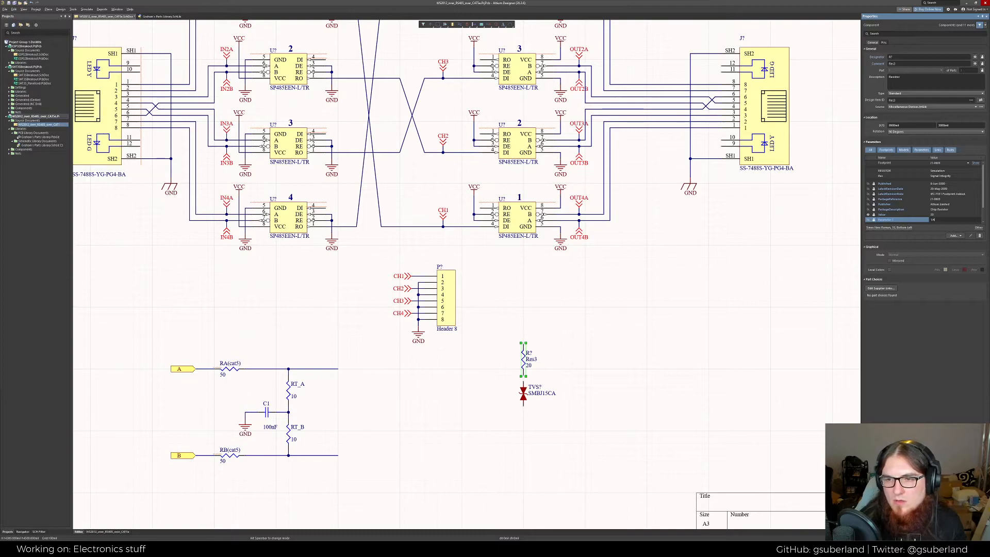
{"action": "left_click", "coordinate": [906, 220]}
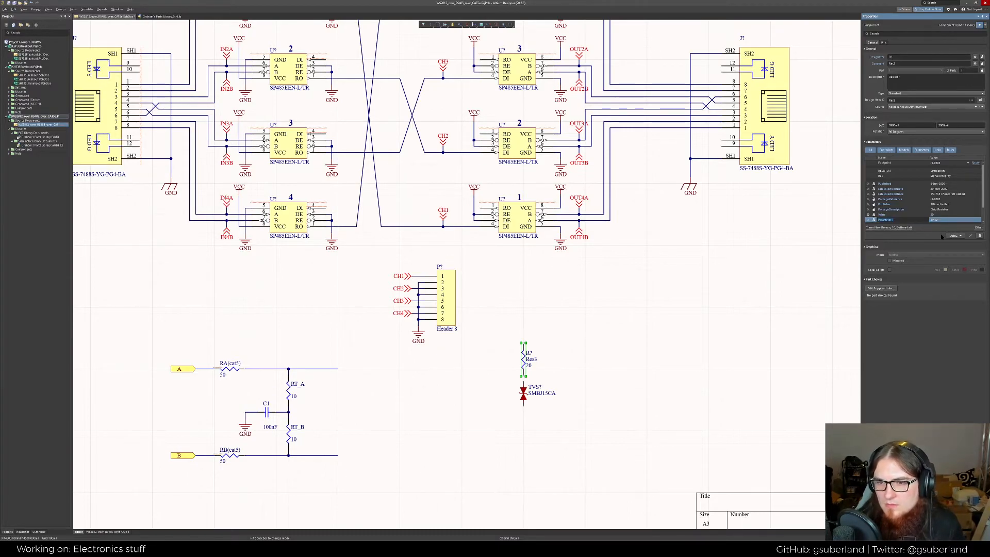
{"action": "type", "text": "Power Dissipa"}
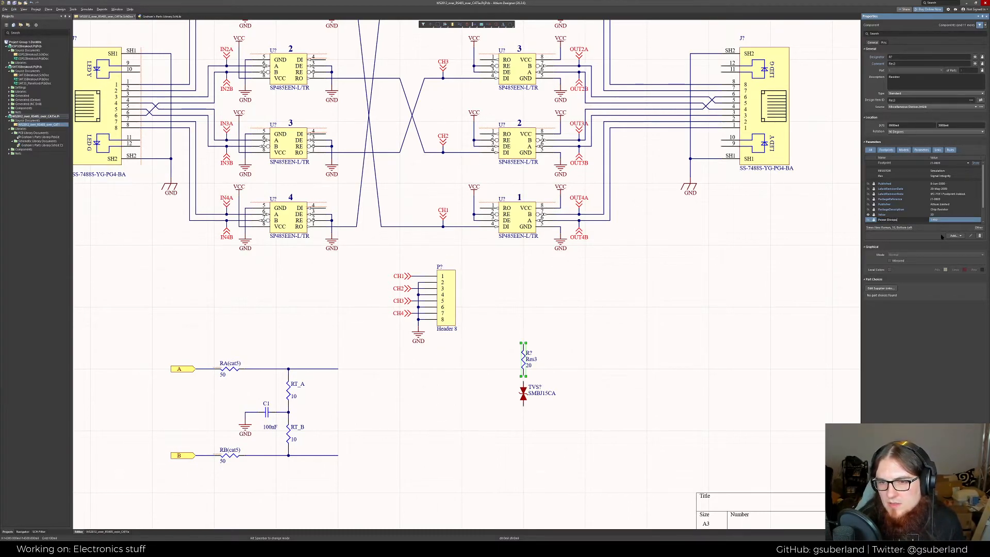
{"action": "type", "text": "tion"}
{"action": "left_click", "coordinate": [868, 221]}
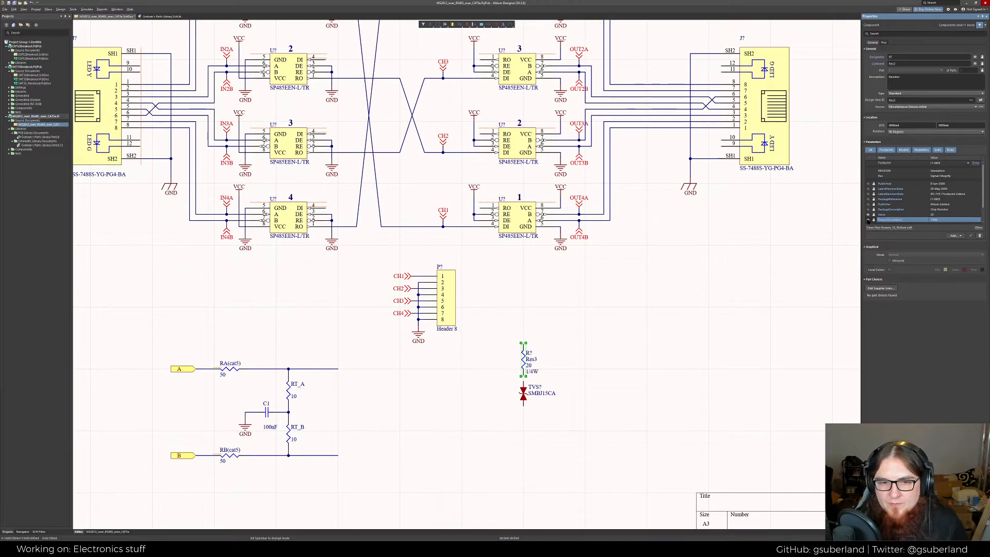
Reselect the resistor and hide its Res3 comment on the schematic
{"action": "left_click", "coordinate": [544, 384]}
{"action": "left_click", "coordinate": [523, 361]}
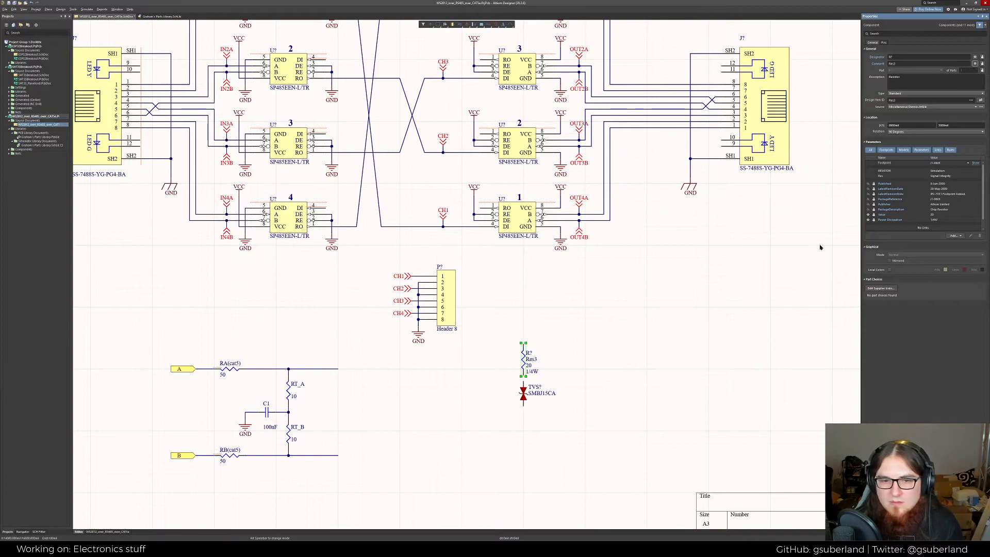
{"action": "left_click", "coordinate": [573, 364]}
{"action": "left_click", "coordinate": [523, 362]}
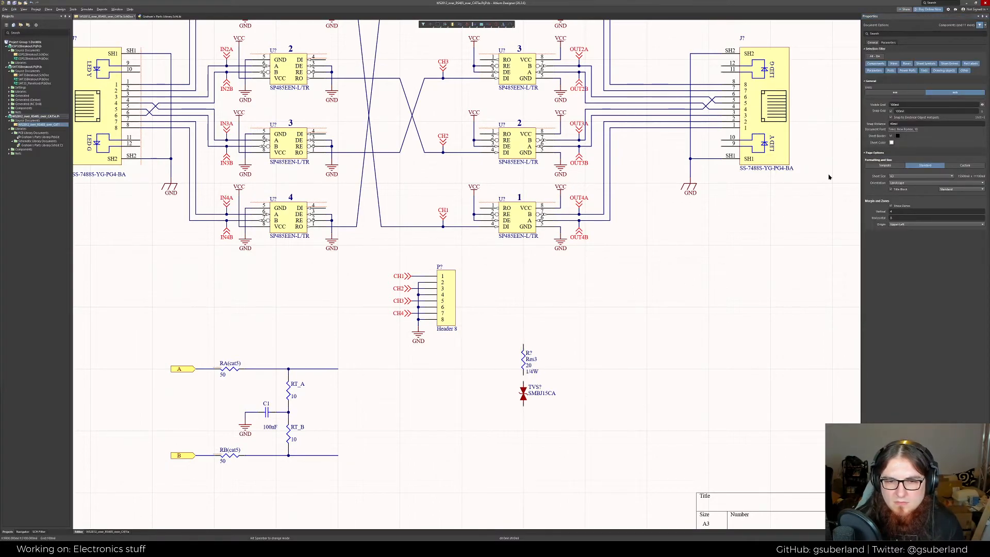
{"action": "left_click", "coordinate": [975, 63]}
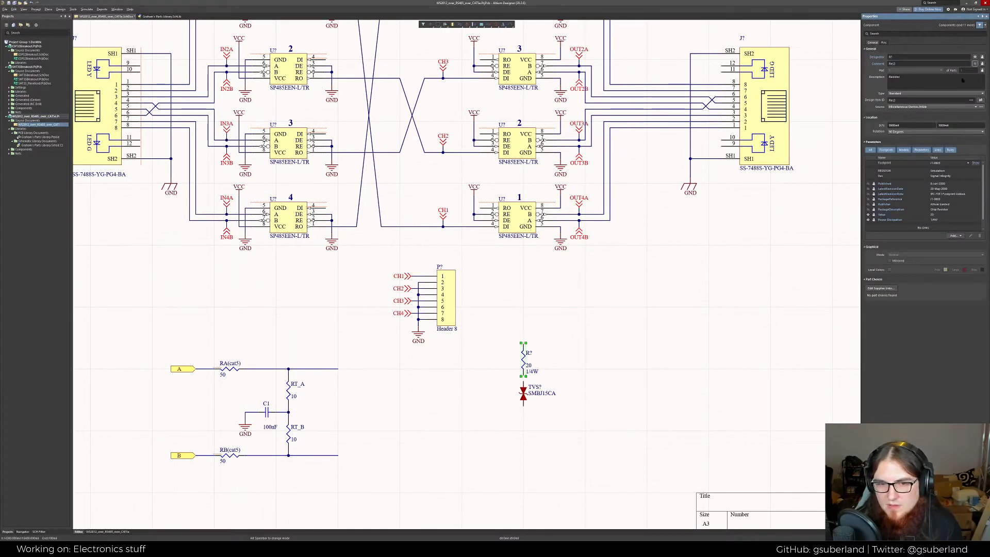
Move the 20 ohm resistor up and left of its spot above the TVS diode and duplicate it alongside as a pair
{"action": "left_click", "coordinate": [533, 372]}
{"action": "left_click_drag", "start_coordinate": [529, 366], "coordinate": [526, 367]}
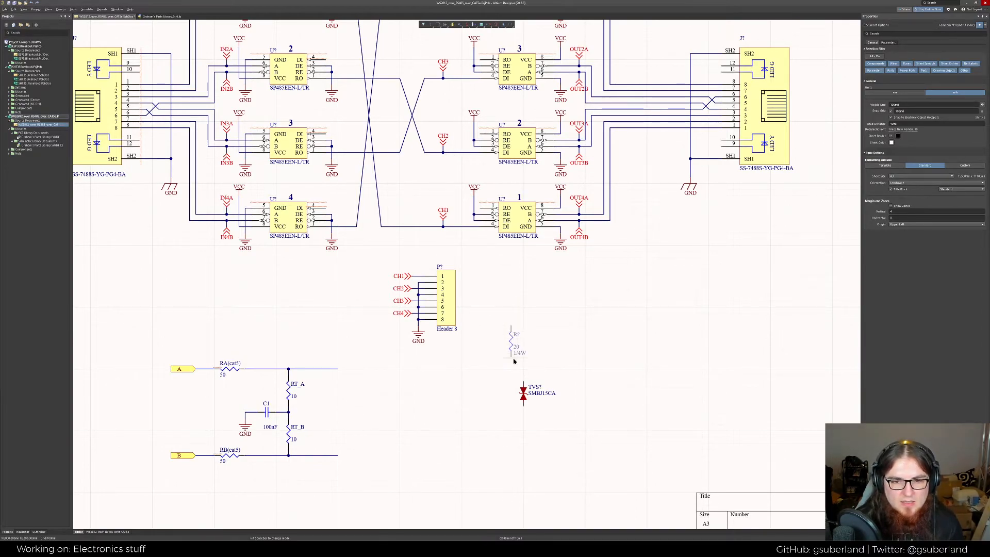
{"action": "left_click", "coordinate": [511, 362]}
{"action": "left_click_drag", "start_coordinate": [512, 351], "coordinate": [529, 362], "text": "shift"}
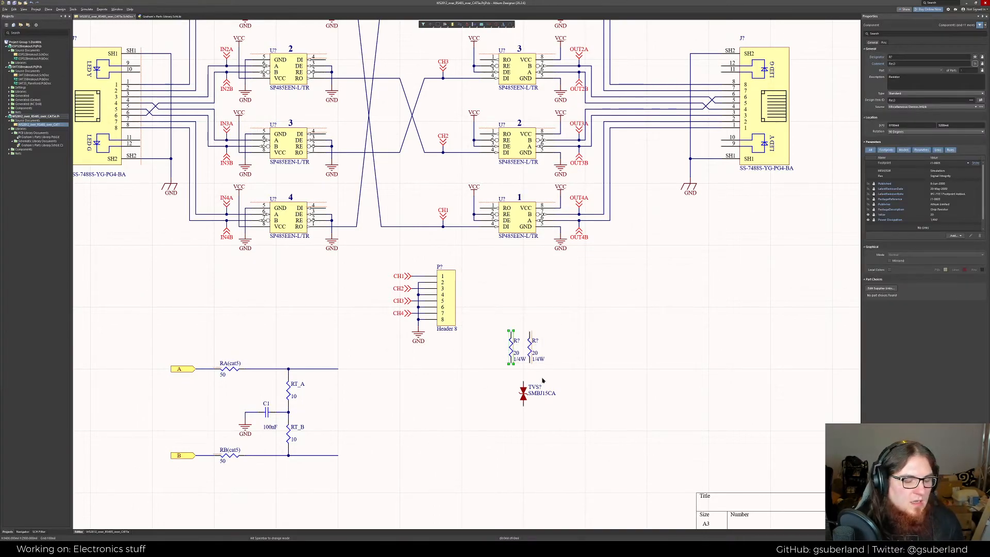
Move the TVS diode clear to the right and paste two more 20 ohm 1/4W resistors in a row below the first pair
{"action": "left_click_drag", "start_coordinate": [523, 394], "coordinate": [610, 387]}
{"action": "key", "text": "ctrl+v"}
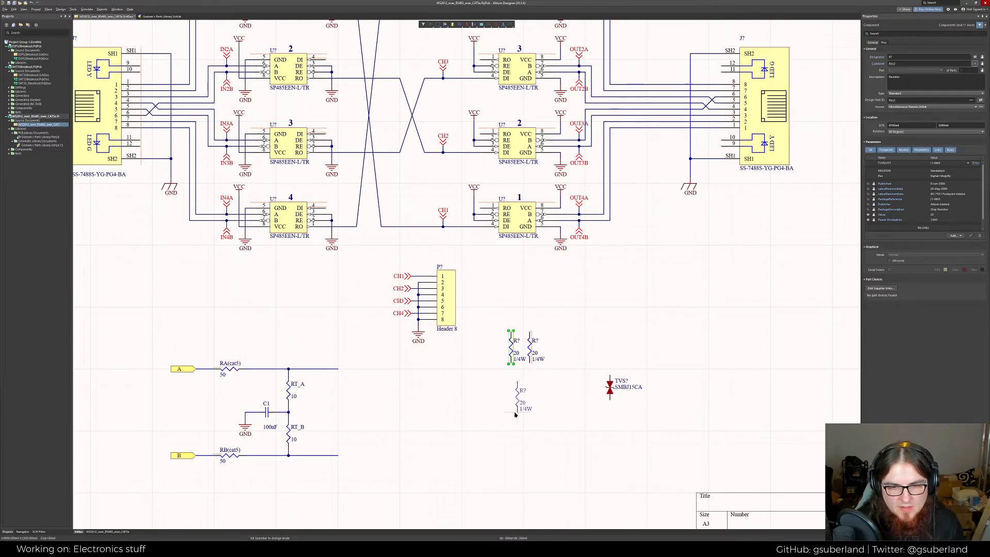
{"action": "left_click", "coordinate": [508, 407]}
{"action": "key", "text": "ctrl+v"}
{"action": "left_click", "coordinate": [530, 408]}
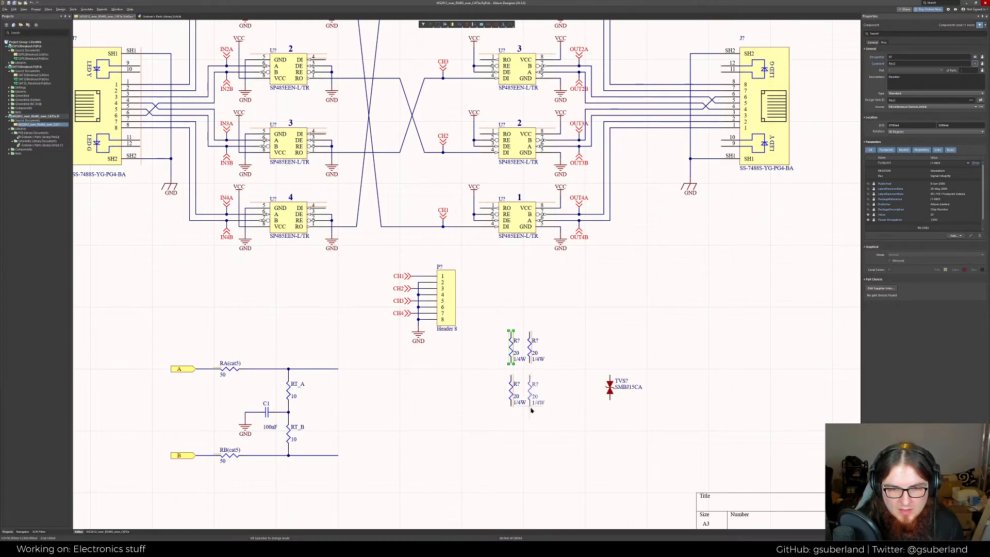
{"action": "left_click", "coordinate": [490, 400]}
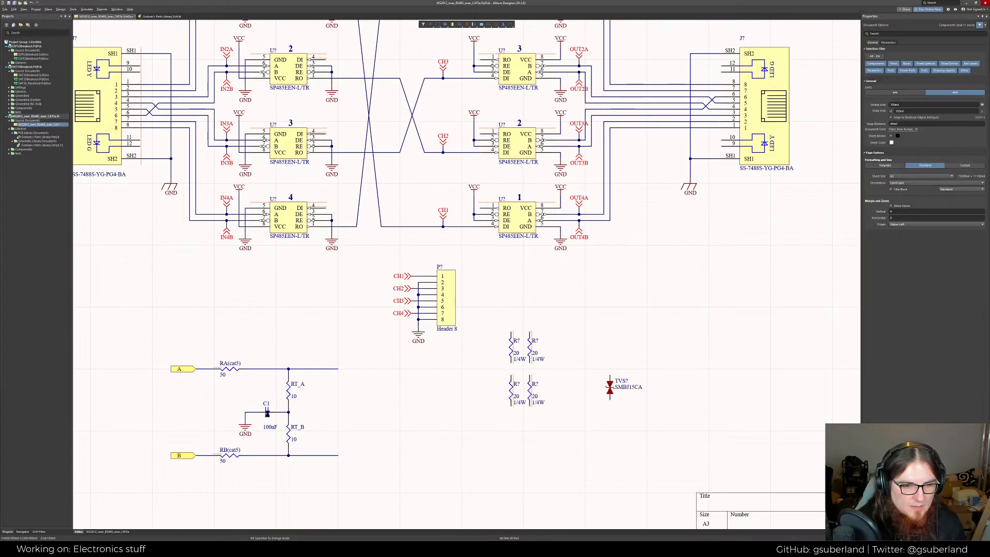
Copy the 100nF capacitor C1 and place the copy left of the four resistors, level with the gap between the rows
{"action": "left_click", "coordinate": [267, 414]}
{"action": "key", "text": "ctrl+c"}
{"action": "key", "text": "ctrl+v"}
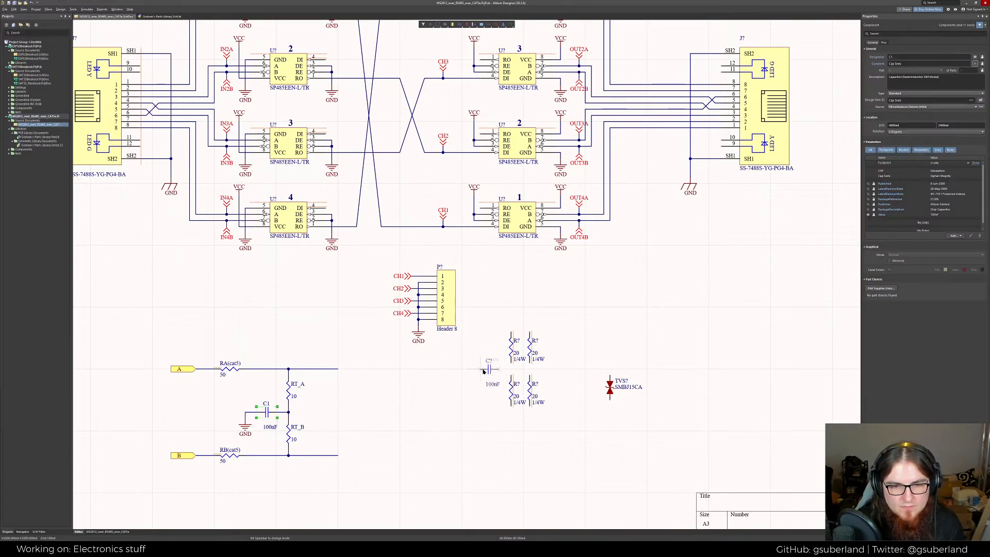
{"action": "left_click", "coordinate": [485, 371]}
Wire the new capacitor to the midpoints of both resistor columns, joining the upper and lower resistors
{"action": "key", "text": "ctrl+w"}
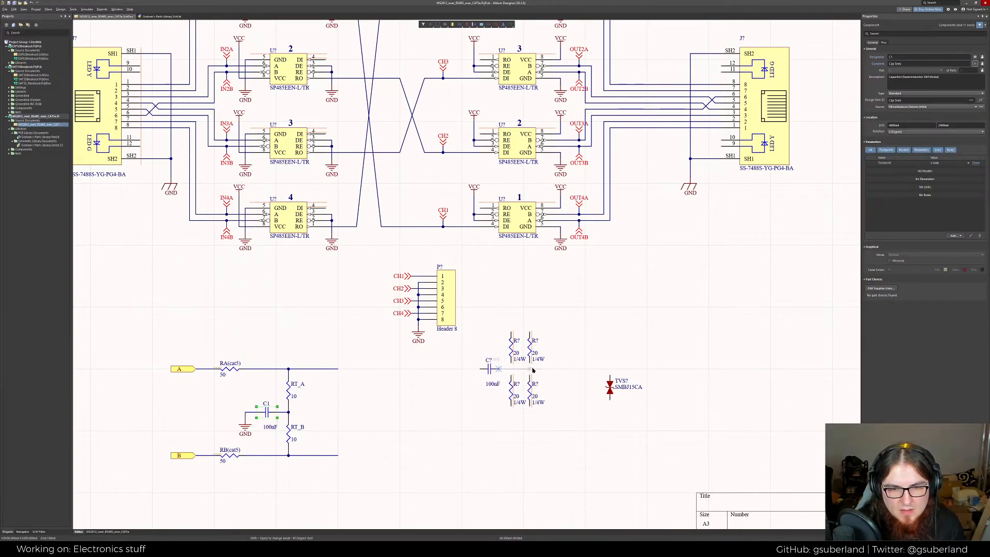
{"action": "left_click", "coordinate": [526, 366]}
{"action": "left_click", "coordinate": [511, 364]}
{"action": "left_click", "coordinate": [511, 375]}
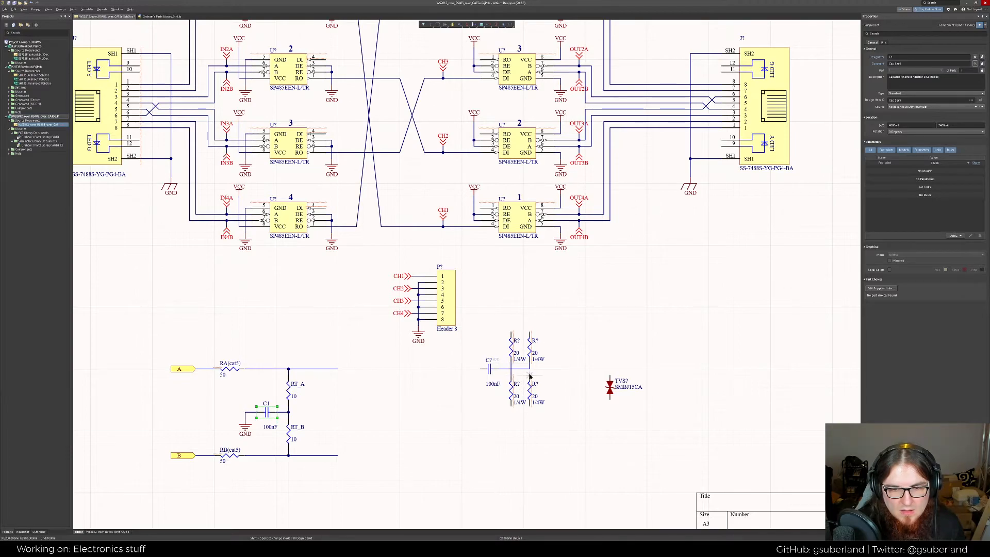
{"action": "left_click", "coordinate": [530, 375]}
{"action": "left_click", "coordinate": [529, 371]}
{"action": "key", "text": "Escape"}
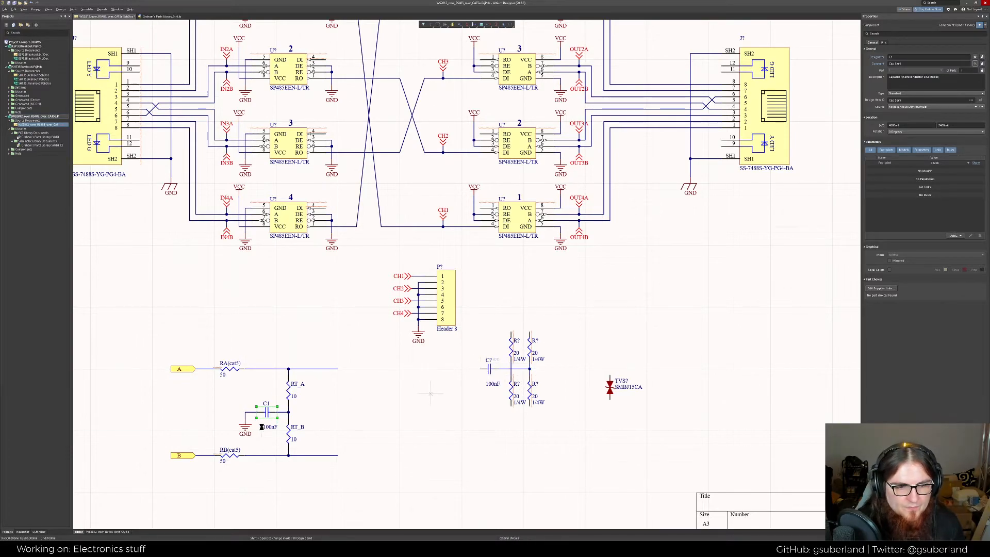
Copy the GND symbol from the C1 circuit and connect the copy to the free end of the new capacitor
{"action": "left_click", "coordinate": [247, 427]}
{"action": "key", "text": "ctrl+c"}
{"action": "key", "text": "ctrl+v"}
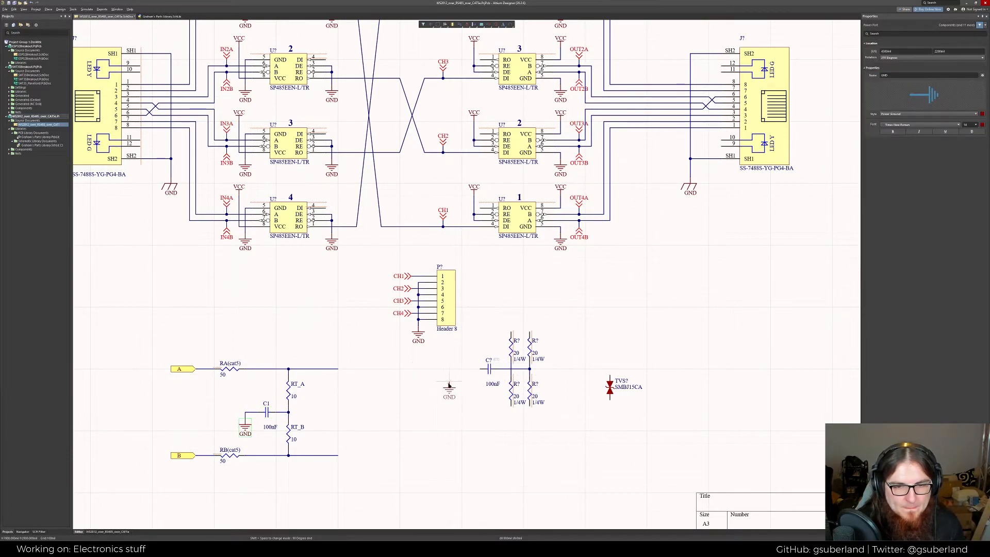
{"action": "left_click", "coordinate": [474, 375]}
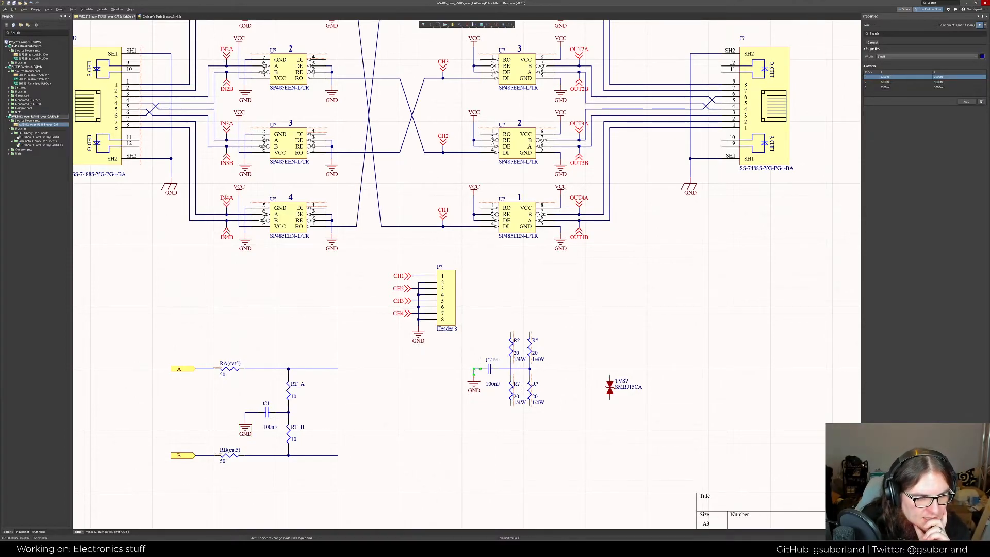
Switch to the browser to check the RS-485 article's passages on termination and capacitor coupling, and return to the schematic in Altium
{"action": "left_click", "coordinate": [199, 547]}
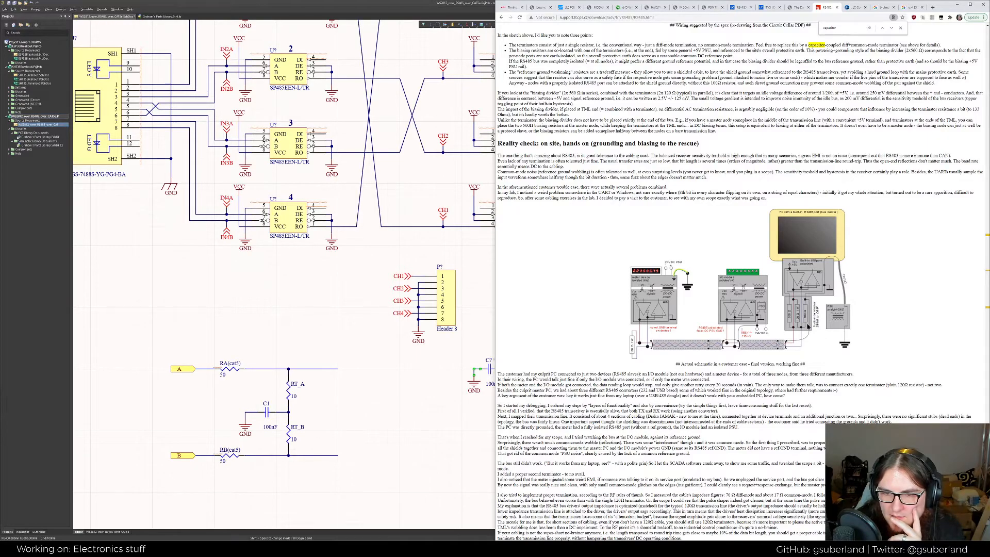
{"action": "scroll", "coordinate": [784, 238], "scroll_direction": "down", "scroll_amount": 3}
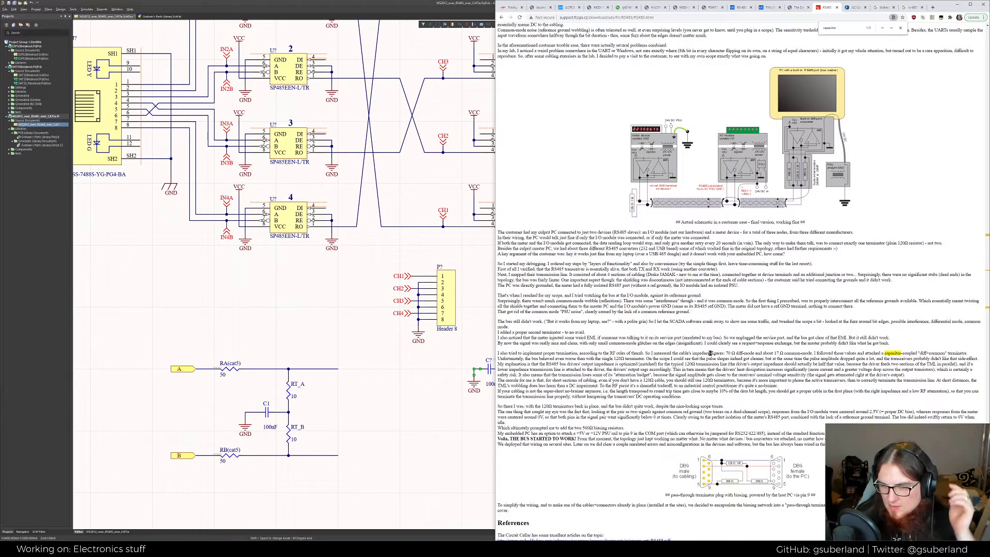
{"action": "left_click", "coordinate": [346, 309]}
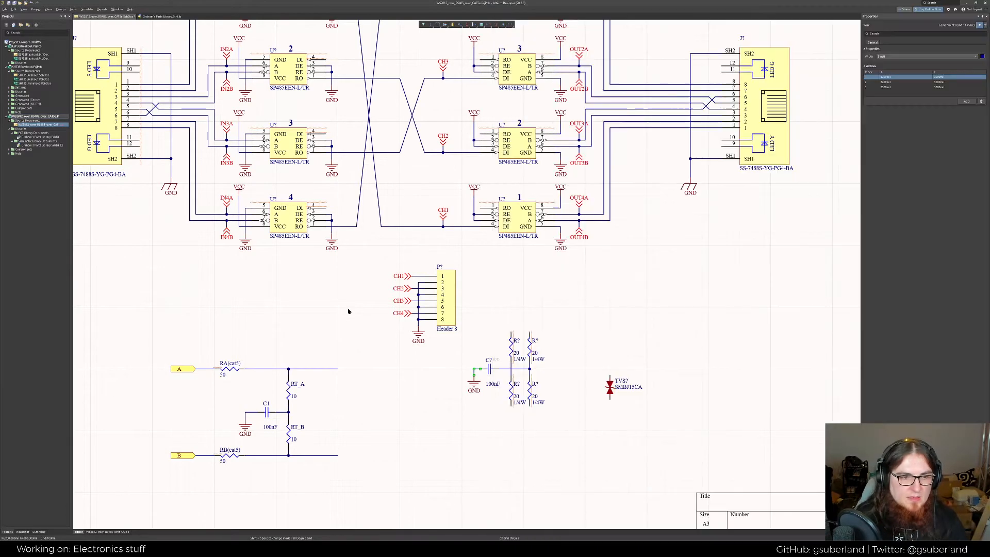
{"action": "left_click", "coordinate": [469, 384]}
{"action": "right_click_drag", "start_coordinate": [376, 332], "coordinate": [387, 349]}
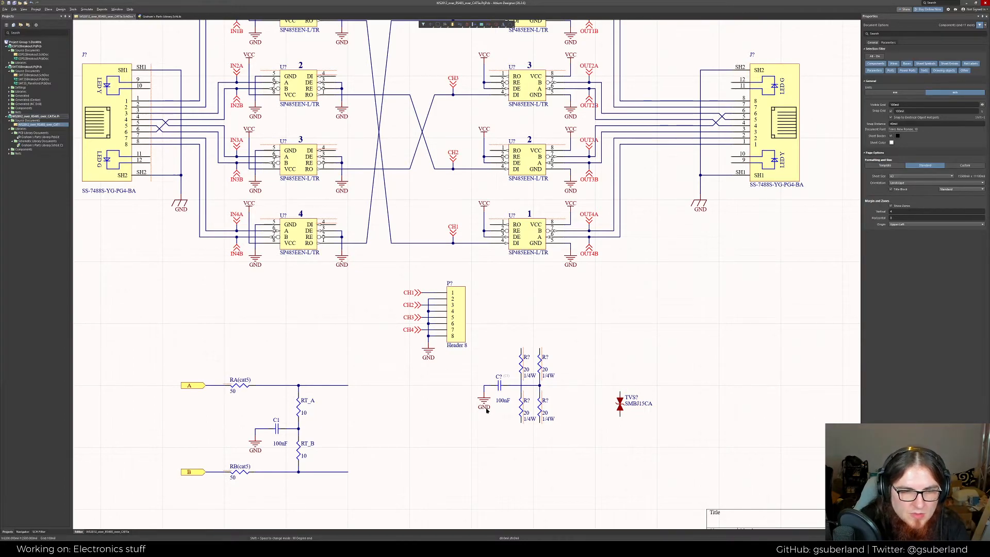
{"action": "right_click_drag", "start_coordinate": [614, 344], "coordinate": [612, 346]}
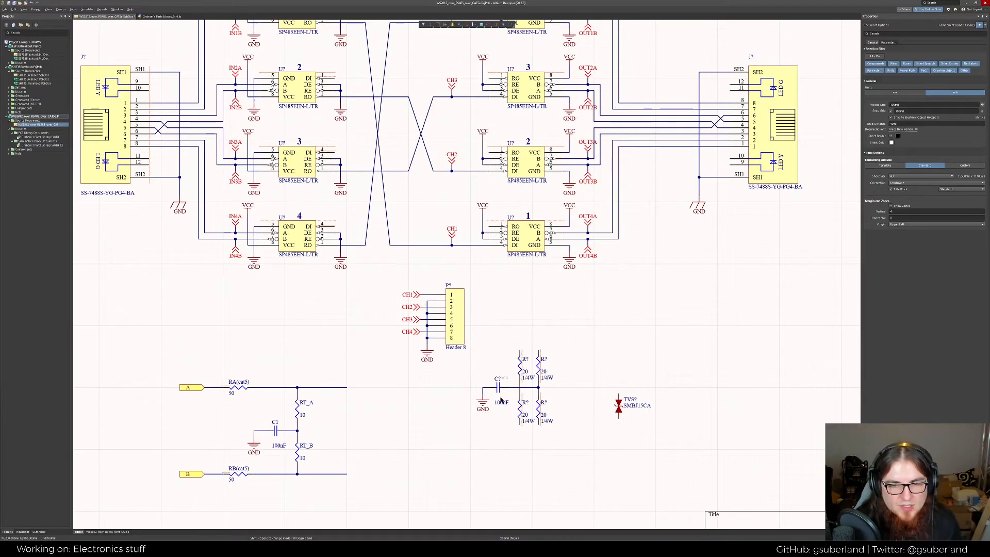
{"action": "scroll", "coordinate": [527, 388], "scroll_direction": "up", "scroll_amount": 5, "text": "ctrl"}
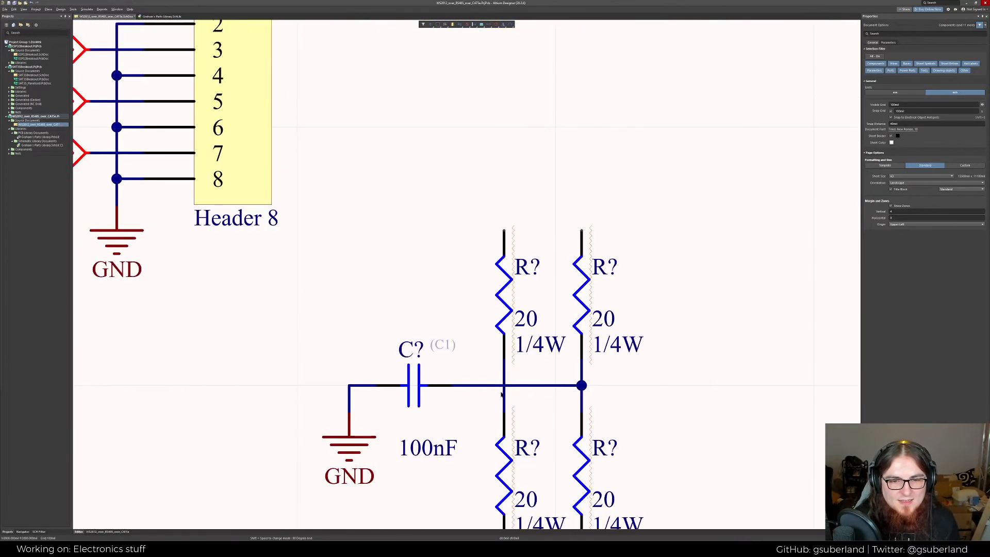
{"action": "left_click", "coordinate": [508, 402]}
{"action": "left_click", "coordinate": [506, 387]}
{"action": "key", "text": "Delete"}
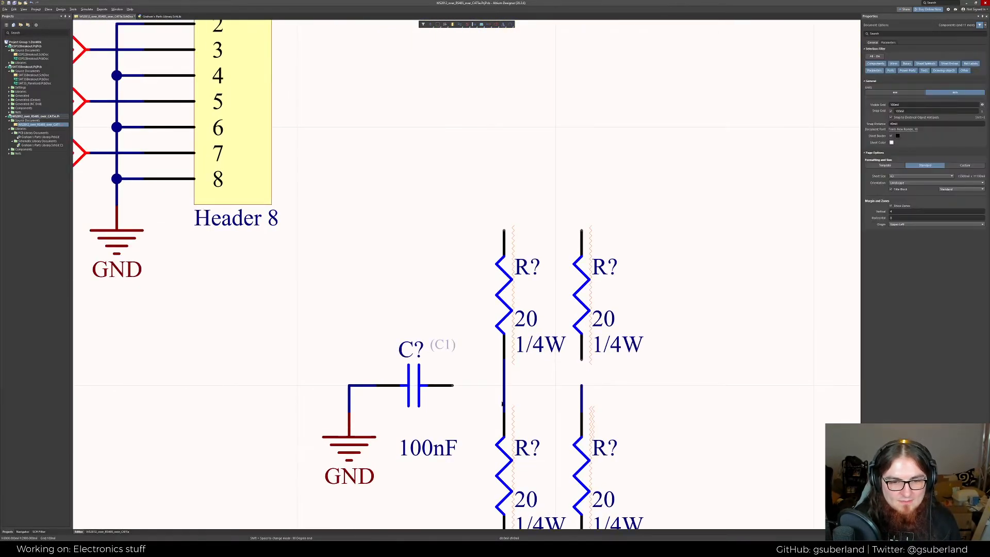
{"action": "key", "text": "ctrl+z"}
Delete the vertical wire joining the left resistor column and redraw it so it forms a junction with the capacitor's wire
{"action": "left_click", "coordinate": [504, 395]}
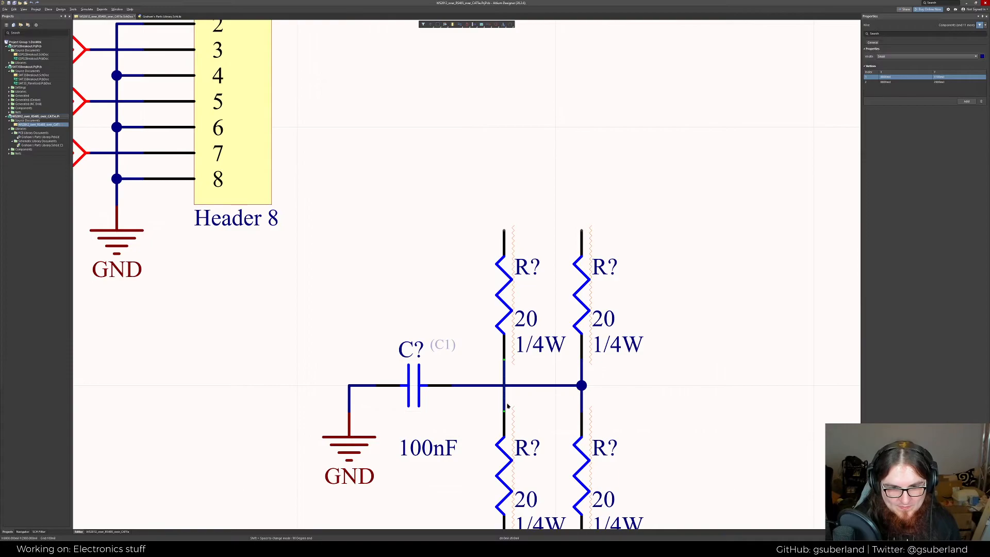
{"action": "key", "text": "Delete"}
{"action": "left_click", "coordinate": [504, 411]}
{"action": "left_click", "coordinate": [503, 360]}
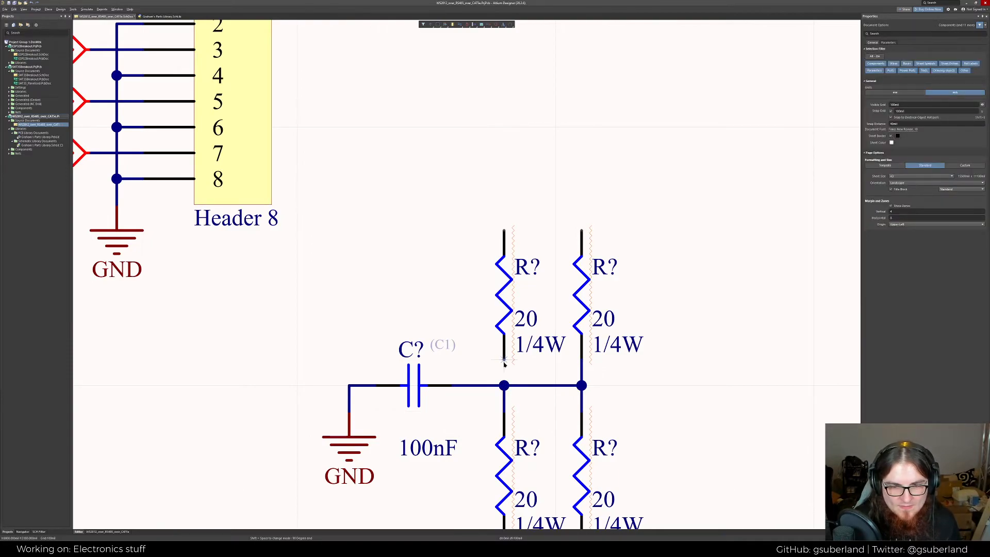
{"action": "right_click", "coordinate": [662, 374]}
Move the SMBJ15CA TVS diode beside the right resistor column and stack a copy of it directly above
{"action": "scroll", "coordinate": [662, 374], "scroll_direction": "down", "scroll_amount": 3, "text": "ctrl"}
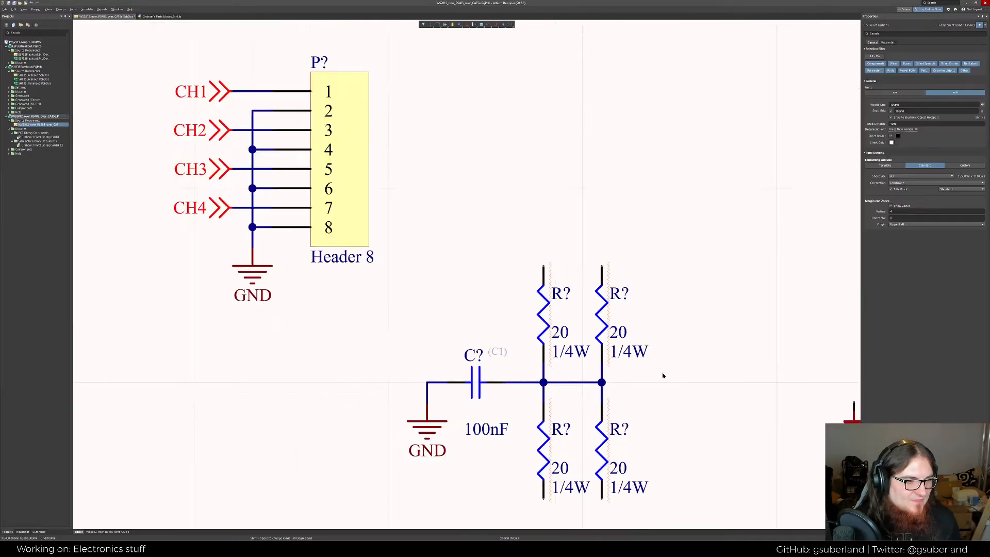
{"action": "right_click_drag", "start_coordinate": [702, 435], "coordinate": [626, 319]}
{"action": "scroll", "coordinate": [597, 309], "scroll_direction": "down", "scroll_amount": 1, "text": "ctrl"}
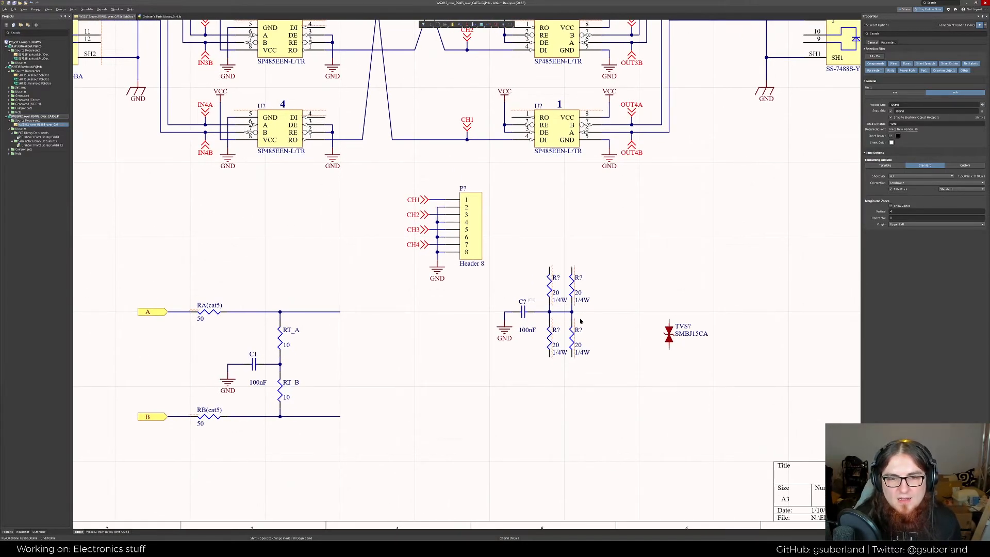
{"action": "right_click_drag", "start_coordinate": [570, 307], "coordinate": [582, 325]}
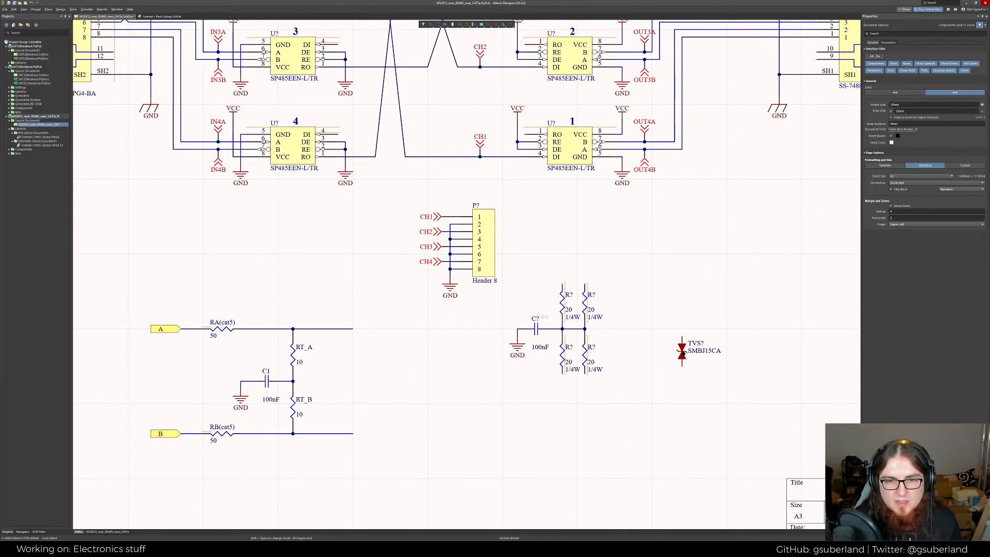
{"action": "left_click_drag", "start_coordinate": [680, 342], "coordinate": [613, 361]}
Wire the resistor midpoints to the joint between the TVS diodes, and connect the upper ends of both resistor columns and the upper diode
{"action": "key", "text": "ctrl+w"}
{"action": "left_click", "coordinate": [585, 328]}
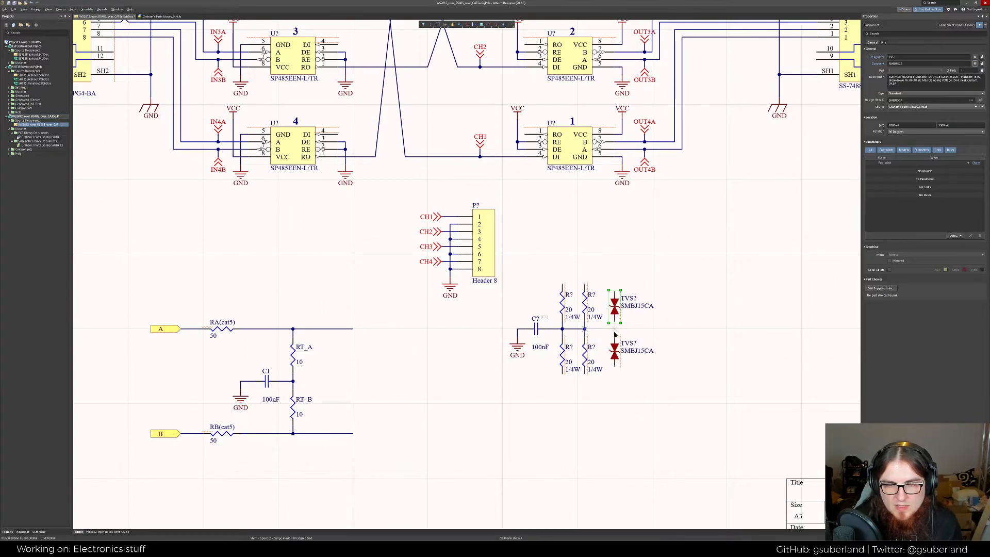
{"action": "left_click", "coordinate": [615, 329]}
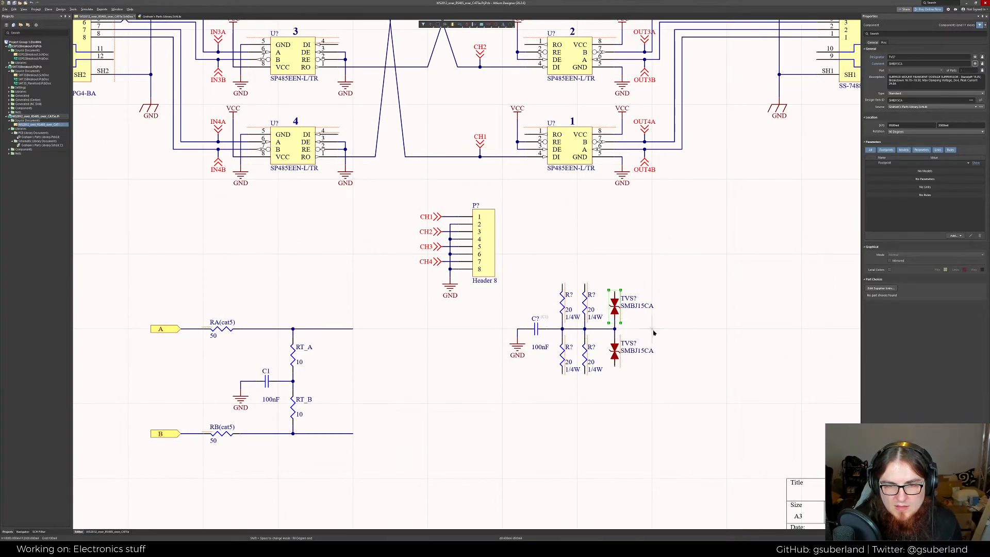
{"action": "left_click", "coordinate": [615, 291]}
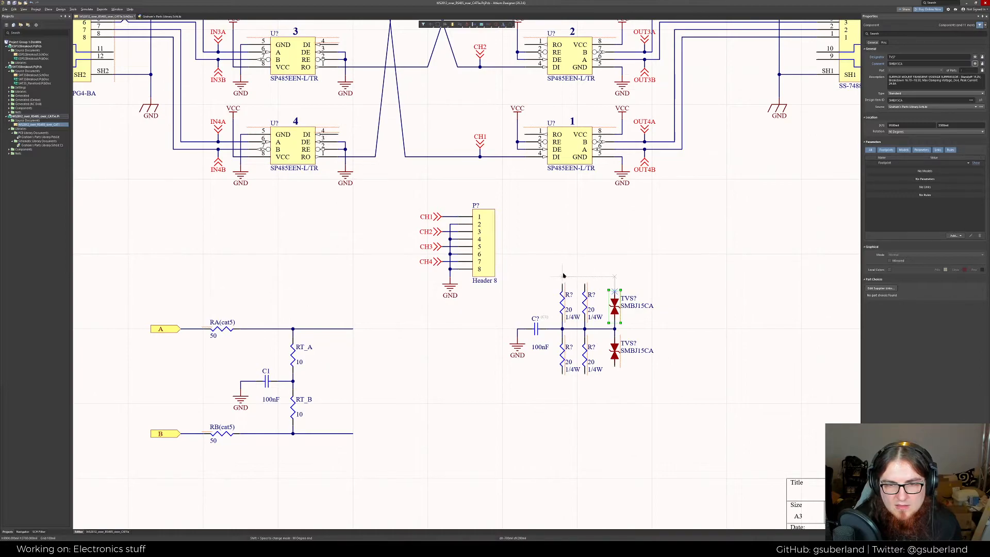
{"action": "left_click", "coordinate": [562, 283]}
{"action": "left_click", "coordinate": [584, 283]}
{"action": "left_click", "coordinate": [584, 276]}
Wire the lower end of the lower TVS diode to the lower ends of both resistor columns
{"action": "left_click", "coordinate": [614, 366]}
{"action": "left_click", "coordinate": [562, 381]}
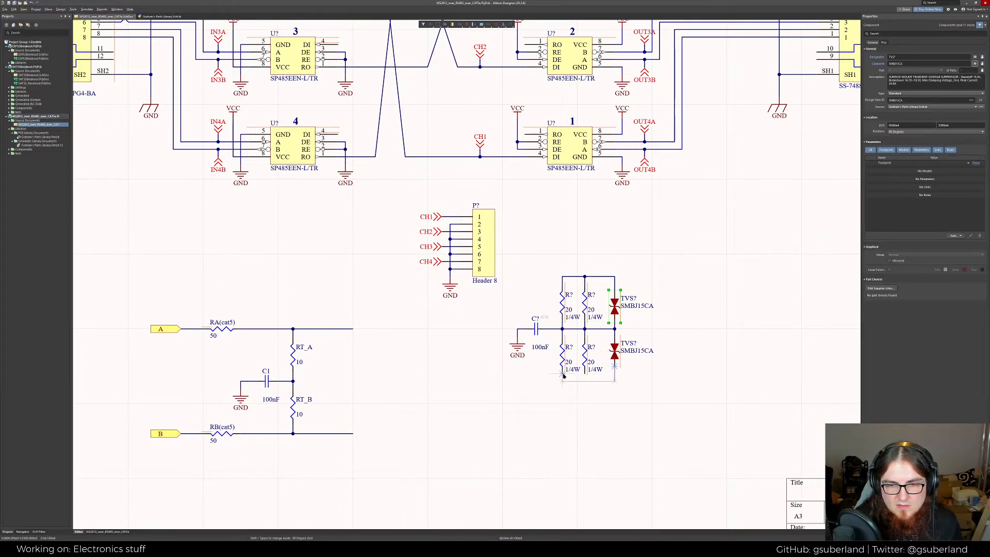
{"action": "left_click", "coordinate": [562, 373]}
{"action": "left_click", "coordinate": [585, 373]}
{"action": "left_click", "coordinate": [585, 381]}
{"action": "right_click", "coordinate": [645, 403]}
{"action": "left_click", "coordinate": [584, 251]}
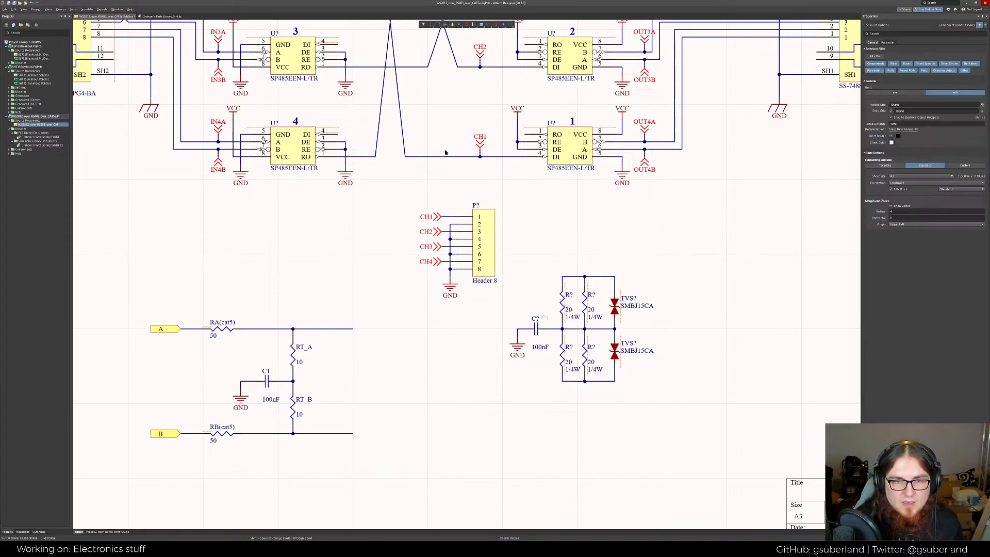
Copy the IN1A and IN1B off-sheet connectors from channel 1 and paste them below the termination circuit
{"action": "left_click", "coordinate": [218, 135]}
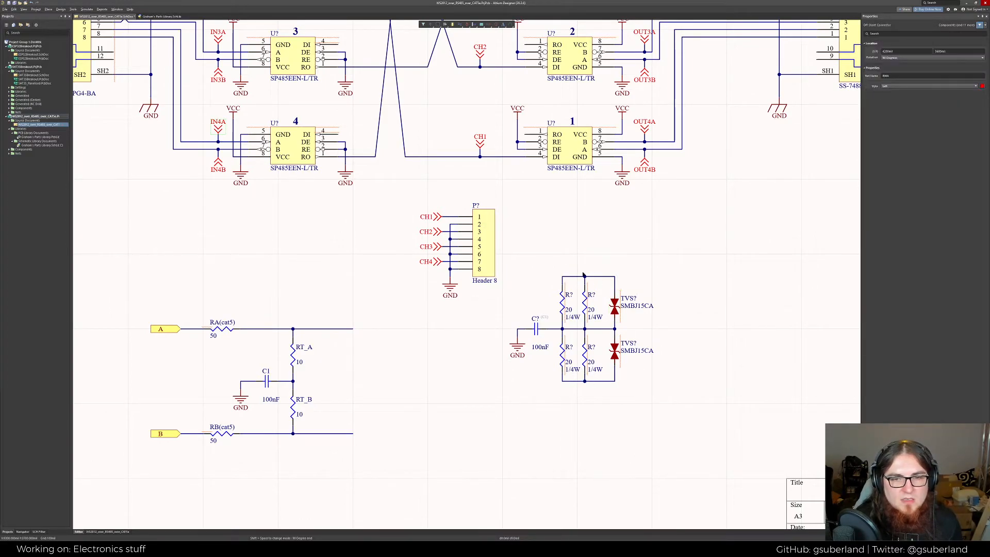
{"action": "scroll", "coordinate": [308, 179], "scroll_direction": "down", "scroll_amount": 5, "text": "ctrl"}
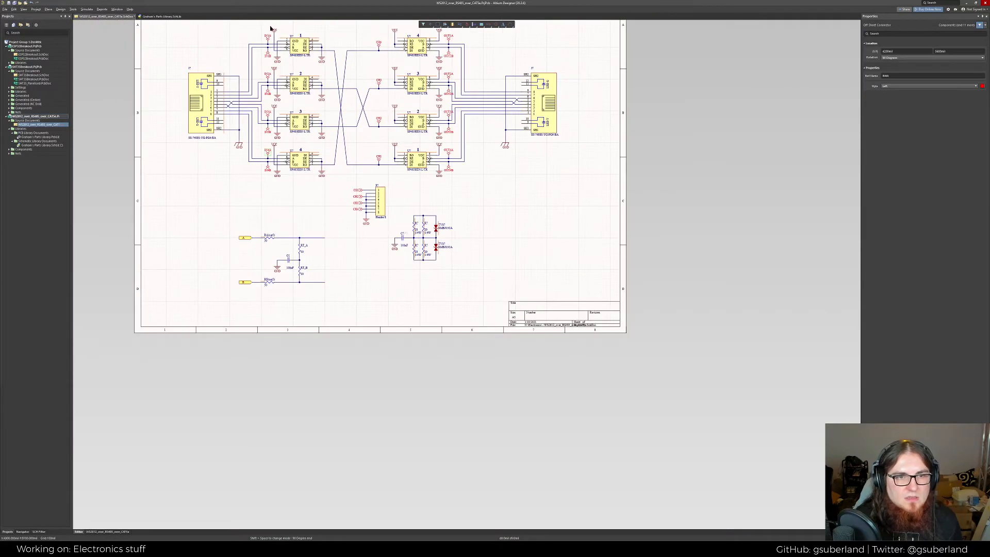
{"action": "left_click", "coordinate": [267, 56], "text": "shift"}
{"action": "key", "text": "ctrl+c"}
{"action": "key", "text": "ctrl+v"}
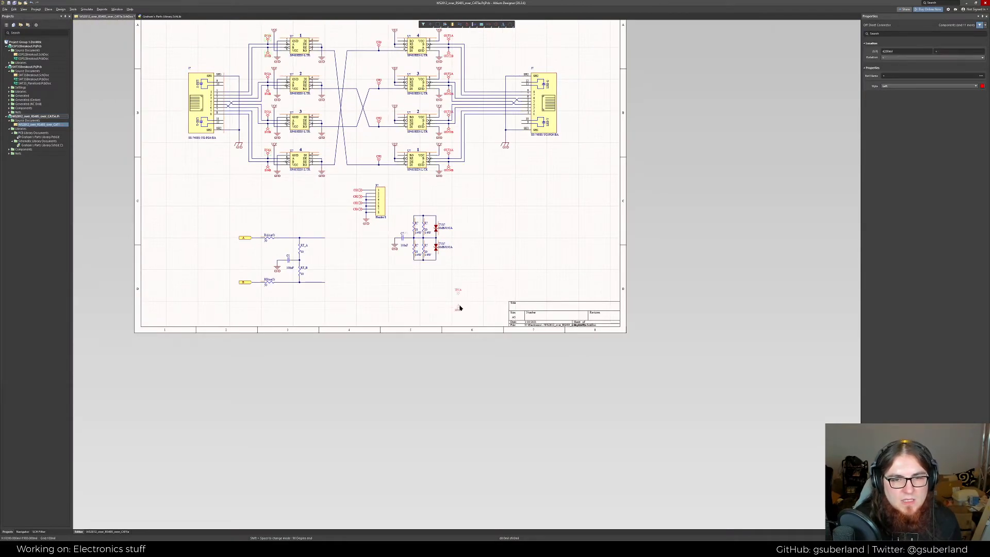
{"action": "scroll", "coordinate": [395, 267], "scroll_direction": "up", "scroll_amount": 5, "text": "ctrl"}
{"action": "left_click", "coordinate": [381, 305]}
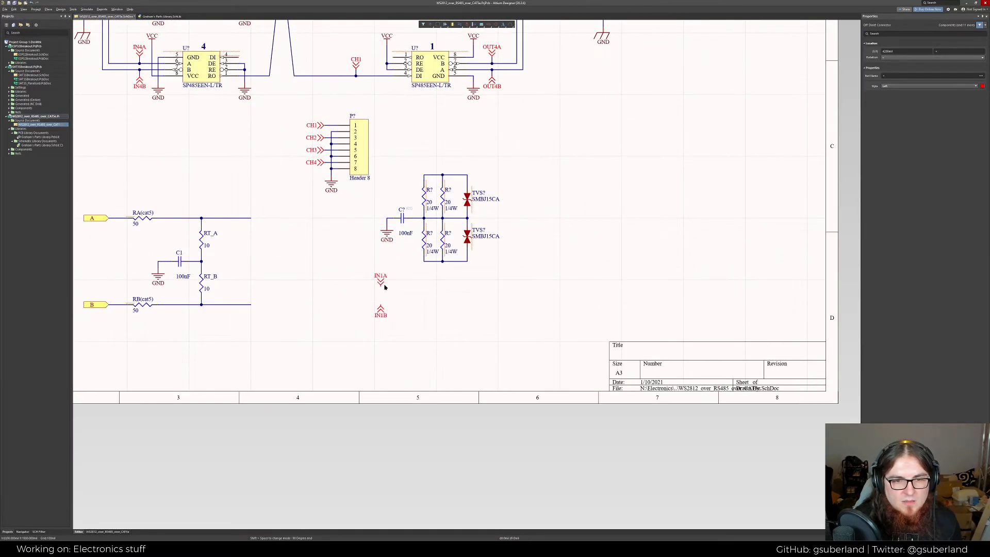
Rotate and attach the IN1A connector to the termination circuit's upper rail and IN1B to its lower rail
{"action": "left_click_drag", "start_coordinate": [383, 283], "coordinate": [418, 179]}
{"action": "key", "text": "space"}
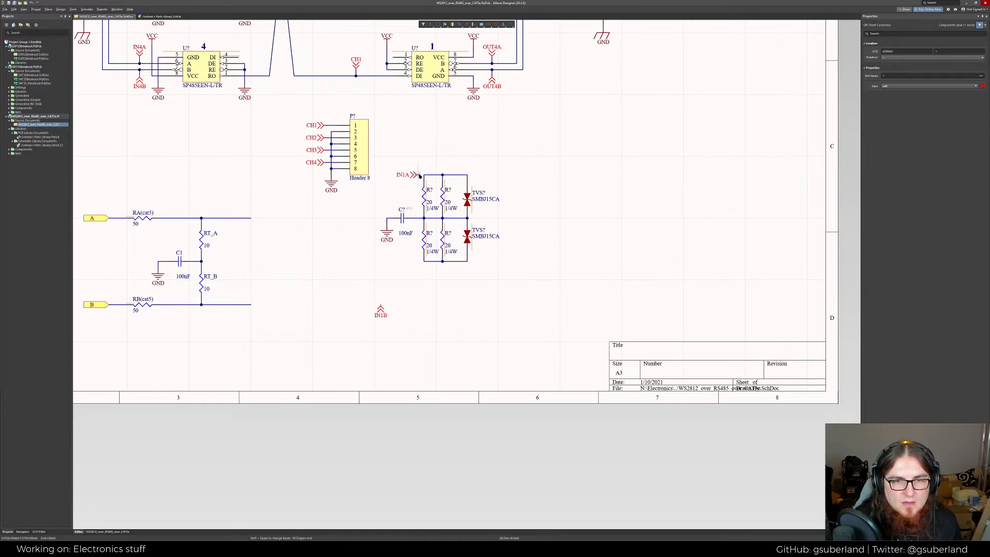
{"action": "left_click_drag", "start_coordinate": [381, 310], "coordinate": [418, 264]}
{"action": "key", "text": "space"}
{"action": "key", "text": "space"}
{"action": "key", "text": "space"}
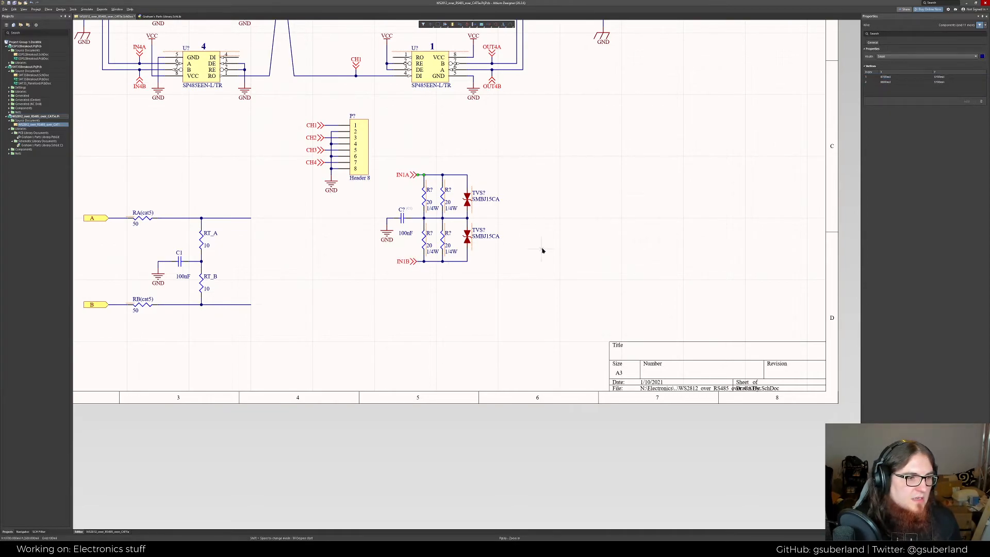
{"action": "left_click", "coordinate": [532, 181]}
Review the input and output pairs of all transceiver channels against the new termination circuit
{"action": "scroll", "coordinate": [527, 192], "scroll_direction": "up", "scroll_amount": 1}
{"action": "scroll", "coordinate": [514, 219], "scroll_direction": "up", "scroll_amount": 4}
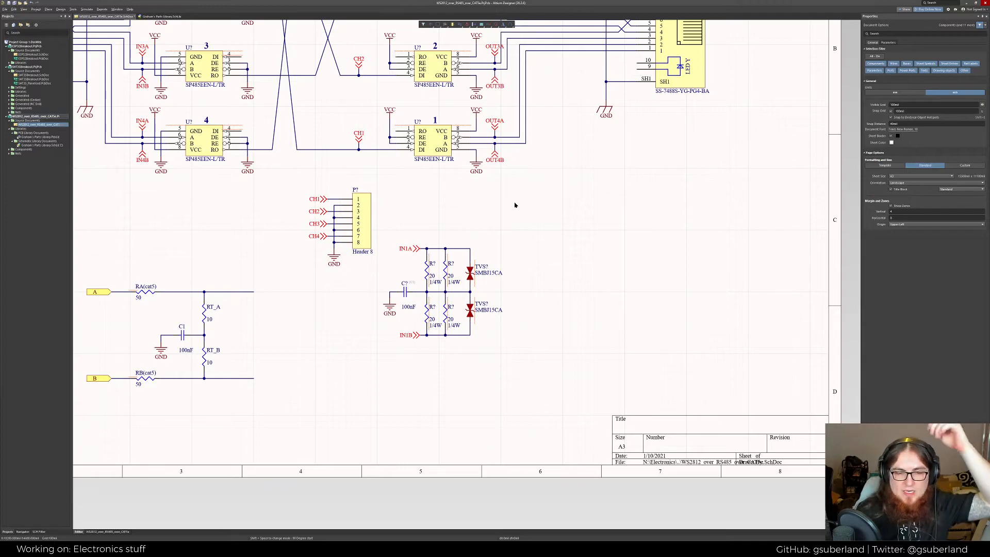
{"action": "right_click_drag", "start_coordinate": [513, 198], "coordinate": [593, 334]}
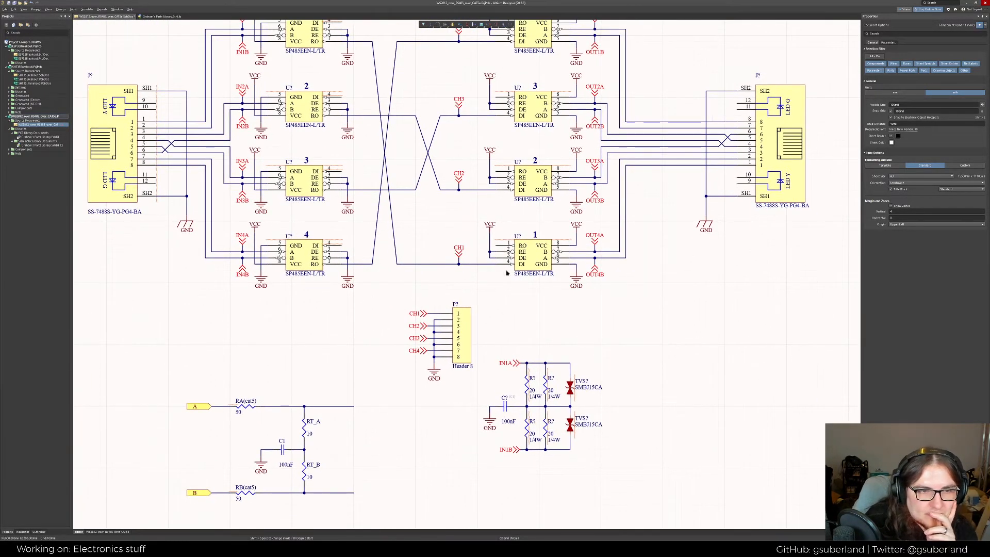
{"action": "right_click_drag", "start_coordinate": [429, 305], "coordinate": [474, 376]}
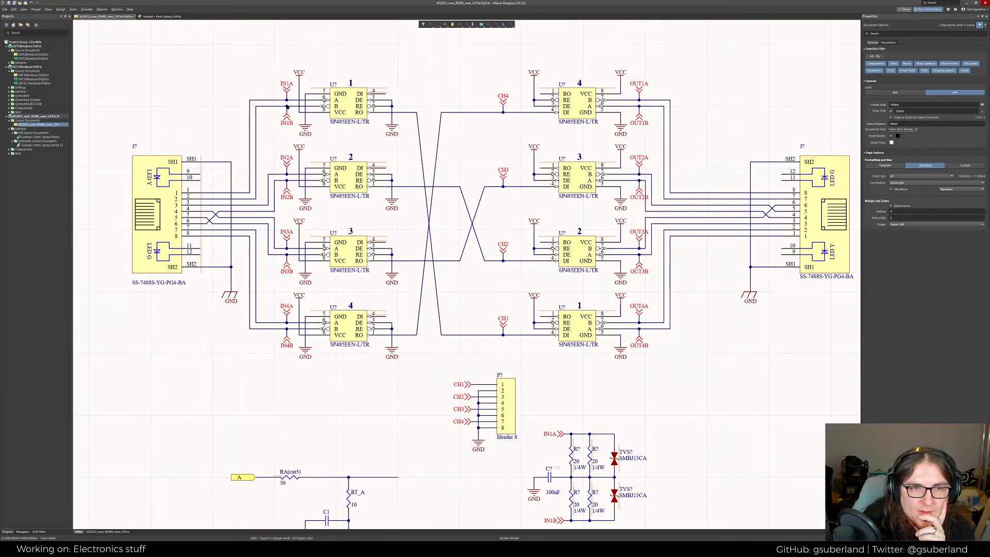
{"action": "right_click_drag", "start_coordinate": [541, 336], "coordinate": [472, 259]}
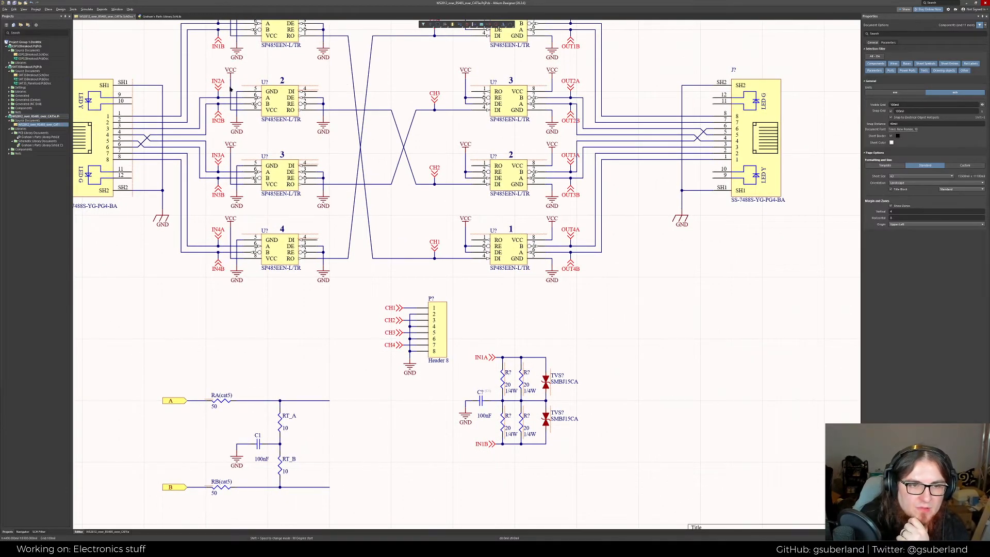
{"action": "right_click_drag", "start_coordinate": [602, 356], "coordinate": [562, 304]}
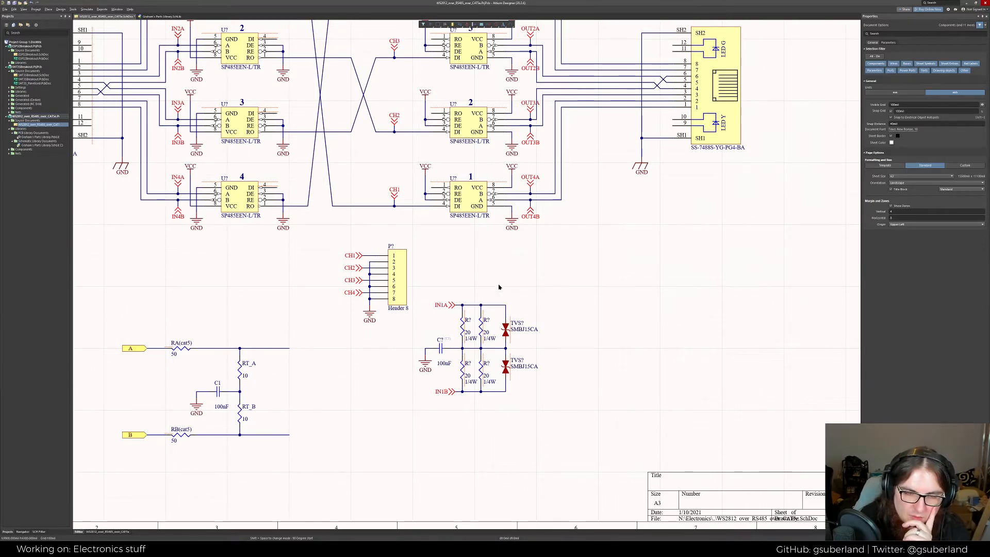
{"action": "right_click_drag", "start_coordinate": [497, 281], "coordinate": [590, 356]}
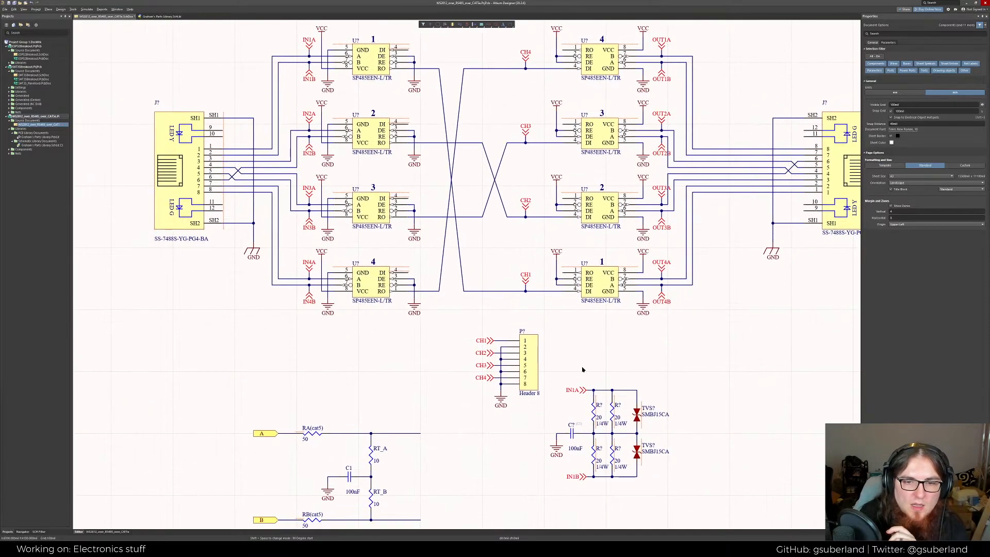
Move the Header 8 block with its CH1 to CH4 connectors and GND symbol above the transceivers, near the sheet's upper edge
{"action": "scroll", "coordinate": [550, 370], "scroll_direction": "down", "scroll_amount": 2, "text": "ctrl"}
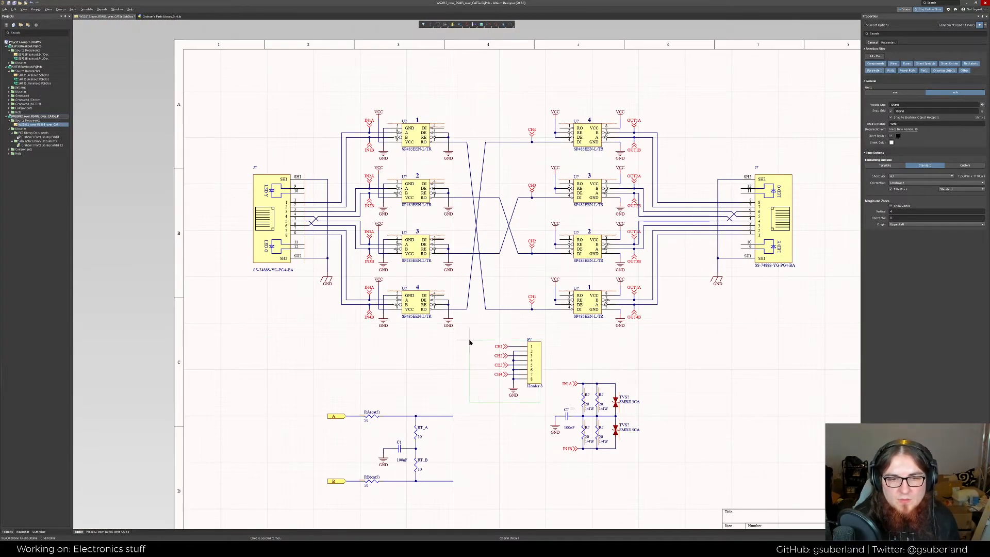
{"action": "left_click_drag", "start_coordinate": [469, 343], "coordinate": [494, 97]}
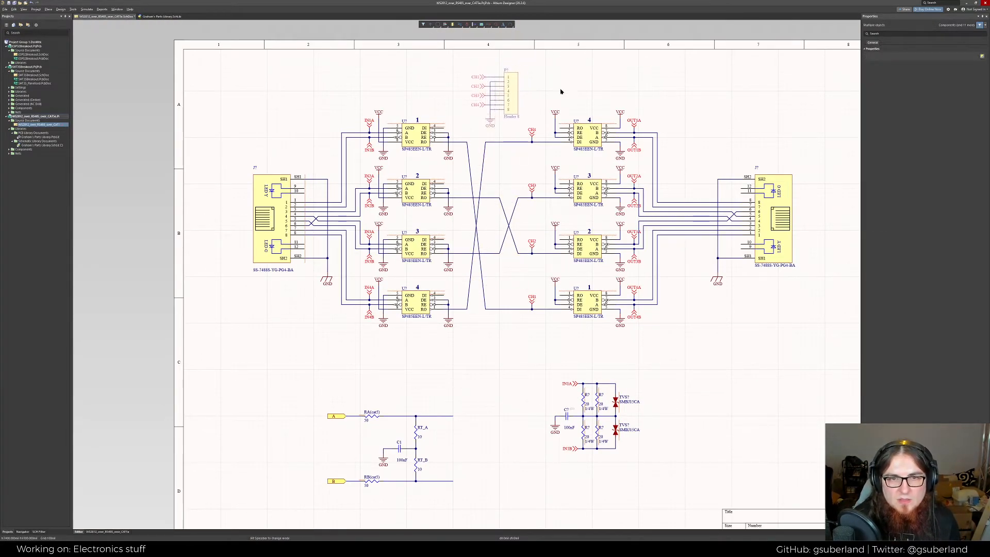
{"action": "left_click", "coordinate": [561, 91]}
Delete the whole A/B reference termination circuit with RA(cat5), RB(cat5), RT_A, RT_B and C1
{"action": "right_click_drag", "start_coordinate": [718, 340], "coordinate": [689, 285]}
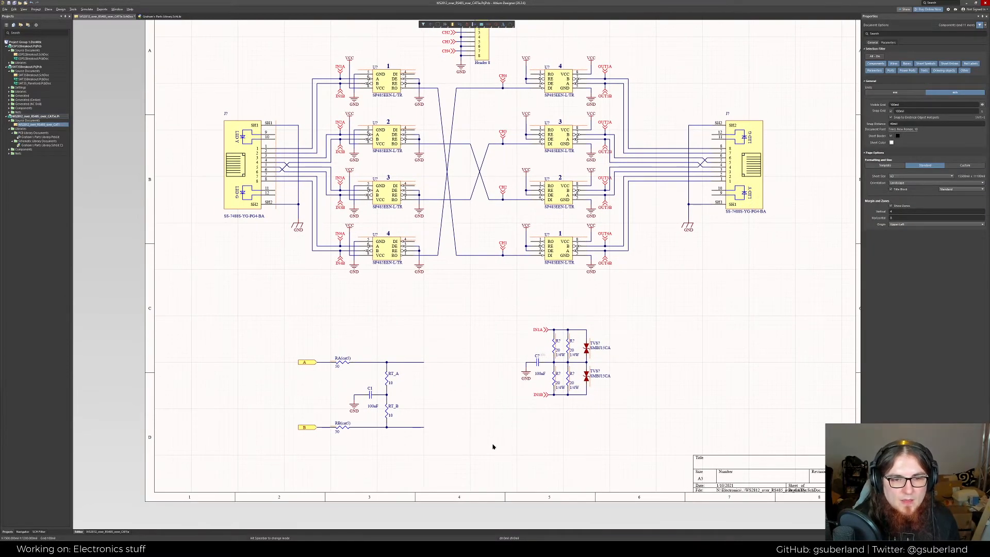
{"action": "left_click_drag", "start_coordinate": [234, 311], "coordinate": [435, 439]}
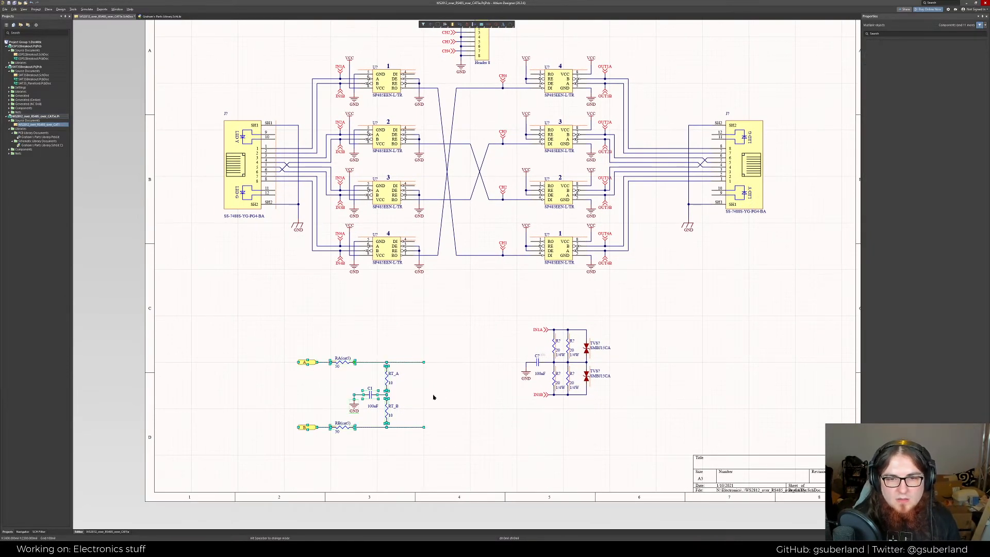
{"action": "key", "text": "Delete"}
Move the complete IN1A/IN1B termination circuit to the sheet area below the left-hand channel 4 transceiver
{"action": "left_click_drag", "start_coordinate": [633, 410], "coordinate": [391, 308]}
{"action": "left_click_drag", "start_coordinate": [642, 417], "coordinate": [471, 320]}
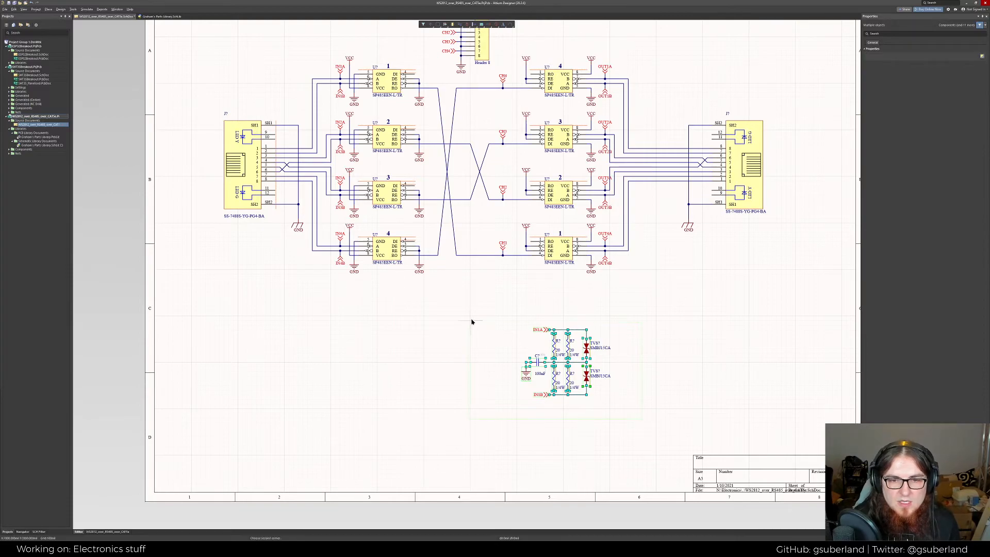
{"action": "left_click_drag", "start_coordinate": [548, 332], "coordinate": [305, 308]}
{"action": "key", "text": "ctrl+c"}
{"action": "key", "text": "ctrl+v"}
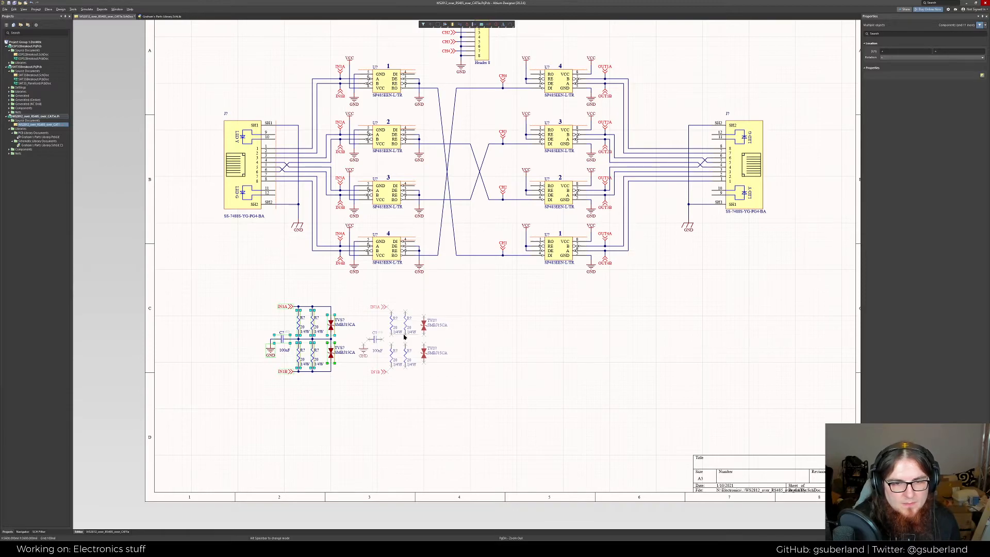
{"action": "left_click", "coordinate": [404, 337]}
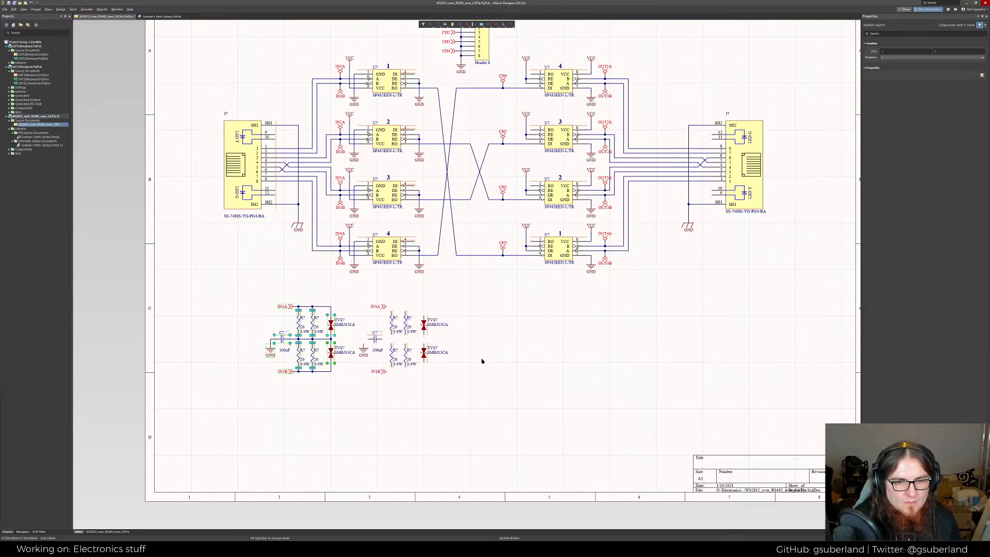
{"action": "left_click", "coordinate": [488, 405]}
{"action": "left_click_drag", "start_coordinate": [488, 405], "coordinate": [356, 297]}
{"action": "key", "text": "Delete"}
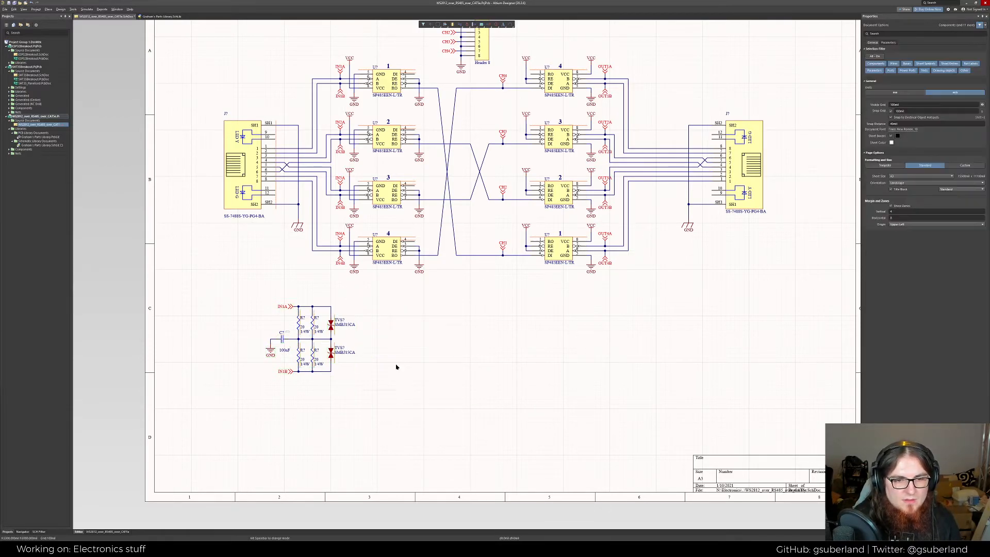
Duplicate the complete IN1A/IN1B termination circuit including its wires, and align the copy level with the original beside it
{"action": "left_click_drag", "start_coordinate": [358, 375], "coordinate": [245, 301]}
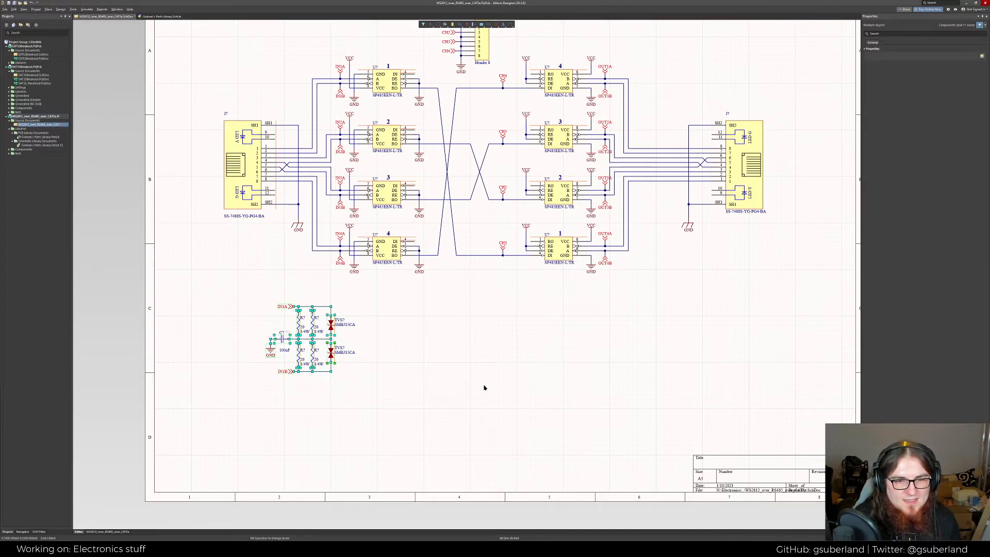
{"action": "key", "text": "ctrl+v"}
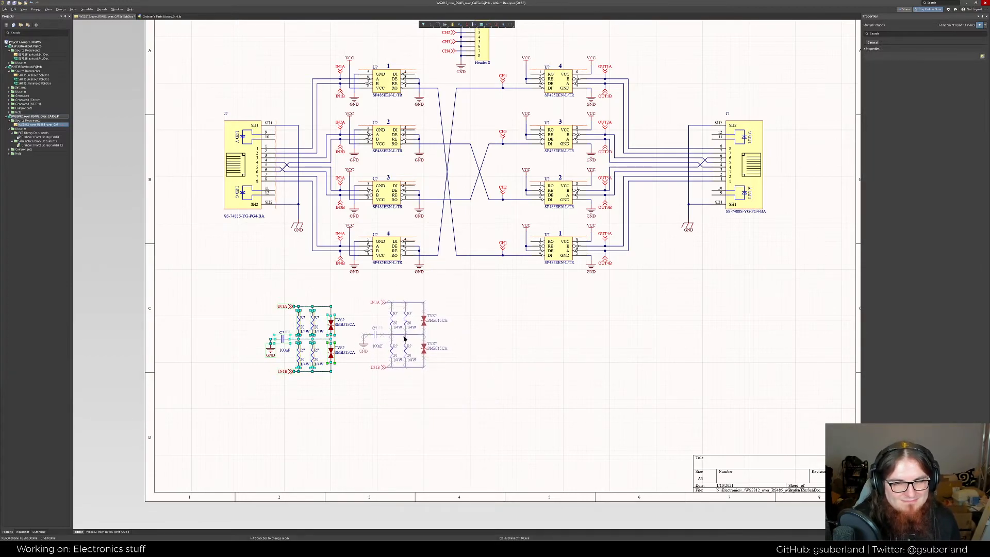
{"action": "left_click", "coordinate": [405, 339]}
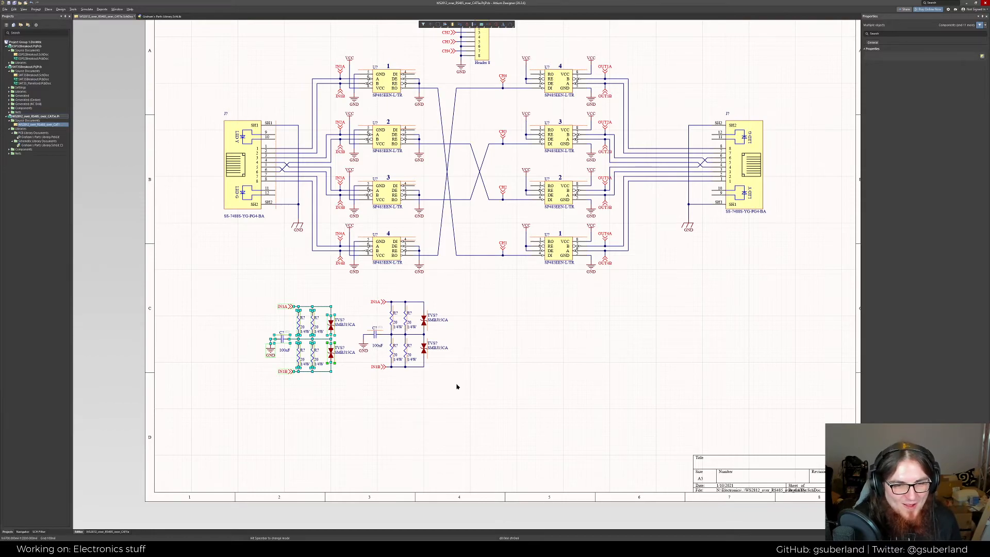
{"action": "left_click_drag", "start_coordinate": [457, 386], "coordinate": [362, 294]}
{"action": "left_click_drag", "start_coordinate": [423, 323], "coordinate": [424, 334]}
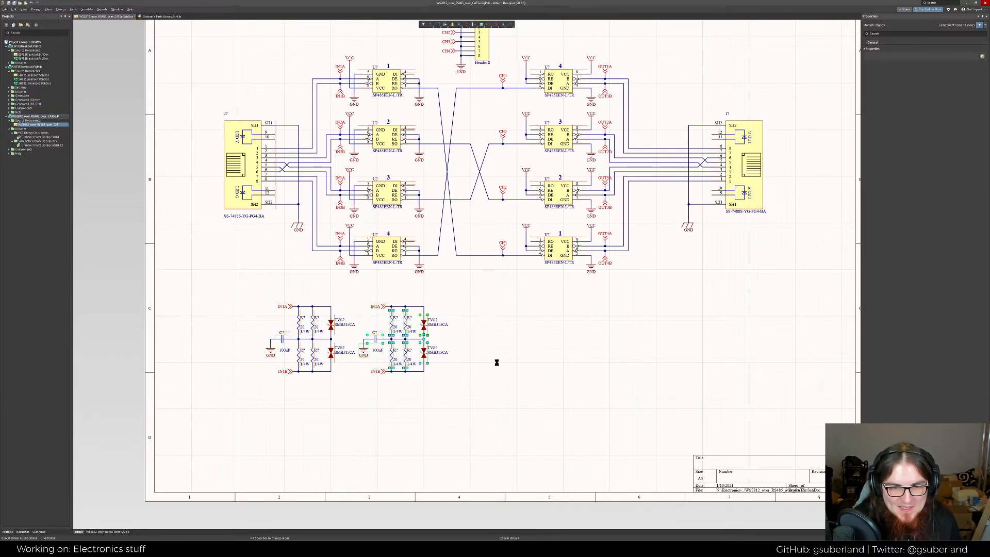
Paste two more copies of the termination circuit in the same row, evenly spaced after the second one
{"action": "key", "text": "ctrl+v"}
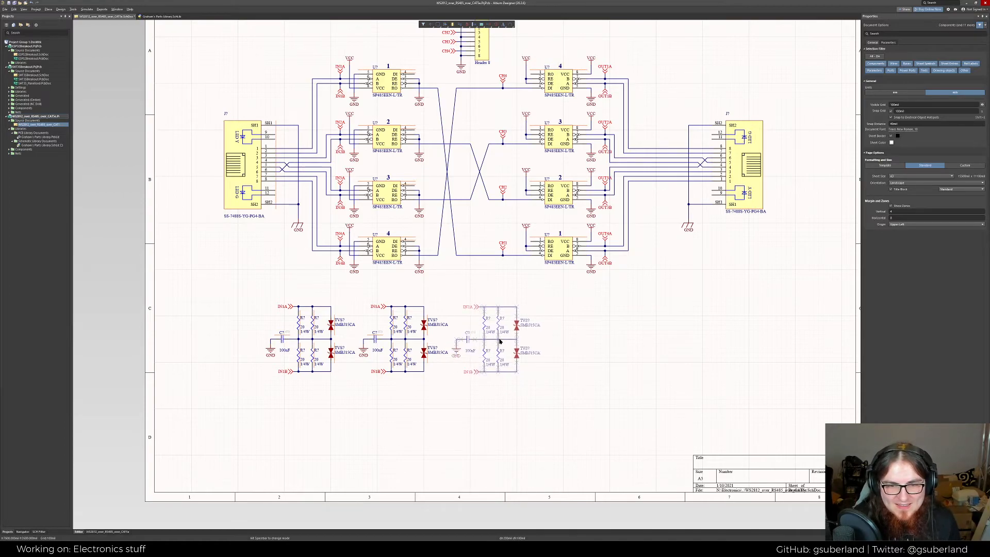
{"action": "left_click", "coordinate": [499, 341]}
{"action": "key", "text": "ctrl+v"}
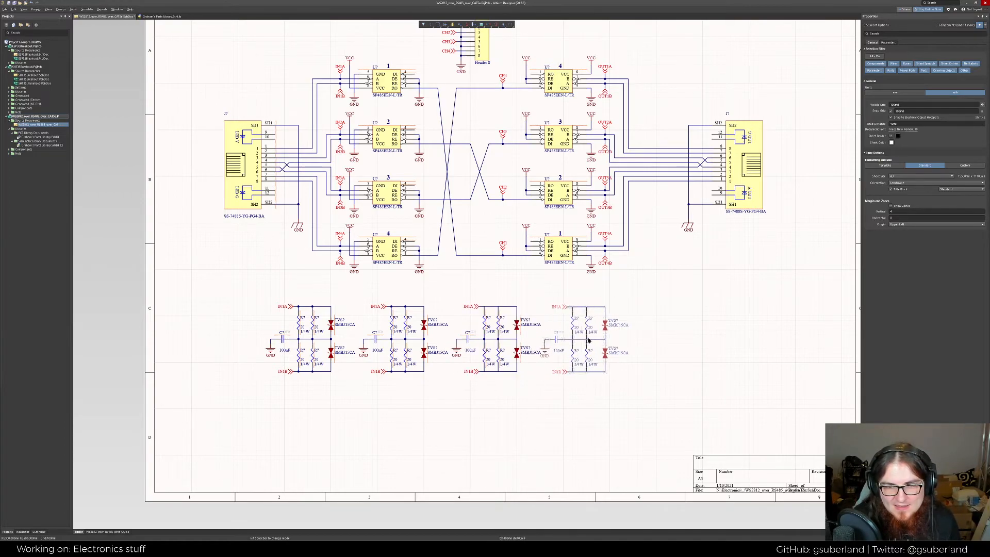
{"action": "left_click", "coordinate": [592, 341]}
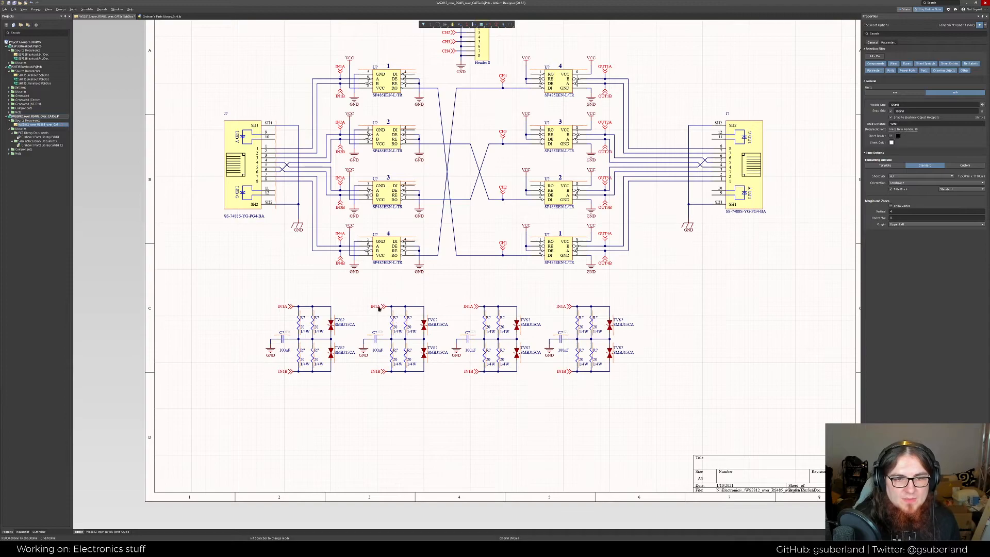
Rename the second termination circuit's off-sheet connectors to IN2A and IN2B
{"action": "left_click", "coordinate": [379, 308]}
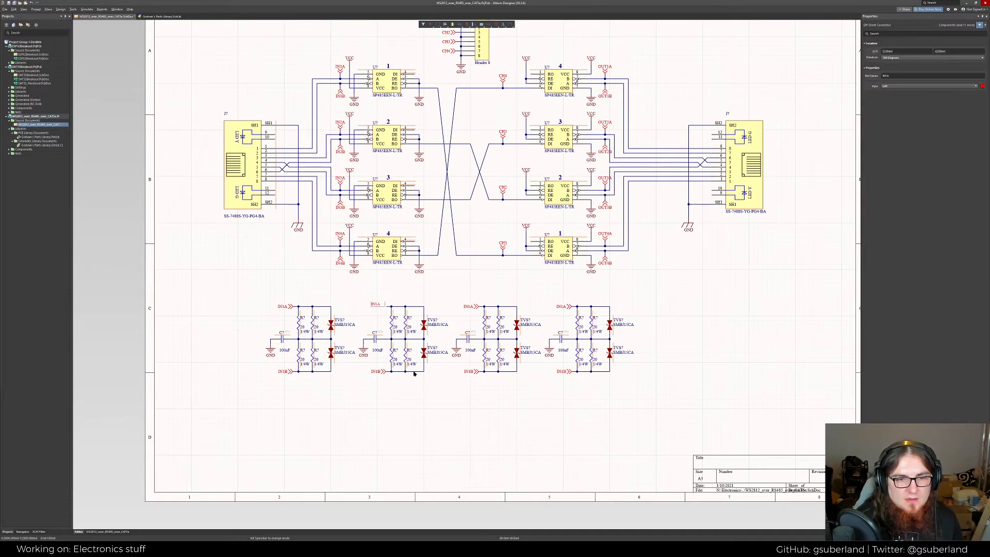
{"action": "key", "text": "BackSpace"}
{"action": "type", "text": "2"}
{"action": "key", "text": "Return"}
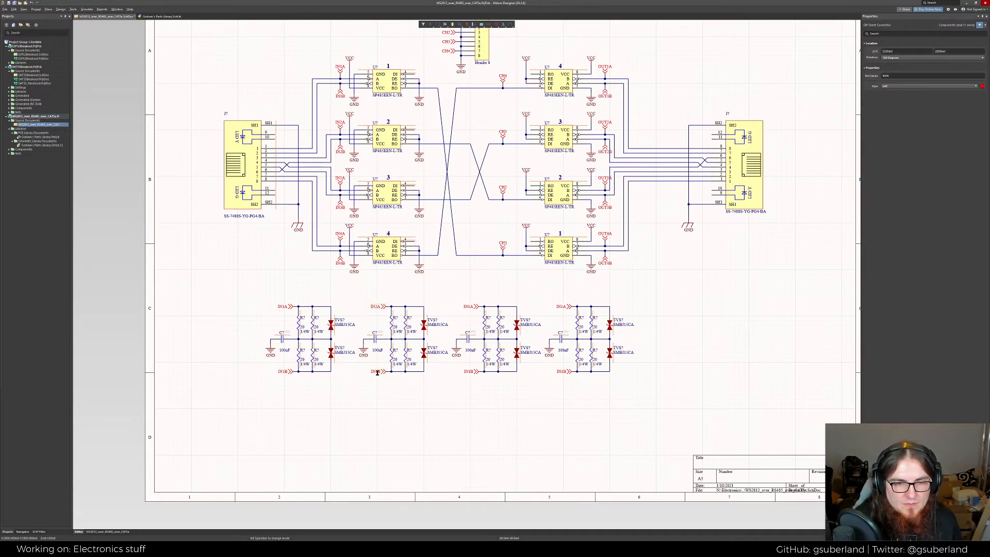
{"action": "left_click", "coordinate": [375, 371]}
{"action": "key", "text": "BackSpace"}
{"action": "type", "text": "2"}
{"action": "key", "text": "Return"}
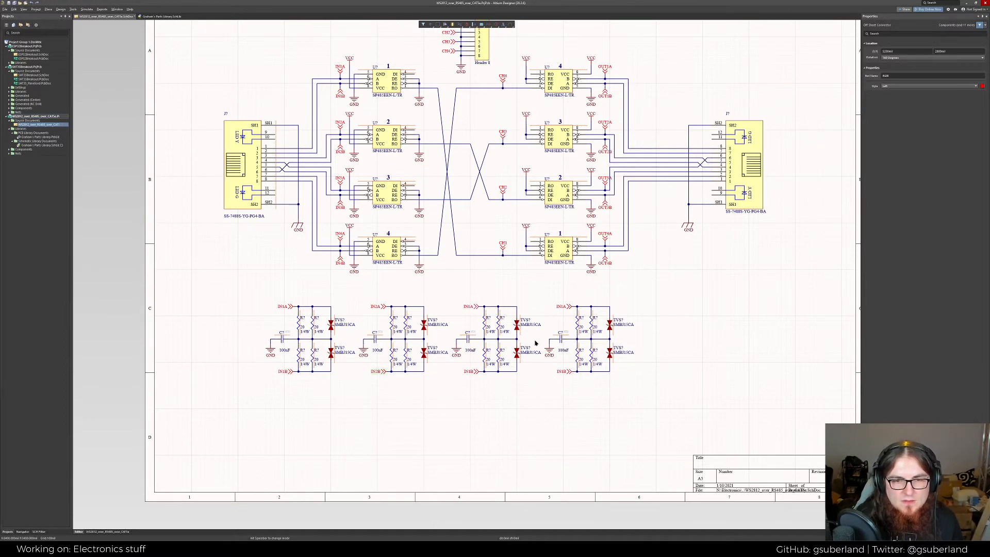
Rename the third termination circuit's off-sheet connectors to IN3A and IN3B
{"action": "left_click", "coordinate": [469, 306]}
{"action": "left_click", "coordinate": [470, 307]}
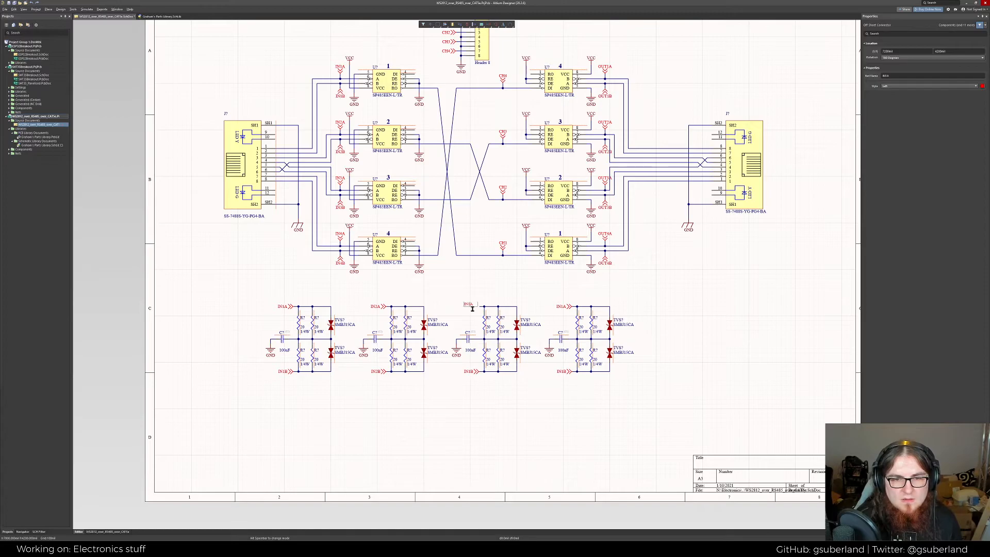
{"action": "key", "text": "BackSpace"}
{"action": "type", "text": "3"}
{"action": "key", "text": "Return"}
{"action": "scroll", "coordinate": [484, 393], "scroll_direction": "up", "scroll_amount": 2, "text": "ctrl"}
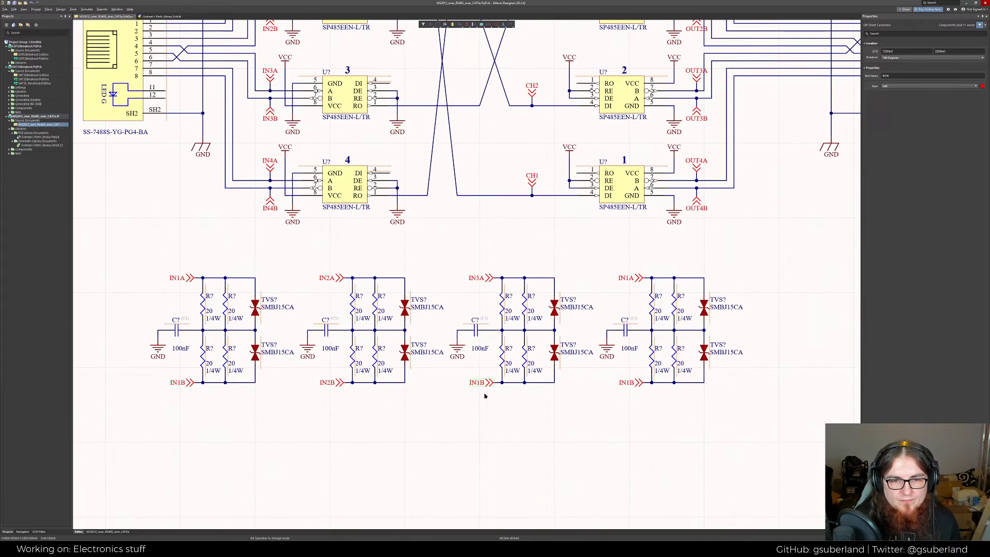
{"action": "left_click", "coordinate": [479, 383]}
{"action": "left_click", "coordinate": [479, 382]}
{"action": "key", "text": "Left"}
{"action": "key", "text": "BackSpace"}
{"action": "type", "text": "3"}
{"action": "key", "text": "Return"}
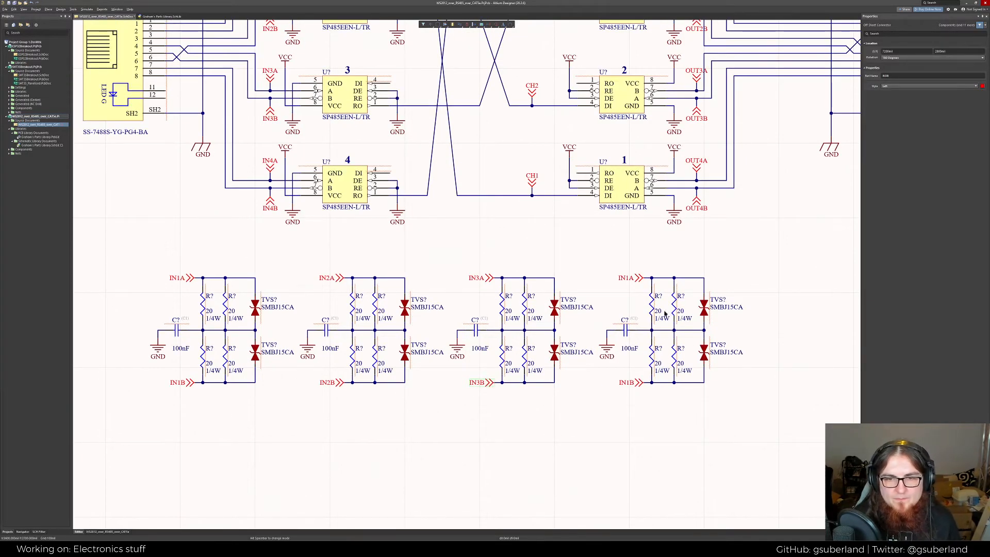
Rename the fourth termination circuit's off-sheet connectors to IN4A and IN4B
{"action": "left_click", "coordinate": [632, 278]}
{"action": "left_click", "coordinate": [631, 279]}
{"action": "key", "text": "Left"}
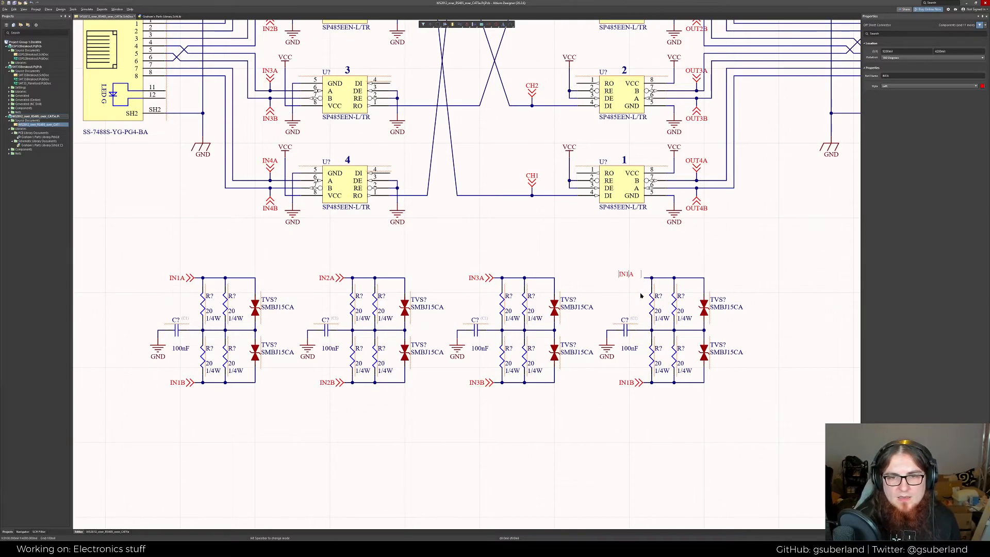
{"action": "key", "text": "BackSpace"}
{"action": "type", "text": "4"}
{"action": "key", "text": "Return"}
{"action": "left_click", "coordinate": [633, 384]}
{"action": "left_click", "coordinate": [633, 384]}
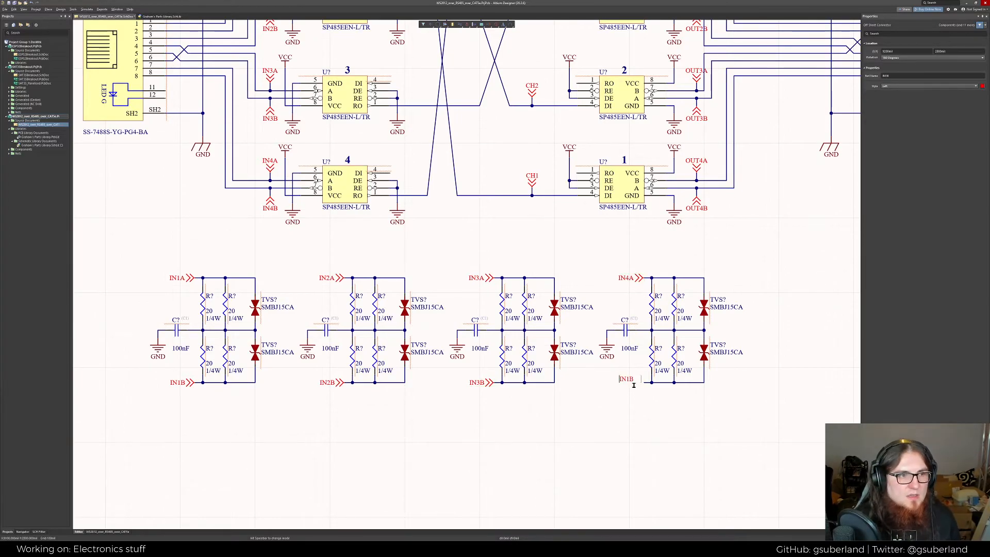
{"action": "key", "text": "Left"}
{"action": "key", "text": "BackSpace"}
{"action": "type", "text": "4"}
{"action": "key", "text": "Return"}
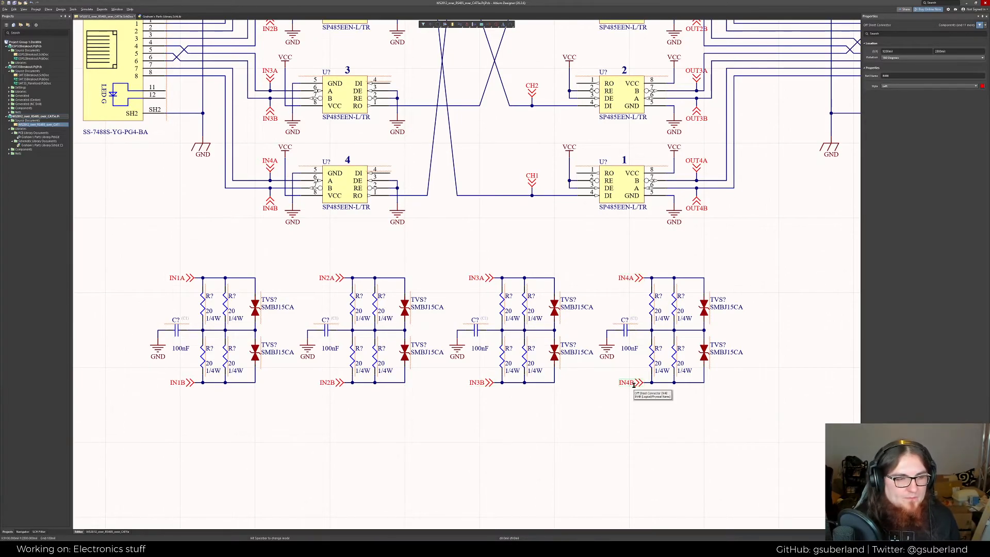
{"action": "left_click", "coordinate": [559, 434]}
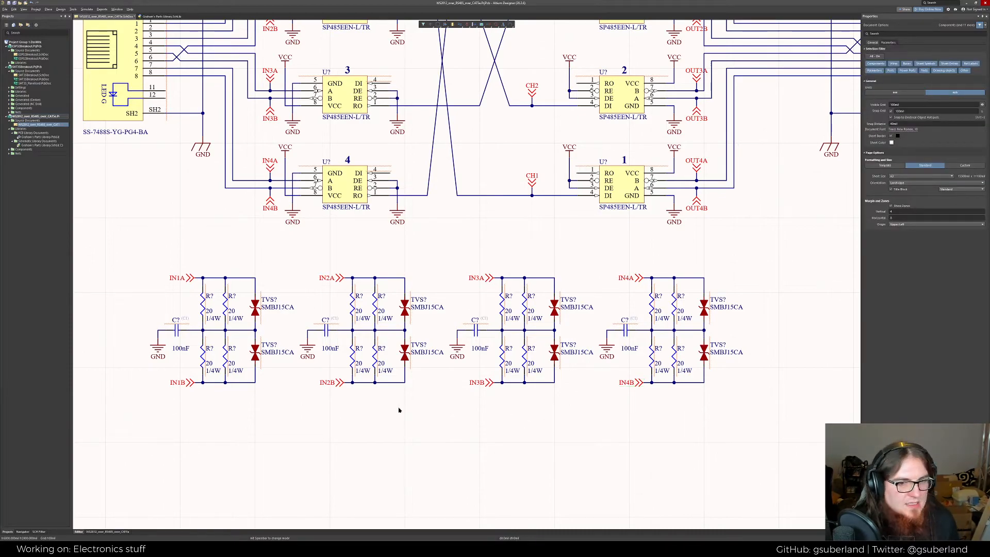
{"action": "scroll", "coordinate": [398, 410], "scroll_direction": "up", "scroll_amount": 2, "text": "ctrl"}
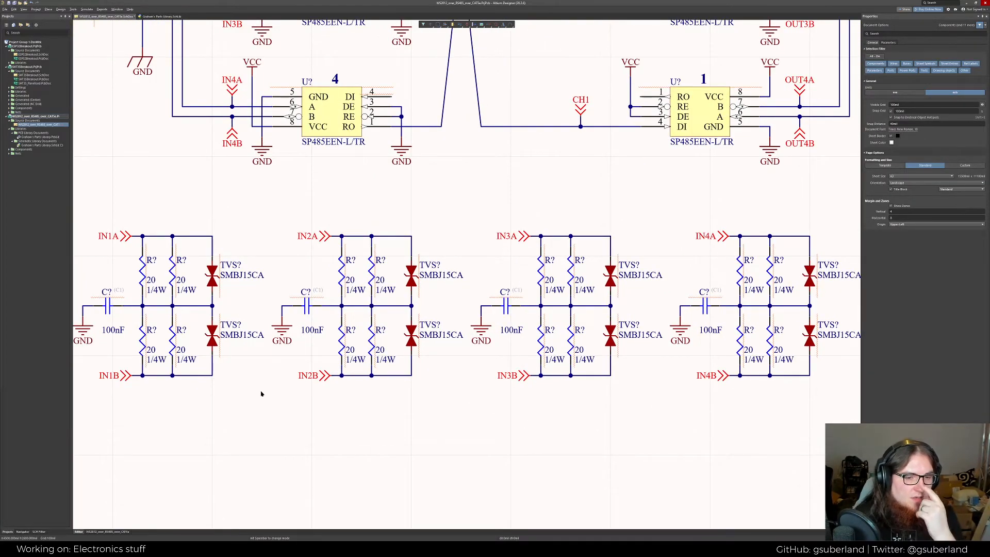
{"action": "right_click_drag", "start_coordinate": [166, 272], "coordinate": [310, 288]}
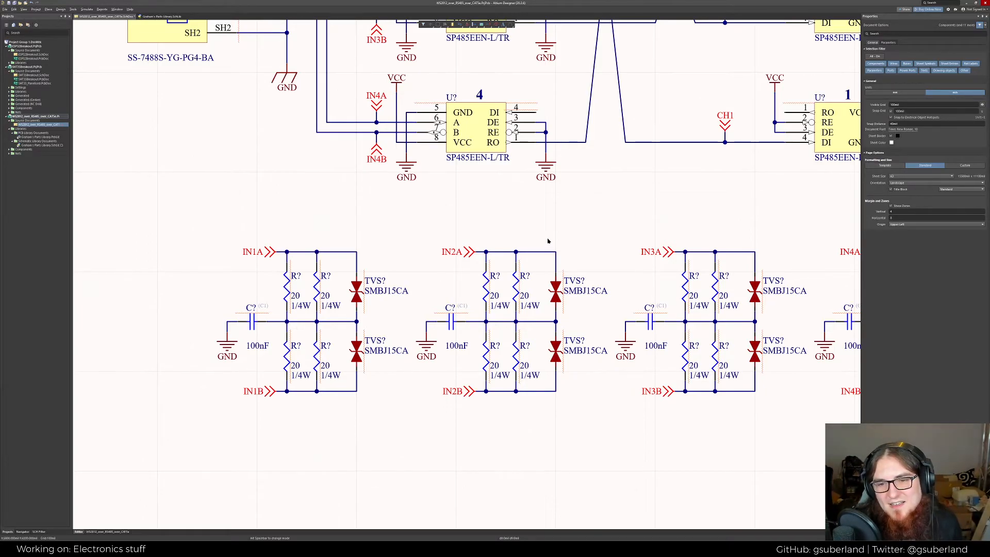
{"action": "scroll", "coordinate": [614, 258], "scroll_direction": "down", "scroll_amount": 3, "text": "ctrl"}
{"action": "right_click_drag", "start_coordinate": [761, 331], "coordinate": [677, 354]}
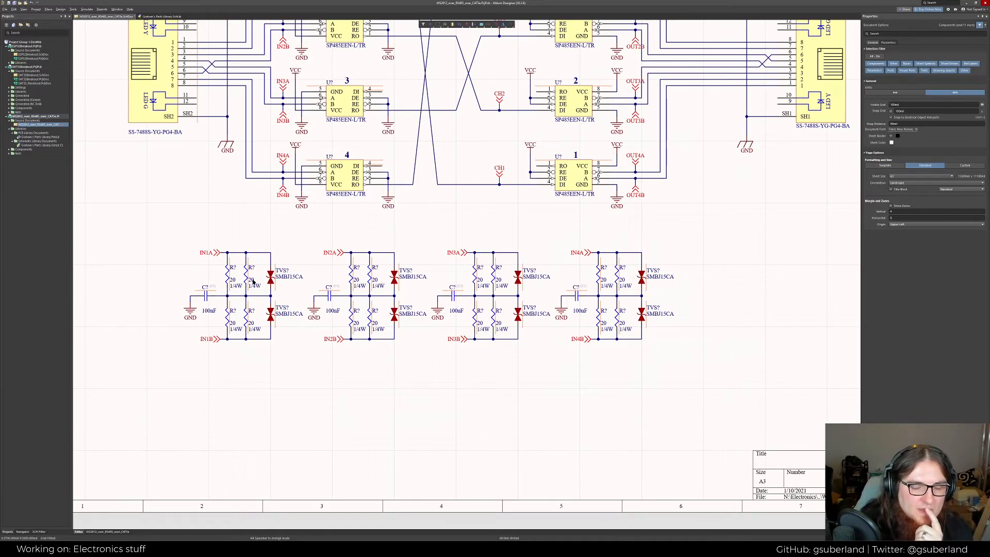
{"action": "right_click_drag", "start_coordinate": [183, 240], "coordinate": [218, 248]}
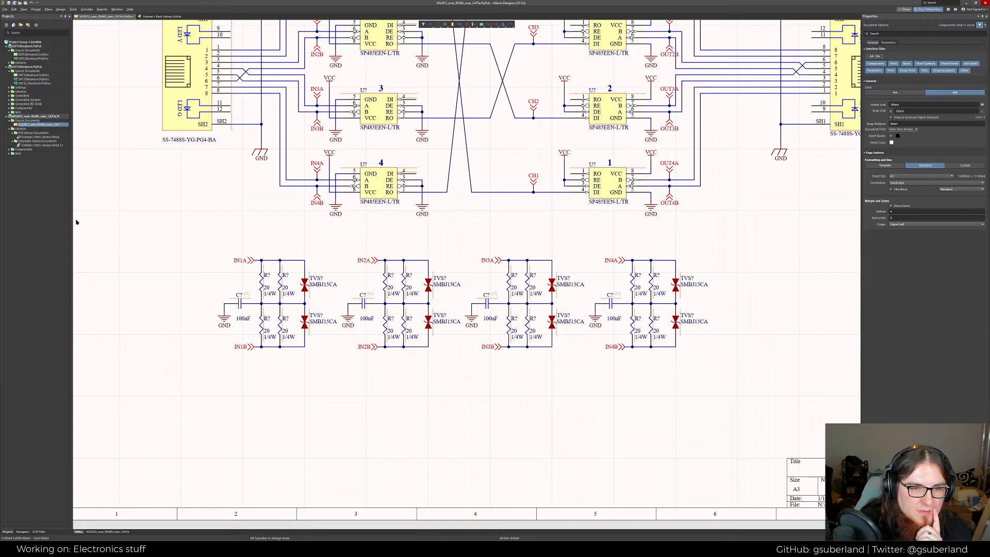
{"action": "right_click_drag", "start_coordinate": [312, 406], "coordinate": [335, 413]}
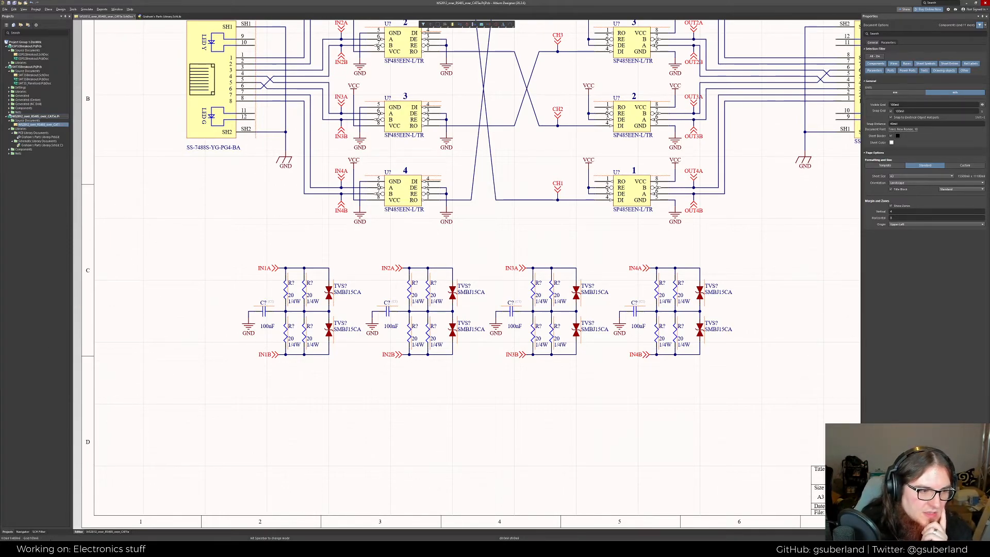
Switch to Chrome and read the RS485 article's section on grounding, biasing and termination in practice
{"action": "mouse_move", "coordinate": [123, 548]}
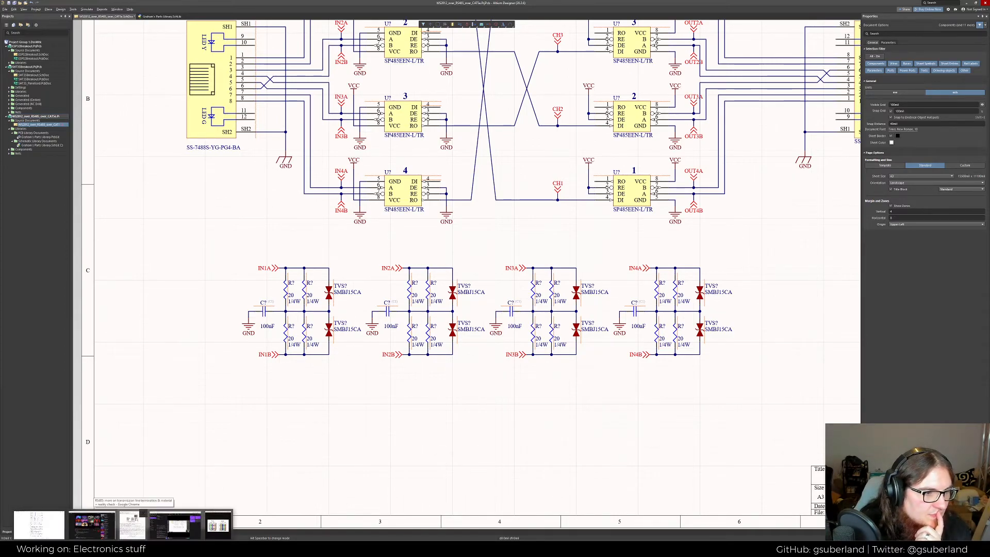
{"action": "left_click", "coordinate": [132, 524]}
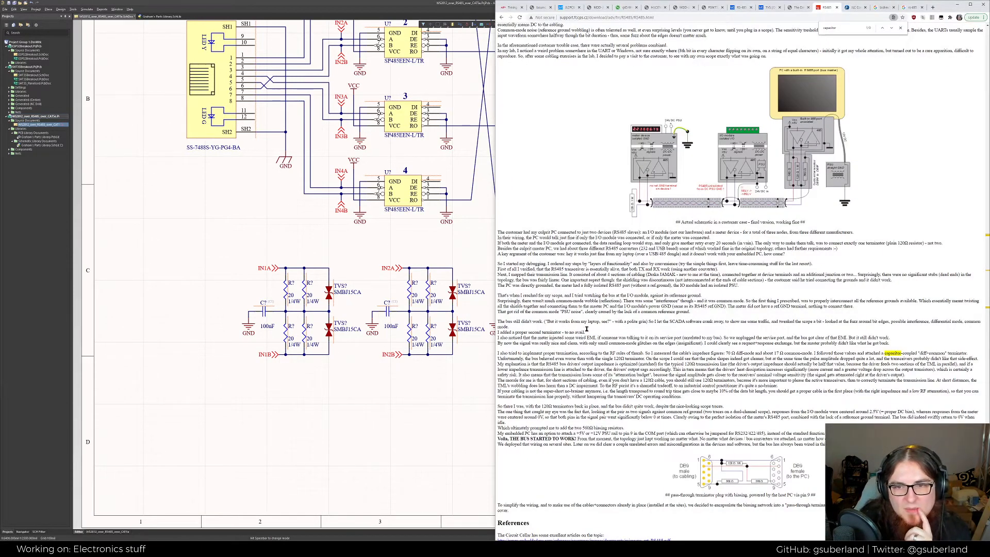
{"action": "scroll", "coordinate": [613, 289], "scroll_direction": "up", "scroll_amount": 1}
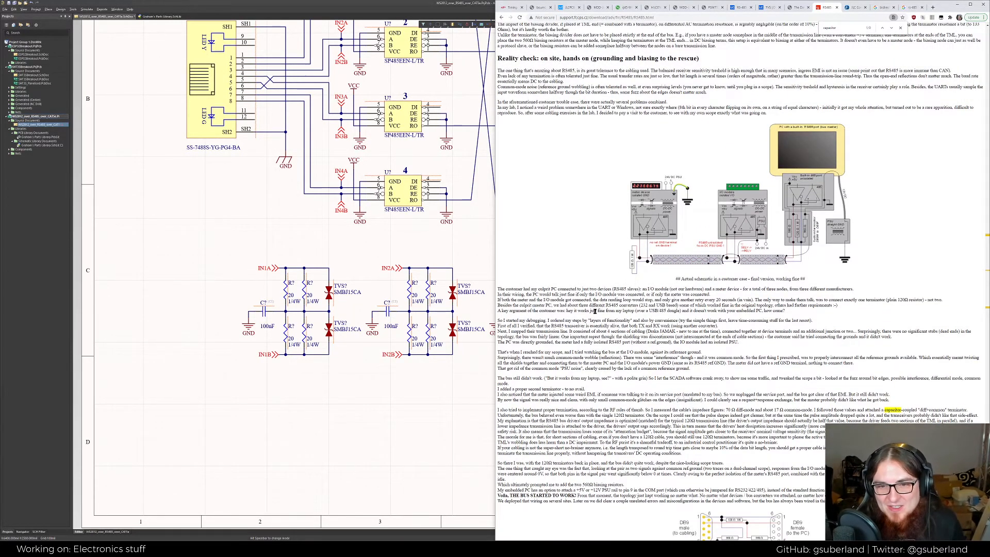
{"action": "scroll", "coordinate": [593, 320], "scroll_direction": "up", "scroll_amount": 1}
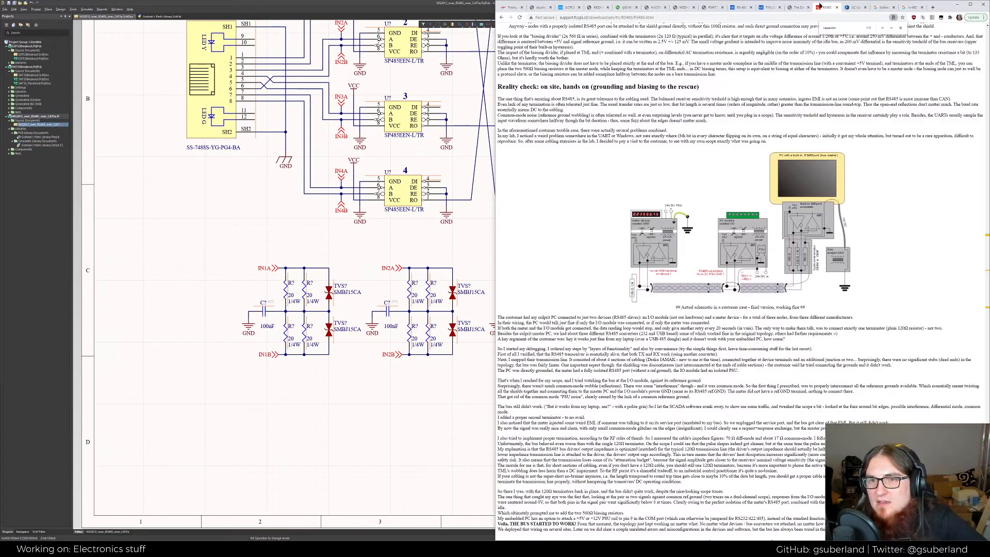
{"action": "left_click", "coordinate": [798, 7]}
{"action": "left_click", "coordinate": [824, 7]}
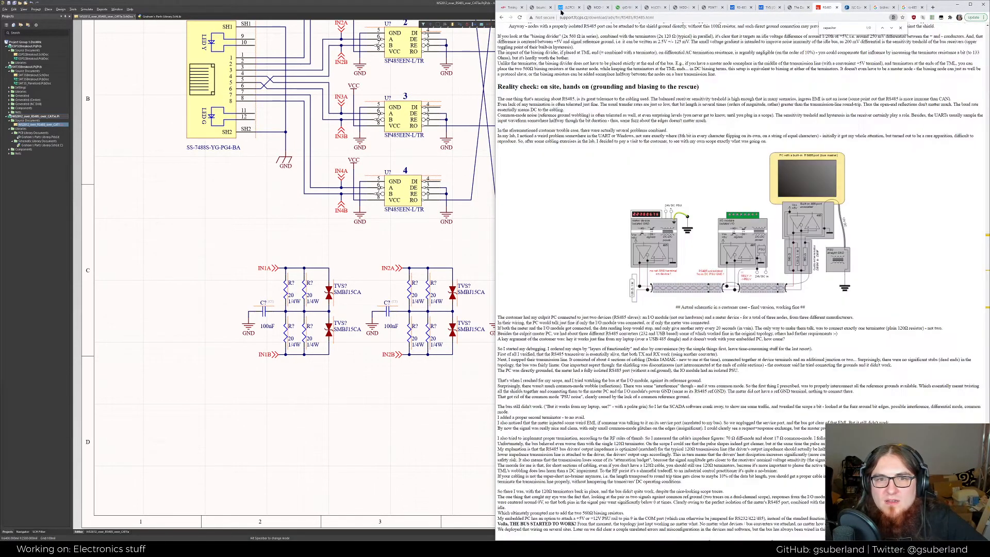
Review the Timing 101 split termination article, including its application details on sizing the center-tap capacitor
{"action": "left_click", "coordinate": [509, 8]}
{"action": "scroll", "coordinate": [542, 187], "scroll_direction": "up", "scroll_amount": 3}
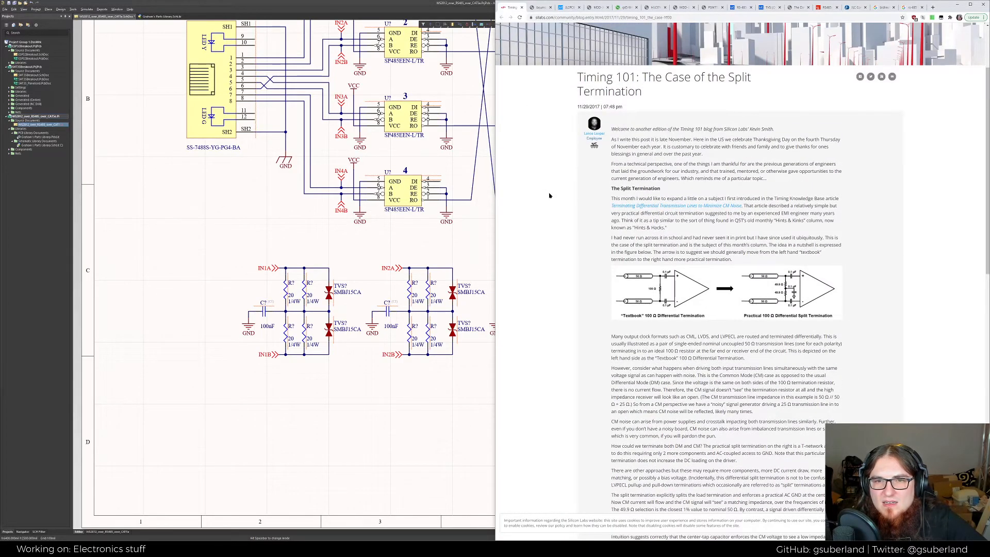
{"action": "scroll", "coordinate": [549, 195], "scroll_direction": "down", "scroll_amount": 5}
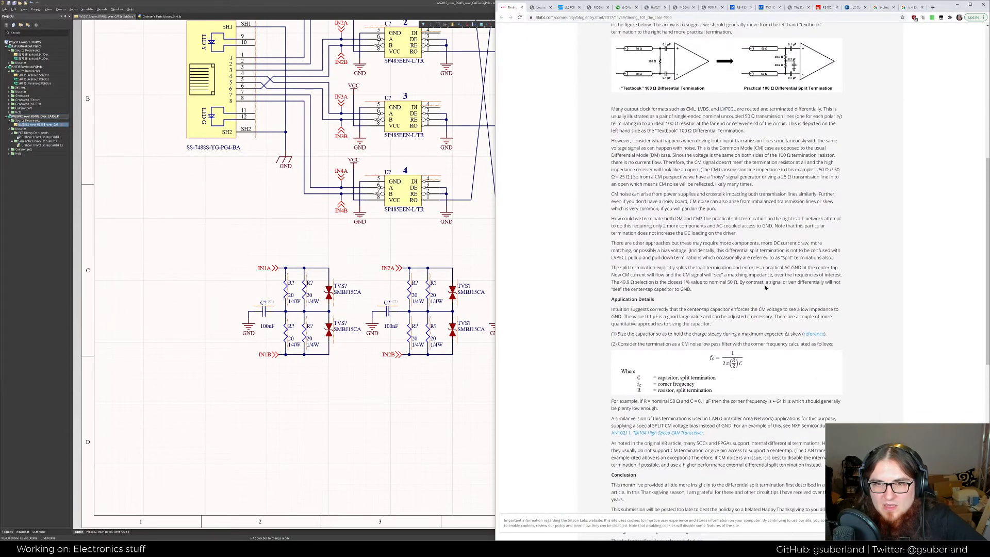
Find the RS485 article among the open reference pages and review its standard recommended wiring and on-site grounding and biasing sections
{"action": "left_click", "coordinate": [540, 7]}
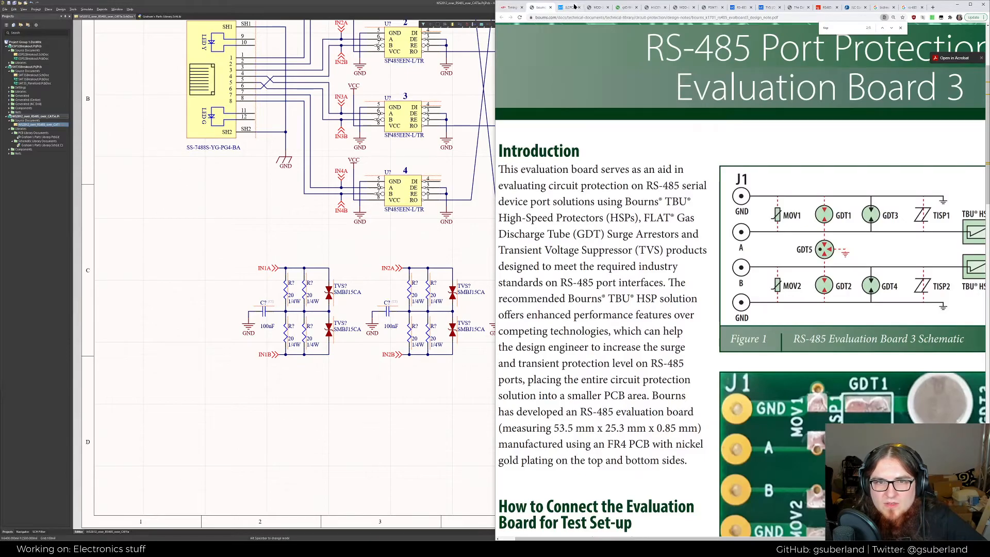
{"action": "left_click", "coordinate": [598, 8]}
{"action": "left_click", "coordinate": [627, 7]}
{"action": "left_click", "coordinate": [770, 7]}
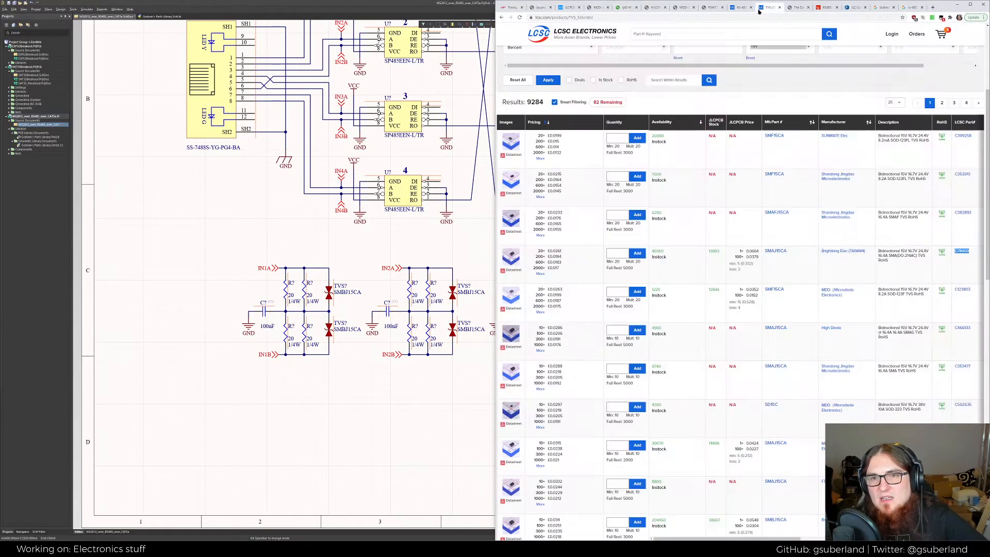
{"action": "left_click", "coordinate": [798, 7]}
{"action": "left_click", "coordinate": [827, 7]}
{"action": "left_click", "coordinate": [854, 7]}
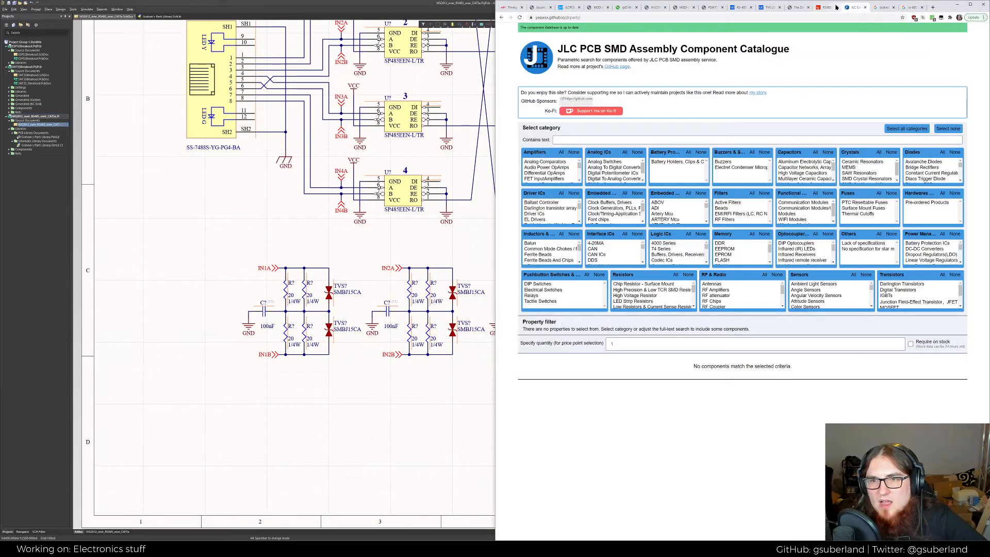
{"action": "left_click", "coordinate": [828, 8]}
{"action": "scroll", "coordinate": [706, 327], "scroll_direction": "down", "scroll_amount": 5}
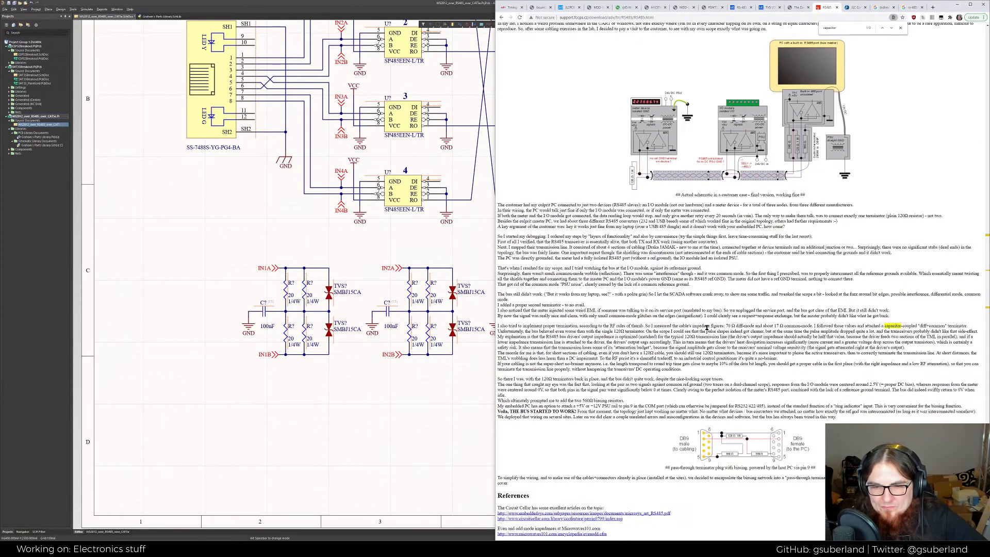
{"action": "scroll", "coordinate": [706, 327], "scroll_direction": "up", "scroll_amount": 6}
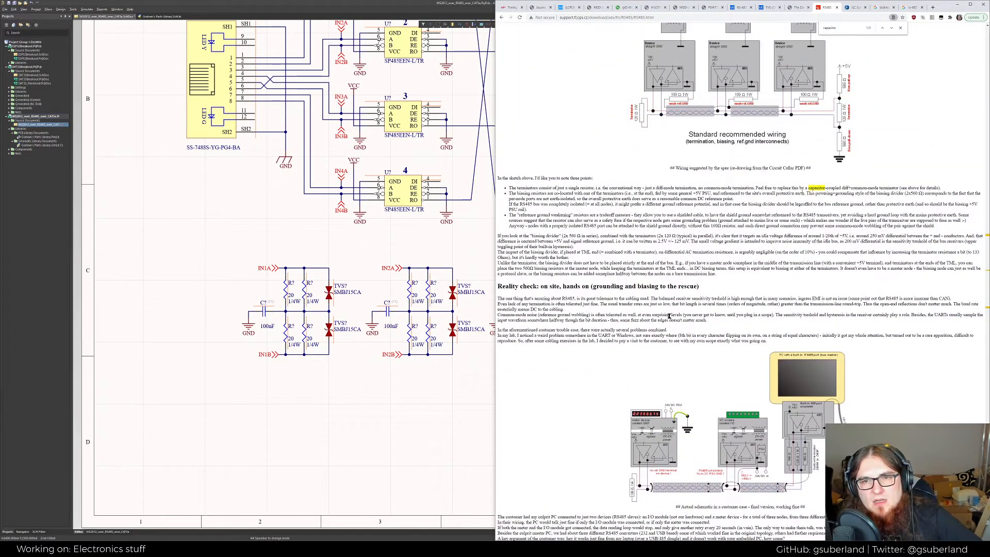
{"action": "scroll", "coordinate": [670, 317], "scroll_direction": "up", "scroll_amount": 2}
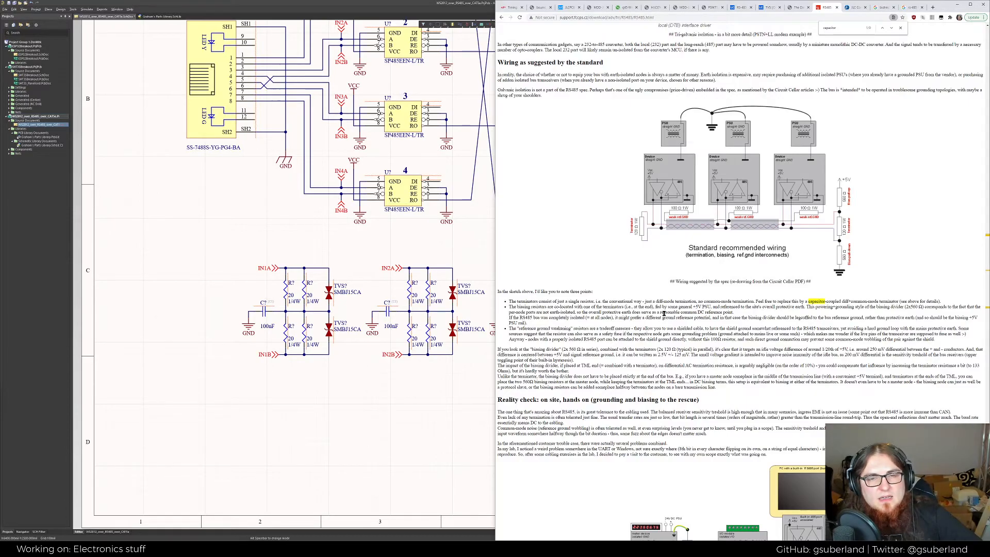
{"action": "scroll", "coordinate": [664, 313], "scroll_direction": "up", "scroll_amount": 3}
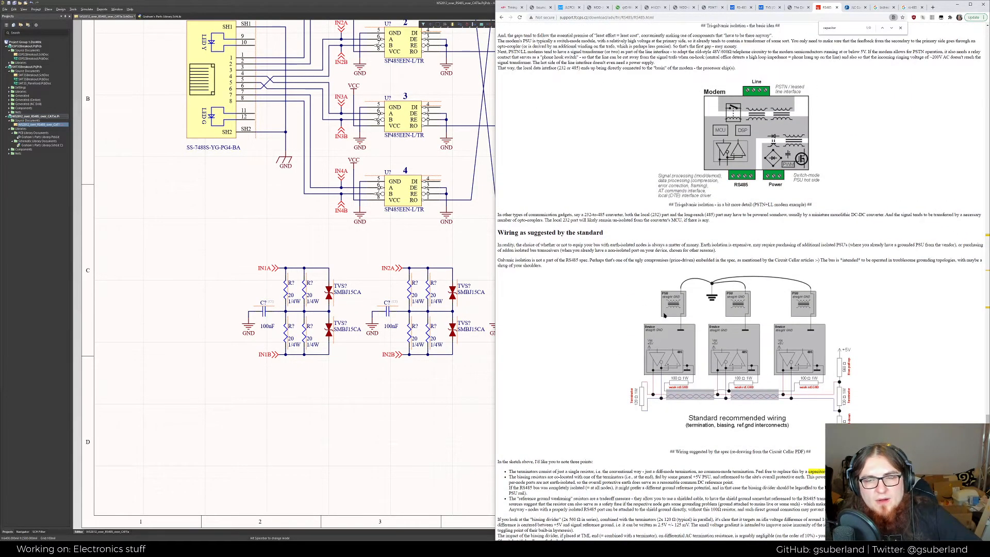
{"action": "scroll", "coordinate": [664, 315], "scroll_direction": "down", "scroll_amount": 5}
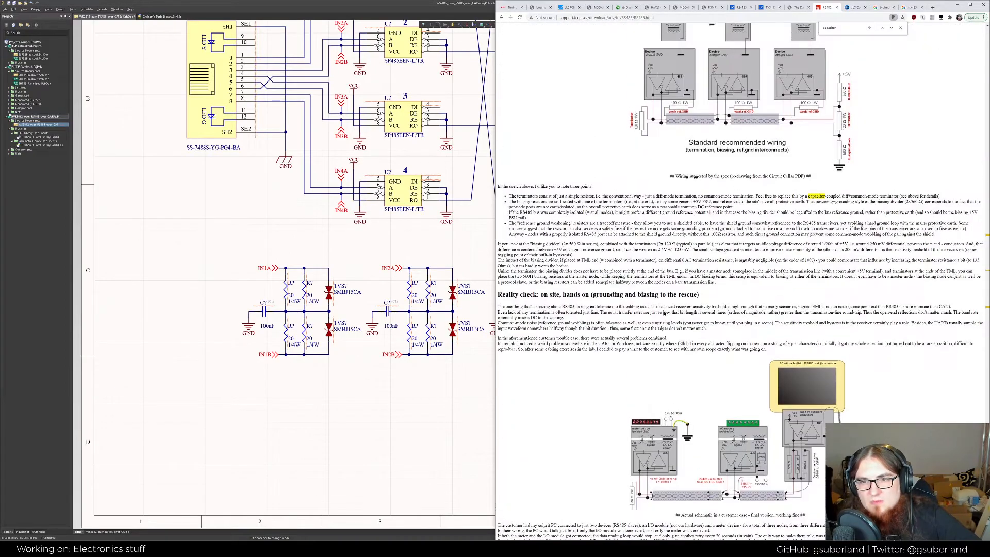
{"action": "scroll", "coordinate": [664, 313], "scroll_direction": "up", "scroll_amount": 1}
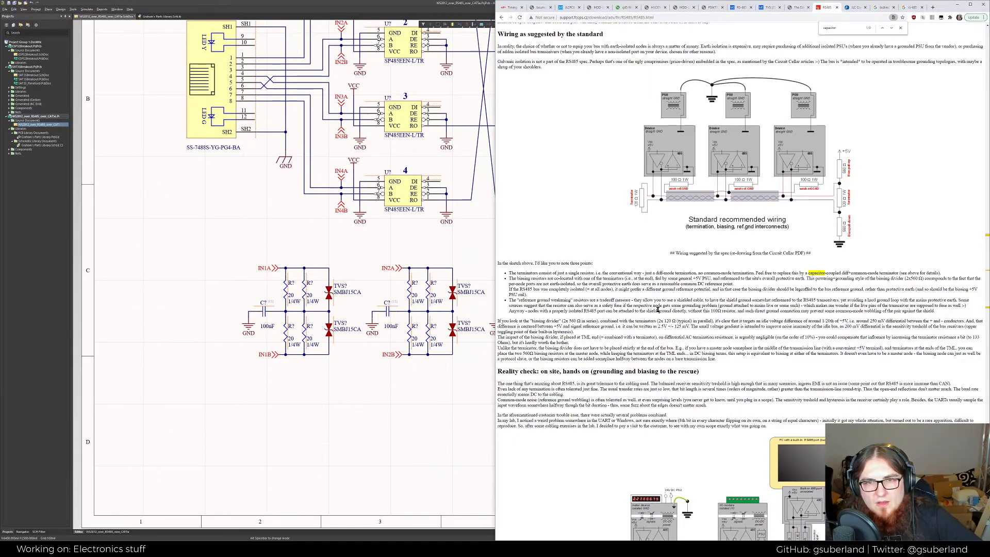
{"action": "scroll", "coordinate": [657, 309], "scroll_direction": "down", "scroll_amount": 5}
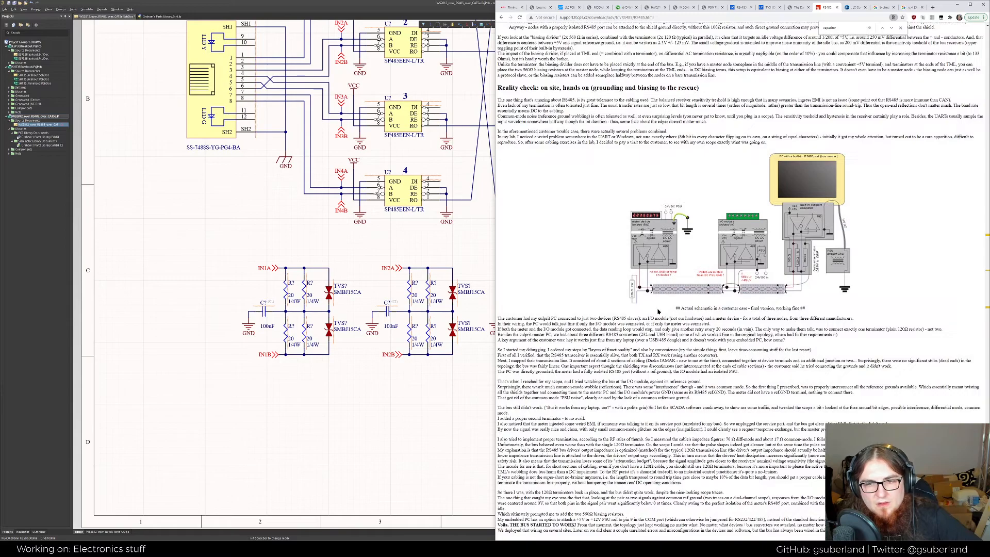
{"action": "scroll", "coordinate": [657, 311], "scroll_direction": "down", "scroll_amount": 1}
{"action": "scroll", "coordinate": [657, 309], "scroll_direction": "down", "scroll_amount": 1}
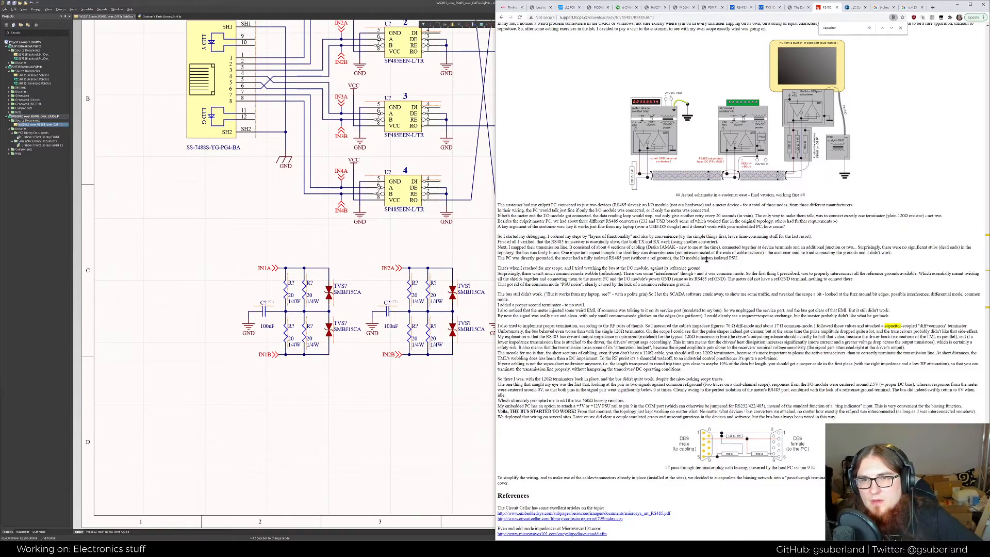
Search Google for "cat5 impedance rs-485" in a new browser tab
{"action": "key", "text": "ctrl+t"}
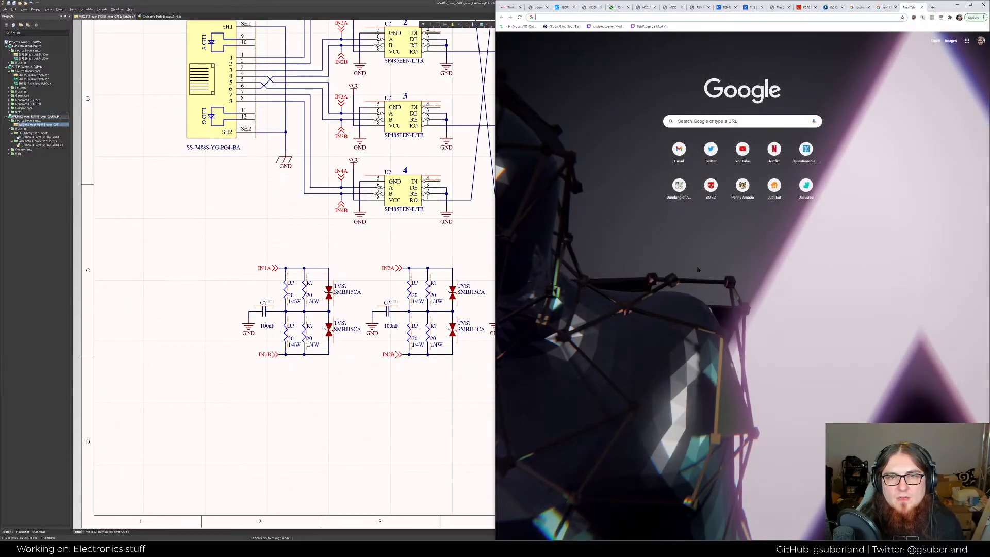
{"action": "type", "text": "cat5"}
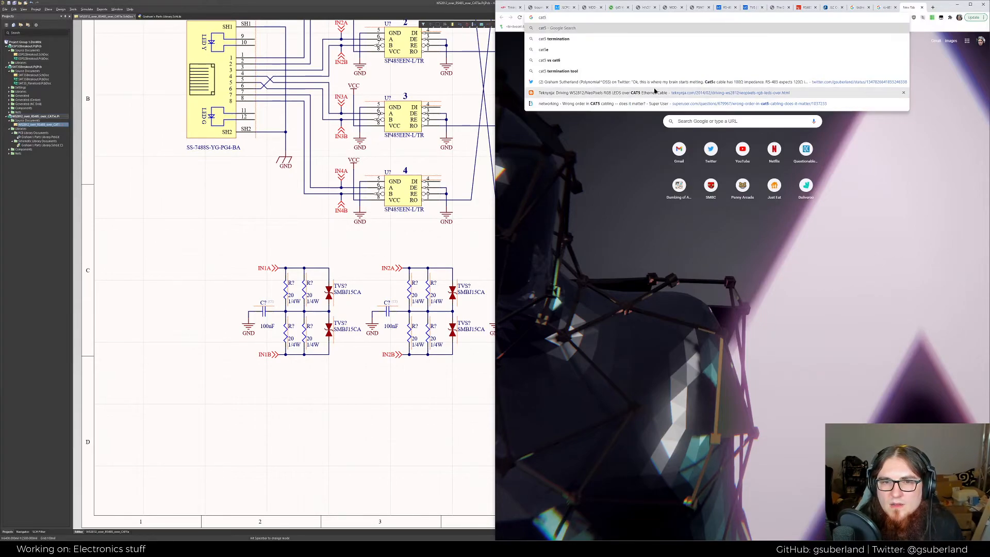
{"action": "type", "text": " i"}
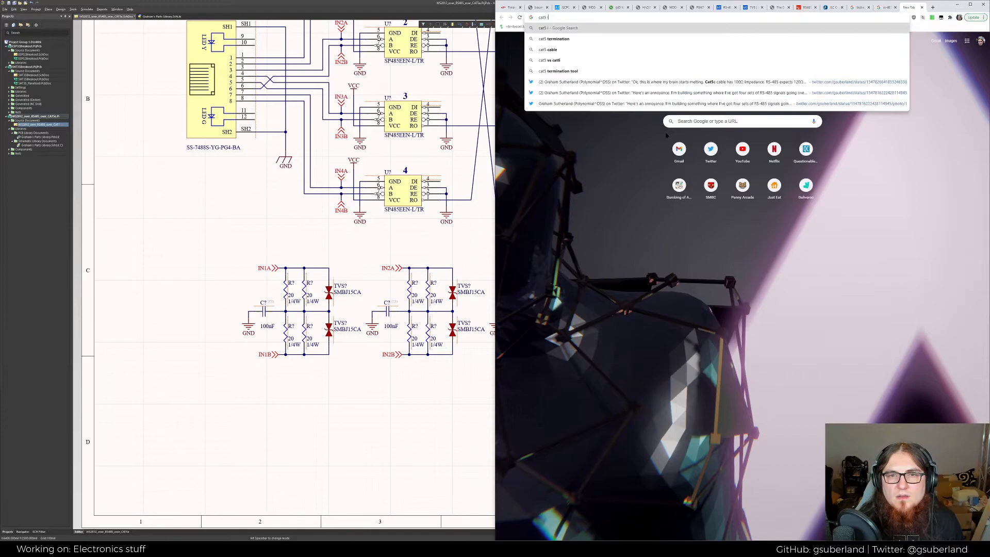
{"action": "type", "text": "mpedance "}
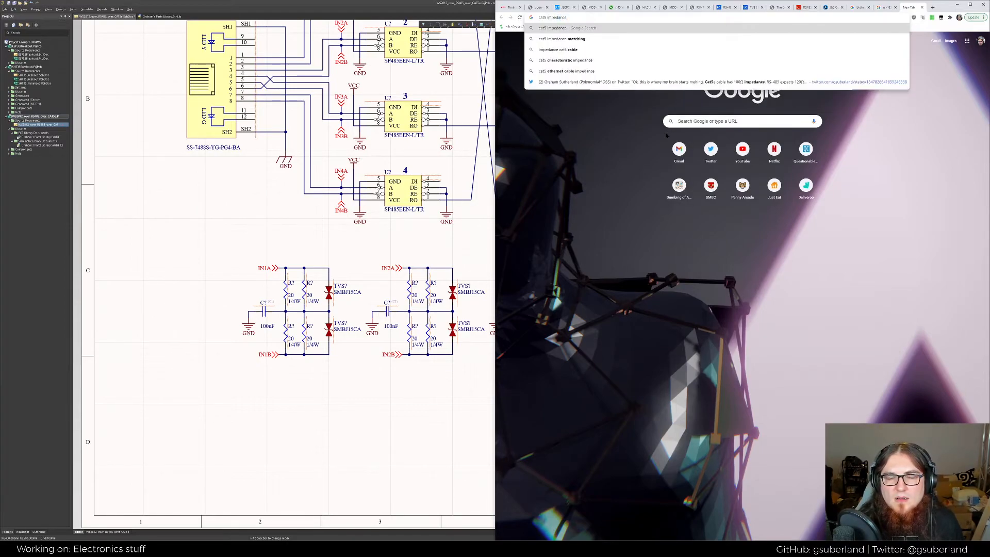
{"action": "type", "text": "rs-485"}
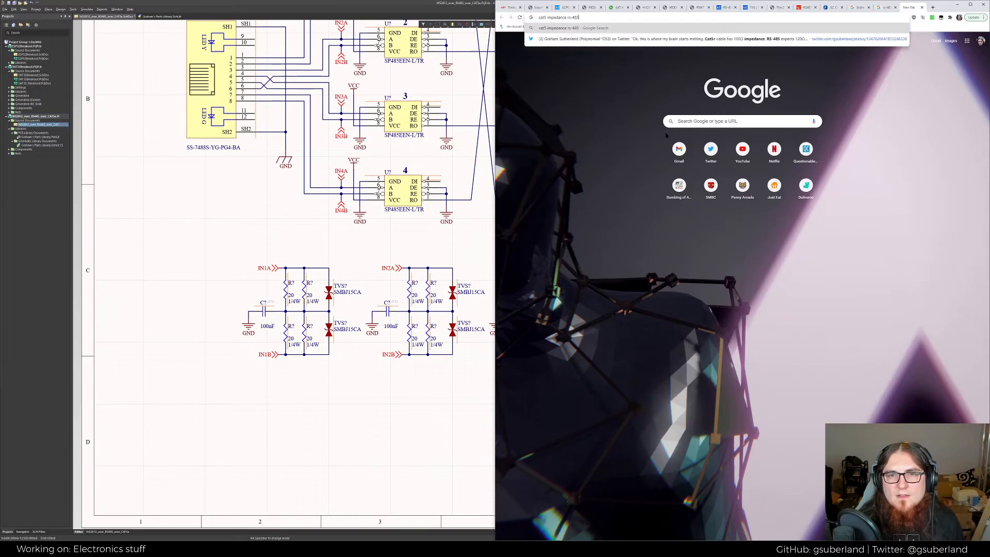
{"action": "key", "text": "Return"}
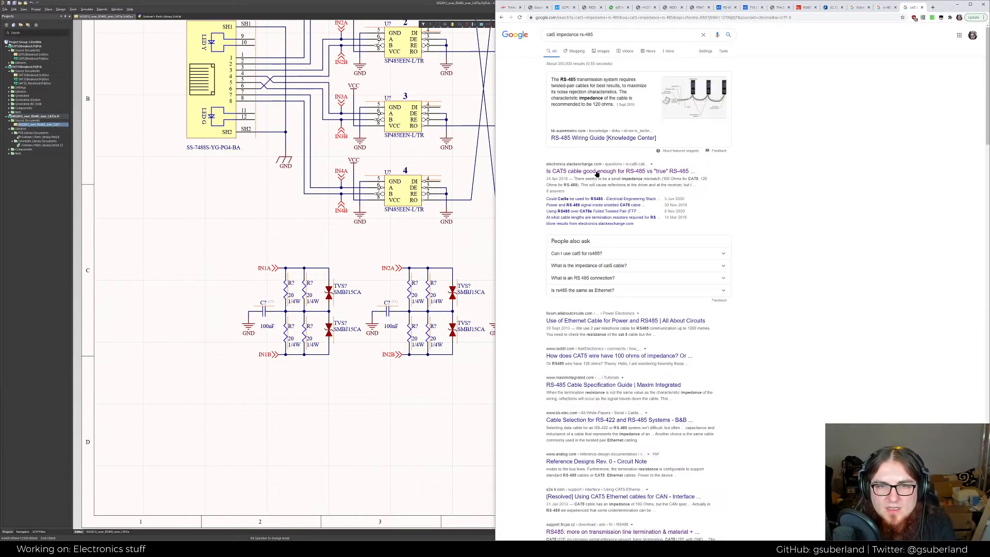
Read the accepted Stack Exchange answer on whether CAT5 cable is good enough for RS-485, including its impedance mismatch and termination explanation
{"action": "left_click", "coordinate": [596, 172]}
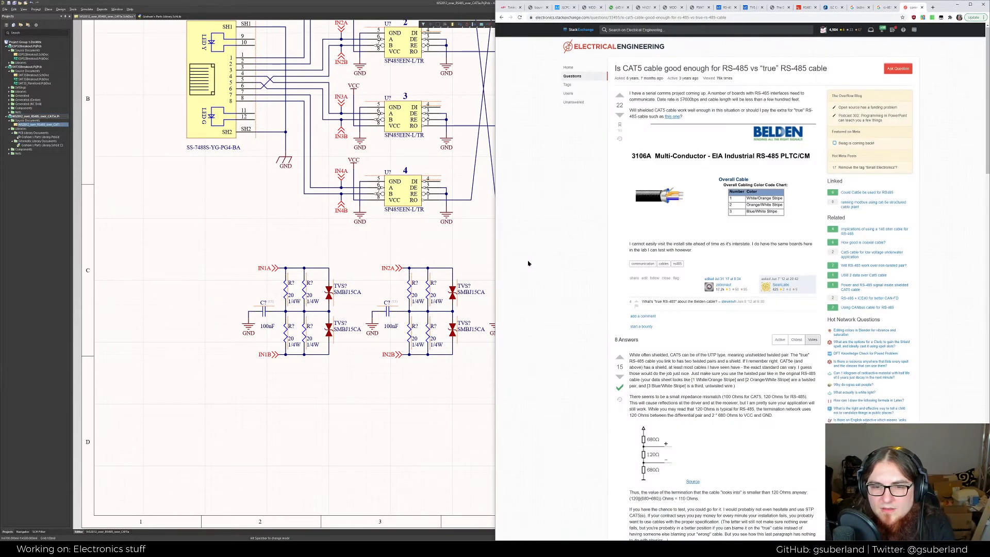
{"action": "scroll", "coordinate": [528, 264], "scroll_direction": "down", "scroll_amount": 3}
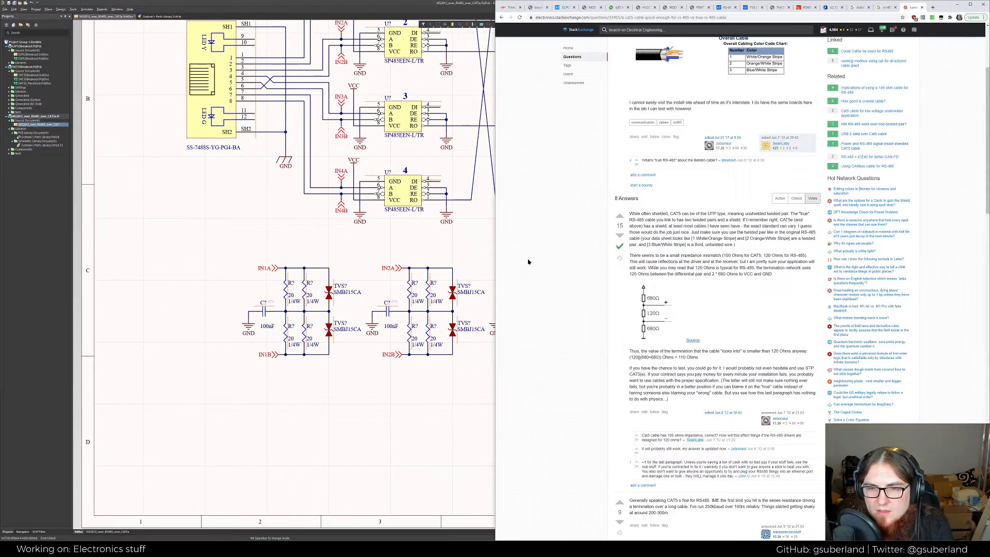
{"action": "triple_click", "coordinate": [732, 368]}
{"action": "left_click_drag", "start_coordinate": [732, 368], "coordinate": [722, 389]}
{"action": "left_click", "coordinate": [724, 357]}
{"action": "triple_click", "coordinate": [725, 357]}
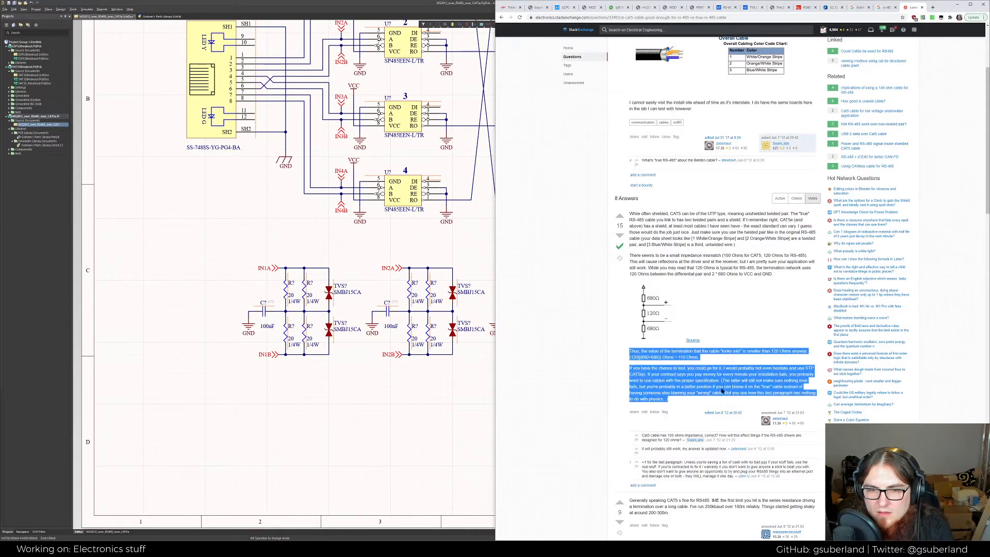
{"action": "left_click", "coordinate": [715, 381]}
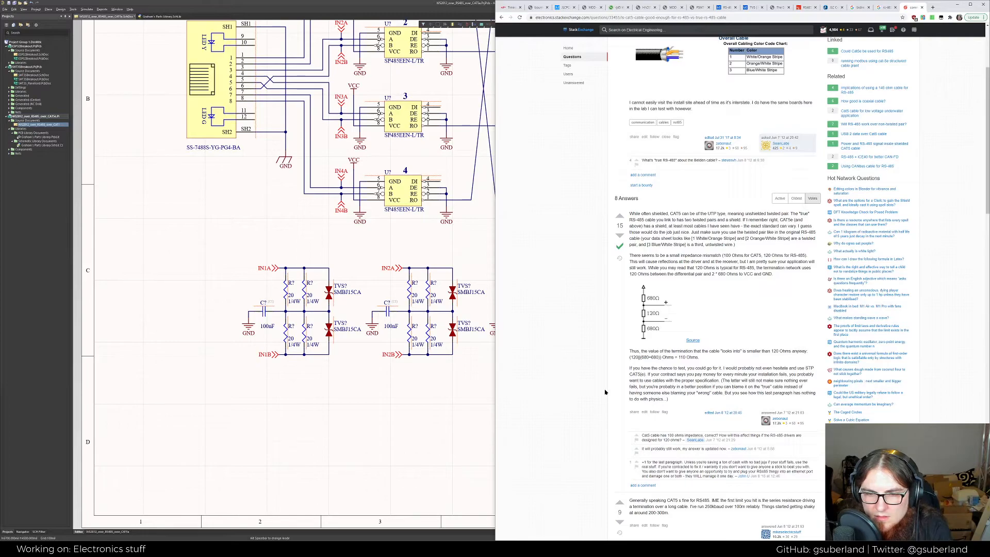
Return to the search results and open the Reddit thread asking how CAT5 wire has 100 ohms of impedance
{"action": "left_click", "coordinate": [501, 17]}
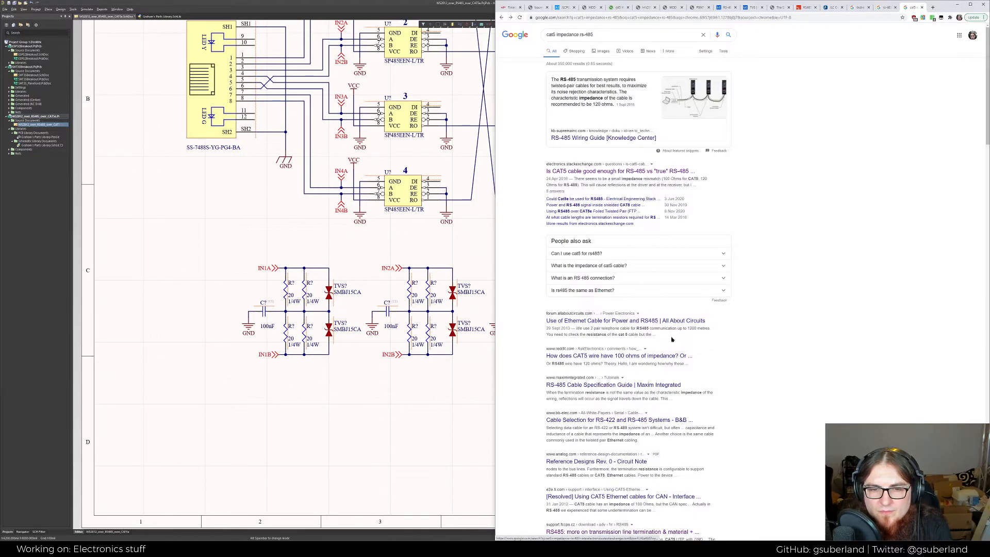
{"action": "left_click", "coordinate": [653, 357]}
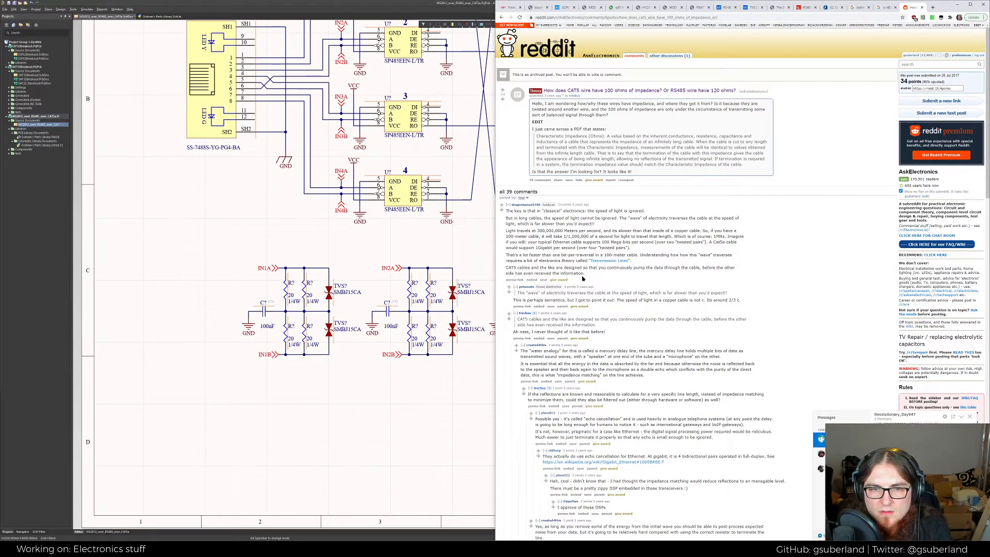
Read the Reddit thread on why CAT5 wire has 100 ohms of impedance and close its page
{"action": "triple_click", "coordinate": [536, 226]}
{"action": "left_click_drag", "start_coordinate": [536, 226], "coordinate": [542, 235]}
{"action": "left_click", "coordinate": [532, 254]}
{"action": "scroll", "coordinate": [560, 296], "scroll_direction": "down", "scroll_amount": 1}
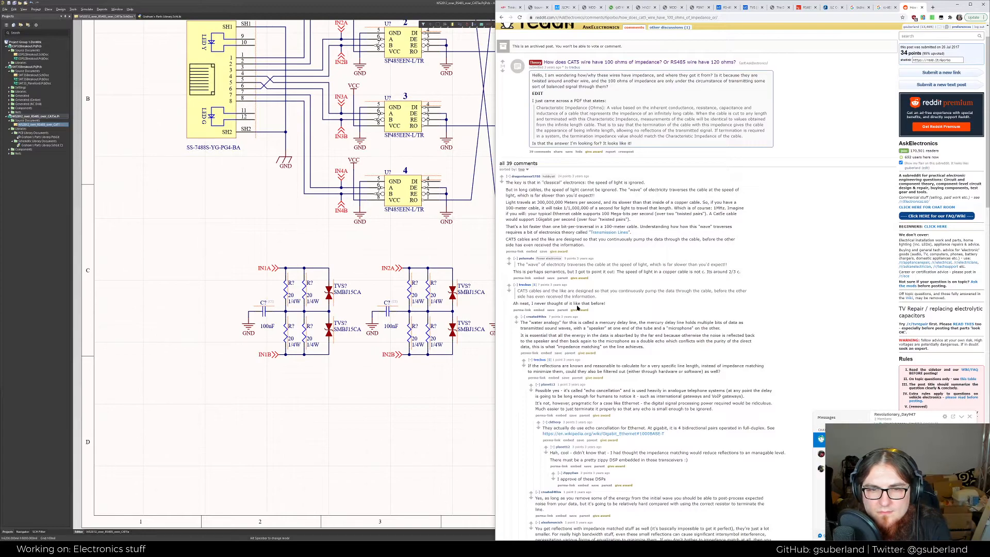
{"action": "left_click_drag", "start_coordinate": [506, 203], "coordinate": [664, 246]}
{"action": "left_click", "coordinate": [664, 246]}
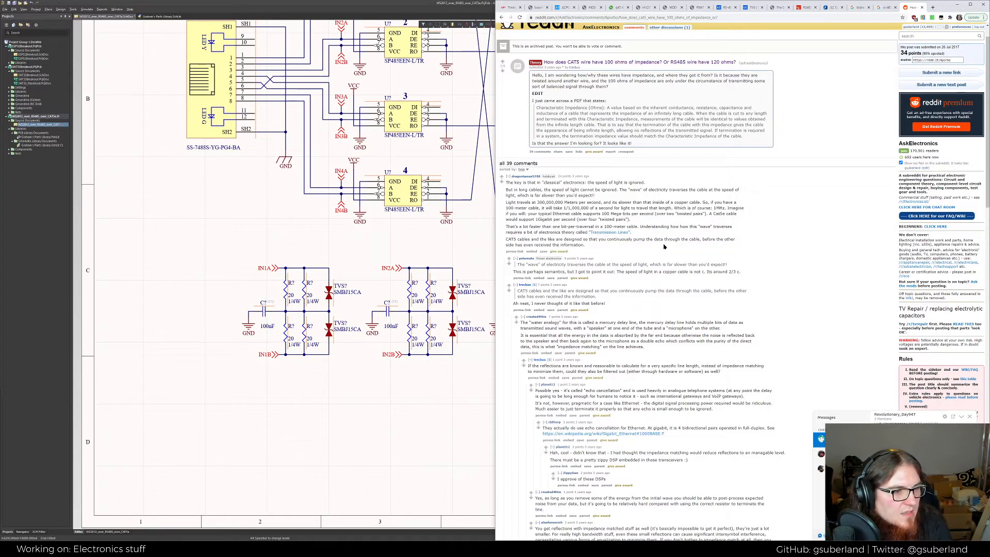
{"action": "left_click_drag", "start_coordinate": [664, 247], "coordinate": [658, 216]}
{"action": "left_click", "coordinate": [657, 216]}
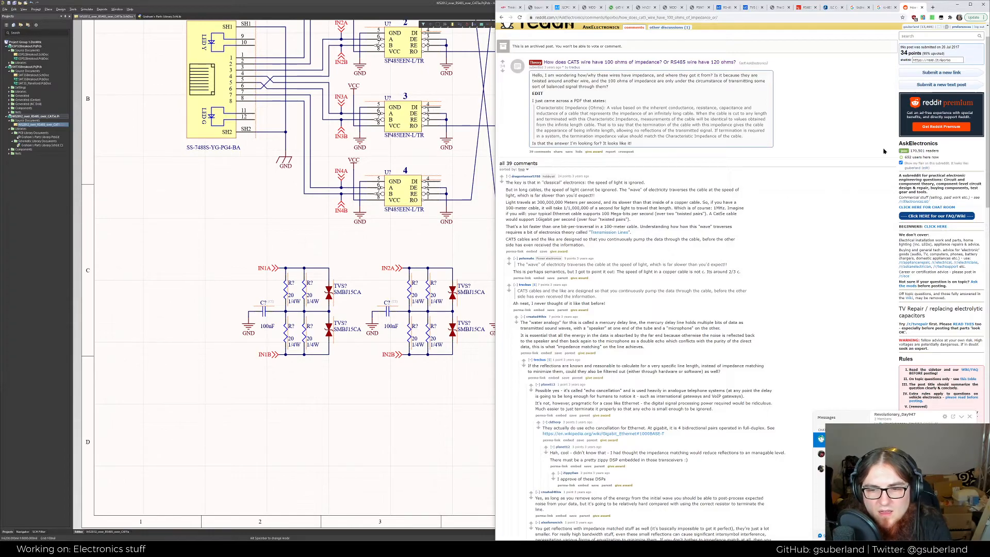
{"action": "middle_click", "coordinate": [912, 7]}
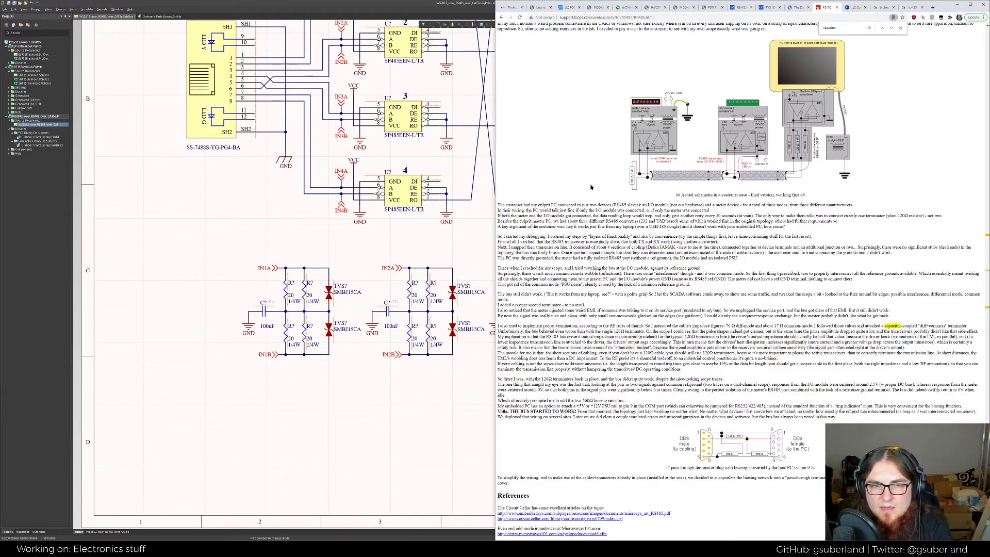
Switch to Altium Designer and review the SP485EEN transceiver channels and the IN1 to IN4 termination networks
{"action": "left_click", "coordinate": [478, 245]}
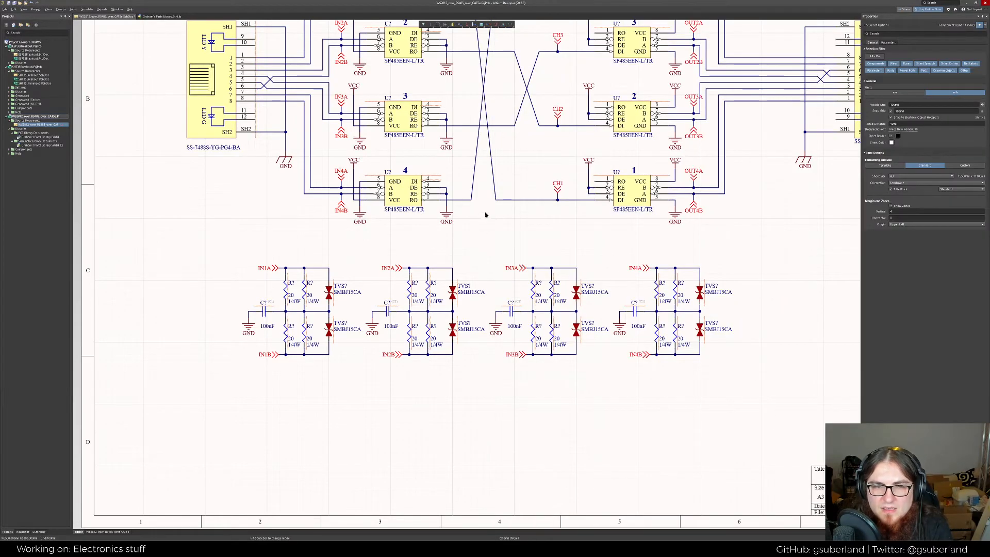
{"action": "scroll", "coordinate": [483, 248], "scroll_direction": "up", "scroll_amount": 2}
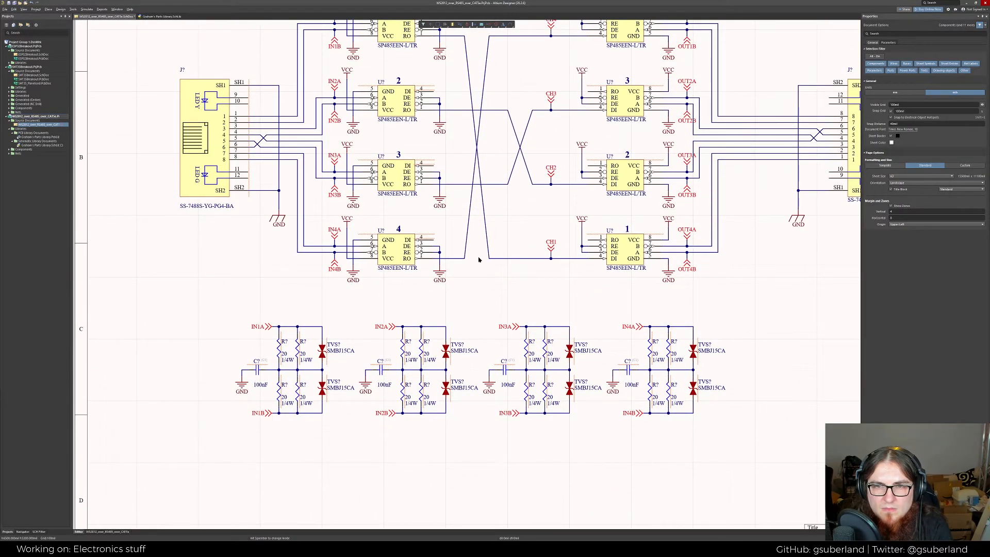
{"action": "right_click_drag", "start_coordinate": [492, 219], "coordinate": [523, 268]}
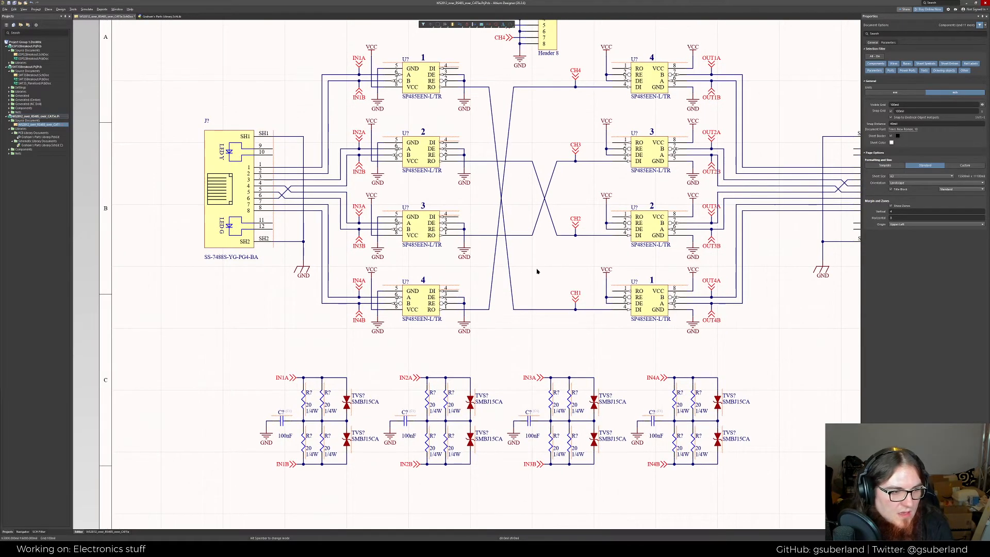
{"action": "scroll", "coordinate": [536, 272], "scroll_direction": "down", "scroll_amount": 1}
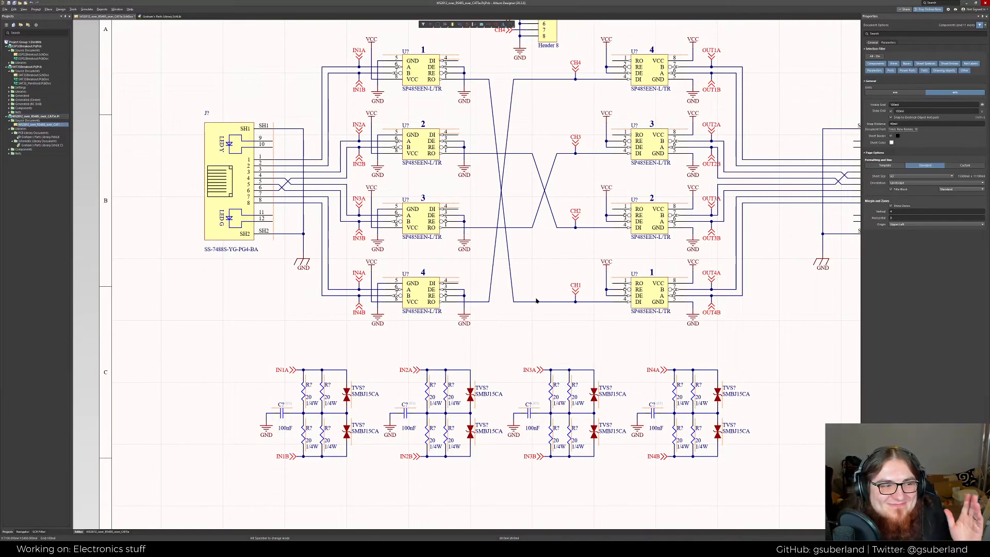
{"action": "right_click_drag", "start_coordinate": [537, 300], "coordinate": [526, 306]}
{"action": "right_click_drag", "start_coordinate": [541, 250], "coordinate": [535, 256]}
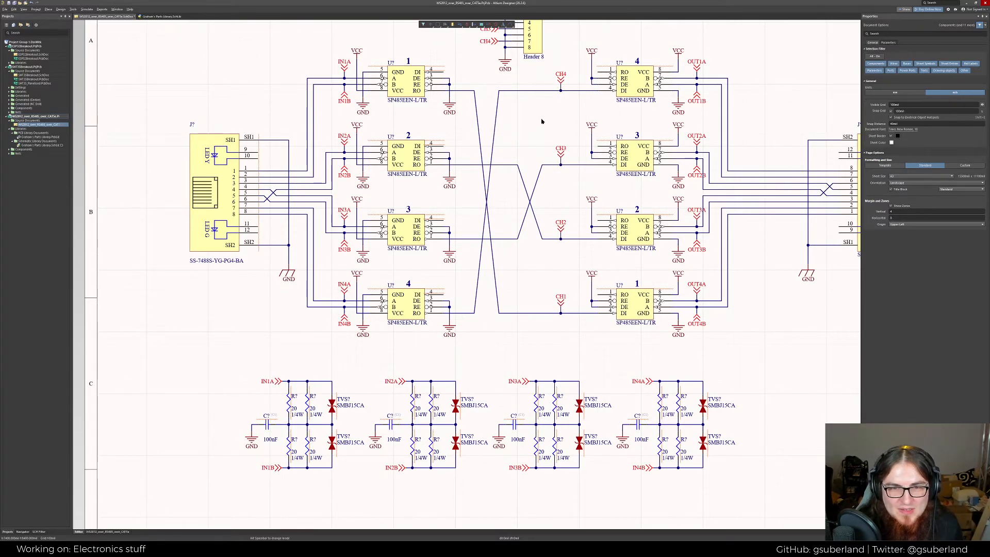
{"action": "right_click_drag", "start_coordinate": [540, 119], "coordinate": [537, 121]}
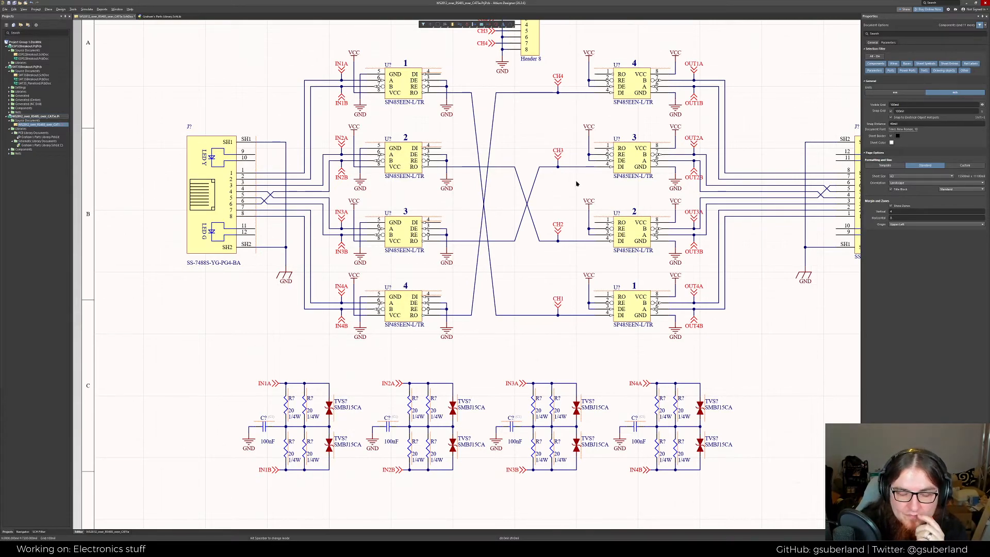
{"action": "scroll", "coordinate": [557, 190], "scroll_direction": "down", "scroll_amount": 3}
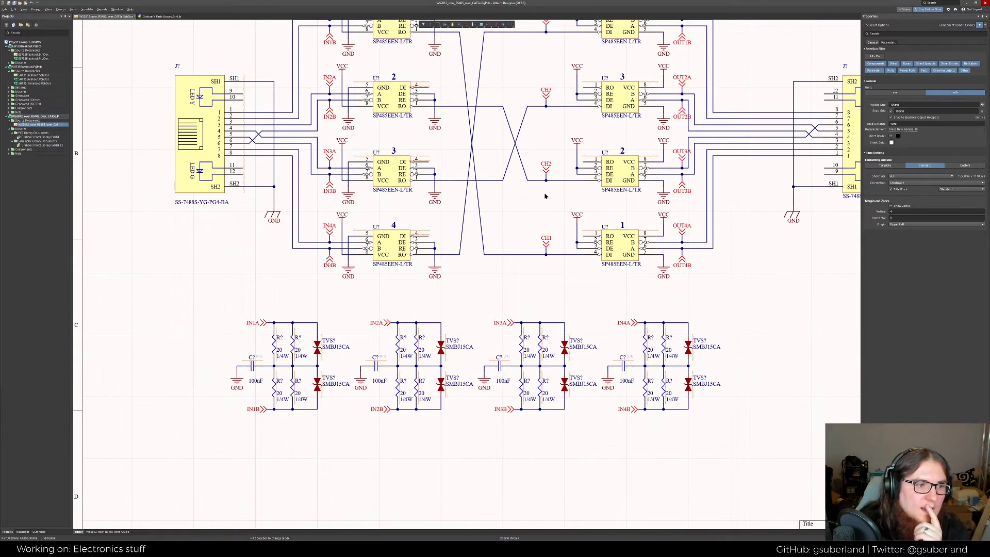
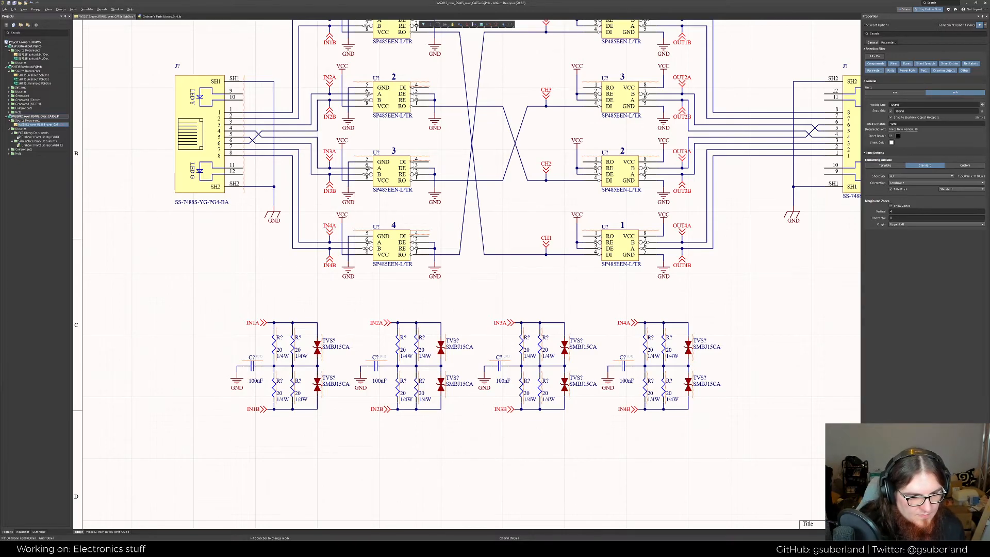
{"action": "left_click", "coordinate": [141, 549]}
{"action": "left_click", "coordinate": [960, 2]}
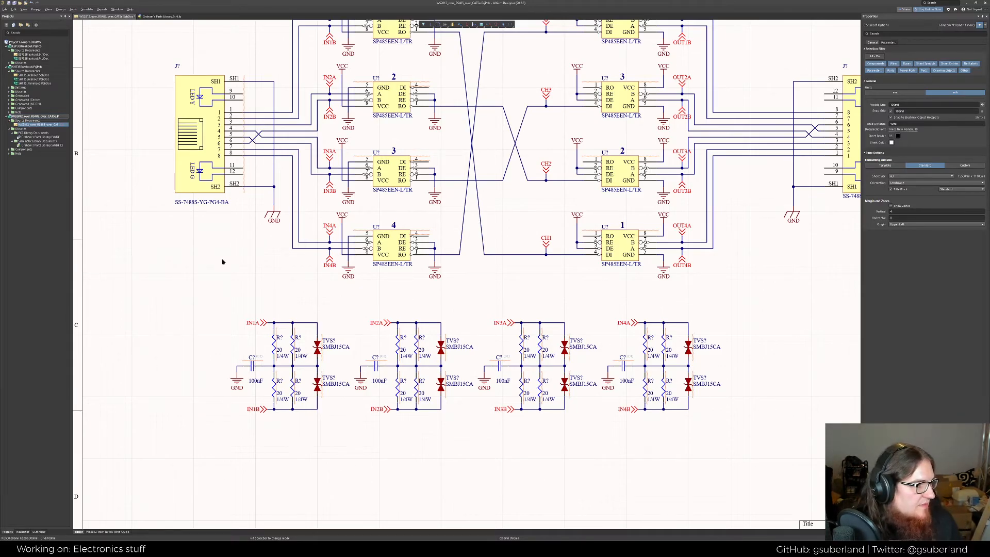
{"action": "right_click_drag", "start_coordinate": [250, 275], "coordinate": [247, 277]}
{"action": "right_click_drag", "start_coordinate": [666, 402], "coordinate": [620, 394]}
{"action": "scroll", "coordinate": [721, 399], "scroll_direction": "down", "scroll_amount": 1, "text": "ctrl"}
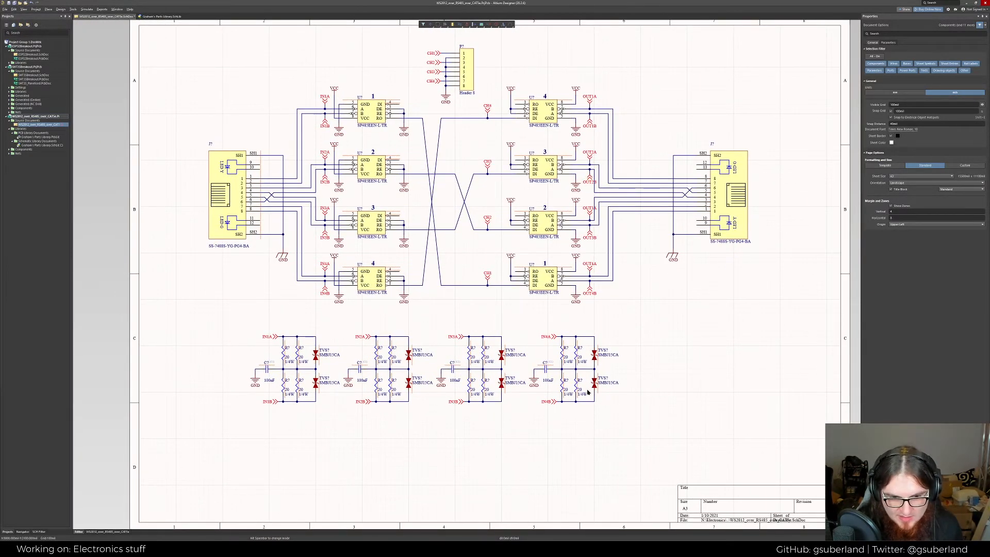
{"action": "scroll", "coordinate": [588, 393], "scroll_direction": "up", "scroll_amount": 1, "text": "ctrl"}
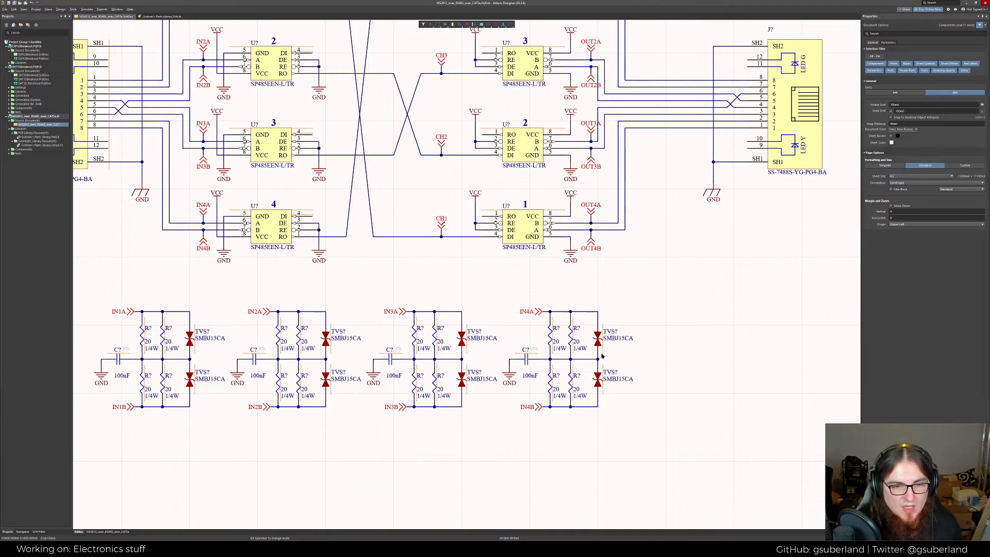
{"action": "scroll", "coordinate": [665, 354], "scroll_direction": "down", "scroll_amount": 2, "text": "ctrl"}
{"action": "scroll", "coordinate": [301, 367], "scroll_direction": "up", "scroll_amount": 1, "text": "ctrl"}
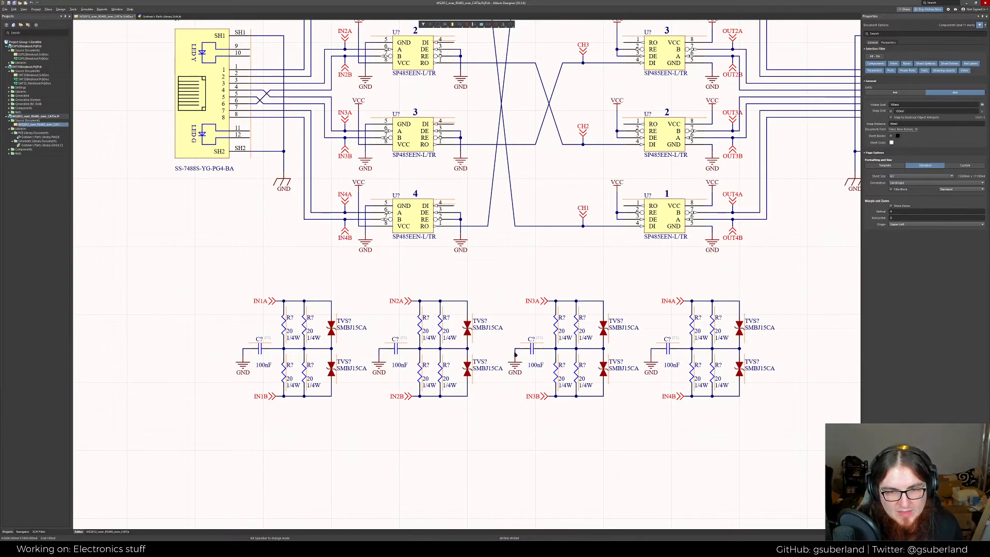
{"action": "scroll", "coordinate": [608, 385], "scroll_direction": "right", "scroll_amount": 2, "text": "shift"}
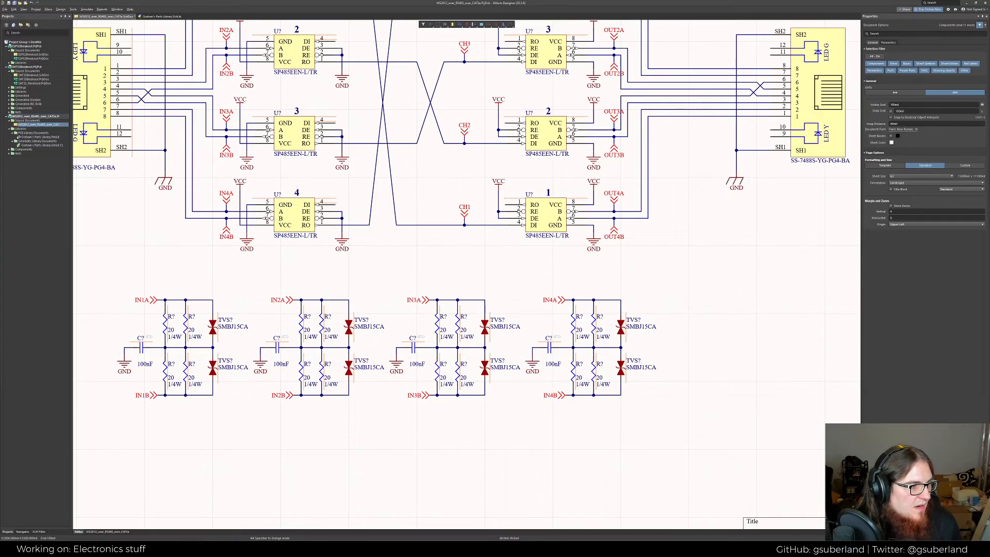
{"action": "right_click_drag", "start_coordinate": [743, 320], "coordinate": [718, 343]}
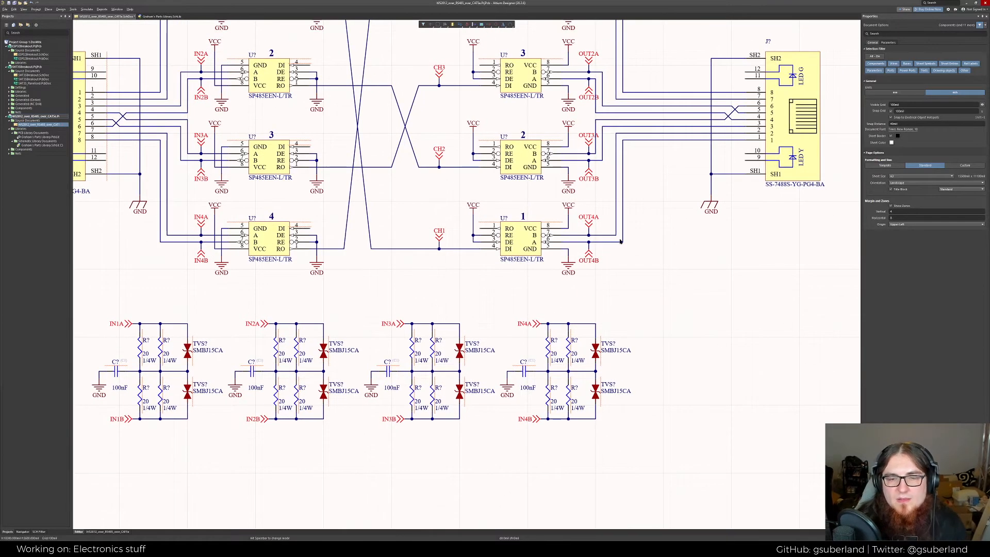
{"action": "right_click_drag", "start_coordinate": [639, 280], "coordinate": [725, 227]}
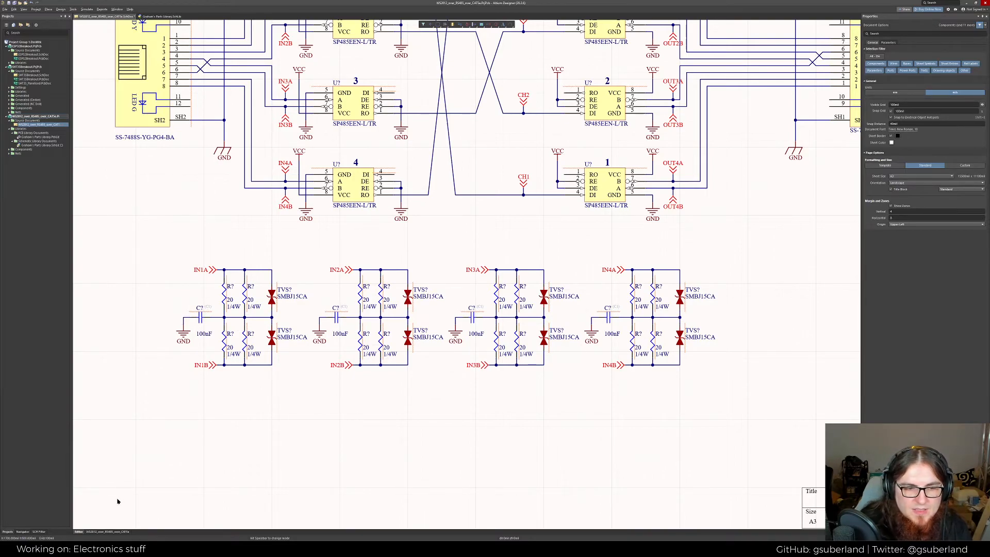
Switch to the browser and look through the open reference pages, reading the article on practical 100 Ω differential split termination
{"action": "key", "text": "alt+Tab"}
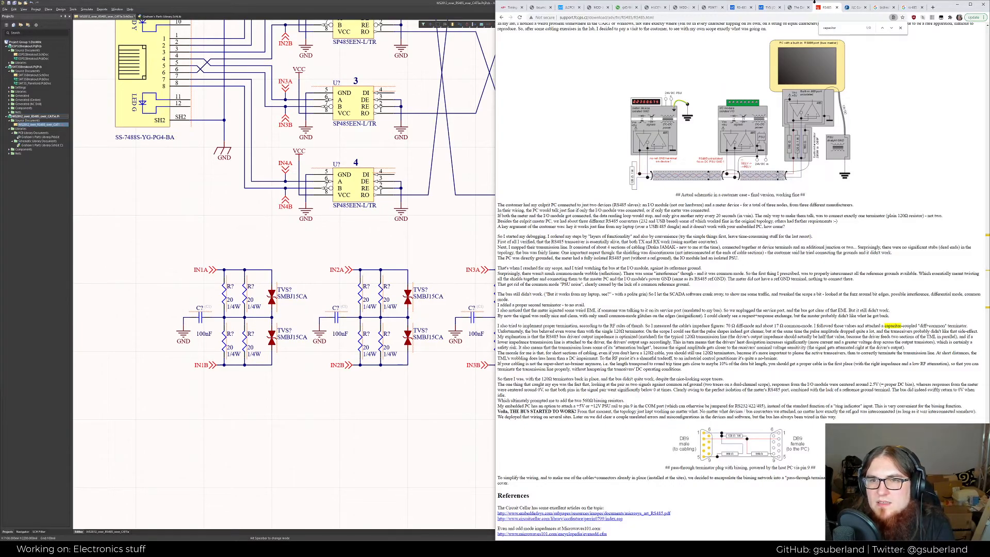
{"action": "left_click", "coordinate": [797, 7]}
{"action": "left_click", "coordinate": [855, 9]}
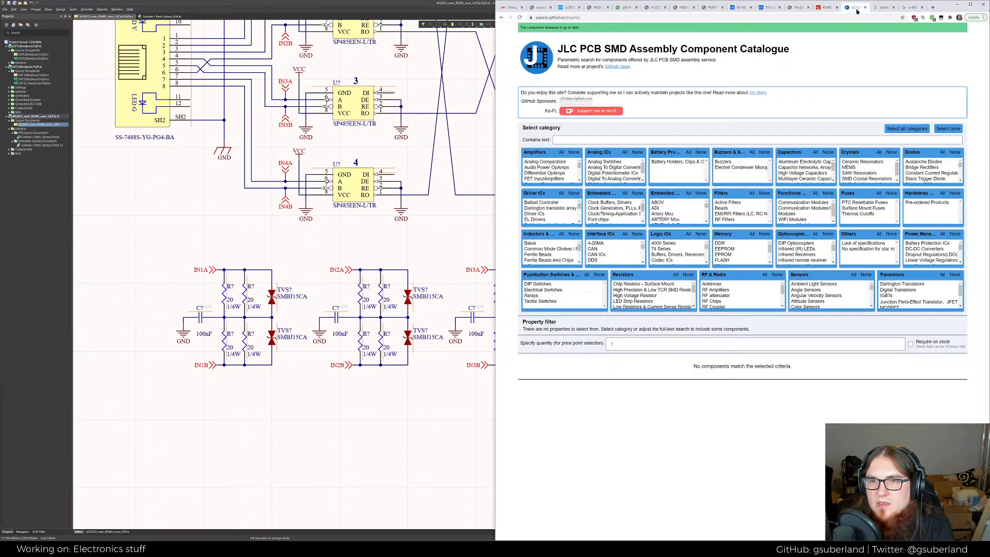
{"action": "left_click", "coordinate": [883, 7]}
{"action": "left_click", "coordinate": [909, 7]}
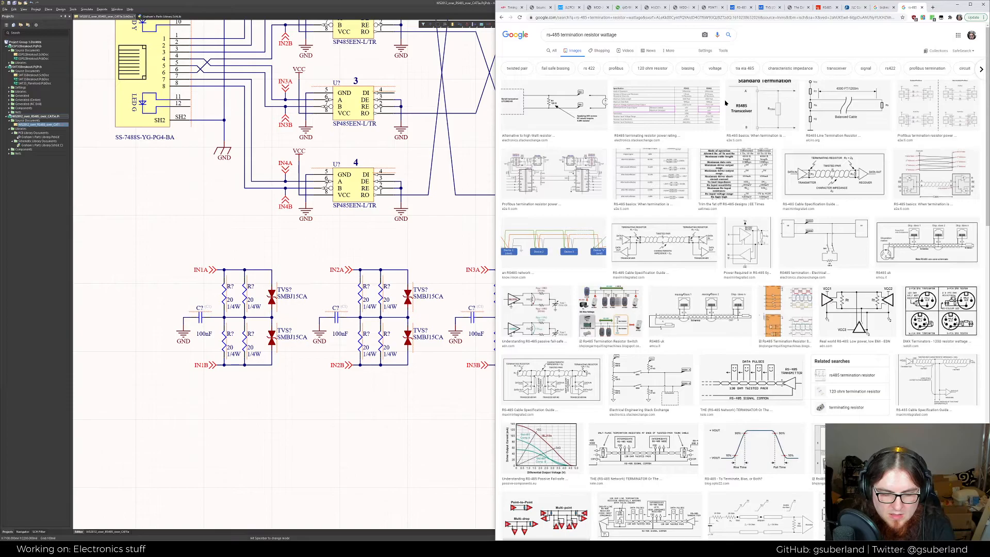
{"action": "left_click", "coordinate": [567, 8]}
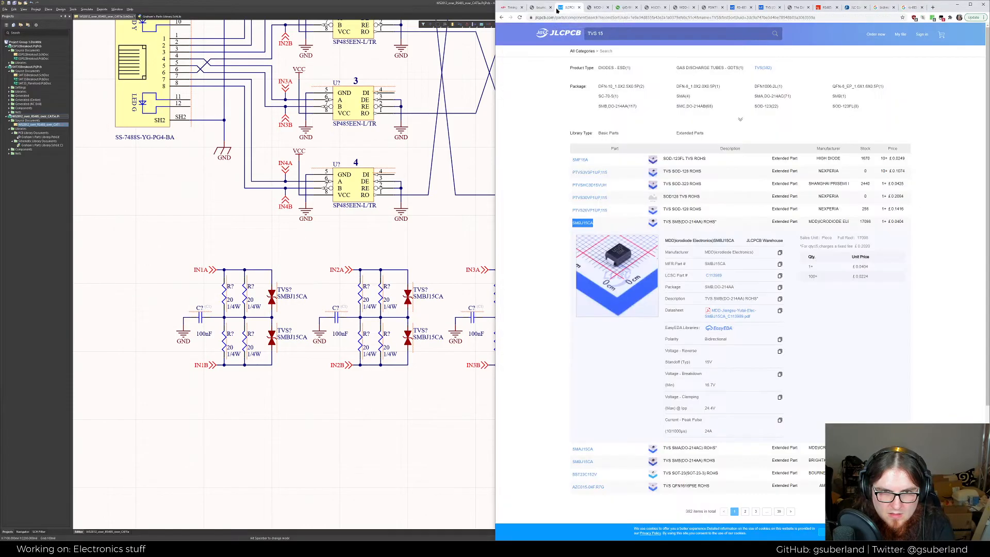
{"action": "left_click", "coordinate": [526, 9]}
{"action": "left_click", "coordinate": [512, 8]}
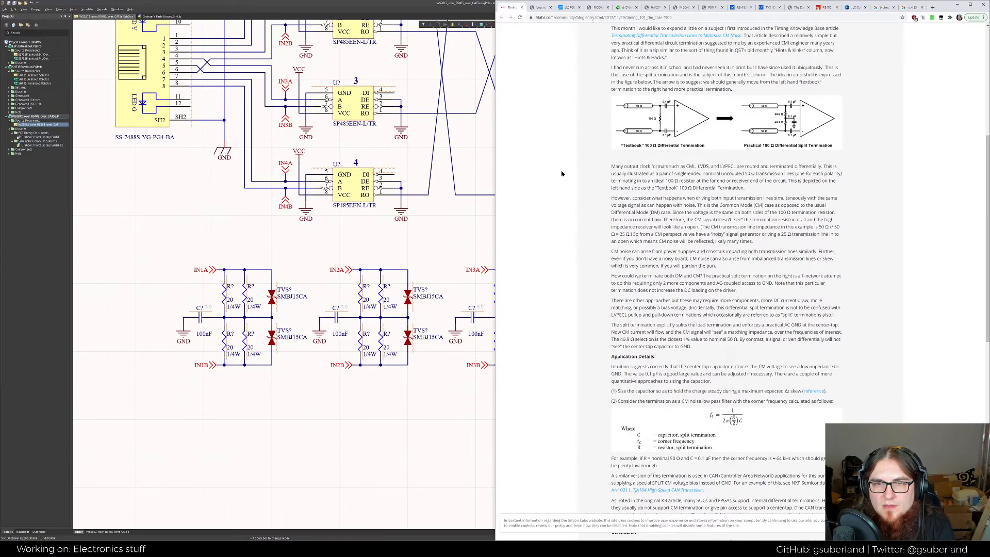
{"action": "scroll", "coordinate": [562, 173], "scroll_direction": "up", "scroll_amount": 2}
{"action": "scroll", "coordinate": [561, 173], "scroll_direction": "down", "scroll_amount": 4}
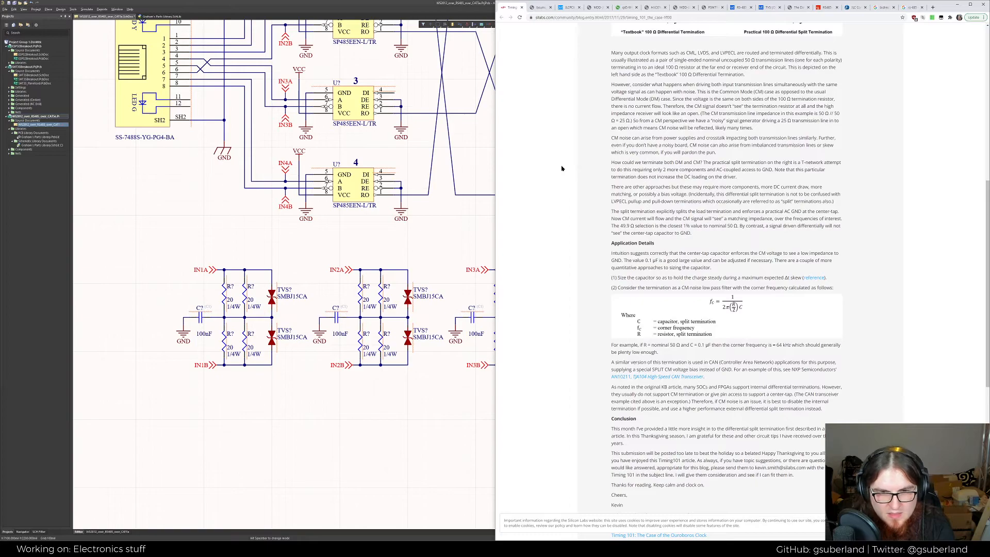
Return to the image results for "rs-485 termination resistor wattage" and preview a Maxim Integrated RS-485 Cable Specification Guide diagram
{"action": "left_click", "coordinate": [856, 8]}
{"action": "left_click", "coordinate": [881, 10]}
{"action": "left_click", "coordinate": [903, 9]}
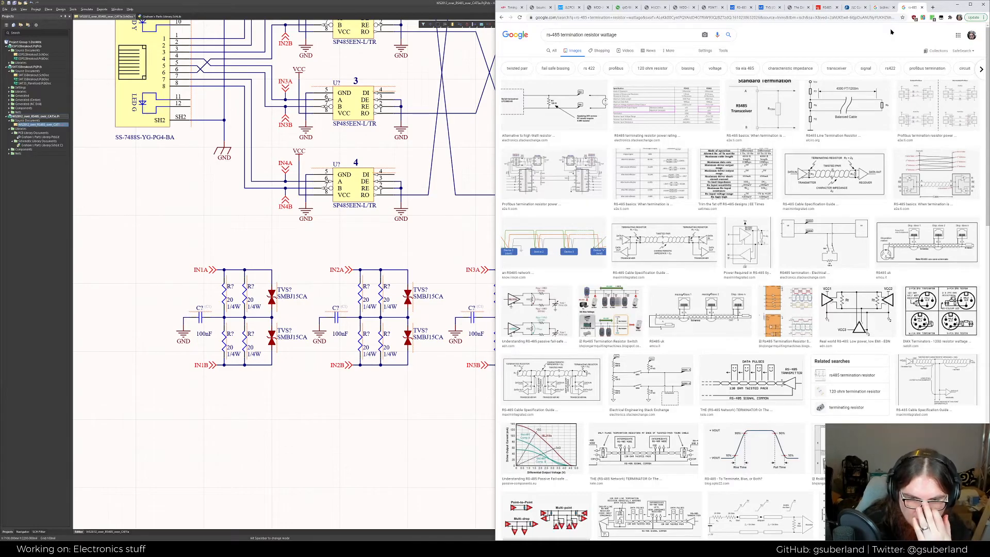
{"action": "left_click", "coordinate": [634, 231]}
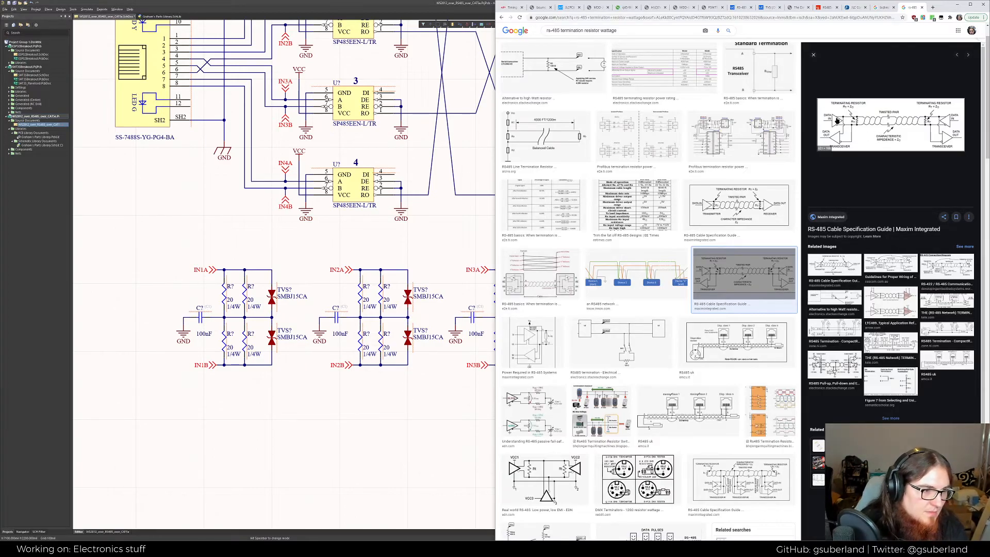
Switch to Altium Designer and copy the four IN1 to IN4 termination networks, placing the duplicates as a second row directly below the originals
{"action": "left_click", "coordinate": [456, 252]}
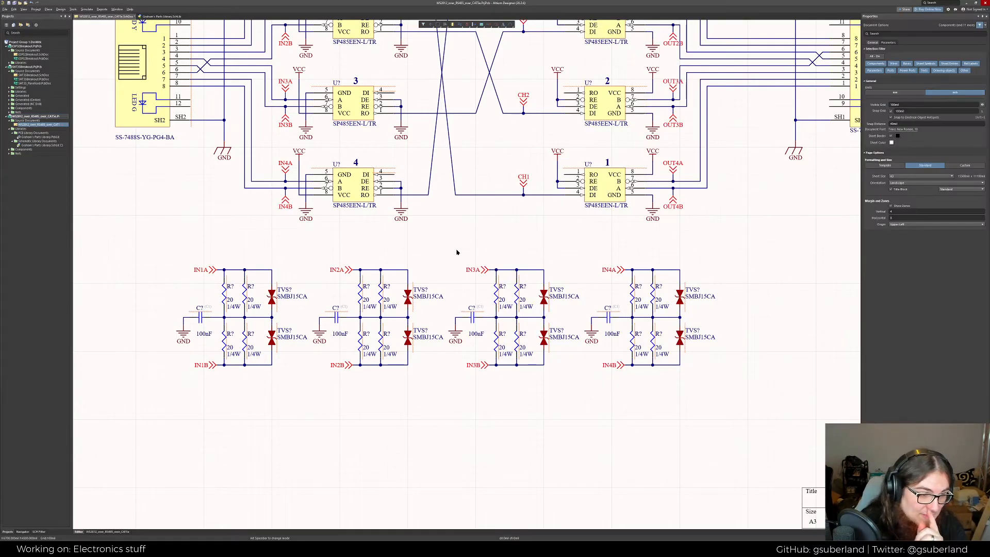
{"action": "right_click_drag", "start_coordinate": [456, 252], "coordinate": [452, 252]}
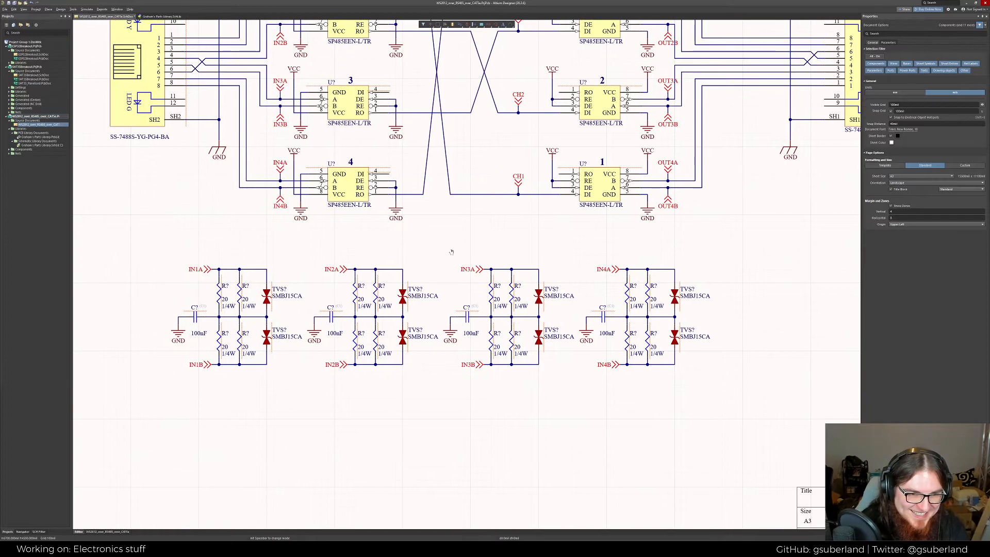
{"action": "scroll", "coordinate": [431, 279], "scroll_direction": "down", "scroll_amount": 2, "text": "ctrl"}
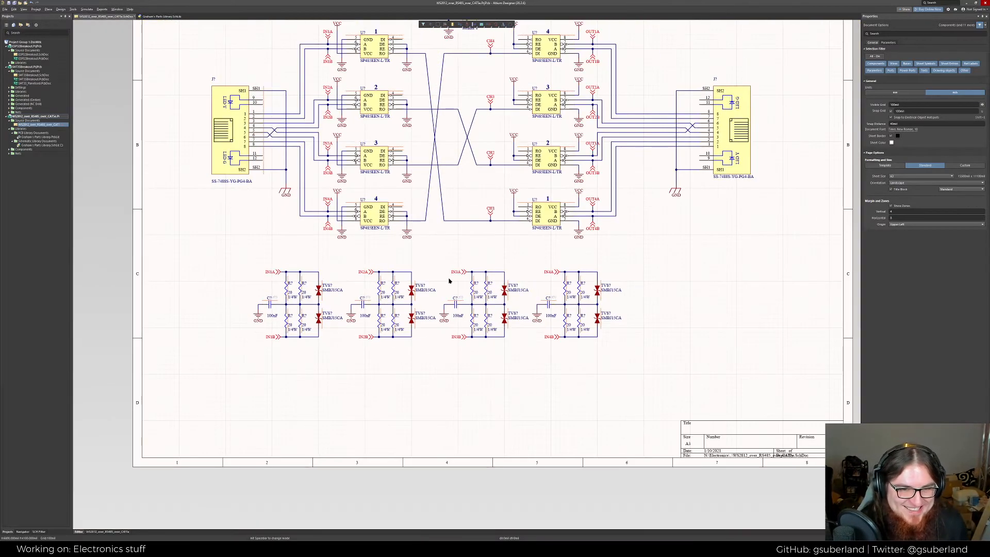
{"action": "left_click_drag", "start_coordinate": [653, 375], "coordinate": [208, 264]}
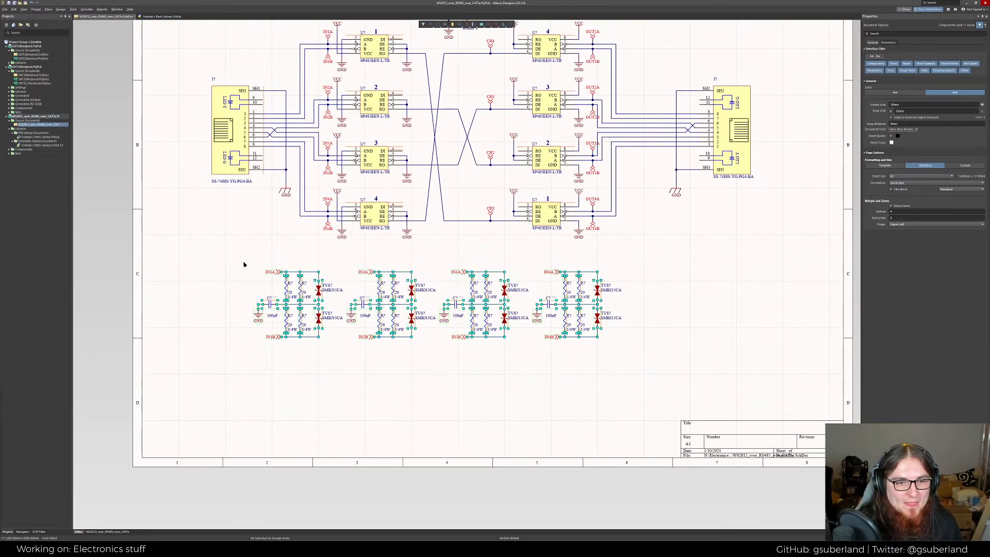
{"action": "left_click", "coordinate": [229, 255]}
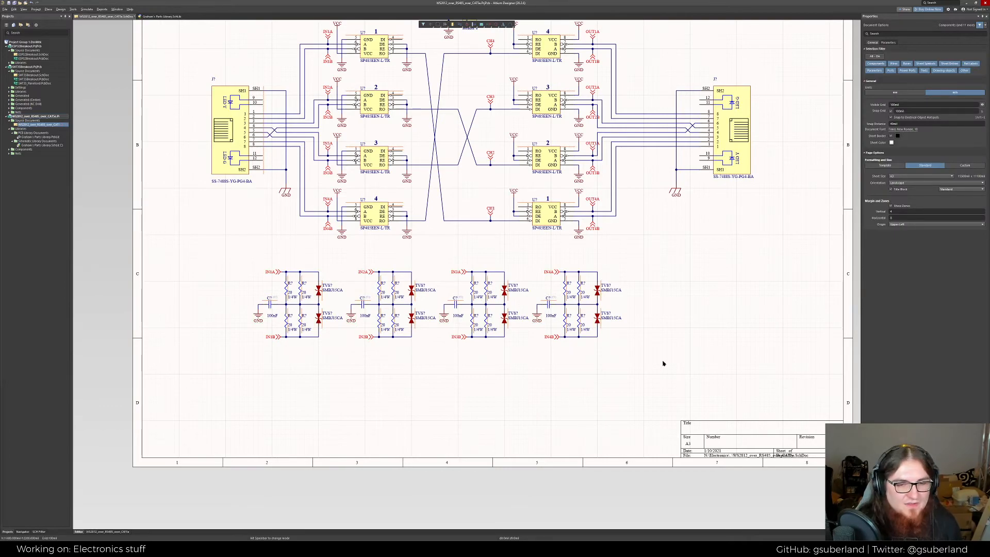
{"action": "left_click_drag", "start_coordinate": [672, 360], "coordinate": [167, 253]}
{"action": "key", "text": "ctrl+c"}
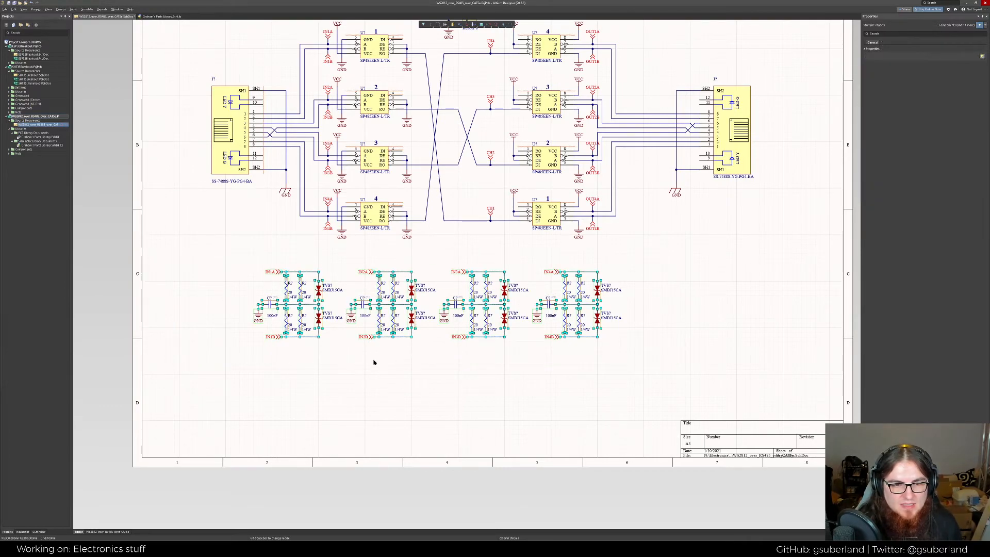
{"action": "key", "text": "ctrl+v"}
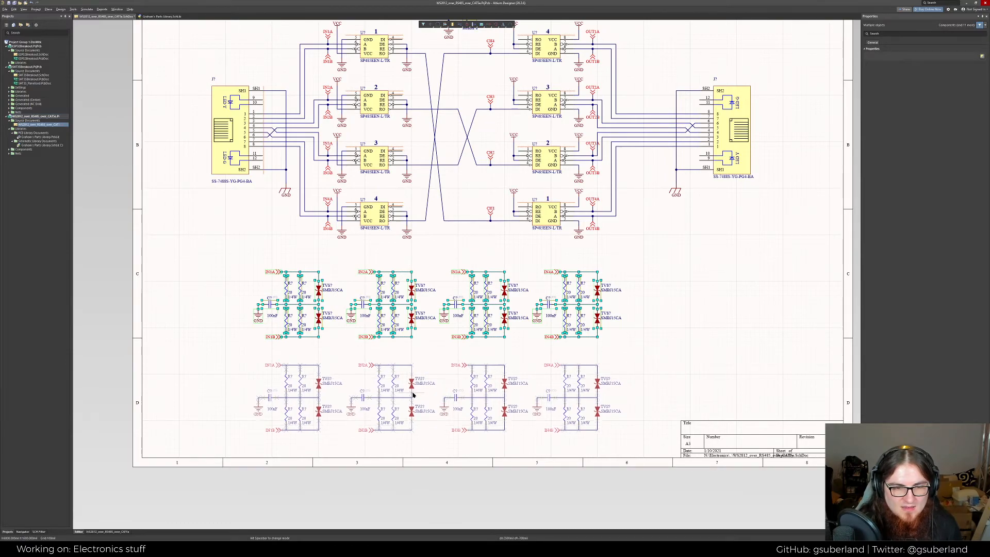
{"action": "left_click", "coordinate": [412, 395]}
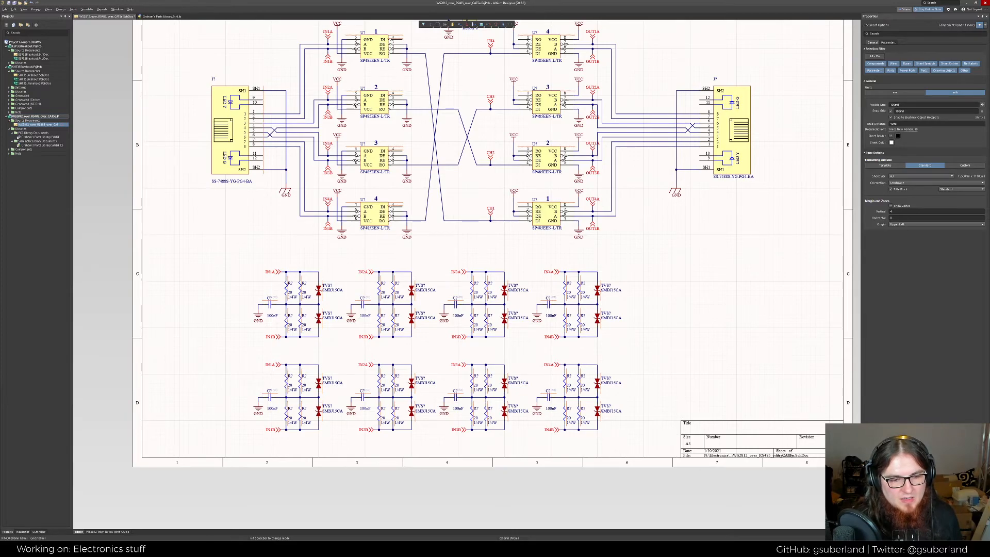
Bring up the T-568A and T-568B wiring diagram in the browser to check the pin colours, and return to Altium Designer
{"action": "mouse_move", "coordinate": [122, 548]}
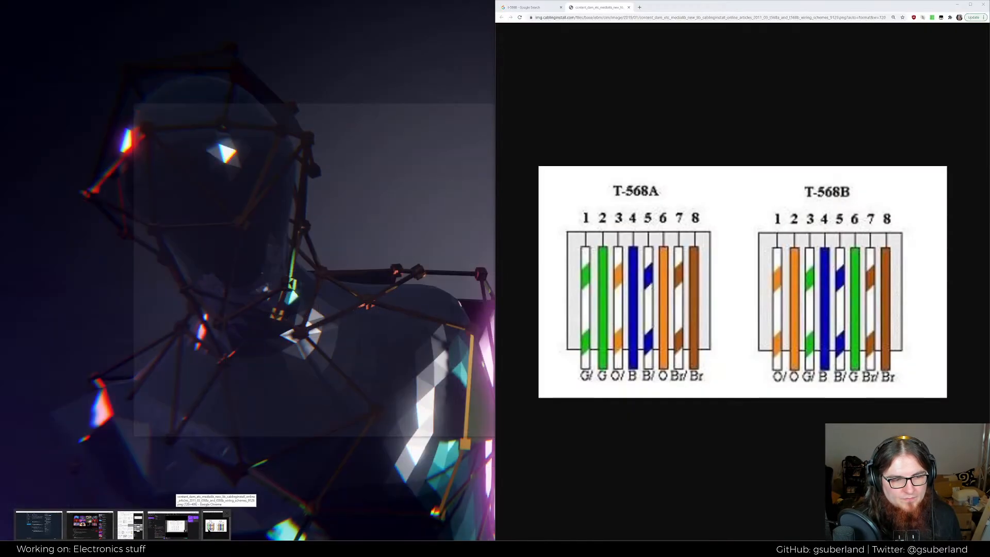
{"action": "left_click", "coordinate": [208, 530]}
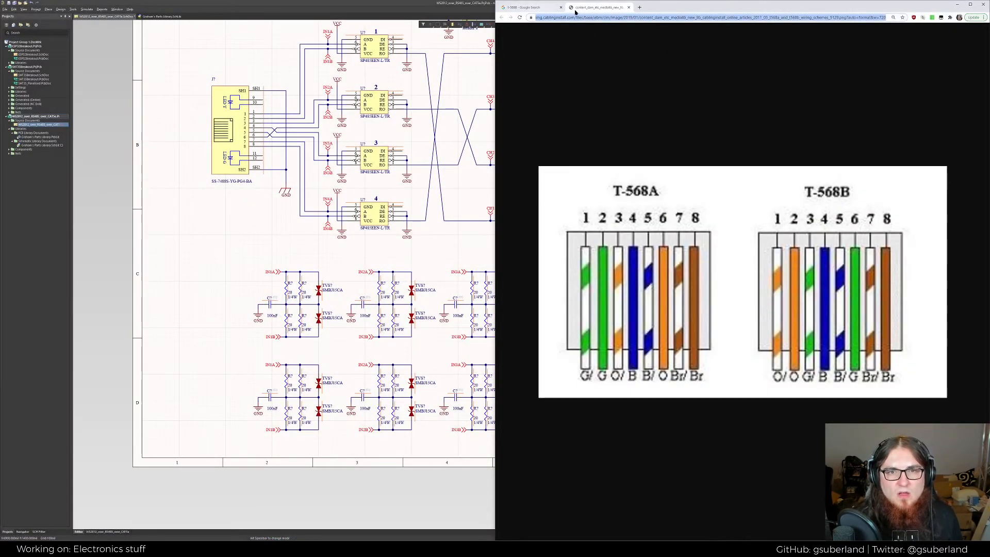
{"action": "left_click", "coordinate": [461, 102]}
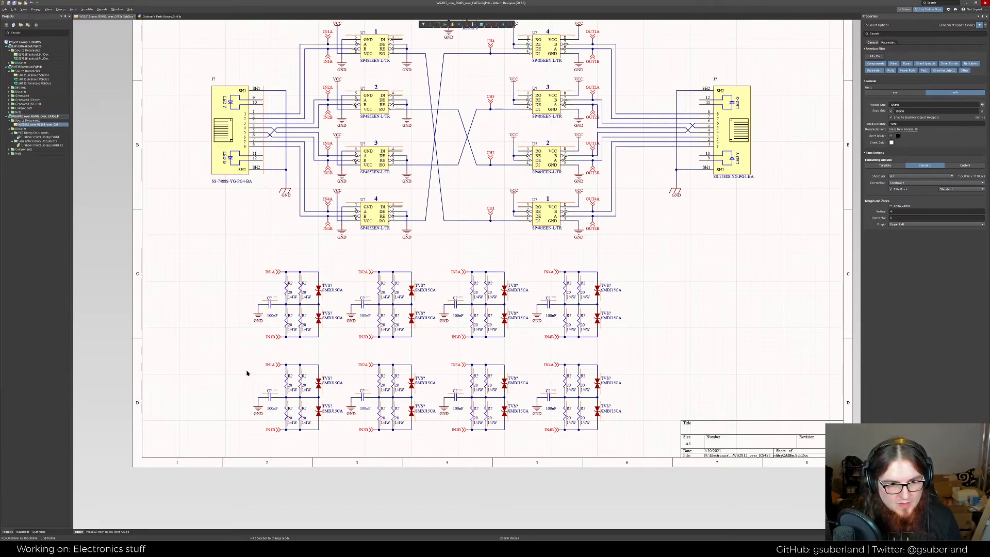
Rename the upper off-sheet connector of the first network in the lower row as OUT1A
{"action": "left_click", "coordinate": [266, 365]}
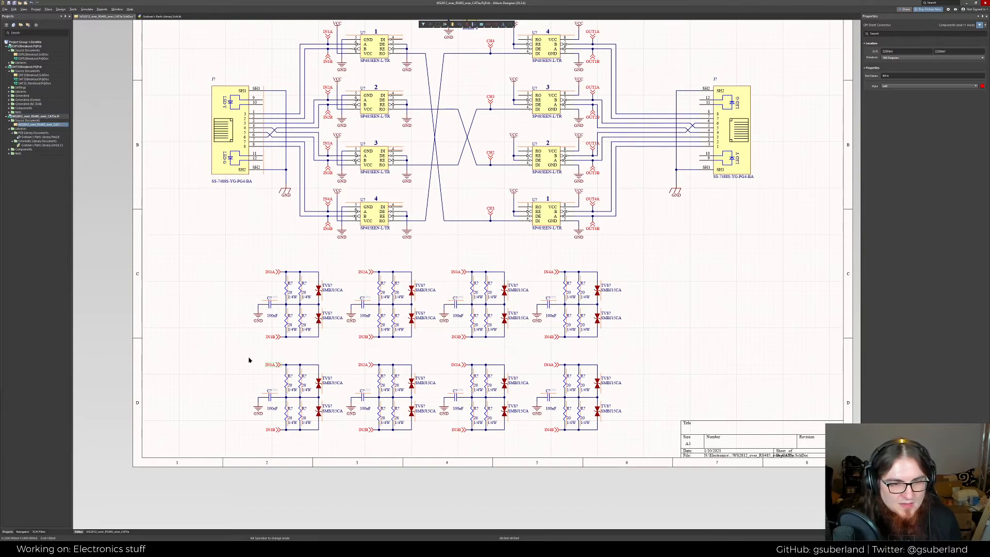
{"action": "key", "text": "F2"}
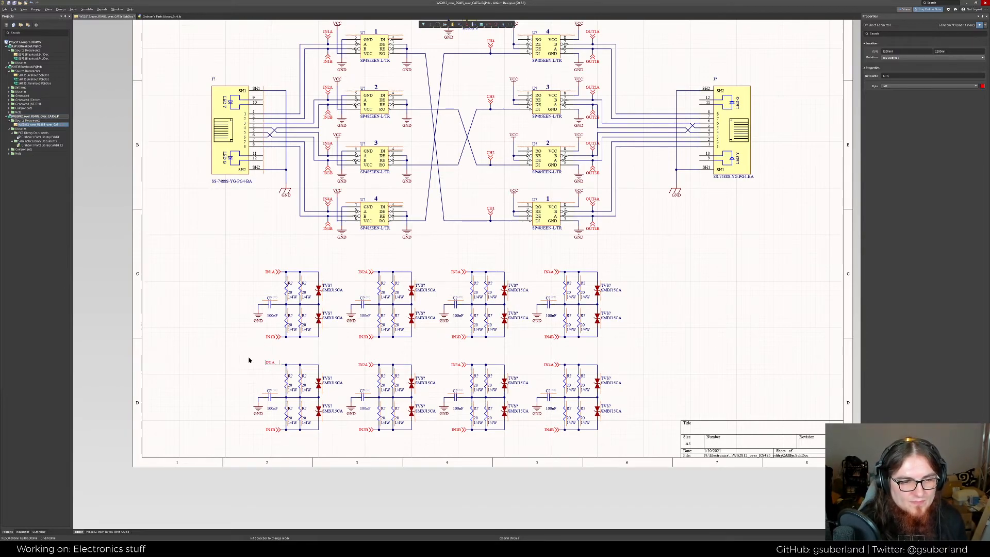
{"action": "type", "text": "OUT1A"}
{"action": "key", "text": "Return"}
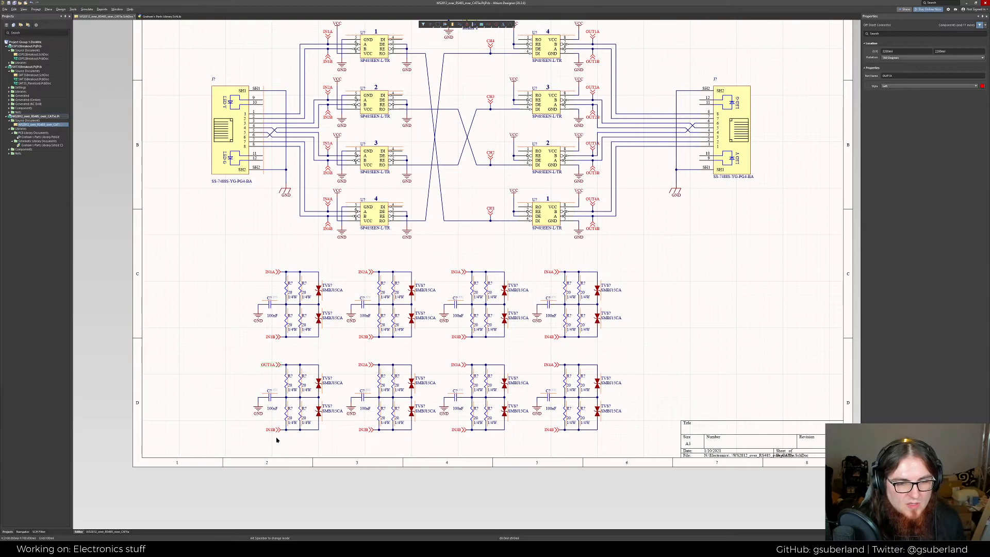
Replace IN with OUT in the remaining connector names of the lower row, limiting the replacement to the selected objects
{"action": "left_click_drag", "start_coordinate": [624, 442], "coordinate": [220, 357]}
{"action": "key", "text": "ctrl+h"}
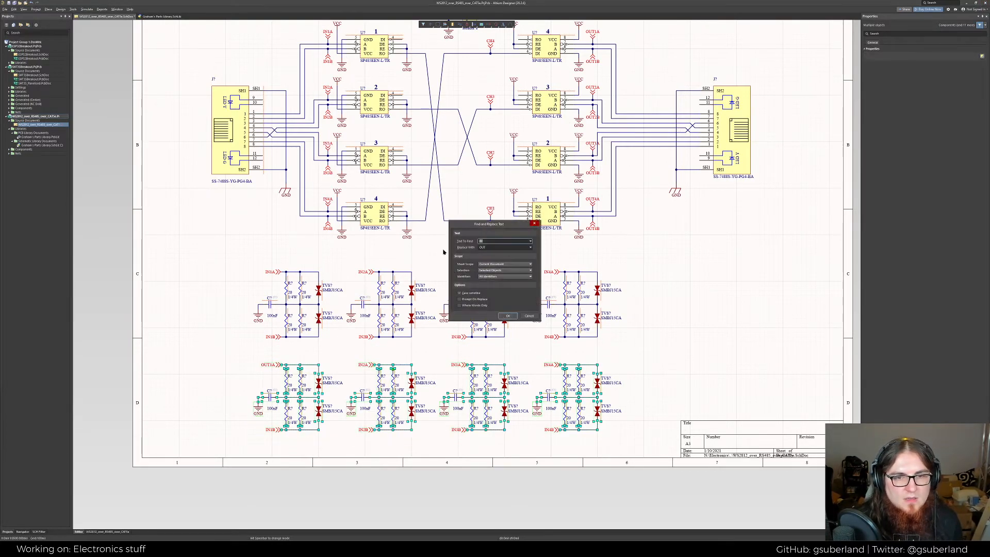
{"action": "left_click", "coordinate": [502, 316]}
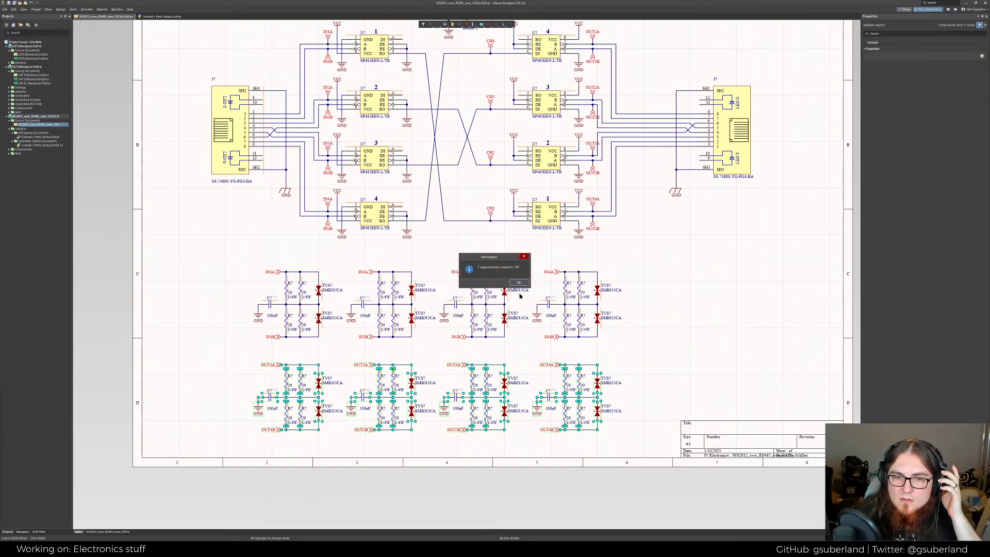
{"action": "left_click", "coordinate": [518, 283]}
{"action": "left_click", "coordinate": [715, 376]}
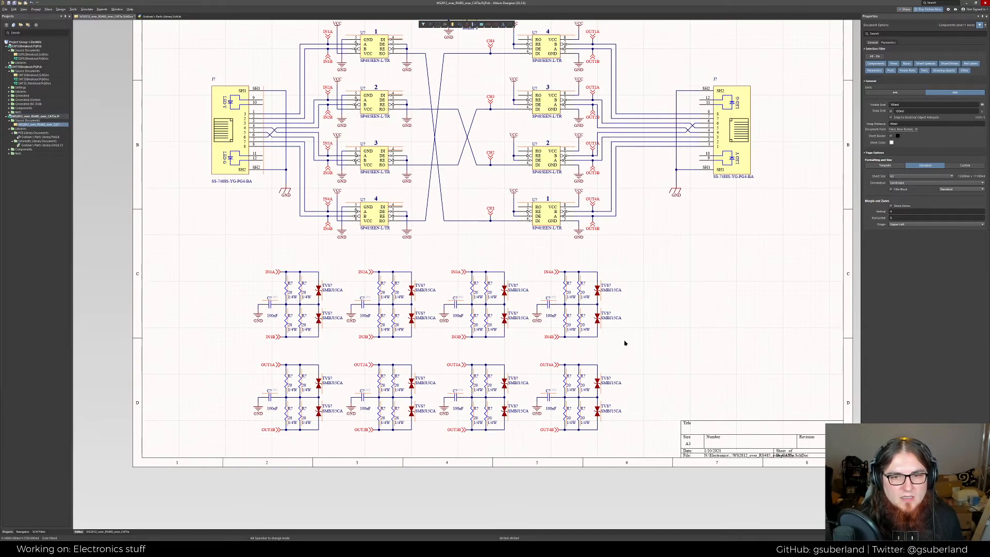
Set the schematic sheet size to A2
{"action": "scroll", "coordinate": [624, 343], "scroll_direction": "down", "scroll_amount": 1, "text": "ctrl"}
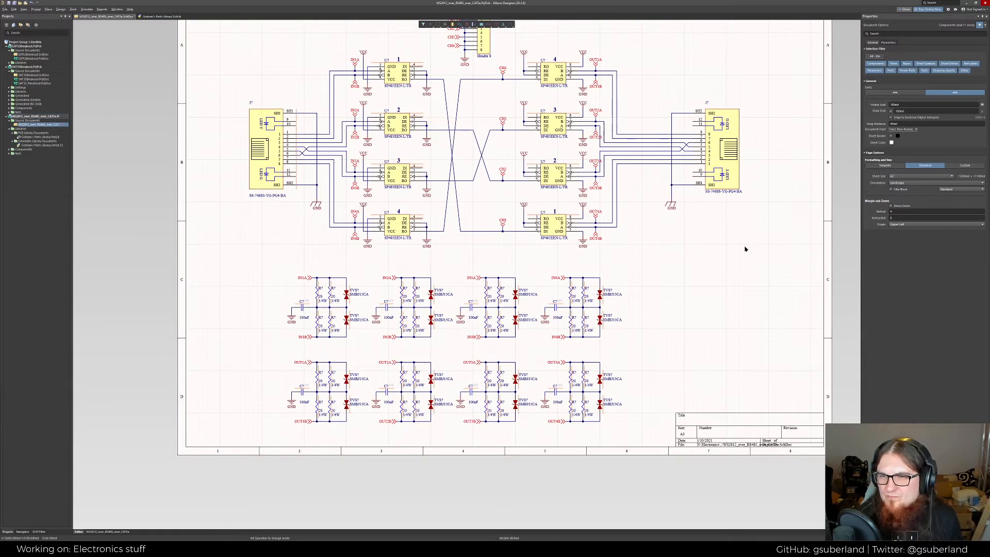
{"action": "right_click_drag", "start_coordinate": [744, 249], "coordinate": [726, 261]}
{"action": "left_click", "coordinate": [912, 176]}
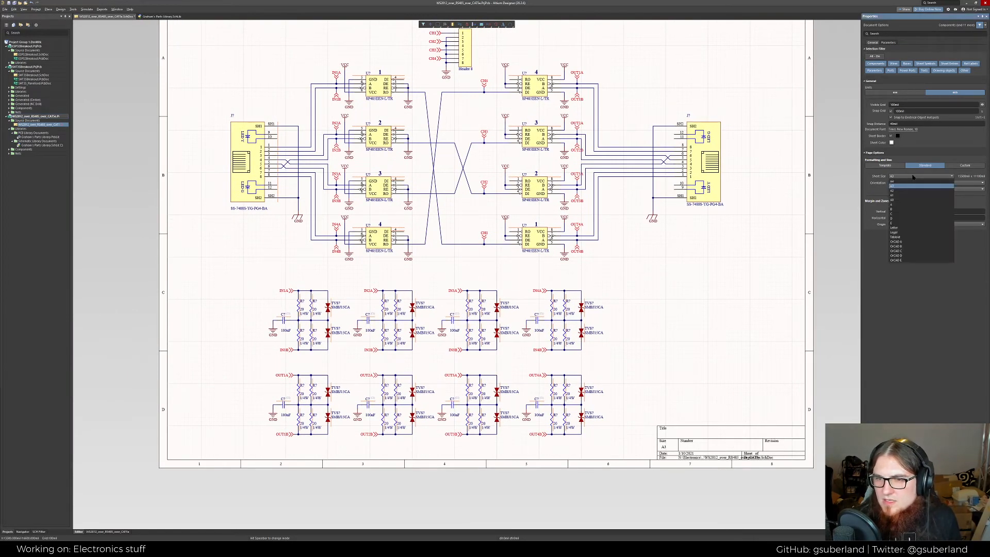
{"action": "left_click", "coordinate": [907, 190]}
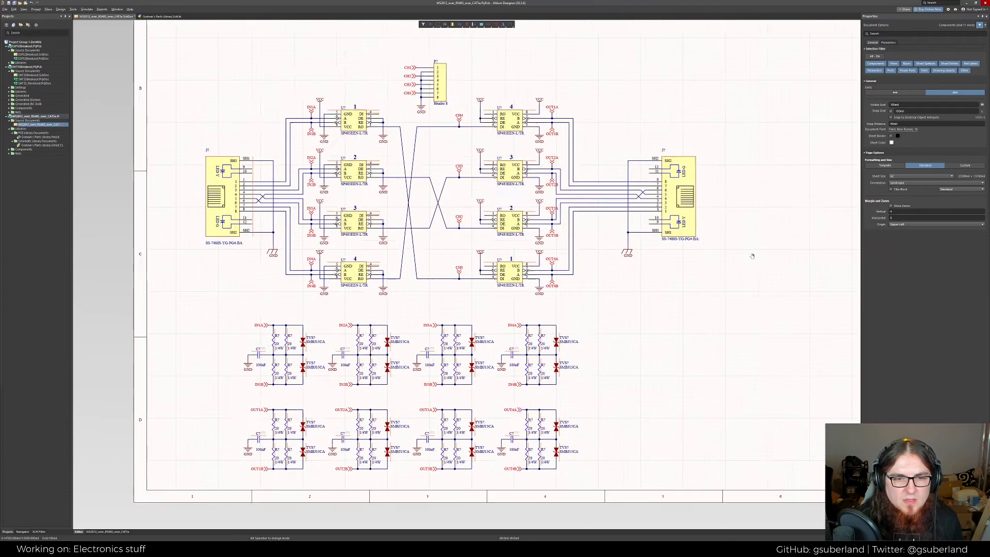
{"action": "scroll", "coordinate": [713, 278], "scroll_direction": "down", "scroll_amount": 3, "text": "ctrl"}
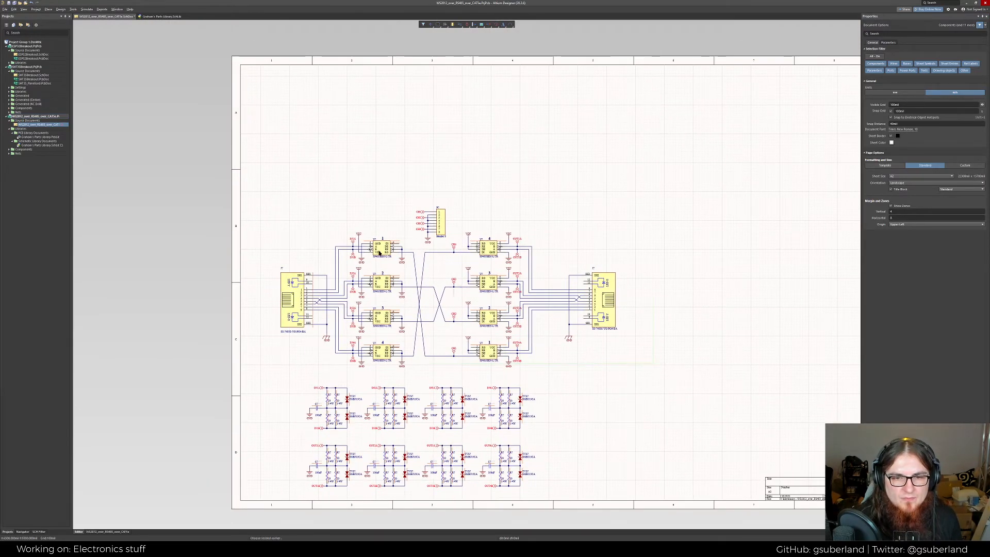
Move the connectors, header and transceiver circuitry up as one group, leaving more space above the termination networks
{"action": "left_click", "coordinate": [265, 192]}
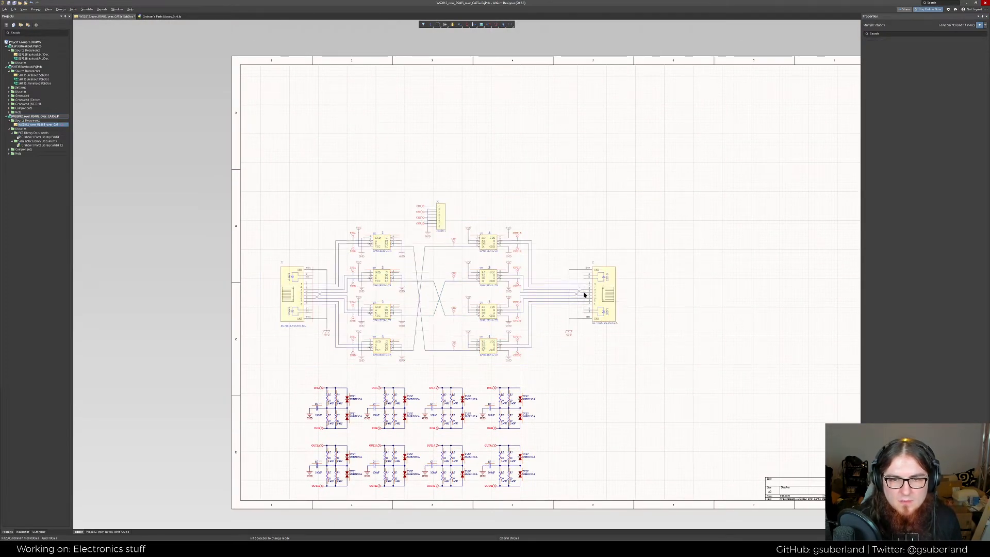
{"action": "left_click_drag", "start_coordinate": [584, 302], "coordinate": [586, 251]}
{"action": "left_click", "coordinate": [599, 330]}
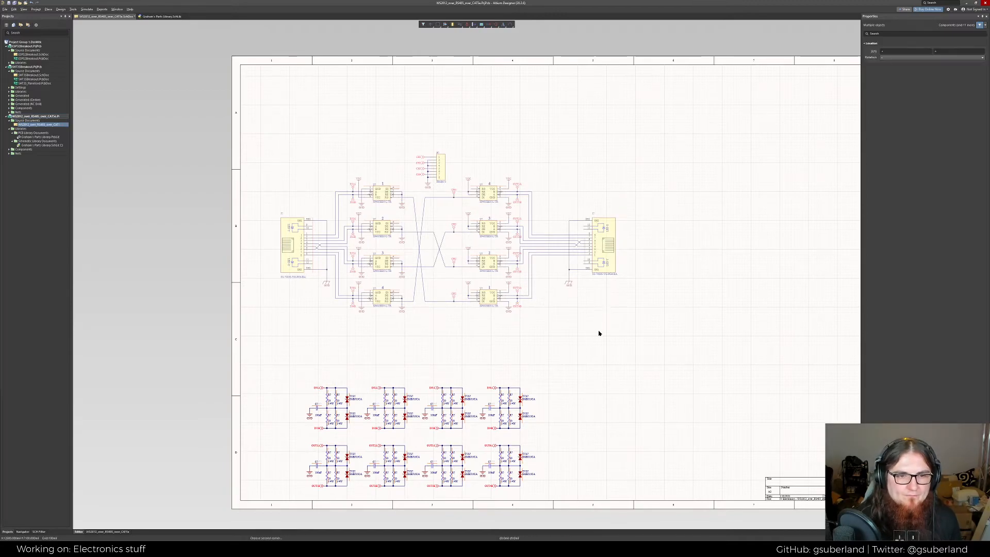
Move the row of IN1 to IN4 termination networks up to just below the transceiver circuitry
{"action": "scroll", "coordinate": [610, 381], "scroll_direction": "up", "scroll_amount": 1, "text": "ctrl"}
{"action": "right_click_drag", "start_coordinate": [609, 378], "coordinate": [629, 273]}
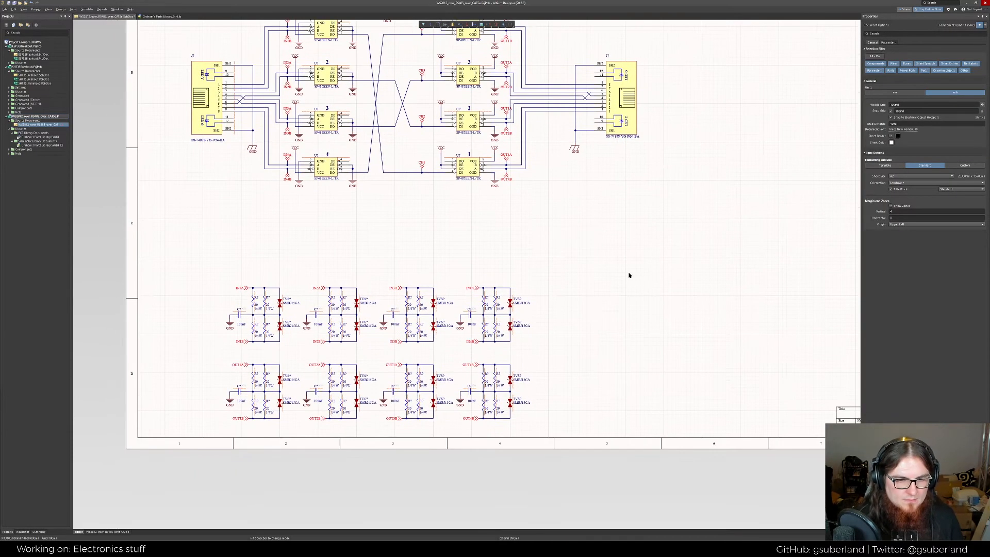
{"action": "left_click_drag", "start_coordinate": [549, 350], "coordinate": [206, 254]}
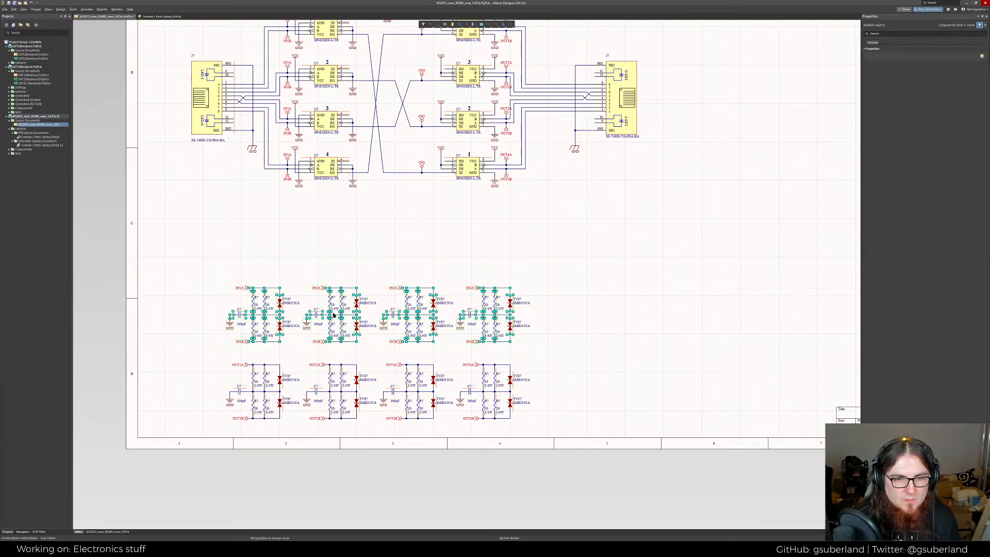
{"action": "left_click", "coordinate": [599, 353]}
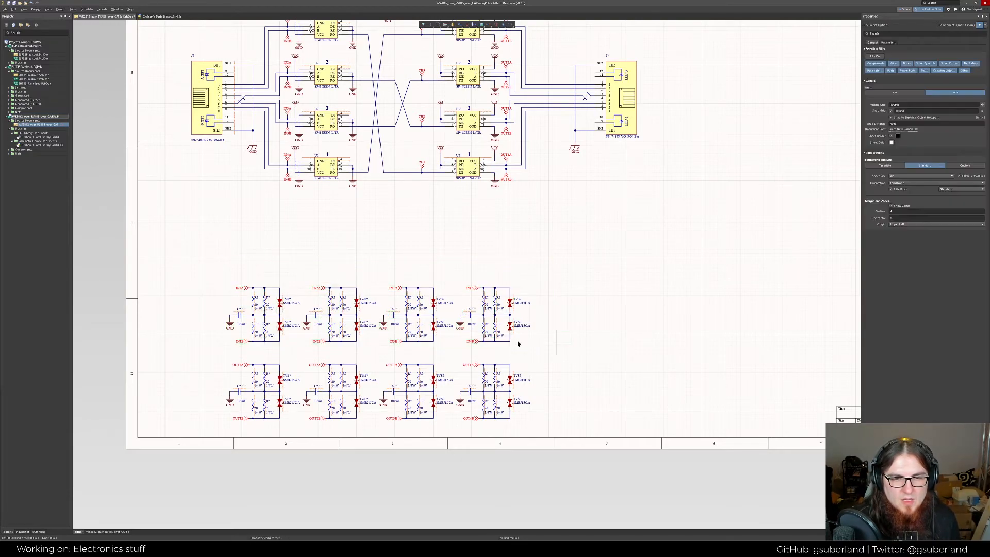
{"action": "left_click_drag", "start_coordinate": [518, 343], "coordinate": [130, 263]}
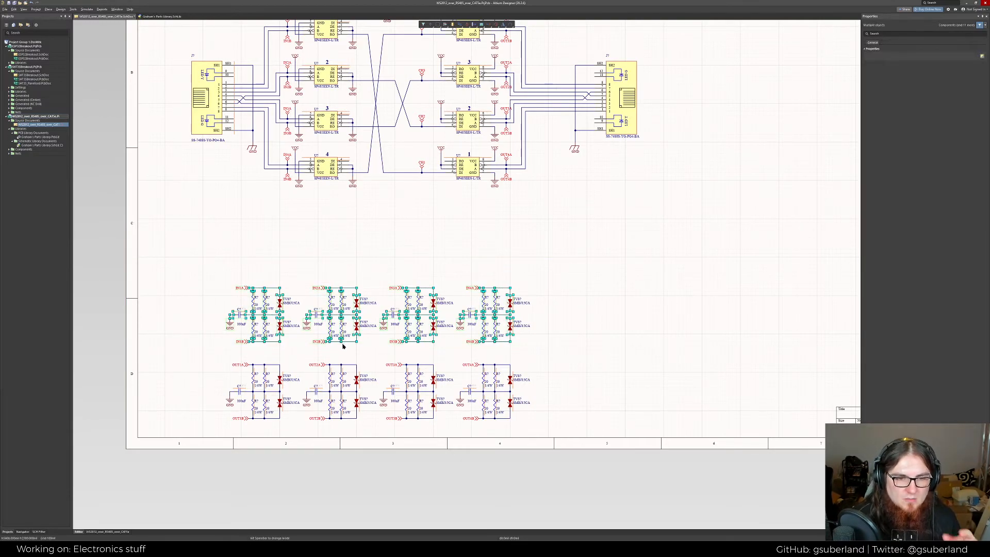
{"action": "left_click_drag", "start_coordinate": [341, 304], "coordinate": [342, 224]}
{"action": "left_click", "coordinate": [432, 330]}
Move the row of OUT1 to OUT4 termination networks up, keeping a clear gap below the IN row
{"action": "left_click_drag", "start_coordinate": [552, 428], "coordinate": [176, 346]}
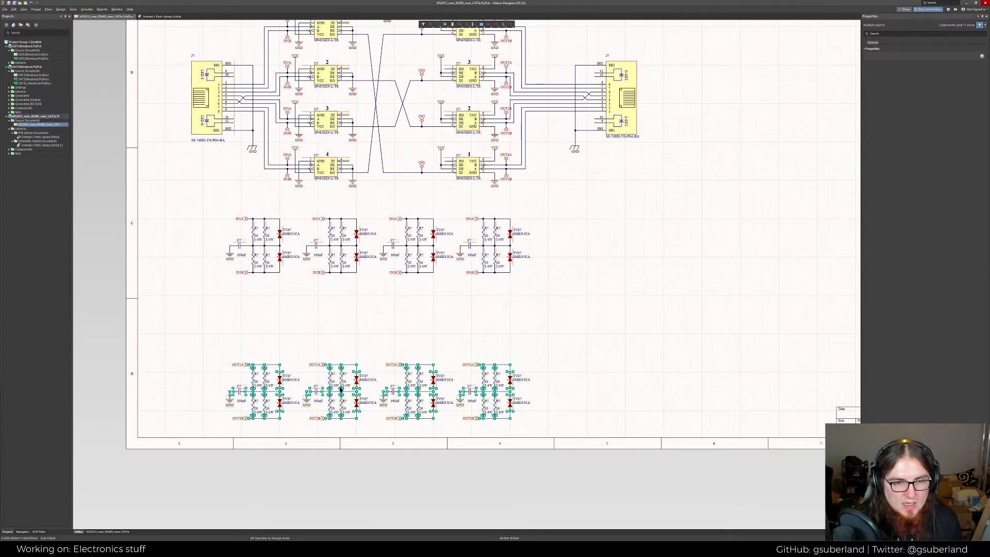
{"action": "left_click_drag", "start_coordinate": [330, 370], "coordinate": [333, 360]}
{"action": "left_click", "coordinate": [530, 382]}
{"action": "scroll", "coordinate": [330, 384], "scroll_direction": "up", "scroll_amount": 2, "text": "ctrl"}
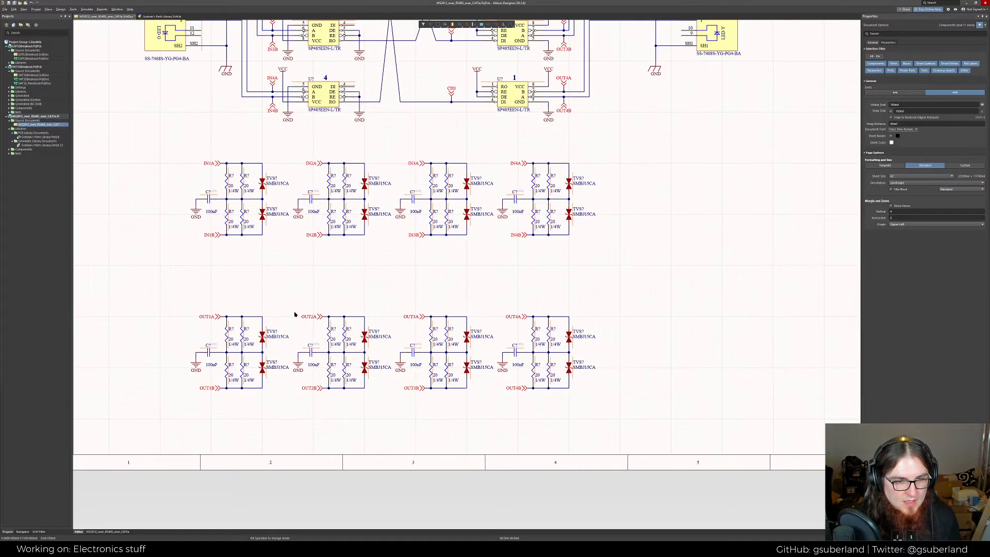
{"action": "right_click_drag", "start_coordinate": [283, 294], "coordinate": [289, 302]}
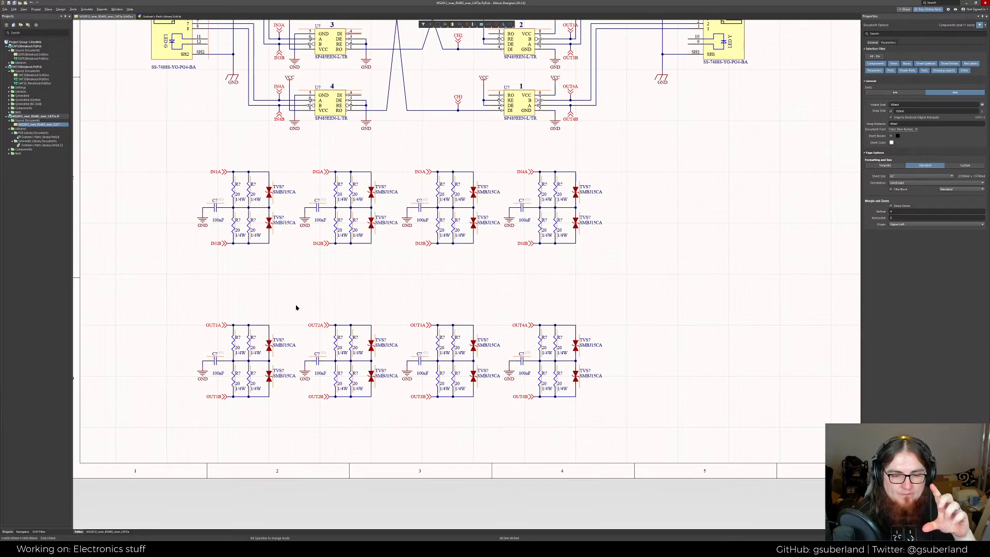
Place a Res3 resistor from the Miscellaneous Devices library in the empty area beside the termination networks
{"action": "left_click", "coordinate": [250, 340]}
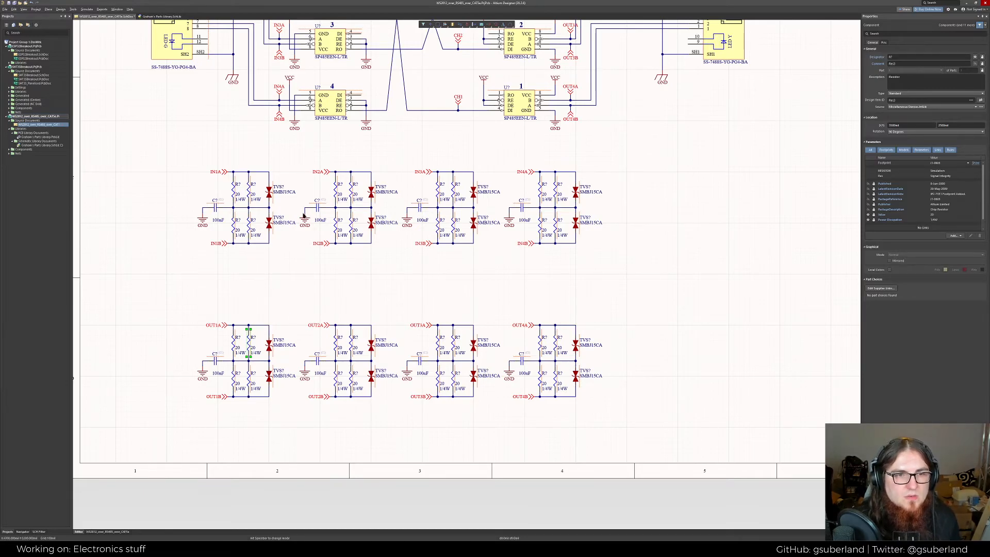
{"action": "scroll", "coordinate": [286, 317], "scroll_direction": "down", "scroll_amount": 3, "text": "ctrl"}
{"action": "left_click", "coordinate": [541, 309]}
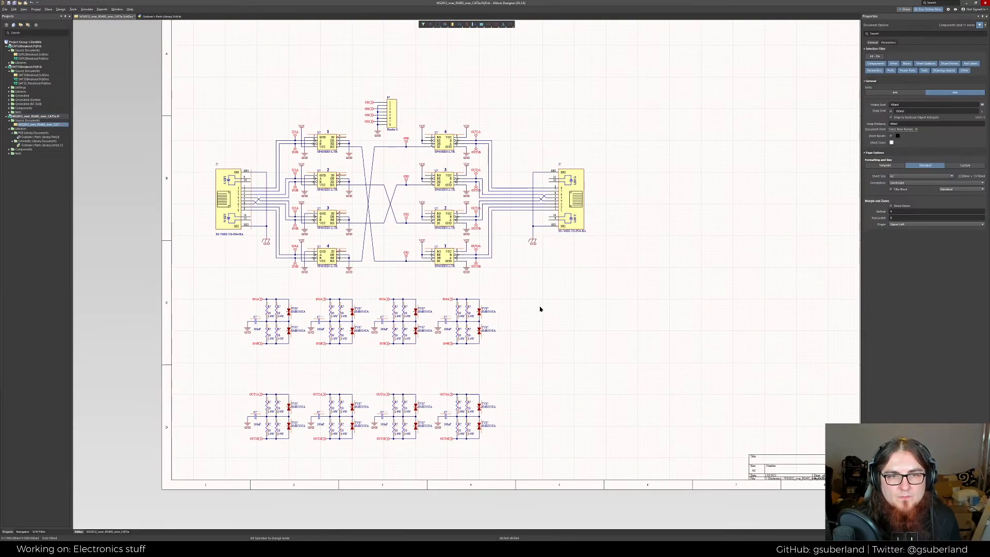
{"action": "left_click", "coordinate": [873, 531]}
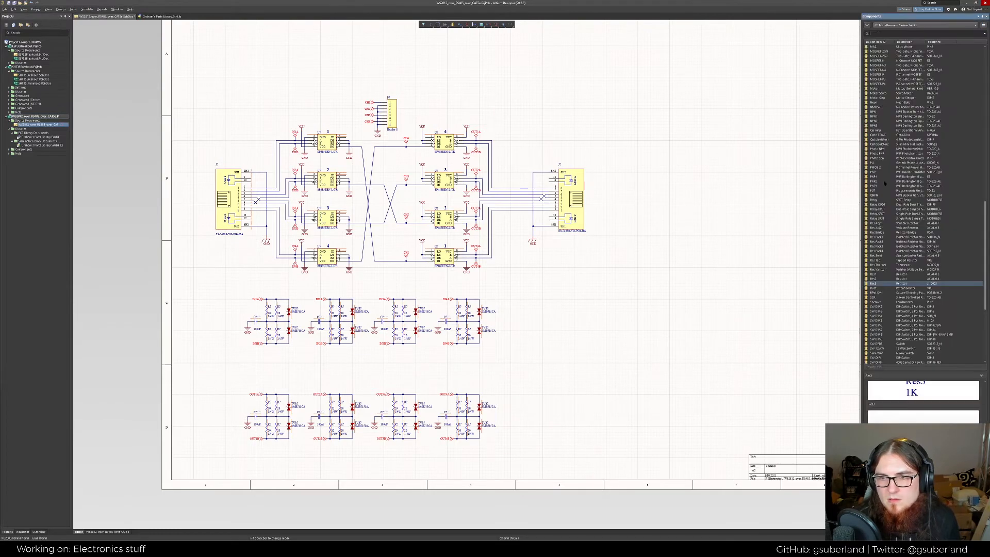
{"action": "left_click_drag", "start_coordinate": [884, 285], "coordinate": [566, 354]}
Hide the new resistor's comment and rotate the resistor to a vertical orientation
{"action": "double_click", "coordinate": [558, 352]}
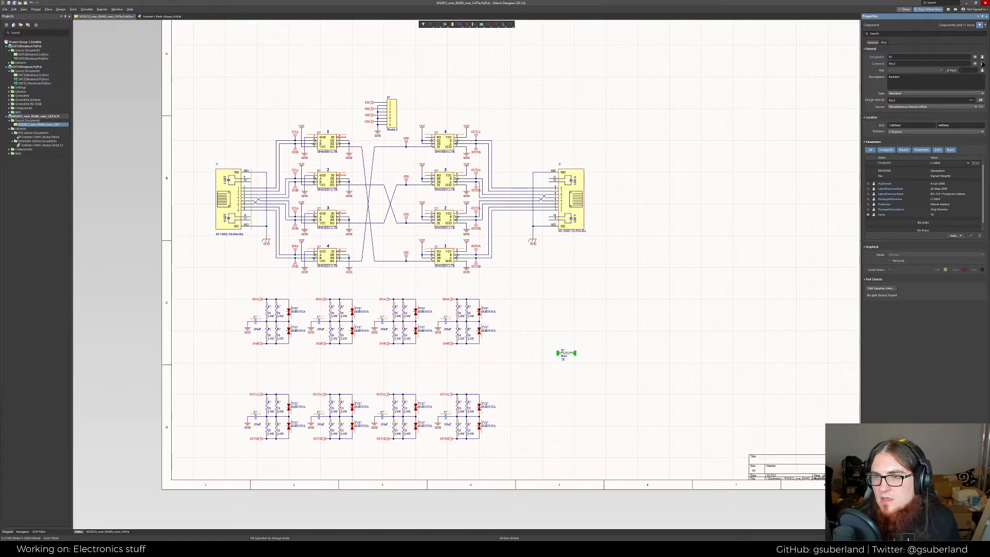
{"action": "left_click", "coordinate": [549, 380]}
{"action": "scroll", "coordinate": [550, 380], "scroll_direction": "up", "scroll_amount": 2, "text": "ctrl"}
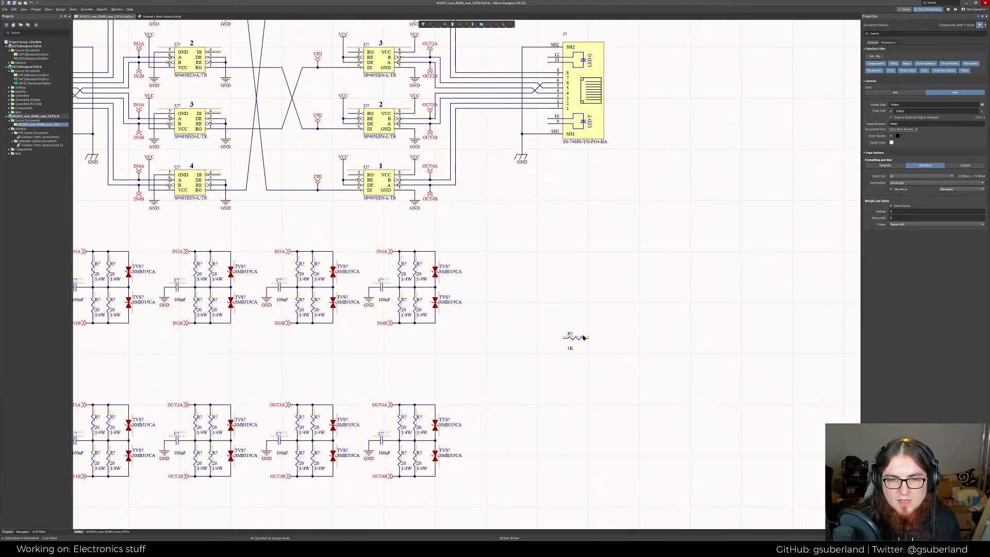
{"action": "left_click", "coordinate": [582, 337]}
{"action": "key", "text": "space"}
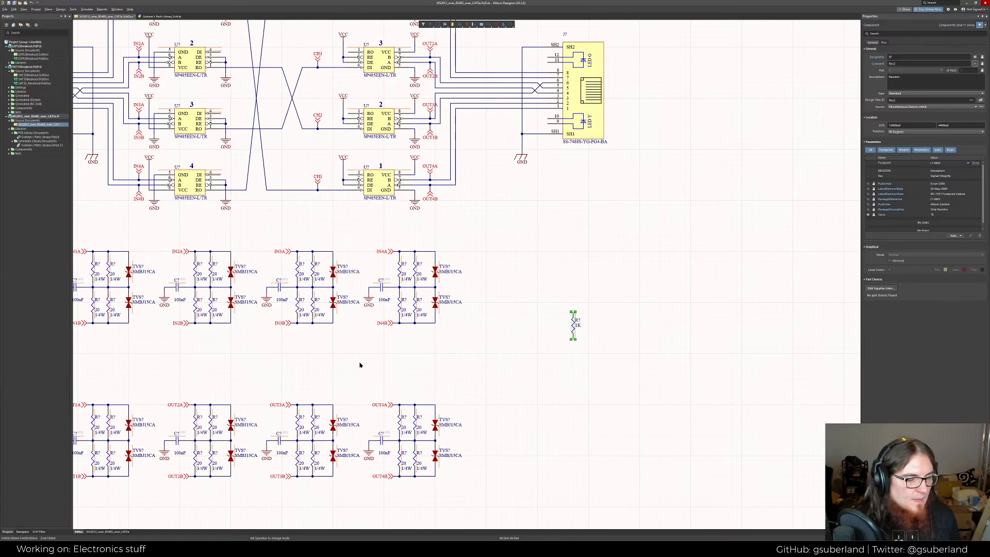
Check the RS485 article on bus termination and biasing in the browser, and return to Altium Designer
{"action": "mouse_move", "coordinate": [123, 547]}
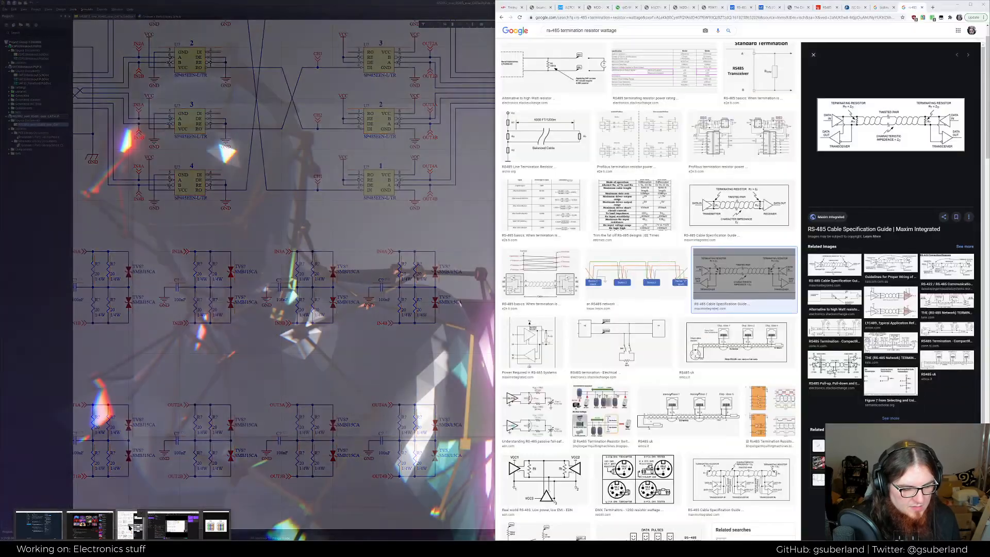
{"action": "left_click", "coordinate": [130, 526]}
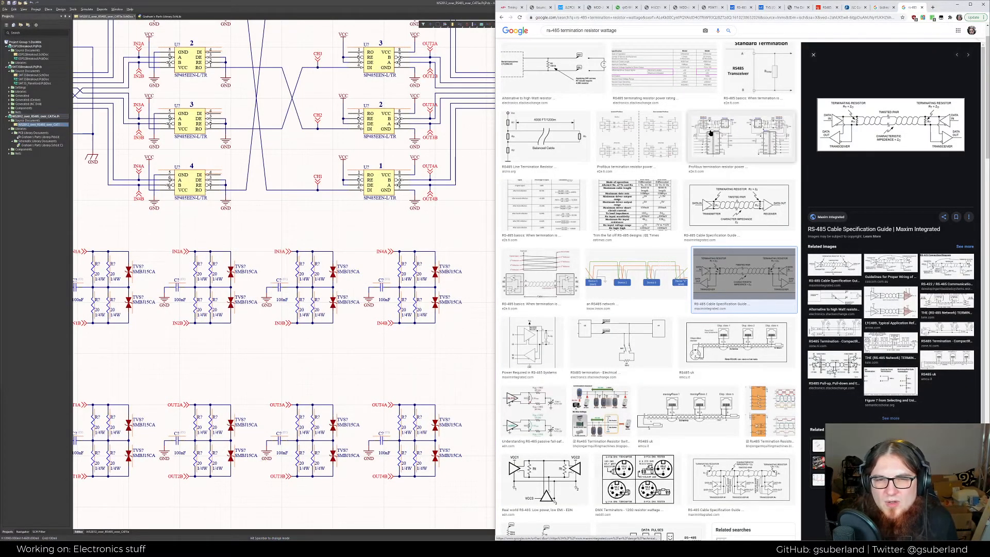
{"action": "left_click", "coordinate": [855, 8]}
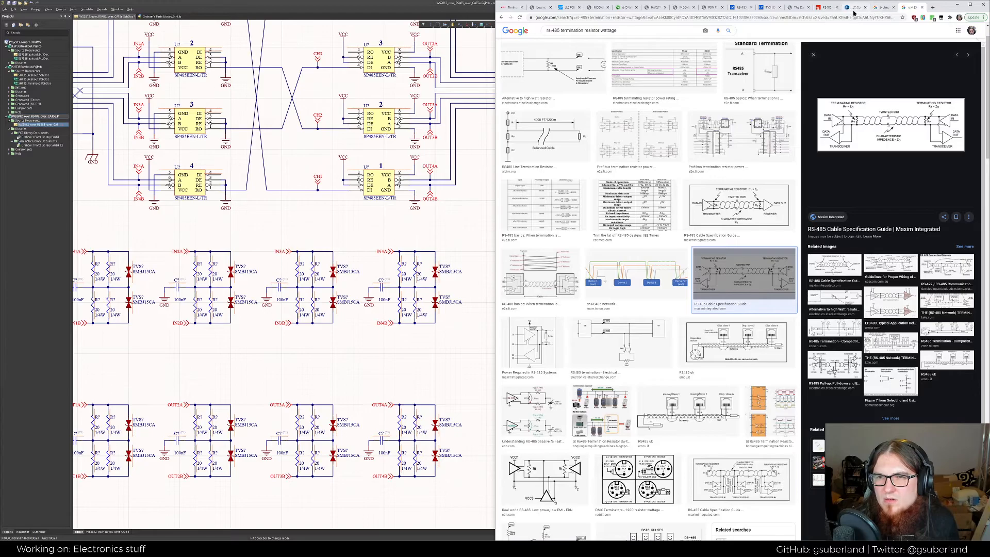
{"action": "left_click", "coordinate": [825, 9]}
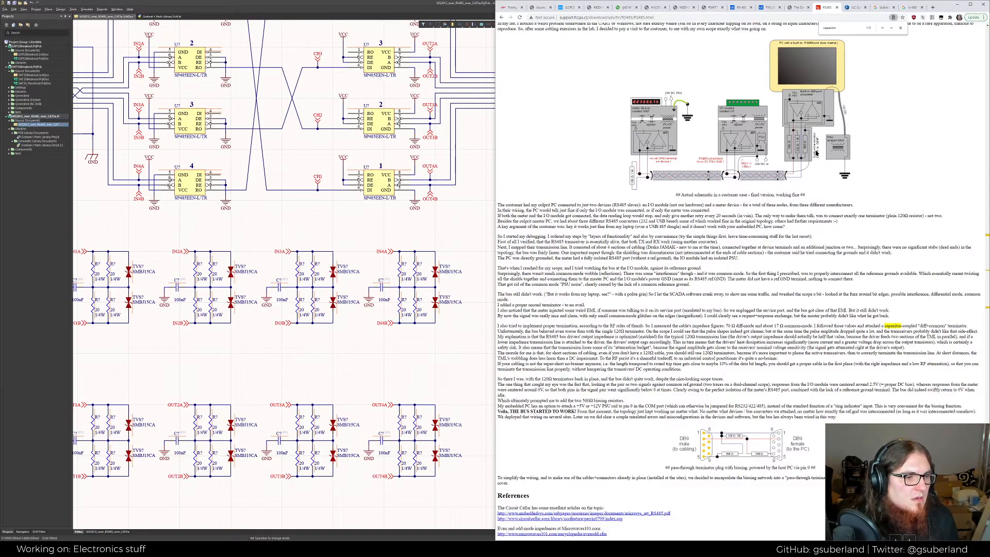
{"action": "key", "text": "alt+Tab"}
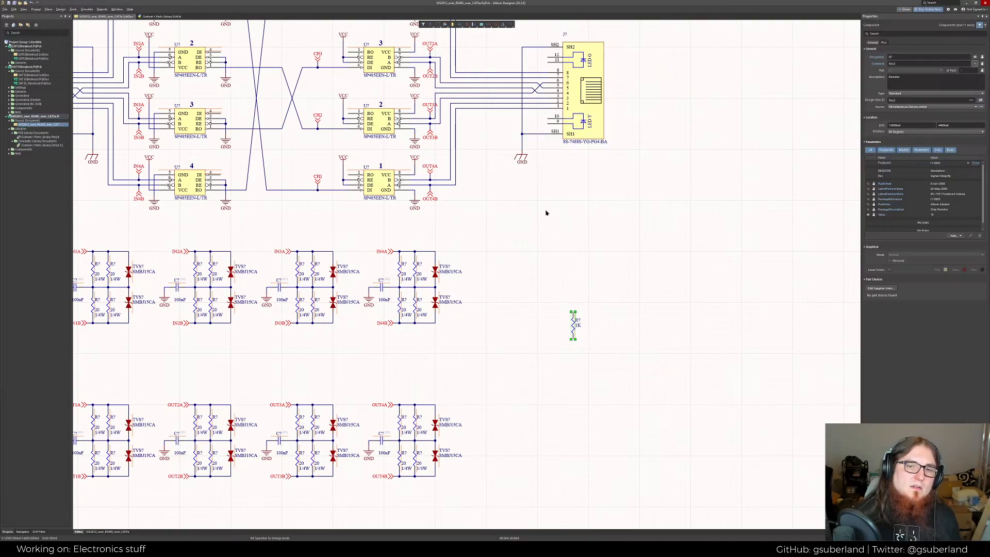
Set the value of the new vertical resistor beside the termination networks to 560
{"action": "right_click_drag", "start_coordinate": [546, 212], "coordinate": [526, 221]}
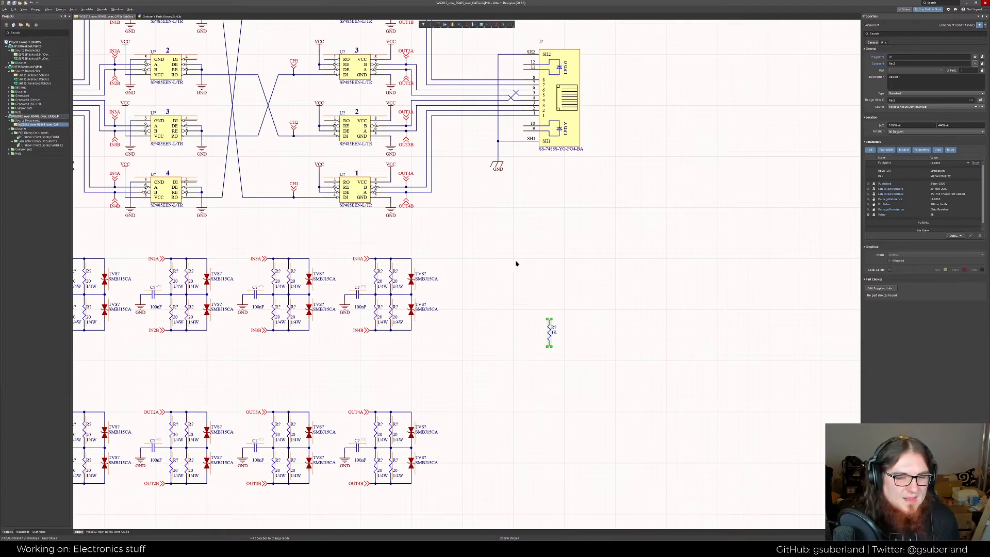
{"action": "left_click", "coordinate": [547, 338]}
{"action": "left_click", "coordinate": [547, 338]}
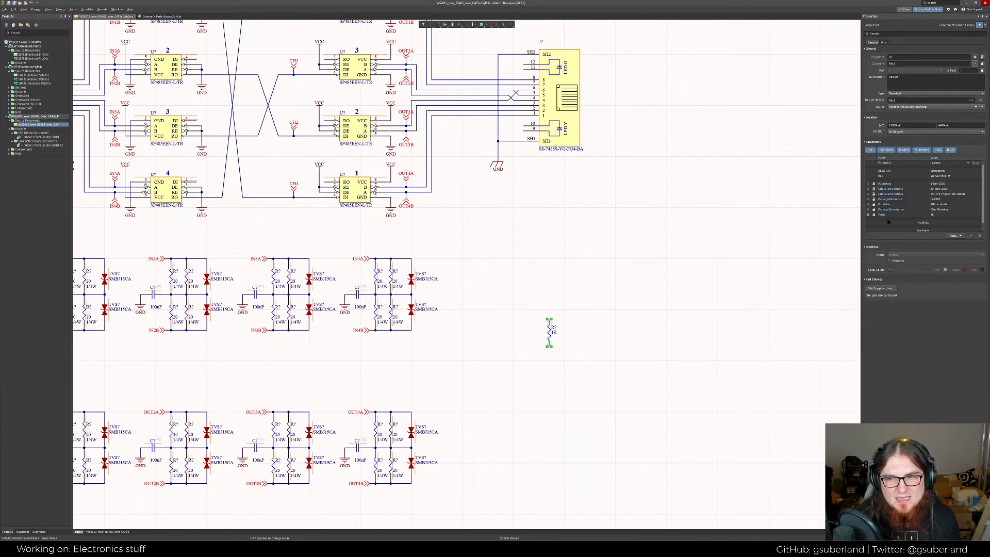
{"action": "left_click", "coordinate": [940, 215]}
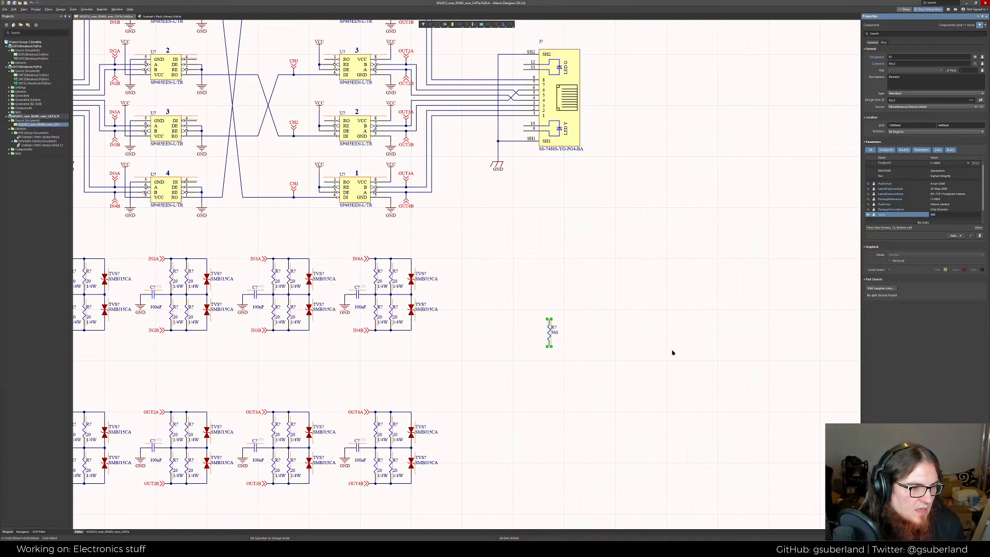
{"action": "left_click", "coordinate": [602, 351]}
{"action": "left_click", "coordinate": [550, 338]}
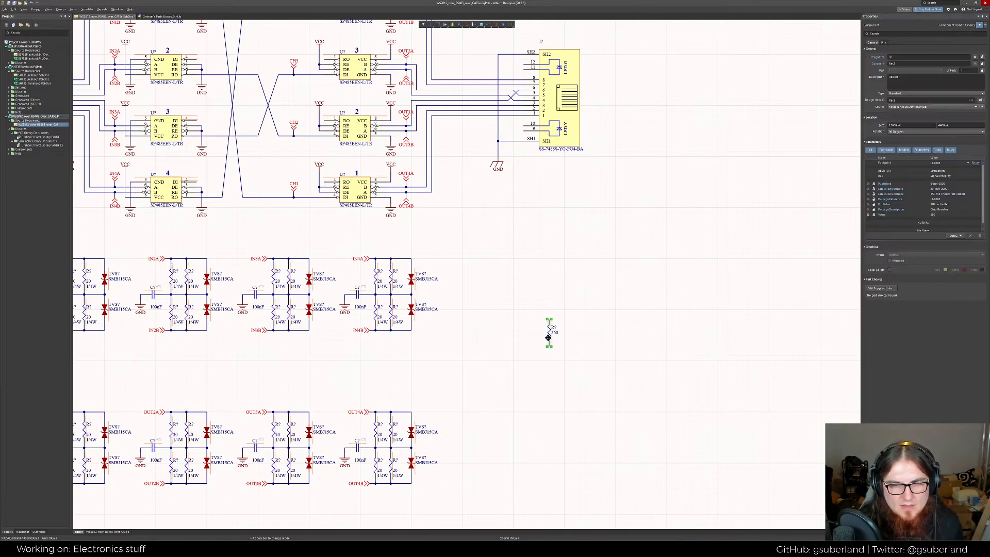
Move the 560 resistor above the OUT4 termination network and place a copy of it directly below that network
{"action": "right_click_drag", "start_coordinate": [548, 333], "coordinate": [602, 266]}
{"action": "left_click_drag", "start_coordinate": [602, 266], "coordinate": [445, 341]}
{"action": "left_click", "coordinate": [445, 332]}
{"action": "key", "text": "ctrl+c"}
{"action": "key", "text": "ctrl+v"}
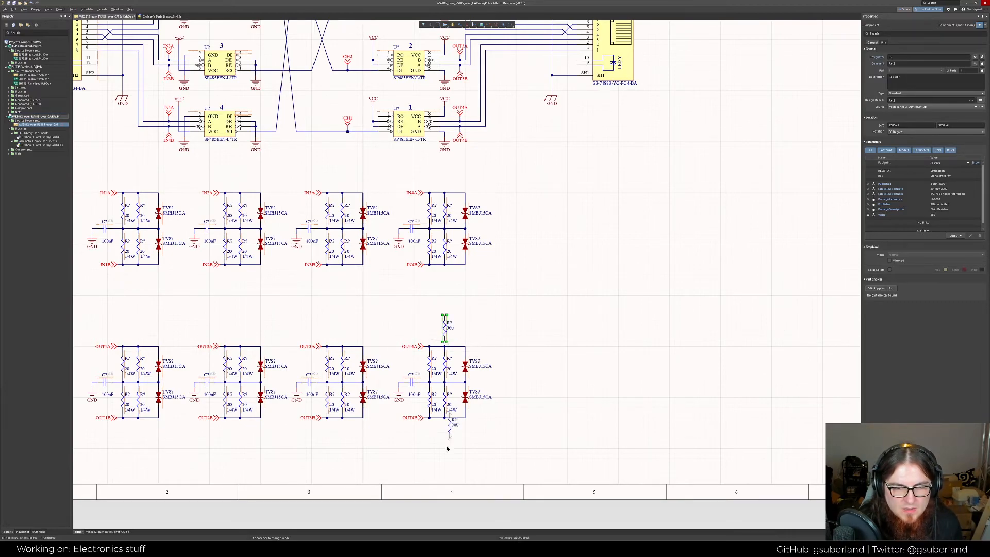
{"action": "right_click_drag", "start_coordinate": [475, 437], "coordinate": [641, 432]}
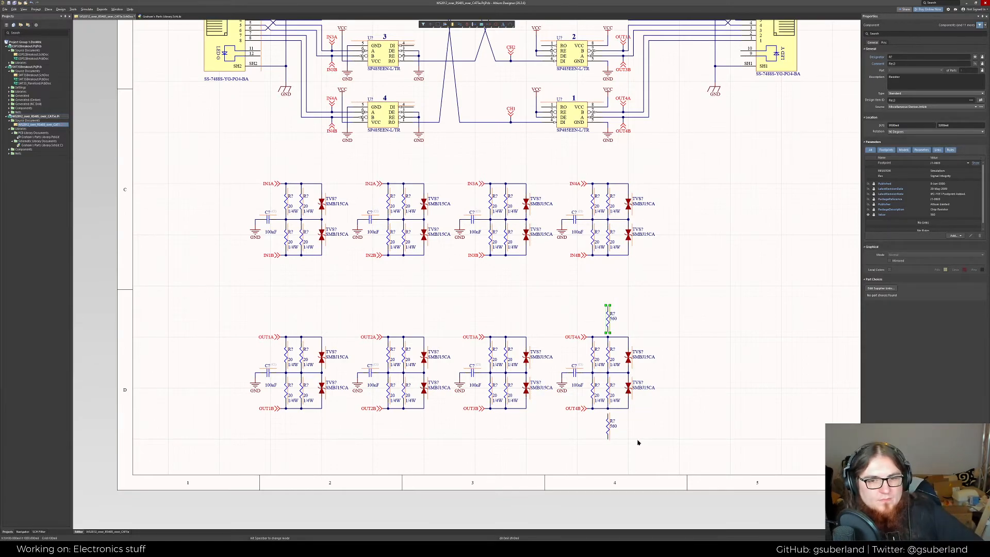
{"action": "left_click", "coordinate": [678, 458]}
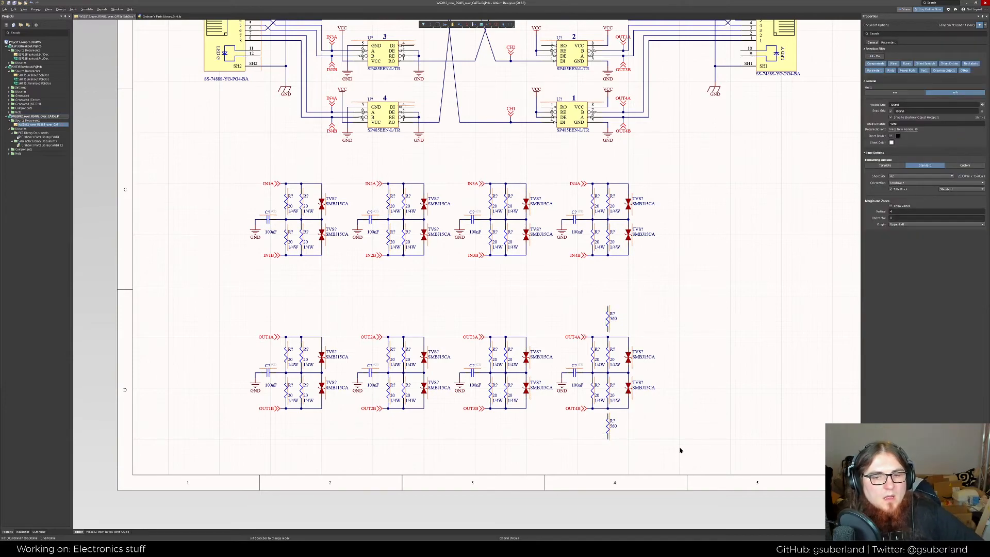
Wire the upper 560 resistor to the OUT4A line and the lower one to the OUT4B line
{"action": "left_click", "coordinate": [608, 330]}
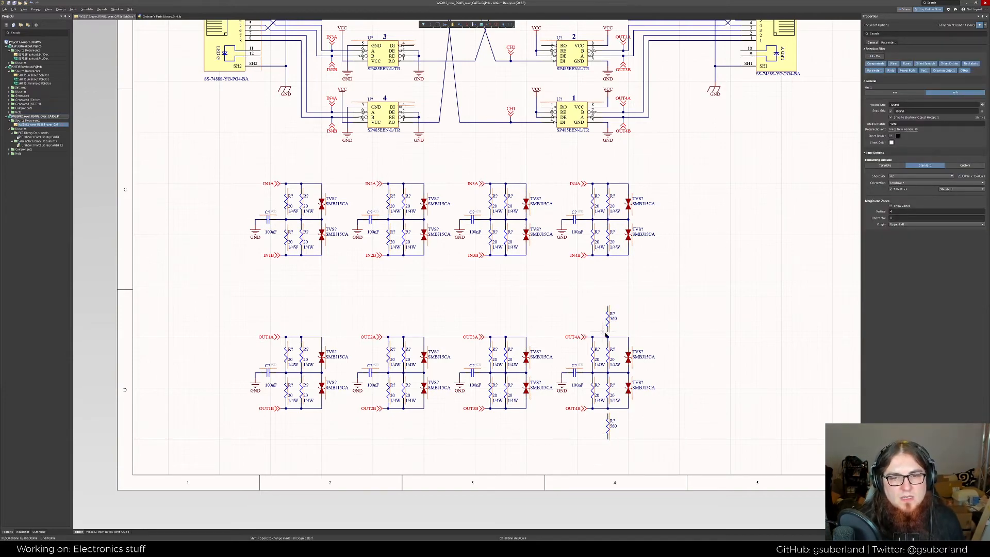
{"action": "left_click", "coordinate": [608, 414]}
{"action": "left_click", "coordinate": [609, 408]}
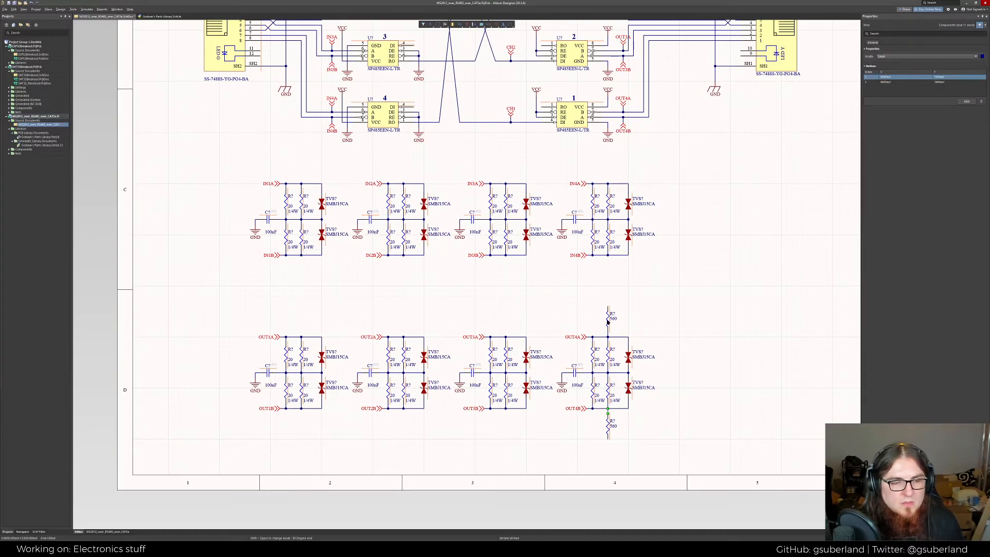
{"action": "left_click", "coordinate": [608, 320]}
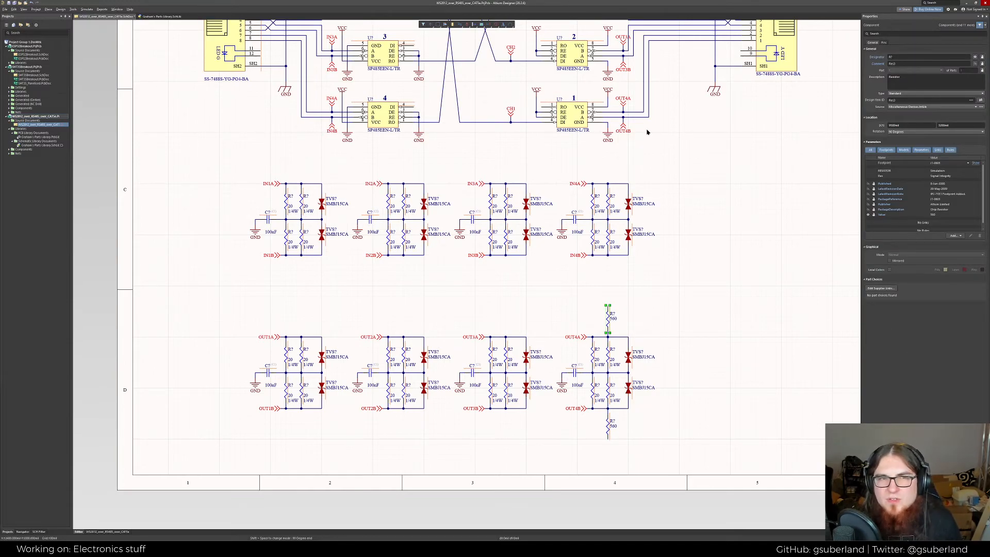
{"action": "left_click", "coordinate": [468, 24]}
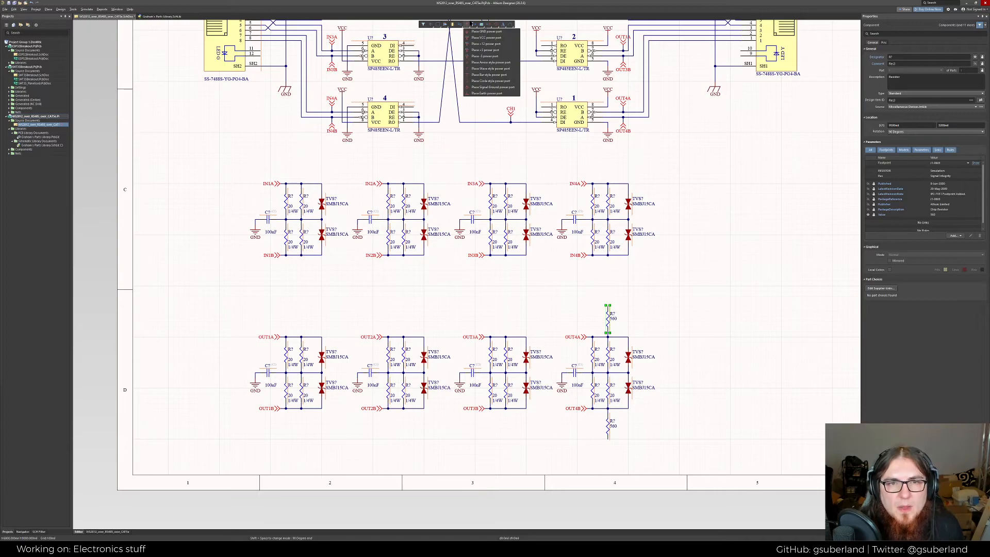
{"action": "left_click", "coordinate": [480, 25]}
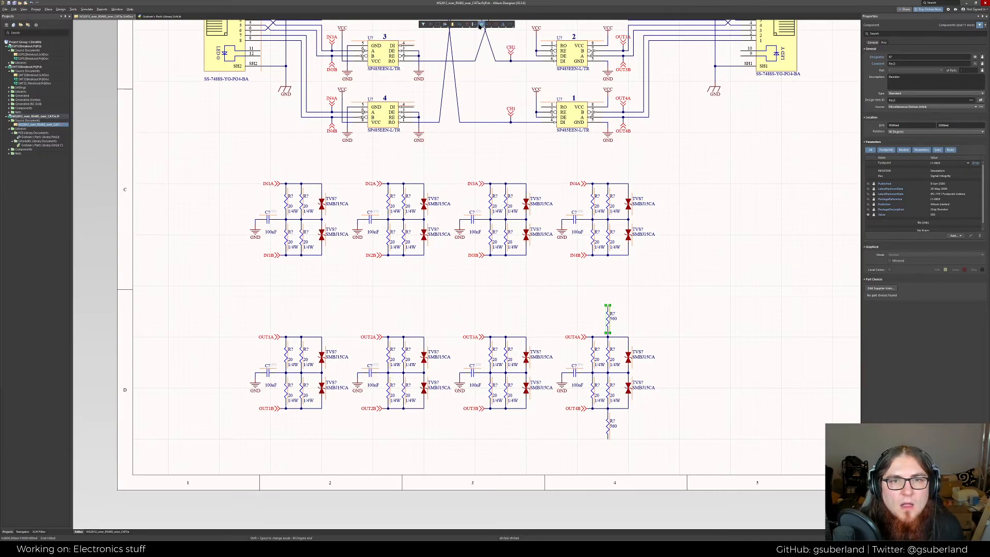
{"action": "left_click", "coordinate": [474, 24]}
{"action": "left_click", "coordinate": [488, 24]}
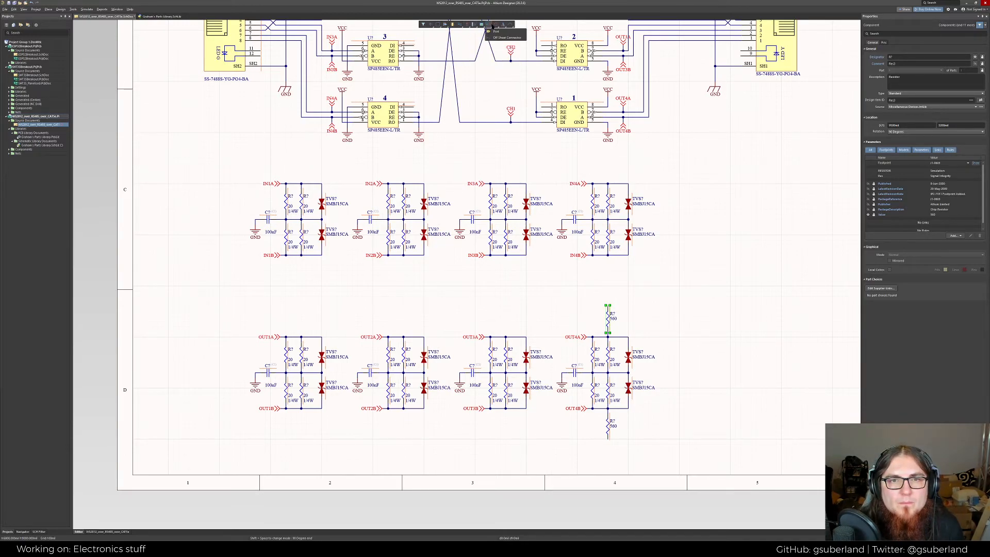
{"action": "left_click", "coordinate": [496, 24]}
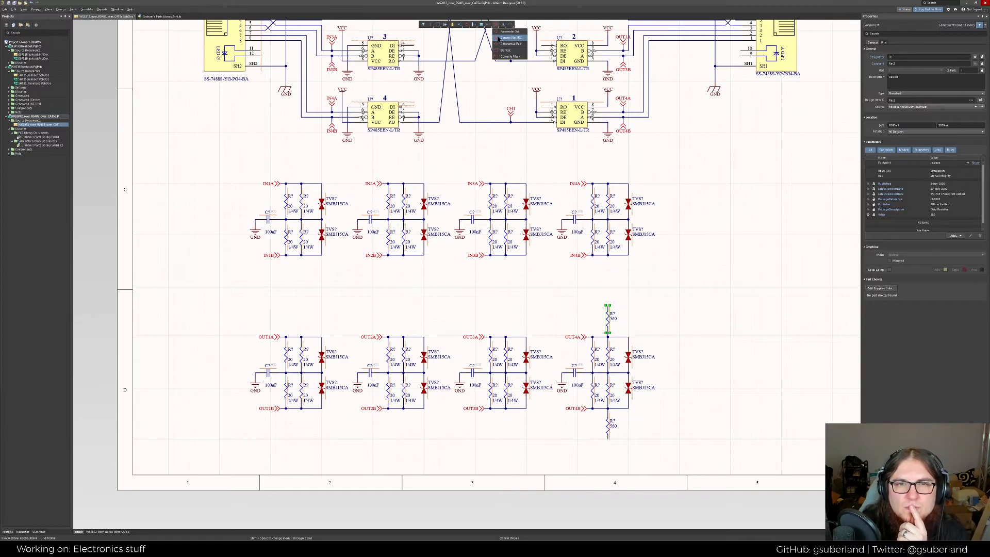
{"action": "right_click", "coordinate": [459, 24]}
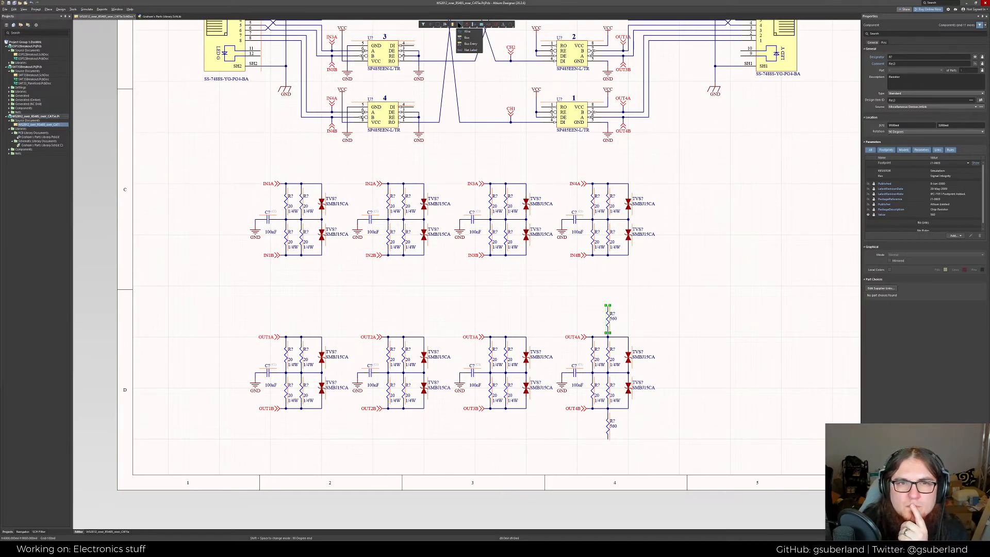
{"action": "left_click", "coordinate": [960, 236]}
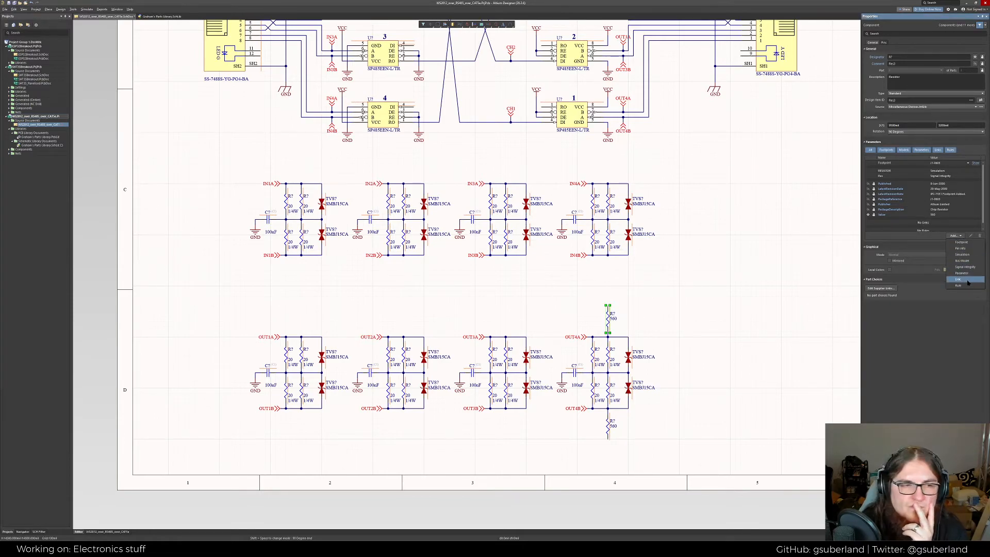
{"action": "left_click", "coordinate": [75, 9]}
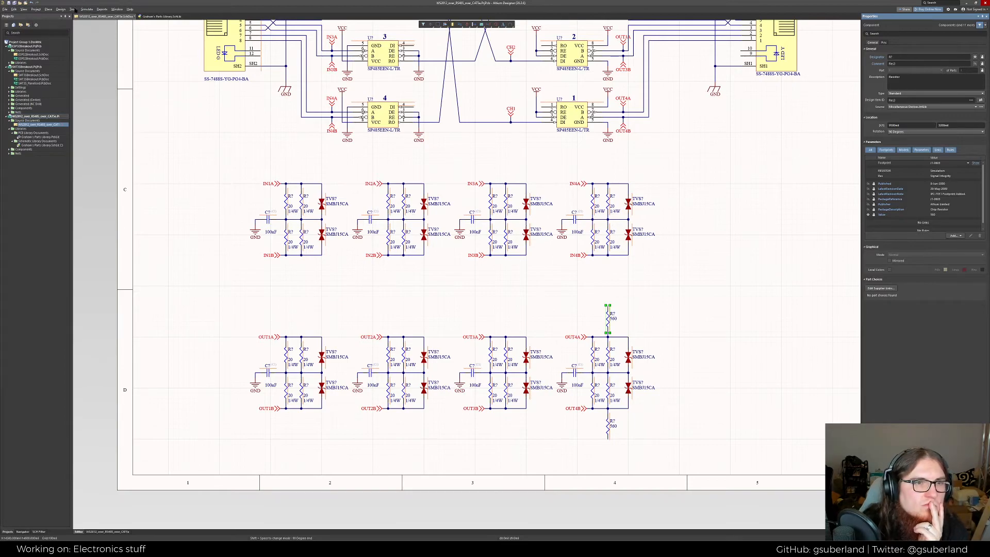
{"action": "left_click", "coordinate": [139, 133]}
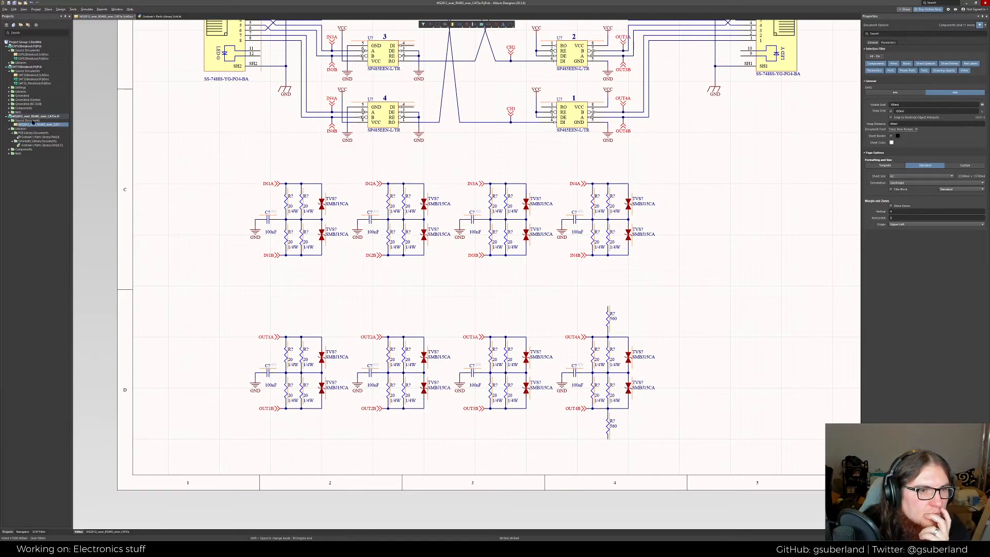
Open variant management for the WS2812-over-RS485 project and select the last resistor in its component list
{"action": "right_click", "coordinate": [34, 117]}
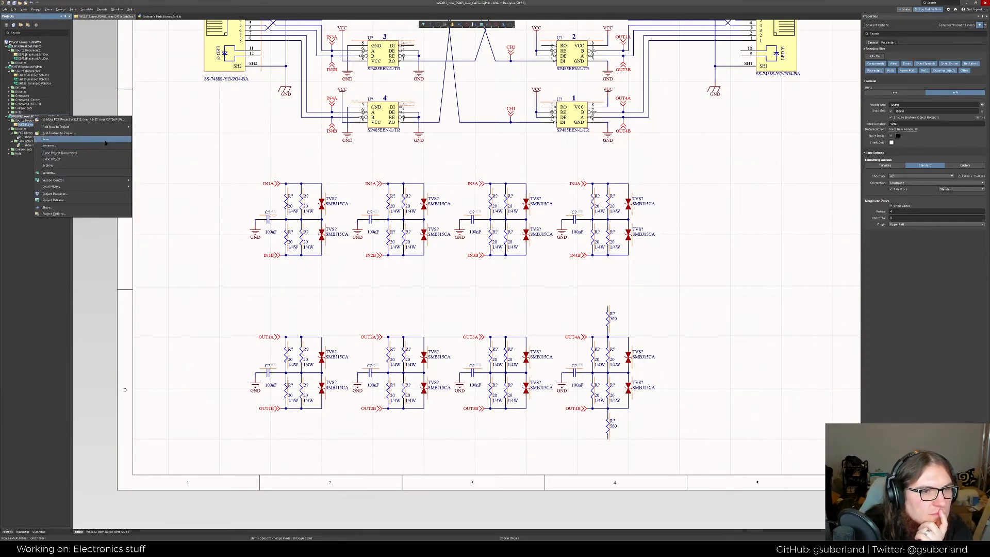
{"action": "left_click", "coordinate": [77, 173]}
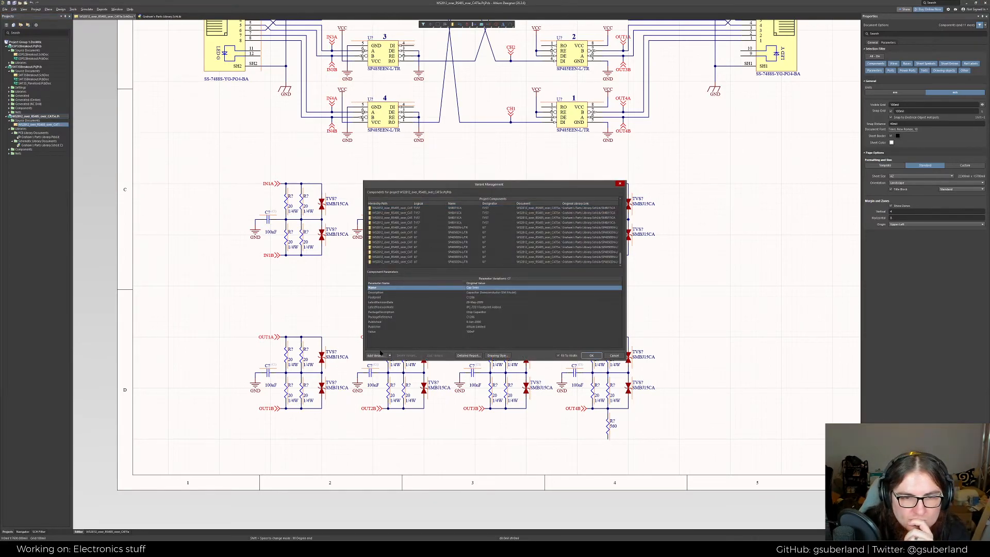
{"action": "left_click", "coordinate": [379, 355]}
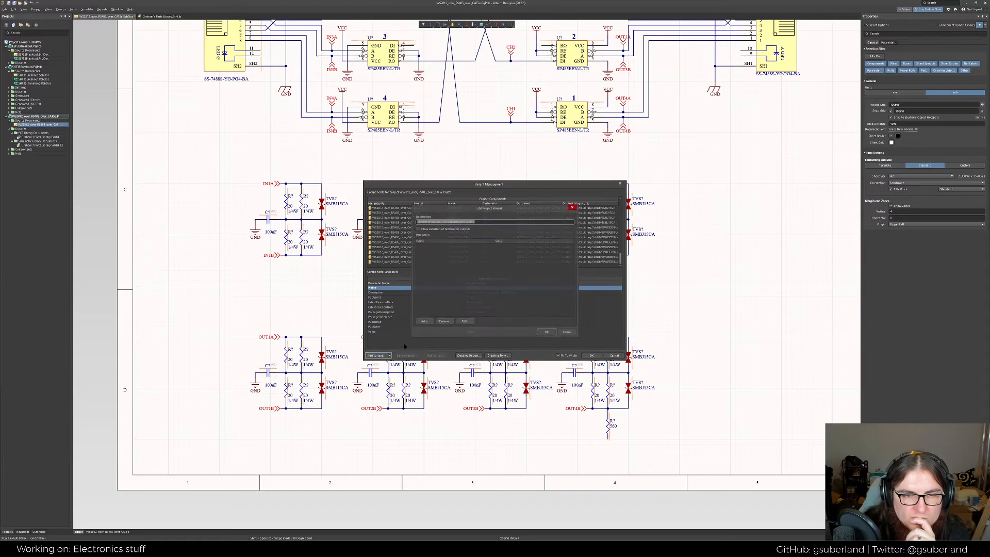
{"action": "left_click", "coordinate": [572, 332]}
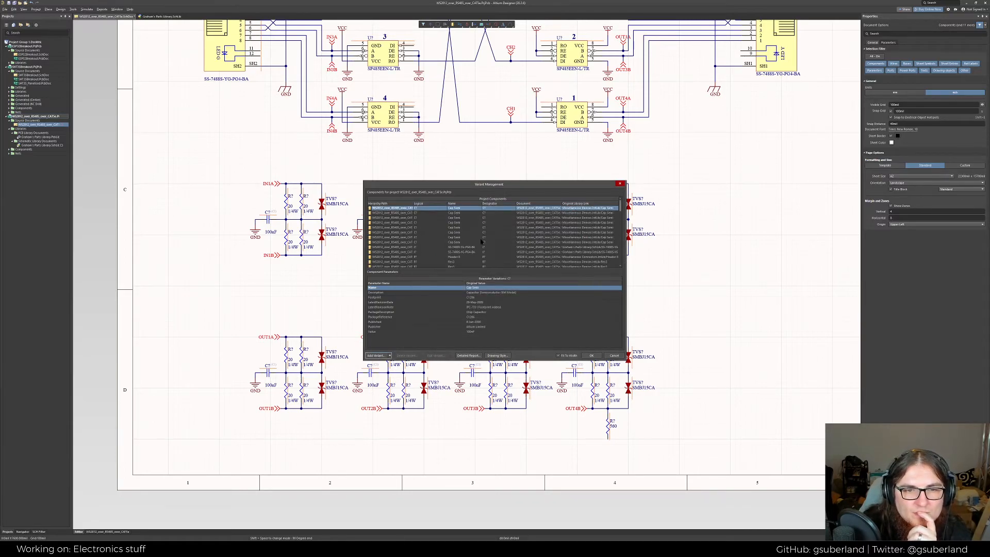
{"action": "scroll", "coordinate": [478, 239], "scroll_direction": "down", "scroll_amount": 5}
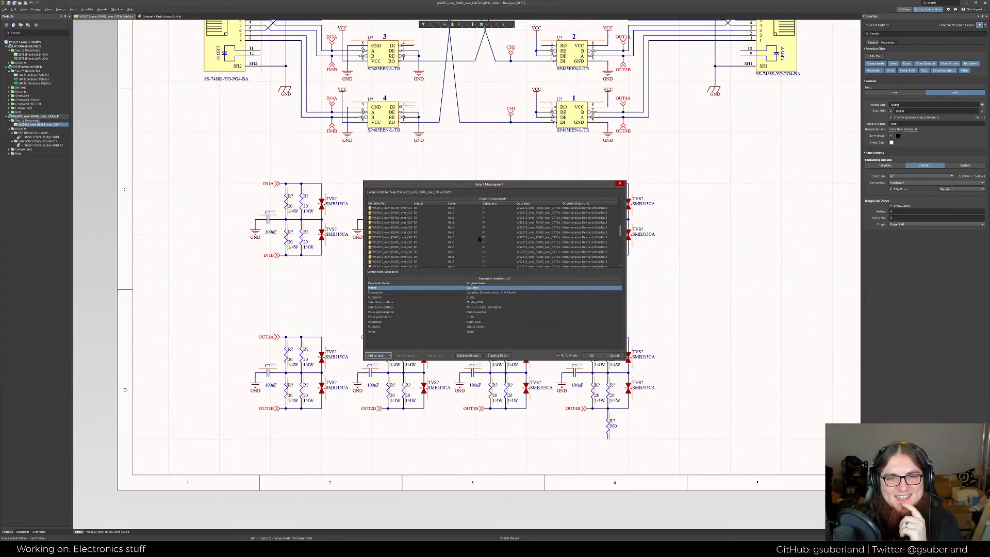
{"action": "scroll", "coordinate": [478, 240], "scroll_direction": "down", "scroll_amount": 3}
{"action": "scroll", "coordinate": [478, 238], "scroll_direction": "down", "scroll_amount": 3}
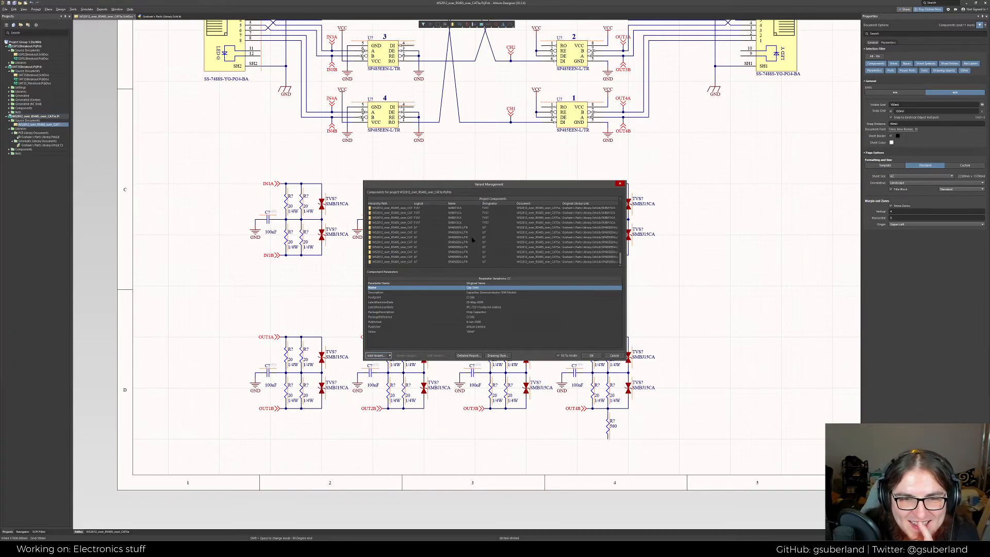
{"action": "scroll", "coordinate": [473, 239], "scroll_direction": "up", "scroll_amount": 5}
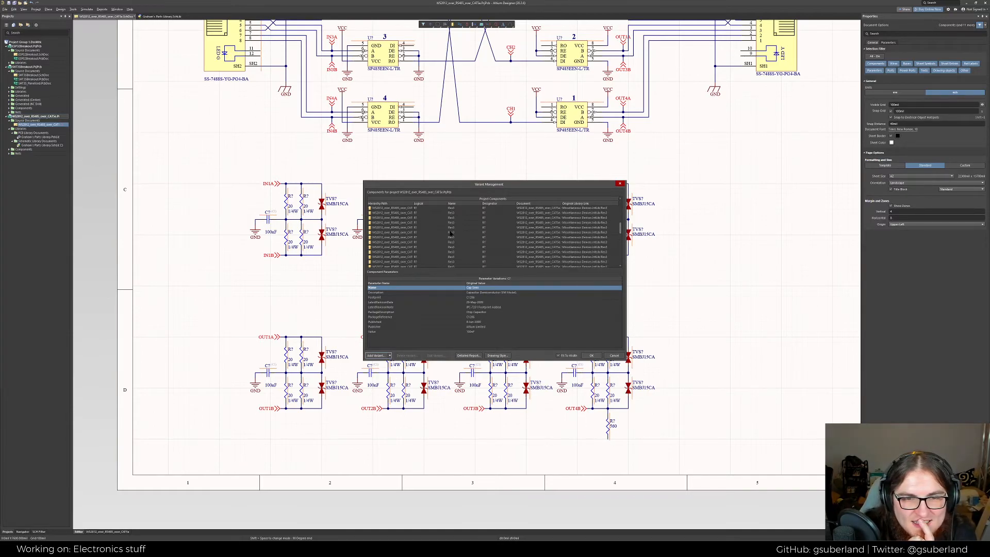
{"action": "scroll", "coordinate": [453, 235], "scroll_direction": "down", "scroll_amount": 2}
{"action": "left_click", "coordinate": [497, 248]}
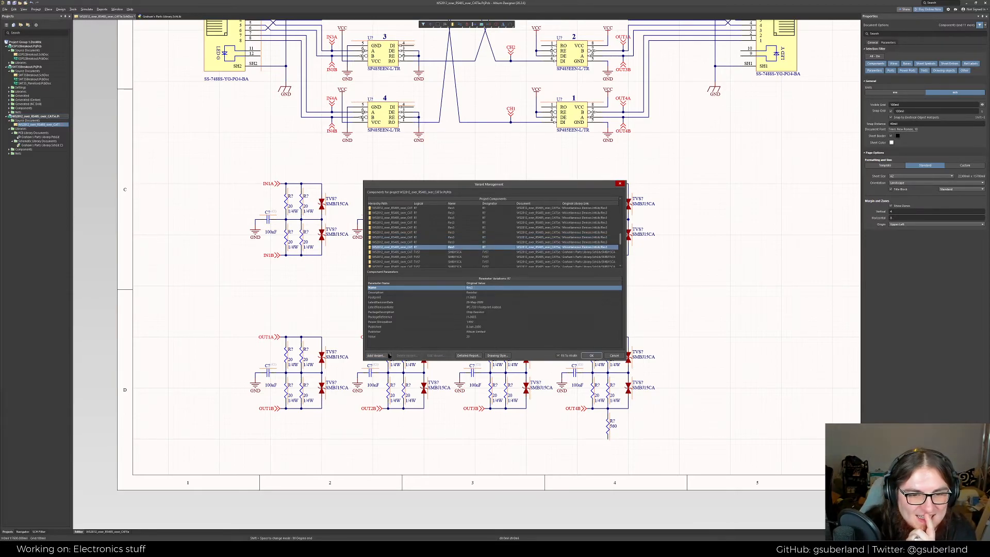
{"action": "left_click", "coordinate": [376, 356]}
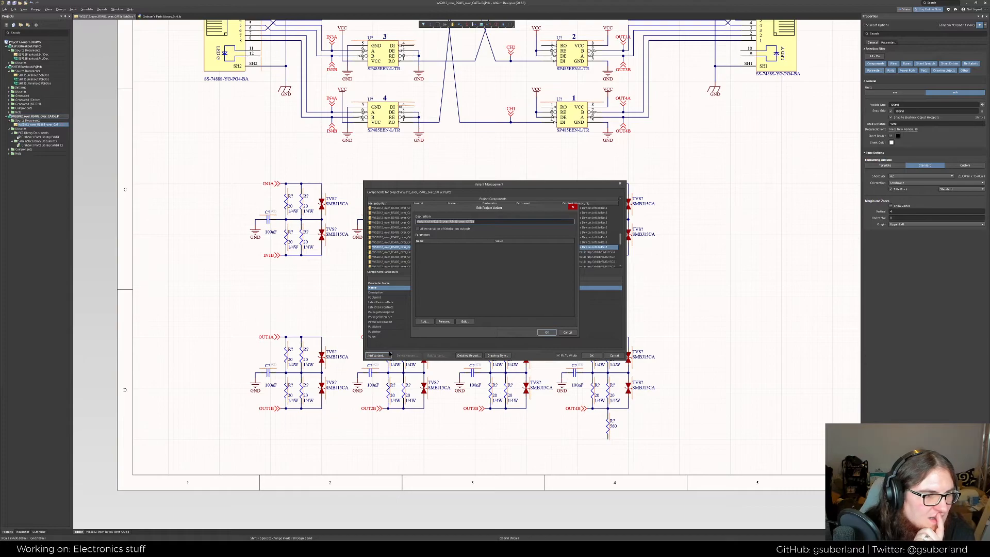
{"action": "left_click", "coordinate": [567, 332]}
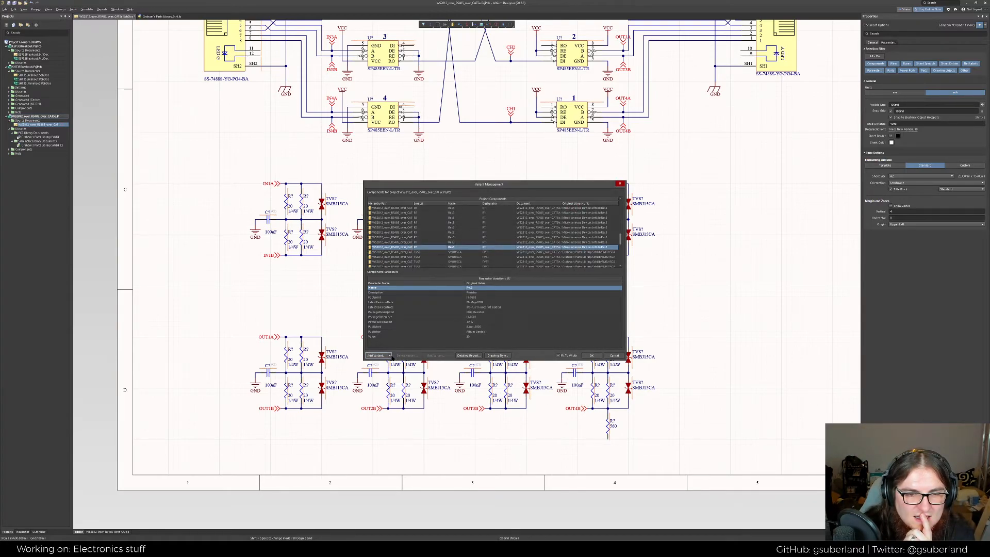
{"action": "left_click", "coordinate": [390, 356]}
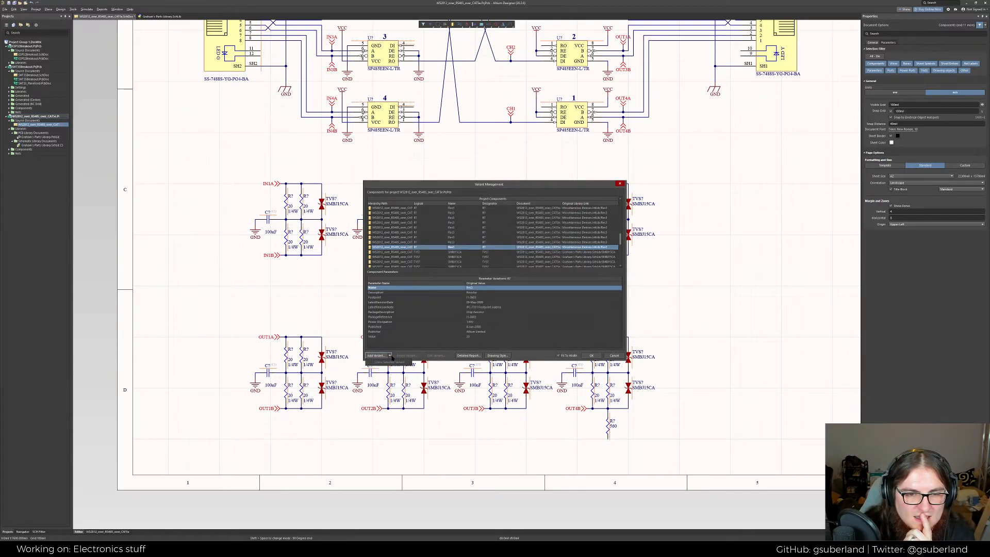
{"action": "left_click", "coordinate": [572, 338]}
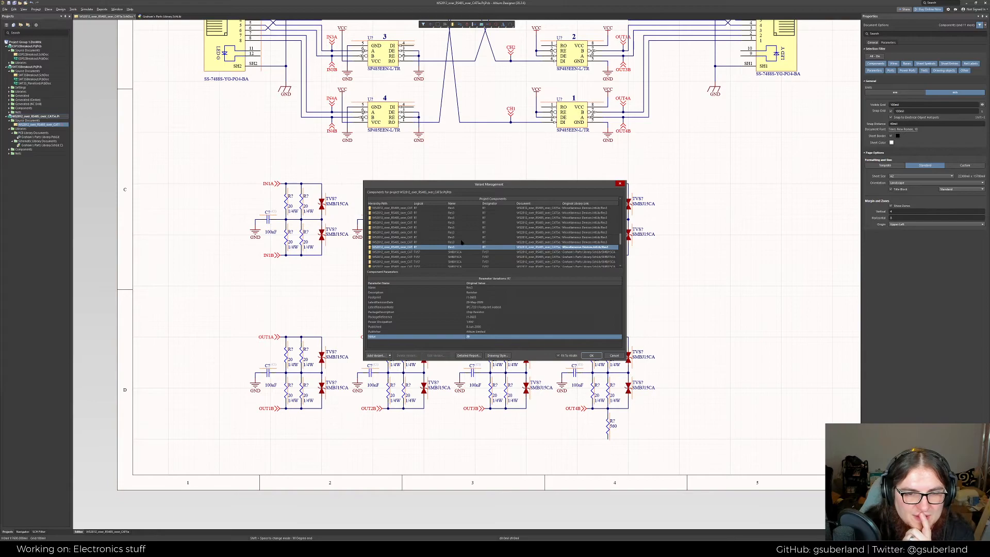
{"action": "right_click", "coordinate": [443, 246]}
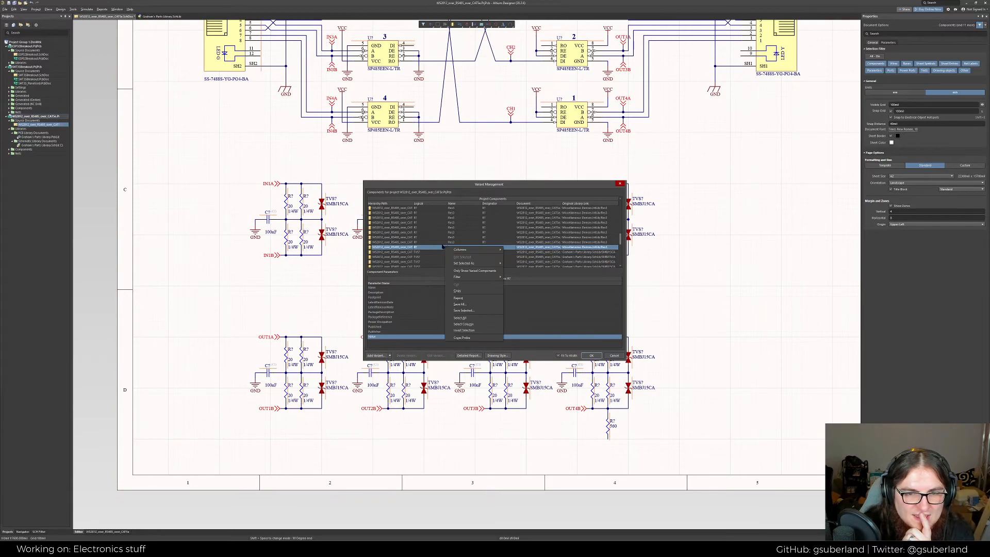
{"action": "left_click", "coordinate": [638, 414]}
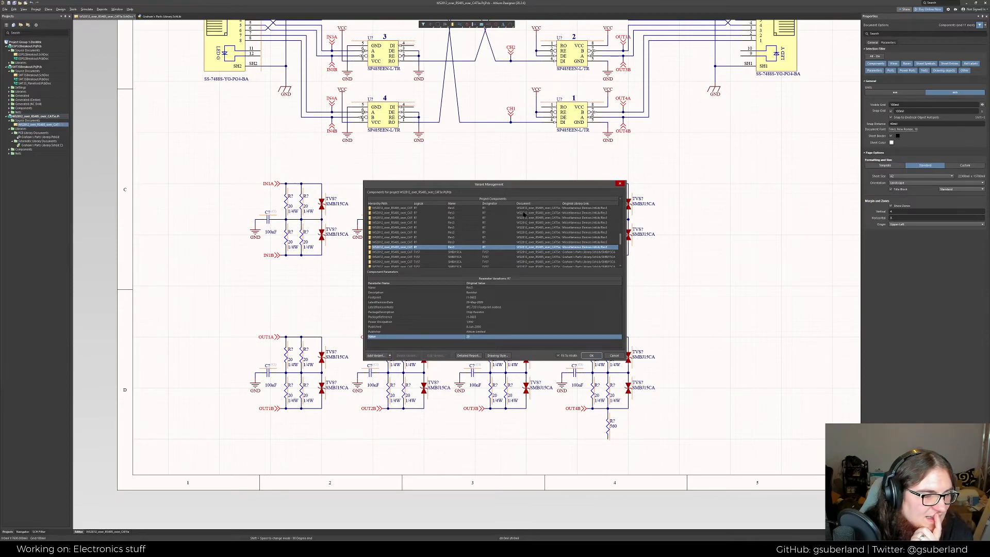
Add a project variant with the description Default
{"action": "left_click_drag", "start_coordinate": [480, 186], "coordinate": [223, 165]}
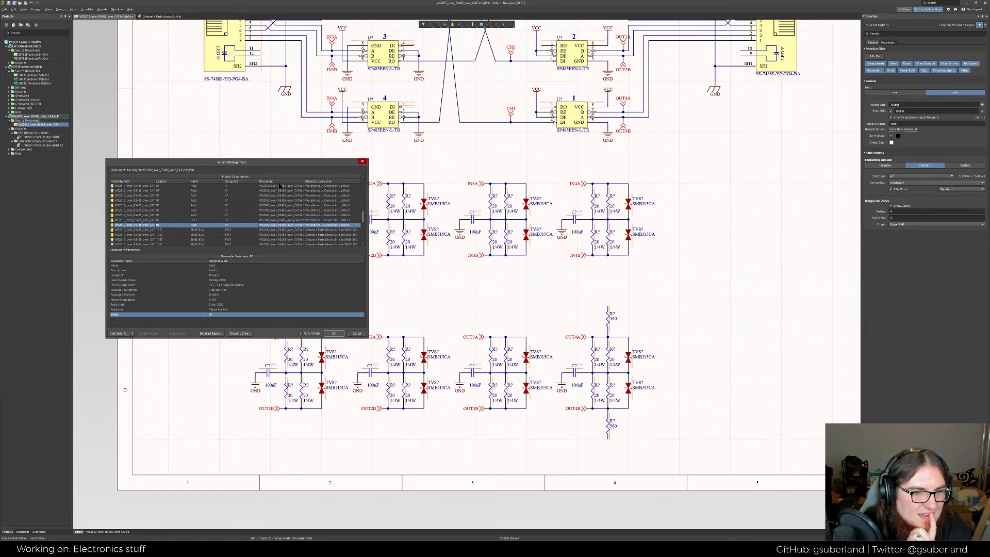
{"action": "left_click", "coordinate": [129, 333]}
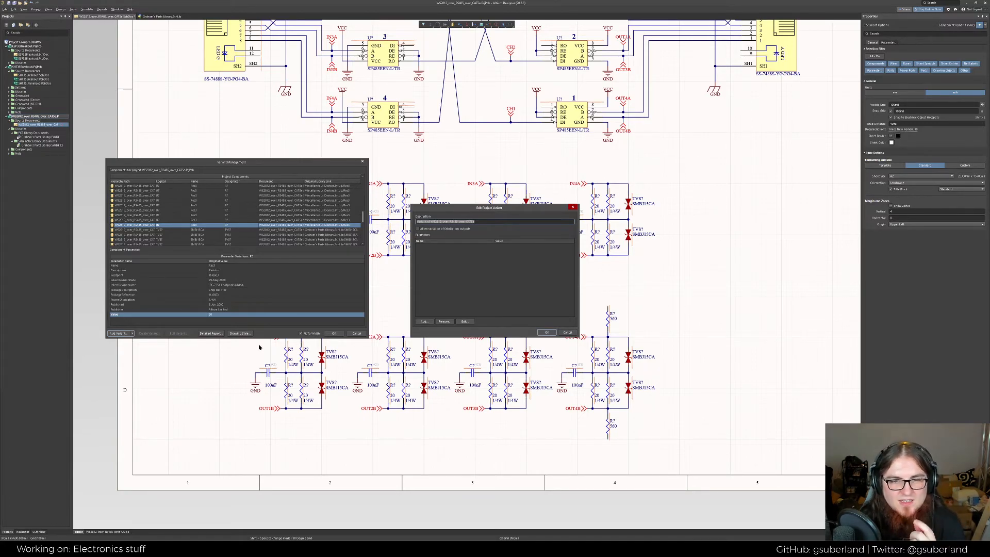
{"action": "key", "text": "BackSpace"}
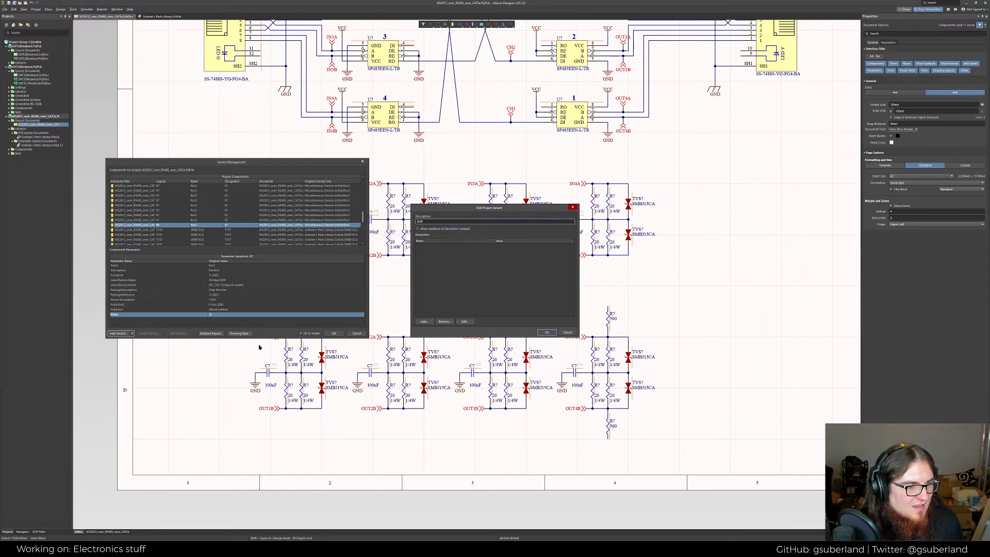
{"action": "type", "text": "DNPD"}
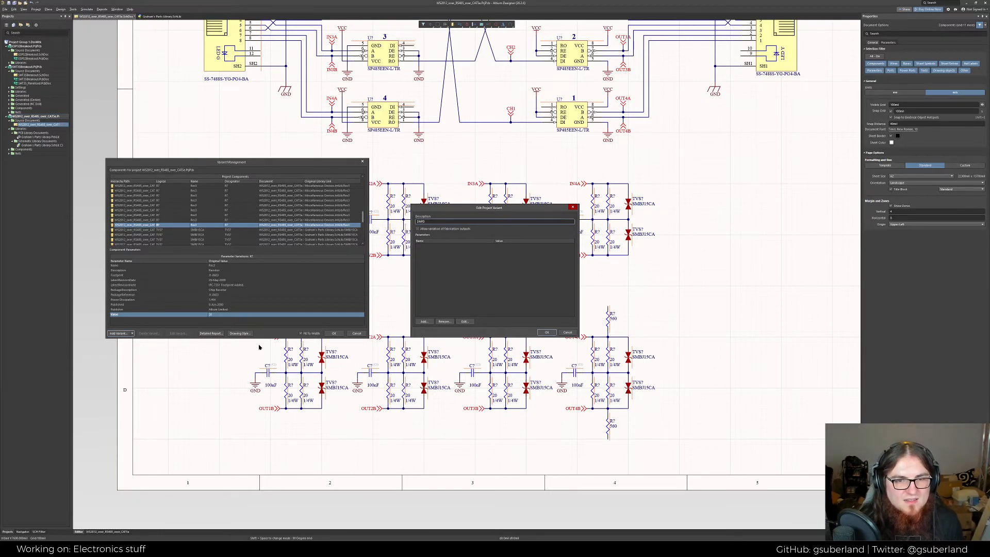
{"action": "key", "text": "ctrl+a"}
{"action": "type", "text": "Def"}
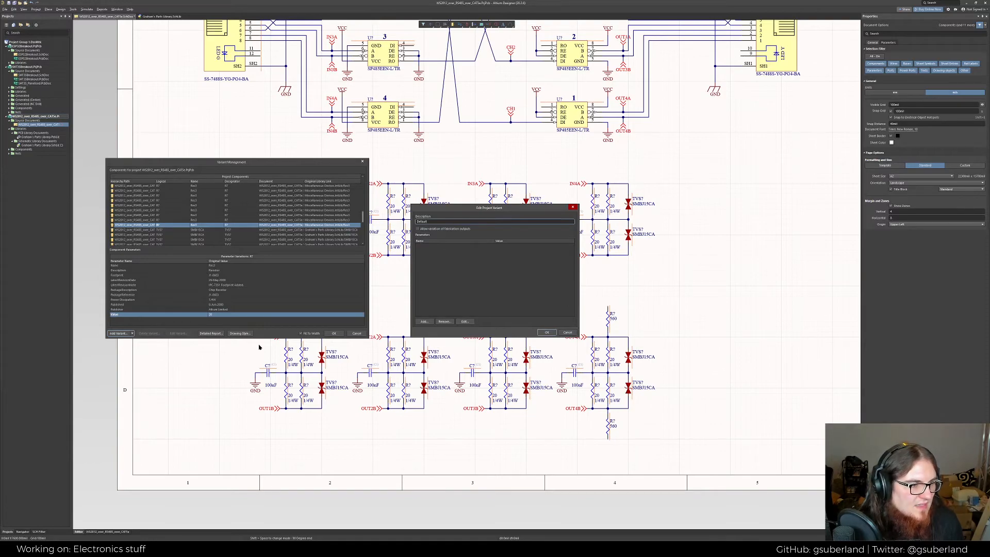
{"action": "key", "text": "Return"}
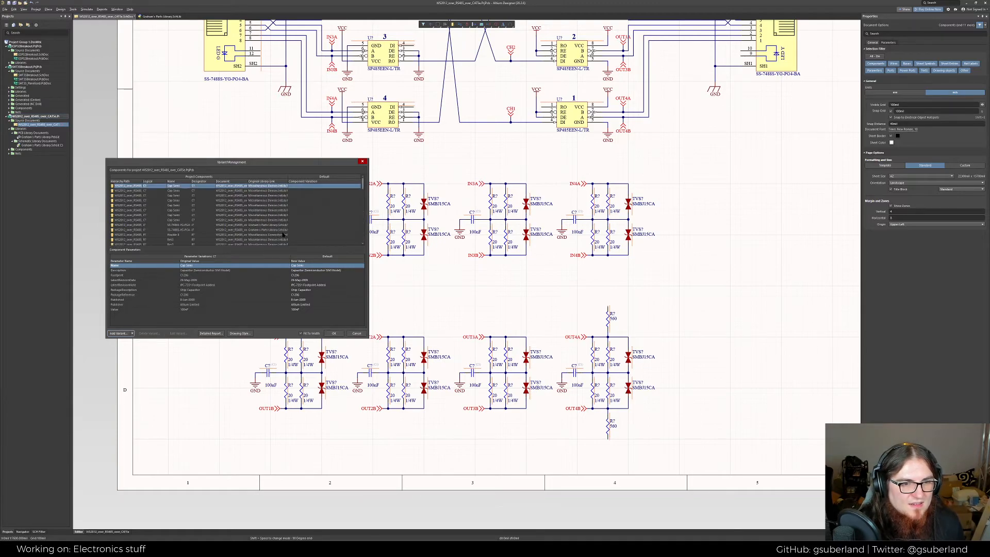
{"action": "left_click", "coordinate": [133, 332]}
{"action": "type", "text": "B"}
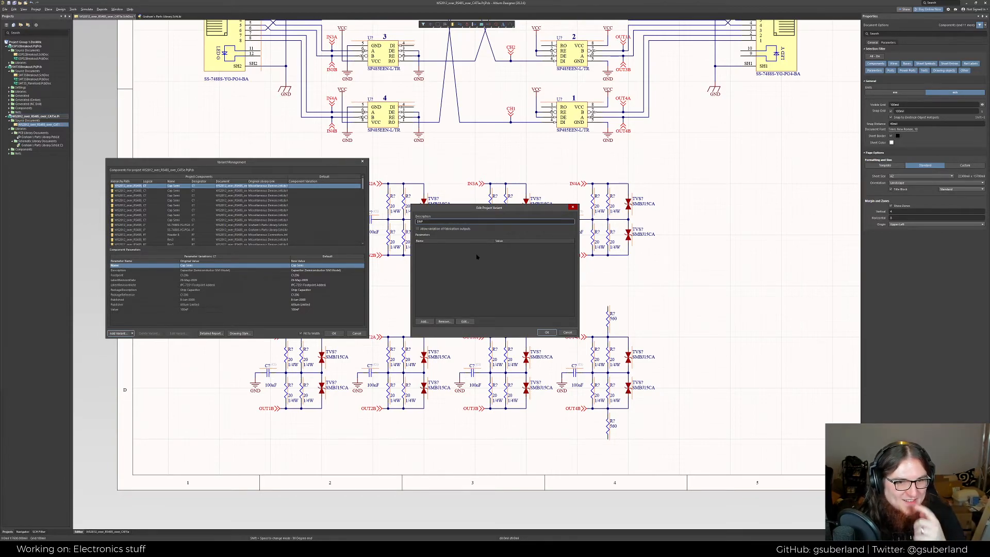
{"action": "key", "text": "ctrl+a"}
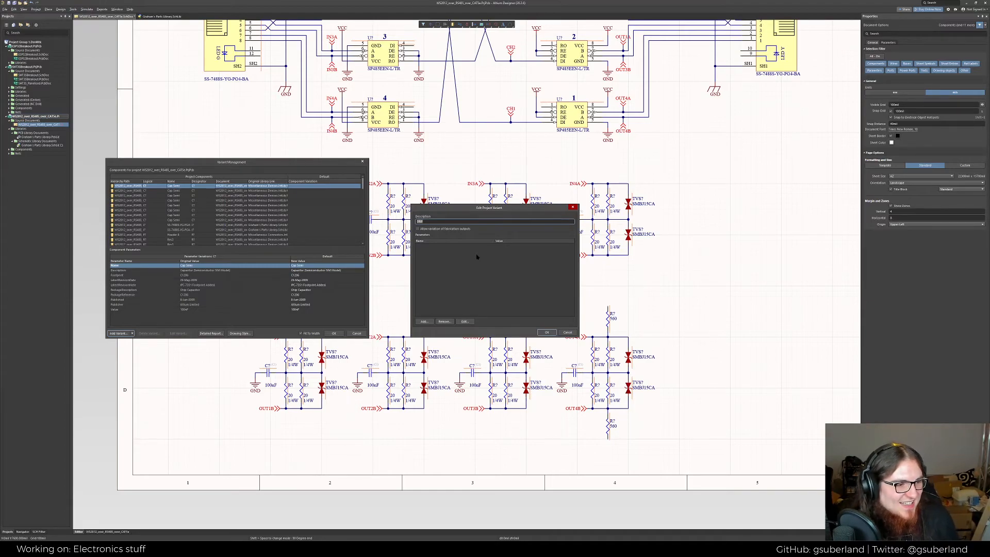
{"action": "key", "text": "Escape"}
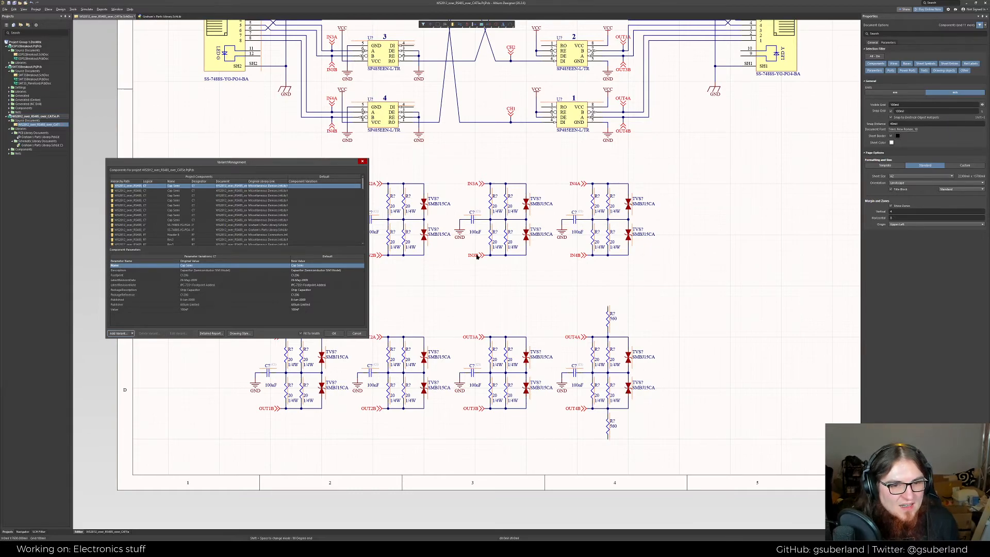
Accept the variant management changes and open the compiled view of the WS2812-over-RS485 schematic at the OUT4 termination network
{"action": "left_click", "coordinate": [334, 333]}
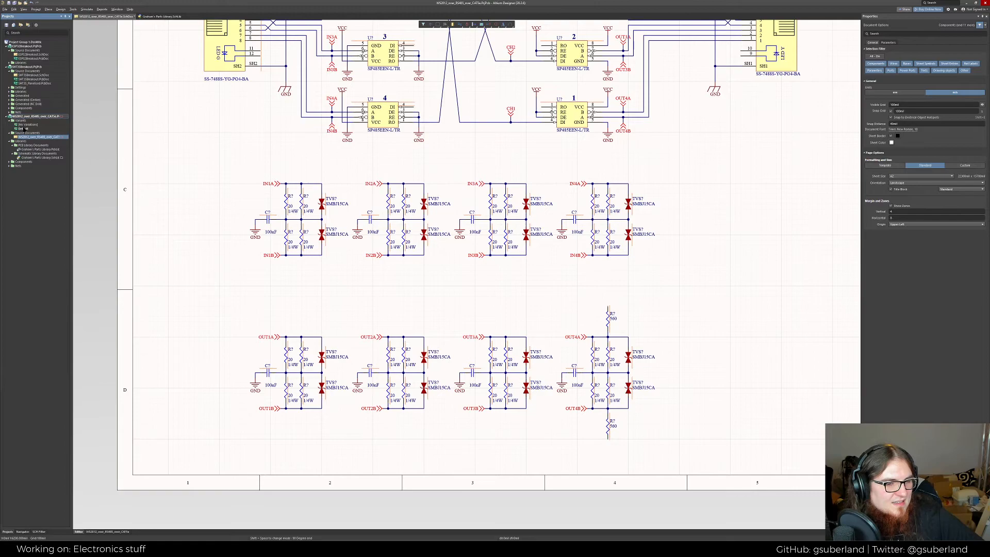
{"action": "left_click", "coordinate": [105, 531]}
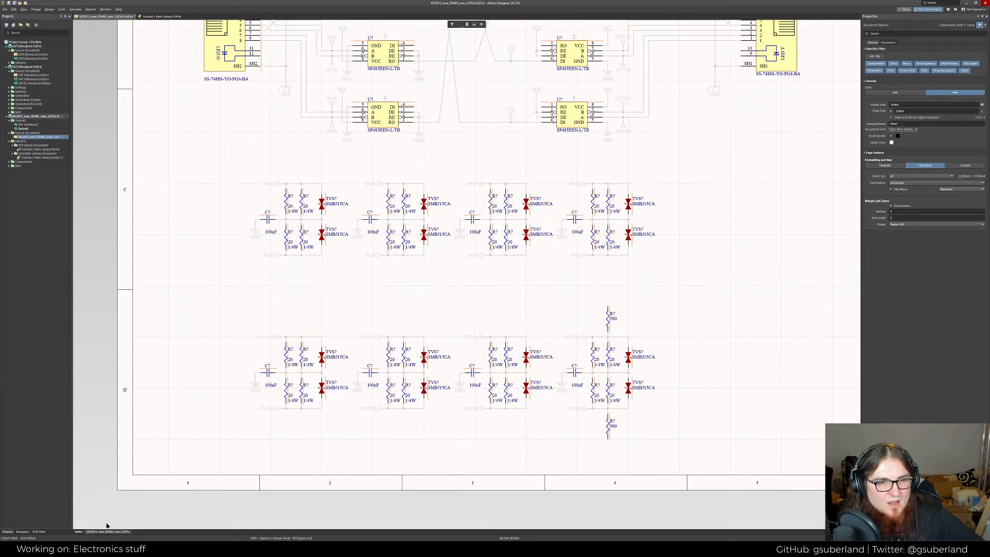
{"action": "right_click_drag", "start_coordinate": [699, 402], "coordinate": [691, 402]}
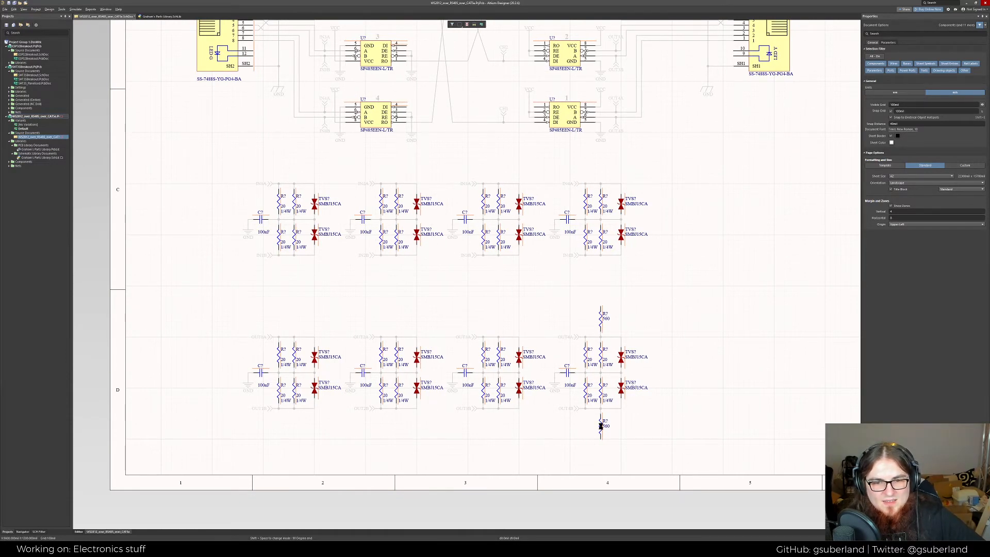
{"action": "left_click", "coordinate": [600, 426]}
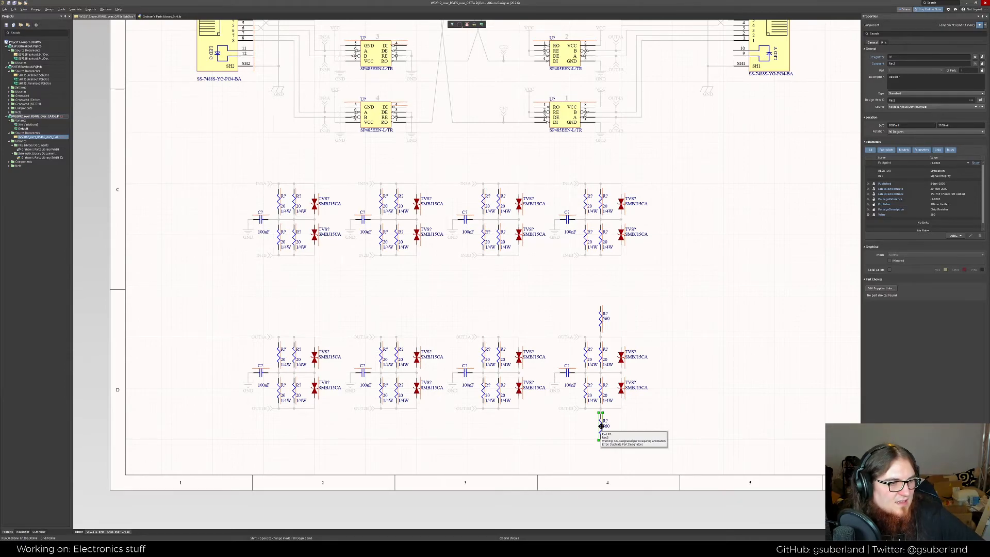
{"action": "left_click", "coordinate": [707, 404]}
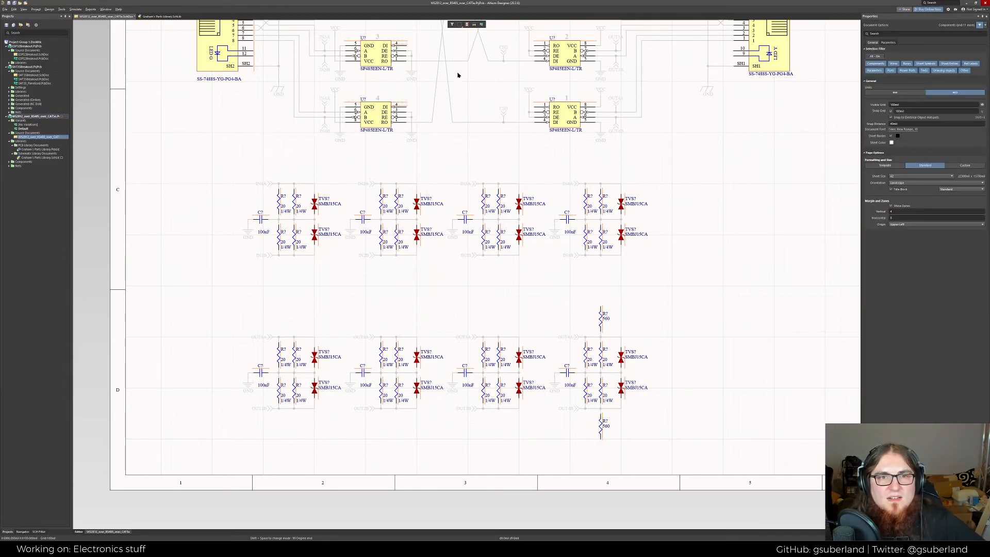
Mark the 560 resistors above and below the OUT4 network as not fitted in the Default variant
{"action": "left_click", "coordinate": [467, 25]}
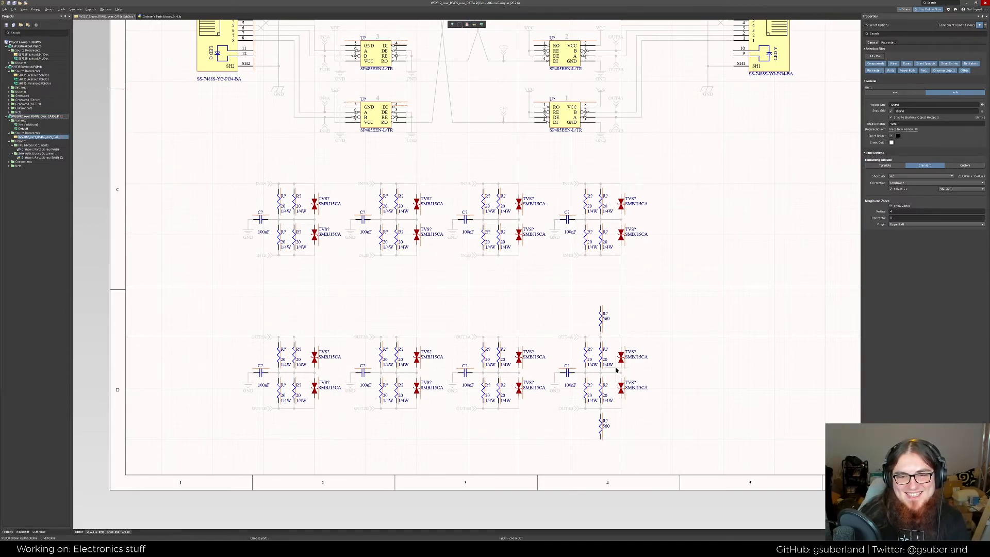
{"action": "left_click", "coordinate": [601, 317]}
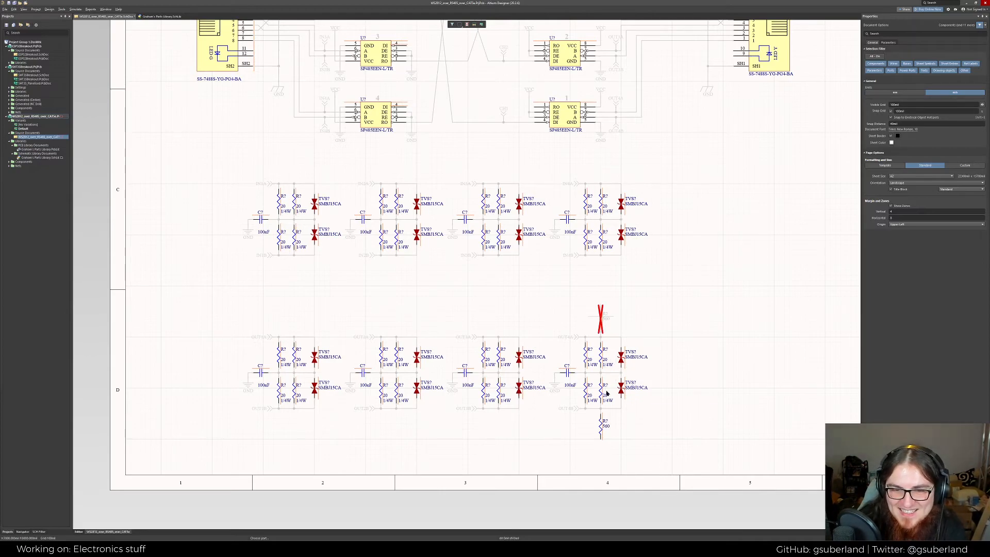
{"action": "left_click", "coordinate": [602, 423]}
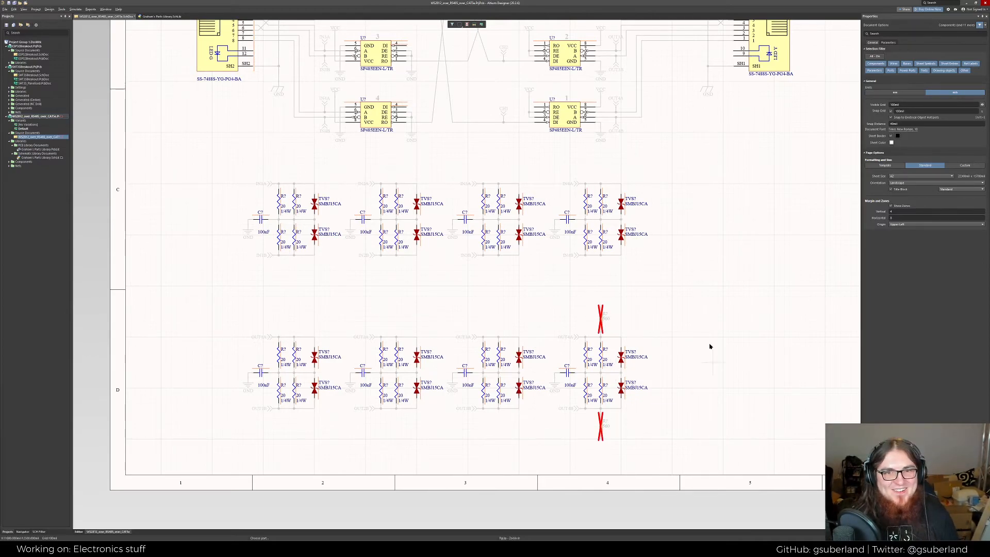
{"action": "left_click", "coordinate": [474, 26]}
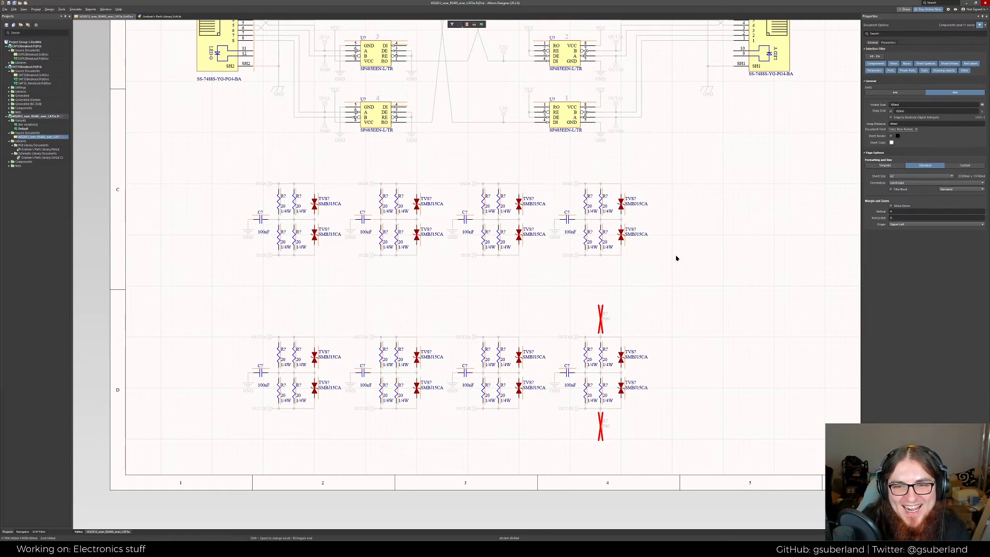
Compare the compiled Default variant with the editable schematic, ending in the editable schematic
{"action": "left_click", "coordinate": [80, 532]}
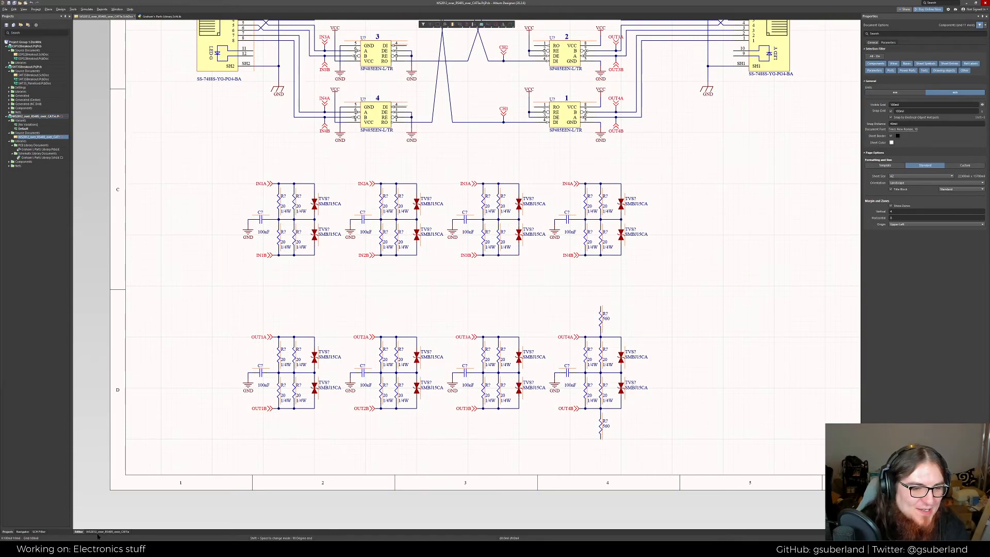
{"action": "left_click", "coordinate": [81, 533]}
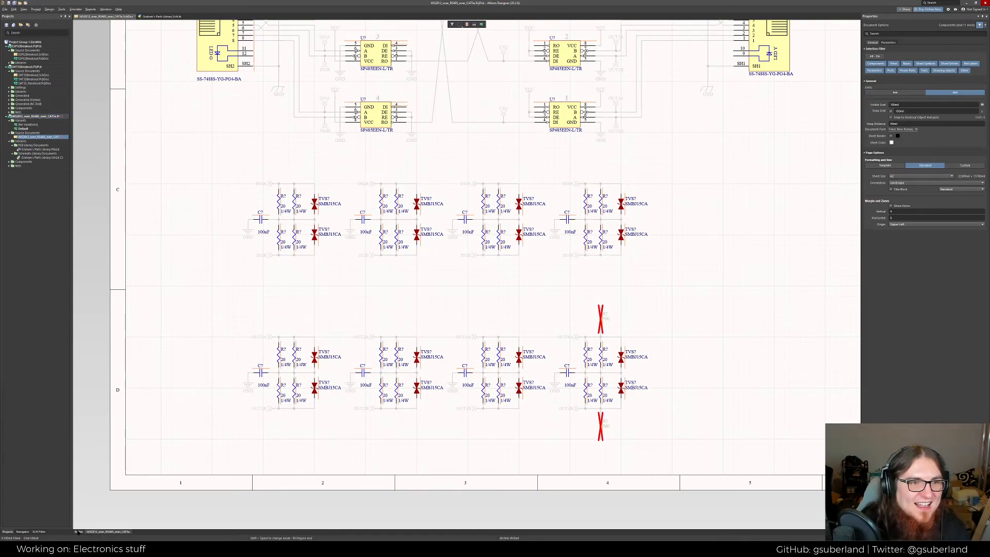
{"action": "left_click", "coordinate": [79, 532]}
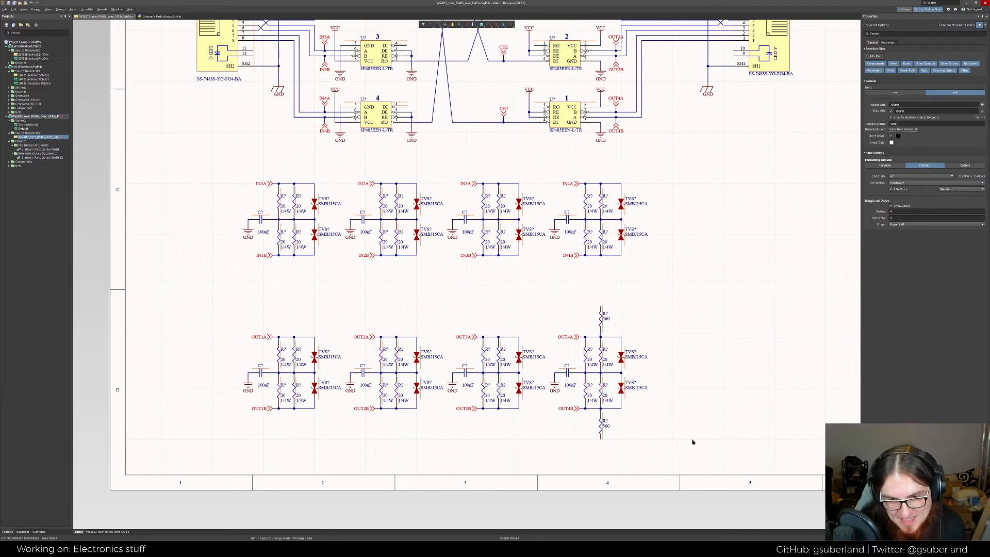
Copy the OUT4 pair of 560 resistors with their connecting wires onto the OUT3, OUT2 and OUT1 termination networks
{"action": "left_click", "coordinate": [601, 425]}
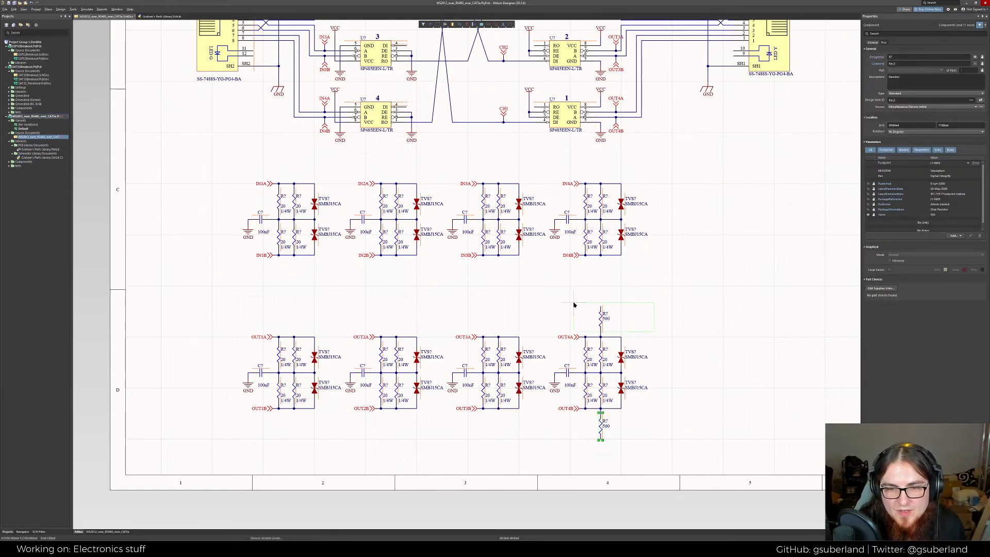
{"action": "left_click", "coordinate": [601, 317], "text": "shift"}
{"action": "left_click_drag", "start_coordinate": [664, 469], "coordinate": [593, 412]}
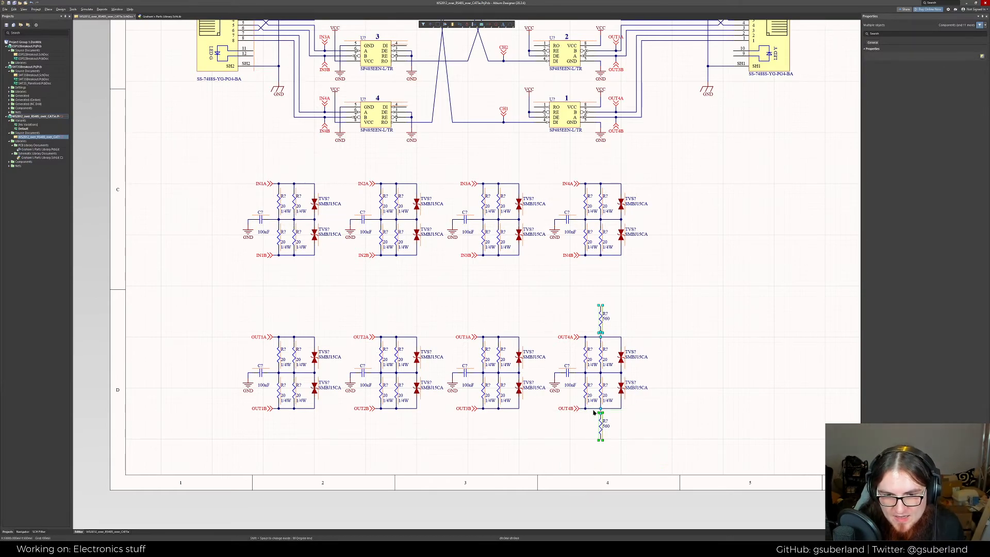
{"action": "key", "text": "ctrl+c"}
{"action": "key", "text": "ctrl+v"}
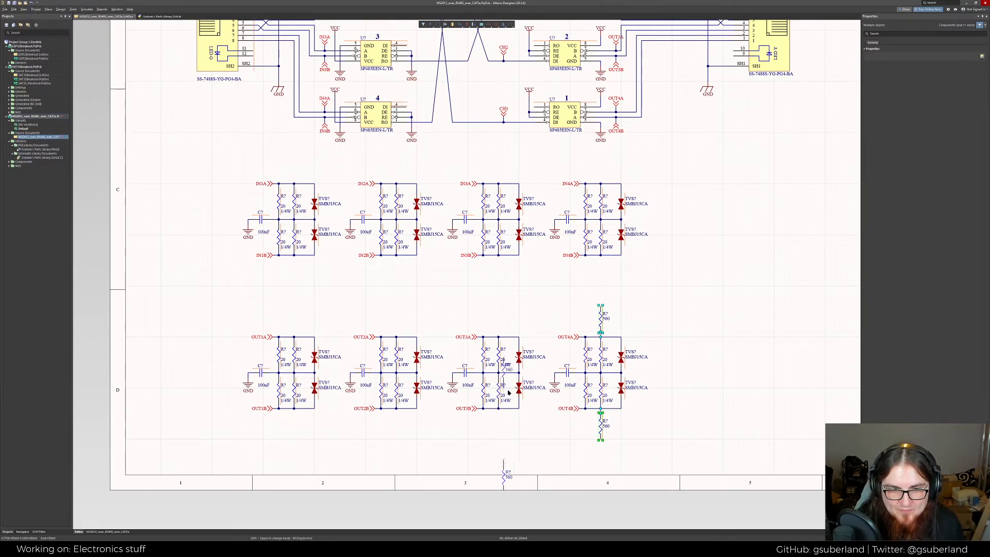
{"action": "left_click", "coordinate": [497, 337]}
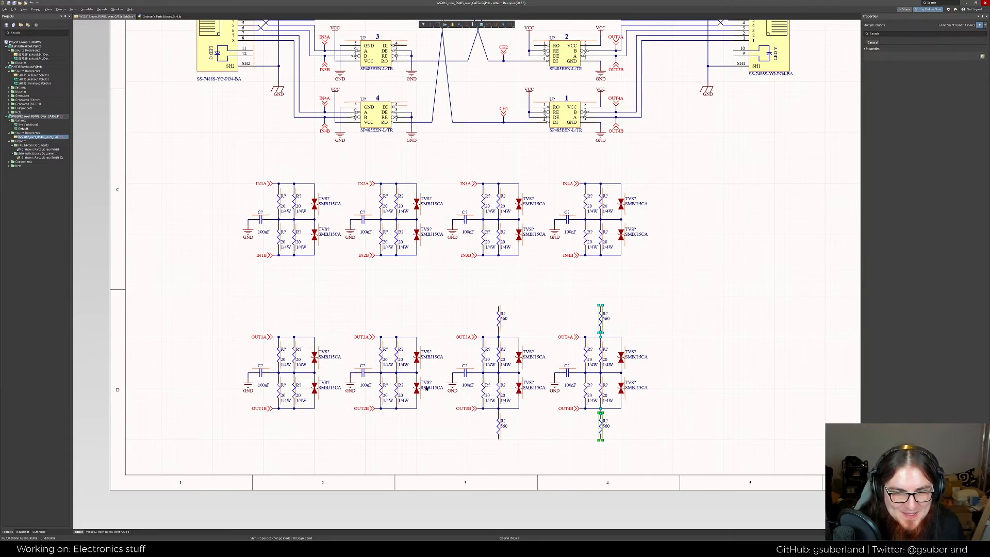
{"action": "left_click", "coordinate": [396, 339]}
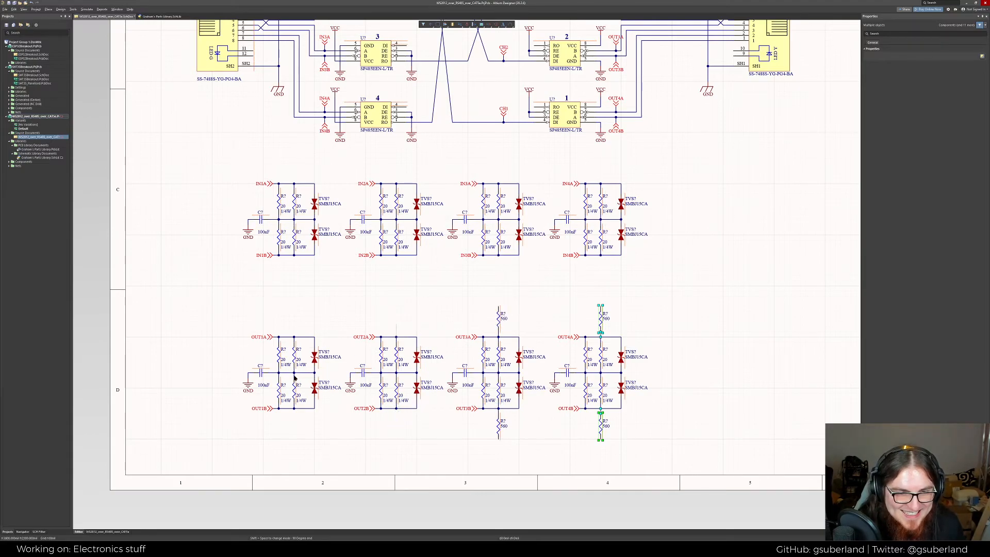
{"action": "left_click", "coordinate": [295, 330]}
{"action": "left_click", "coordinate": [343, 315]}
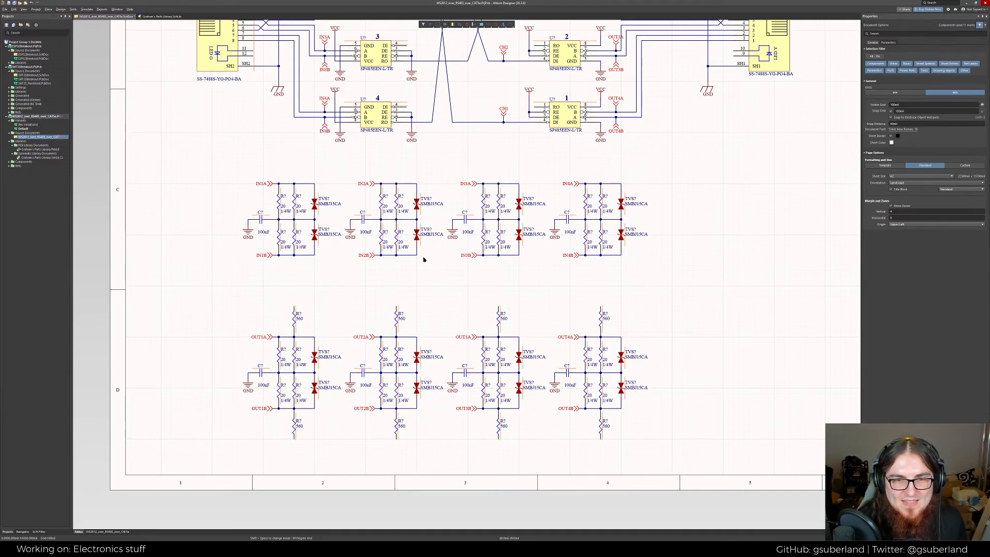
Place copies of the GND power port on the free ends of the lower 560 resistors of all four OUT networks
{"action": "scroll", "coordinate": [541, 239], "scroll_direction": "down", "scroll_amount": 2, "text": "ctrl"}
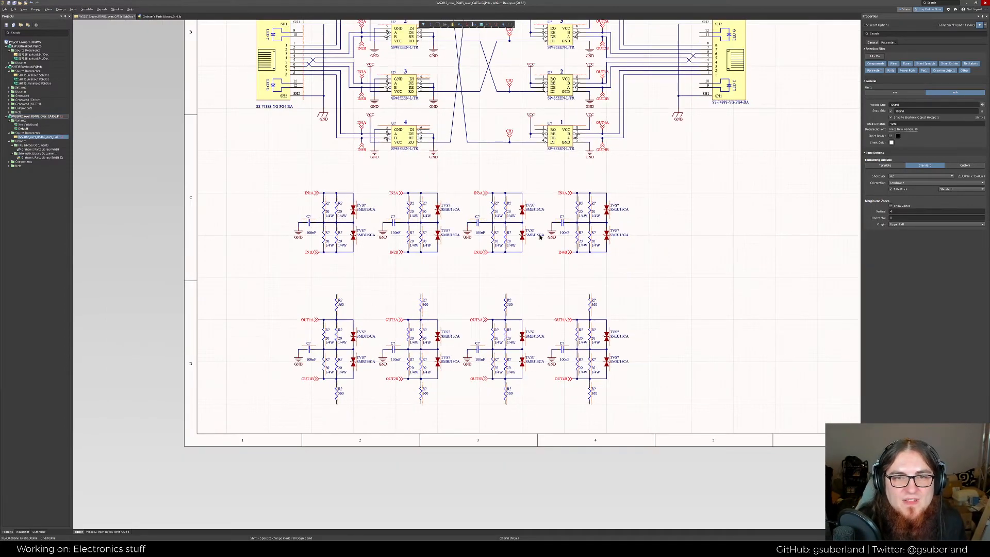
{"action": "left_click", "coordinate": [434, 153]}
{"action": "key", "text": "ctrl+c"}
{"action": "key", "text": "ctrl+v"}
{"action": "scroll", "coordinate": [329, 413], "scroll_direction": "up", "scroll_amount": 2, "text": "ctrl"}
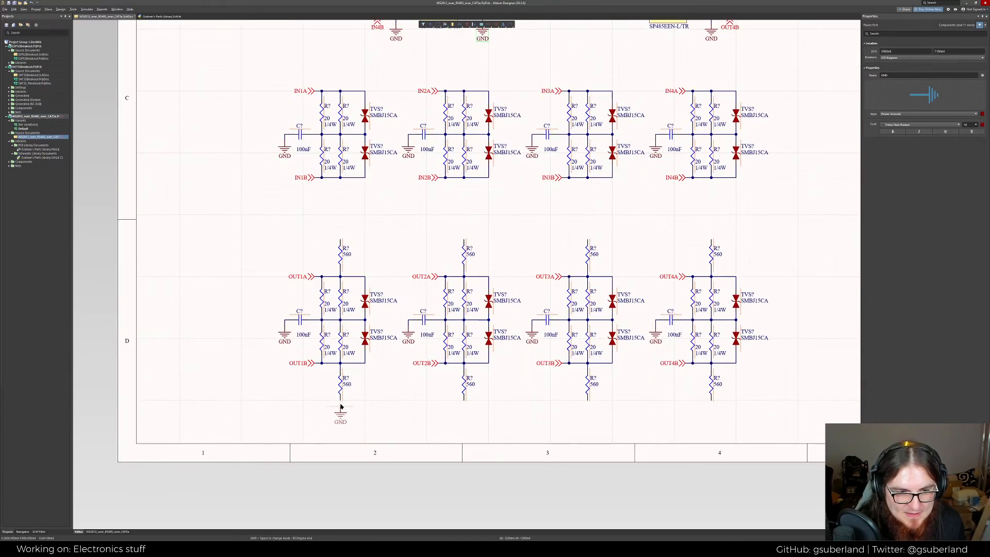
{"action": "left_click", "coordinate": [340, 406]}
{"action": "left_click", "coordinate": [465, 401]}
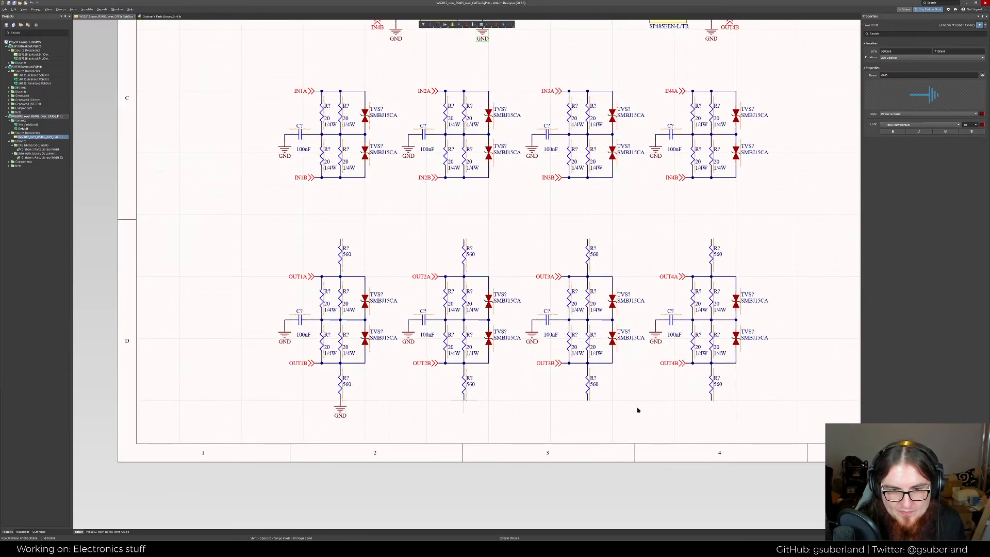
{"action": "left_click", "coordinate": [588, 398]}
{"action": "left_click", "coordinate": [712, 398]}
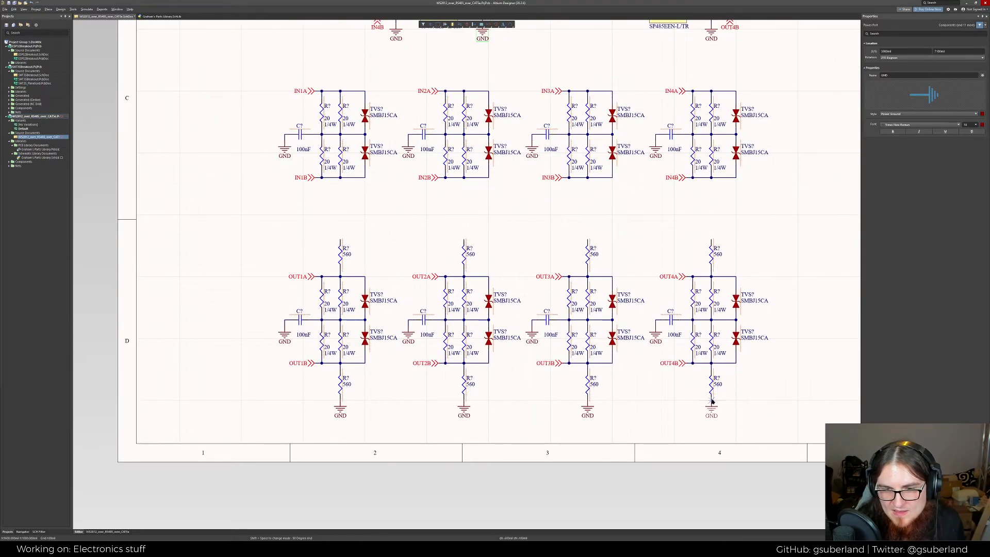
{"action": "right_click", "coordinate": [744, 209]}
Place copies of the VCC power port on the free ends of the upper 560 resistors of all four OUT networks
{"action": "scroll", "coordinate": [679, 113], "scroll_direction": "up", "scroll_amount": 3}
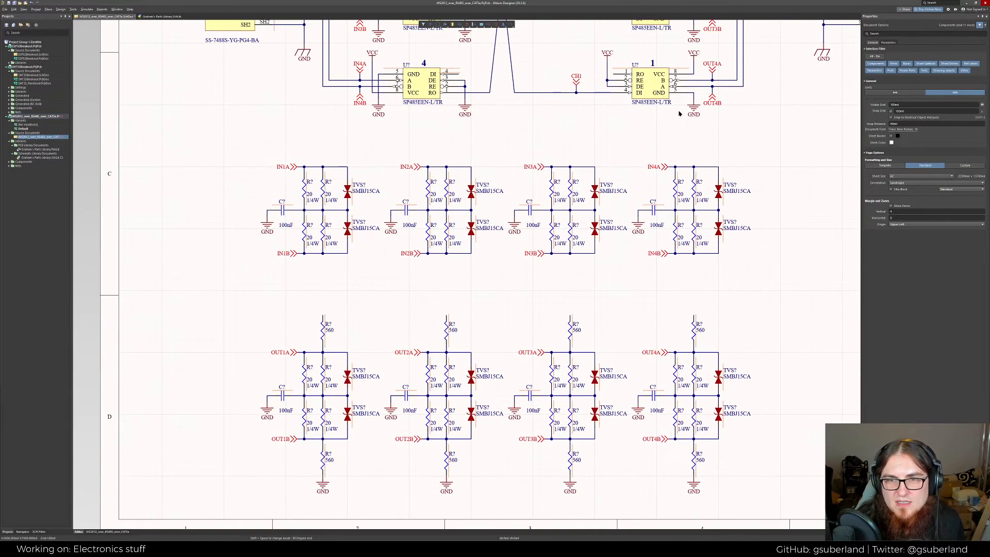
{"action": "left_click", "coordinate": [608, 58]}
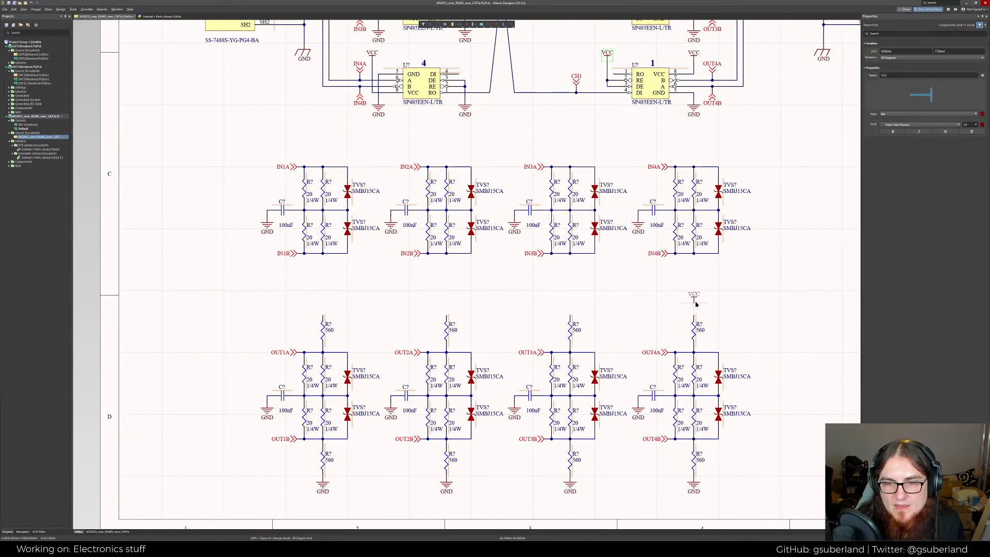
{"action": "key", "text": "ctrl+v"}
{"action": "left_click", "coordinate": [569, 316]}
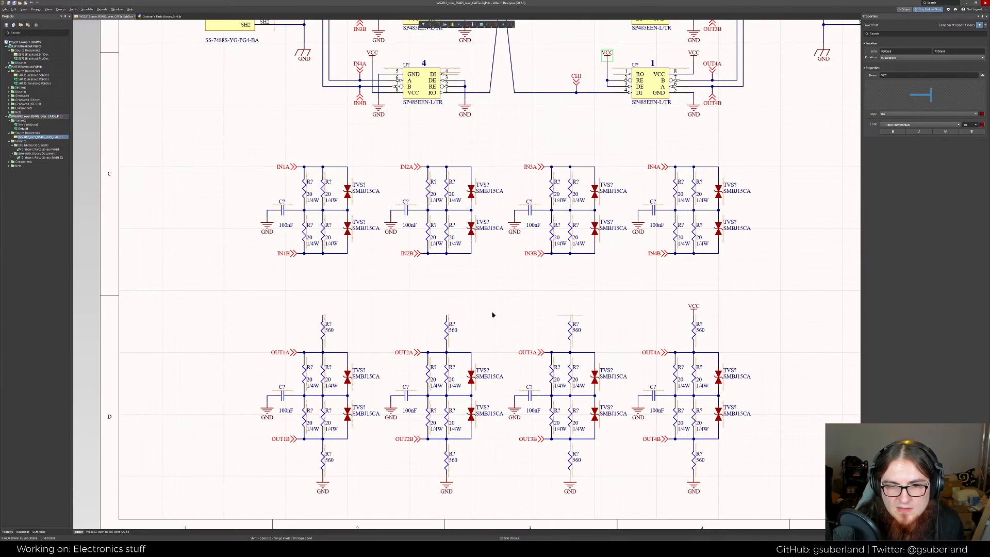
{"action": "key", "text": "ctrl+v"}
{"action": "left_click", "coordinate": [446, 316]}
{"action": "key", "text": "ctrl+v"}
{"action": "left_click", "coordinate": [323, 315]}
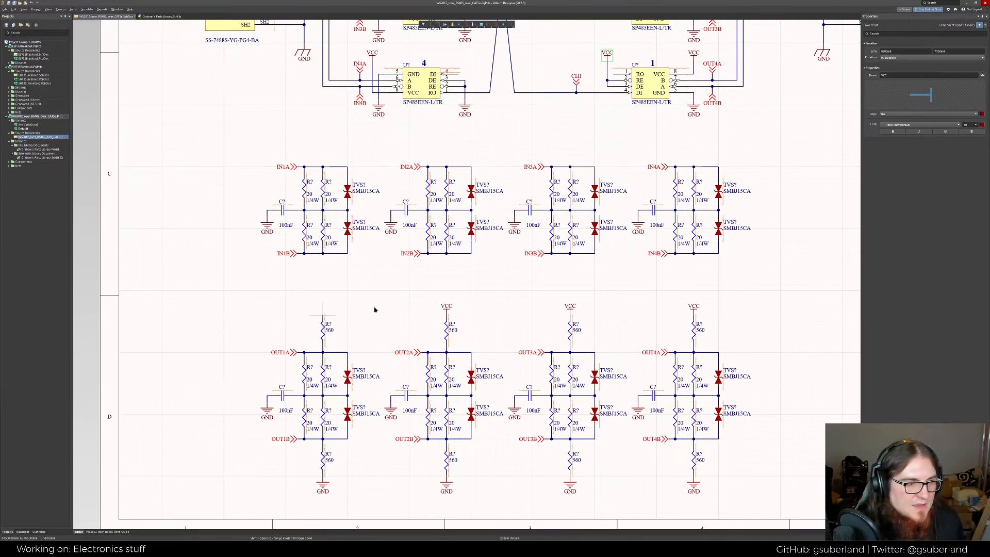
In the Default variant, mark the upper and lower 560 resistors of the OUT3, OUT2 and OUT1 networks as not fitted
{"action": "right_click", "coordinate": [377, 303]}
{"action": "left_click", "coordinate": [368, 281]}
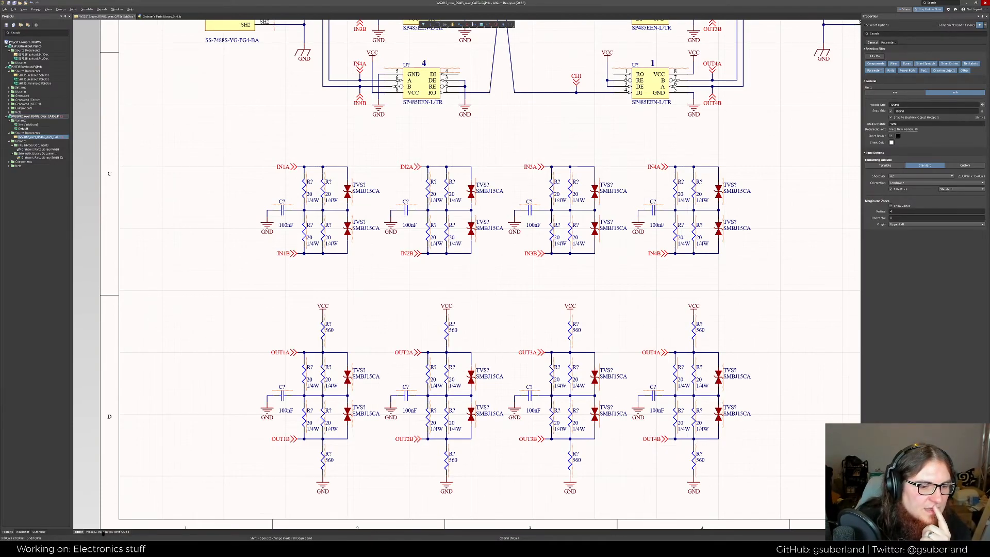
{"action": "left_click", "coordinate": [103, 532]}
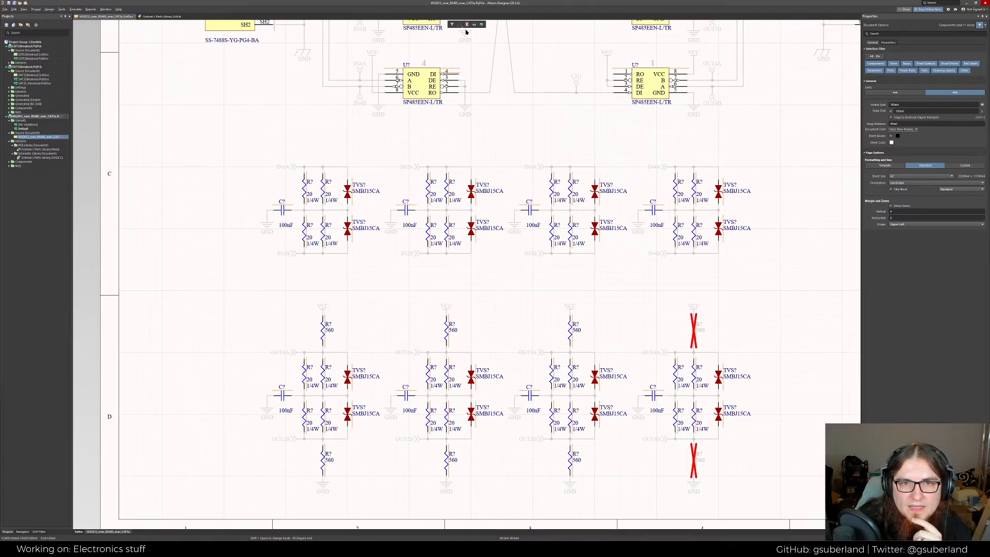
{"action": "left_click", "coordinate": [572, 329]}
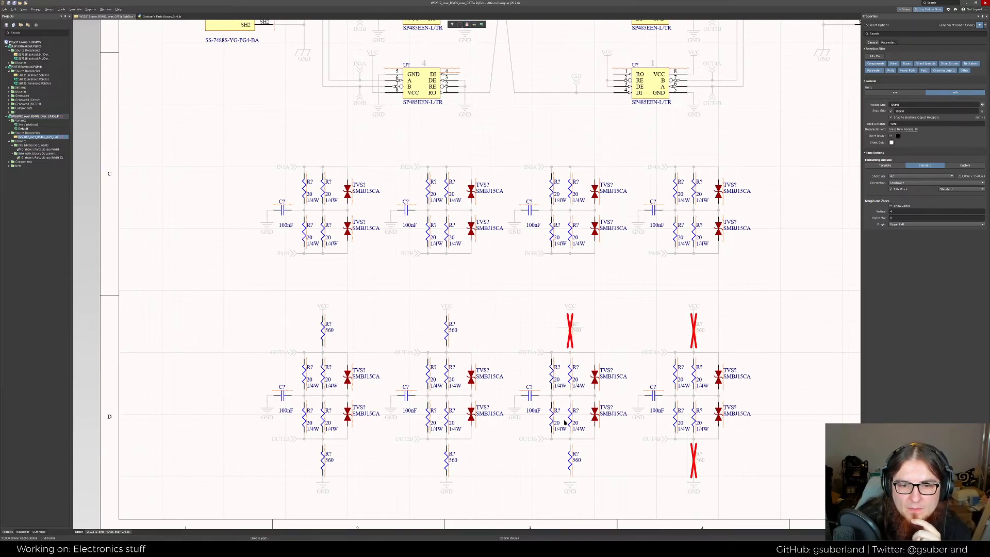
{"action": "left_click", "coordinate": [571, 466]}
{"action": "left_click", "coordinate": [446, 464]}
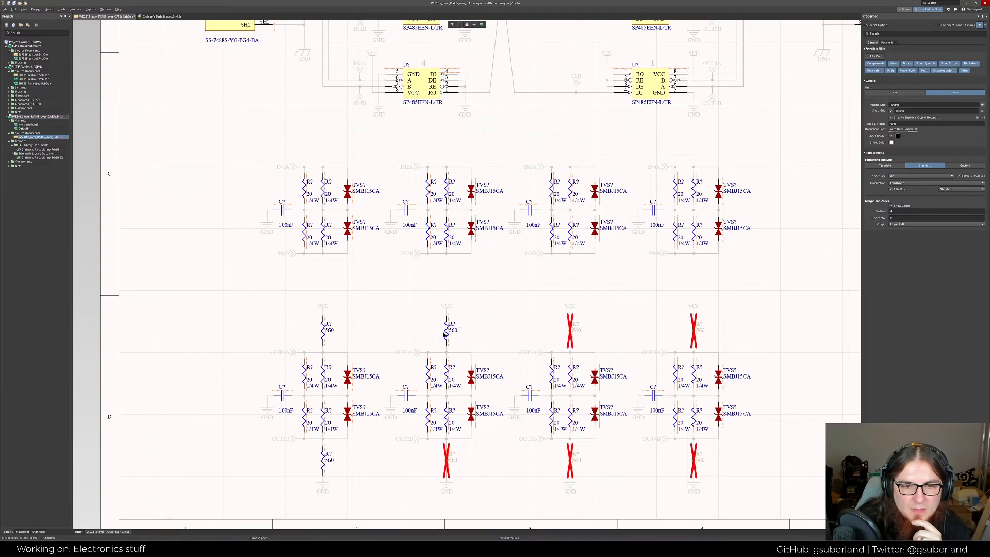
{"action": "left_click", "coordinate": [445, 334]}
{"action": "left_click", "coordinate": [324, 329]}
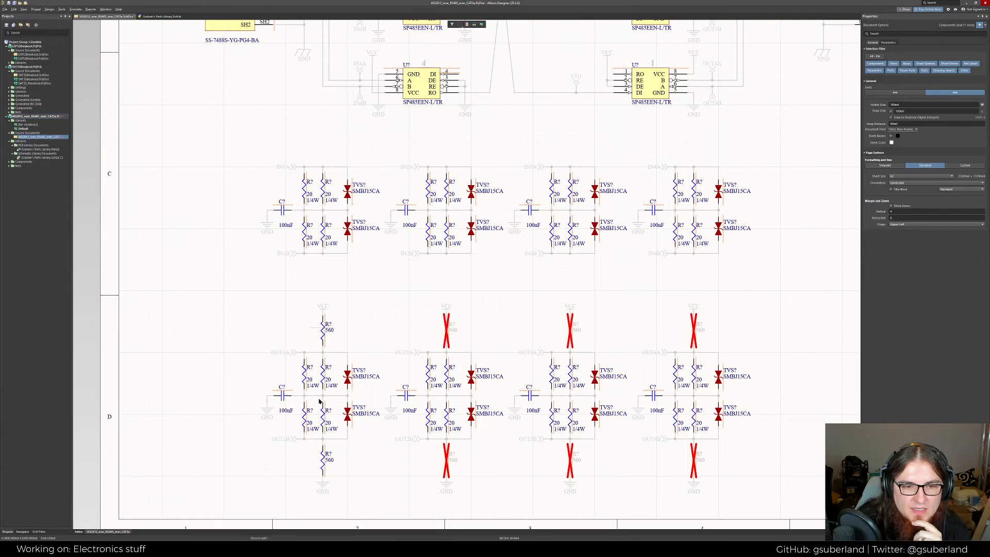
{"action": "left_click", "coordinate": [323, 460]}
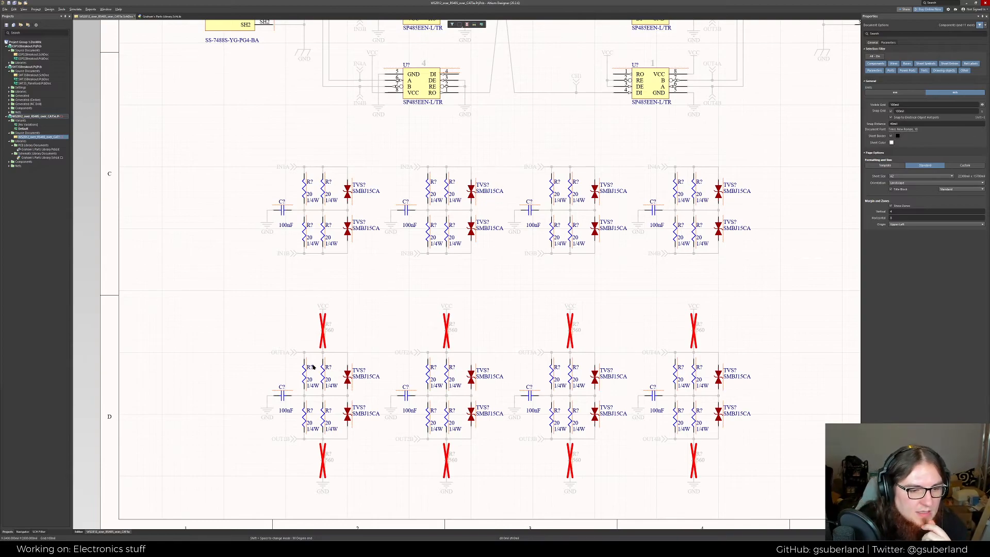
Compare the variant view with the full schematic, return to the editable schematic and save it
{"action": "left_click", "coordinate": [86, 532]}
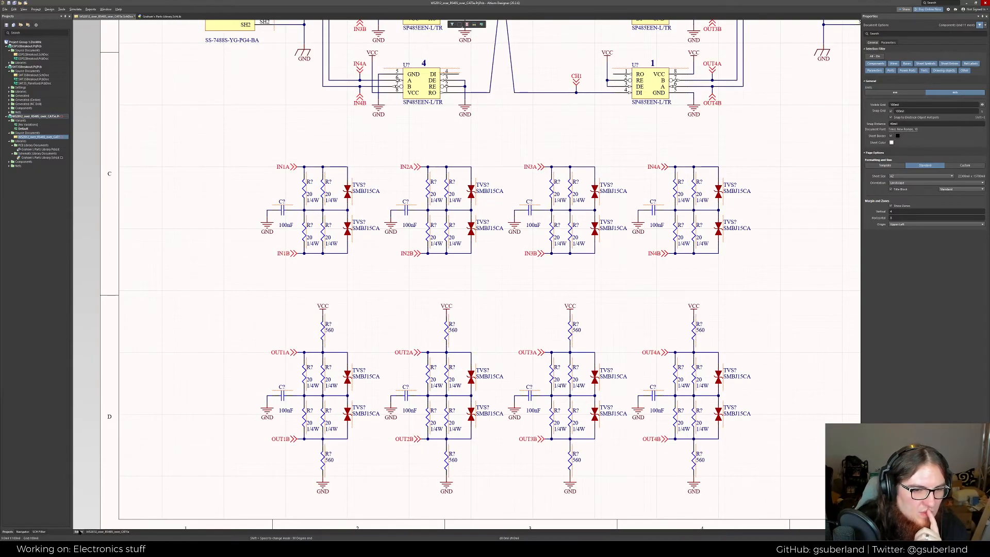
{"action": "left_click", "coordinate": [86, 533]}
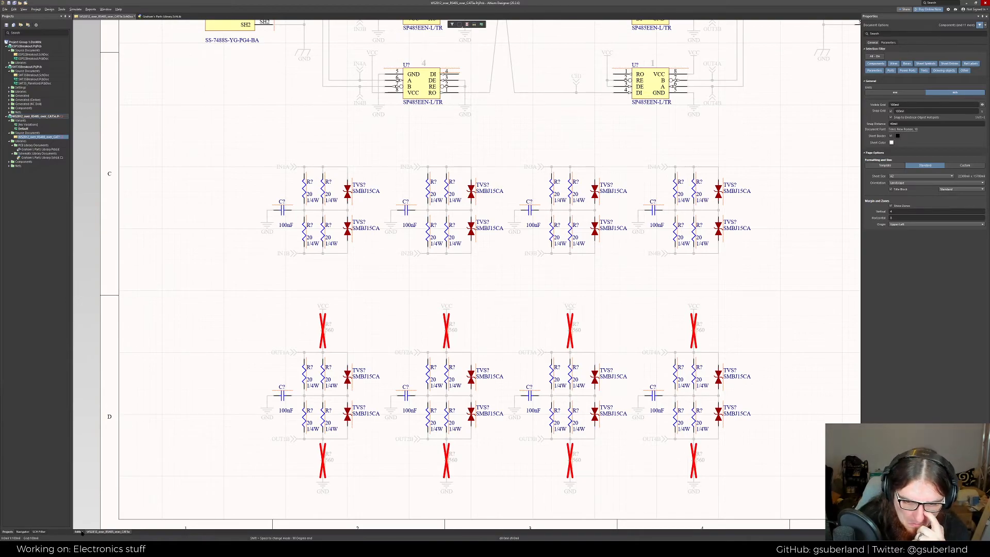
{"action": "left_click", "coordinate": [78, 531]}
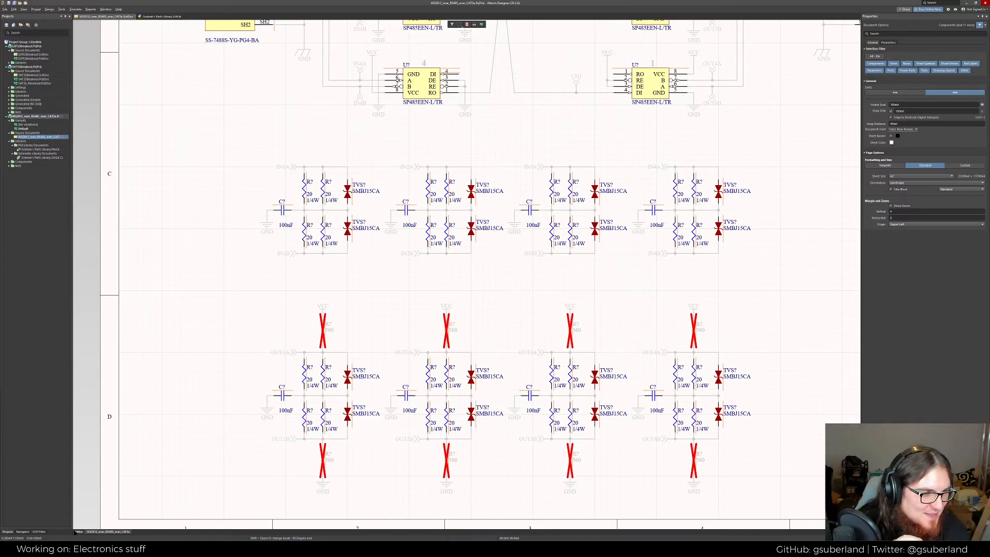
{"action": "left_click", "coordinate": [76, 531]}
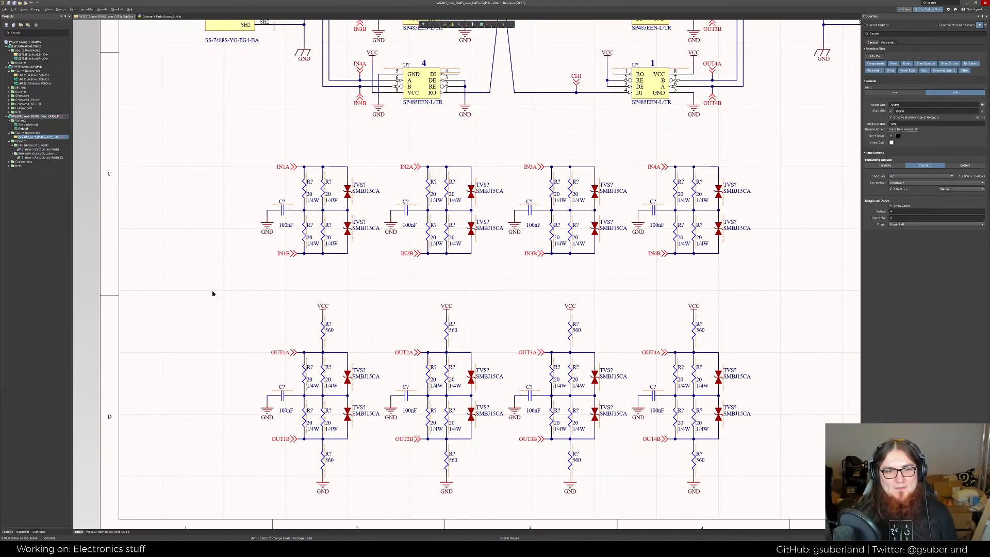
{"action": "key", "text": "ctrl+s"}
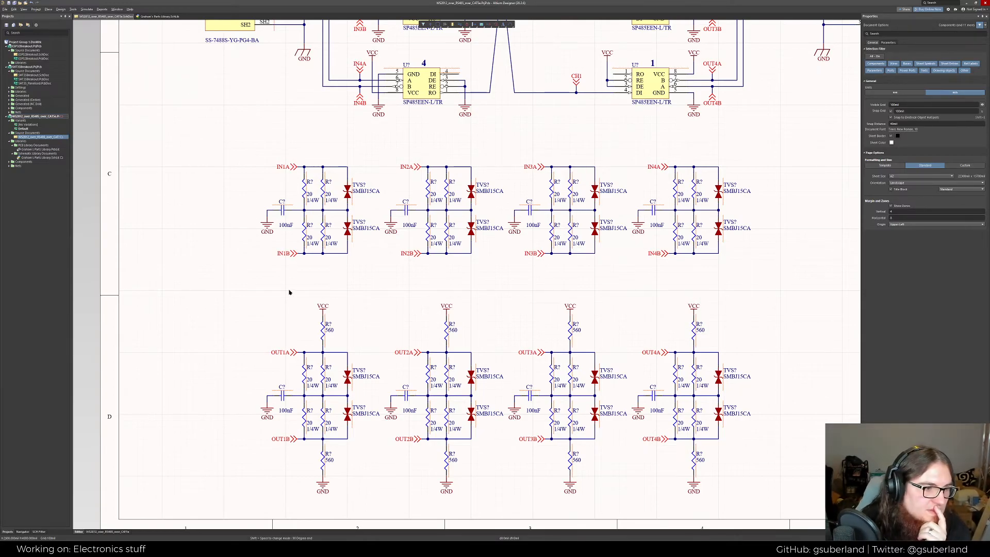
Switch the component source from Miscellaneous Devices to the personal parts library
{"action": "right_click_drag", "start_coordinate": [800, 135], "coordinate": [787, 486]}
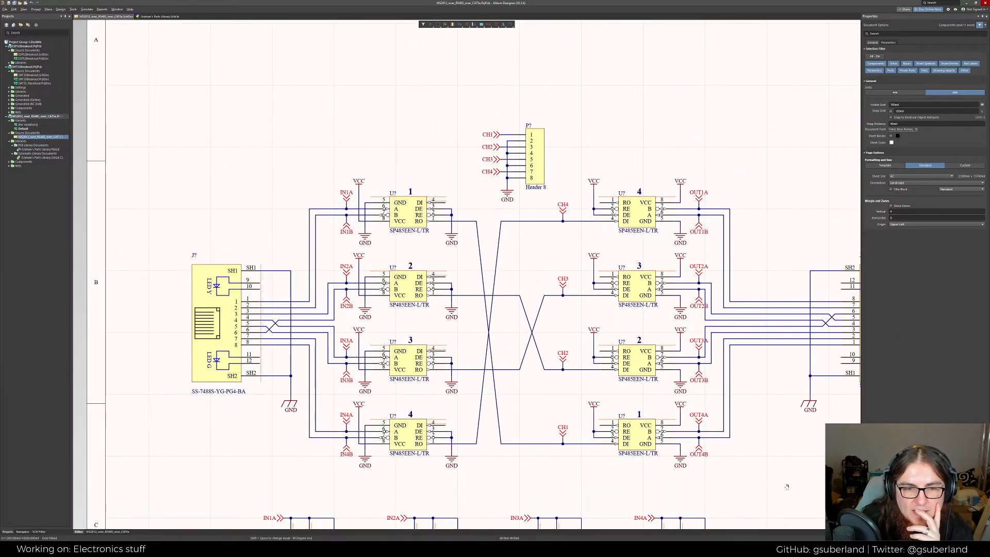
{"action": "right_click_drag", "start_coordinate": [786, 486], "coordinate": [672, 257]}
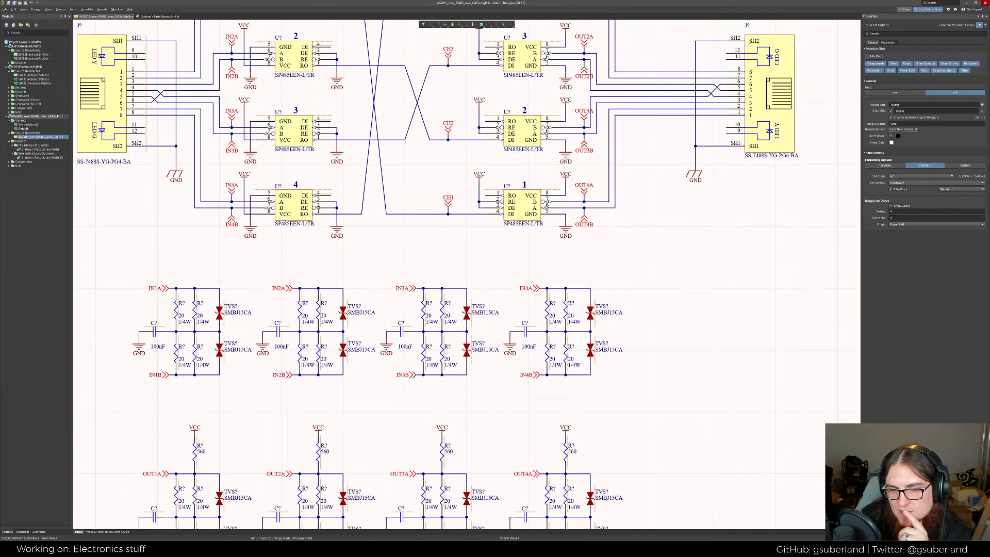
{"action": "left_click", "coordinate": [872, 532]}
{"action": "left_click", "coordinate": [900, 25]}
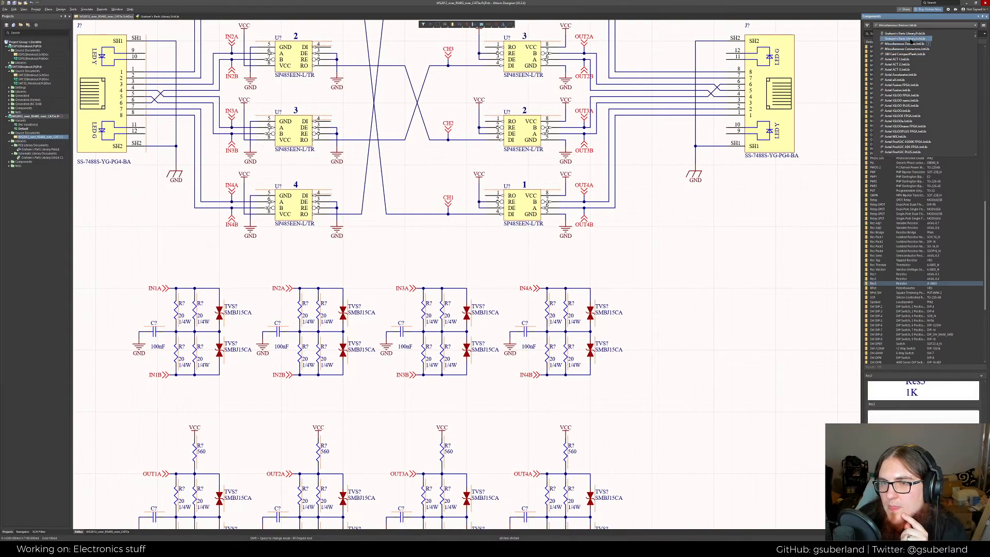
{"action": "left_click", "coordinate": [905, 39]}
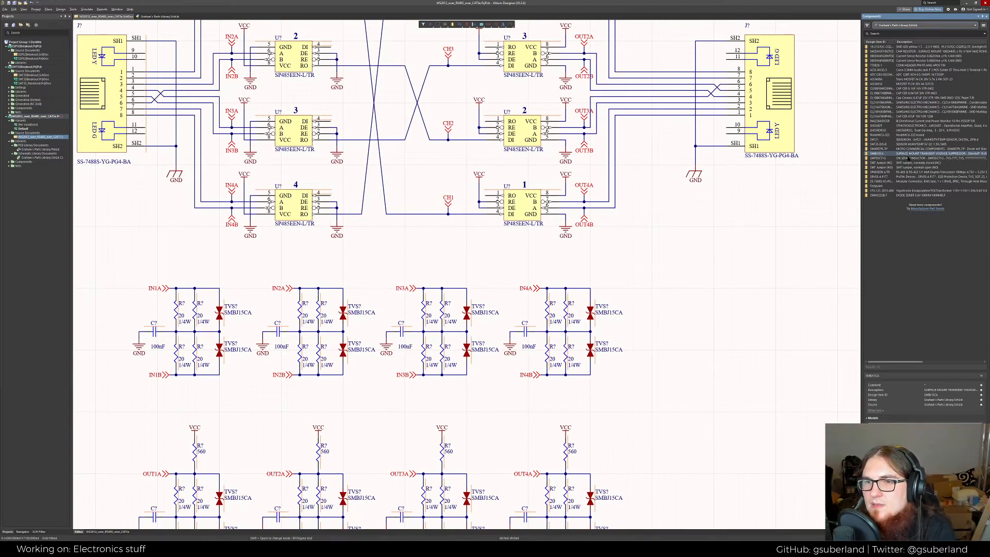
Examine the capacitor entries in the parts library, comparing their capacitance, voltage rating and package
{"action": "left_click", "coordinate": [885, 89]}
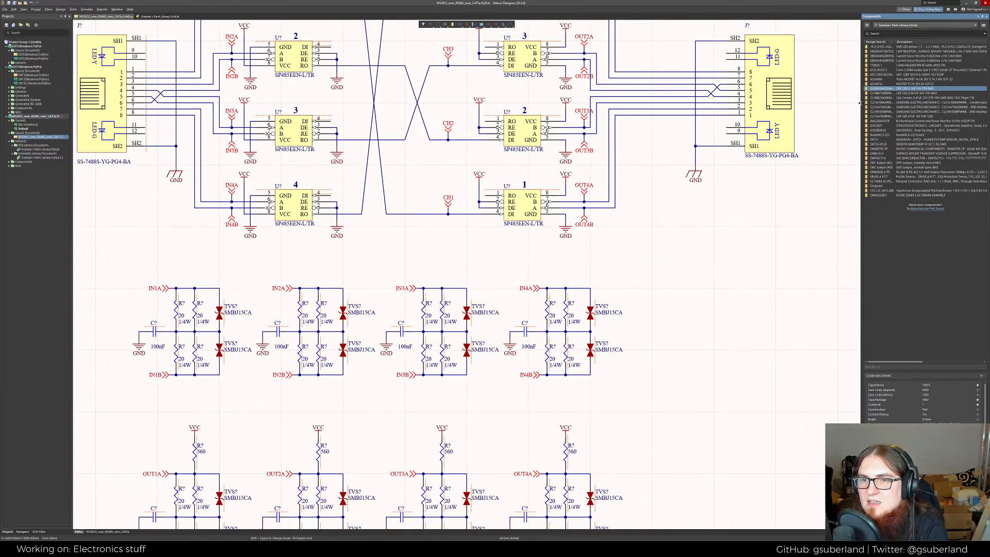
{"action": "left_click_drag", "start_coordinate": [862, 104], "coordinate": [838, 104]}
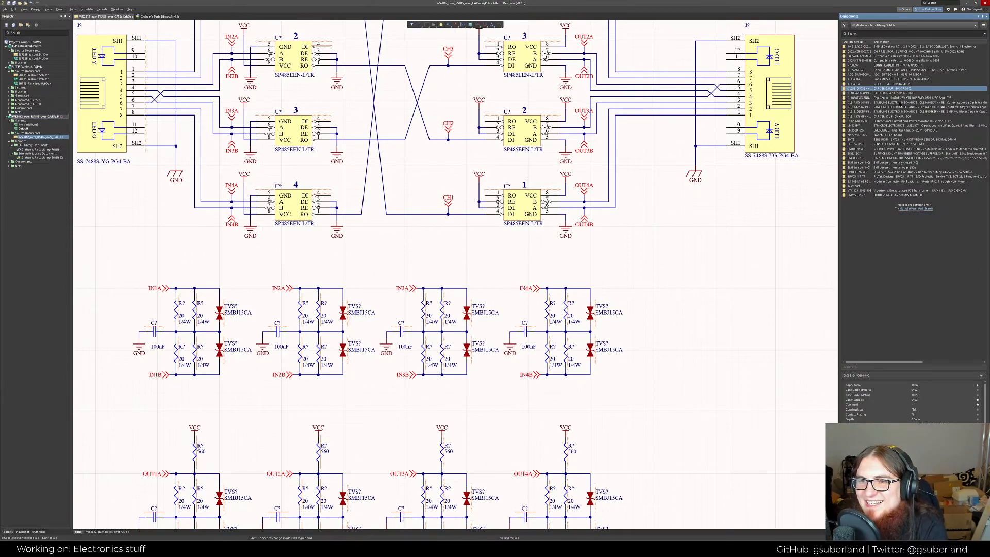
{"action": "left_click", "coordinate": [896, 98]}
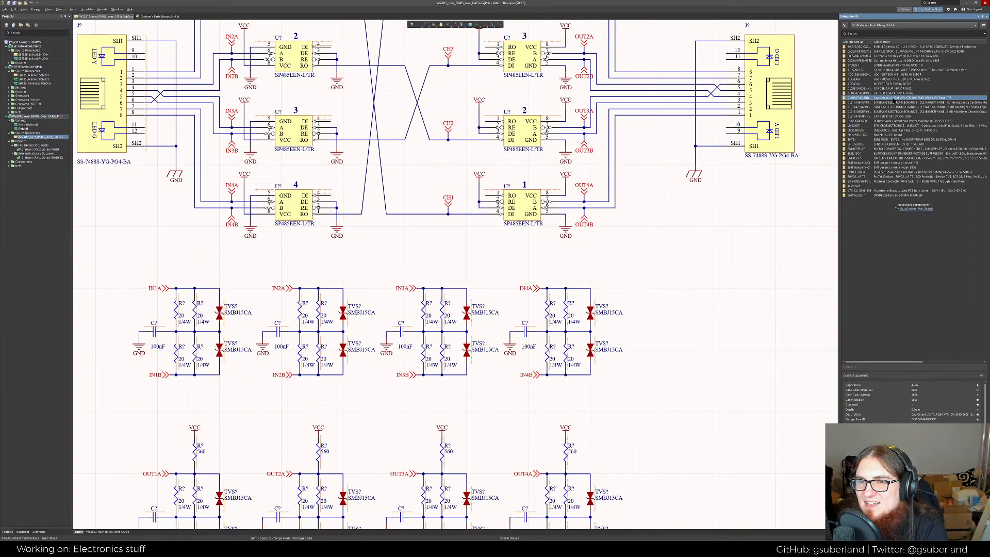
{"action": "left_click", "coordinate": [894, 107]}
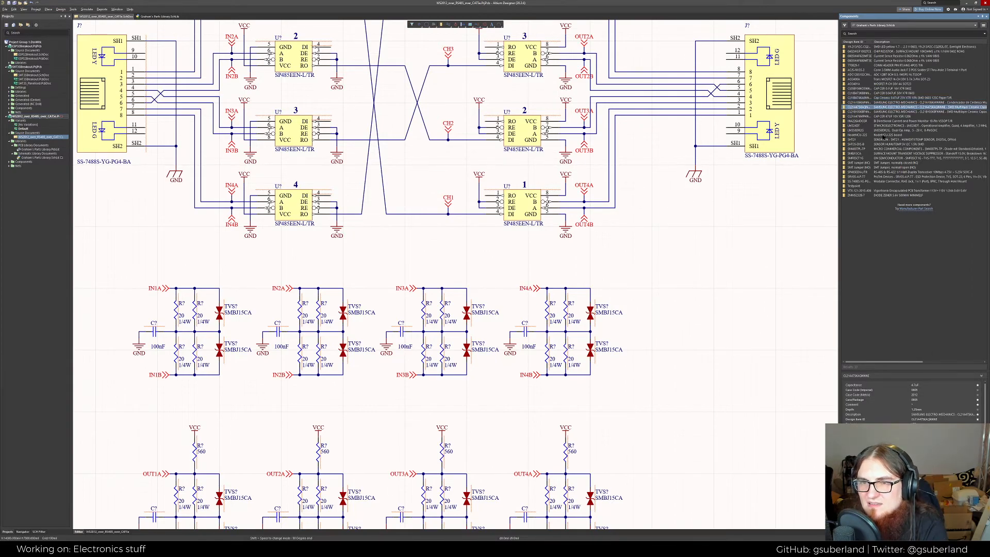
{"action": "key", "text": "Up"}
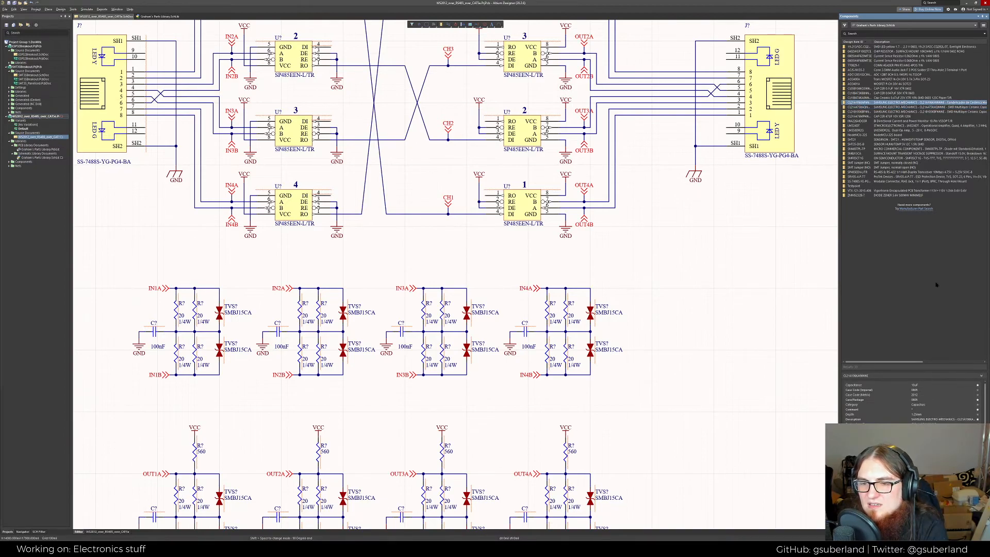
{"action": "key", "text": "Up"}
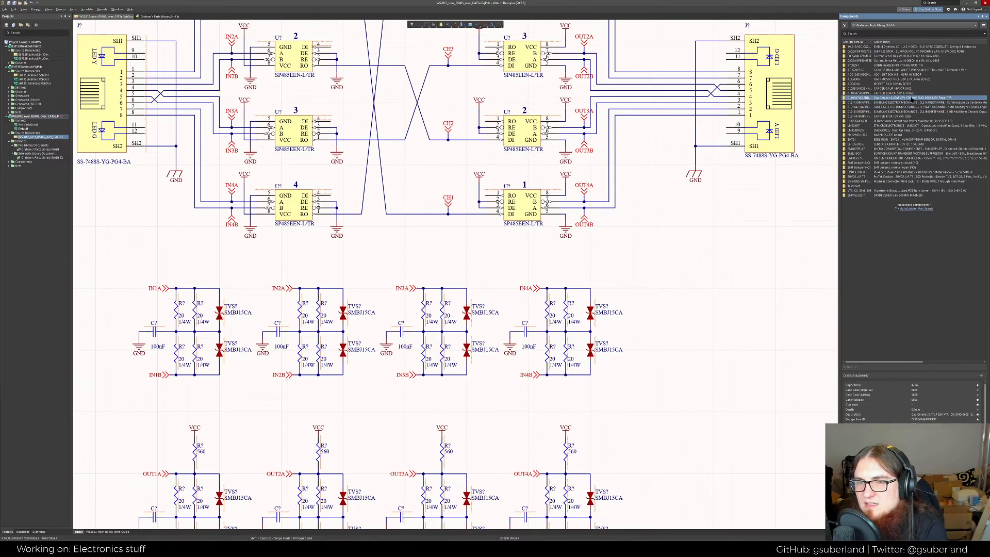
{"action": "left_click_drag", "start_coordinate": [911, 99], "coordinate": [707, 245]}
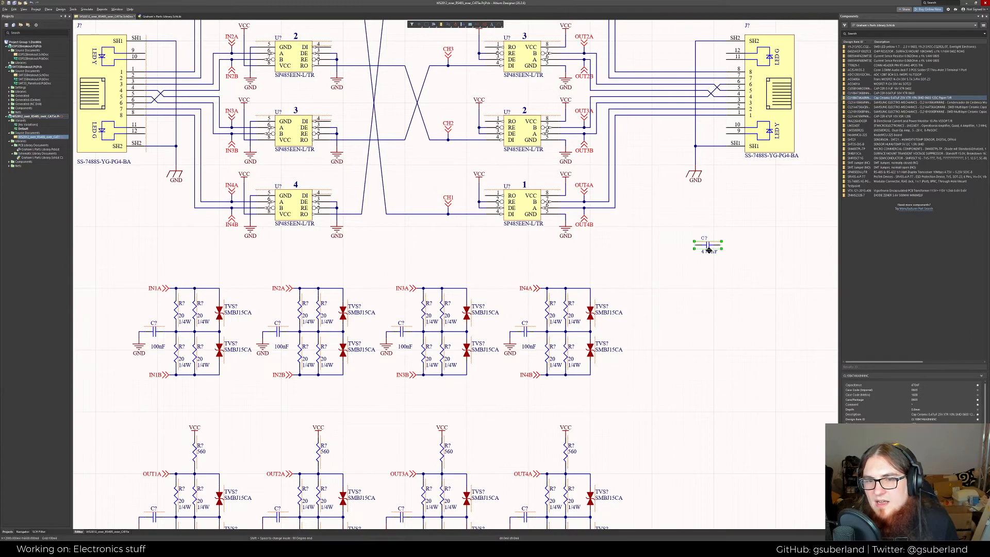
{"action": "left_click_drag", "start_coordinate": [708, 250], "coordinate": [660, 231]}
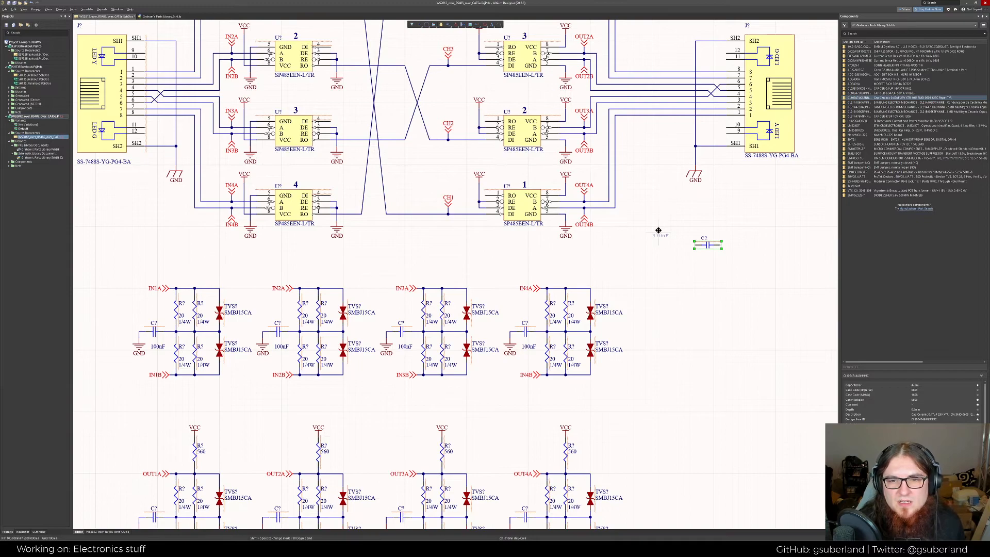
{"action": "left_click_drag", "start_coordinate": [658, 231], "coordinate": [714, 248]}
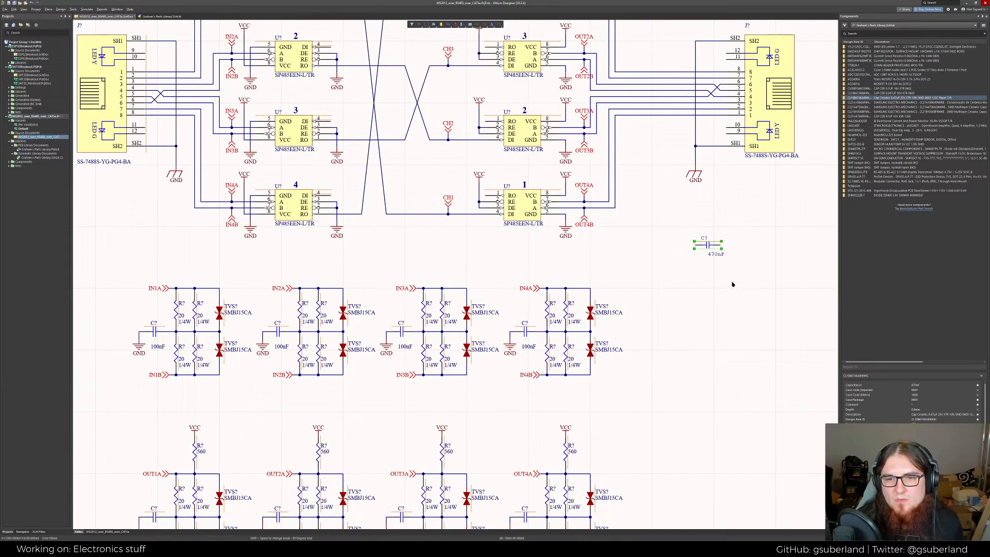
{"action": "key", "text": "Delete"}
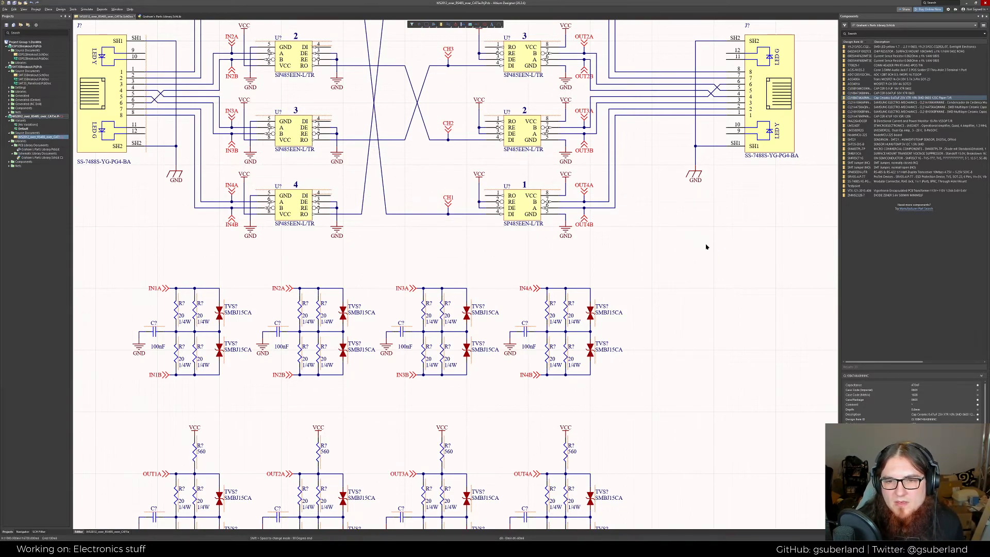
Place the 470nF ceramic capacitor from the parts library in the free area below and beside the OUT4 transceiver
{"action": "double_click", "coordinate": [873, 97]}
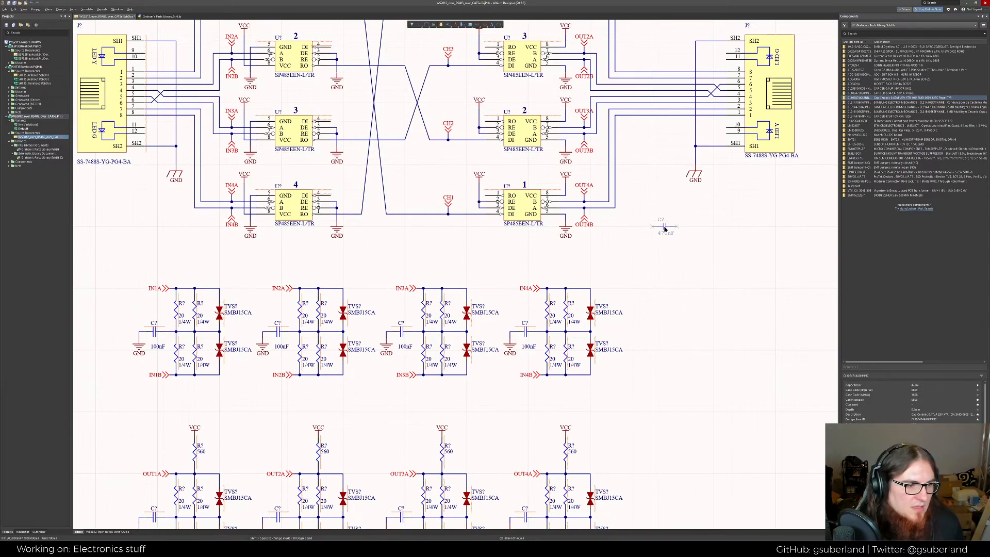
{"action": "left_click", "coordinate": [663, 224]}
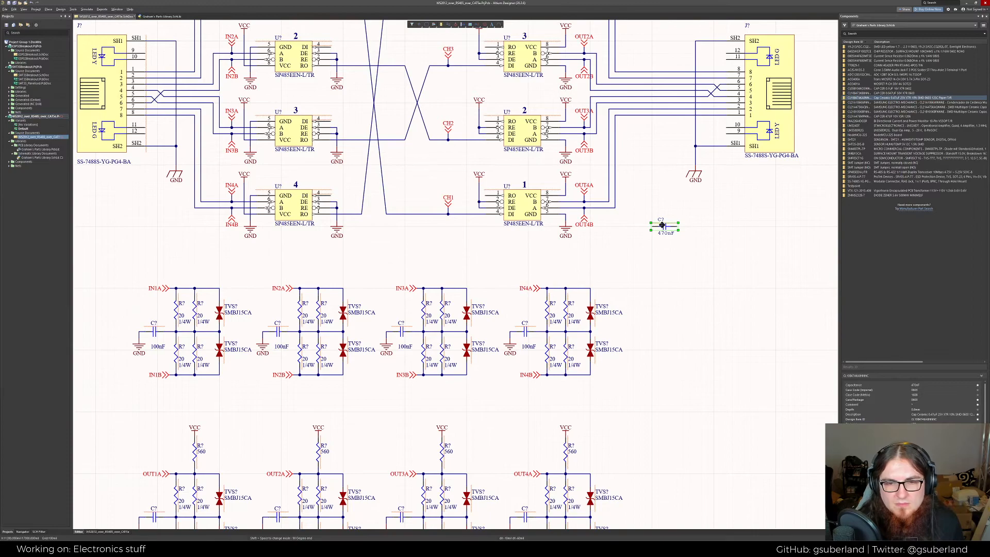
{"action": "scroll", "coordinate": [665, 221], "scroll_direction": "up", "scroll_amount": 3}
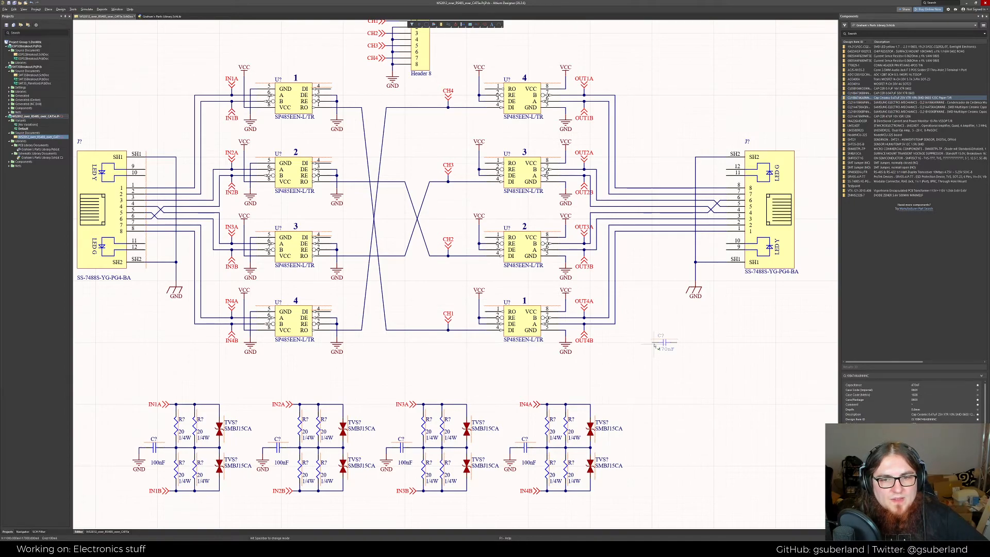
{"action": "left_click", "coordinate": [653, 344]}
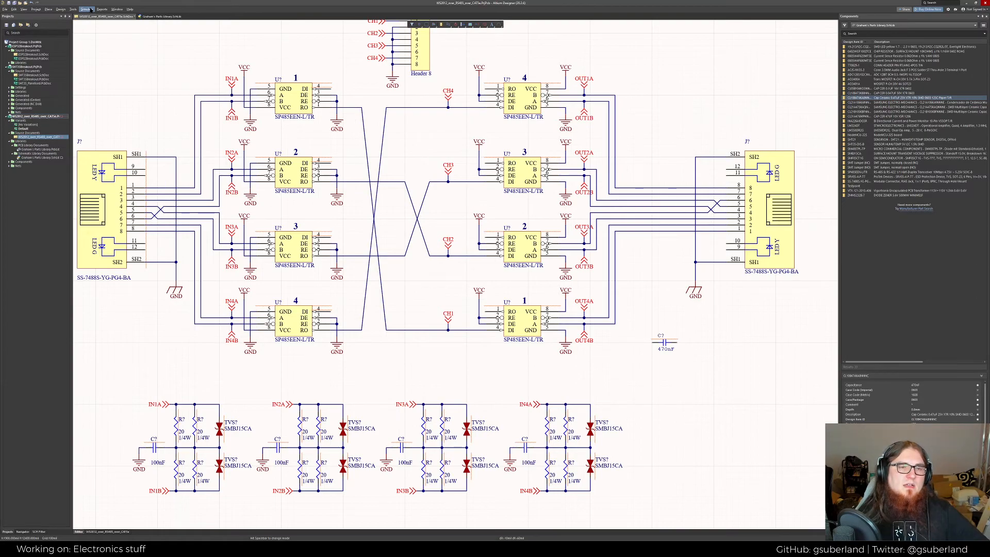
{"action": "left_click", "coordinate": [657, 341]}
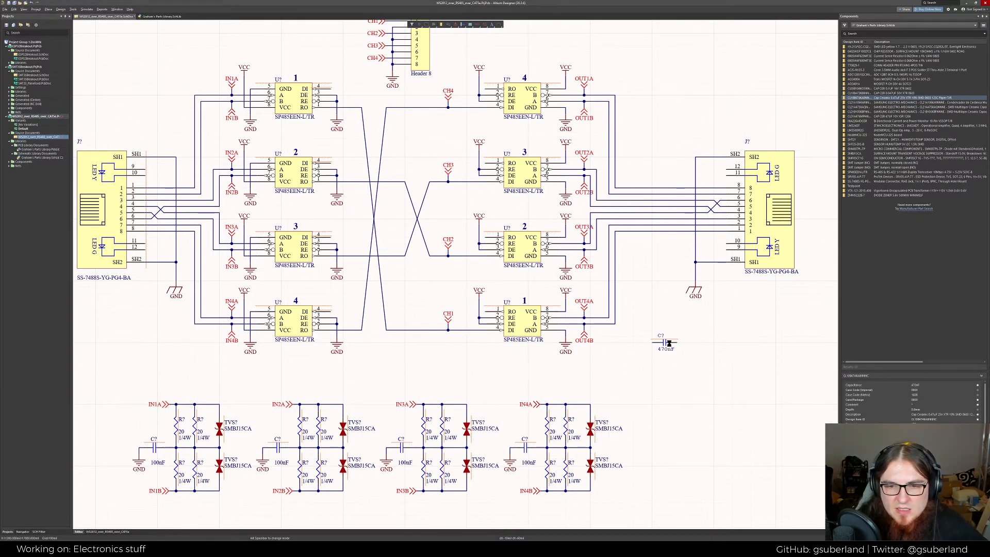
{"action": "left_click_drag", "start_coordinate": [669, 346], "coordinate": [671, 367]}
Examine the properties of the 100nF capacitor in the IN4 termination network, then clear the selection
{"action": "left_click", "coordinate": [520, 448]}
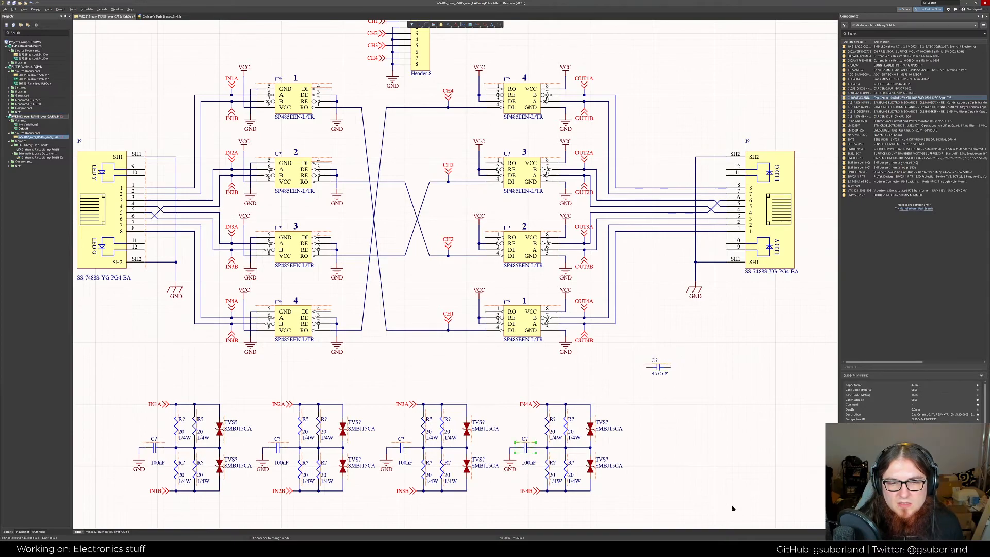
{"action": "left_click", "coordinate": [866, 531]}
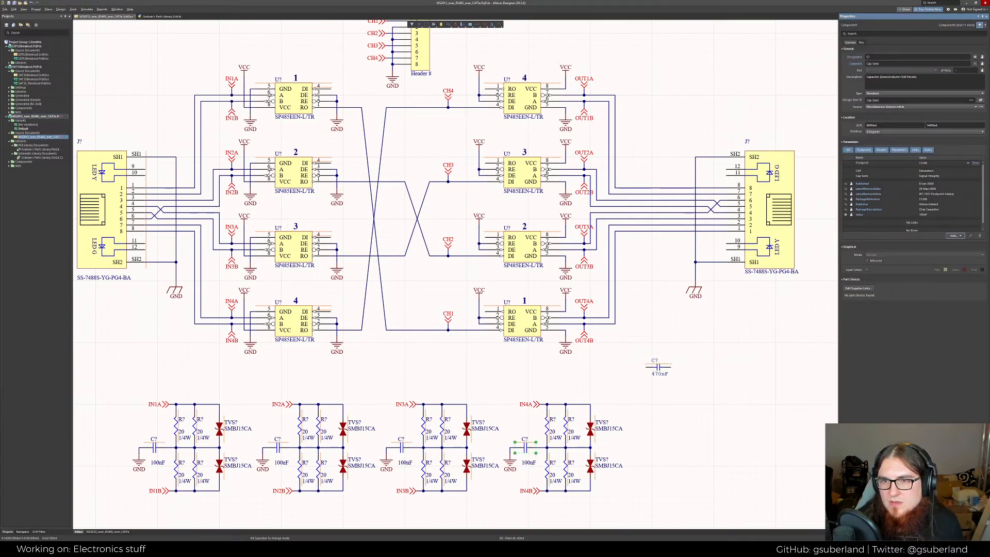
{"action": "left_click", "coordinate": [585, 466]}
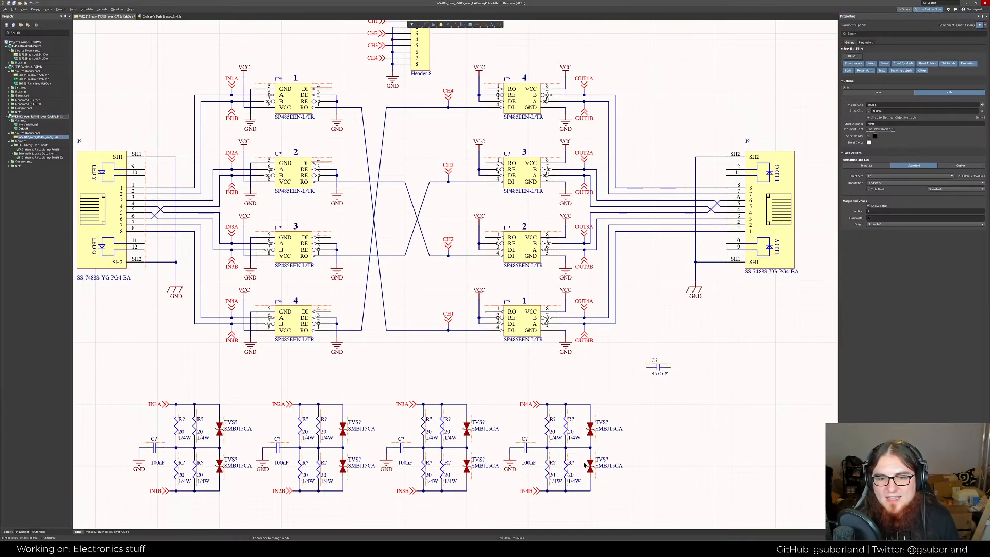
{"action": "left_click", "coordinate": [528, 456]}
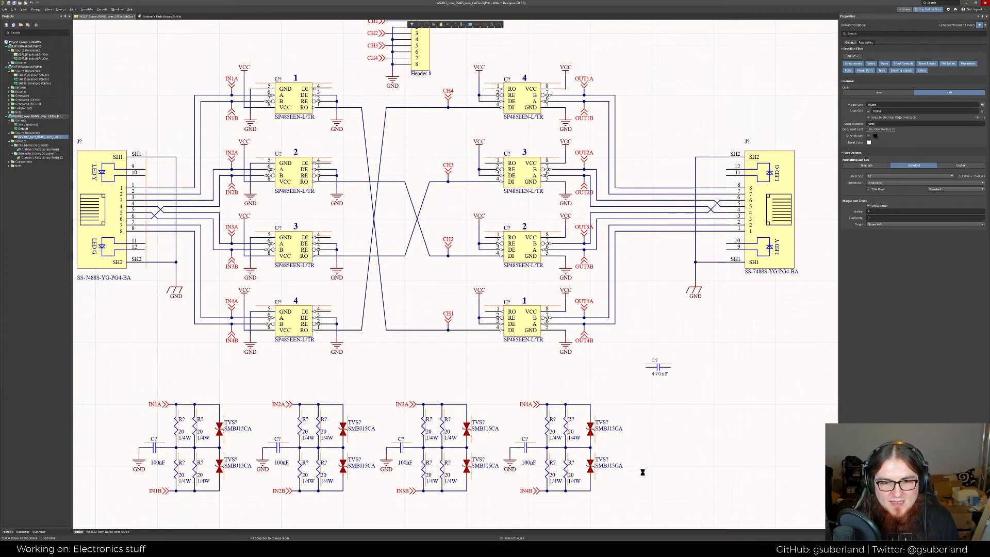
{"action": "left_click", "coordinate": [716, 464]}
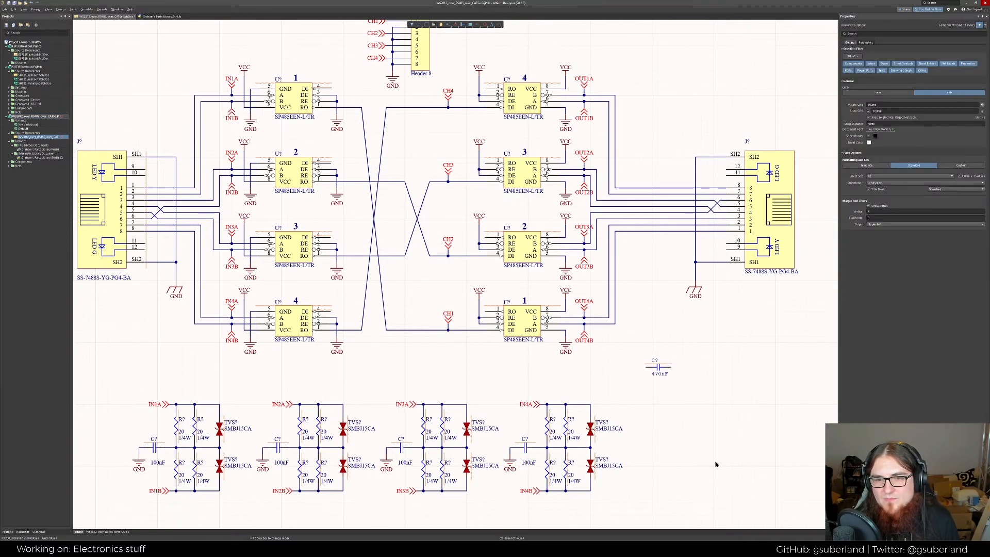
Delete the loose 470nF capacitor and place two upright copies of the IN4 network's 100nF capacitor side by side below the output-side connector
{"action": "left_click", "coordinate": [661, 369]}
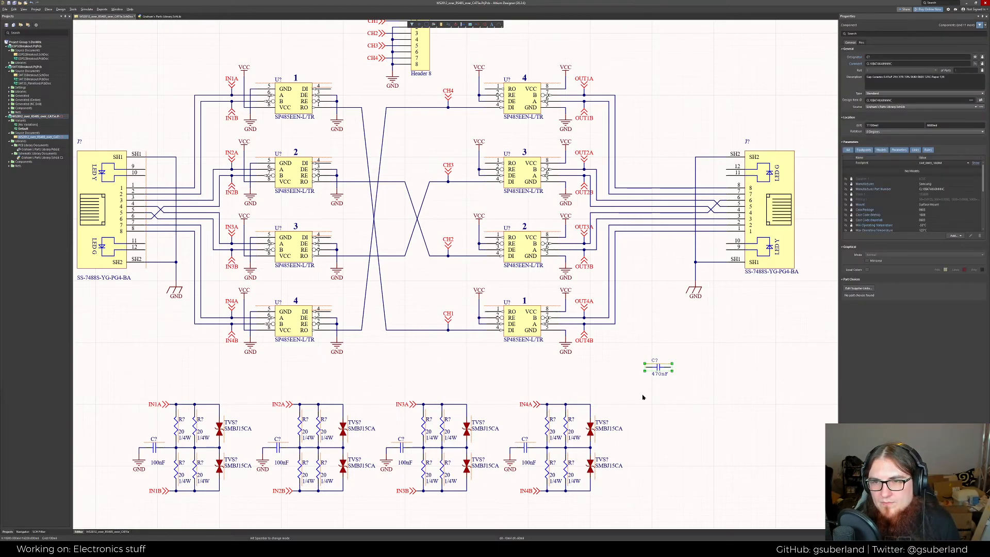
{"action": "key", "text": "Delete"}
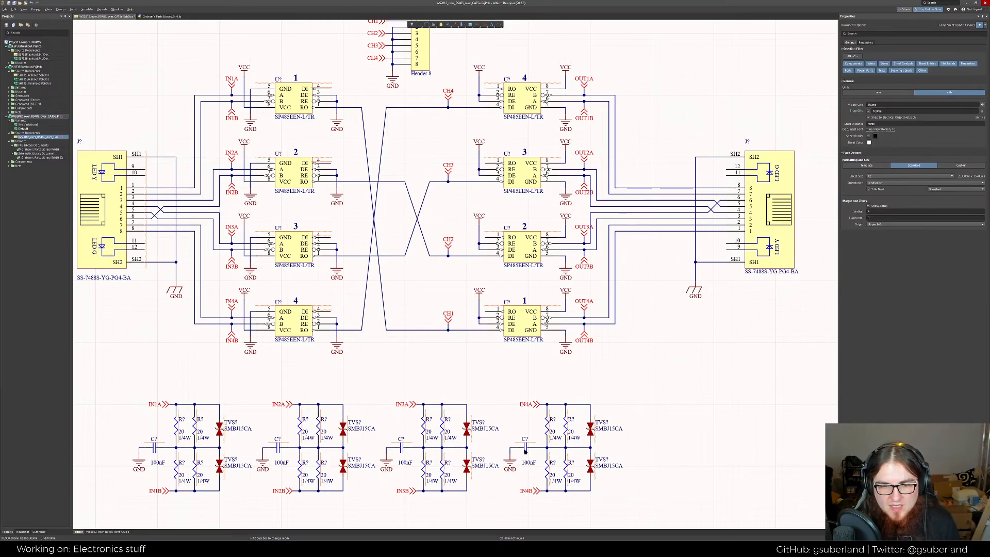
{"action": "left_click", "coordinate": [525, 449]}
{"action": "key", "text": "ctrl+c"}
{"action": "right_click_drag", "start_coordinate": [731, 389], "coordinate": [627, 378]}
{"action": "key", "text": "ctrl+v"}
{"action": "key", "text": "space"}
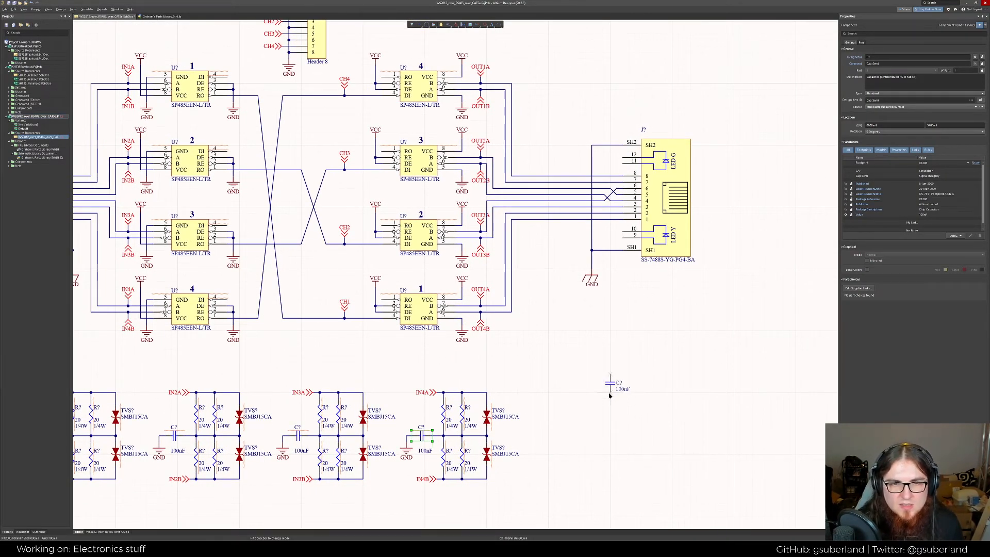
{"action": "left_click", "coordinate": [609, 395]}
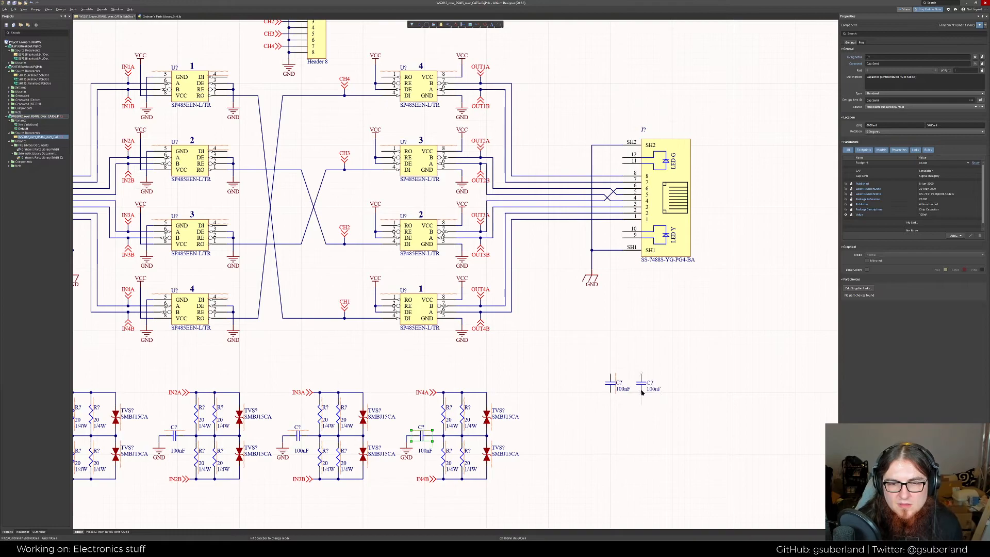
{"action": "left_click", "coordinate": [635, 393]}
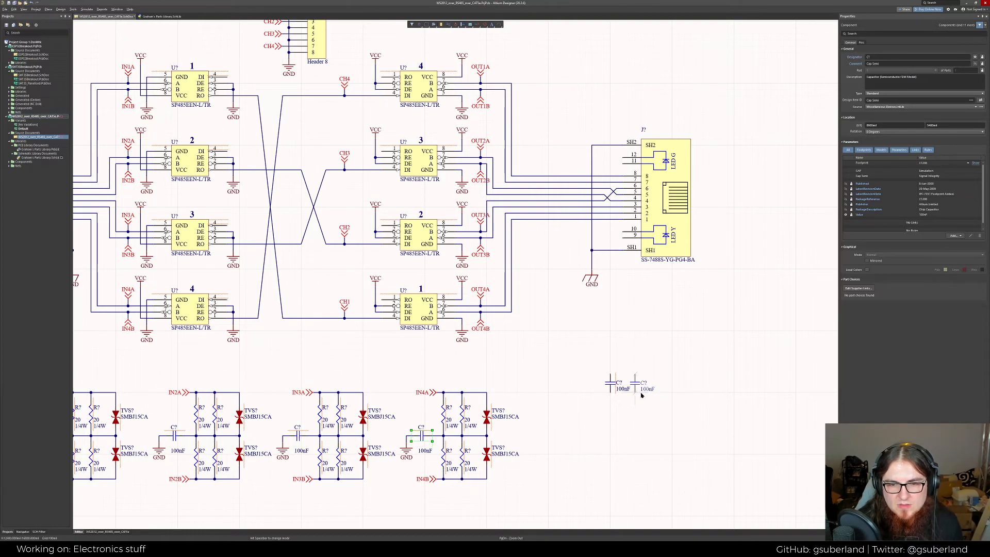
Set the first copied 100nF capacitor's rotation to 90 Degrees and move it back in line with the second copy
{"action": "left_click", "coordinate": [636, 384]}
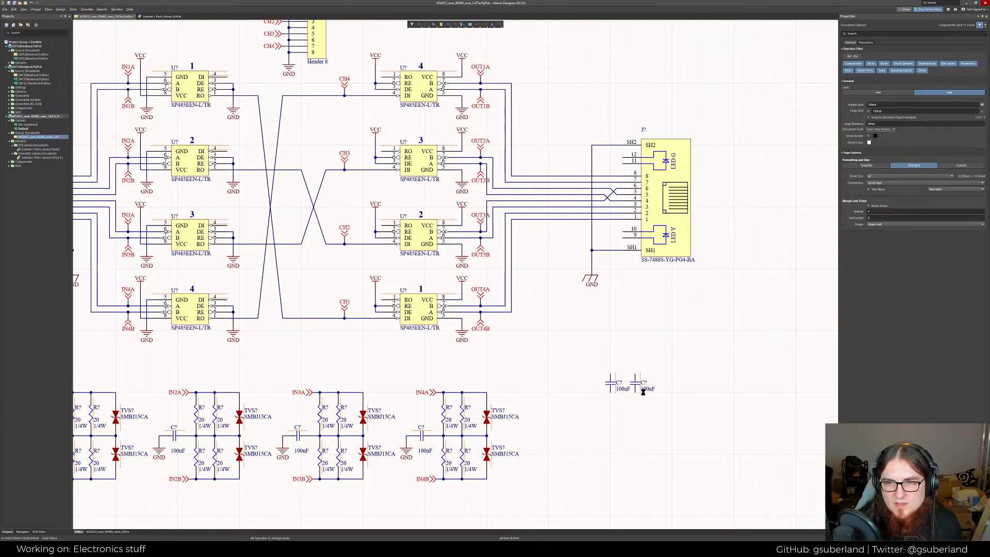
{"action": "left_click", "coordinate": [611, 384]}
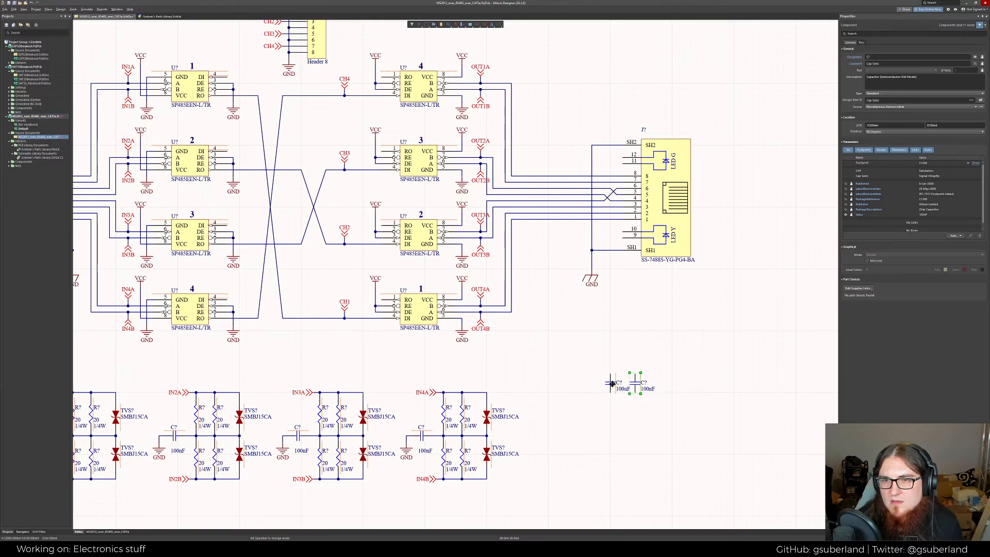
{"action": "left_click", "coordinate": [888, 132]}
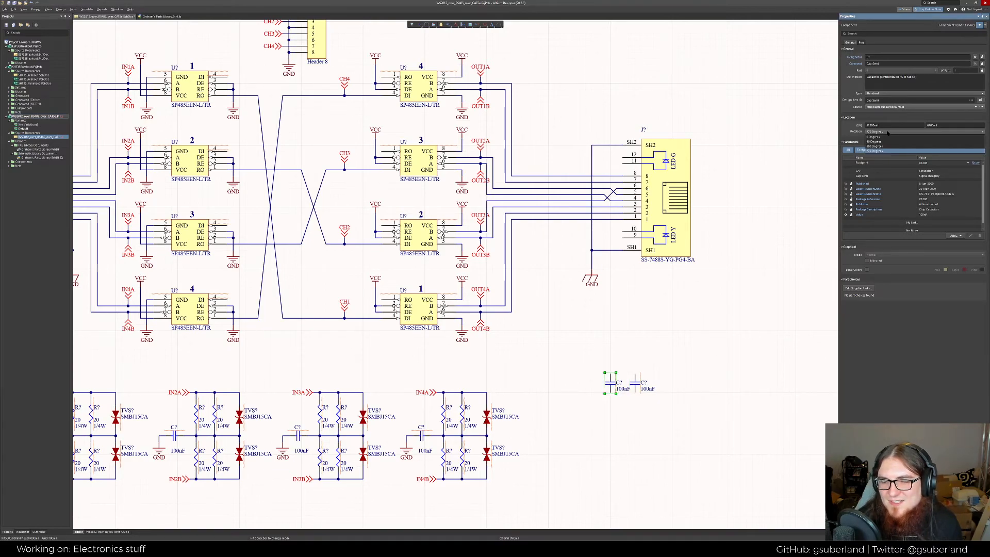
{"action": "left_click", "coordinate": [886, 142]}
{"action": "left_click", "coordinate": [619, 390]}
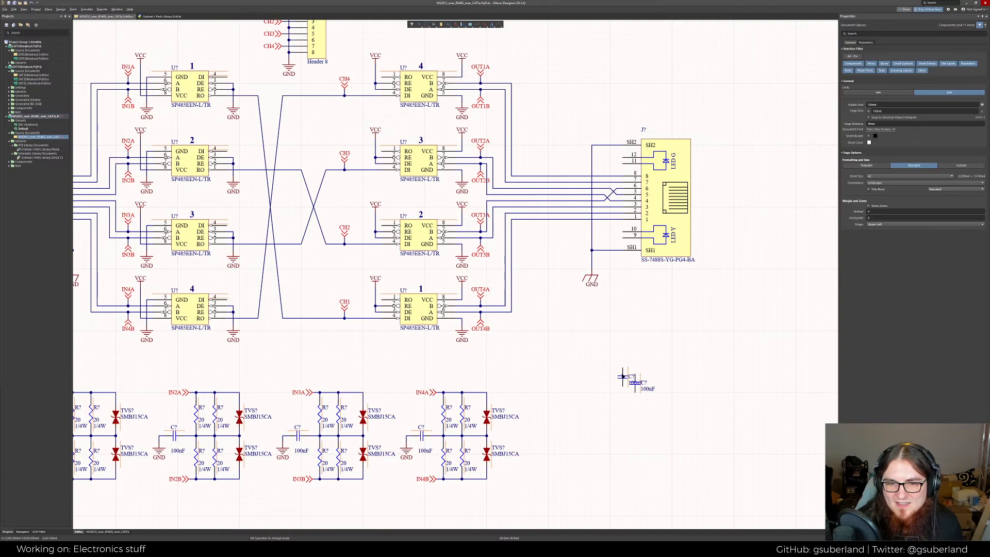
{"action": "left_click_drag", "start_coordinate": [622, 370], "coordinate": [611, 376]}
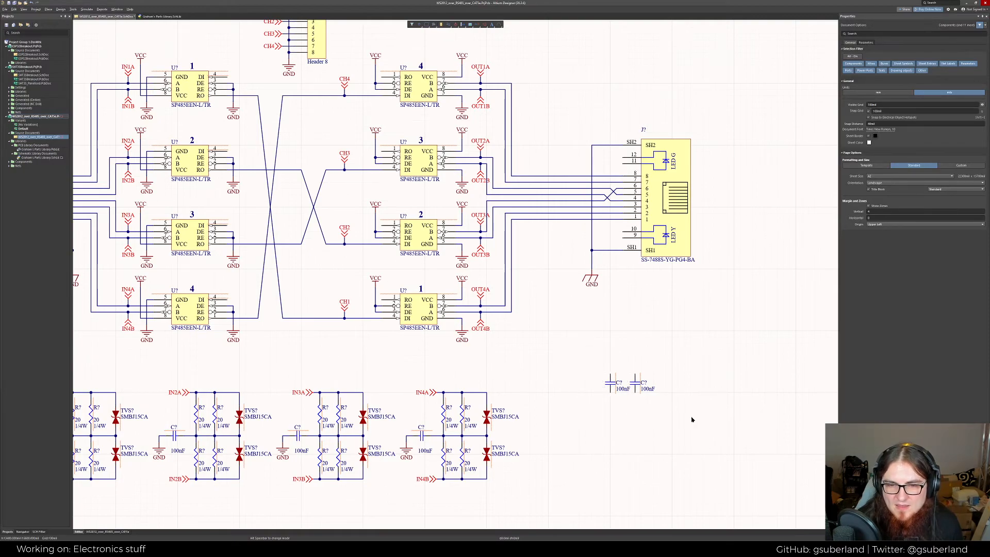
Duplicate the pair of 100nF capacitors, and duplicate the resulting four, to form an evenly spaced row of eight
{"action": "left_click_drag", "start_coordinate": [691, 417], "coordinate": [552, 356]}
{"action": "key", "text": "ctrl+c"}
{"action": "key", "text": "ctrl+v"}
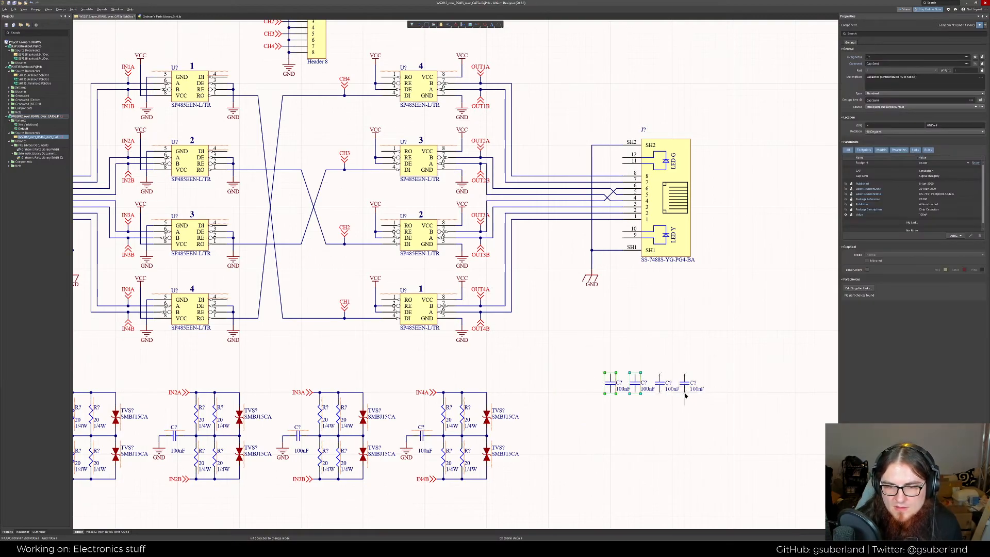
{"action": "left_click", "coordinate": [722, 409]}
{"action": "left_click_drag", "start_coordinate": [722, 419], "coordinate": [564, 354]}
{"action": "key", "text": "ctrl+c"}
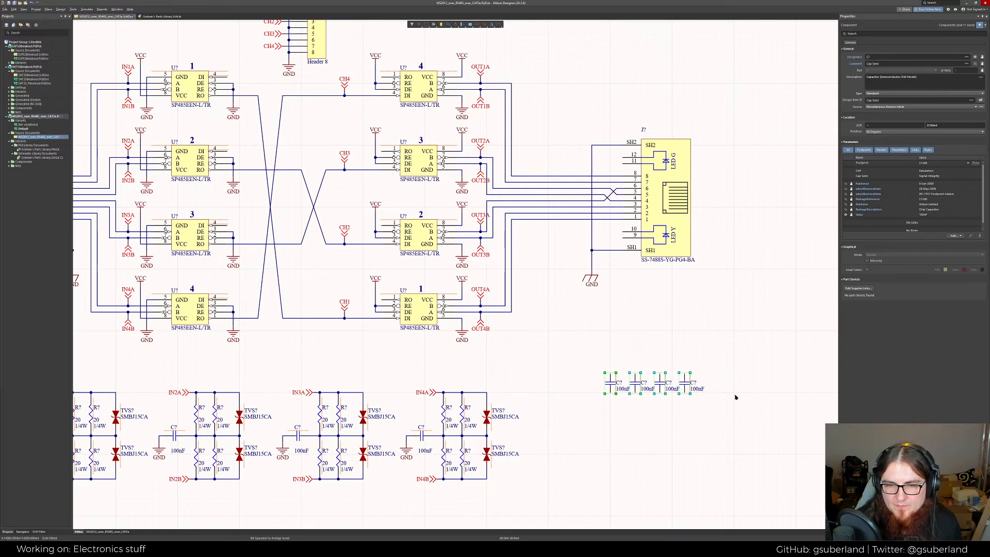
{"action": "key", "text": "ctrl+v"}
{"action": "left_click", "coordinate": [758, 395]}
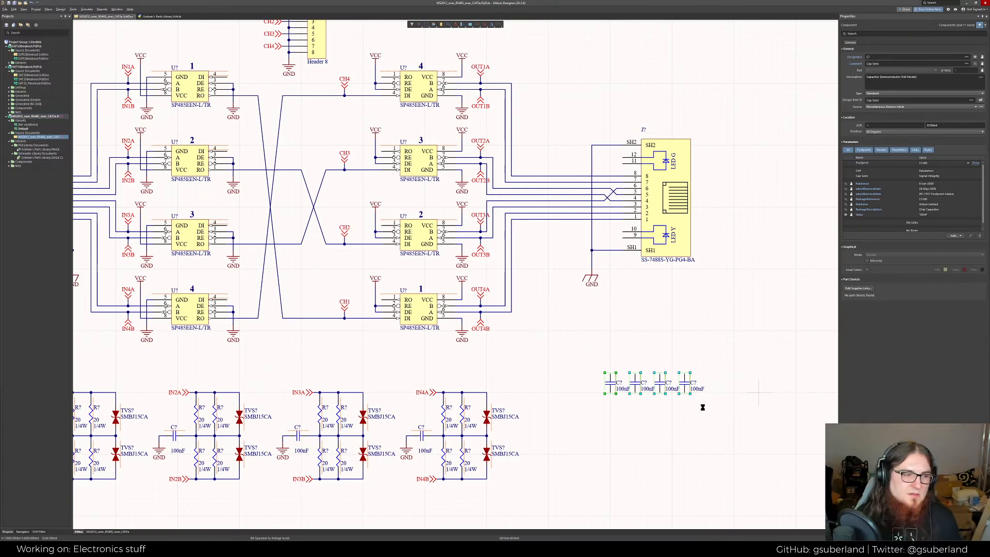
Place a copy of an existing VCC power port above the first capacitor in the row and wire it to the capacitor's upper pin
{"action": "mouse_move", "coordinate": [691, 364]}
{"action": "right_mouse_down"}
{"action": "mouse_move", "coordinate": [718, 366]}
{"action": "mouse_move", "coordinate": [727, 379]}
{"action": "mouse_move", "coordinate": [695, 377]}
{"action": "right_mouse_up"}
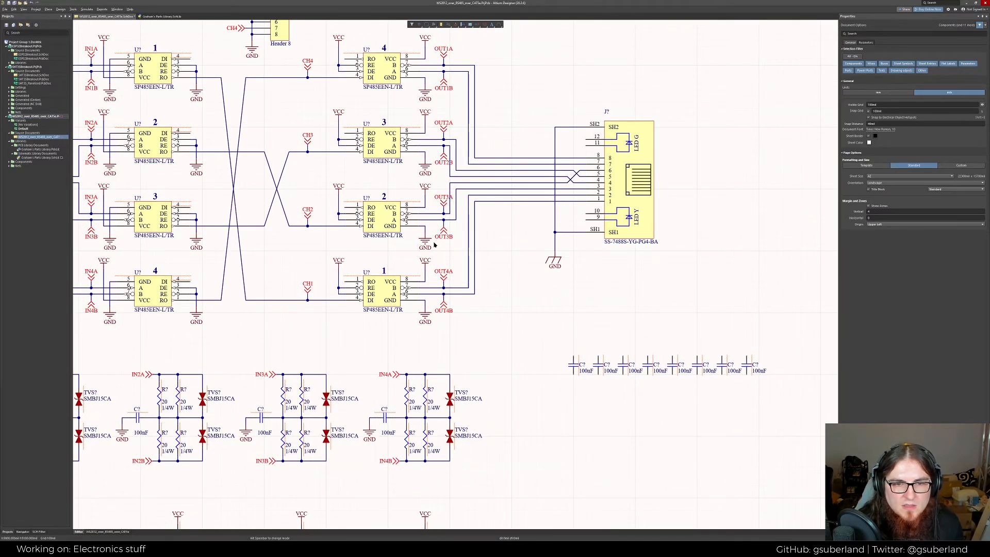
{"action": "left_click", "coordinate": [427, 190]}
{"action": "key", "text": "ctrl+c"}
{"action": "key", "text": "ctrl+v"}
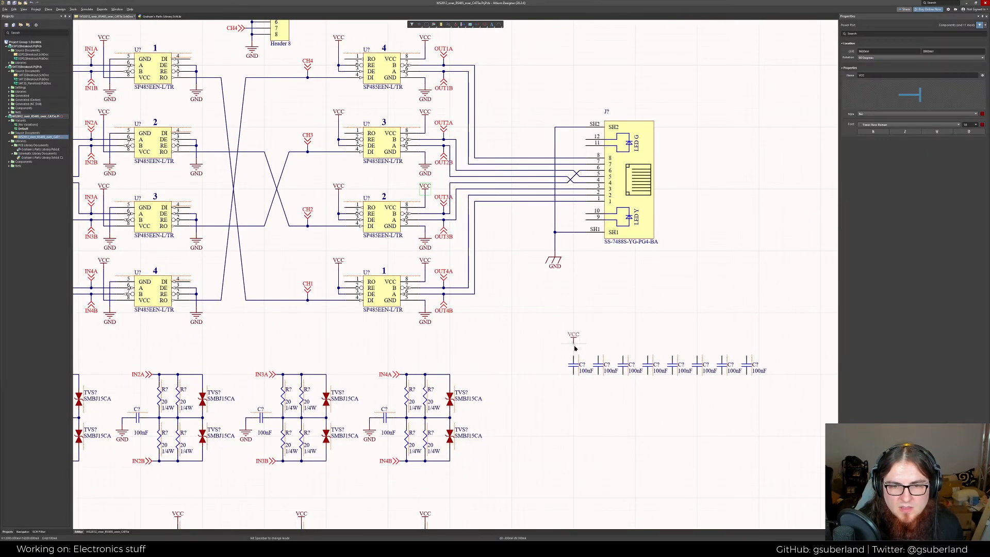
{"action": "left_click", "coordinate": [573, 344]}
{"action": "key", "text": "ctrl+w"}
{"action": "left_click", "coordinate": [573, 345]}
{"action": "left_click", "coordinate": [573, 355]}
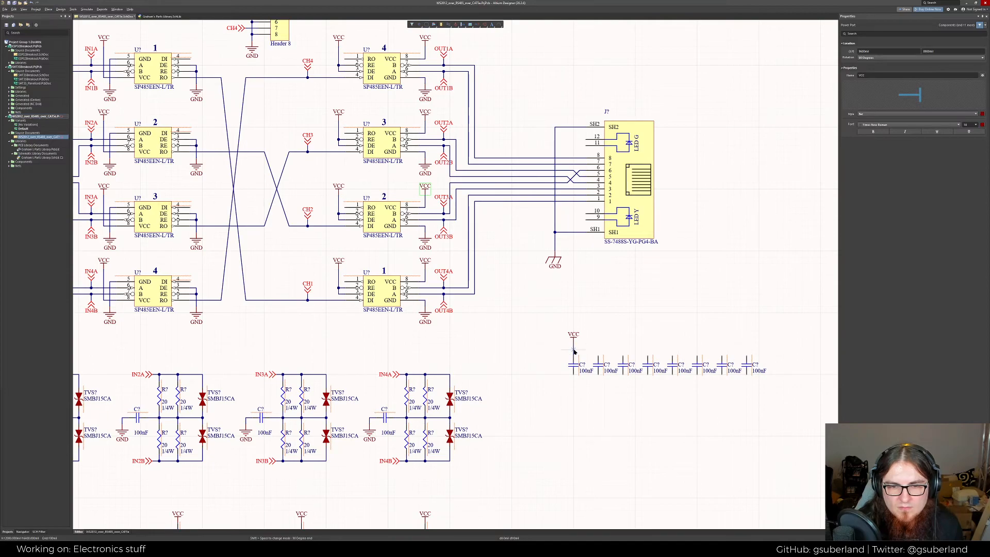
Wire a VCC rail above the row from the first to the last capacitor and connect the seventh capacitor to it
{"action": "left_click", "coordinate": [573, 350]}
{"action": "left_click", "coordinate": [746, 358]}
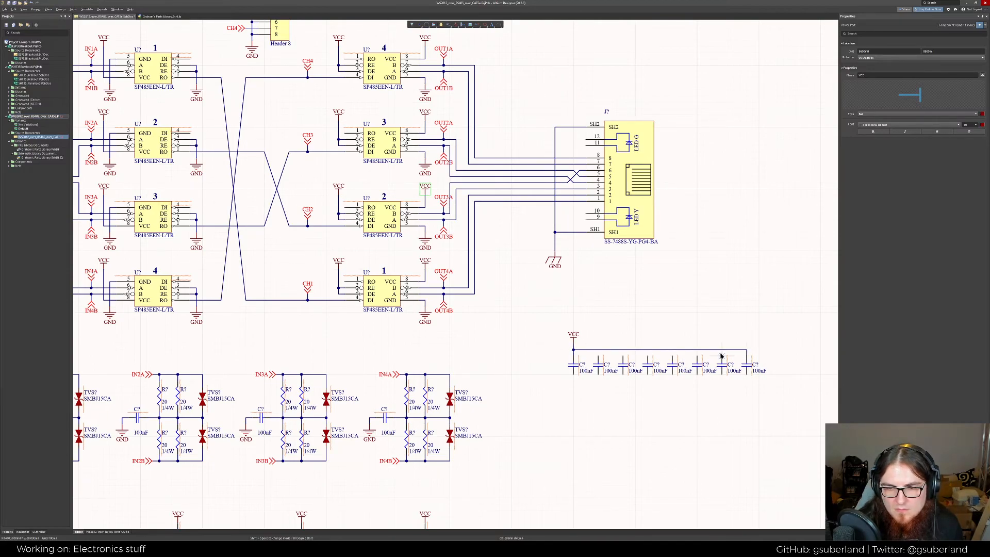
{"action": "left_click", "coordinate": [720, 355]}
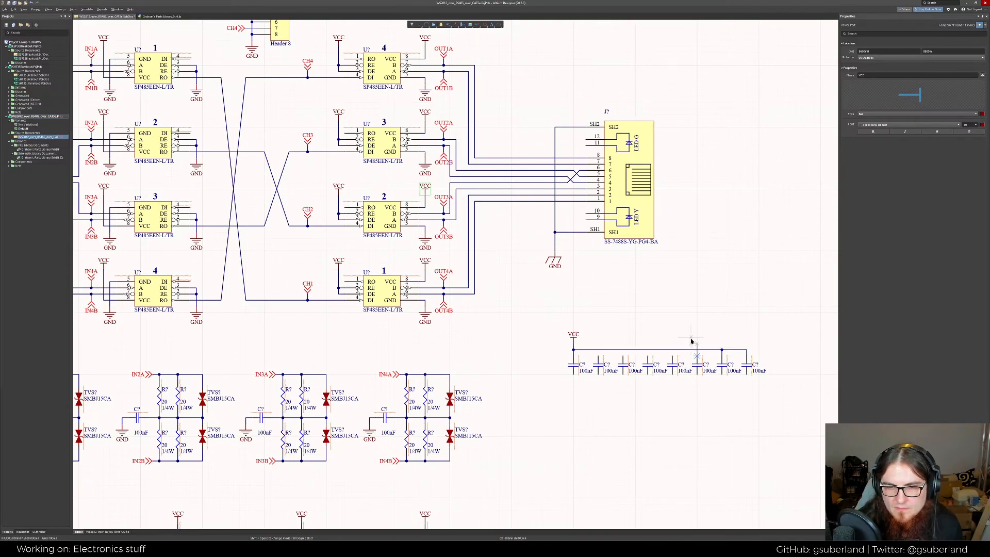
{"action": "left_click", "coordinate": [691, 343]}
{"action": "left_click", "coordinate": [702, 355]}
{"action": "right_click", "coordinate": [702, 350]}
{"action": "left_click", "coordinate": [699, 347]}
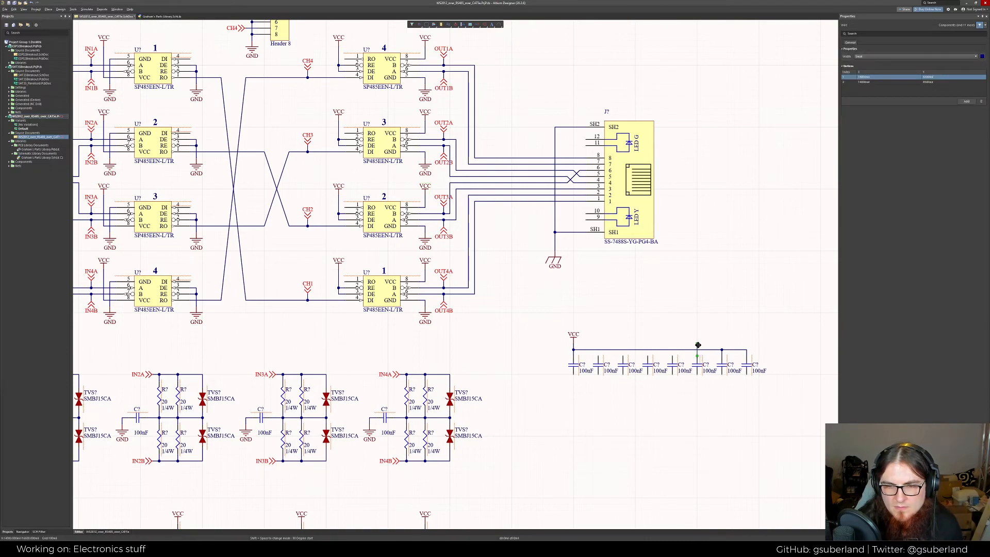
{"action": "key", "text": "Delete"}
Wire the upper pins of the sixth, fifth, fourth, third and second capacitors to the VCC rail
{"action": "key", "text": "ctrl+w"}
{"action": "left_click", "coordinate": [697, 356]}
{"action": "left_click", "coordinate": [698, 351]}
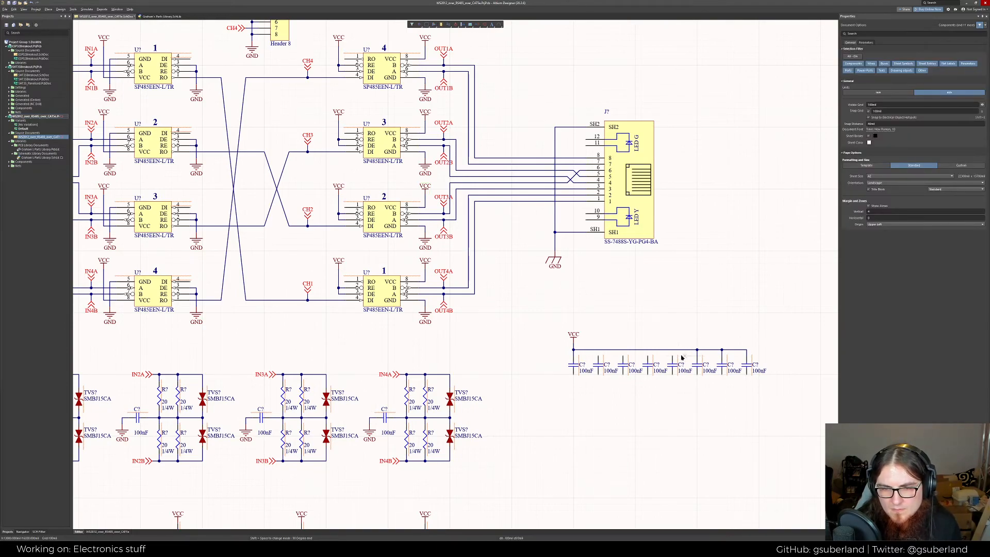
{"action": "left_click", "coordinate": [673, 356]}
{"action": "left_click", "coordinate": [672, 350]}
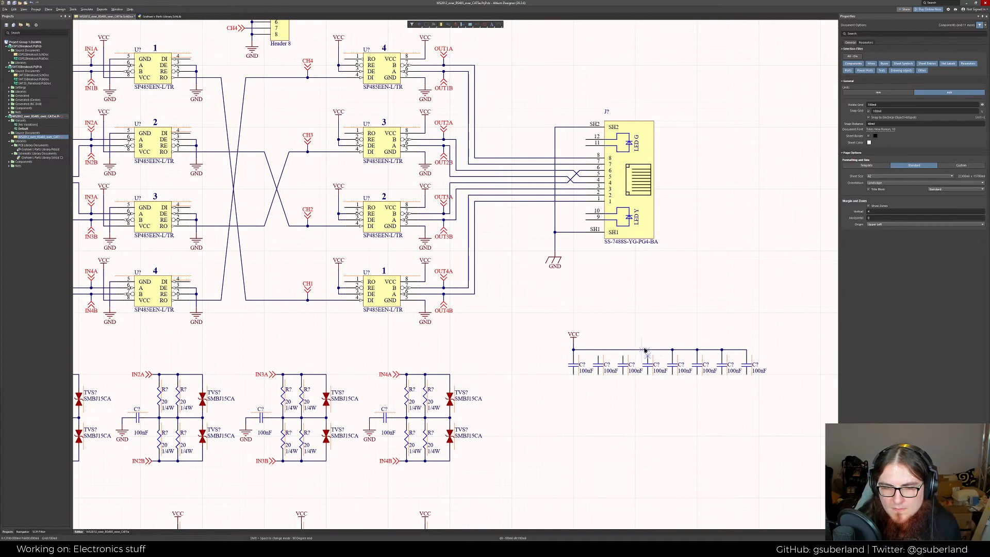
{"action": "left_click", "coordinate": [647, 350]}
{"action": "left_click", "coordinate": [623, 356]}
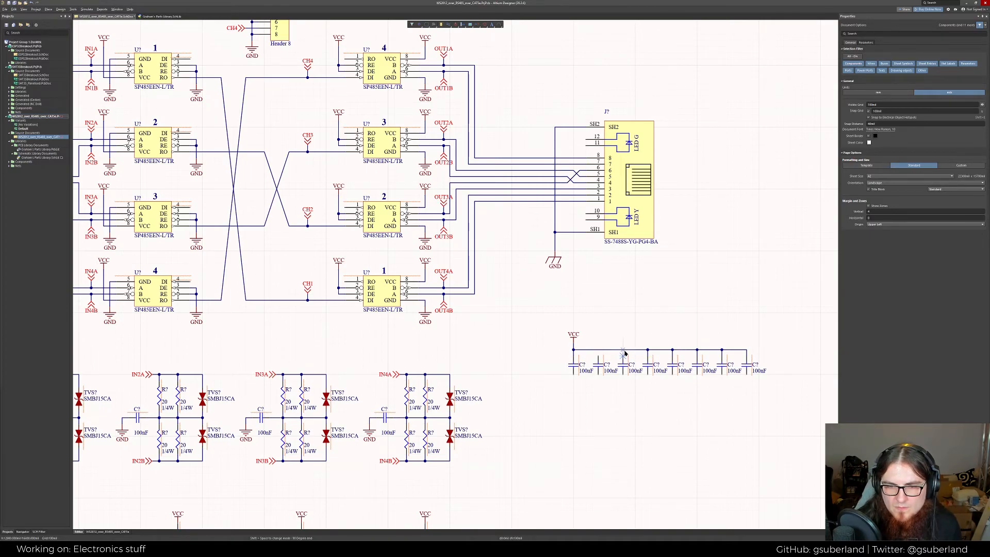
{"action": "left_click", "coordinate": [623, 350]}
{"action": "left_click", "coordinate": [598, 357]}
{"action": "left_click", "coordinate": [597, 350]}
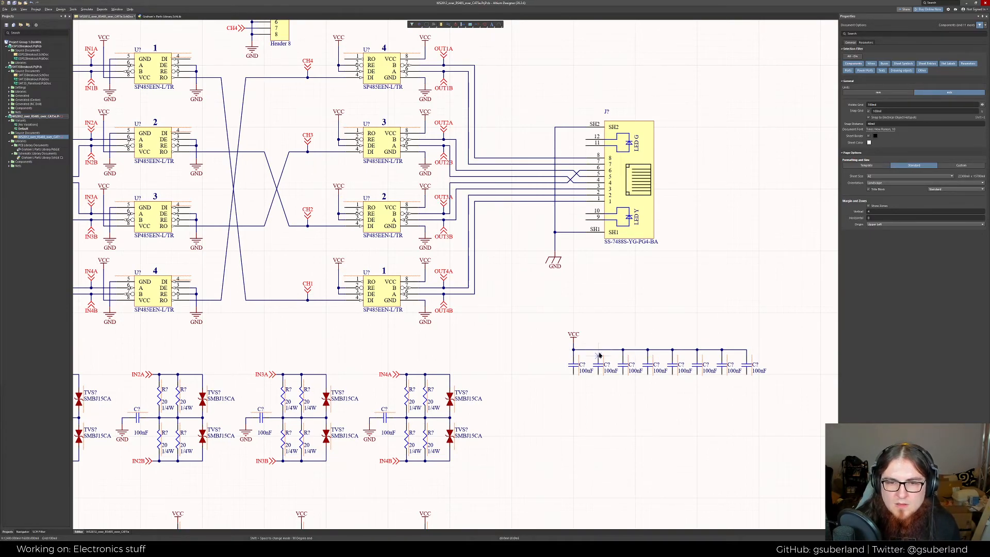
{"action": "right_click", "coordinate": [618, 329]}
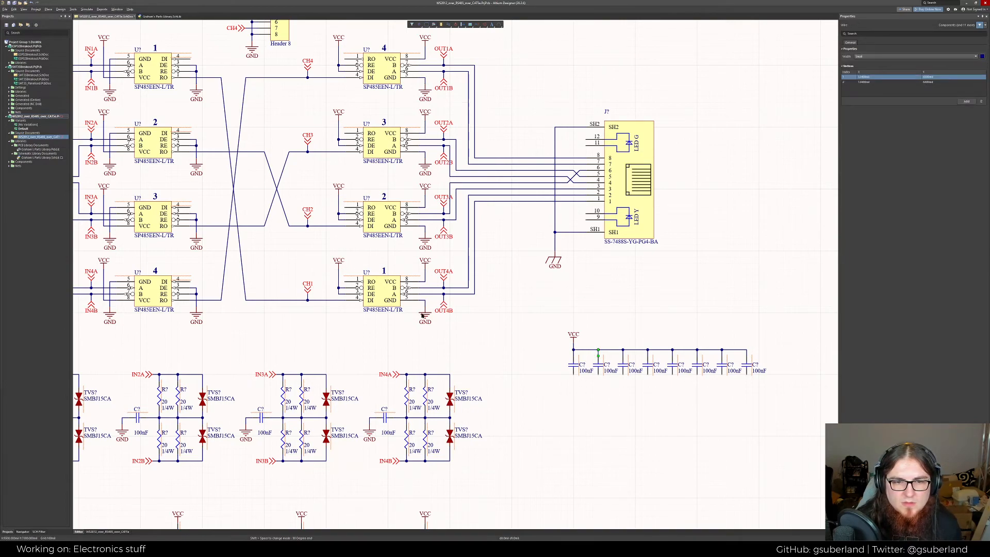
Place a copy of the GND port of output transceiver 1 below the first capacitor and wire it to the capacitor's lower pin
{"action": "left_click", "coordinate": [424, 316]}
{"action": "key", "text": "ctrl+c"}
{"action": "key", "text": "ctrl+v"}
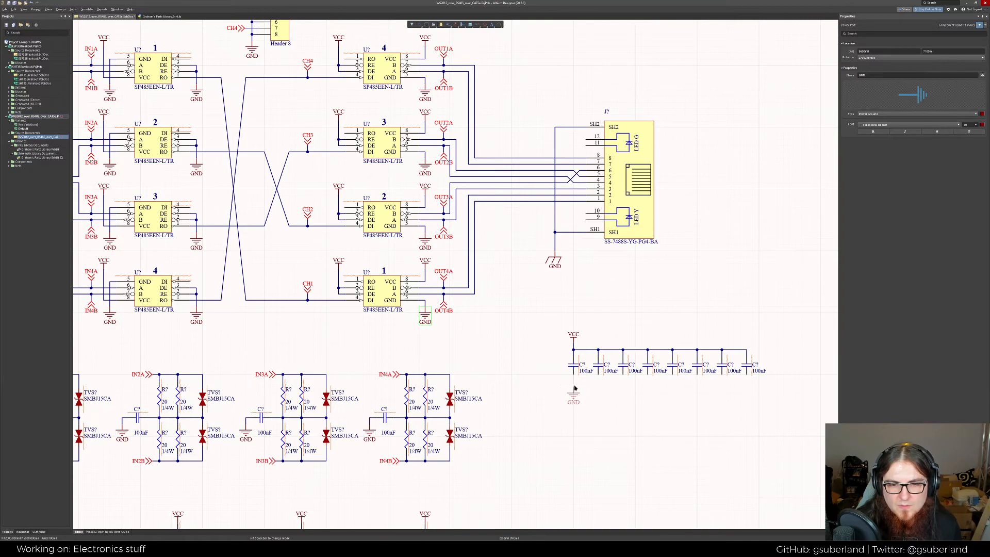
{"action": "left_click", "coordinate": [575, 387]}
{"action": "key", "text": "ctrl+w"}
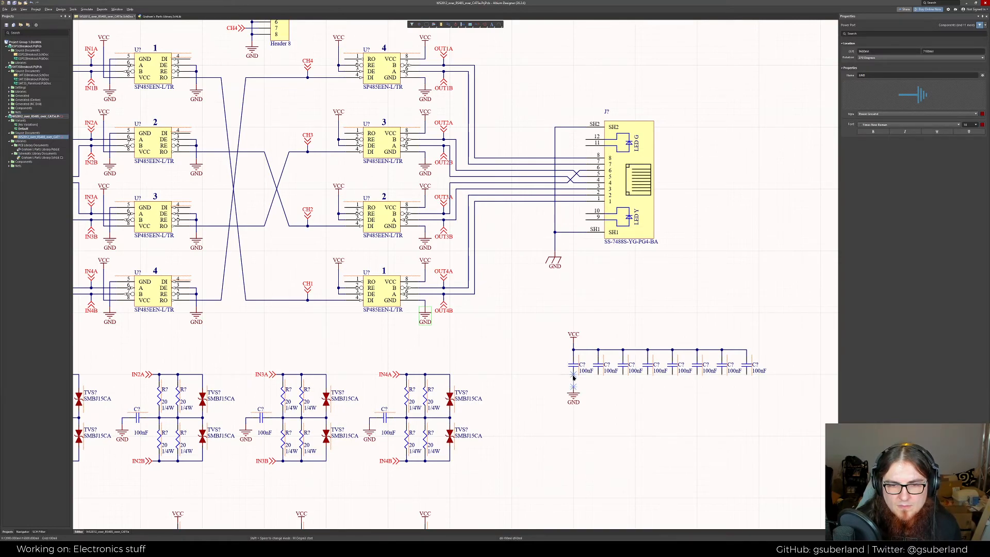
Wire a GND rail below the row of eight capacitors and connect every capacitor's lower pin to it
{"action": "left_click", "coordinate": [573, 380]}
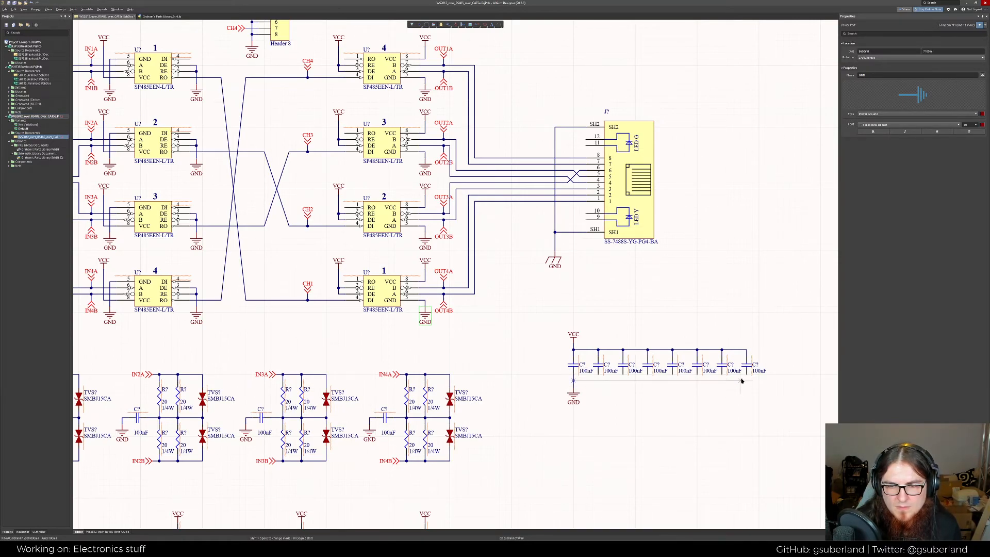
{"action": "left_click", "coordinate": [746, 380]}
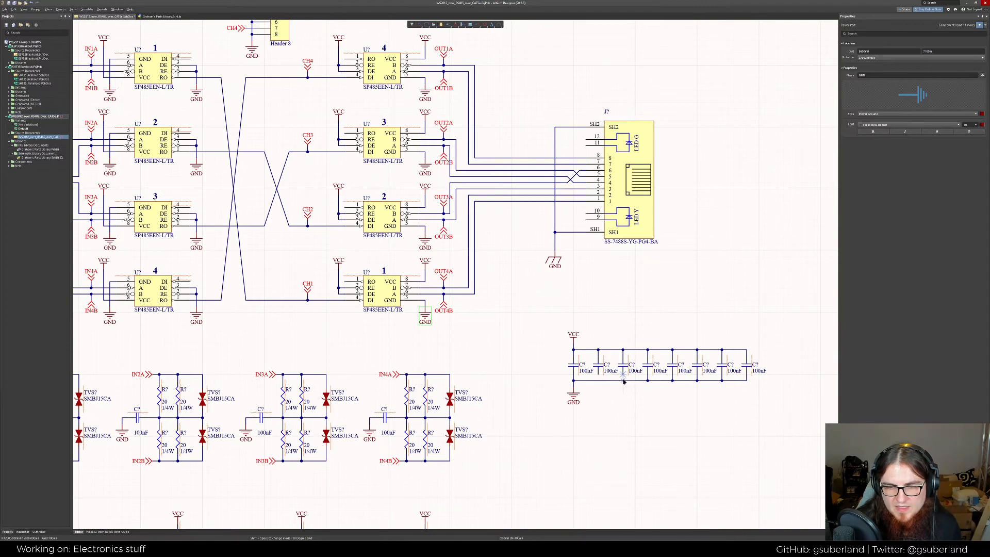
{"action": "left_click", "coordinate": [629, 402]}
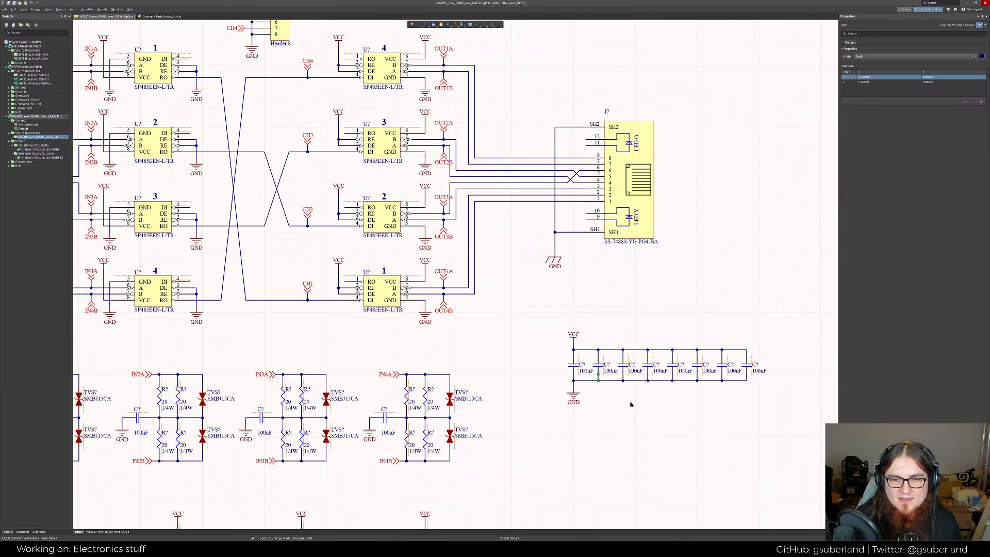
Move the complete decoupling capacitor block, with its VCC and GND ports, one capacitor spacing closer to the transceiver circuits
{"action": "left_click_drag", "start_coordinate": [795, 447], "coordinate": [562, 326]}
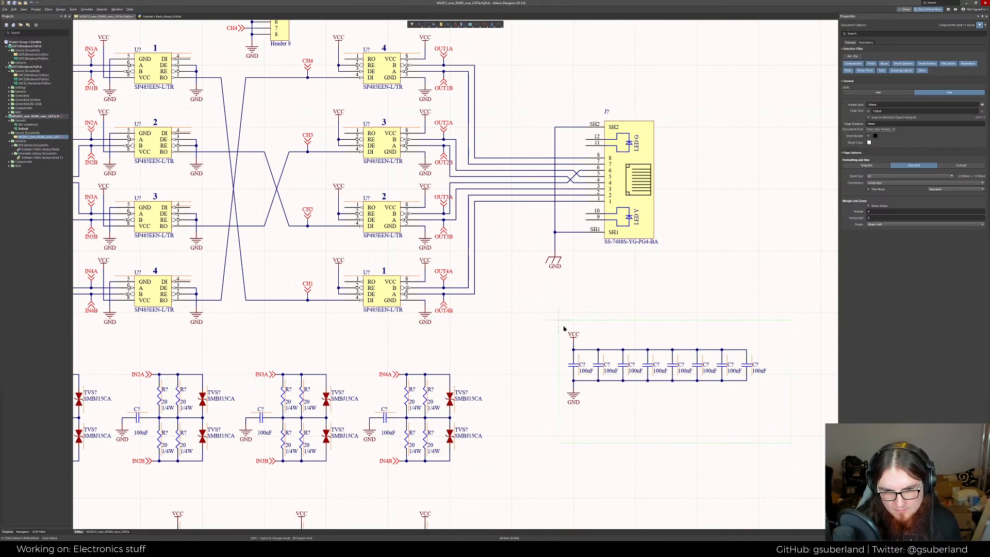
{"action": "left_click_drag", "start_coordinate": [573, 362], "coordinate": [548, 359]}
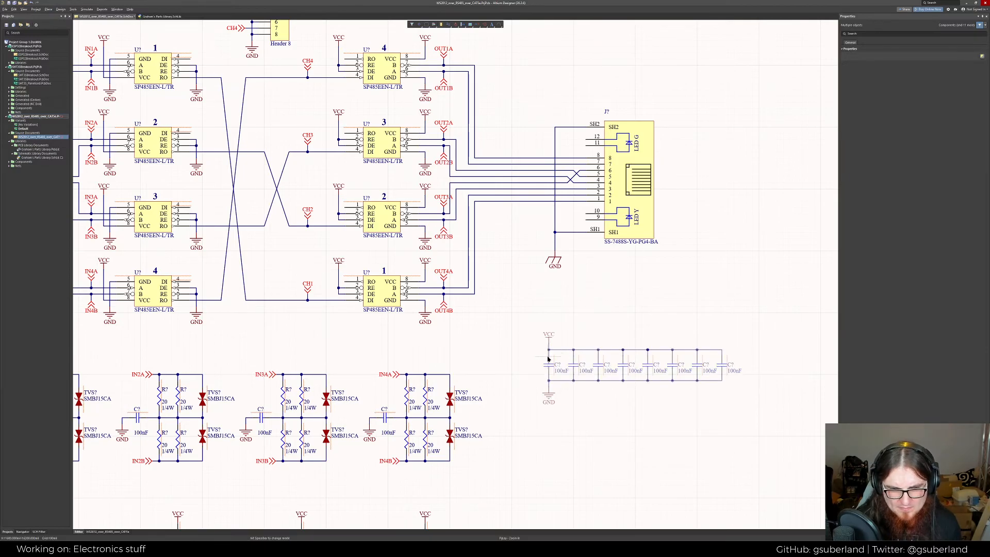
{"action": "left_click", "coordinate": [603, 327]}
{"action": "scroll", "coordinate": [594, 325], "scroll_direction": "down", "scroll_amount": 3, "text": "ctrl"}
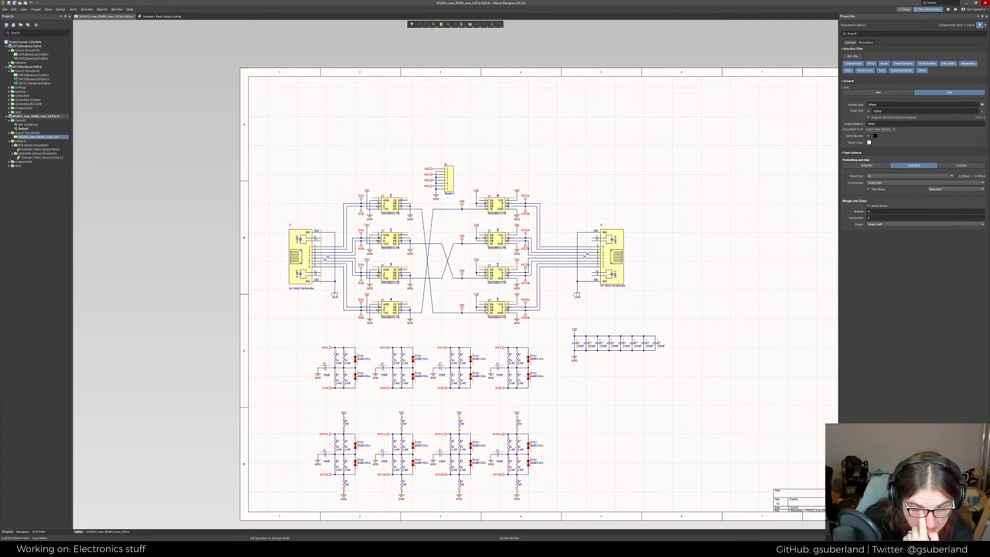
Switch the component source from the personal parts library to Miscellaneous Connectors
{"action": "left_click", "coordinate": [848, 531]}
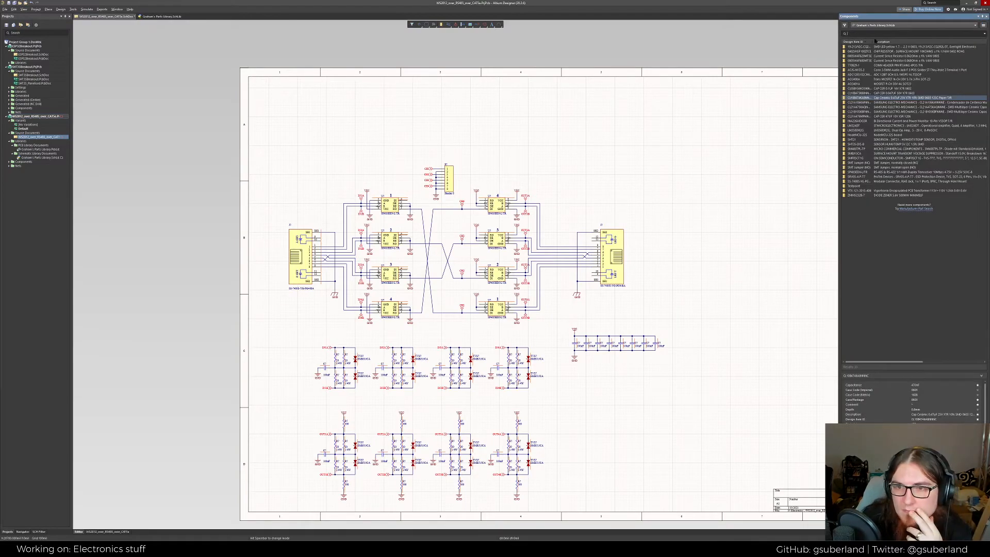
{"action": "left_click", "coordinate": [859, 26]}
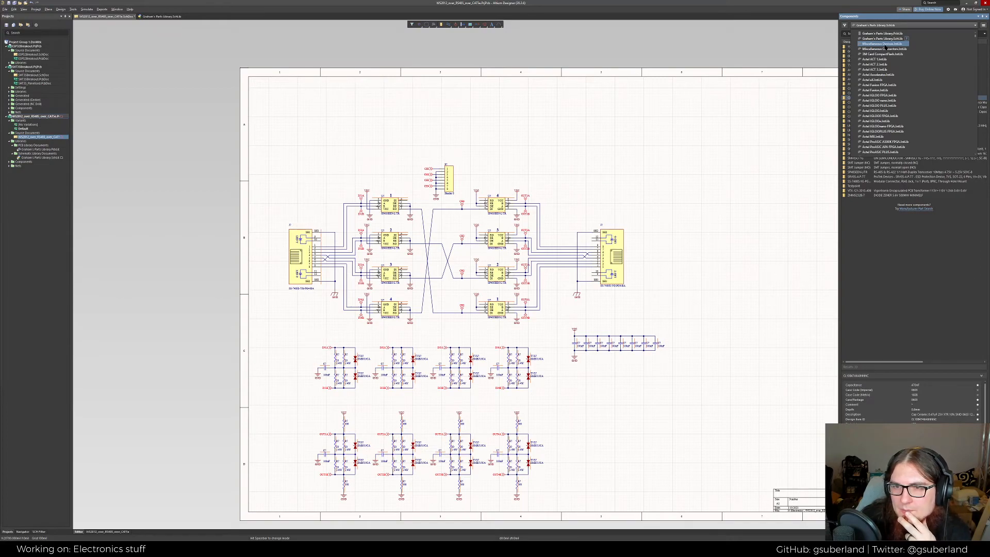
{"action": "left_click", "coordinate": [885, 49]}
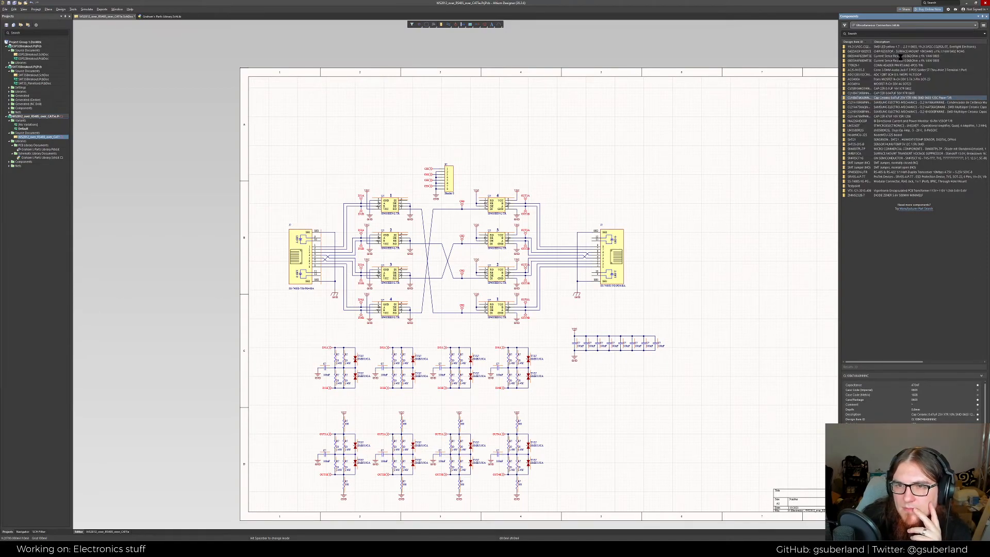
Place a Header 4 connector in the empty area above the input transceivers
{"action": "scroll", "coordinate": [913, 88], "scroll_direction": "down", "scroll_amount": 4}
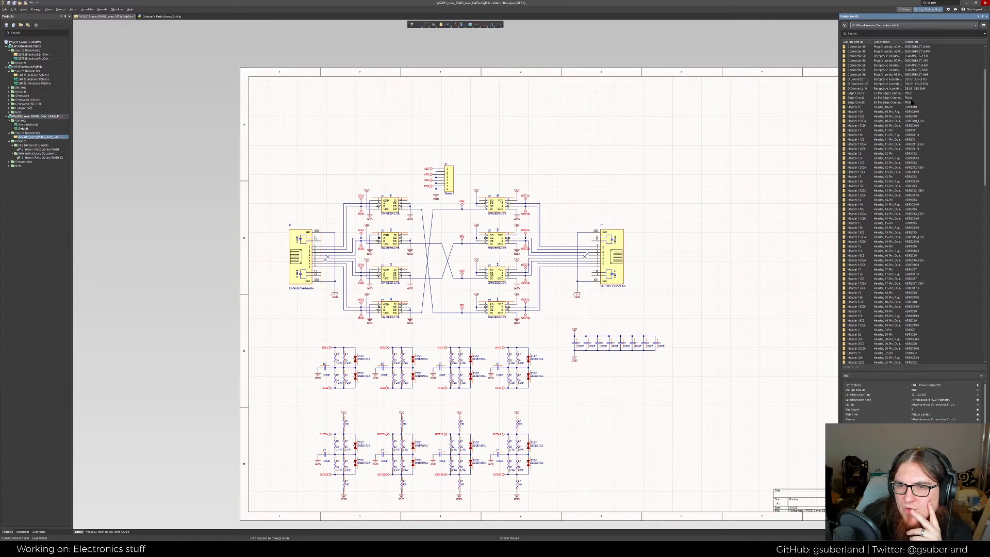
{"action": "scroll", "coordinate": [916, 251], "scroll_direction": "down", "scroll_amount": 5}
{"action": "scroll", "coordinate": [906, 233], "scroll_direction": "down", "scroll_amount": 9}
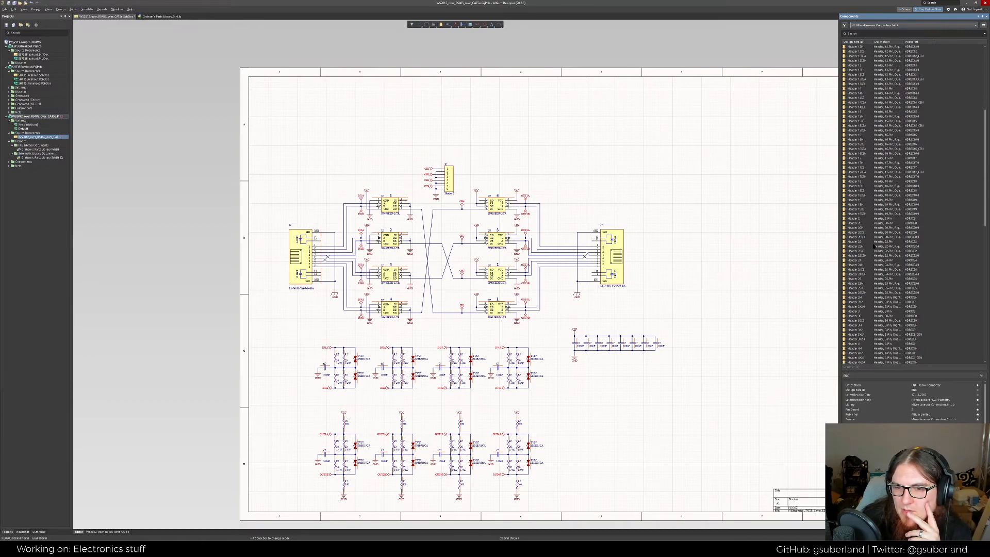
{"action": "left_click", "coordinate": [870, 261]}
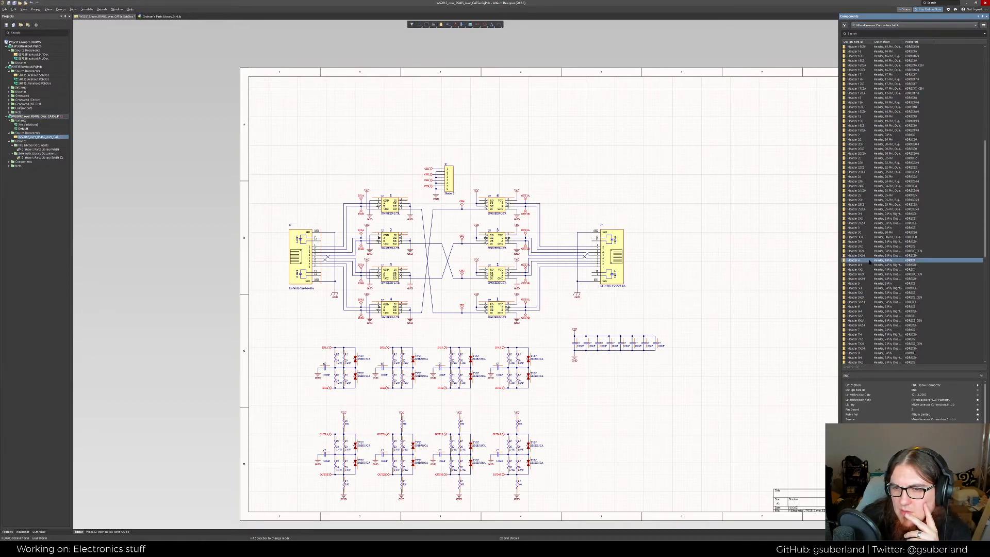
{"action": "left_click_drag", "start_coordinate": [871, 261], "coordinate": [346, 147]}
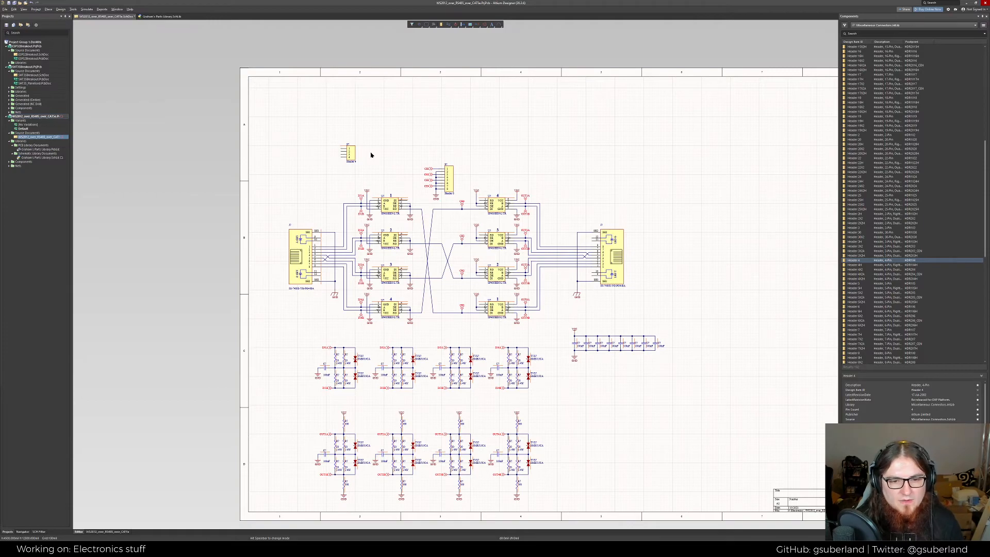
Place copies of the capacitor block's VCC and GND ports above and below the pins of the 4-pin header
{"action": "scroll", "coordinate": [371, 152], "scroll_direction": "up", "scroll_amount": 2, "text": "ctrl"}
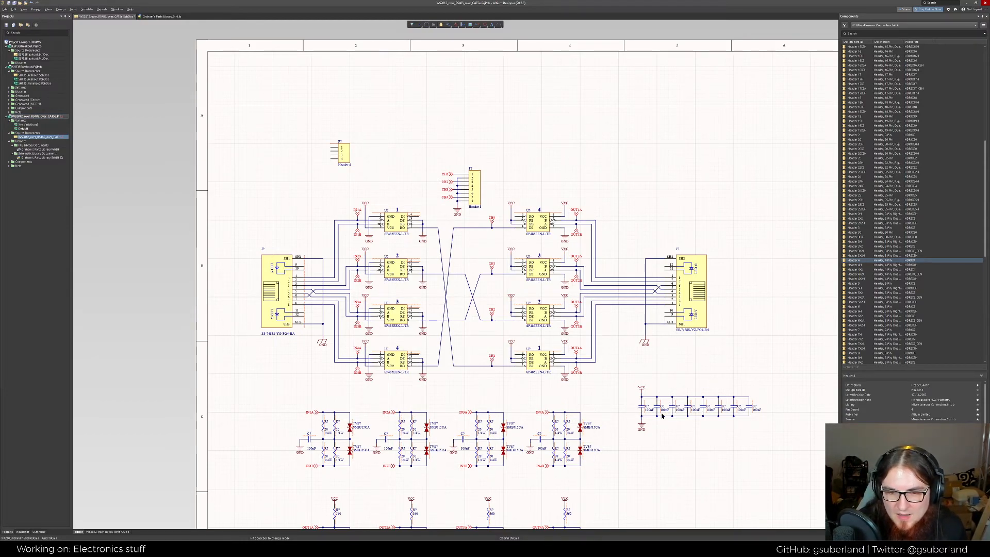
{"action": "left_click", "coordinate": [640, 390]}
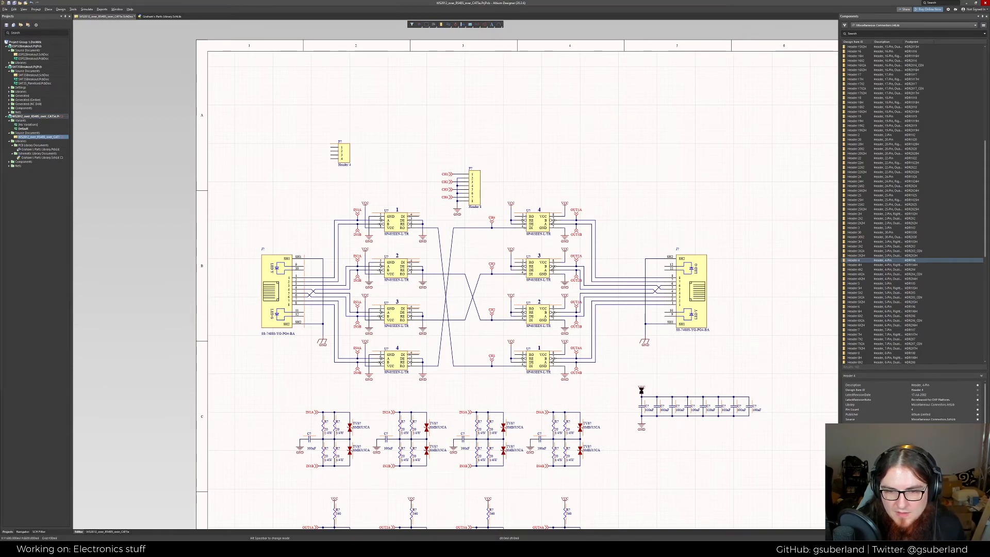
{"action": "key", "text": "ctrl+c"}
{"action": "key", "text": "ctrl+v"}
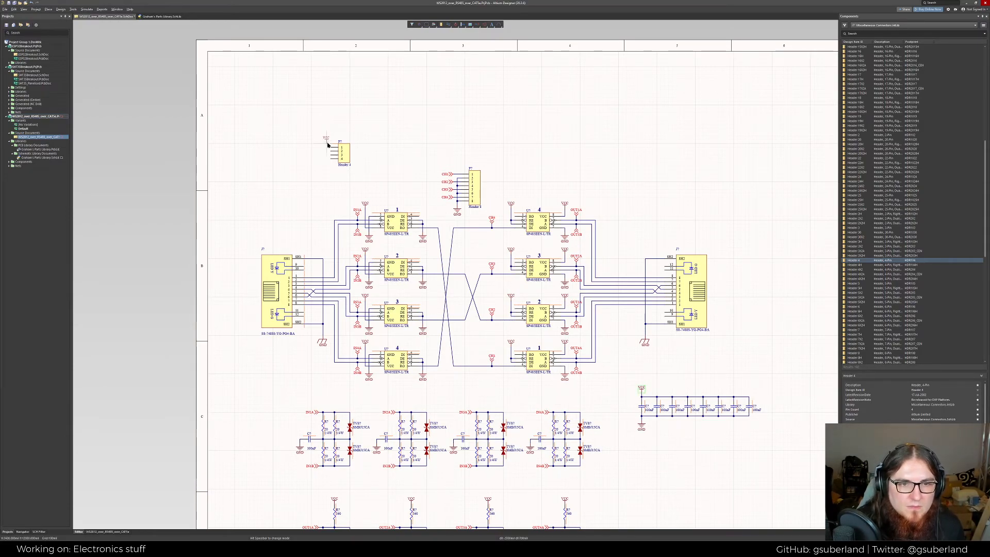
{"action": "left_click", "coordinate": [326, 142]}
{"action": "left_click", "coordinate": [640, 425]}
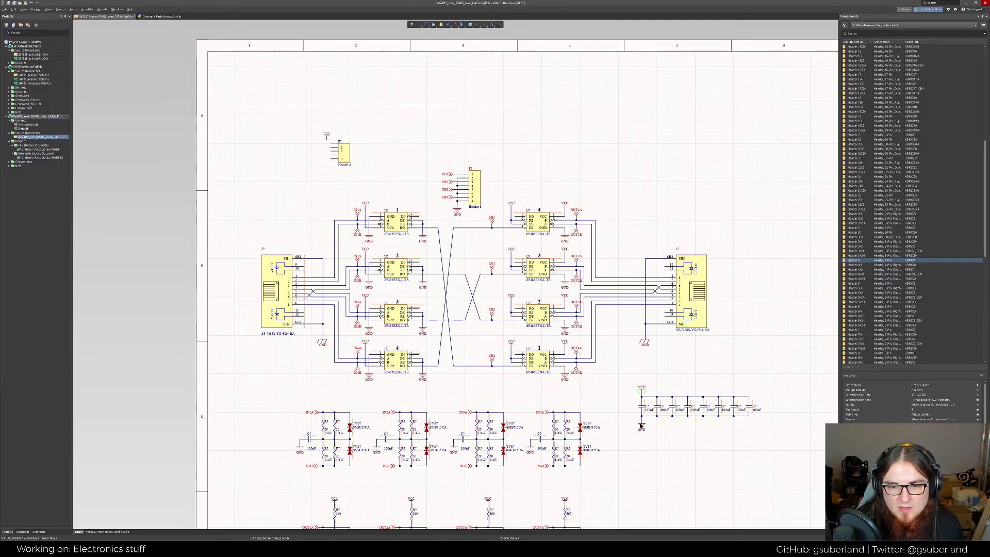
{"action": "key", "text": "ctrl+c"}
{"action": "key", "text": "ctrl+v"}
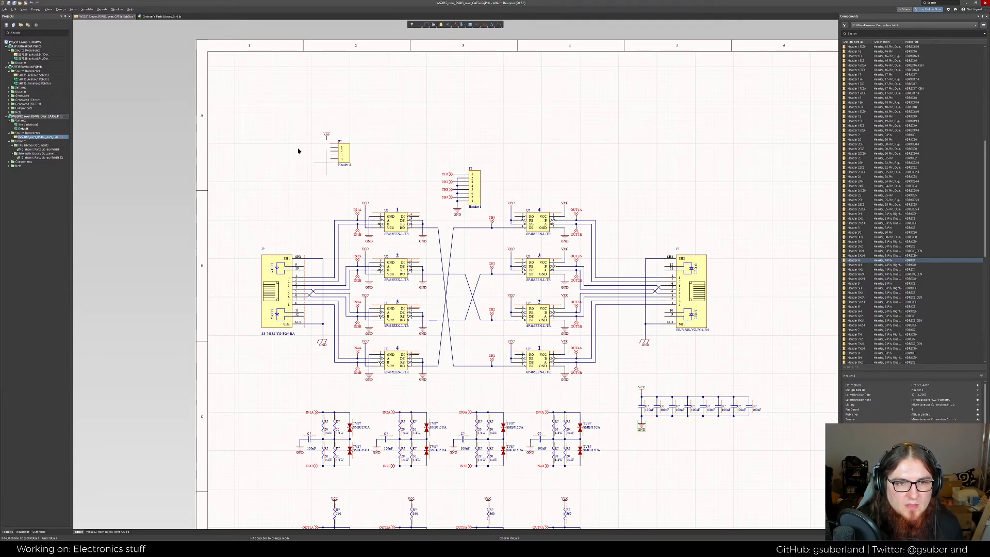
{"action": "scroll", "coordinate": [298, 153], "scroll_direction": "up", "scroll_amount": 5, "text": "ctrl"}
Wire pins 1 and 2 of the 4-pin header to VCC and pins 3 and 4 to GND
{"action": "left_click", "coordinate": [403, 212]}
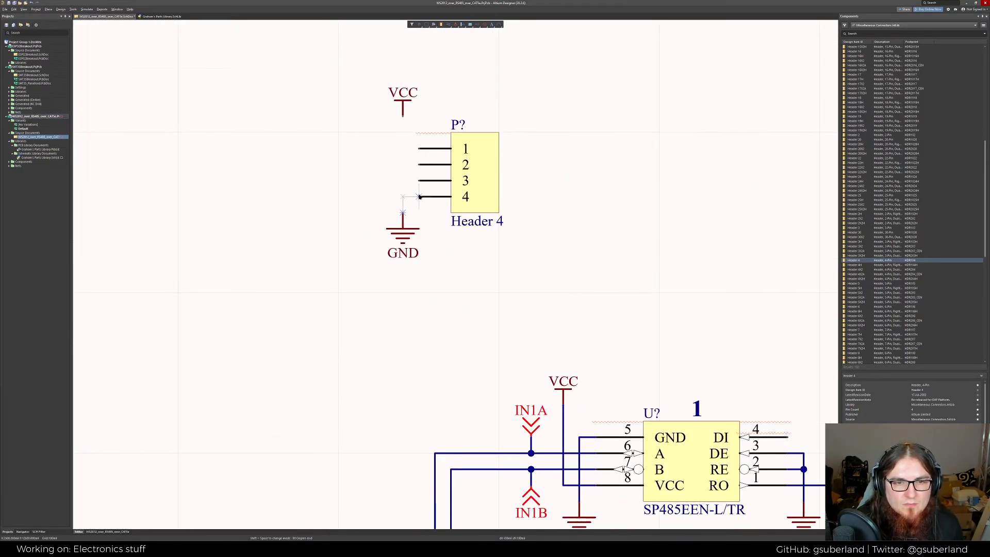
{"action": "left_click", "coordinate": [419, 197]}
{"action": "left_click", "coordinate": [419, 148]}
{"action": "left_click", "coordinate": [403, 117]}
{"action": "left_click", "coordinate": [418, 164]}
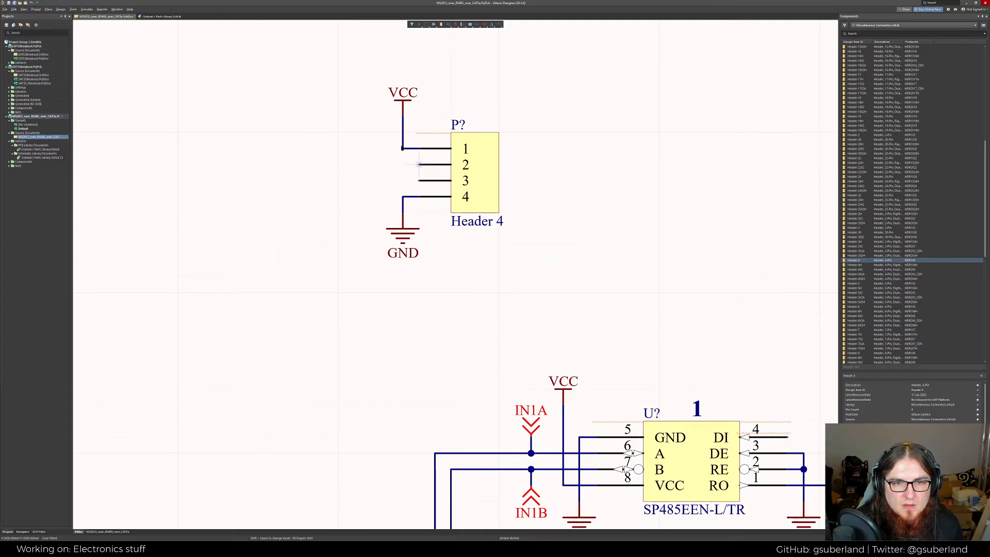
{"action": "left_click", "coordinate": [403, 148]}
{"action": "left_click", "coordinate": [419, 180]}
{"action": "left_click", "coordinate": [403, 196]}
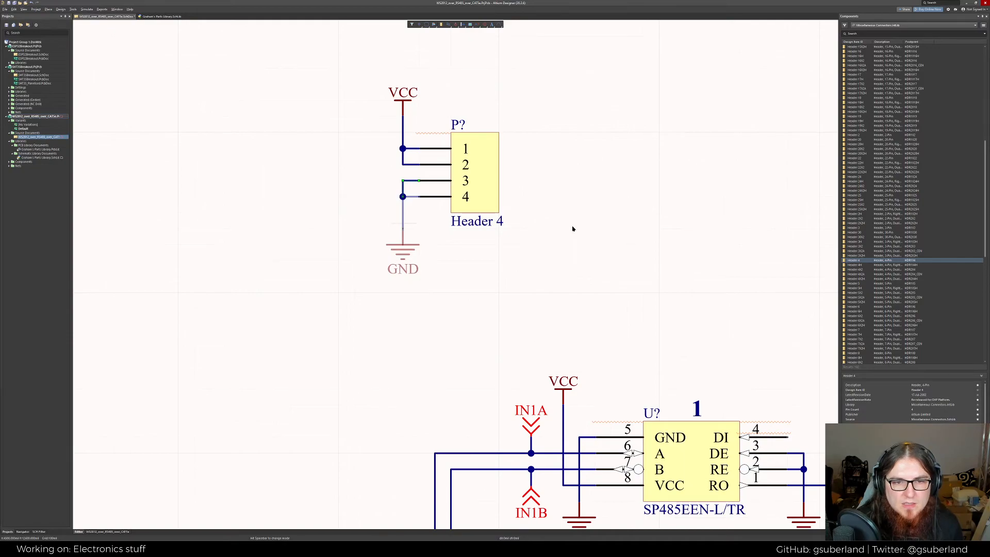
Switch the component source from Miscellaneous Connectors back to the personal parts library
{"action": "scroll", "coordinate": [572, 227], "scroll_direction": "down", "scroll_amount": 6, "text": "ctrl"}
{"action": "scroll", "coordinate": [620, 215], "scroll_direction": "up", "scroll_amount": 2, "text": "ctrl"}
{"action": "scroll", "coordinate": [493, 205], "scroll_direction": "down", "scroll_amount": 4, "text": "ctrl"}
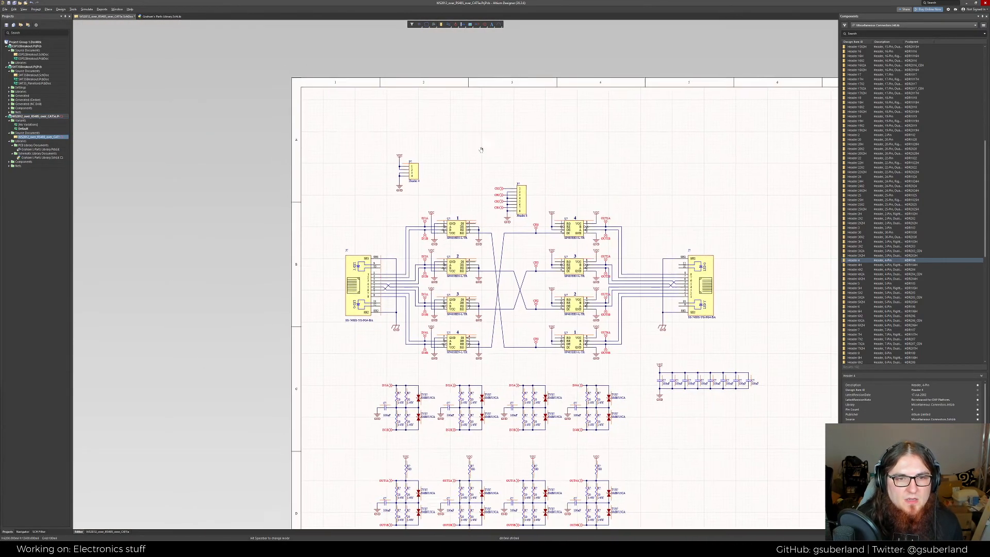
{"action": "scroll", "coordinate": [418, 139], "scroll_direction": "up", "scroll_amount": 2, "text": "ctrl"}
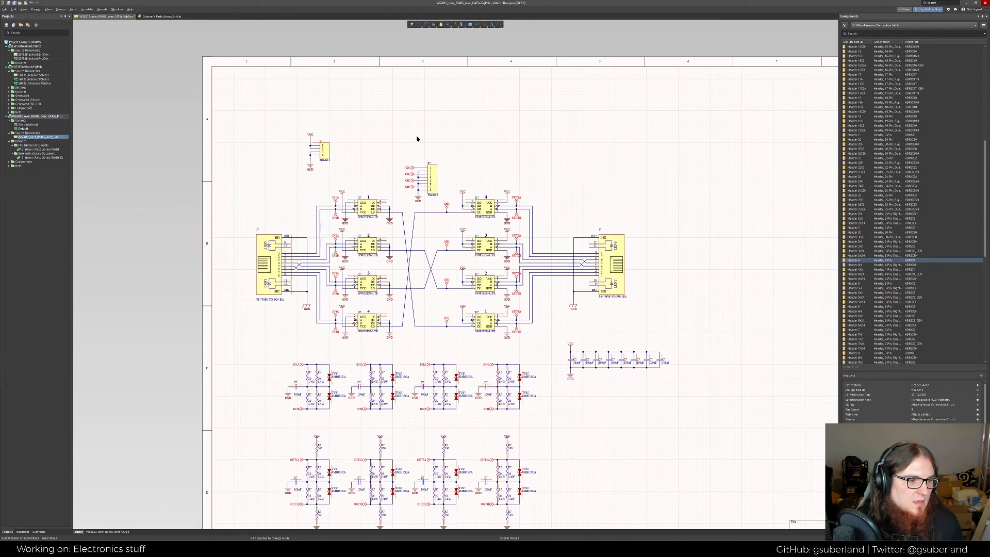
{"action": "left_click", "coordinate": [883, 26]}
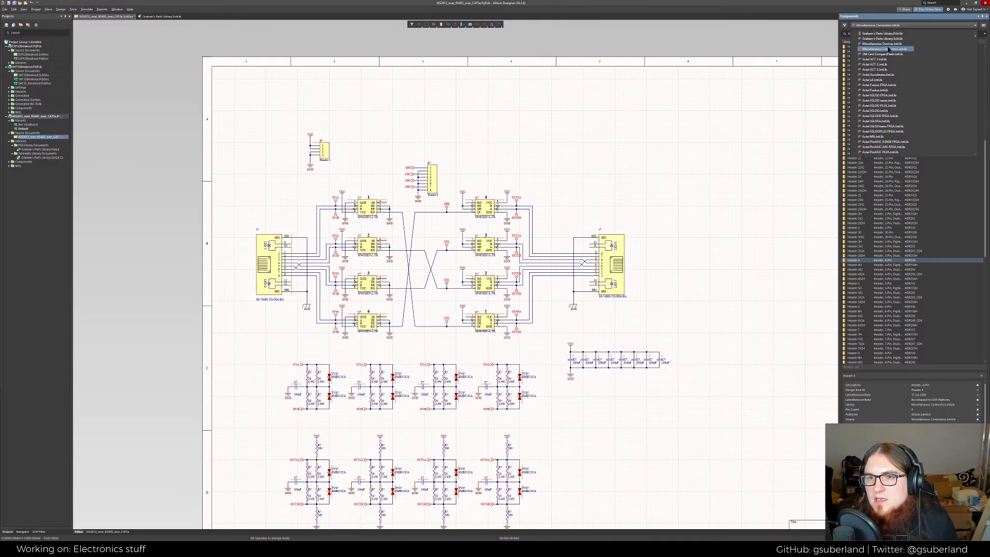
{"action": "left_click", "coordinate": [886, 39]}
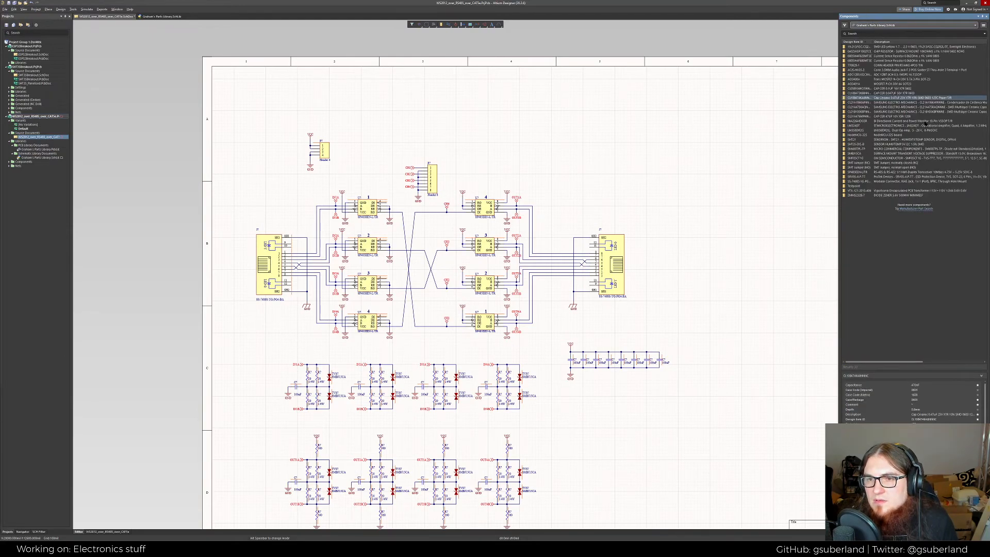
Find the Samsung 10uF capacitor among the library's capacitors and place it vertically beside the 4-pin header's power ports
{"action": "left_click", "coordinate": [915, 102]}
{"action": "left_click", "coordinate": [917, 106]}
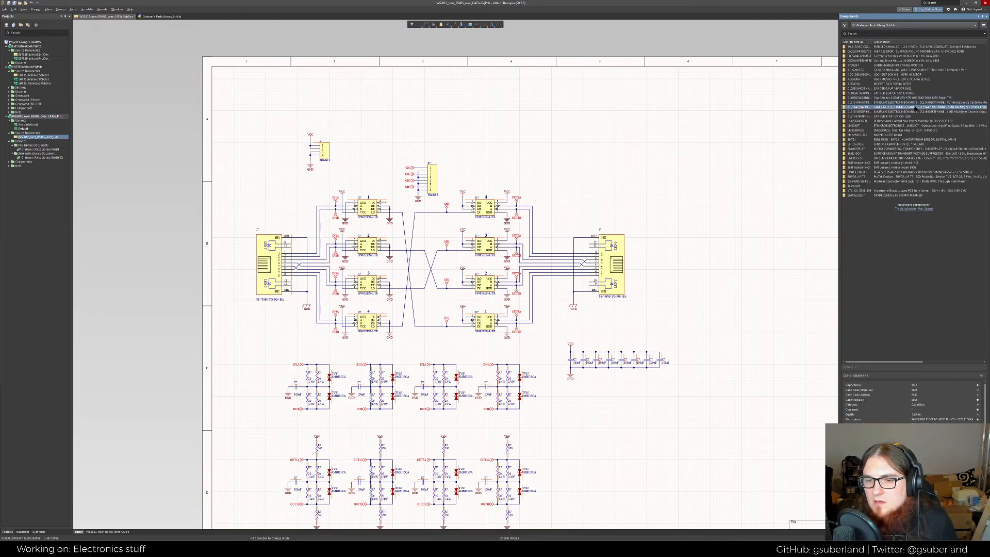
{"action": "left_click", "coordinate": [915, 102]}
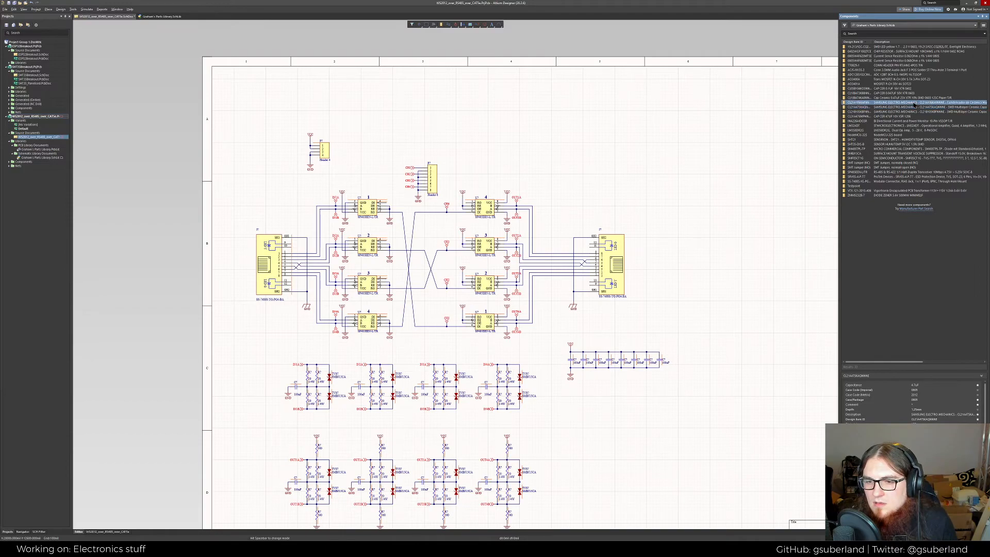
{"action": "left_click", "coordinate": [911, 111]}
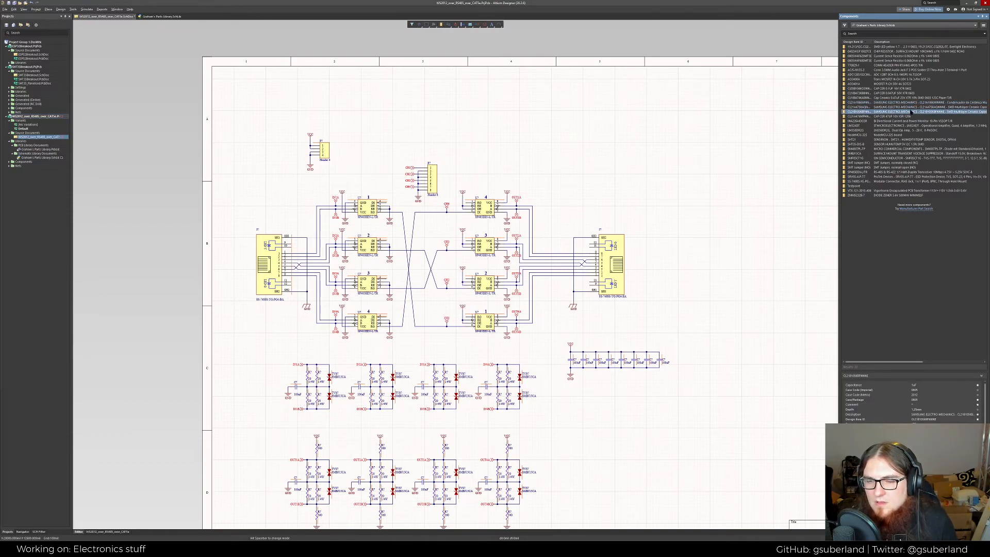
{"action": "left_click", "coordinate": [910, 102]}
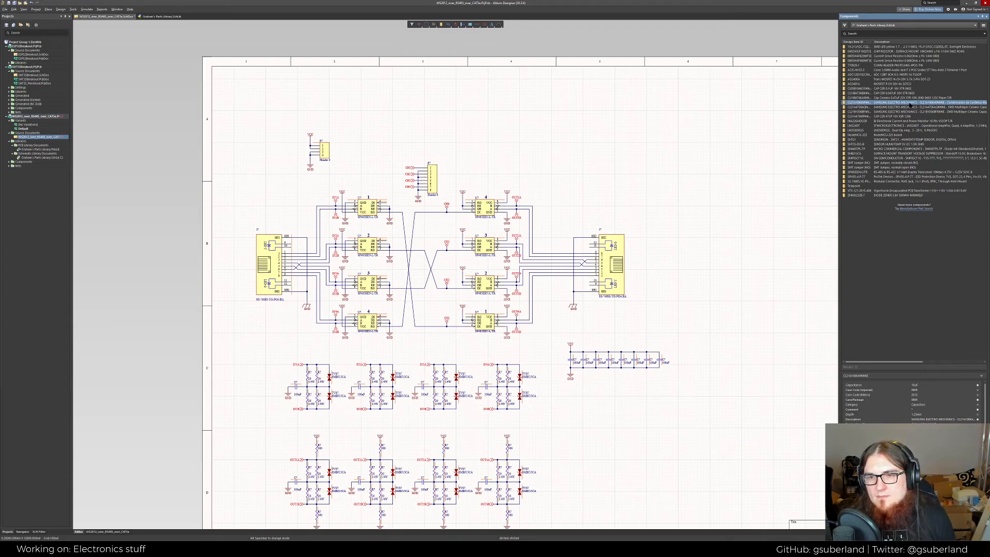
{"action": "left_click_drag", "start_coordinate": [910, 104], "coordinate": [291, 152]}
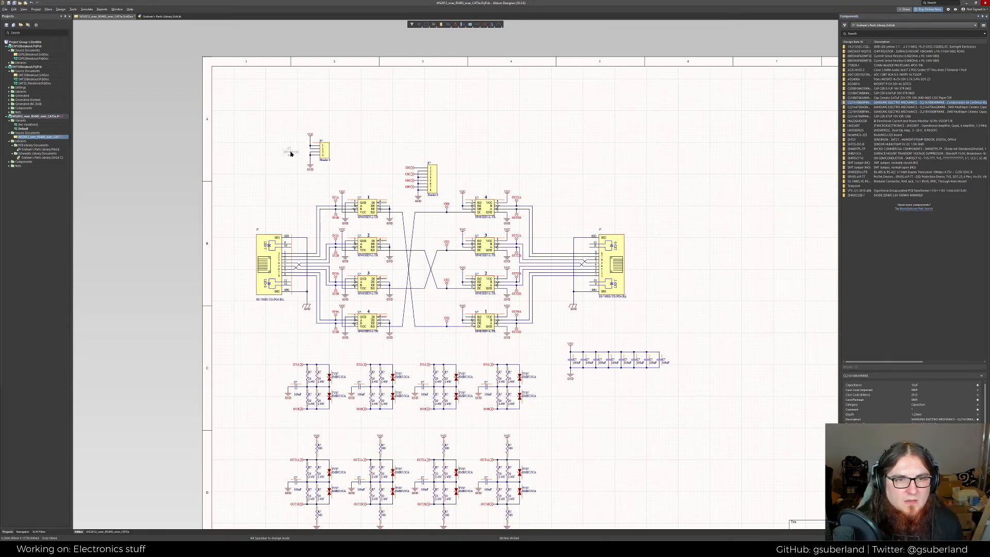
{"action": "scroll", "coordinate": [292, 156], "scroll_direction": "up", "scroll_amount": 5, "text": "ctrl"}
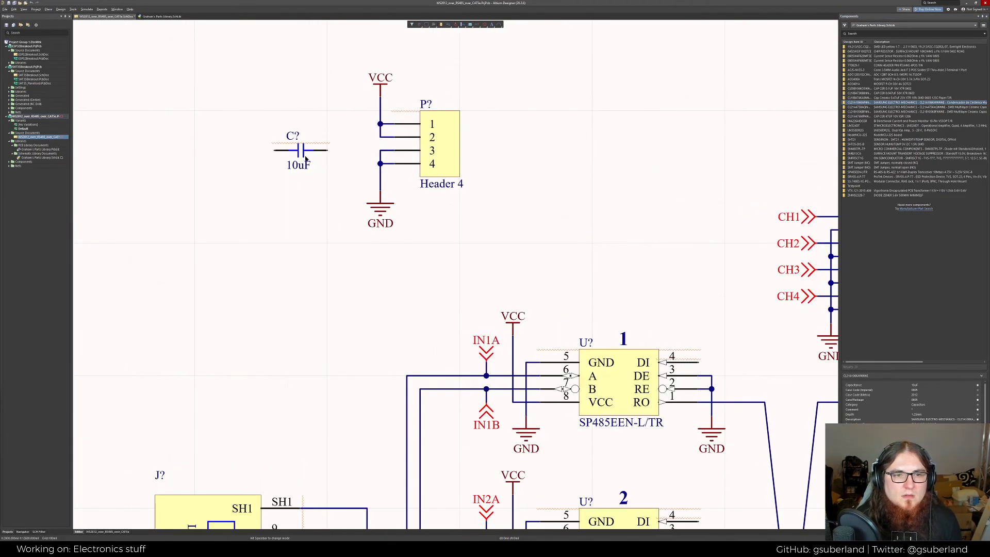
{"action": "key", "text": "space"}
{"action": "left_click_drag", "start_coordinate": [301, 150], "coordinate": [330, 131]}
Wire the 10uF capacitor's upper pin to the header's VCC line and its lower pin to the GND line
{"action": "key", "text": "ctrl+w"}
{"action": "left_click", "coordinate": [315, 124]}
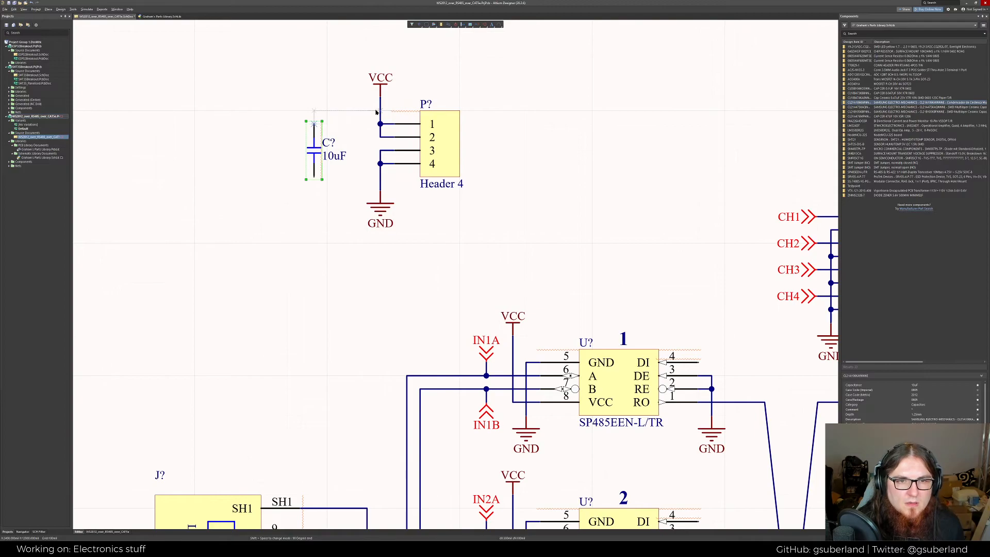
{"action": "left_click", "coordinate": [380, 121]}
{"action": "left_click", "coordinate": [313, 178]}
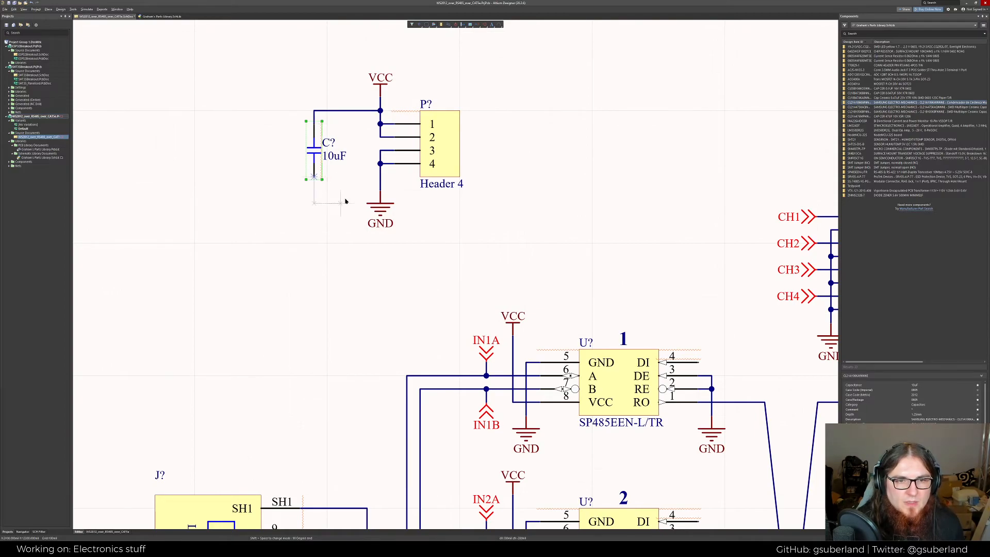
{"action": "left_click", "coordinate": [380, 190]}
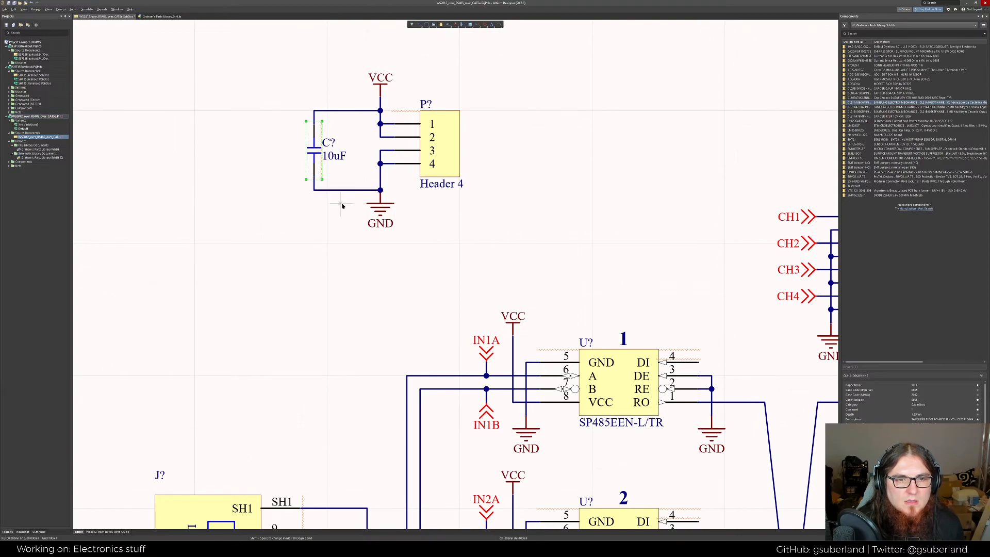
Move the header's GND port down one grid step, delete the horizontal ground wire, and shorten the remaining vertical wires by one step
{"action": "left_click_drag", "start_coordinate": [380, 205], "coordinate": [381, 205]}
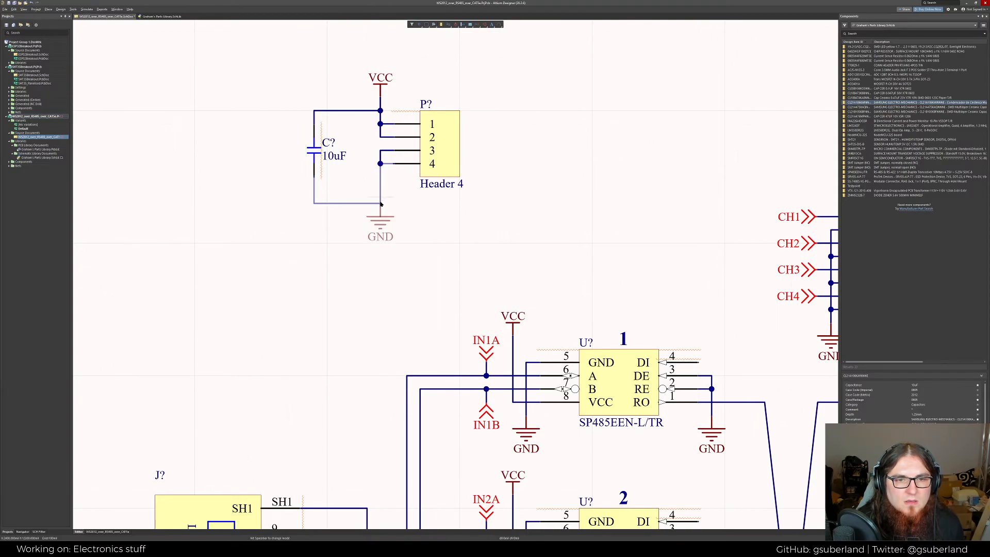
{"action": "left_click", "coordinate": [353, 204]}
{"action": "left_click", "coordinate": [353, 204]}
{"action": "key", "text": "Delete"}
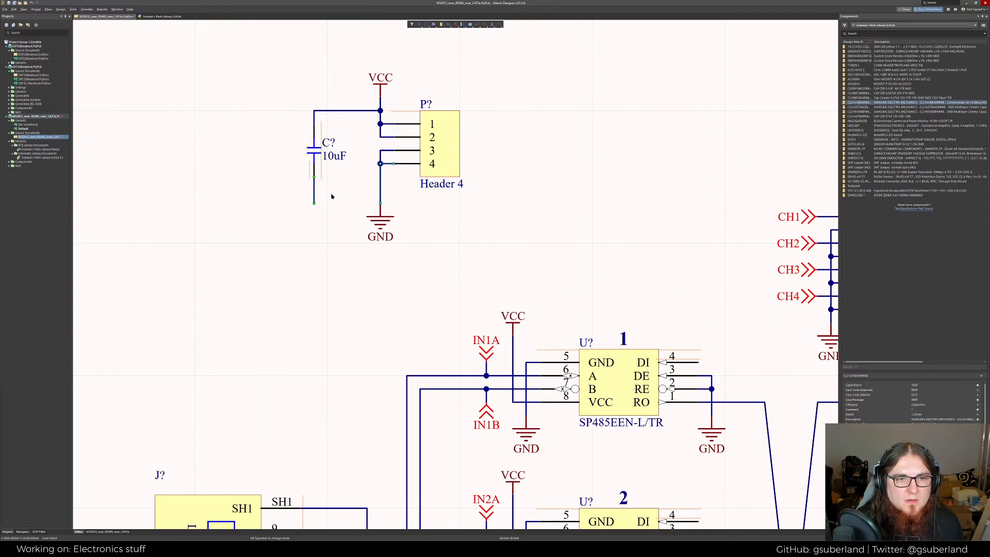
{"action": "left_click_drag", "start_coordinate": [314, 203], "coordinate": [314, 191]}
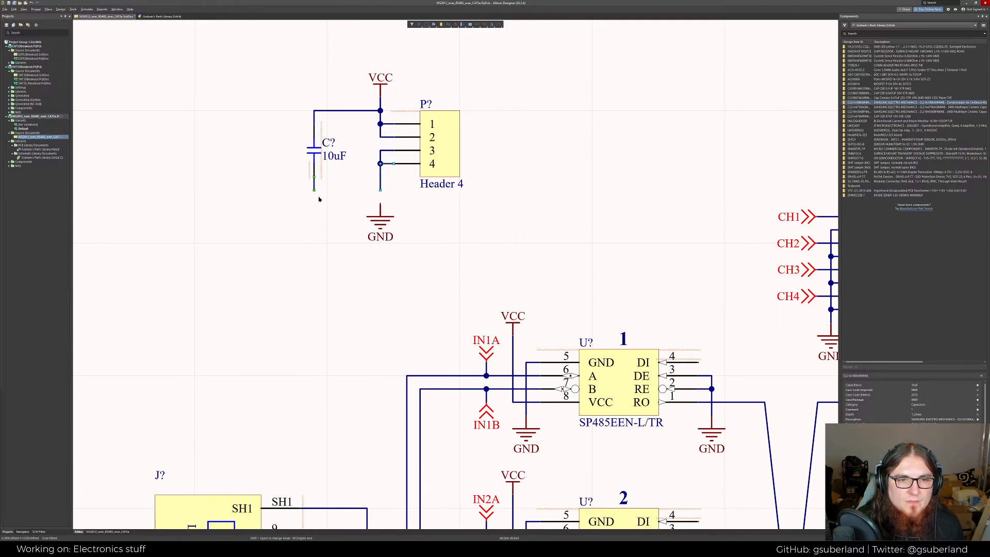
Wire the 10uF capacitor's lower end across to the header's ground line and join that line to the lowered GND port
{"action": "left_click", "coordinate": [318, 197]}
{"action": "key", "text": "ctrl+w"}
{"action": "left_click", "coordinate": [314, 190]}
{"action": "left_click", "coordinate": [380, 190]}
{"action": "left_click", "coordinate": [380, 204]}
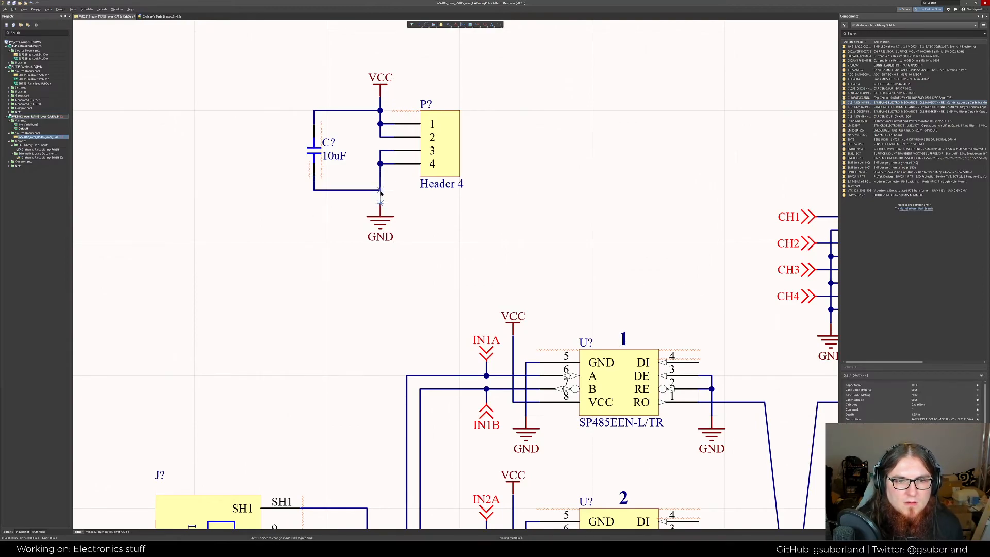
{"action": "left_click", "coordinate": [380, 190]}
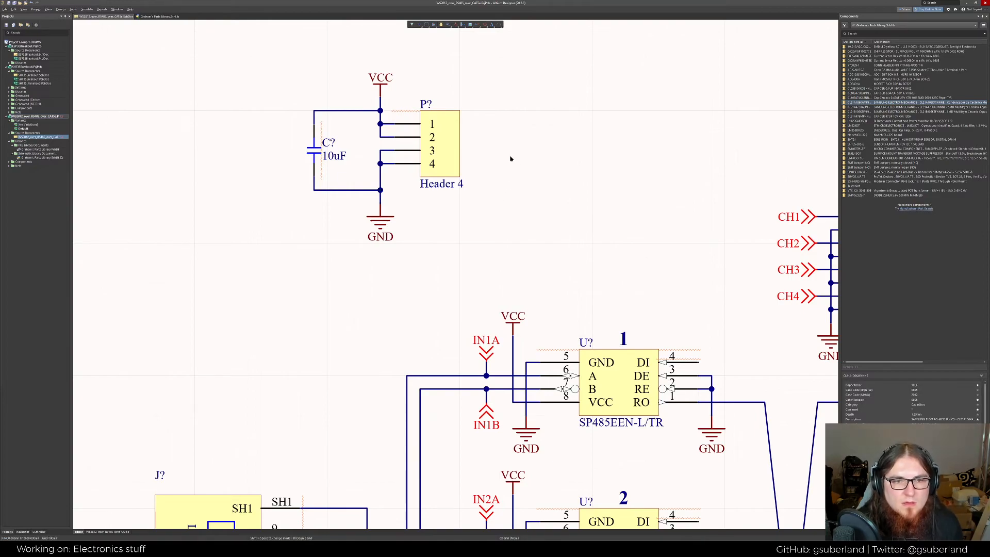
{"action": "scroll", "coordinate": [510, 159], "scroll_direction": "down", "scroll_amount": 5, "text": "ctrl"}
{"action": "scroll", "coordinate": [477, 186], "scroll_direction": "up", "scroll_amount": 3, "text": "ctrl"}
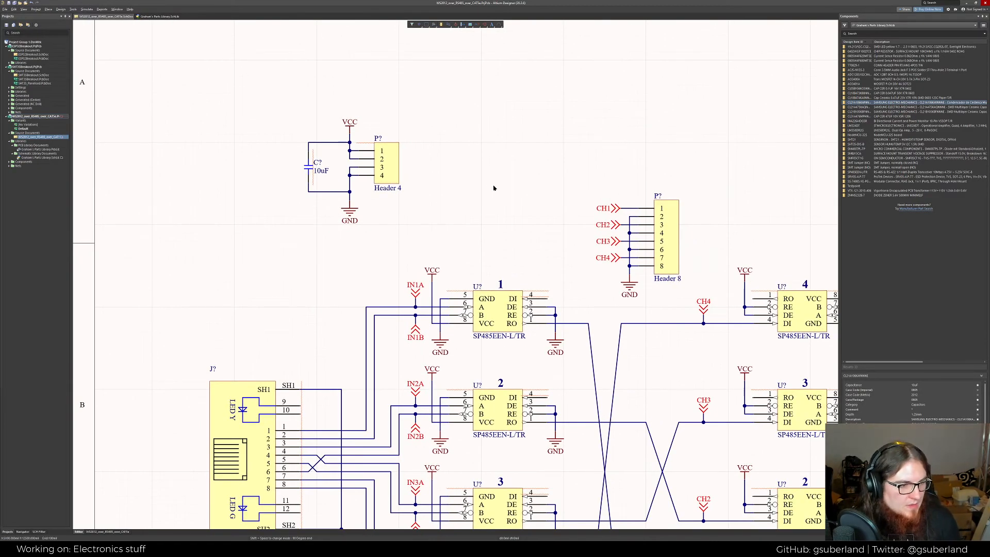
{"action": "scroll", "coordinate": [492, 185], "scroll_direction": "down", "scroll_amount": 4, "text": "ctrl"}
{"action": "scroll", "coordinate": [393, 155], "scroll_direction": "up", "scroll_amount": 3, "text": "ctrl"}
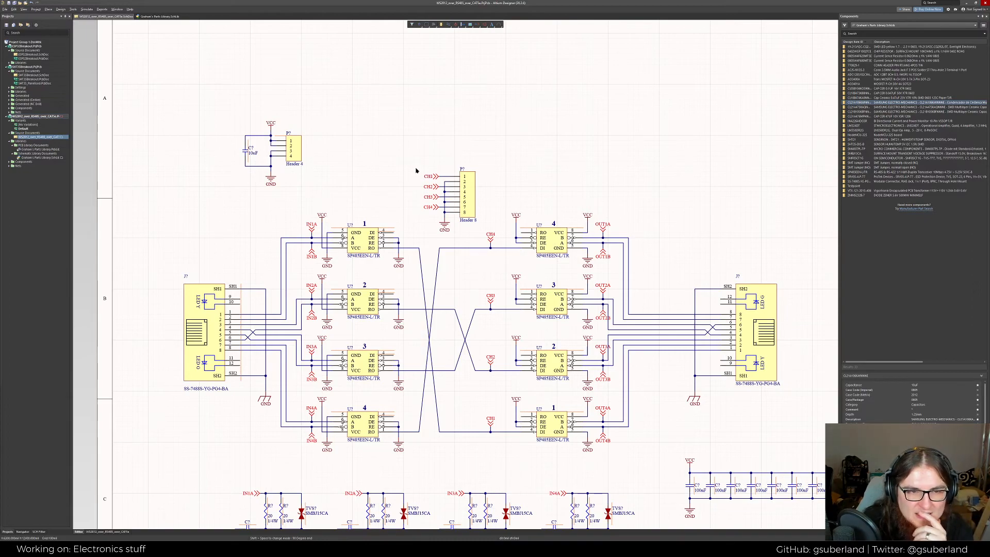
{"action": "scroll", "coordinate": [369, 160], "scroll_direction": "right", "scroll_amount": 2, "text": "shift"}
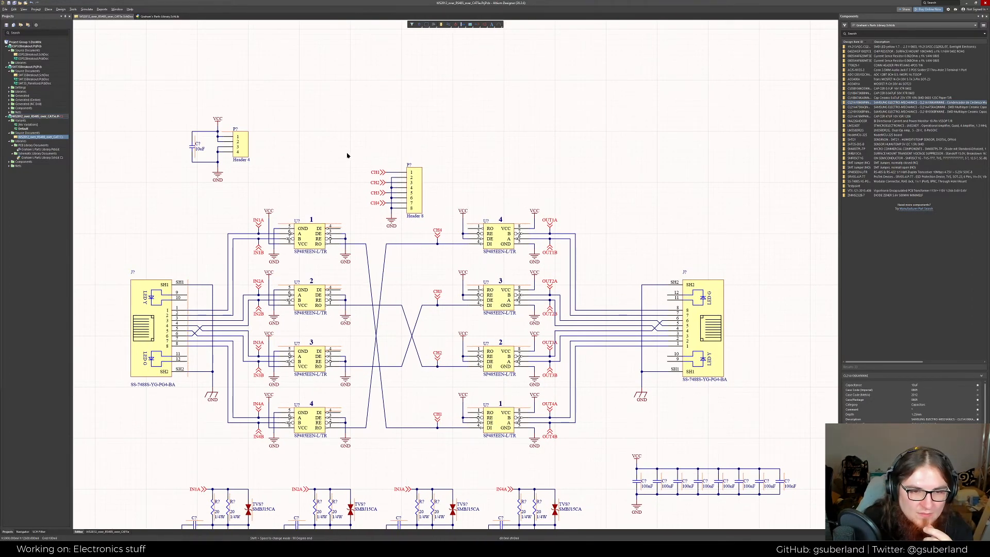
{"action": "right_click_drag", "start_coordinate": [341, 152], "coordinate": [326, 143]}
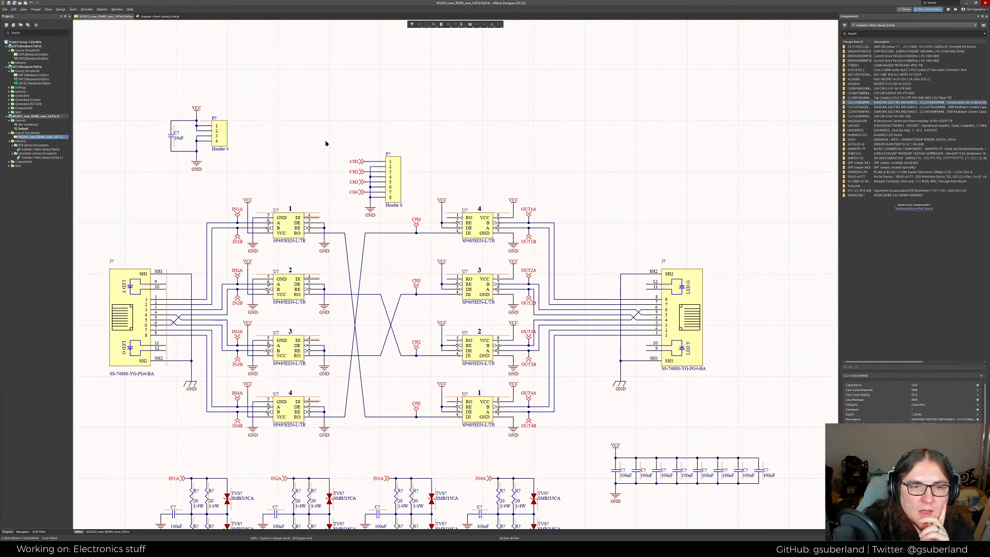
{"action": "scroll", "coordinate": [325, 143], "scroll_direction": "down", "scroll_amount": 3}
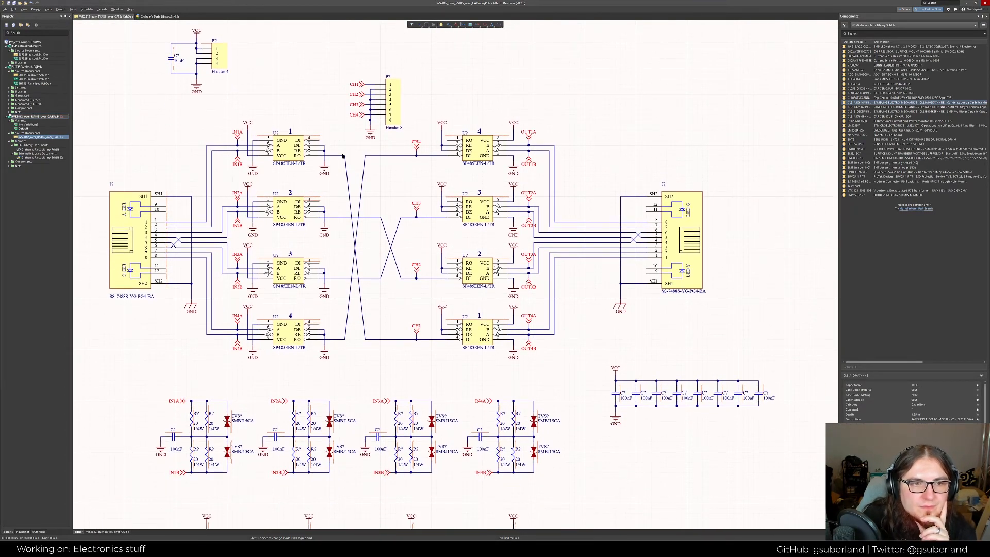
Switch to the browser, open the Sipex SP481E/SP485E transceiver datasheet and examine its maximum ratings and driver and receiver specifications
{"action": "scroll", "coordinate": [340, 153], "scroll_direction": "up", "scroll_amount": 2}
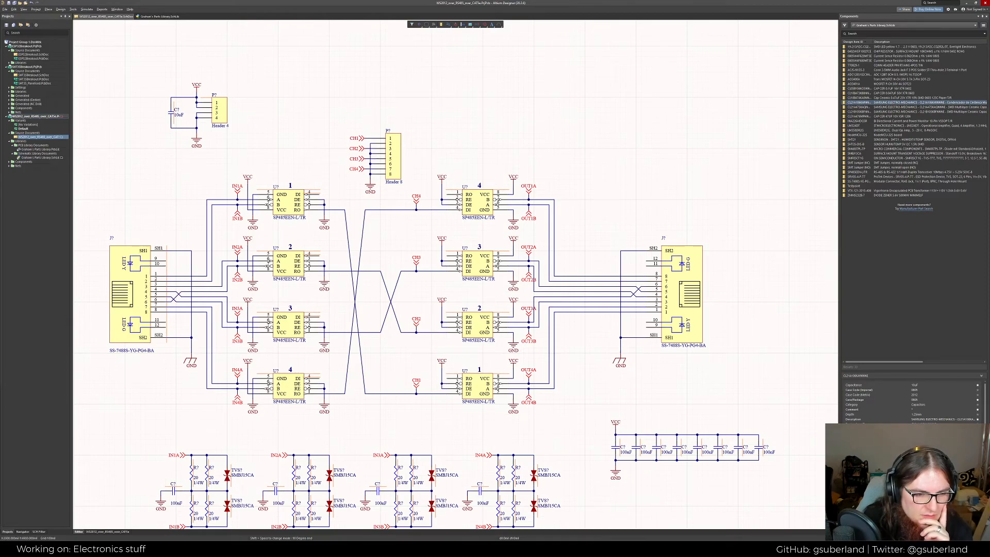
{"action": "left_click", "coordinate": [124, 542]}
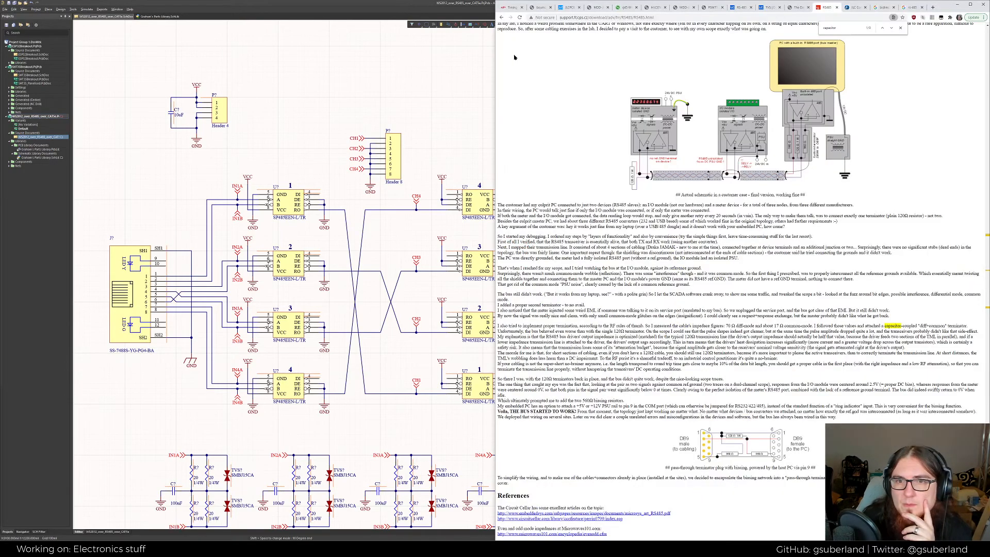
{"action": "left_click", "coordinate": [713, 8]}
{"action": "left_click", "coordinate": [769, 7]}
{"action": "left_click", "coordinate": [794, 9]}
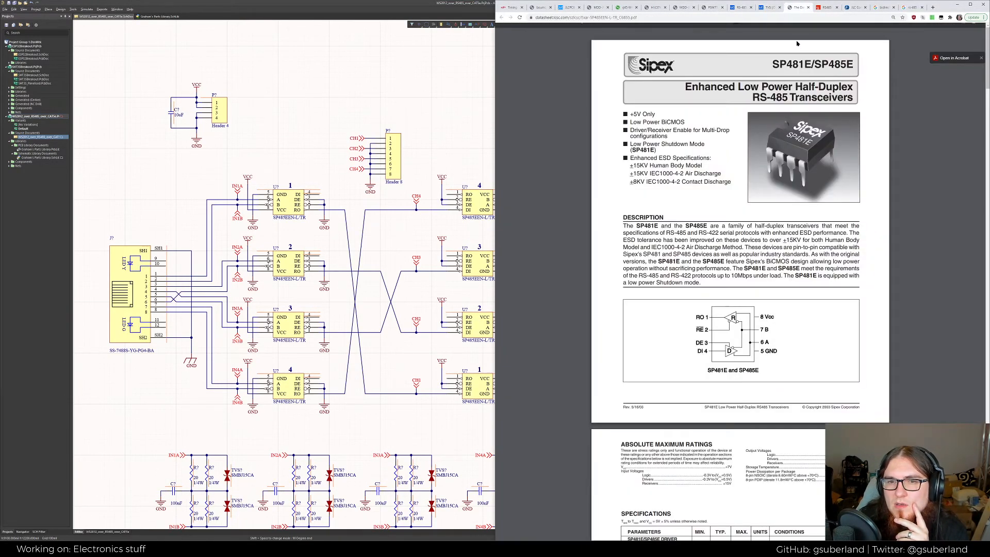
{"action": "scroll", "coordinate": [626, 132], "scroll_direction": "down", "scroll_amount": 5}
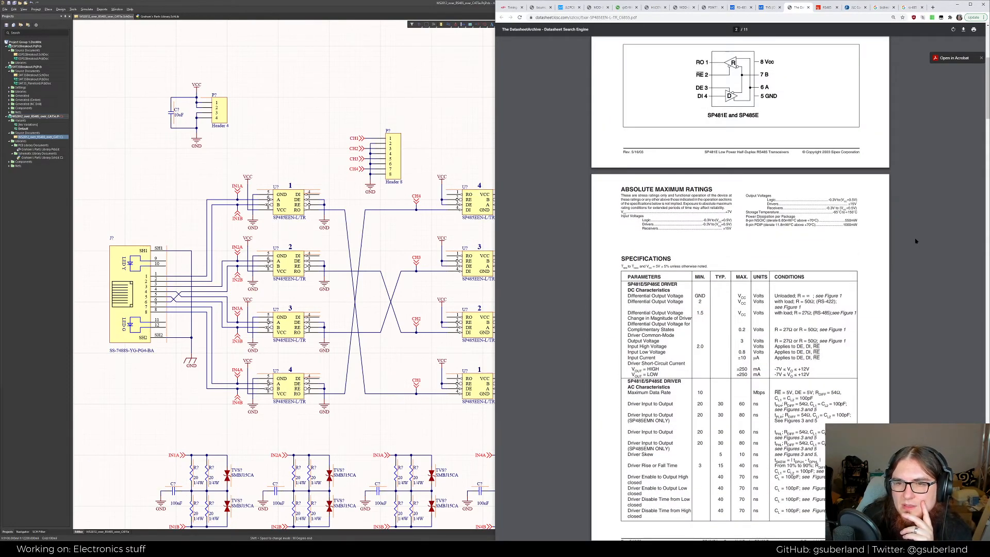
{"action": "scroll", "coordinate": [865, 237], "scroll_direction": "down", "scroll_amount": 2}
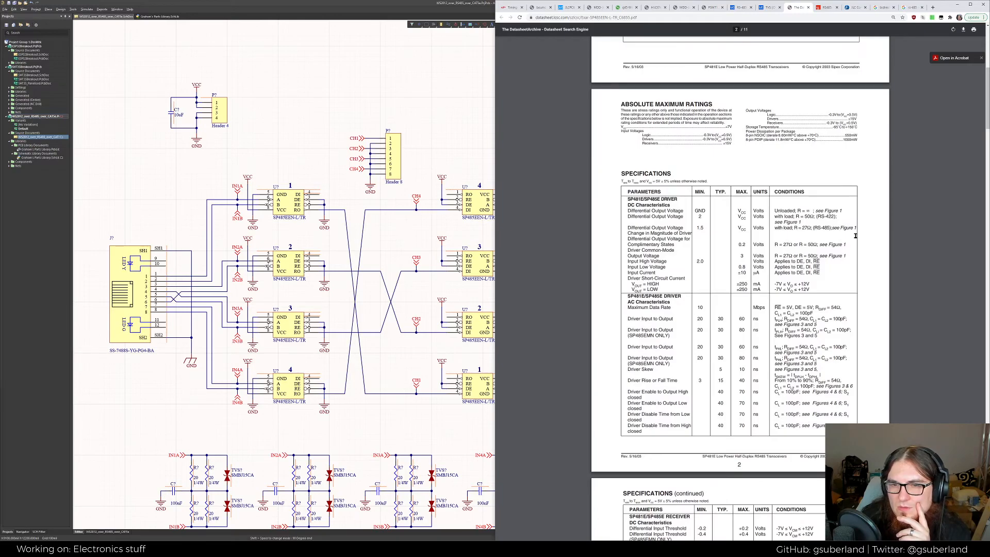
{"action": "scroll", "coordinate": [622, 250], "scroll_direction": "down", "scroll_amount": 4}
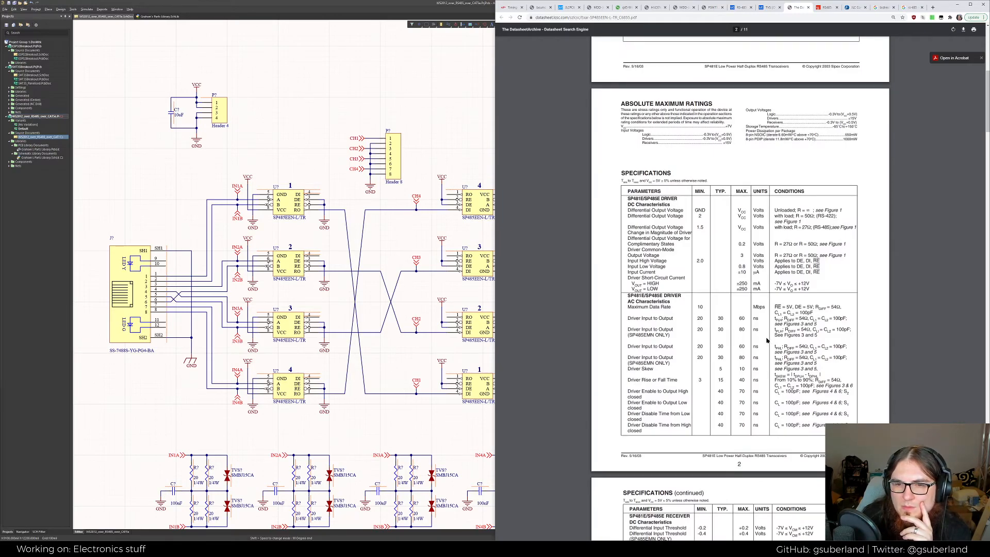
{"action": "scroll", "coordinate": [735, 293], "scroll_direction": "down", "scroll_amount": 3}
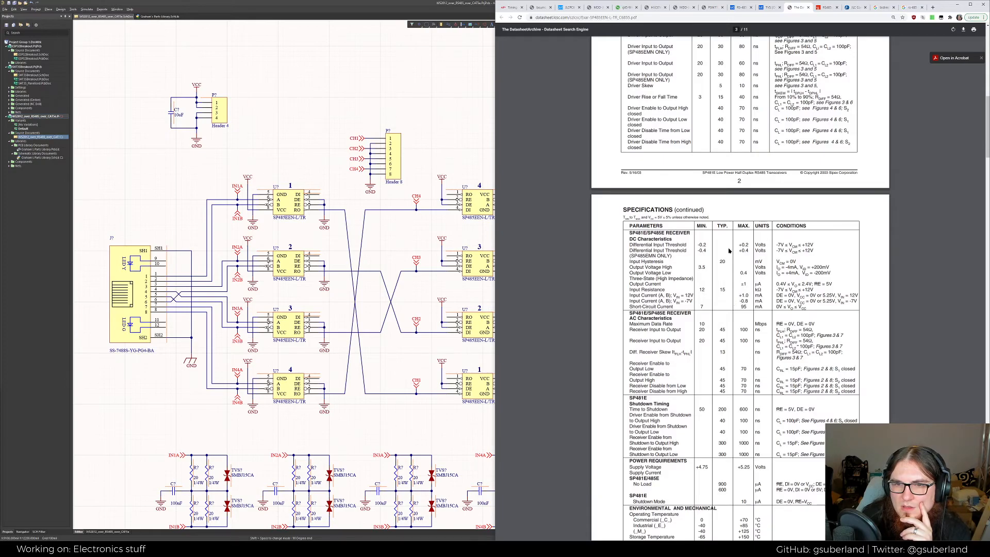
{"action": "scroll", "coordinate": [771, 244], "scroll_direction": "up", "scroll_amount": 5}
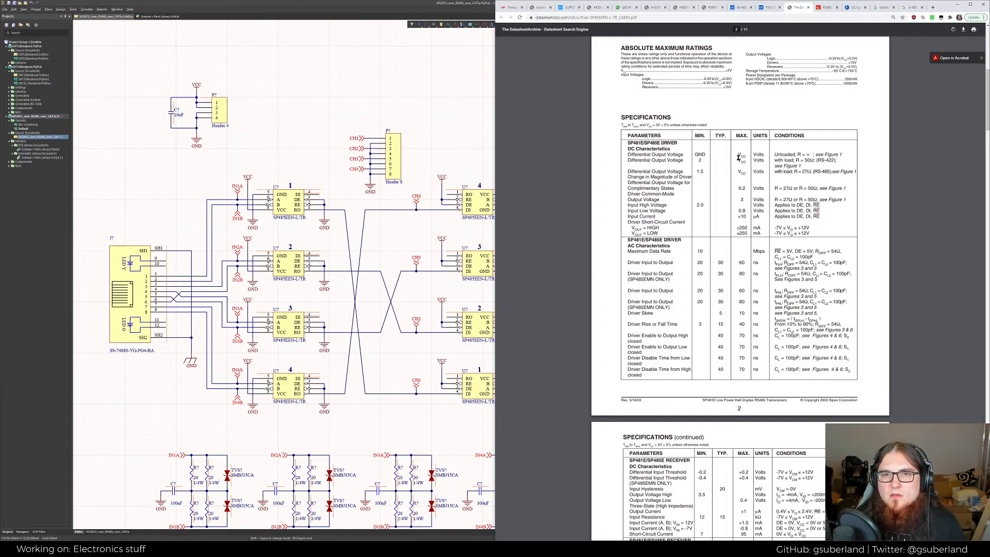
{"action": "scroll", "coordinate": [670, 144], "scroll_direction": "up", "scroll_amount": 1}
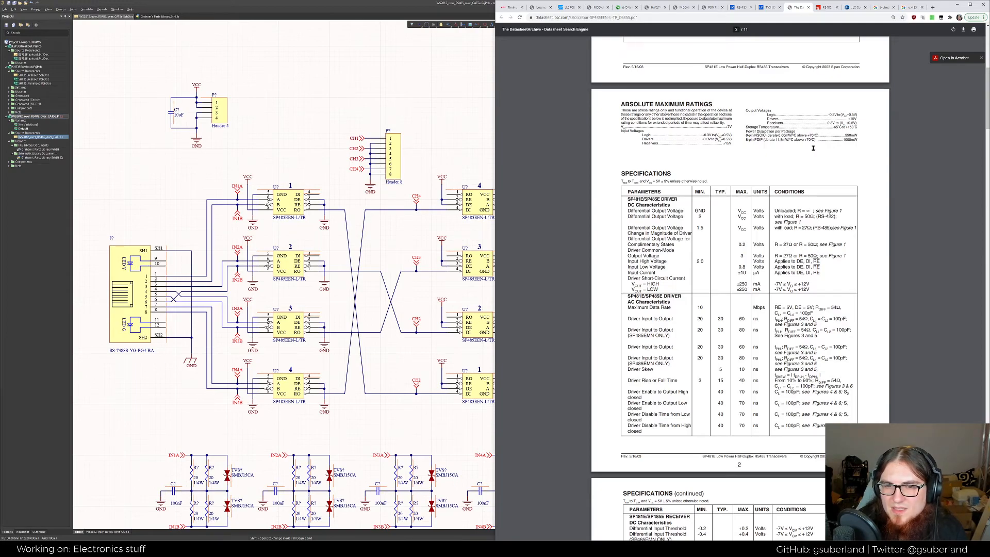
{"action": "scroll", "coordinate": [809, 152], "scroll_direction": "up", "scroll_amount": 2}
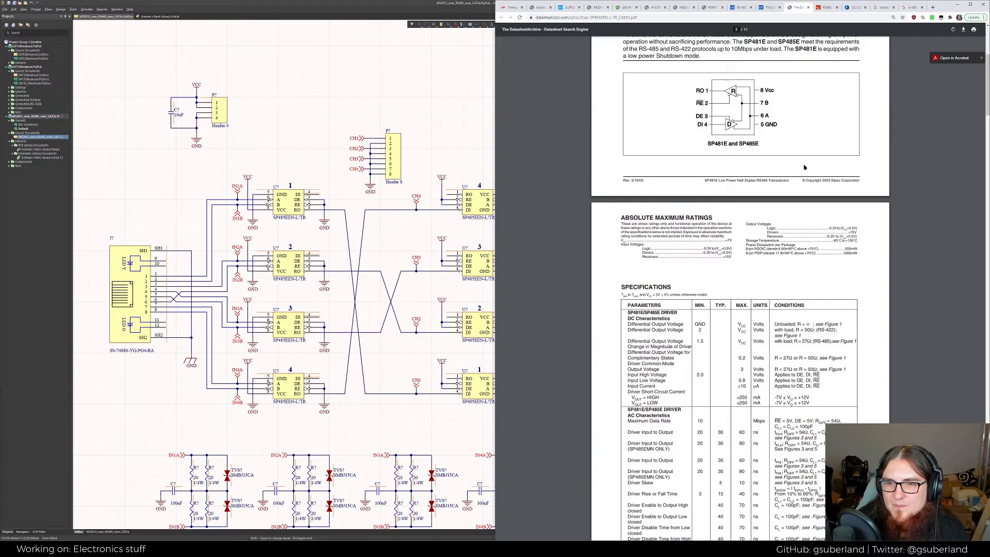
Enlarge the SP481E/SP485E datasheet and examine its features, pinout, electrical characteristics and power requirements
{"action": "scroll", "coordinate": [779, 222], "scroll_direction": "up", "scroll_amount": 5, "text": "ctrl"}
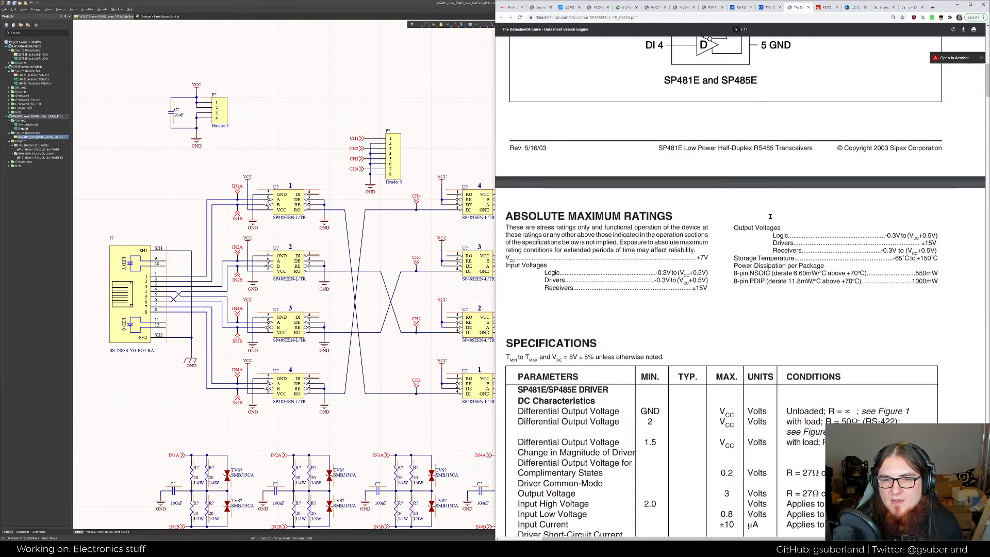
{"action": "scroll", "coordinate": [725, 255], "scroll_direction": "up", "scroll_amount": 8}
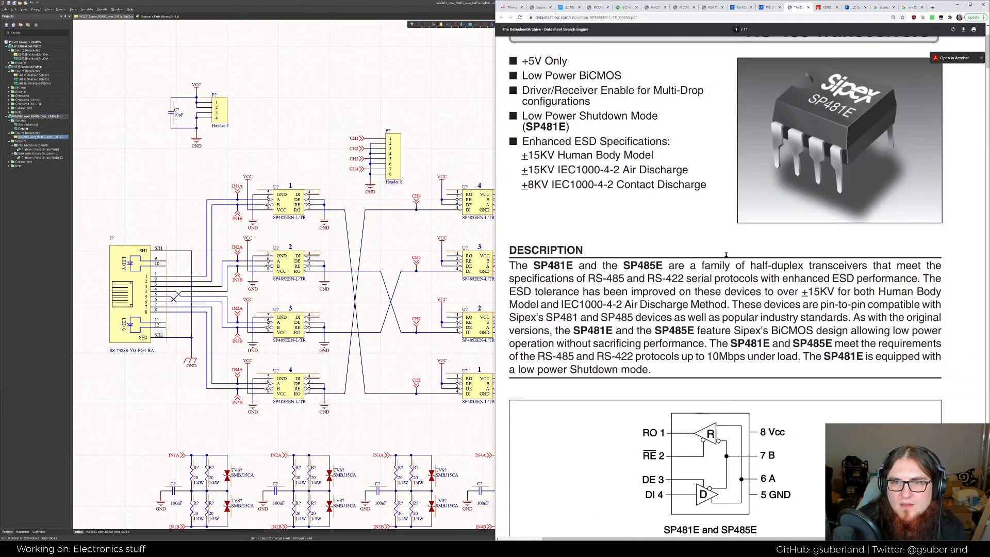
{"action": "scroll", "coordinate": [725, 254], "scroll_direction": "up", "scroll_amount": 2}
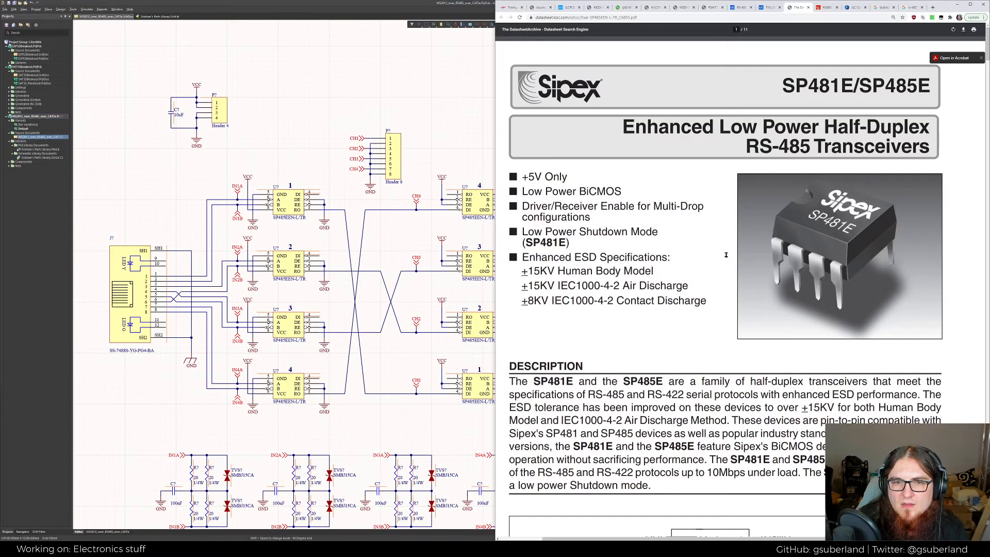
{"action": "scroll", "coordinate": [726, 254], "scroll_direction": "down", "scroll_amount": 8}
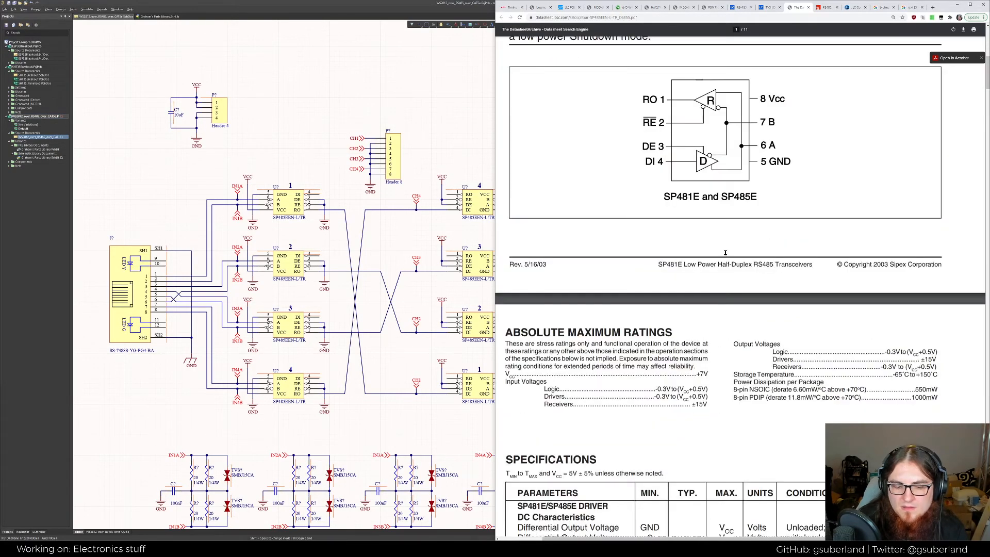
{"action": "scroll", "coordinate": [725, 253], "scroll_direction": "down", "scroll_amount": 8}
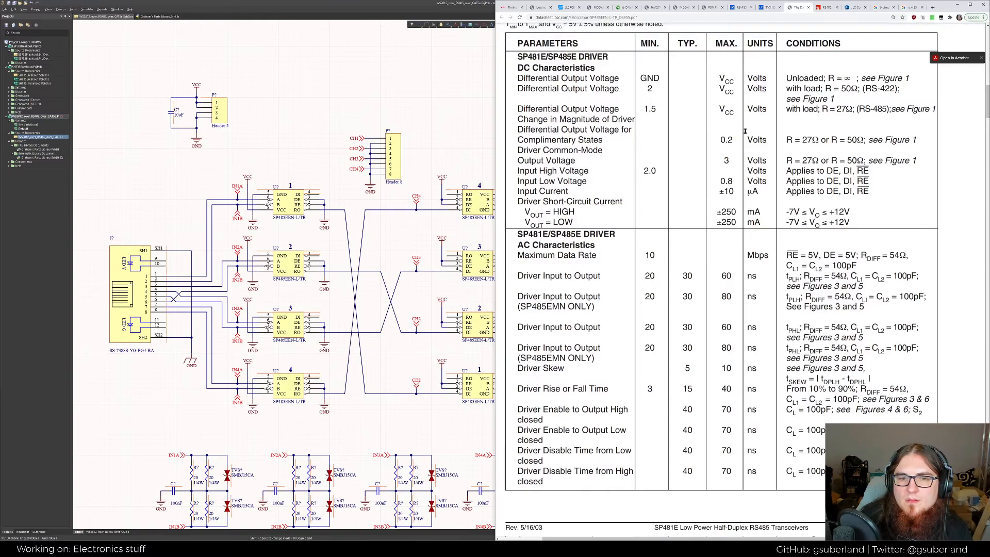
{"action": "scroll", "coordinate": [744, 131], "scroll_direction": "down", "scroll_amount": 8}
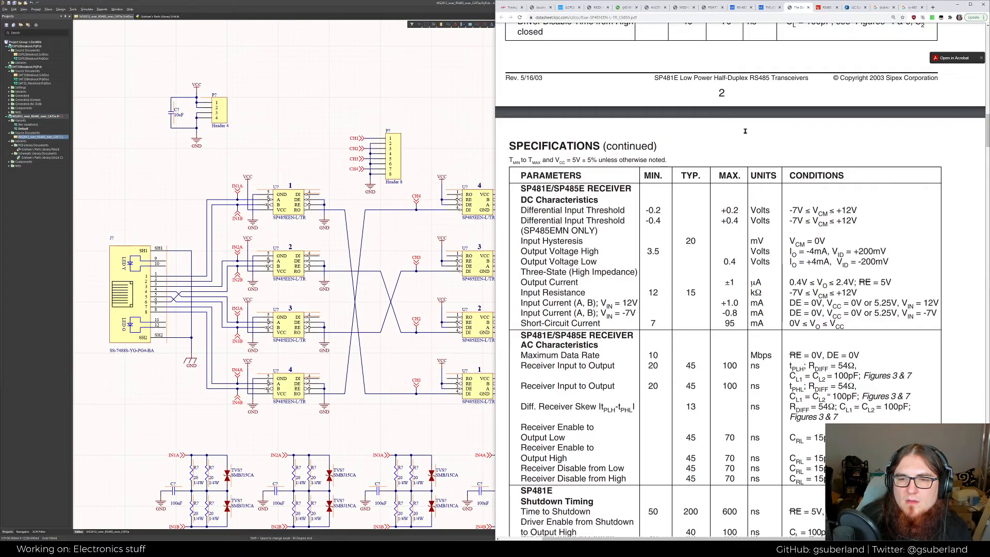
{"action": "scroll", "coordinate": [745, 131], "scroll_direction": "down", "scroll_amount": 9}
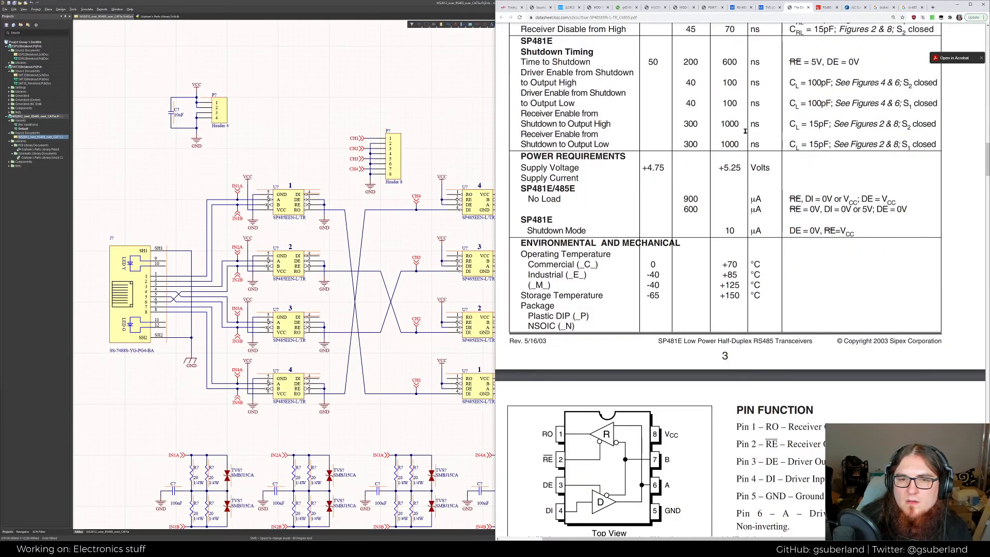
{"action": "scroll", "coordinate": [745, 131], "scroll_direction": "up", "scroll_amount": 1}
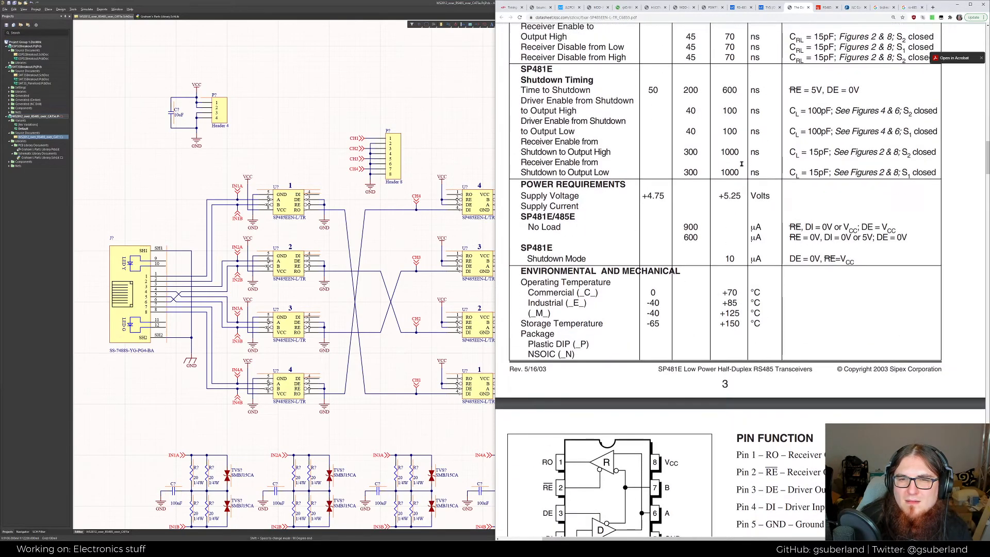
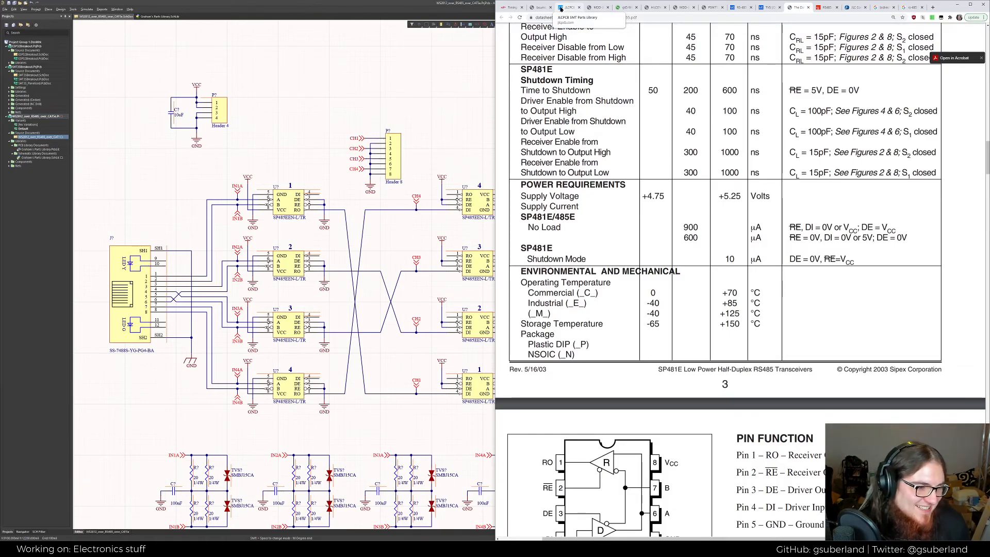
Search the JLCPCB parts library for "schott", then return to the overview of all part categories
{"action": "left_click", "coordinate": [560, 9]}
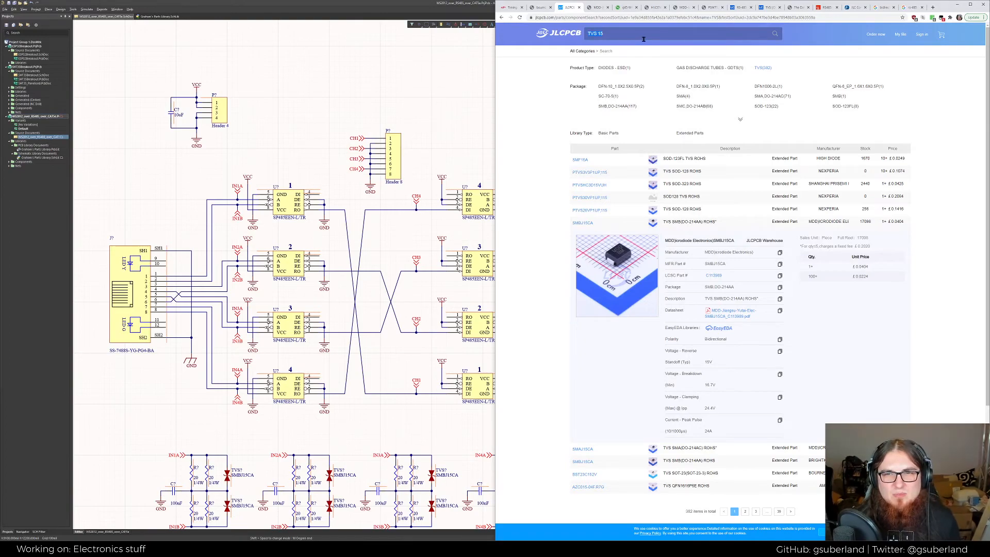
{"action": "left_click", "coordinate": [644, 39]}
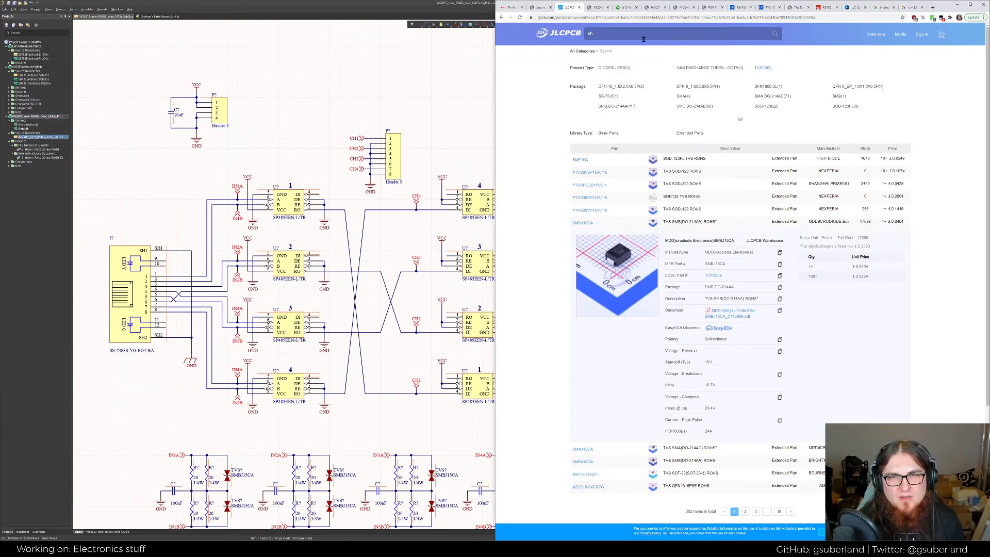
{"action": "type", "text": "schott"}
{"action": "key", "text": "Return"}
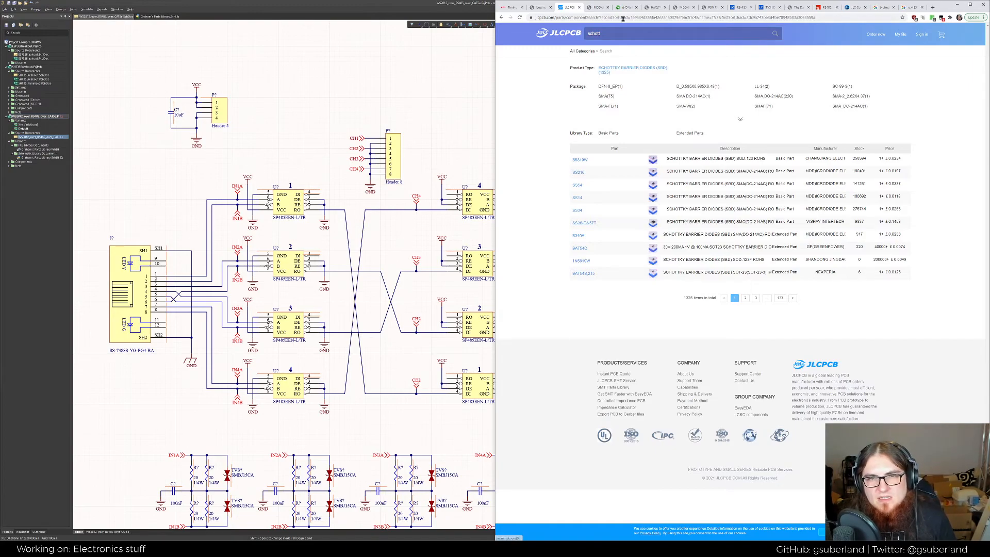
{"action": "left_click", "coordinate": [581, 51]}
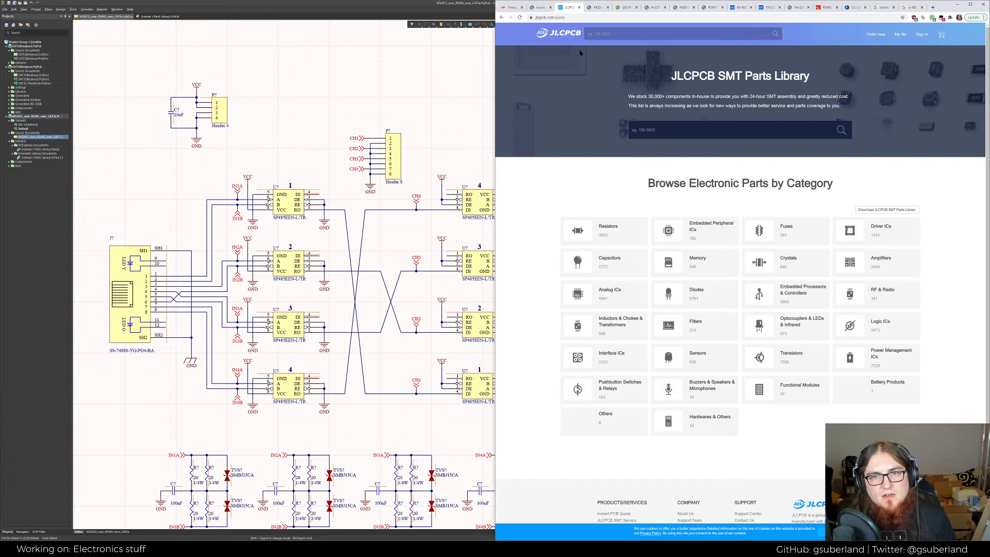
Switch back to Altium Designer and place the library's AO3401A P-channel MOSFET beside the 4-pin header
{"action": "key", "text": "alt+Tab"}
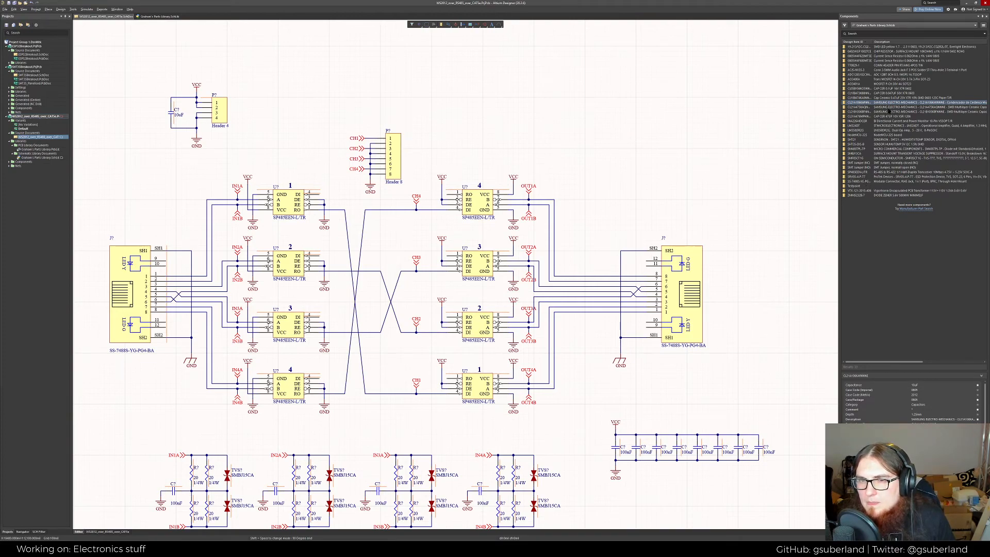
{"action": "left_click", "coordinate": [861, 84]}
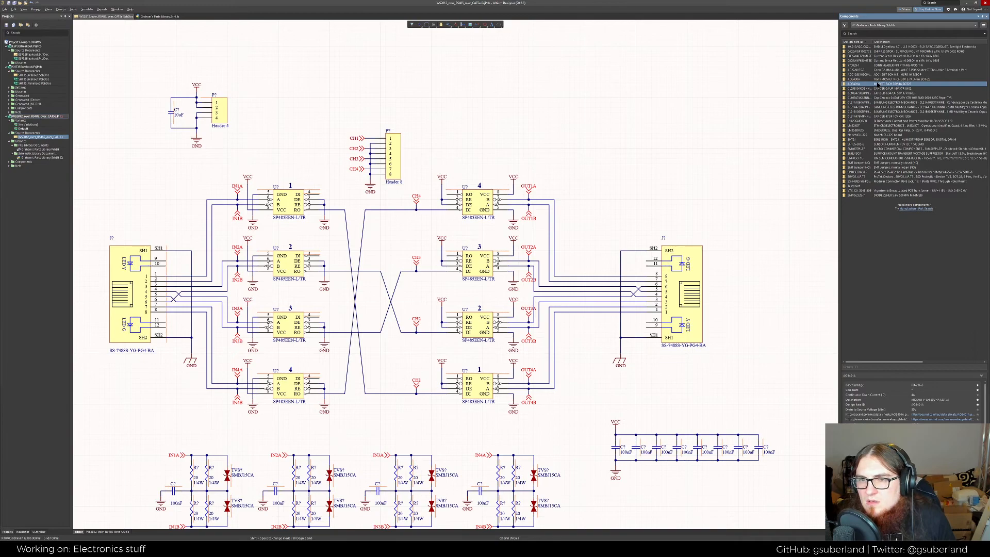
{"action": "left_click_drag", "start_coordinate": [878, 84], "coordinate": [289, 110]}
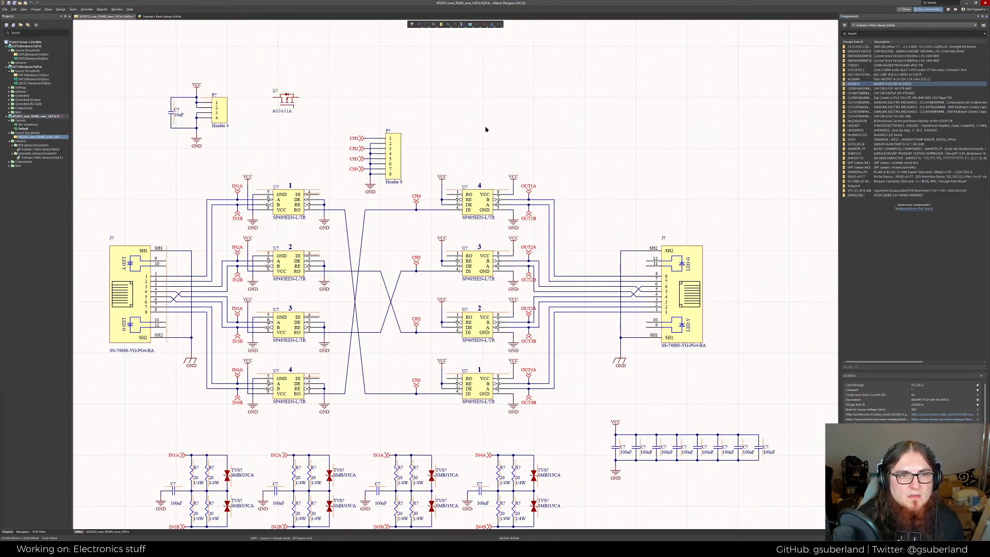
Shift the 4-pin header away from its power ports and delete all wires joining the header, 10uF capacitor, VCC and GND
{"action": "scroll", "coordinate": [252, 103], "scroll_direction": "up", "scroll_amount": 3, "text": "ctrl"}
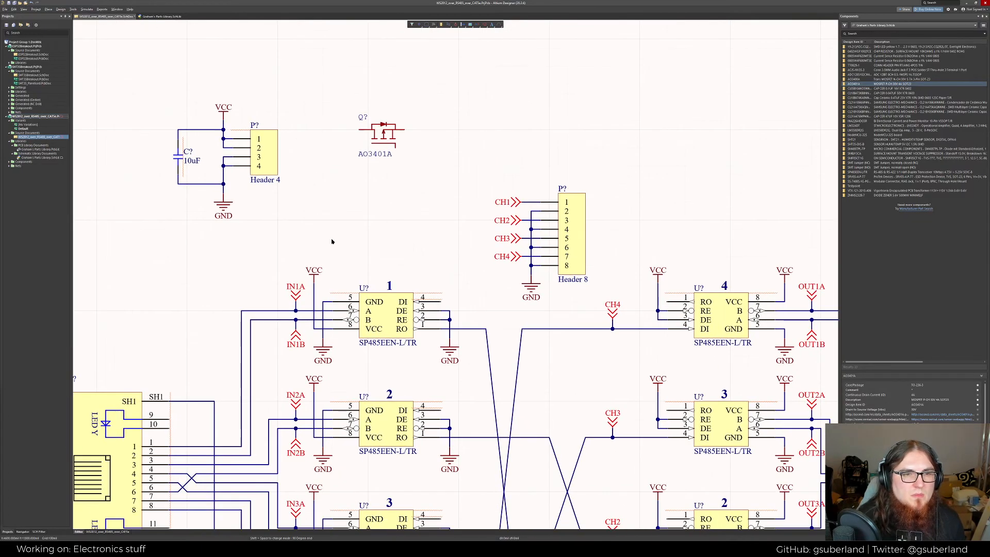
{"action": "left_click_drag", "start_coordinate": [263, 156], "coordinate": [264, 164]}
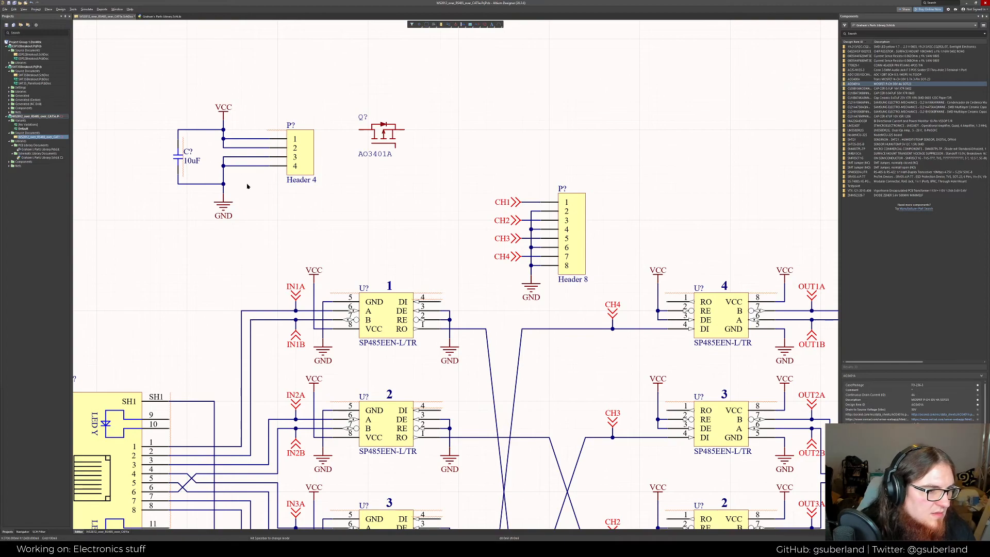
{"action": "left_click", "coordinate": [208, 130]}
{"action": "key", "text": "Delete"}
{"action": "left_click", "coordinate": [202, 183]}
{"action": "key", "text": "Delete"}
{"action": "left_click_drag", "start_coordinate": [253, 182], "coordinate": [206, 138]}
{"action": "key", "text": "Delete"}
Move the 4-pin header well away from the power ports and place the AO3401A MOSFET next to the VCC port
{"action": "left_click_drag", "start_coordinate": [296, 156], "coordinate": [467, 142]}
{"action": "left_click_drag", "start_coordinate": [362, 131], "coordinate": [263, 132]}
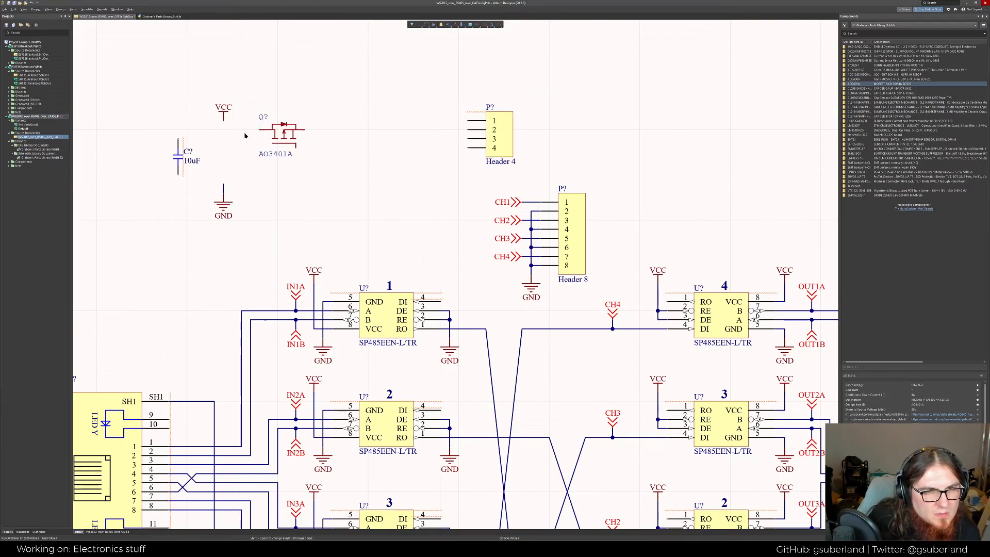
Wire the AO3401A's VCC-side pin to the VCC port and its gate pin to the GND port
{"action": "left_click", "coordinate": [223, 120]}
{"action": "left_click", "coordinate": [260, 130]}
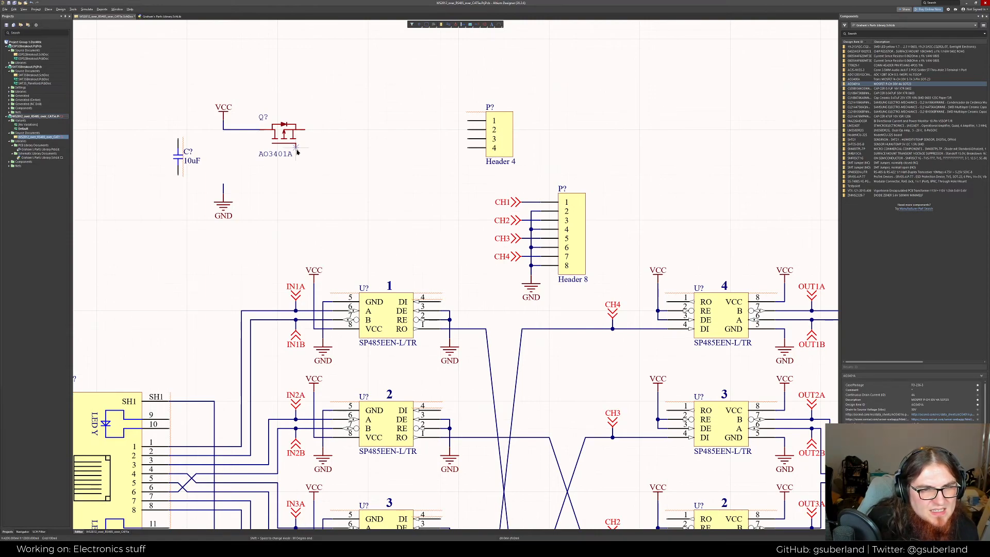
{"action": "left_click", "coordinate": [296, 149]}
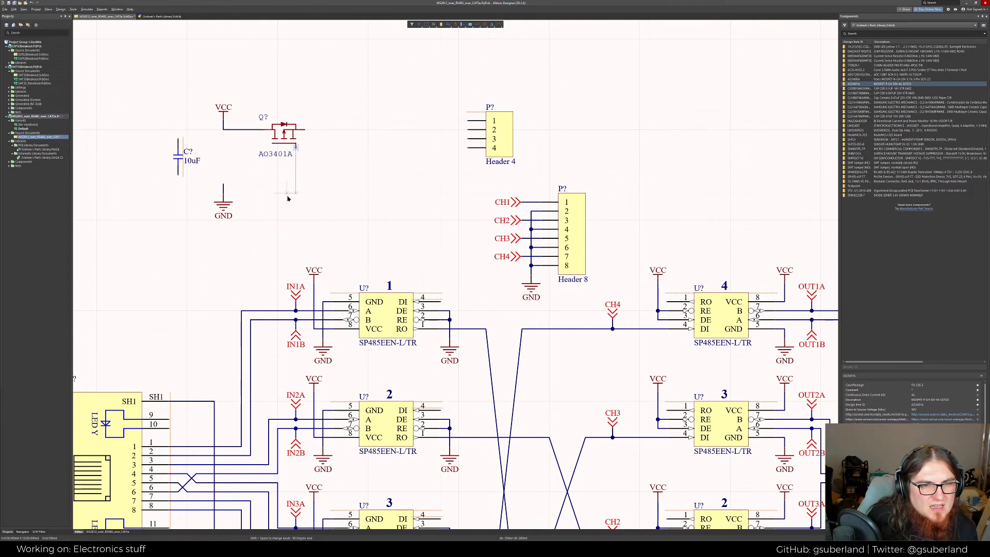
{"action": "left_click", "coordinate": [223, 181]}
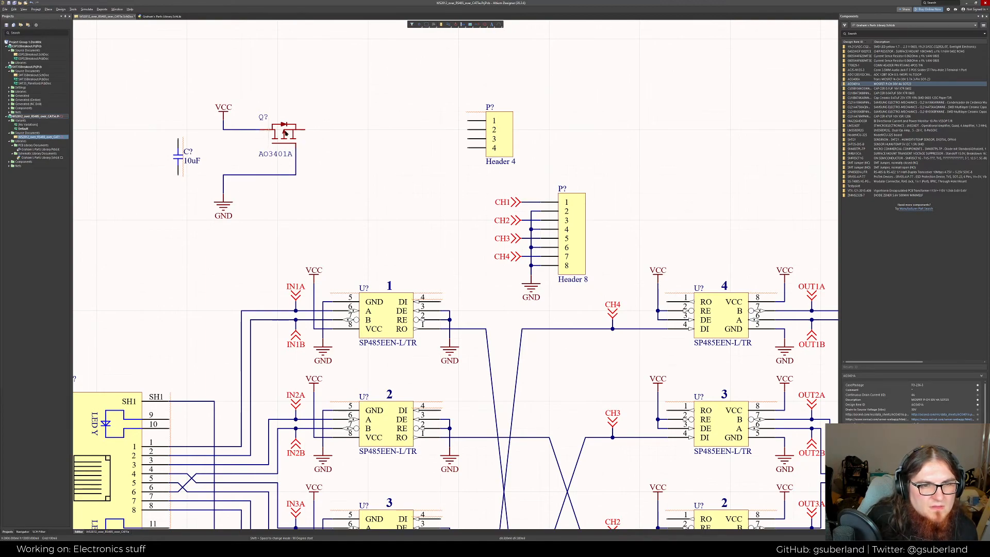
Cancel the wire from the AO3401A's free pin and move the 4-pin header closer to the MOSFET, one grid step lower
{"action": "left_click", "coordinate": [305, 130]}
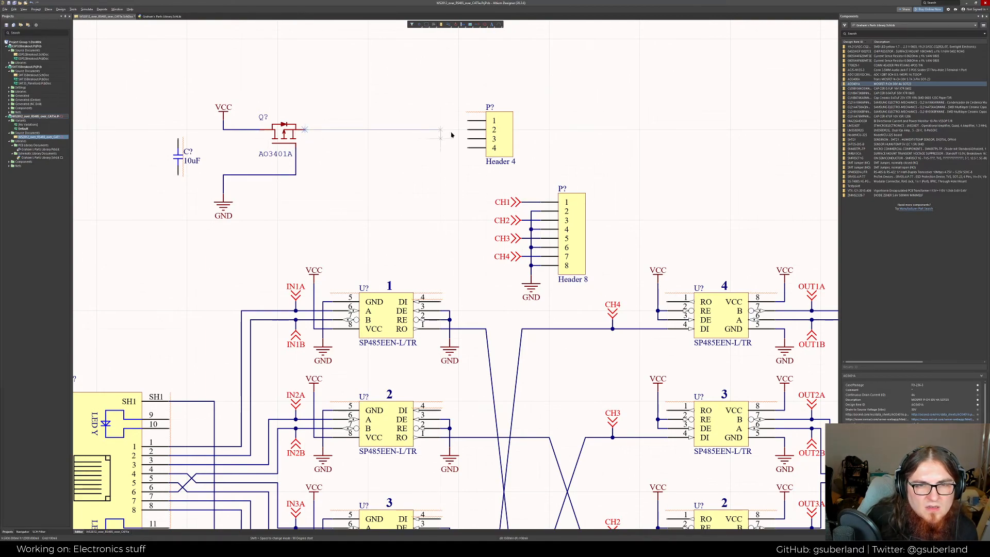
{"action": "key", "text": "Escape"}
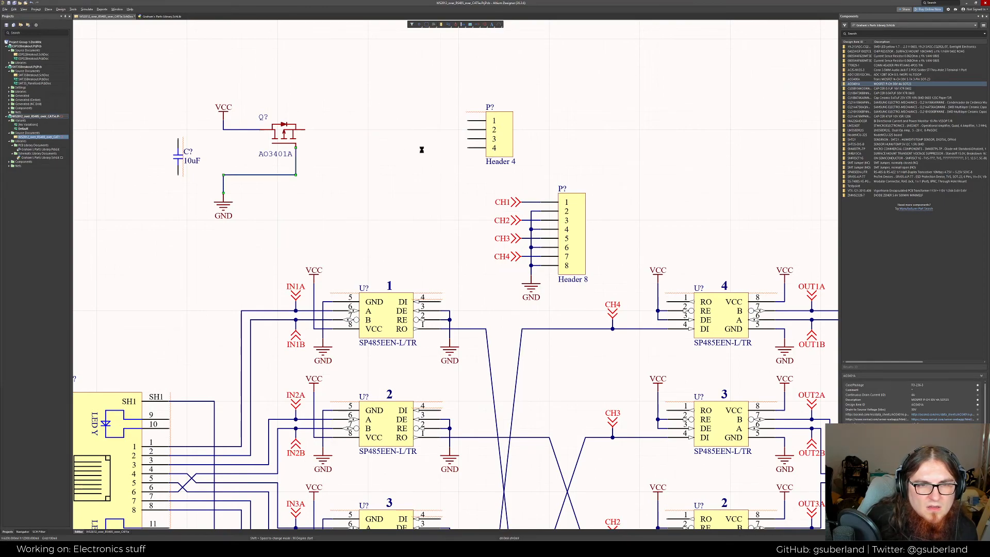
{"action": "left_click_drag", "start_coordinate": [468, 143], "coordinate": [361, 153]}
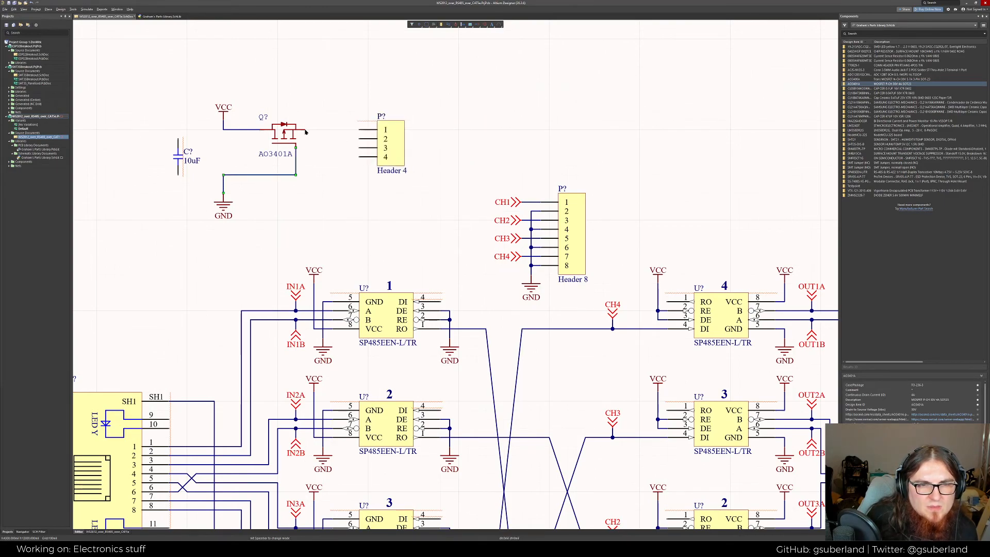
Wire the AO3401A's free pin to pin 1 of the 4-pin header
{"action": "left_click", "coordinate": [304, 129]}
{"action": "left_click", "coordinate": [359, 130]}
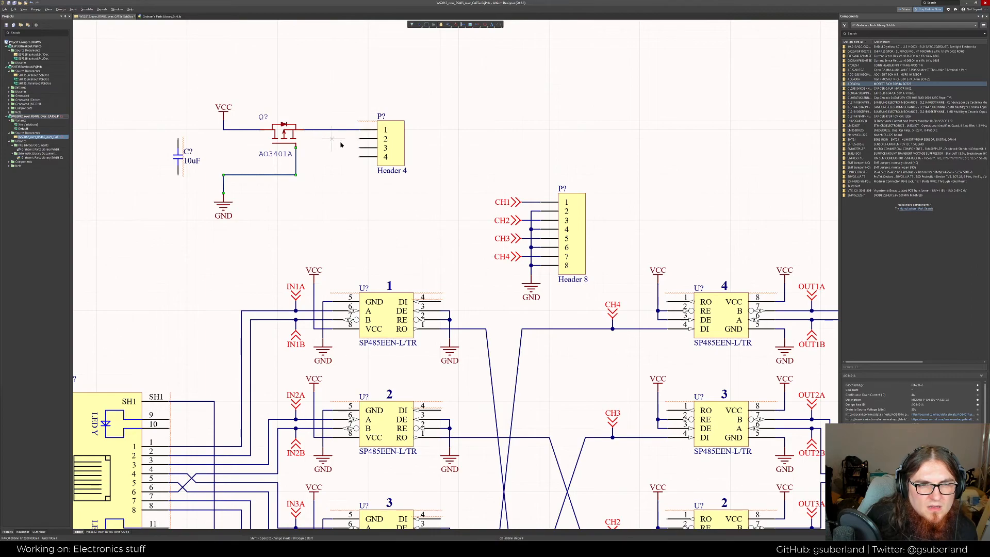
{"action": "left_click", "coordinate": [348, 131]}
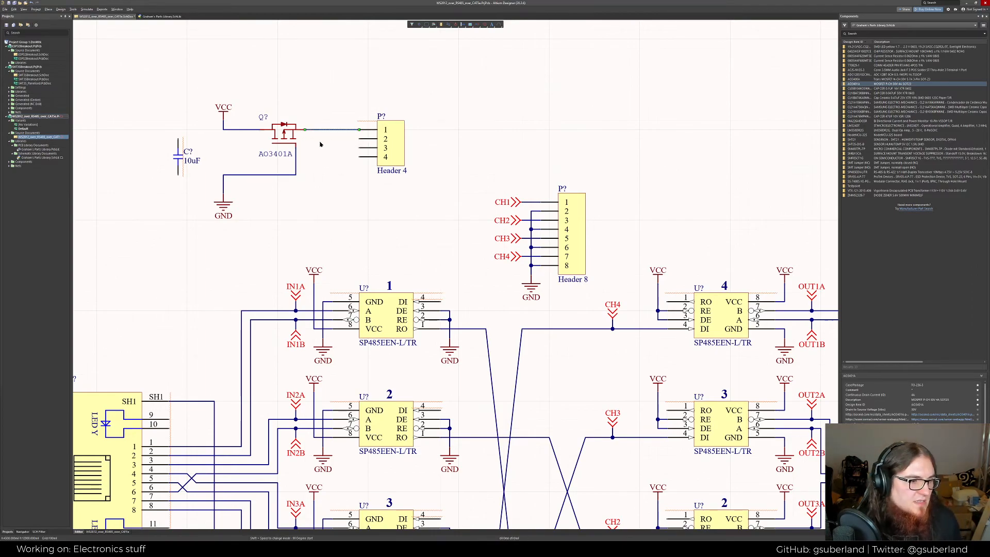
Delete the wires joining the AO3401A to the VCC and GND ports
{"action": "key", "text": "Delete"}
{"action": "left_click", "coordinate": [235, 175]}
{"action": "key", "text": "Delete"}
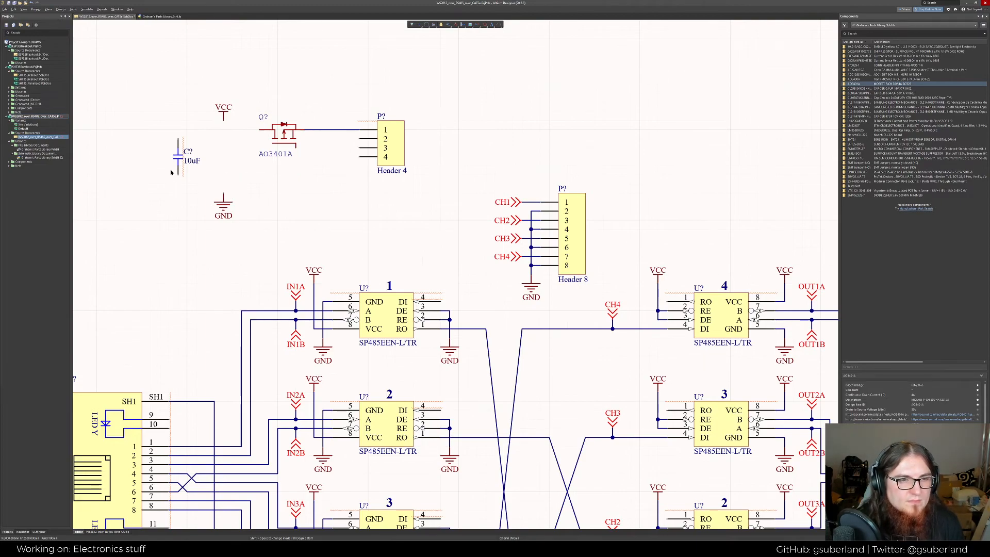
Move the 10uF capacitor to the far side of the 4-pin header and delete the wire between the header and the AO3401A
{"action": "left_click_drag", "start_coordinate": [181, 161], "coordinate": [277, 190]}
{"action": "key", "text": "ctrl+z"}
{"action": "left_click_drag", "start_coordinate": [177, 163], "coordinate": [477, 153]}
{"action": "left_click", "coordinate": [323, 130]}
{"action": "key", "text": "Delete"}
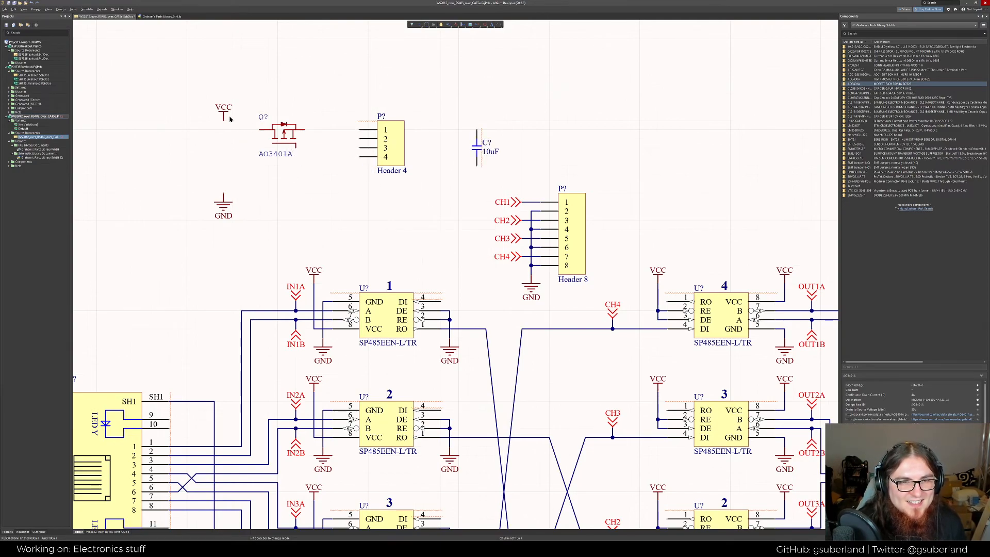
Swap the VCC port and the 4-pin header to opposite sides of the AO3401A, mirroring the header so its pins face the MOSFET
{"action": "left_click_drag", "start_coordinate": [230, 119], "coordinate": [326, 126]}
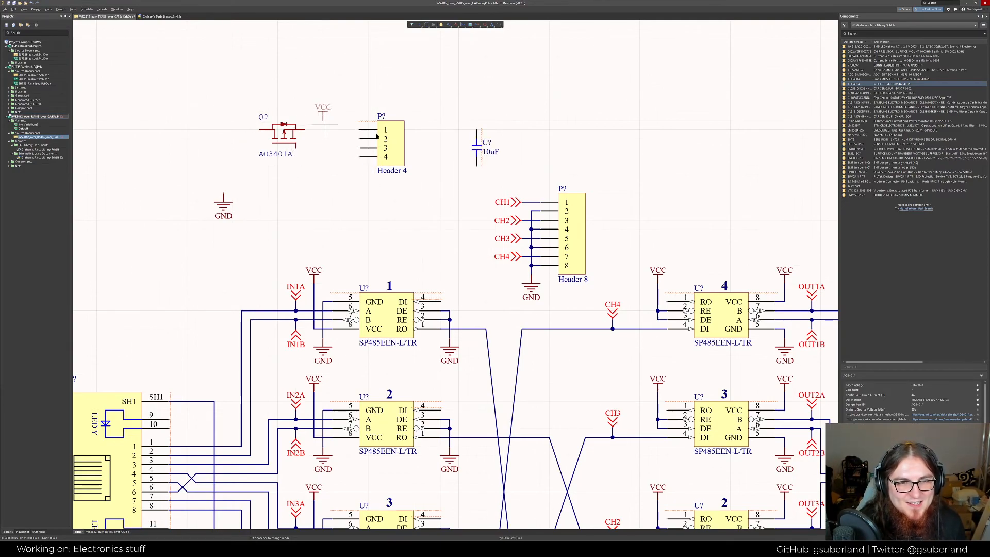
{"action": "left_click_drag", "start_coordinate": [277, 148], "coordinate": [300, 149]}
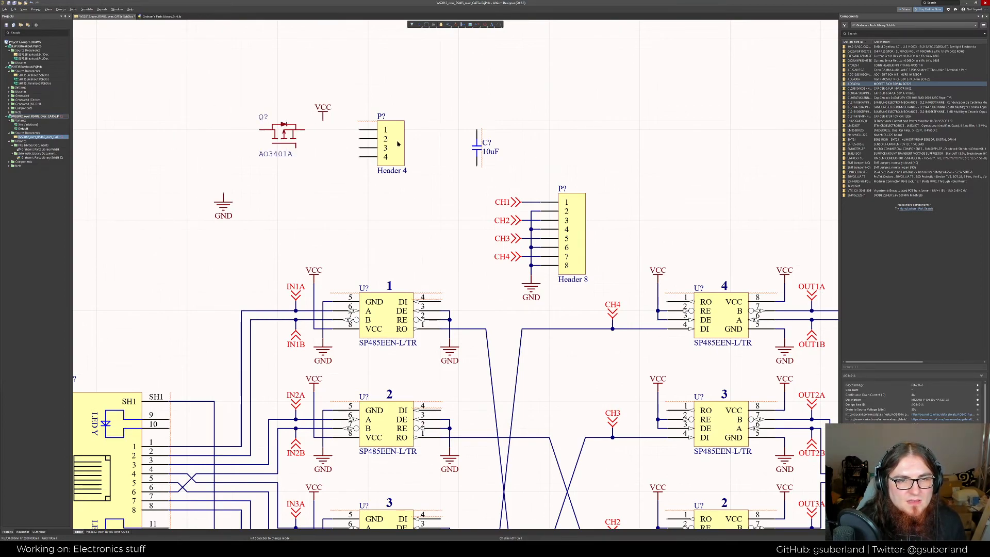
{"action": "left_click_drag", "start_coordinate": [398, 144], "coordinate": [231, 136]}
{"action": "key", "text": "x"}
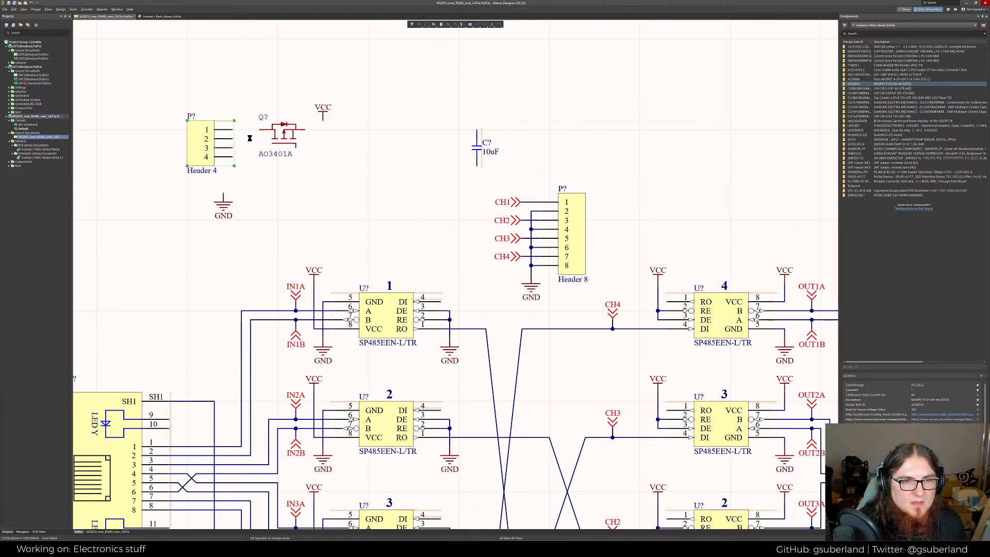
Wire pins 1 and 2 of the 4-pin header together to the AO3401A's header-side pin
{"action": "key", "text": "ctrl+w"}
{"action": "left_click", "coordinate": [232, 129]}
{"action": "left_click", "coordinate": [259, 130]}
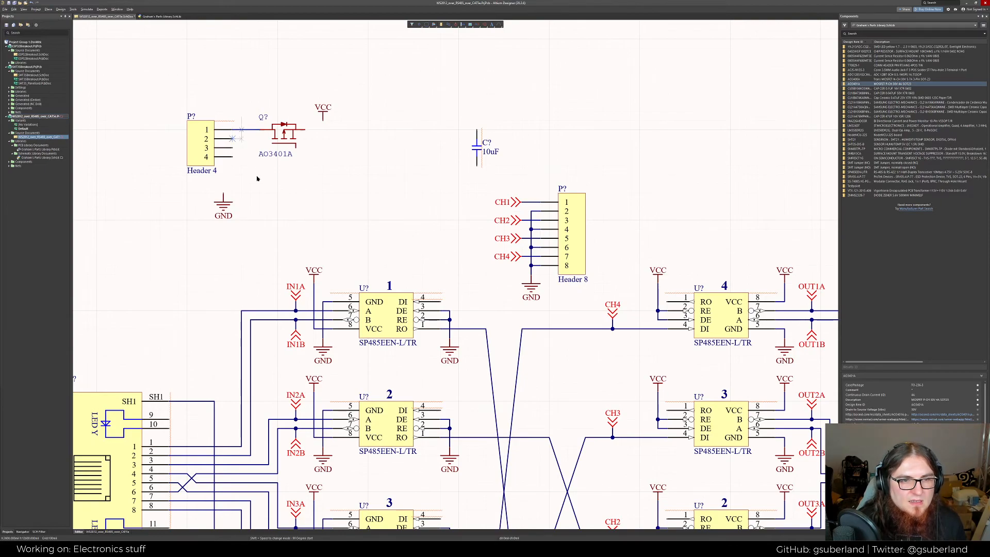
{"action": "left_click", "coordinate": [241, 129]}
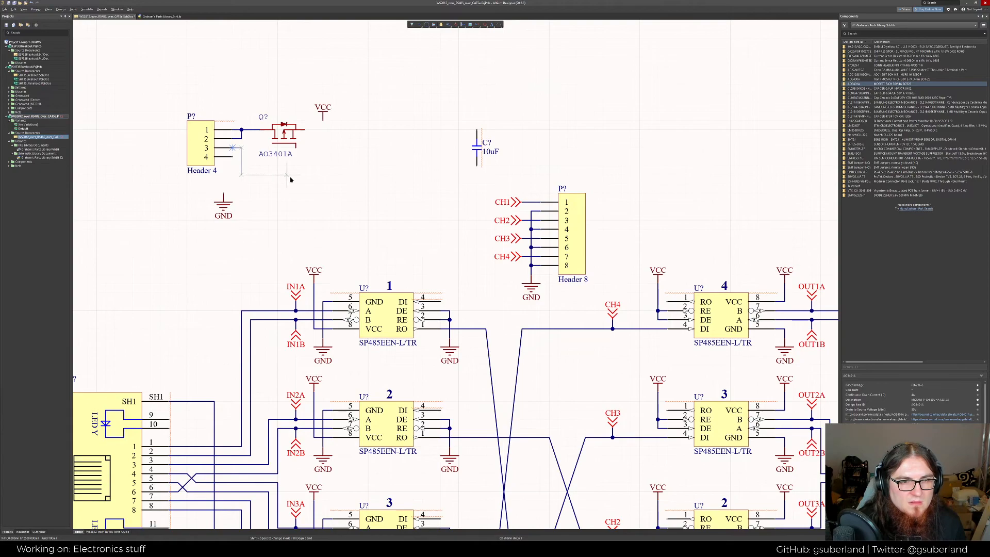
Wire header pins 3 and 4 and the AO3401A's gate together to the GND port, aligning the port beneath their junction
{"action": "left_click", "coordinate": [296, 151]}
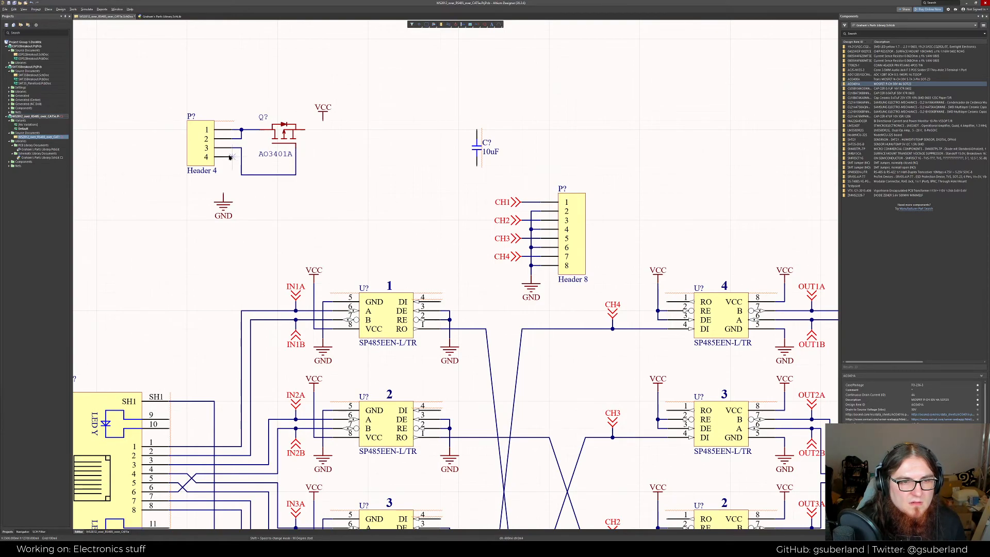
{"action": "right_click", "coordinate": [241, 197]}
{"action": "left_click_drag", "start_coordinate": [223, 204], "coordinate": [244, 195]}
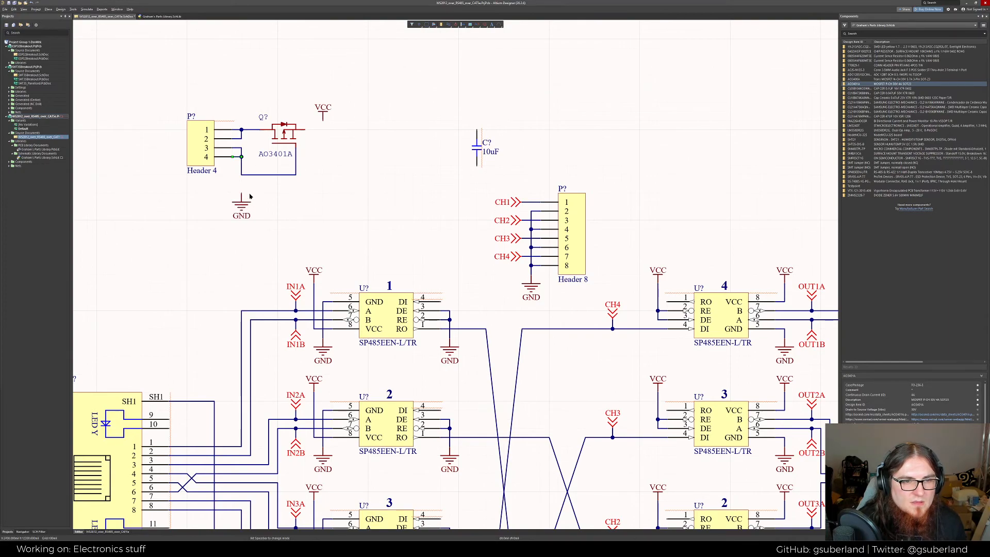
{"action": "key", "text": "ctrl+w"}
{"action": "left_click", "coordinate": [241, 193]}
{"action": "left_click", "coordinate": [241, 176]}
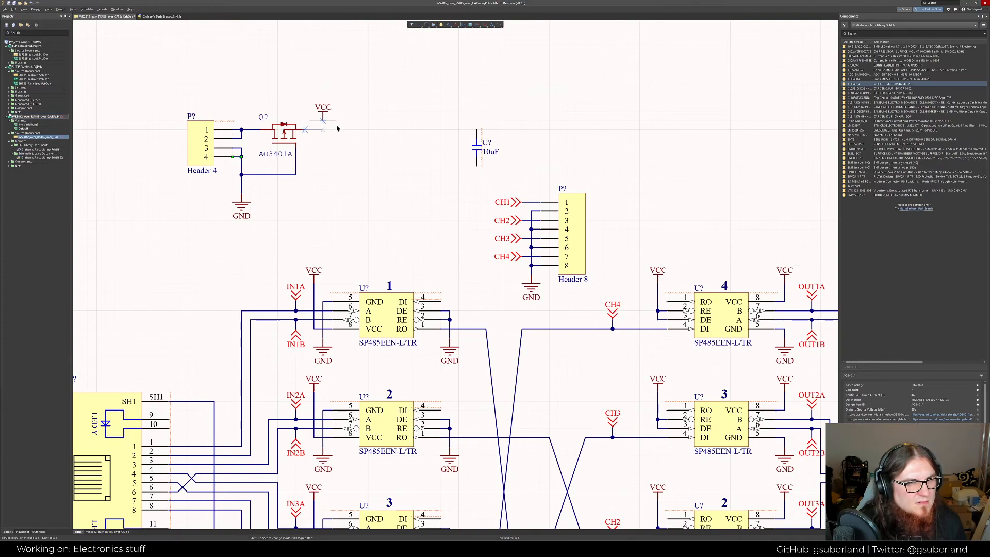
Wire the AO3401A's output pin to the VCC port, then place the 10uF capacitor below it and wire its upper pin to VCC
{"action": "left_click", "coordinate": [322, 114]}
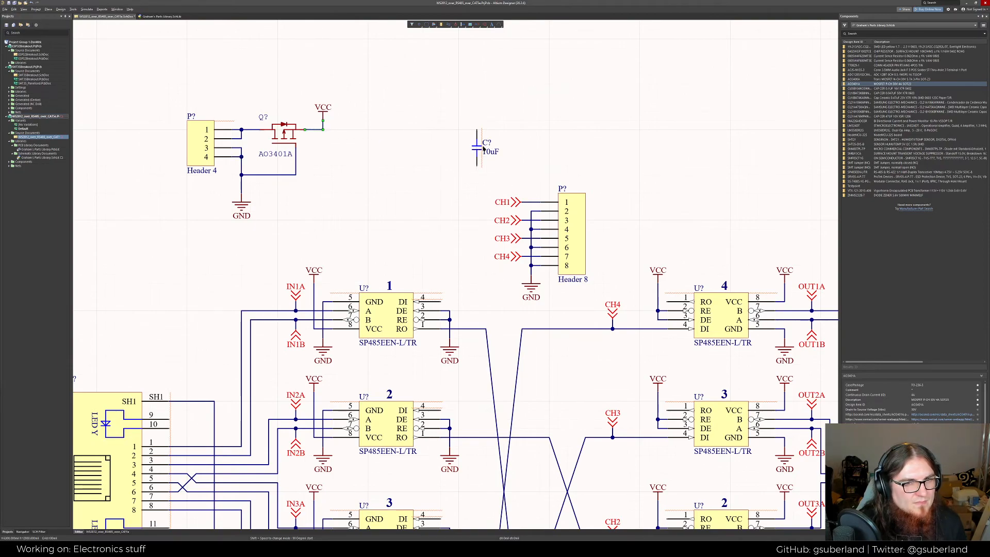
{"action": "left_click_drag", "start_coordinate": [477, 165], "coordinate": [321, 176]}
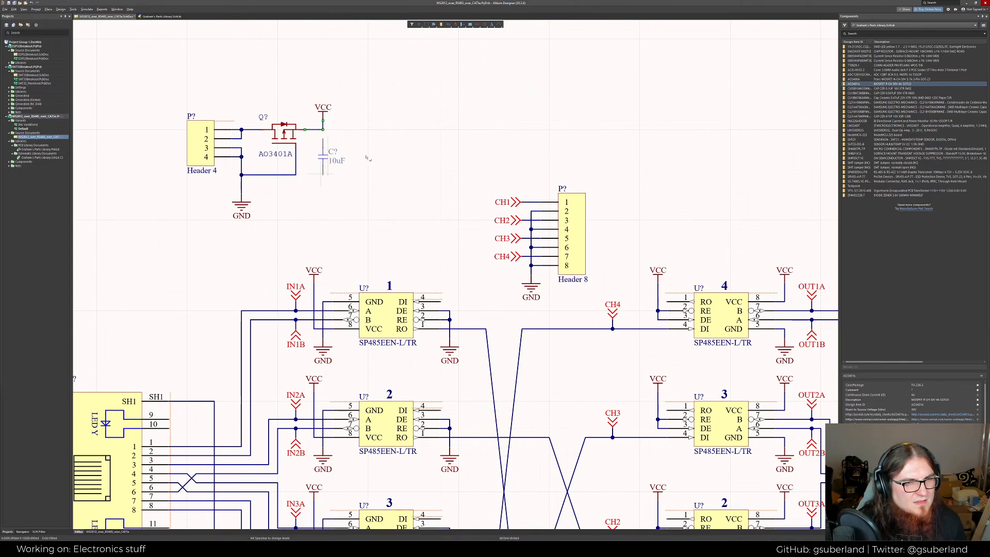
{"action": "key", "text": "ctrl+w"}
{"action": "left_click", "coordinate": [323, 140]}
{"action": "left_click", "coordinate": [323, 130]}
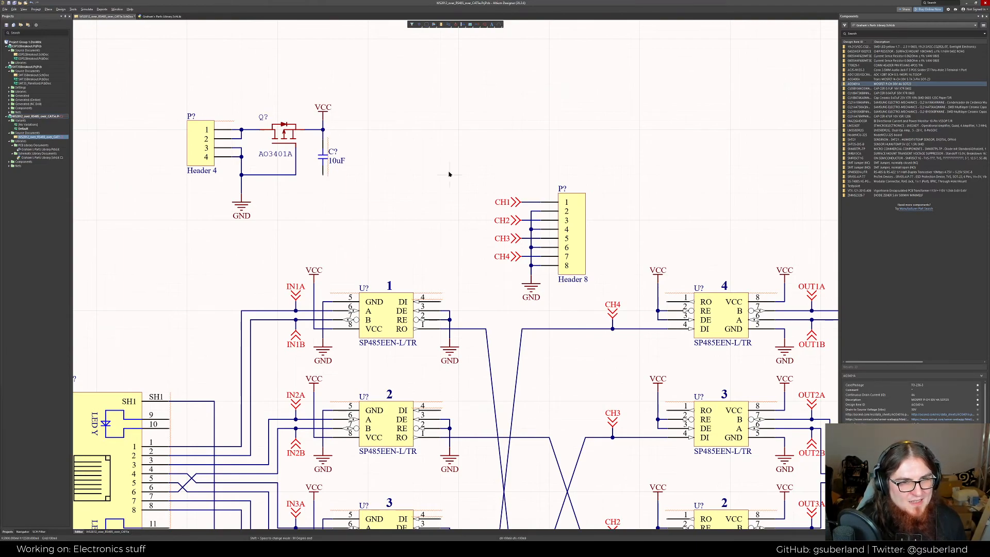
Lower the horizontal ground wire by one grid step and wire the 10uF capacitor's lower pin to it
{"action": "left_click", "coordinate": [255, 177]}
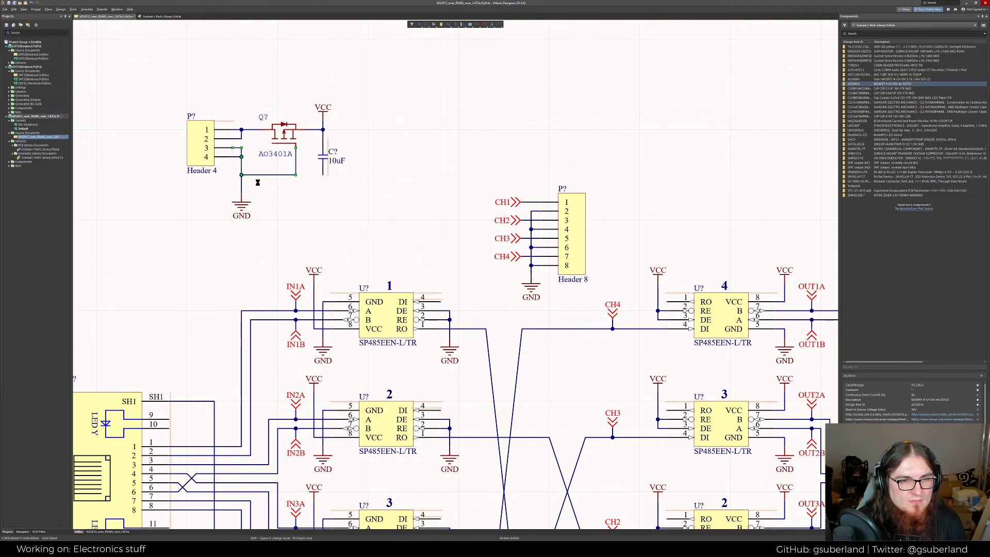
{"action": "left_click", "coordinate": [257, 182]}
{"action": "left_click", "coordinate": [257, 175]}
{"action": "left_click_drag", "start_coordinate": [256, 176], "coordinate": [283, 200]}
{"action": "key", "text": "ctrl+w"}
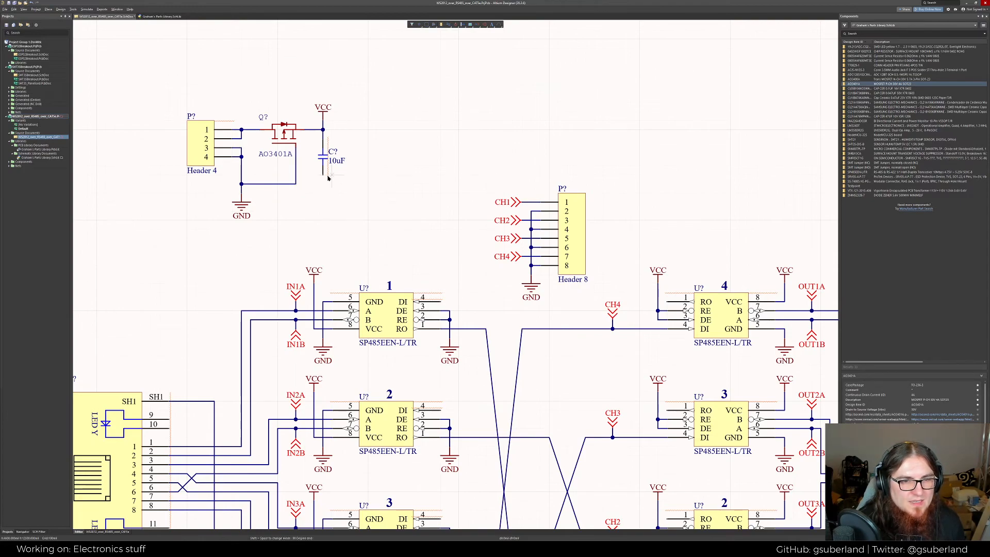
{"action": "left_click", "coordinate": [323, 176]}
{"action": "left_click", "coordinate": [295, 183]}
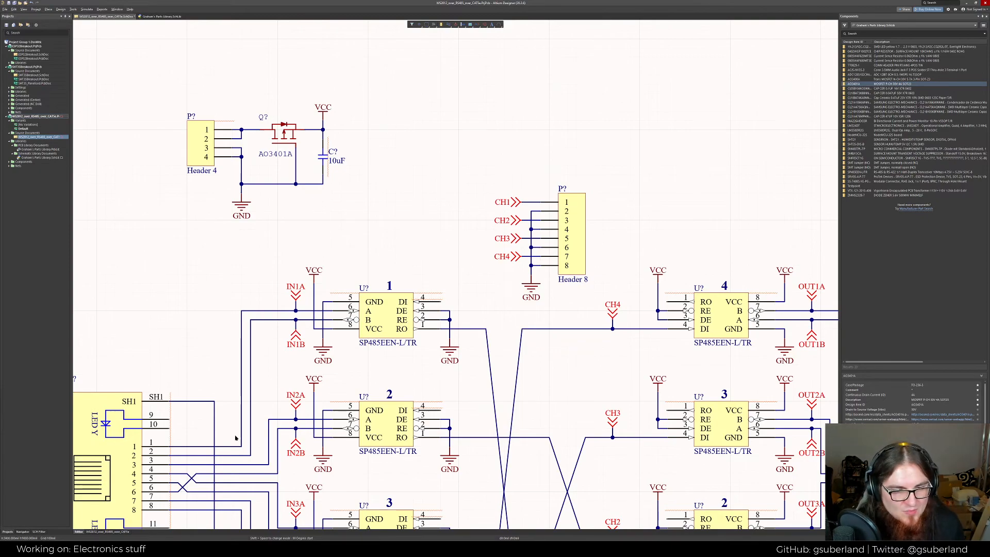
Switch to the web browser, search for "p fet reverse polarity protection" and open Hackaday's P-FET reverse voltage protection circuit image
{"action": "key", "text": "alt+Tab"}
{"action": "key", "text": "ctrl+t"}
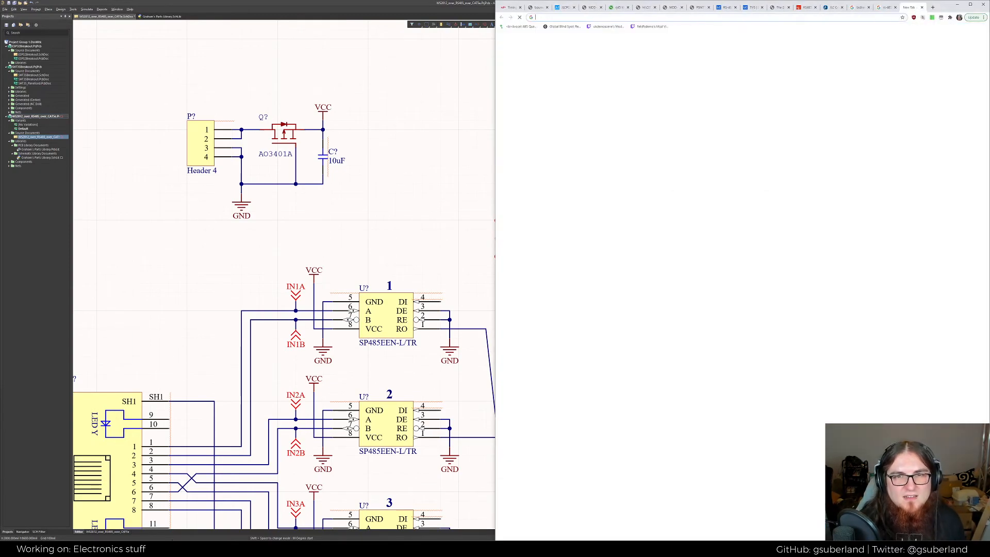
{"action": "type", "text": "p fet rev"}
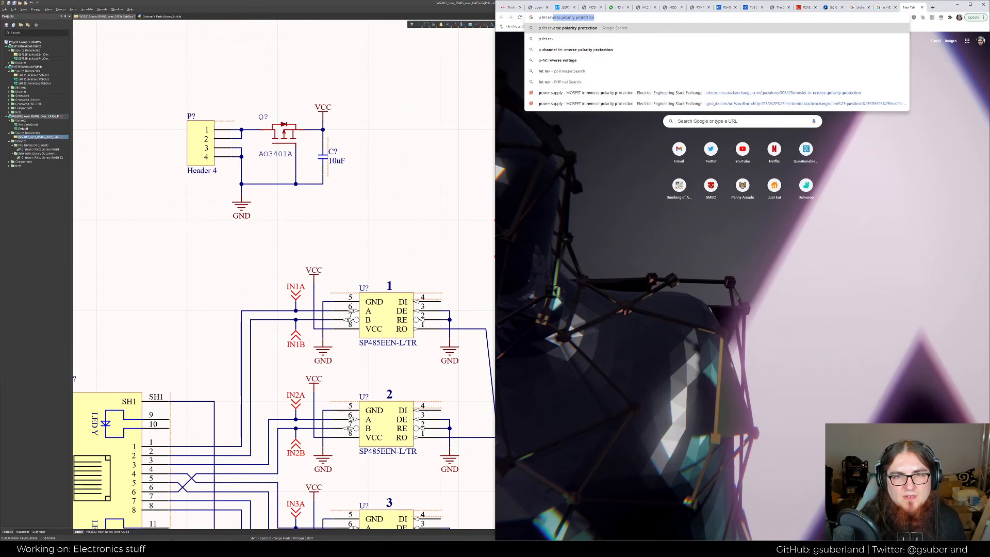
{"action": "key", "text": "Return"}
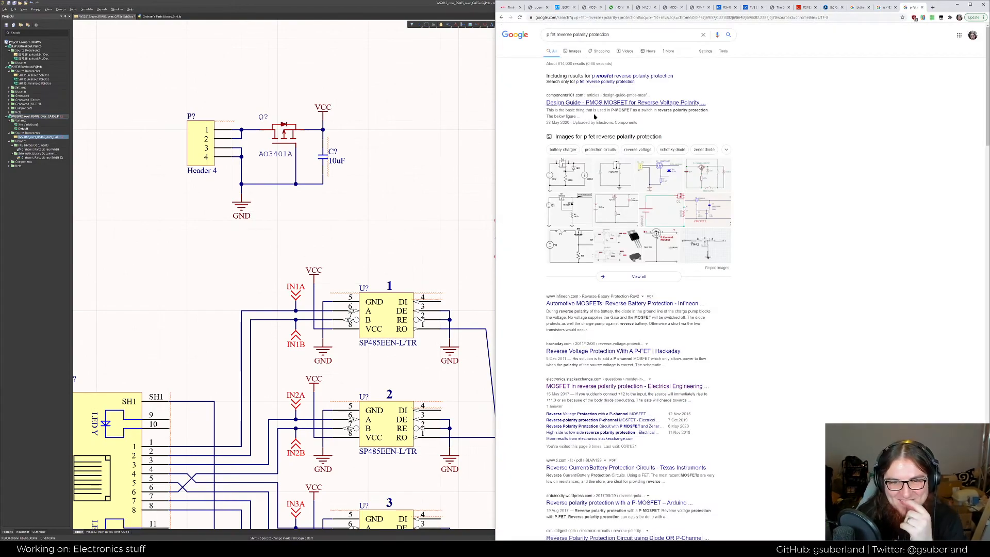
{"action": "left_click", "coordinate": [586, 164]}
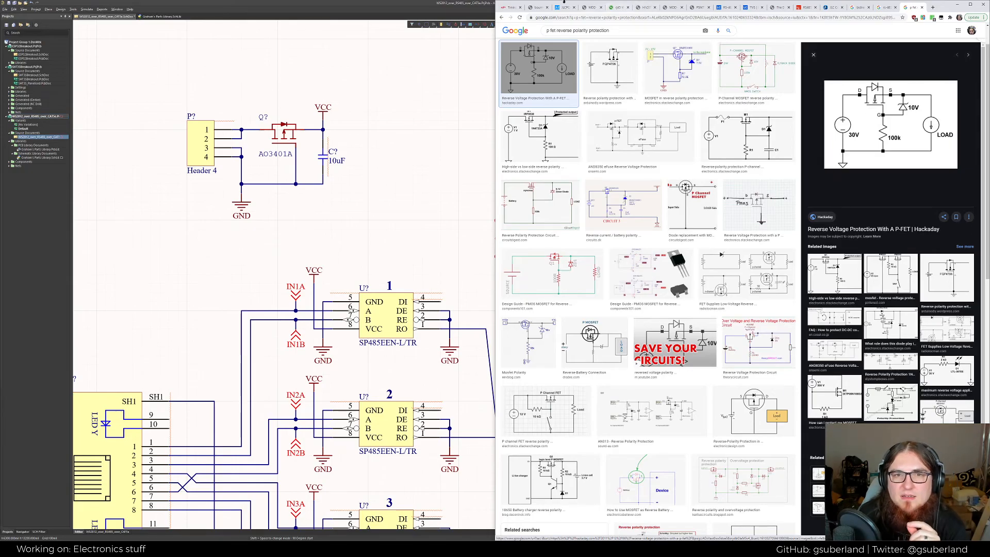
Search the JLCPCB SMT parts library for "ao3401"
{"action": "left_click", "coordinate": [536, 7]}
{"action": "left_click", "coordinate": [517, 8]}
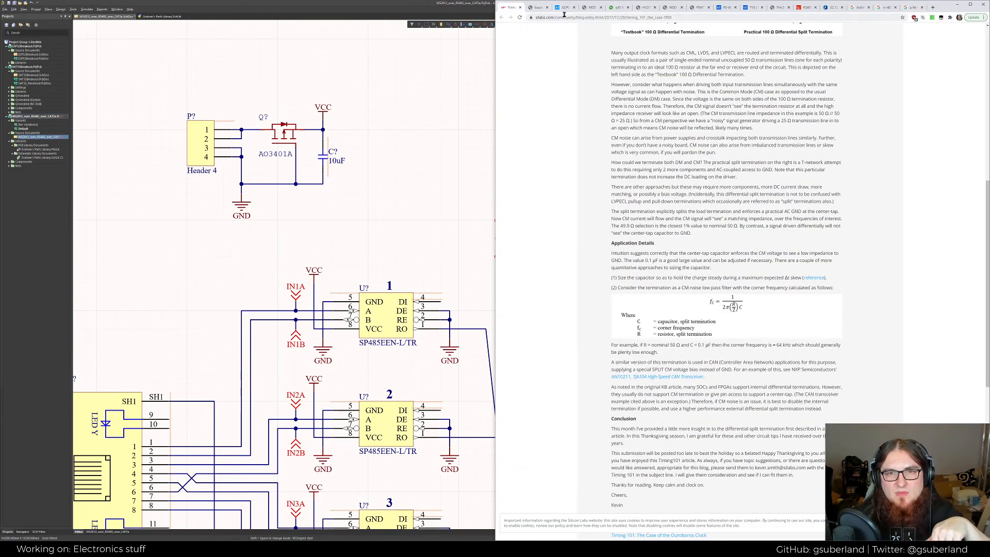
{"action": "left_click", "coordinate": [562, 8]}
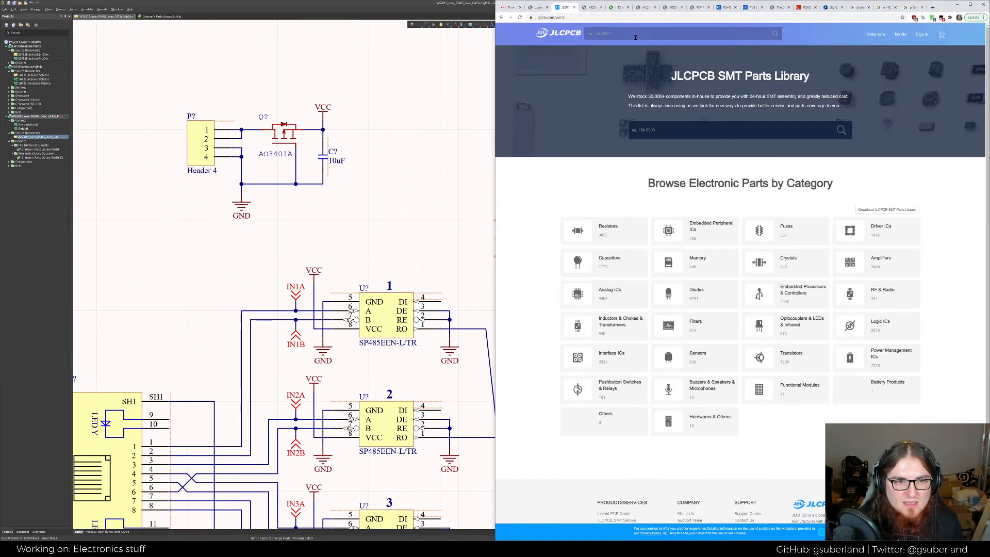
{"action": "left_click", "coordinate": [635, 35]}
{"action": "type", "text": "ao3"}
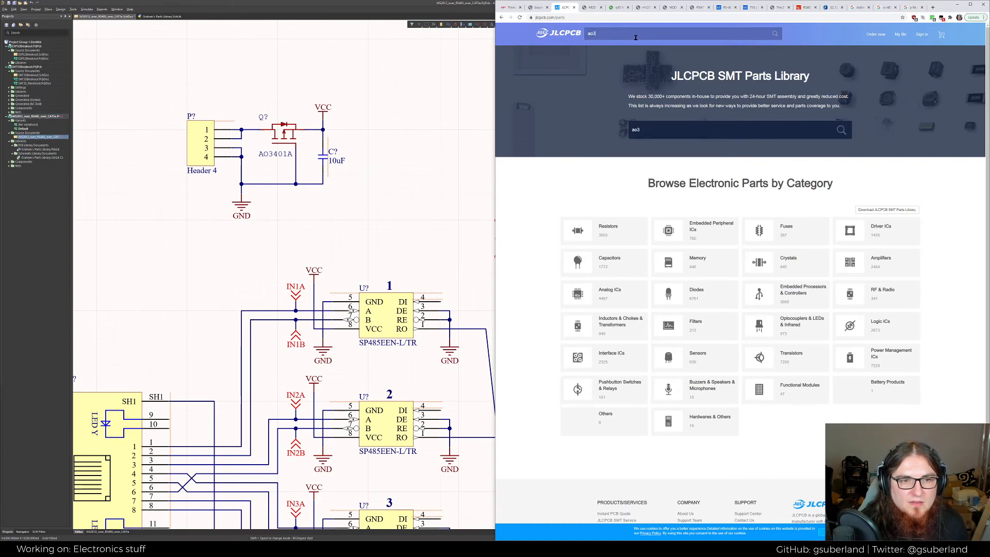
{"action": "type", "text": "401"}
{"action": "key", "text": "Return"}
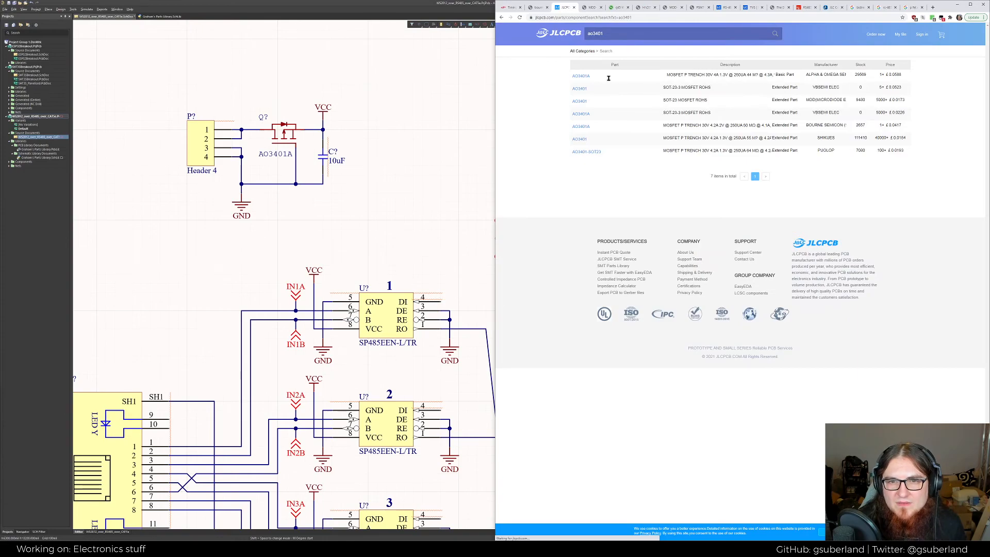
Open the Alpha & Omega AO3401A part's datasheet and examine its pinout, MOSFET symbol and maximum ratings
{"action": "left_click", "coordinate": [608, 78]}
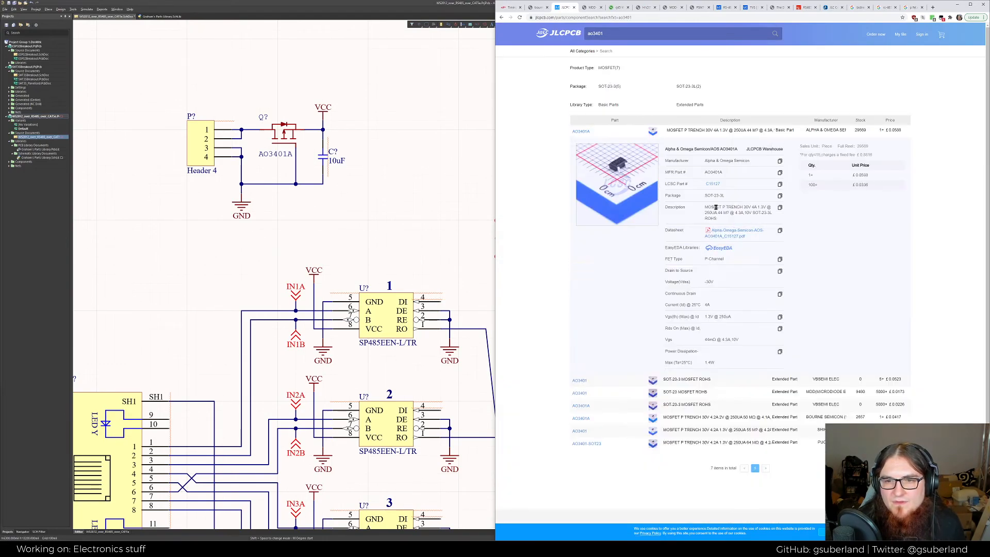
{"action": "left_click", "coordinate": [734, 237]}
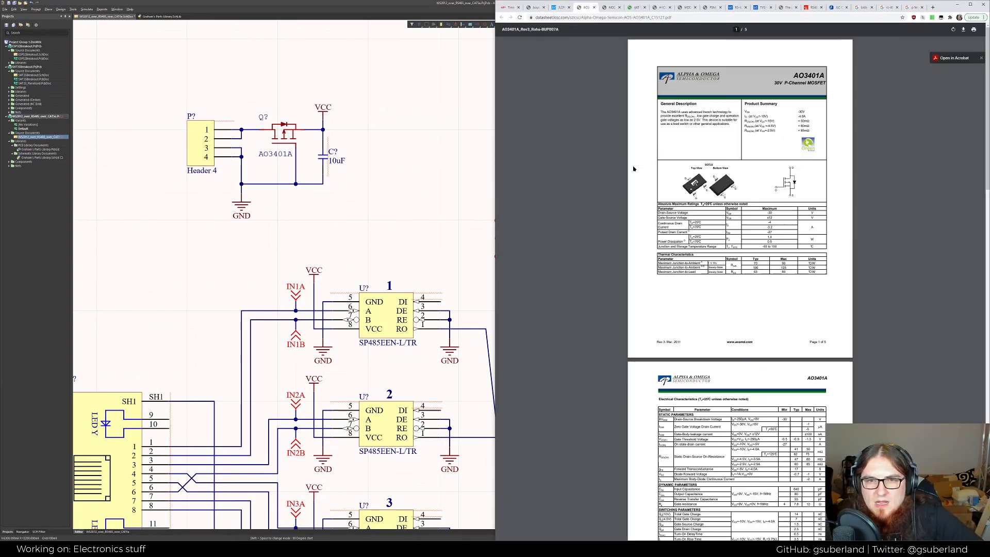
{"action": "scroll", "coordinate": [626, 194], "scroll_direction": "up", "scroll_amount": 5, "text": "ctrl"}
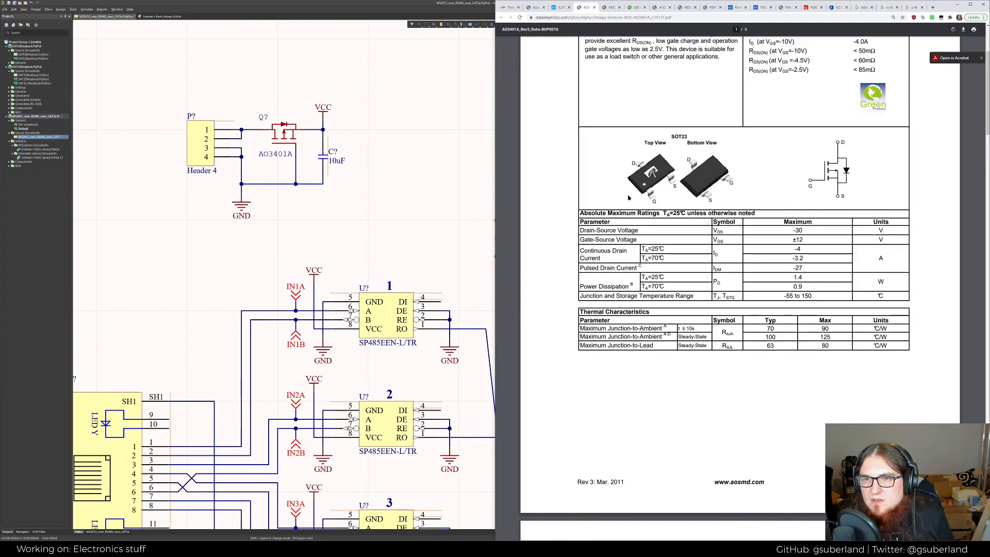
{"action": "scroll", "coordinate": [627, 194], "scroll_direction": "down", "scroll_amount": 2, "text": "ctrl"}
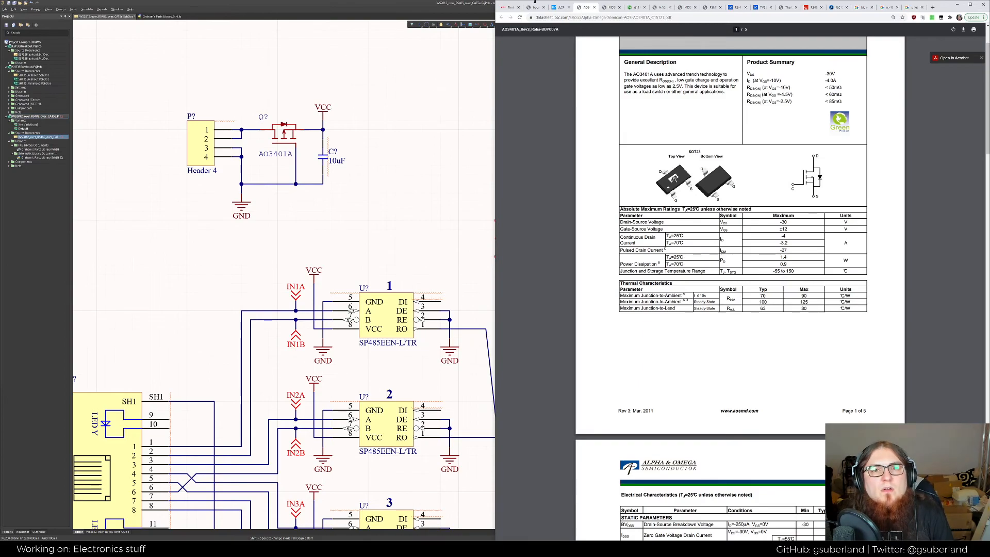
Return to the Hackaday P-FET circuit image and compare it with the schematic's reverse polarity protection
{"action": "left_click", "coordinate": [563, 8]}
{"action": "left_click", "coordinate": [585, 7]}
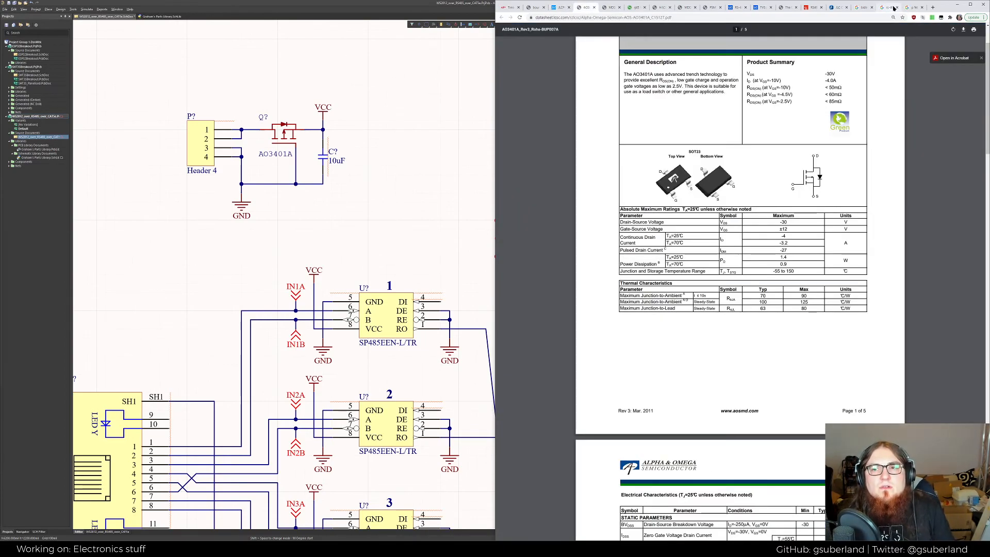
{"action": "left_click", "coordinate": [913, 8]}
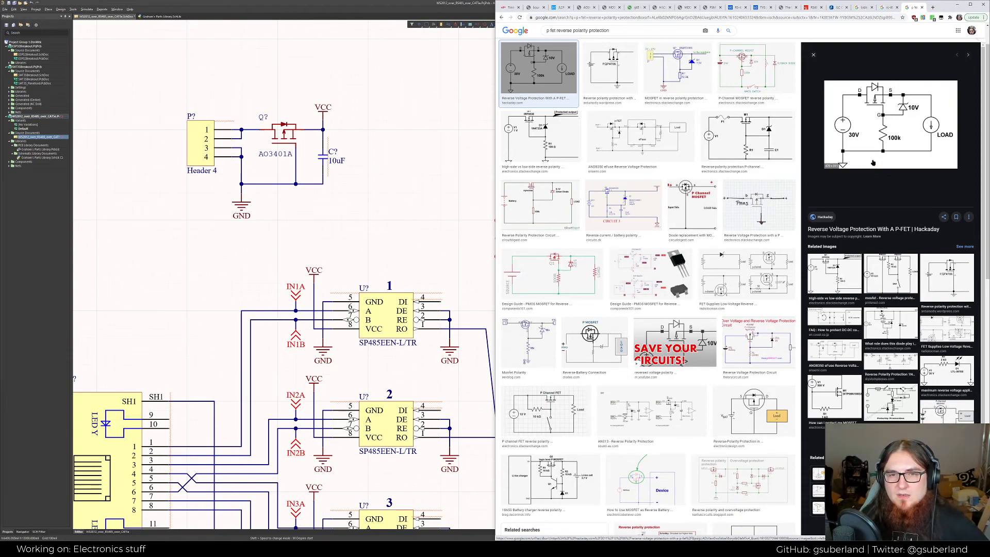
Switch back to Altium Designer and review the overall schematic sheet around the power input circuit
{"action": "left_click", "coordinate": [371, 111]}
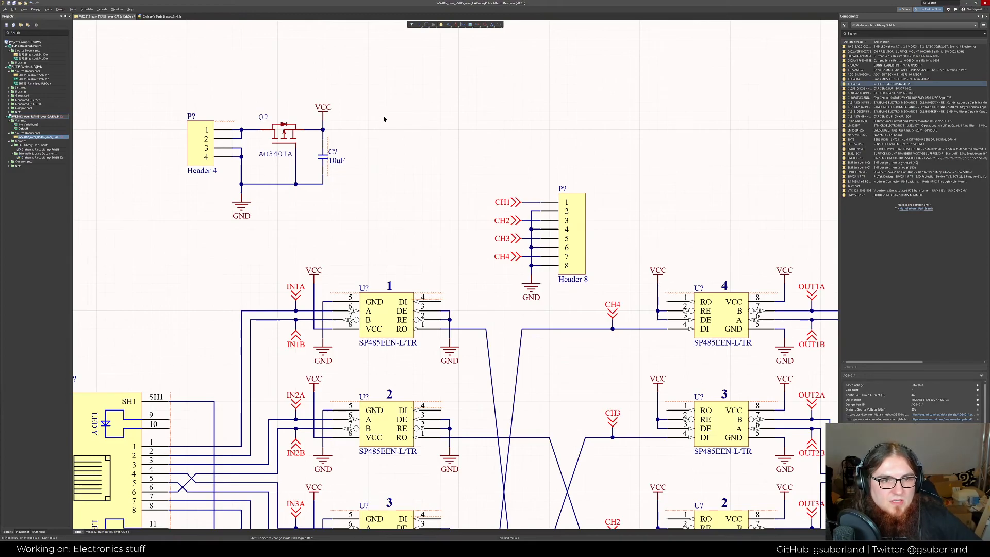
{"action": "right_click_drag", "start_coordinate": [384, 119], "coordinate": [411, 117]}
{"action": "scroll", "coordinate": [423, 166], "scroll_direction": "down", "scroll_amount": 1, "text": "ctrl"}
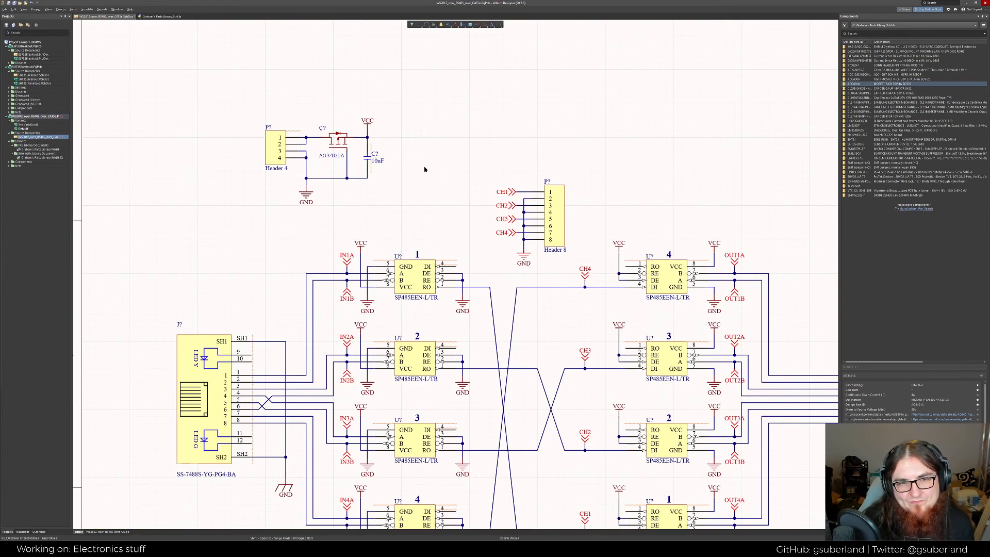
{"action": "scroll", "coordinate": [423, 166], "scroll_direction": "down", "scroll_amount": 1}
{"action": "scroll", "coordinate": [421, 160], "scroll_direction": "down", "scroll_amount": 1, "text": "ctrl"}
{"action": "scroll", "coordinate": [427, 162], "scroll_direction": "up", "scroll_amount": 1}
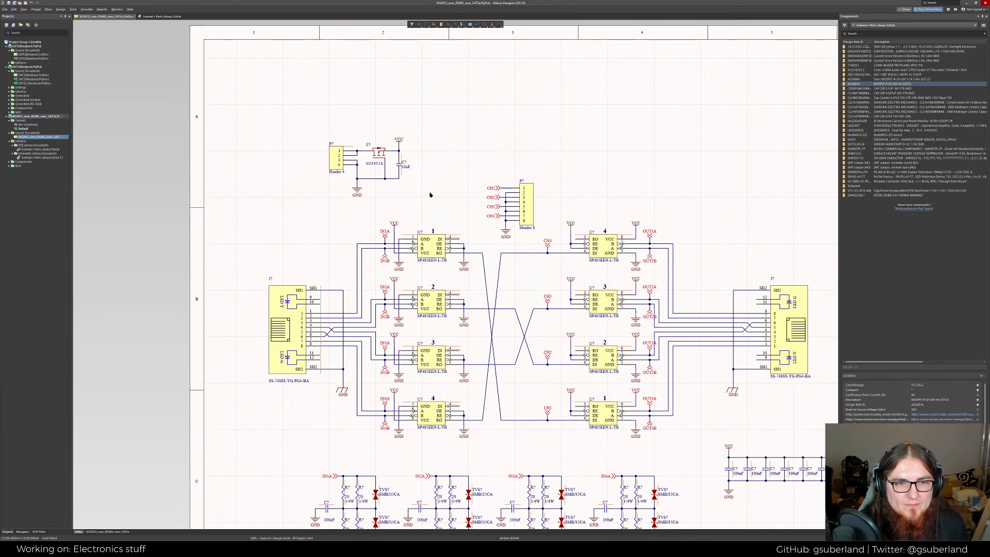
Move the power input circuit with its 4-pin header further left and the 8-pin channel header with its labels up level with it
{"action": "left_click_drag", "start_coordinate": [430, 193], "coordinate": [271, 113]}
{"action": "left_click_drag", "start_coordinate": [352, 160], "coordinate": [306, 164]}
{"action": "left_click", "coordinate": [446, 155]}
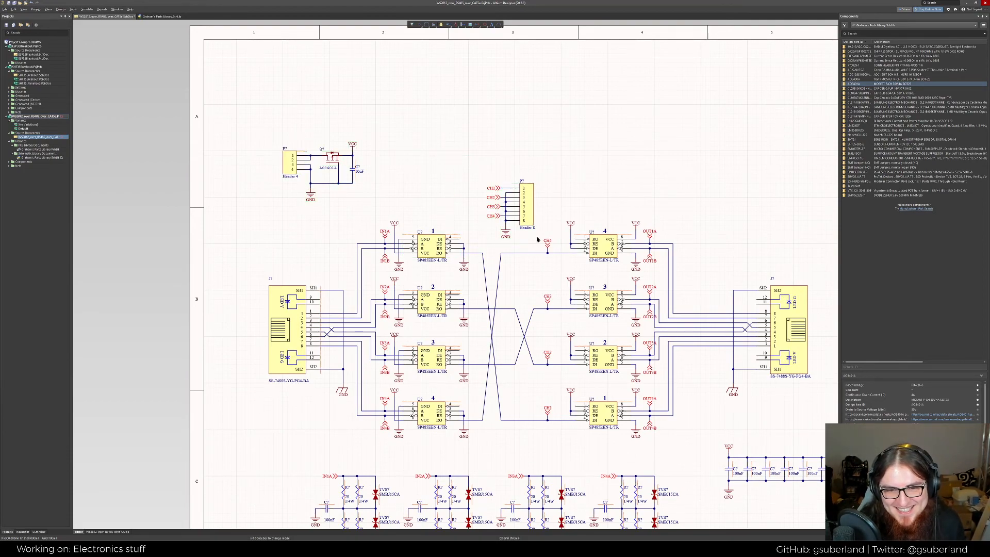
{"action": "left_click_drag", "start_coordinate": [480, 169], "coordinate": [539, 239]}
{"action": "left_click_drag", "start_coordinate": [521, 204], "coordinate": [506, 173]}
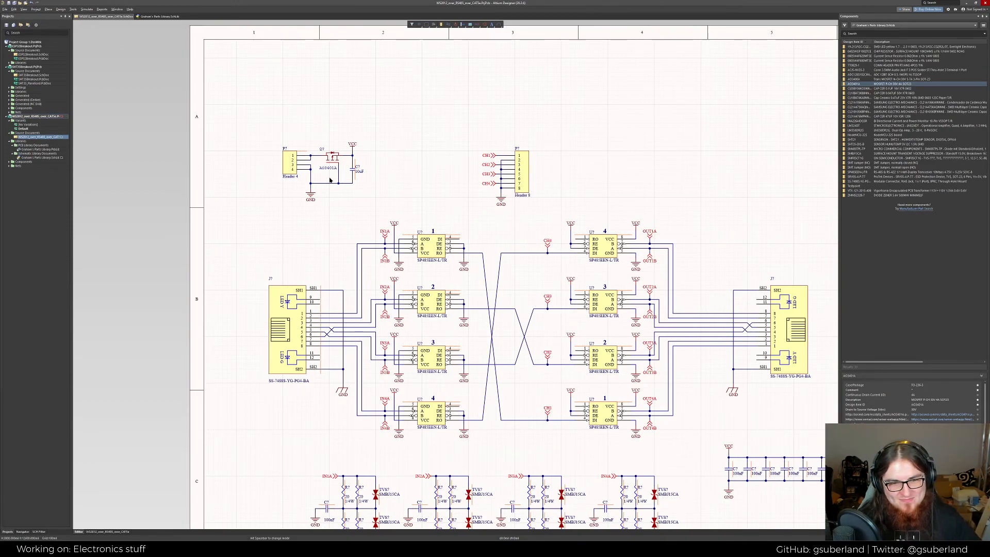
Review the termination networks, decoupling capacitors and RS485 transceivers, ending at the LED pins of the left RJ45 jack
{"action": "right_click_drag", "start_coordinate": [381, 157], "coordinate": [370, 150]}
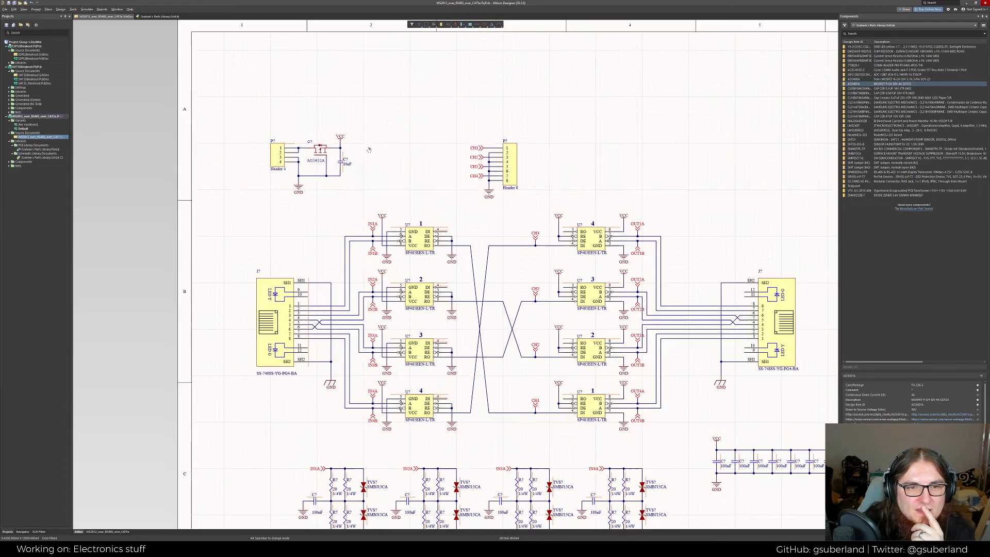
{"action": "scroll", "coordinate": [404, 161], "scroll_direction": "down", "scroll_amount": 3}
{"action": "right_click_drag", "start_coordinate": [682, 313], "coordinate": [685, 99]}
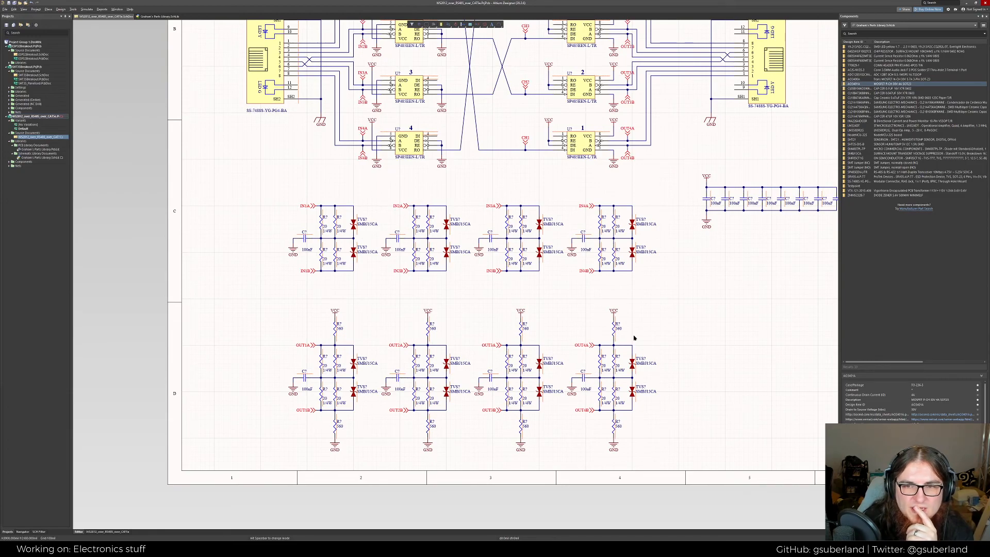
{"action": "right_click_drag", "start_coordinate": [682, 128], "coordinate": [599, 224]}
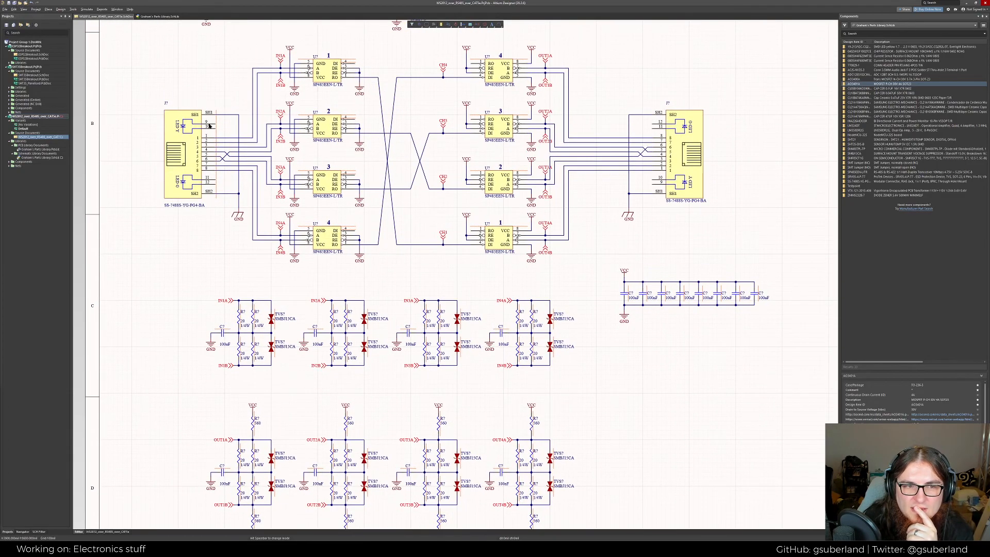
{"action": "scroll", "coordinate": [183, 88], "scroll_direction": "up", "scroll_amount": 2, "text": "ctrl"}
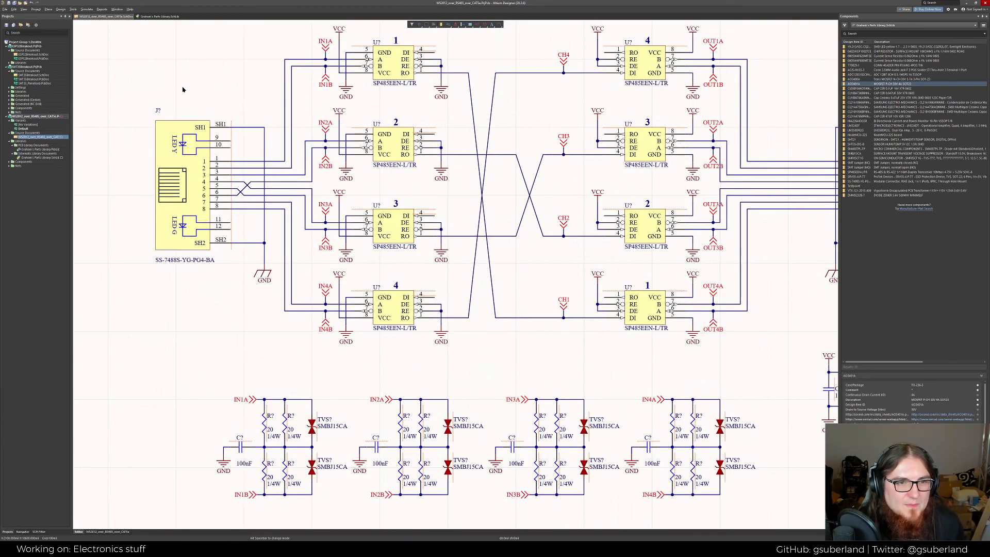
{"action": "right_click_drag", "start_coordinate": [290, 125], "coordinate": [282, 118]}
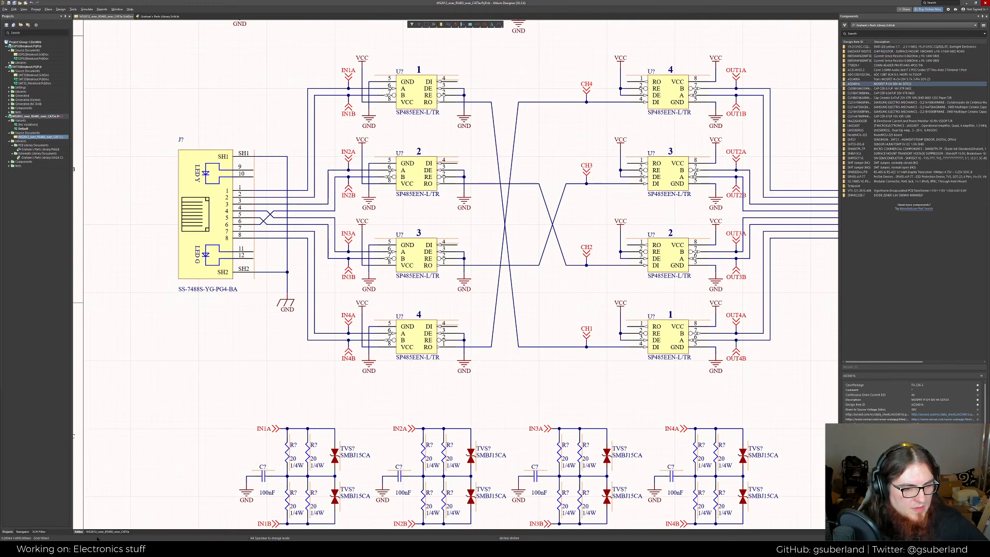
Switch to the browser and examine the RJ45 jack datasheet's LED specification, LED polarity and pin layout
{"action": "mouse_move", "coordinate": [88, 547]}
{"action": "left_click", "coordinate": [154, 523]}
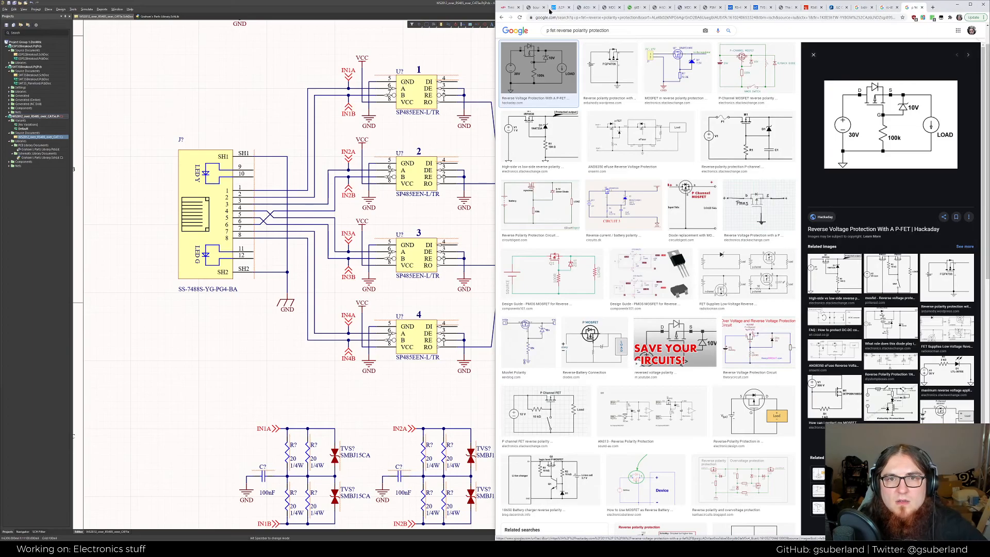
{"action": "left_click", "coordinate": [635, 7]}
{"action": "left_click", "coordinate": [665, 8]}
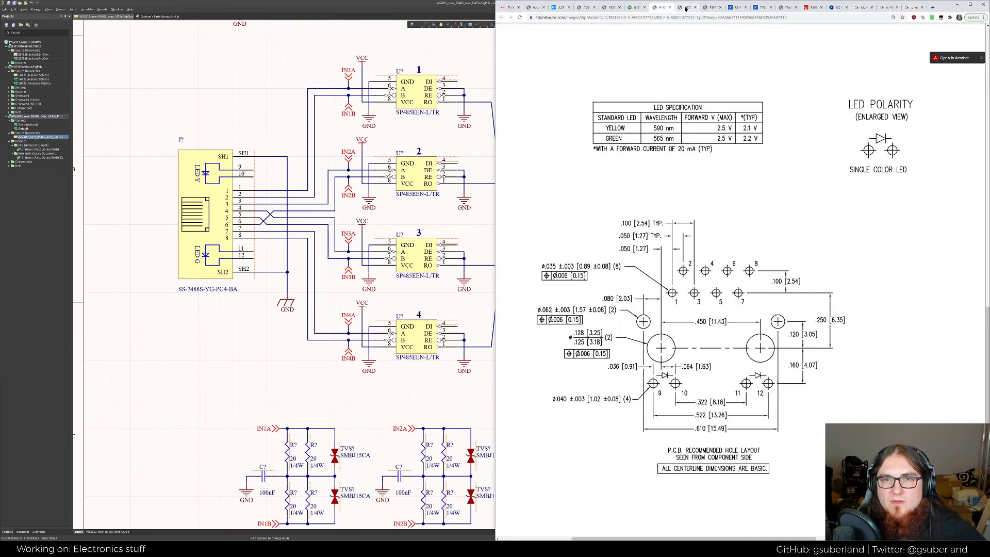
{"action": "left_click", "coordinate": [684, 7]}
{"action": "left_click", "coordinate": [655, 7]}
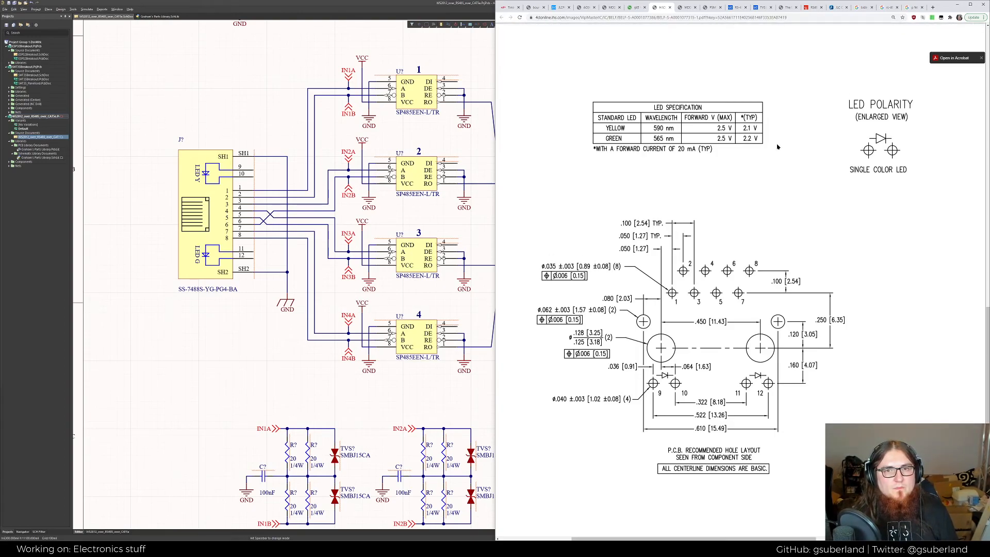
Calculate (5-2.1)/.02 in a new browser tab for the jack LED's series resistance, and close that tab
{"action": "key", "text": "ctrl+t"}
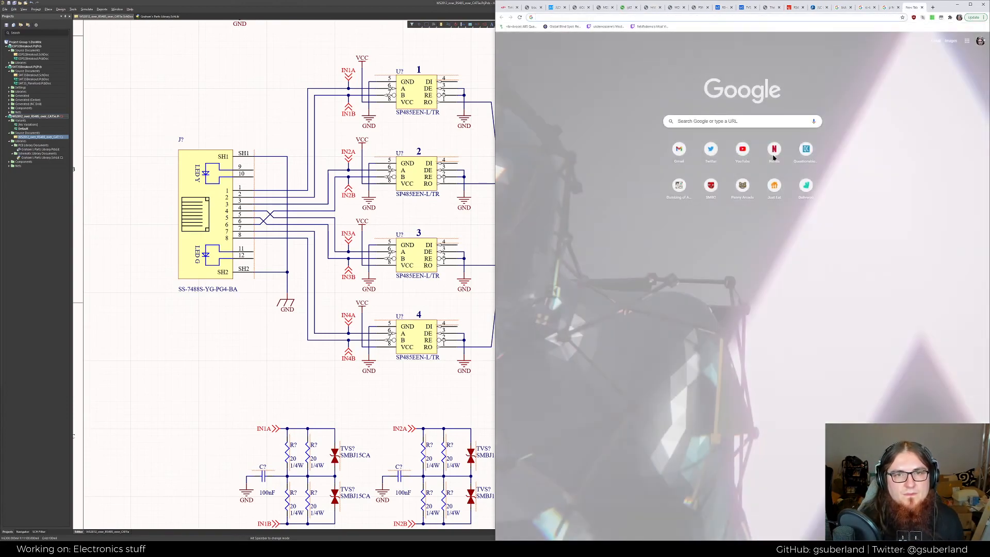
{"action": "type", "text": "5-2.1"}
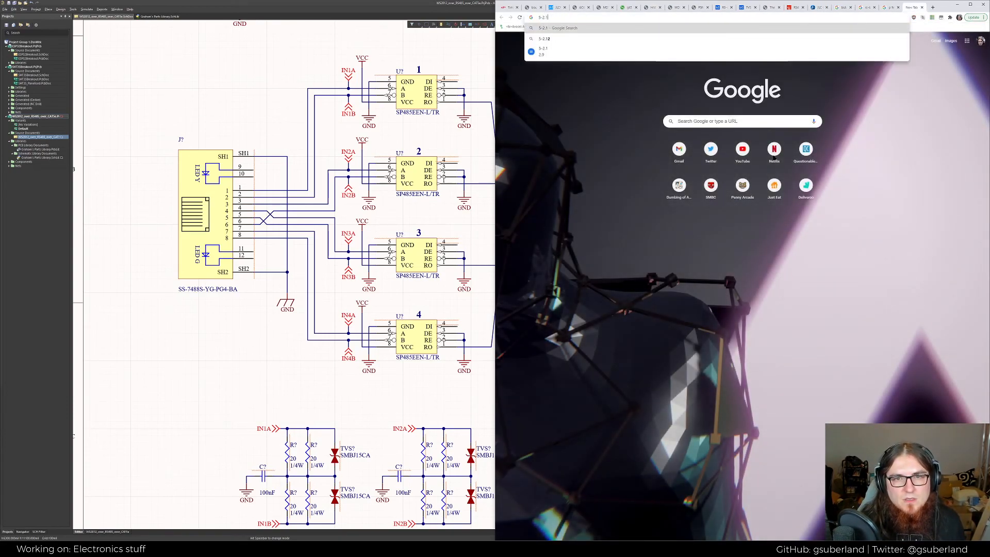
{"action": "key", "text": "Home"}
{"action": "type", "text": "("}
{"action": "key", "text": "End"}
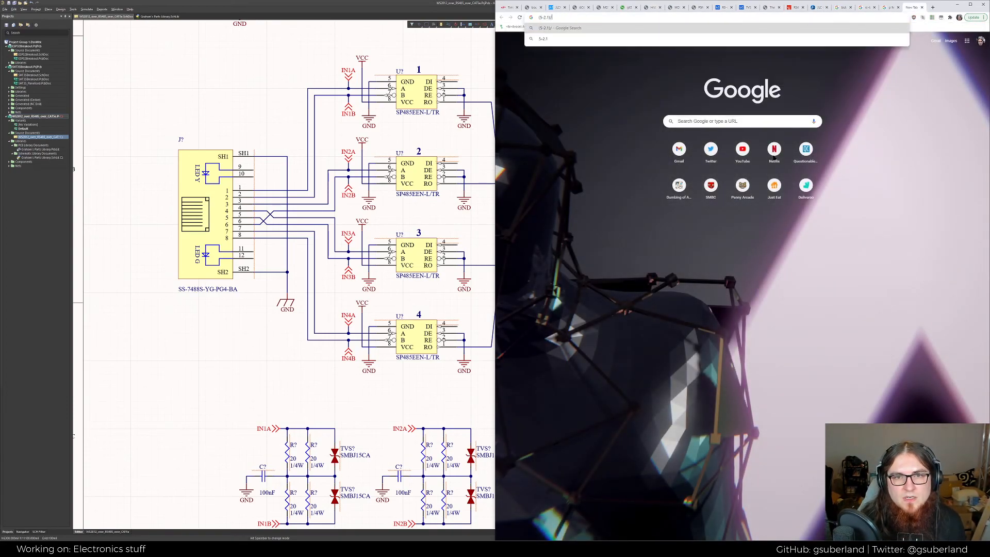
{"action": "type", "text": ")/.0"}
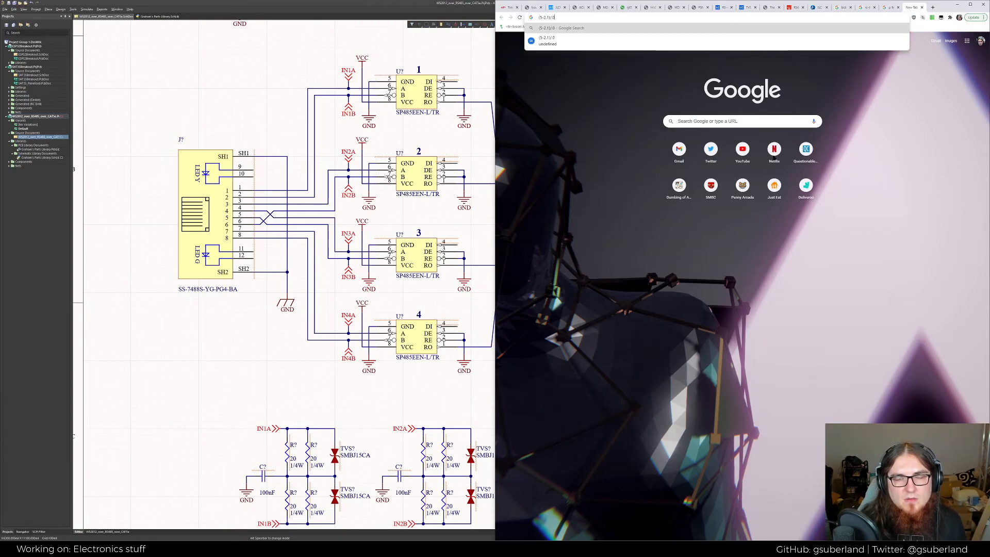
{"action": "type", "text": "2"}
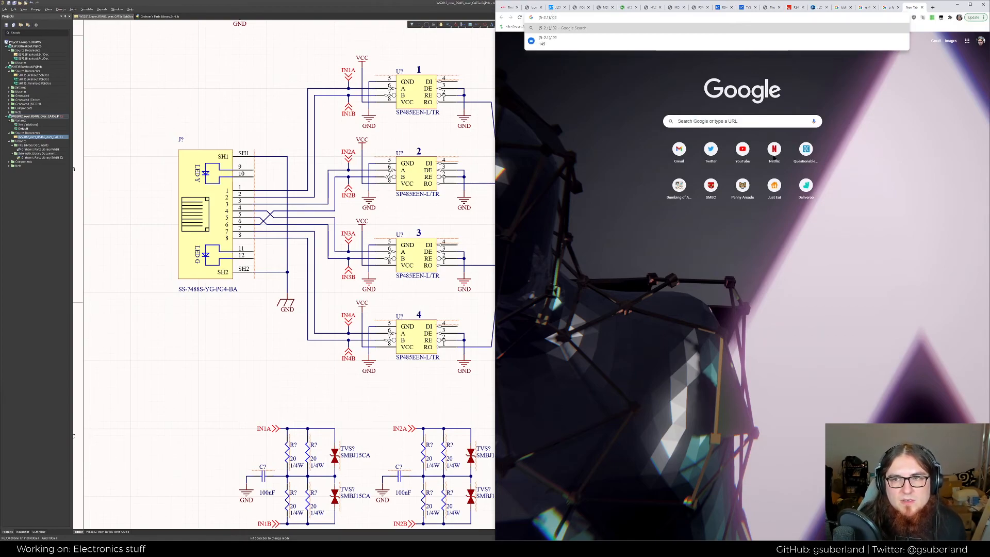
{"action": "left_click", "coordinate": [920, 8]}
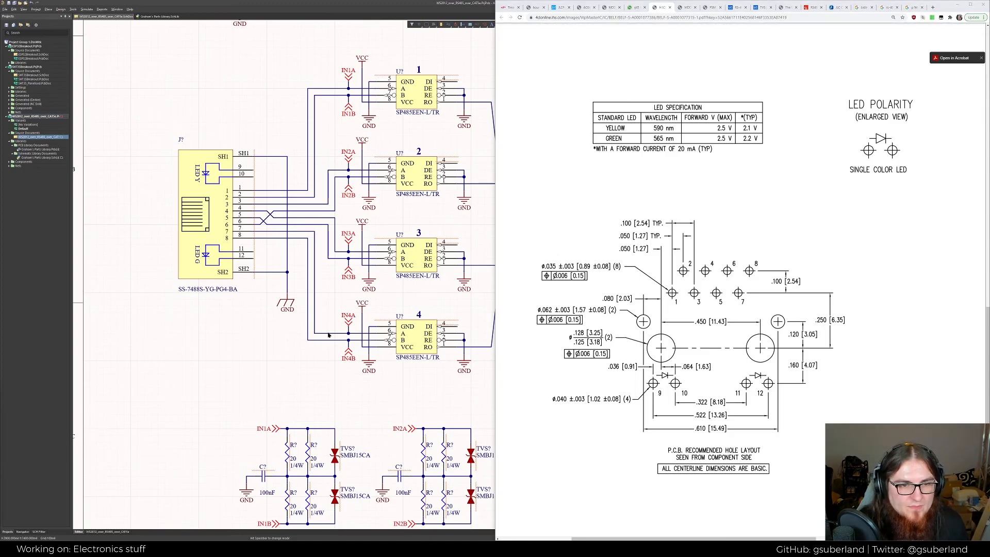
Copy the GND symbol from the power header circuit and place it below the left RJ45 jack beside its earth symbol
{"action": "right_click_drag", "start_coordinate": [293, 354], "coordinate": [337, 367]}
{"action": "right_click_drag", "start_coordinate": [328, 132], "coordinate": [266, 117]}
{"action": "left_click", "coordinate": [253, 61]}
{"action": "key", "text": "ctrl+c"}
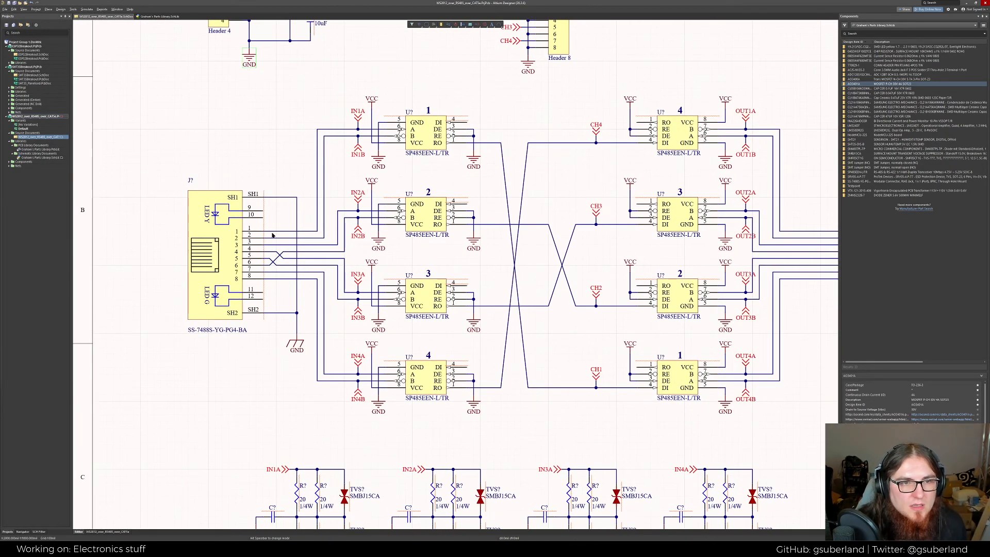
{"action": "key", "text": "ctrl+v"}
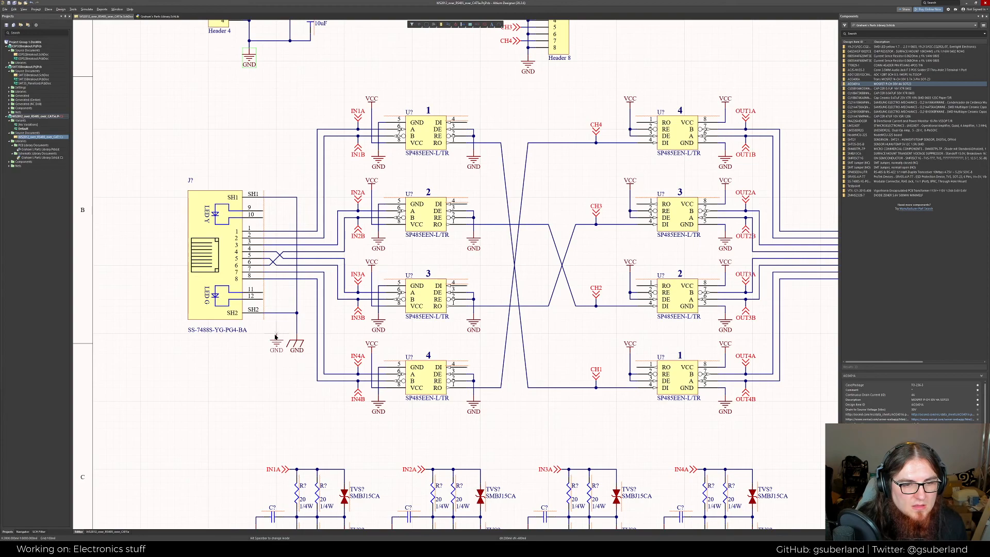
{"action": "left_click", "coordinate": [276, 335]}
{"action": "key", "text": "ctrl+w"}
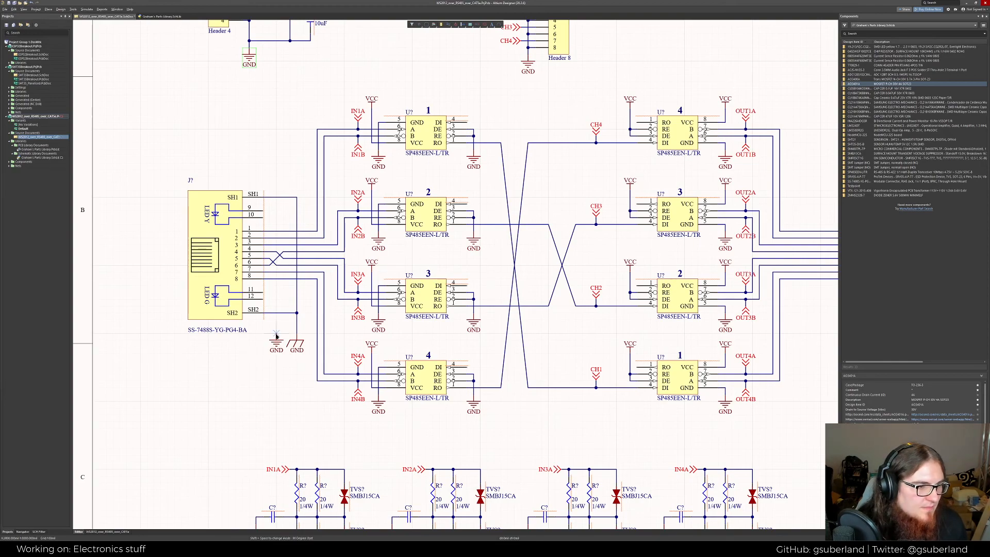
{"action": "left_click", "coordinate": [276, 299]}
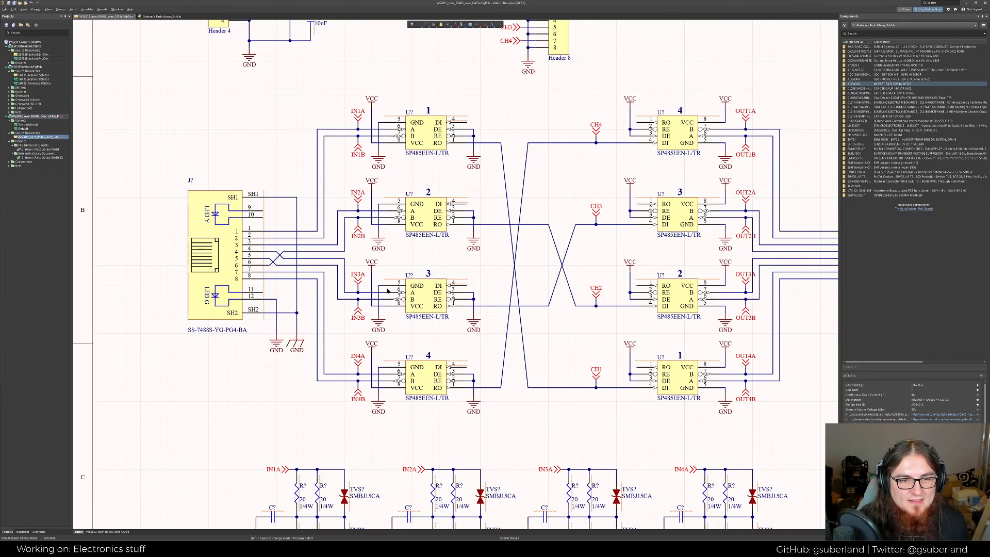
{"action": "right_click_drag", "start_coordinate": [388, 290], "coordinate": [398, 329]}
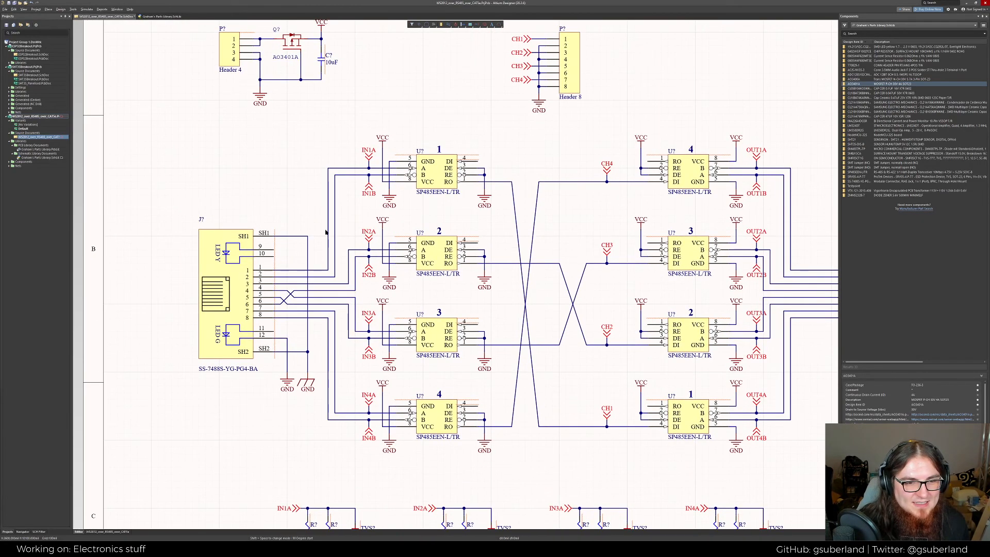
{"action": "left_click", "coordinate": [274, 254]}
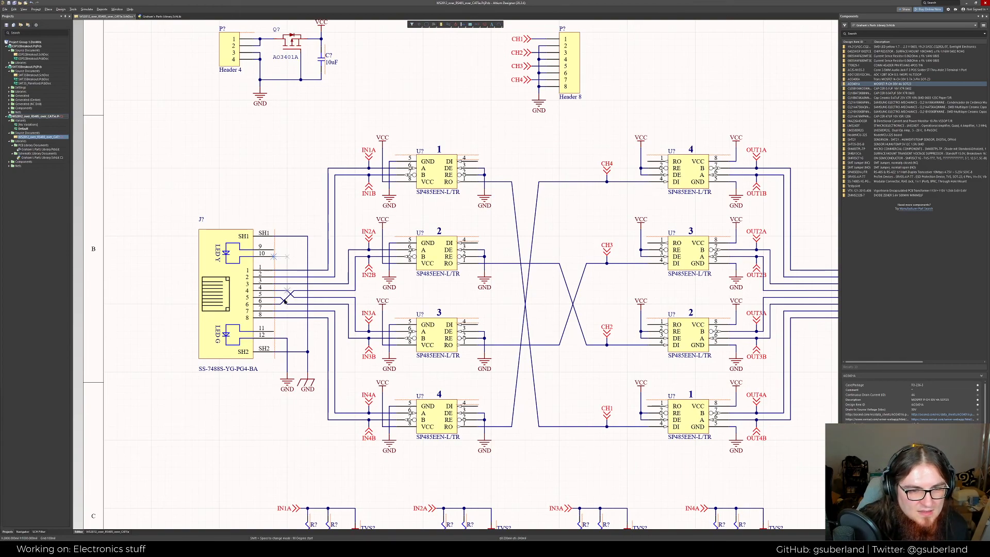
{"action": "right_click", "coordinate": [296, 333]}
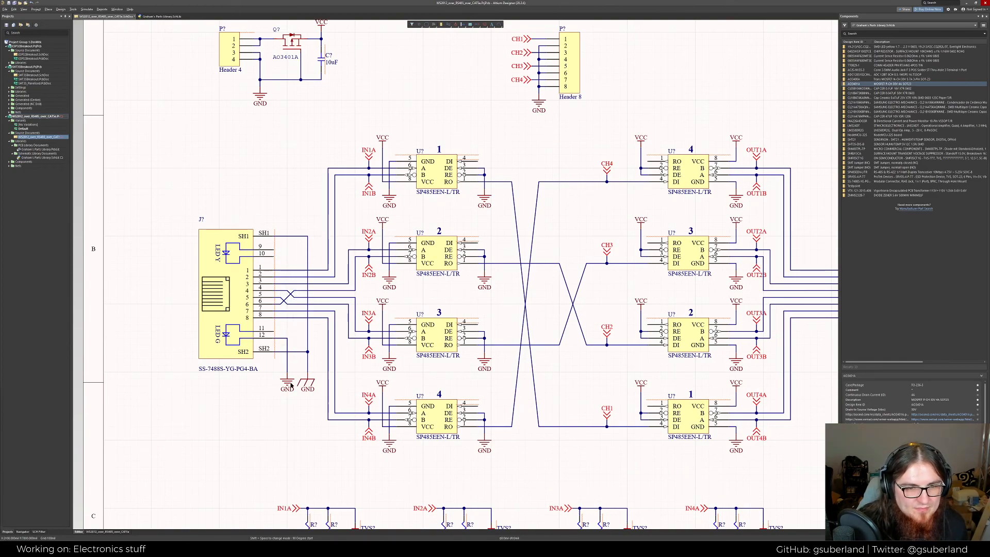
{"action": "left_click", "coordinate": [286, 363]}
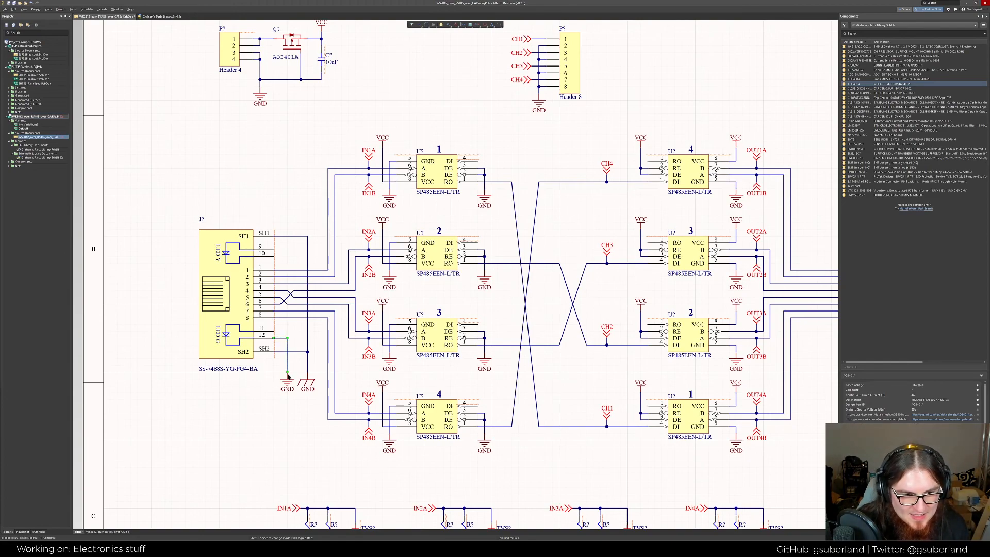
{"action": "key", "text": "Delete"}
Move the copied GND symbol down clear of the left RJ45 jack and delete the wires joining SH1 and SH2 to the earth symbol
{"action": "left_click_drag", "start_coordinate": [288, 380], "coordinate": [286, 428]}
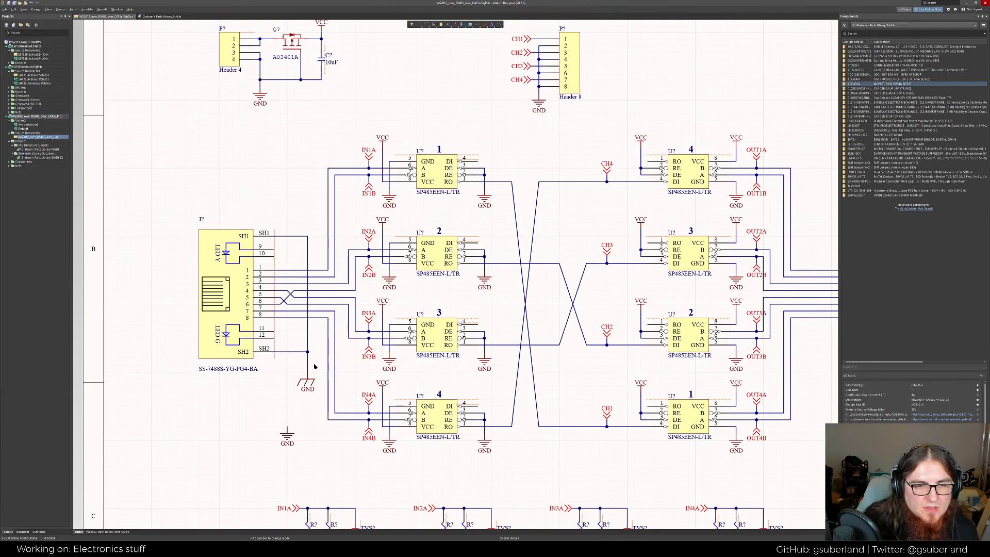
{"action": "left_click", "coordinate": [292, 351]}
{"action": "left_click", "coordinate": [288, 364]}
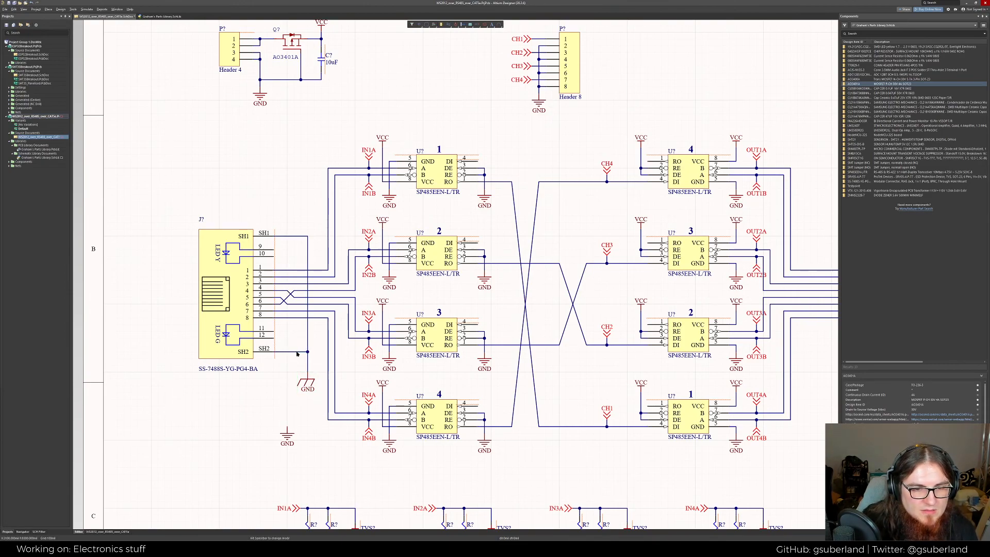
{"action": "left_click", "coordinate": [299, 351]}
{"action": "key", "text": "Delete"}
{"action": "left_click", "coordinate": [288, 236]}
{"action": "key", "text": "Delete"}
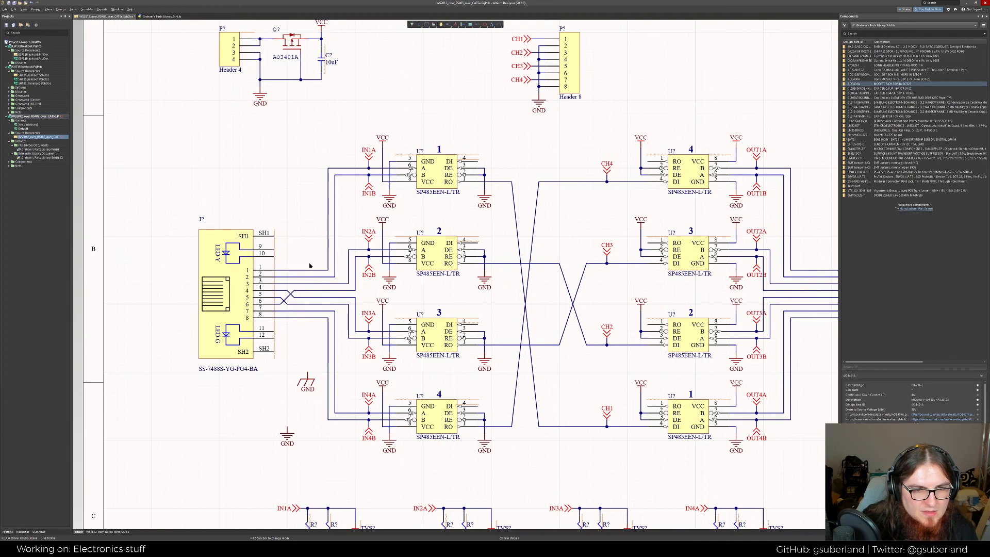
Shift the earth symbol slightly left and rewire the left jack's SH1 and SH2 shield pins to it
{"action": "left_click_drag", "start_coordinate": [307, 380], "coordinate": [301, 373]}
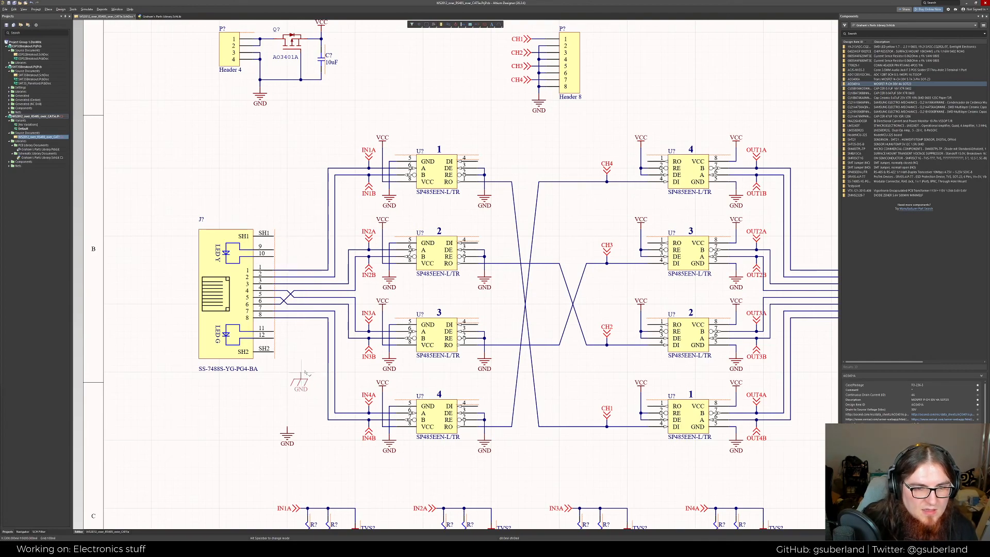
{"action": "left_click", "coordinate": [306, 367]}
{"action": "left_click", "coordinate": [300, 372]}
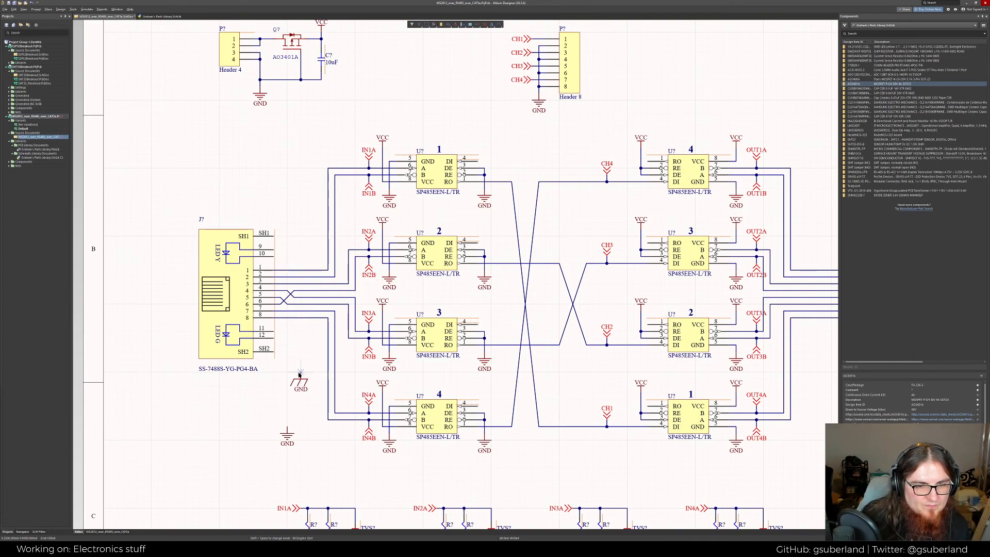
{"action": "left_click", "coordinate": [275, 236]}
{"action": "left_click", "coordinate": [273, 351]}
{"action": "left_click", "coordinate": [301, 351]}
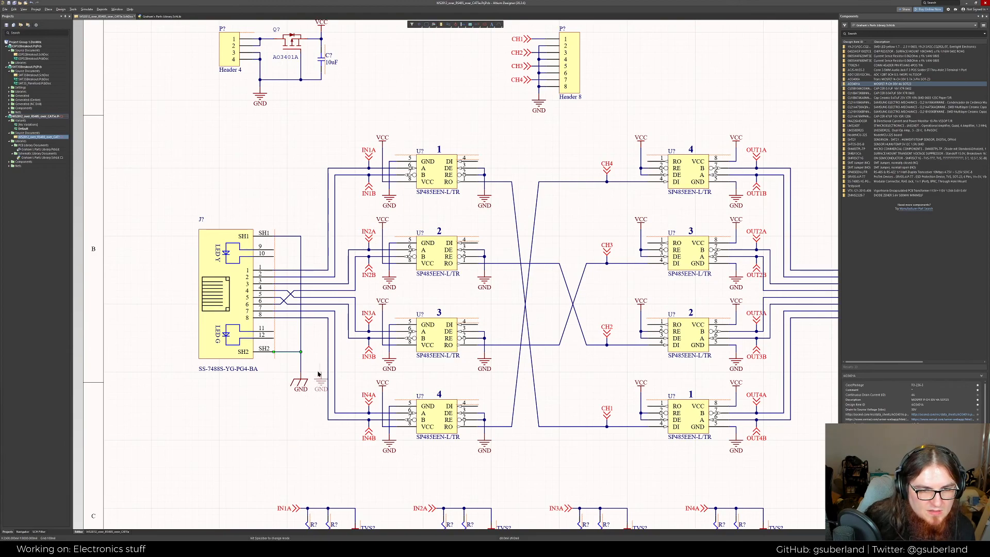
Place the copied GND symbol just right of the earth symbol and wire the left jack's LED pins 12 and 10 to it
{"action": "left_click_drag", "start_coordinate": [317, 376], "coordinate": [316, 373]}
{"action": "left_click", "coordinate": [308, 355]}
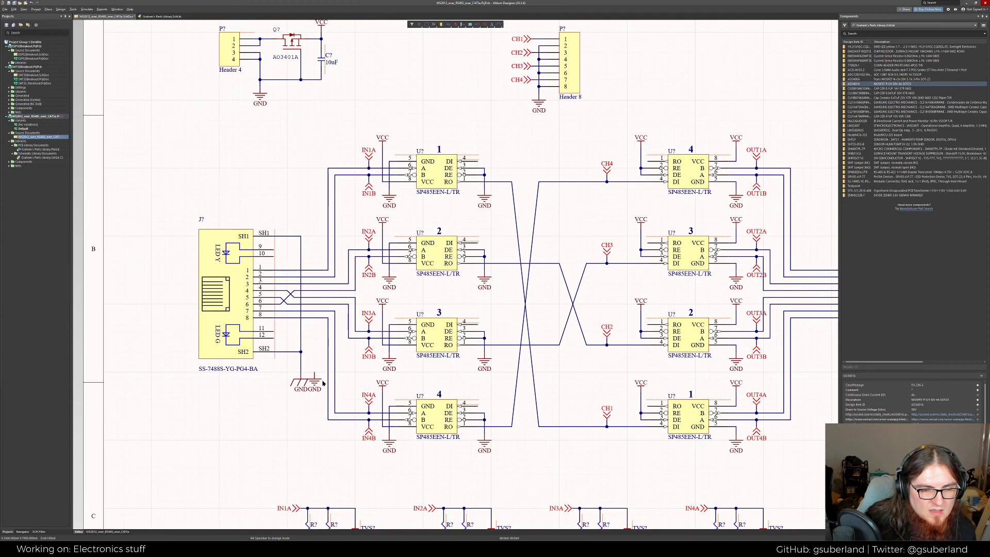
{"action": "key", "text": "ctrl+w"}
{"action": "left_click", "coordinate": [316, 375]}
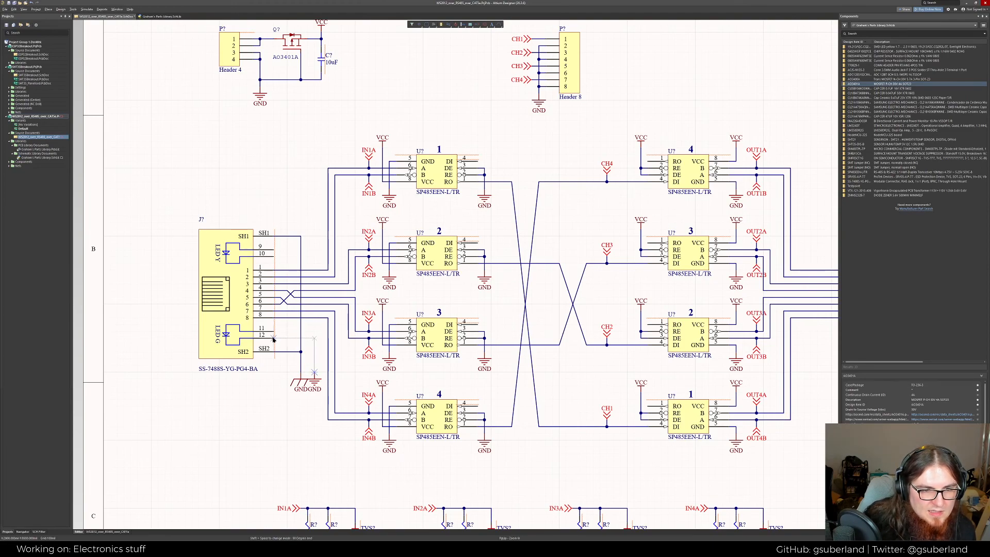
{"action": "left_click", "coordinate": [274, 338]}
{"action": "left_click", "coordinate": [274, 254]}
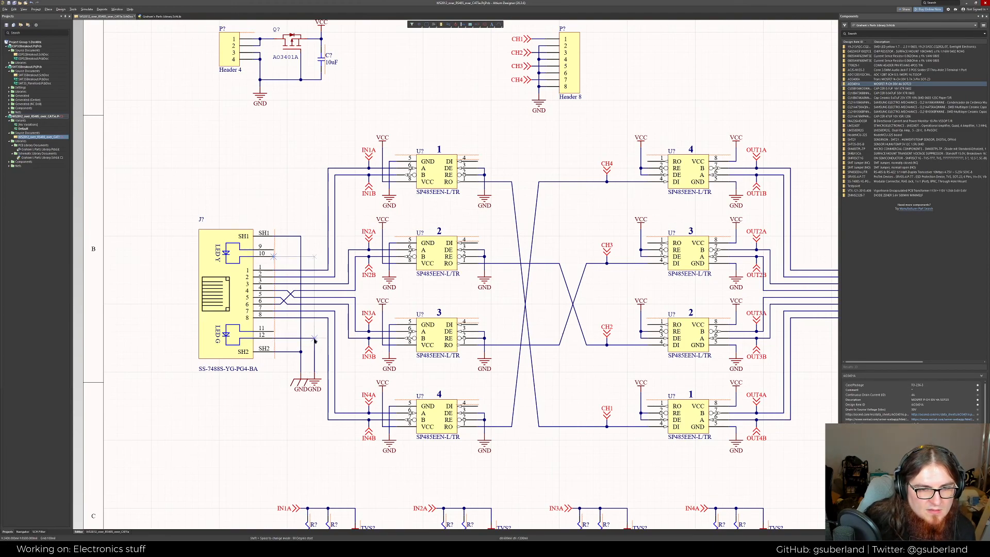
{"action": "left_click", "coordinate": [314, 338]}
Run a wire from the left jack's LED pin 11 up above the jack and place two copies of an existing termination bias resistor there
{"action": "left_click", "coordinate": [275, 332]}
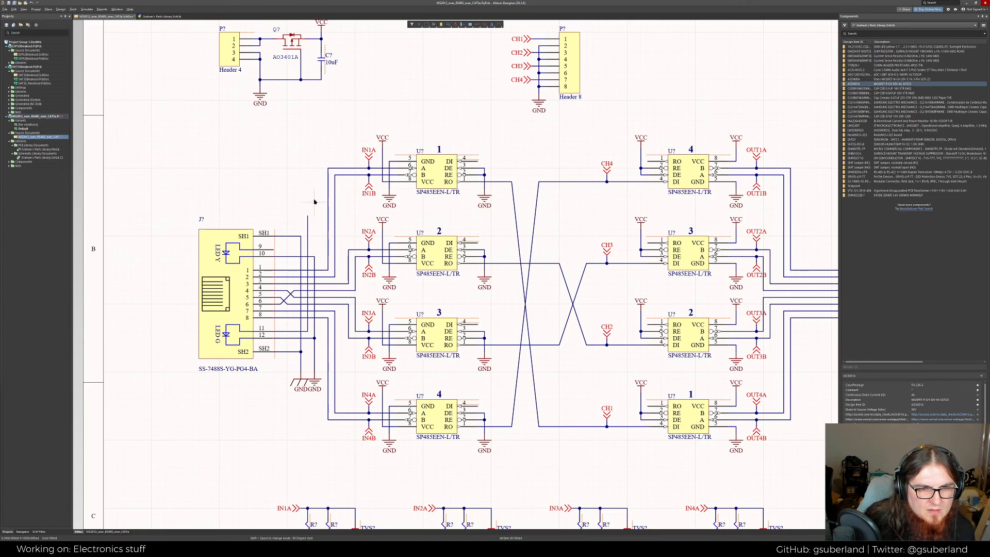
{"action": "scroll", "coordinate": [312, 191], "scroll_direction": "down", "scroll_amount": 1, "text": "ctrl"}
{"action": "scroll", "coordinate": [338, 204], "scroll_direction": "down", "scroll_amount": 1, "text": "ctrl"}
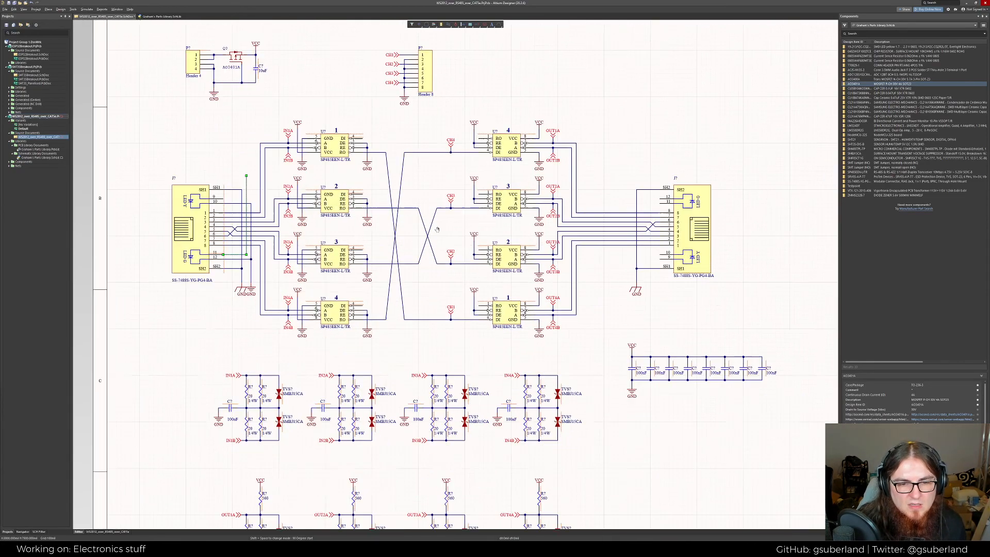
{"action": "right_click_drag", "start_coordinate": [437, 230], "coordinate": [394, 122]}
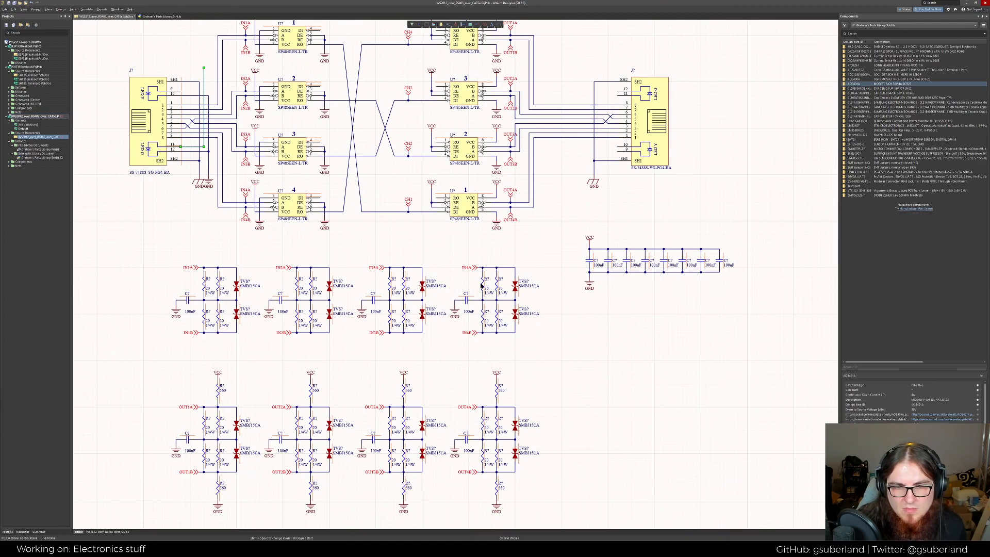
{"action": "right_click_drag", "start_coordinate": [422, 387], "coordinate": [499, 427]}
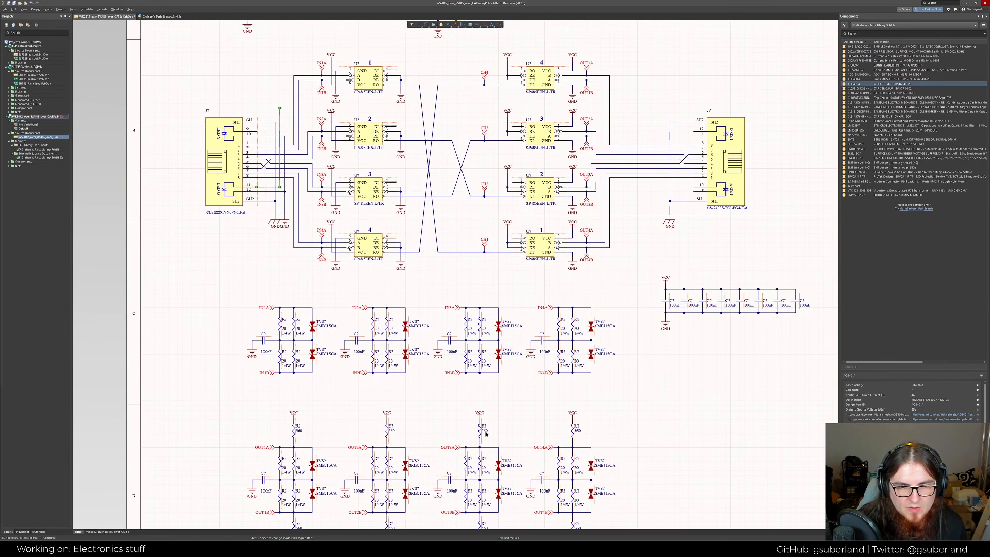
{"action": "left_click", "coordinate": [480, 432]}
{"action": "key", "text": "ctrl+c"}
{"action": "key", "text": "ctrl+v"}
{"action": "right_click_drag", "start_coordinate": [284, 118], "coordinate": [552, 440]}
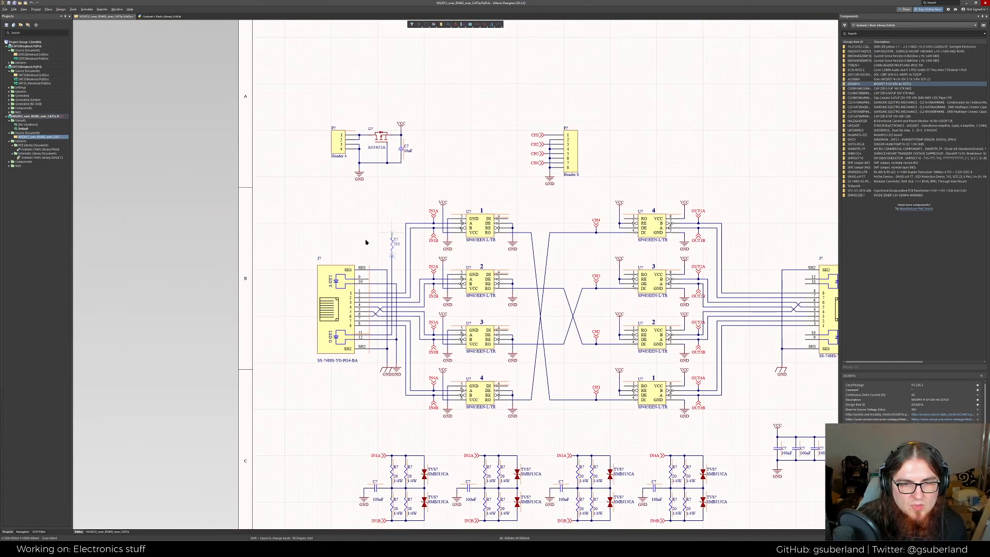
{"action": "left_click", "coordinate": [393, 252]}
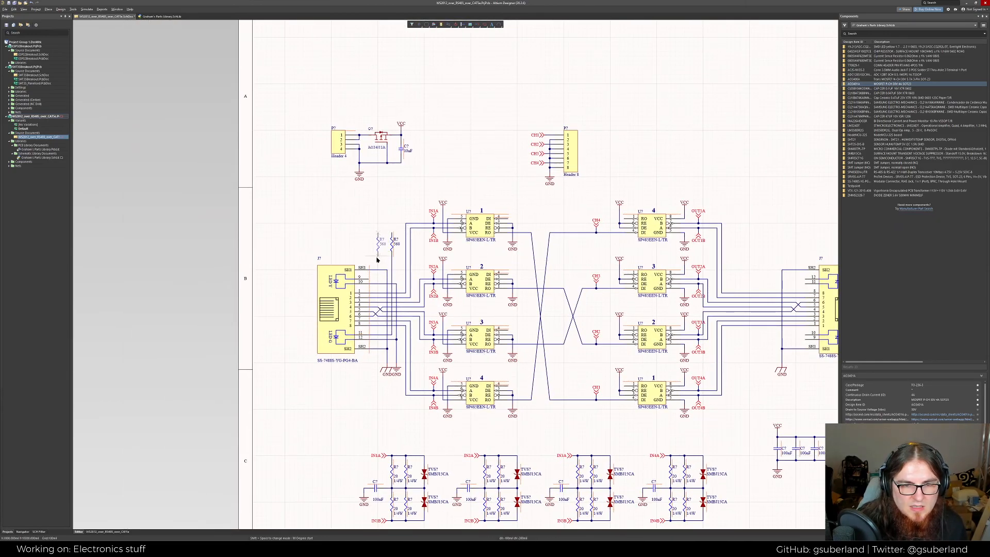
{"action": "left_click", "coordinate": [378, 256]}
Wire the left jack's LED pin 9 to the lower end of the nearer copied resistor
{"action": "key", "text": "ctrl+w"}
{"action": "left_click", "coordinate": [368, 280]}
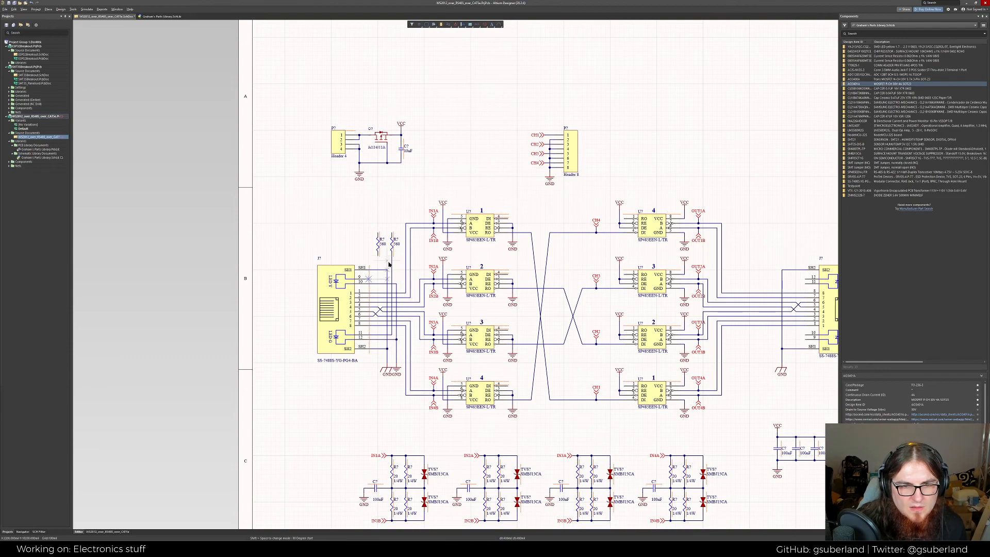
{"action": "left_click", "coordinate": [377, 256]}
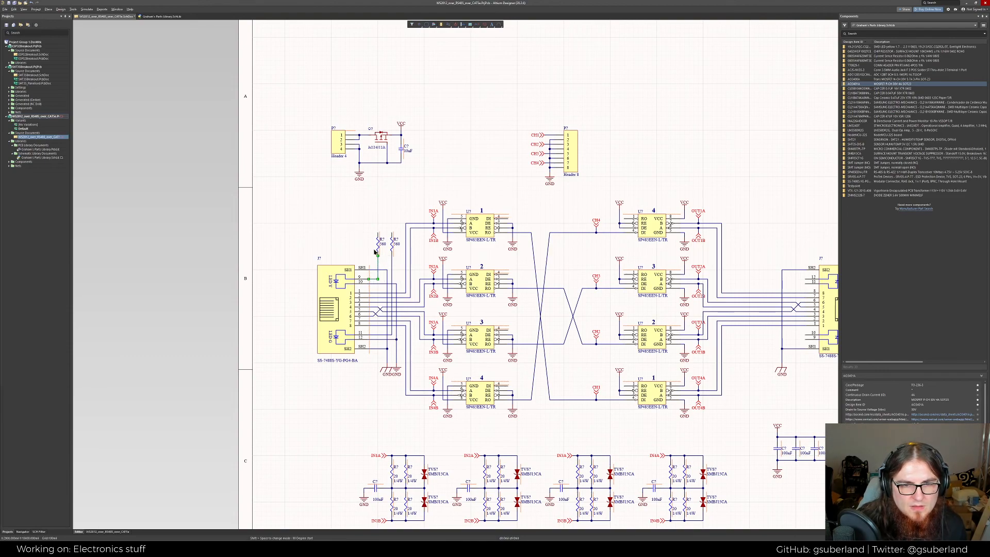
Set the value of both resistors above the left RJ45 jack to 150
{"action": "left_click", "coordinate": [390, 248]}
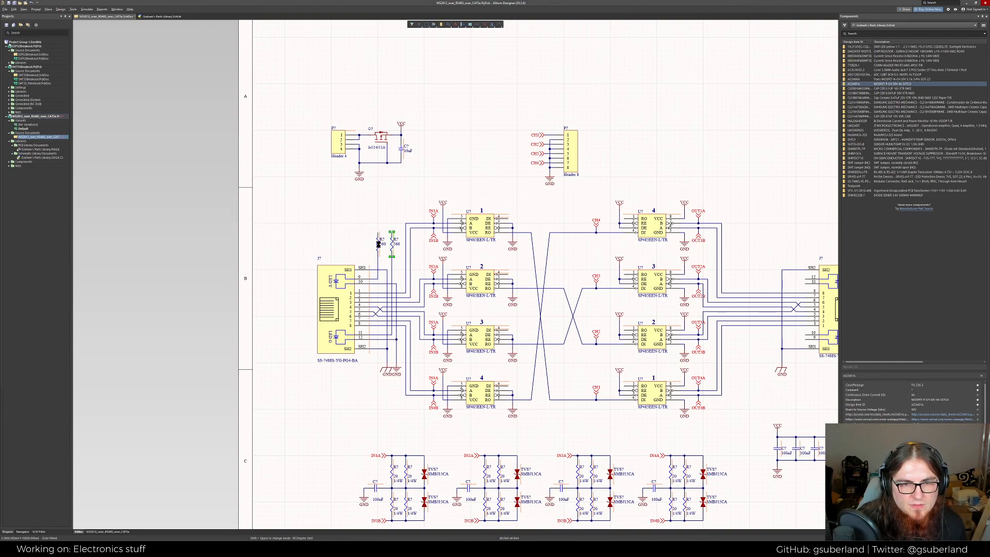
{"action": "left_click", "coordinate": [378, 245], "text": "shift"}
{"action": "key", "text": "F11"}
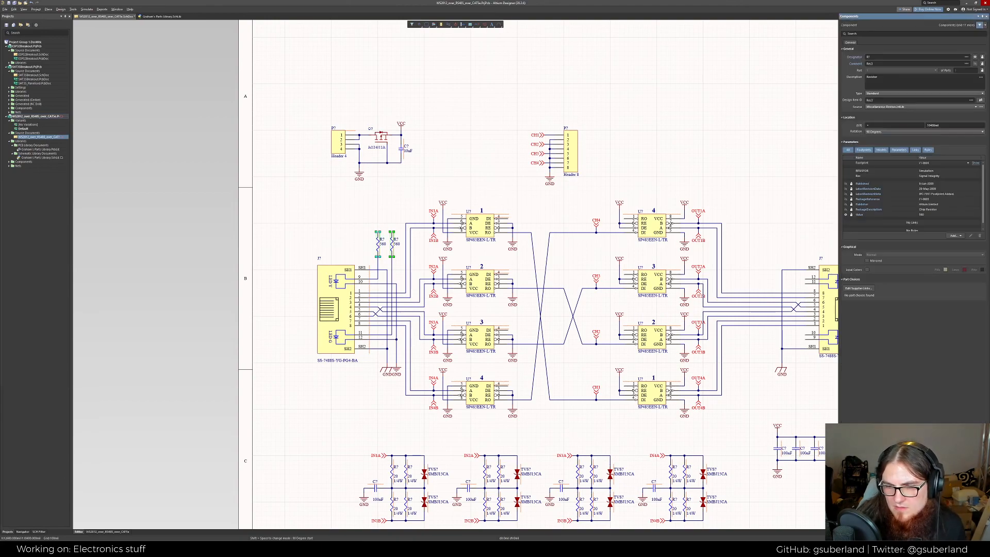
{"action": "left_click", "coordinate": [933, 215]}
{"action": "type", "text": "150"}
{"action": "key", "text": "Return"}
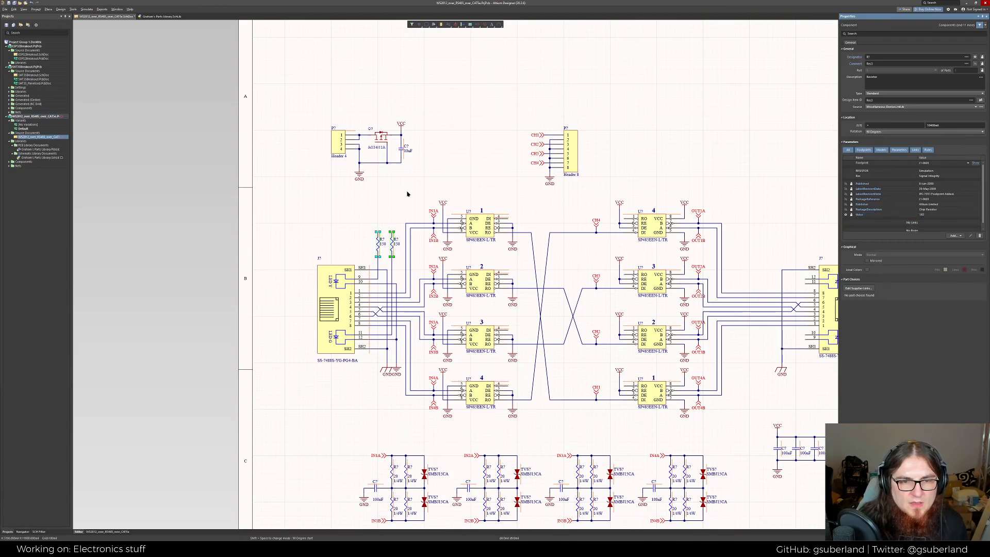
Copy the left jack's pair of LED resistors and place the copy above and left of the right RJ45 jack
{"action": "left_click", "coordinate": [398, 258]}
{"action": "left_click_drag", "start_coordinate": [400, 248], "coordinate": [365, 227]}
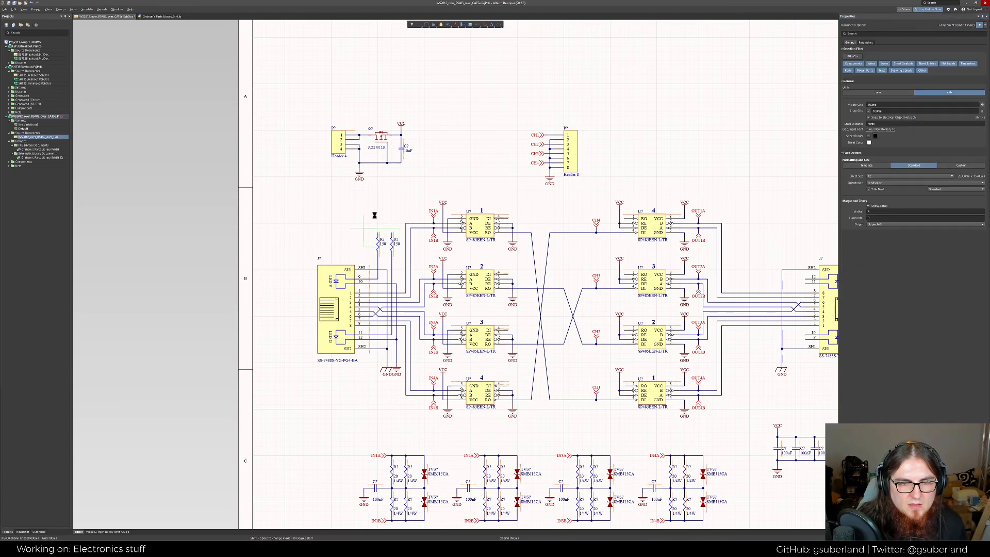
{"action": "right_click_drag", "start_coordinate": [499, 193], "coordinate": [302, 194]}
{"action": "key", "text": "ctrl+v"}
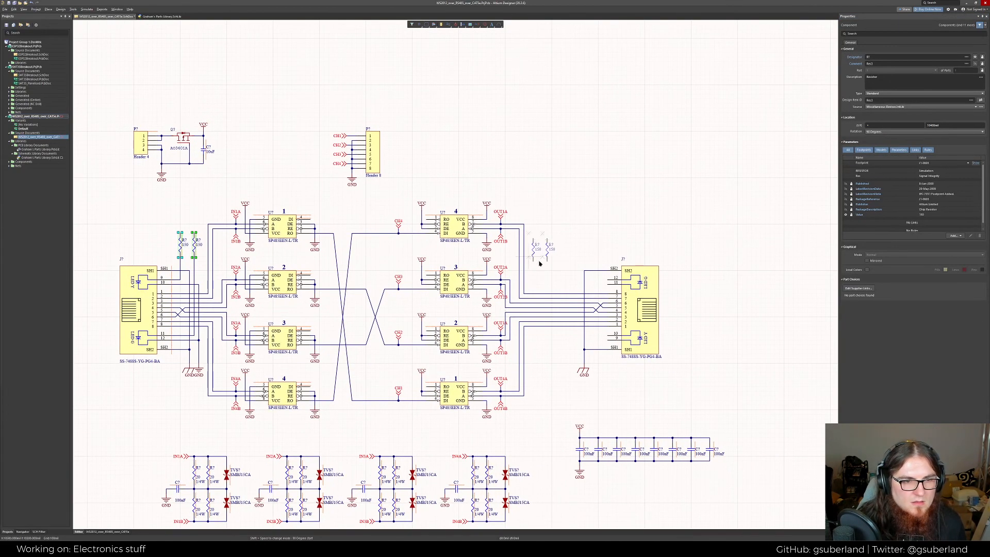
{"action": "left_click", "coordinate": [573, 259]}
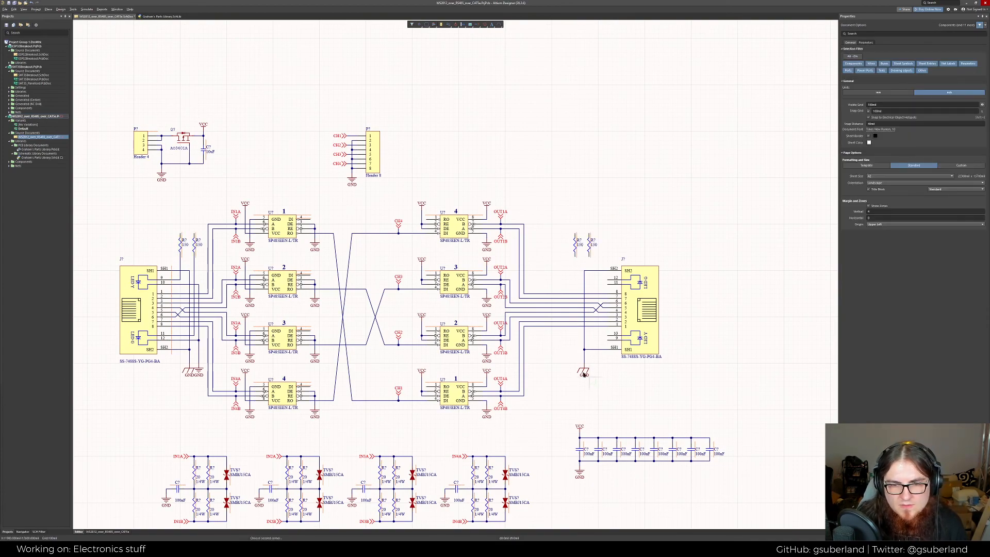
Try to shift the right jack's shield wires and earth symbol slightly right
{"action": "left_click_drag", "start_coordinate": [591, 389], "coordinate": [588, 350]}
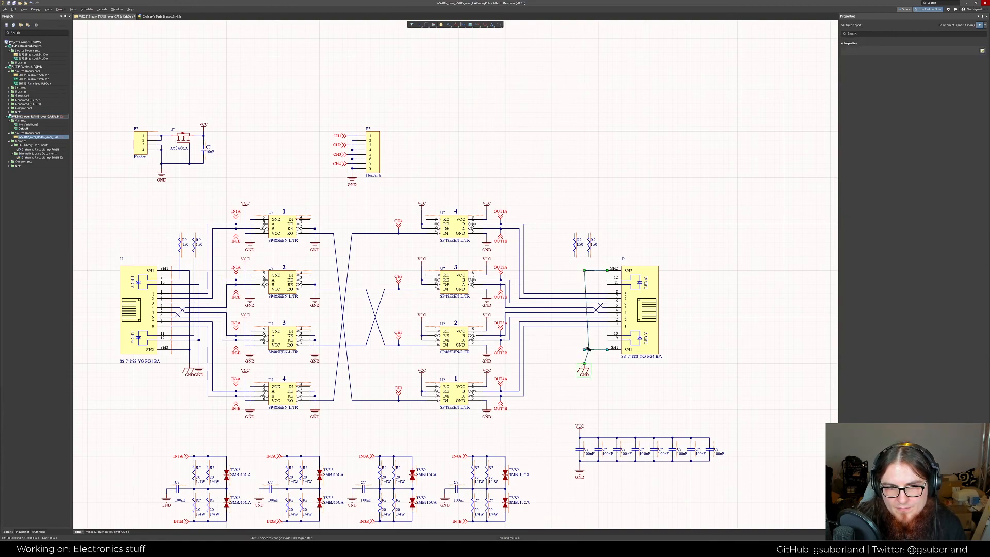
{"action": "left_click_drag", "start_coordinate": [583, 269], "coordinate": [589, 271]}
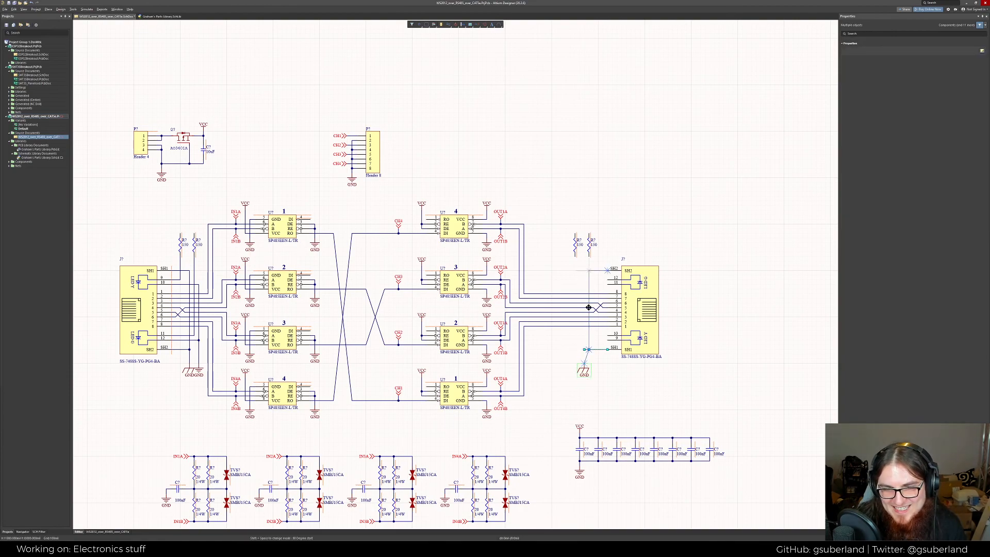
{"action": "left_click_drag", "start_coordinate": [586, 365], "coordinate": [588, 363]}
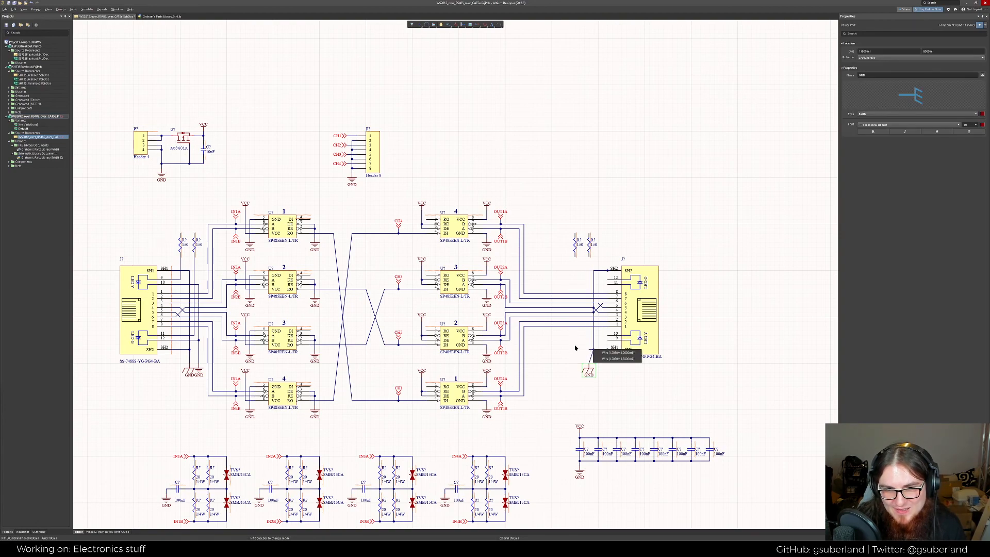
{"action": "left_click", "coordinate": [574, 347]}
{"action": "key", "text": "ctrl+z"}
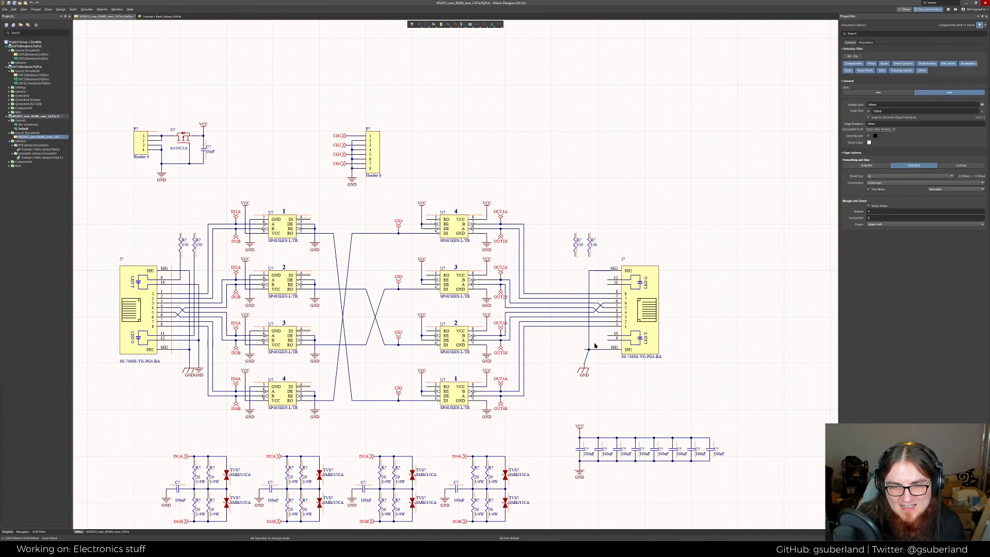
{"action": "key", "text": "ctrl+z"}
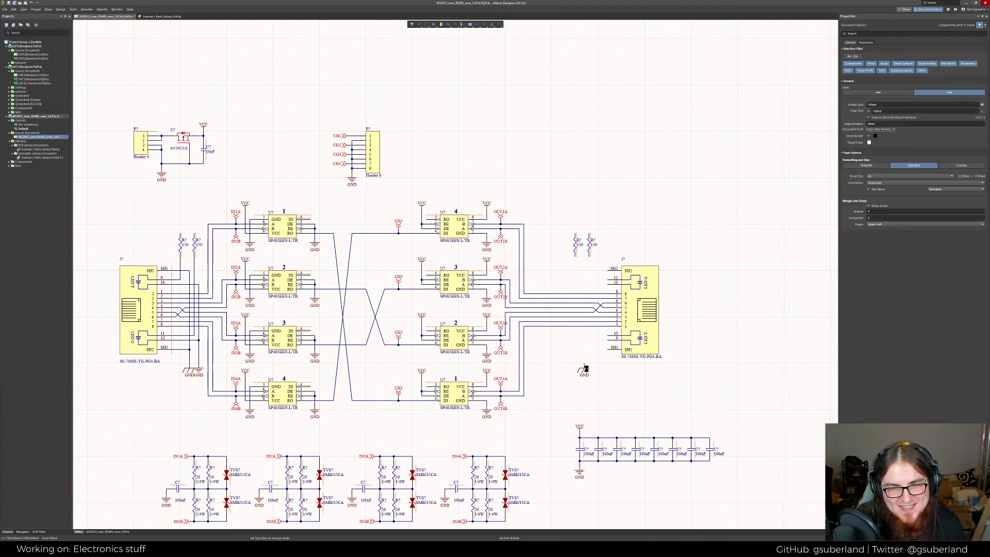
Shift the right jack's earth symbol slightly right and wire the SH2 and SH1 shield pins to it
{"action": "left_click_drag", "start_coordinate": [585, 368], "coordinate": [591, 368]}
{"action": "key", "text": "ctrl+w"}
{"action": "left_click", "coordinate": [589, 364]}
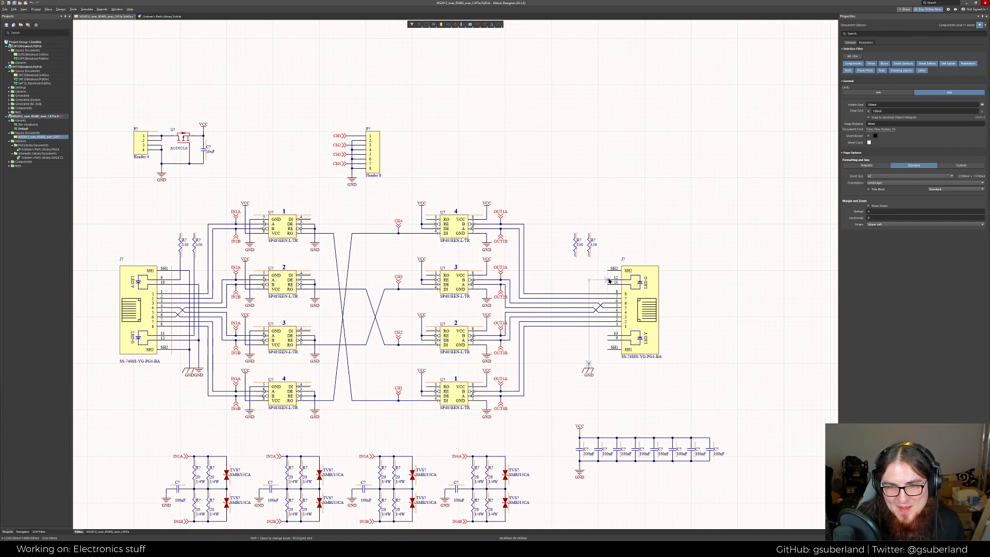
{"action": "left_click", "coordinate": [609, 269]}
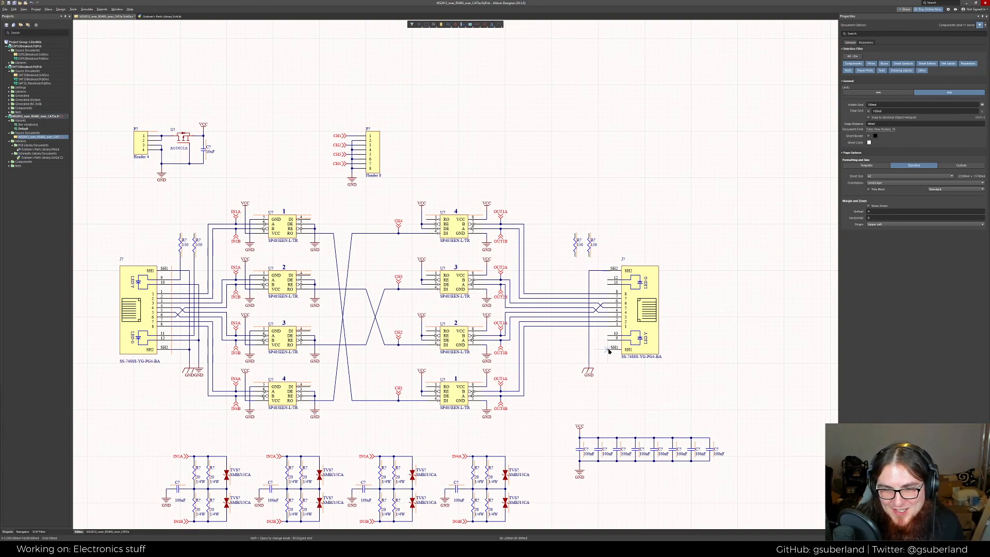
{"action": "left_click", "coordinate": [609, 350]}
{"action": "left_click", "coordinate": [588, 350]}
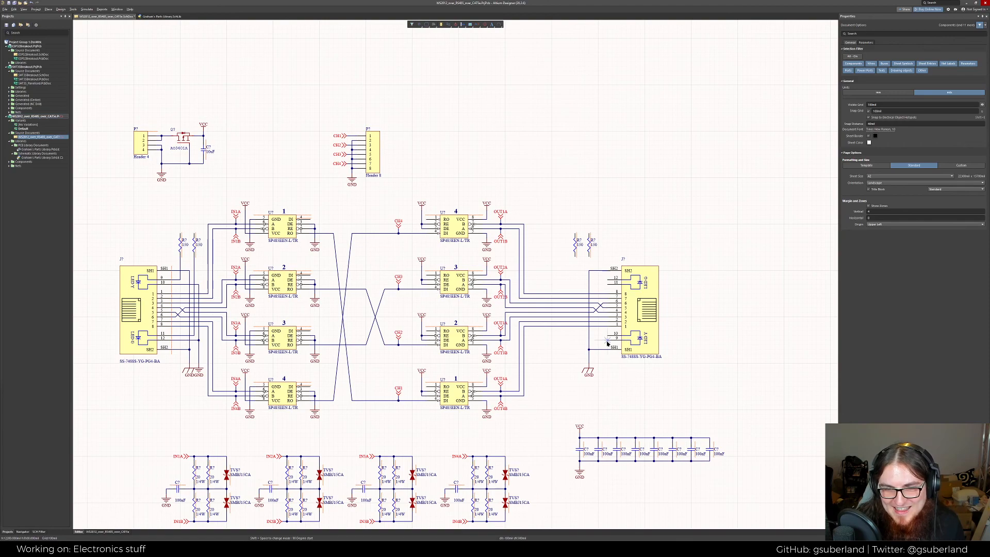
{"action": "right_click", "coordinate": [567, 332]}
{"action": "left_click", "coordinate": [605, 350]}
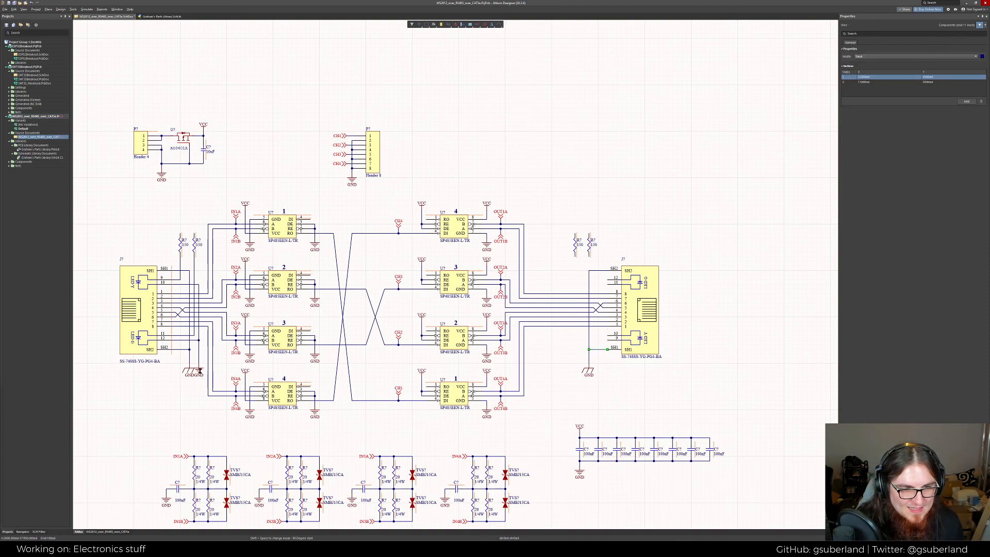
Place a copy of the left jack's GND symbol left of the right jack's earth symbol and wire LED pins 12 and 10 to it
{"action": "left_click", "coordinate": [199, 371]}
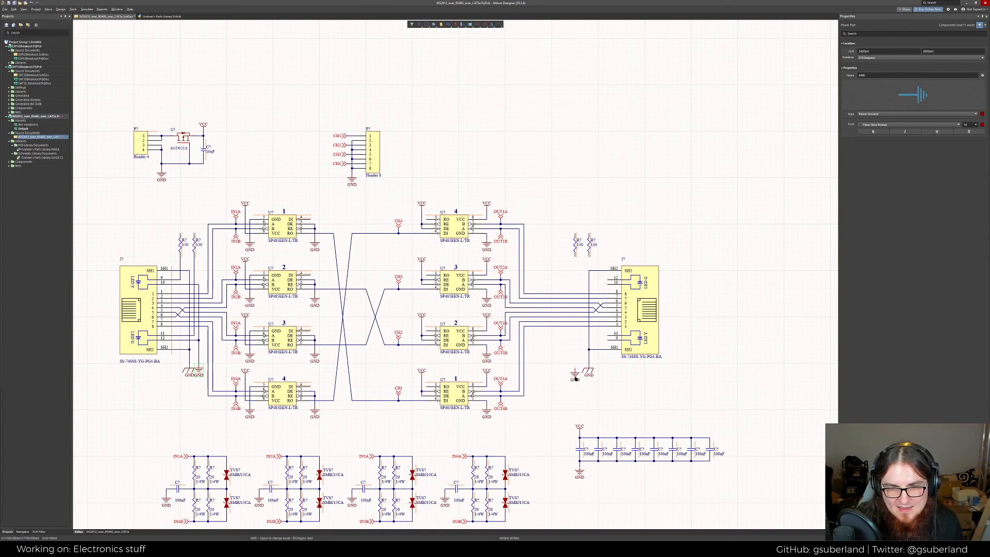
{"action": "left_click", "coordinate": [574, 368]}
{"action": "key", "text": "ctrl+w"}
{"action": "left_click", "coordinate": [574, 364]}
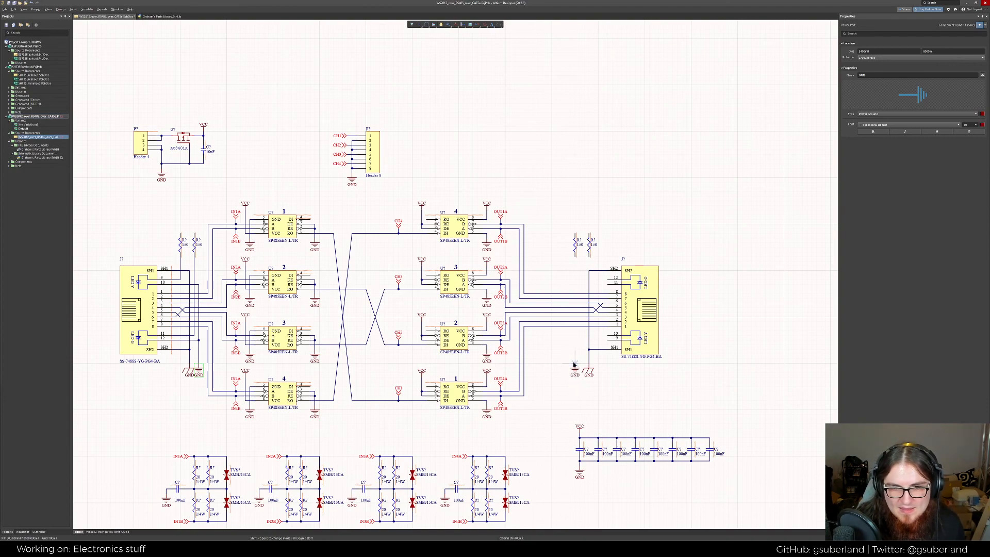
{"action": "left_click", "coordinate": [607, 336]}
{"action": "left_click", "coordinate": [607, 280]}
{"action": "key", "text": "space"}
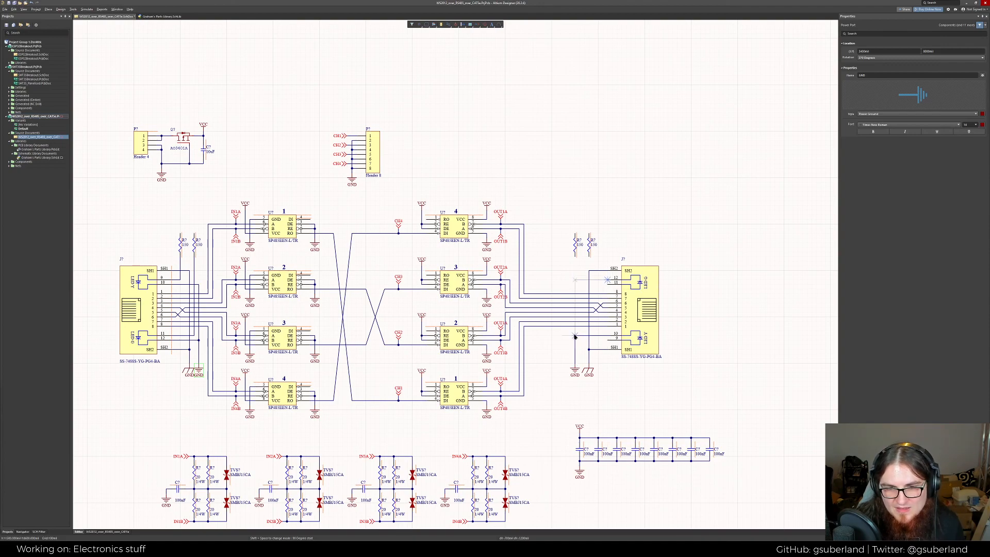
{"action": "left_click", "coordinate": [575, 336]}
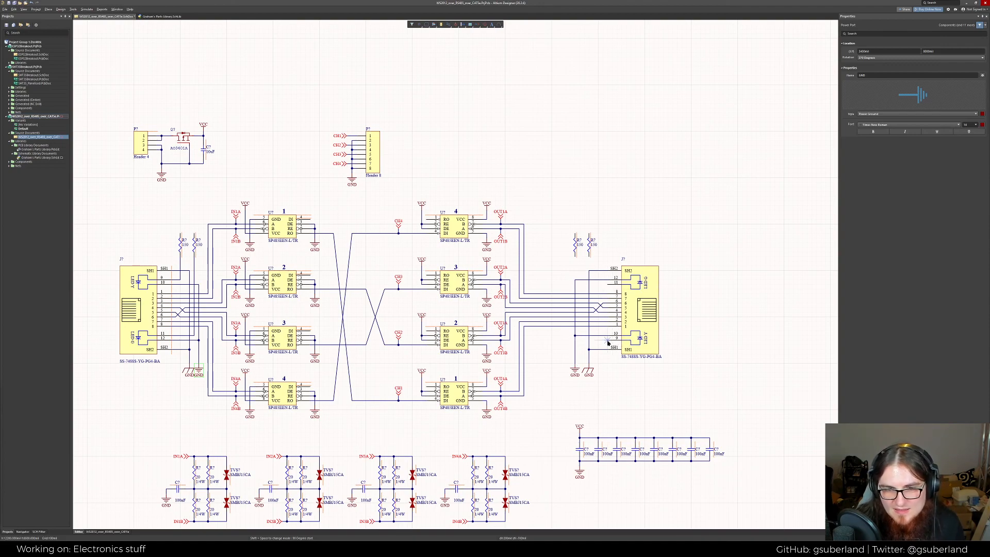
Shift the right jack's two resistors slightly left and wire their lower ends to LED pins 11 and 9
{"action": "left_click", "coordinate": [607, 341]}
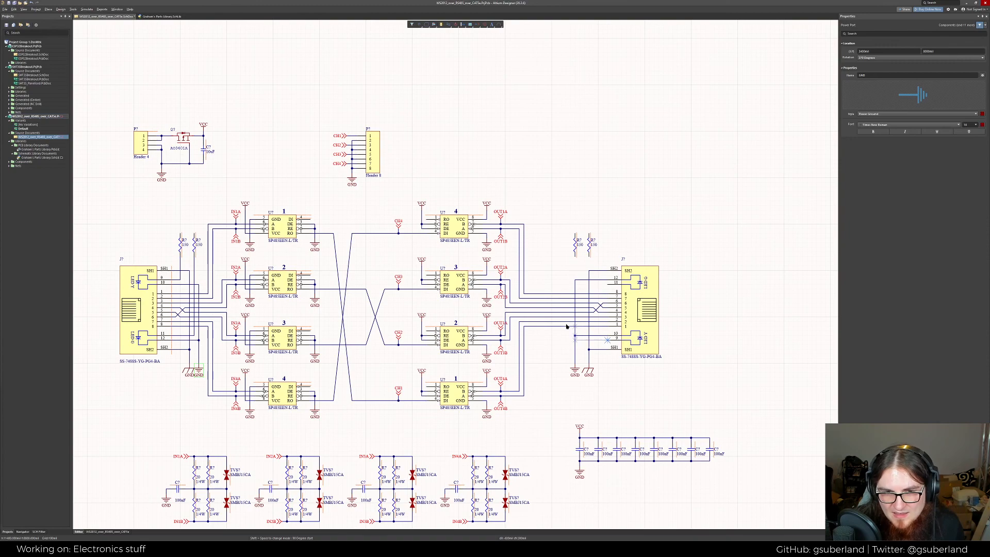
{"action": "key", "text": "Escape"}
{"action": "key", "text": "Escape"}
{"action": "left_click_drag", "start_coordinate": [600, 262], "coordinate": [580, 251]}
{"action": "left_click", "coordinate": [571, 261]}
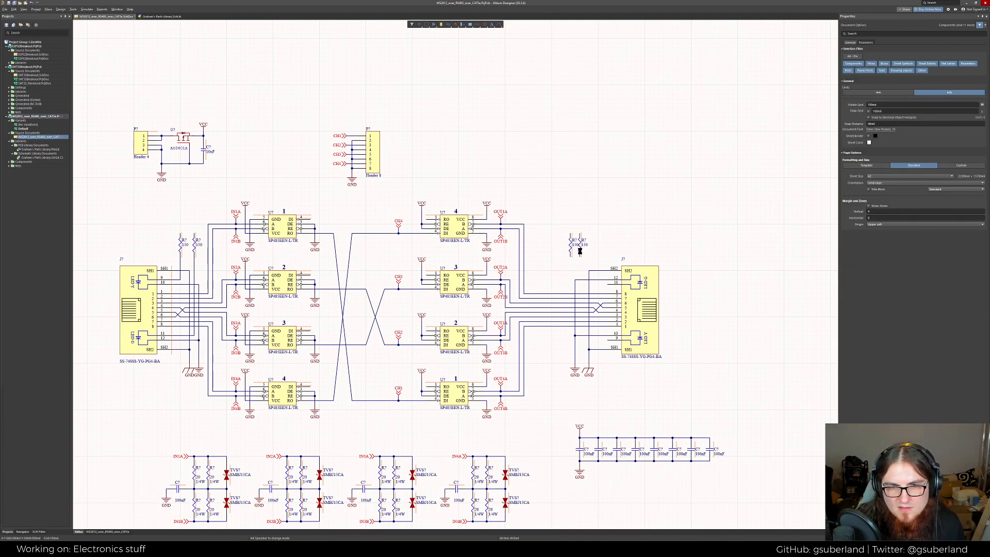
{"action": "left_click_drag", "start_coordinate": [578, 251], "coordinate": [583, 261]}
{"action": "key", "text": "ctrl+w"}
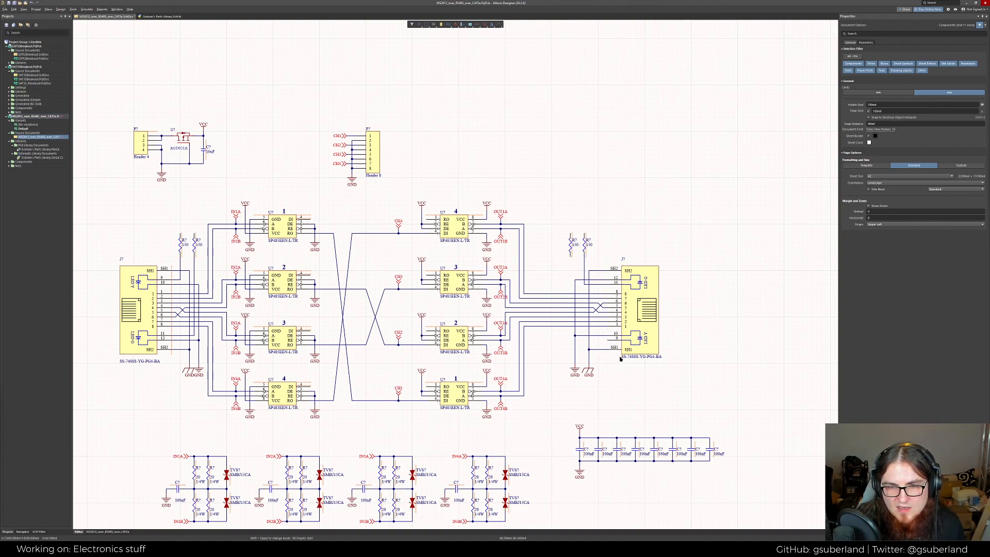
{"action": "left_click", "coordinate": [571, 257]}
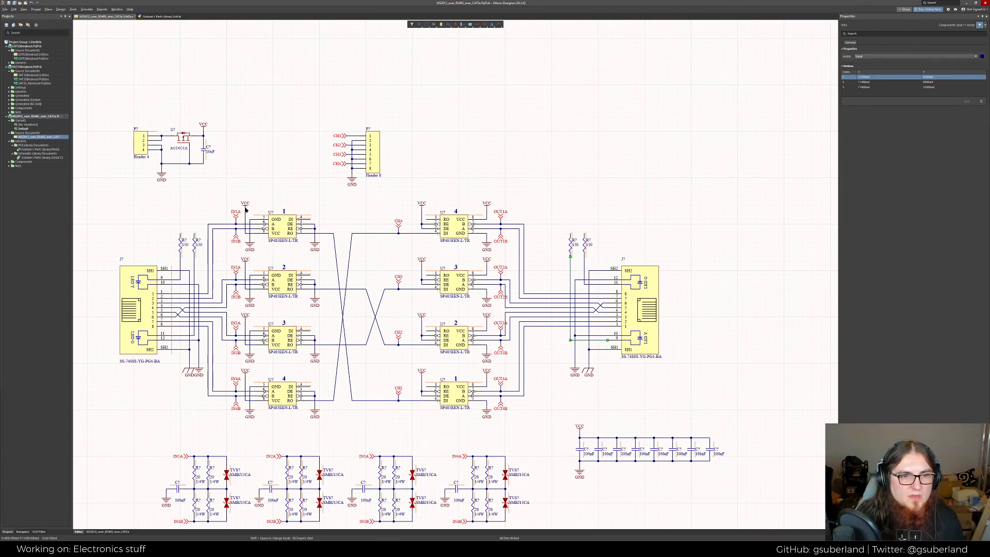
Copy the VCC symbol from the power header circuit above the left jack's two resistors and wire both resistor tops to it
{"action": "left_click", "coordinate": [204, 129]}
{"action": "key", "text": "ctrl+c"}
{"action": "key", "text": "ctrl+v"}
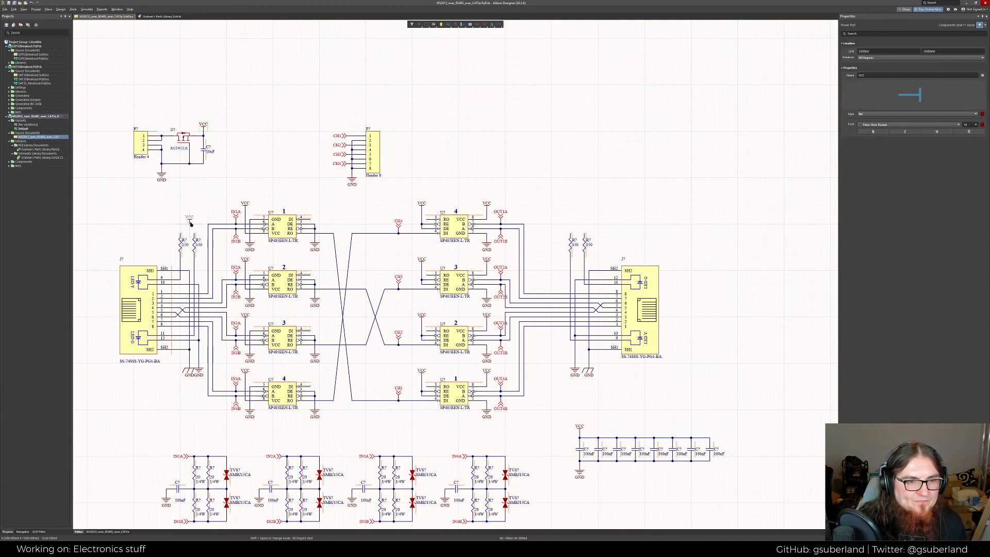
{"action": "left_click", "coordinate": [190, 224]}
{"action": "key", "text": "ctrl+w"}
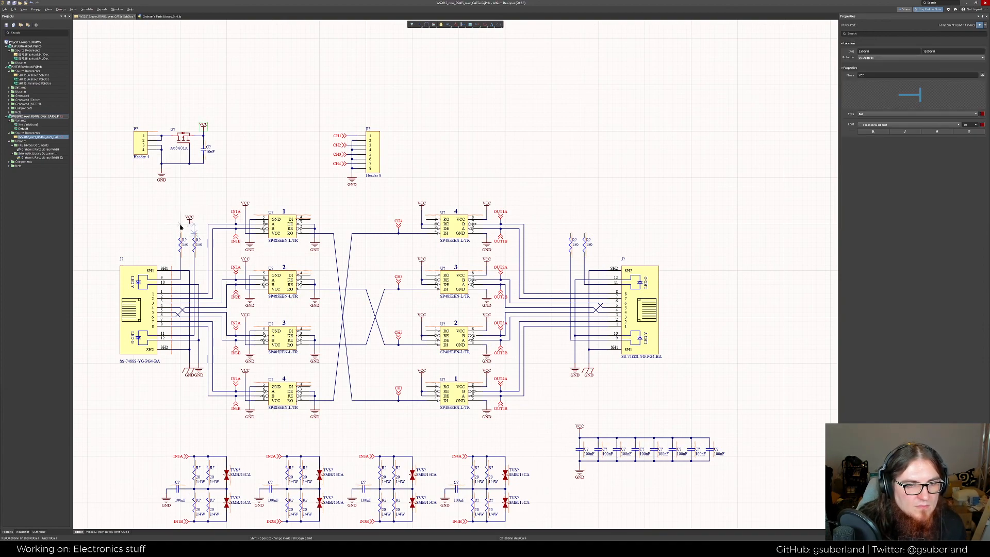
{"action": "left_click", "coordinate": [180, 233]}
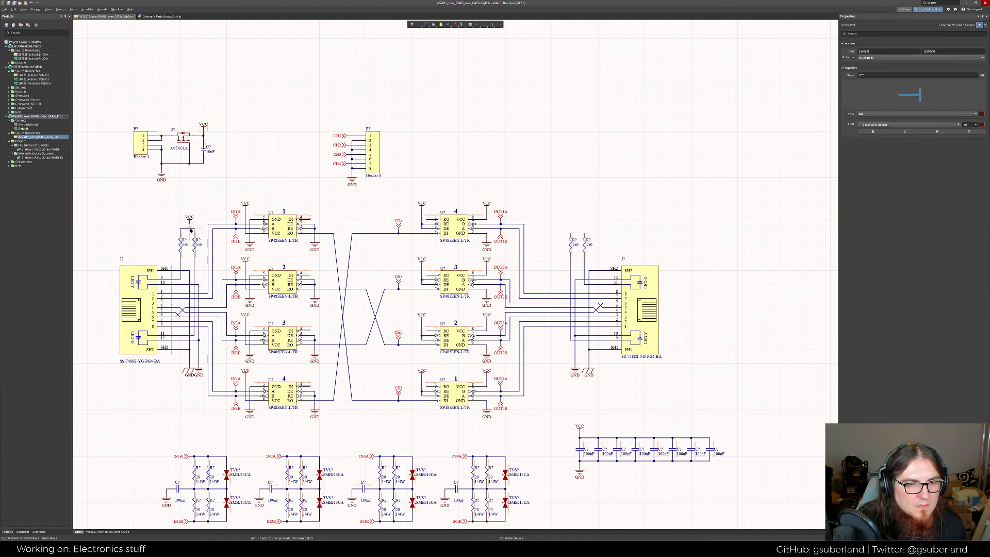
{"action": "left_click", "coordinate": [191, 229]}
{"action": "left_click", "coordinate": [189, 224]}
Wire the tops of the right jack's two LED resistors together and attach a copy of the left jack's VCC symbol above them
{"action": "left_click", "coordinate": [584, 234]}
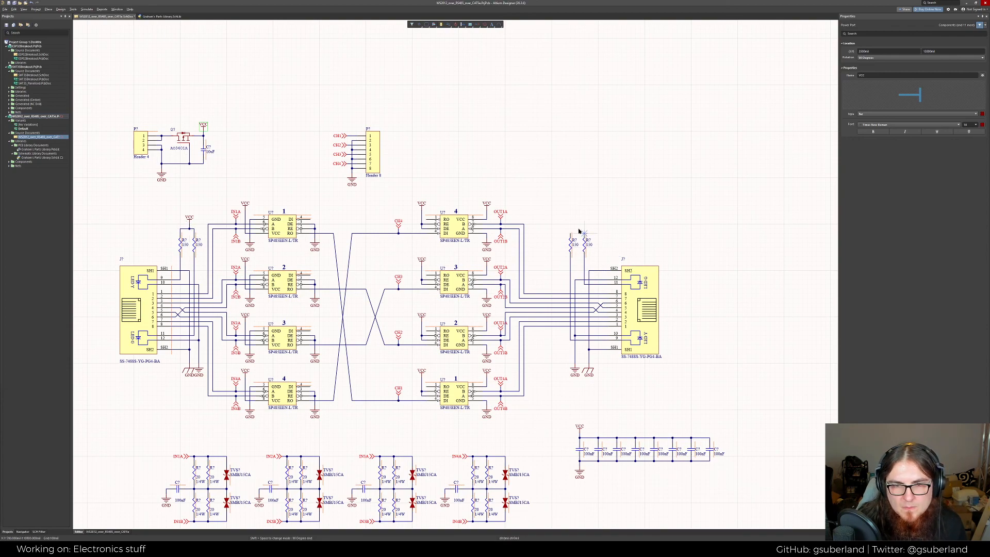
{"action": "left_click", "coordinate": [571, 234]}
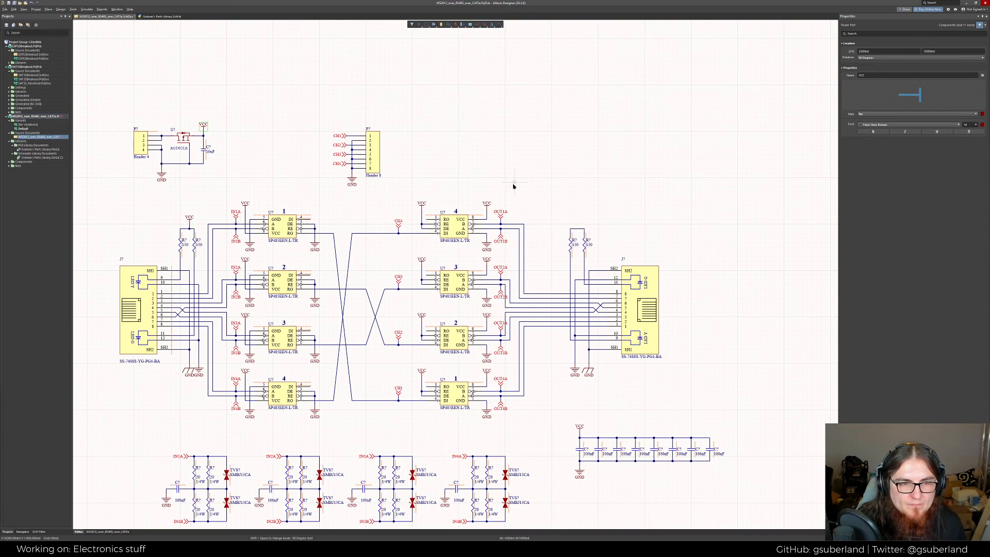
{"action": "key", "text": "Escape"}
{"action": "left_click", "coordinate": [189, 222]}
{"action": "key", "text": "ctrl+c"}
{"action": "key", "text": "ctrl+v"}
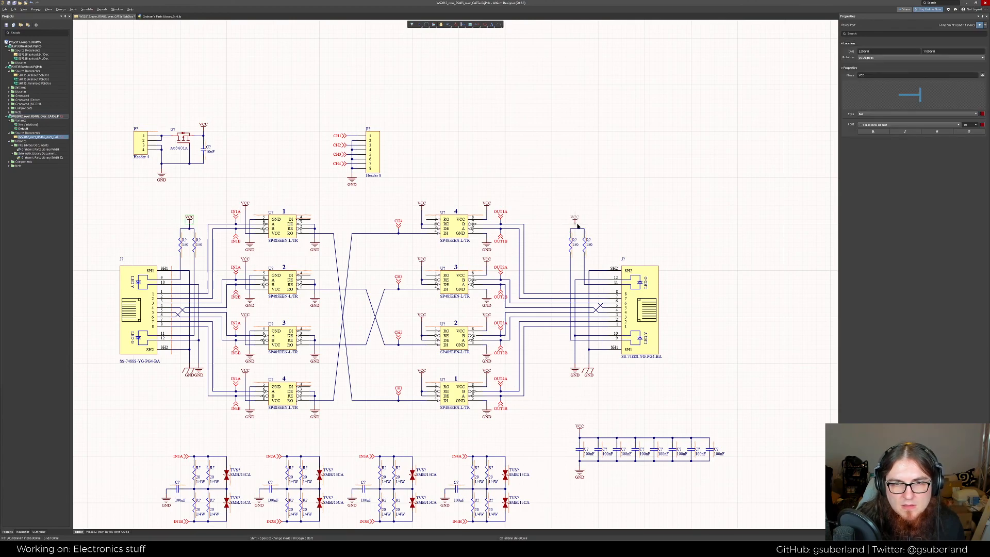
{"action": "left_click", "coordinate": [575, 226]}
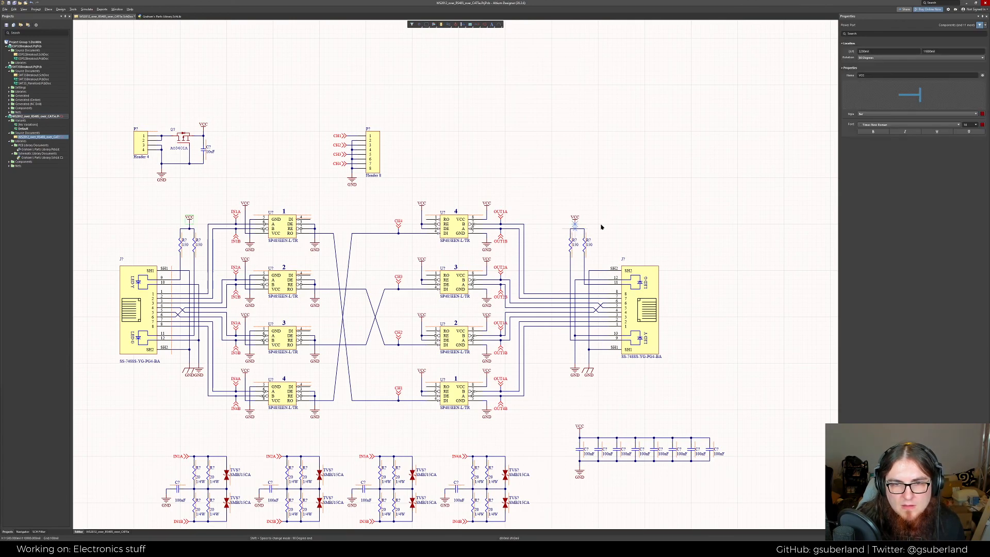
{"action": "left_click", "coordinate": [631, 214]}
Review the schematic, examining the RJ45 jack wiring, RS485 transceivers, IN and OUT termination networks, decoupling capacitors and header circuits
{"action": "right_click_drag", "start_coordinate": [681, 265], "coordinate": [719, 207]}
{"action": "scroll", "coordinate": [718, 207], "scroll_direction": "down", "scroll_amount": 2, "text": "ctrl"}
{"action": "right_click_drag", "start_coordinate": [697, 336], "coordinate": [648, 317]}
{"action": "scroll", "coordinate": [601, 296], "scroll_direction": "up", "scroll_amount": 2, "text": "ctrl"}
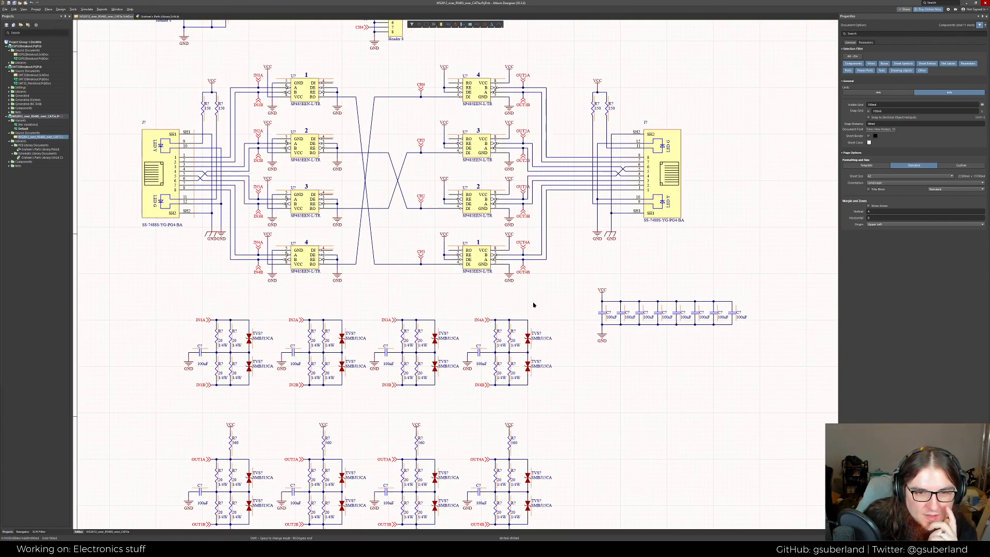
{"action": "right_click_drag", "start_coordinate": [532, 304], "coordinate": [567, 231]}
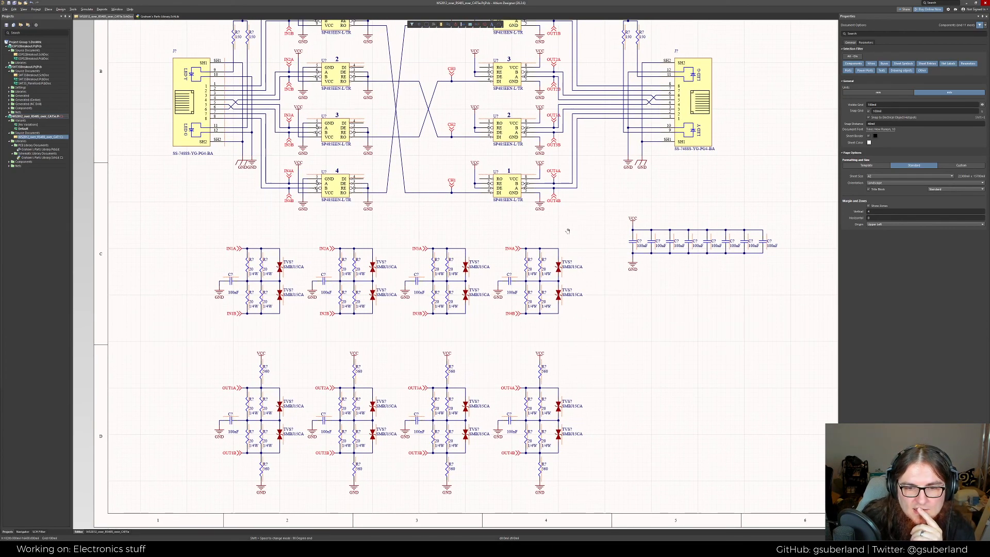
{"action": "right_click_drag", "start_coordinate": [567, 231], "coordinate": [578, 350]}
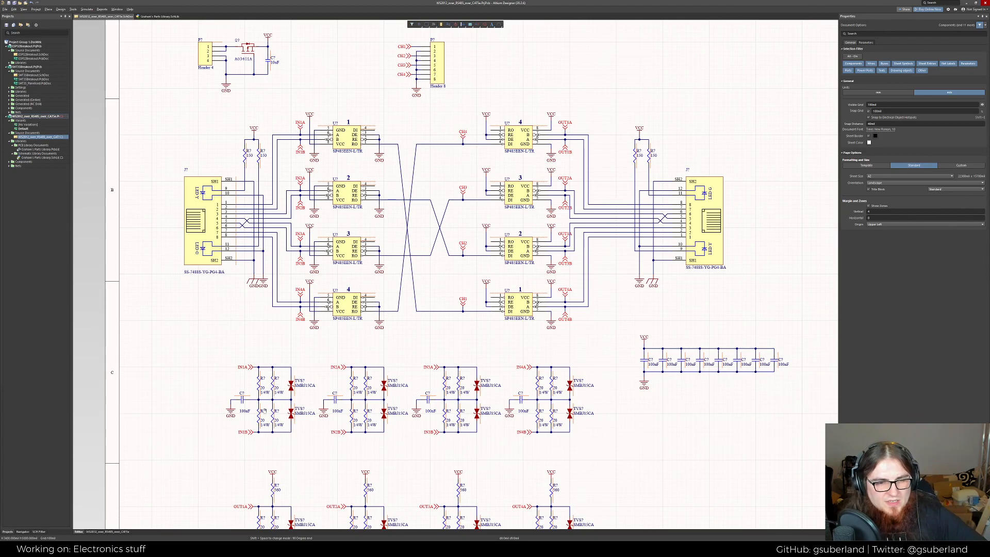
{"action": "scroll", "coordinate": [317, 238], "scroll_direction": "down", "scroll_amount": 3}
{"action": "right_click_drag", "start_coordinate": [449, 356], "coordinate": [489, 412]}
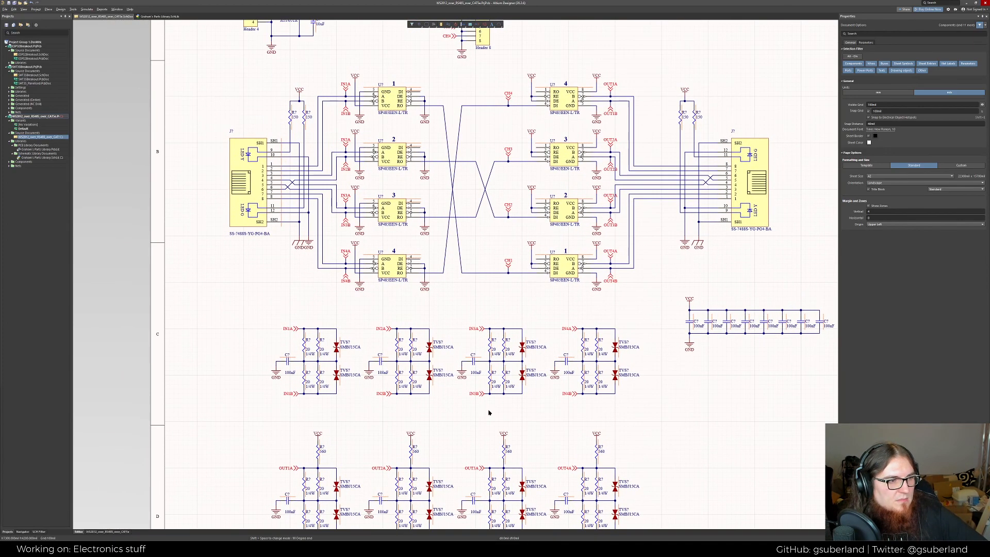
{"action": "right_click_drag", "start_coordinate": [588, 408], "coordinate": [521, 344]}
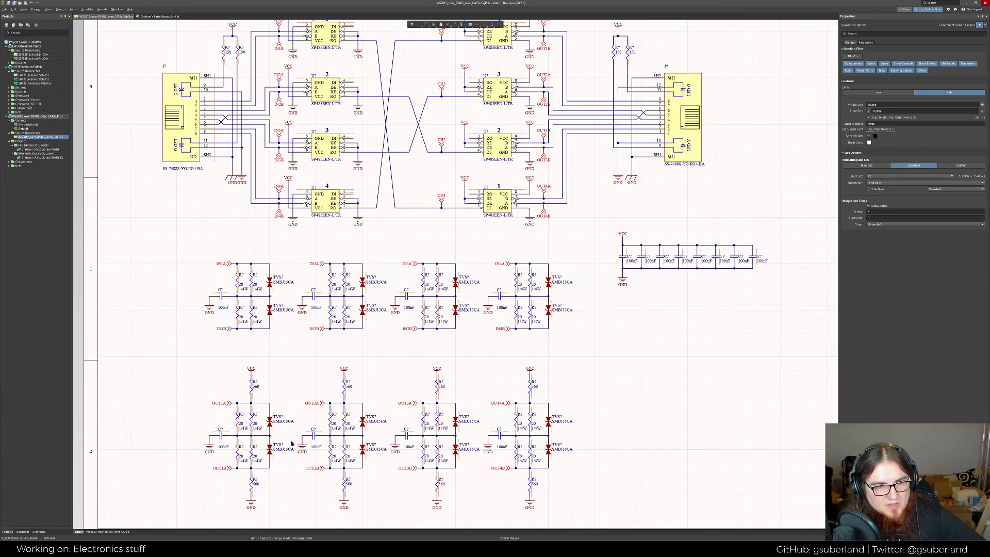
{"action": "right_click_drag", "start_coordinate": [559, 345], "coordinate": [544, 393]}
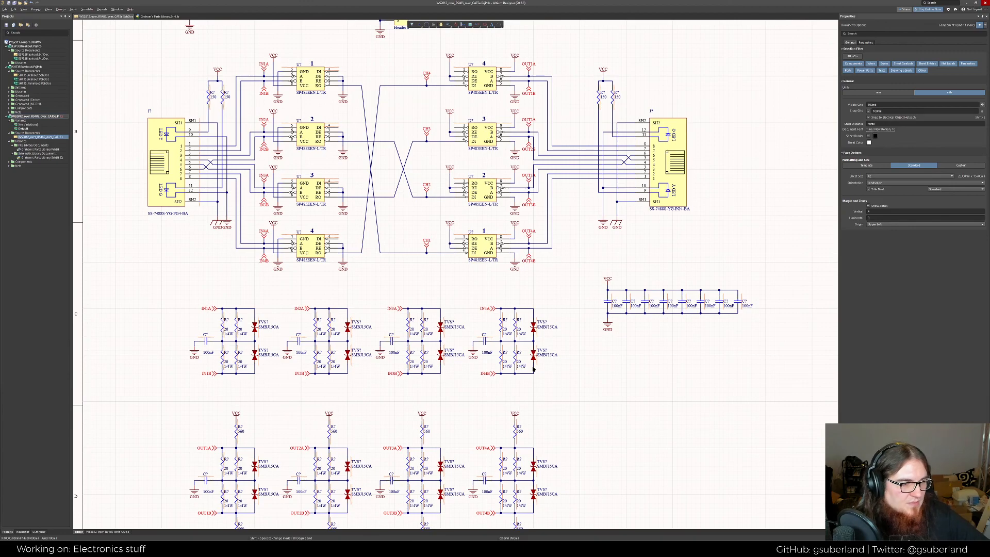
{"action": "right_click_drag", "start_coordinate": [552, 376], "coordinate": [584, 445]}
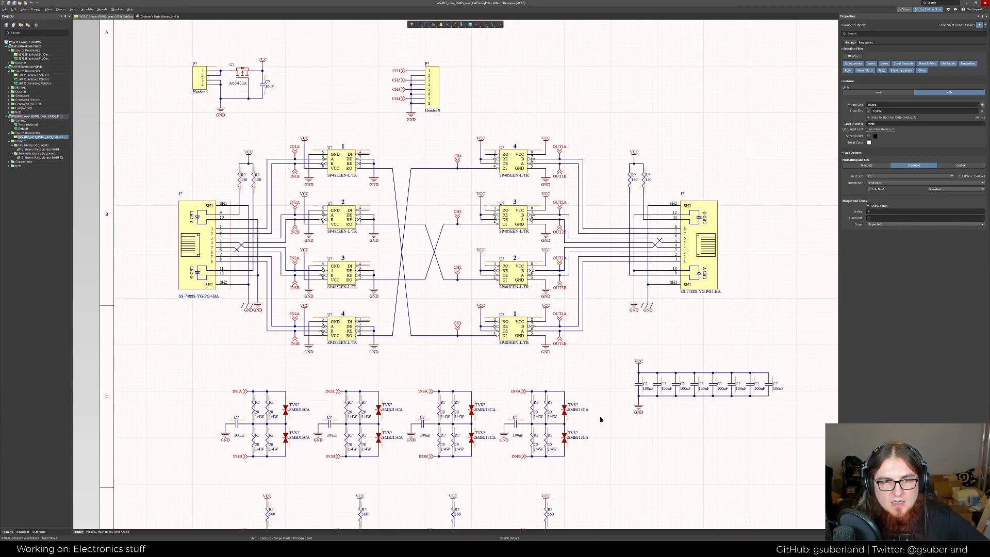
{"action": "right_click_drag", "start_coordinate": [600, 416], "coordinate": [658, 426]}
{"action": "right_click_drag", "start_coordinate": [660, 374], "coordinate": [648, 391]}
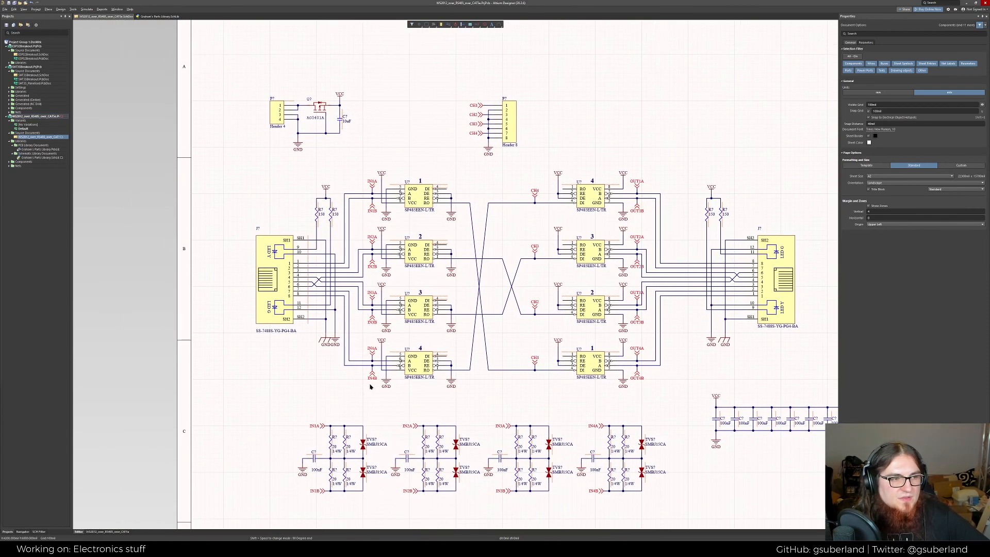
{"action": "right_click_drag", "start_coordinate": [497, 365], "coordinate": [410, 352]}
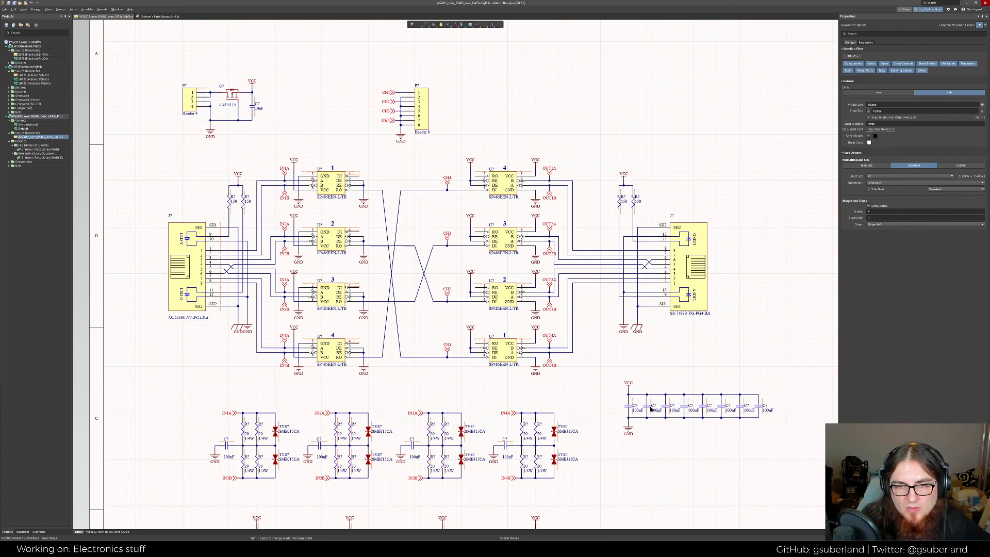
{"action": "right_click_drag", "start_coordinate": [700, 447], "coordinate": [647, 367]}
{"action": "scroll", "coordinate": [603, 446], "scroll_direction": "up", "scroll_amount": 1}
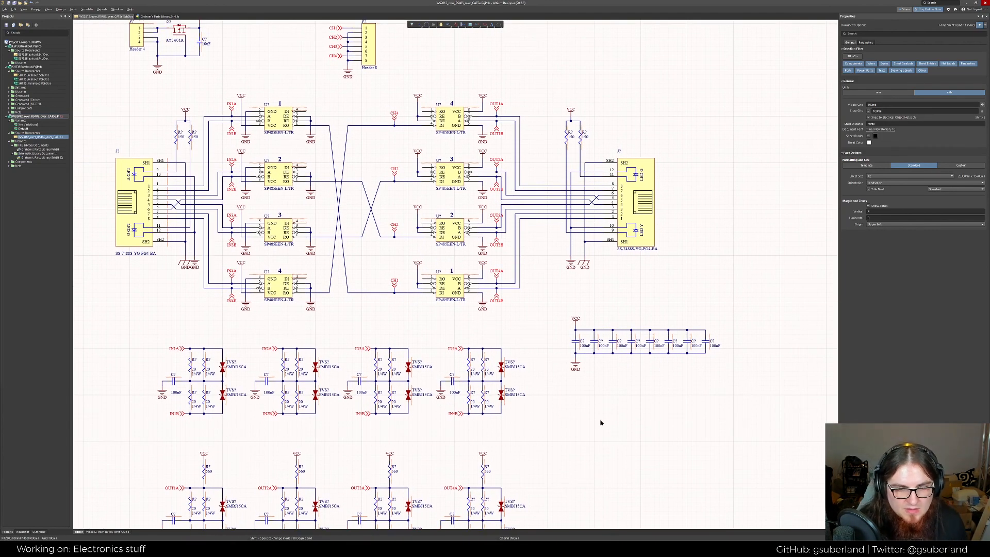
{"action": "scroll", "coordinate": [598, 420], "scroll_direction": "down", "scroll_amount": 2}
{"action": "right_click_drag", "start_coordinate": [590, 423], "coordinate": [605, 398]}
{"action": "scroll", "coordinate": [577, 388], "scroll_direction": "up", "scroll_amount": 2, "text": "ctrl"}
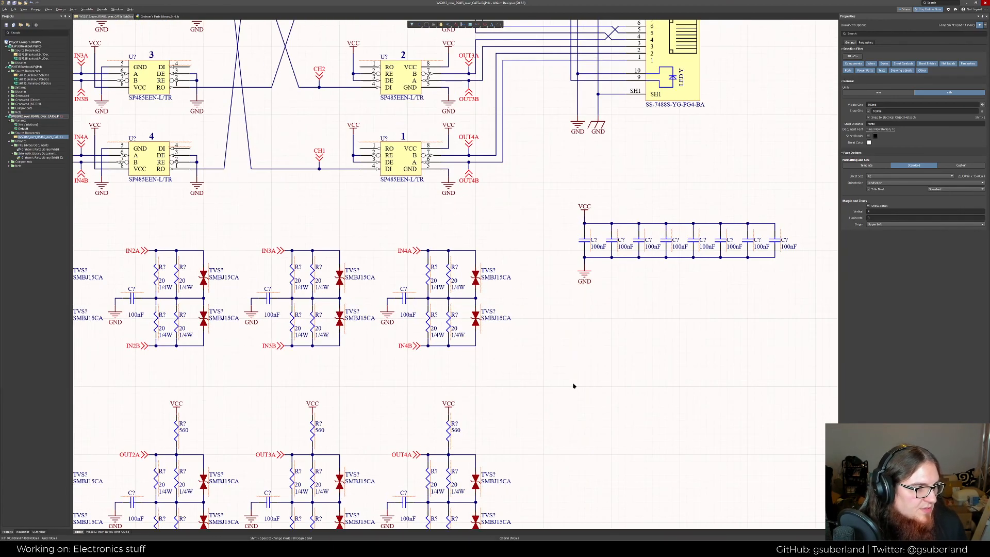
{"action": "right_click_drag", "start_coordinate": [406, 348], "coordinate": [498, 358]}
{"action": "scroll", "coordinate": [515, 361], "scroll_direction": "up", "scroll_amount": 2}
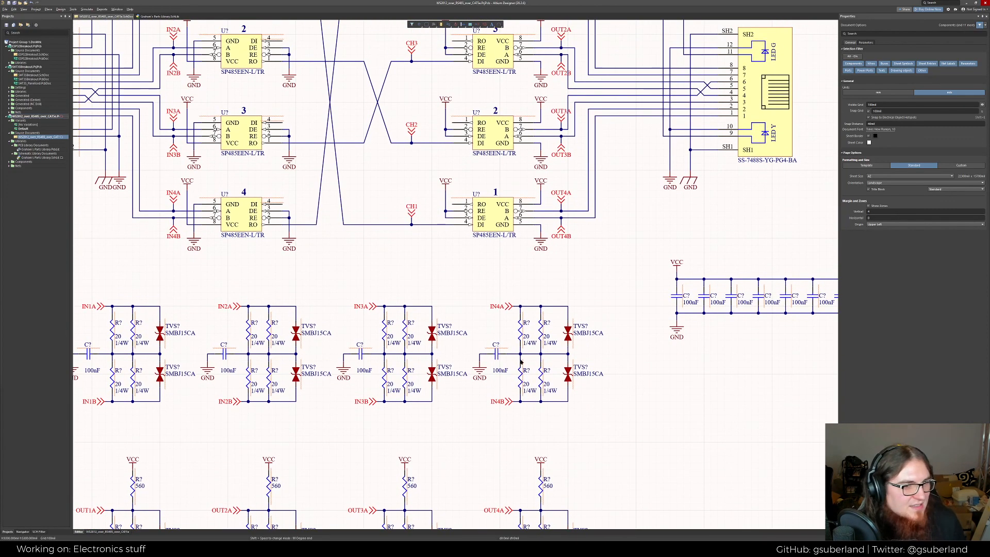
{"action": "scroll", "coordinate": [518, 394], "scroll_direction": "down", "scroll_amount": 3, "text": "ctrl"}
{"action": "scroll", "coordinate": [431, 337], "scroll_direction": "up", "scroll_amount": 2, "text": "ctrl"}
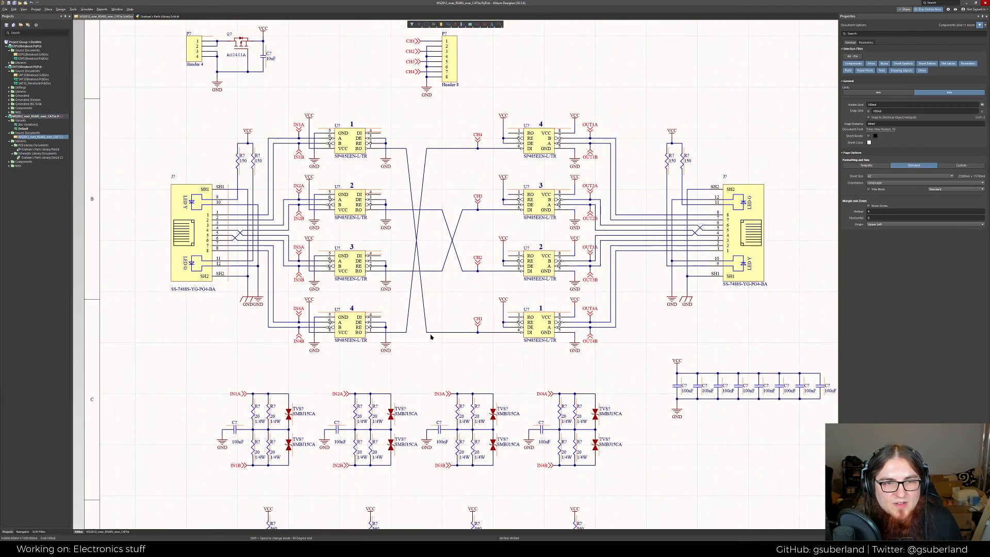